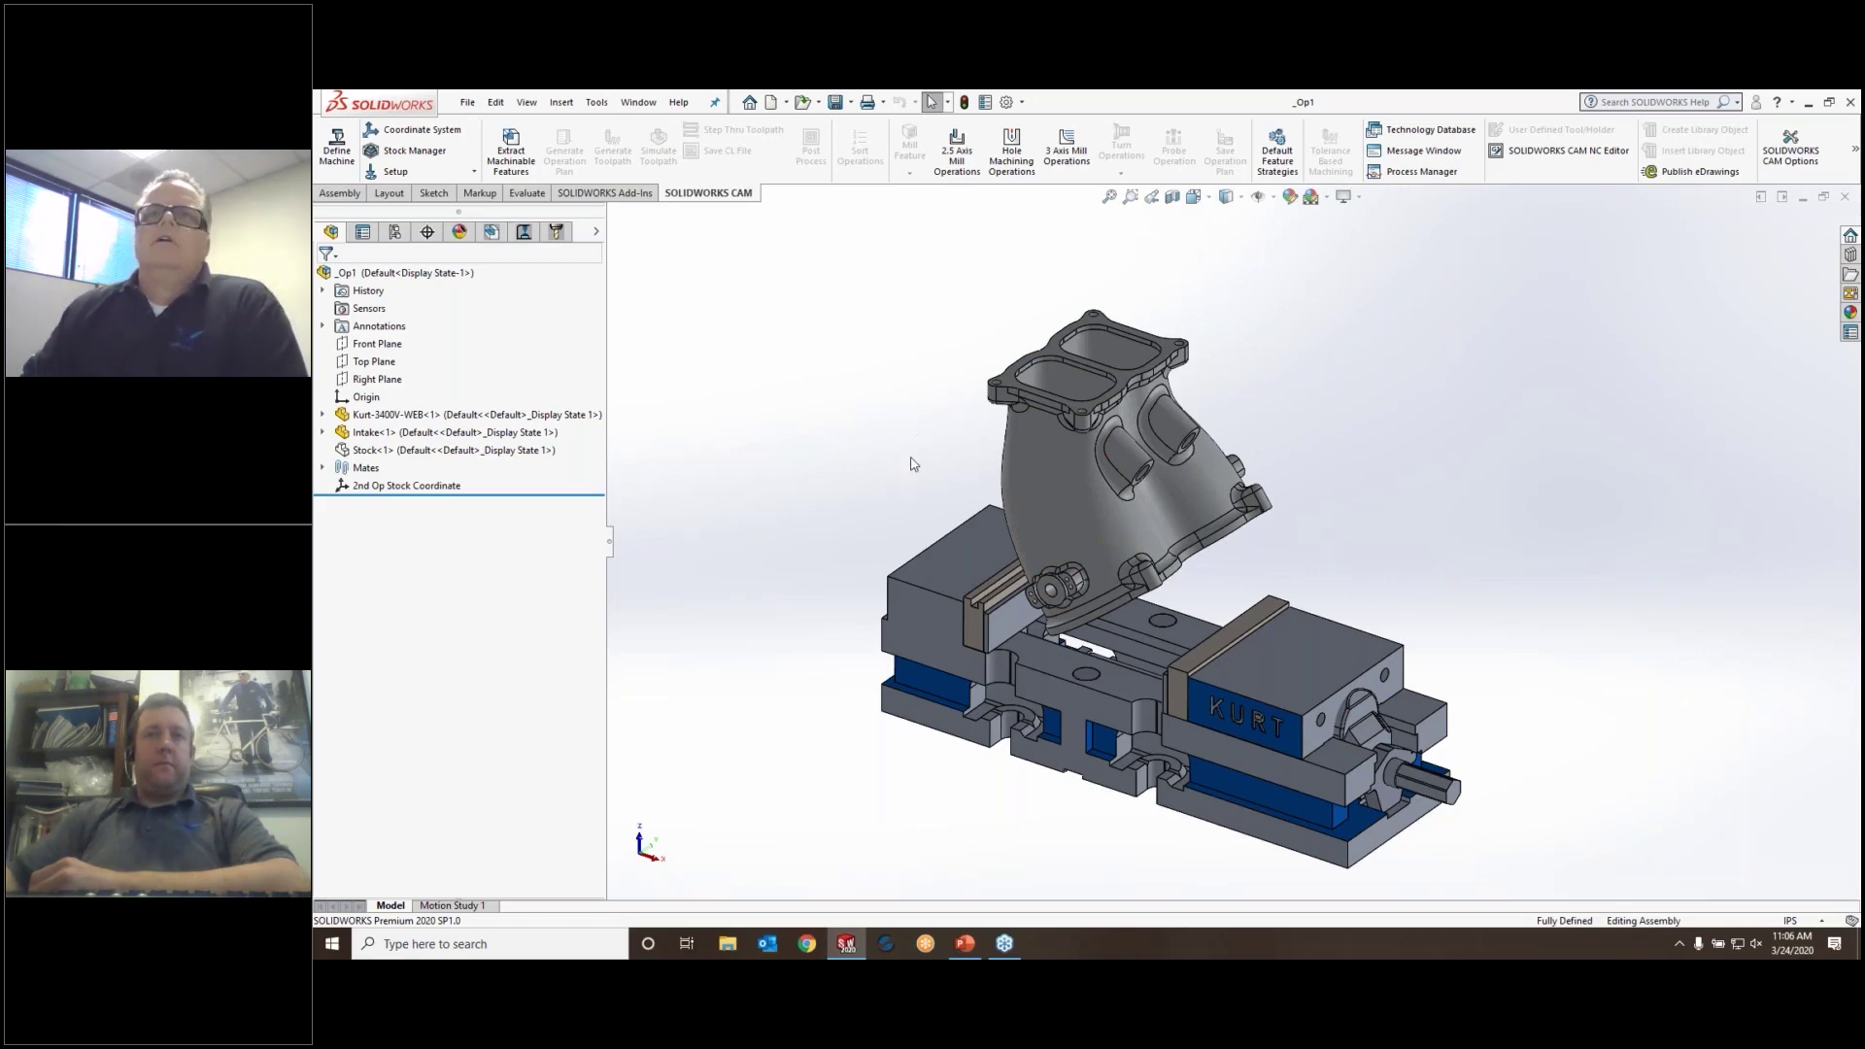
Examine the intake part above the Kurt vise from below and above, including its upper flange and ports
{"action": "middle_click_drag", "start_coordinate": [884, 516], "coordinate": [847, 365]}
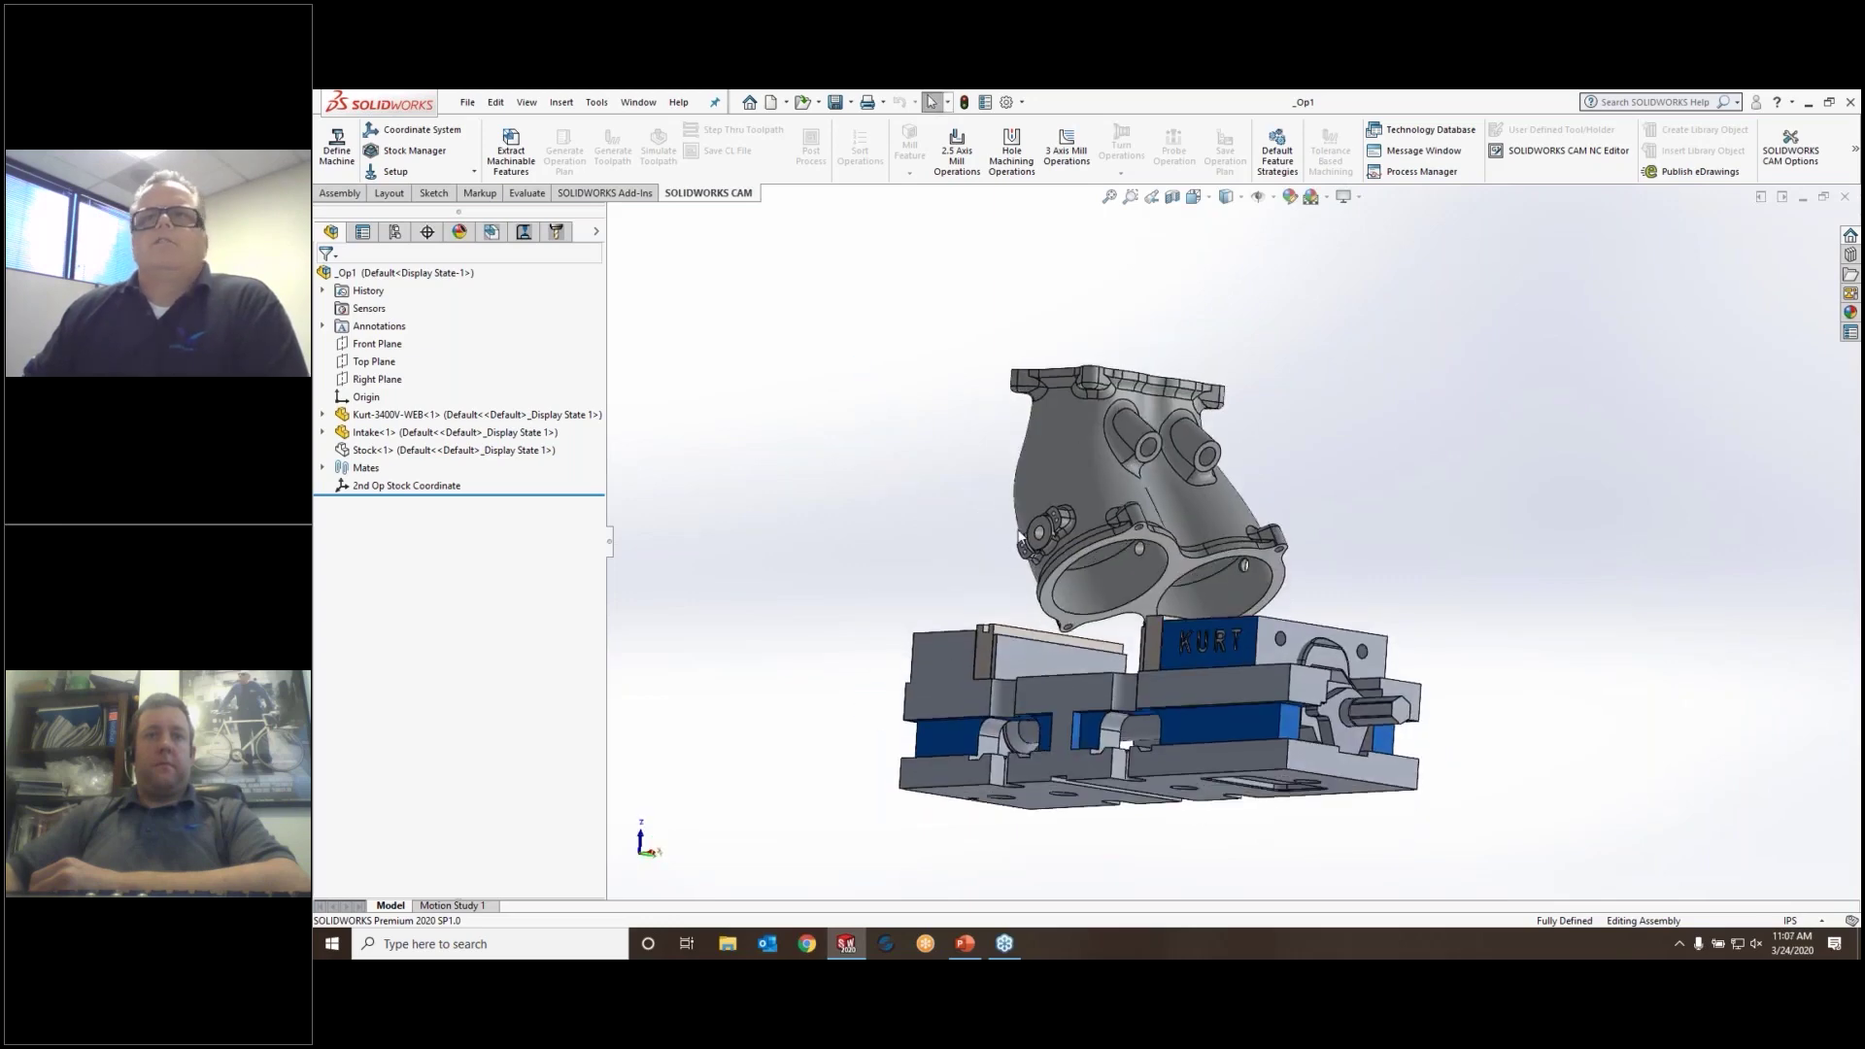
{"action": "middle_click_drag", "start_coordinate": [1032, 556], "coordinate": [1069, 523]}
{"action": "scroll", "coordinate": [1112, 453], "scroll_direction": "down", "scroll_amount": 5}
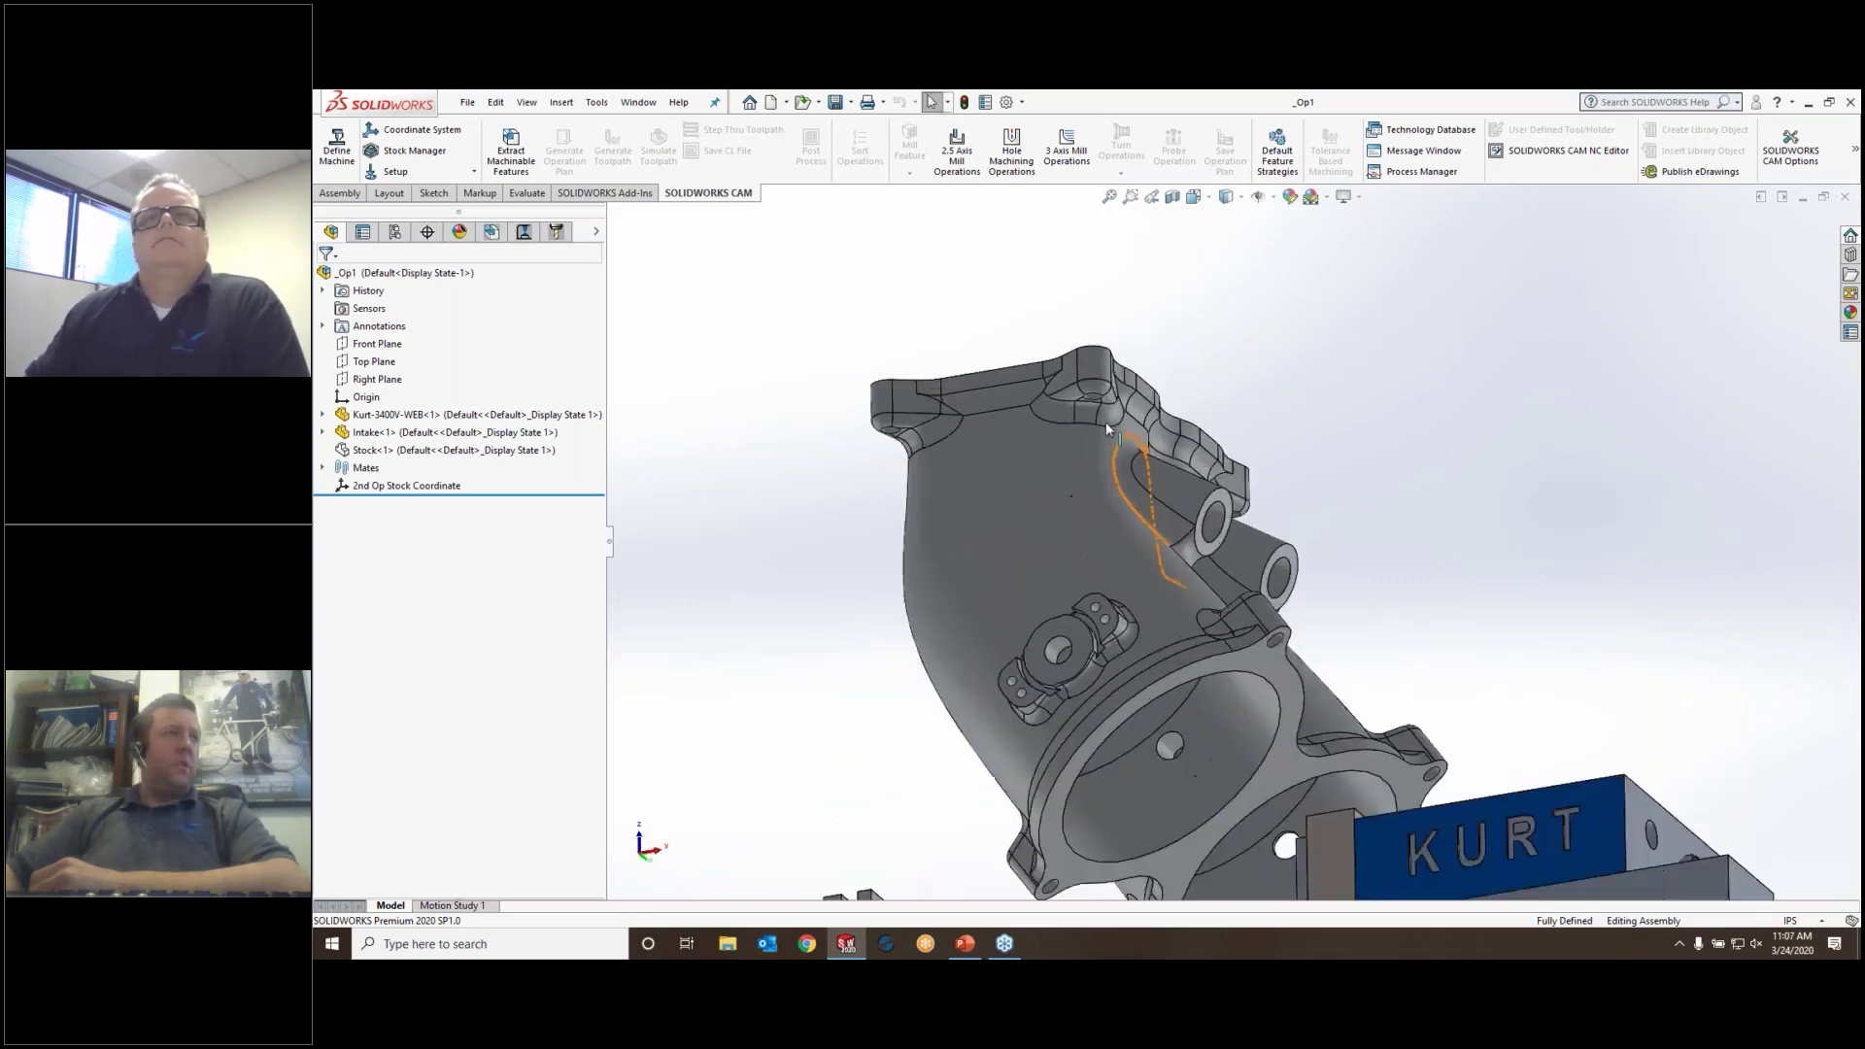
{"action": "middle_click_drag", "start_coordinate": [1073, 410], "coordinate": [1032, 371]}
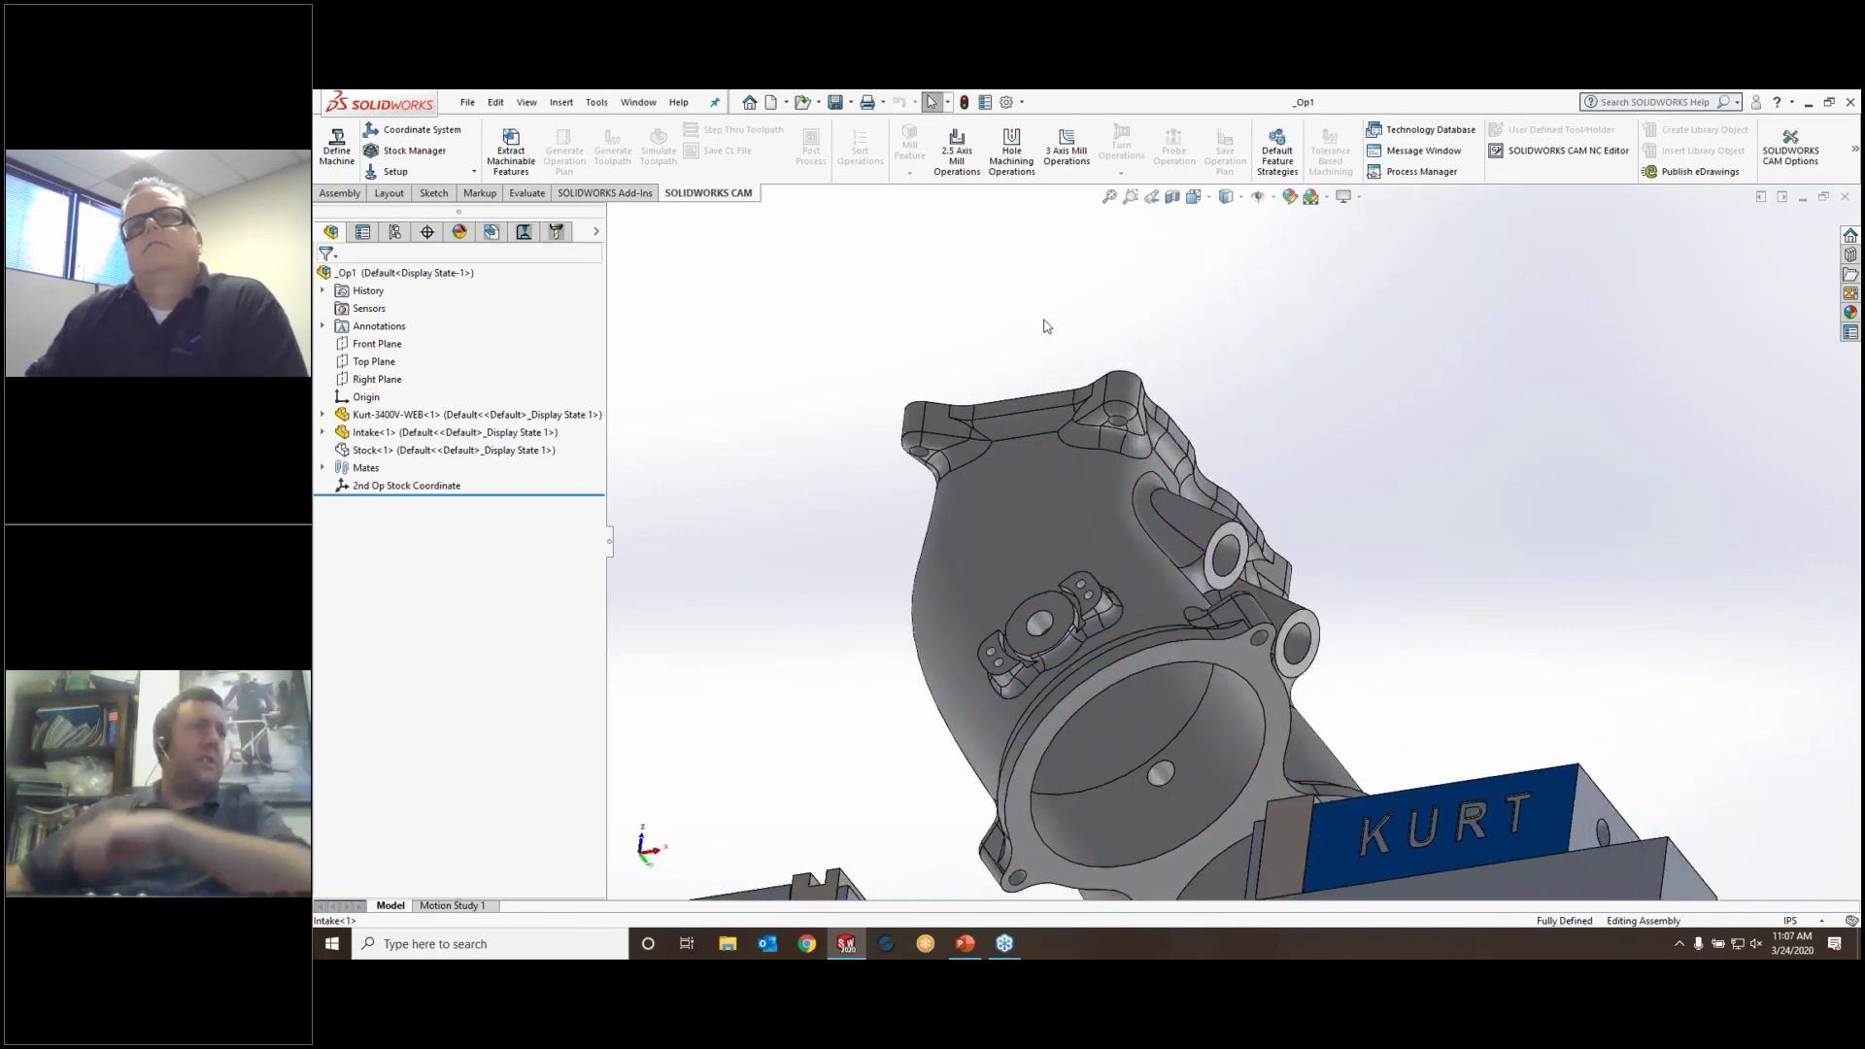
{"action": "scroll", "coordinate": [1095, 385], "scroll_direction": "down", "scroll_amount": 5}
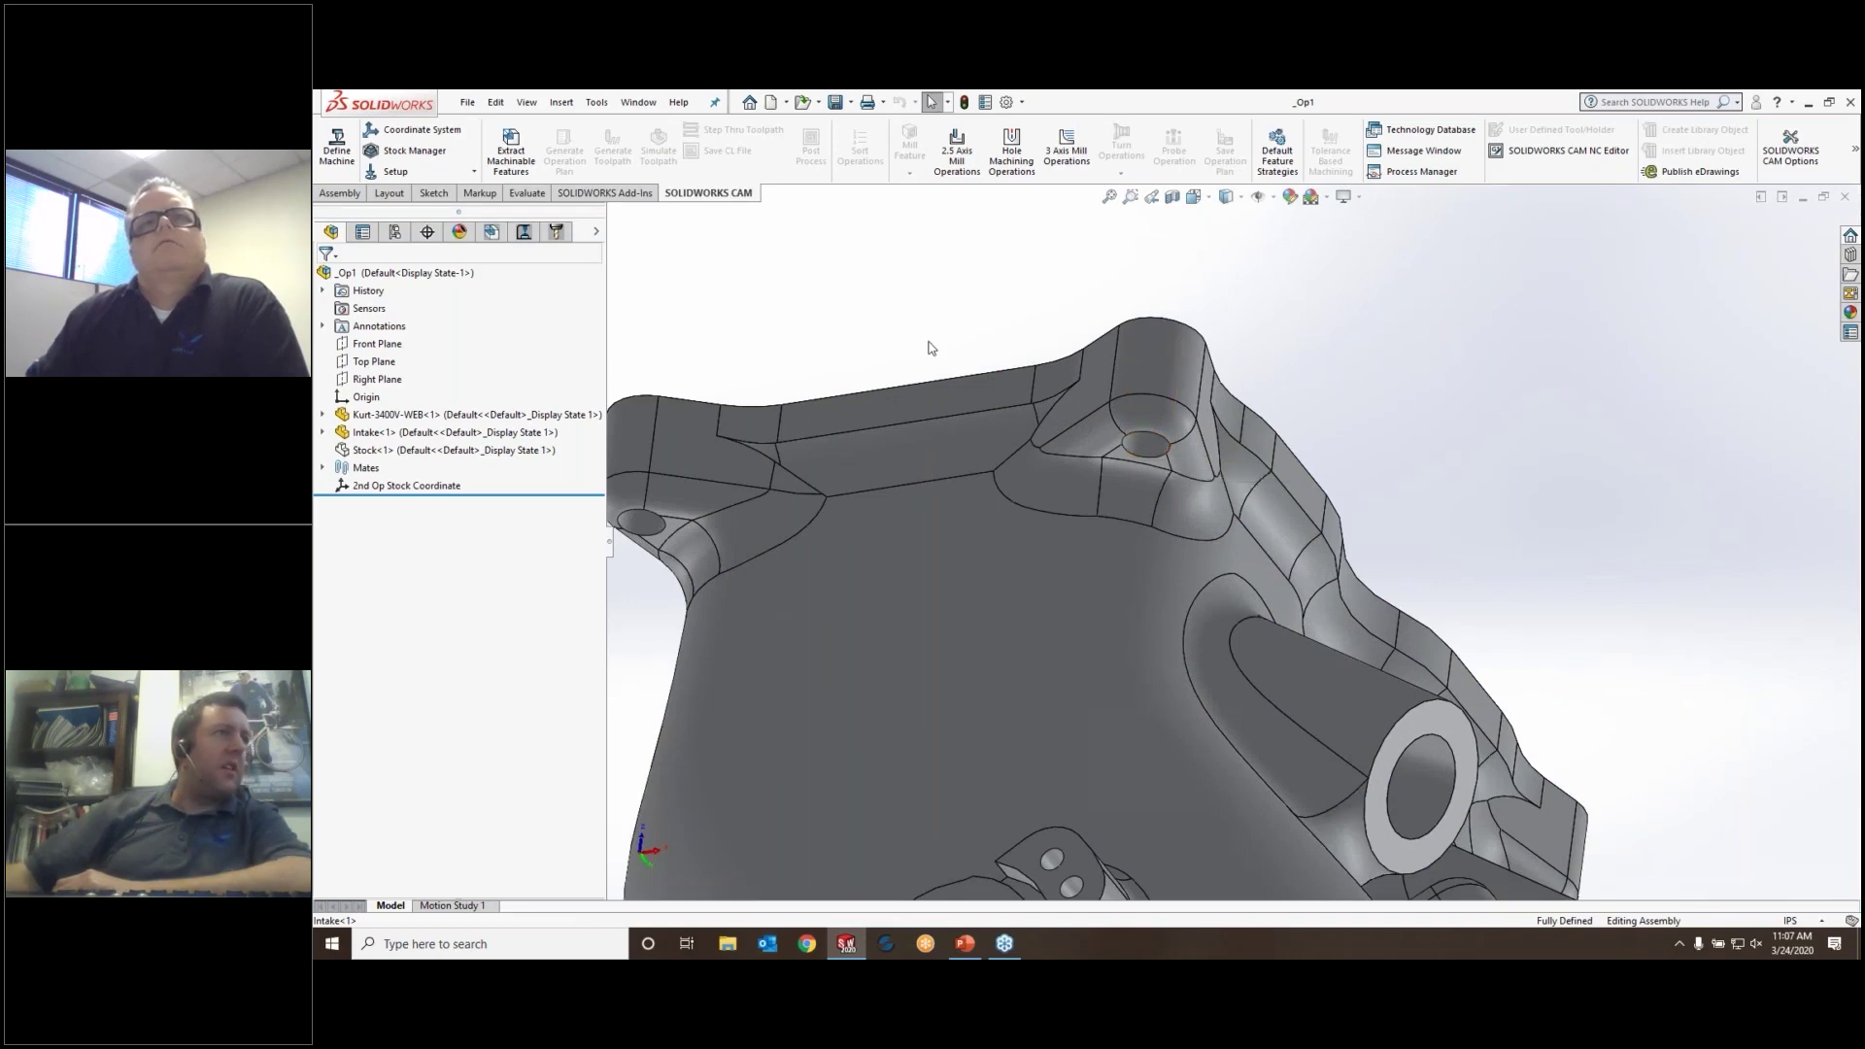
{"action": "scroll", "coordinate": [931, 347], "scroll_direction": "up", "scroll_amount": 5}
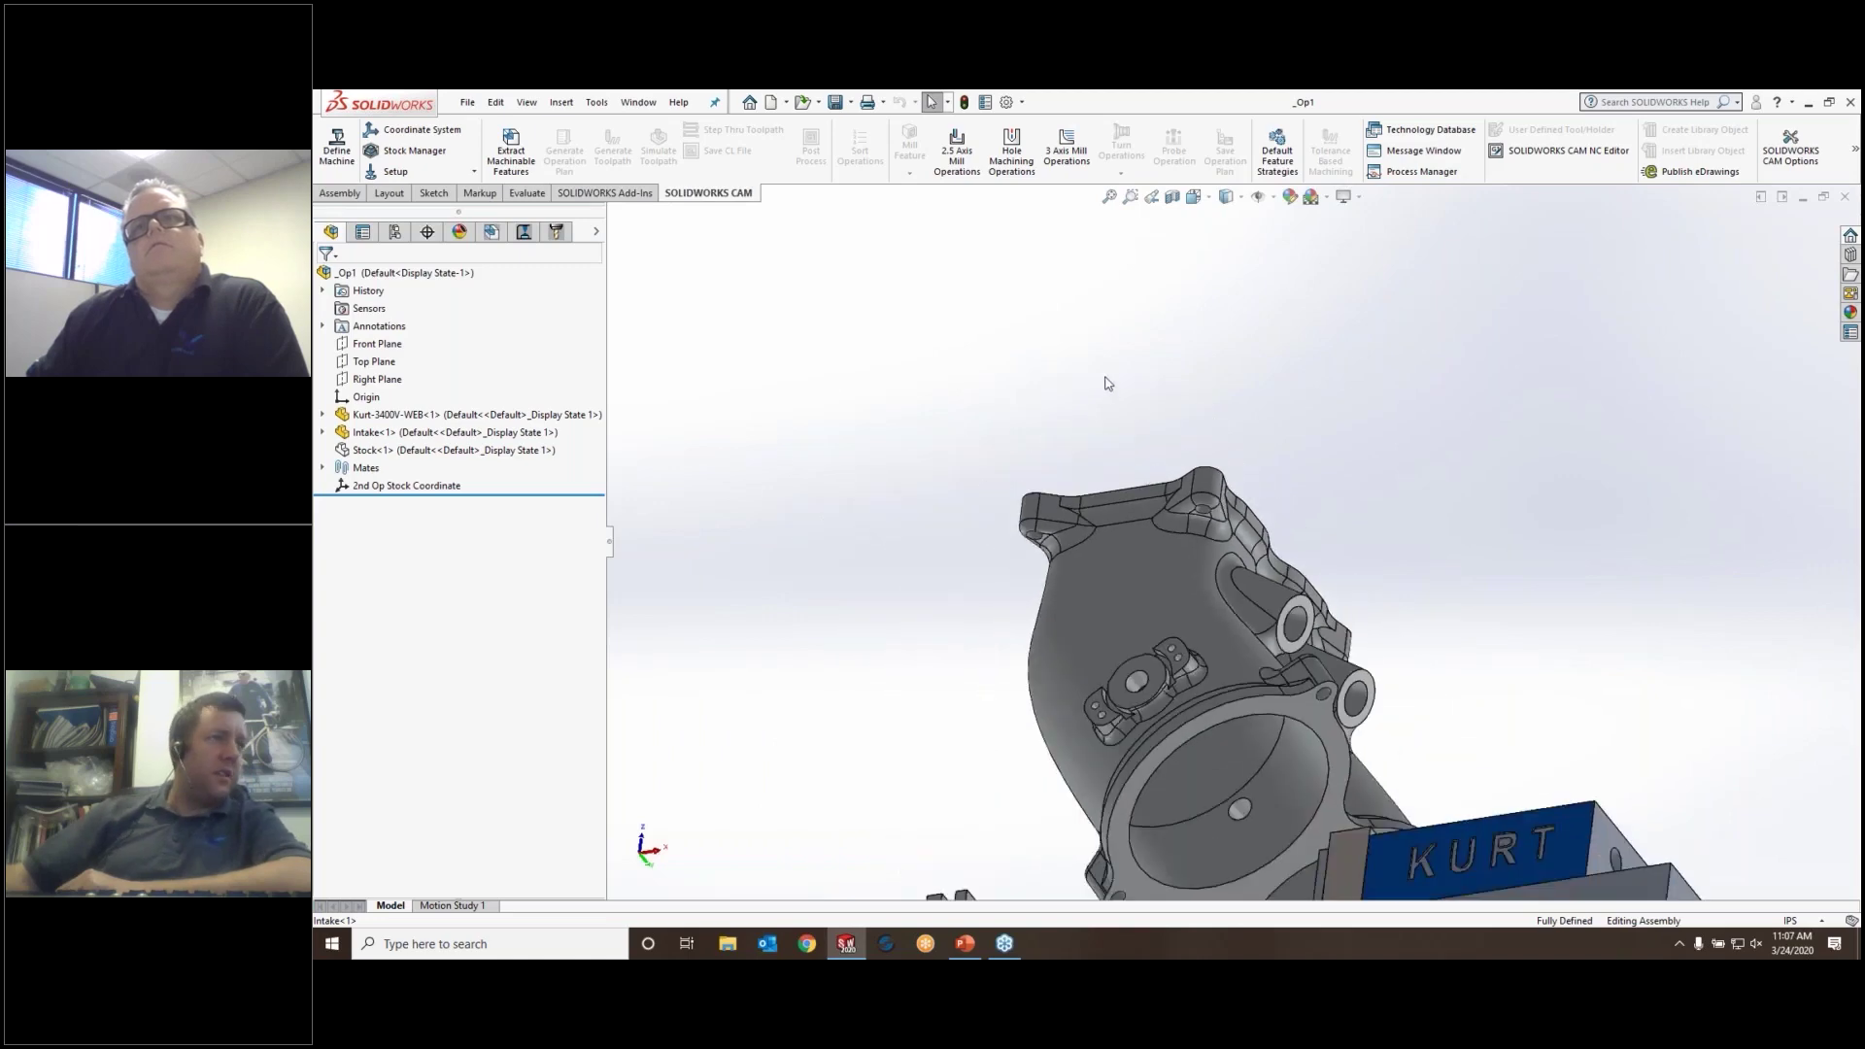
{"action": "middle_click_drag", "start_coordinate": [1115, 357], "coordinate": [1227, 470]}
{"action": "scroll", "coordinate": [1168, 381], "scroll_direction": "up", "scroll_amount": 3}
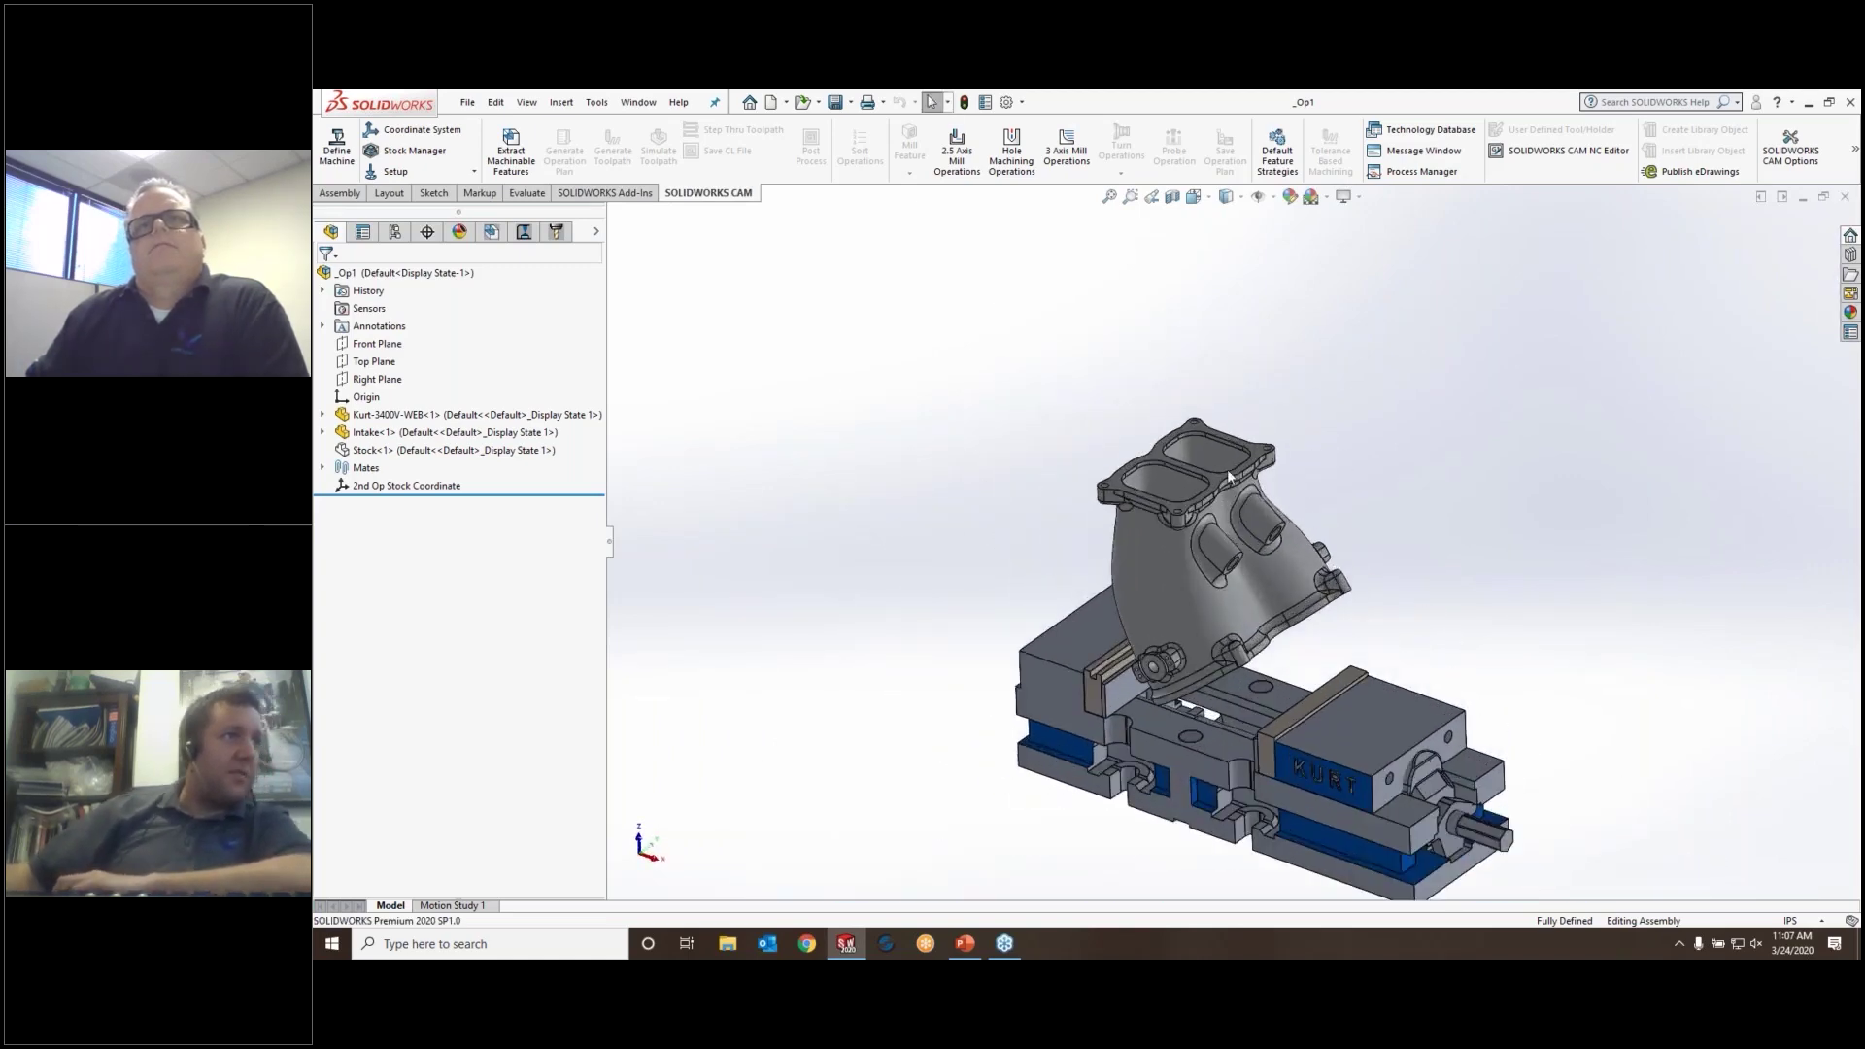
{"action": "scroll", "coordinate": [1221, 475], "scroll_direction": "down", "scroll_amount": 4}
{"action": "scroll", "coordinate": [1222, 475], "scroll_direction": "down", "scroll_amount": 3}
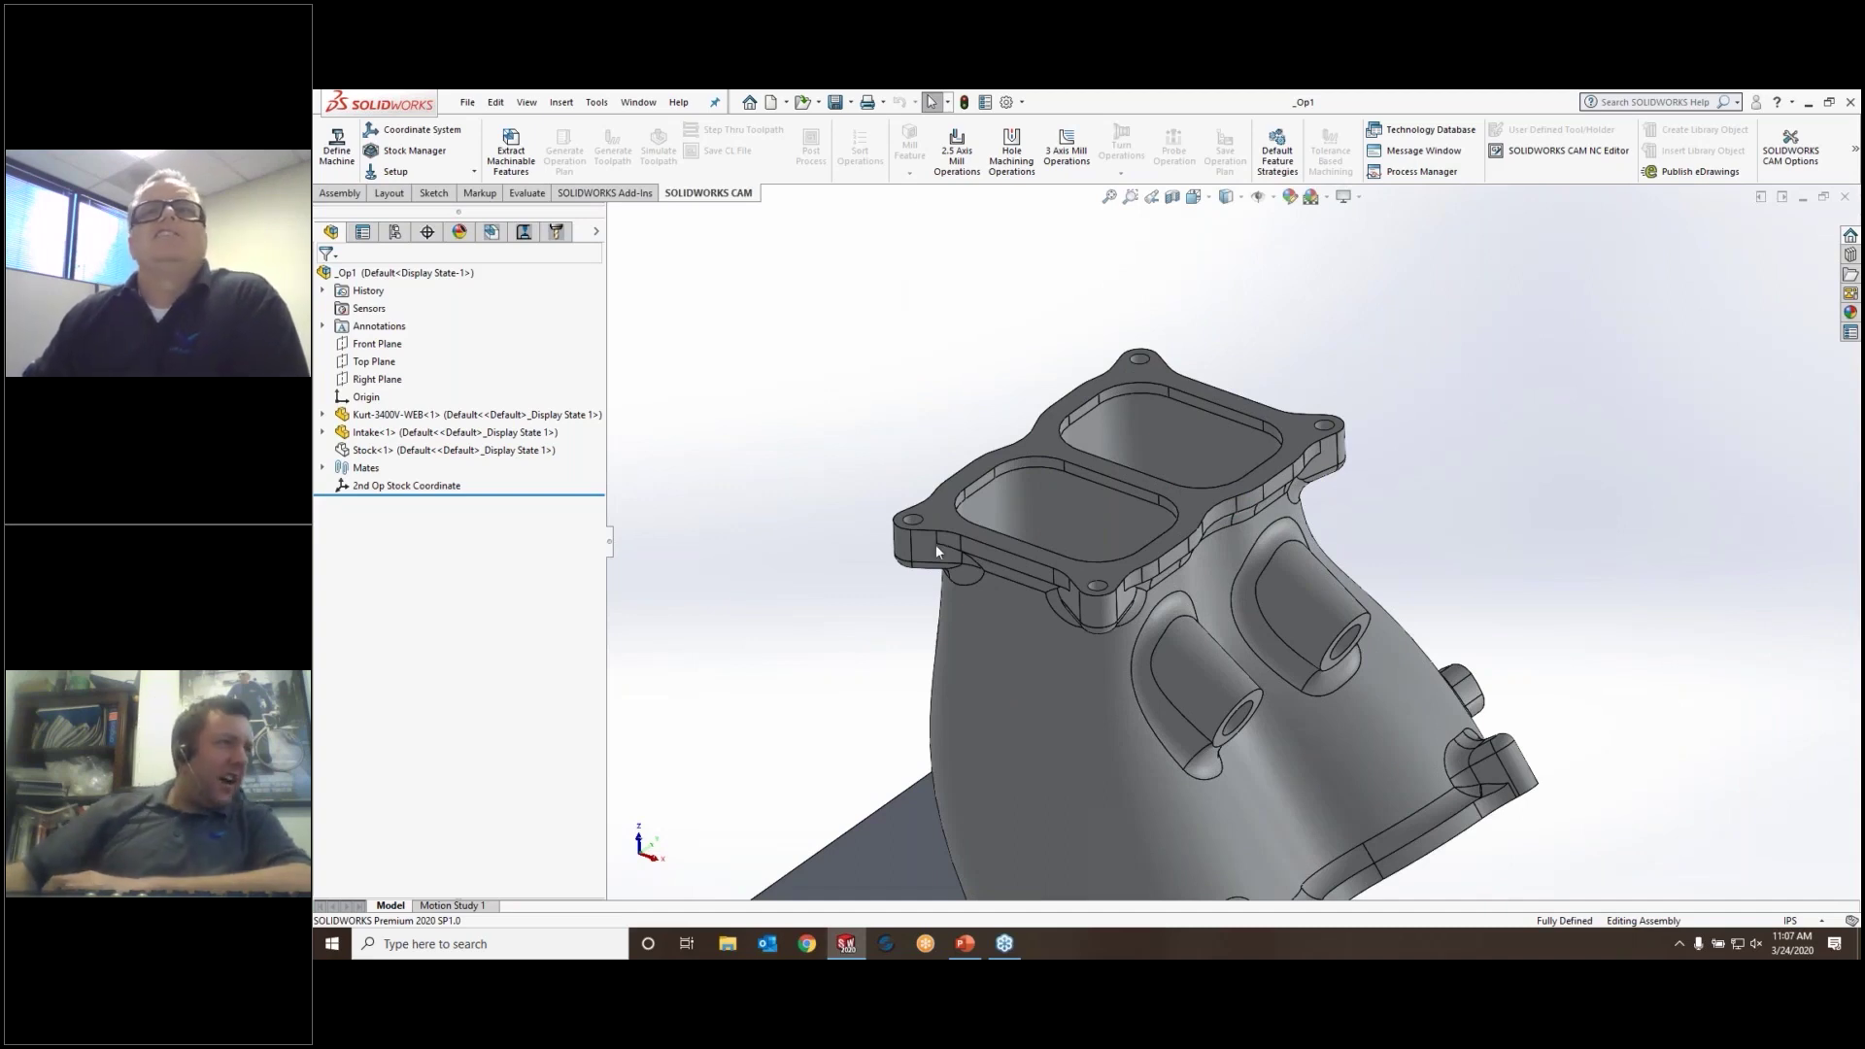
Show the CAM feature tree and confirm the Intake as the assembly part to machine
{"action": "left_click", "coordinate": [490, 232]}
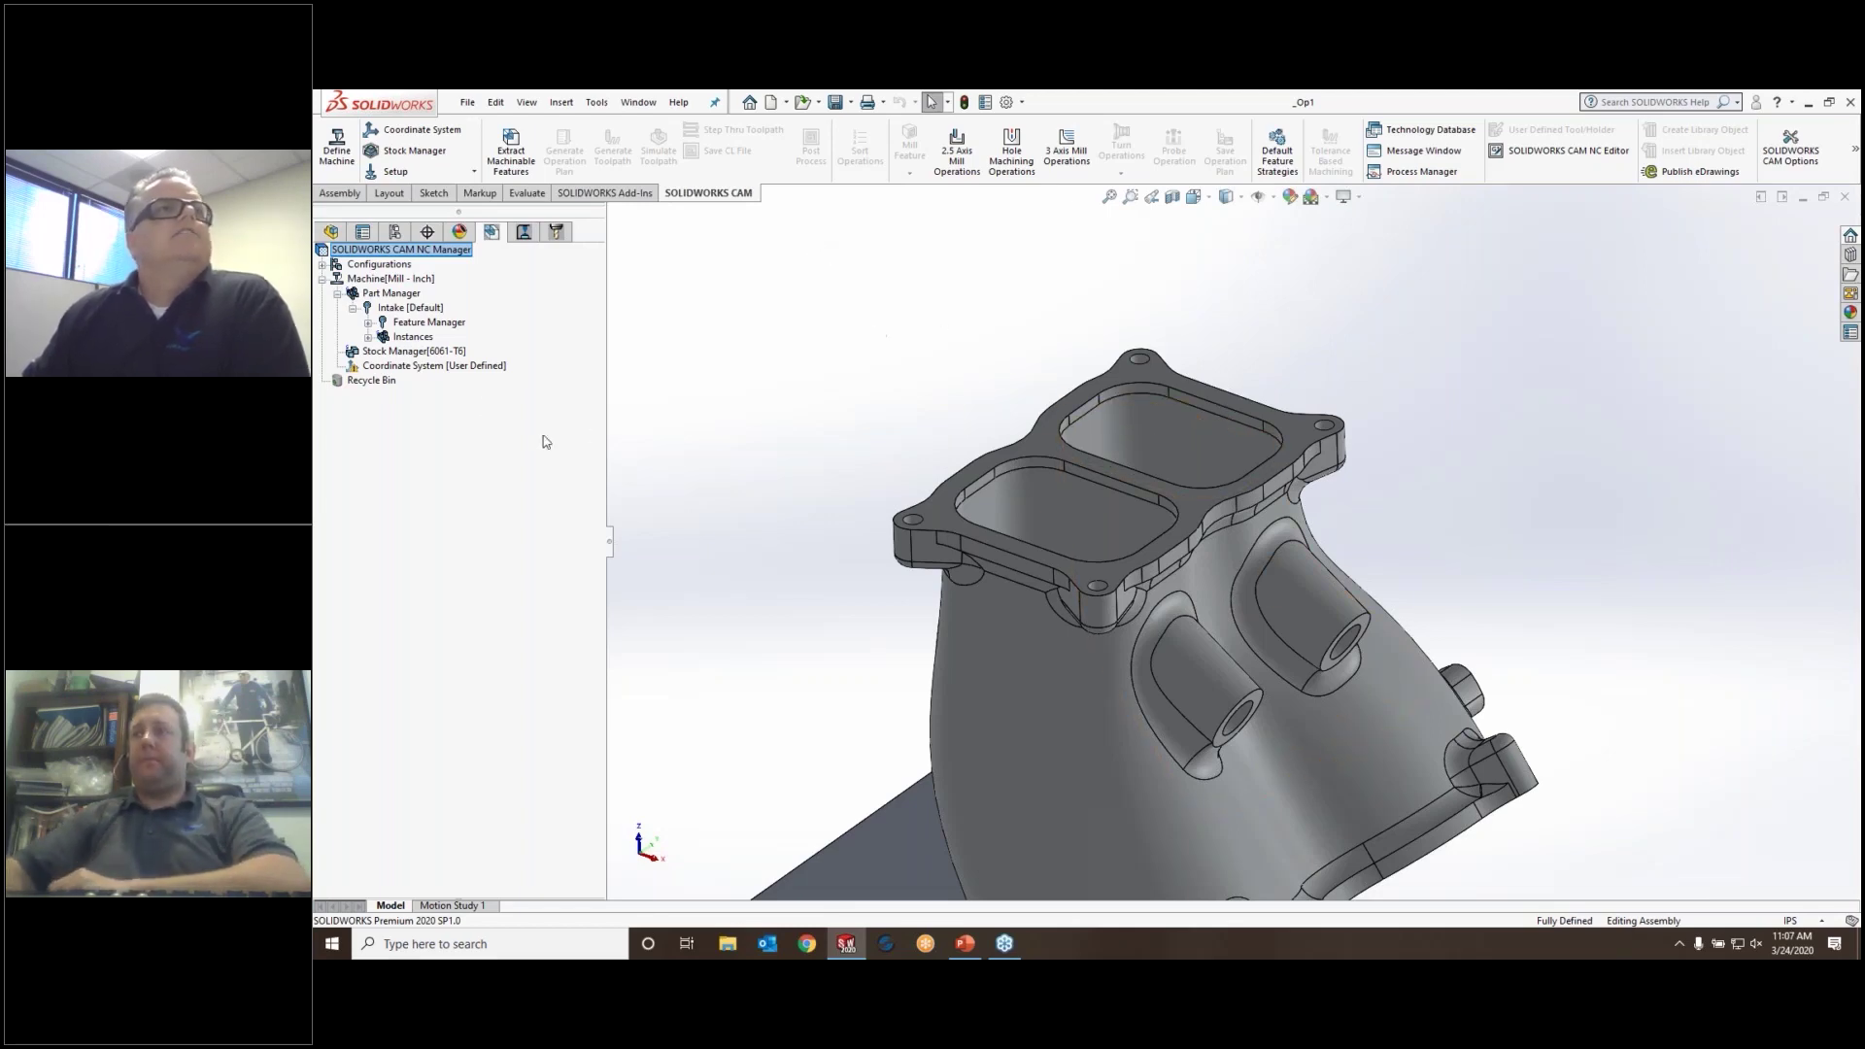
{"action": "scroll", "coordinate": [1210, 525], "scroll_direction": "up", "scroll_amount": 2}
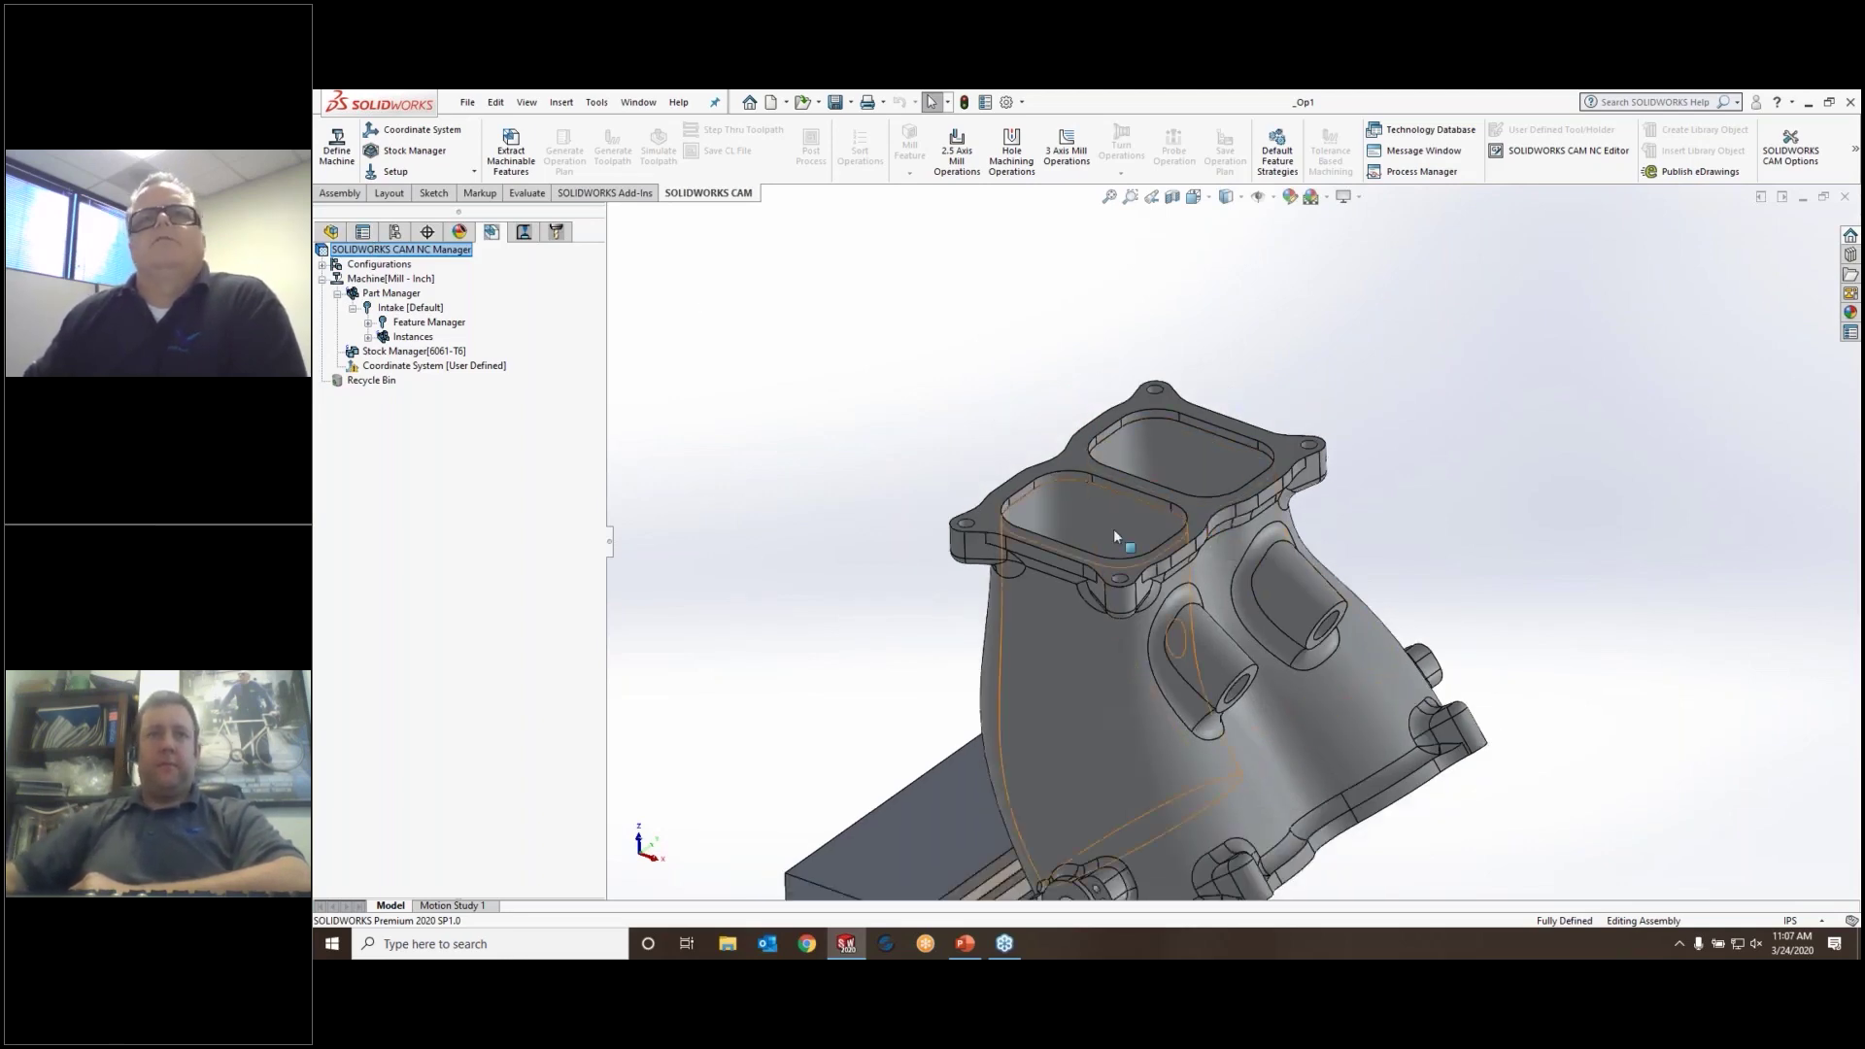
{"action": "scroll", "coordinate": [1319, 731], "scroll_direction": "up", "scroll_amount": 4}
{"action": "scroll", "coordinate": [1302, 714], "scroll_direction": "down", "scroll_amount": 2}
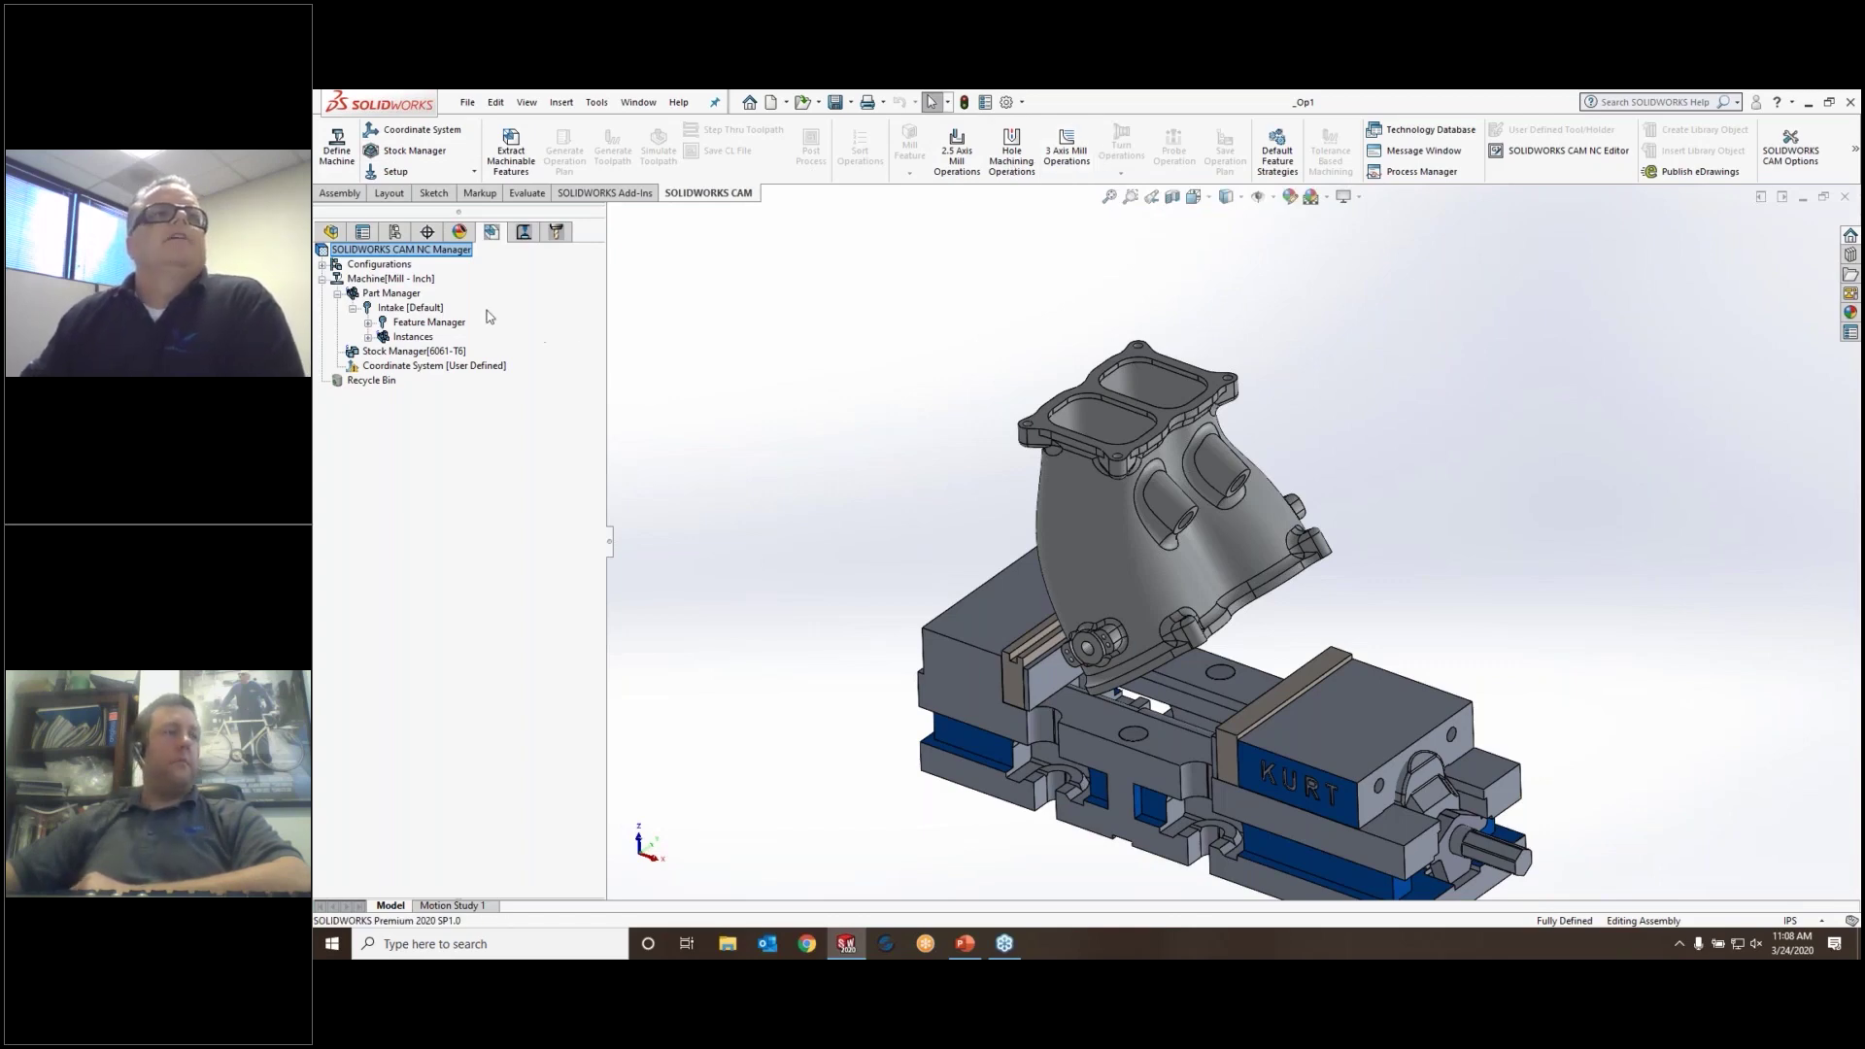
{"action": "double_click", "coordinate": [389, 293]}
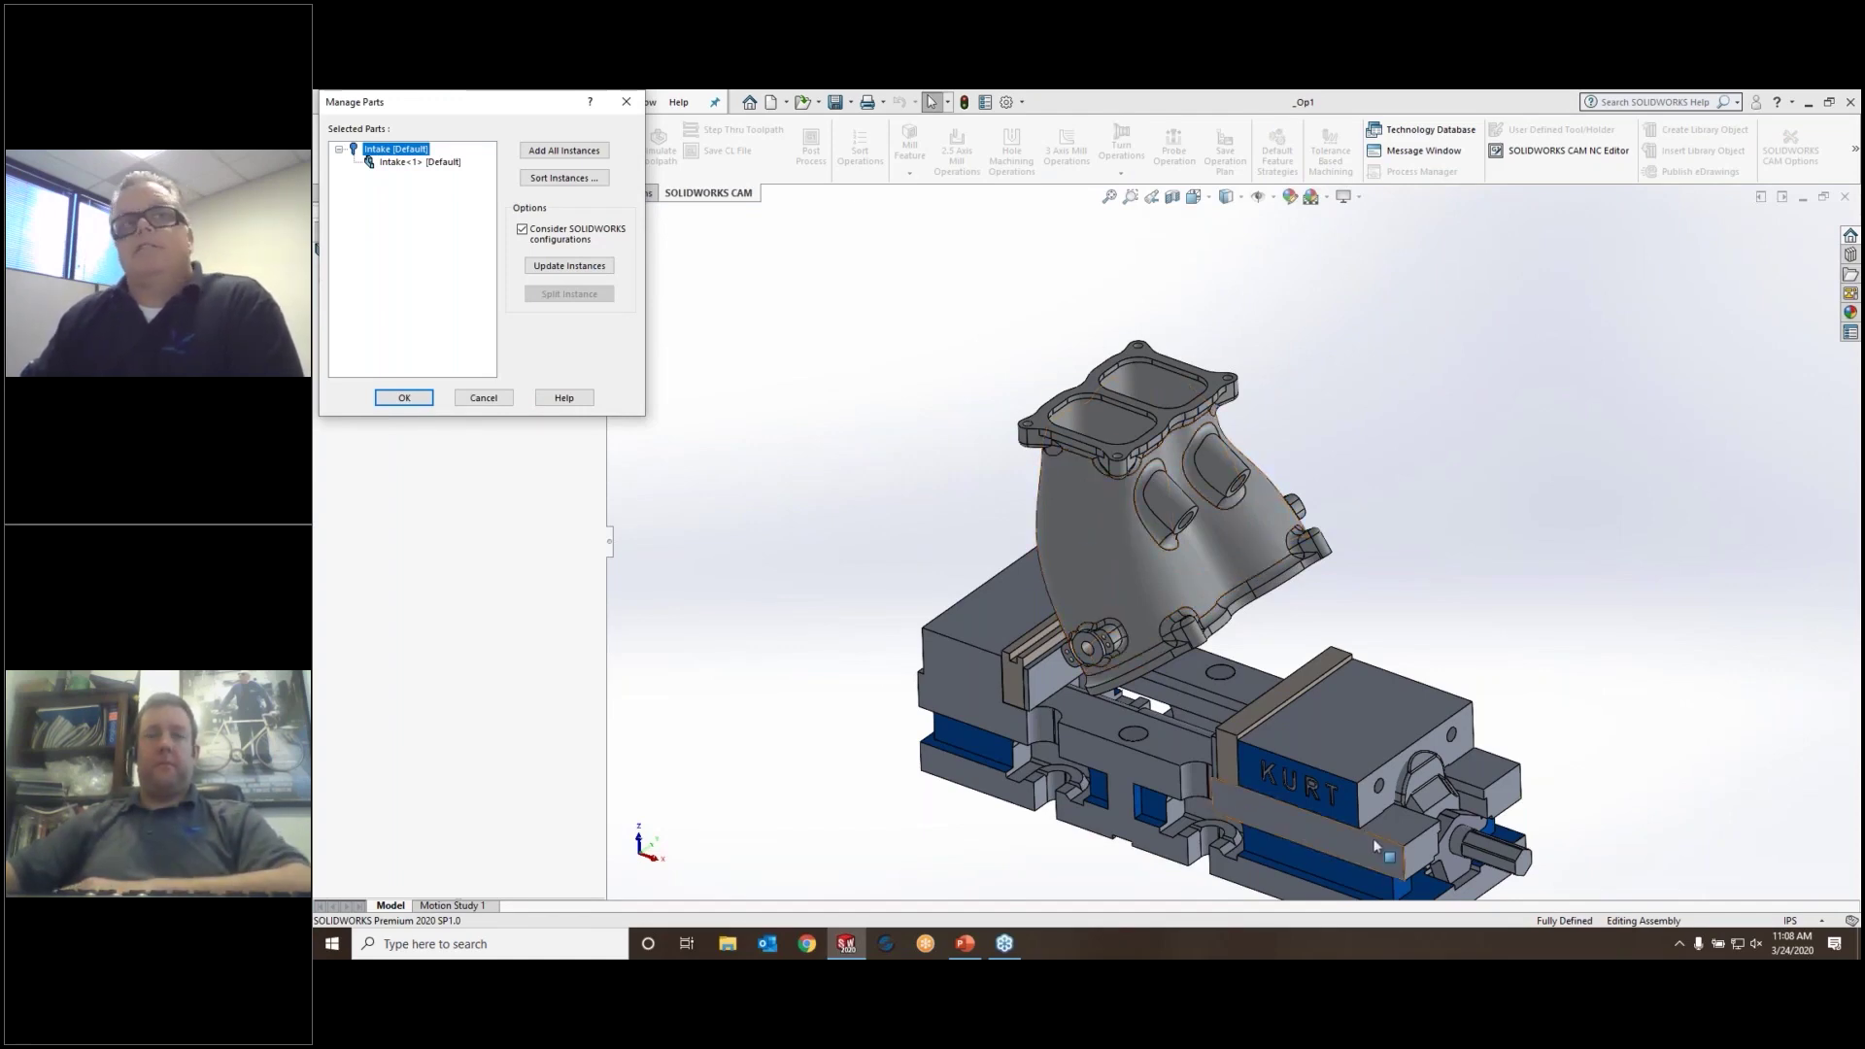
{"action": "left_click", "coordinate": [407, 396]}
Open the machine definition and review the available machines and the tools in Tool Crib 2 (Inch)
{"action": "left_click", "coordinate": [341, 154]}
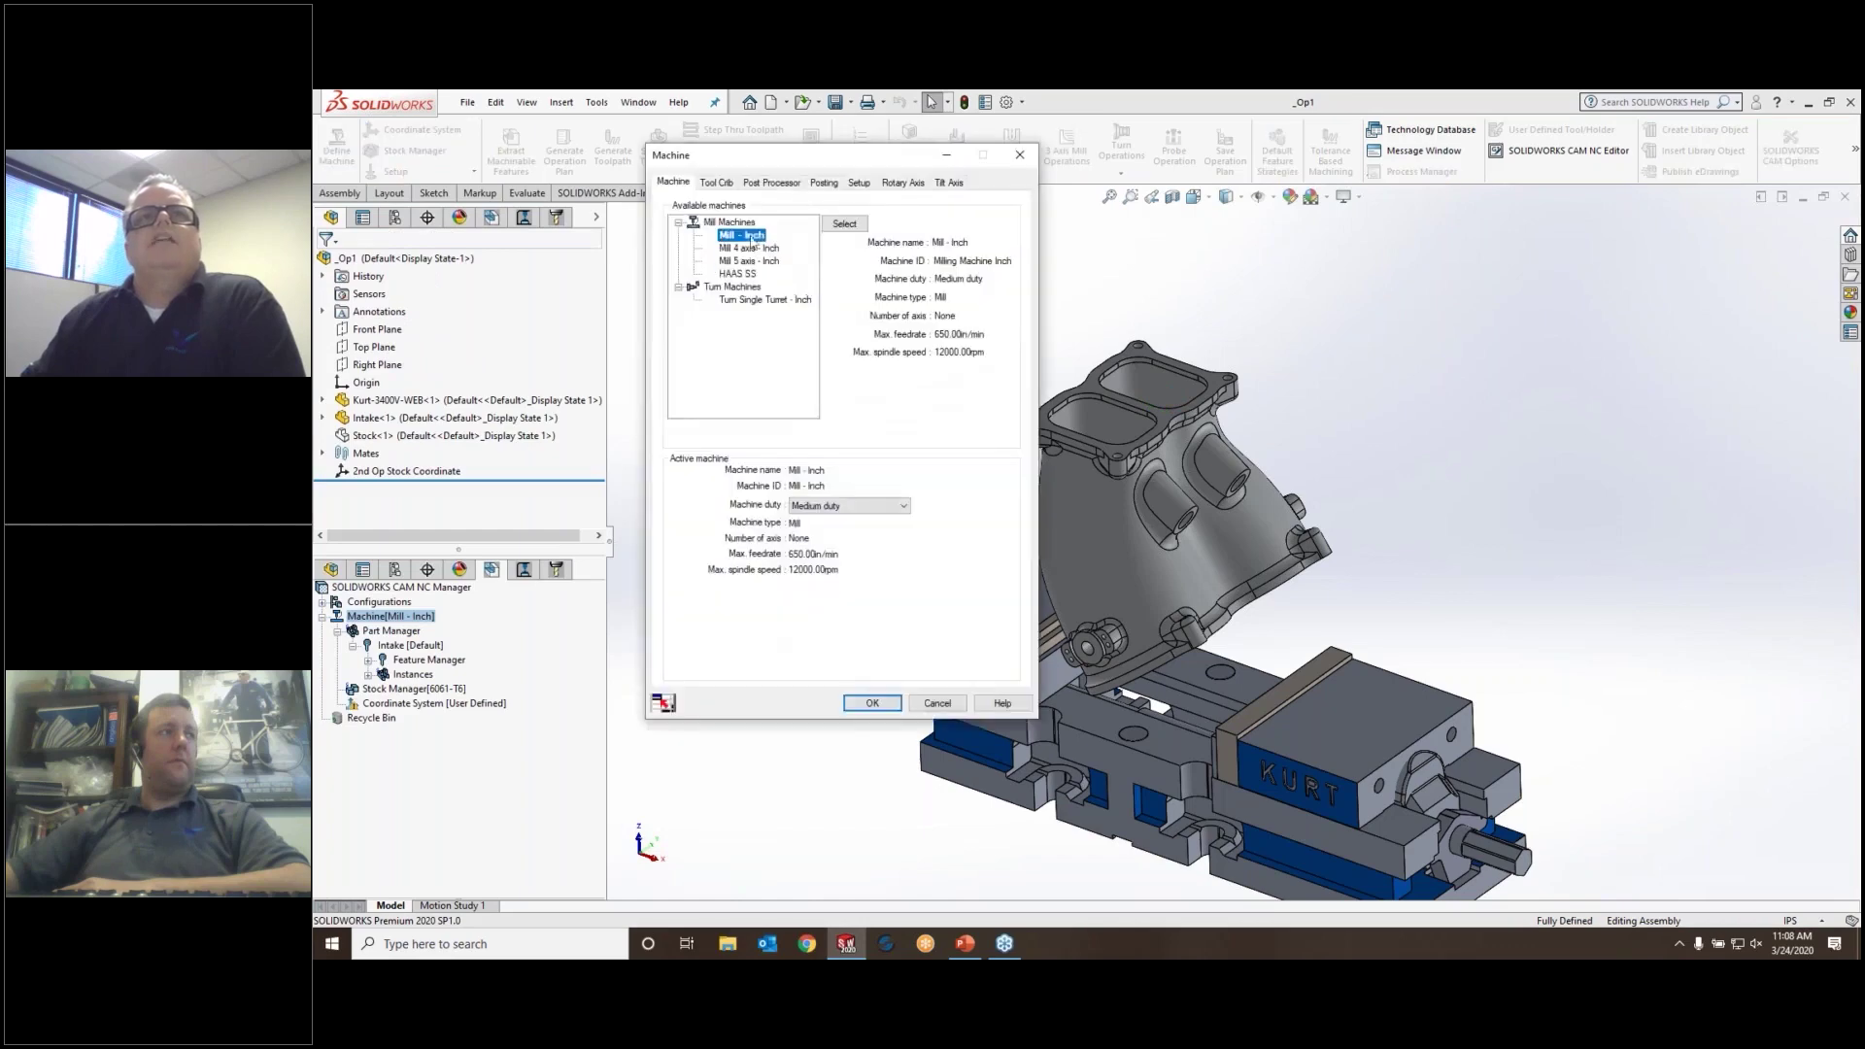
{"action": "left_click_drag", "start_coordinate": [783, 158], "coordinate": [679, 143]}
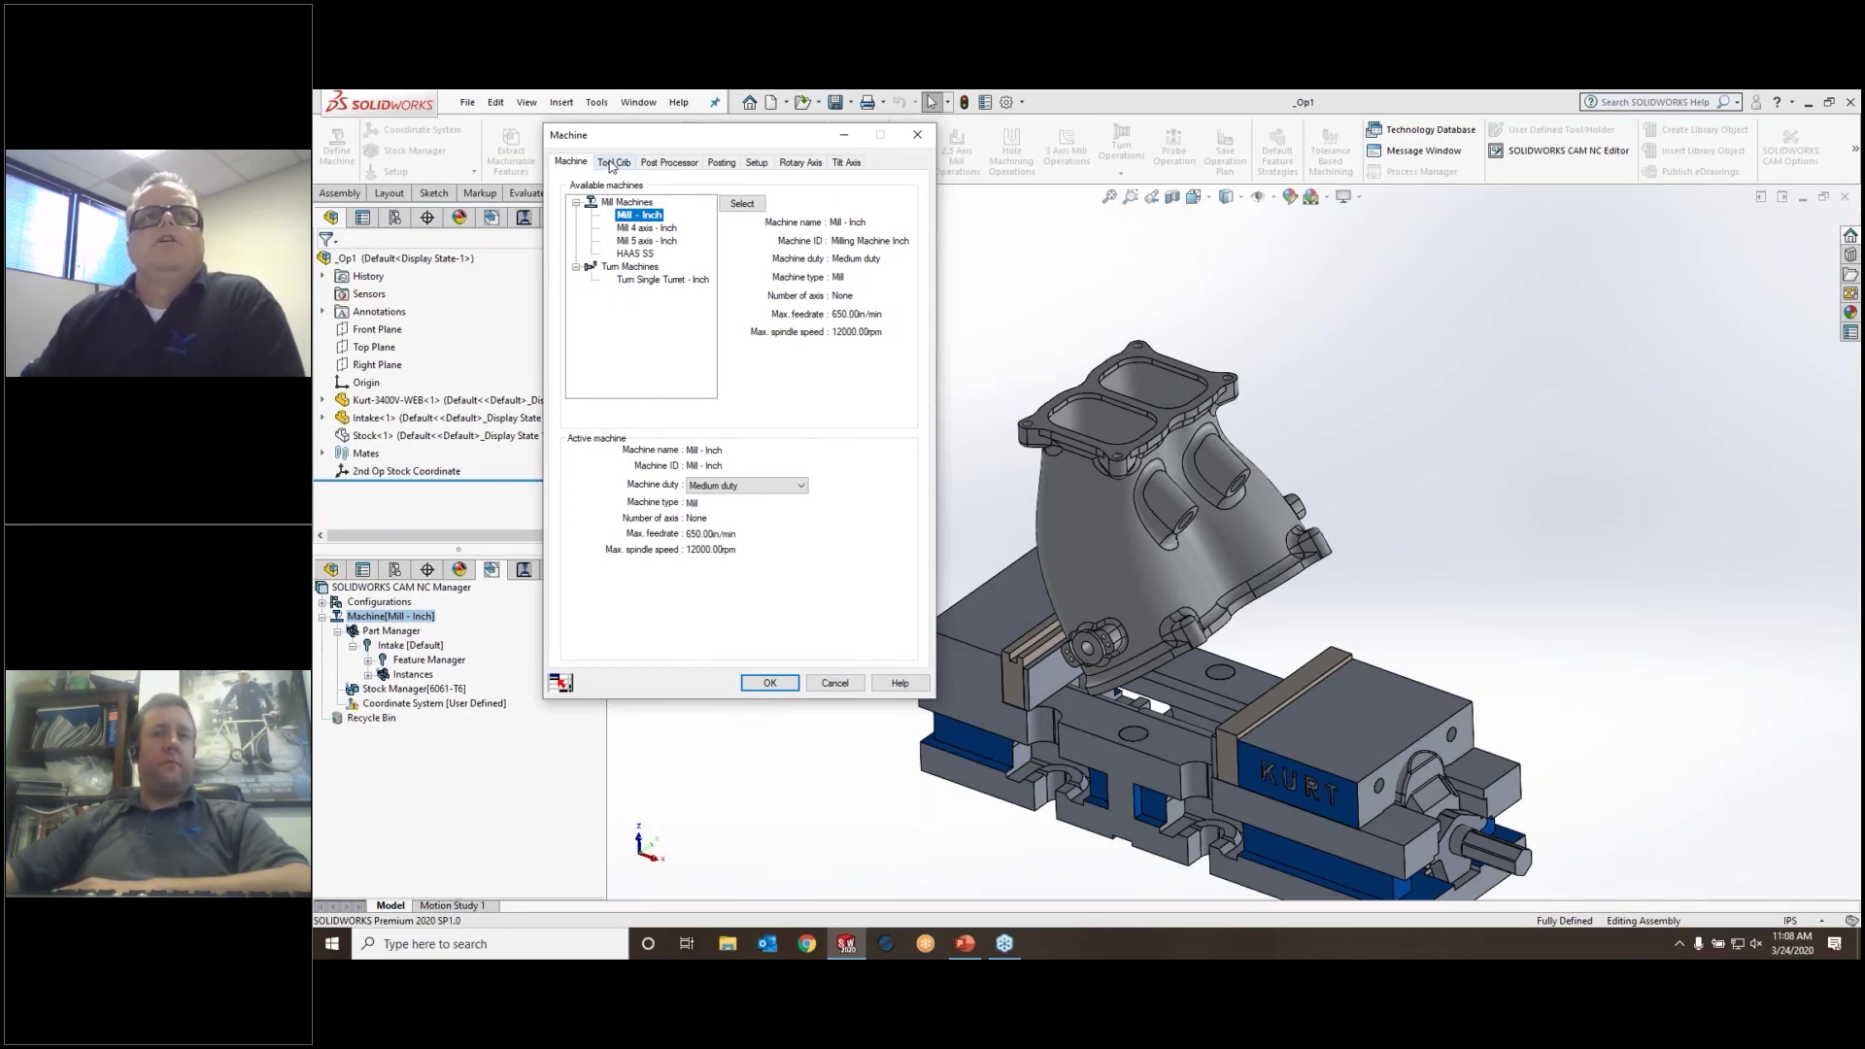
{"action": "left_click", "coordinate": [615, 163]}
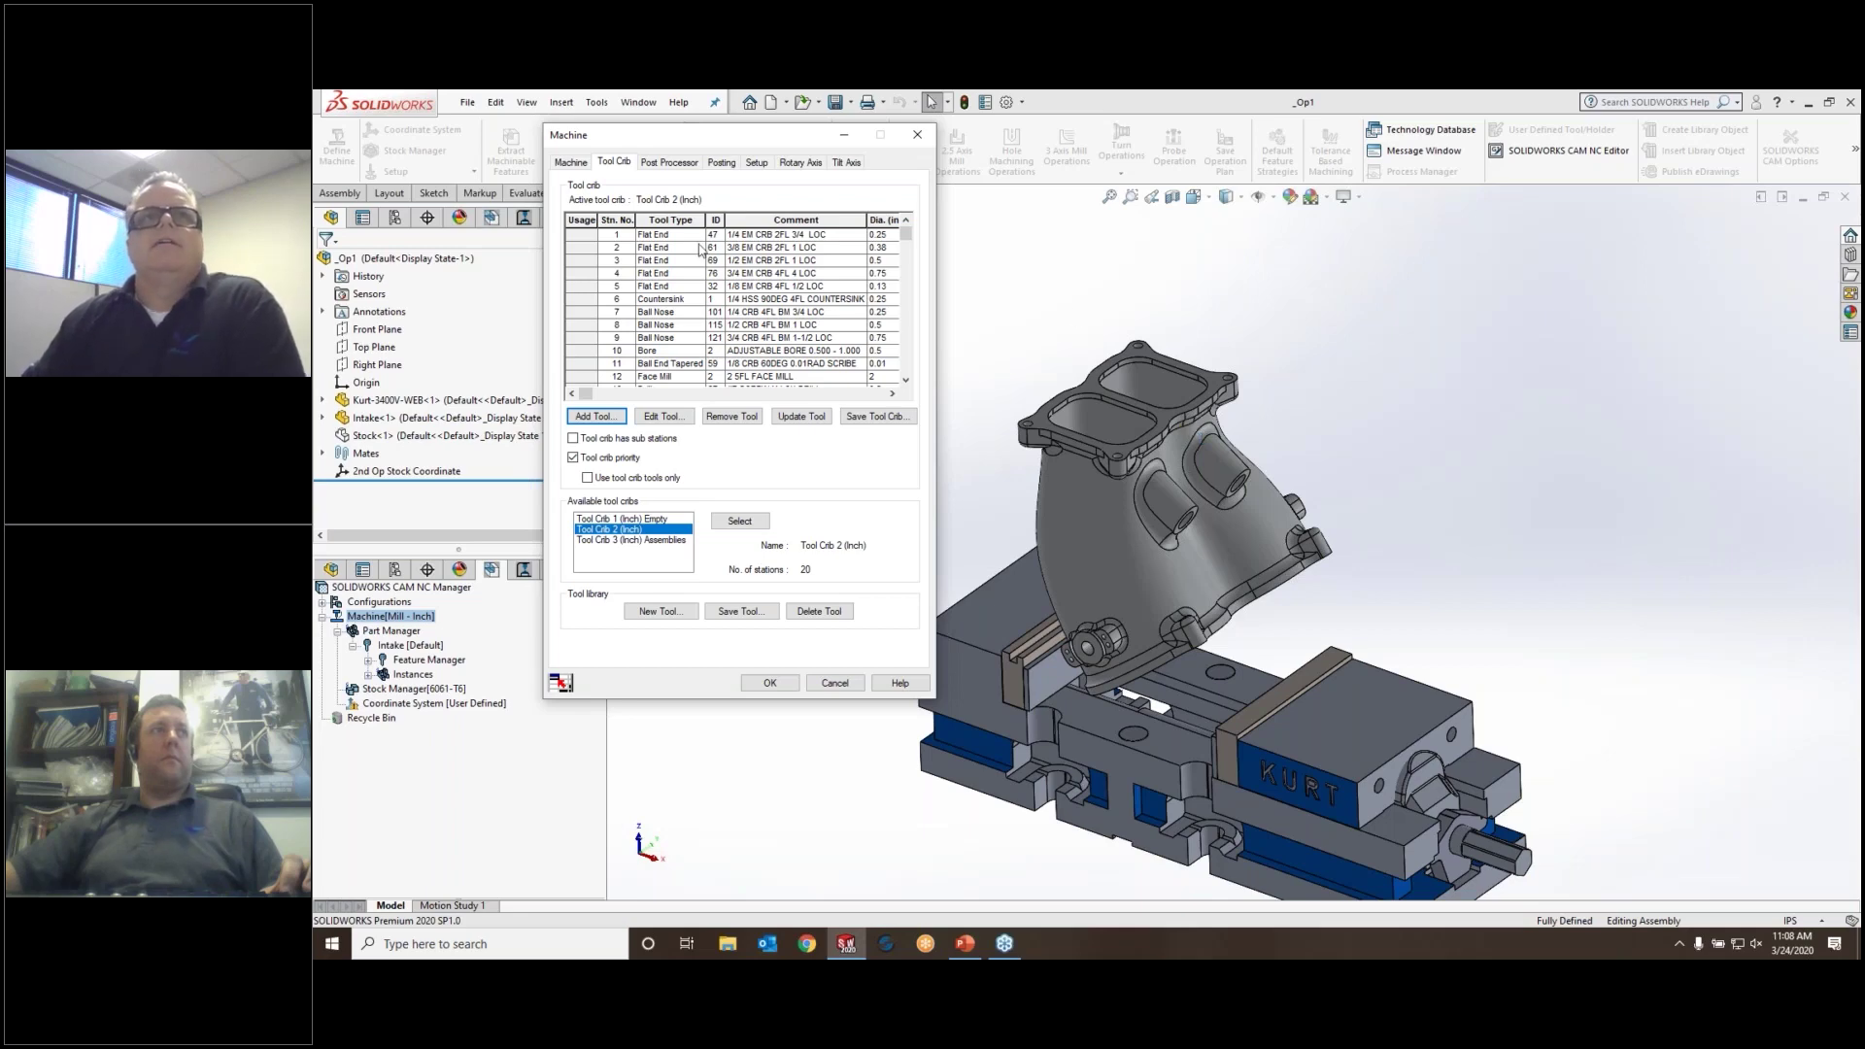
Make HAAS_MILL_NGC the active post processor for the machine
{"action": "left_click", "coordinate": [673, 165]}
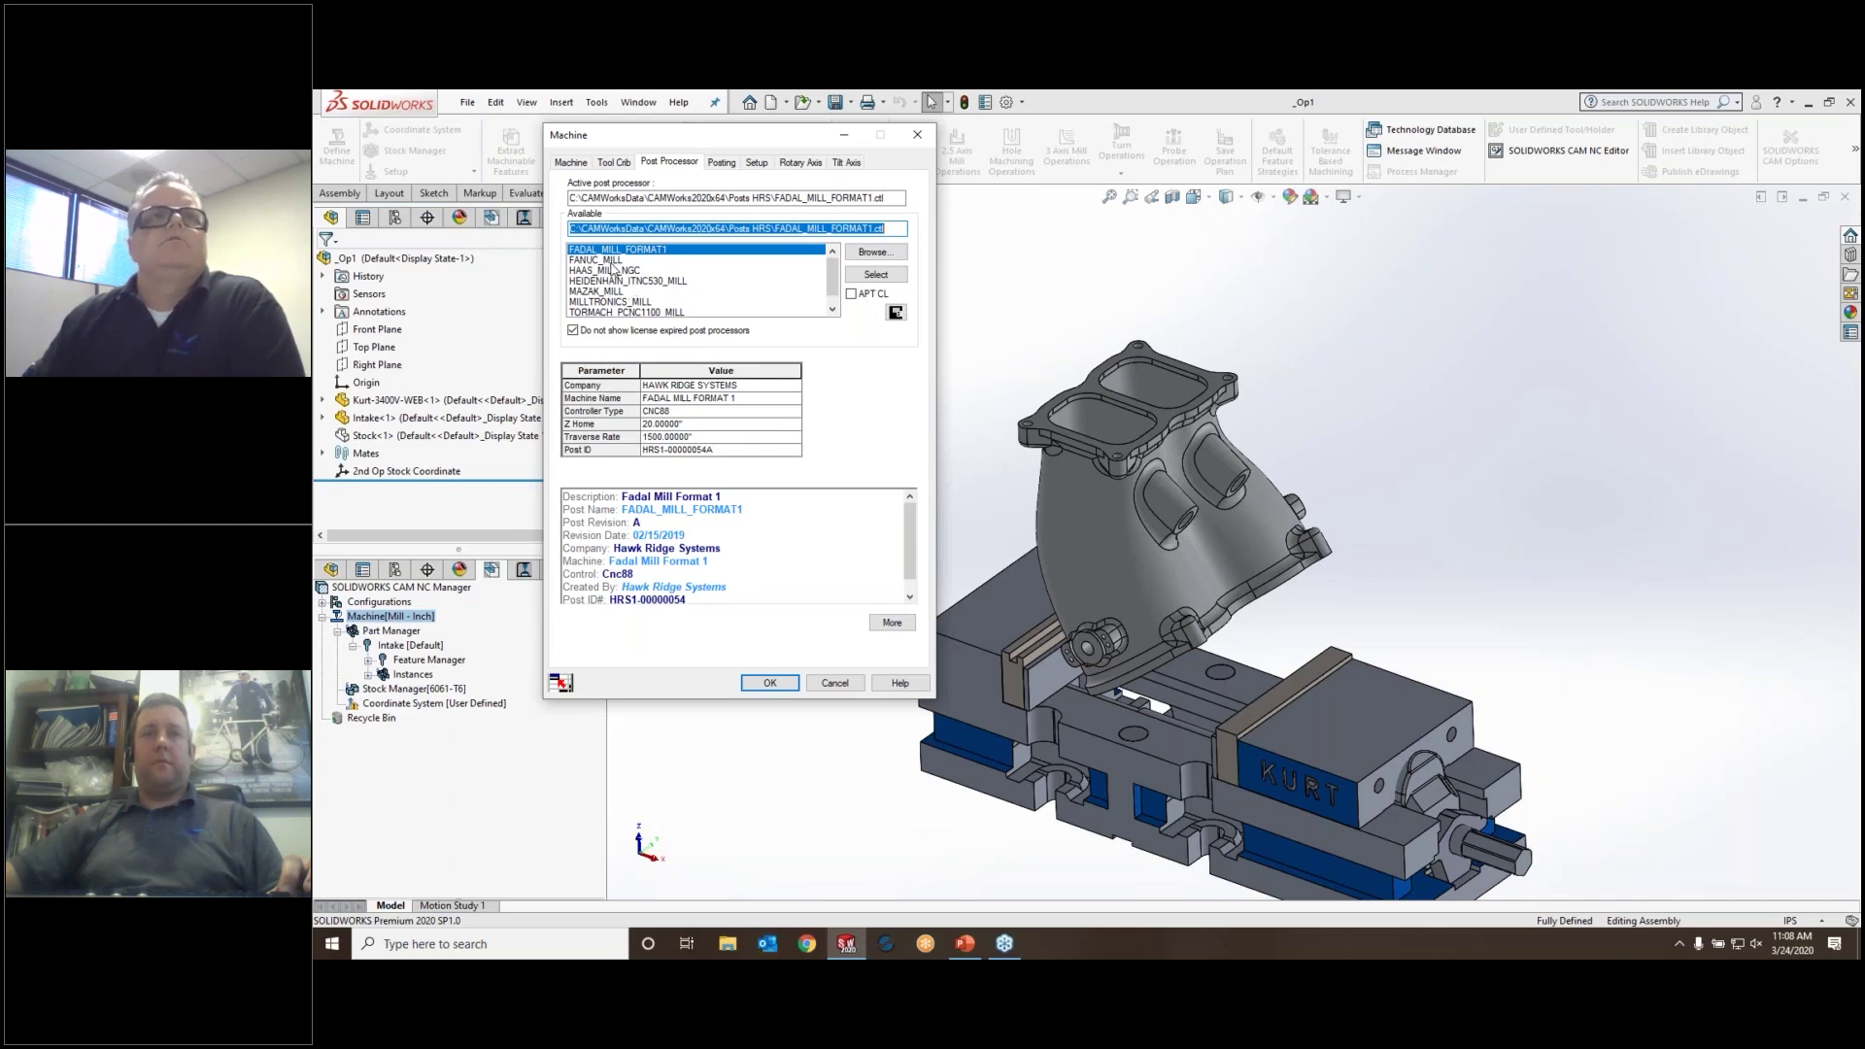
{"action": "left_click", "coordinate": [614, 260]}
{"action": "left_click", "coordinate": [614, 272]}
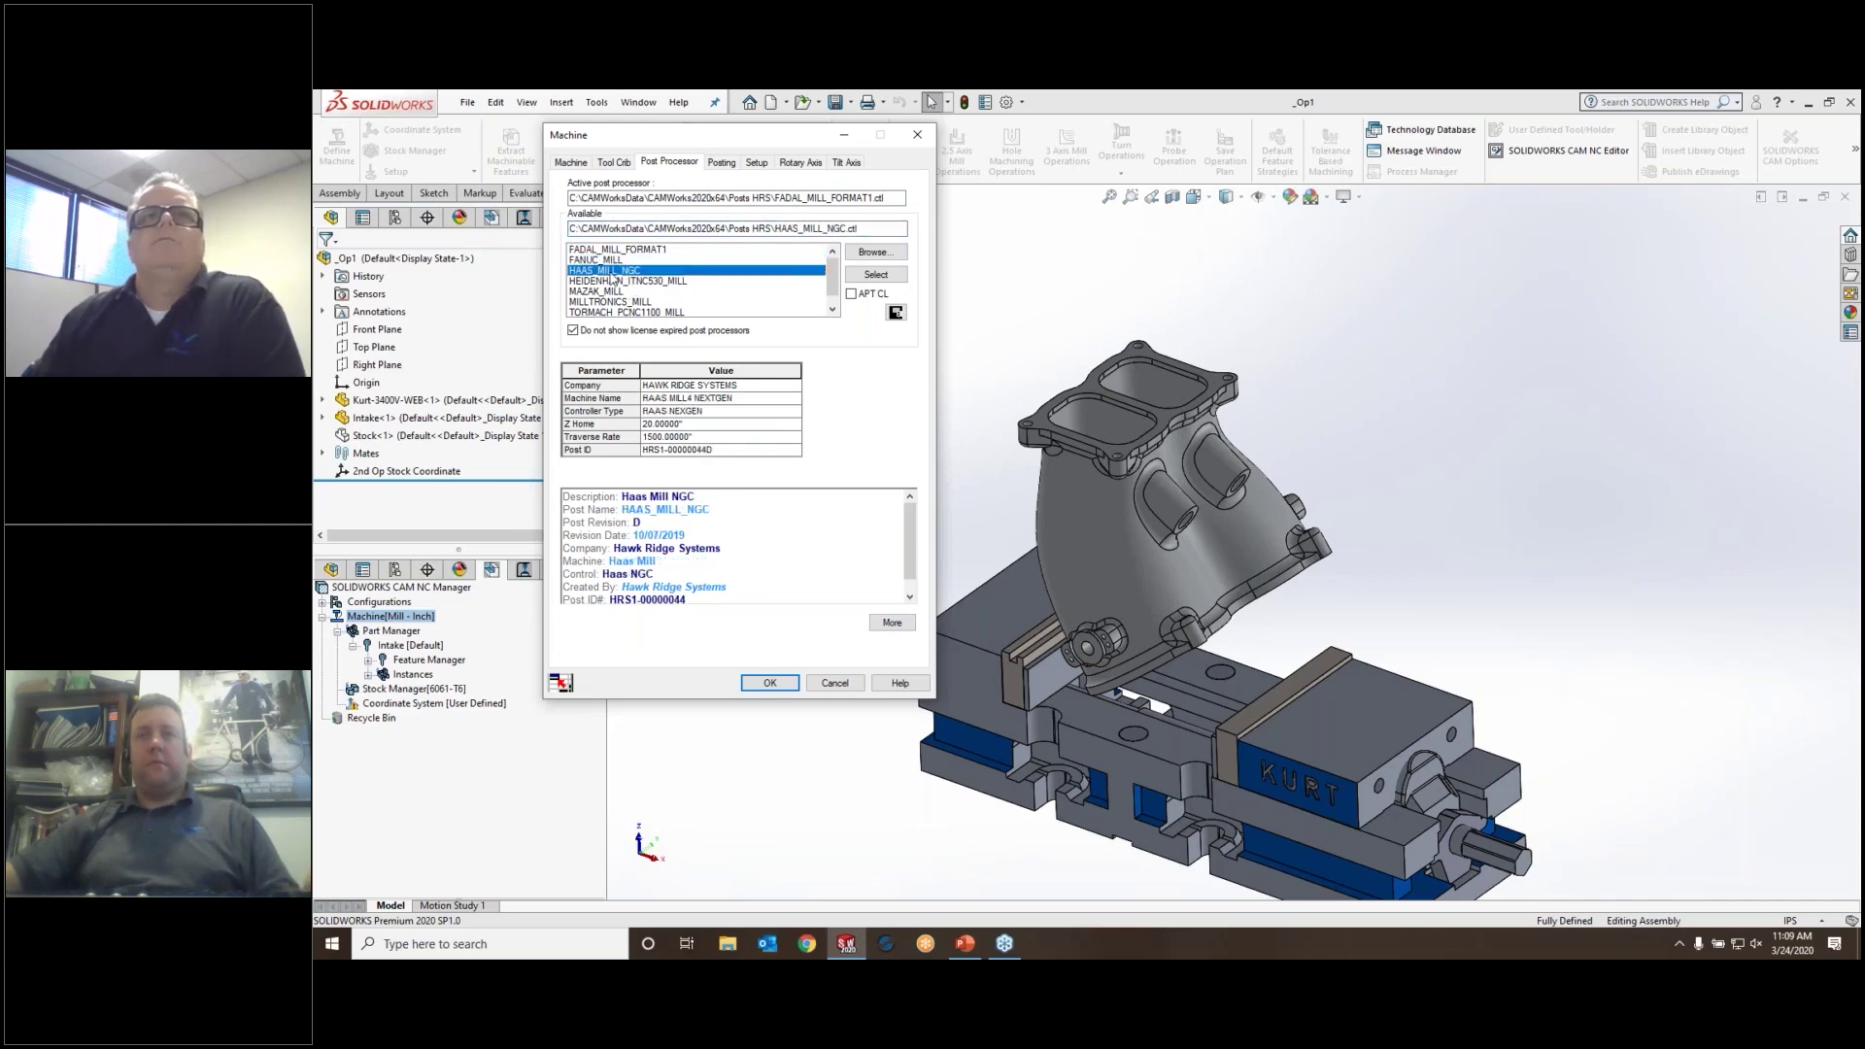
{"action": "left_click", "coordinate": [875, 275]}
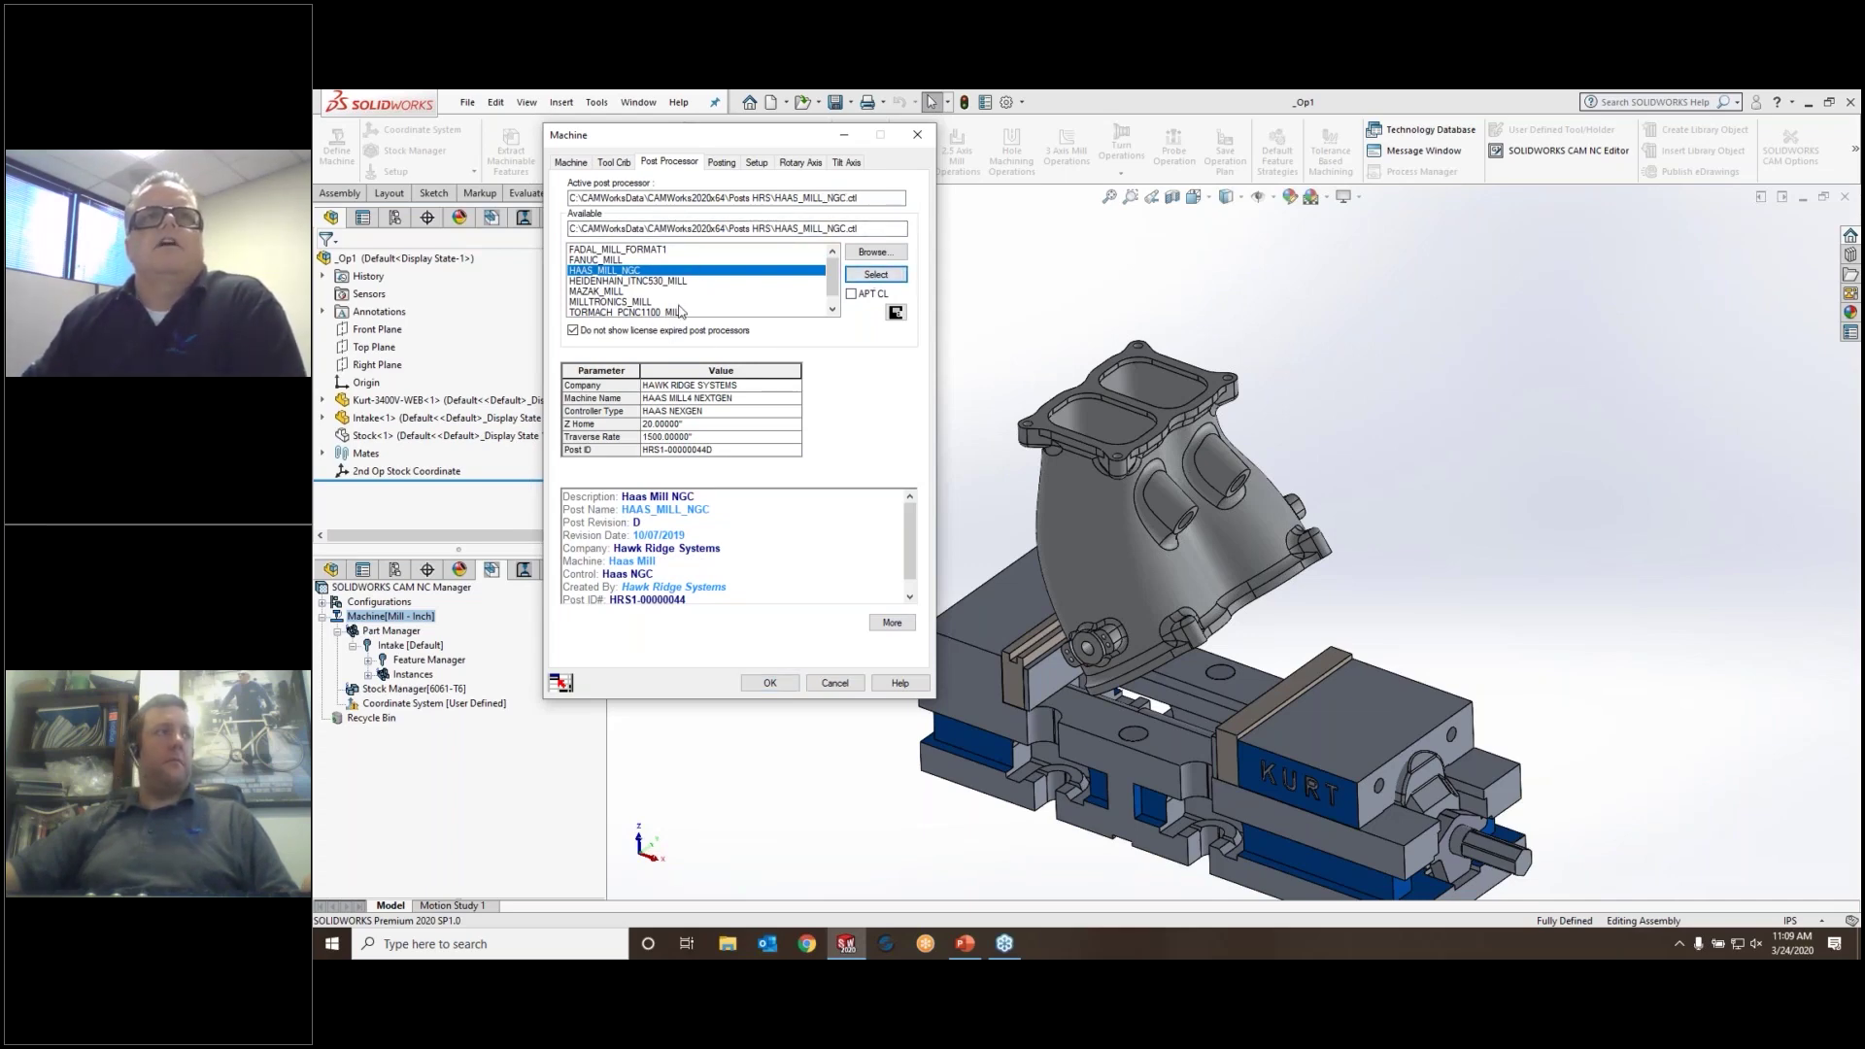
Review the machine's posting and setup parameters and accept the machine definition
{"action": "left_click", "coordinate": [721, 164]}
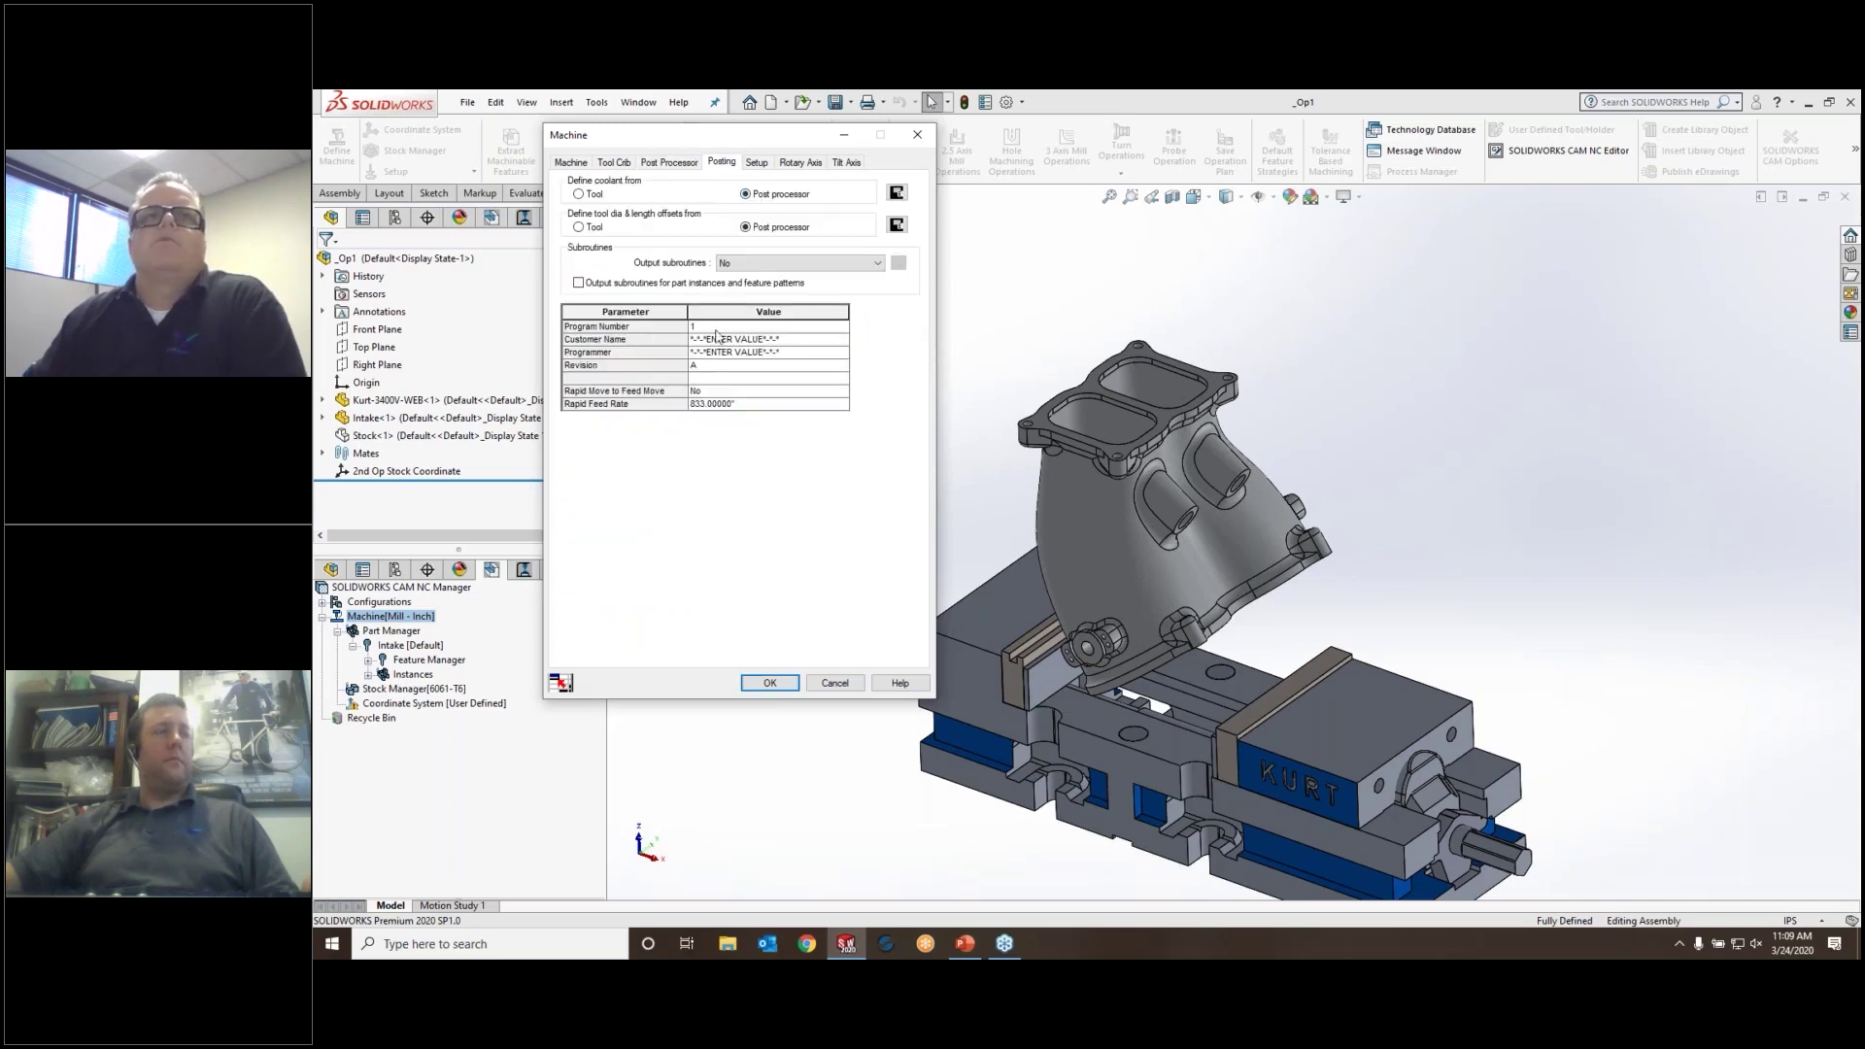
{"action": "left_click", "coordinate": [756, 163]}
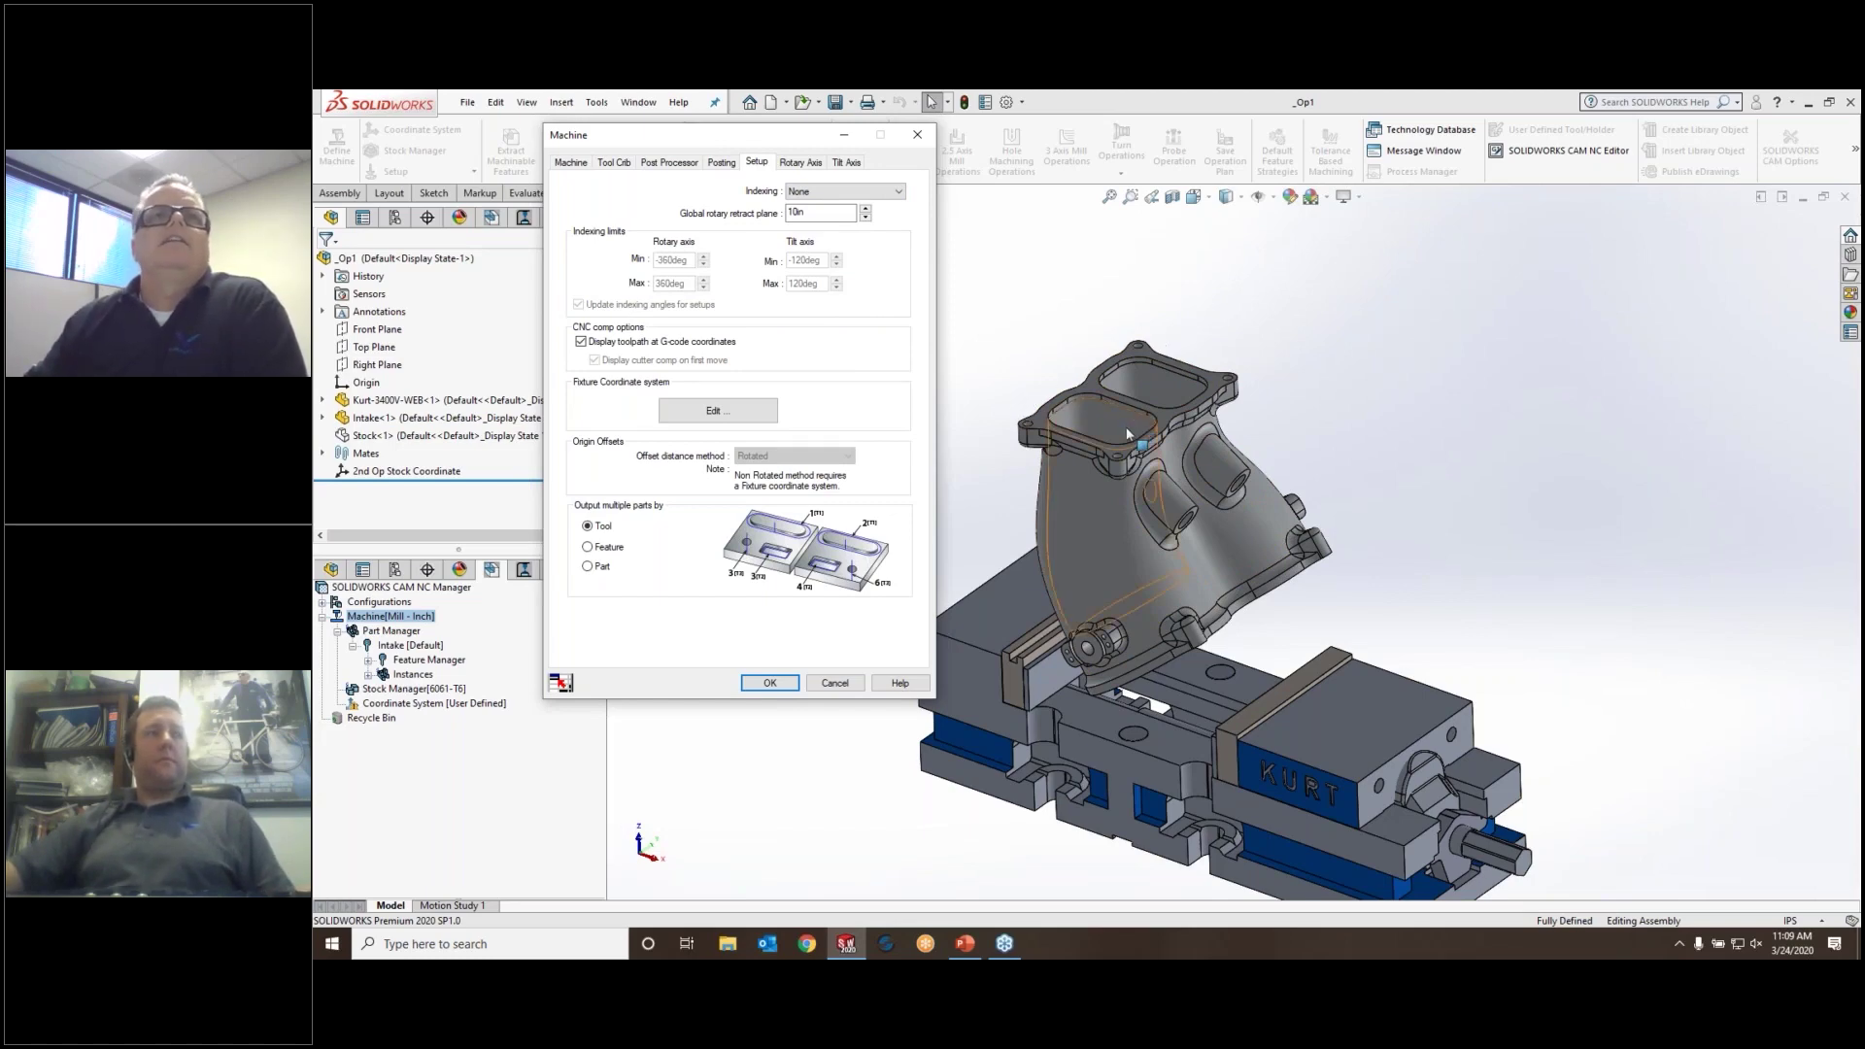
{"action": "left_click", "coordinate": [769, 683]}
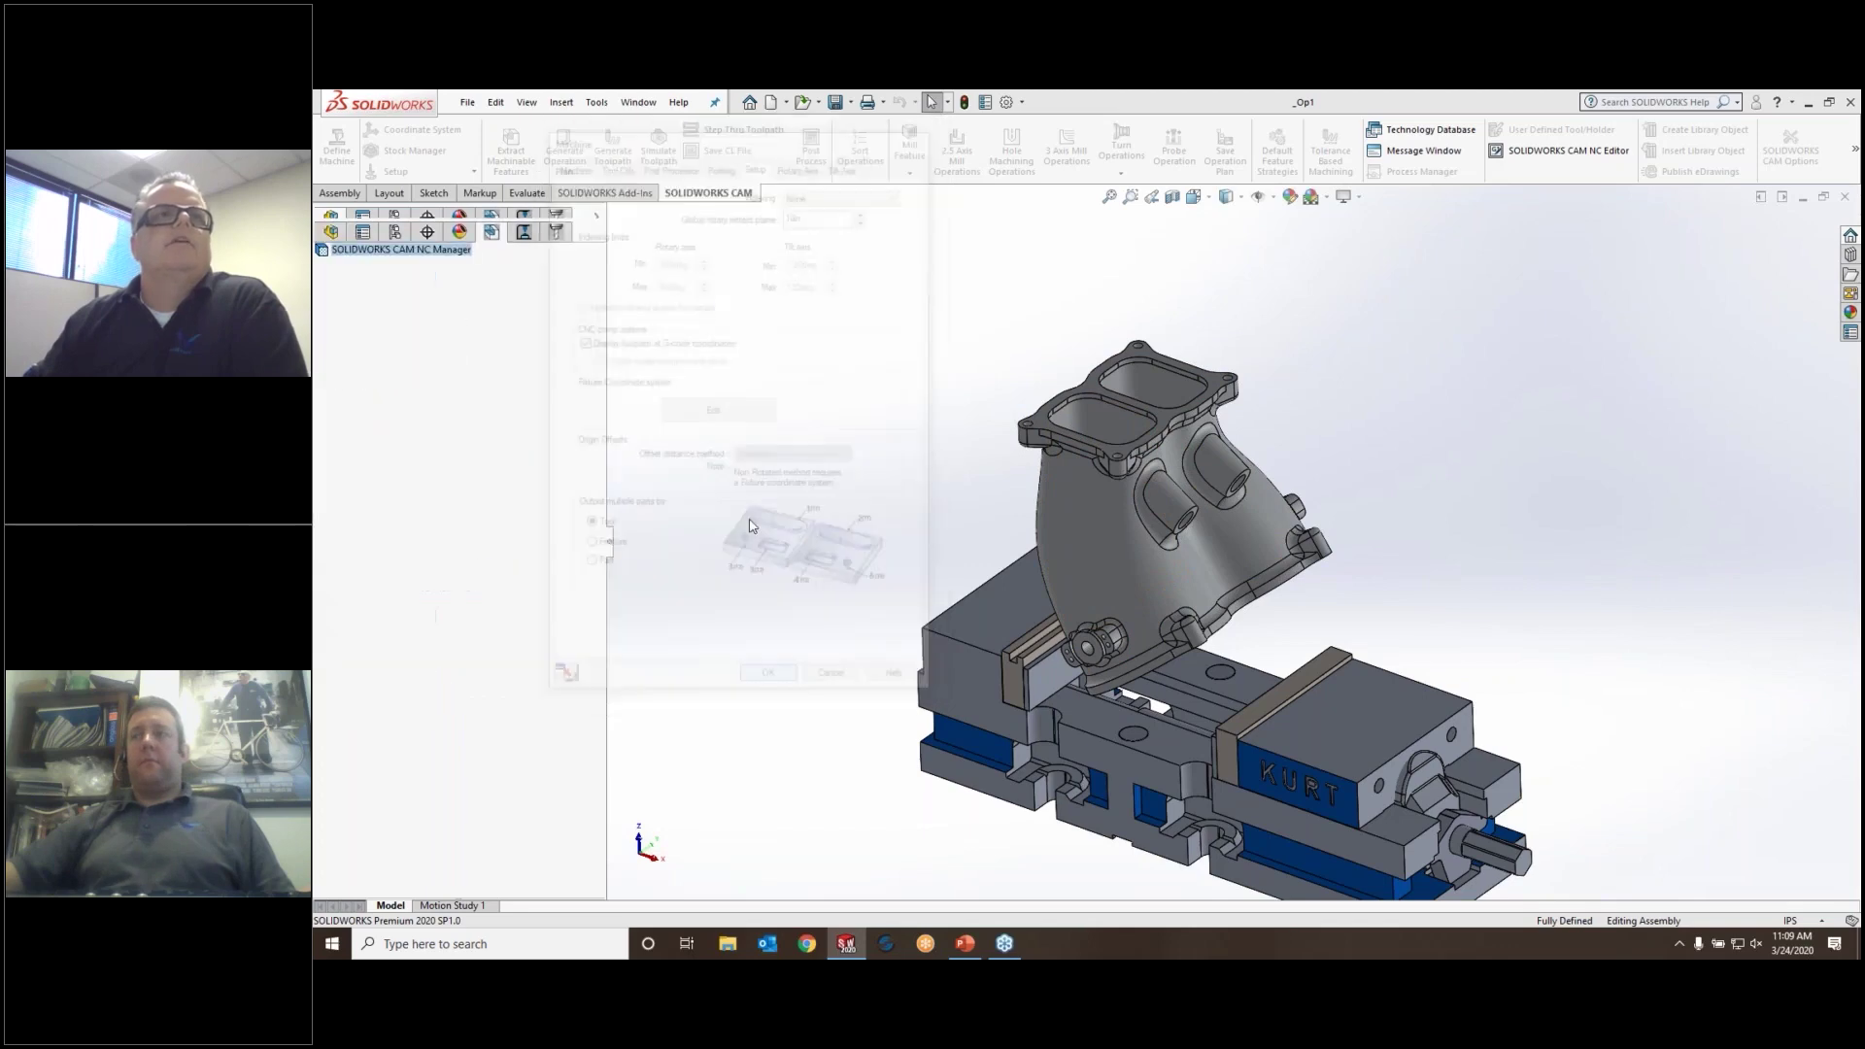
Define the stock from the solid model of the Stock component, keep 6061-T6 as its material, and accept it
{"action": "double_click", "coordinate": [414, 351]}
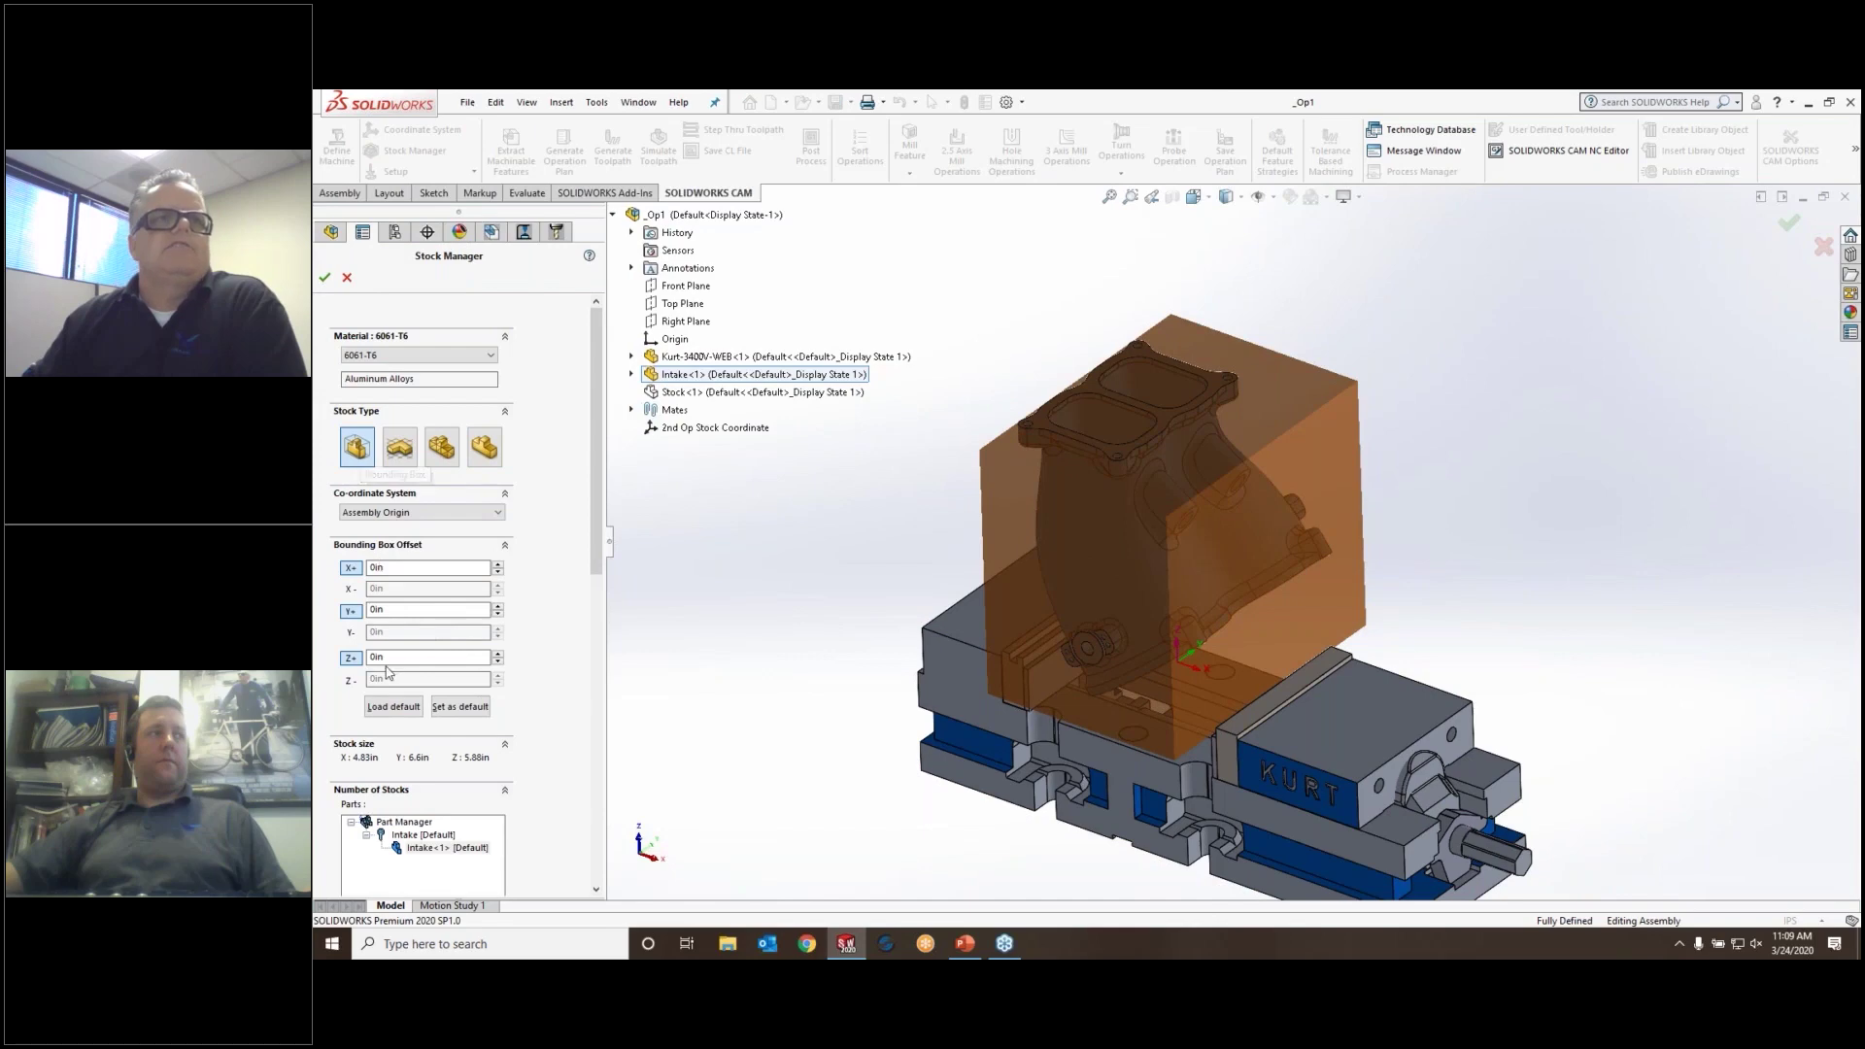
{"action": "left_click", "coordinate": [398, 455]}
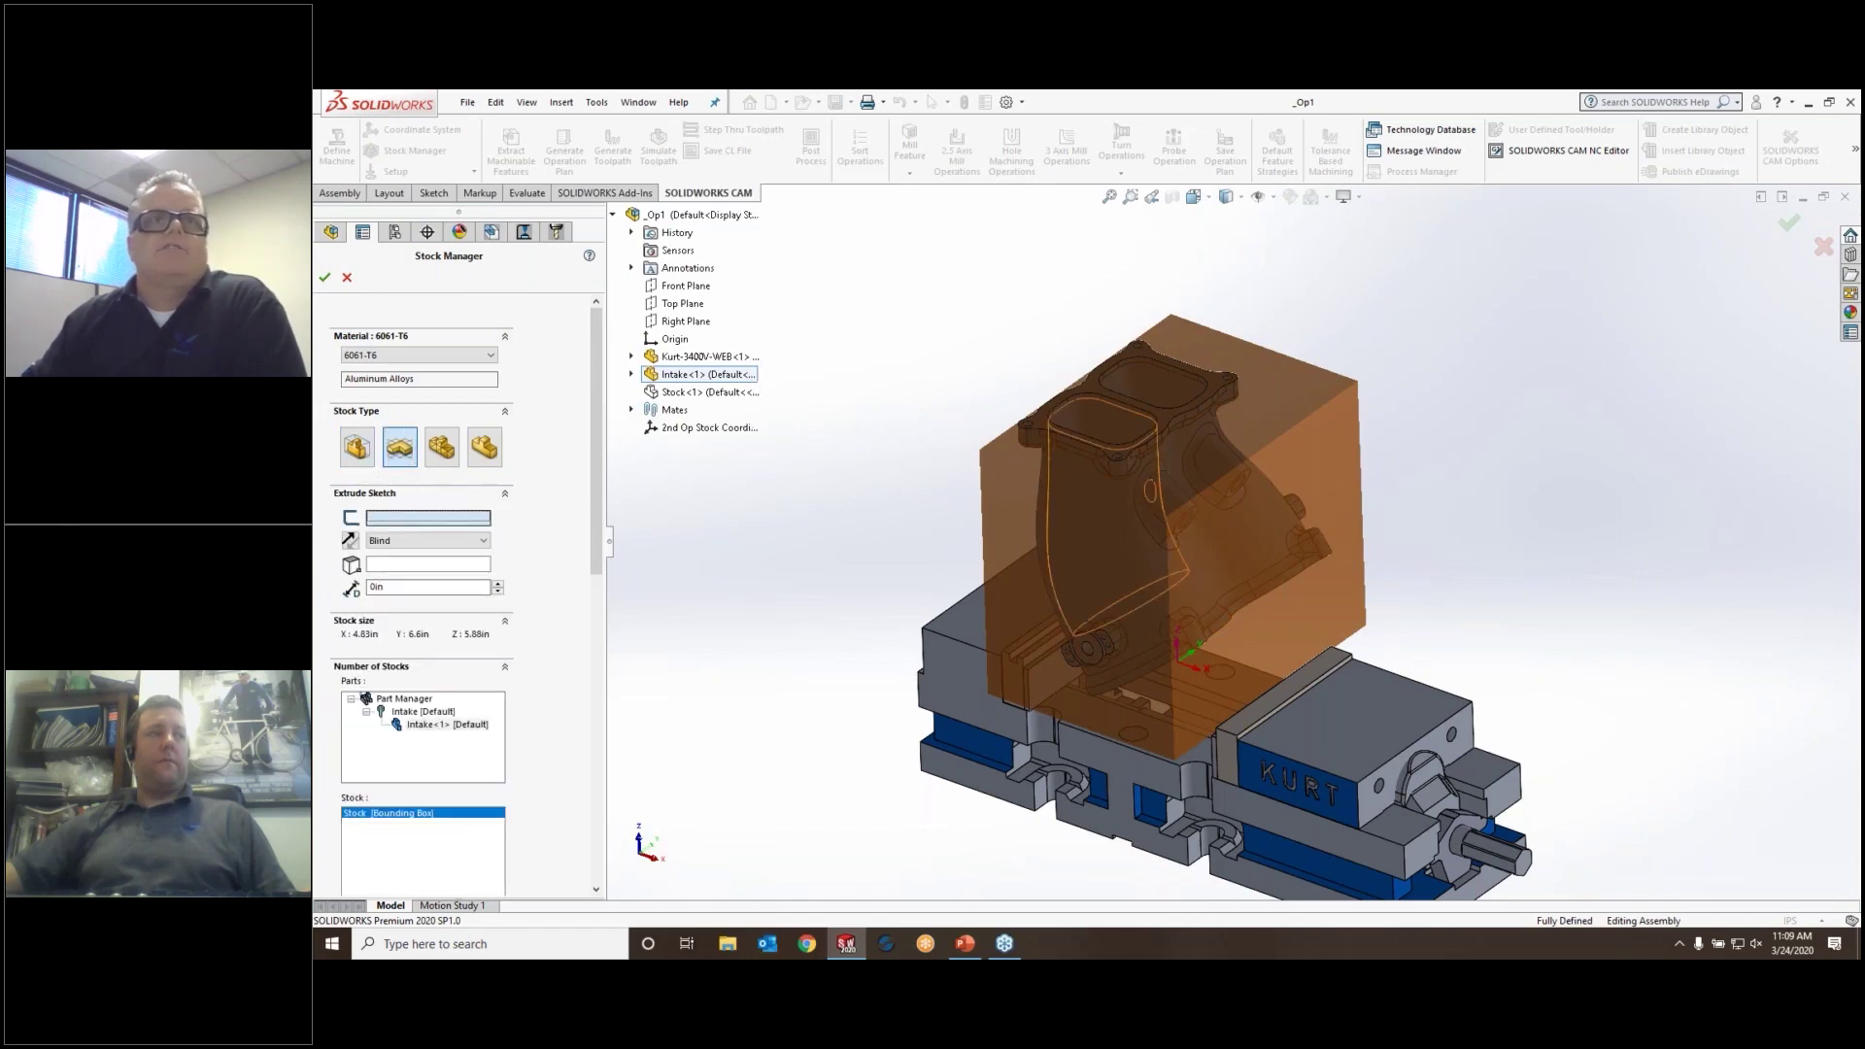
{"action": "left_click", "coordinate": [441, 452]}
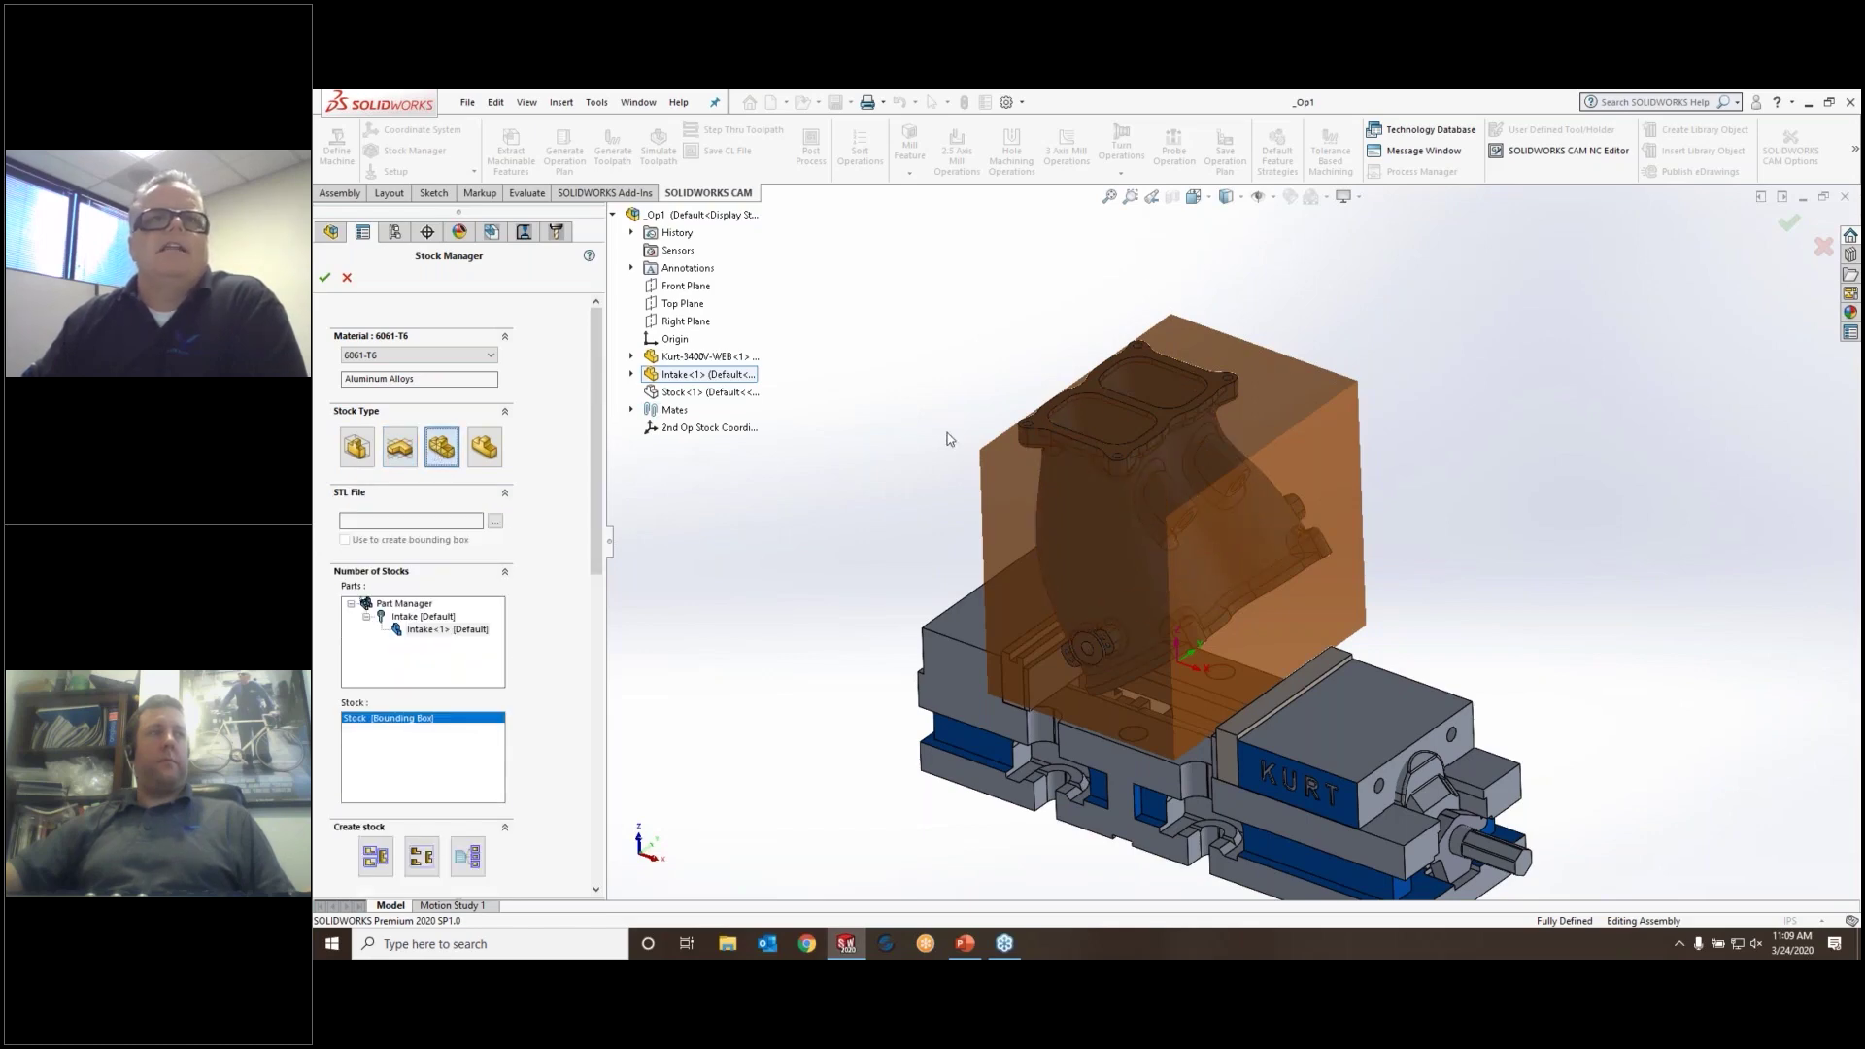
{"action": "left_click", "coordinate": [486, 450]}
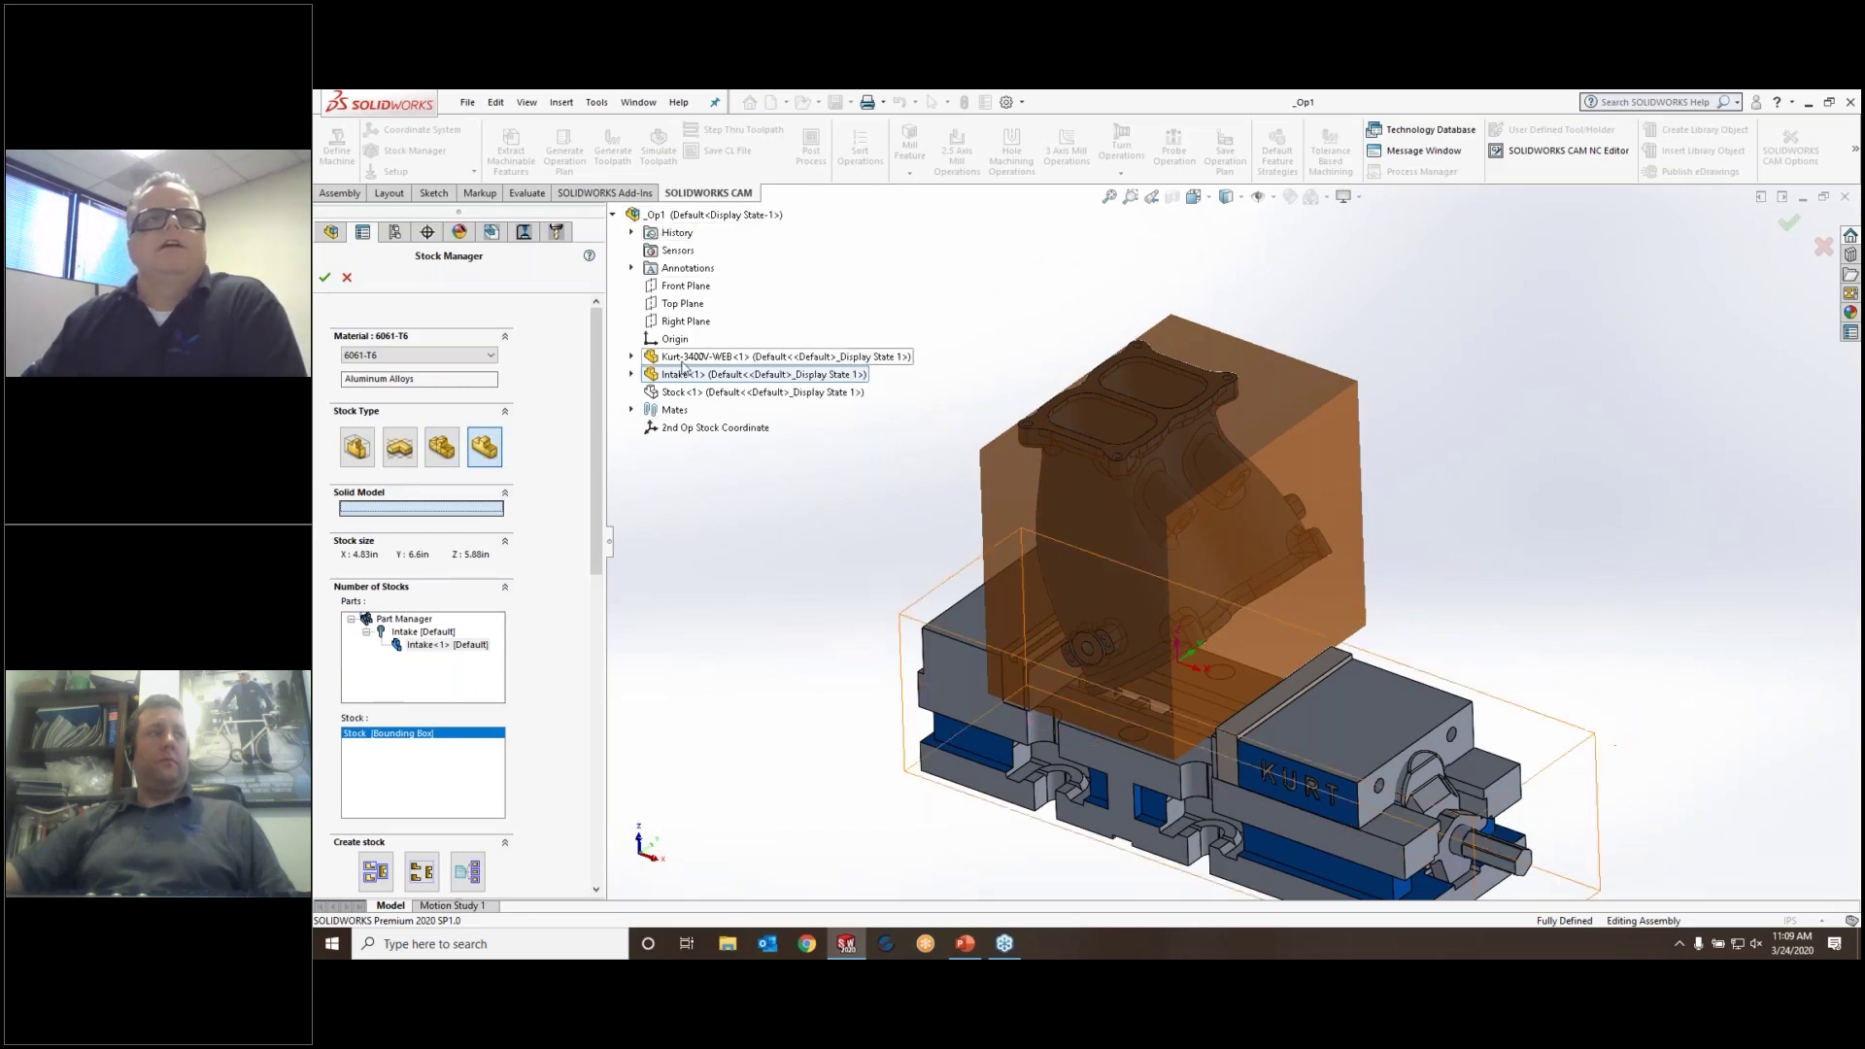
{"action": "left_click", "coordinate": [683, 394]}
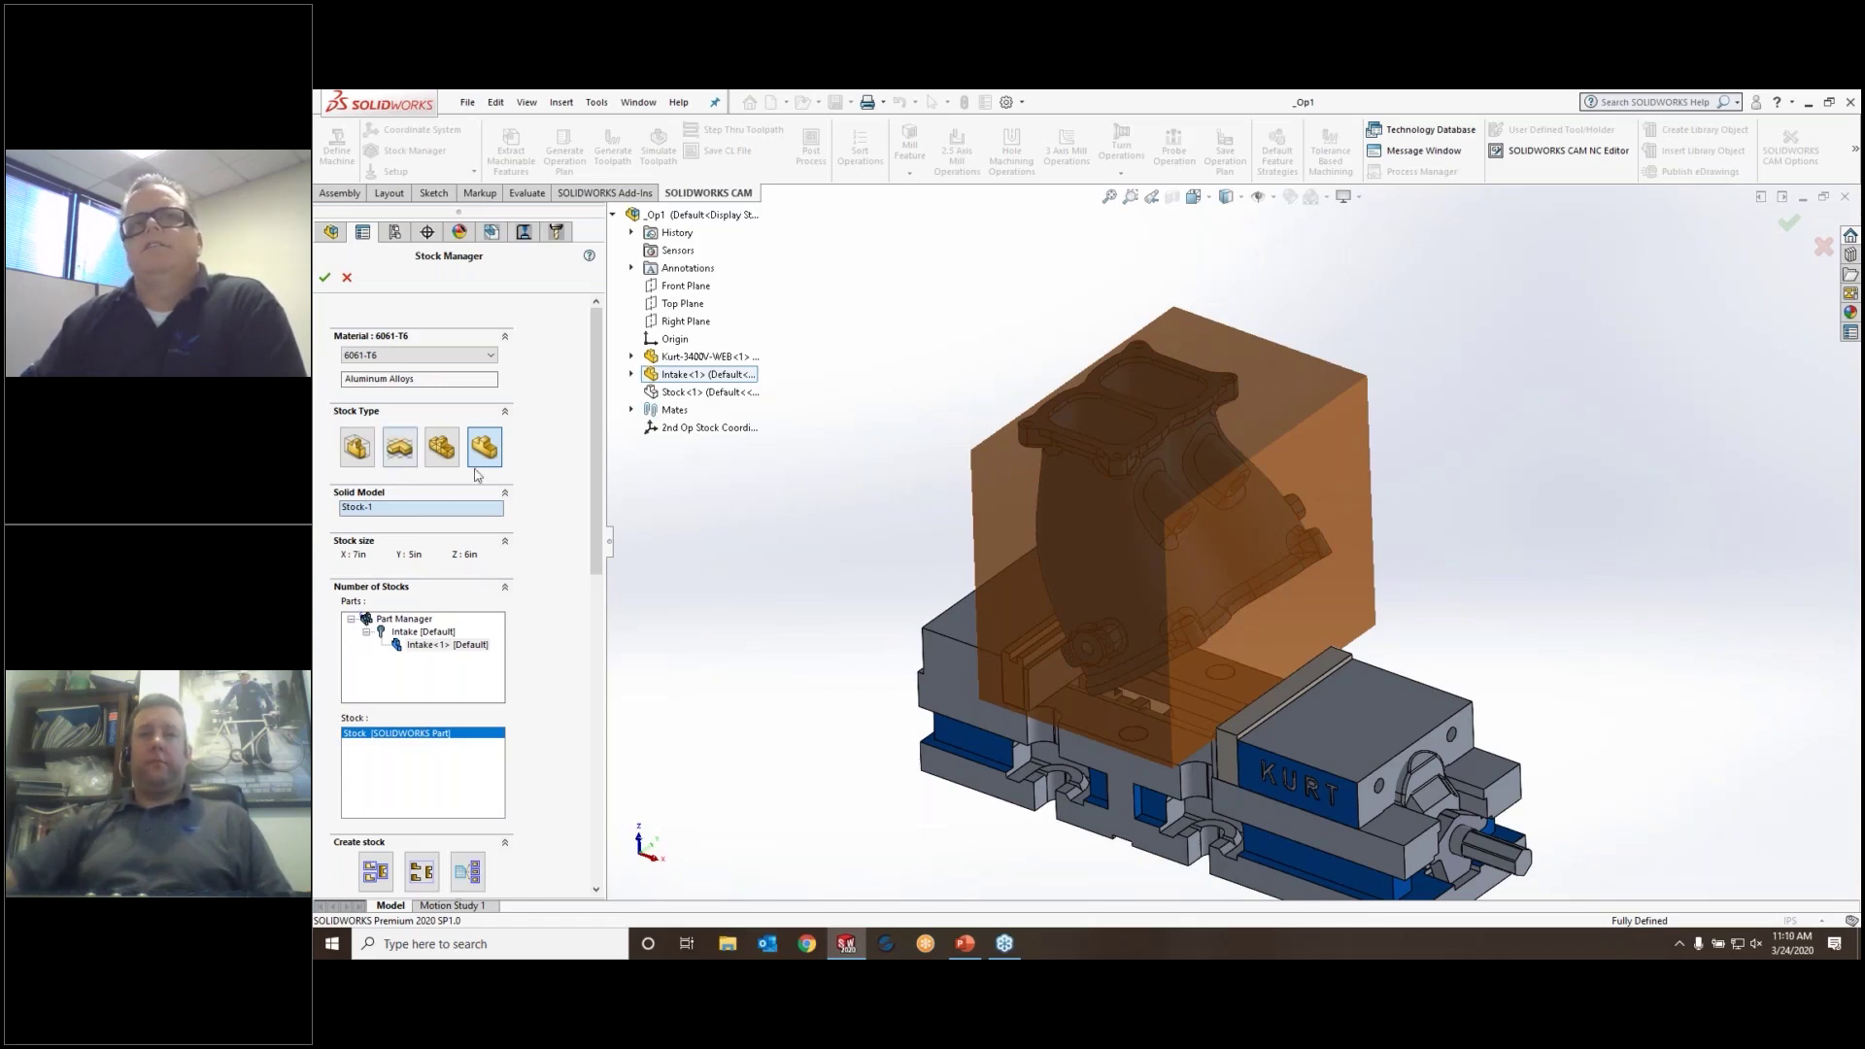
{"action": "left_click", "coordinate": [492, 358]}
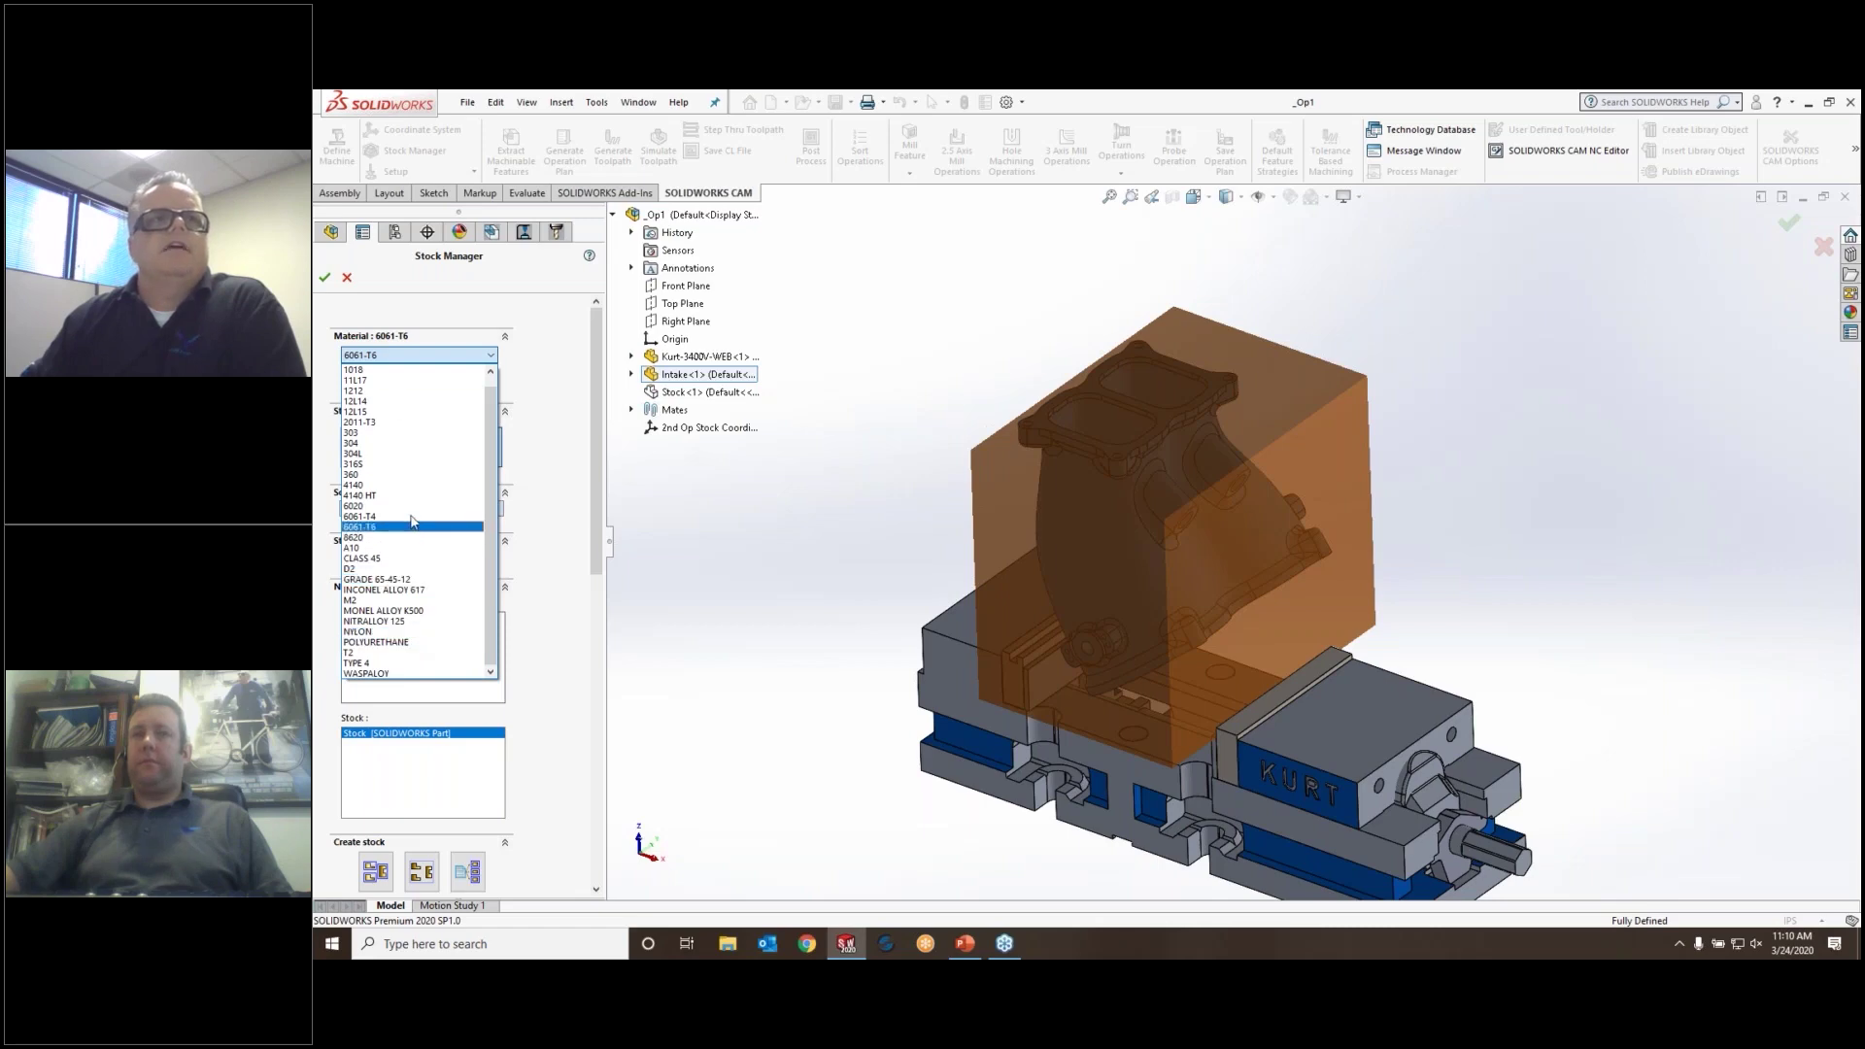
{"action": "left_click", "coordinate": [394, 357]}
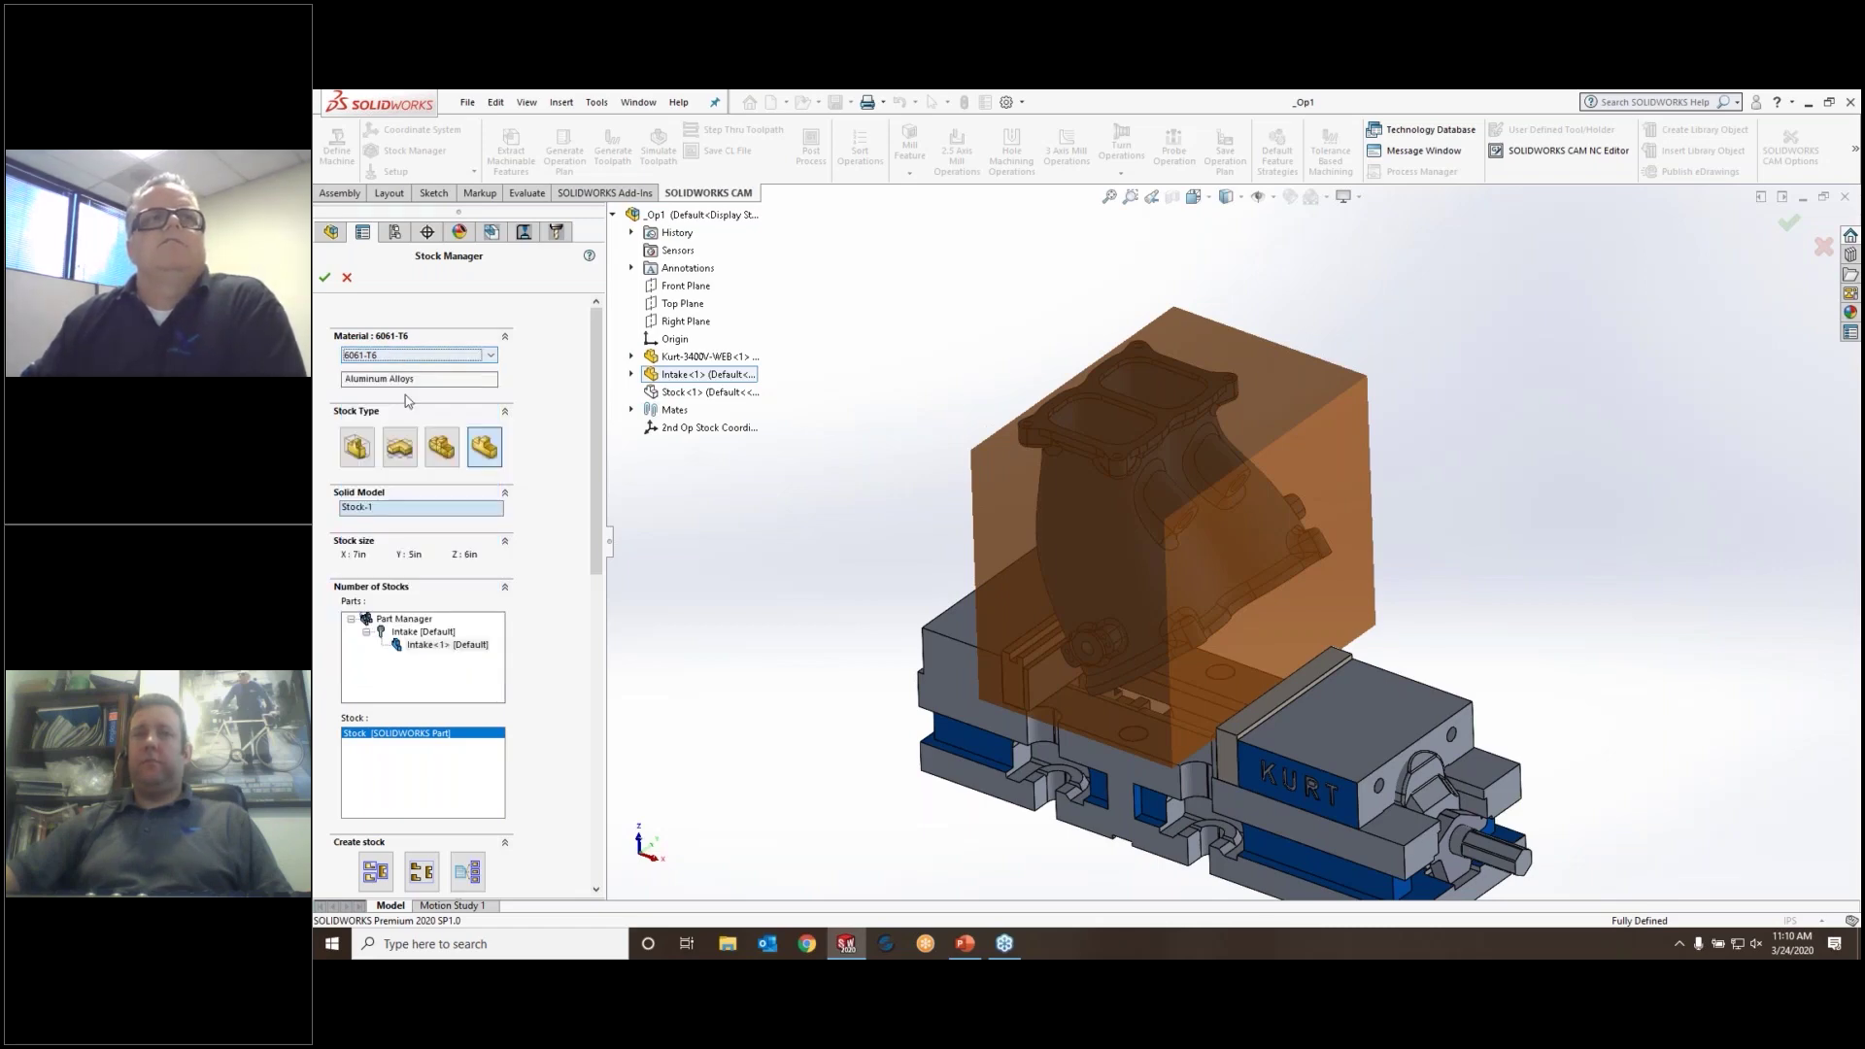
{"action": "left_click", "coordinate": [326, 280]}
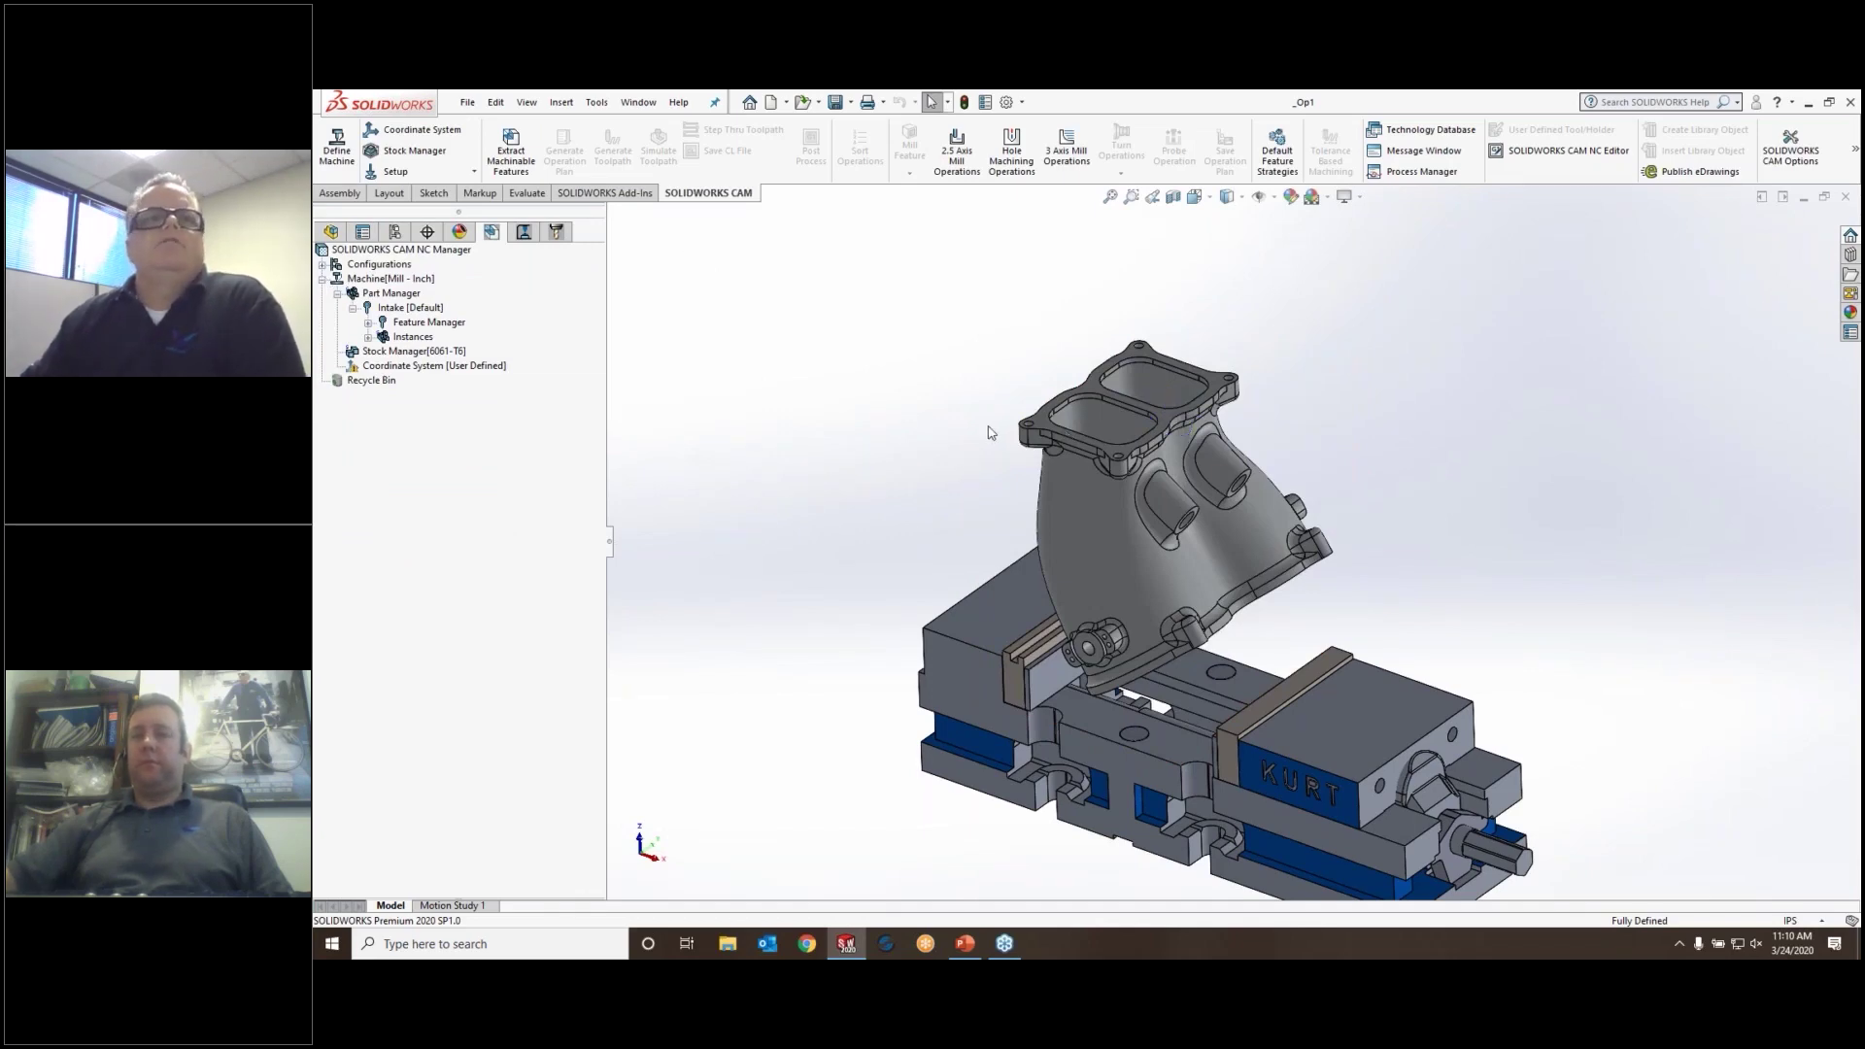
Accept the user-defined fixture coordinate system on the stock and extract the machinable features
{"action": "double_click", "coordinate": [457, 367]}
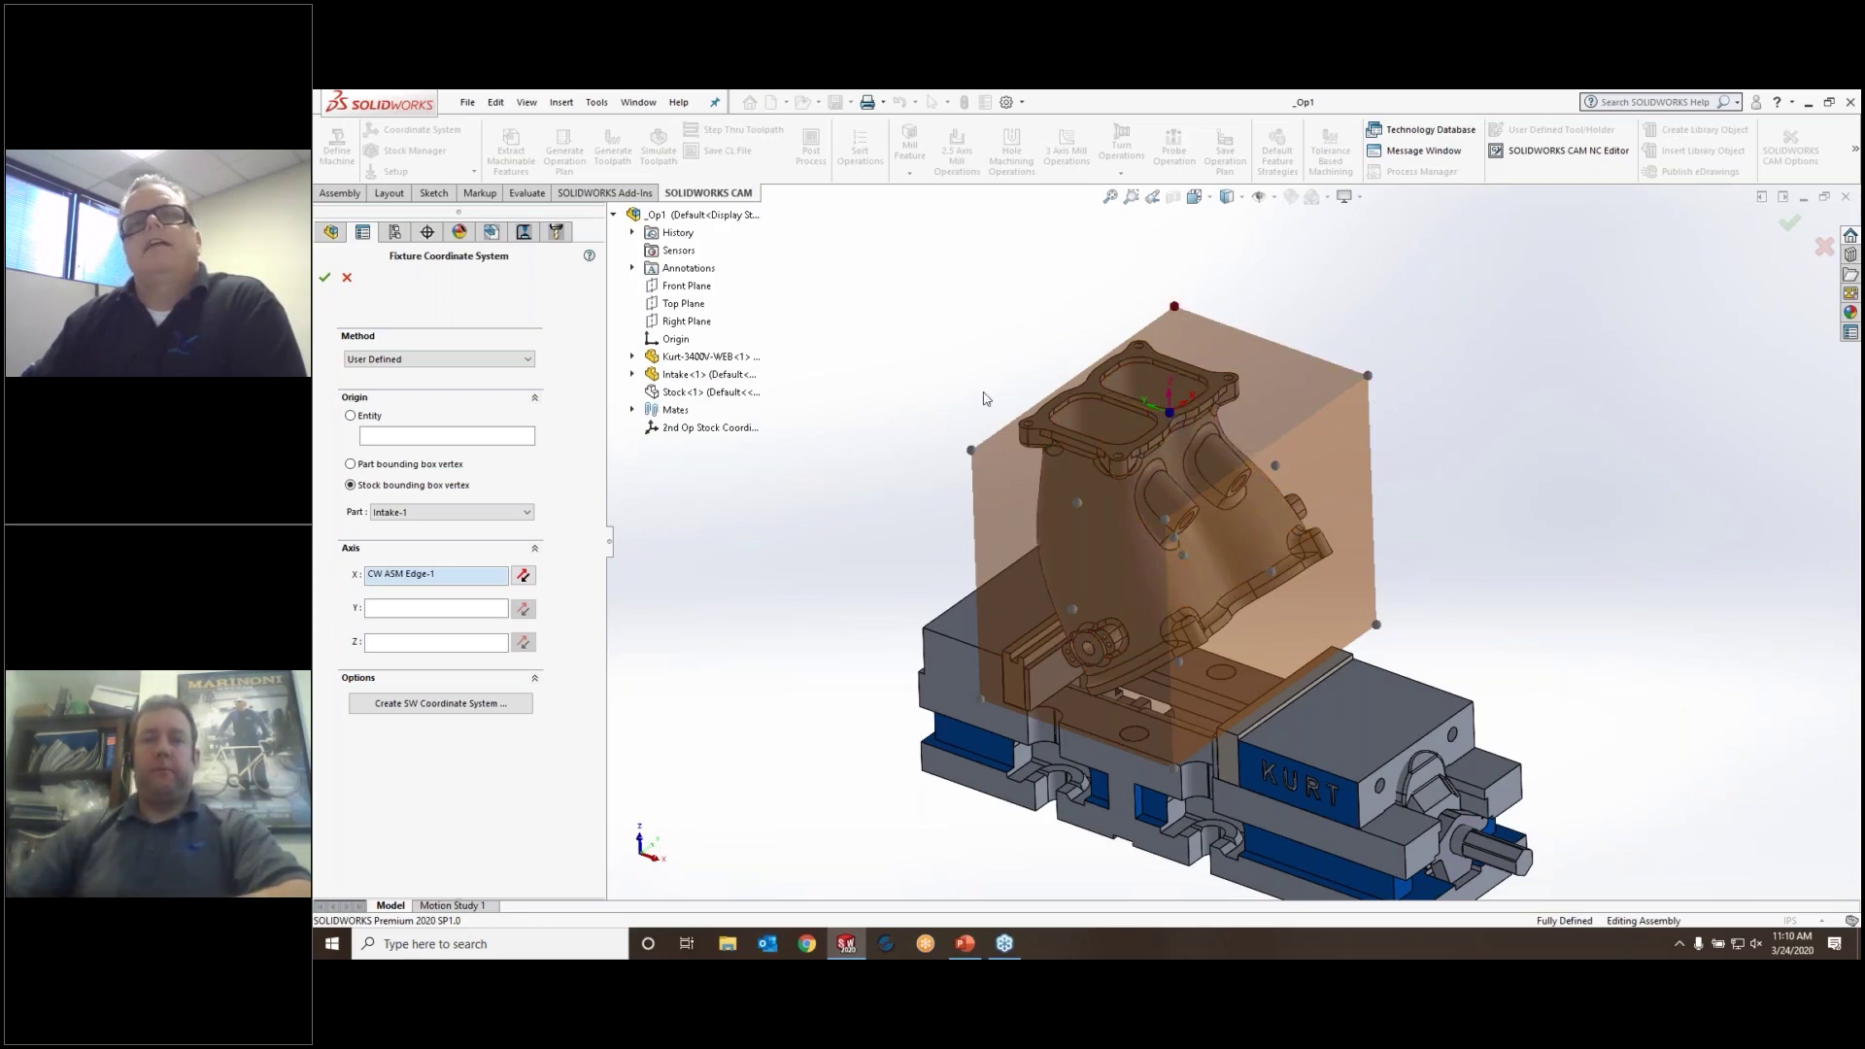
{"action": "left_click", "coordinate": [324, 280]}
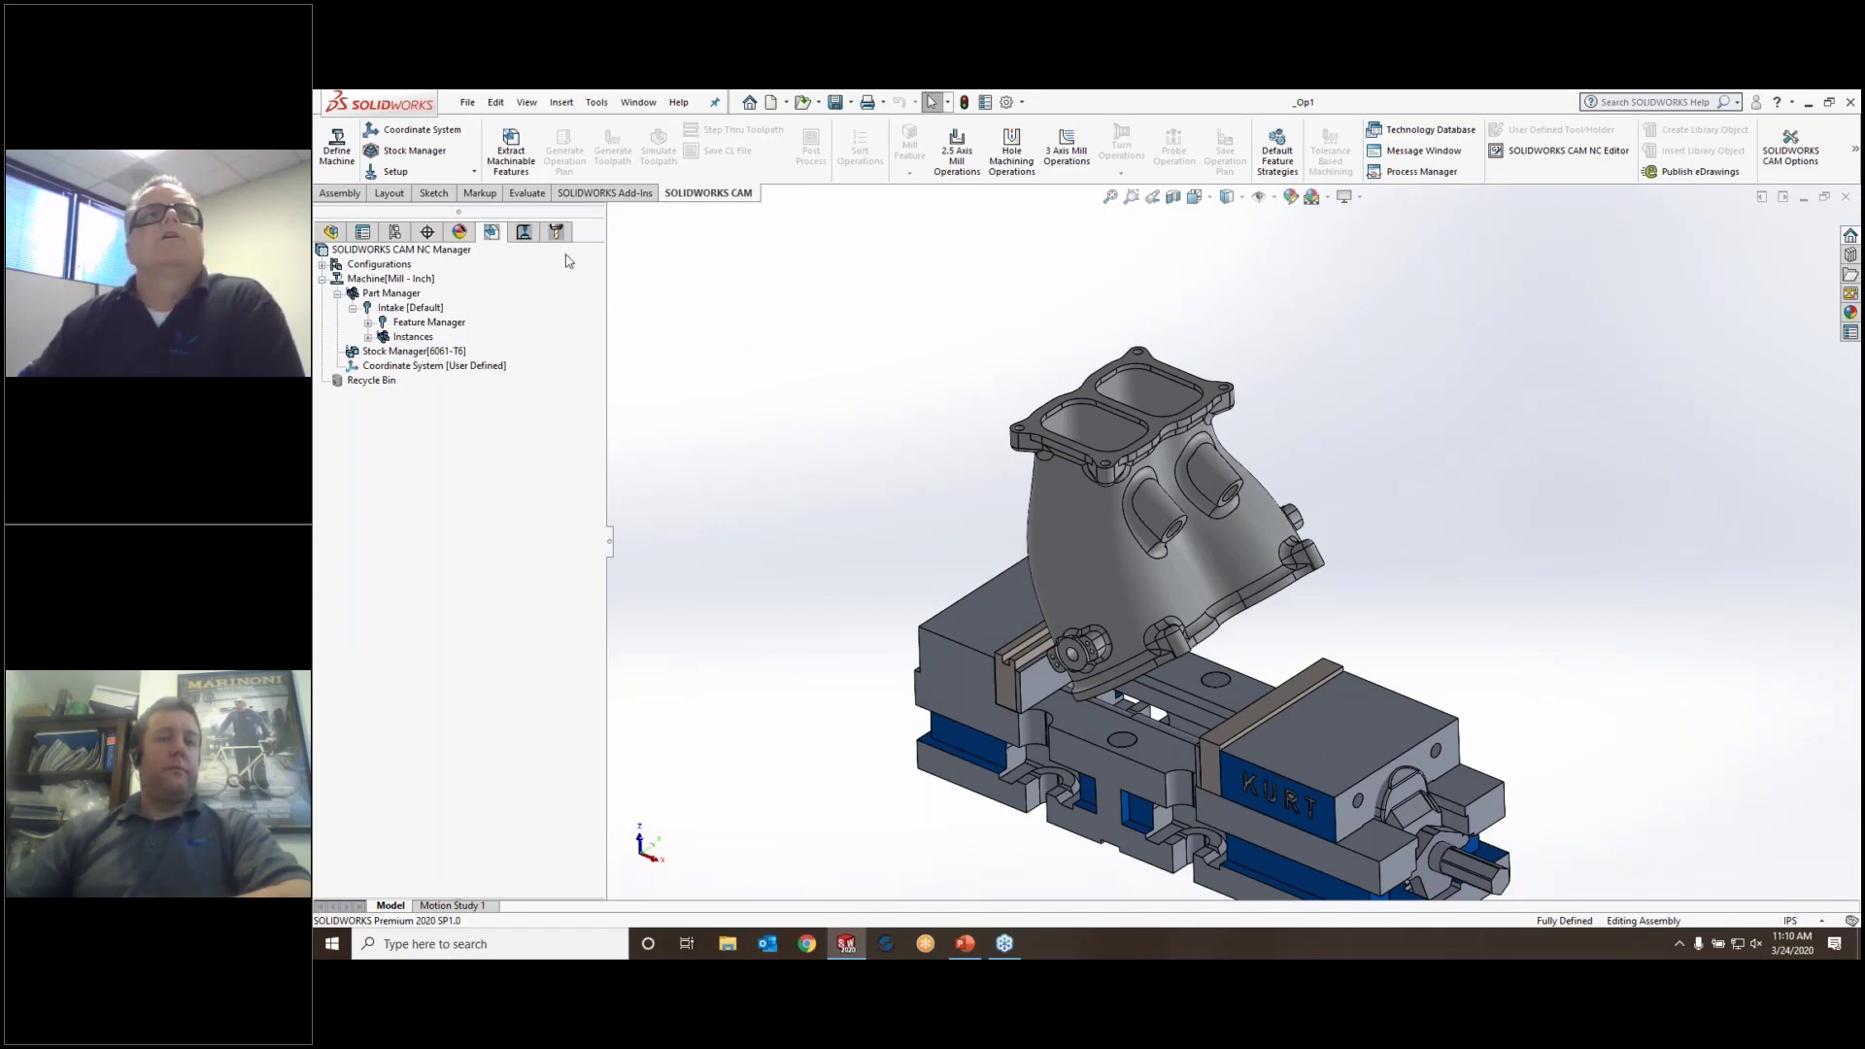
{"action": "left_click", "coordinate": [511, 148]}
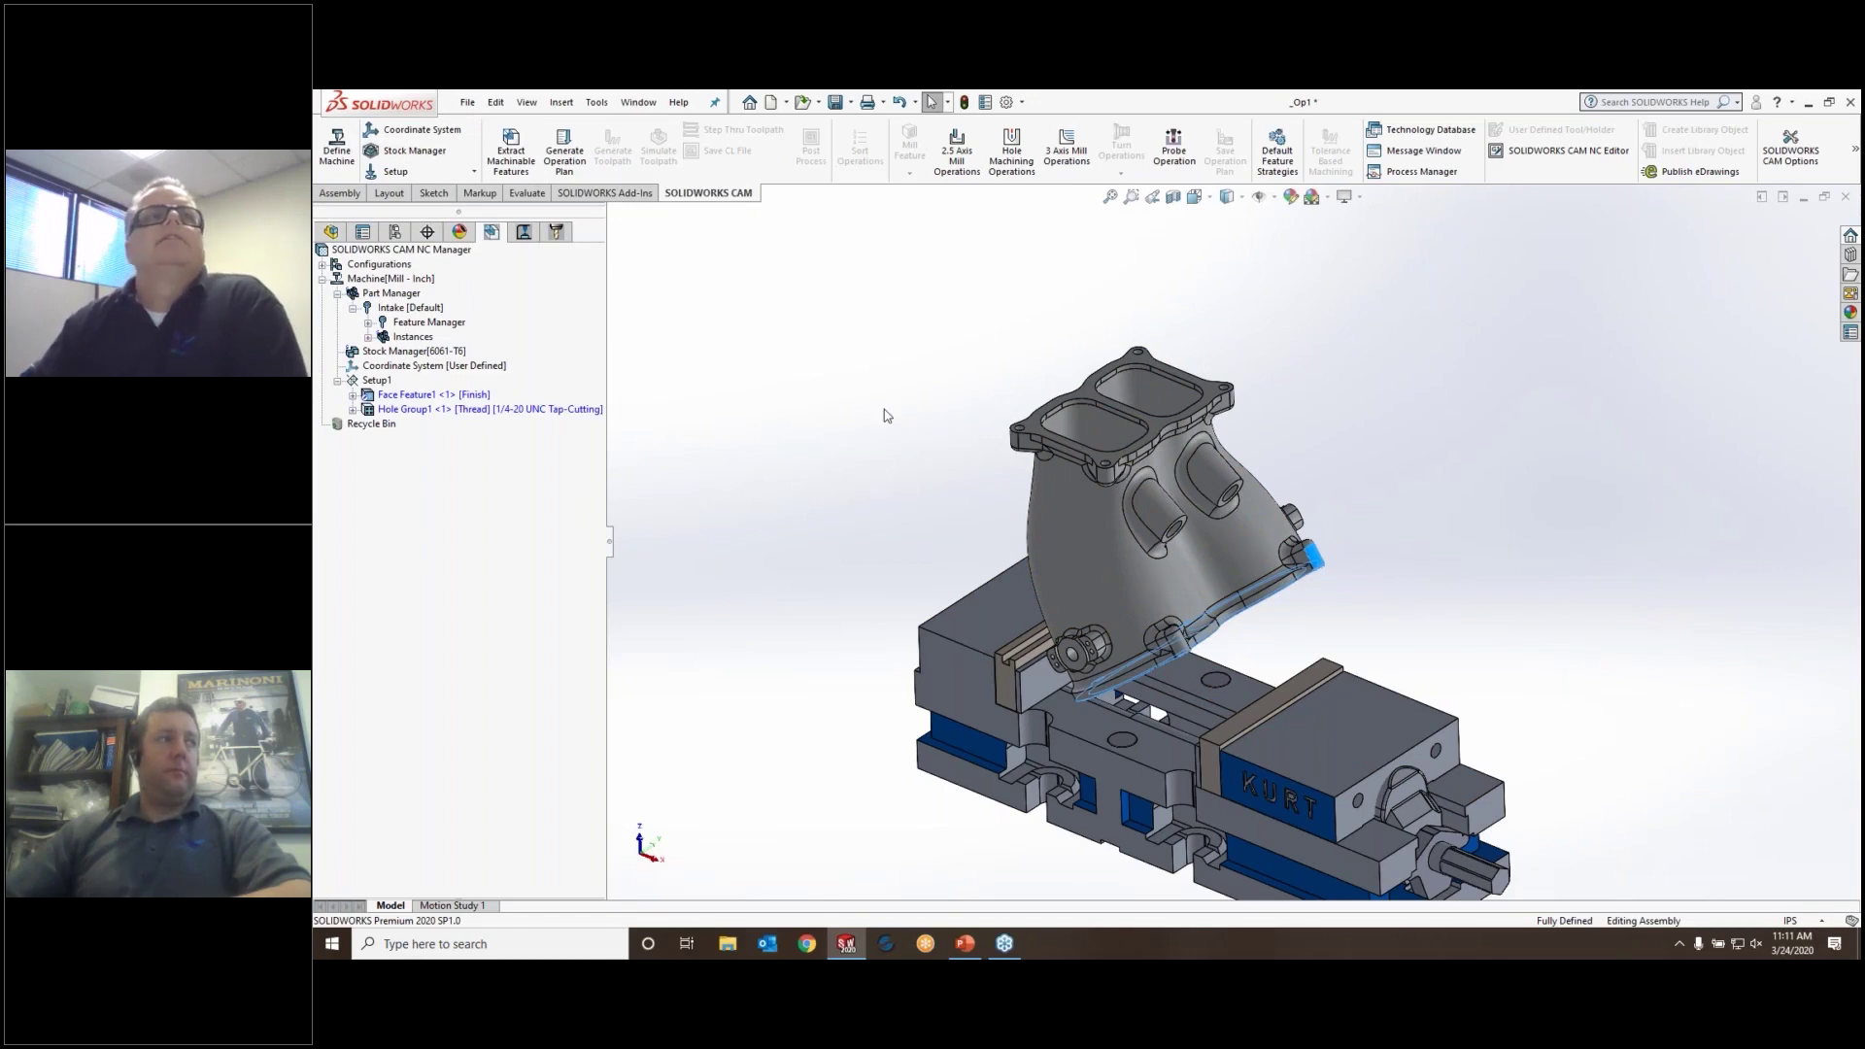
Inspect Setup1 with its face feature and tapped hole group on the model
{"action": "left_click", "coordinate": [377, 380]}
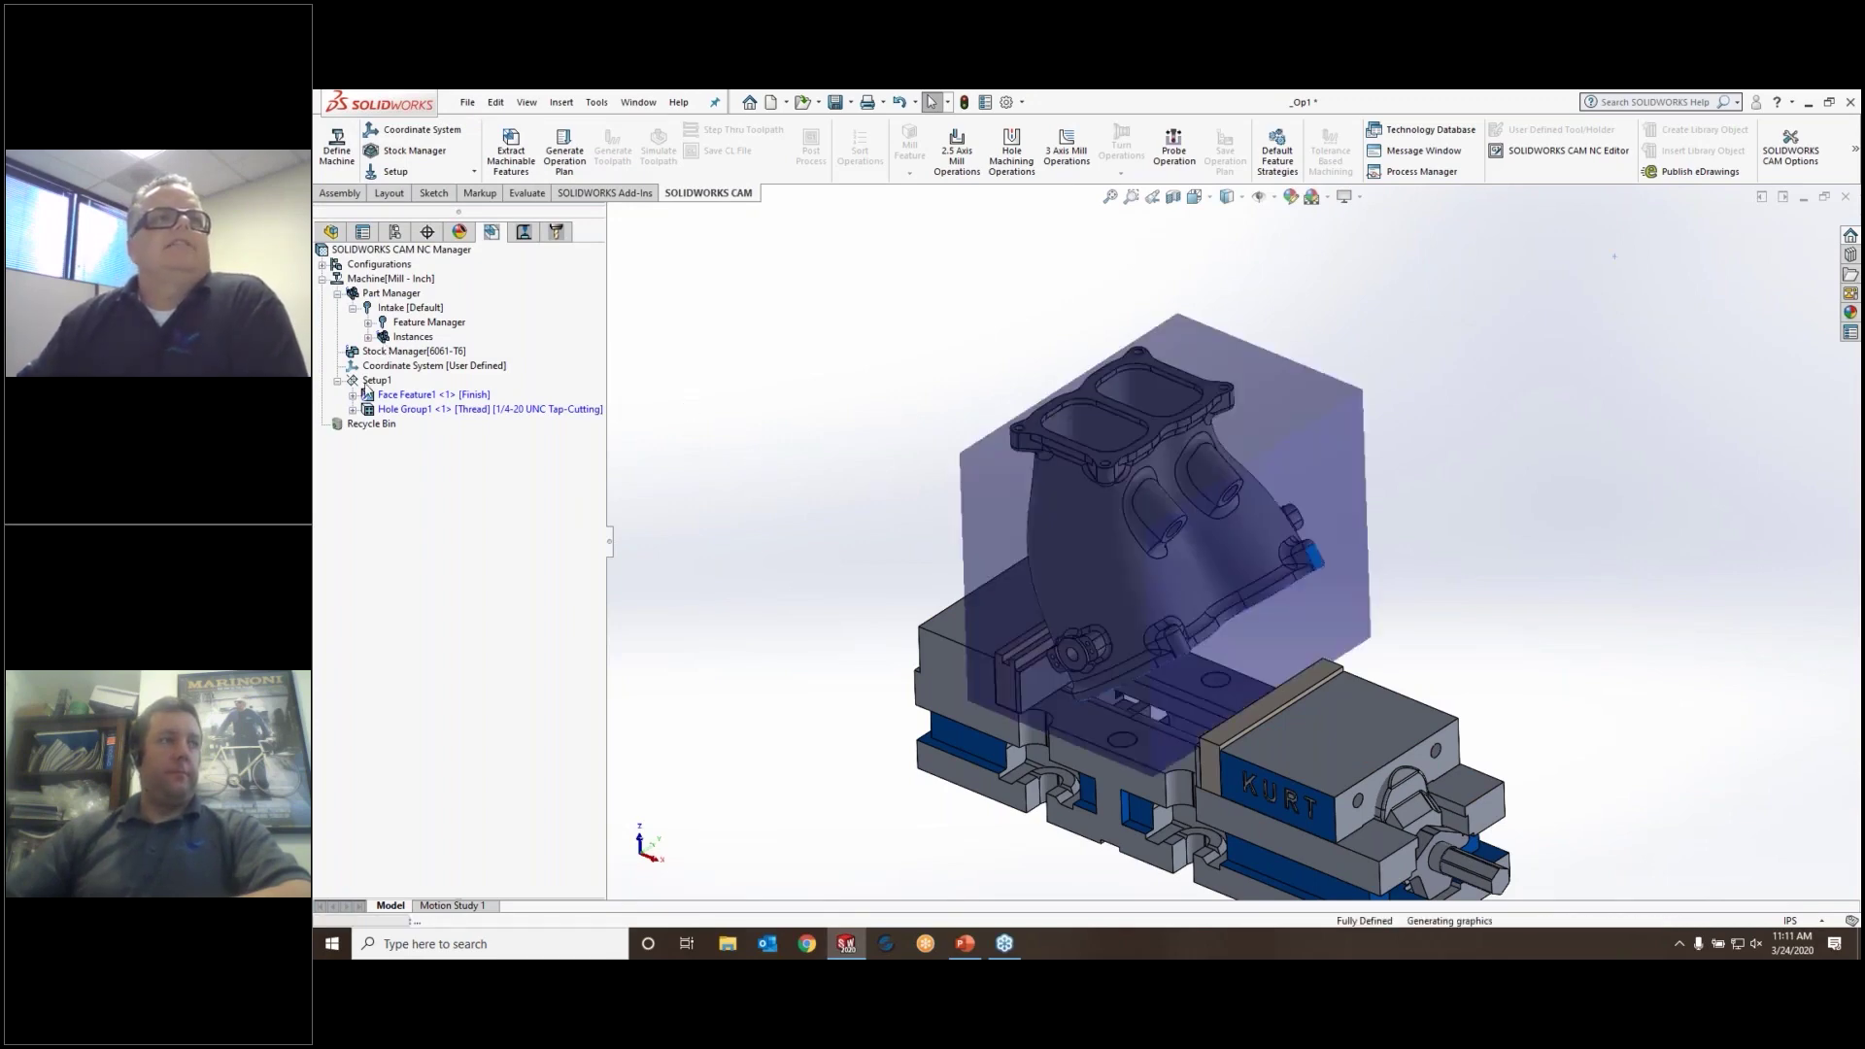
{"action": "left_click", "coordinate": [417, 395]}
{"action": "left_click", "coordinate": [454, 411]}
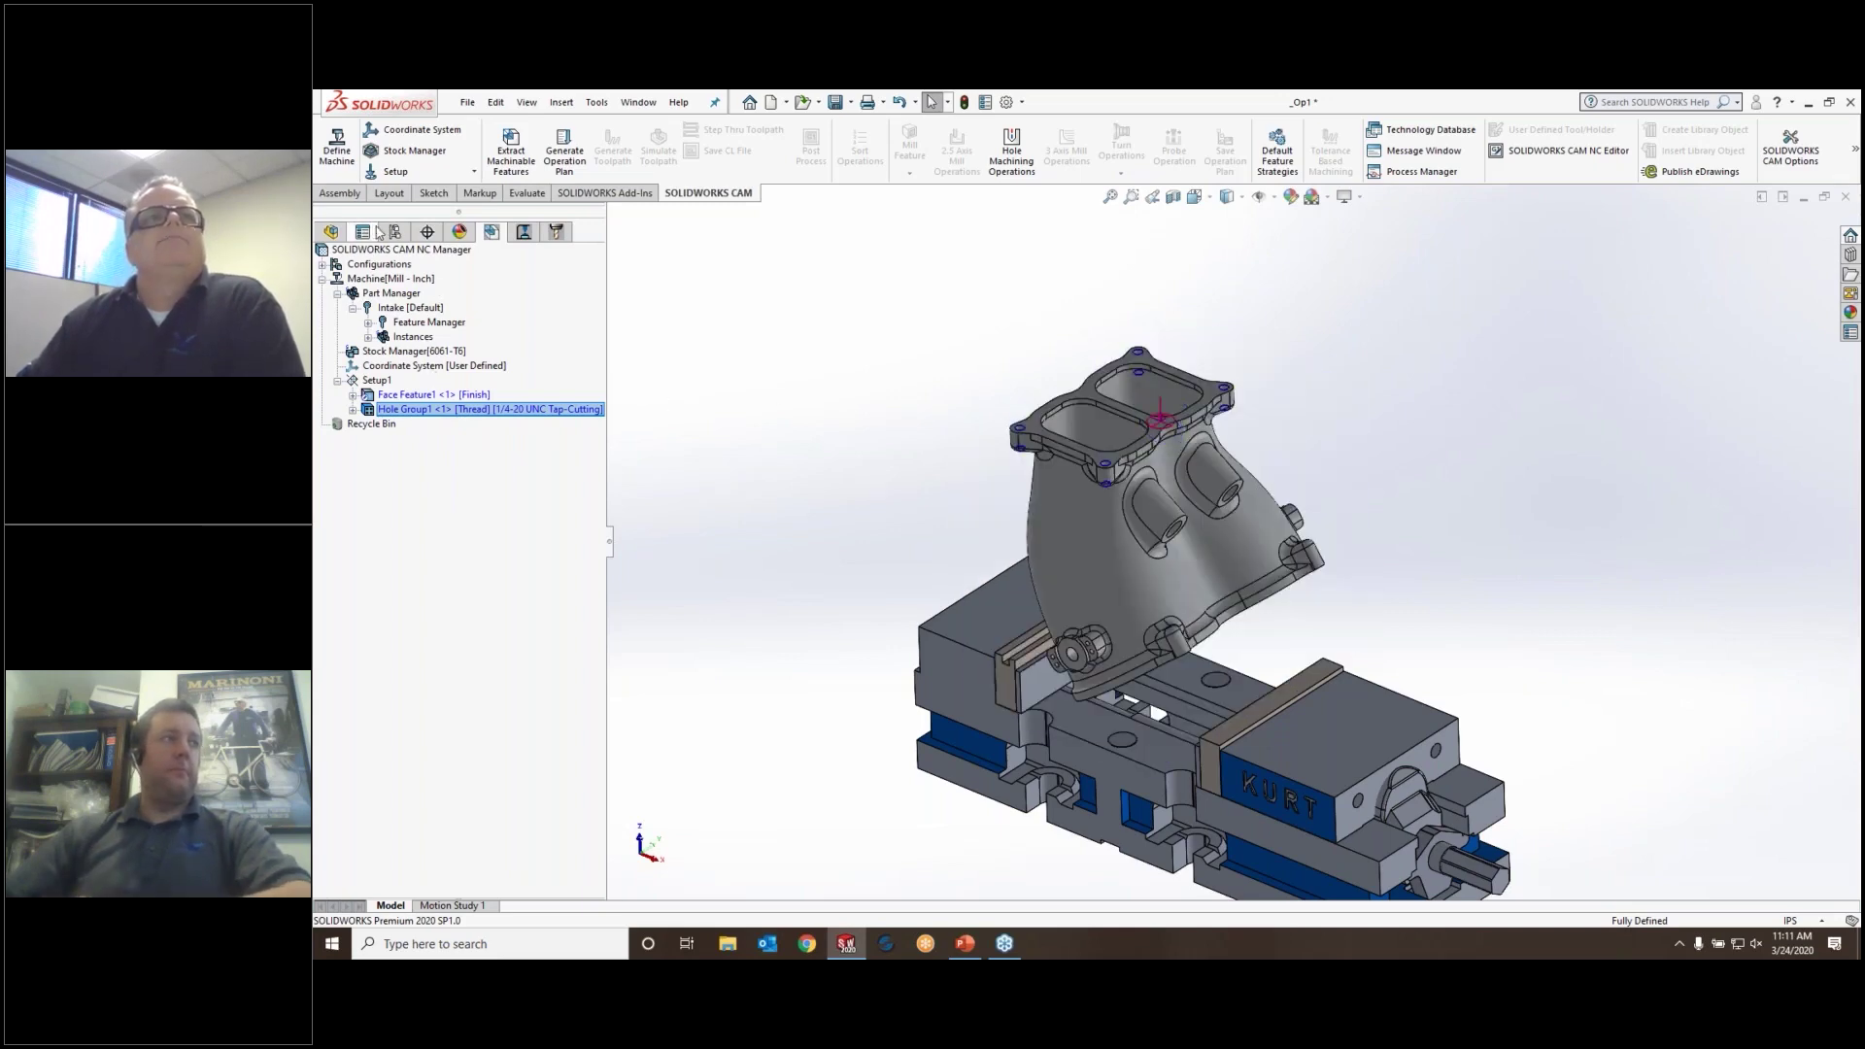
Start a 2.5 axis Open Pocket feature under Mill Part Setup1, using the outer loop of the intake's upper flange face
{"action": "left_click", "coordinate": [369, 324]}
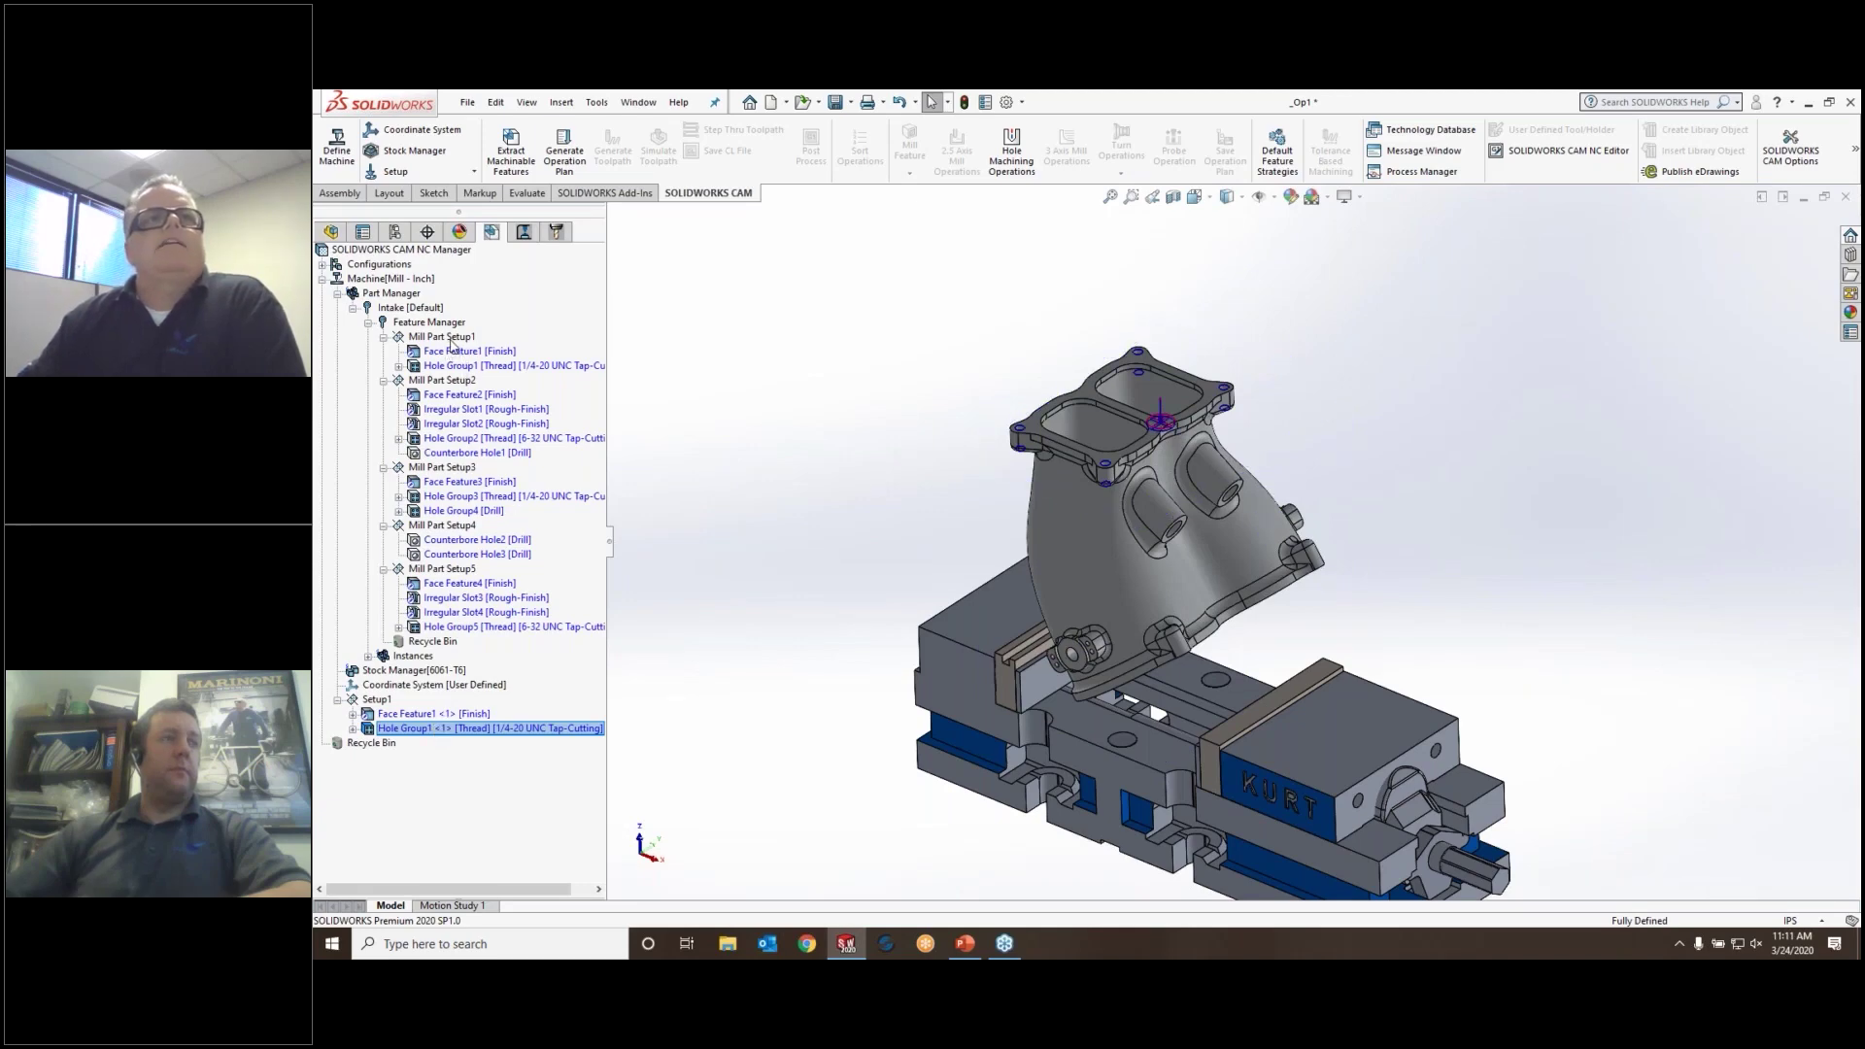
{"action": "right_click", "coordinate": [453, 338]}
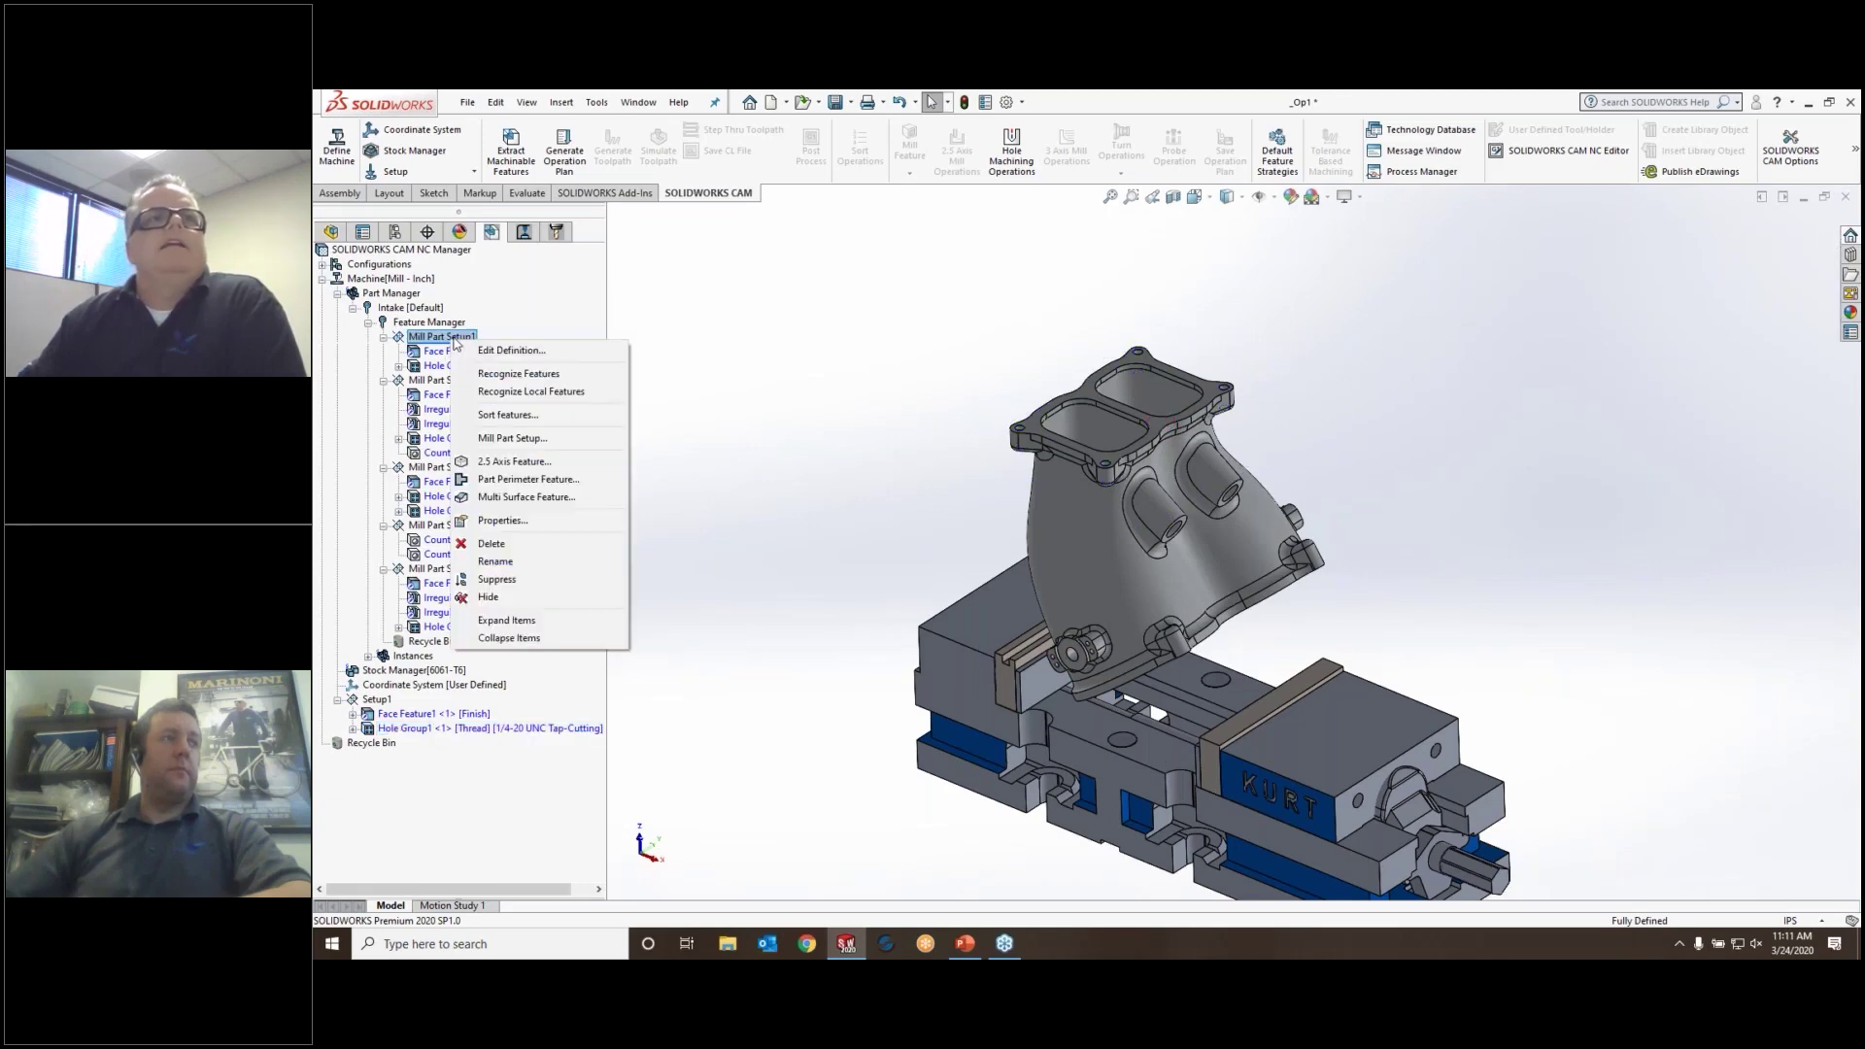
{"action": "left_click", "coordinate": [492, 463]}
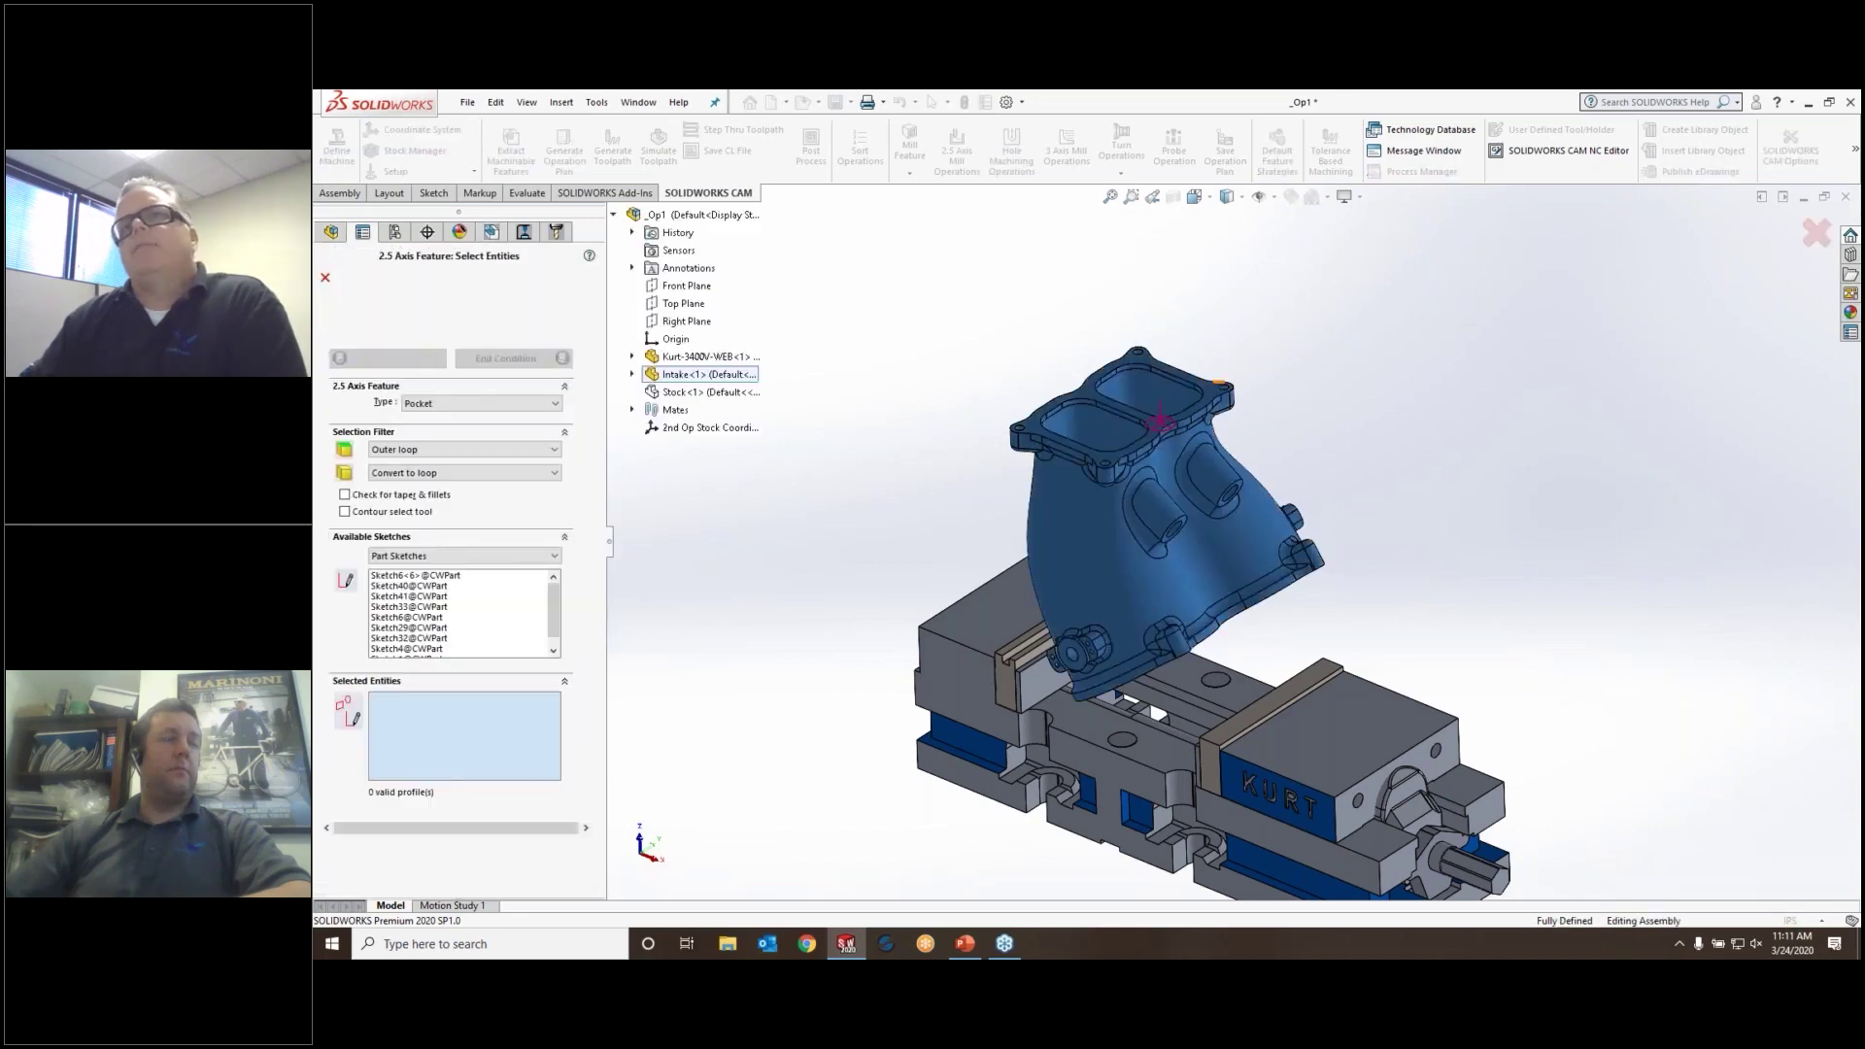
{"action": "left_click", "coordinate": [553, 403]}
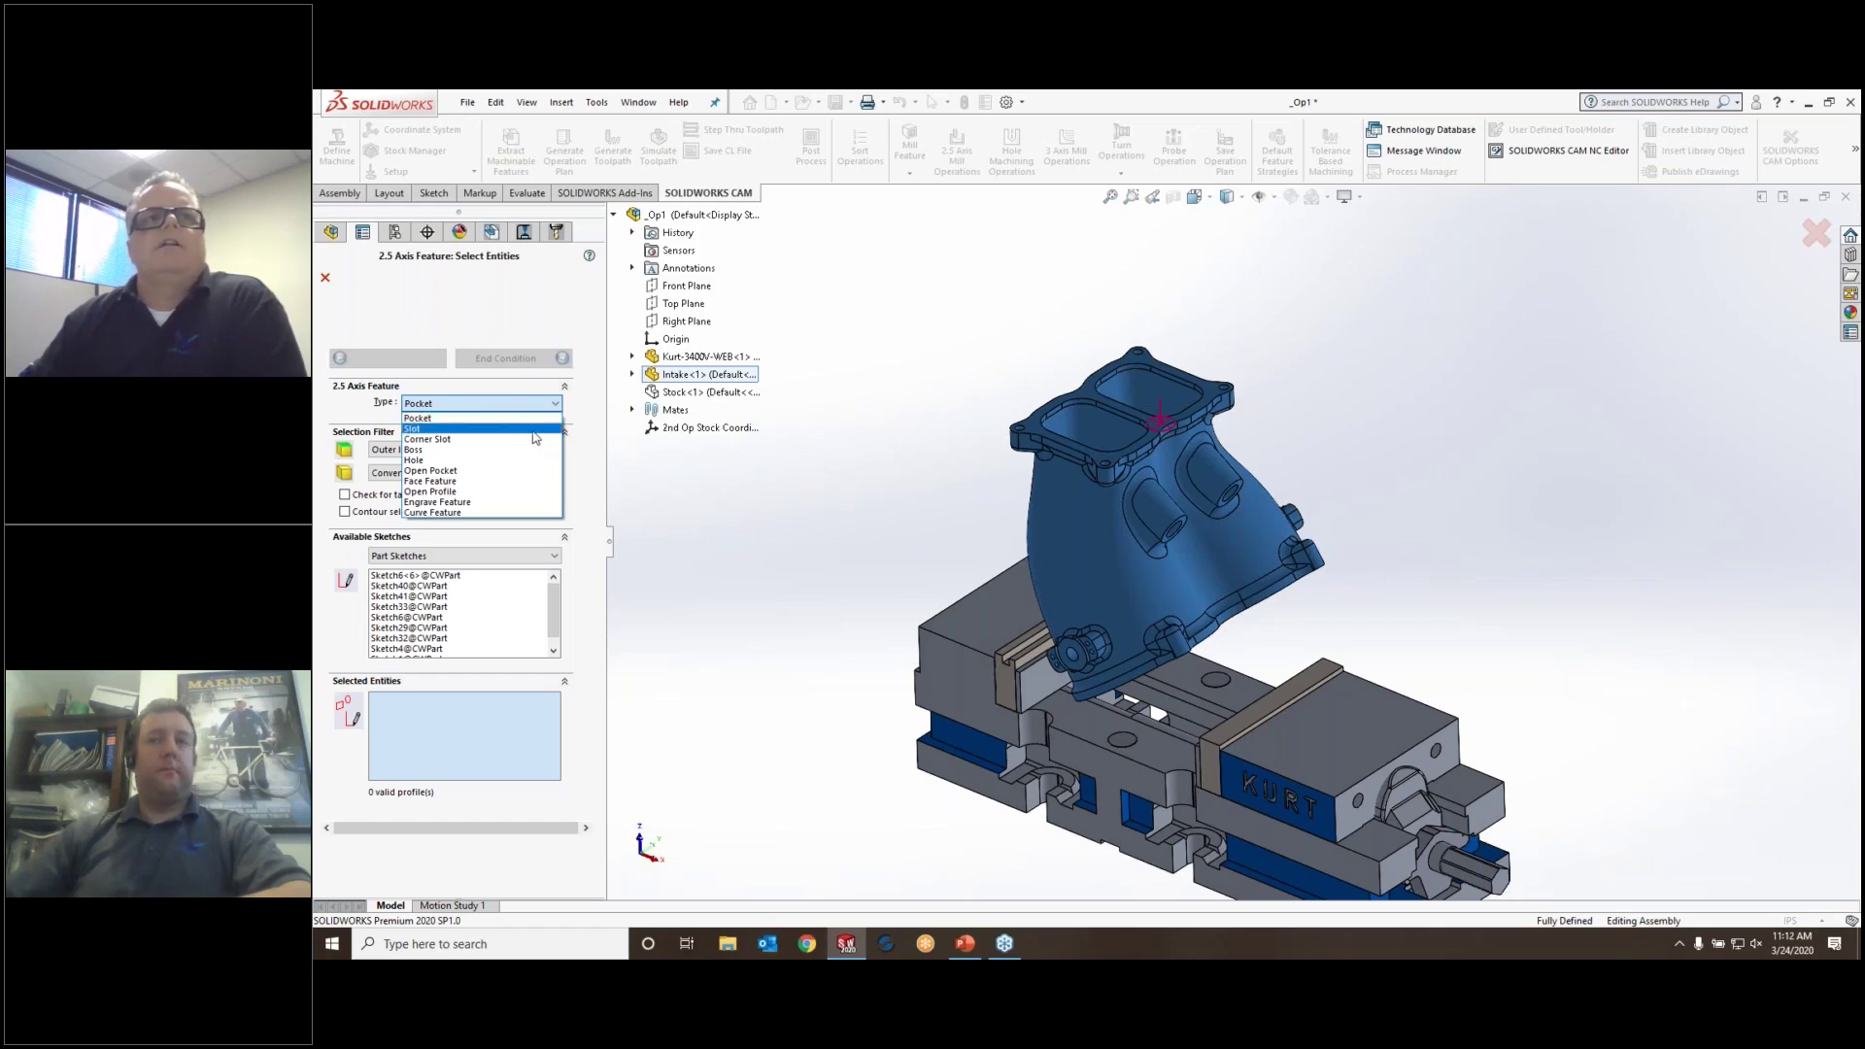
{"action": "left_click", "coordinate": [496, 477]}
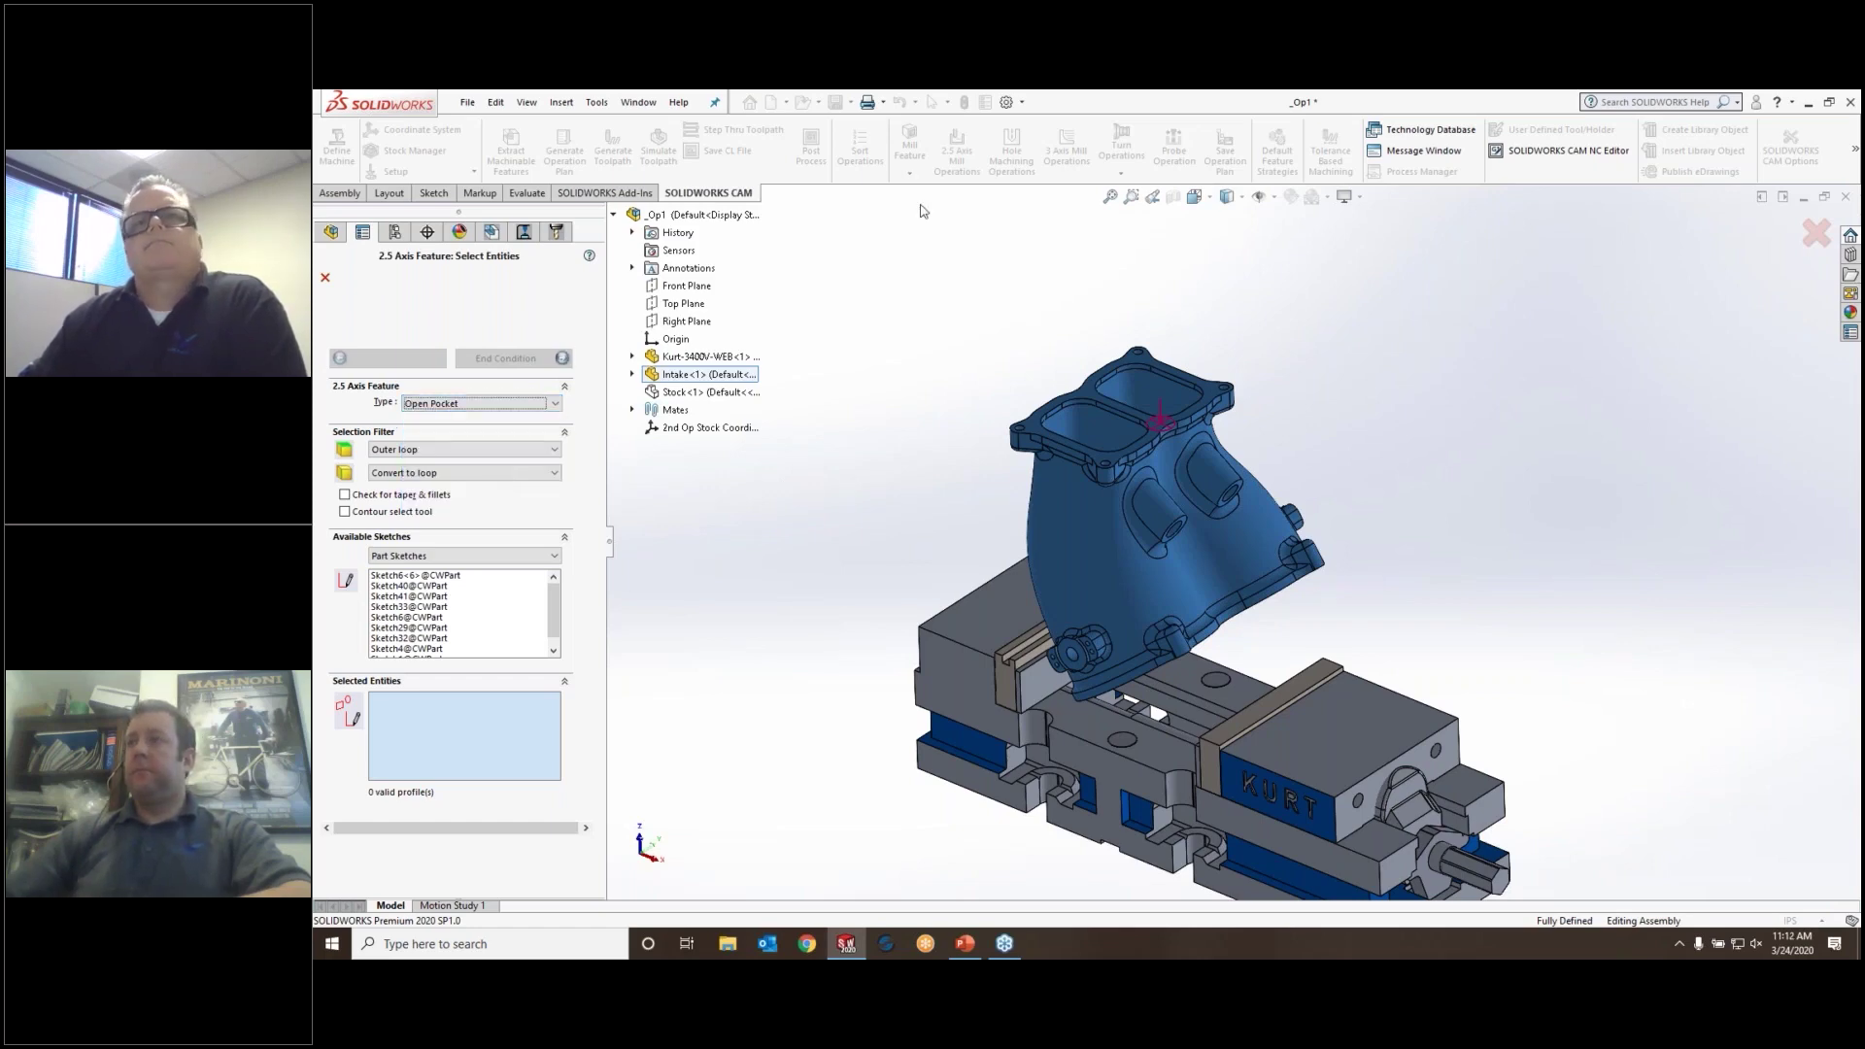
{"action": "left_click", "coordinate": [1066, 453]}
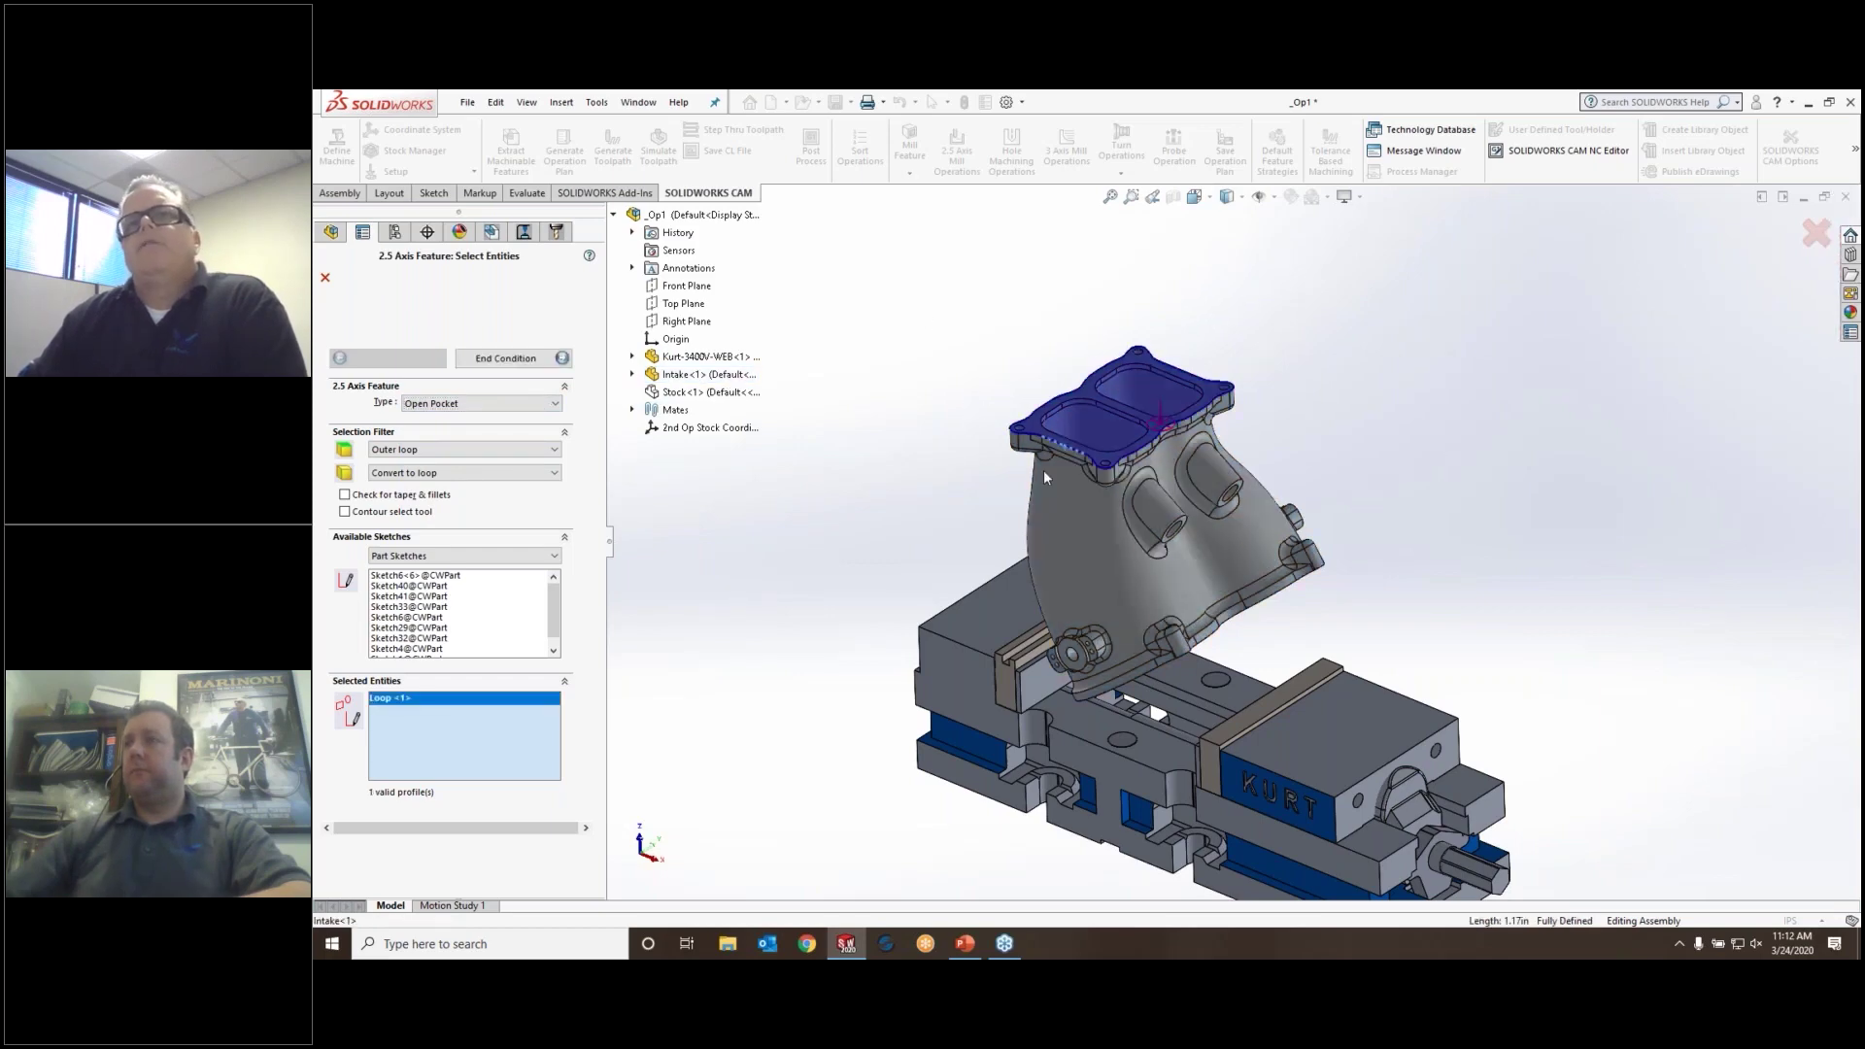
Set the open pocket's end condition up to a vertex on the underside of the intake flange's corner boss
{"action": "left_click", "coordinate": [506, 359]}
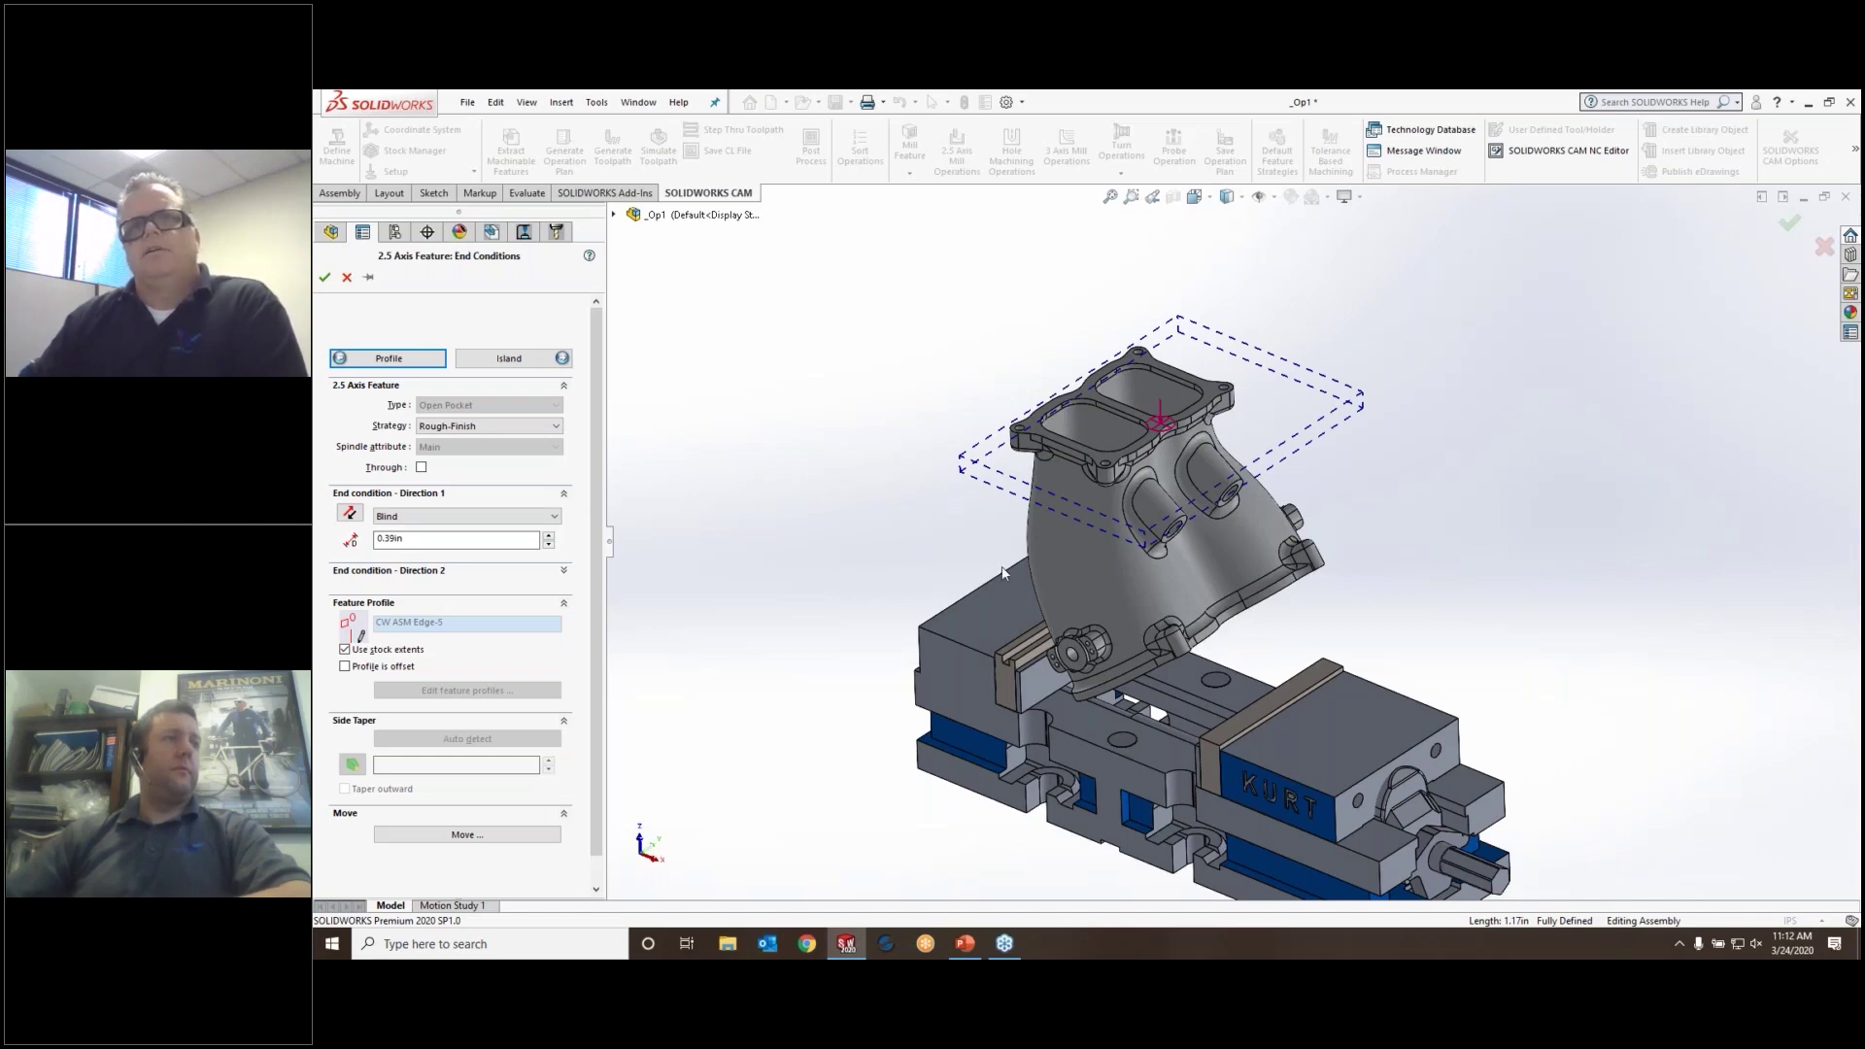
{"action": "middle_click_drag", "start_coordinate": [1042, 595], "coordinate": [1057, 394]}
{"action": "scroll", "coordinate": [1214, 374], "scroll_direction": "down", "scroll_amount": 10}
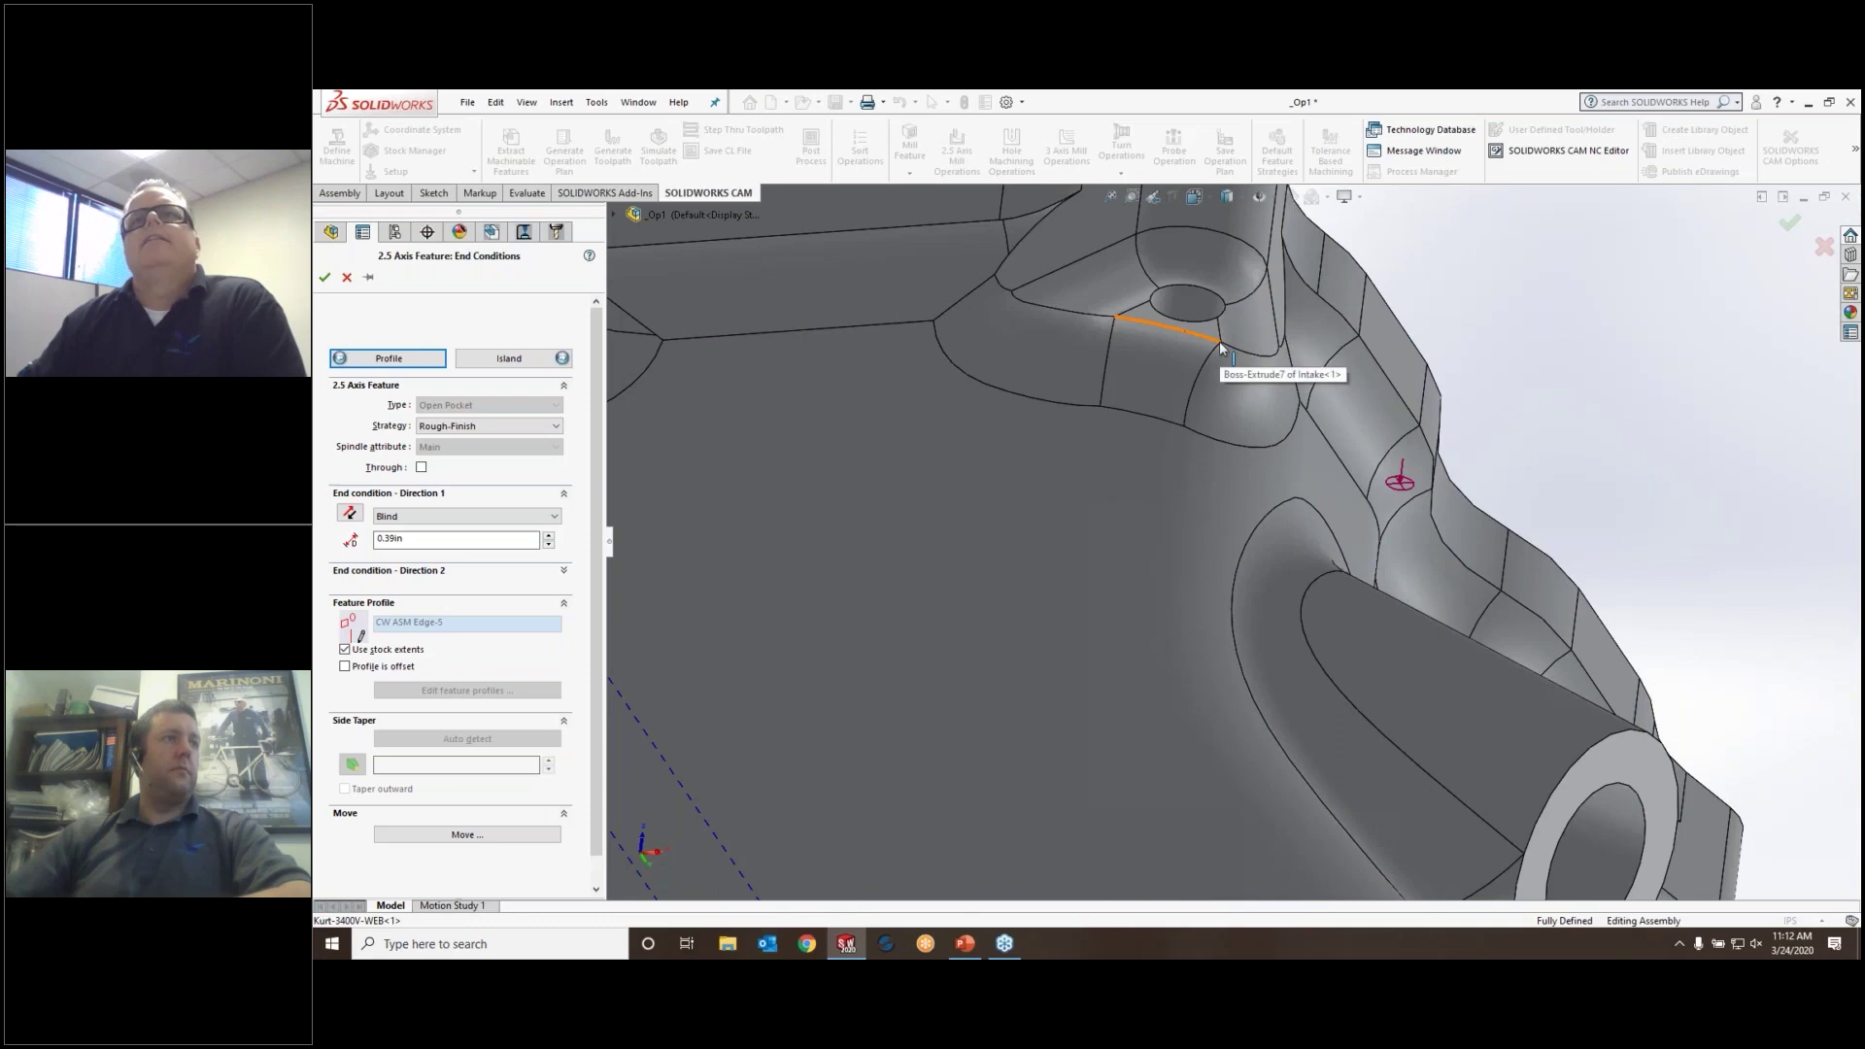
{"action": "scroll", "coordinate": [1214, 374], "scroll_direction": "up", "scroll_amount": 4}
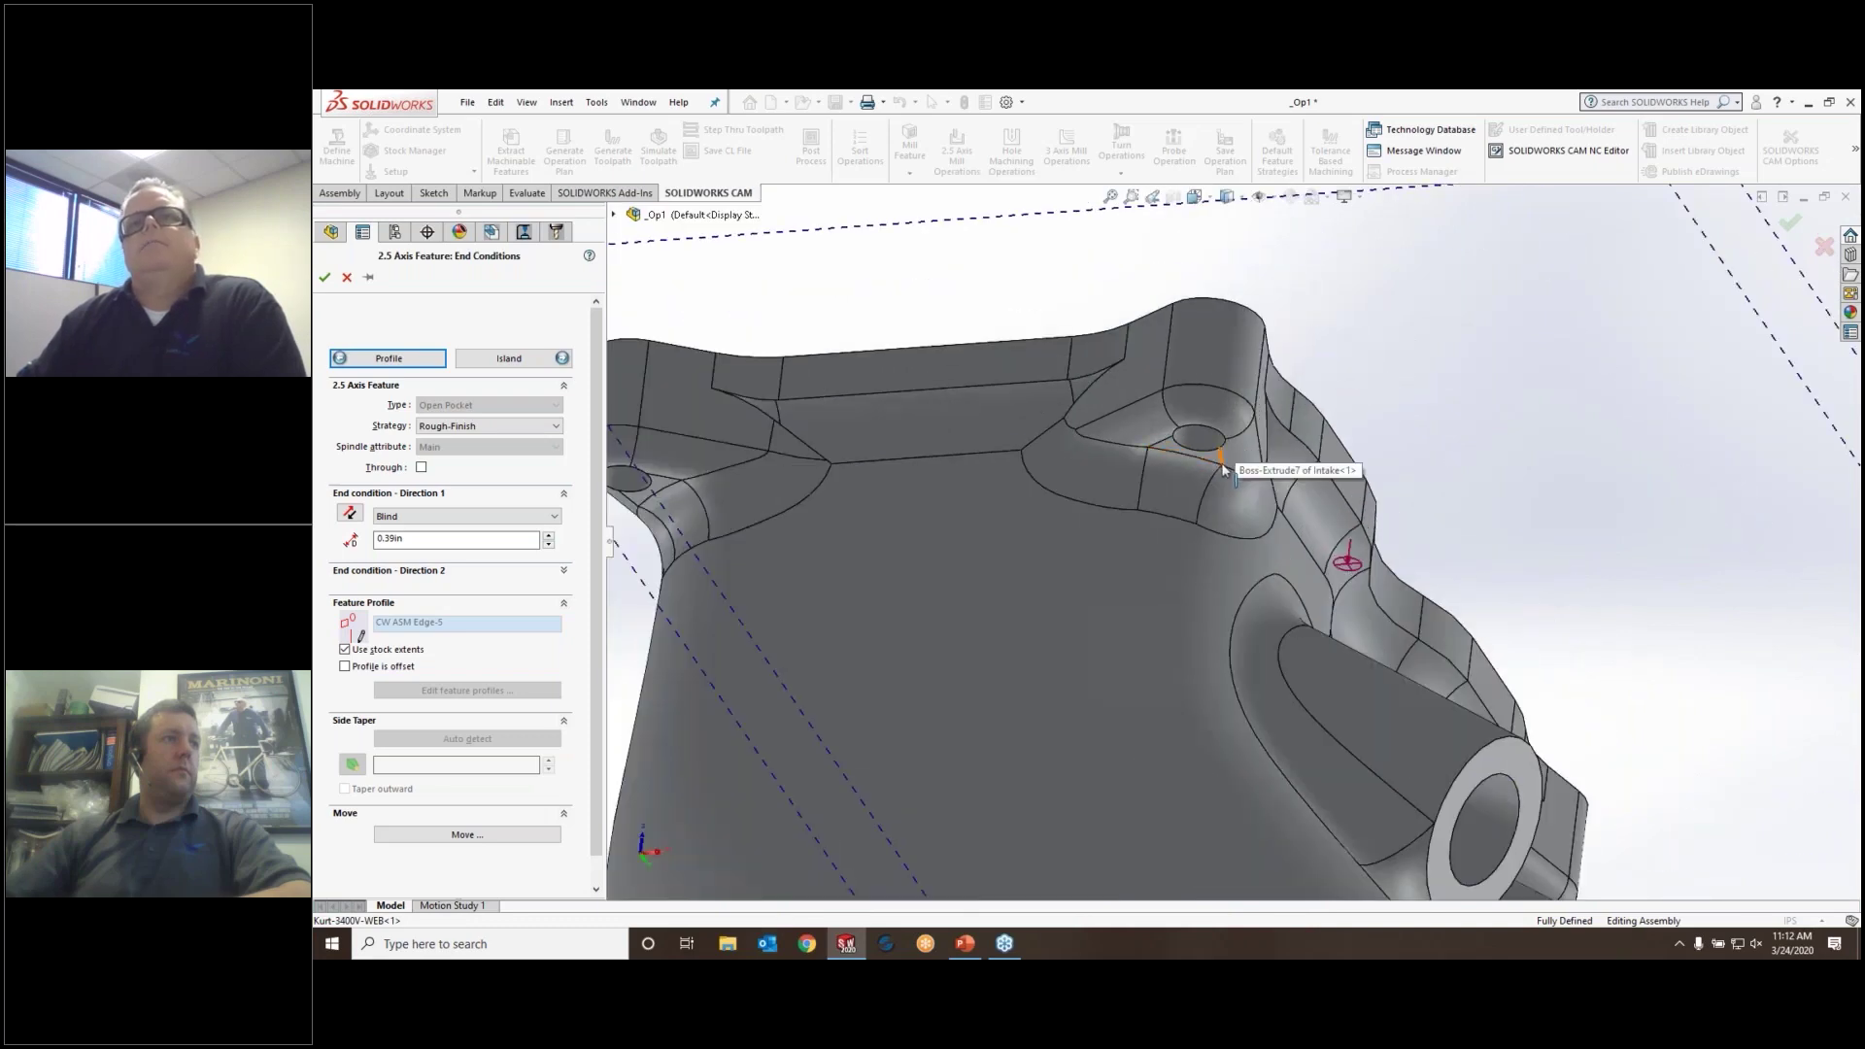
{"action": "left_click", "coordinate": [1221, 466]}
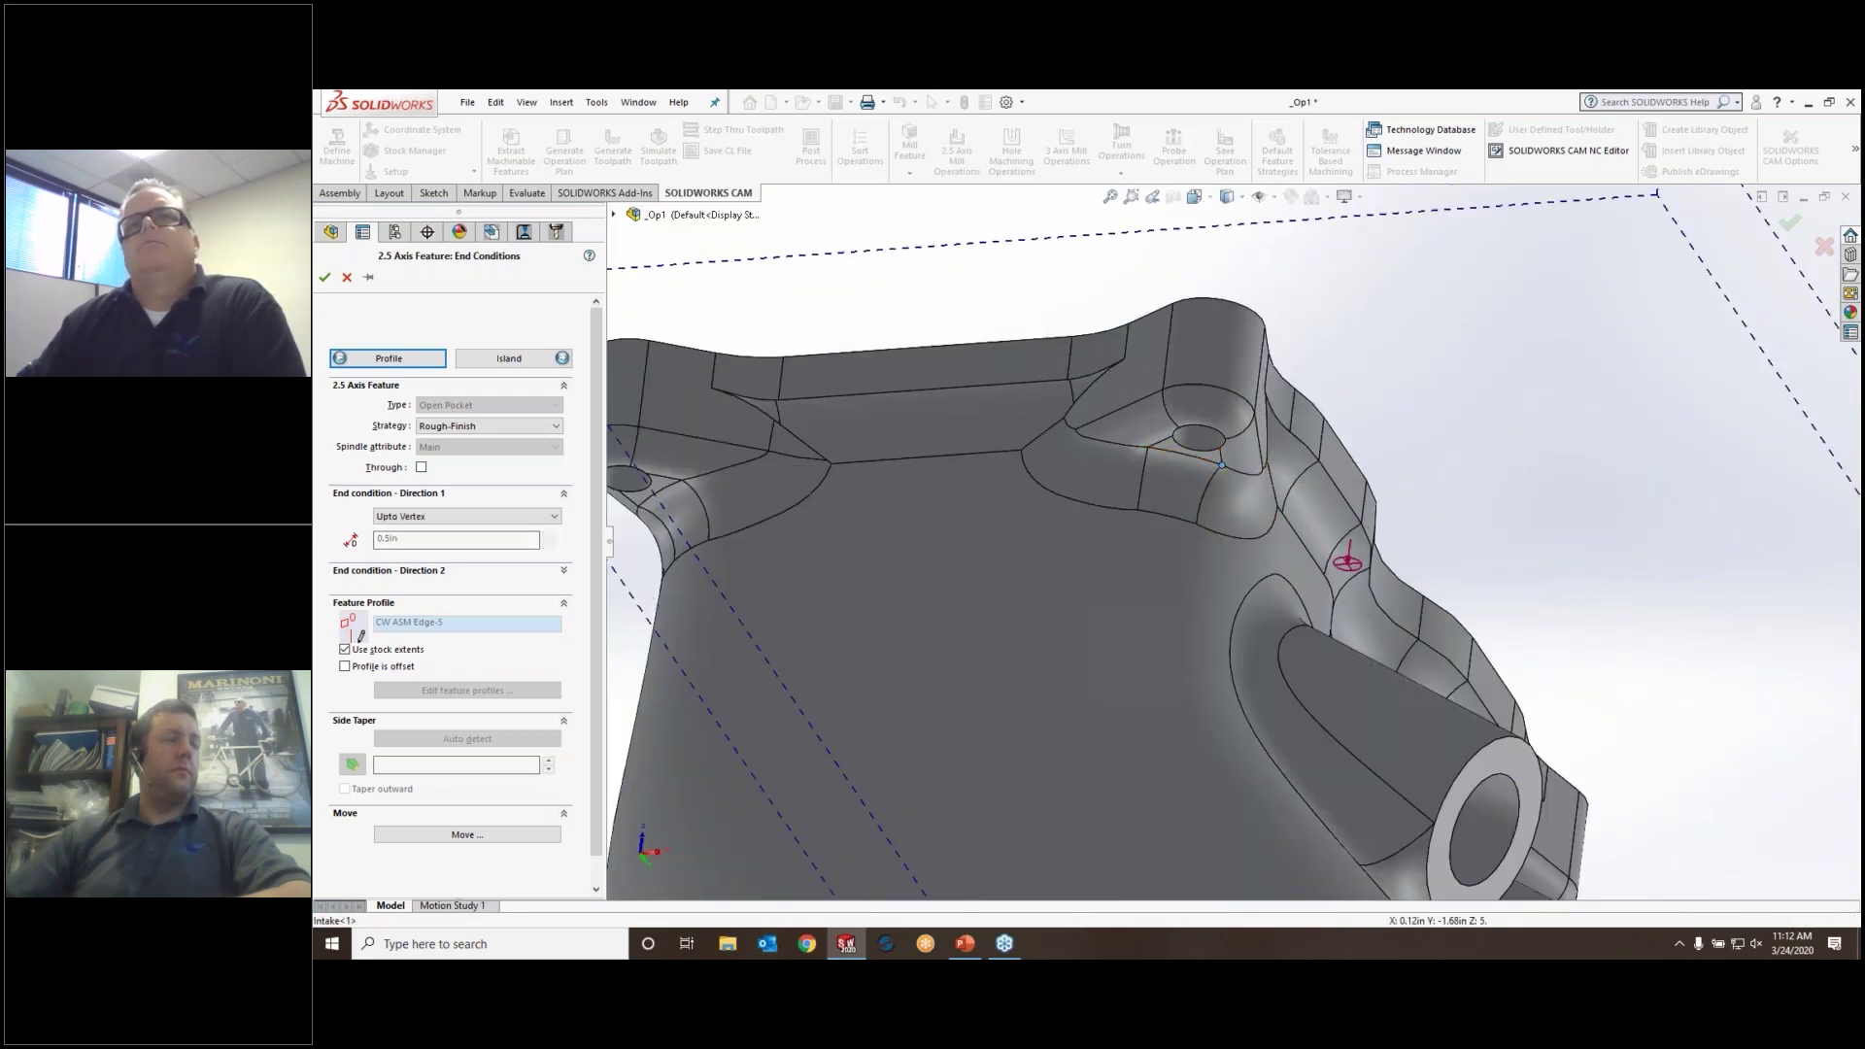
{"action": "scroll", "coordinate": [1018, 484], "scroll_direction": "up", "scroll_amount": 6}
{"action": "middle_click_drag", "start_coordinate": [950, 368], "coordinate": [463, 583]}
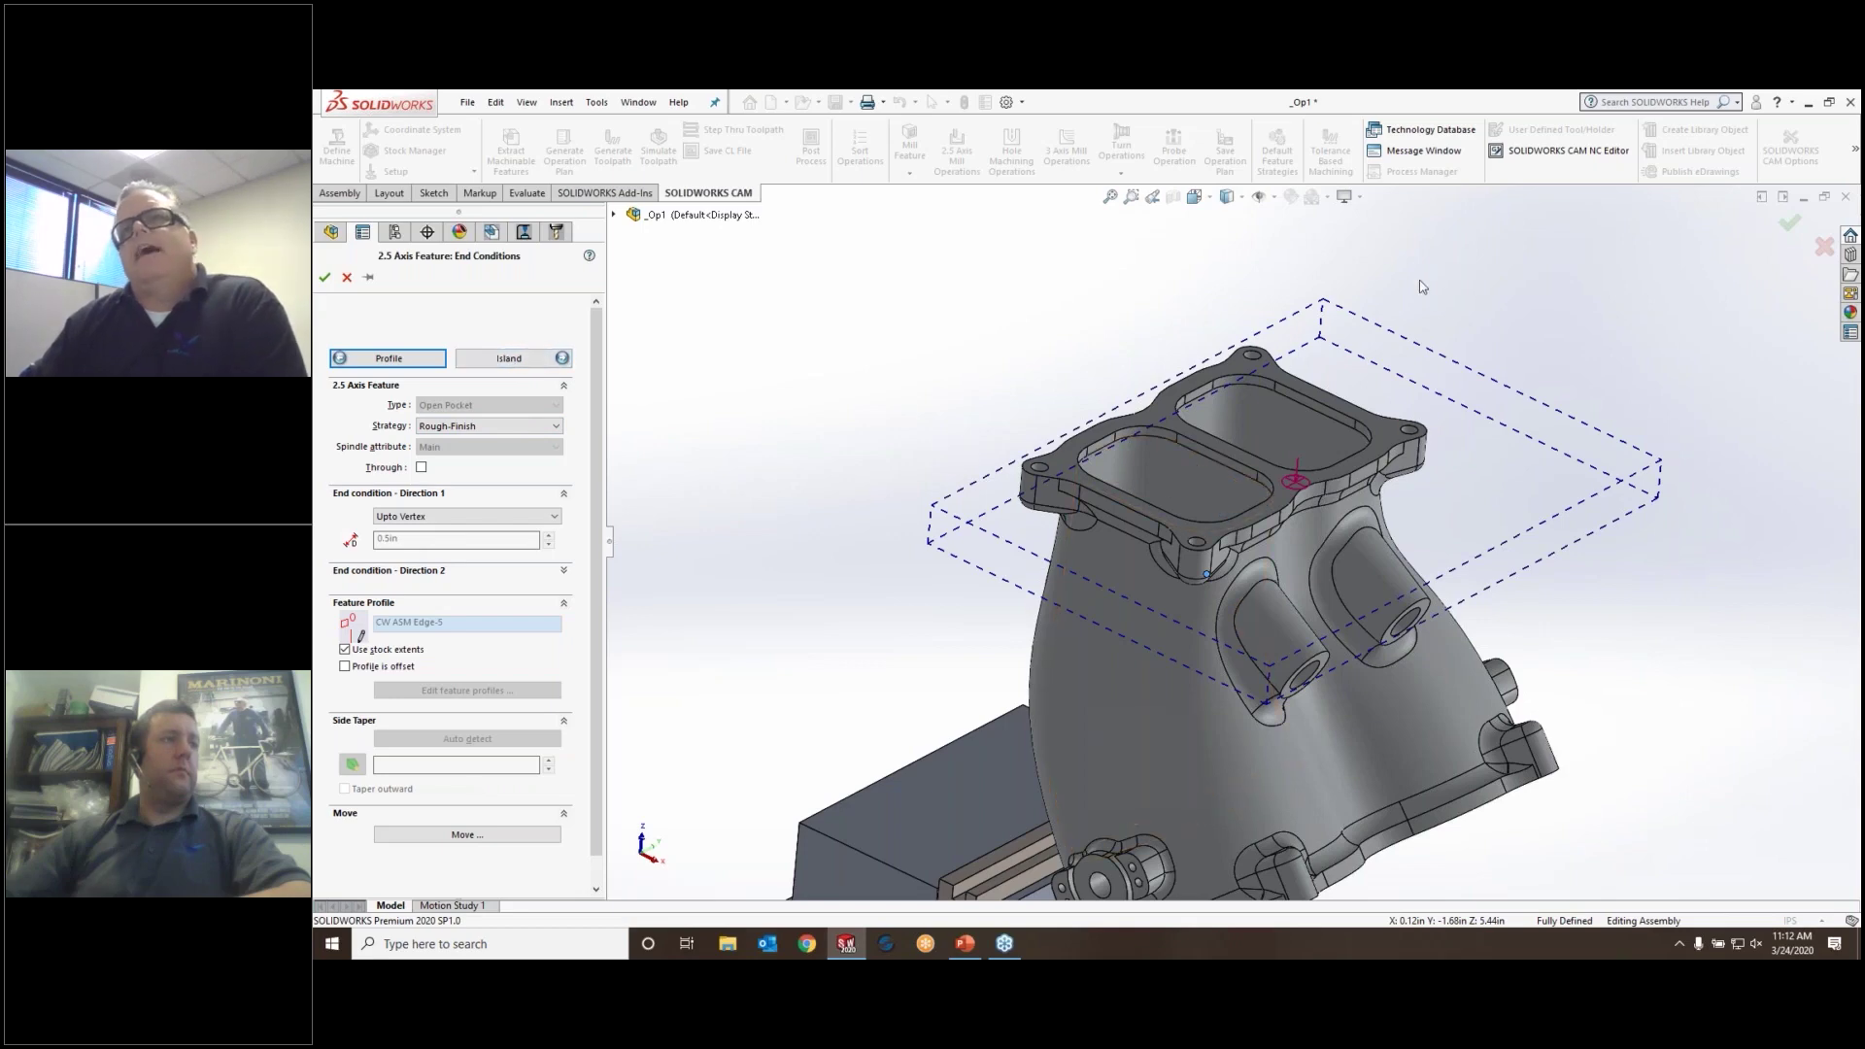
Add the intake's upper flange face as the open pocket's island and accept the feature
{"action": "left_click", "coordinate": [482, 361]}
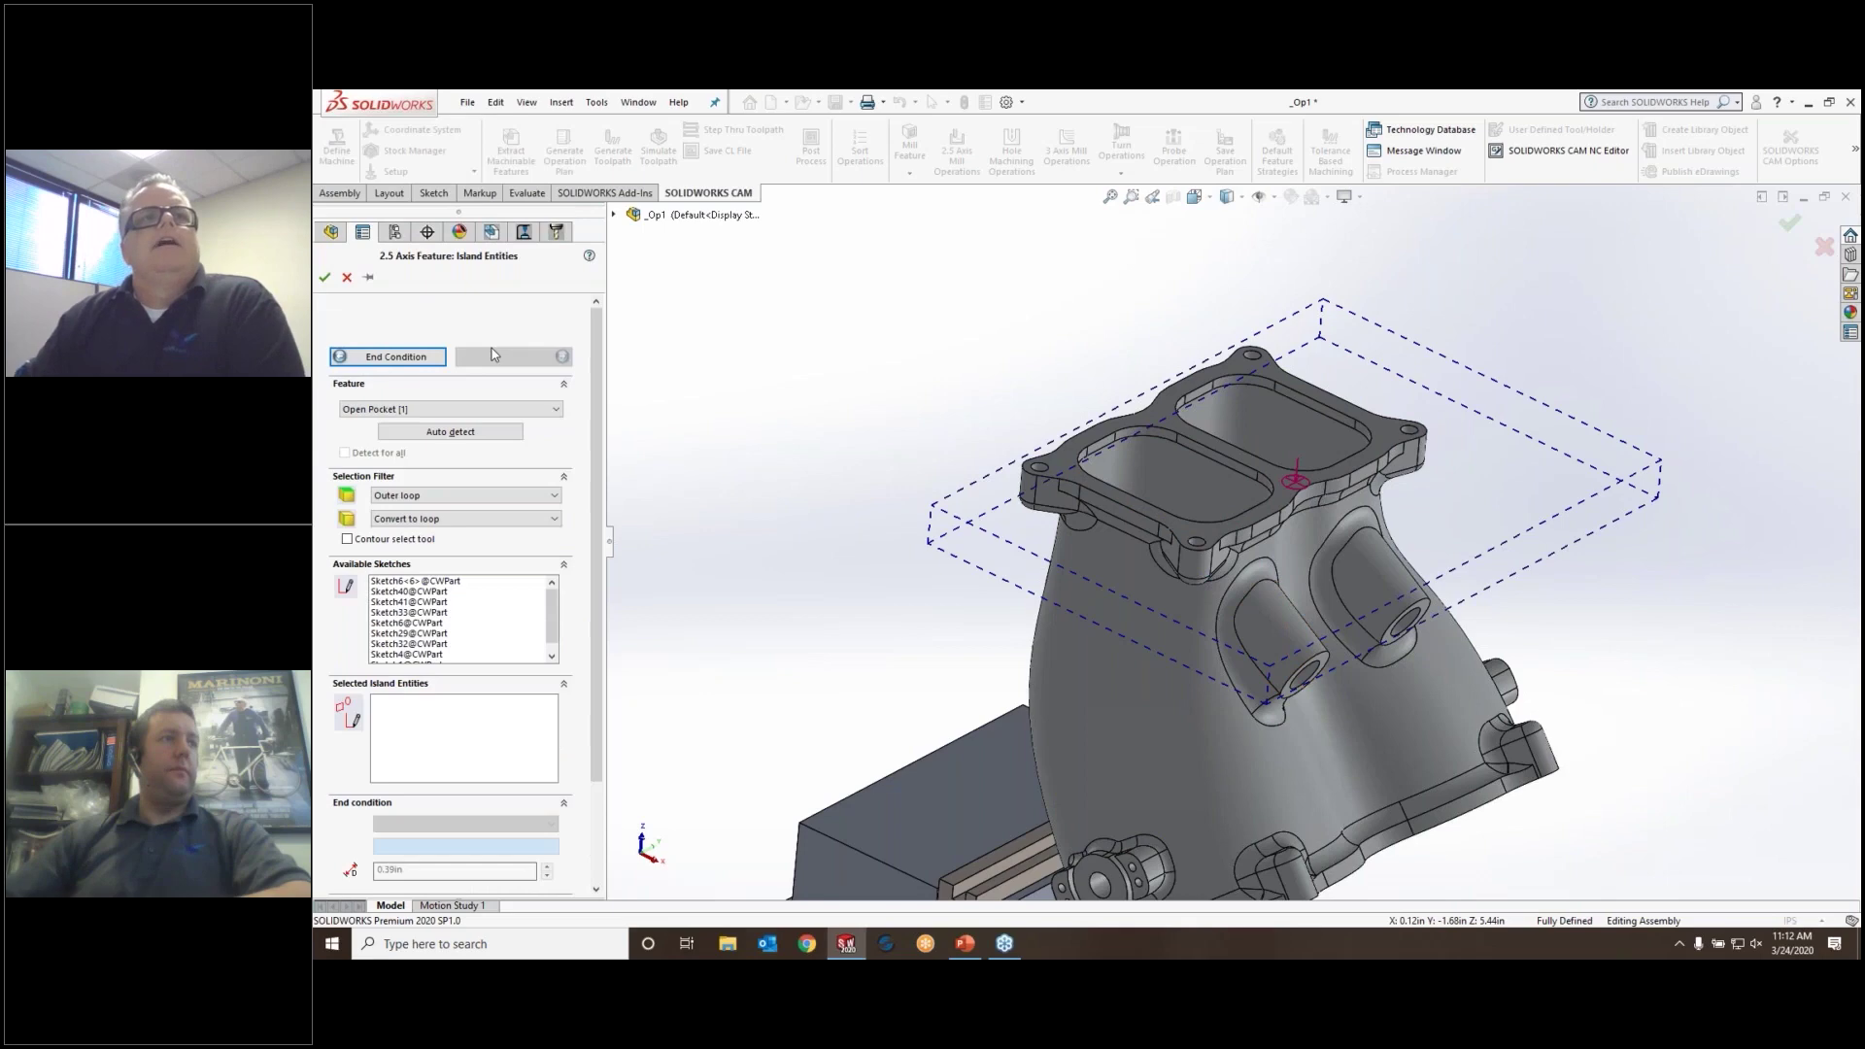
{"action": "left_click", "coordinate": [1061, 457]}
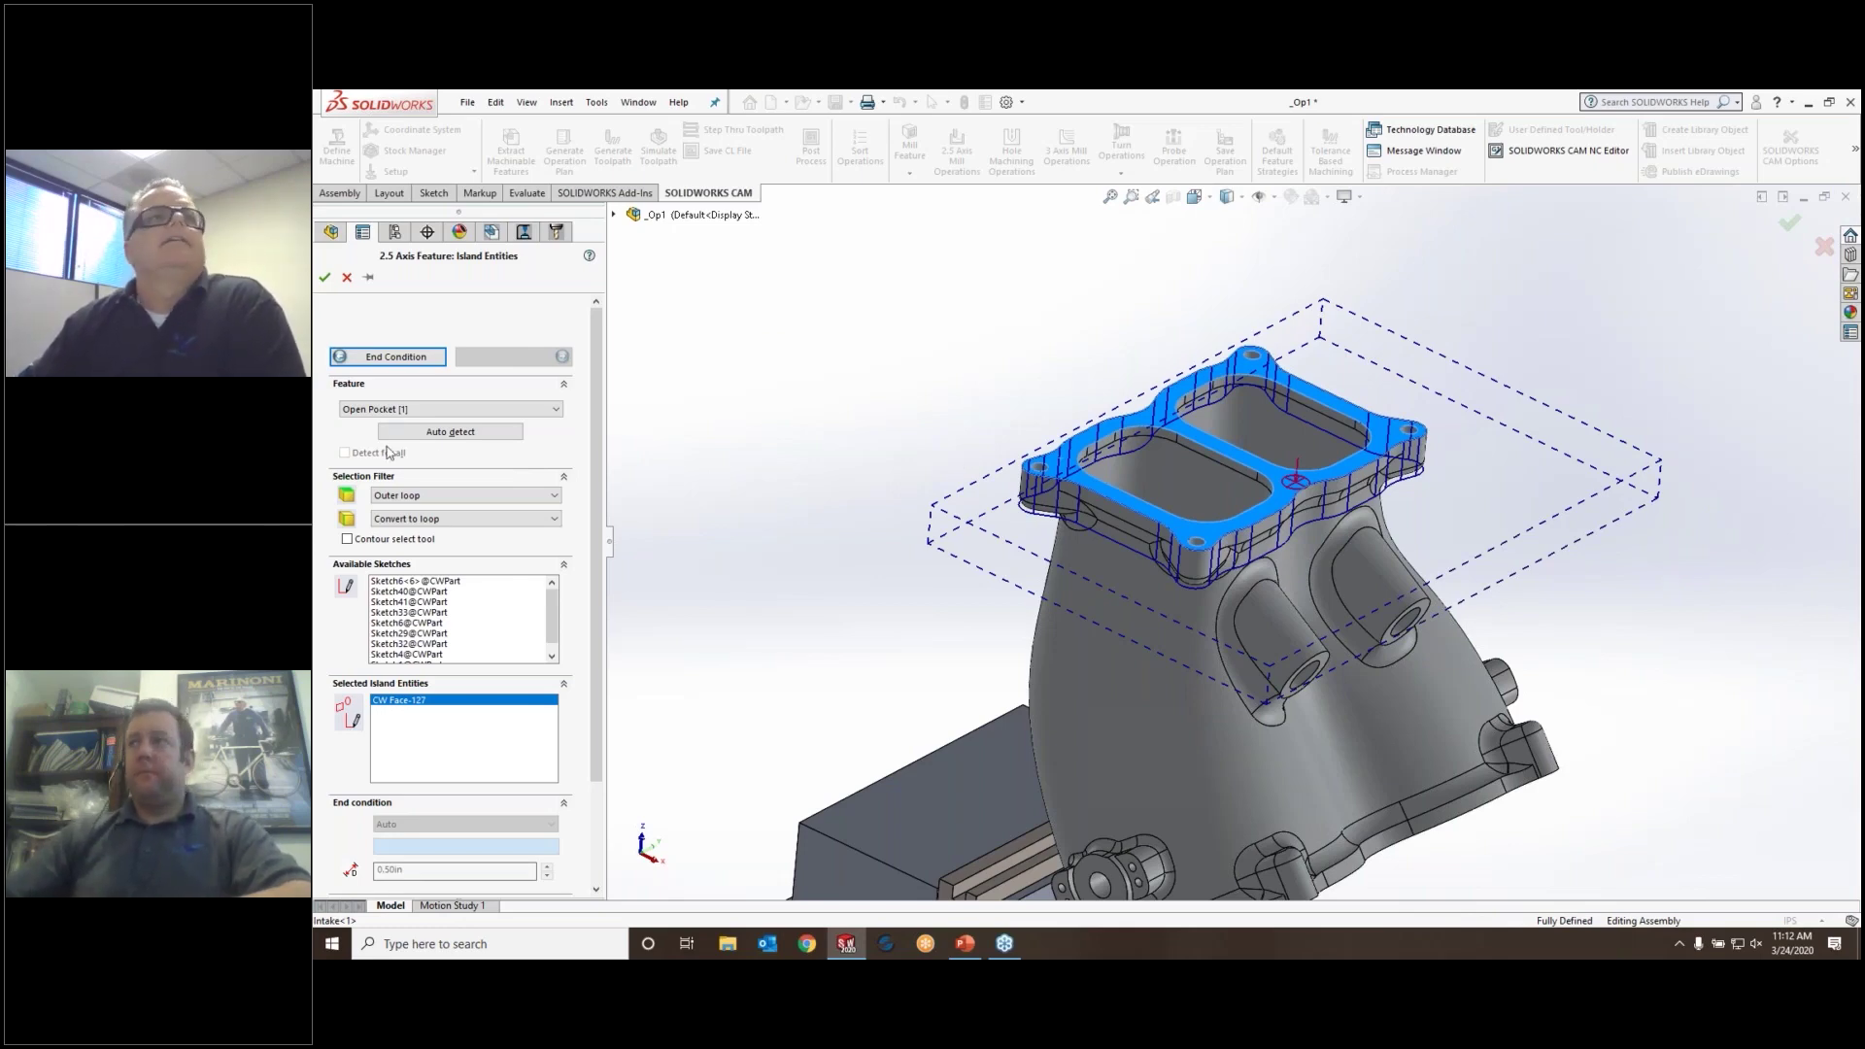
{"action": "left_click", "coordinate": [327, 279]}
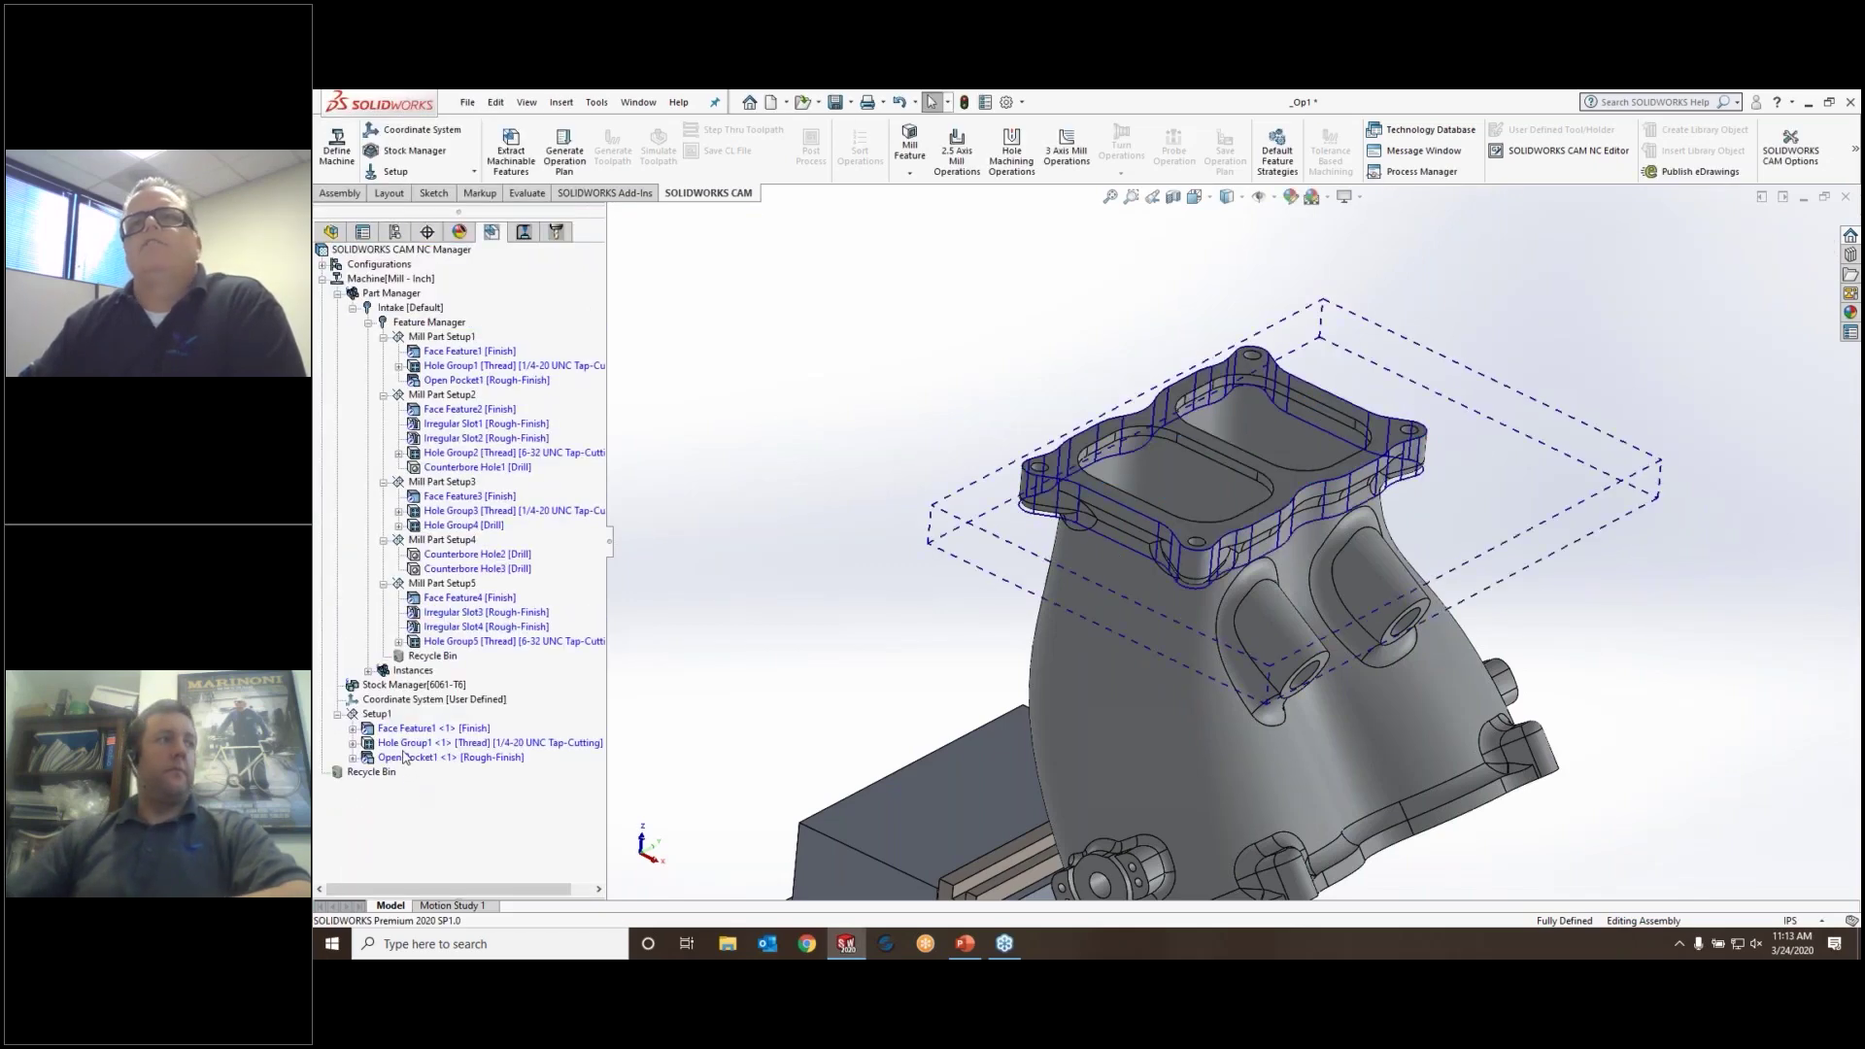
Generate the operation plan and review the face mill, center drill, drill, tap, rough mill and contour mill operations
{"action": "left_click", "coordinate": [567, 157]}
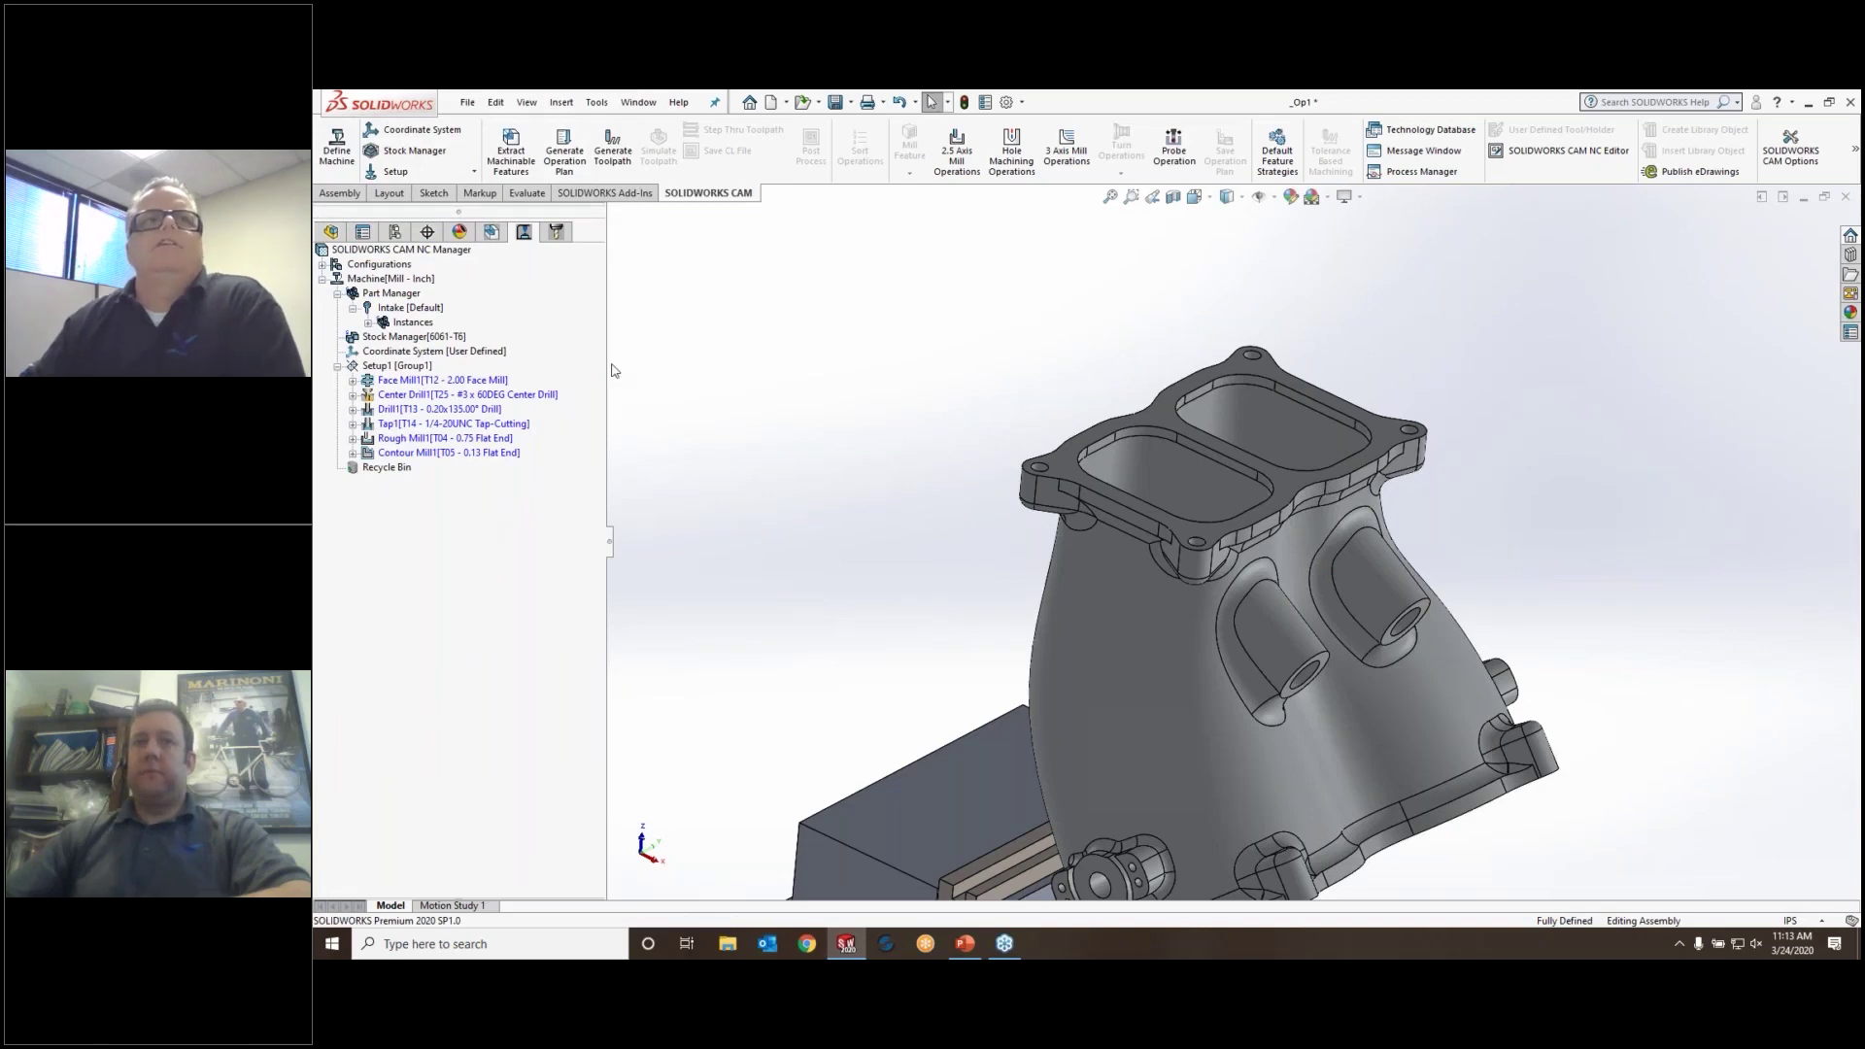
{"action": "left_click", "coordinate": [455, 381]}
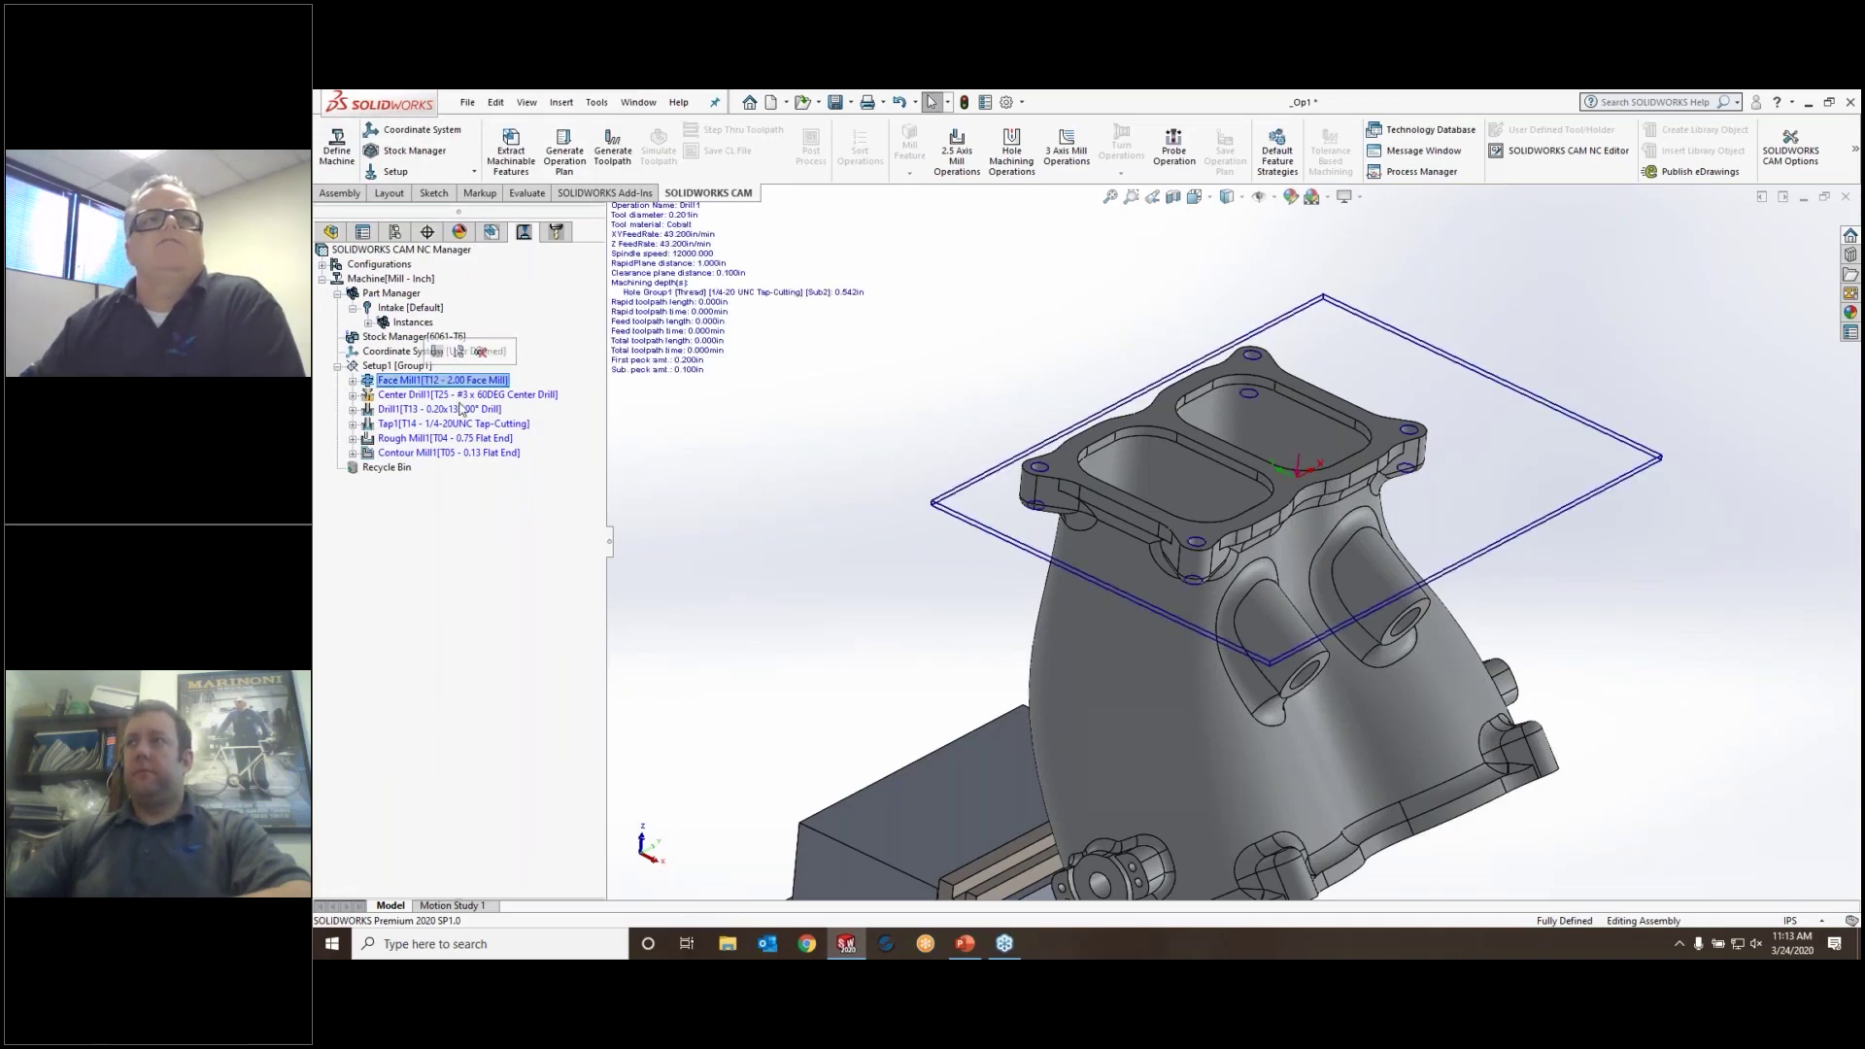
{"action": "left_click", "coordinate": [460, 395]}
{"action": "left_click", "coordinate": [481, 424]}
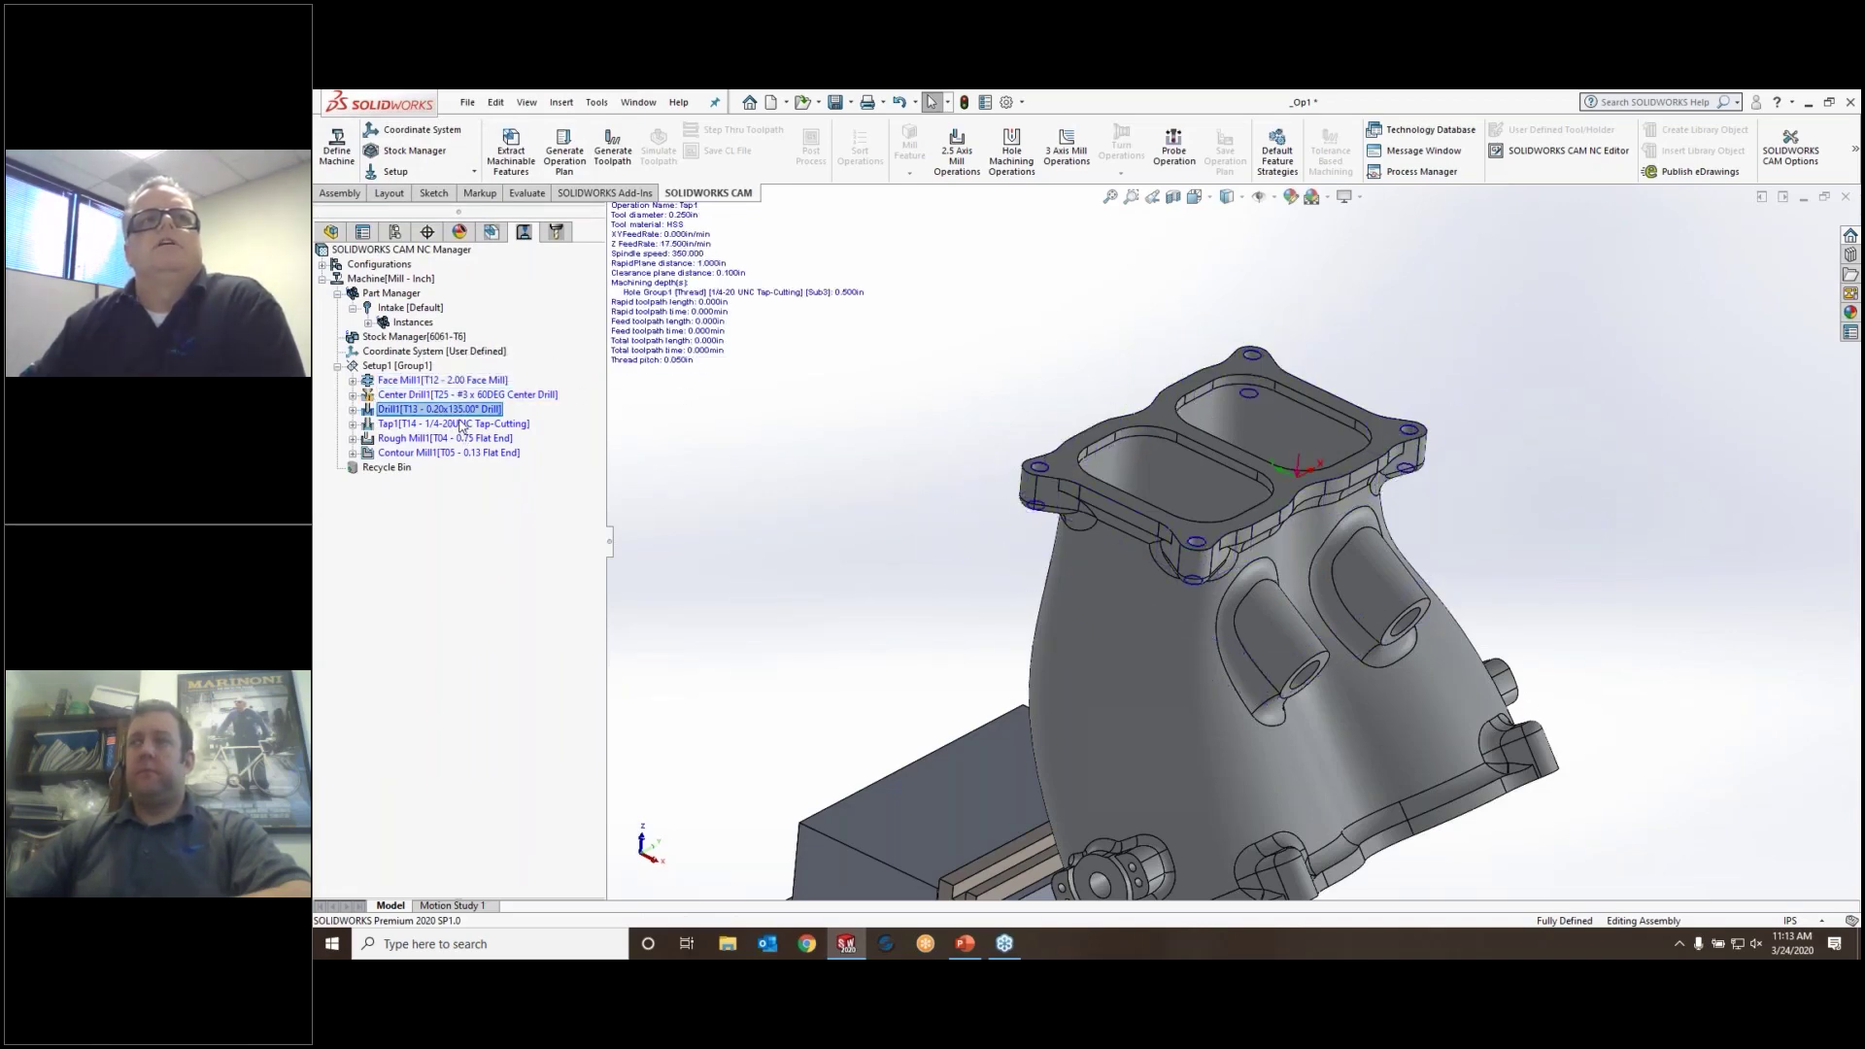
{"action": "left_click", "coordinate": [486, 440]}
{"action": "left_click", "coordinate": [472, 453]}
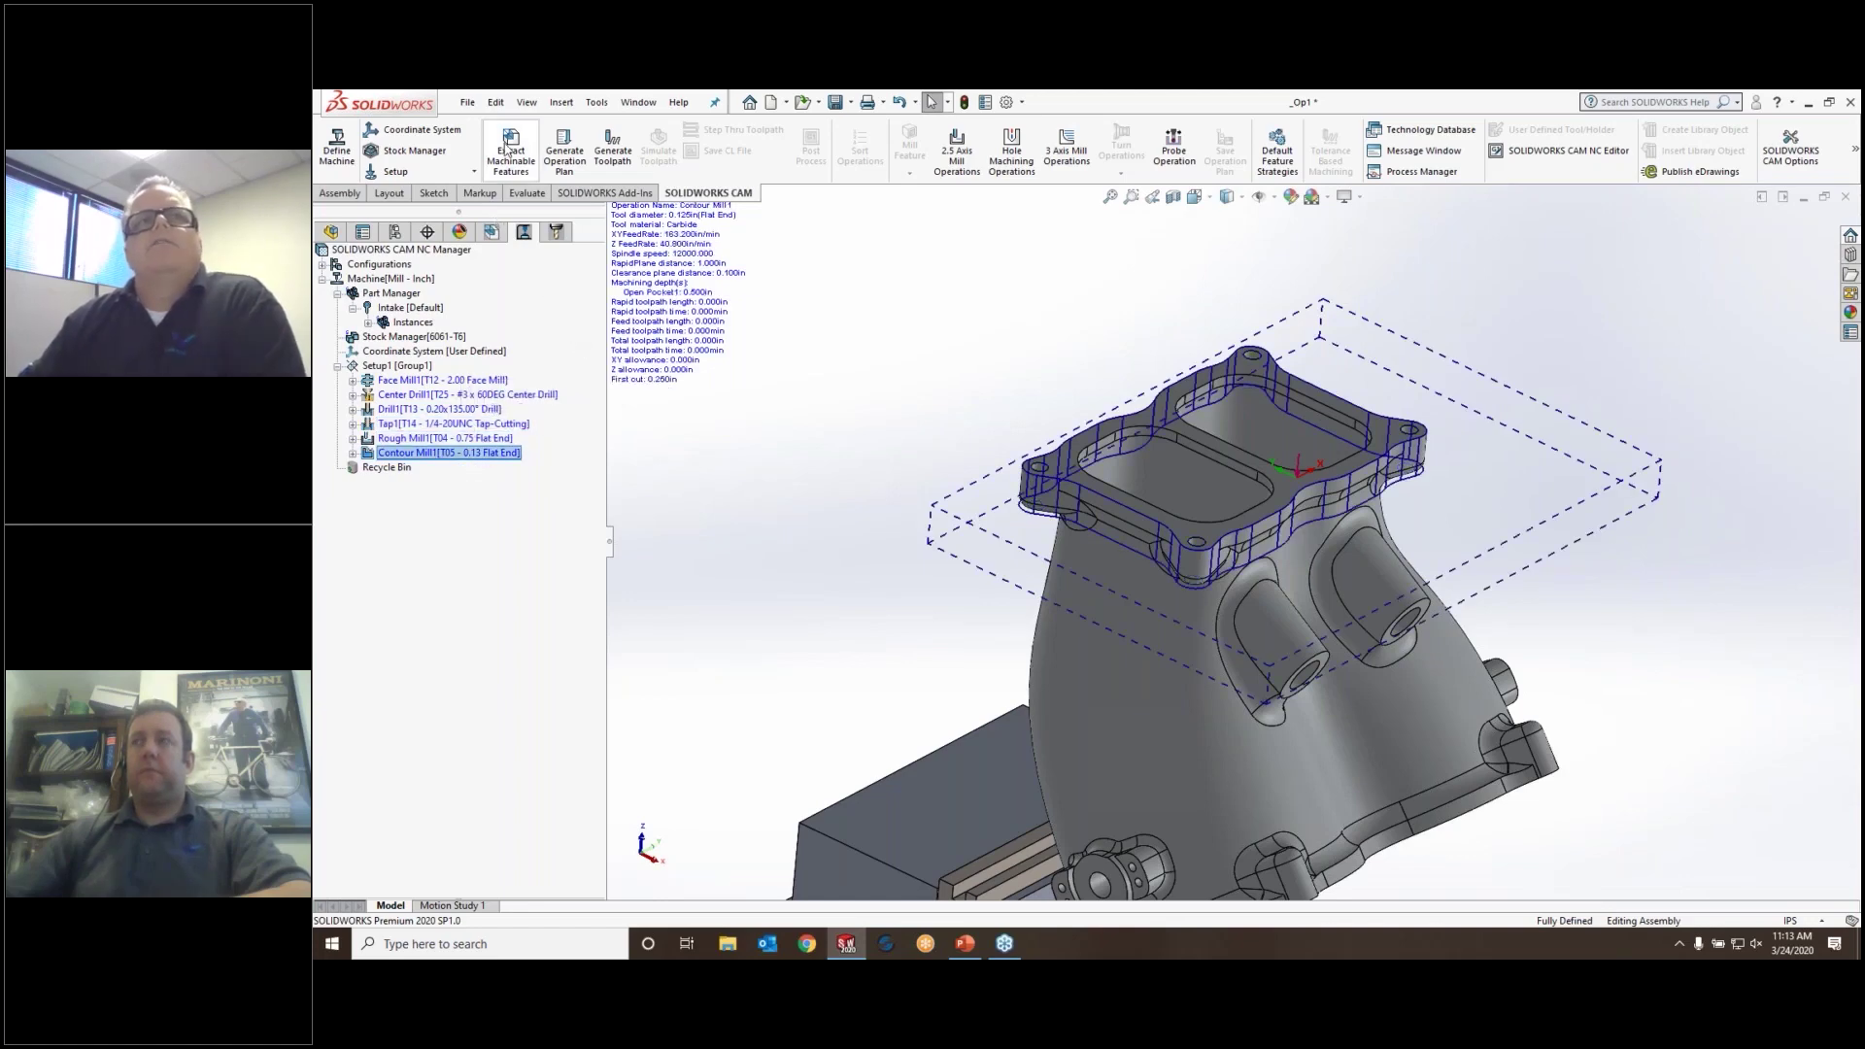
Generate the toolpaths for the operations and display the Rough Mill1 toolpath on the model
{"action": "left_click", "coordinate": [612, 154]}
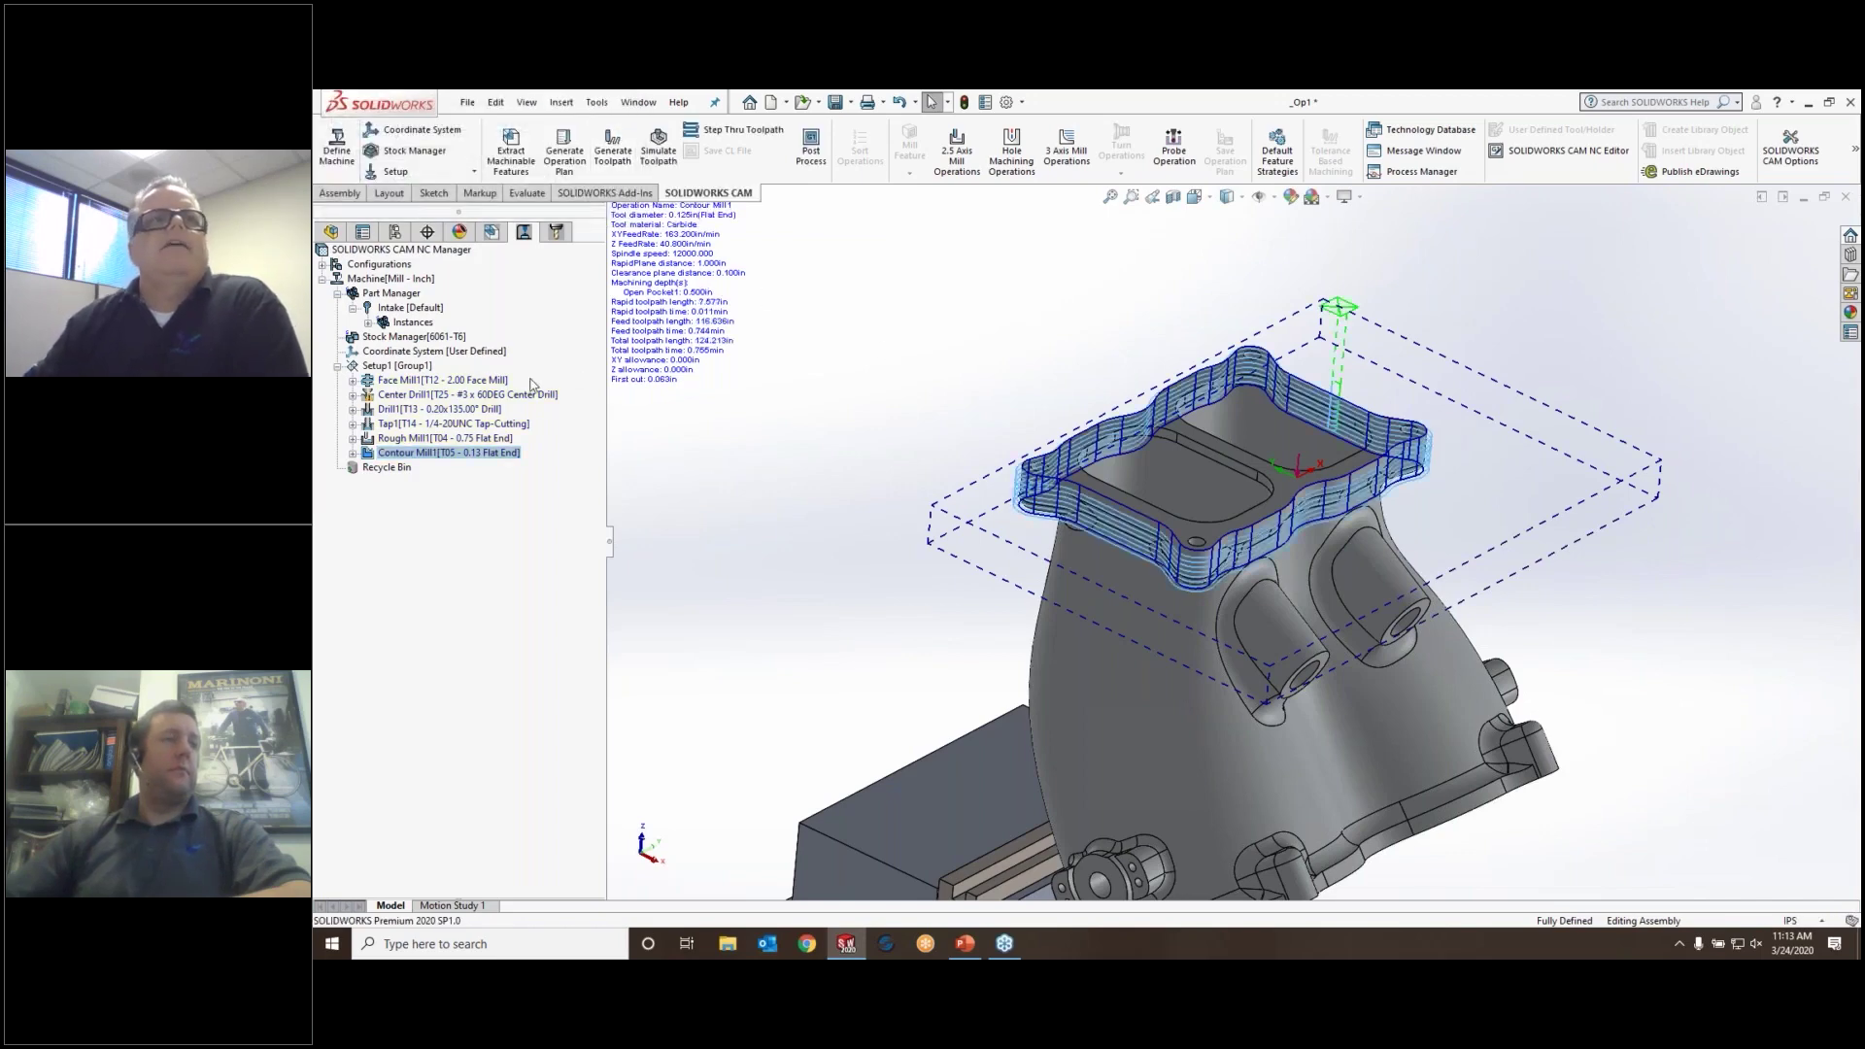
{"action": "mouse_move", "coordinate": [397, 445]}
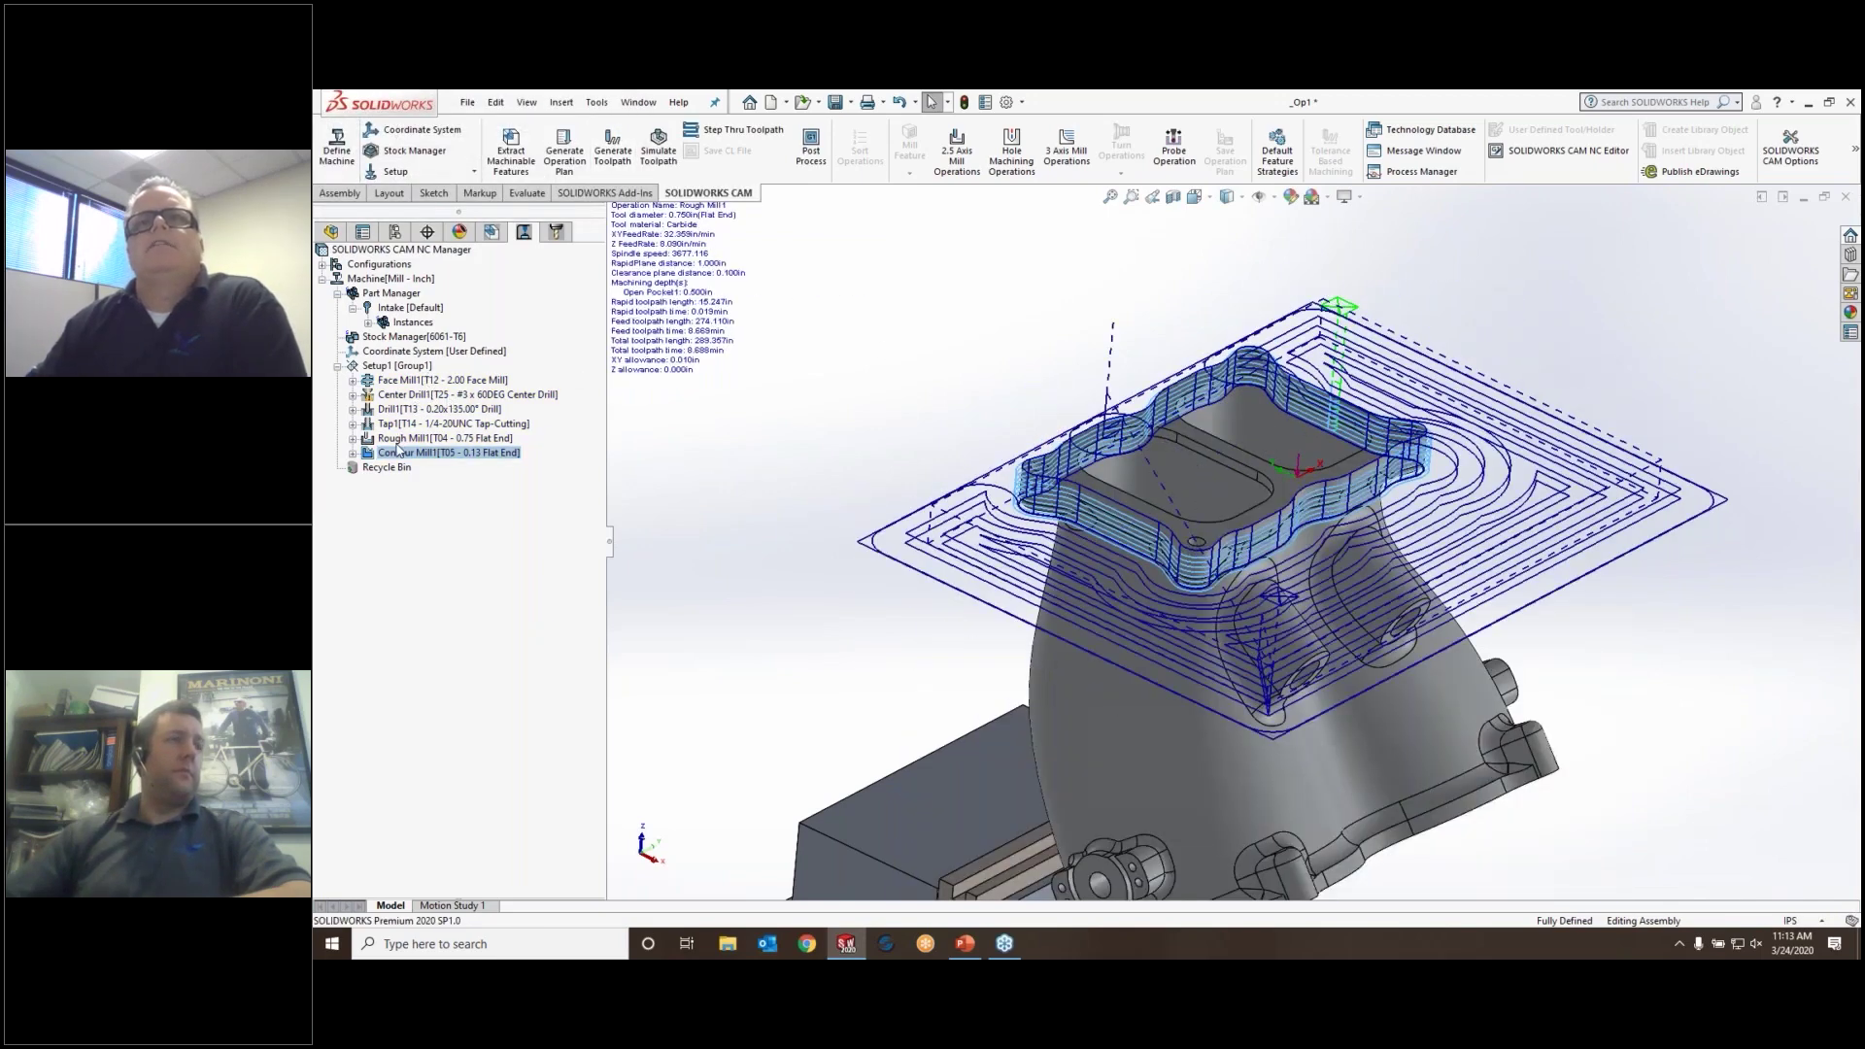
{"action": "left_click", "coordinate": [404, 438]}
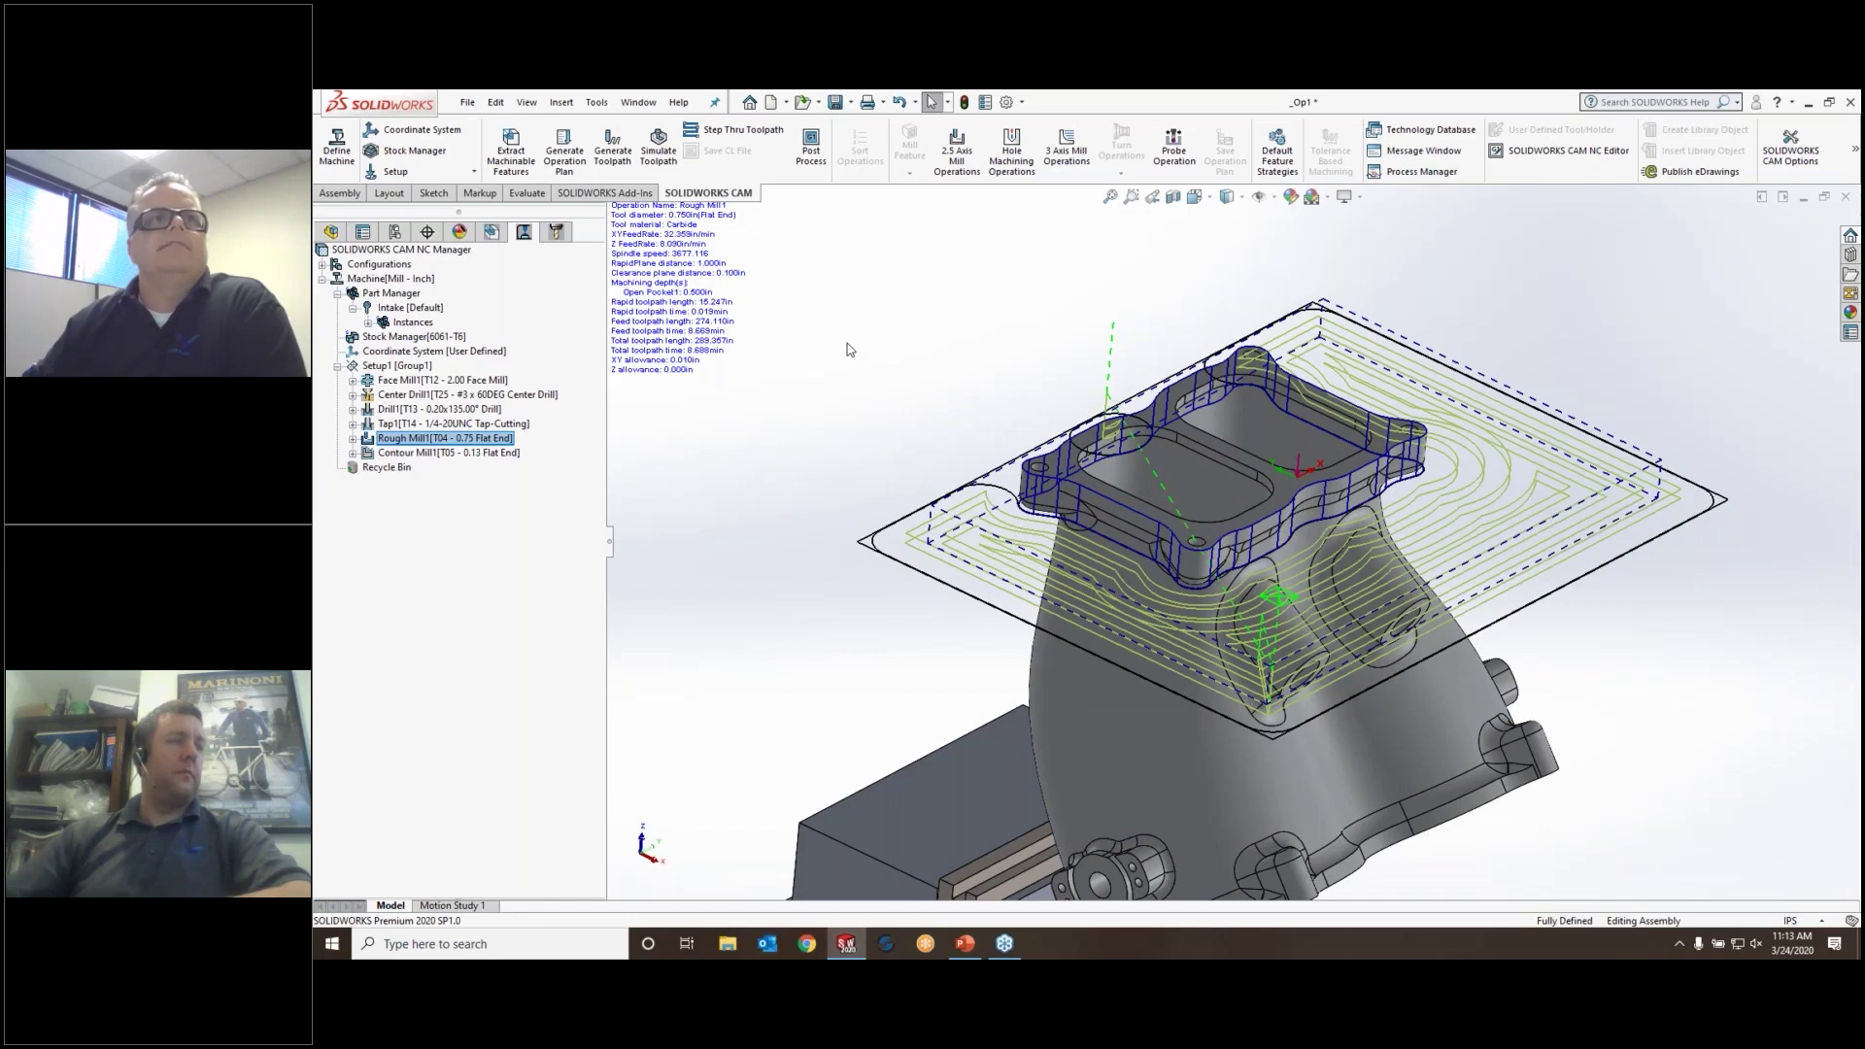
Edit Rough Mill1 and replace its tool with the station 3 flat end mill, 1/2 EM CRB 2FL 1 LOC, from the tool crib
{"action": "left_click", "coordinate": [421, 442]}
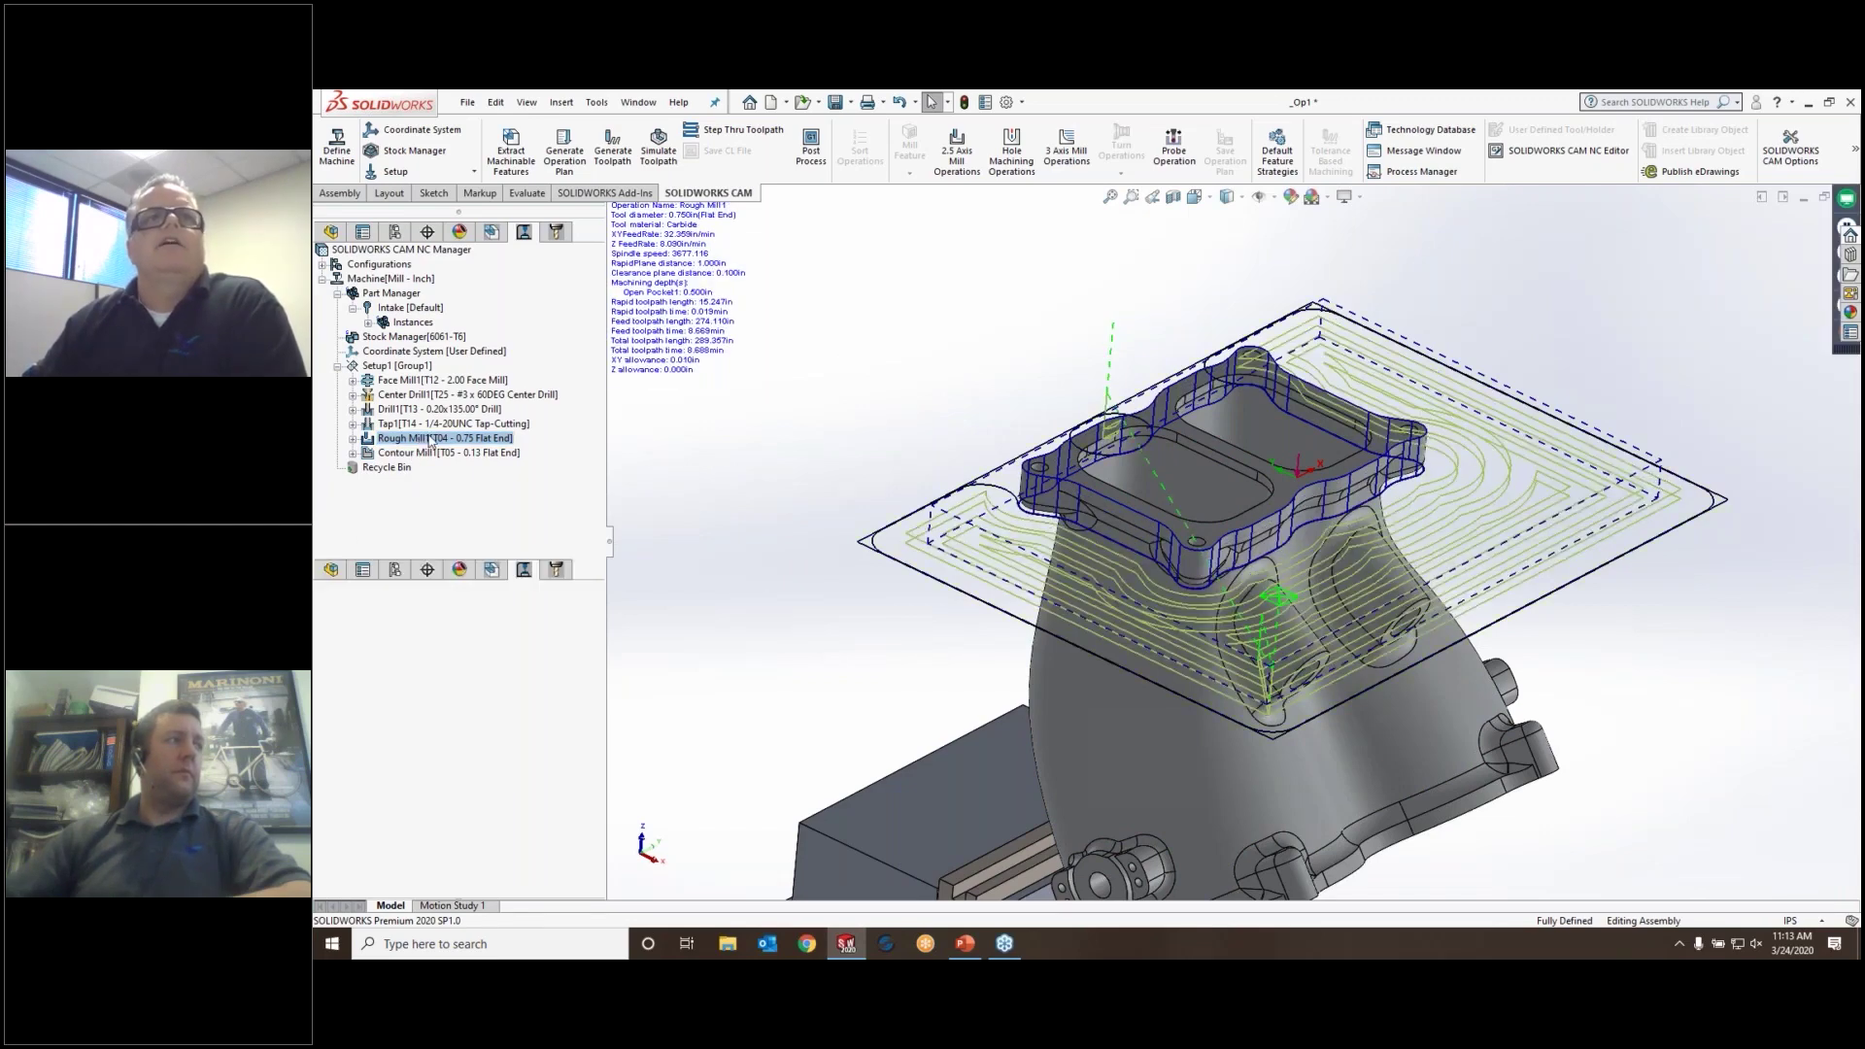
{"action": "left_click_drag", "start_coordinate": [721, 184], "coordinate": [636, 142]}
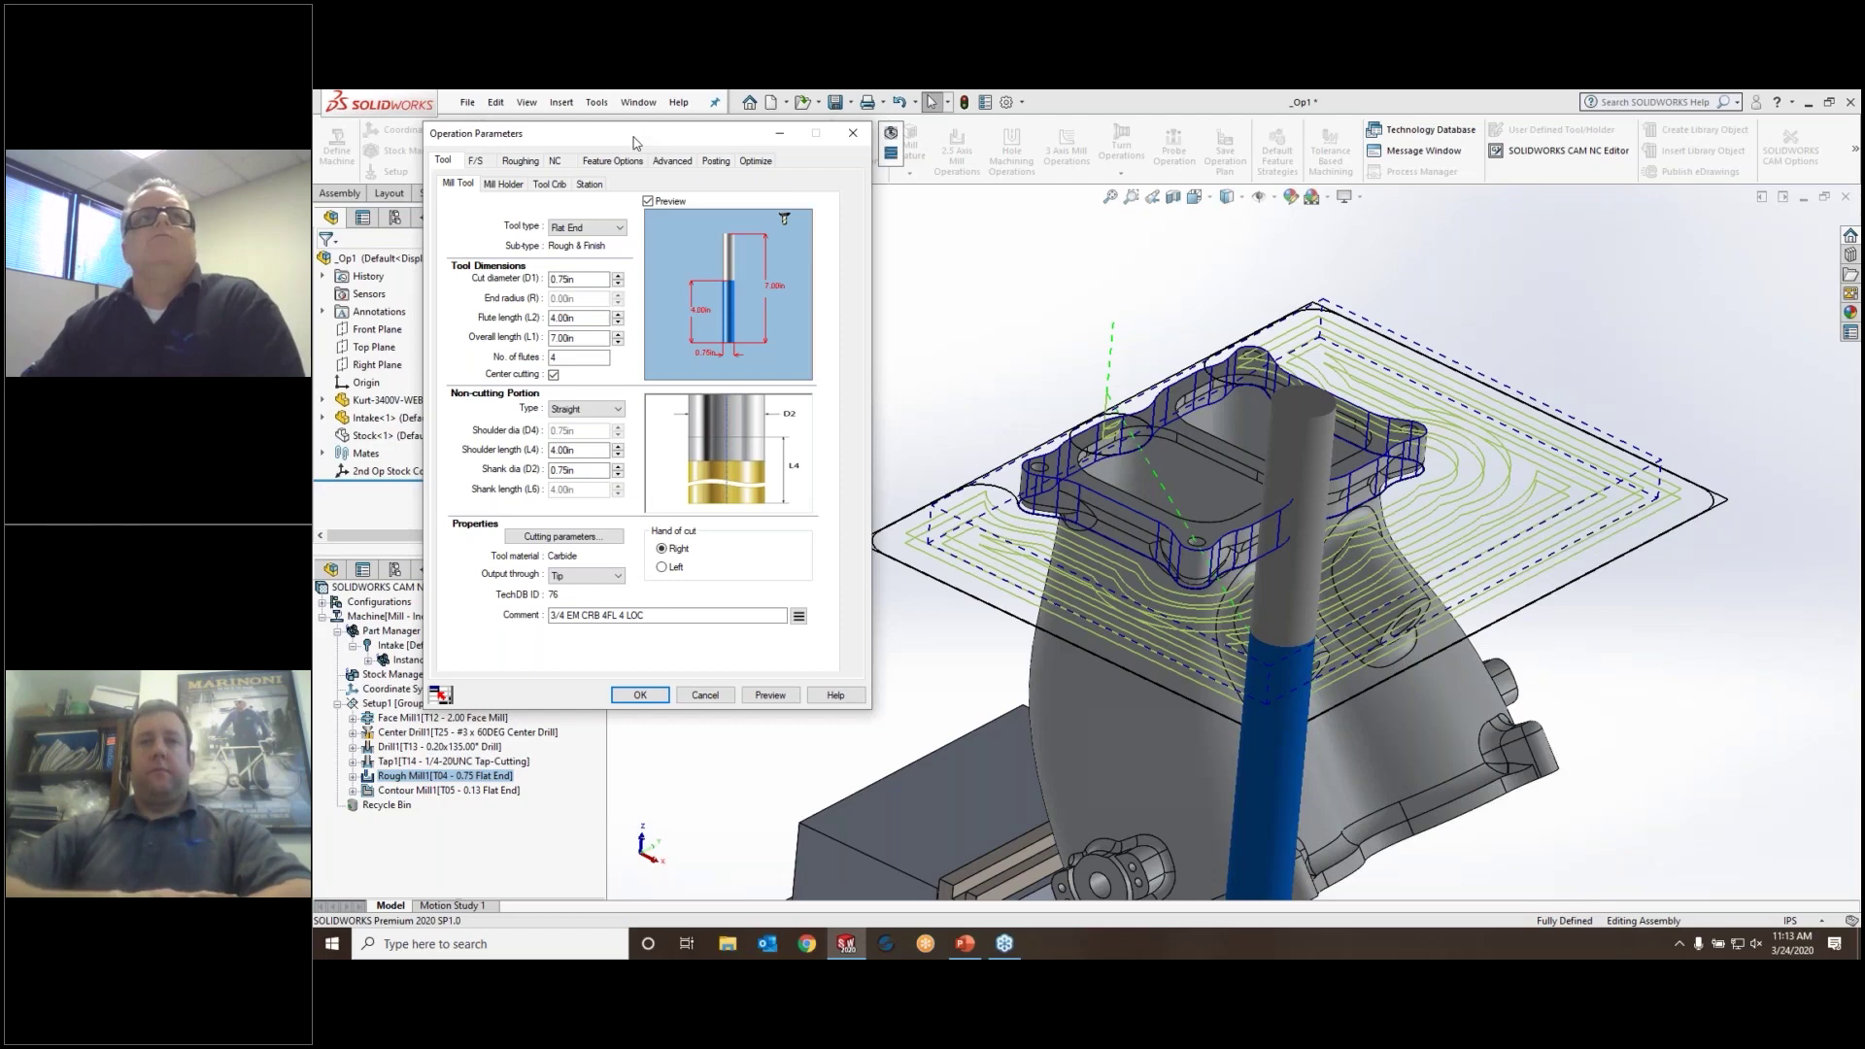
{"action": "left_click", "coordinate": [550, 185]}
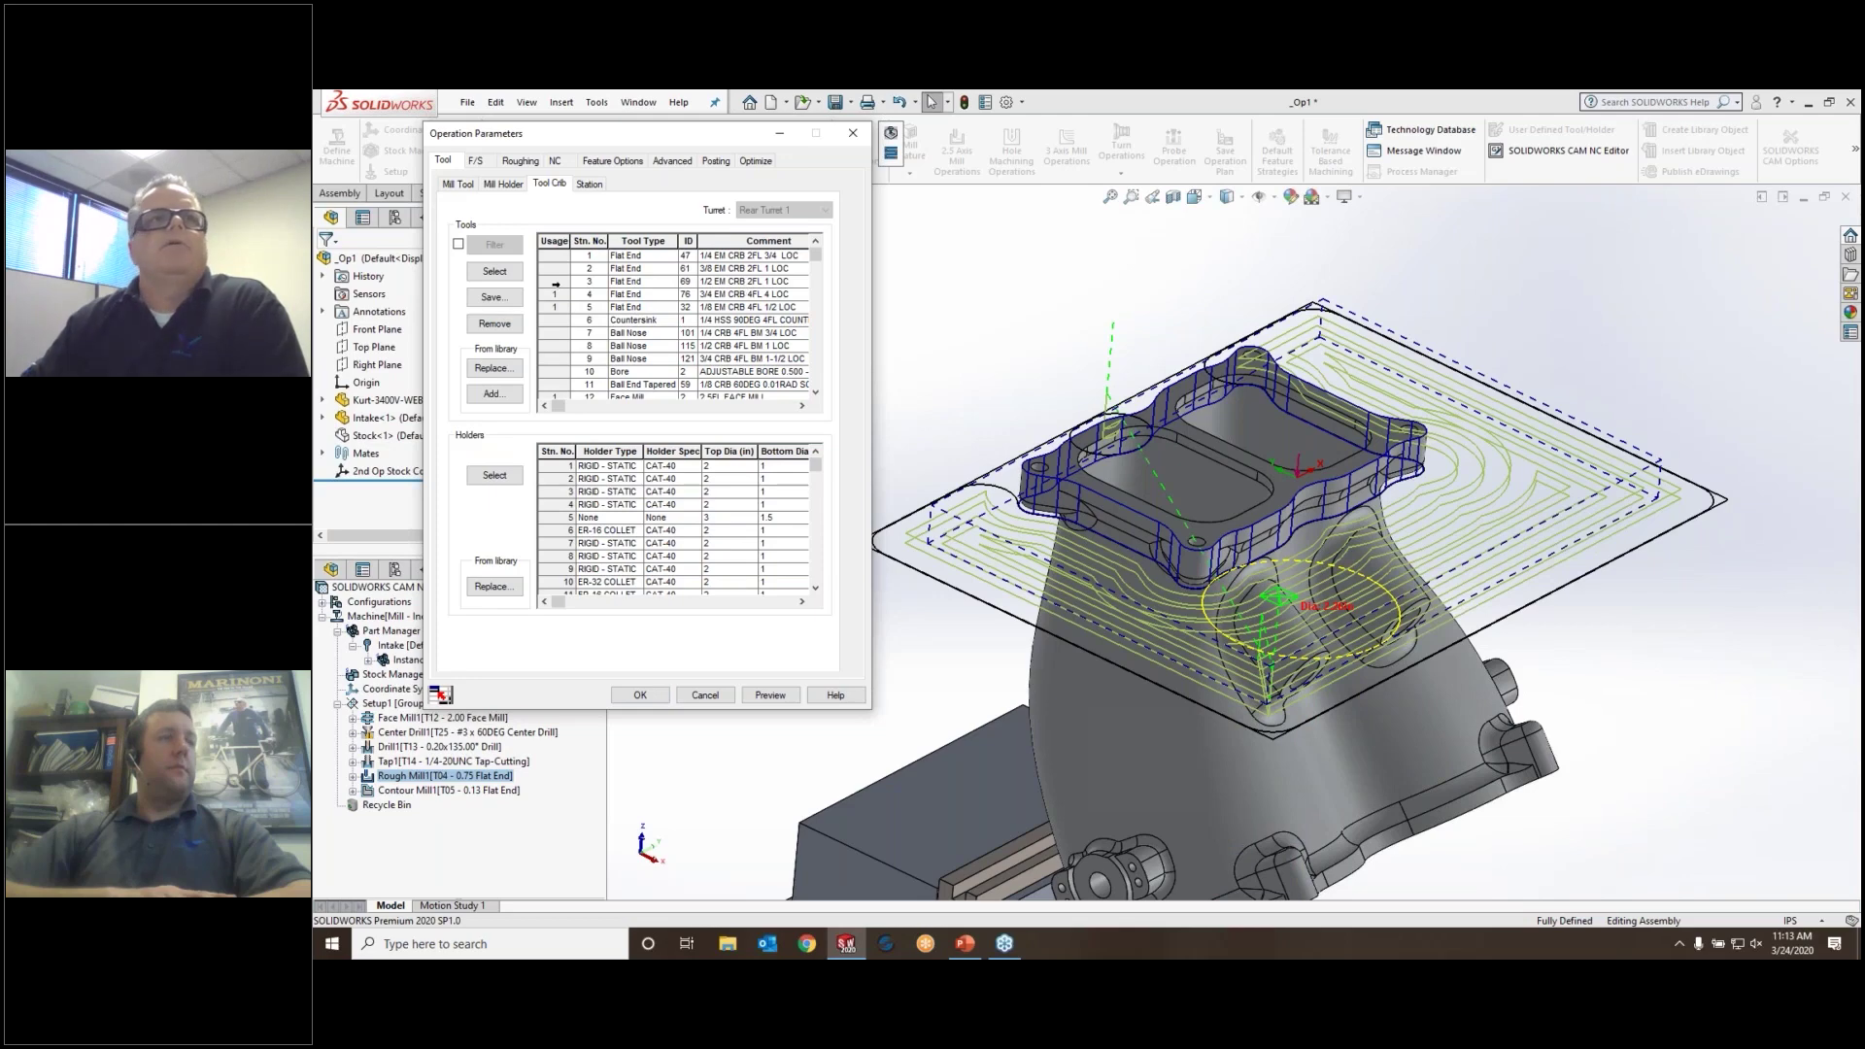
{"action": "left_click", "coordinate": [555, 282]}
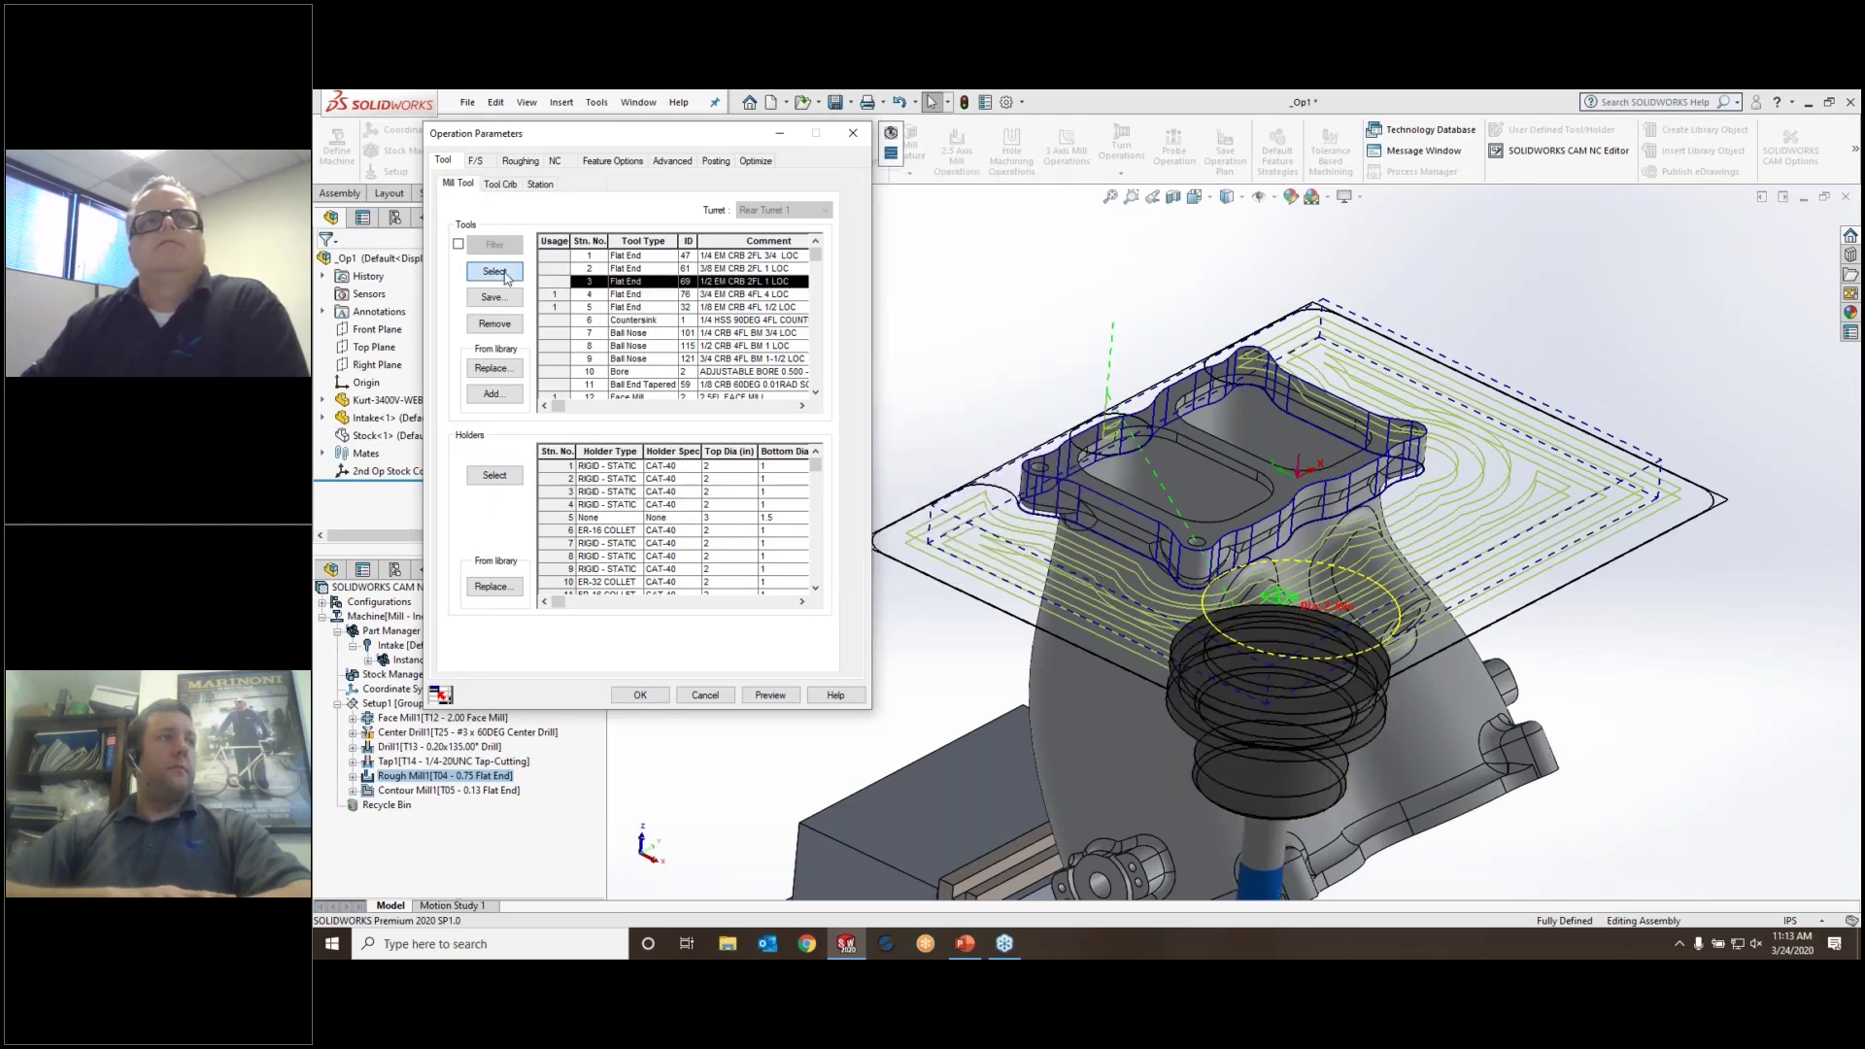
{"action": "left_click", "coordinate": [494, 272]}
{"action": "left_click", "coordinate": [526, 435]}
{"action": "left_click", "coordinate": [611, 454]}
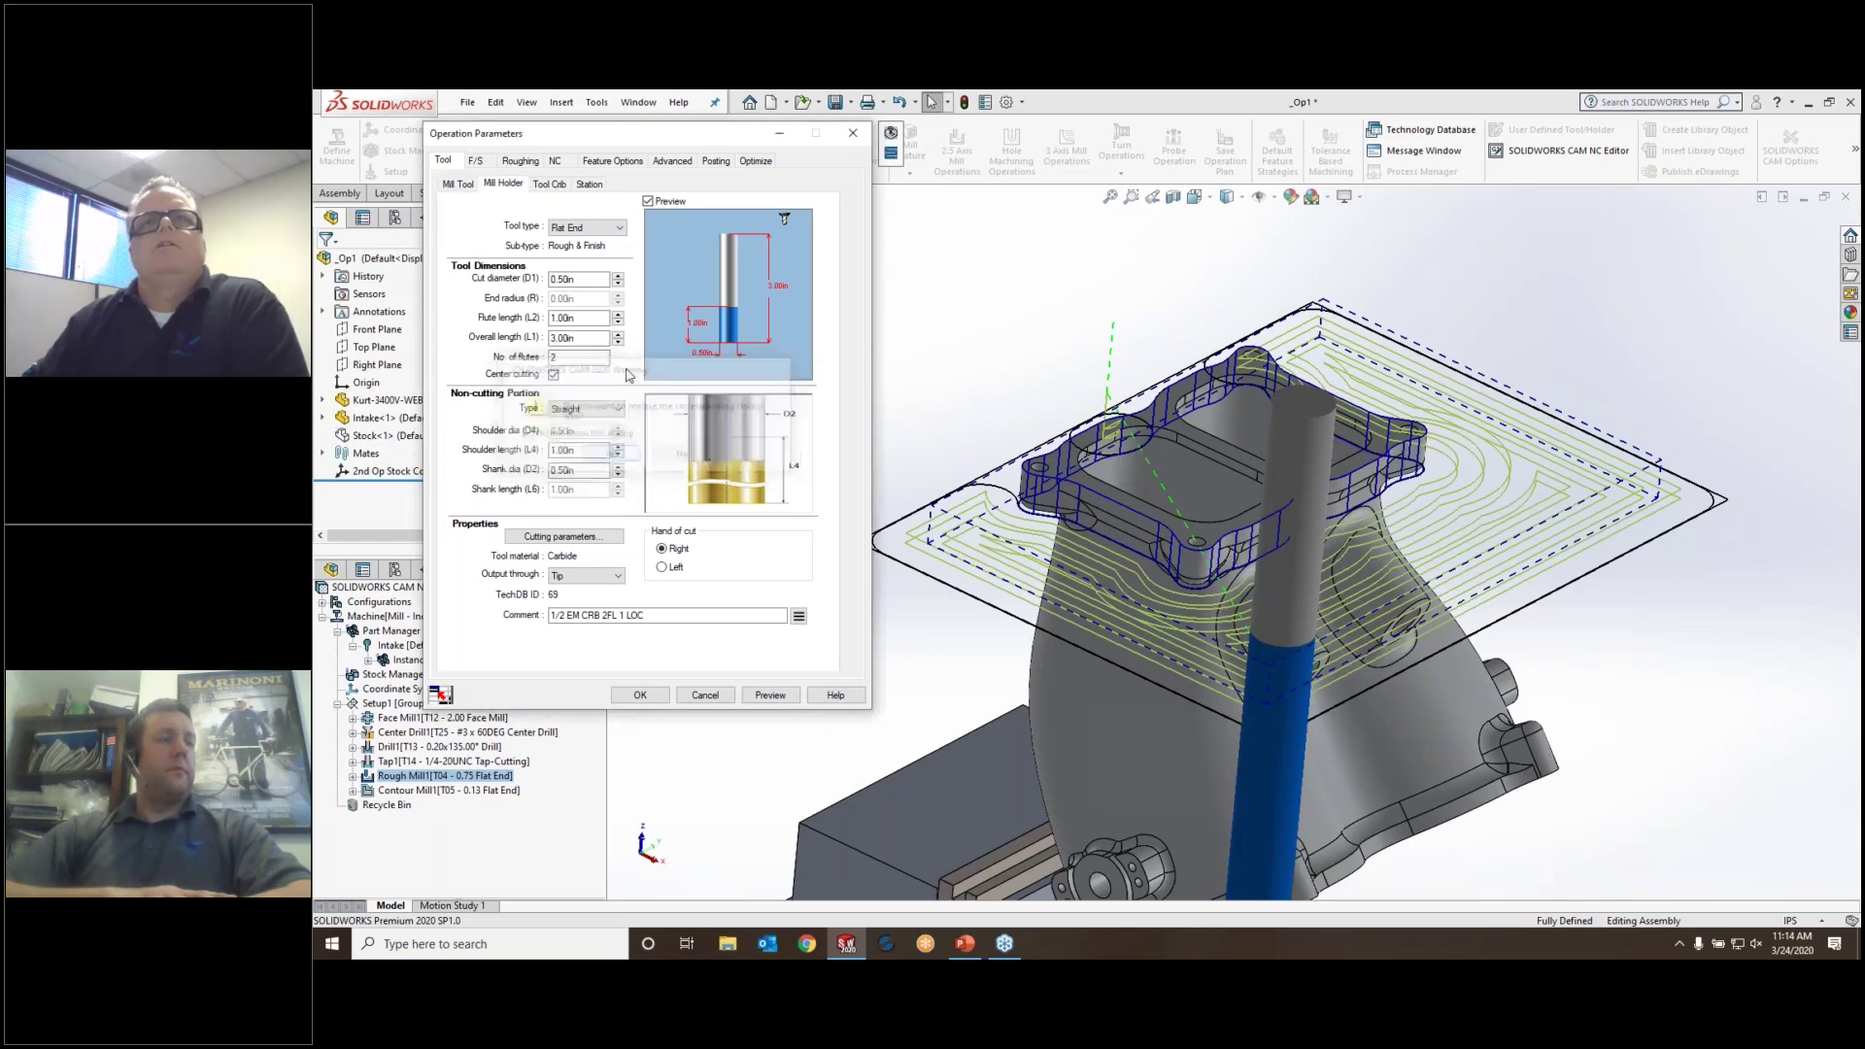
Load the tool-defined feeds and speeds for Rough Mill1, and switch their definition to Operation
{"action": "left_click", "coordinate": [475, 161]}
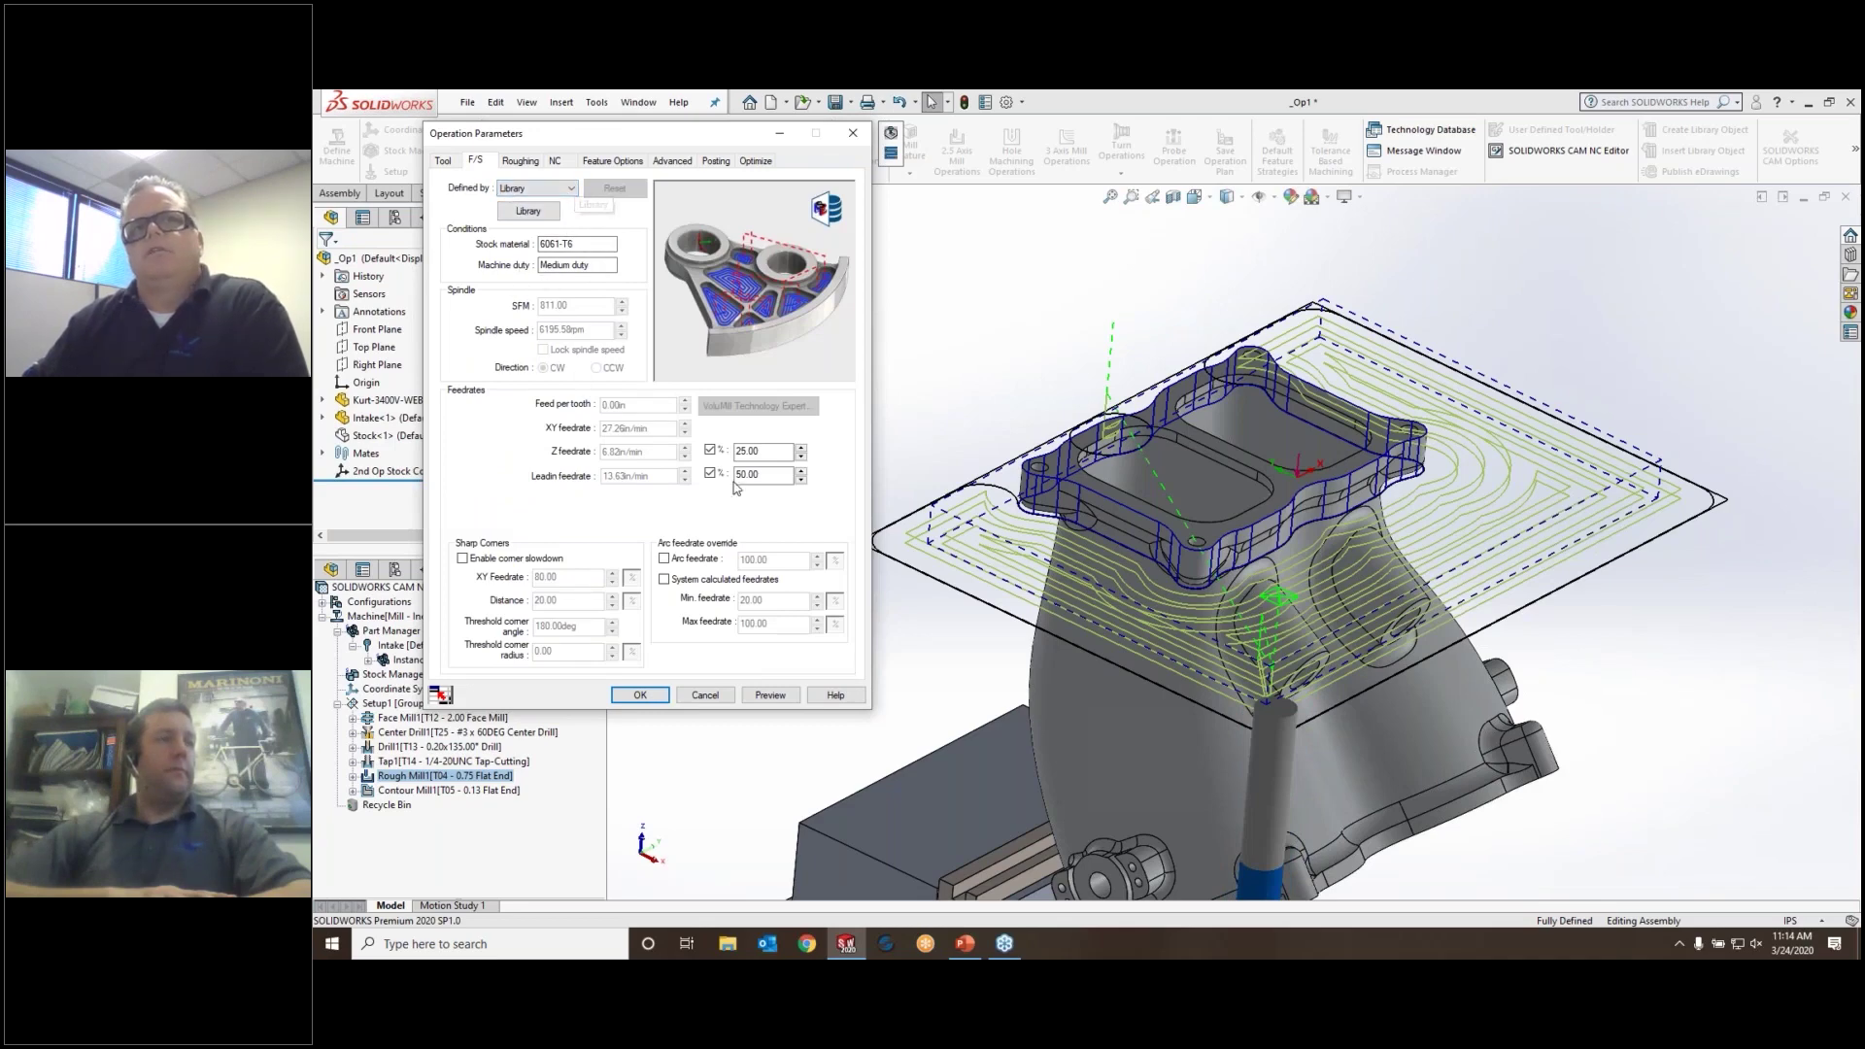
{"action": "left_click", "coordinate": [536, 188]}
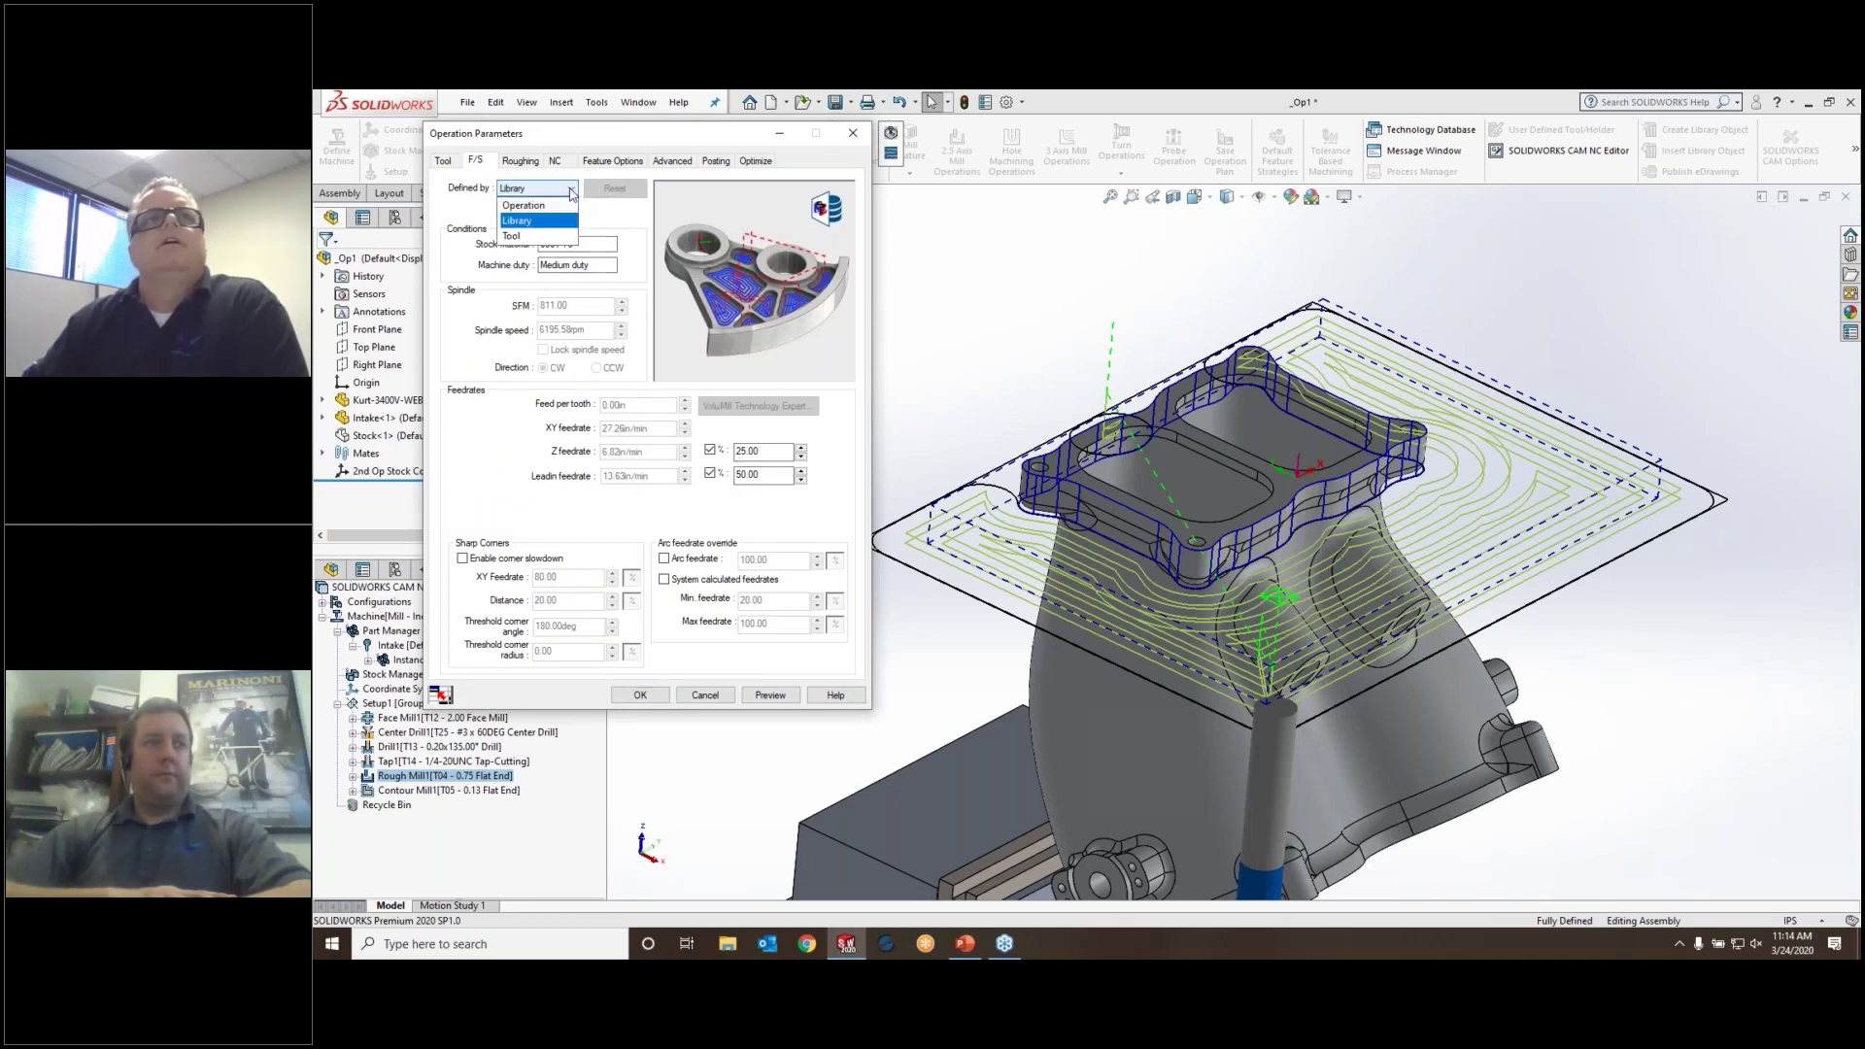
{"action": "left_click", "coordinate": [536, 236]}
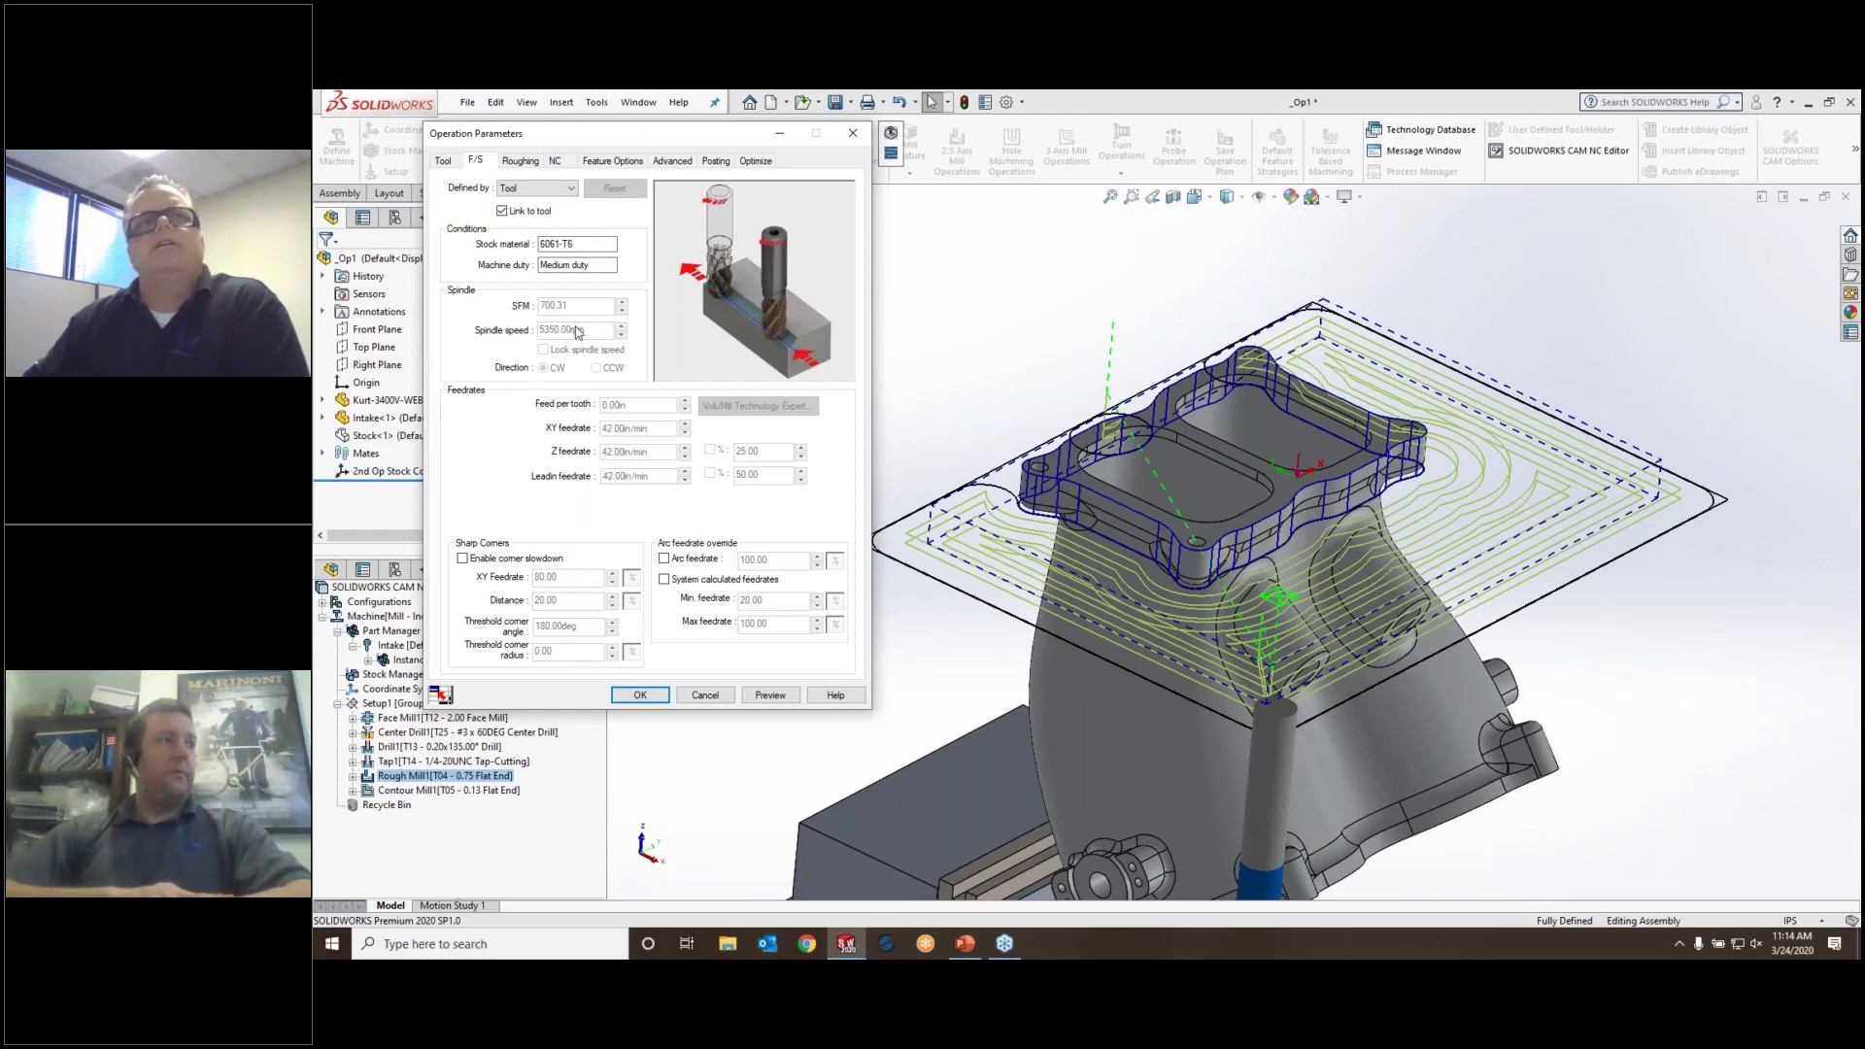
{"action": "left_click", "coordinate": [571, 189]}
{"action": "left_click", "coordinate": [552, 205]}
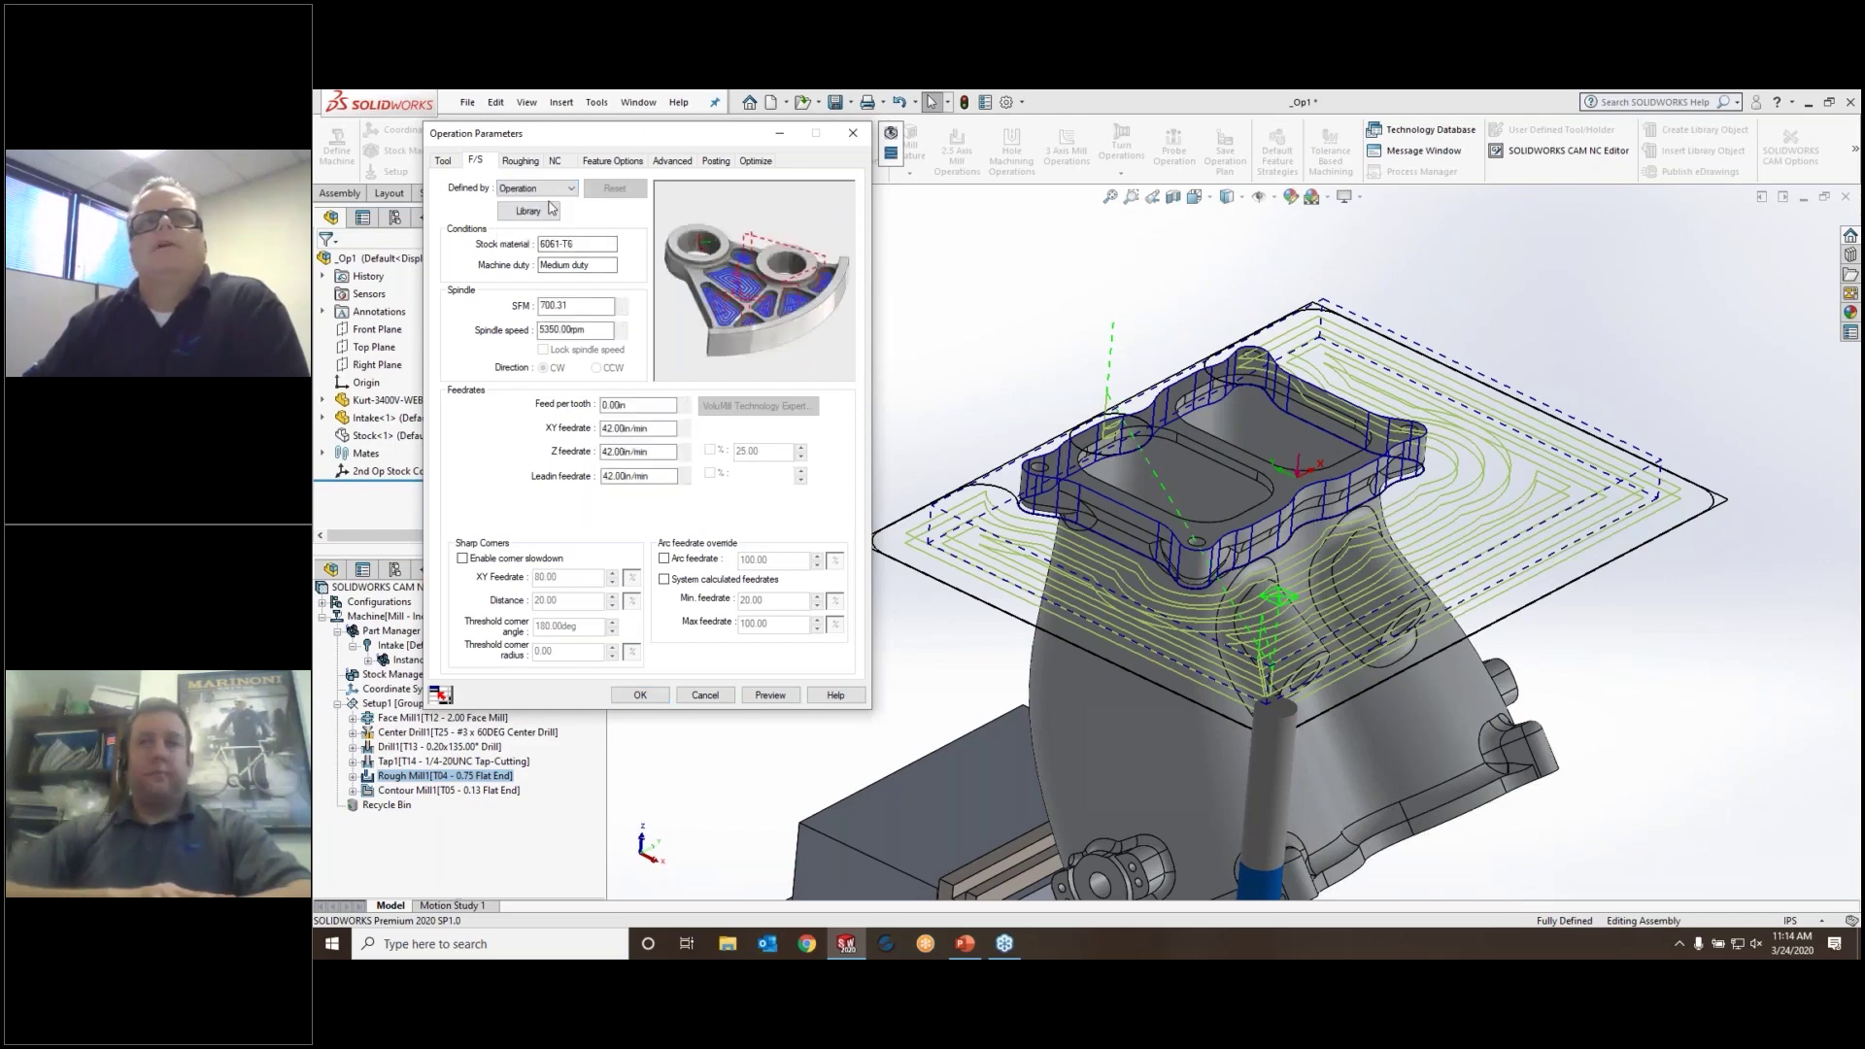
Set Rough Mill1's spindle speed to 2500 rpm and its XY feedrate to 15 in/min
{"action": "left_click_drag", "start_coordinate": [600, 330], "coordinate": [430, 352]}
{"action": "type", "text": "250"}
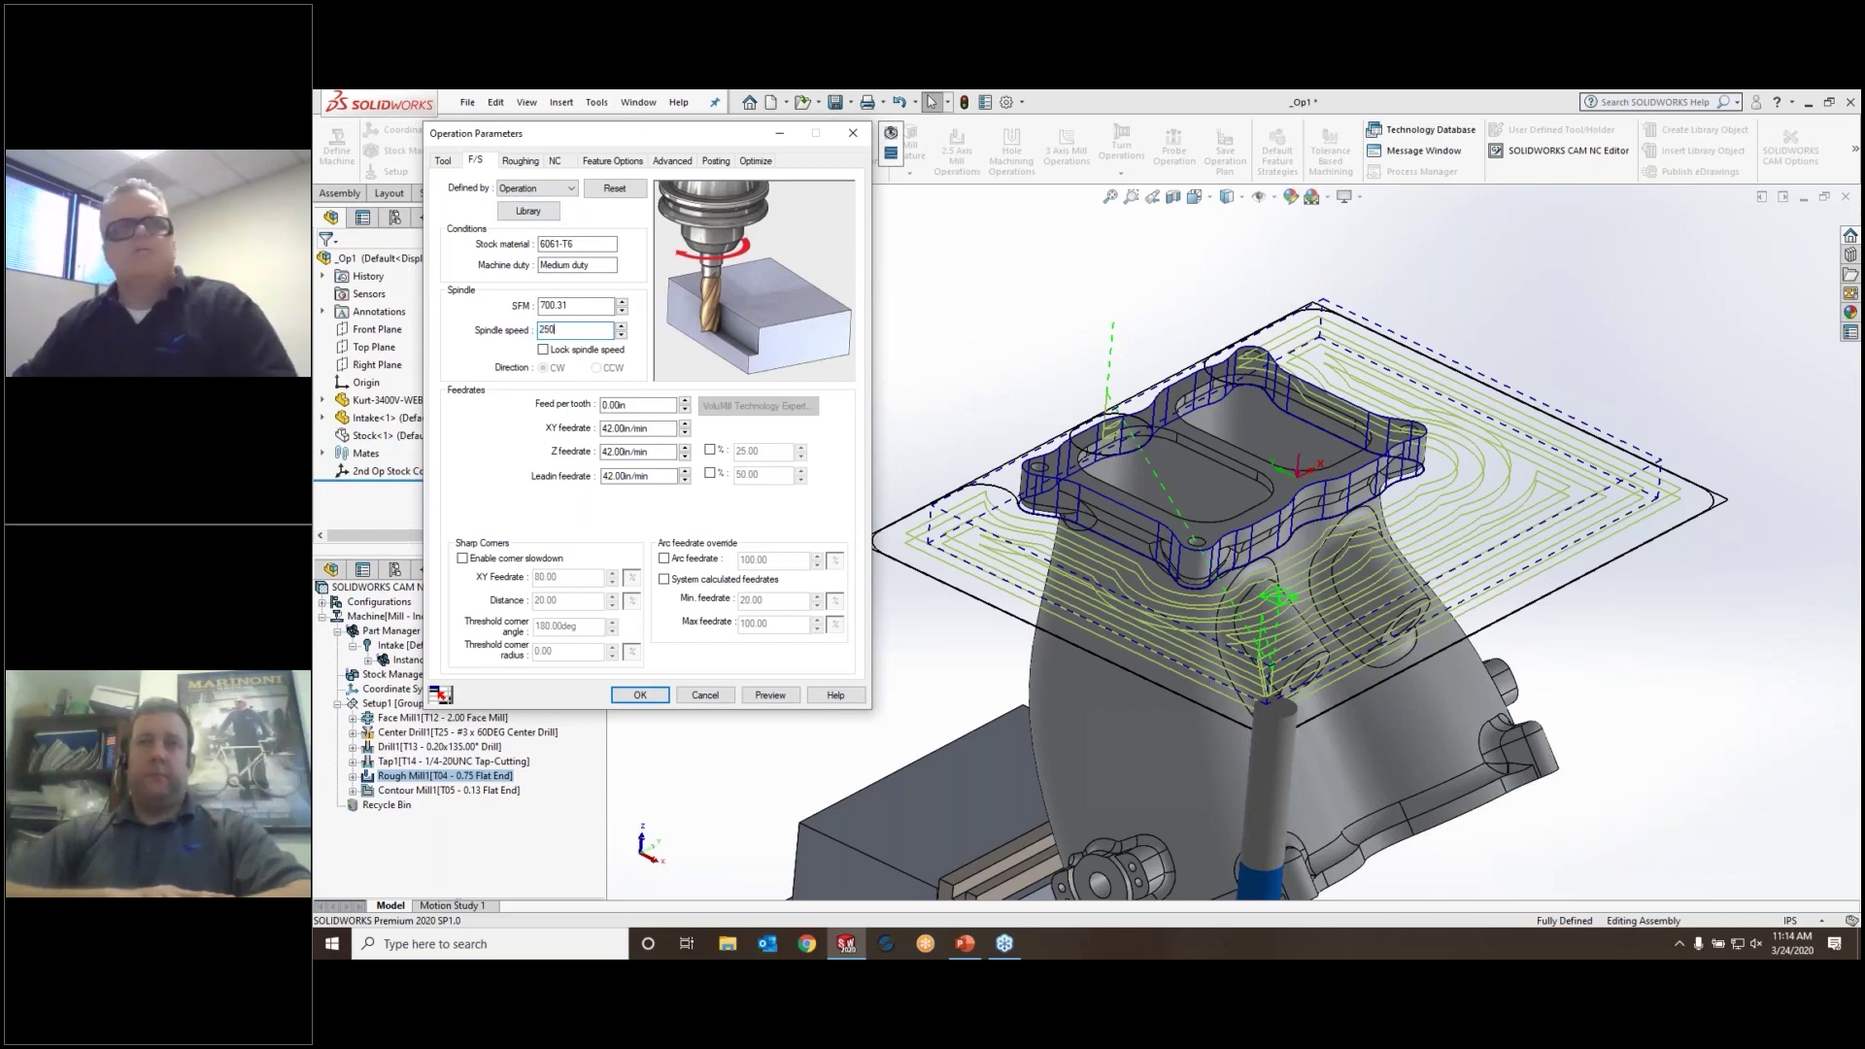
{"action": "left_click", "coordinate": [653, 405]}
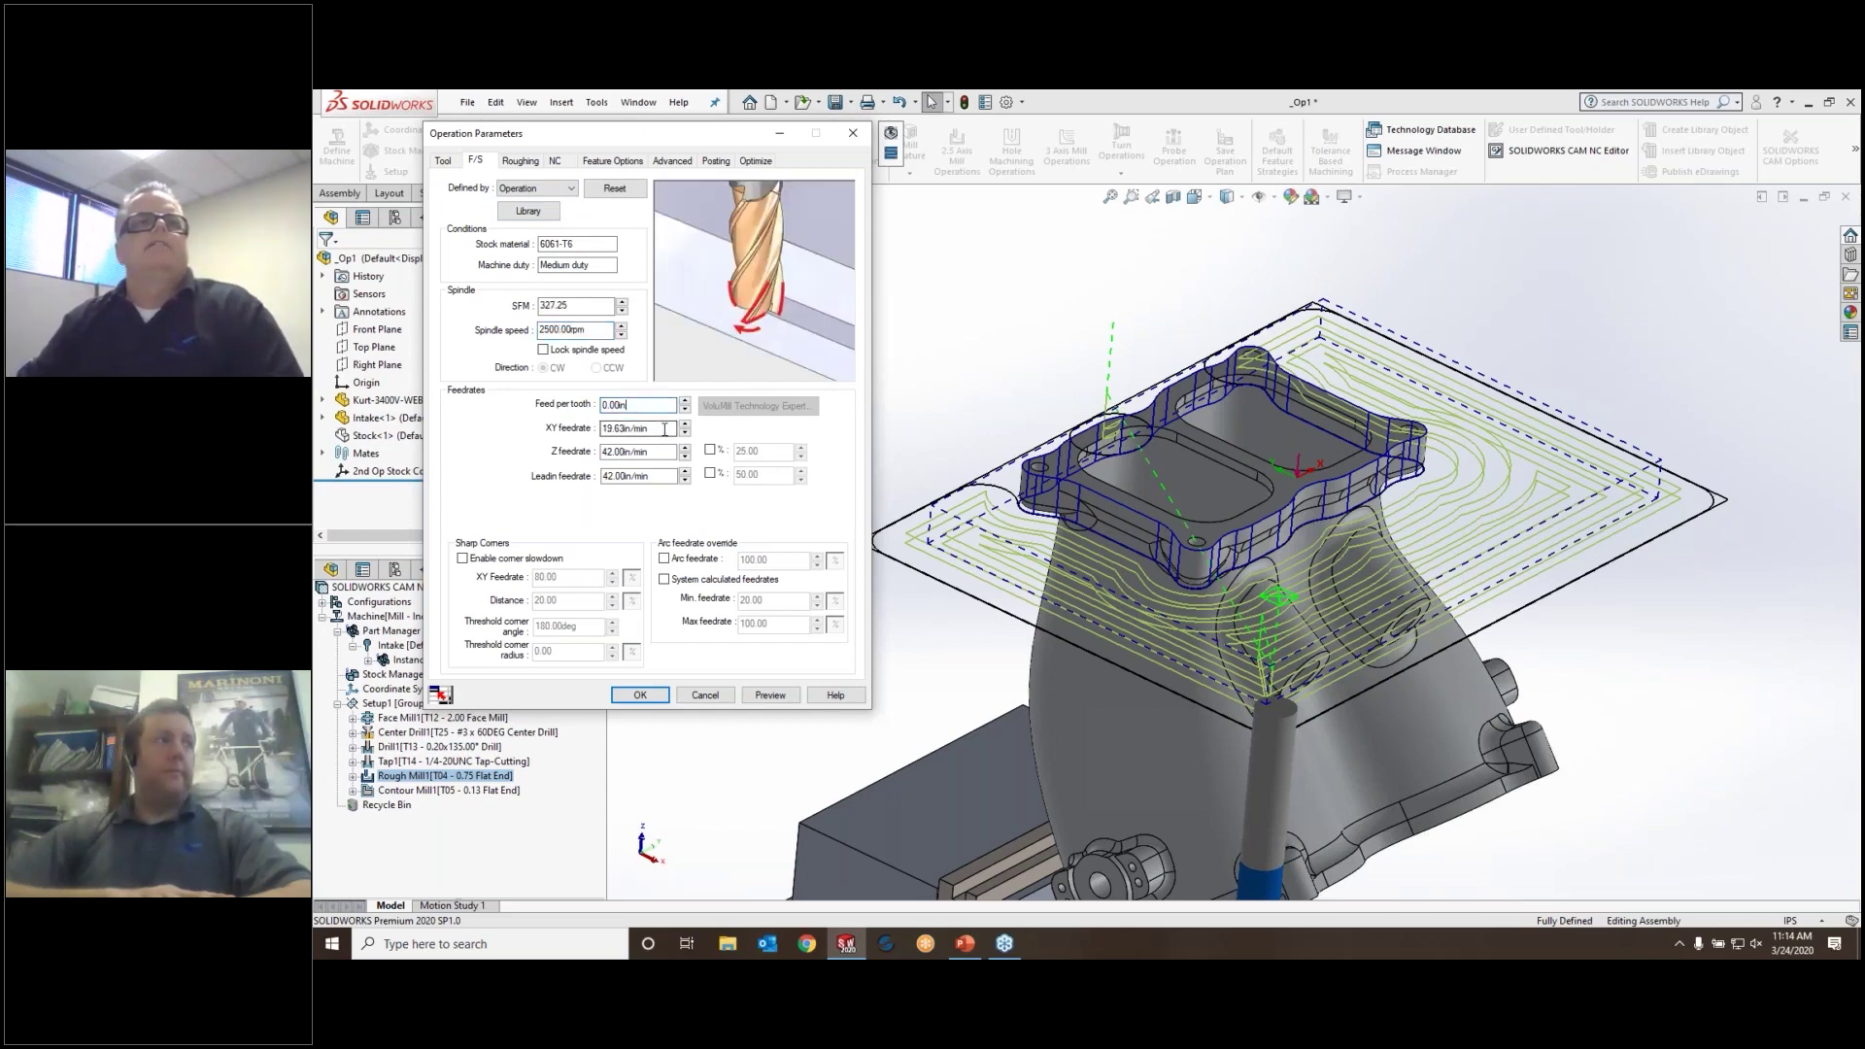
{"action": "left_click_drag", "start_coordinate": [665, 429], "coordinate": [603, 429]}
{"action": "type", "text": "15"}
{"action": "left_click", "coordinate": [664, 453]}
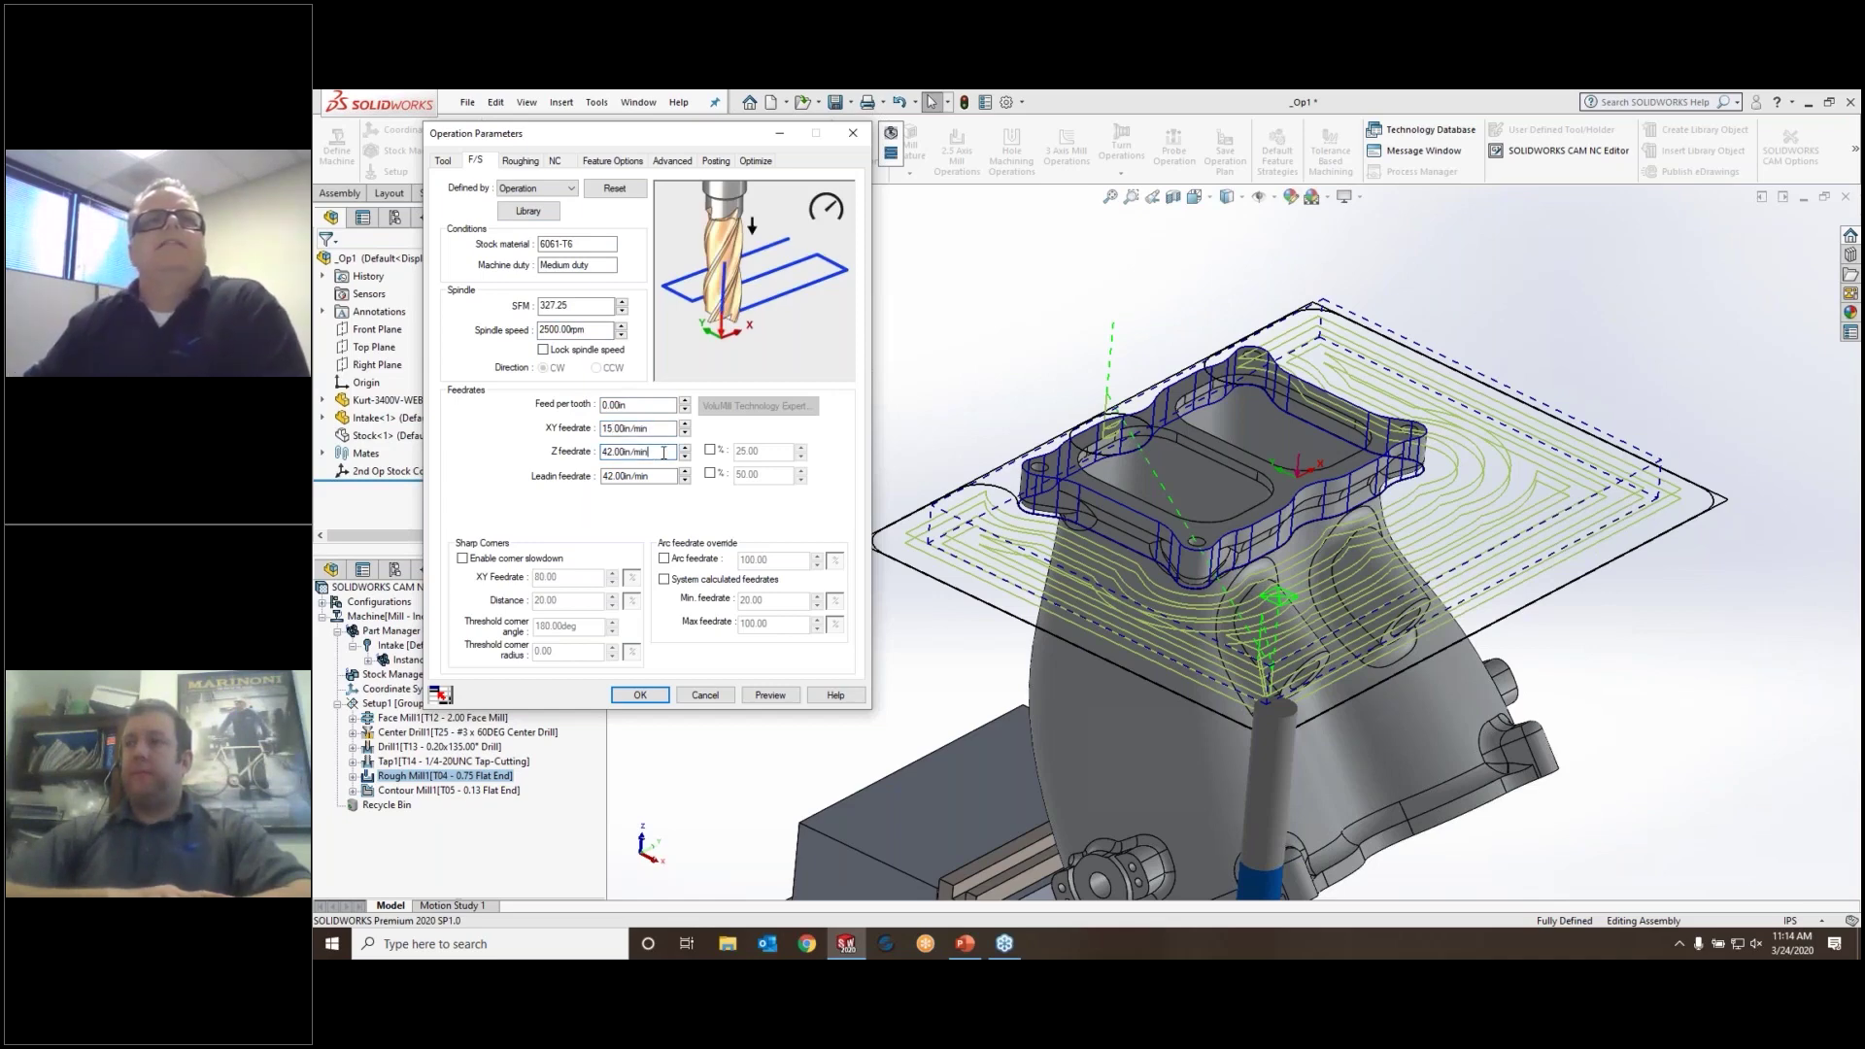
Try the Pocket Out and Zigzag roughing patterns for Rough Mill1
{"action": "left_click", "coordinate": [517, 162]}
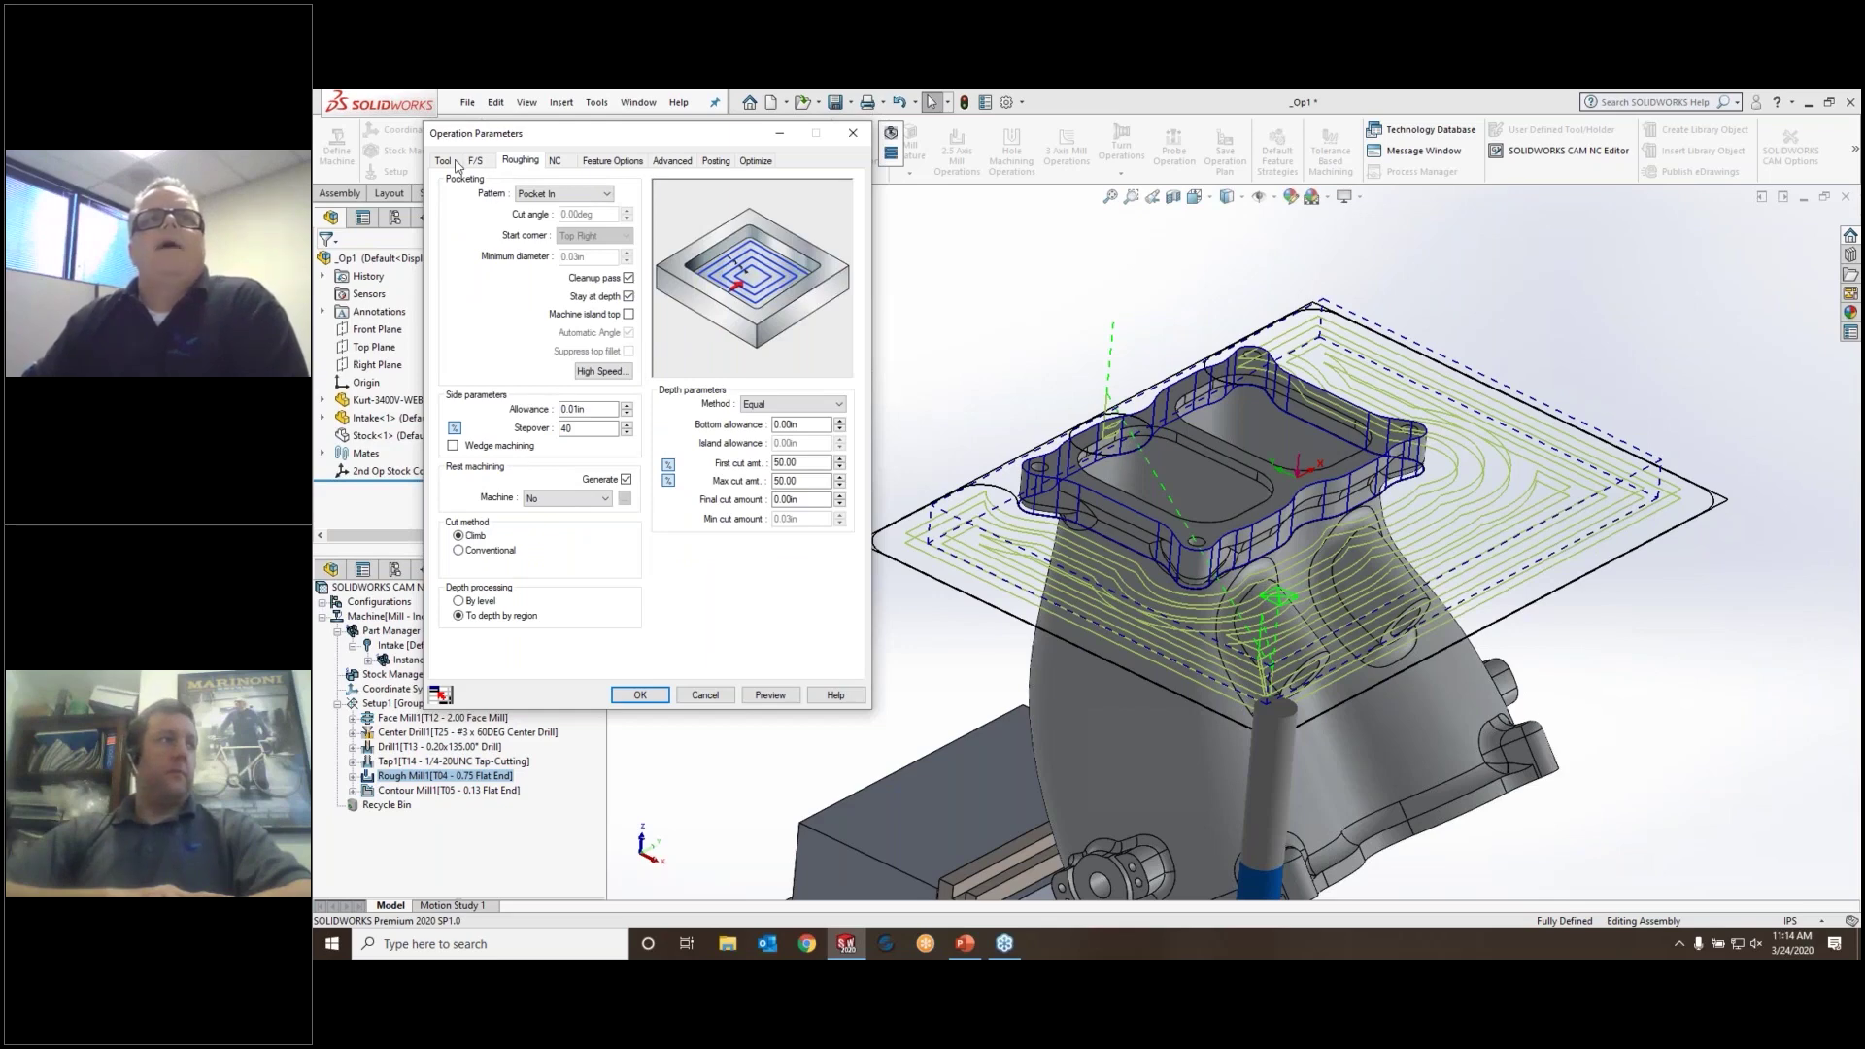
{"action": "left_click", "coordinate": [600, 197]}
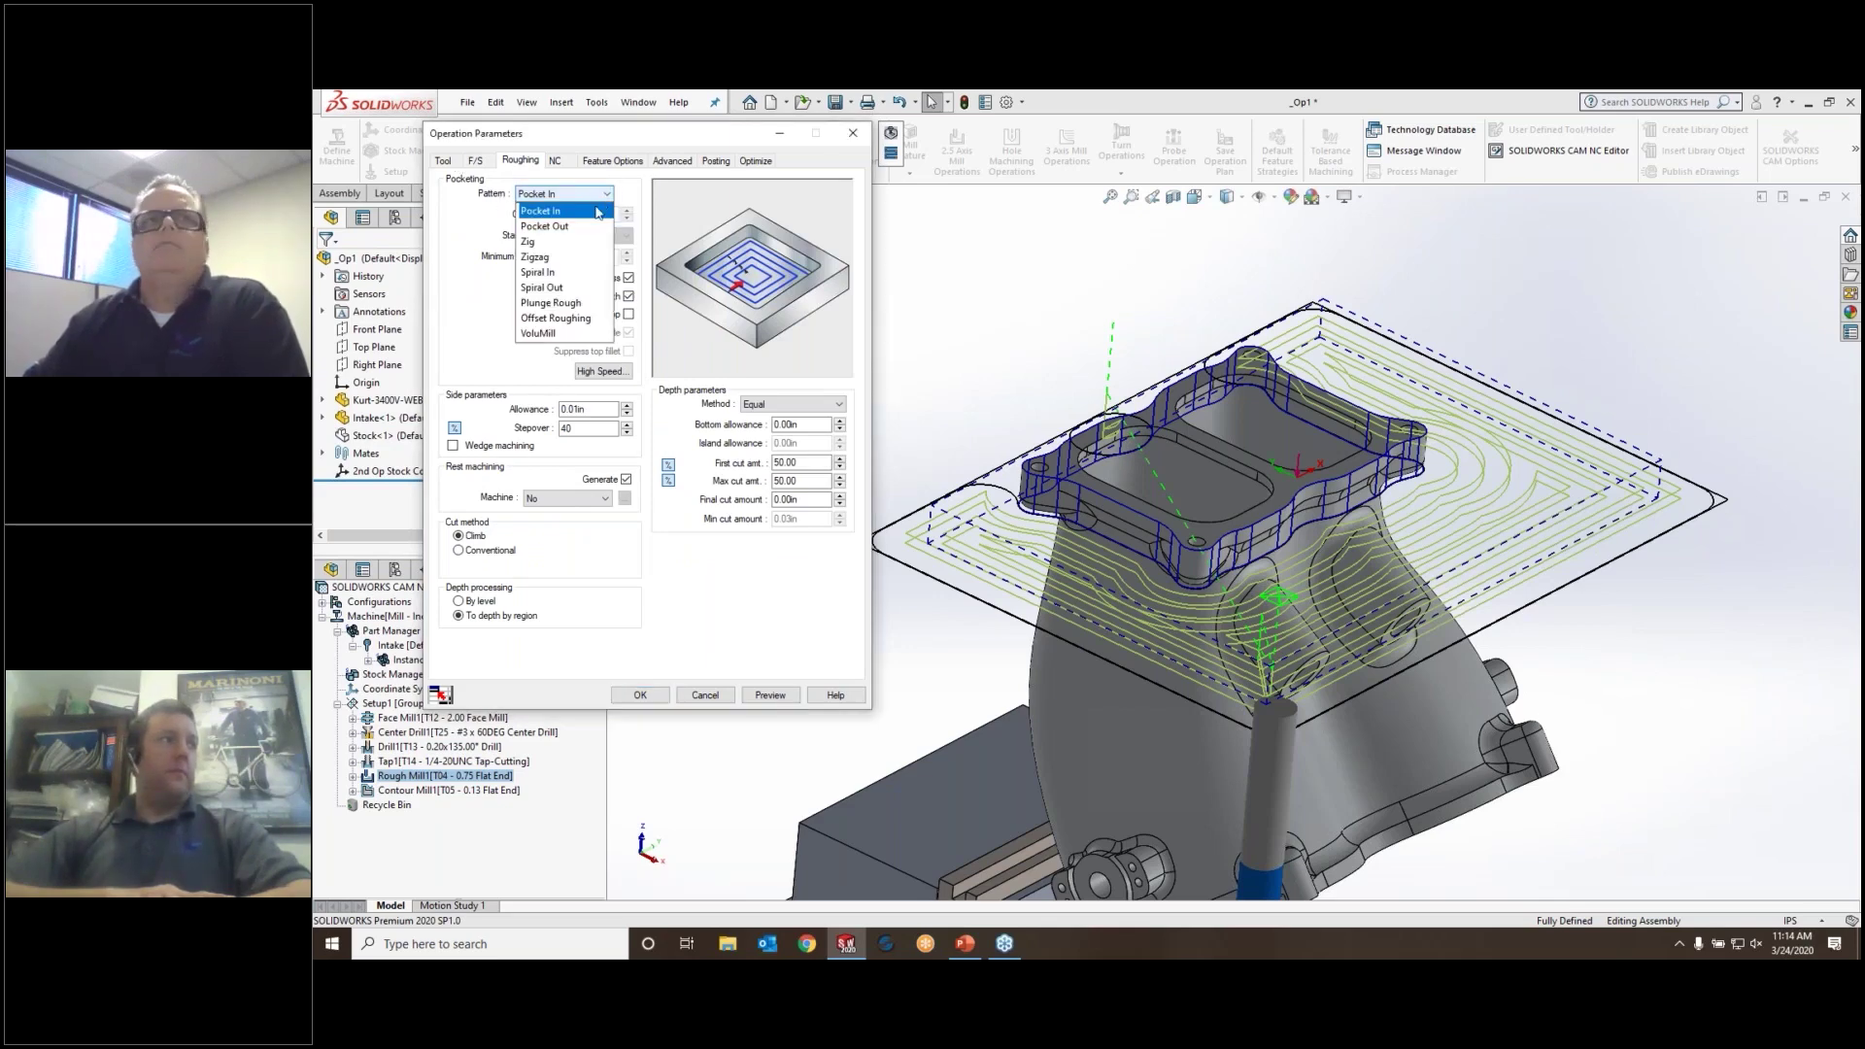
{"action": "left_click", "coordinate": [561, 226]}
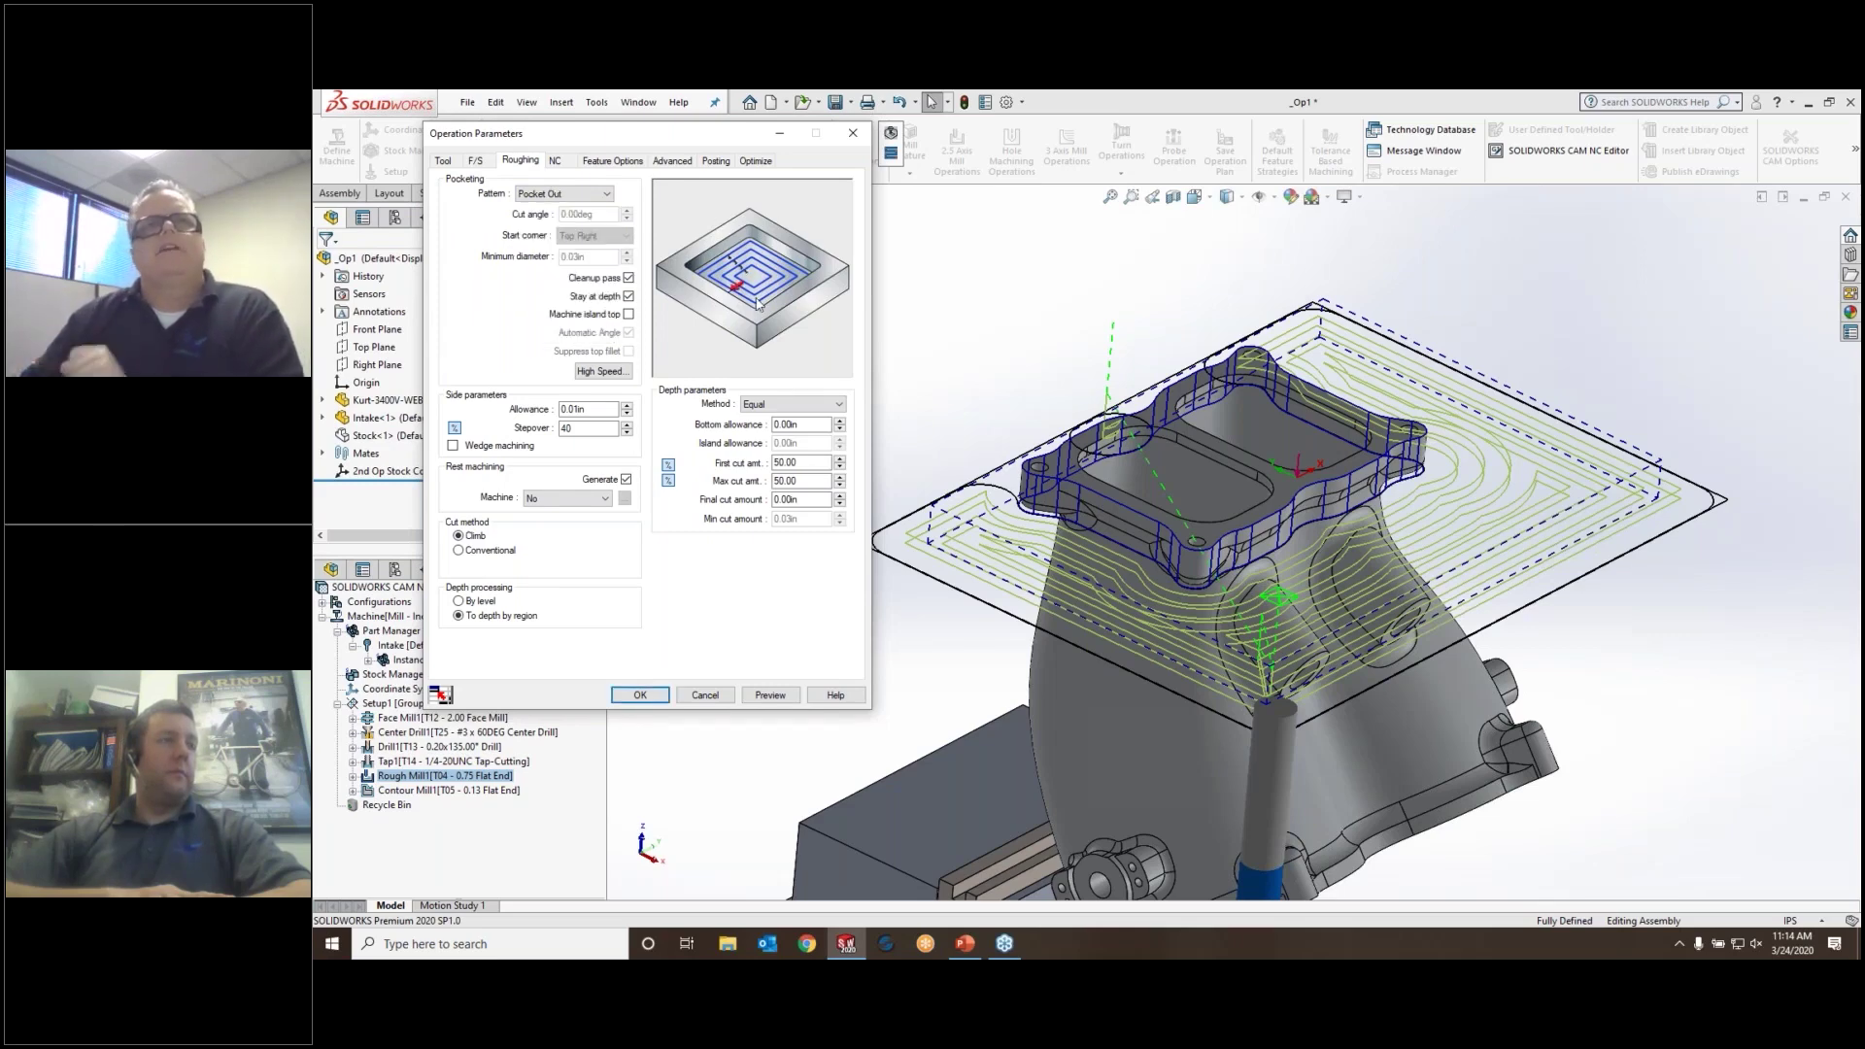
{"action": "left_click", "coordinate": [608, 194]}
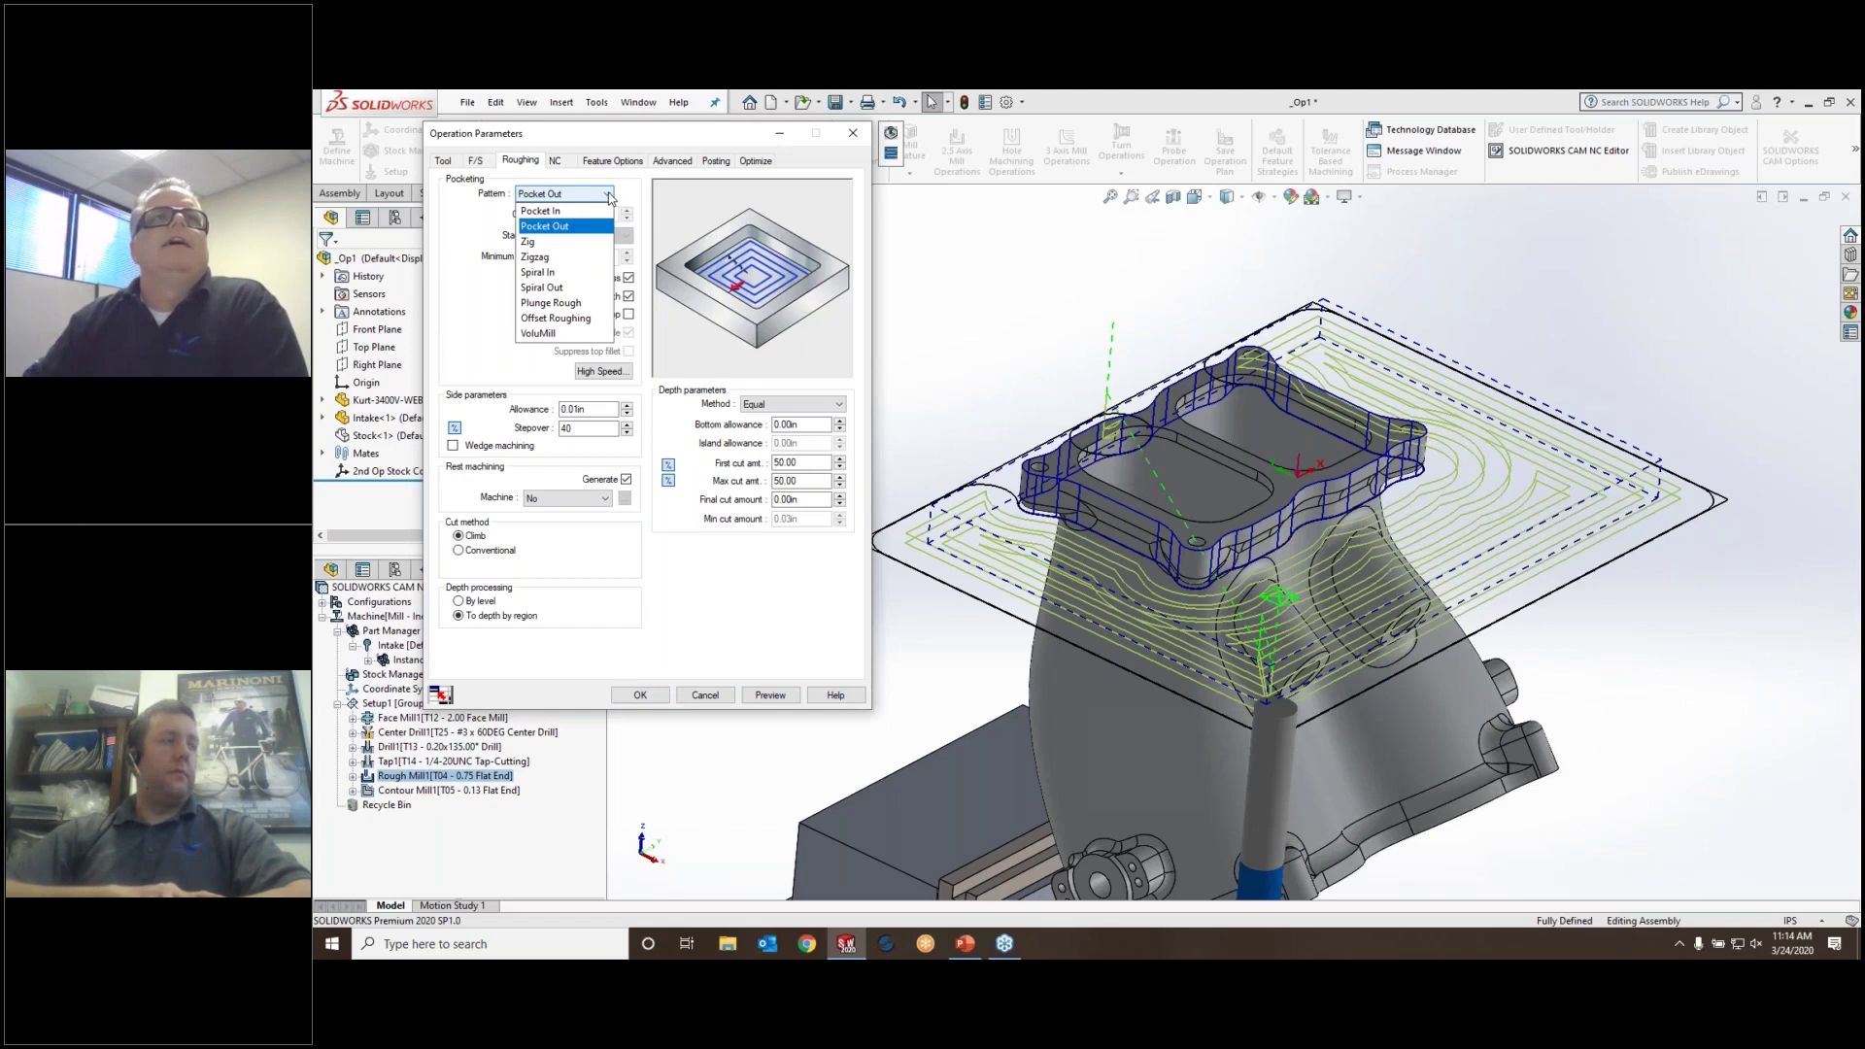
{"action": "left_click", "coordinate": [563, 256]}
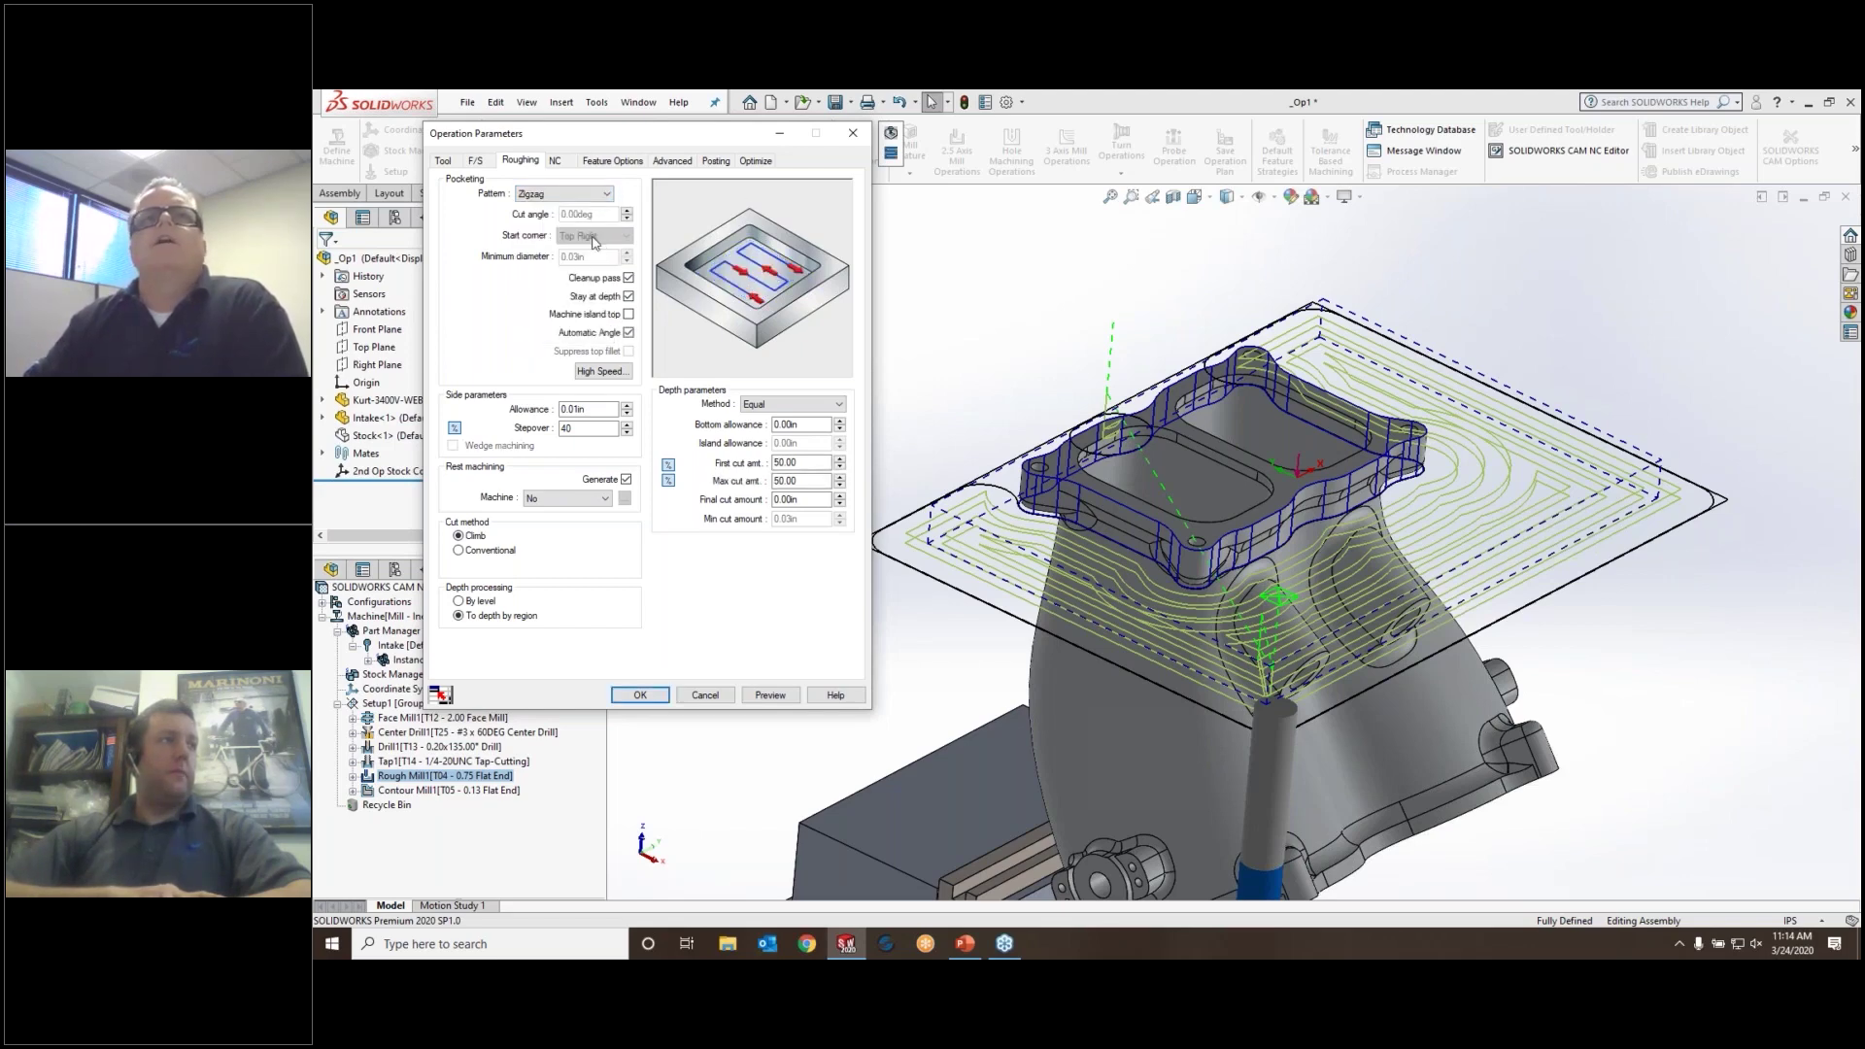
Change Rough Mill1's roughing pattern to VoluMill and bring up the VoluMill Technology Expert to review its cutting values
{"action": "left_click", "coordinate": [608, 194]}
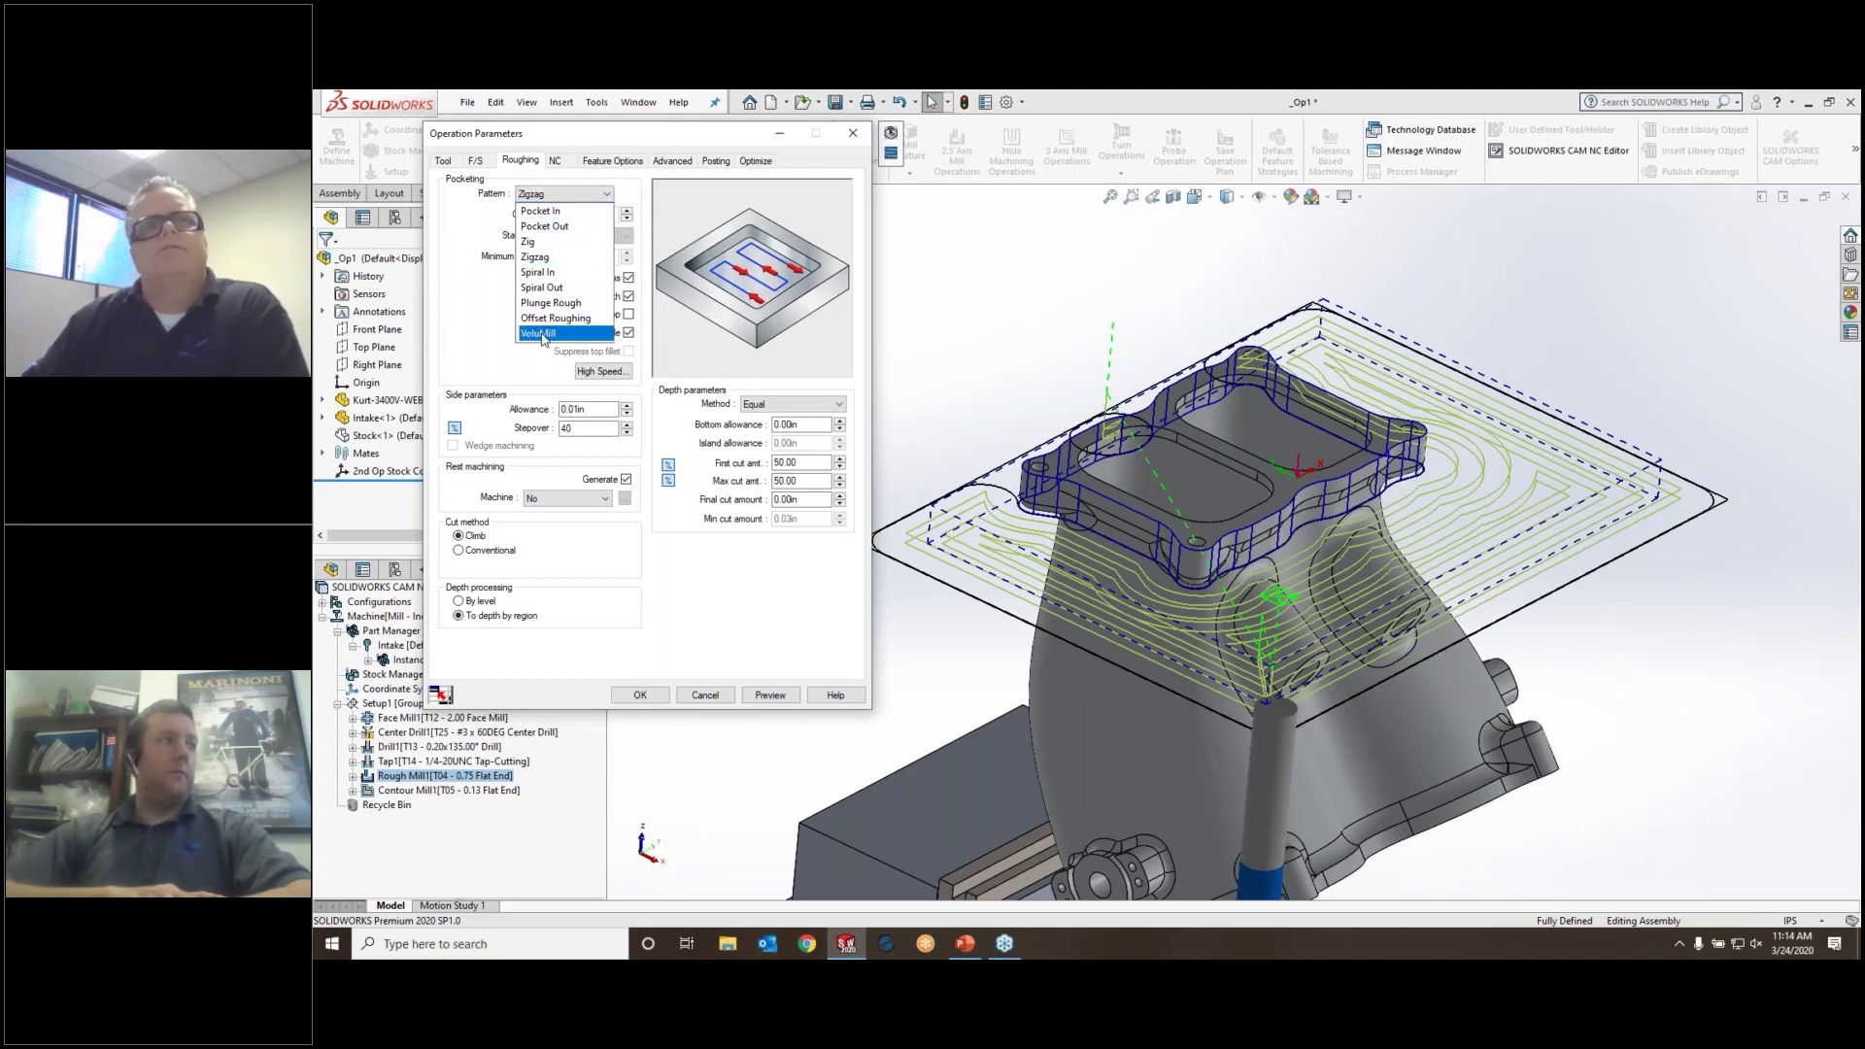
{"action": "left_click", "coordinate": [540, 334]}
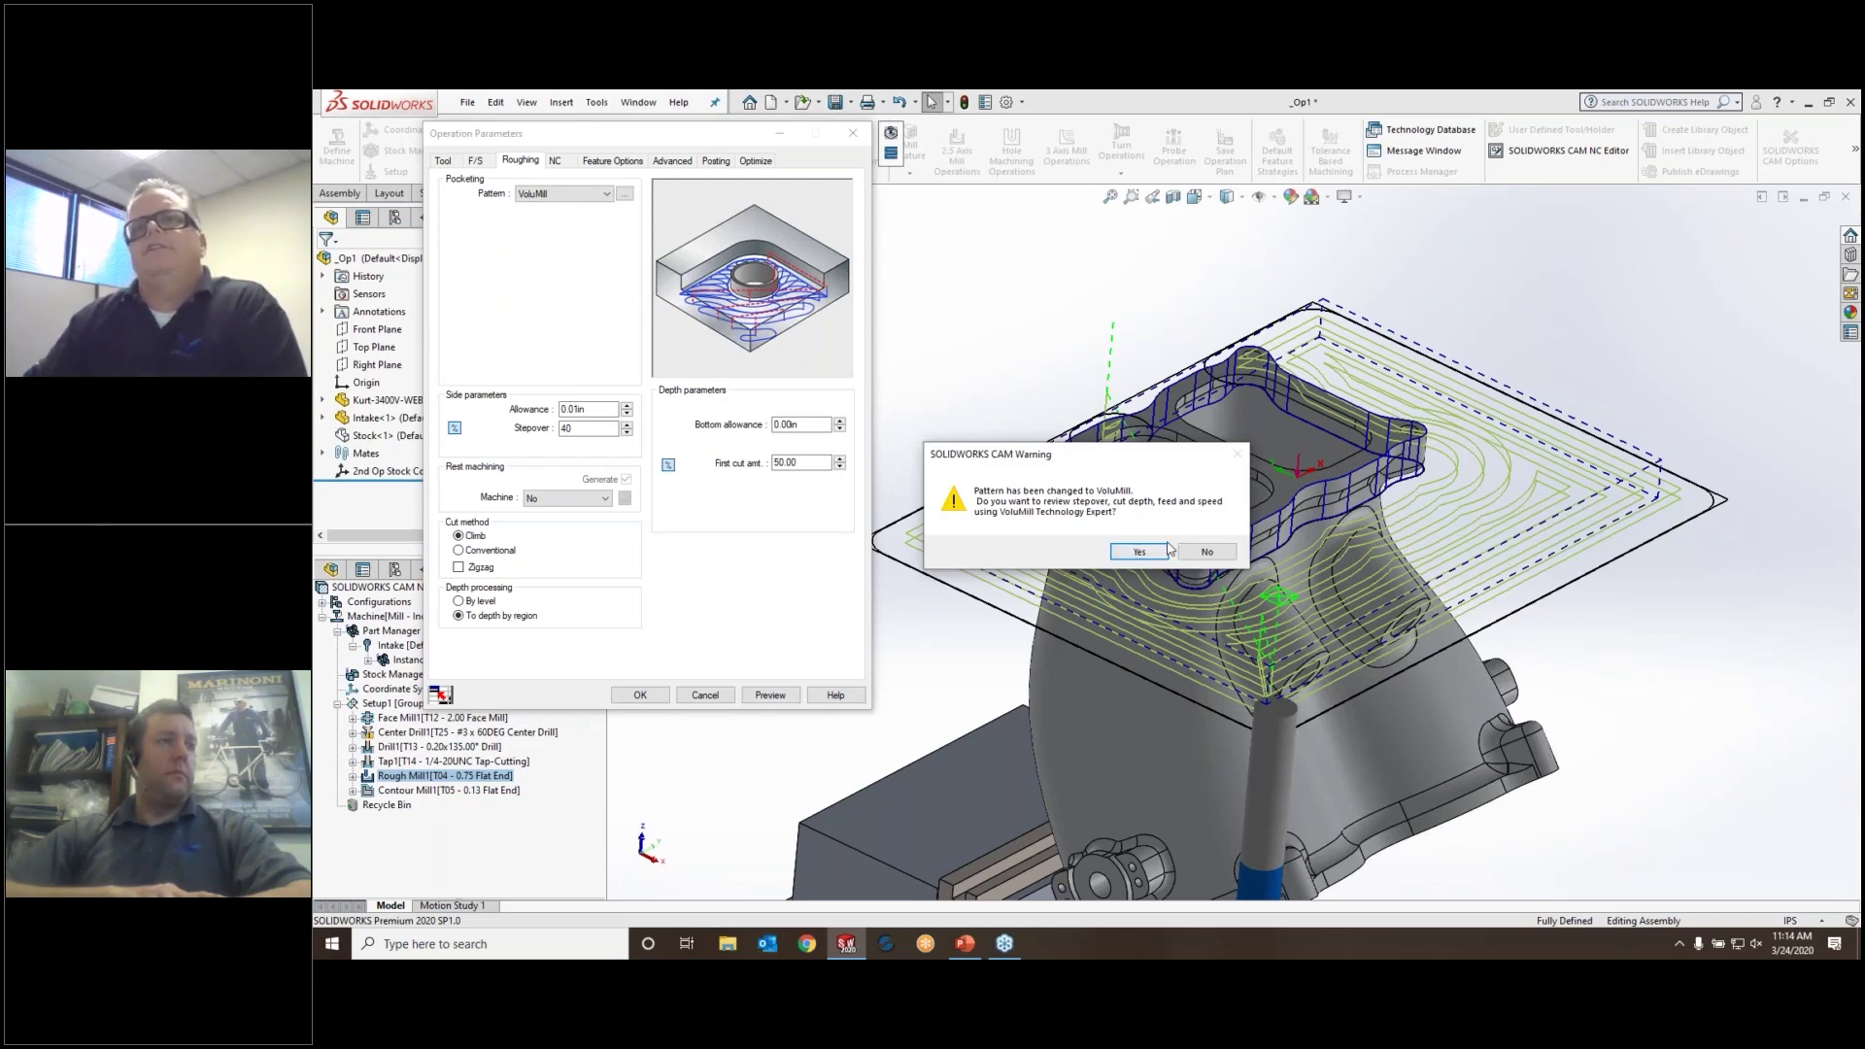
{"action": "left_click", "coordinate": [1135, 553]}
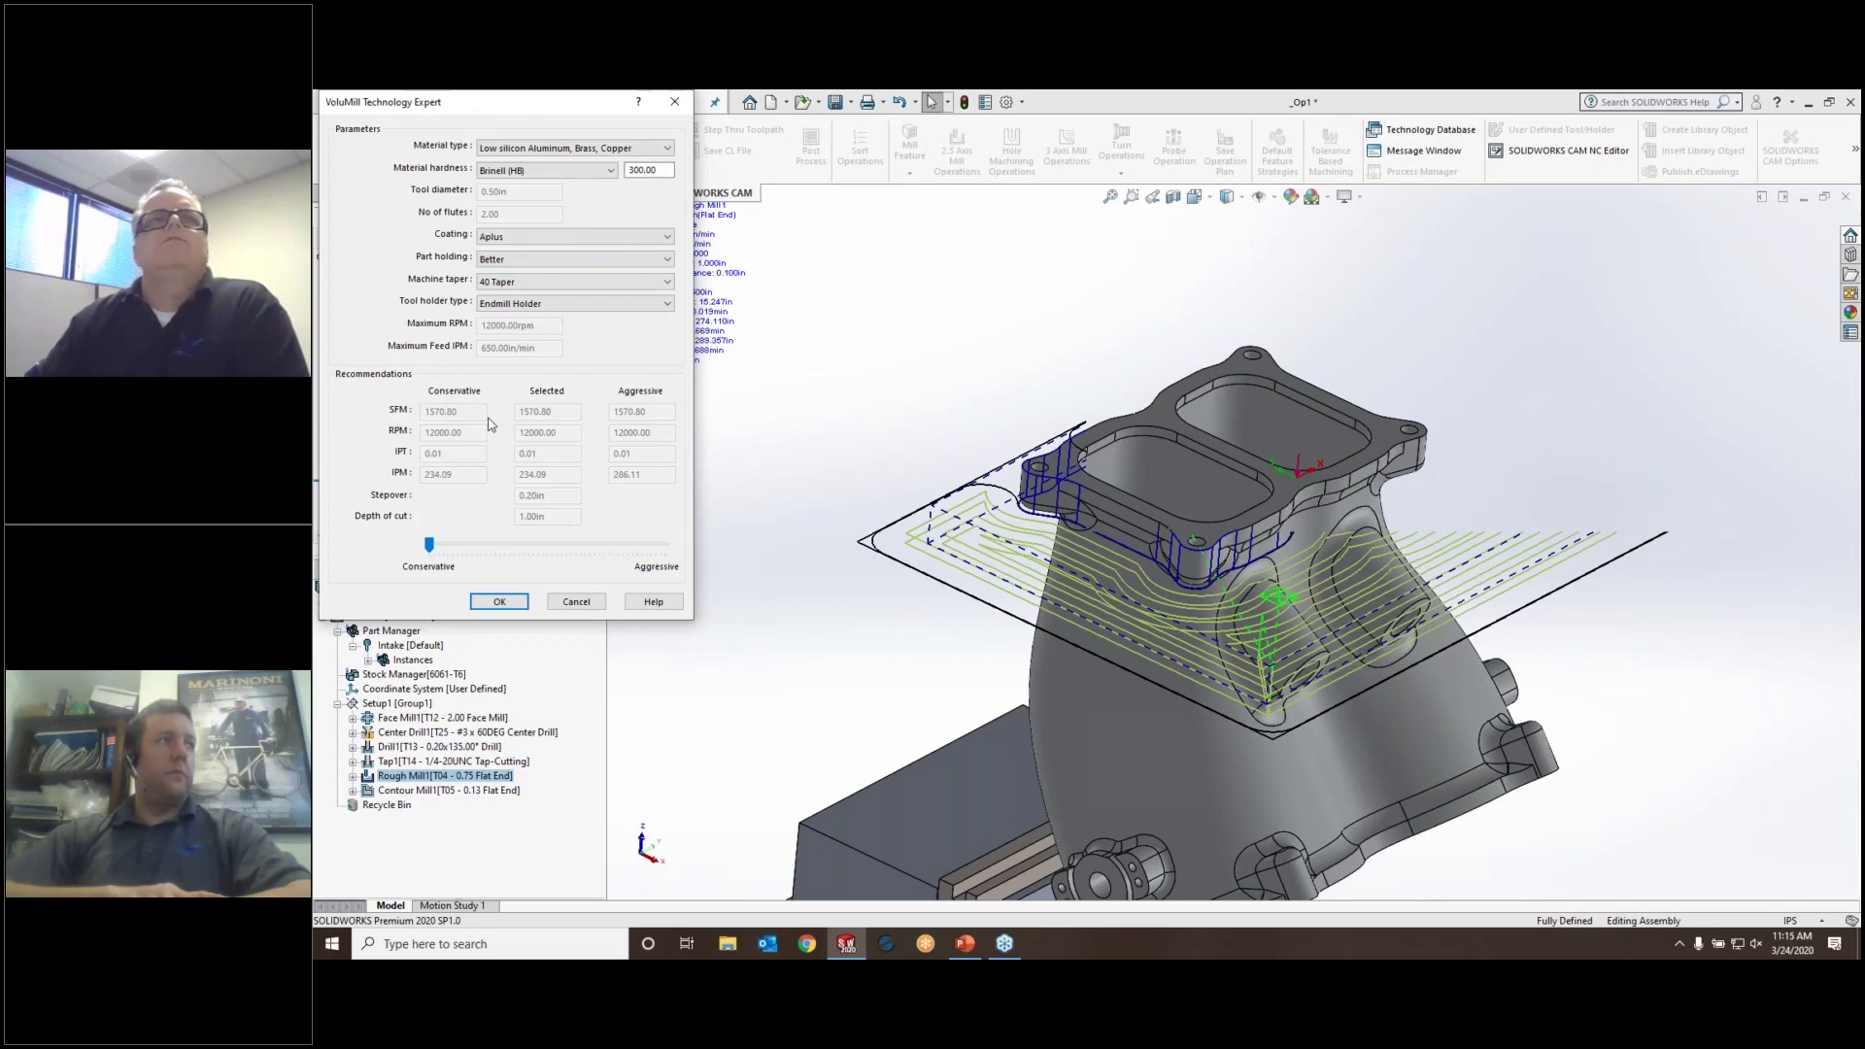
Define the cutting conditions as Low silicon Aluminum, Brass, Copper material with Aplus coating, 40 Taper and an ER Collet tool holder
{"action": "left_click", "coordinate": [634, 150]}
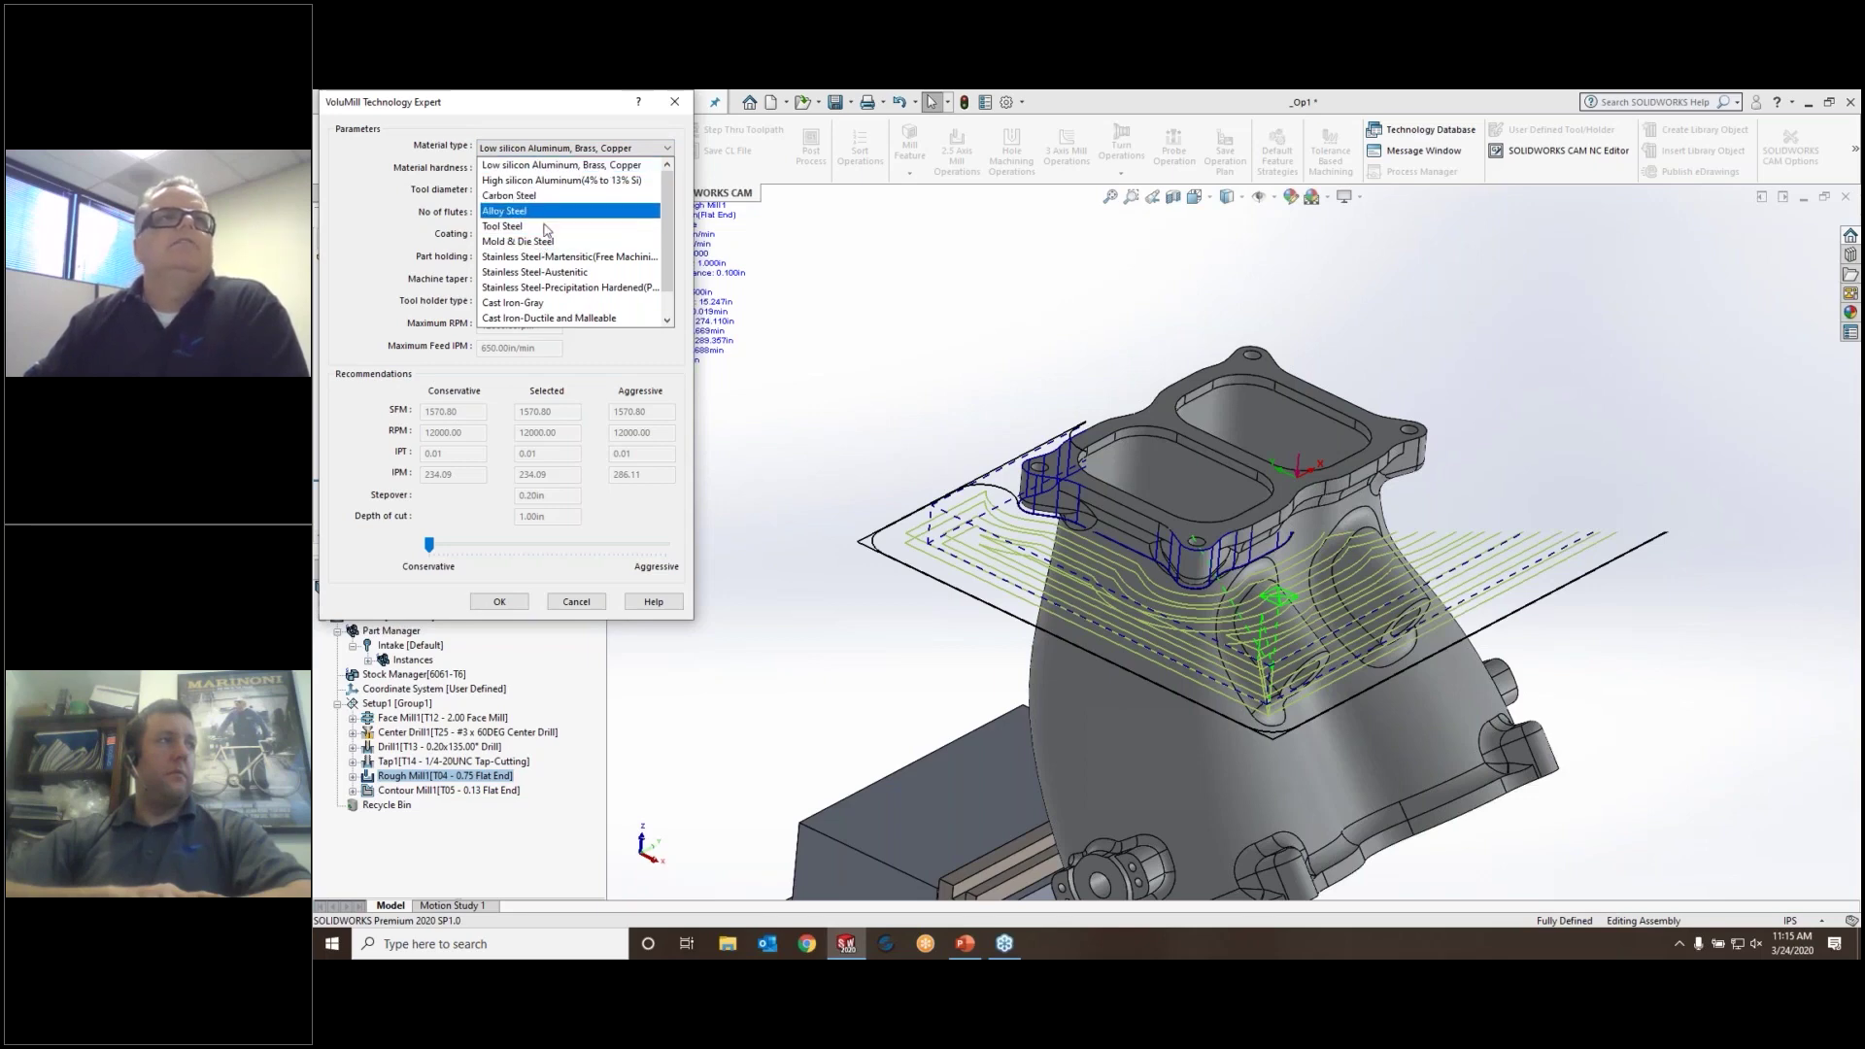
{"action": "left_click", "coordinate": [579, 166]}
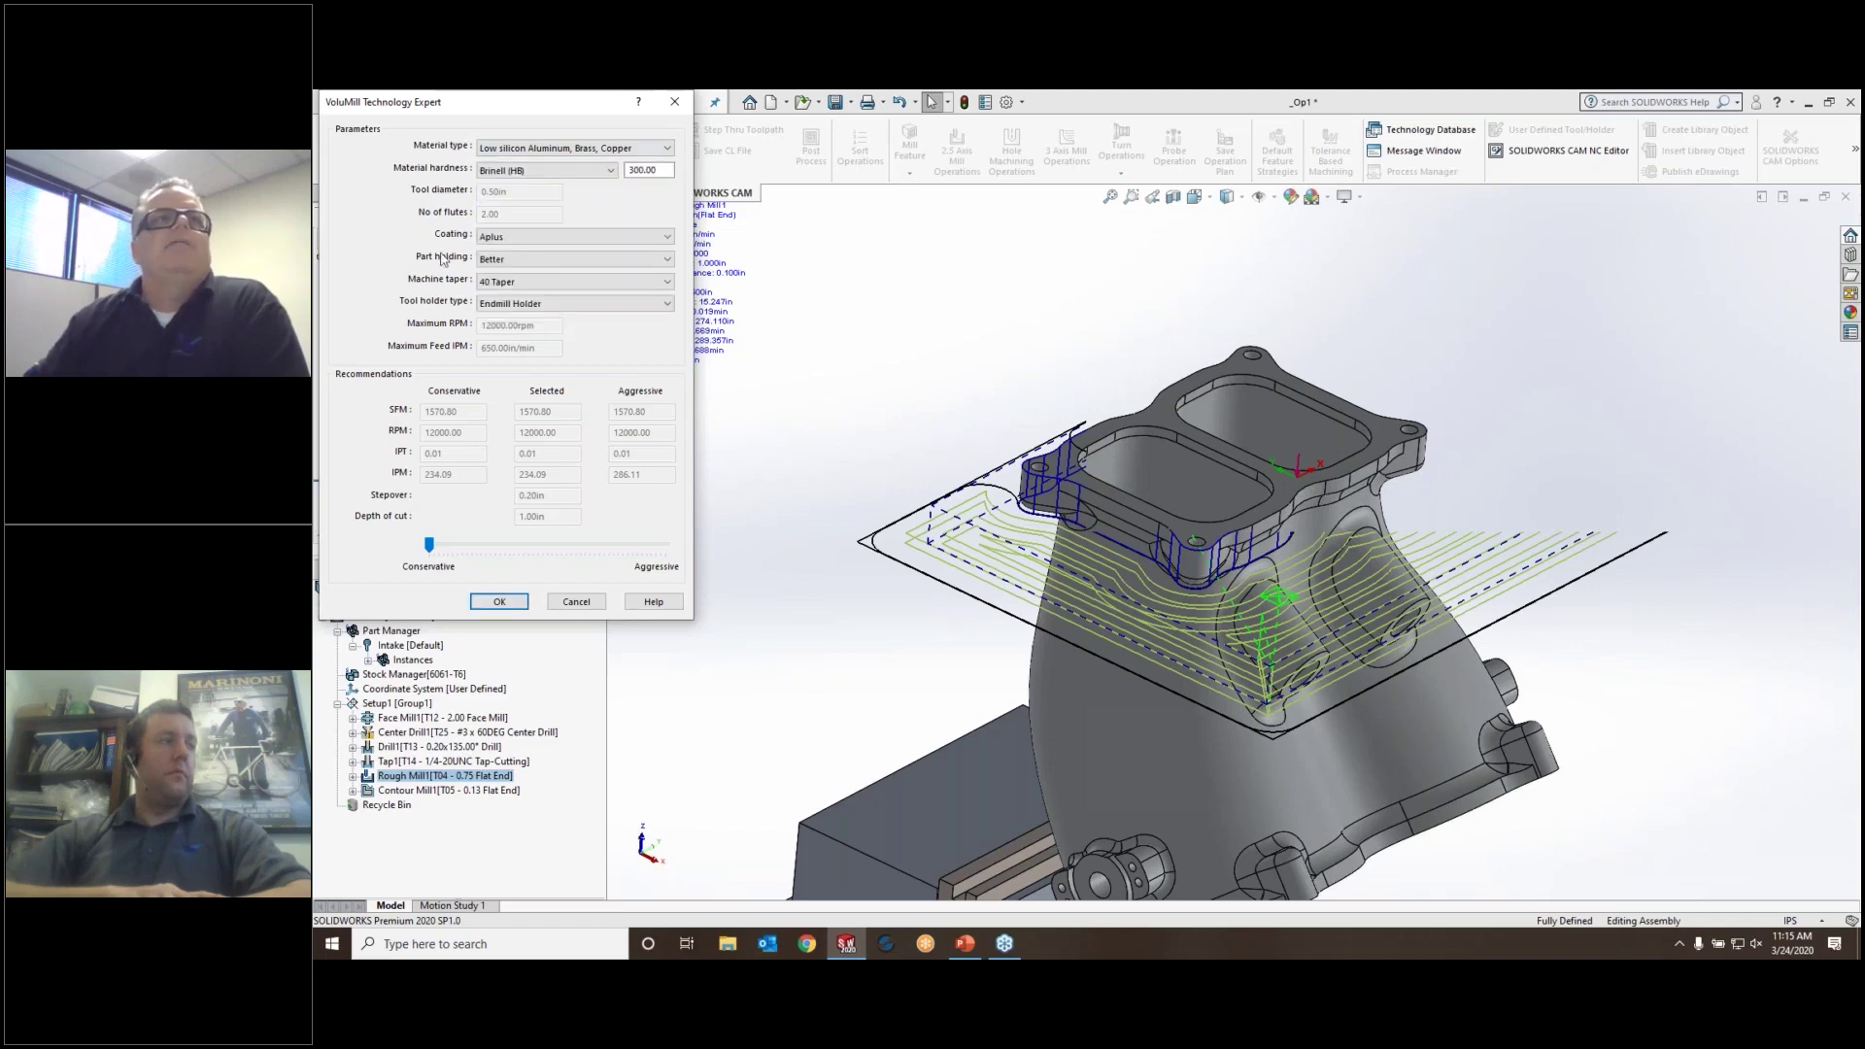
{"action": "left_click", "coordinate": [515, 238]}
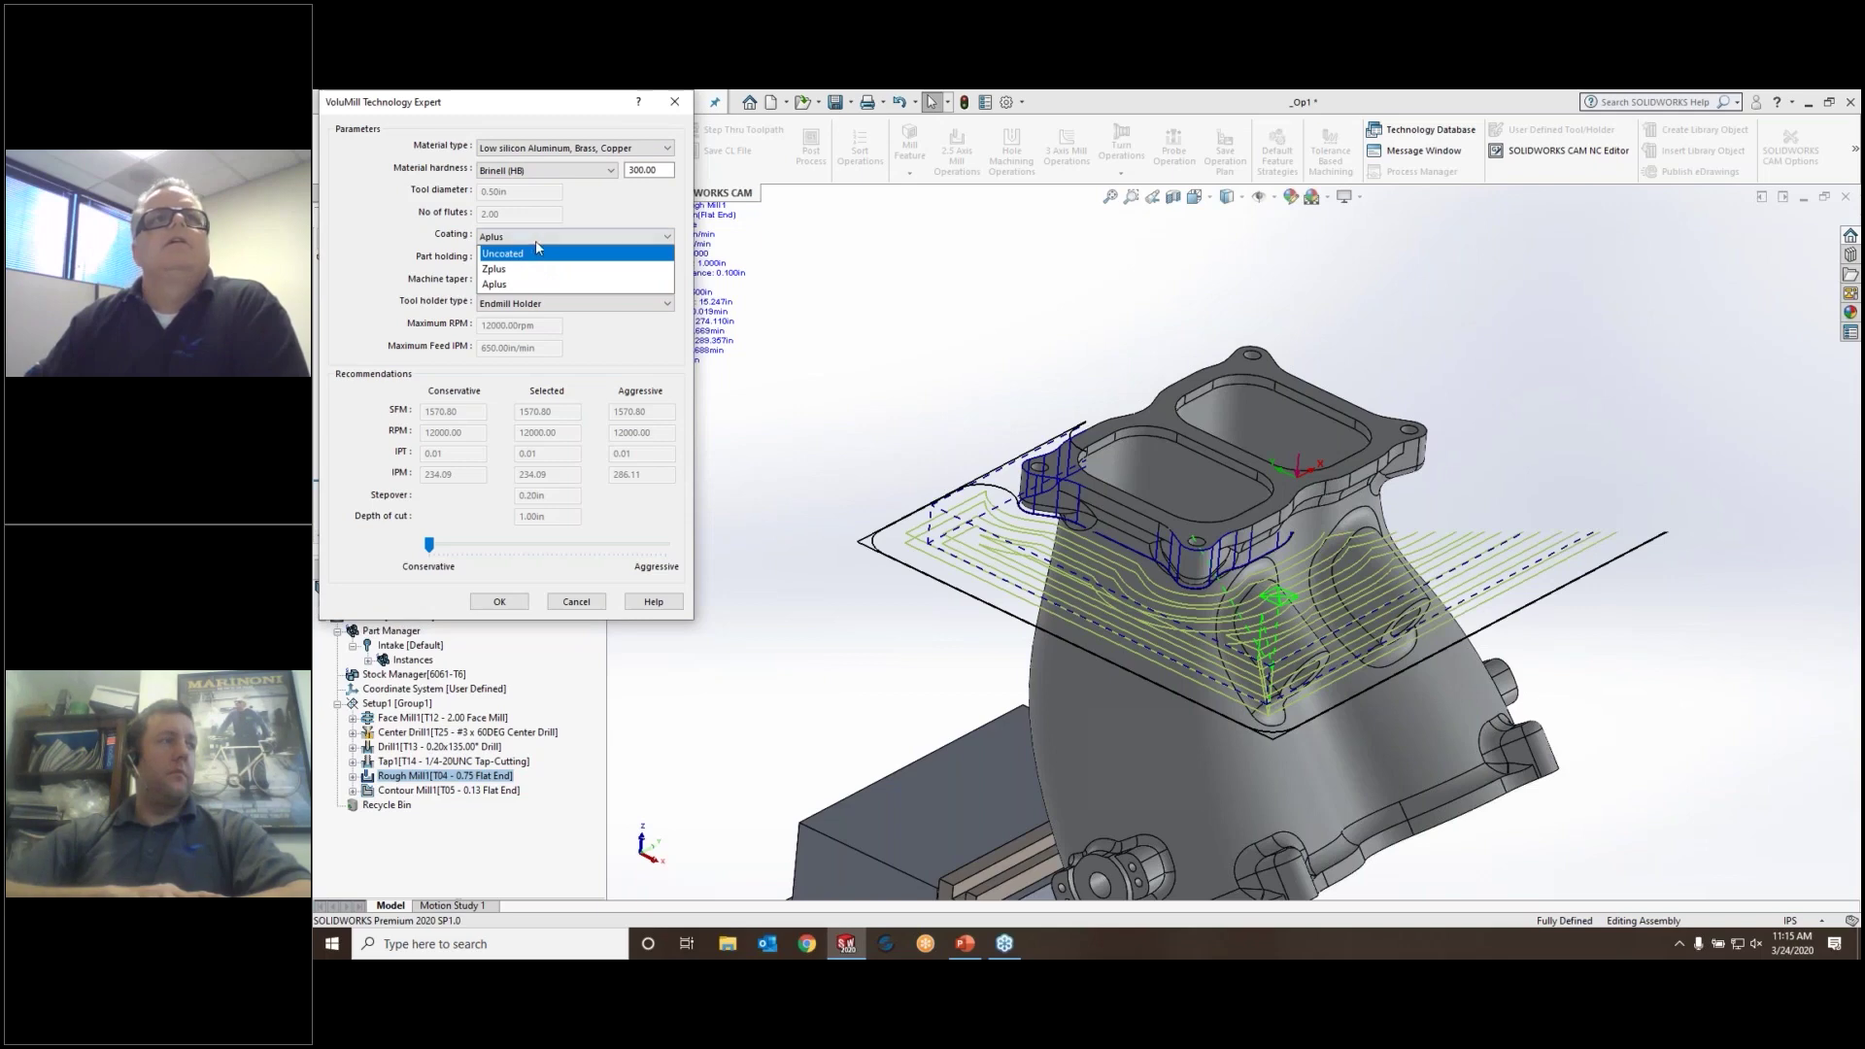
{"action": "left_click", "coordinate": [533, 284]}
{"action": "left_click", "coordinate": [531, 282]}
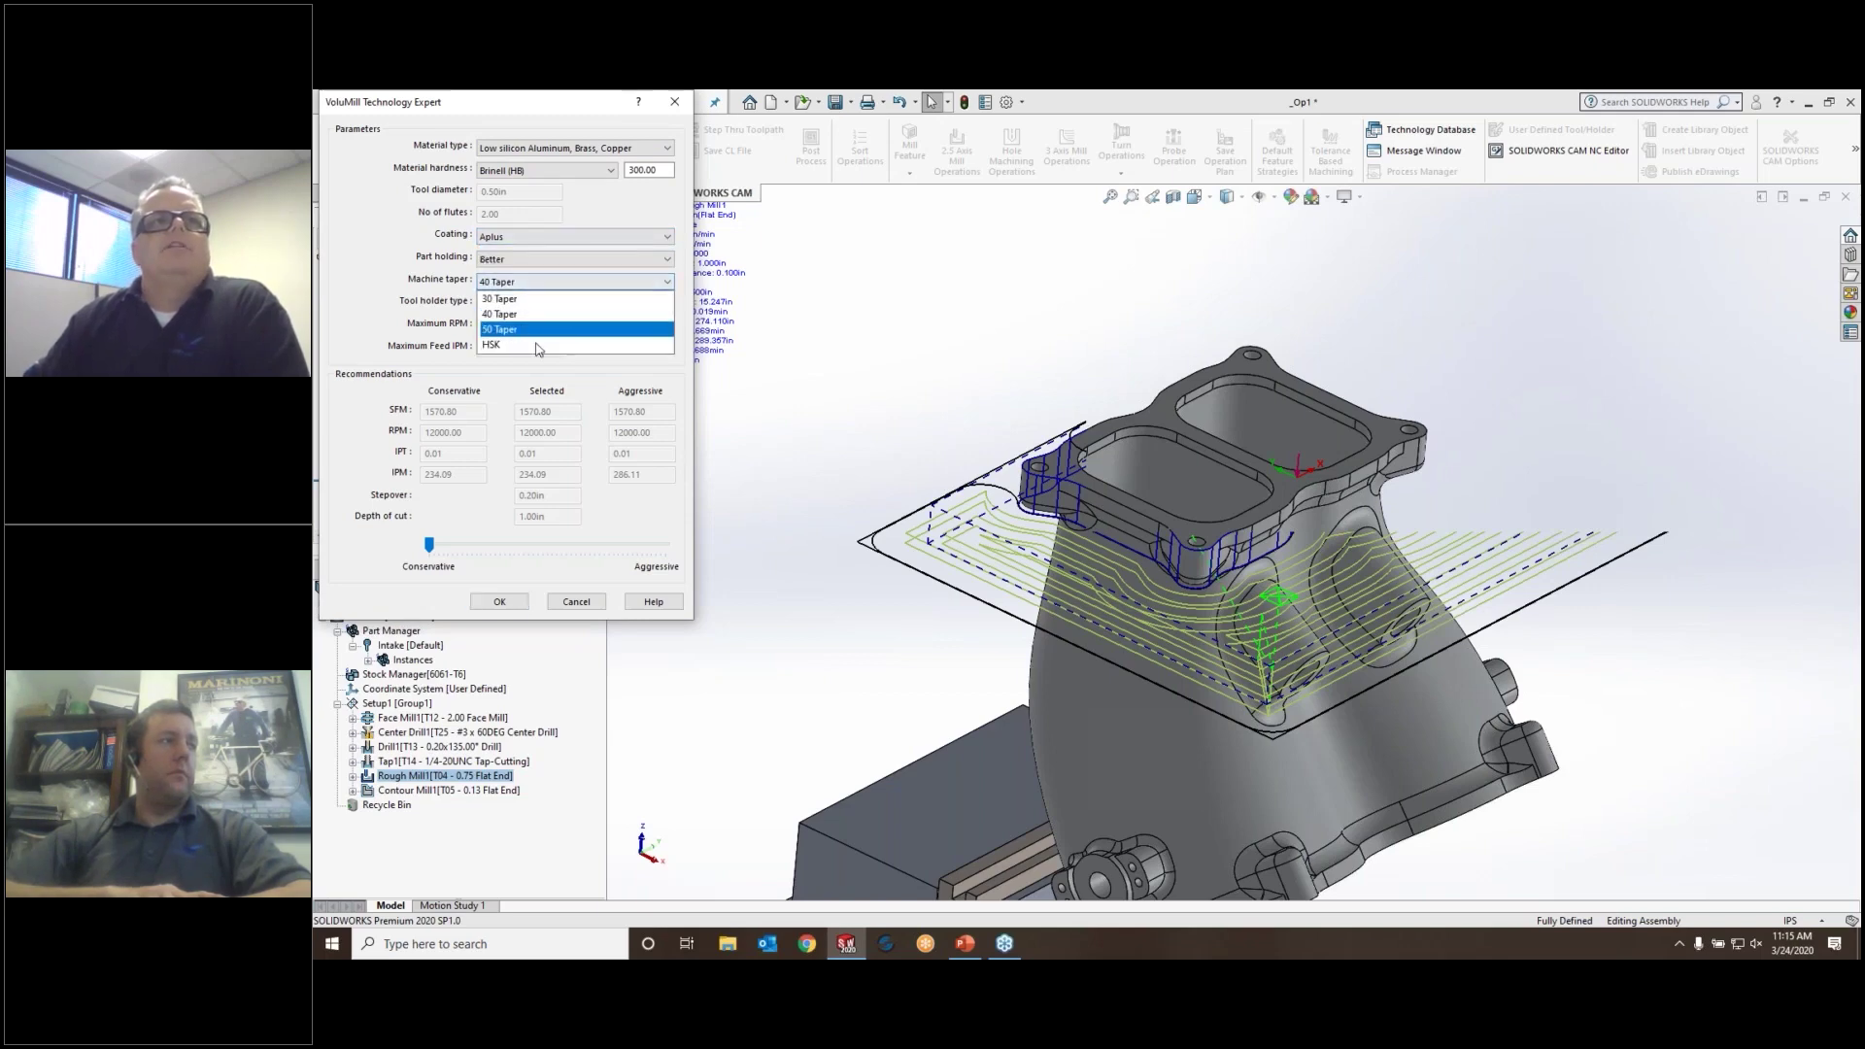
{"action": "left_click", "coordinate": [540, 285]}
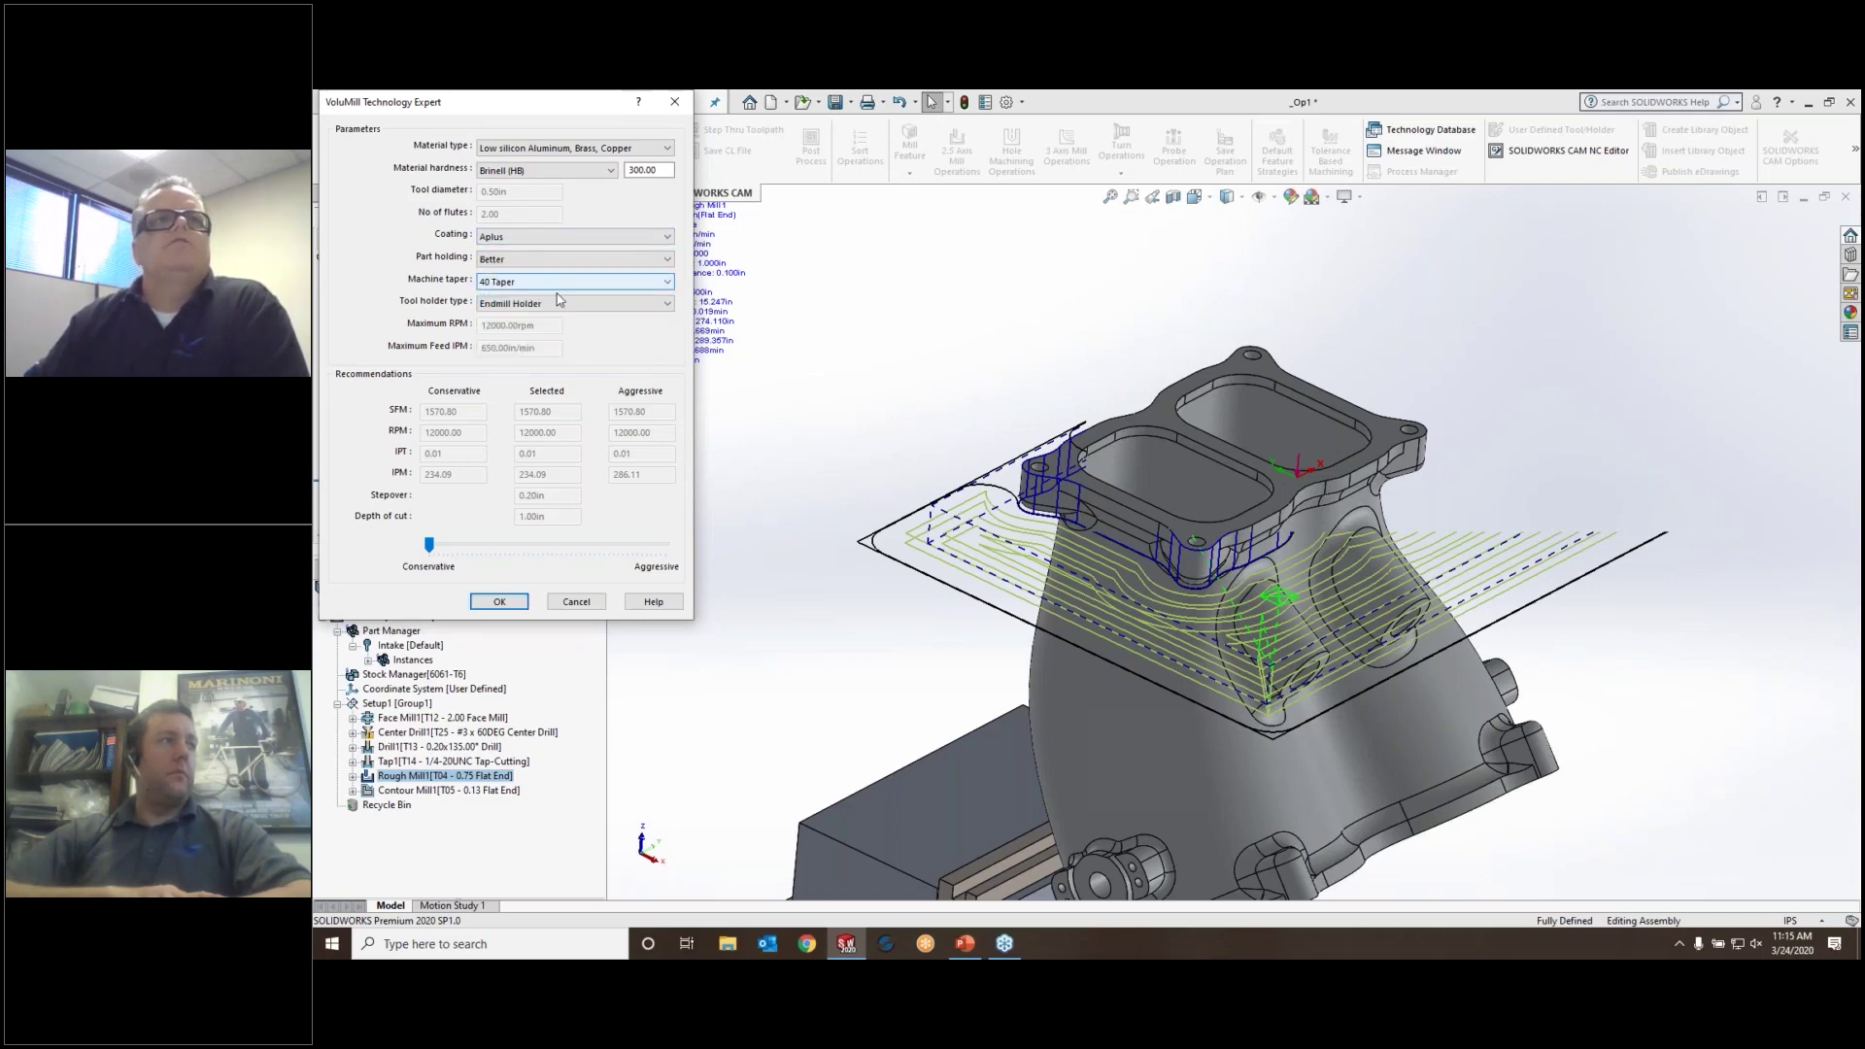
{"action": "left_click", "coordinate": [559, 302]}
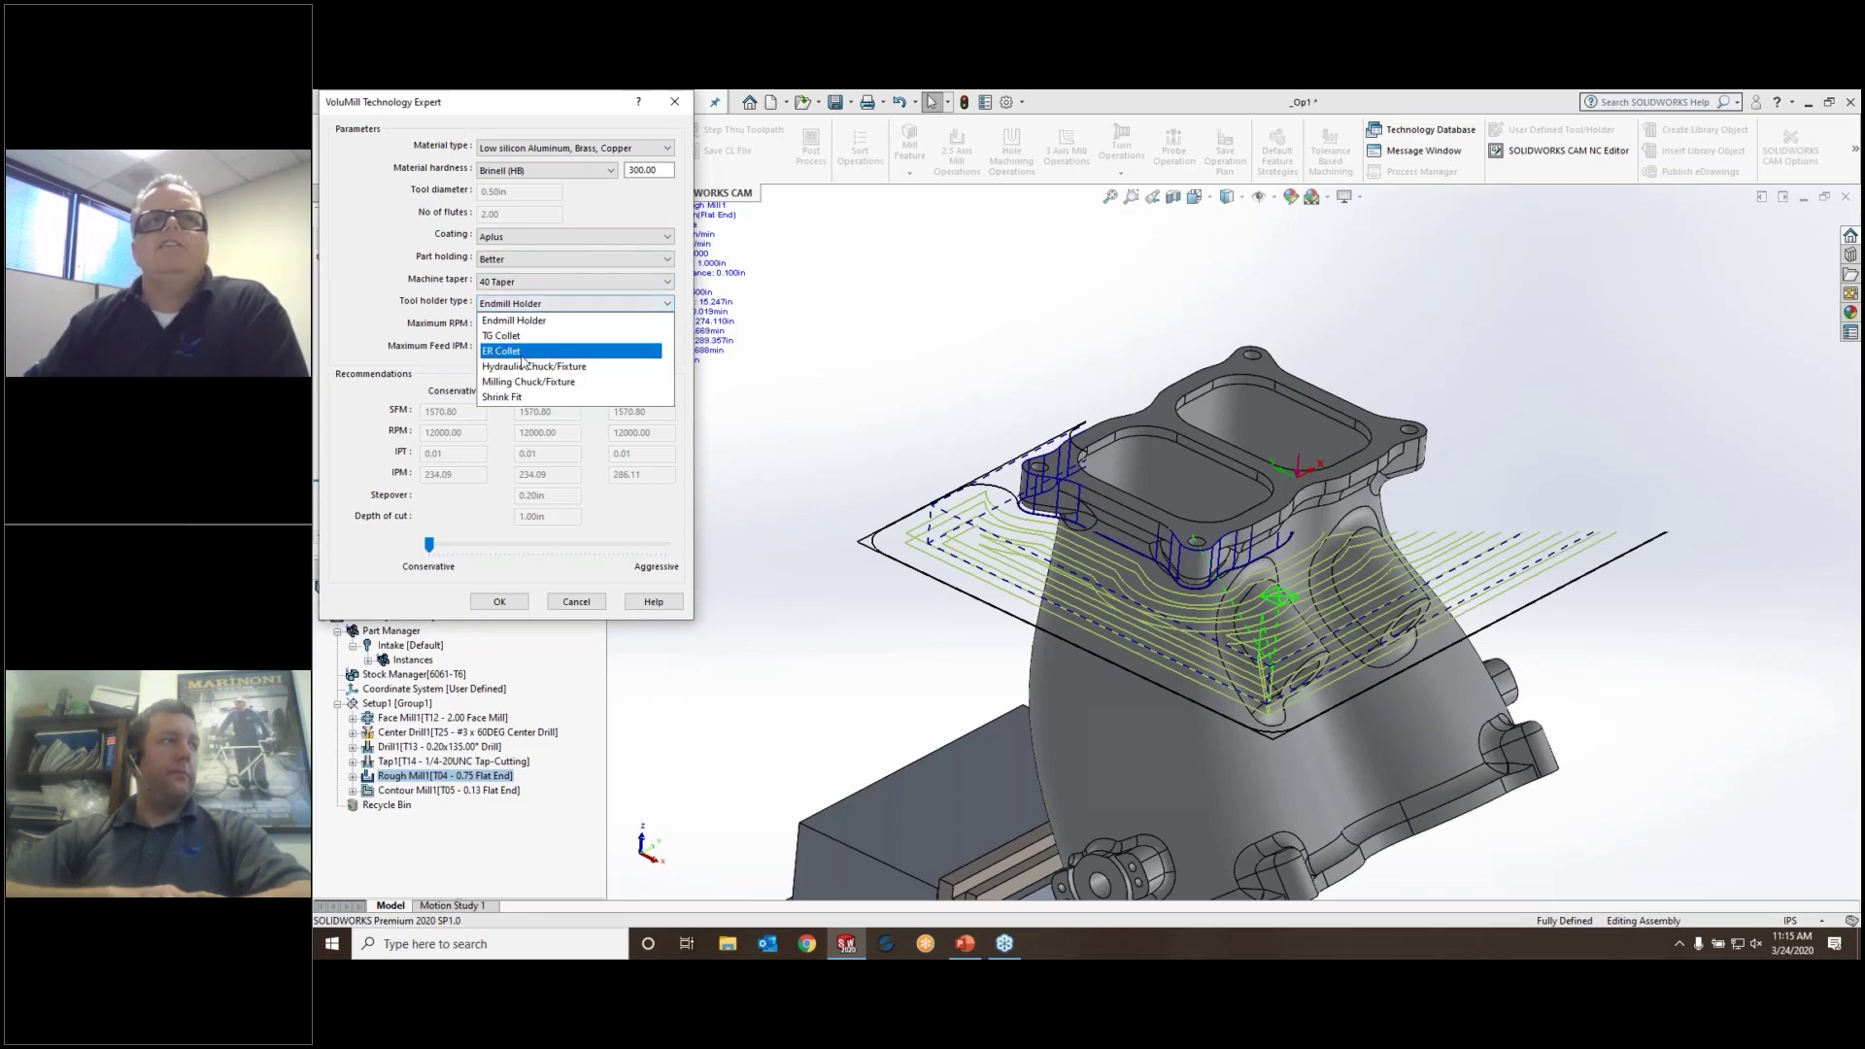
{"action": "left_click", "coordinate": [527, 352]}
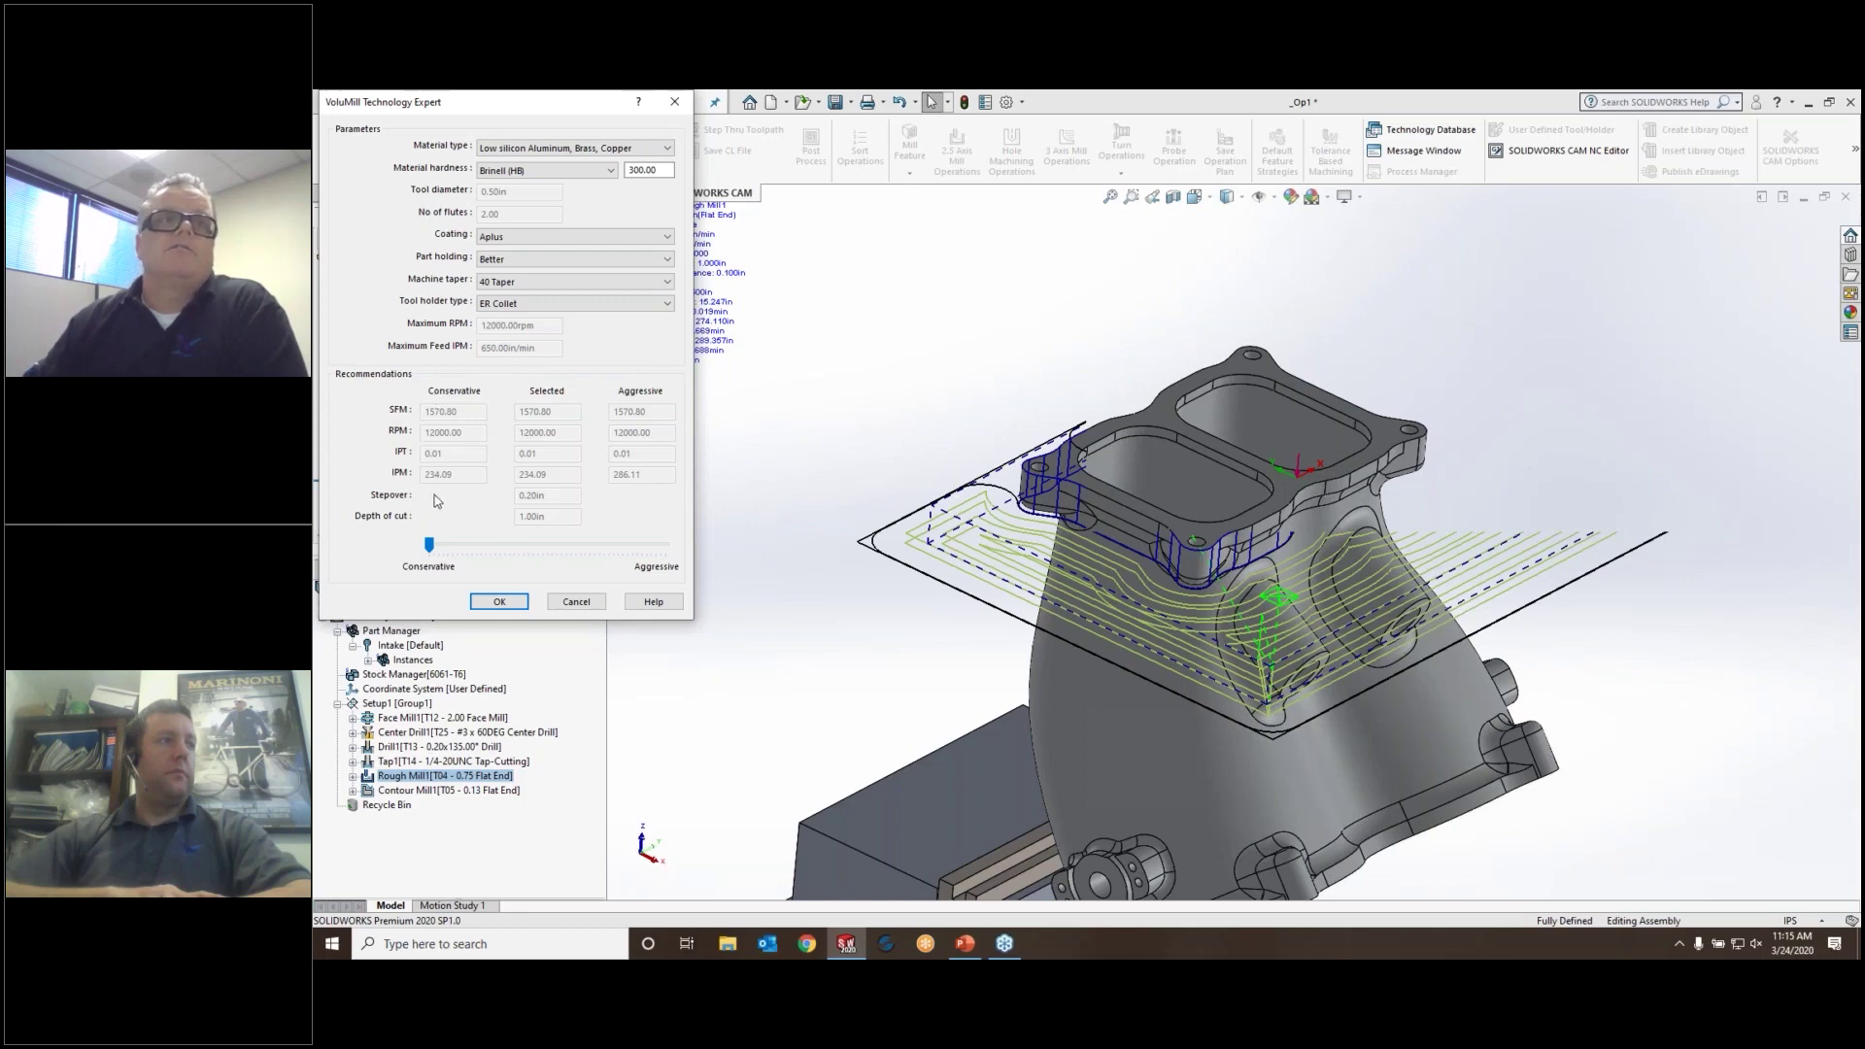
Apply a VoluMill recommendation midway between Conservative and Aggressive, and preview the Rough Mill1 toolpath
{"action": "left_click_drag", "start_coordinate": [431, 546], "coordinate": [555, 554]}
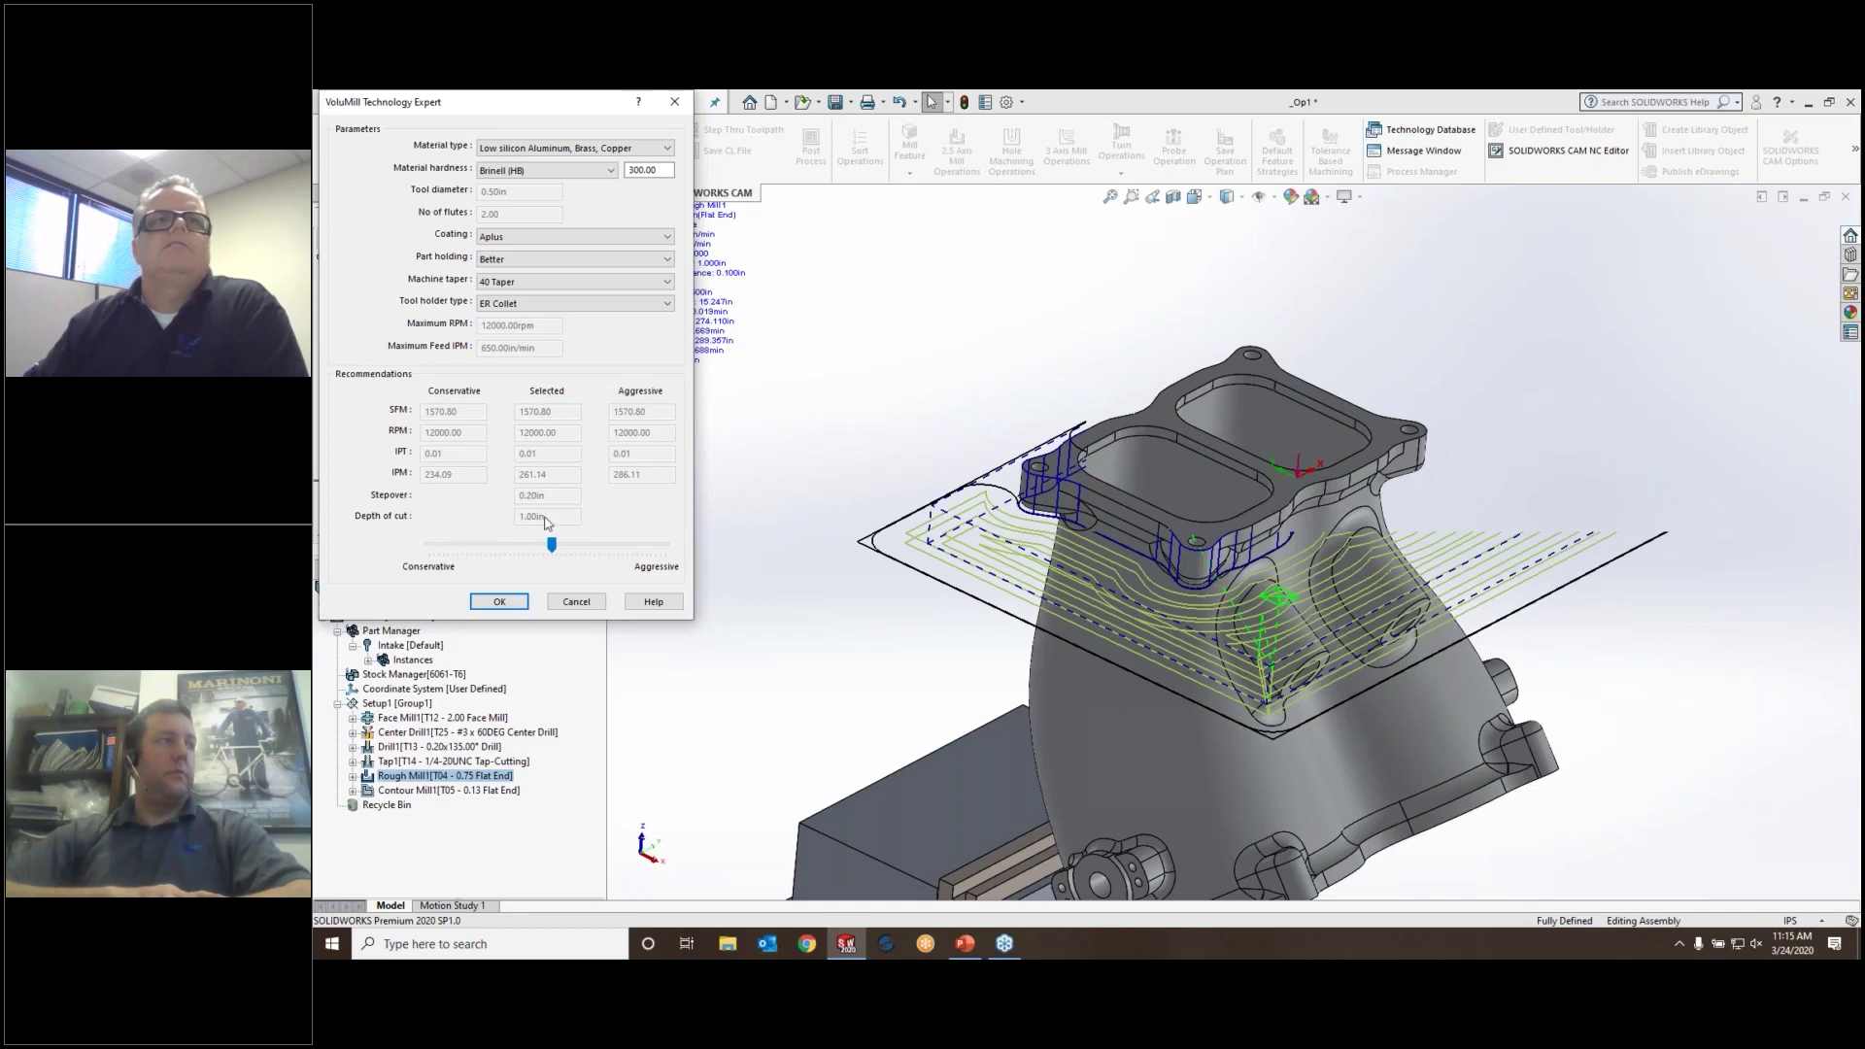
{"action": "left_click", "coordinate": [501, 603]}
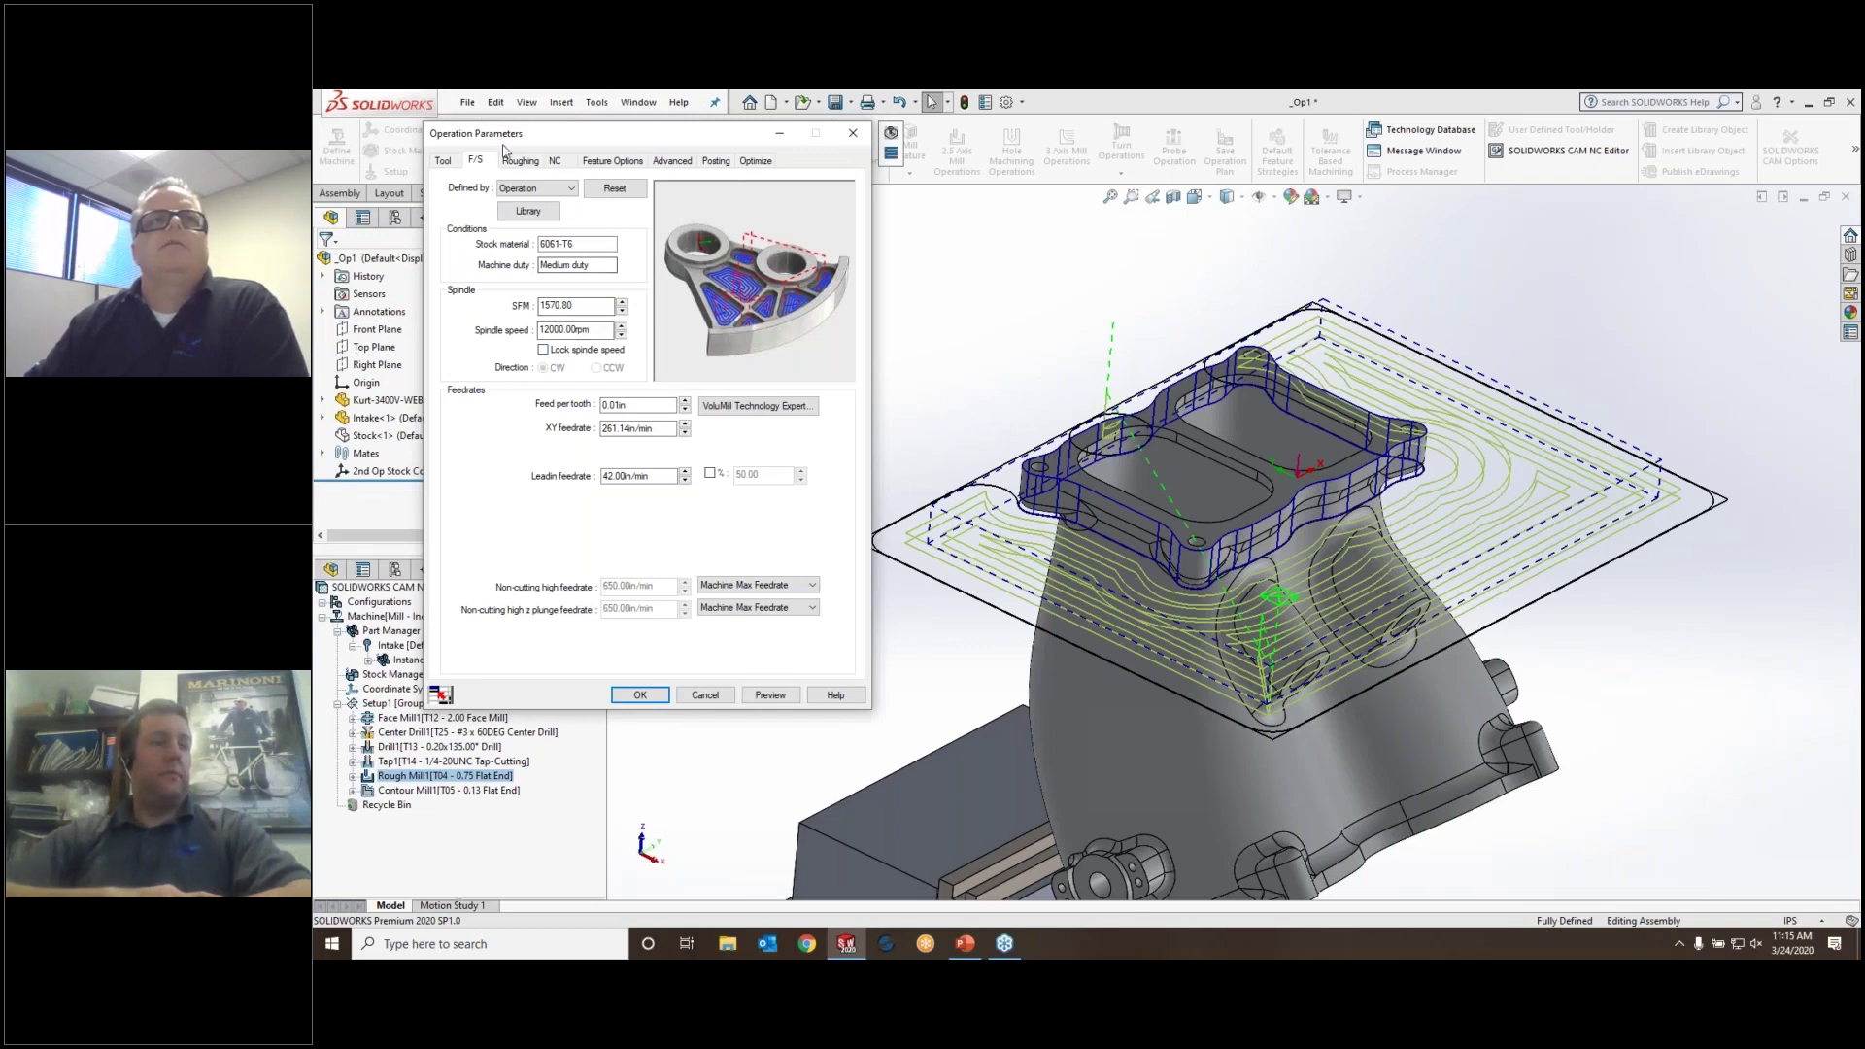
{"action": "left_click", "coordinate": [770, 695]}
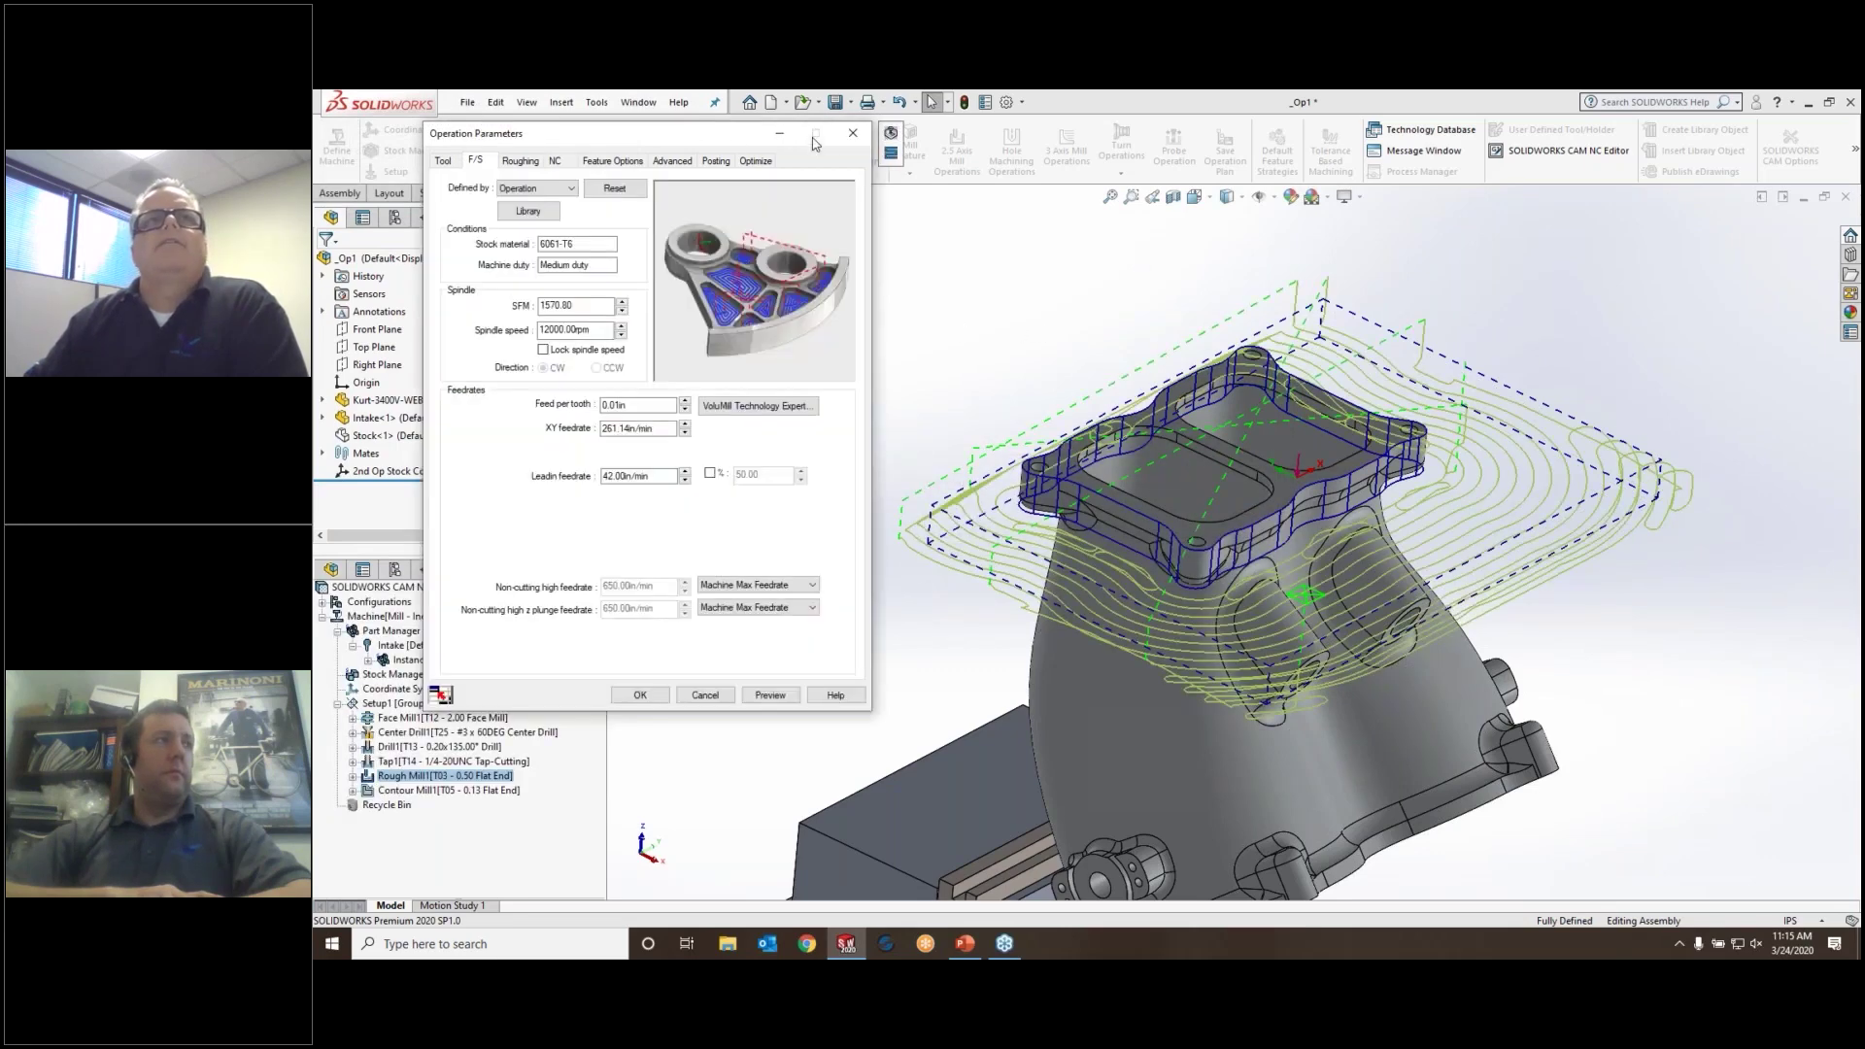
Review Rough Mill1's roughing, feature and advanced options, accept the operation parameters, and view the recalculated toolpath on the model
{"action": "left_click", "coordinate": [522, 162]}
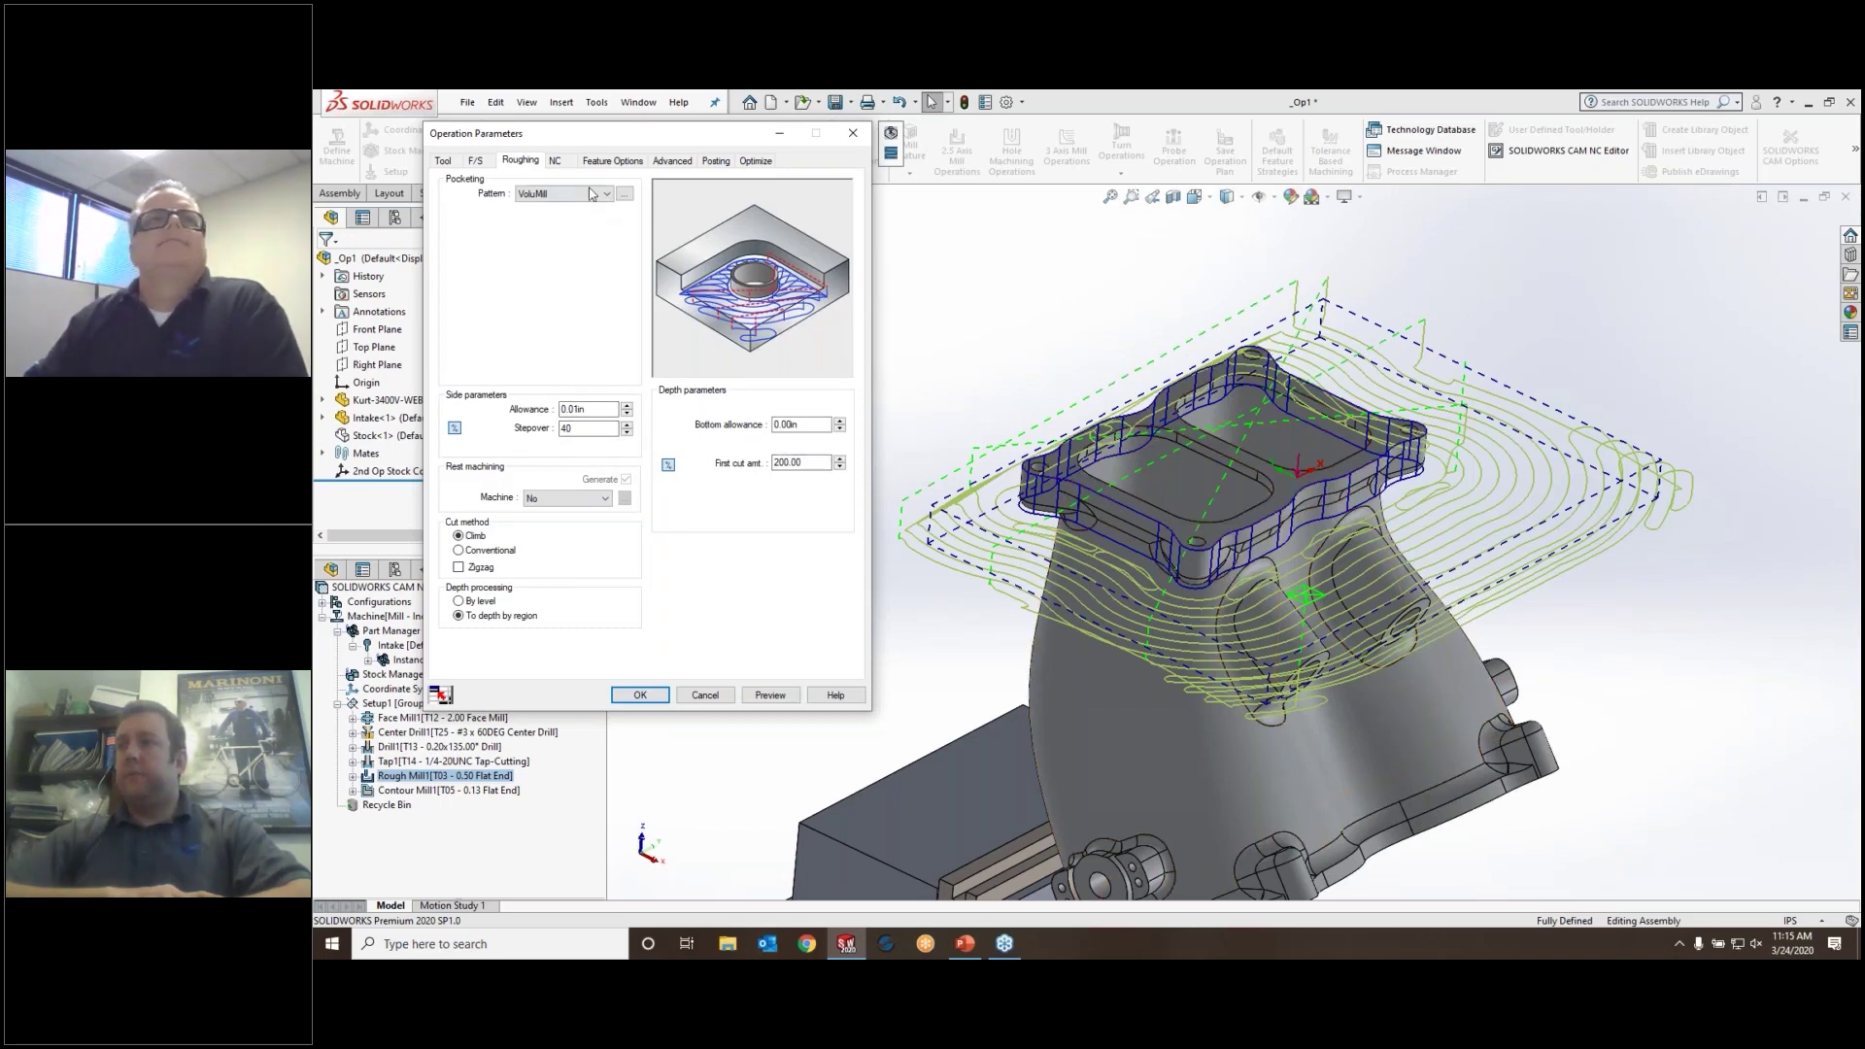
{"action": "left_click", "coordinate": [612, 161]}
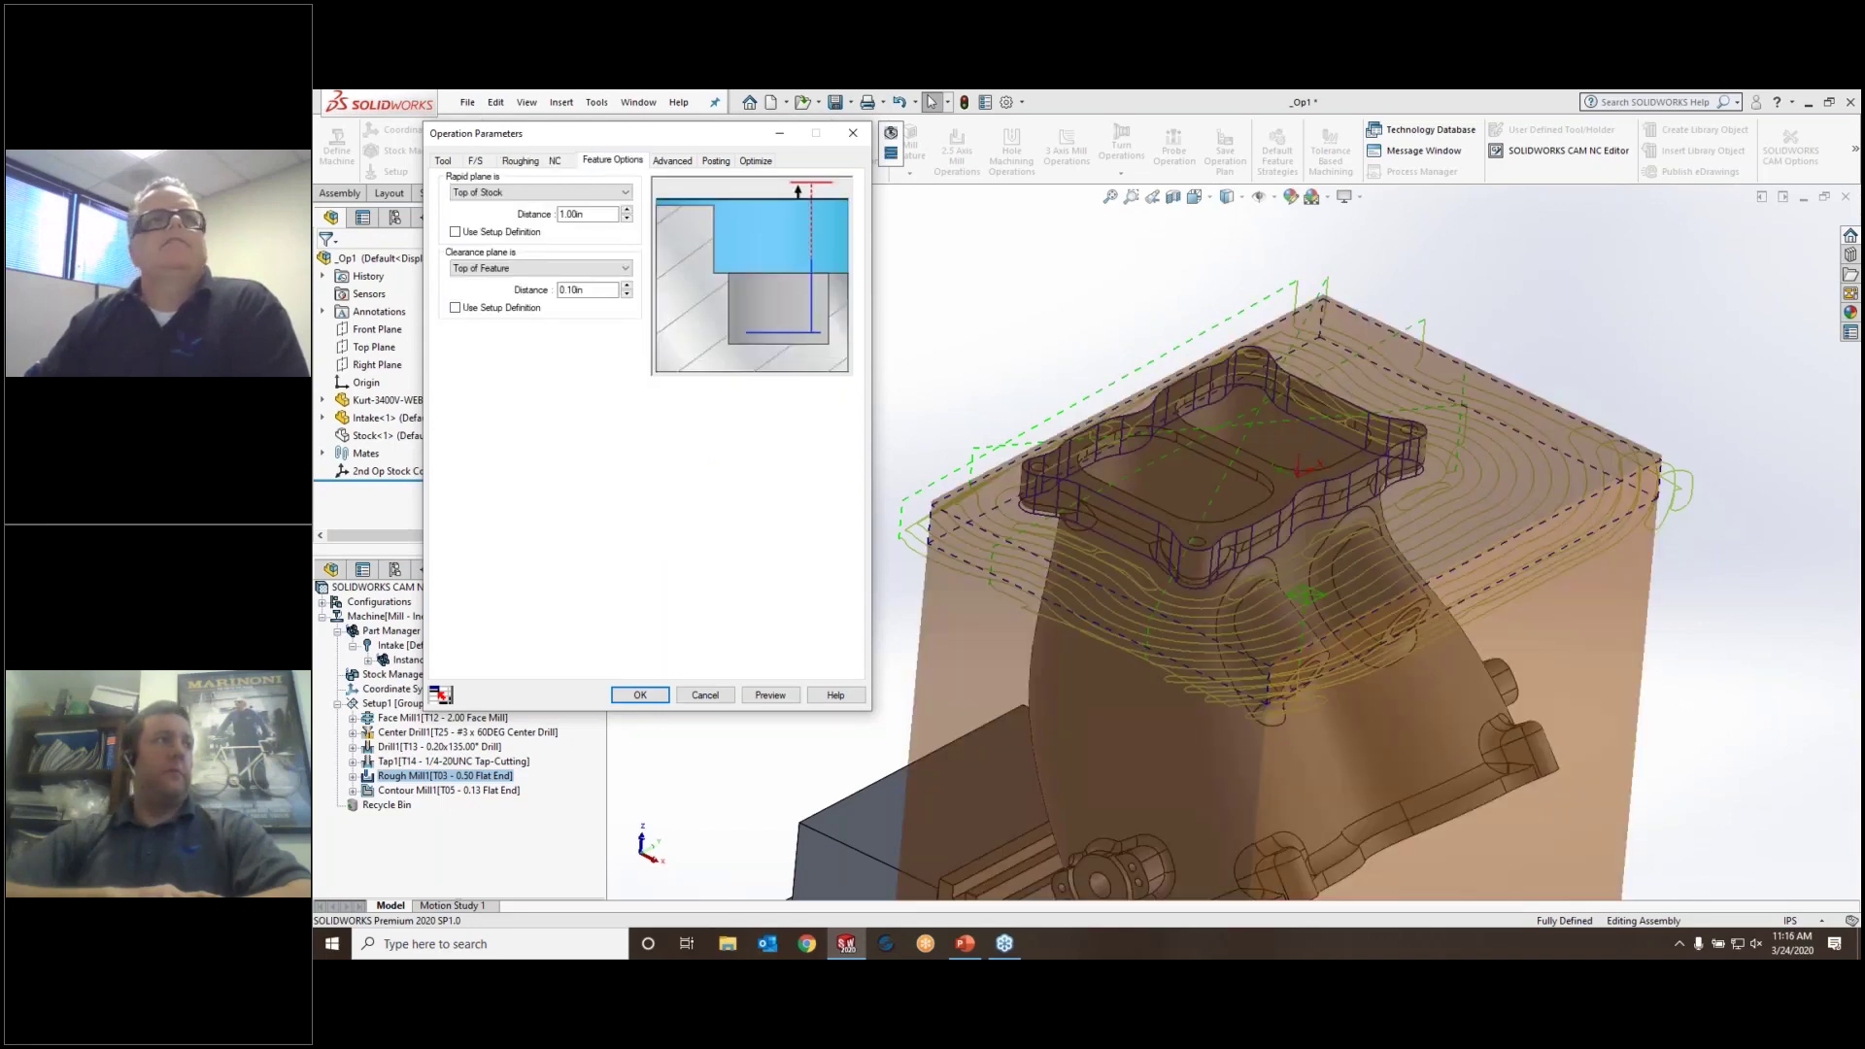
{"action": "left_click", "coordinate": [673, 162]}
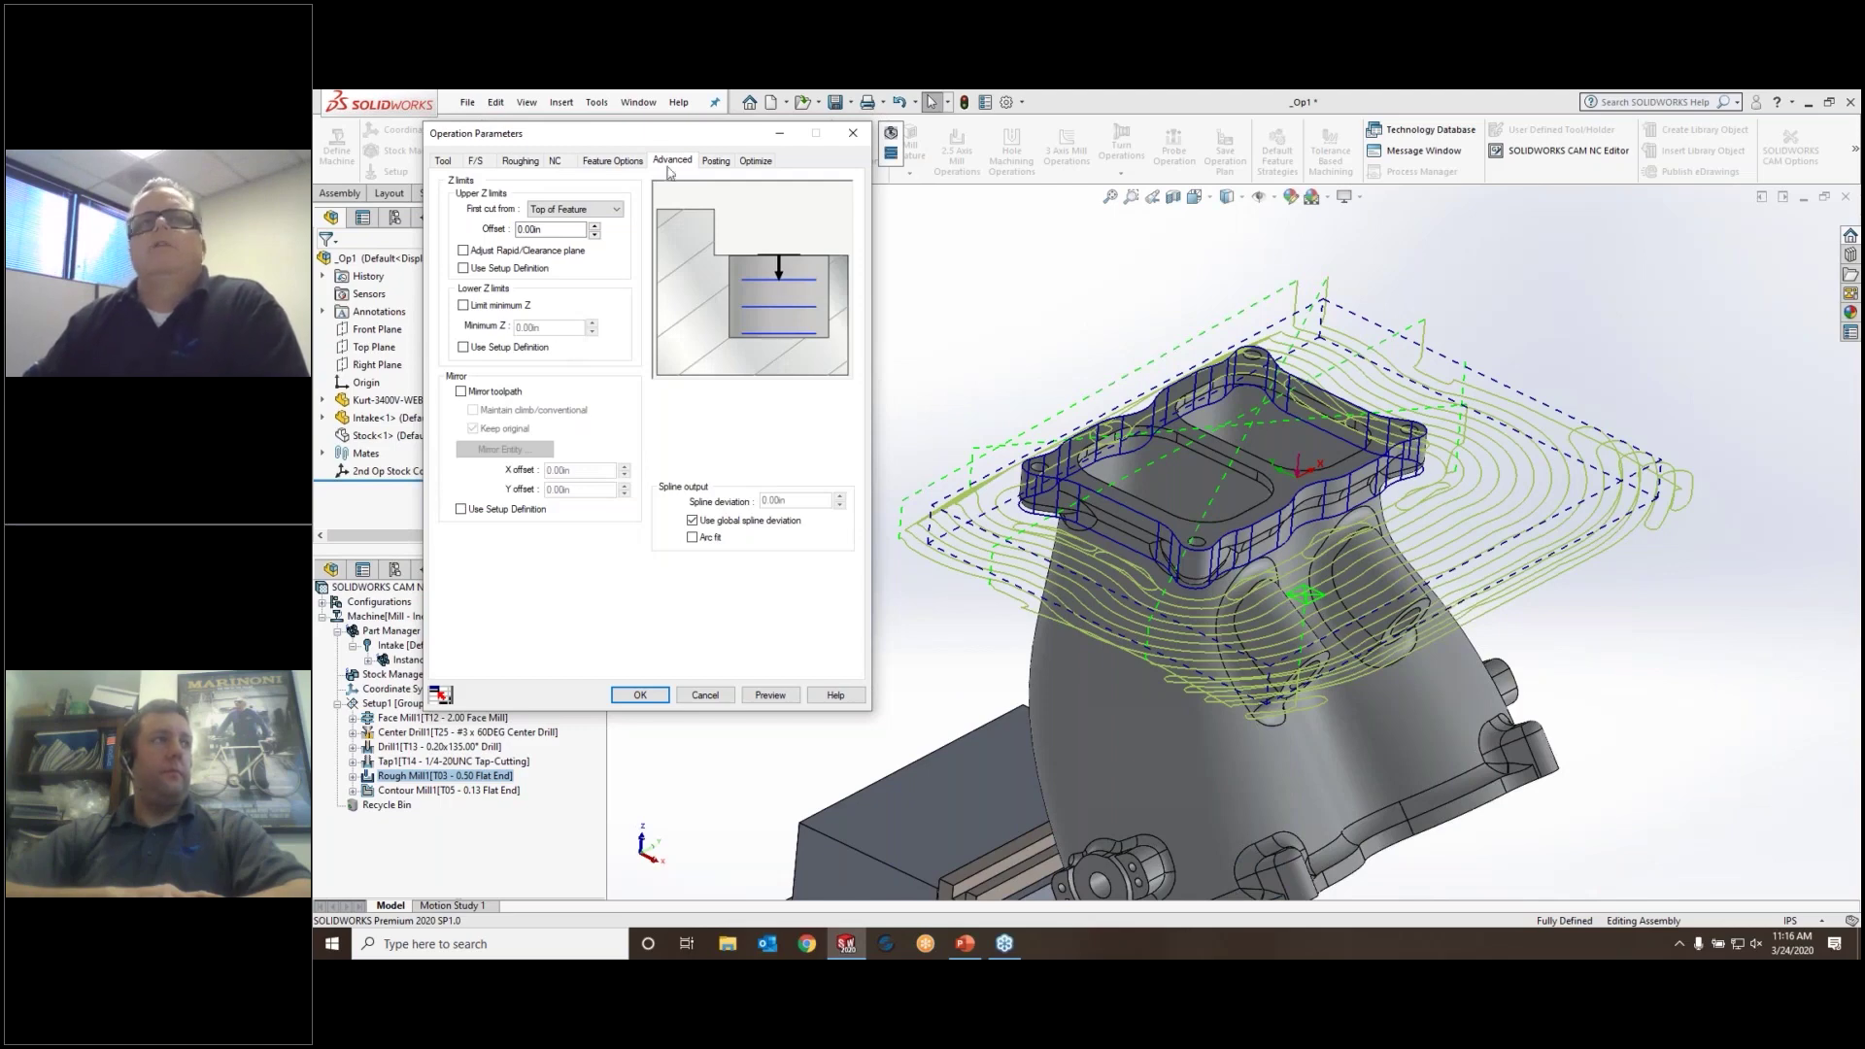
{"action": "left_click", "coordinate": [657, 698]}
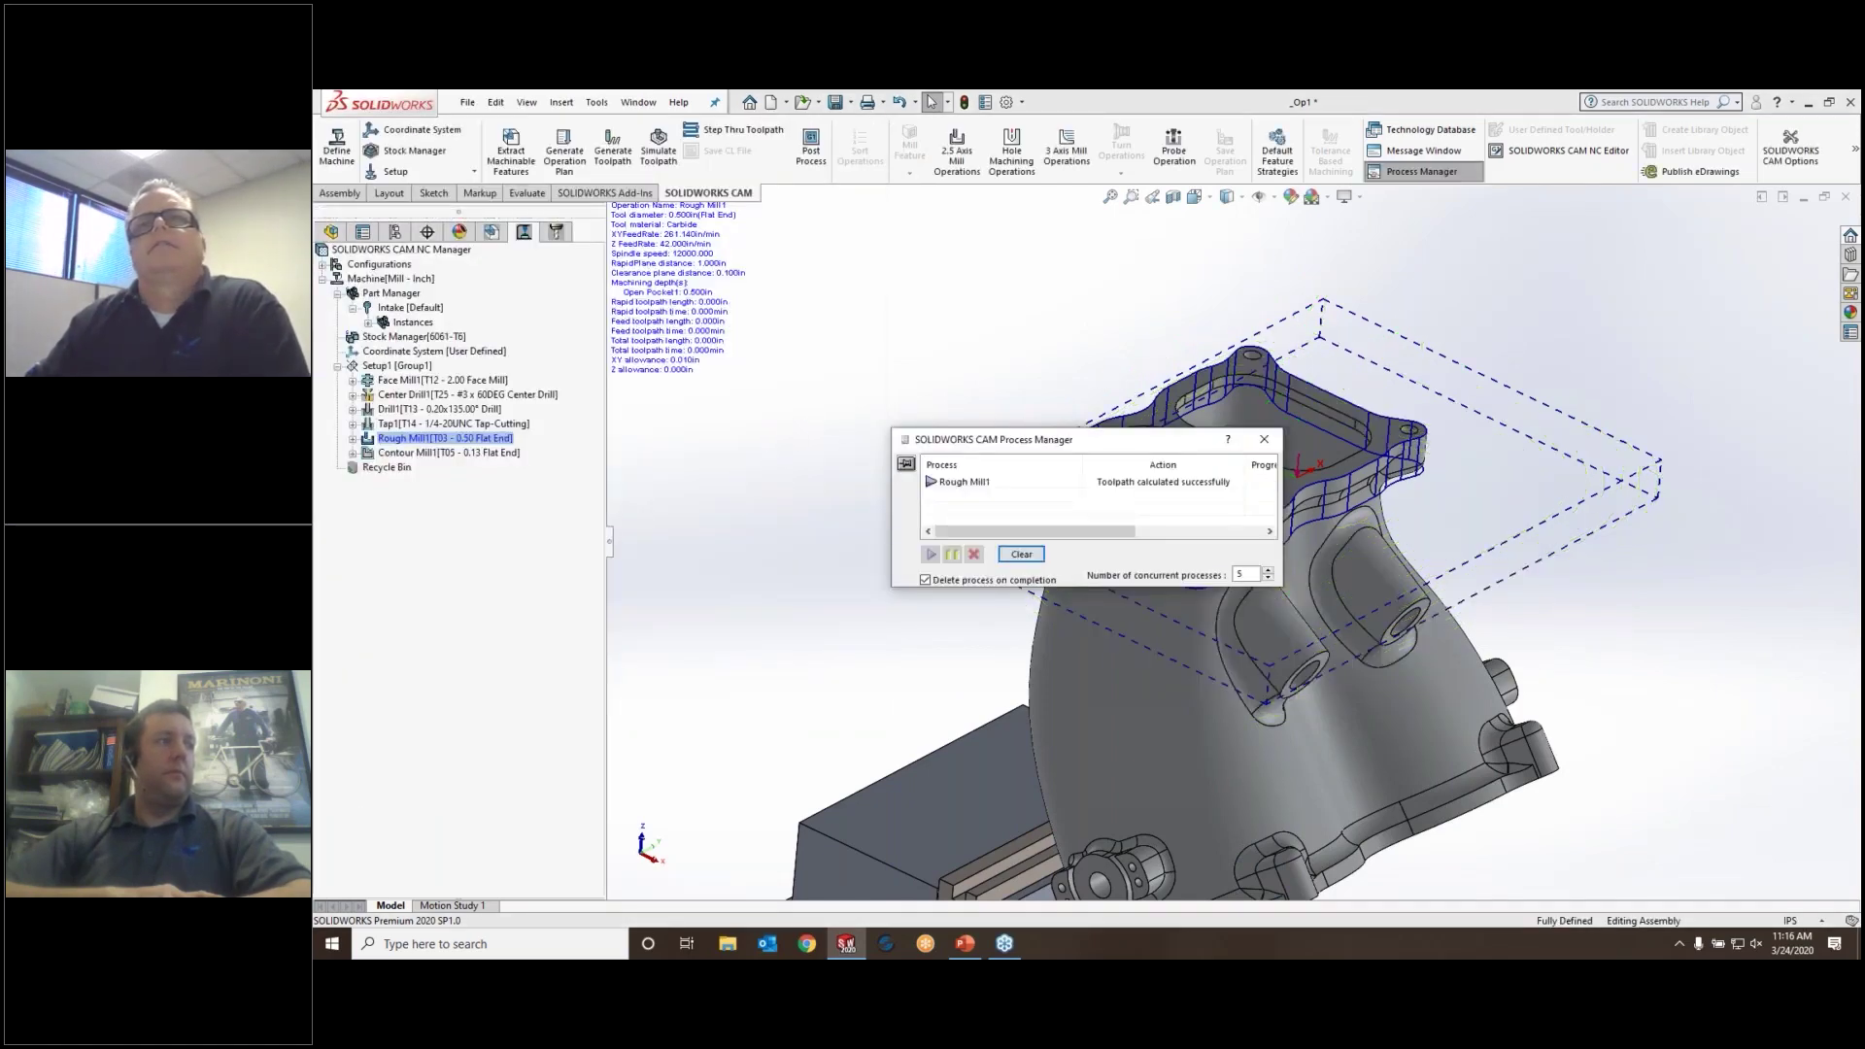
{"action": "mouse_move", "coordinate": [900, 464]}
{"action": "middle_mouse_down"}
{"action": "mouse_move", "coordinate": [920, 446]}
{"action": "mouse_move", "coordinate": [882, 440]}
{"action": "middle_mouse_up"}
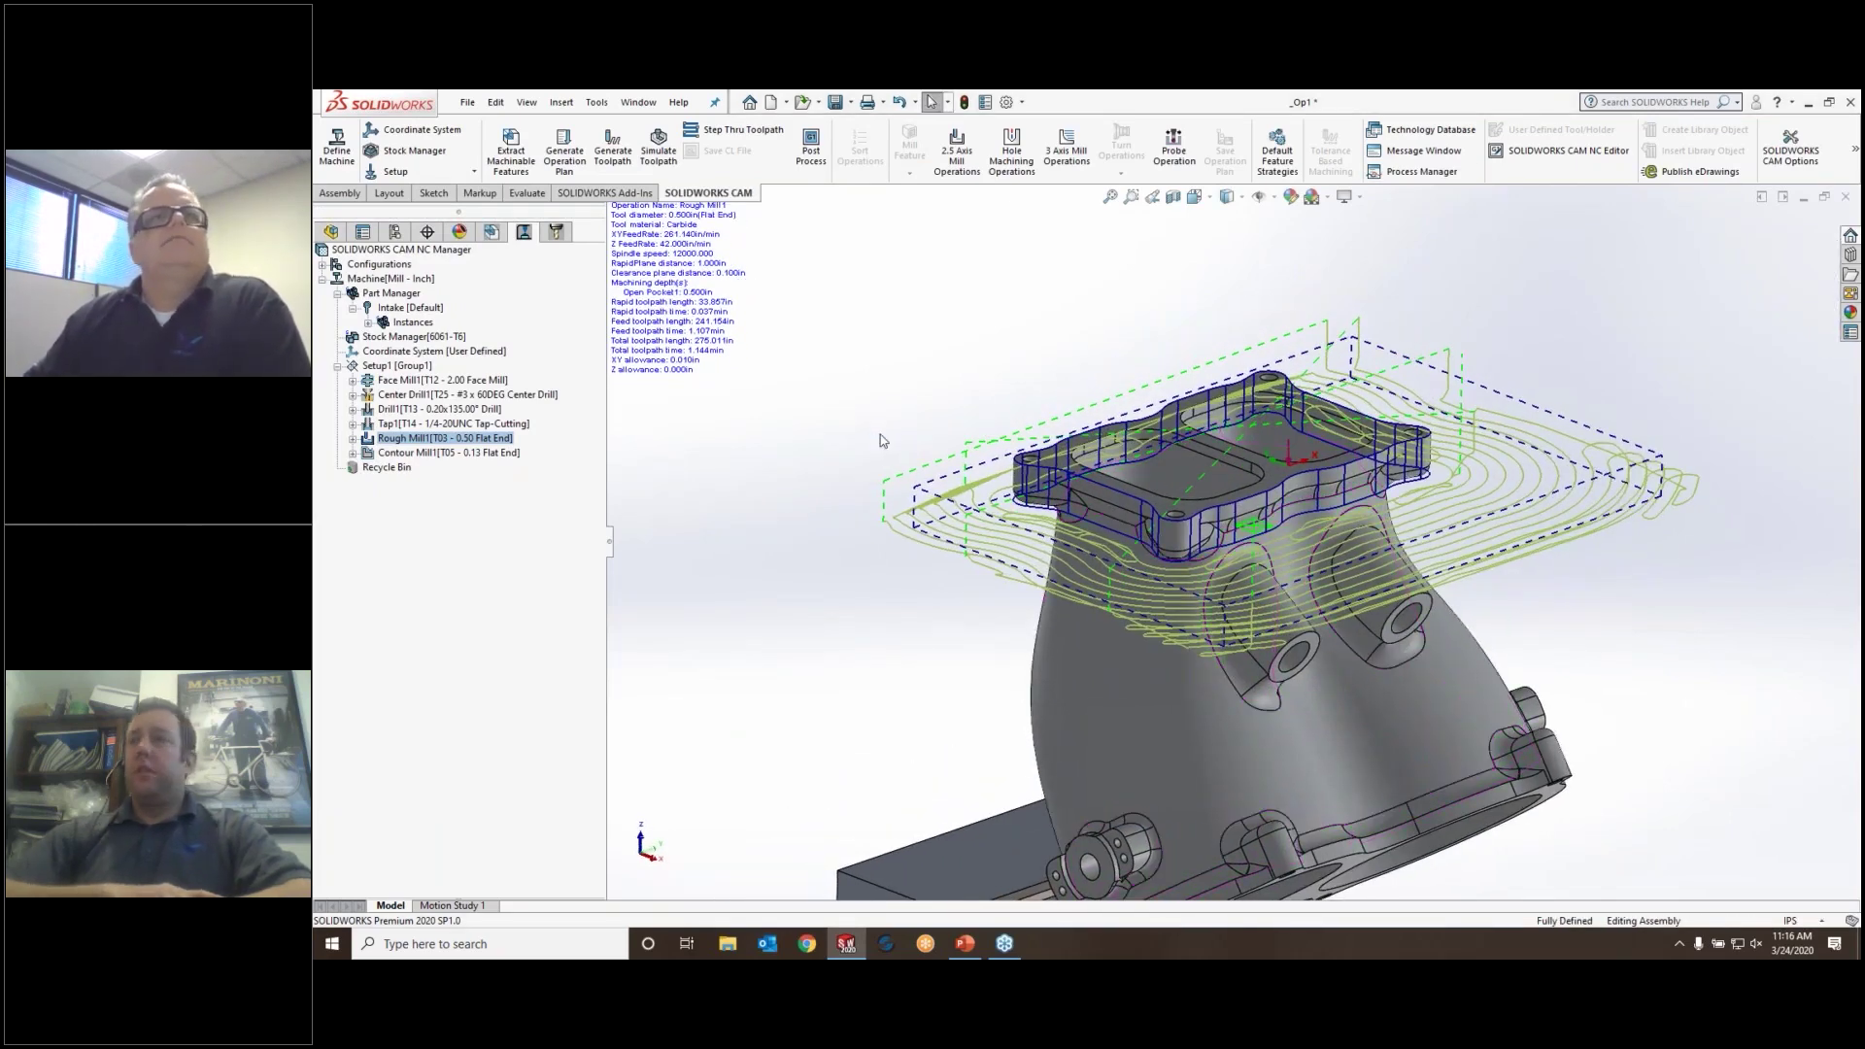
Set the extrusion depth of the intake's four tapped corner bosses (Boss-Extrude7) to 0.625 in and rebuild the model
{"action": "key", "text": "Up"}
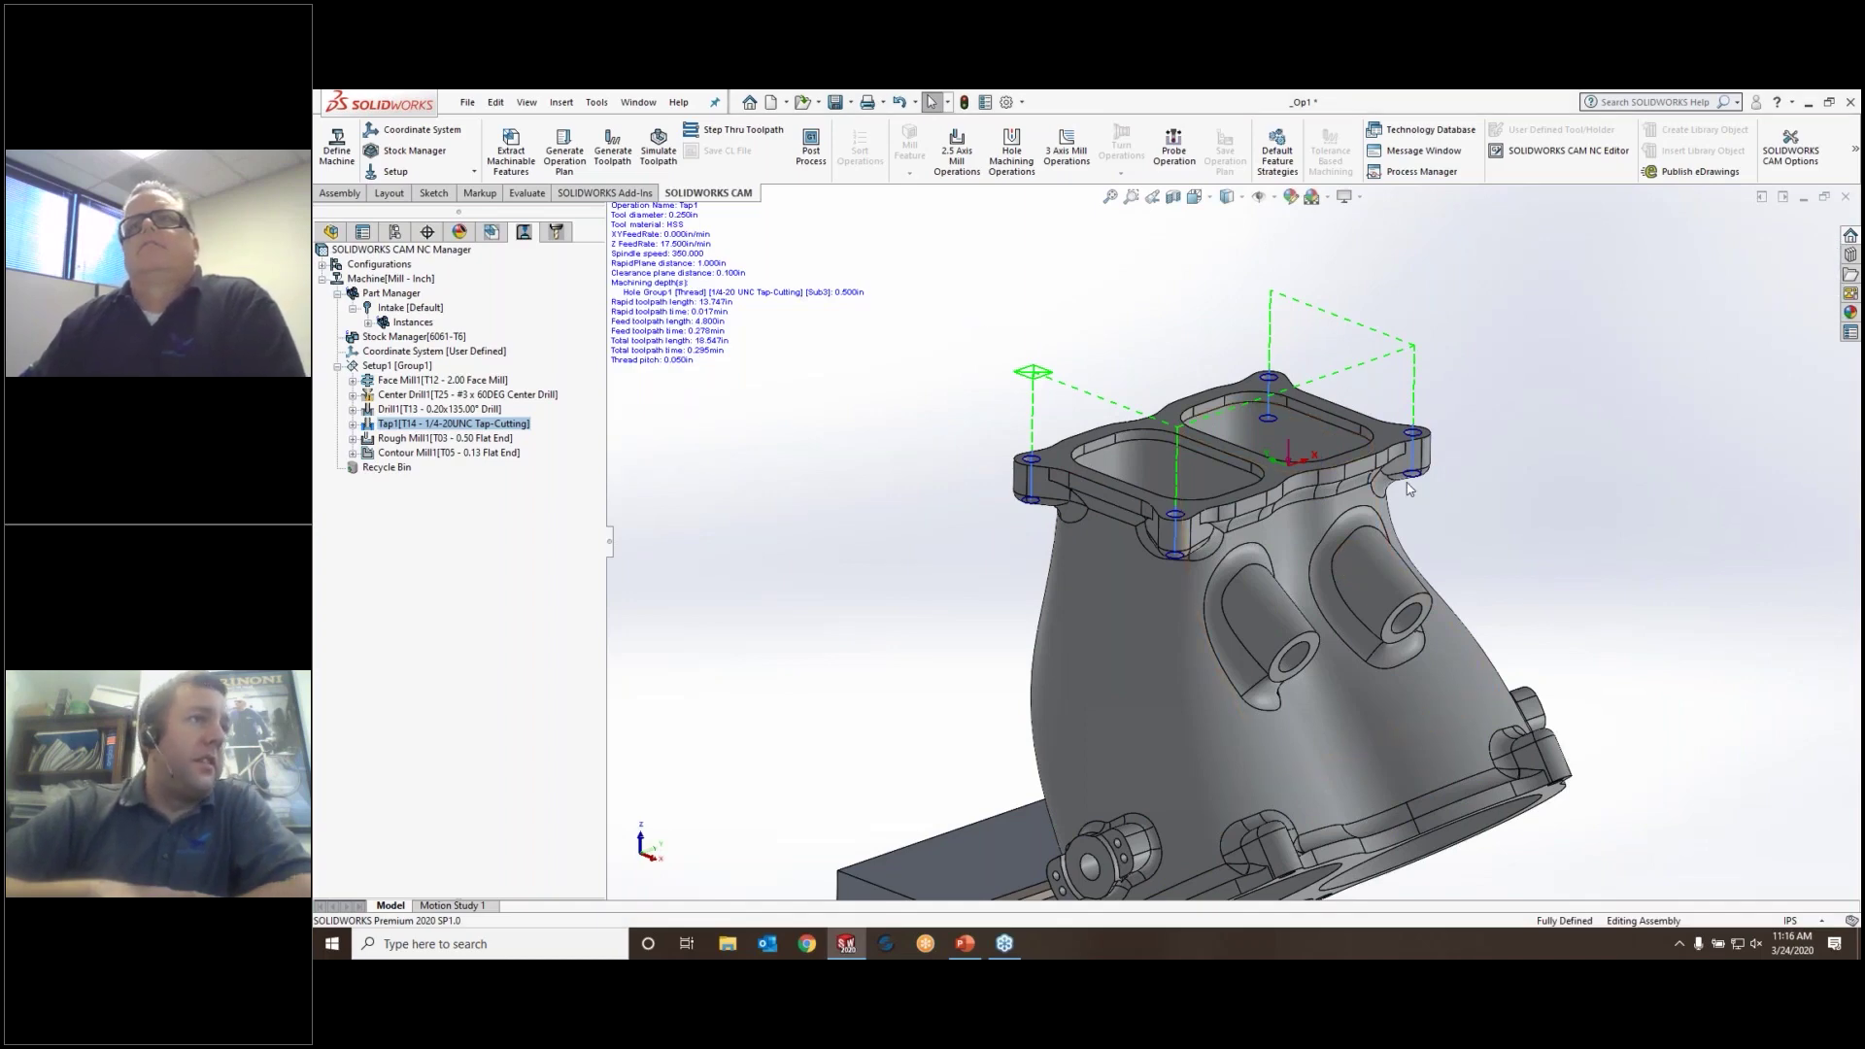
{"action": "scroll", "coordinate": [1410, 489], "scroll_direction": "down", "scroll_amount": 2}
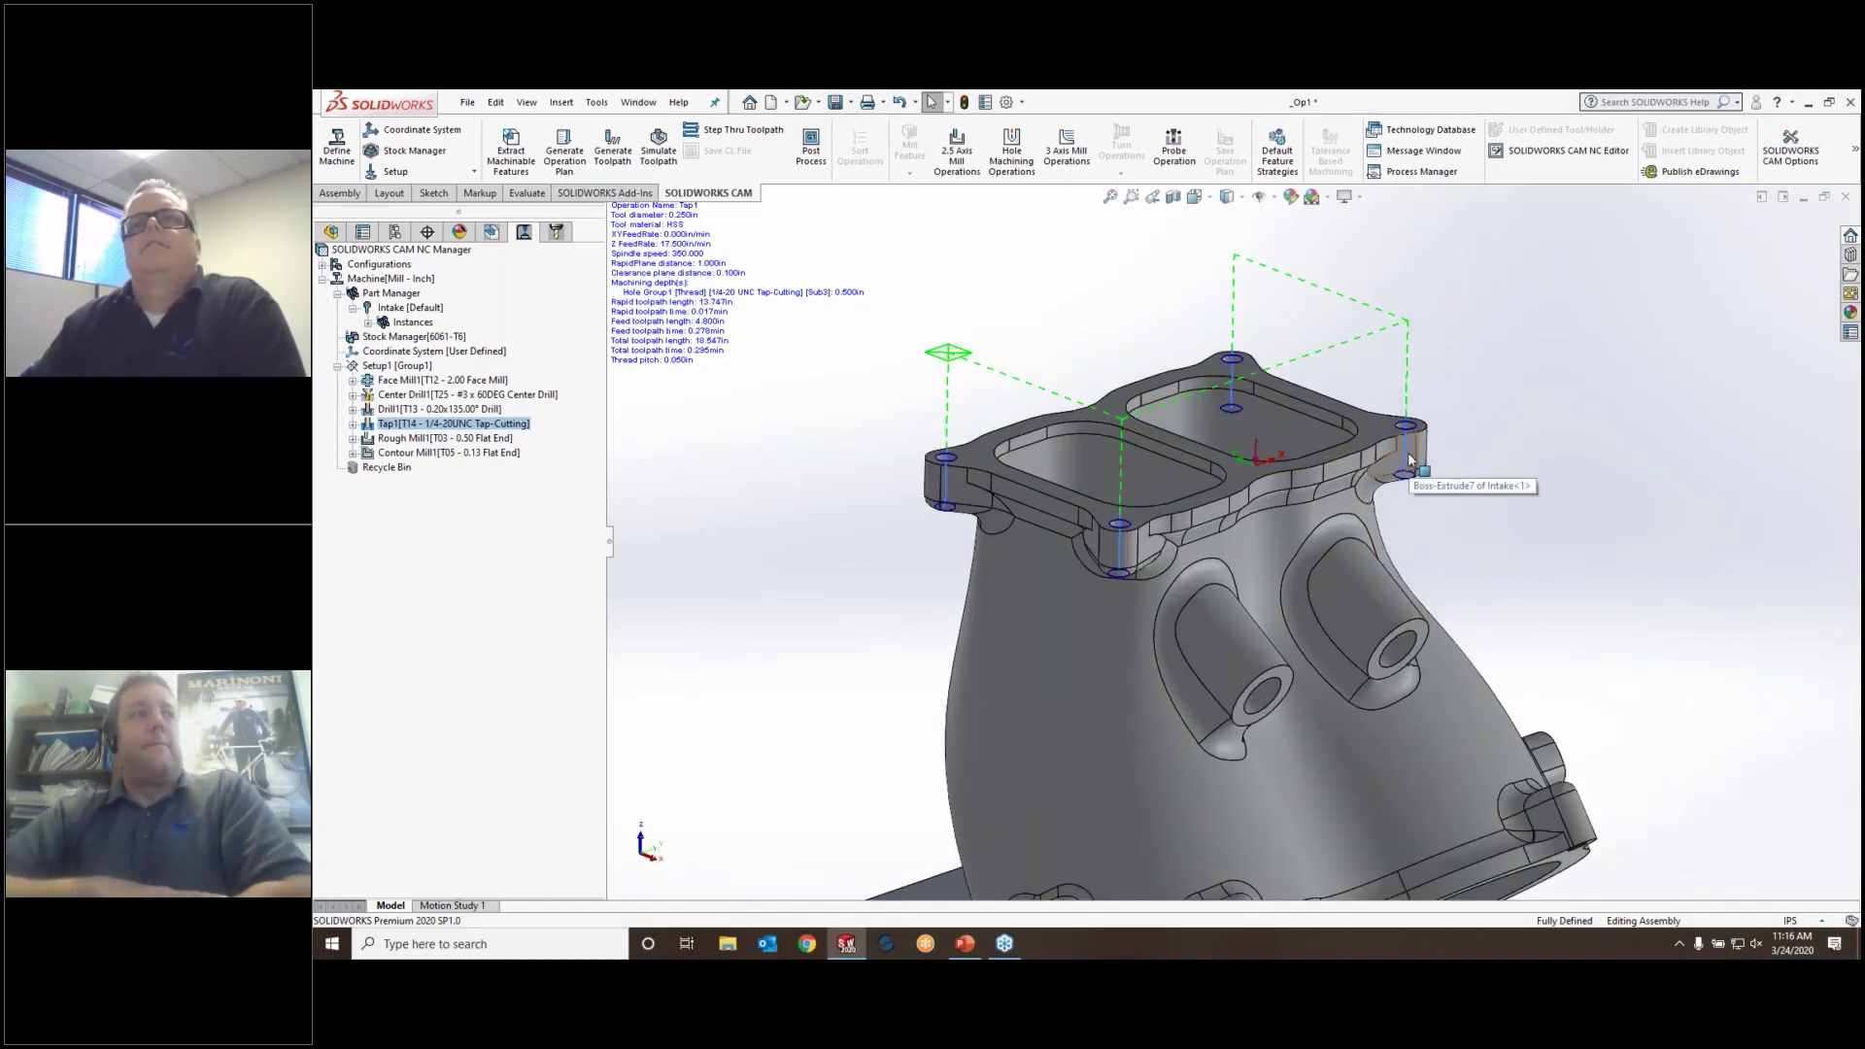
{"action": "left_click", "coordinate": [1411, 460]}
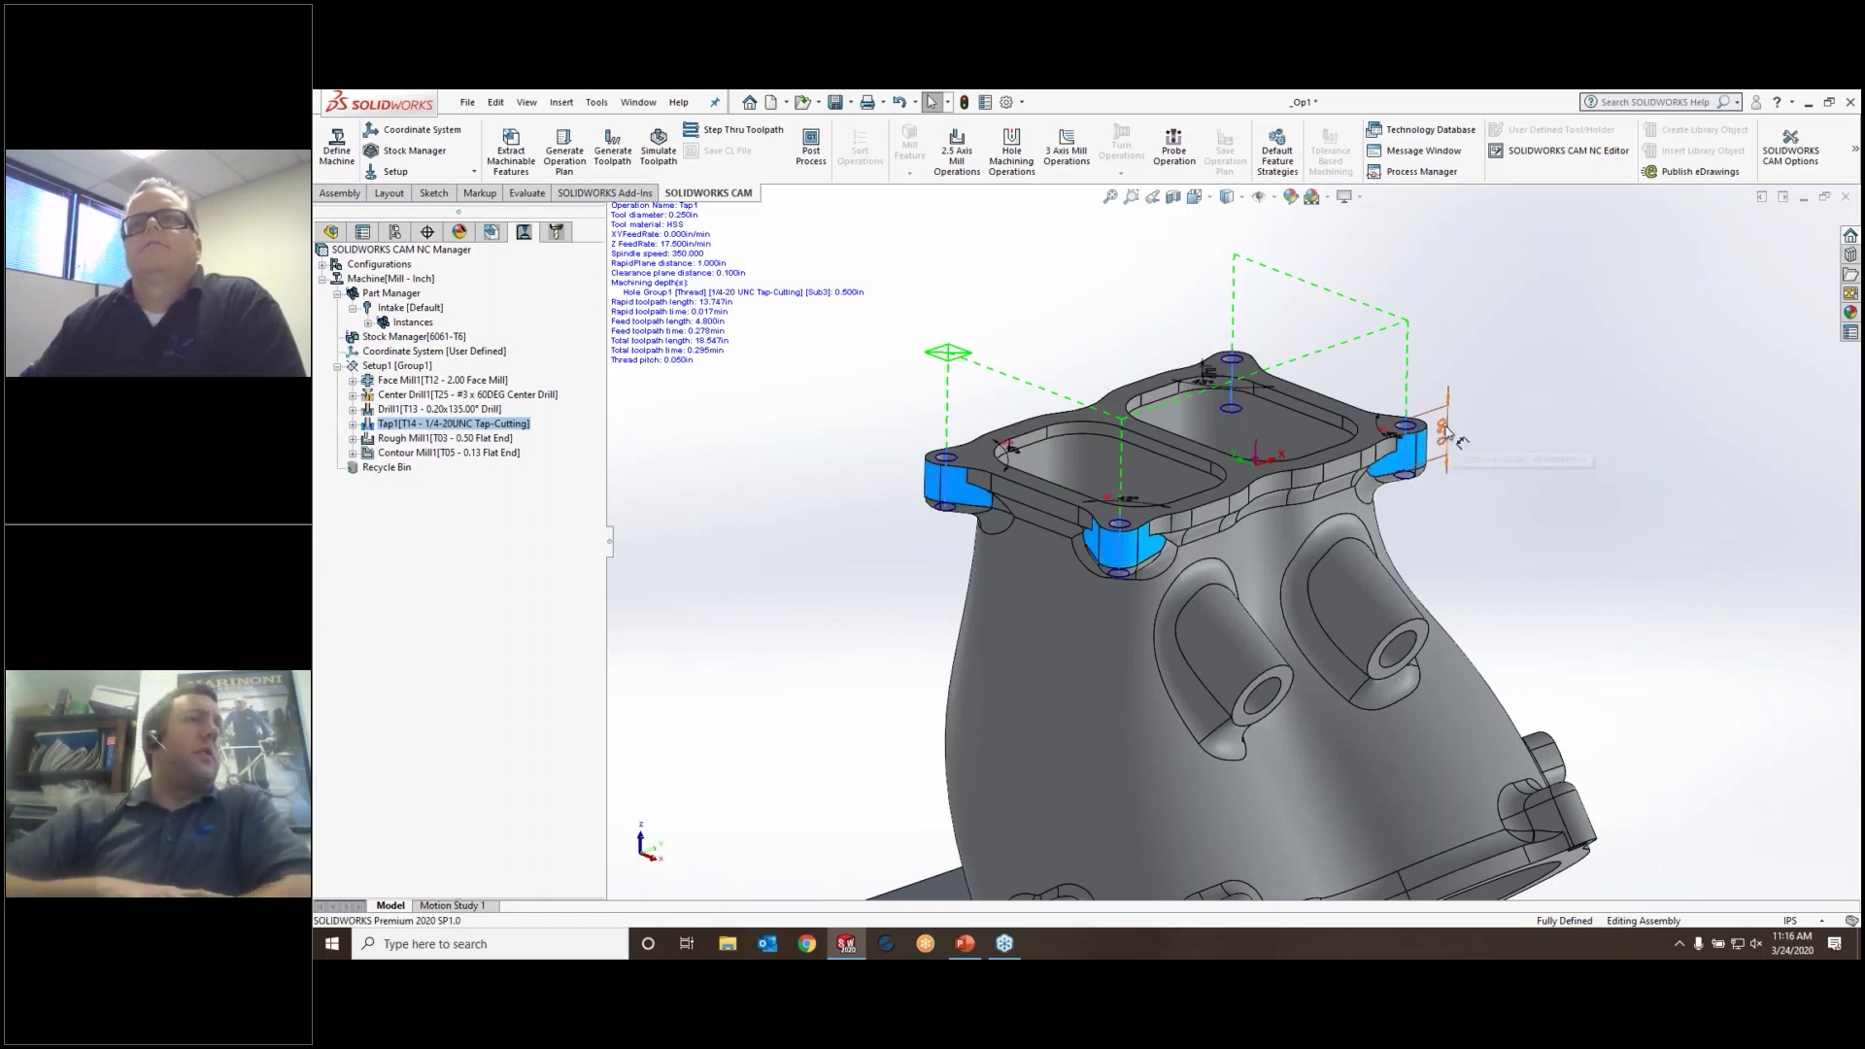
{"action": "double_click", "coordinate": [1445, 432]}
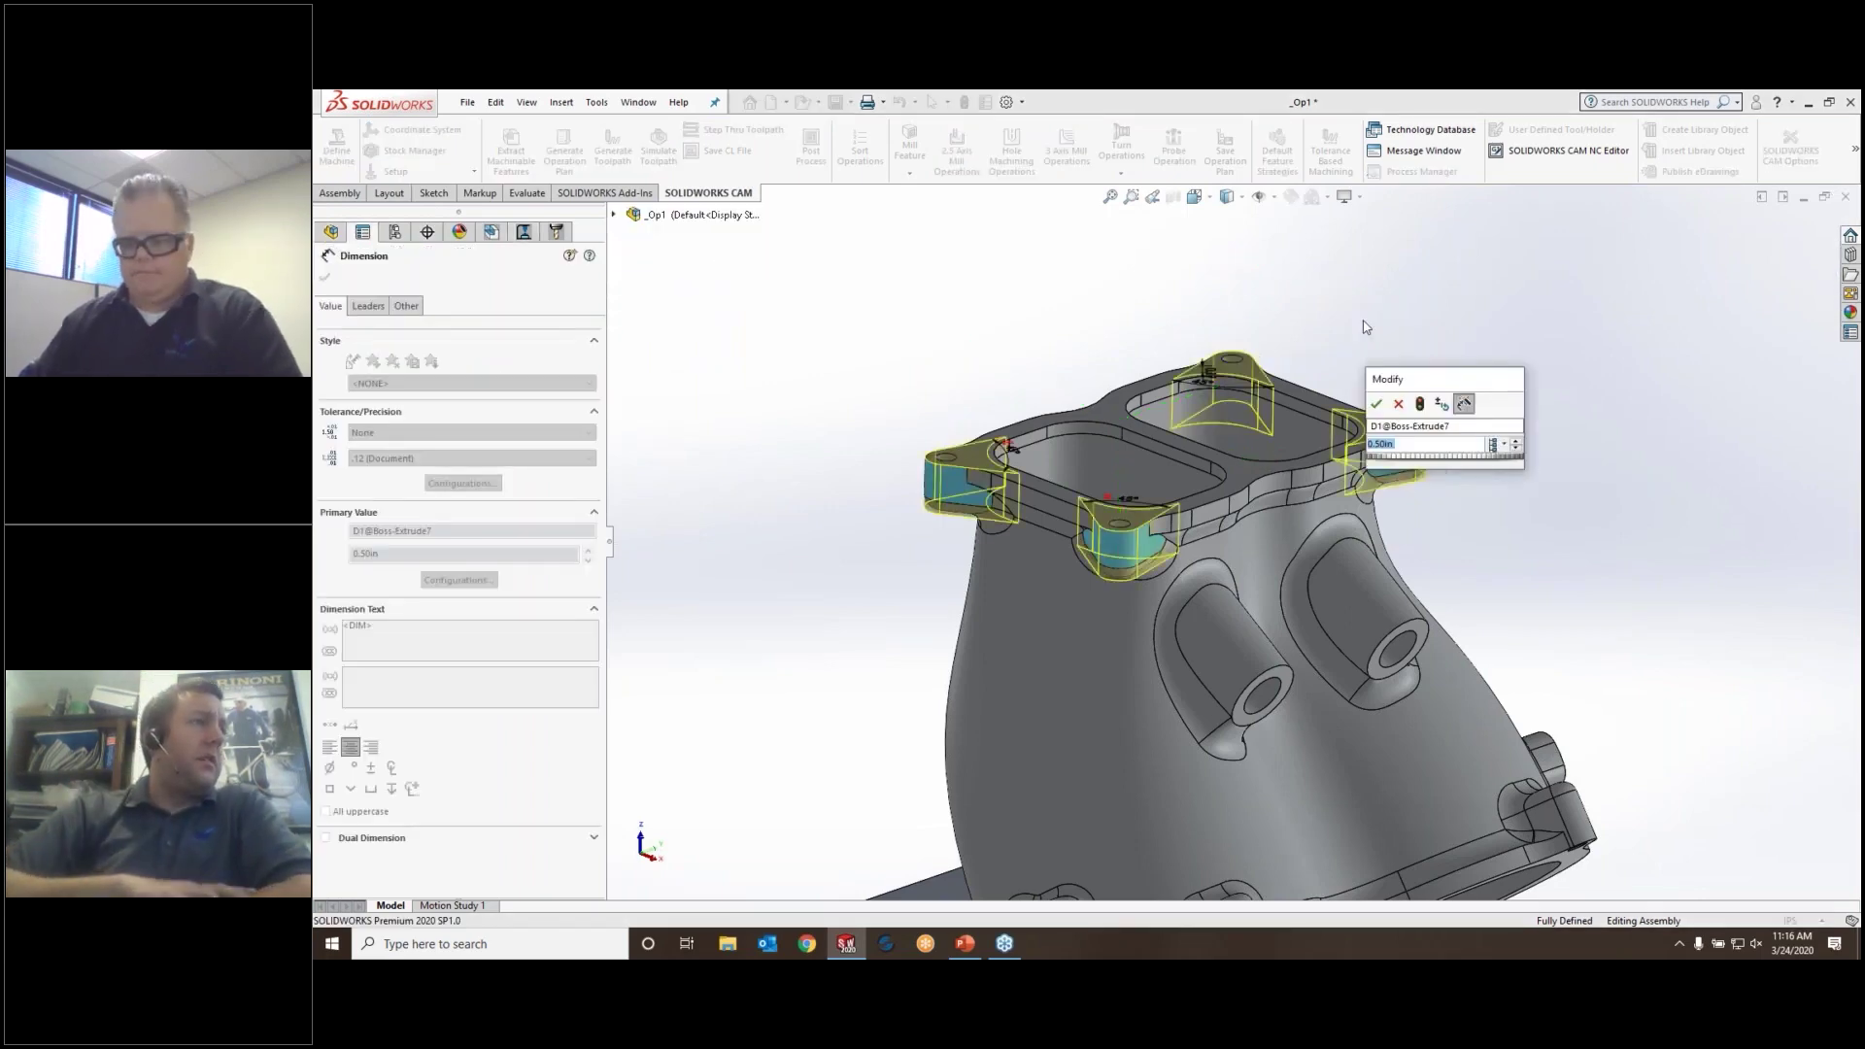
{"action": "key", "text": "BackSpace"}
{"action": "type", "text": ".625"}
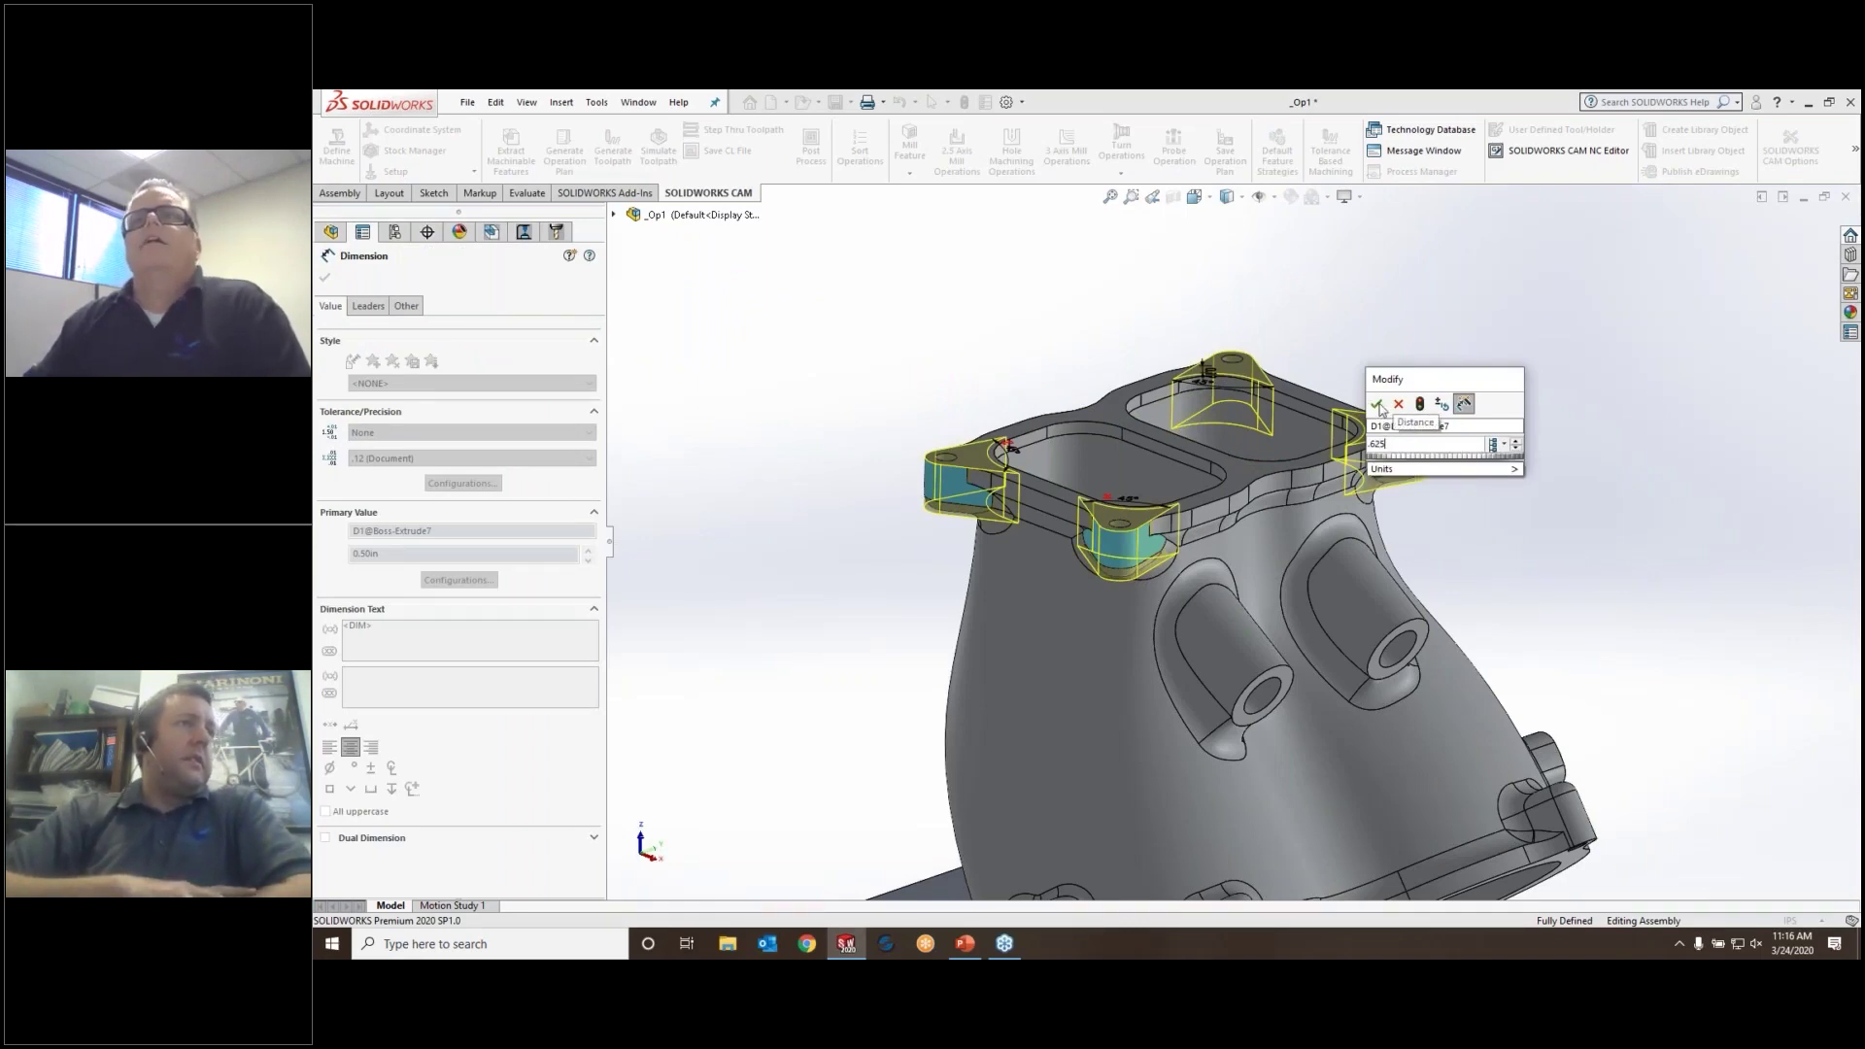
{"action": "left_click", "coordinate": [1420, 404]}
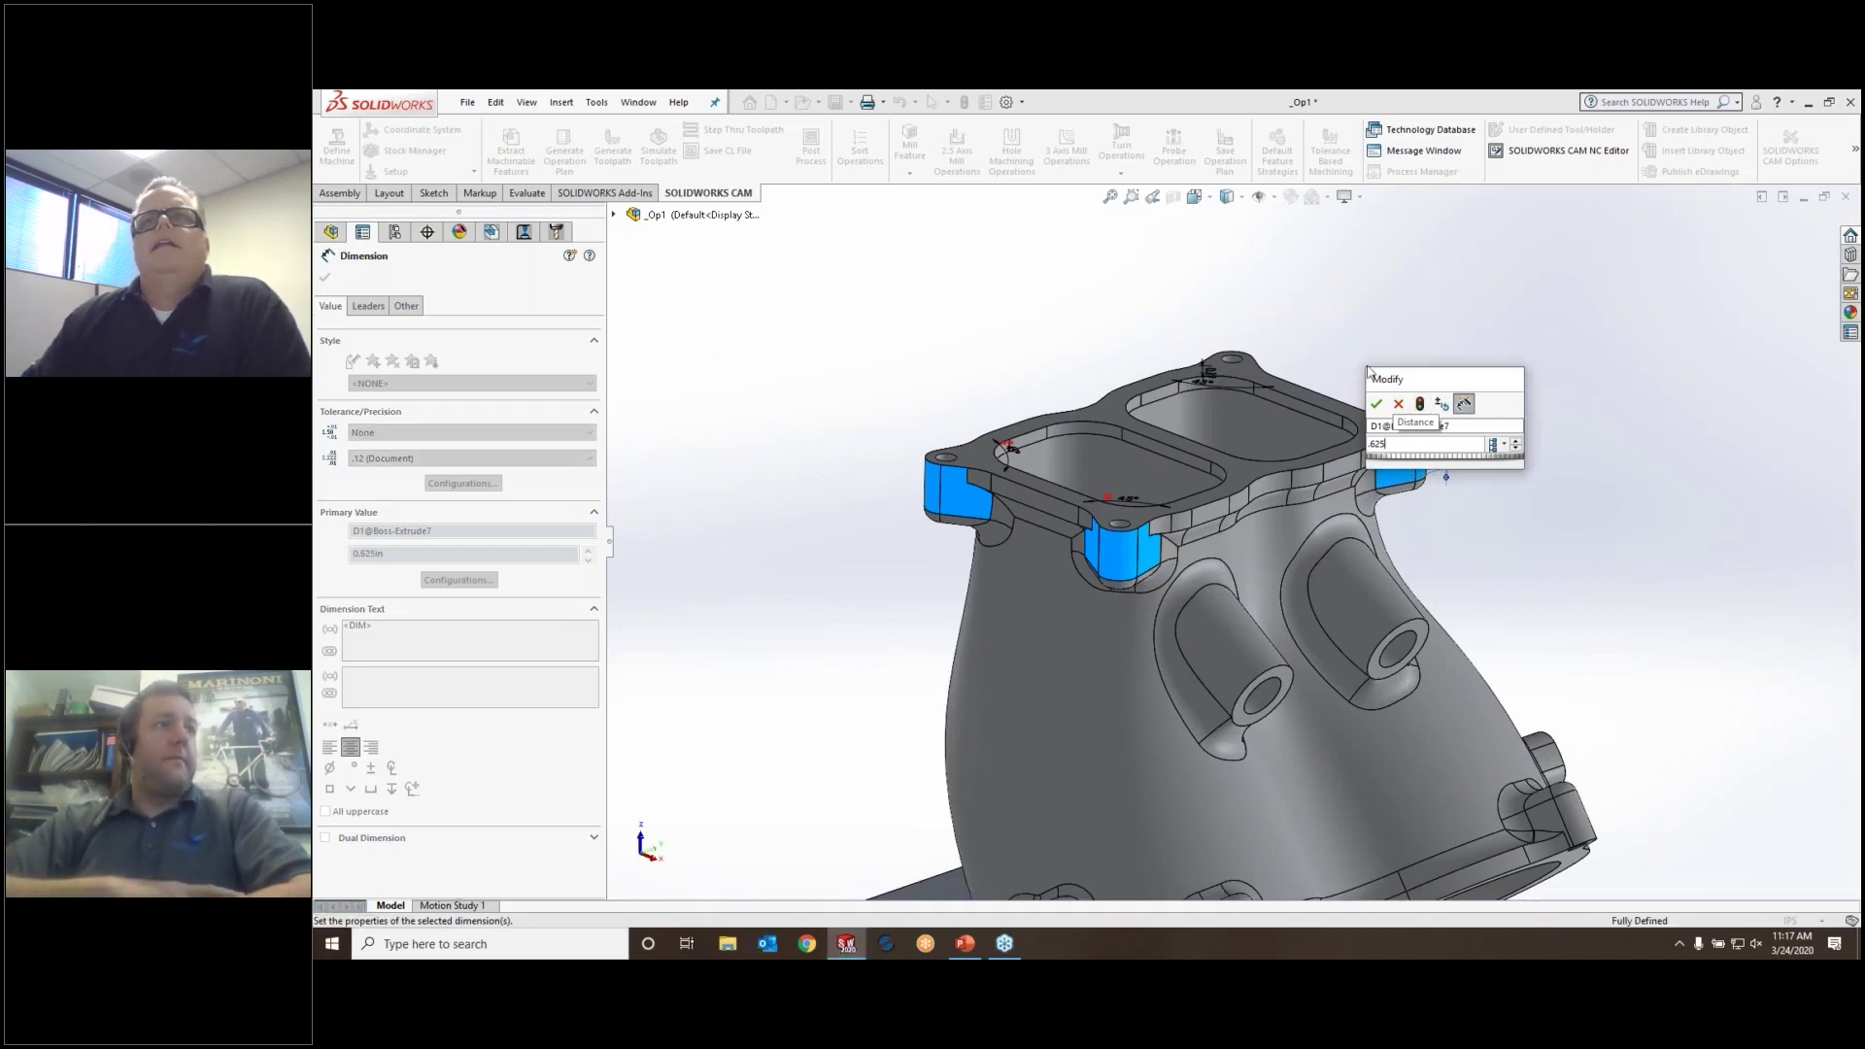
{"action": "left_click", "coordinate": [1375, 405]}
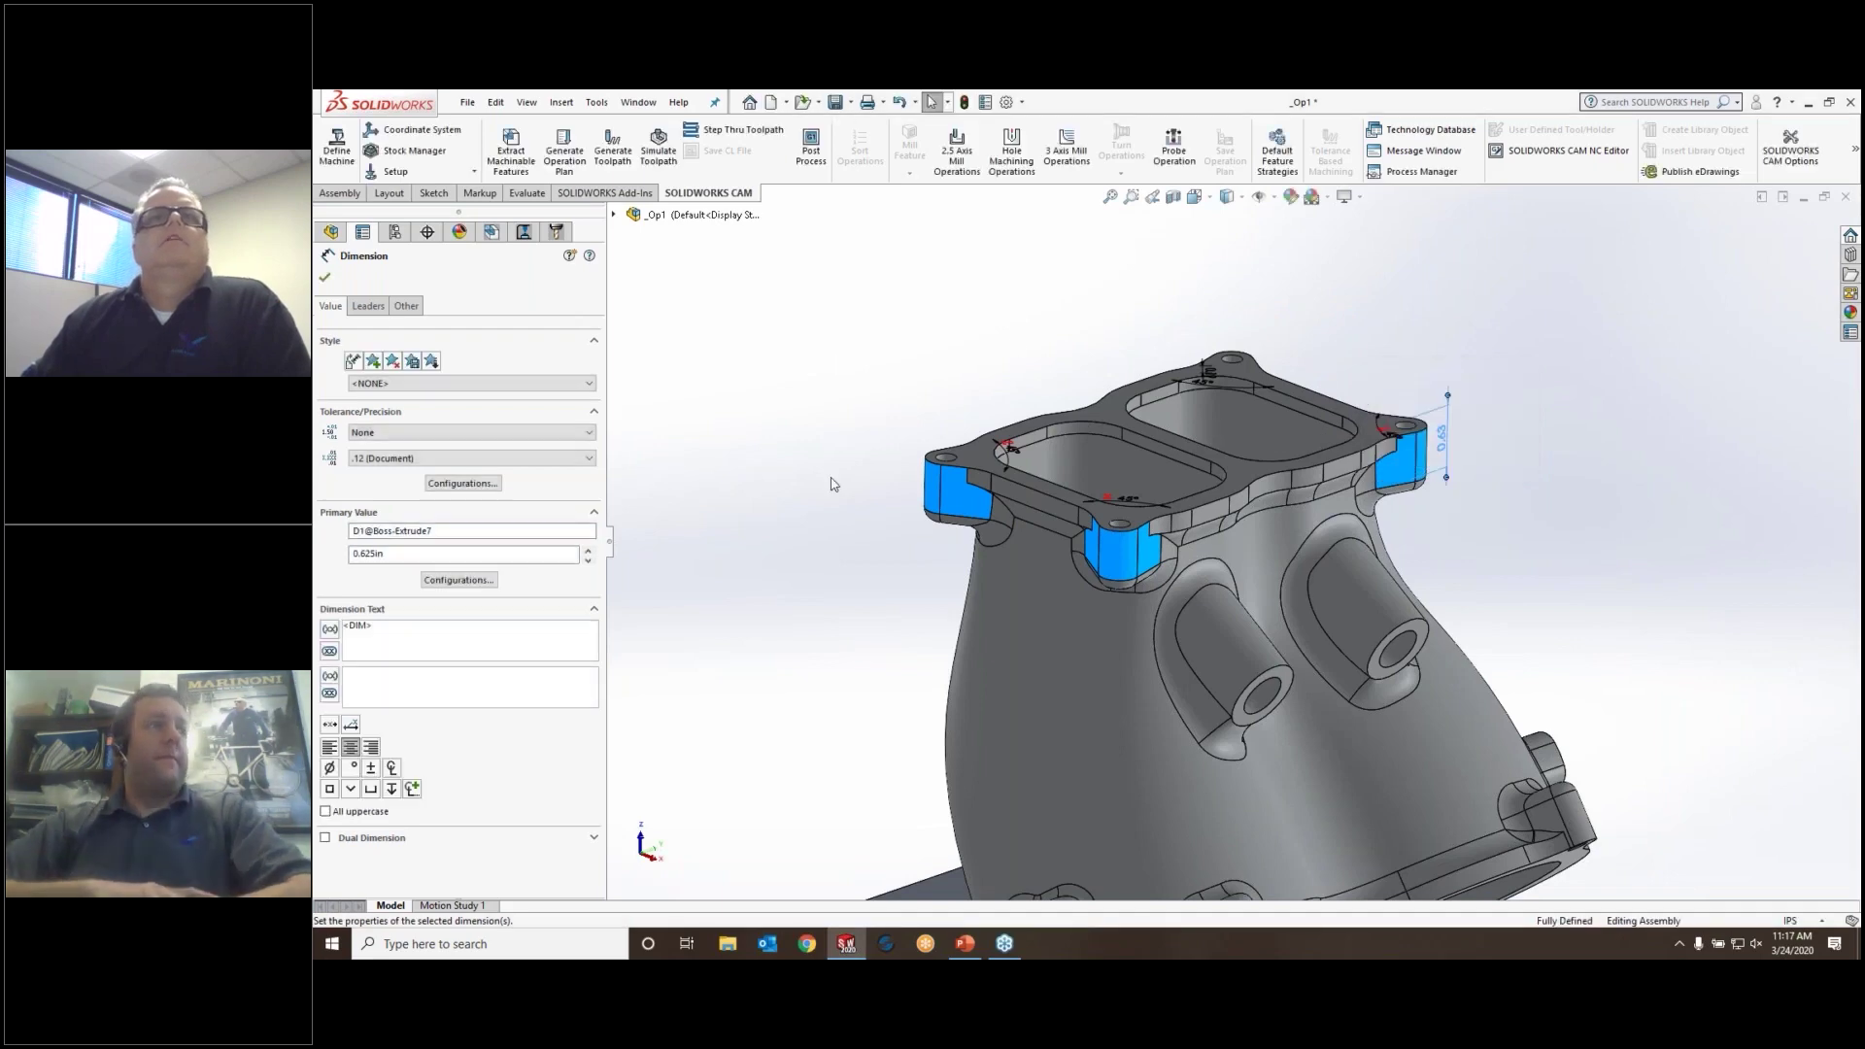
{"action": "middle_click_drag", "start_coordinate": [851, 470], "coordinate": [927, 628]}
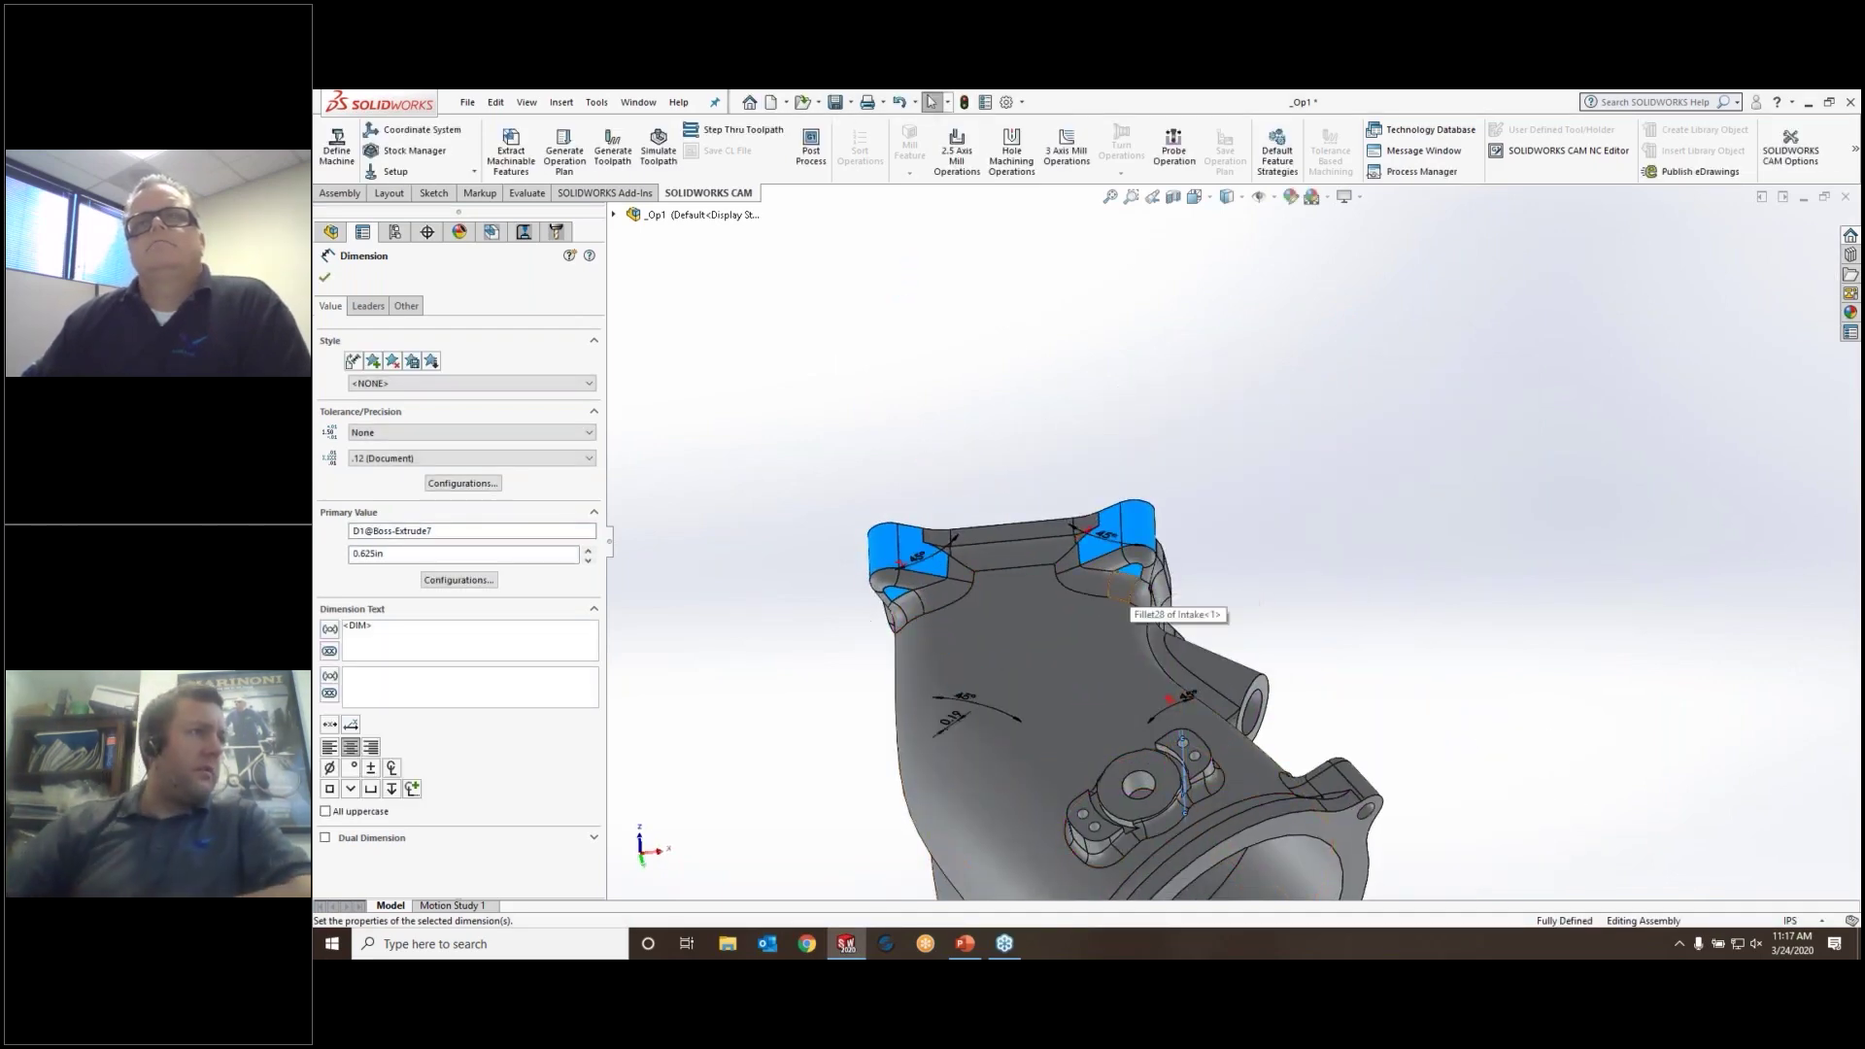
{"action": "middle_click_drag", "start_coordinate": [1124, 590], "coordinate": [962, 564]}
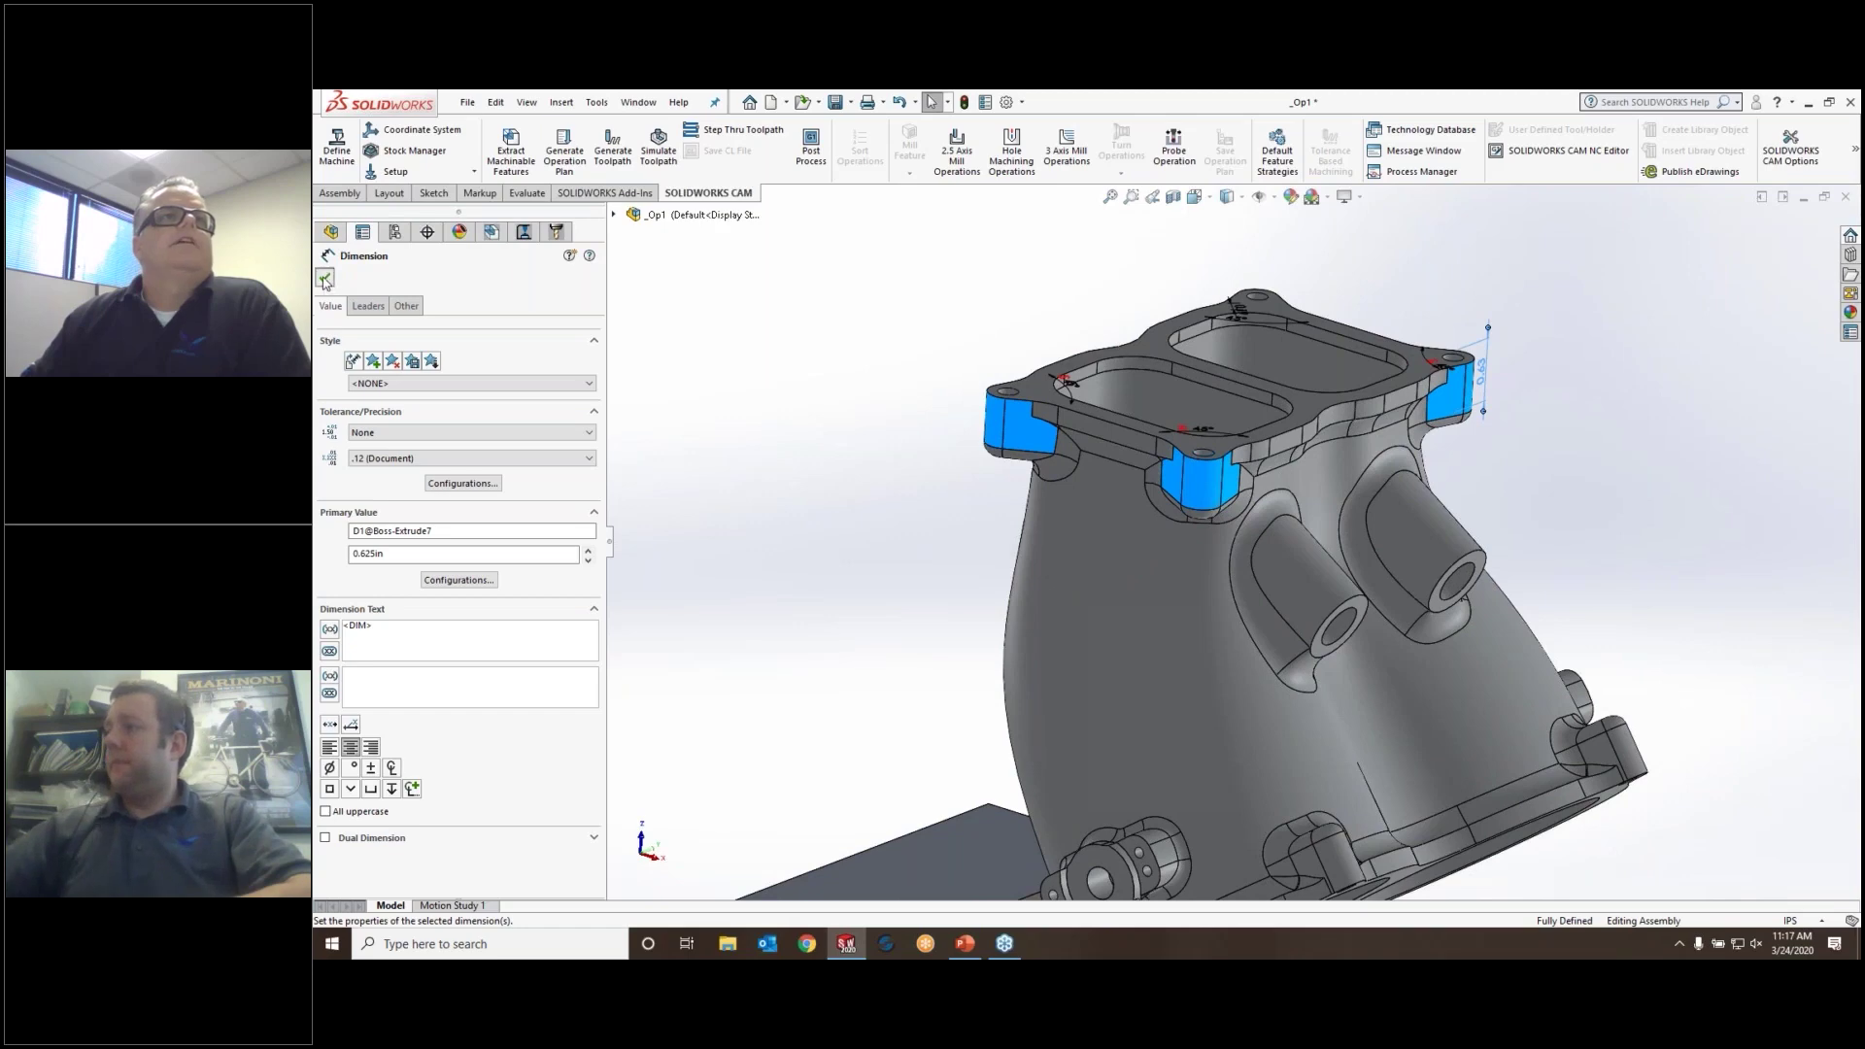
{"action": "left_click", "coordinate": [325, 279]}
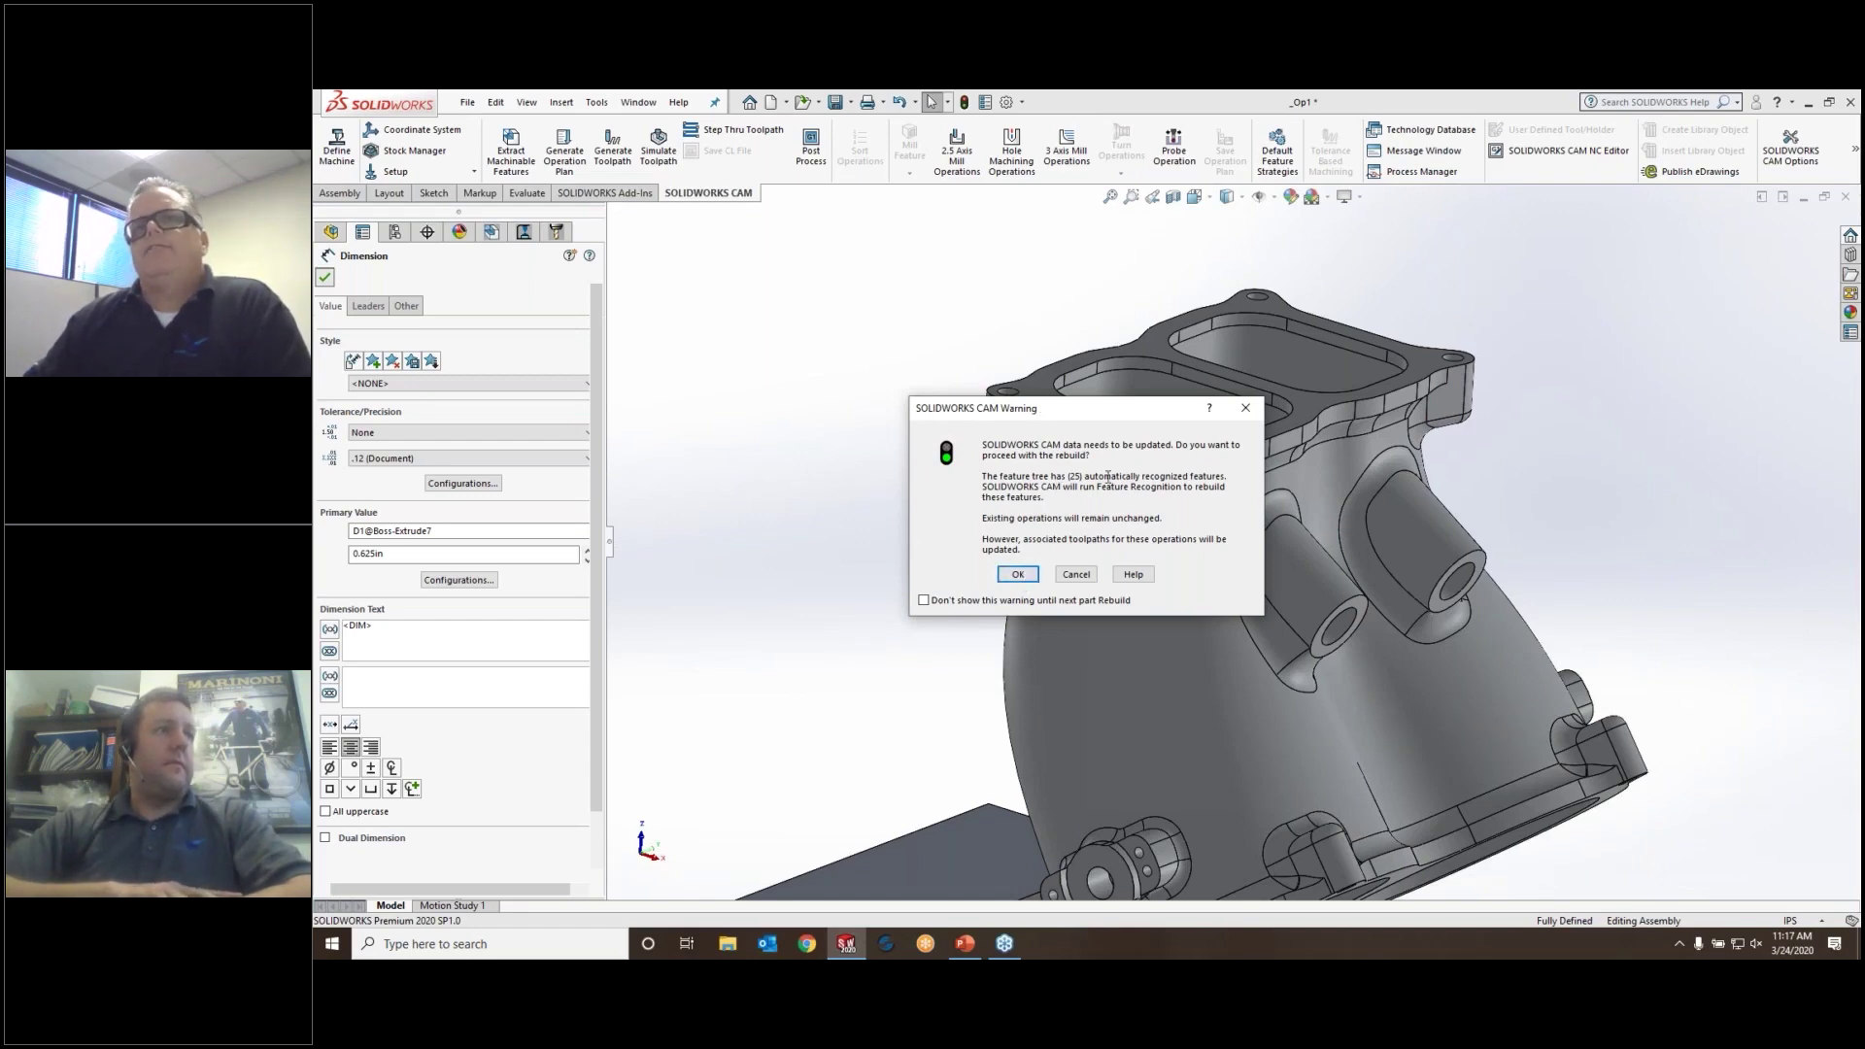
Proceed with the CAM rebuild, replace Hole Group1 with the new Hole Group6 in all its operations, and accept the feature association
{"action": "left_click", "coordinate": [1017, 575]}
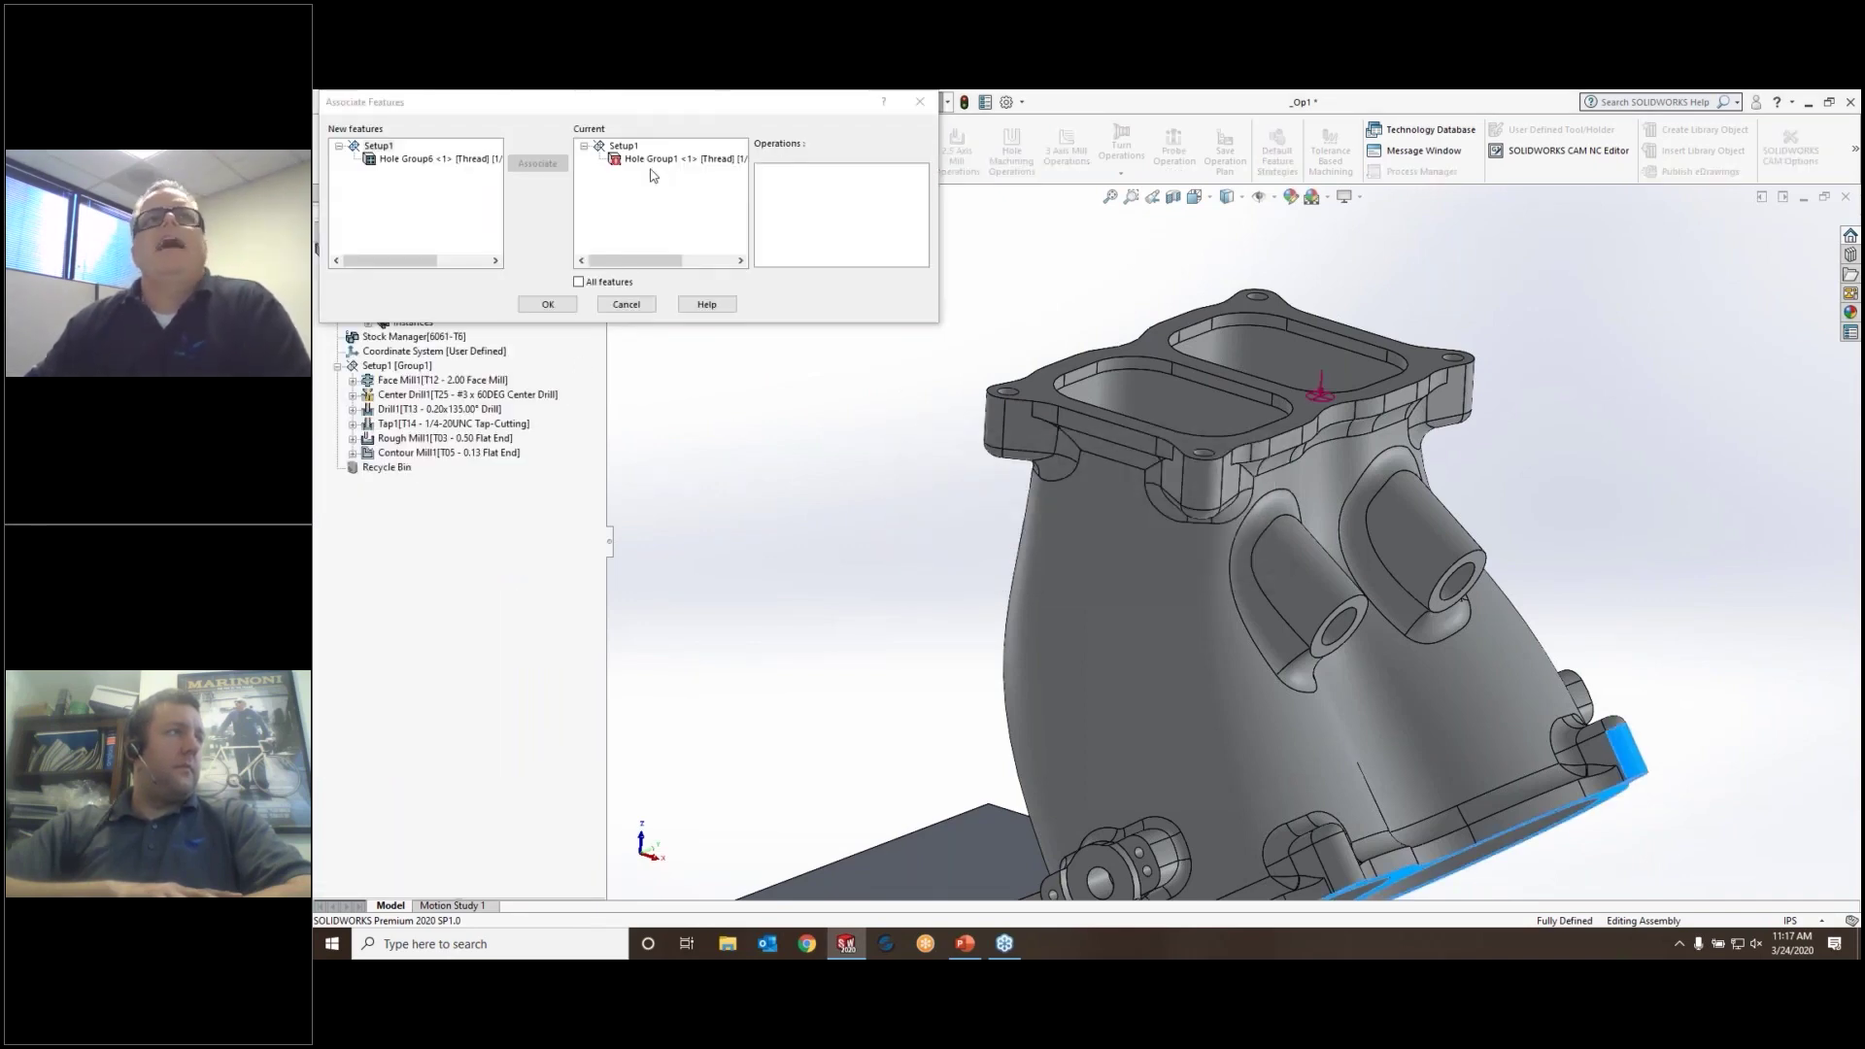
{"action": "left_click", "coordinate": [433, 160]}
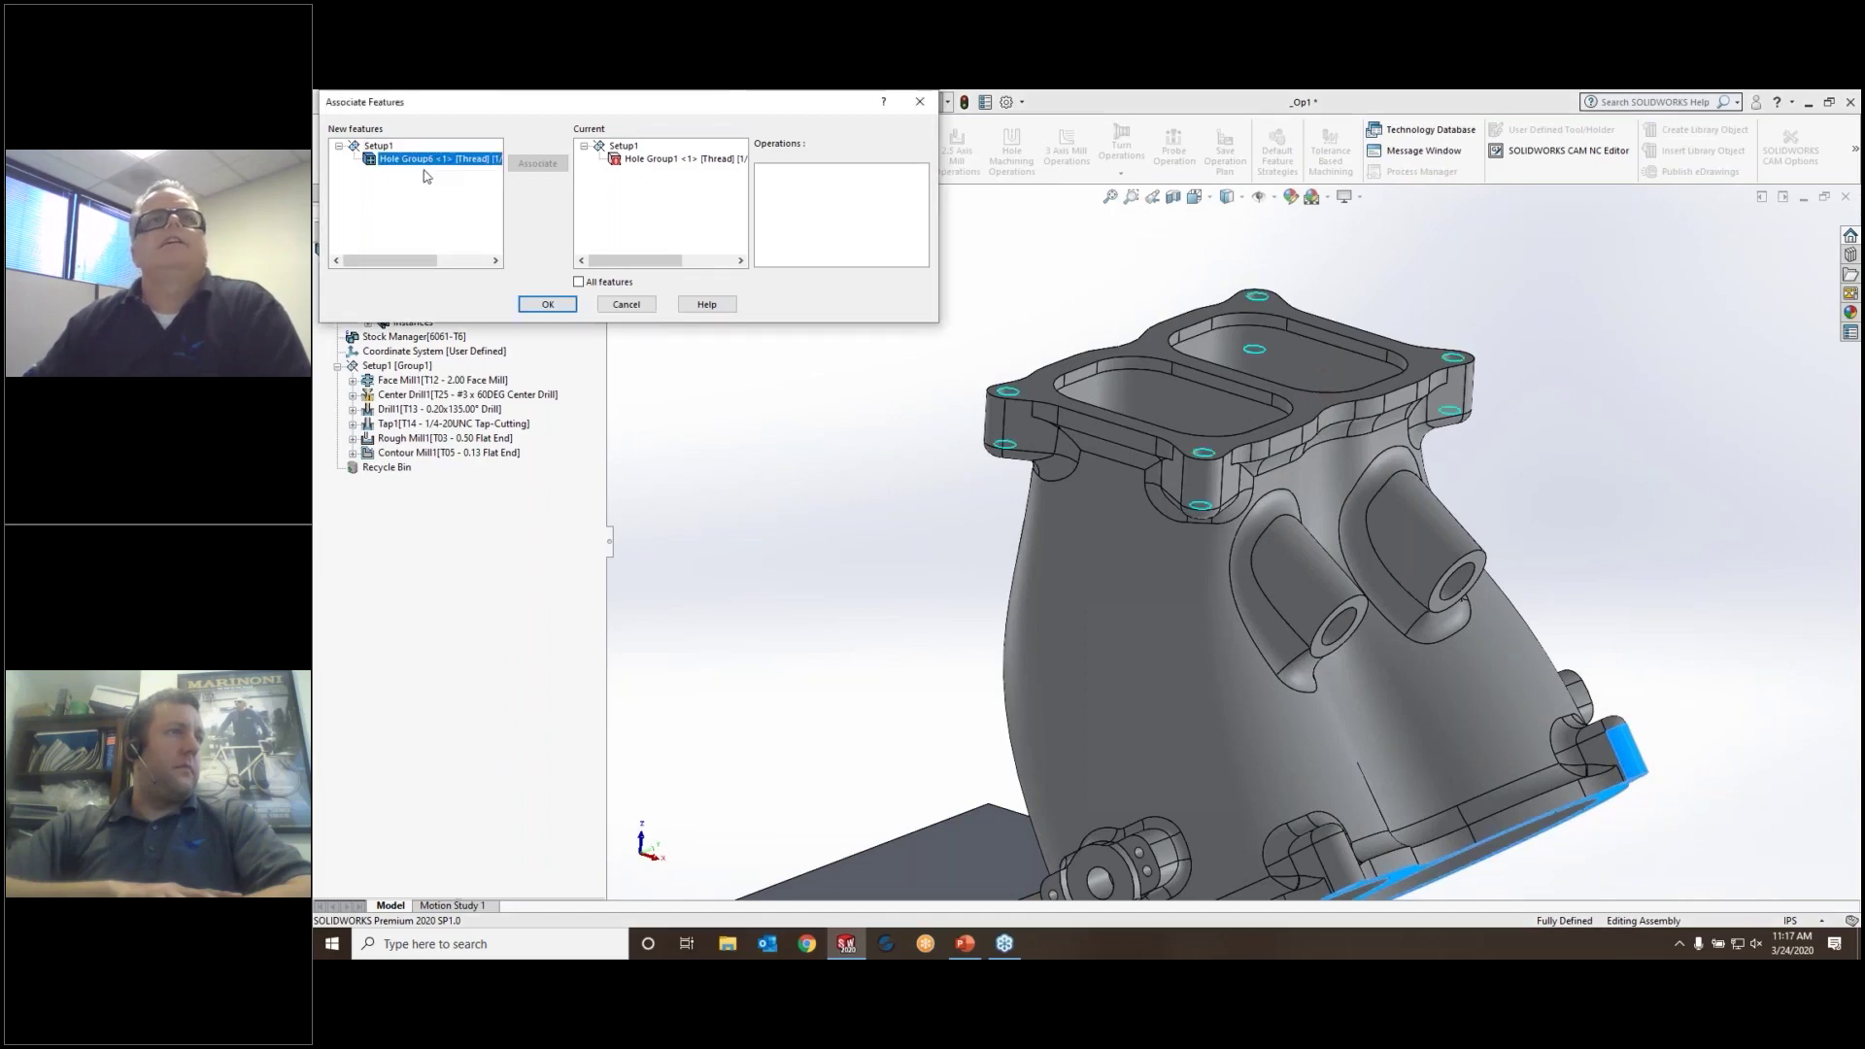
{"action": "left_click", "coordinate": [654, 160]}
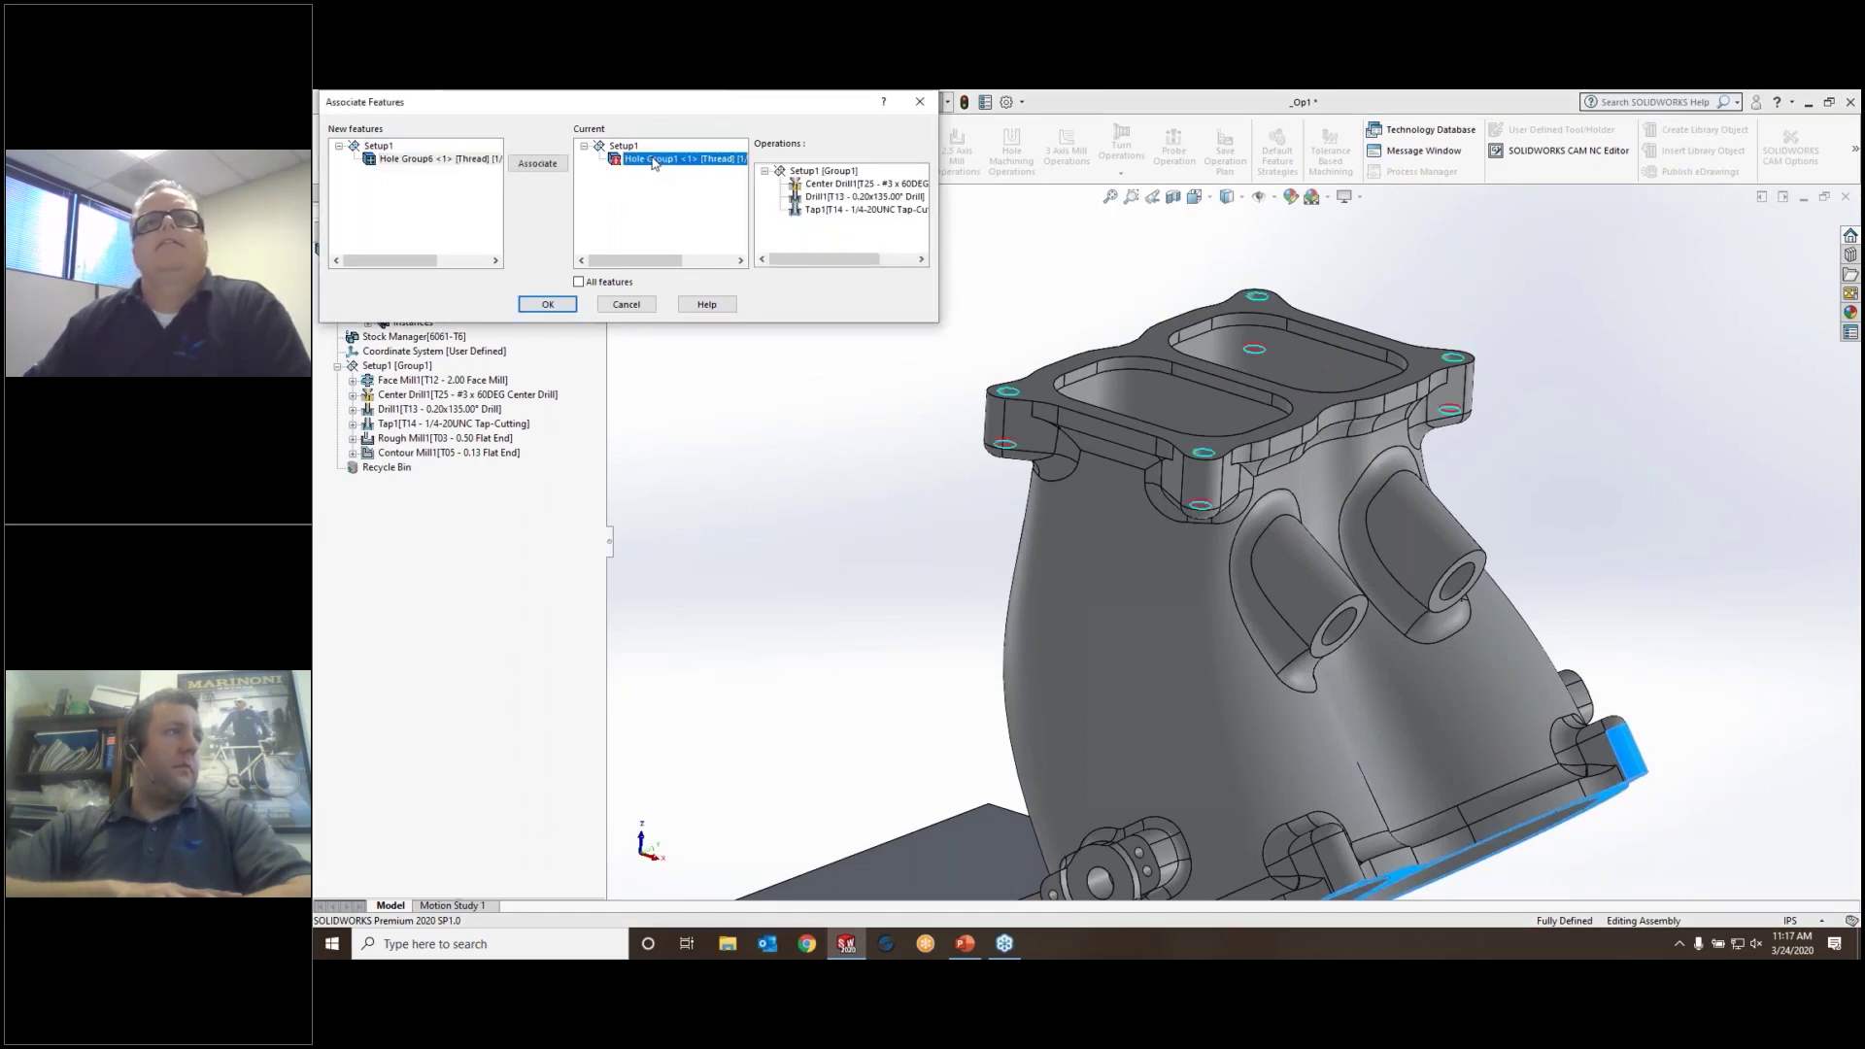
{"action": "left_click", "coordinate": [537, 165]}
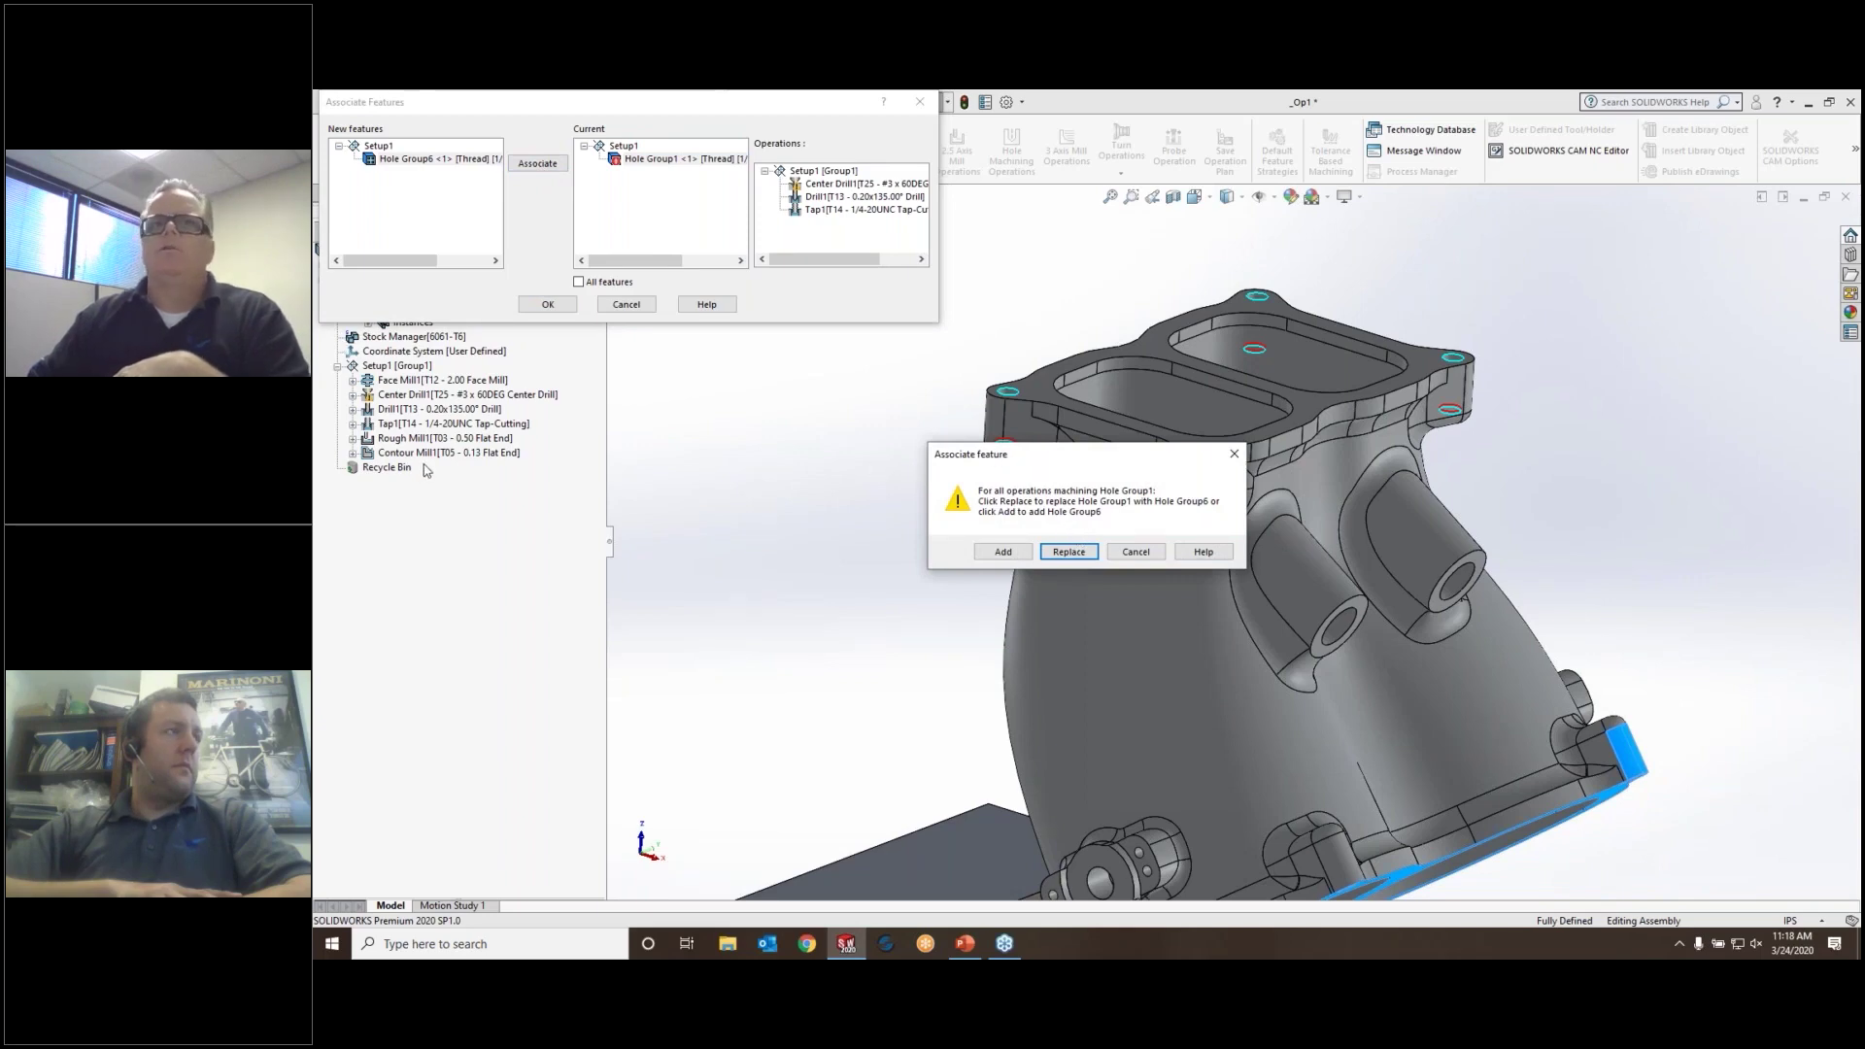
{"action": "left_click", "coordinate": [1070, 552]}
{"action": "left_click", "coordinate": [544, 304]}
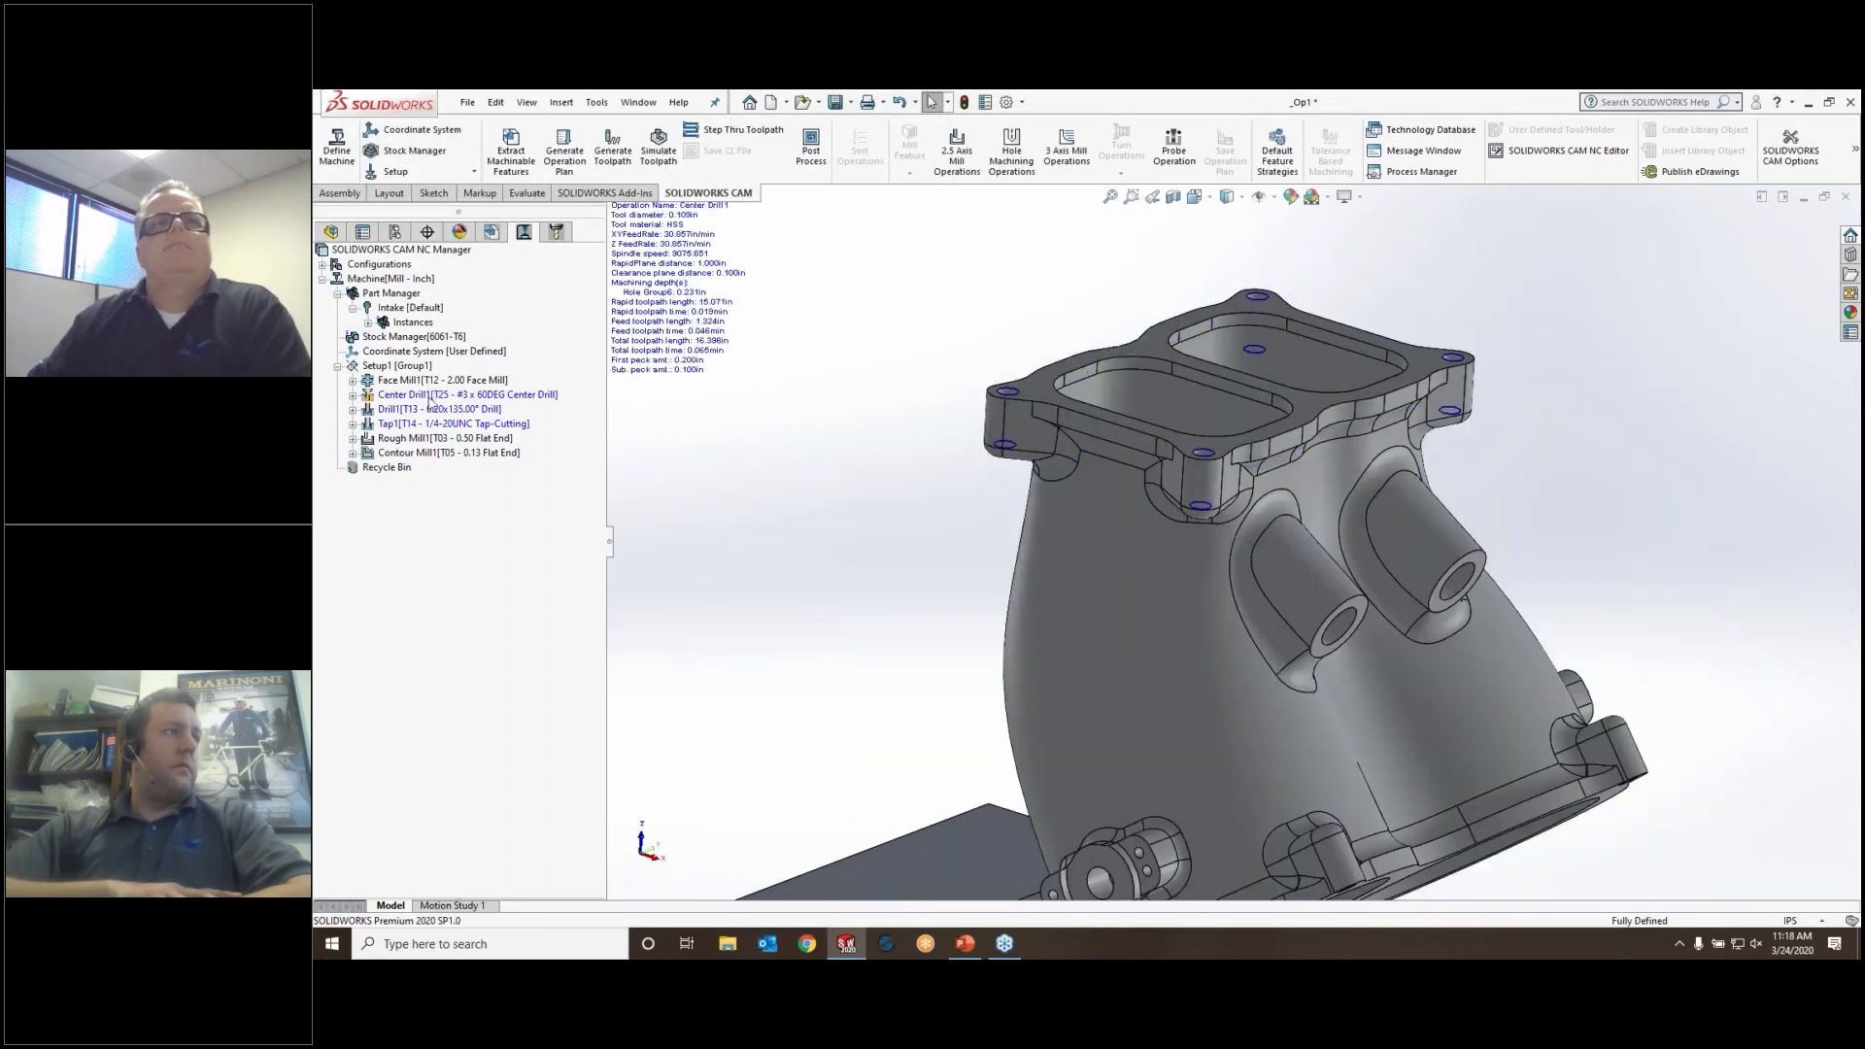
Regenerate the toolpaths of Center Drill1, Drill1 and Tap1 together, and view them on the four corner holes
{"action": "left_click", "coordinate": [437, 395]}
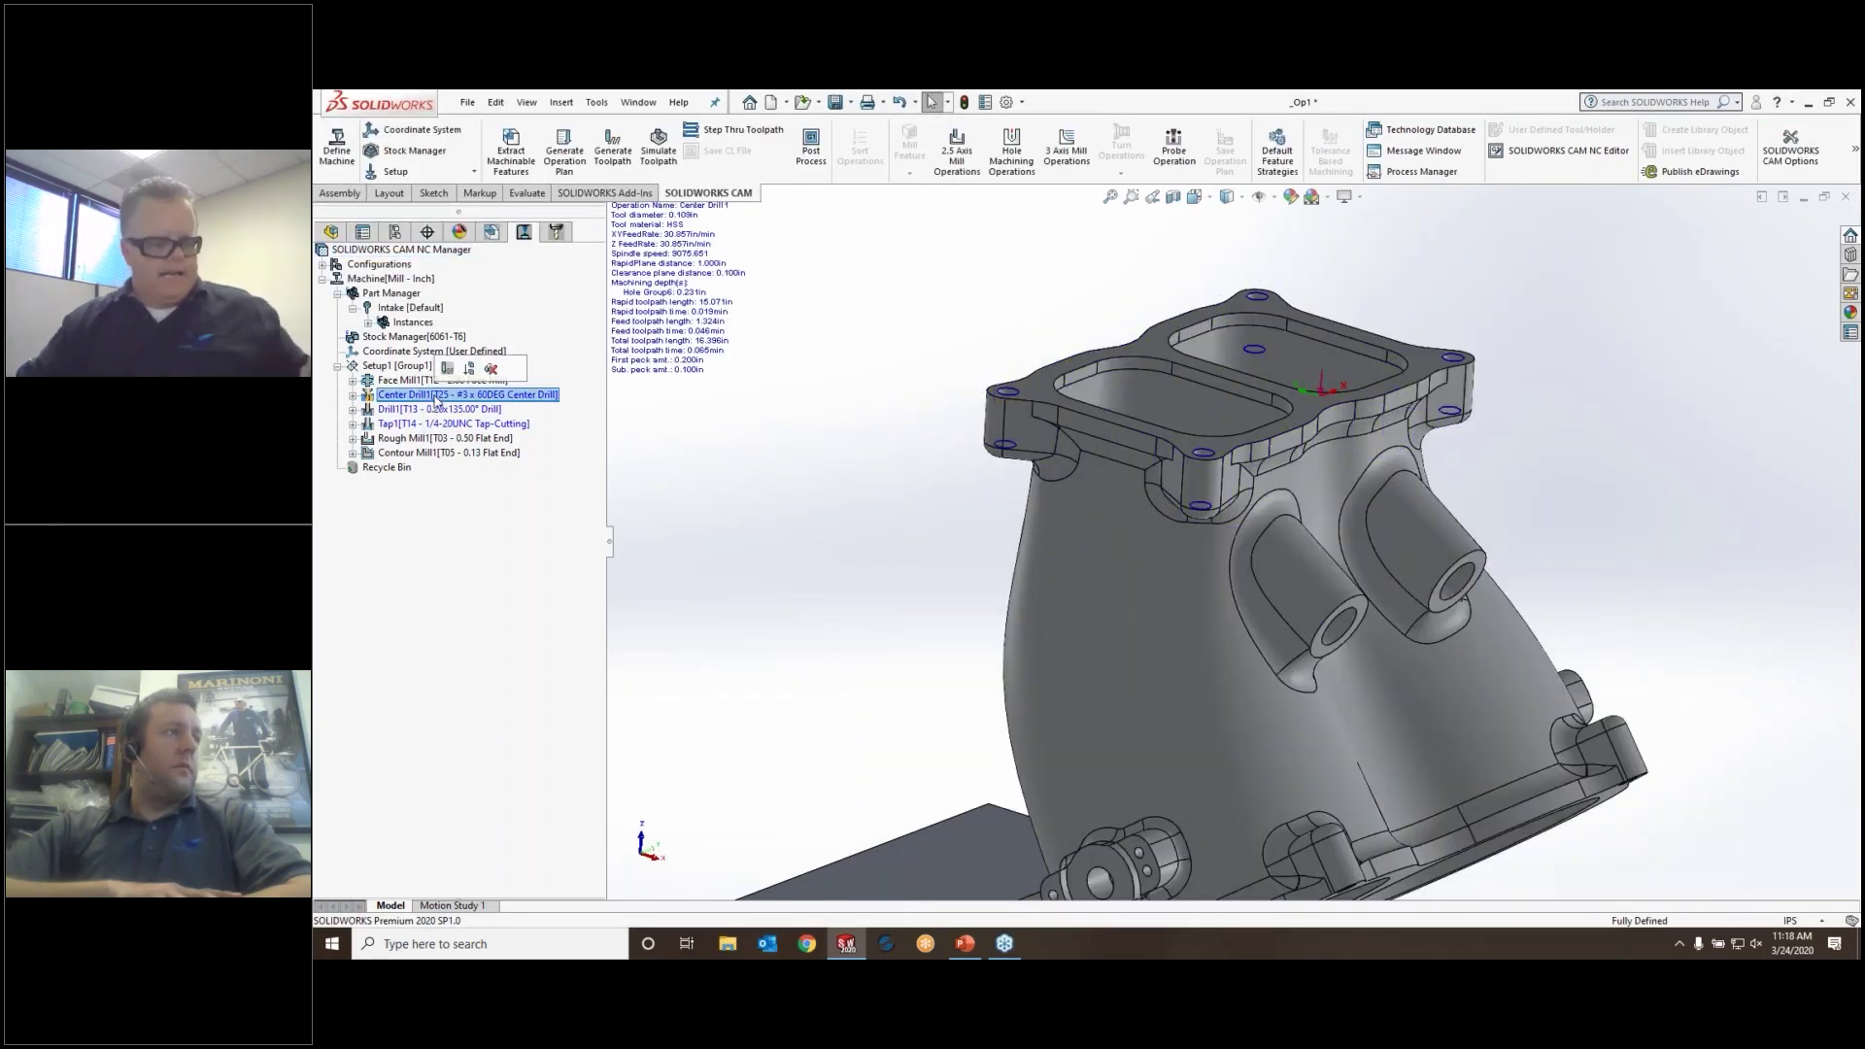
{"action": "left_click", "coordinate": [436, 425], "text": "shift"}
{"action": "right_click", "coordinate": [437, 425]}
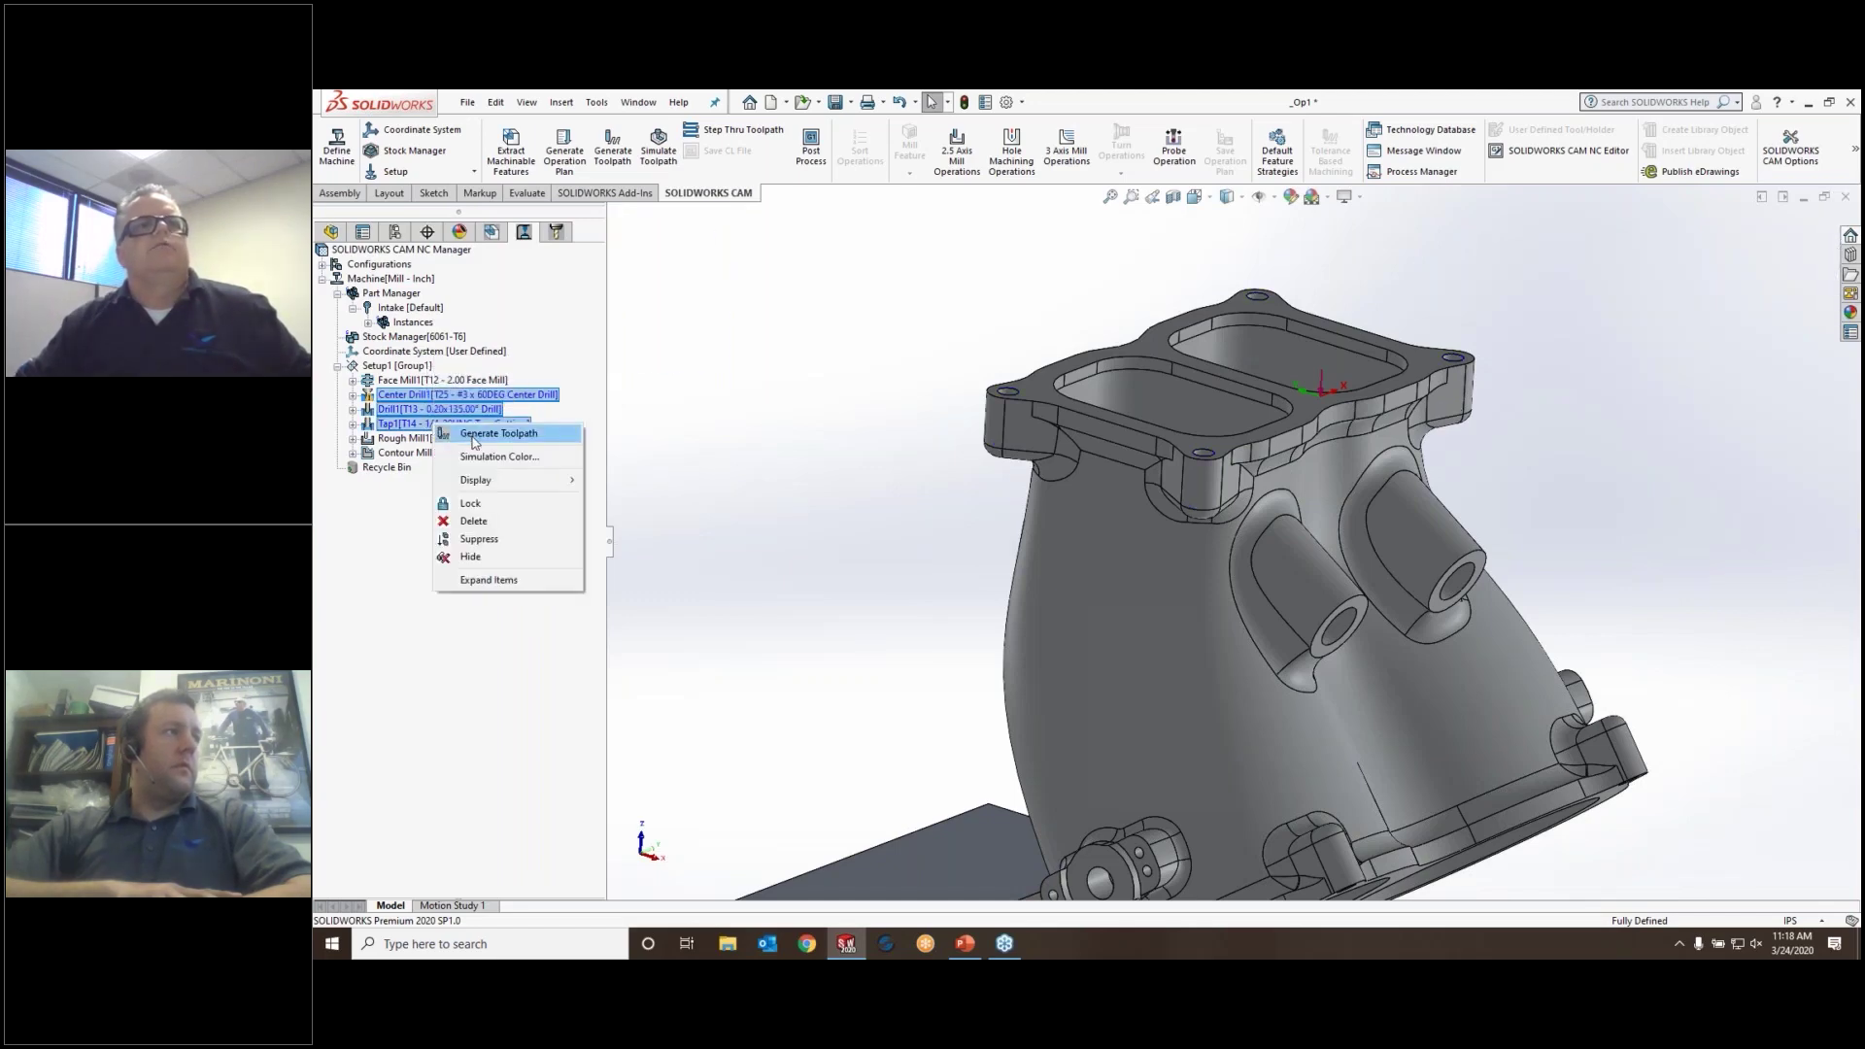
{"action": "left_click", "coordinate": [456, 433]}
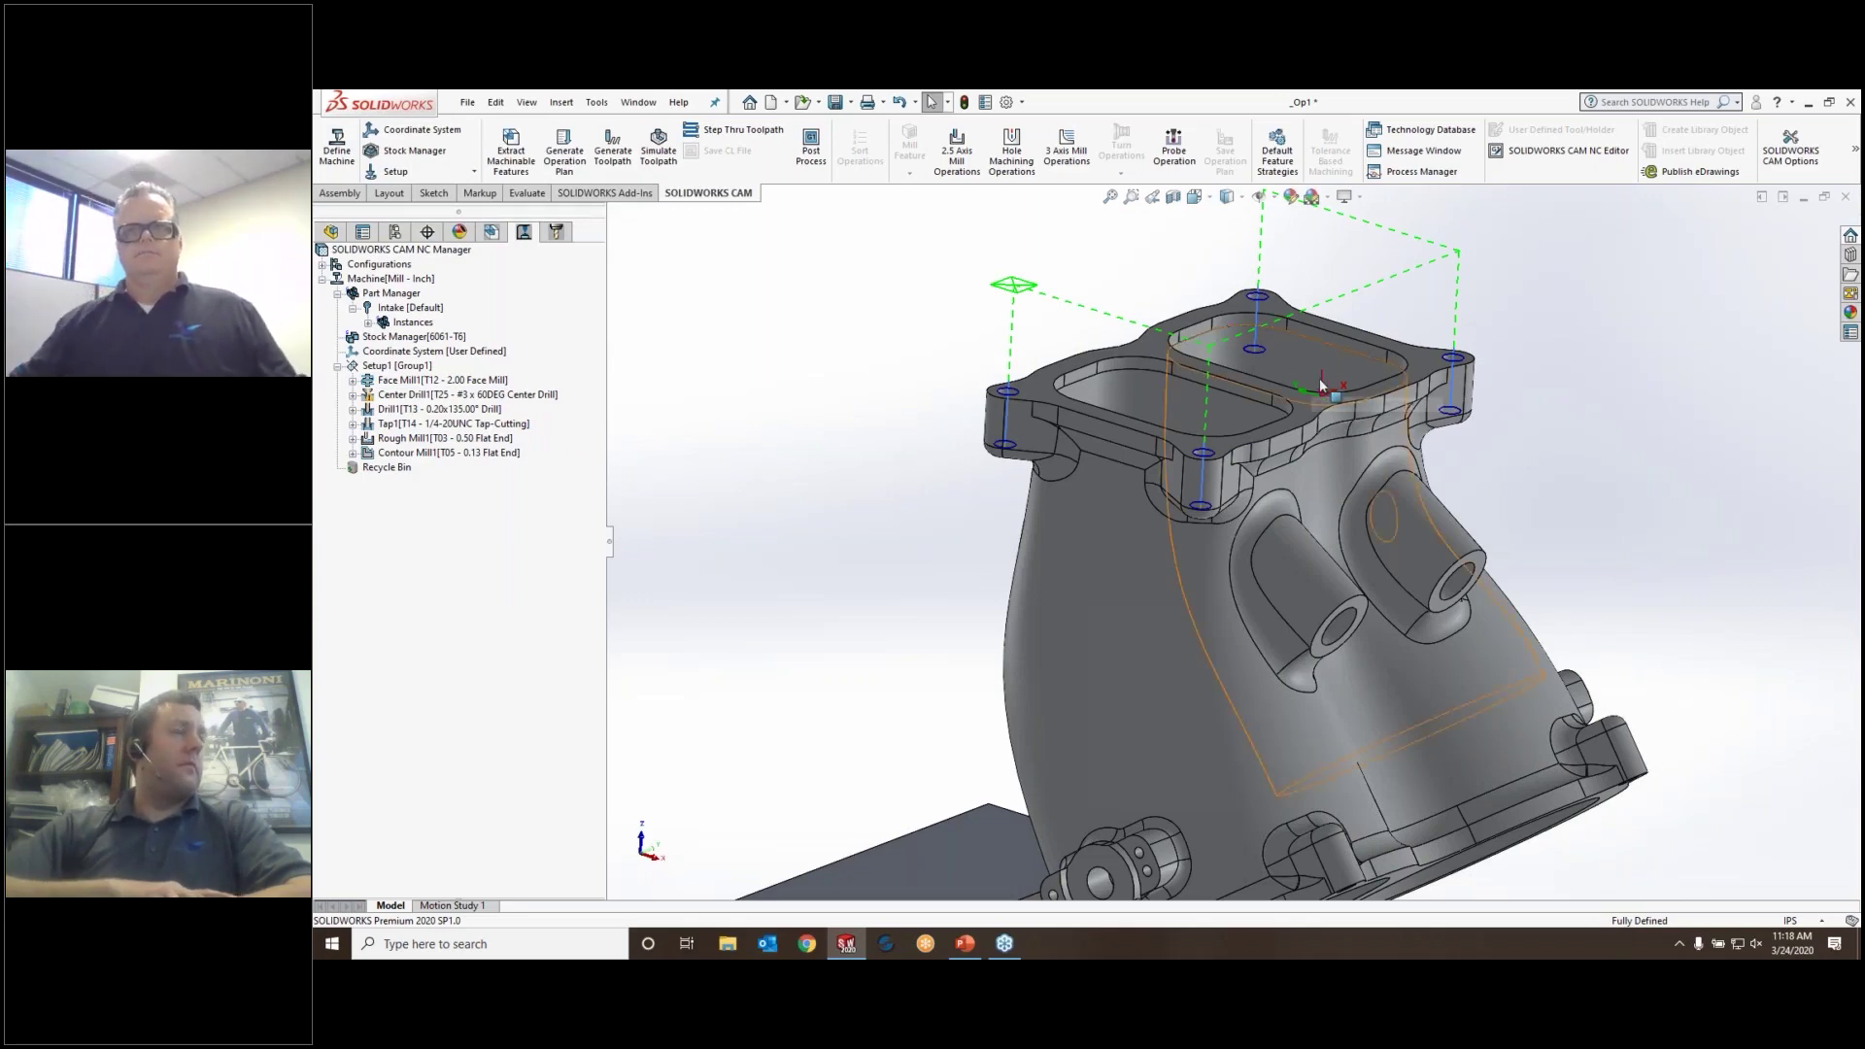
{"action": "scroll", "coordinate": [1311, 388], "scroll_direction": "up", "scroll_amount": 2}
{"action": "scroll", "coordinate": [1312, 389], "scroll_direction": "down", "scroll_amount": 2}
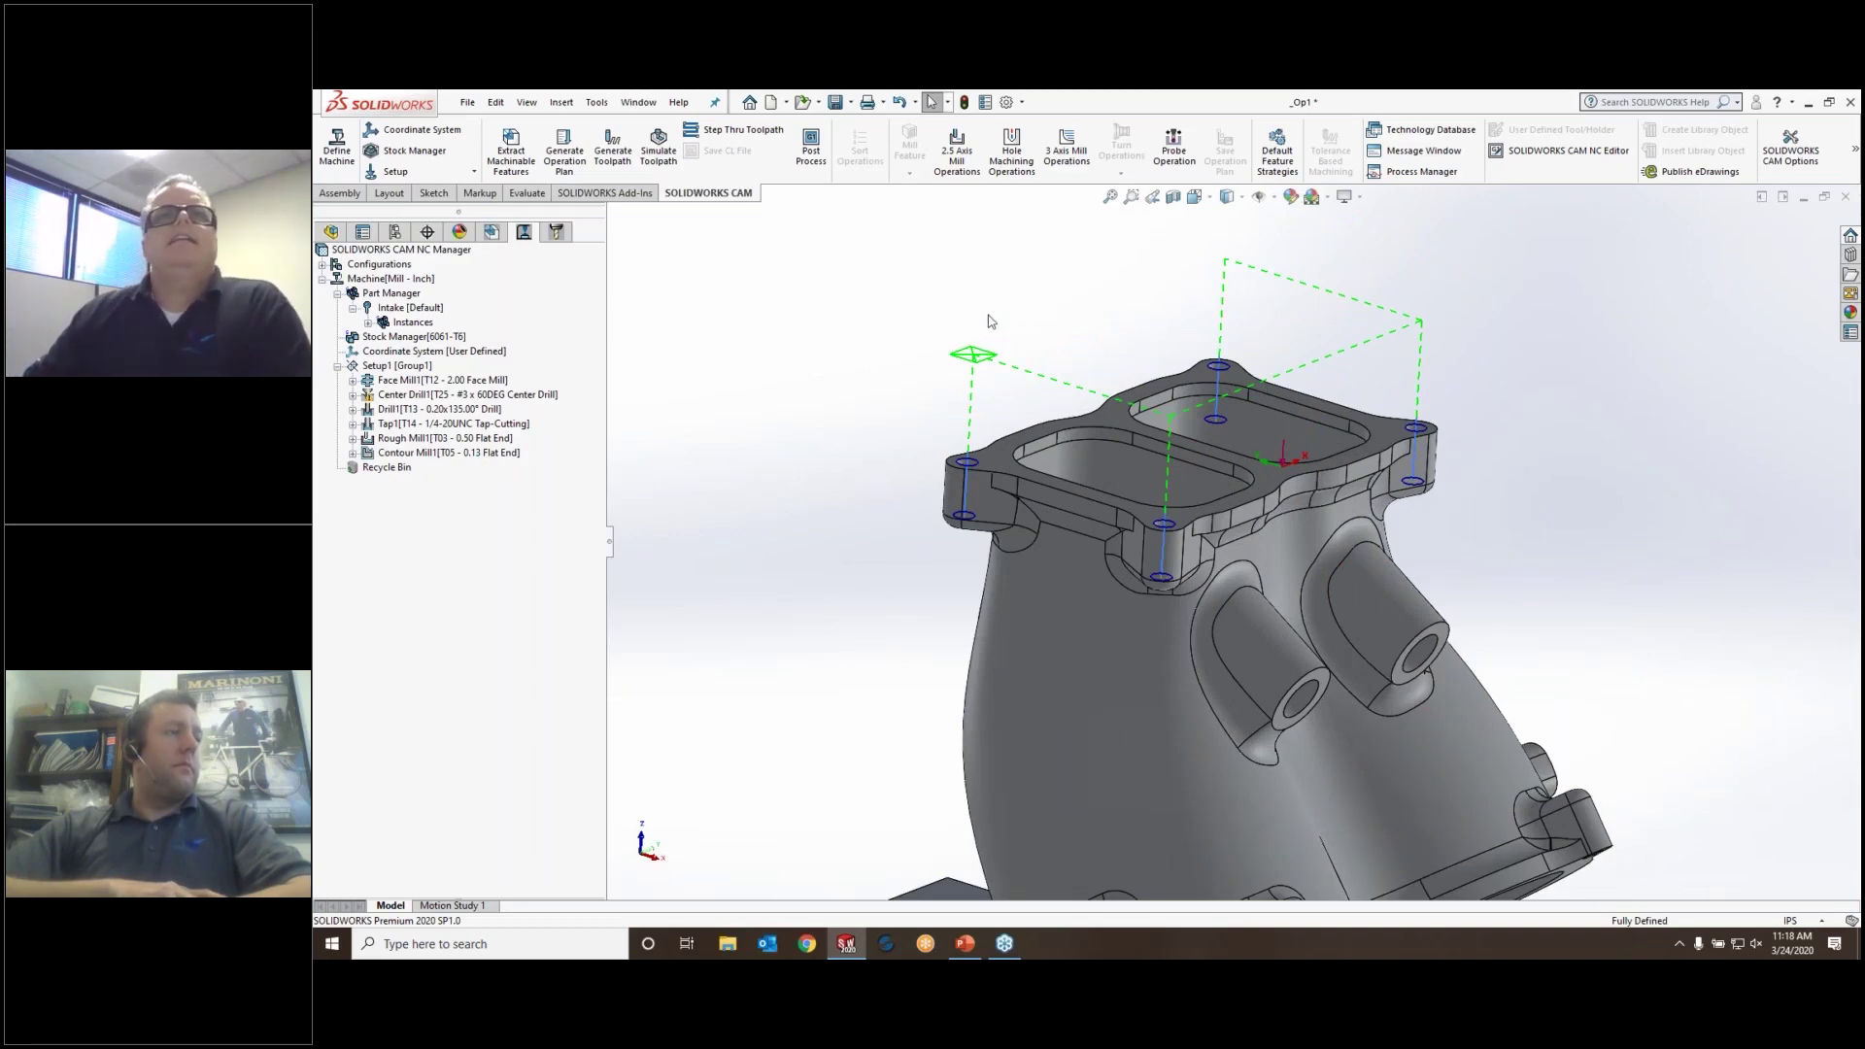
{"action": "middle_click_drag", "start_coordinate": [983, 321], "coordinate": [1170, 434]}
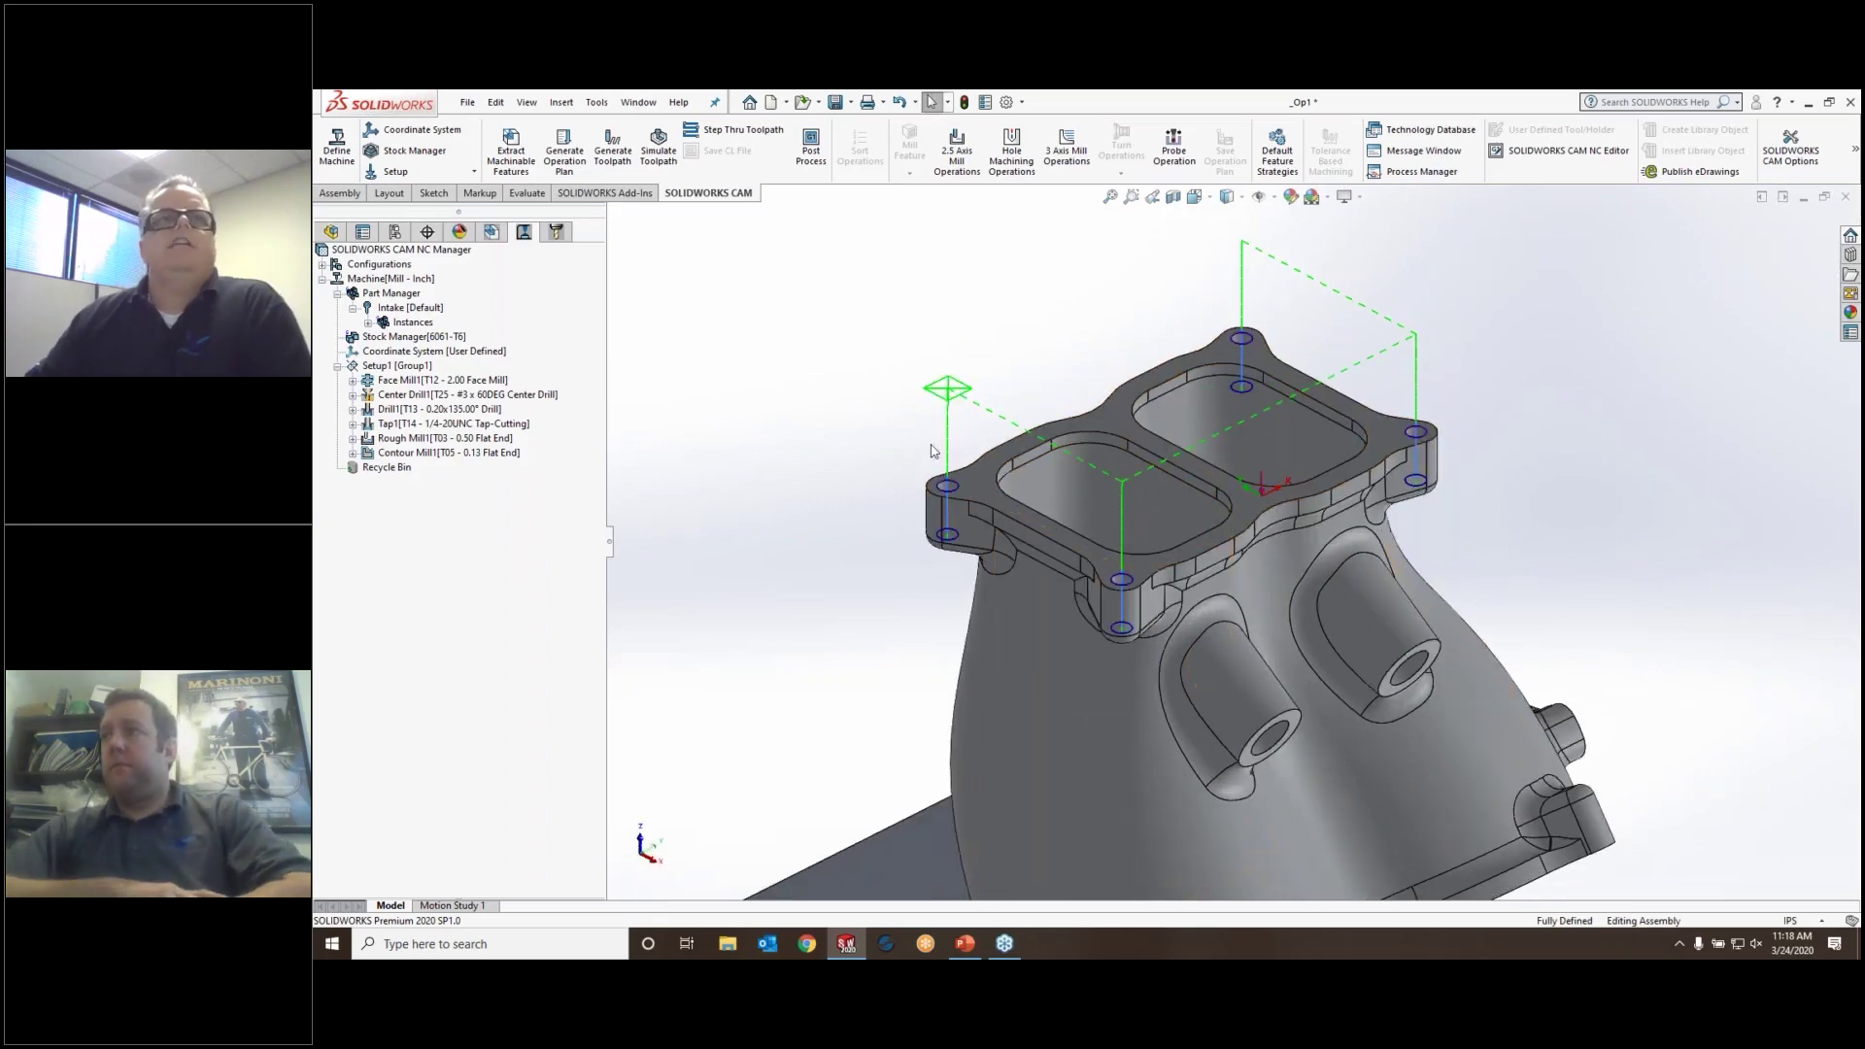
Create a multi surface feature in Mill Part Setup1 from all faces of the intake with the Area Clearance, Z Level strategy
{"action": "left_click", "coordinate": [492, 232]}
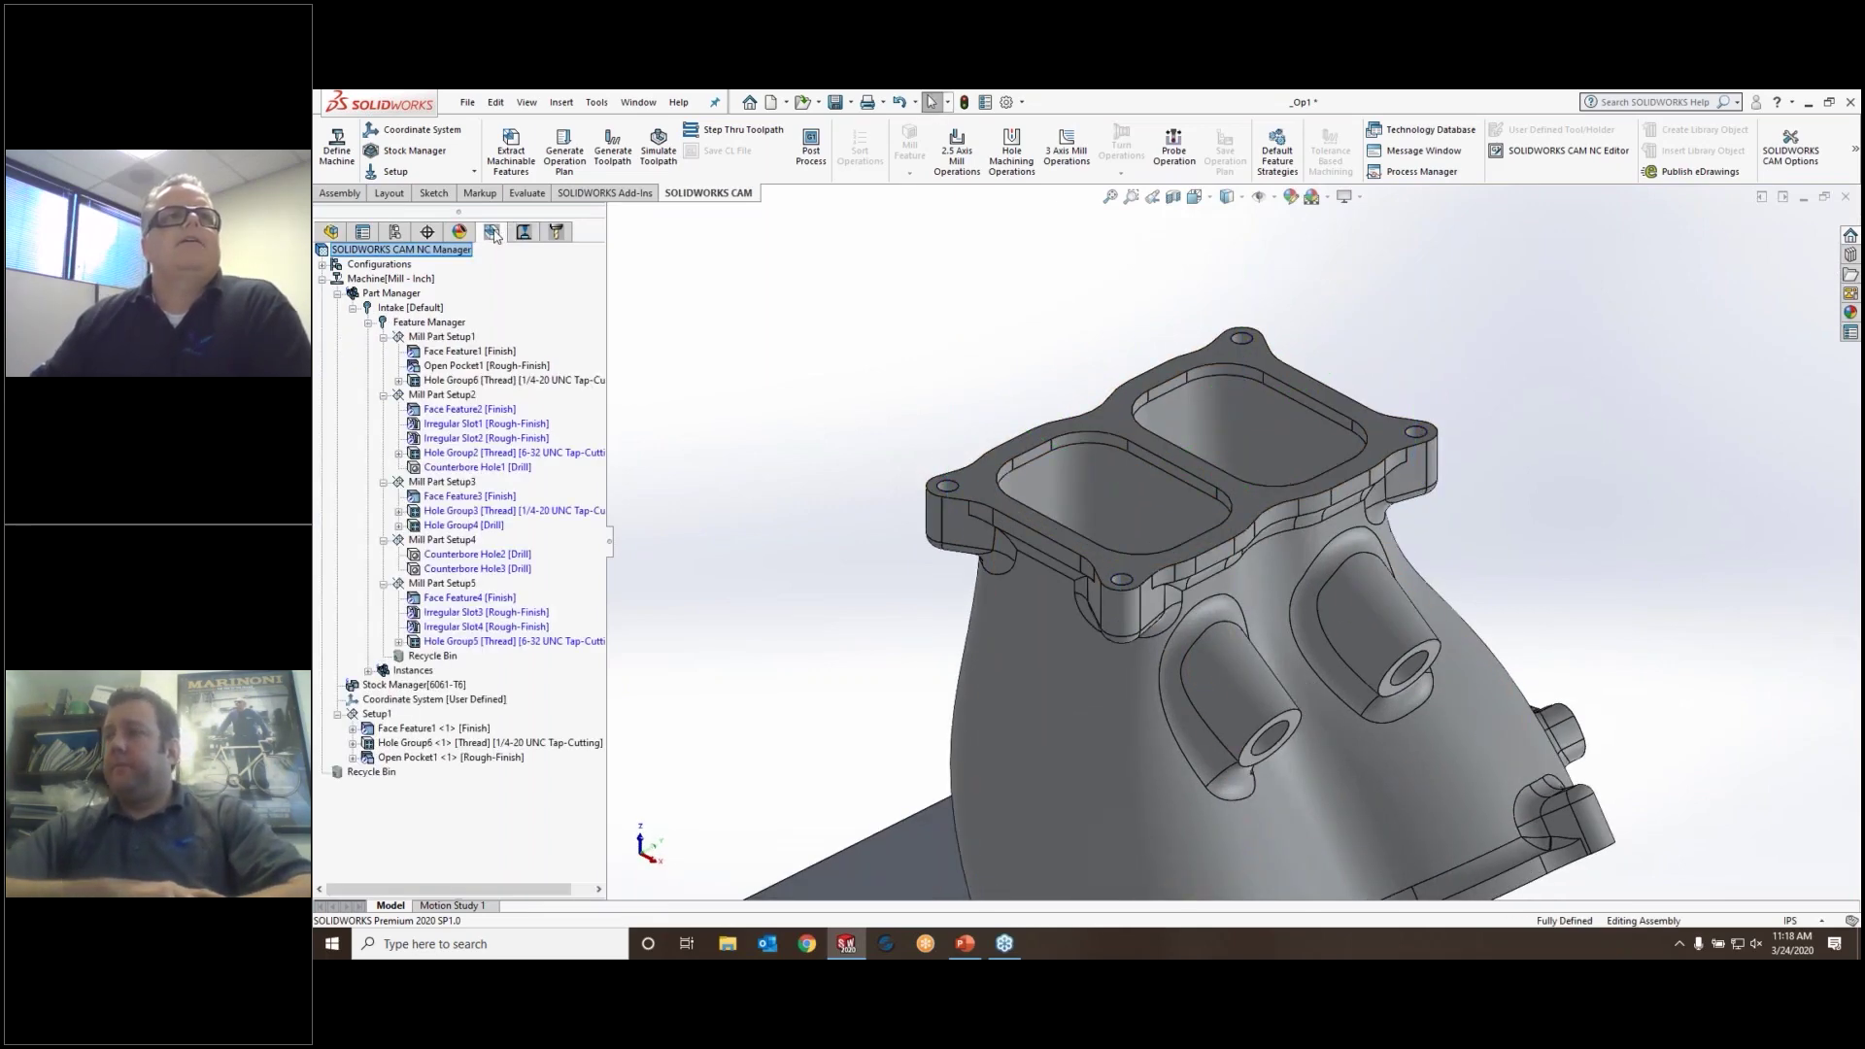
{"action": "right_click", "coordinate": [472, 381]}
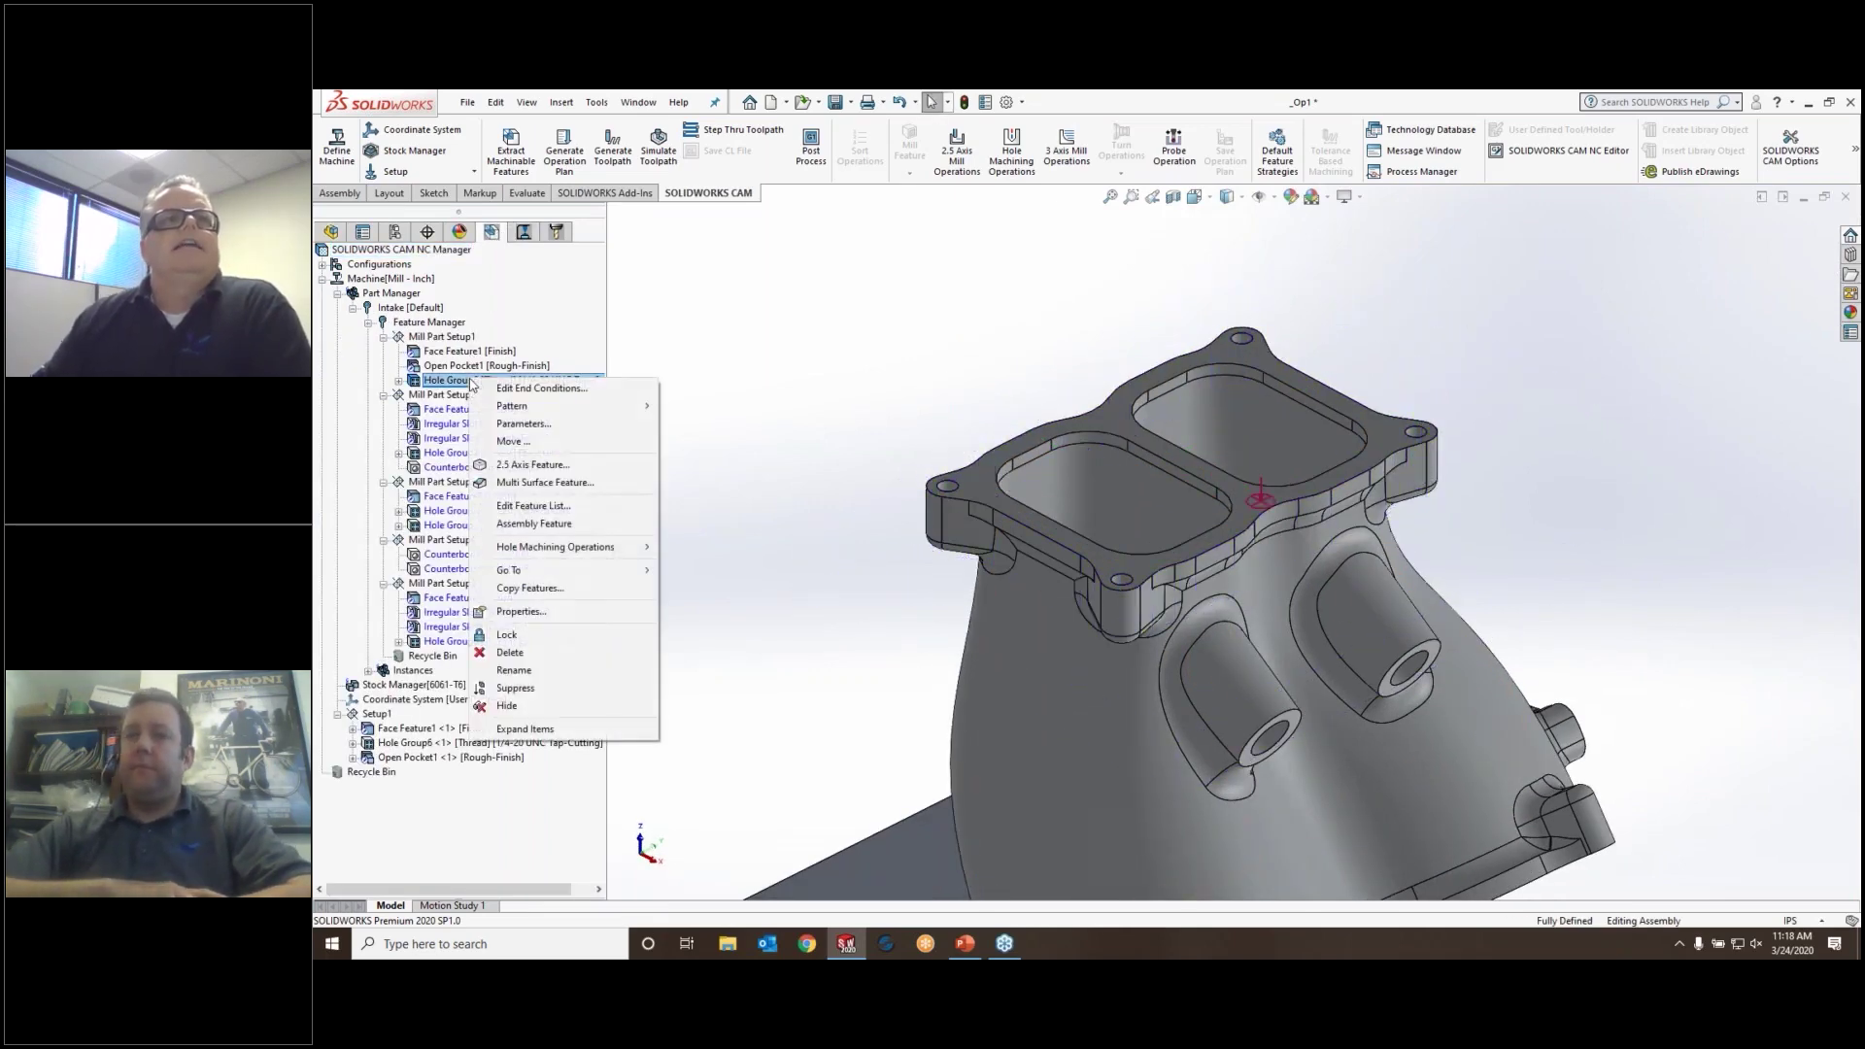
{"action": "left_click", "coordinate": [529, 483]}
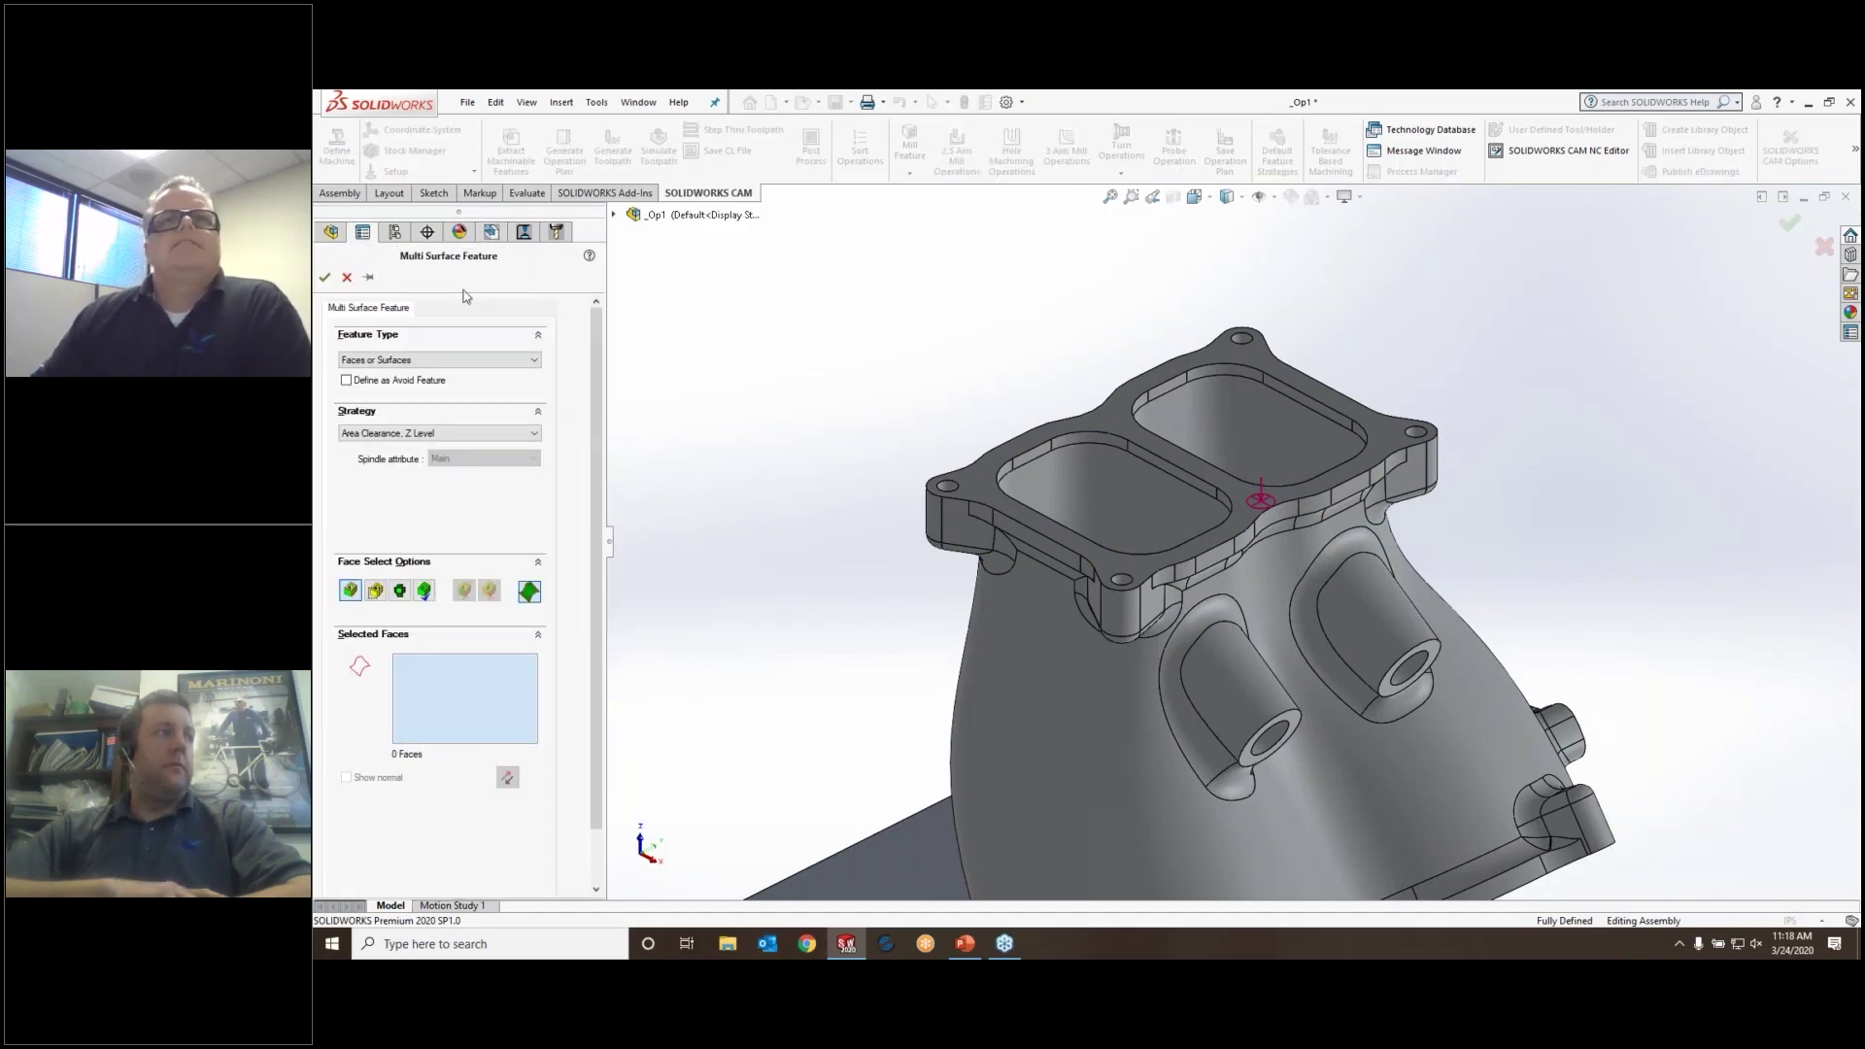
{"action": "left_click", "coordinate": [425, 592]}
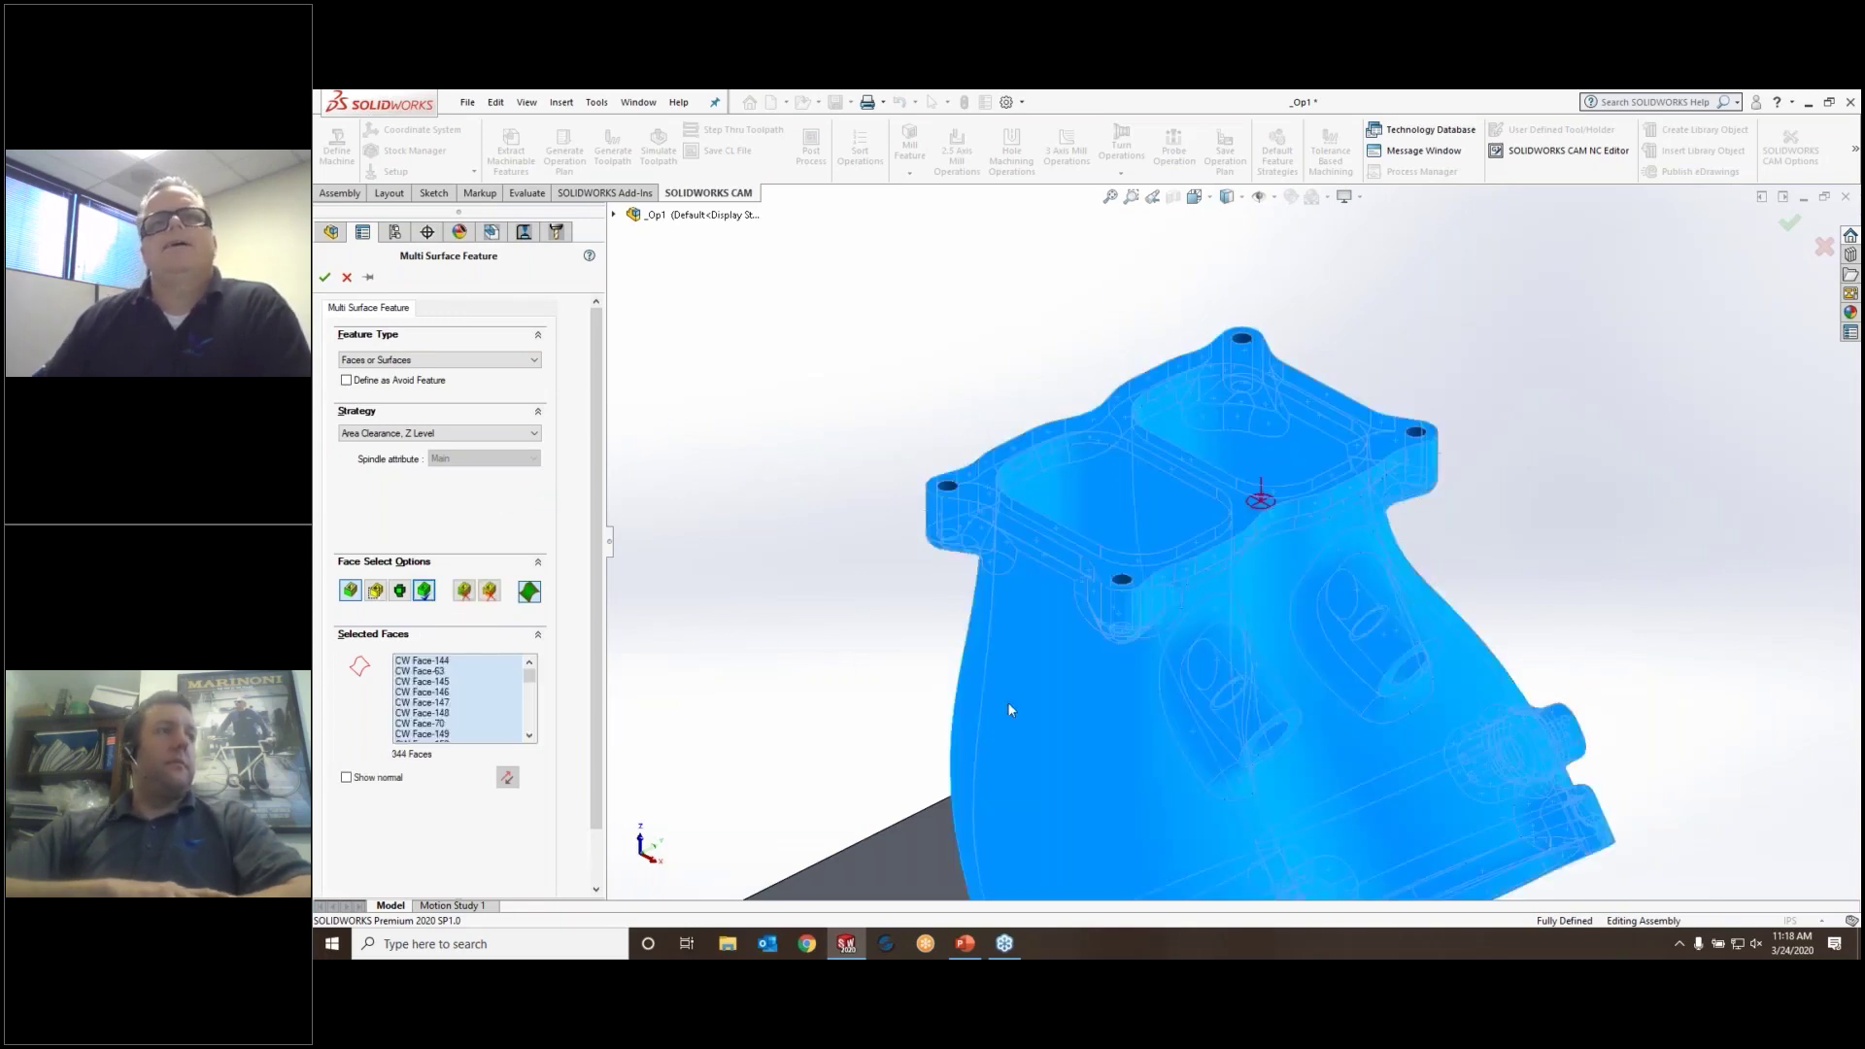
{"action": "left_click", "coordinate": [326, 278]}
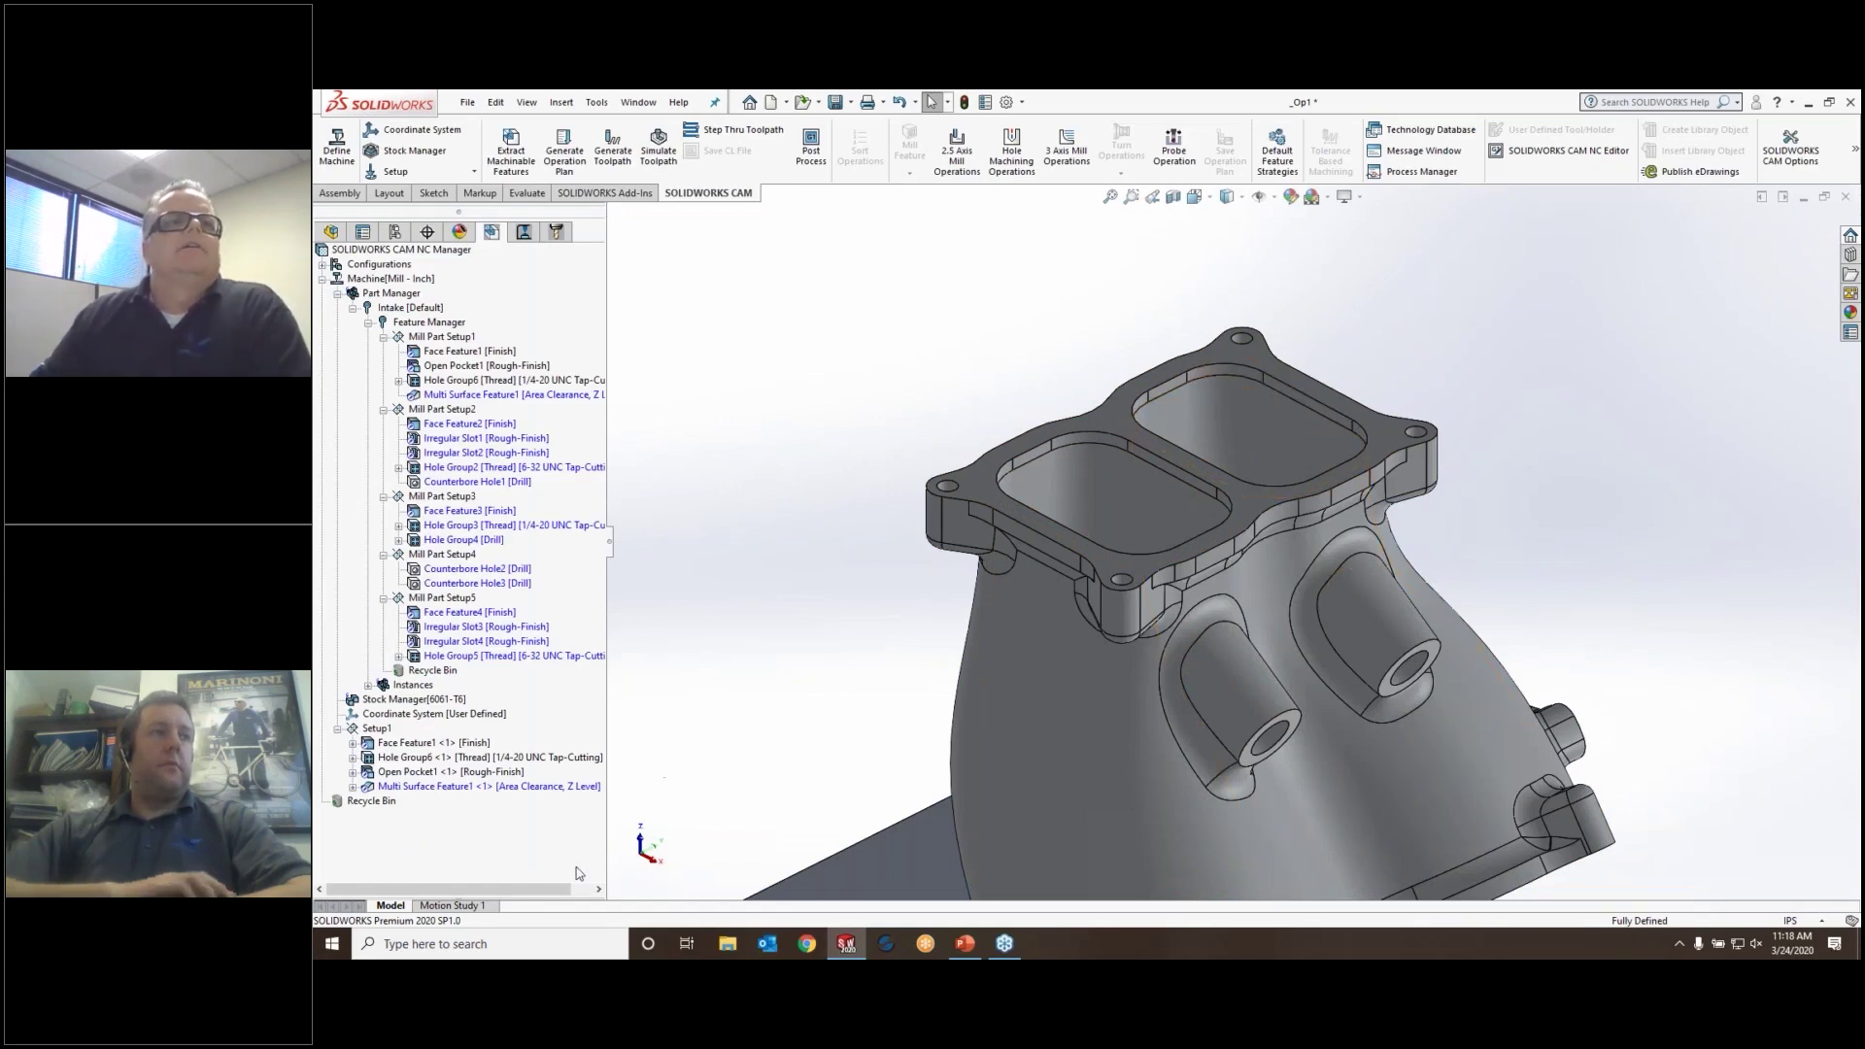
Generate the operation plan for Multi Surface Feature1 in Setup1
{"action": "right_click", "coordinate": [465, 789]}
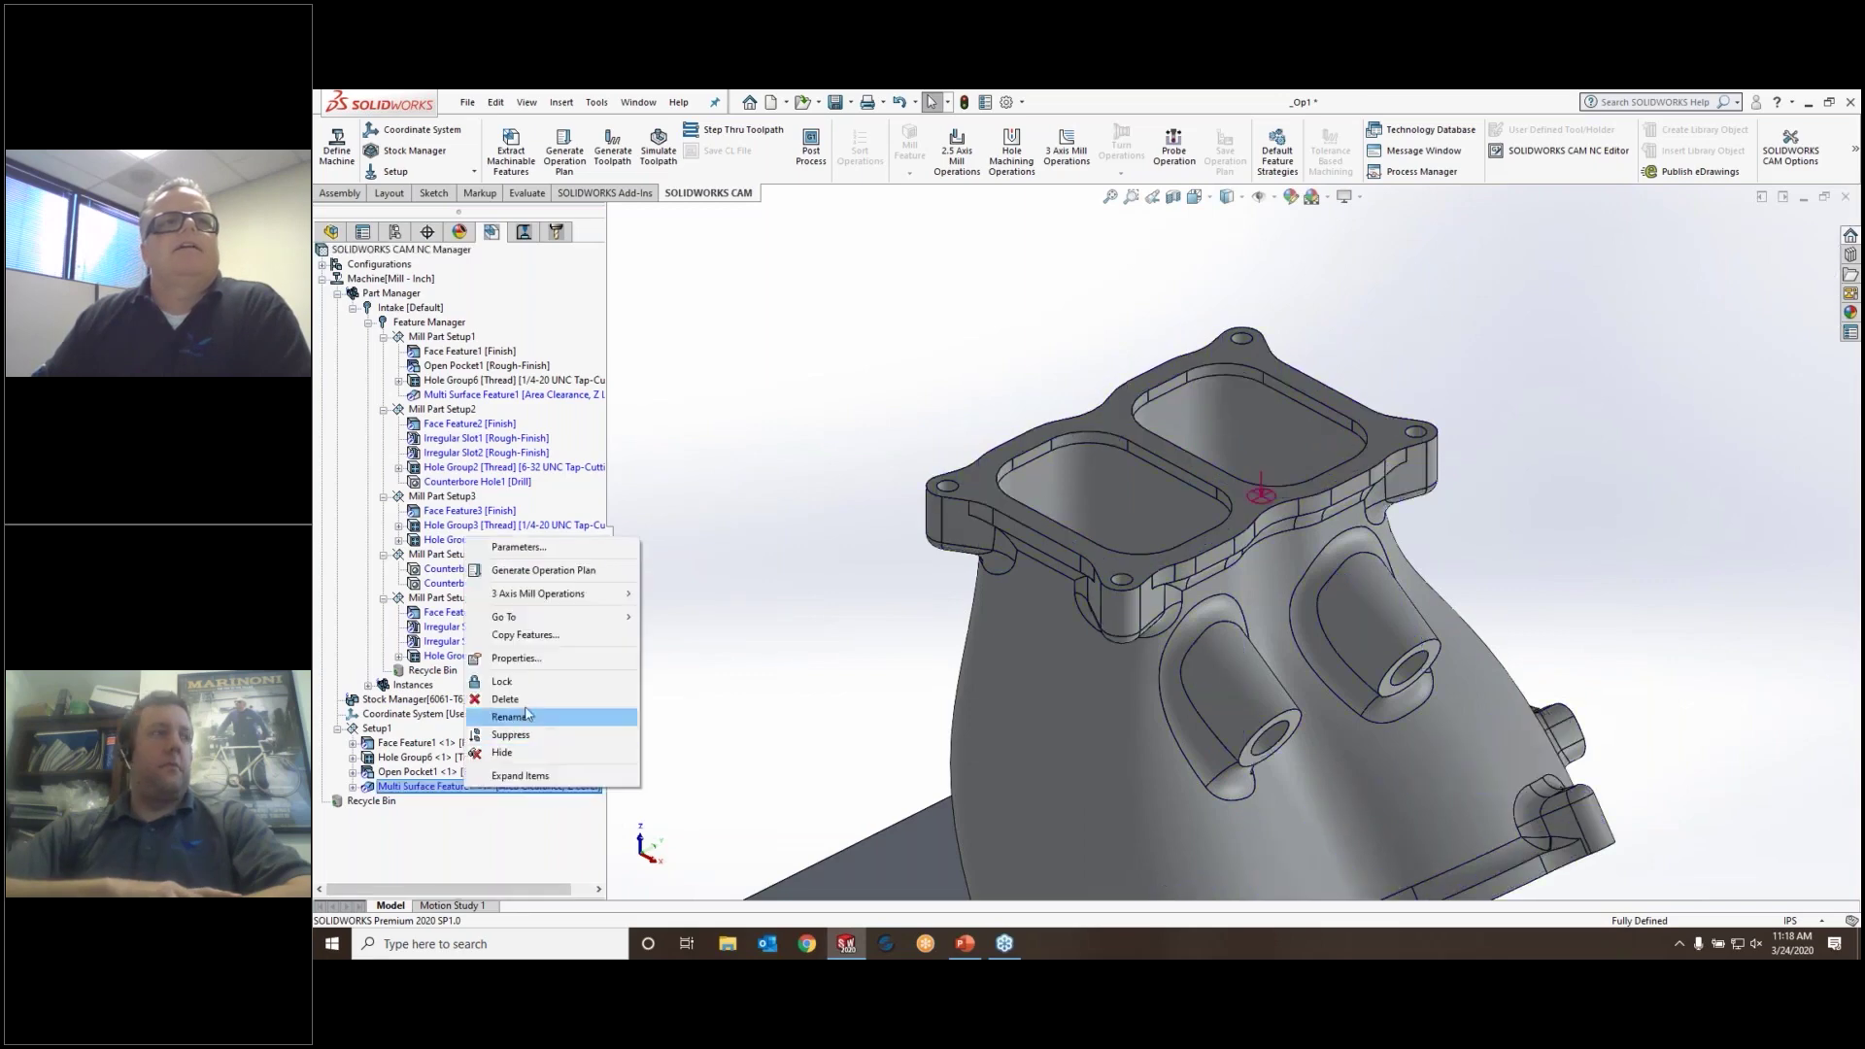
{"action": "left_click", "coordinate": [576, 571]}
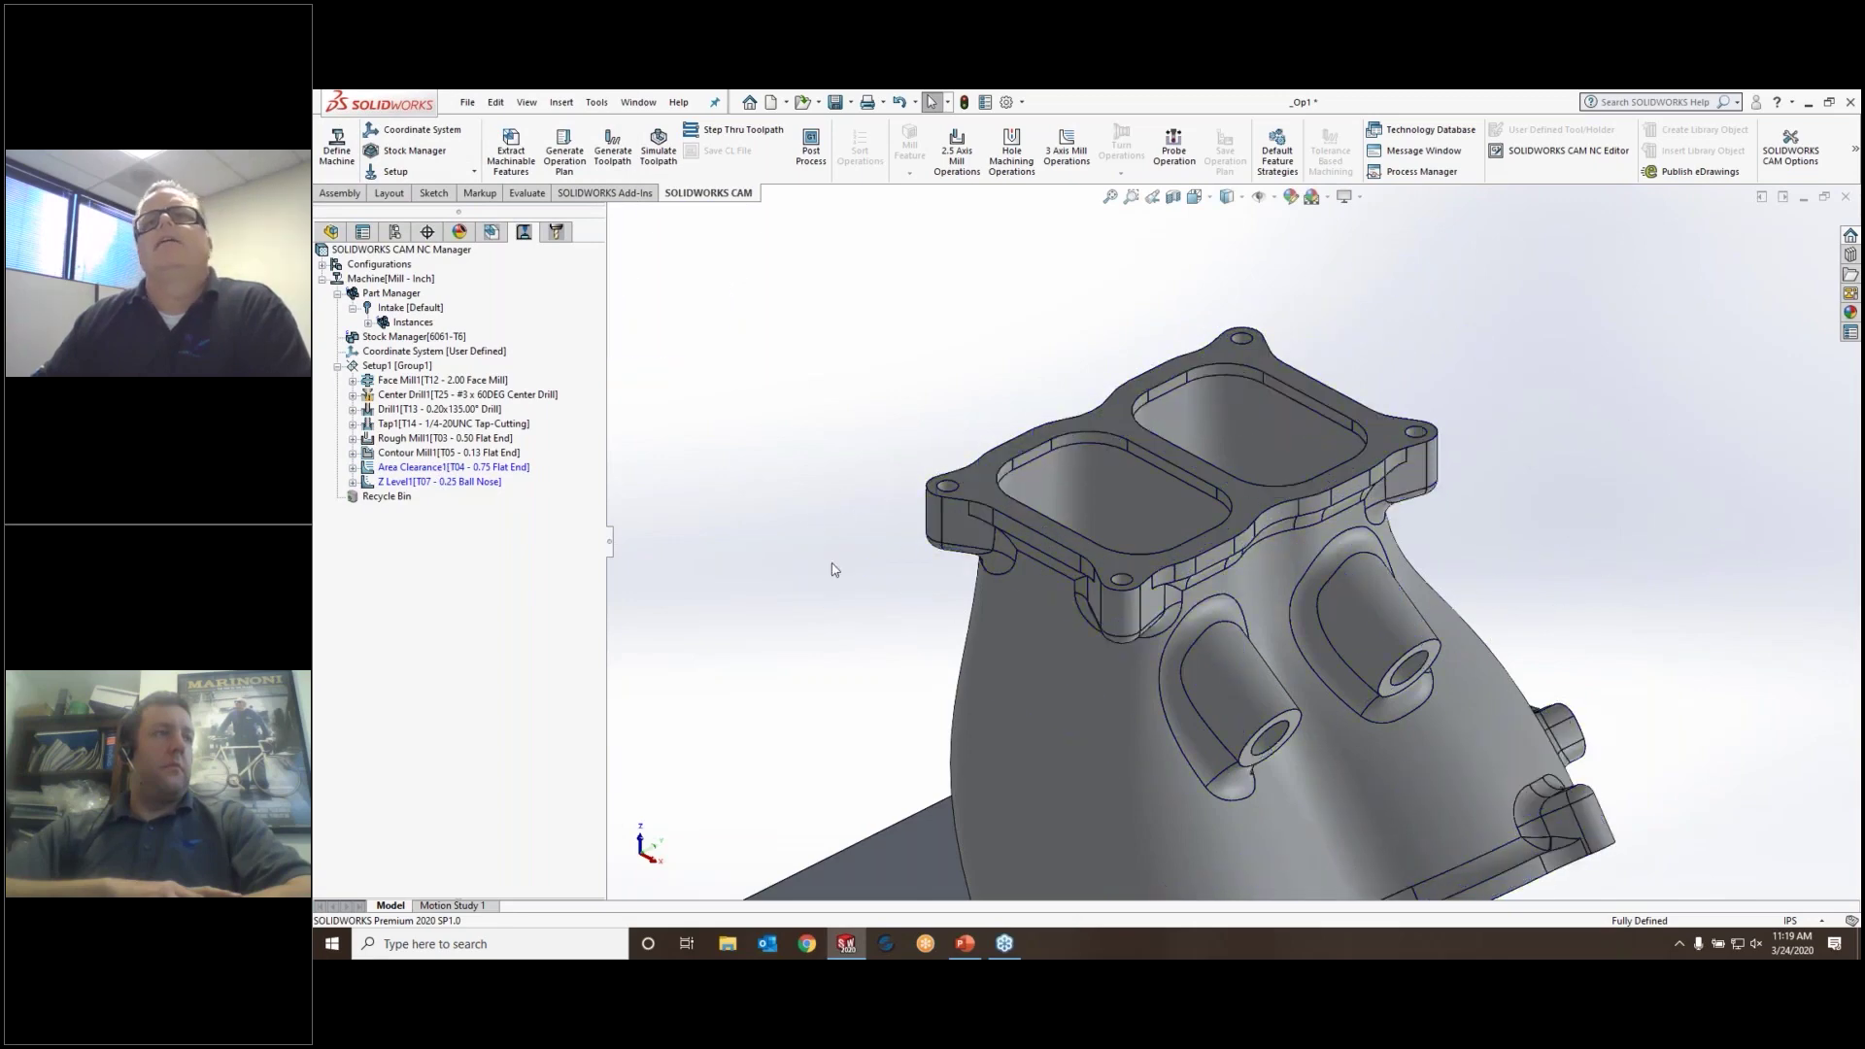
{"action": "middle_click_drag", "start_coordinate": [834, 577], "coordinate": [818, 535]}
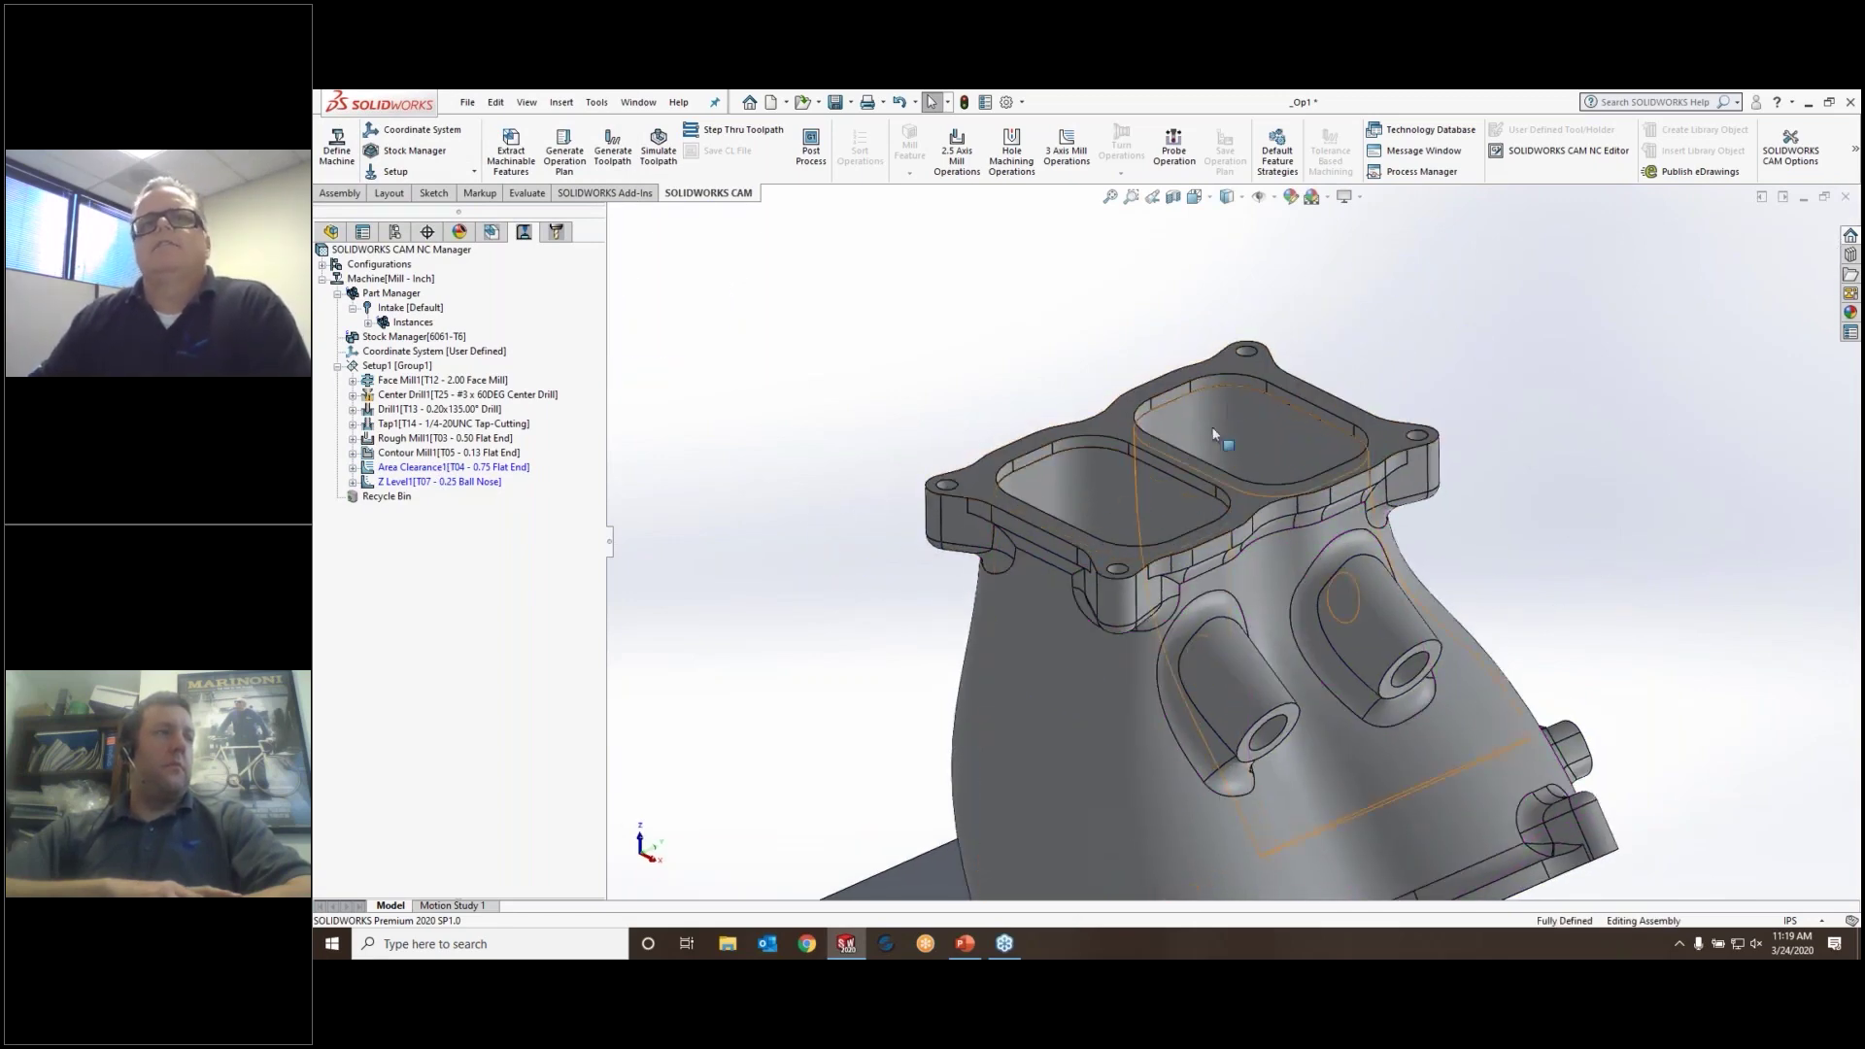
Add a contain area to Area Clearance1 from the edge loops of the two large openings in the intake's upper flange
{"action": "right_click", "coordinate": [417, 470]}
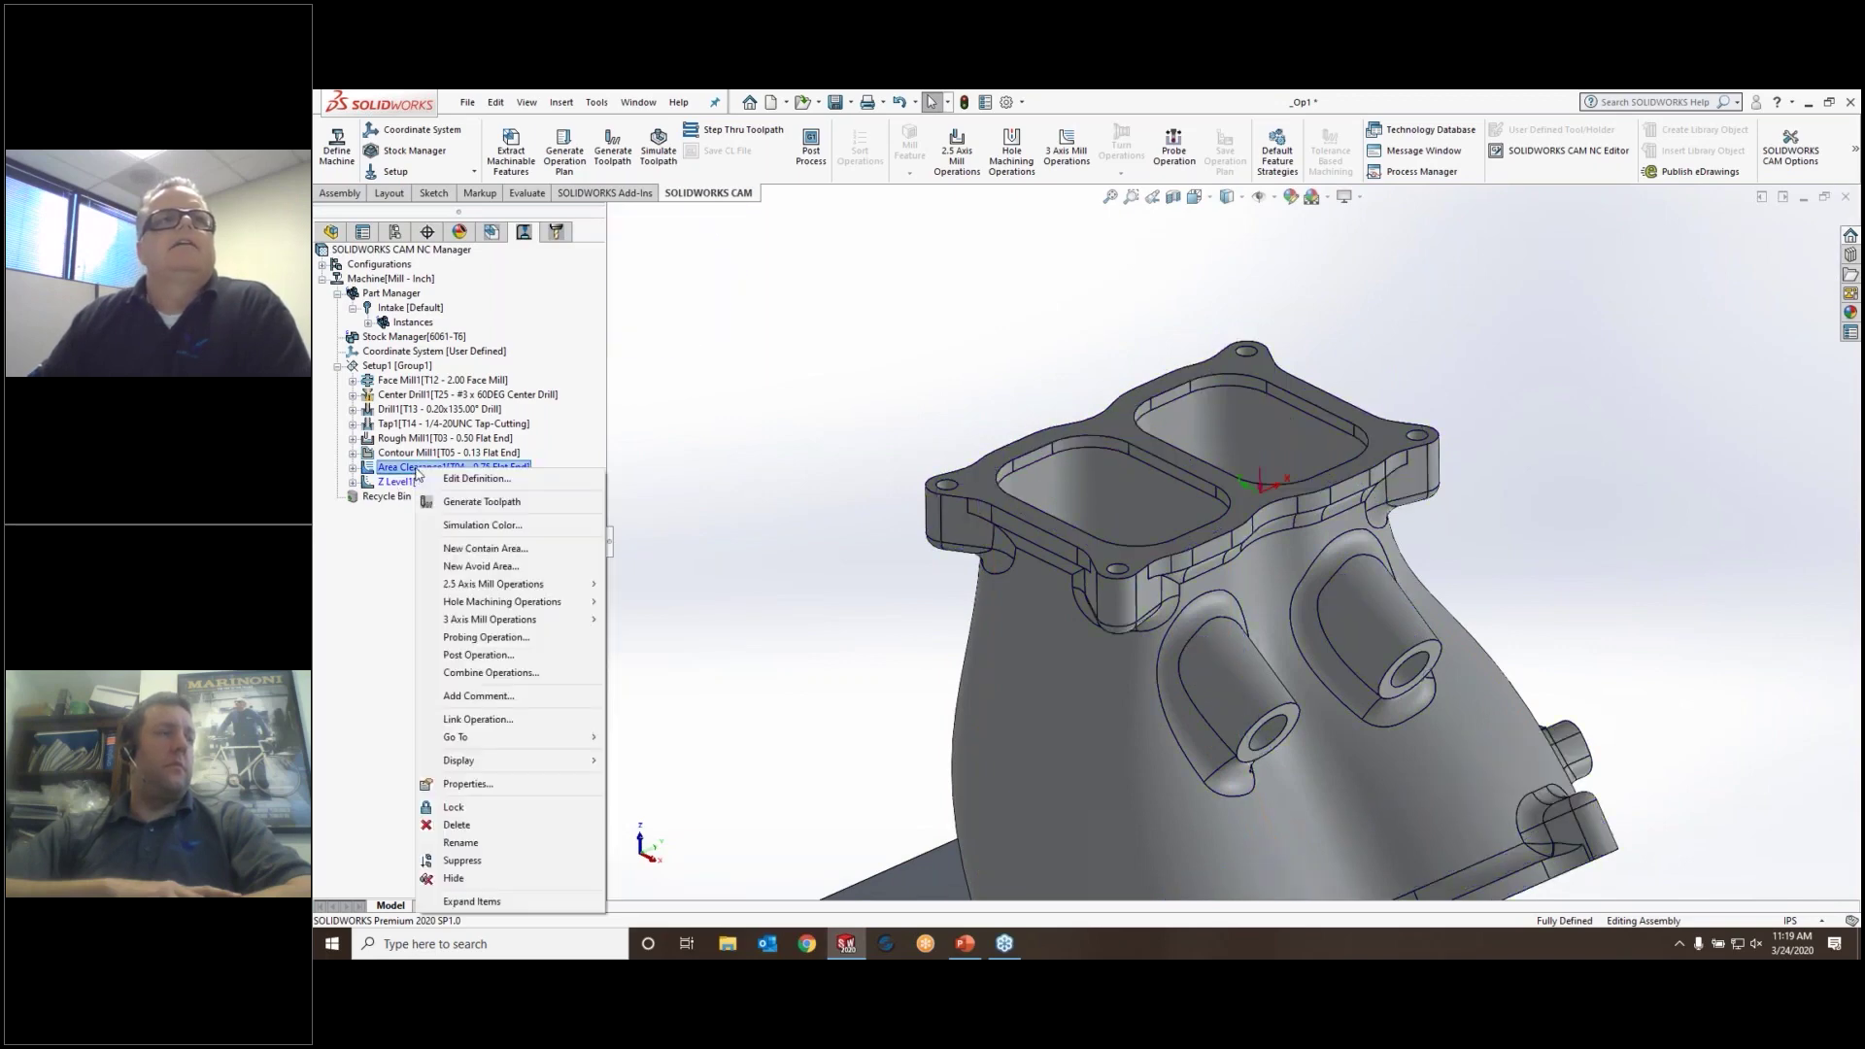
{"action": "left_click", "coordinate": [468, 549]}
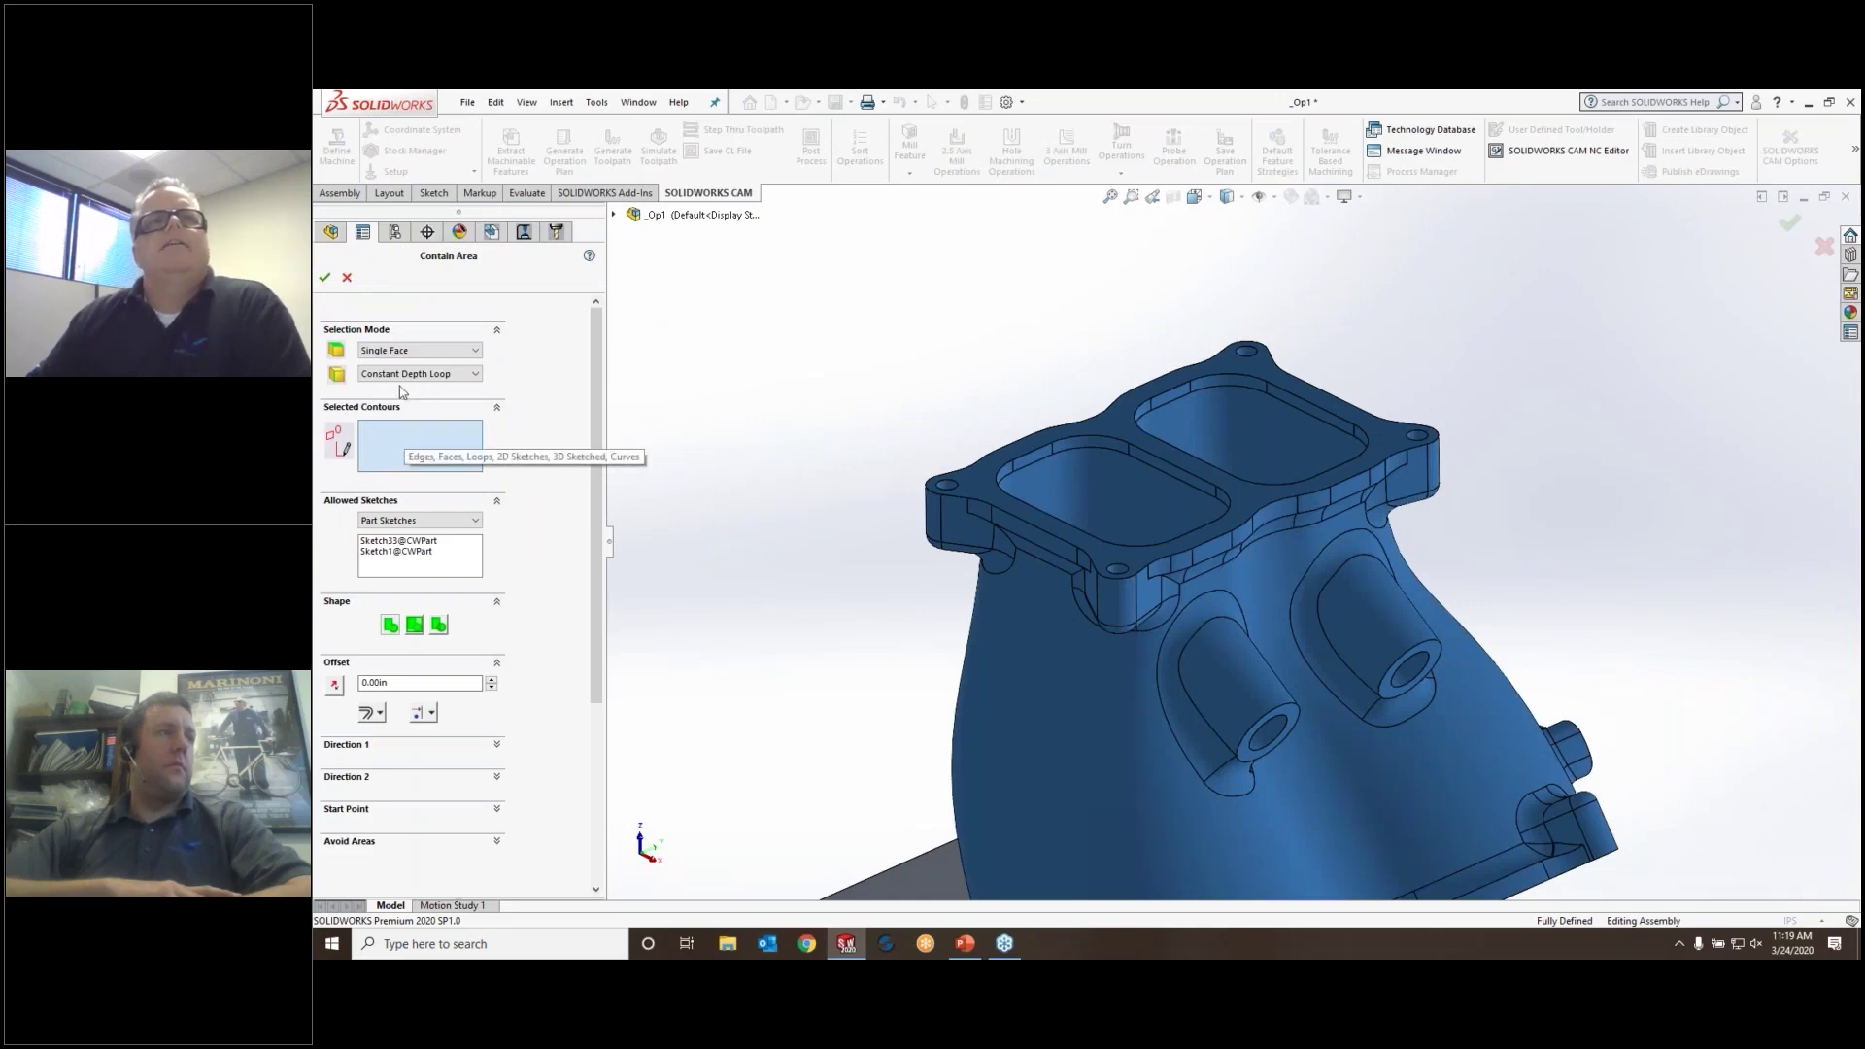
{"action": "left_click", "coordinate": [1151, 452]}
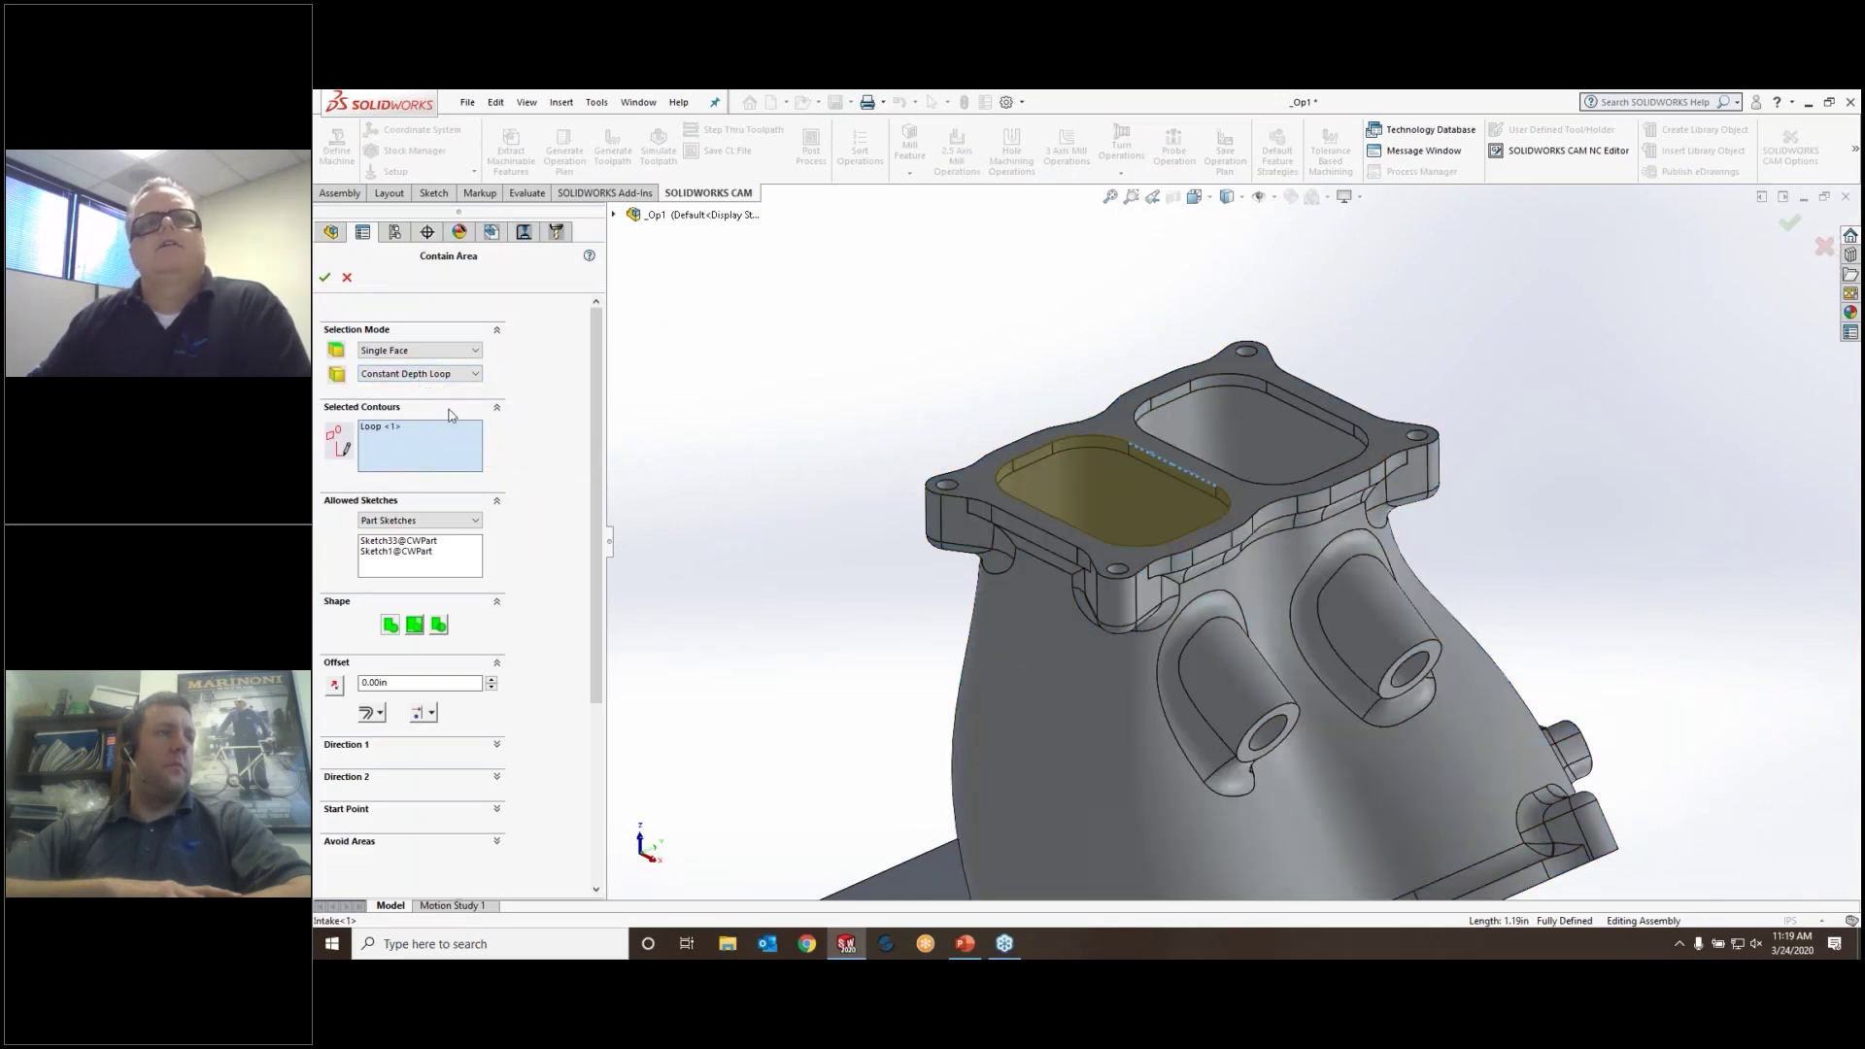
{"action": "left_click", "coordinate": [439, 626]}
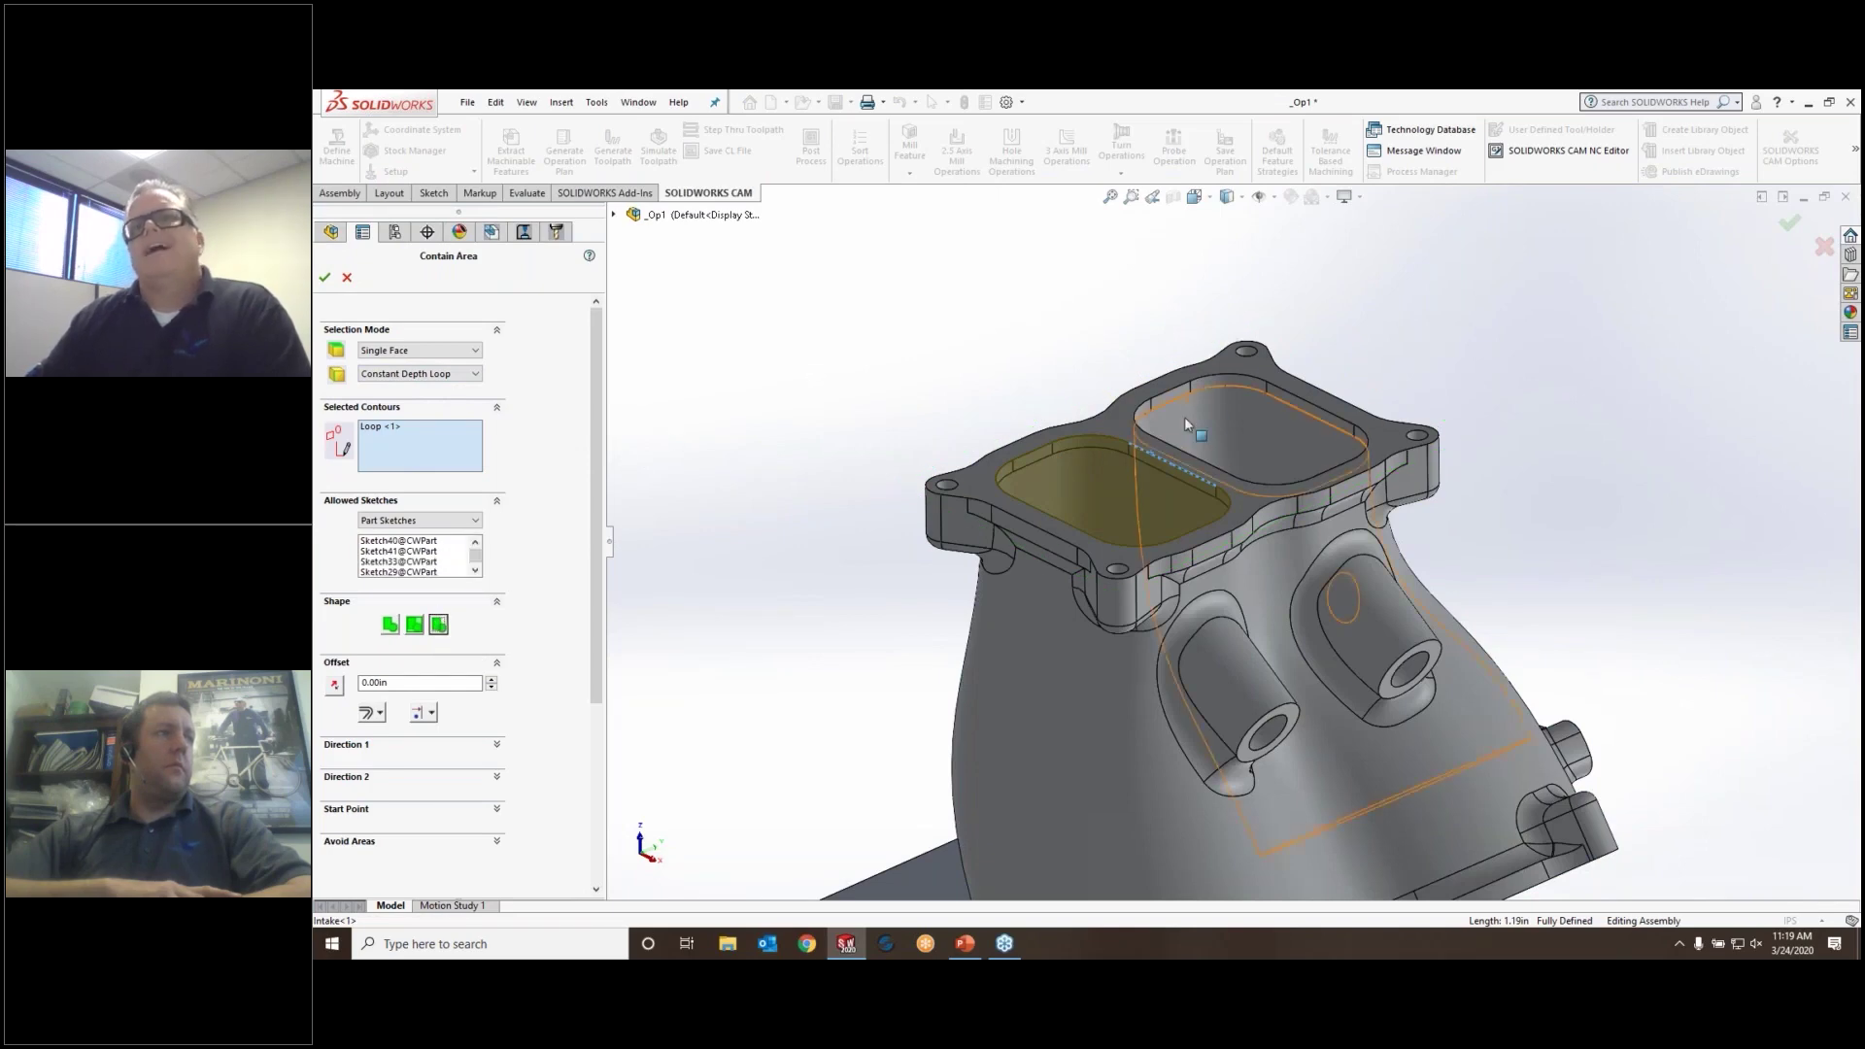
{"action": "left_click", "coordinate": [1228, 382]}
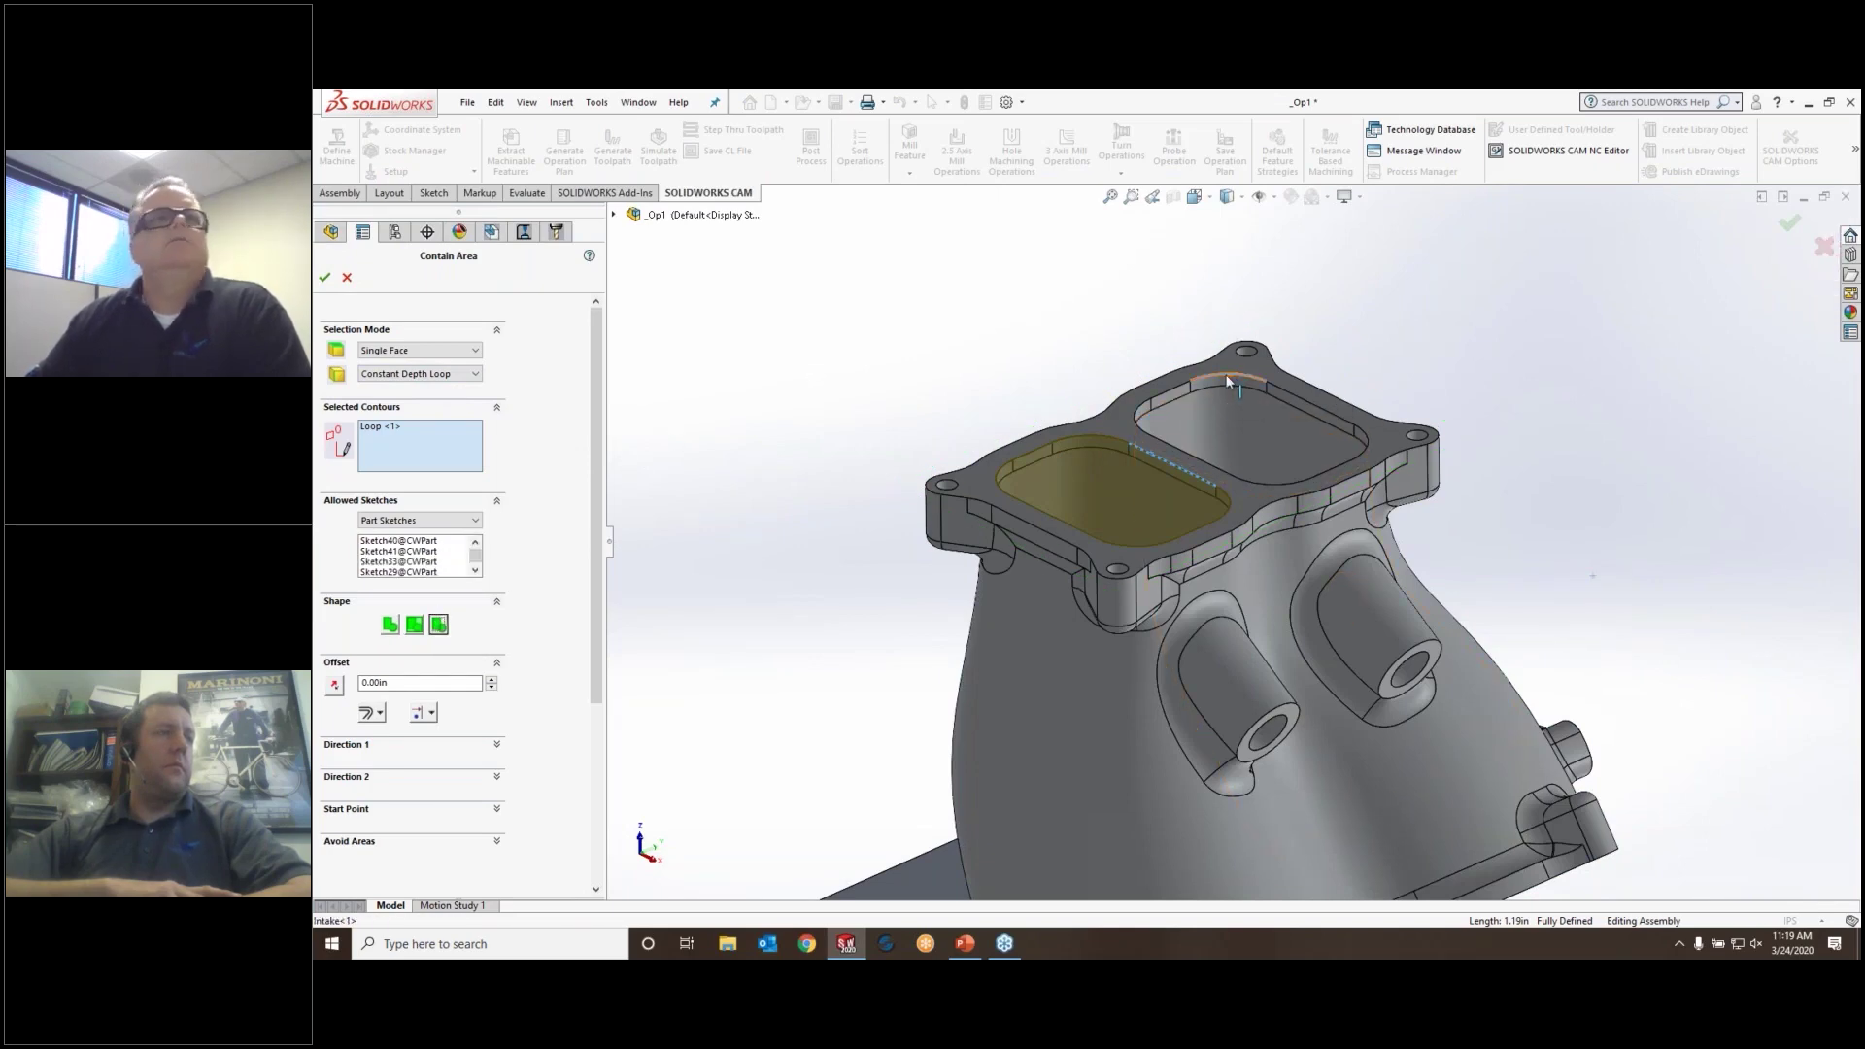
{"action": "left_click", "coordinate": [326, 279]}
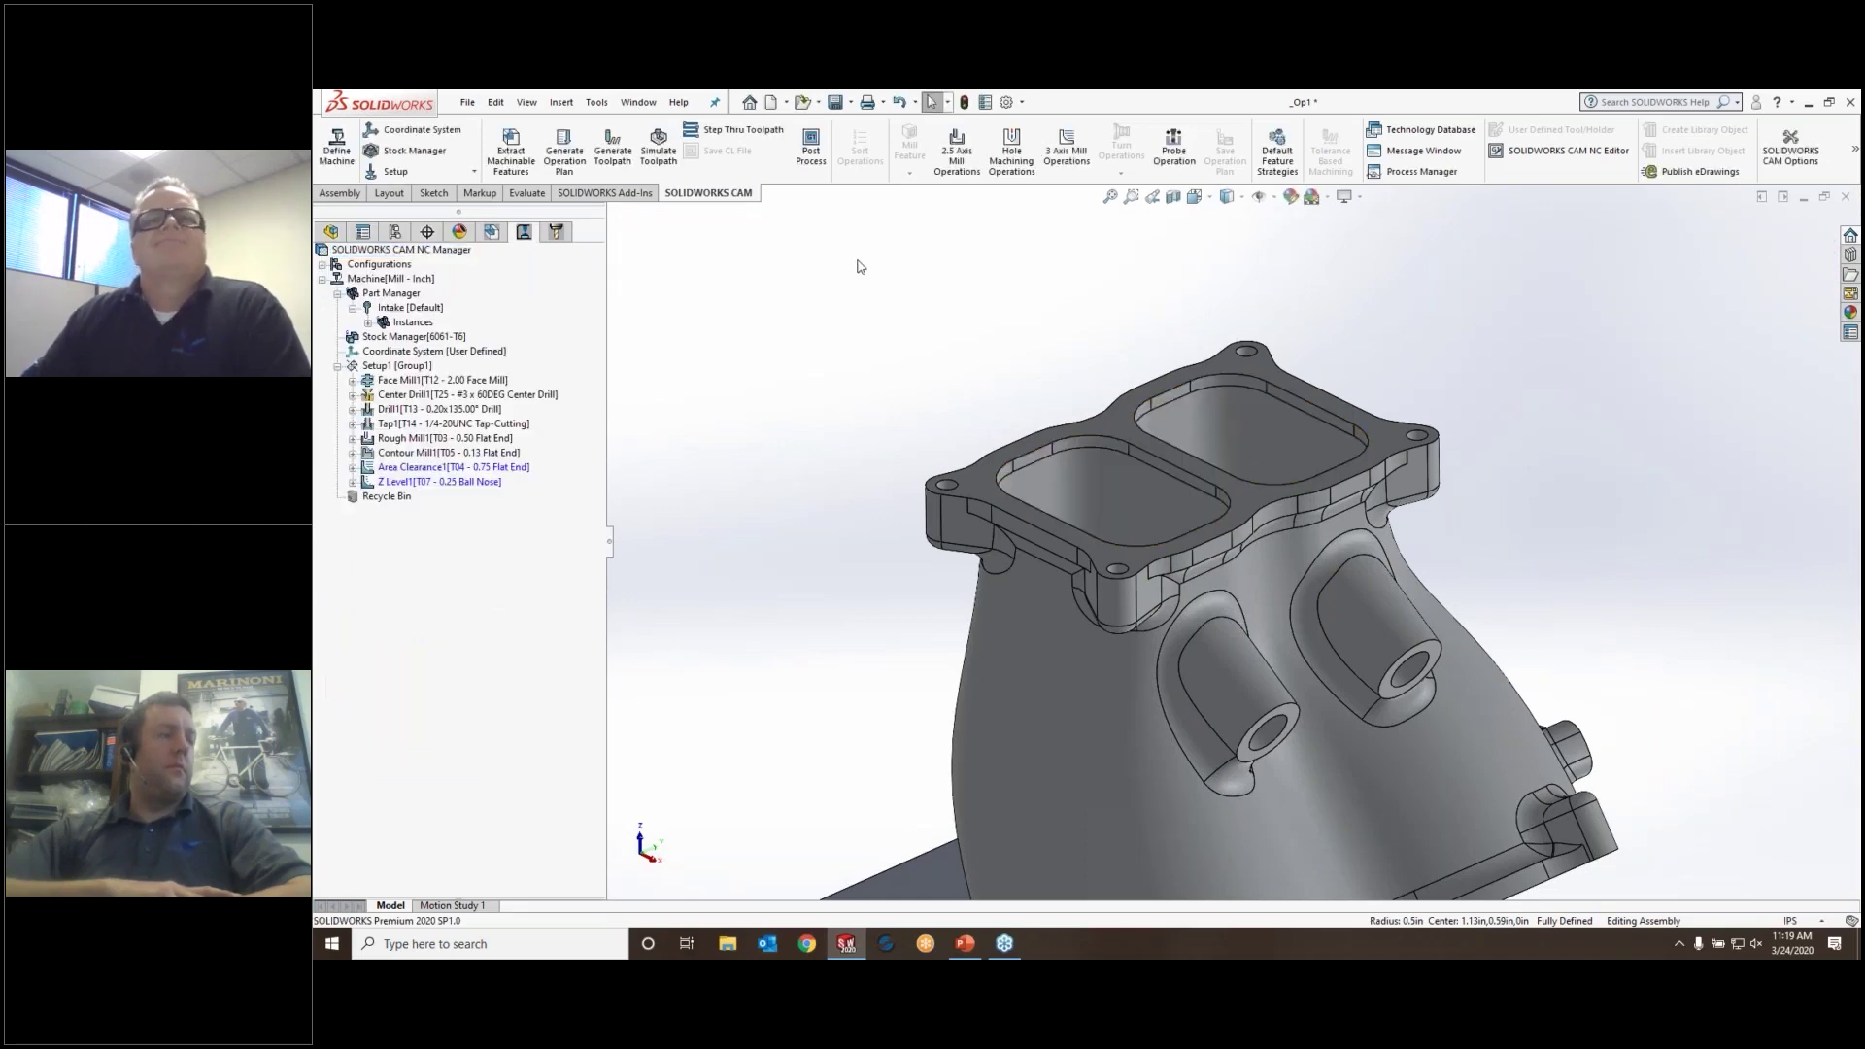
Copy Contain Area1 from Area Clearance1 to the Z Level1 operation, and collapse both operations in the tree
{"action": "mouse_move", "coordinate": [436, 483]}
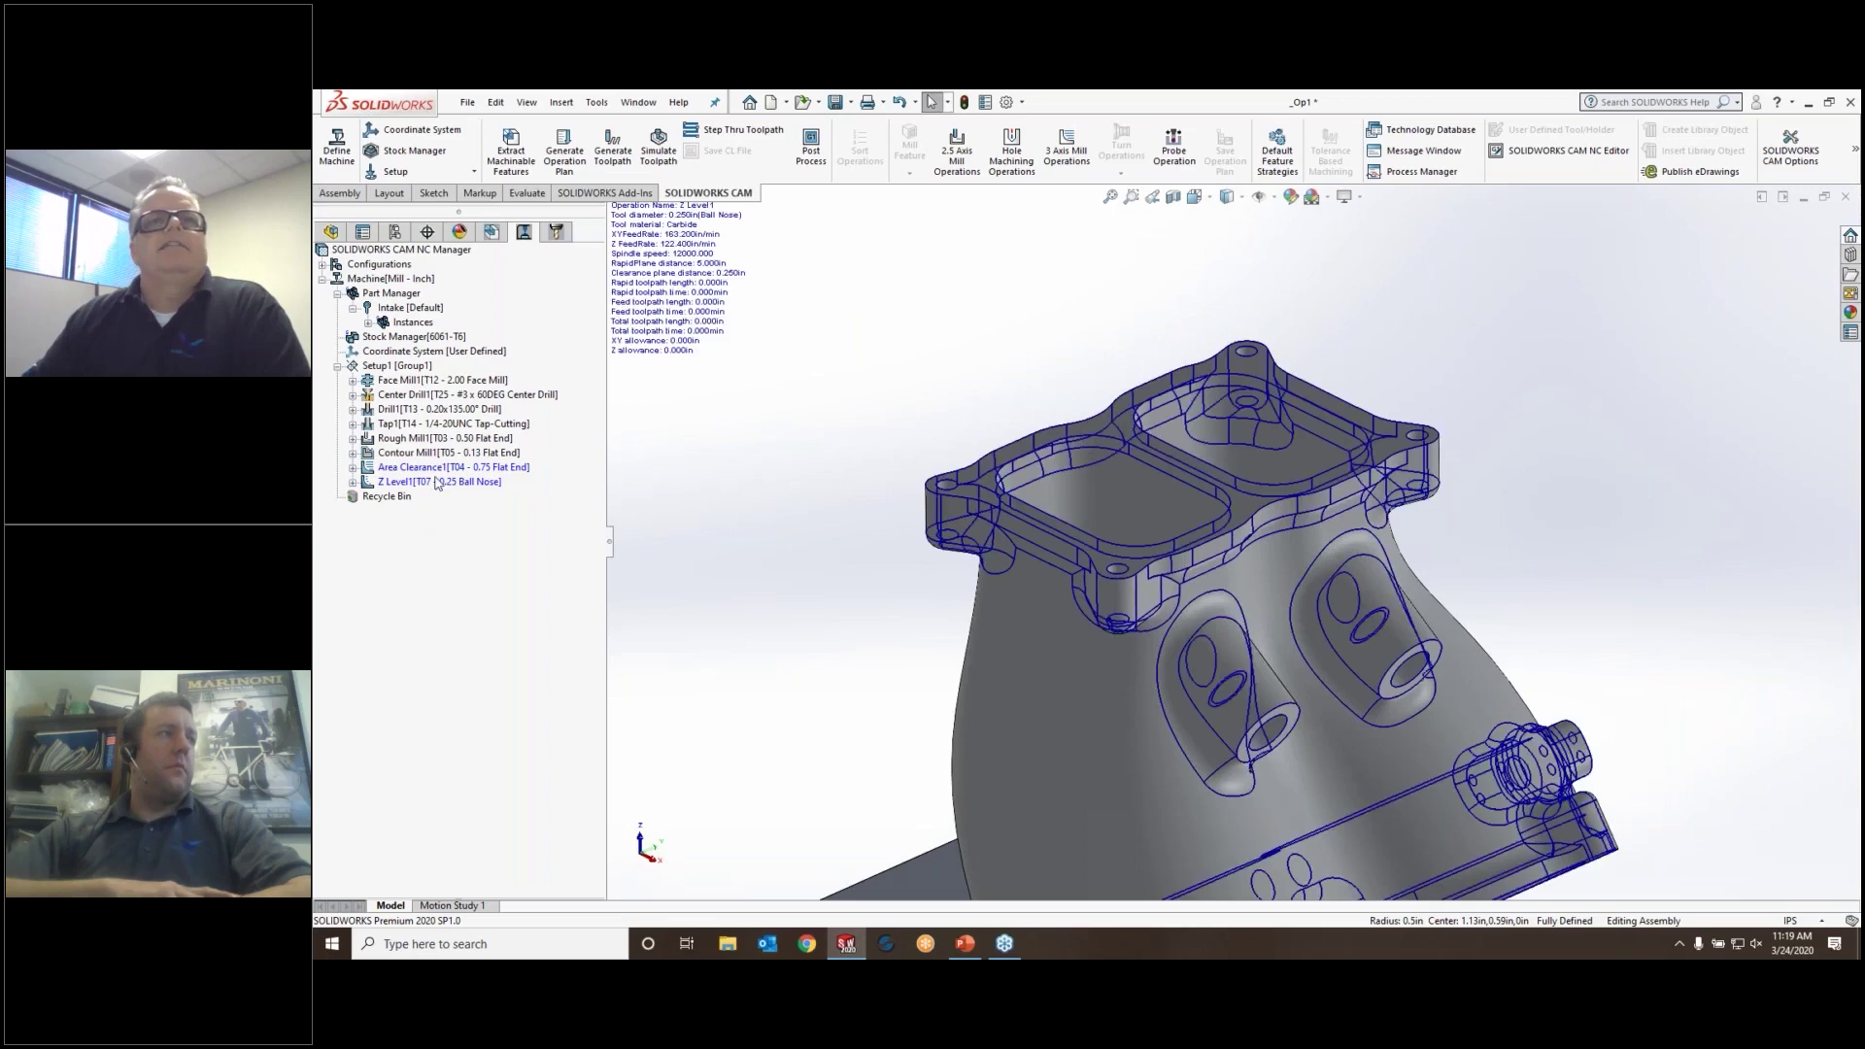
{"action": "right_click", "coordinate": [435, 485]}
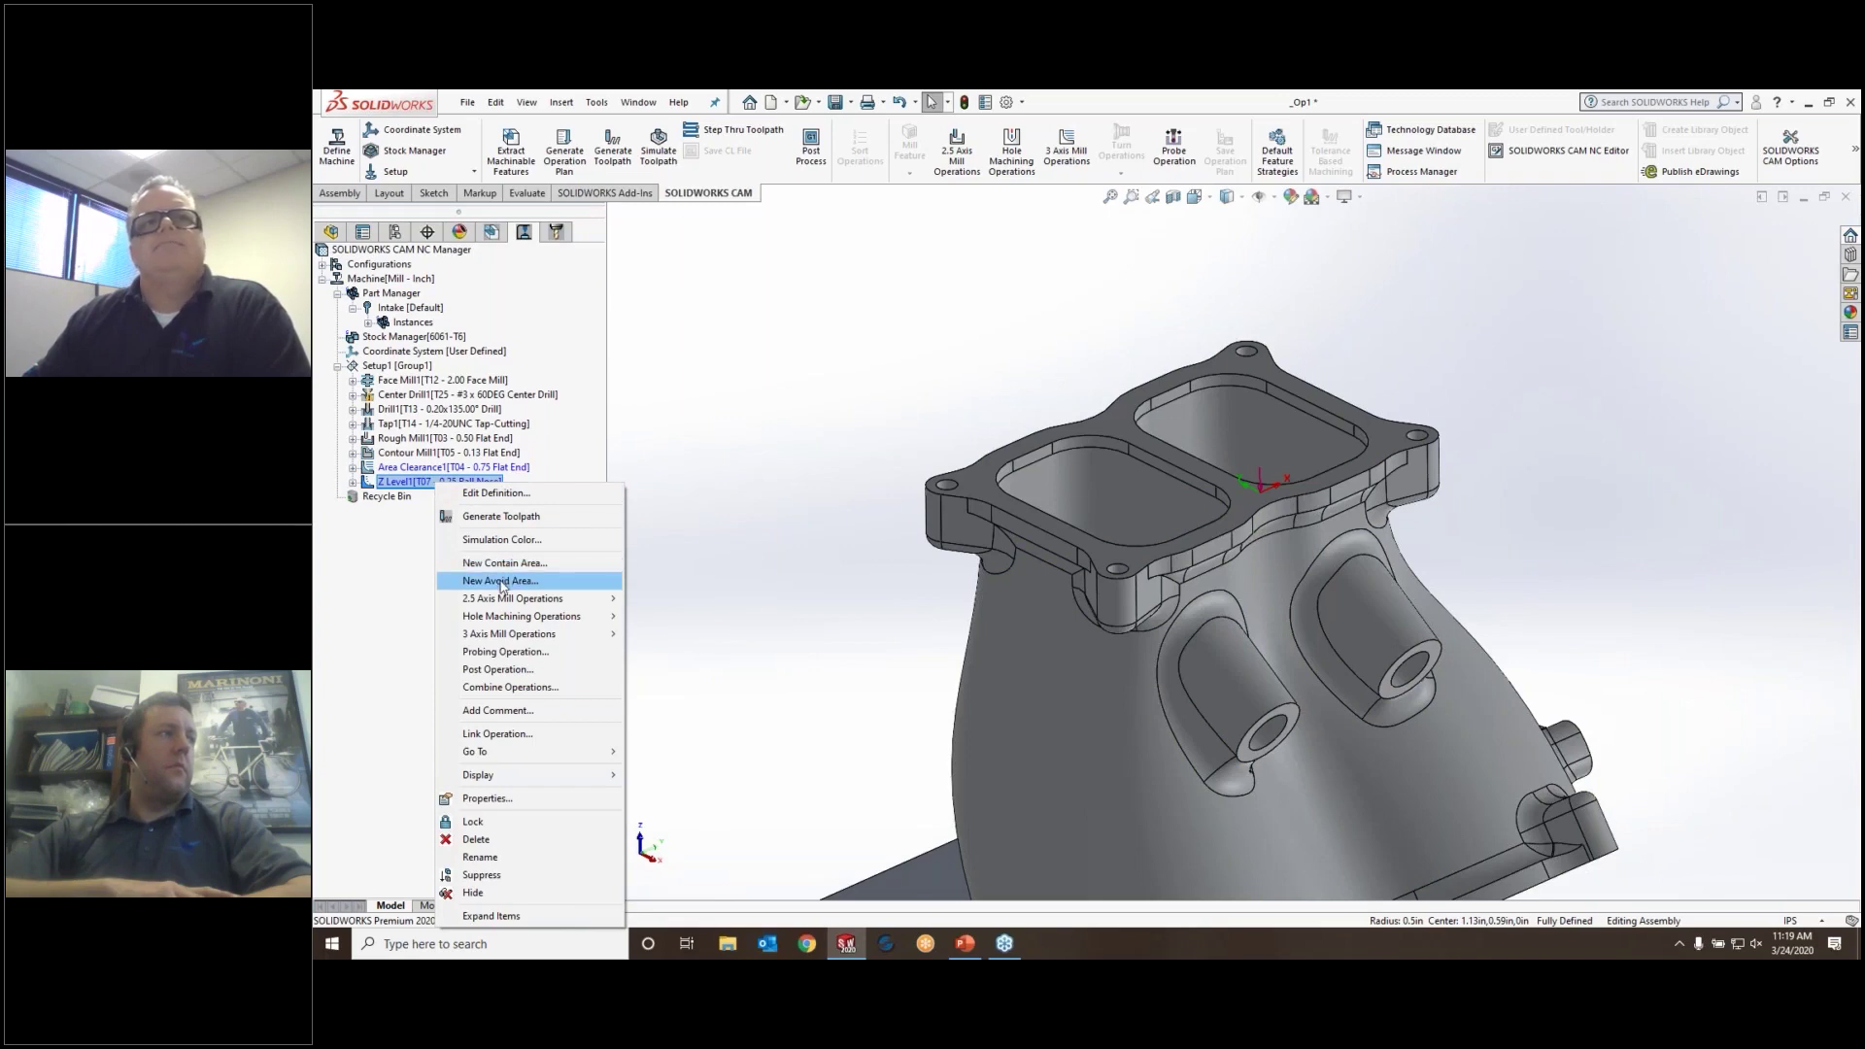
{"action": "left_click", "coordinate": [792, 422]}
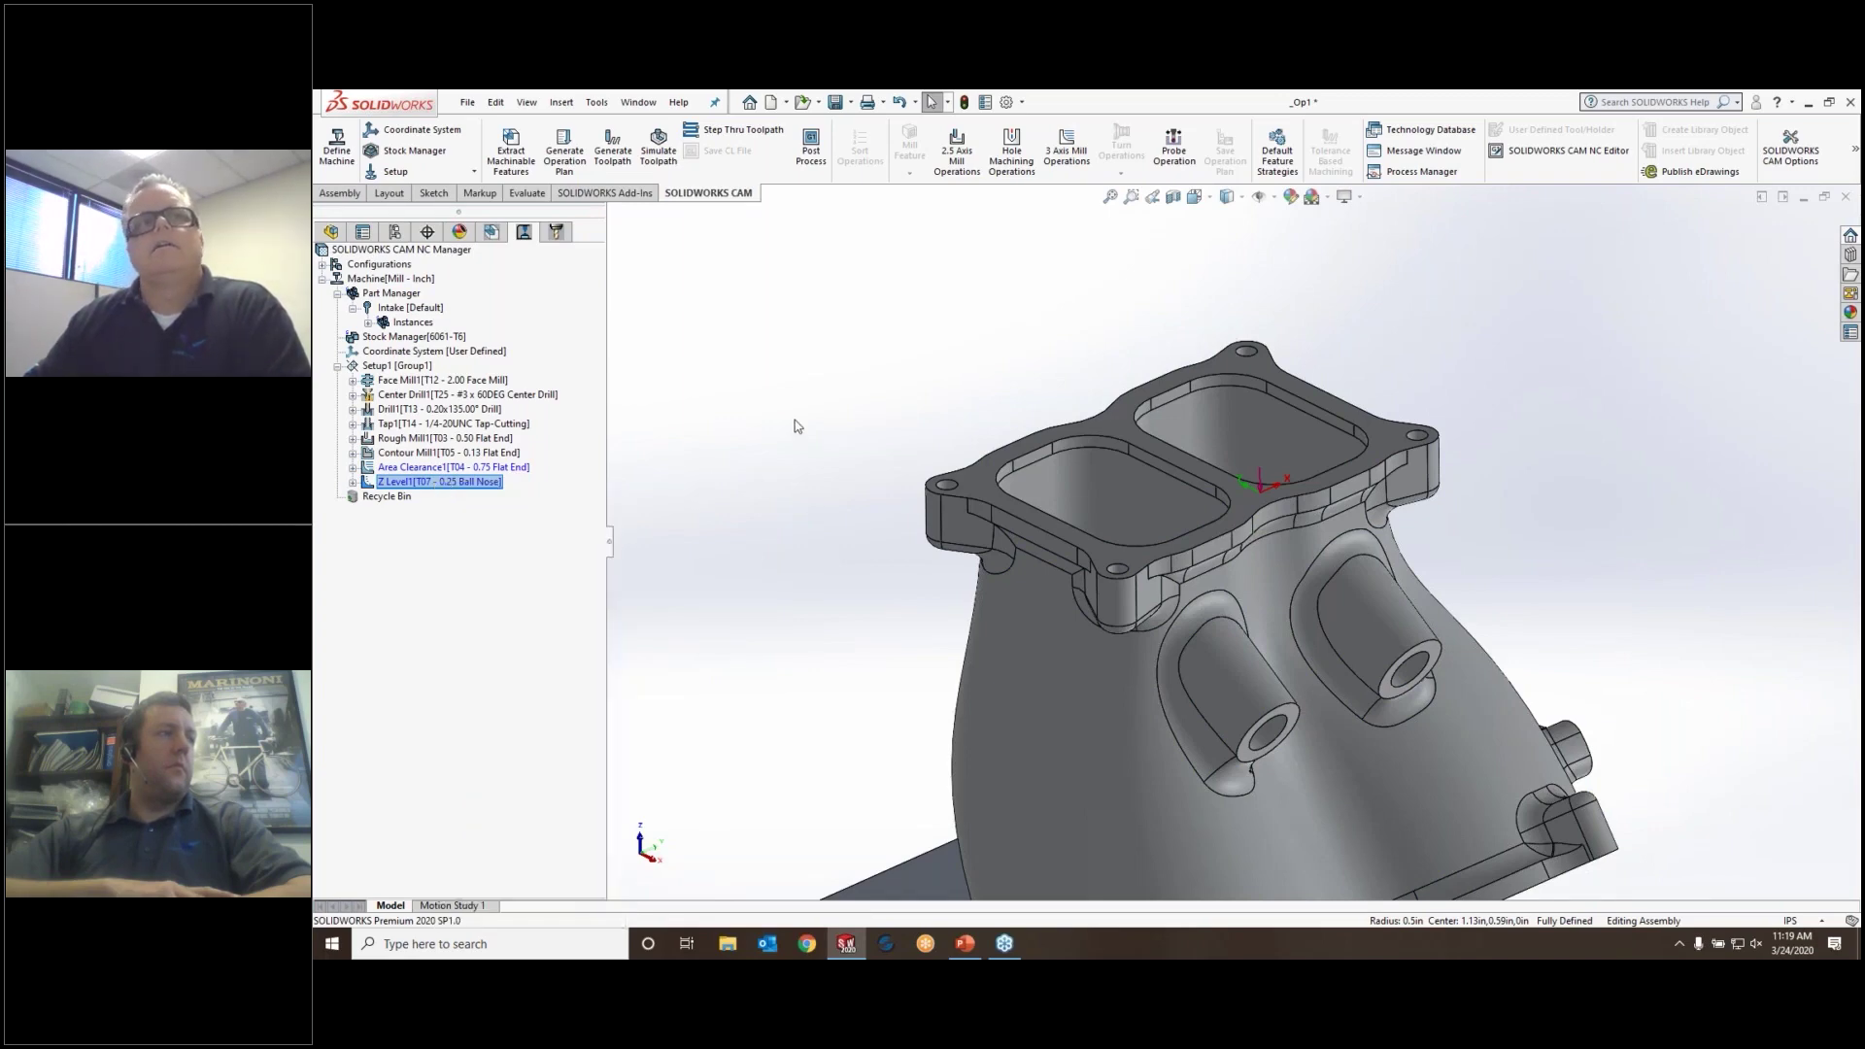
{"action": "left_click", "coordinate": [352, 467]}
{"action": "left_click", "coordinate": [352, 526]}
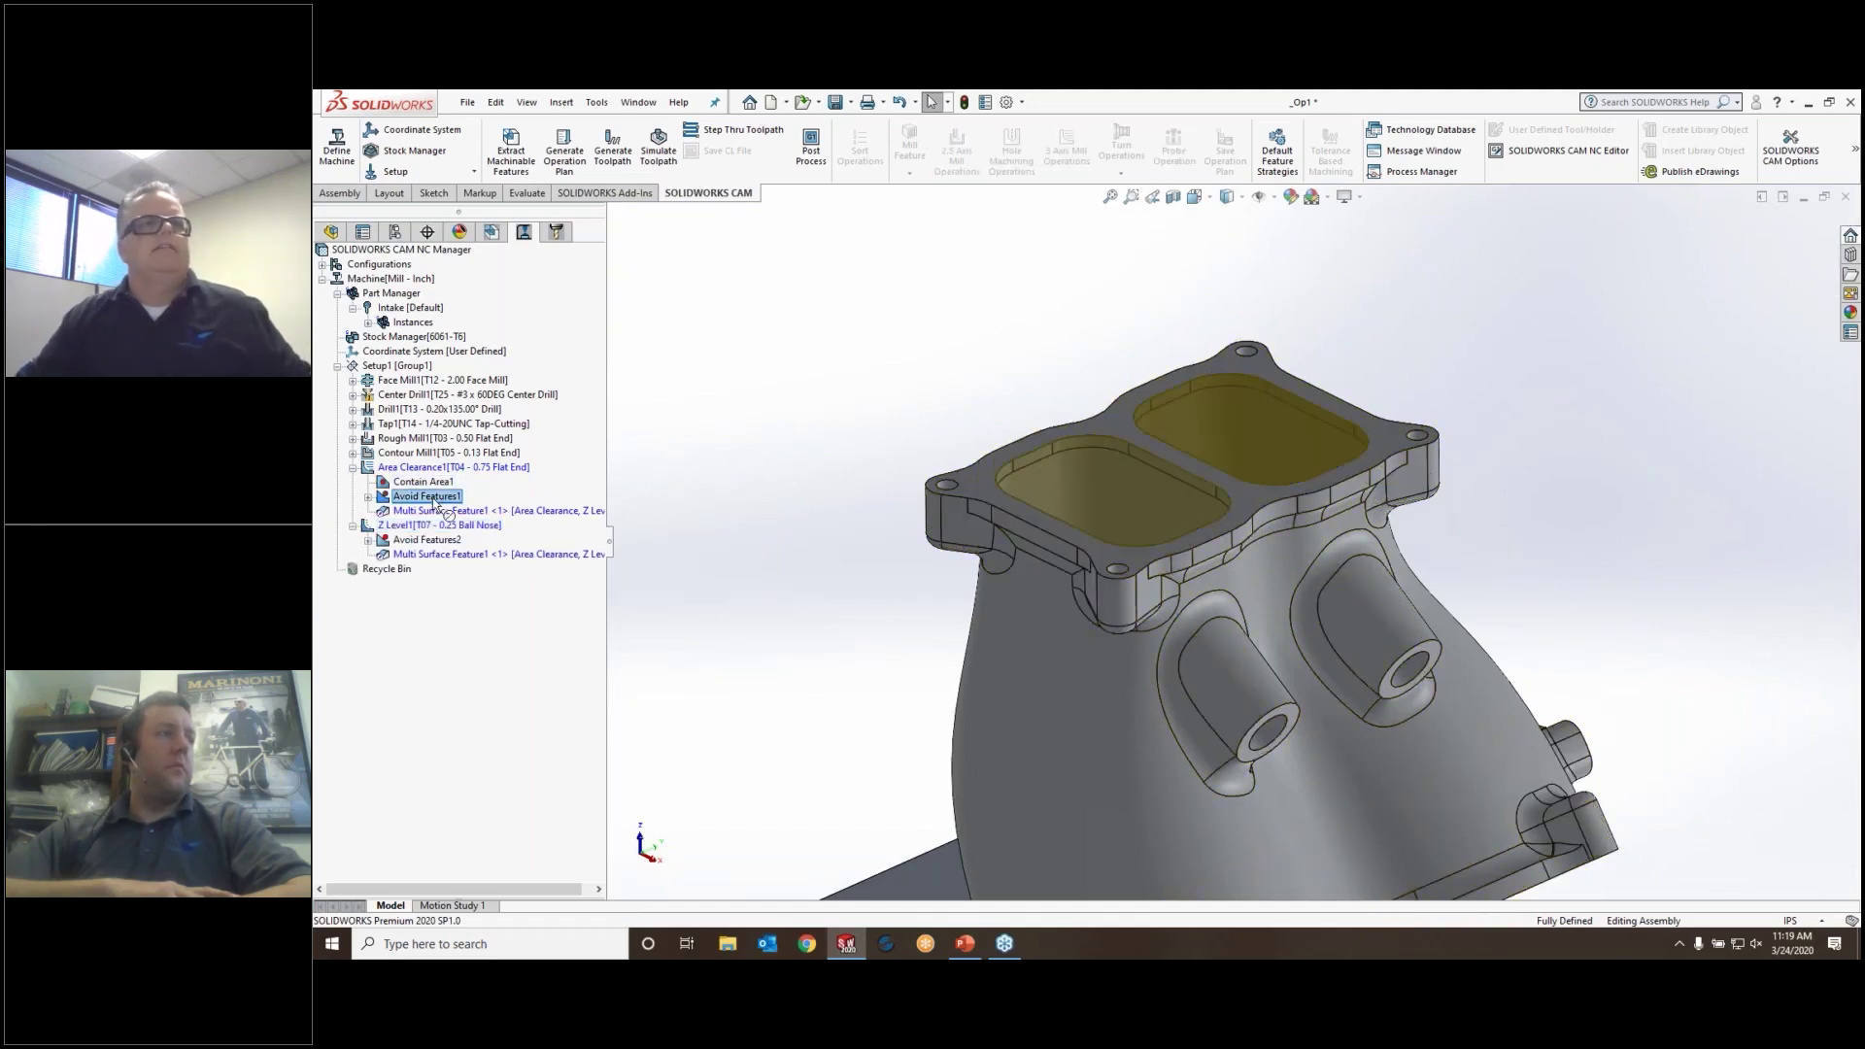
{"action": "left_click_drag", "start_coordinate": [442, 524], "coordinate": [442, 525]}
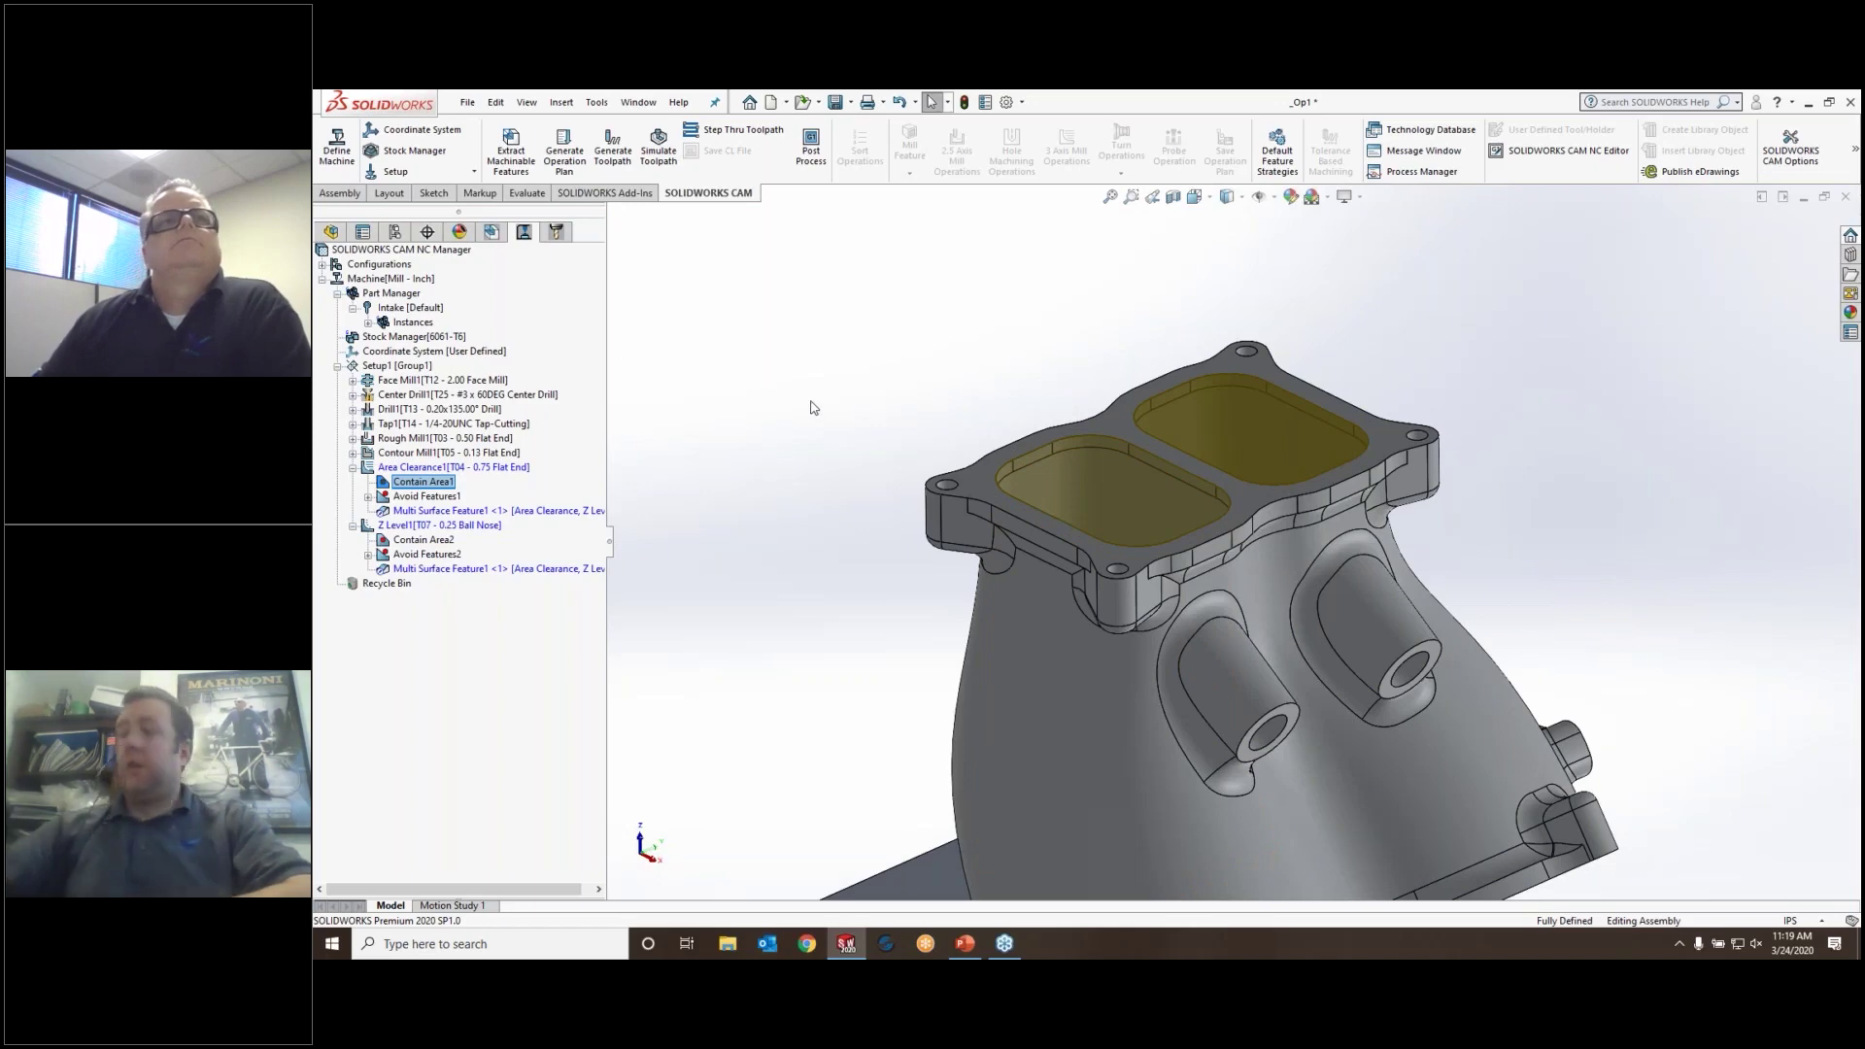
{"action": "left_click", "coordinate": [353, 468]}
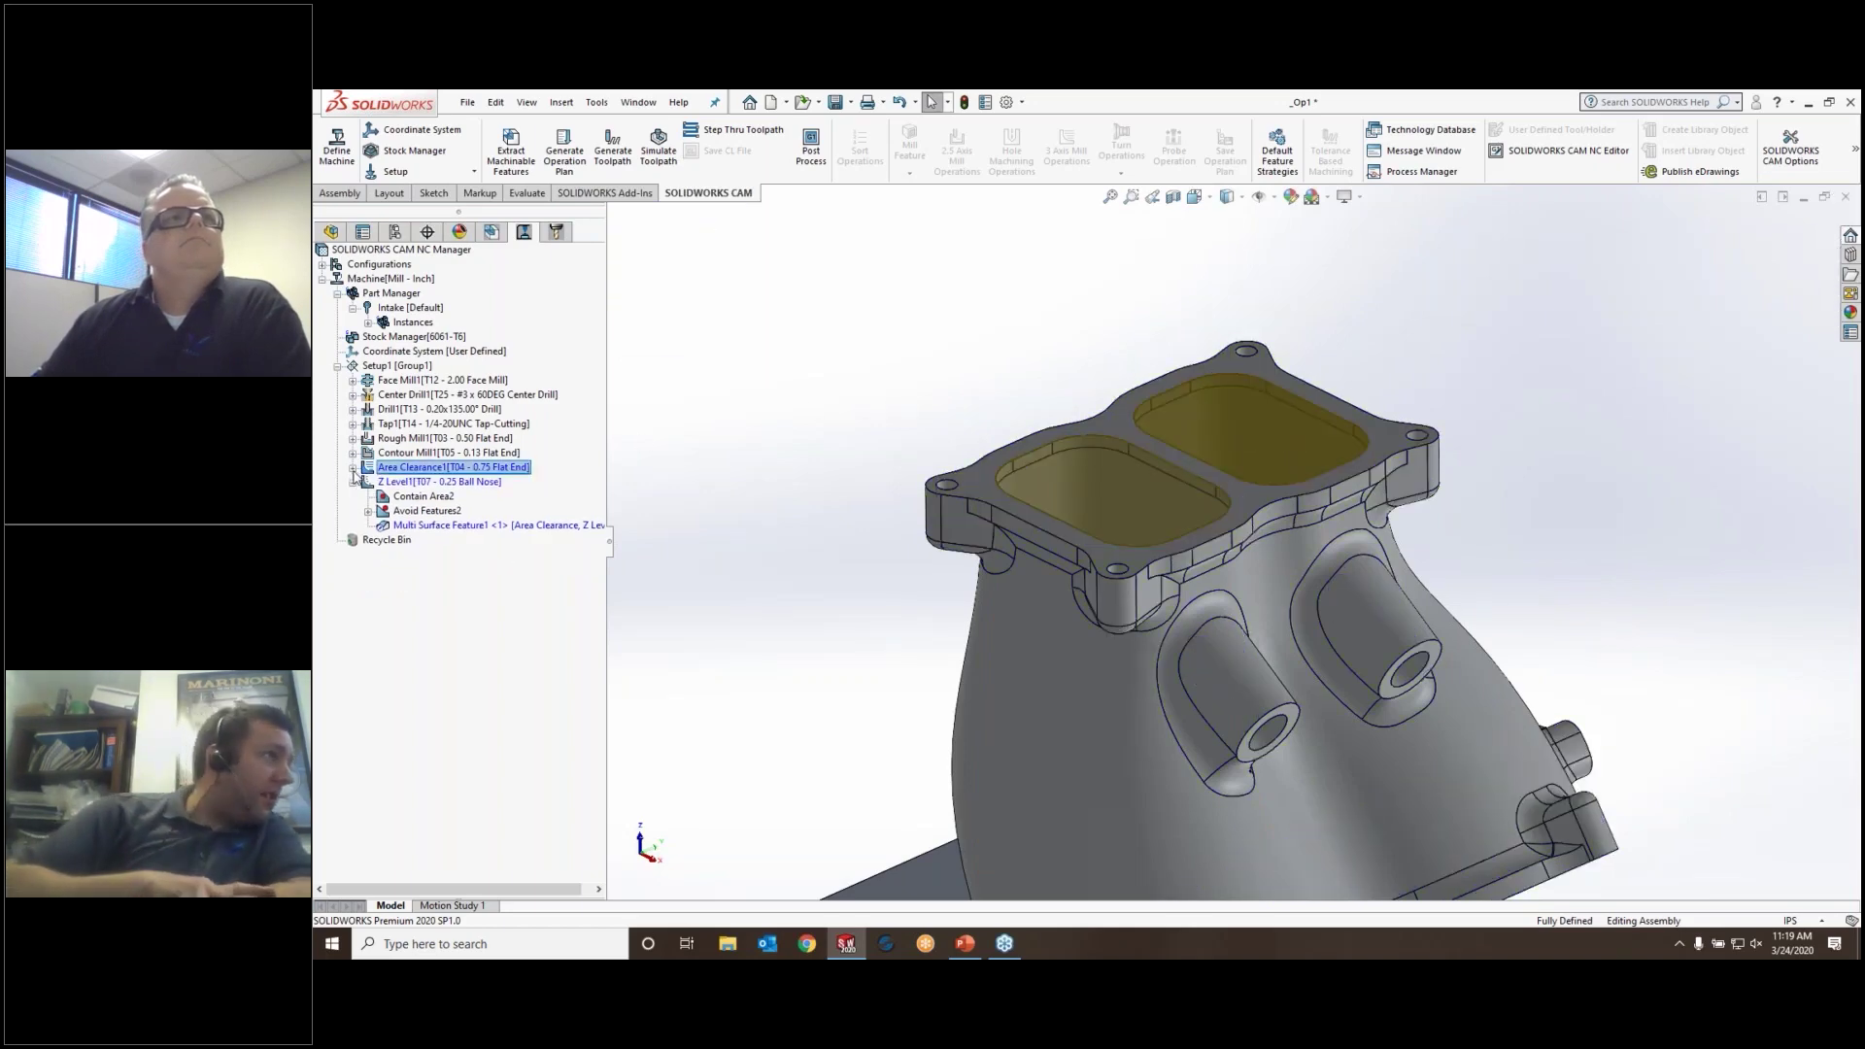
{"action": "left_click", "coordinate": [353, 482]}
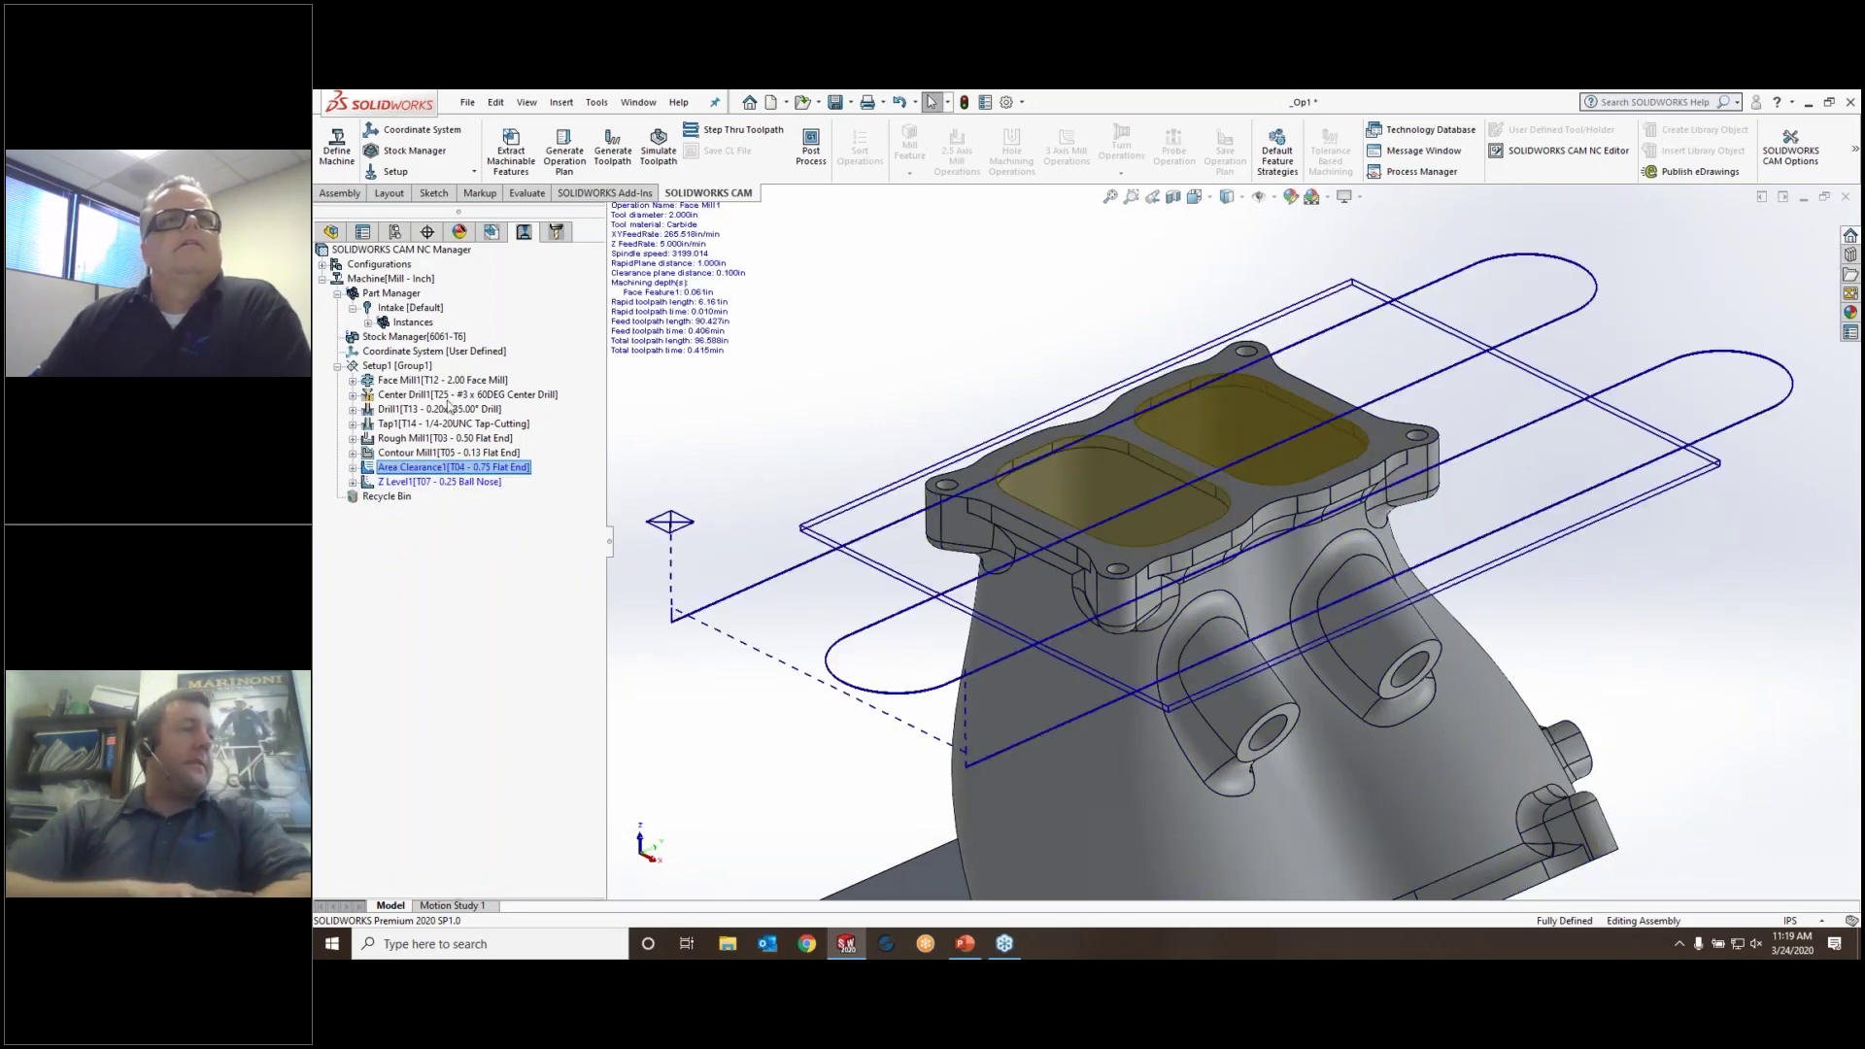
Generate the toolpaths for Area Clearance1 and Z Level1 together
{"action": "right_click", "coordinate": [435, 470]}
{"action": "left_click", "coordinate": [767, 301]}
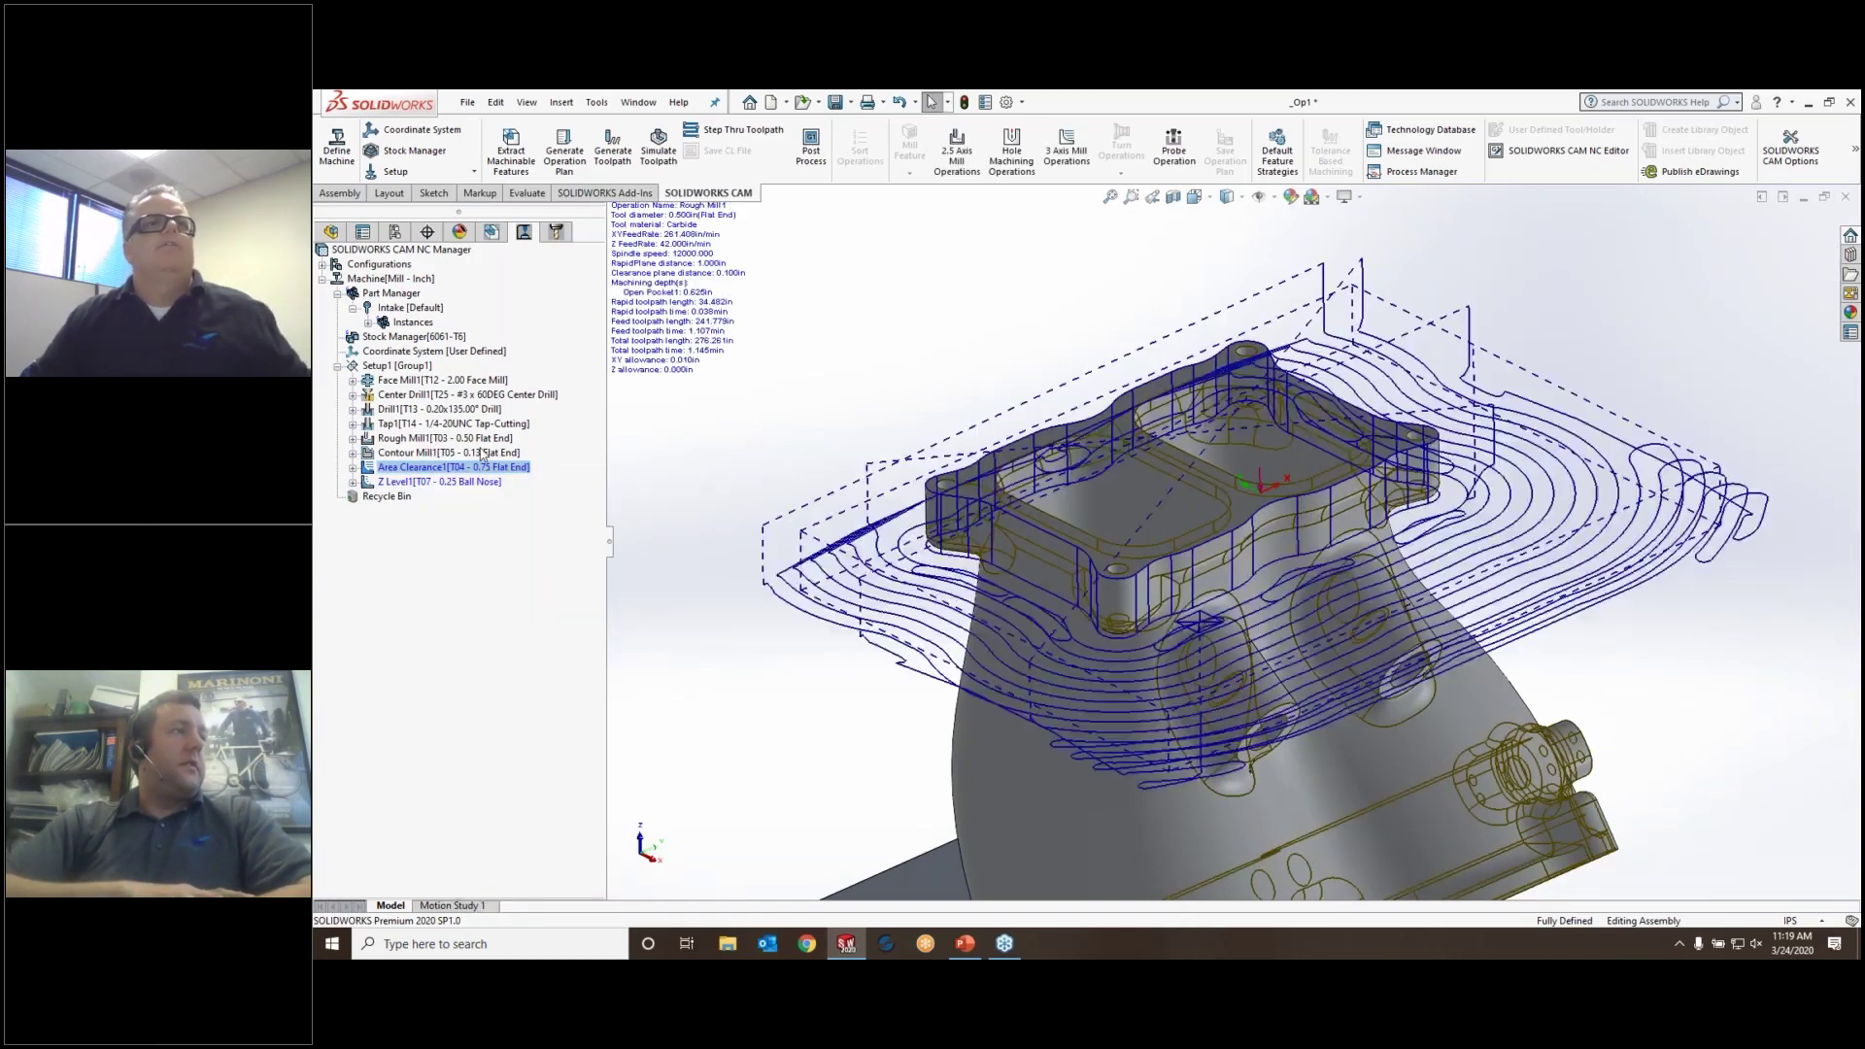
{"action": "left_click", "coordinate": [443, 483]}
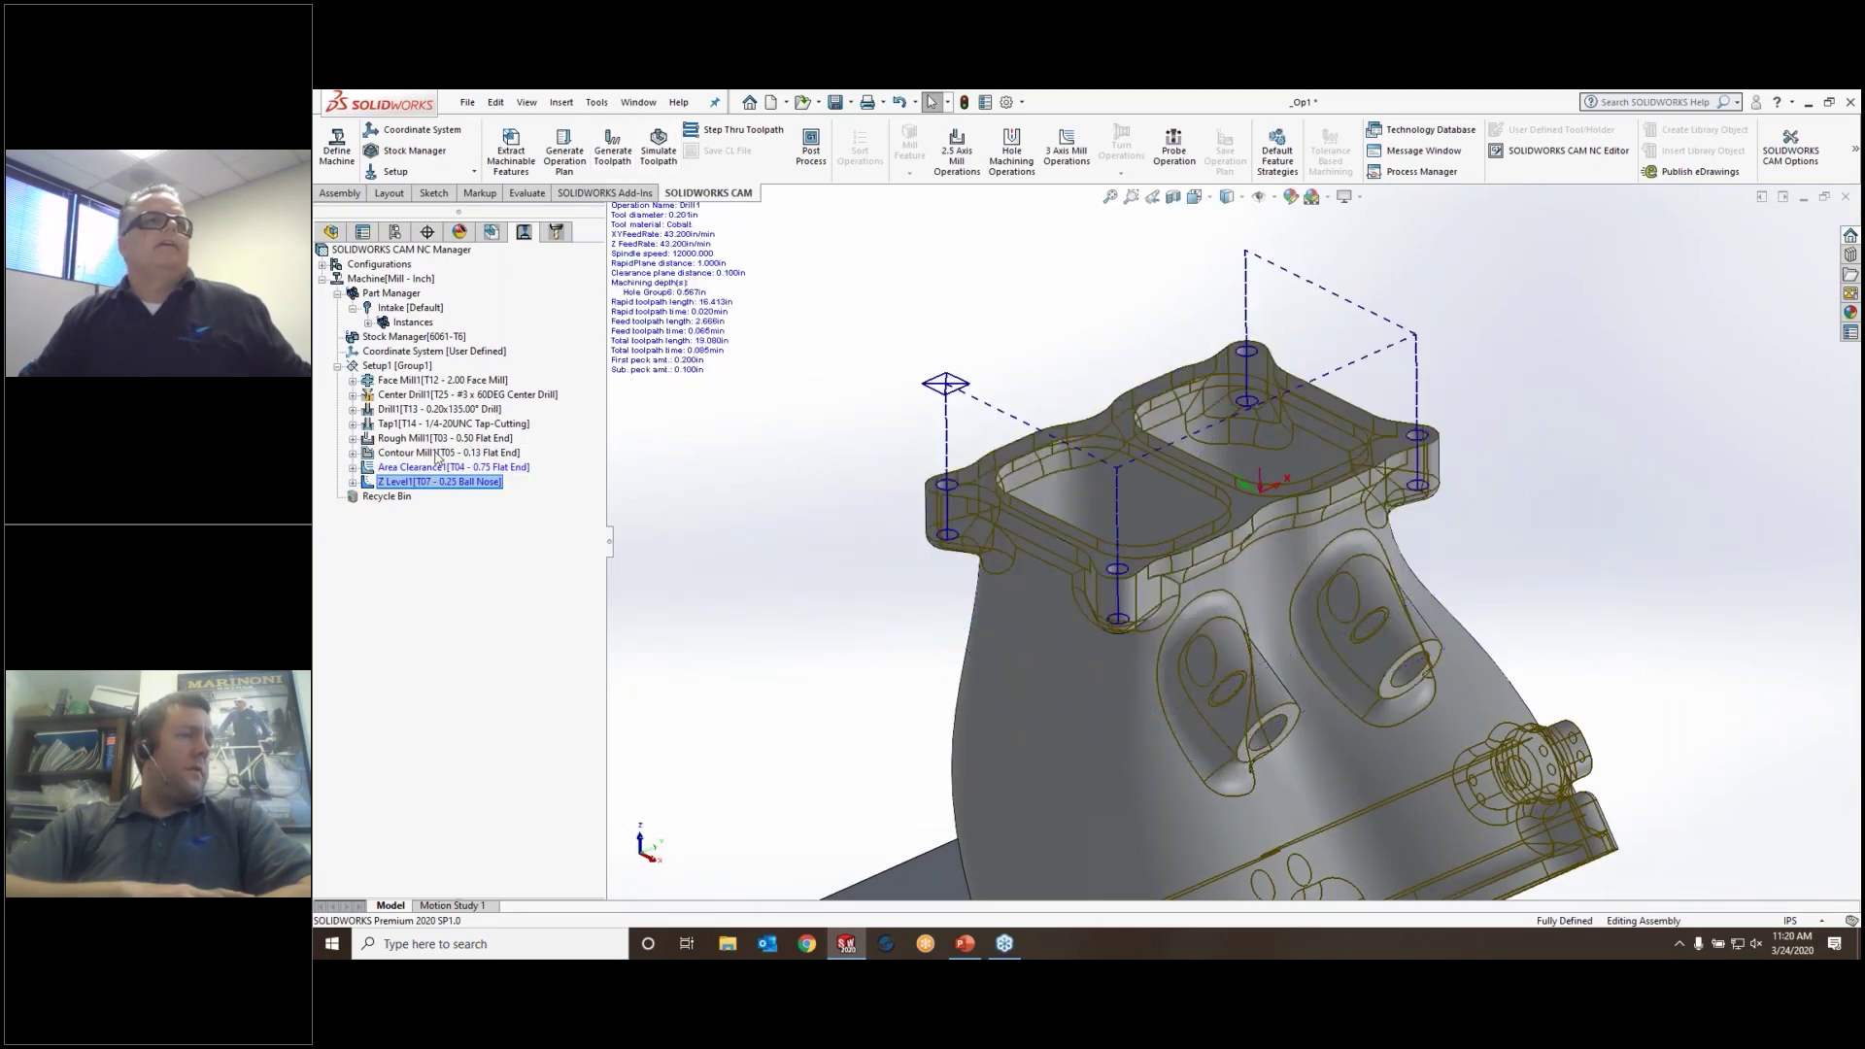
{"action": "left_click", "coordinate": [430, 468]}
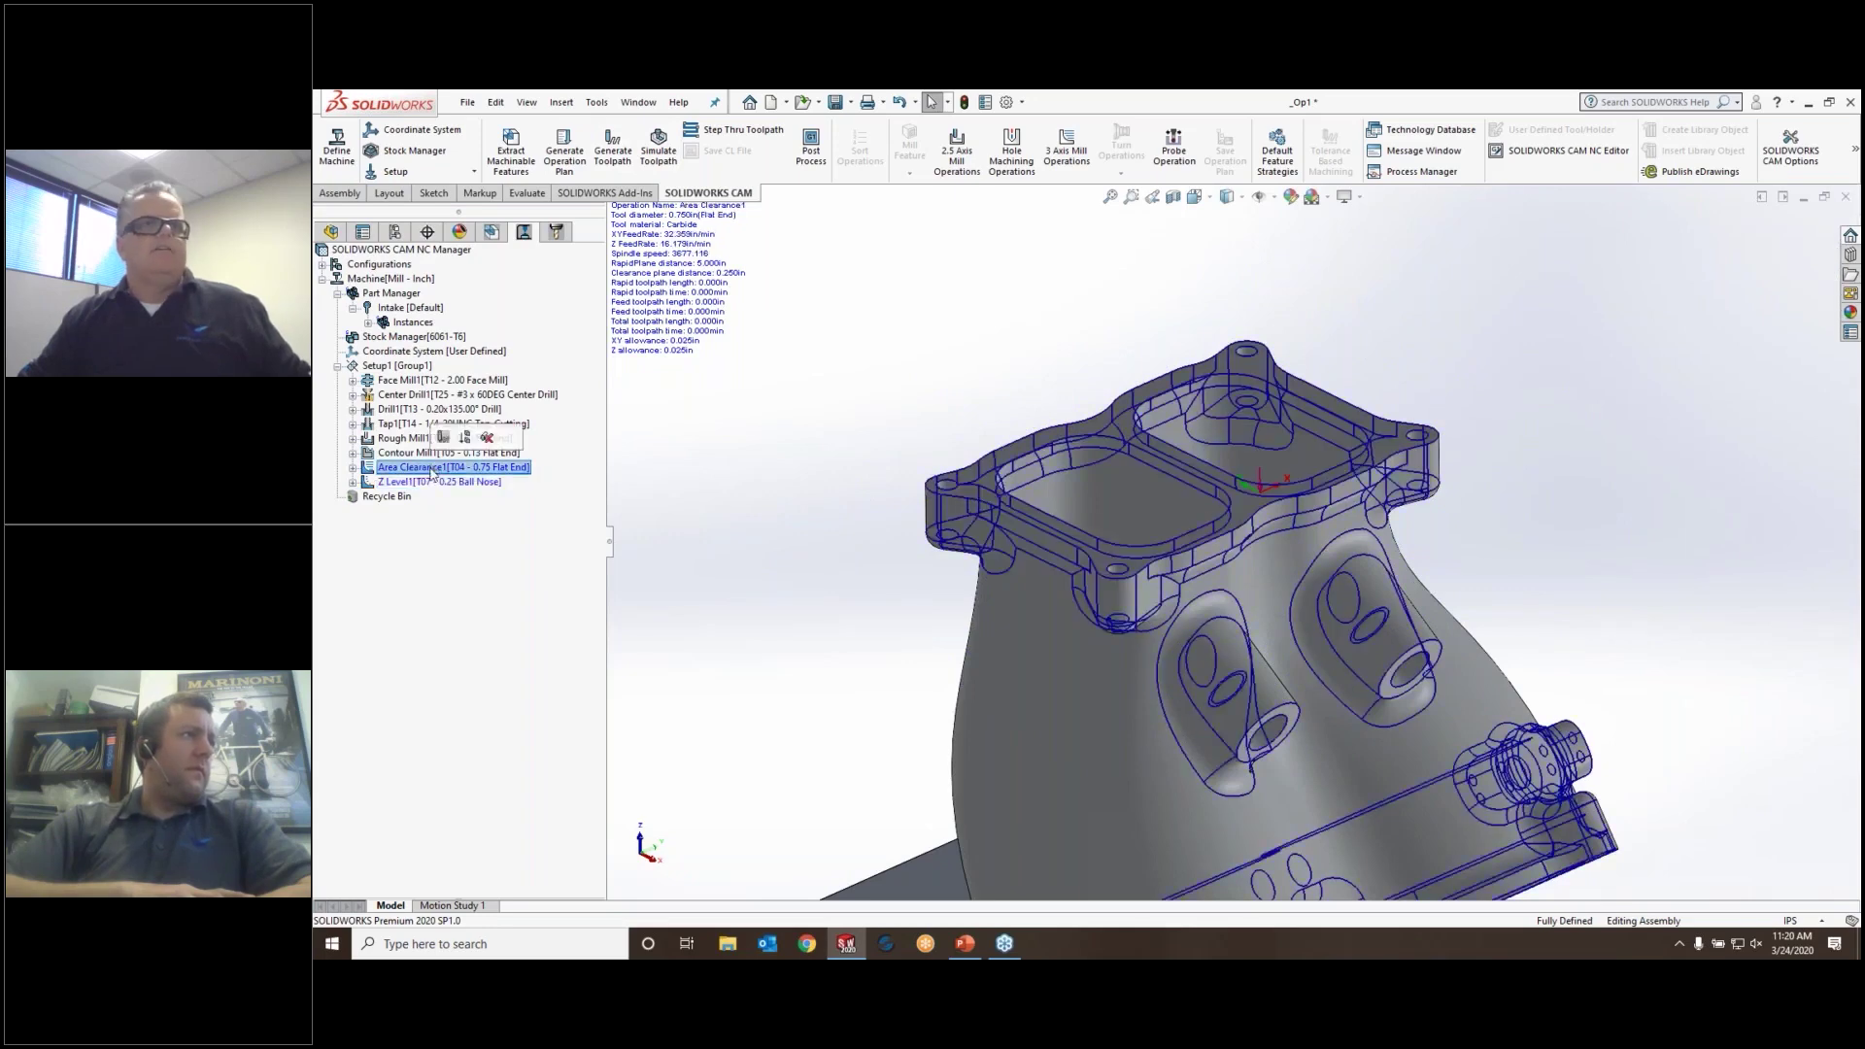
{"action": "left_click", "coordinate": [435, 483], "text": "shift"}
{"action": "left_click", "coordinate": [448, 457]}
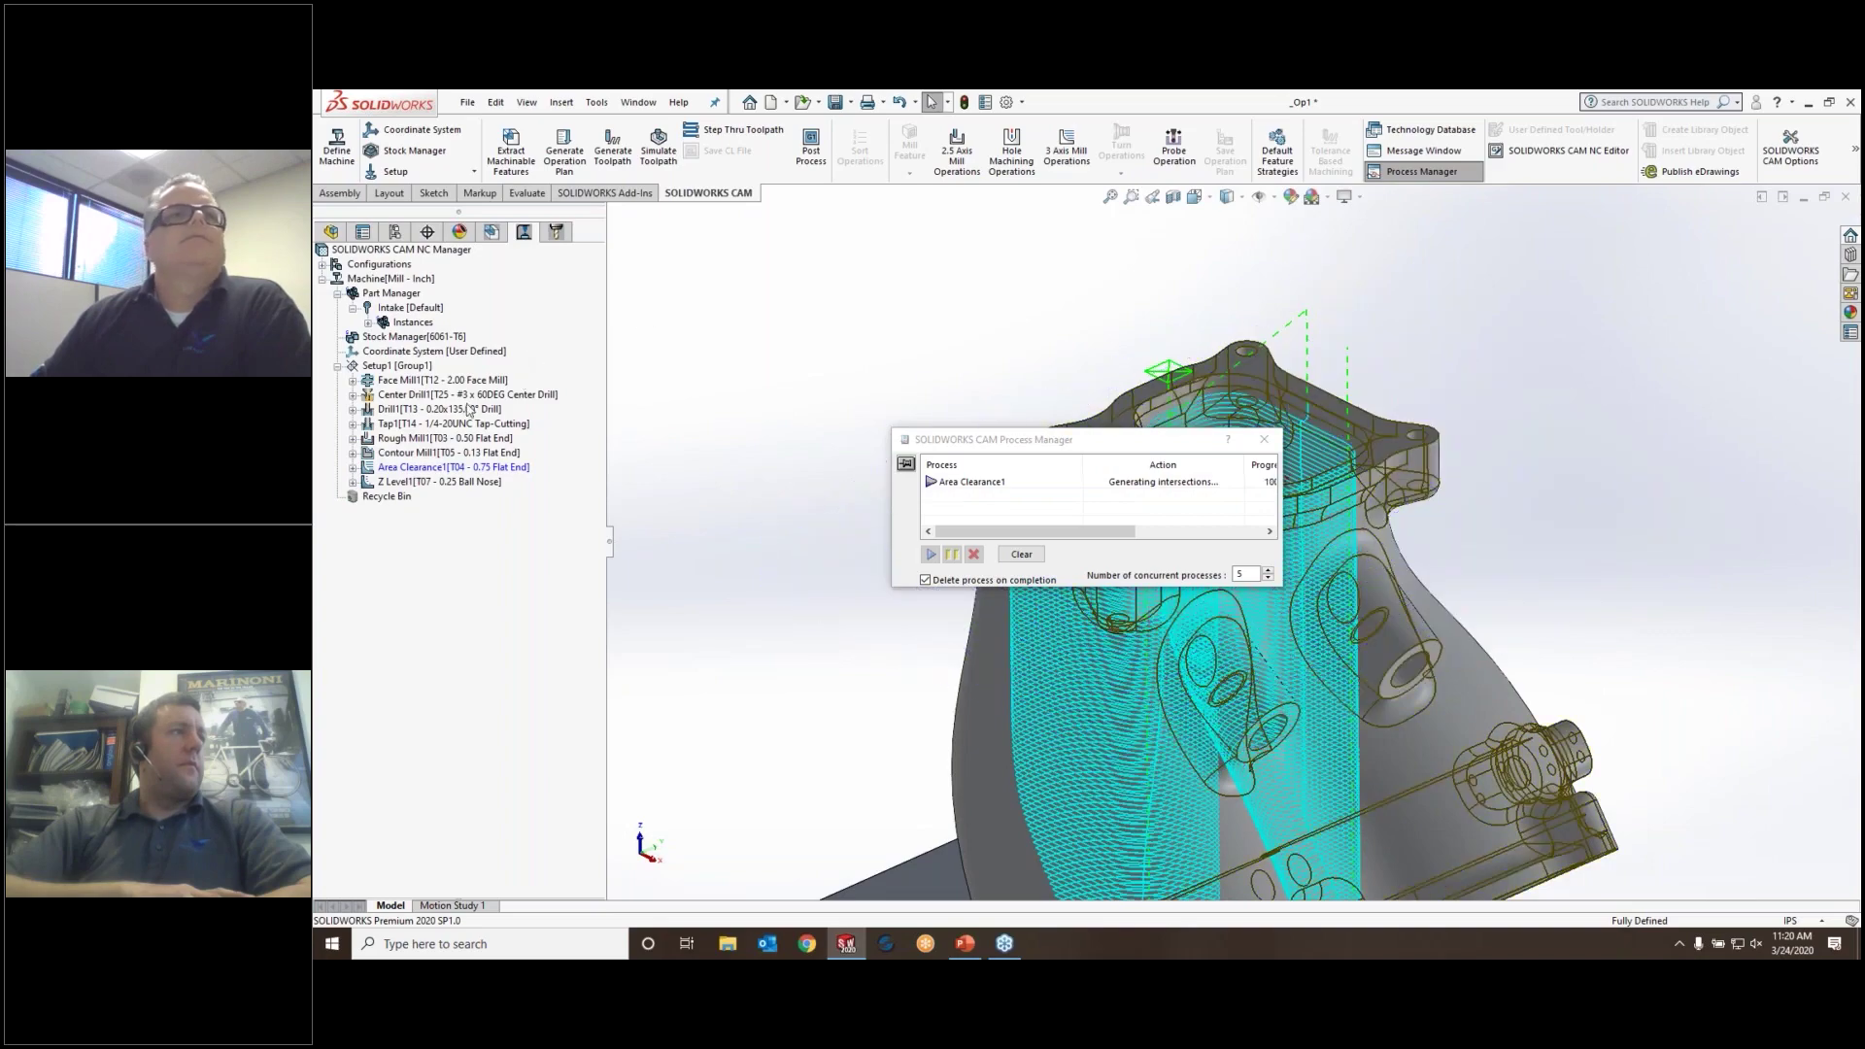
Inspect the toolpaths of Area Clearance1 and Z Level1 inside the intake ports
{"action": "left_click", "coordinate": [403, 469]}
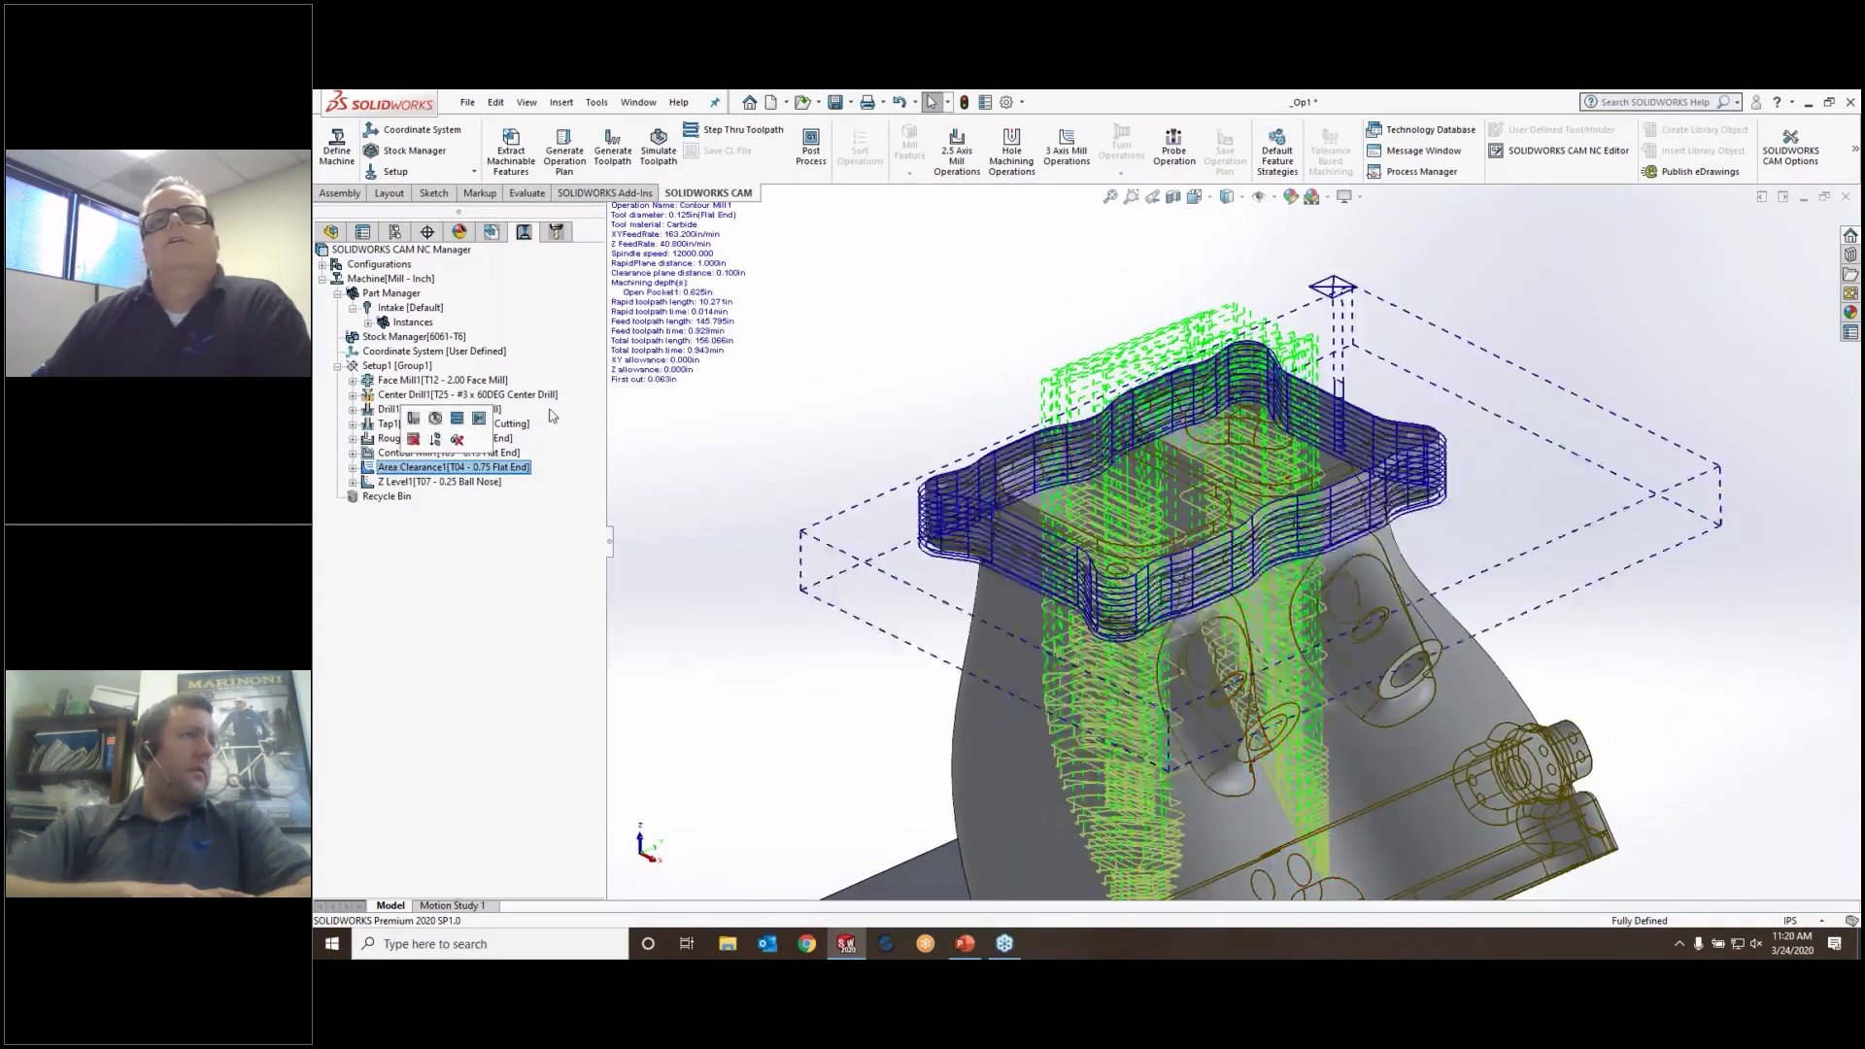
{"action": "key", "text": "Down"}
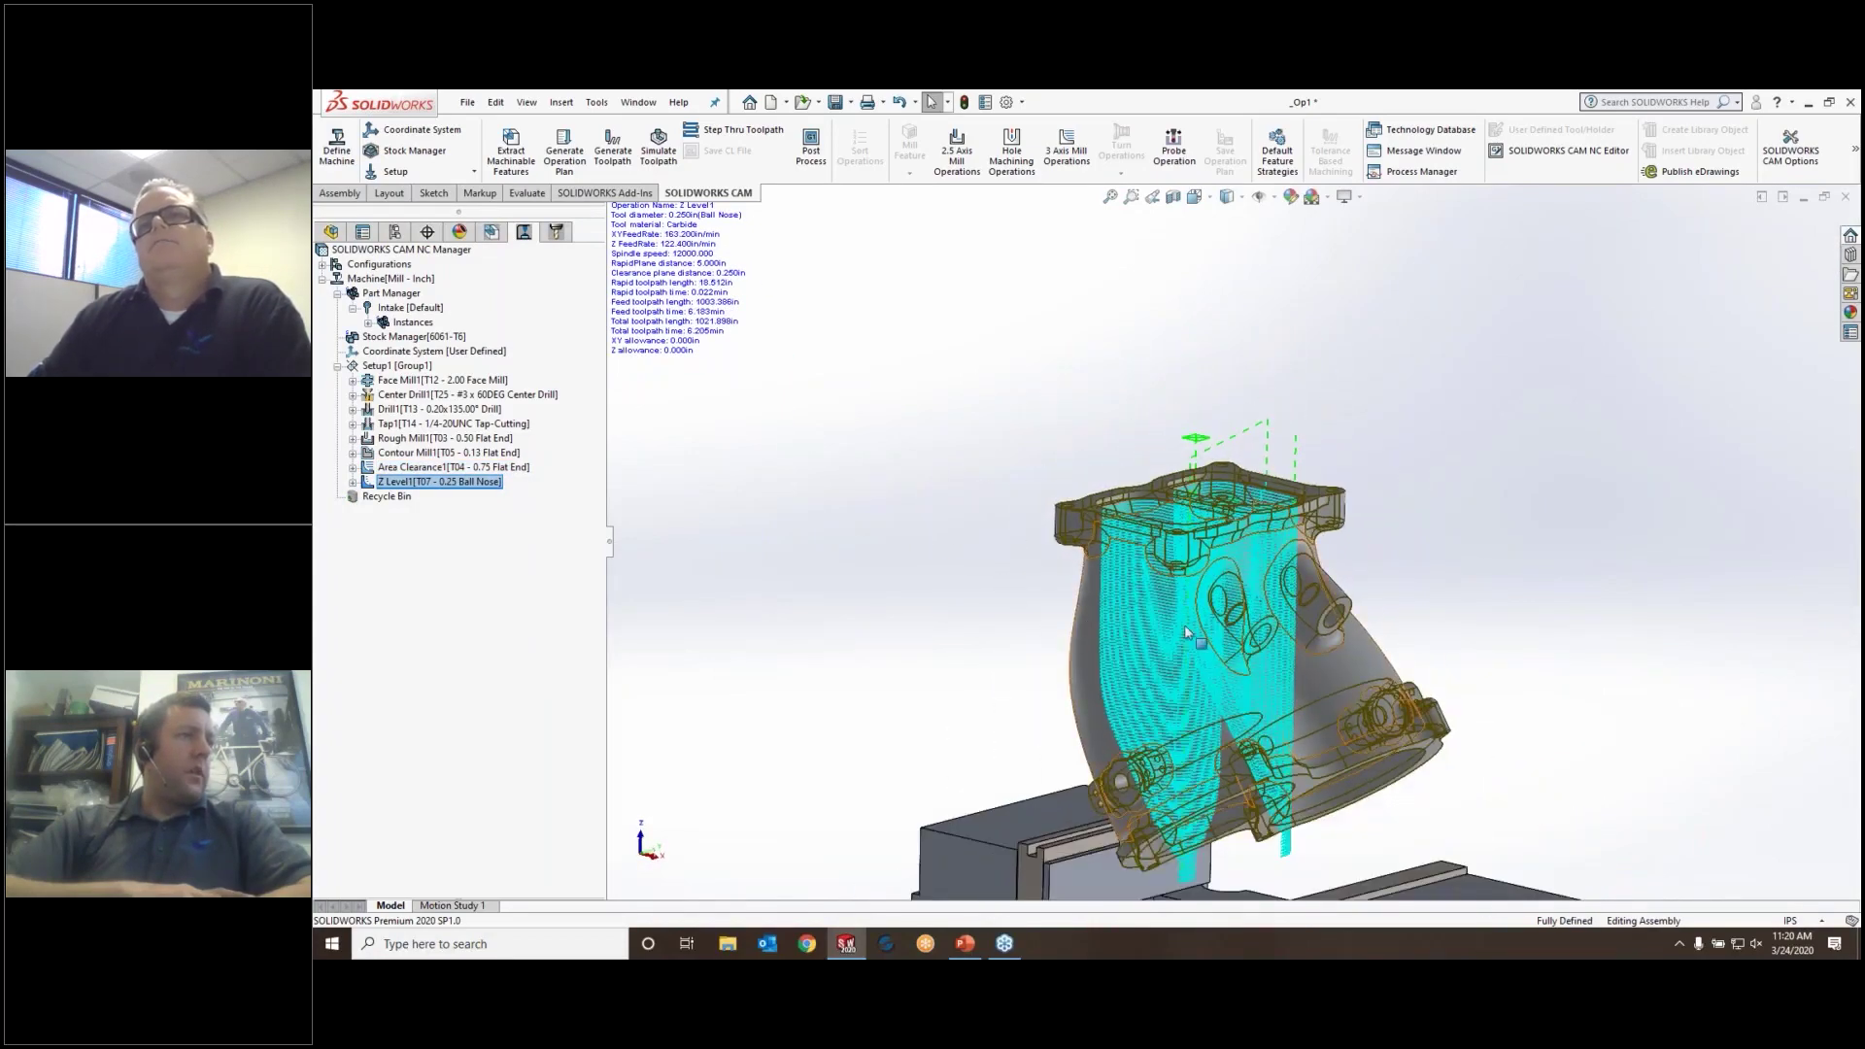
{"action": "scroll", "coordinate": [1243, 627], "scroll_direction": "down", "scroll_amount": 4}
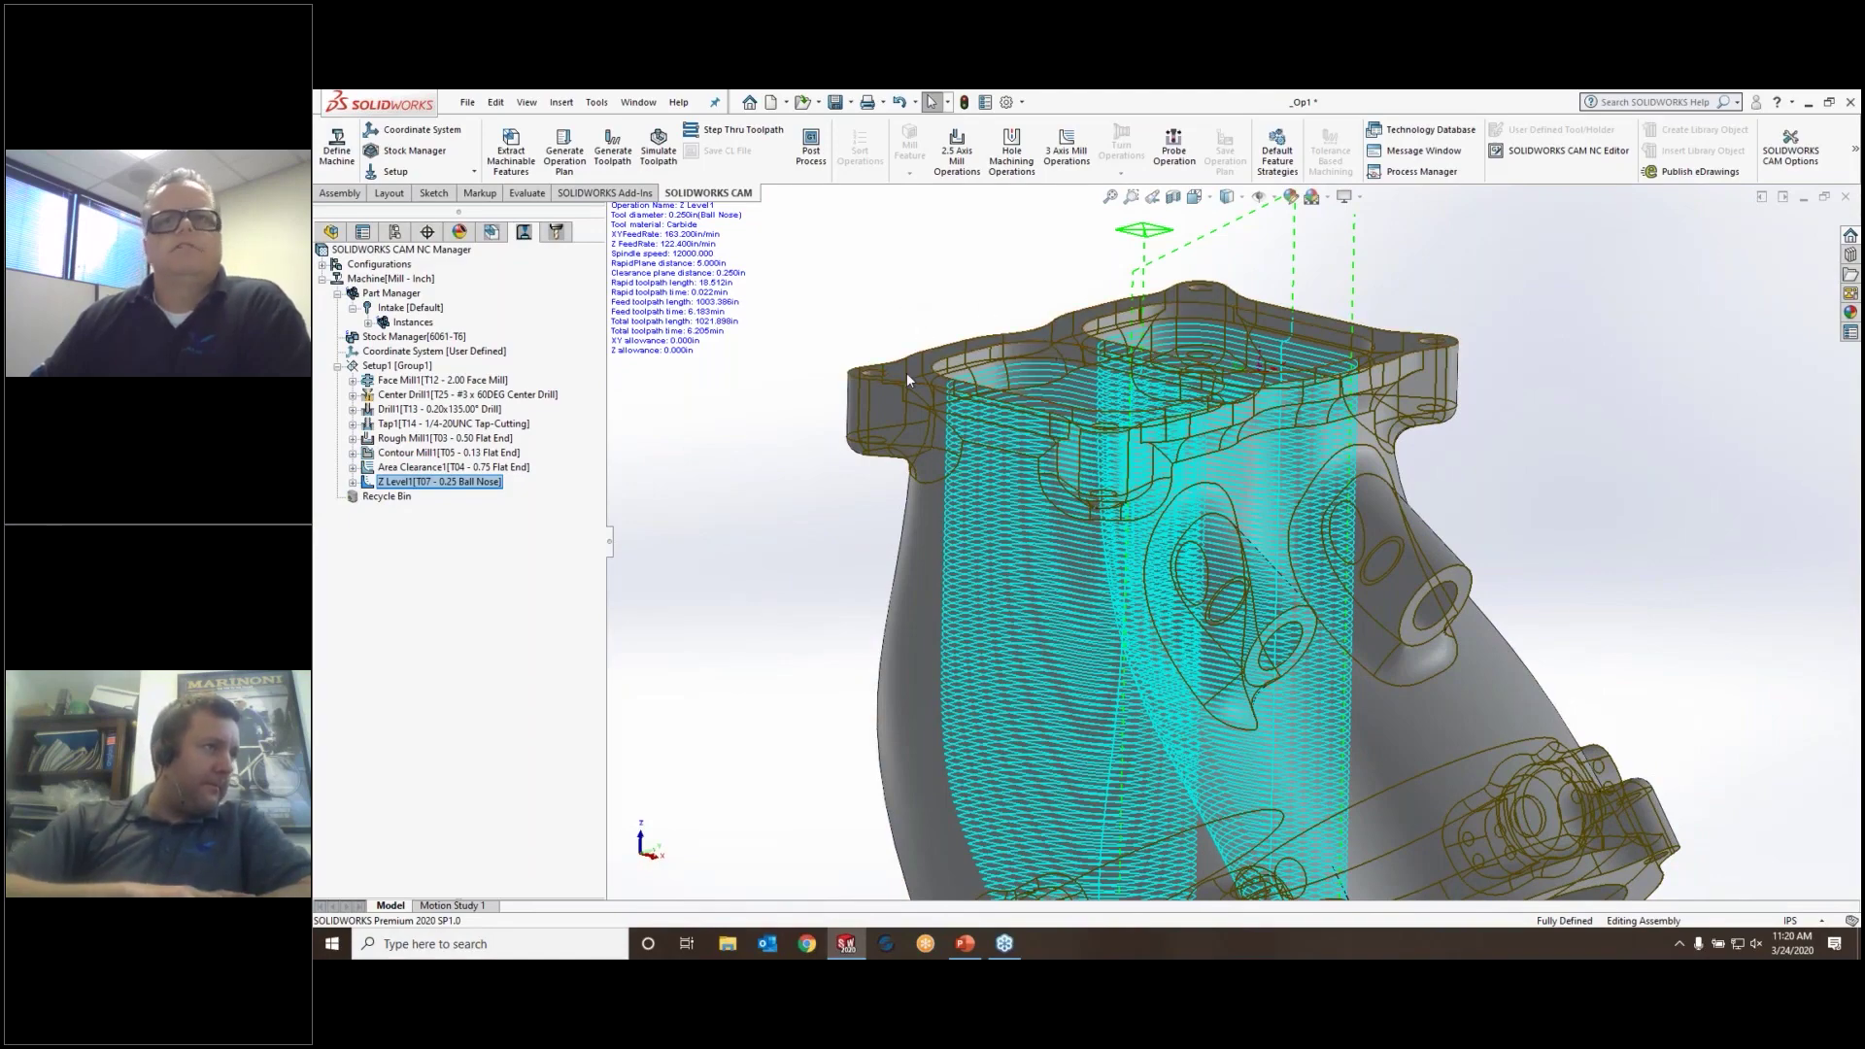
{"action": "middle_click_drag", "start_coordinate": [907, 371], "coordinate": [776, 486]}
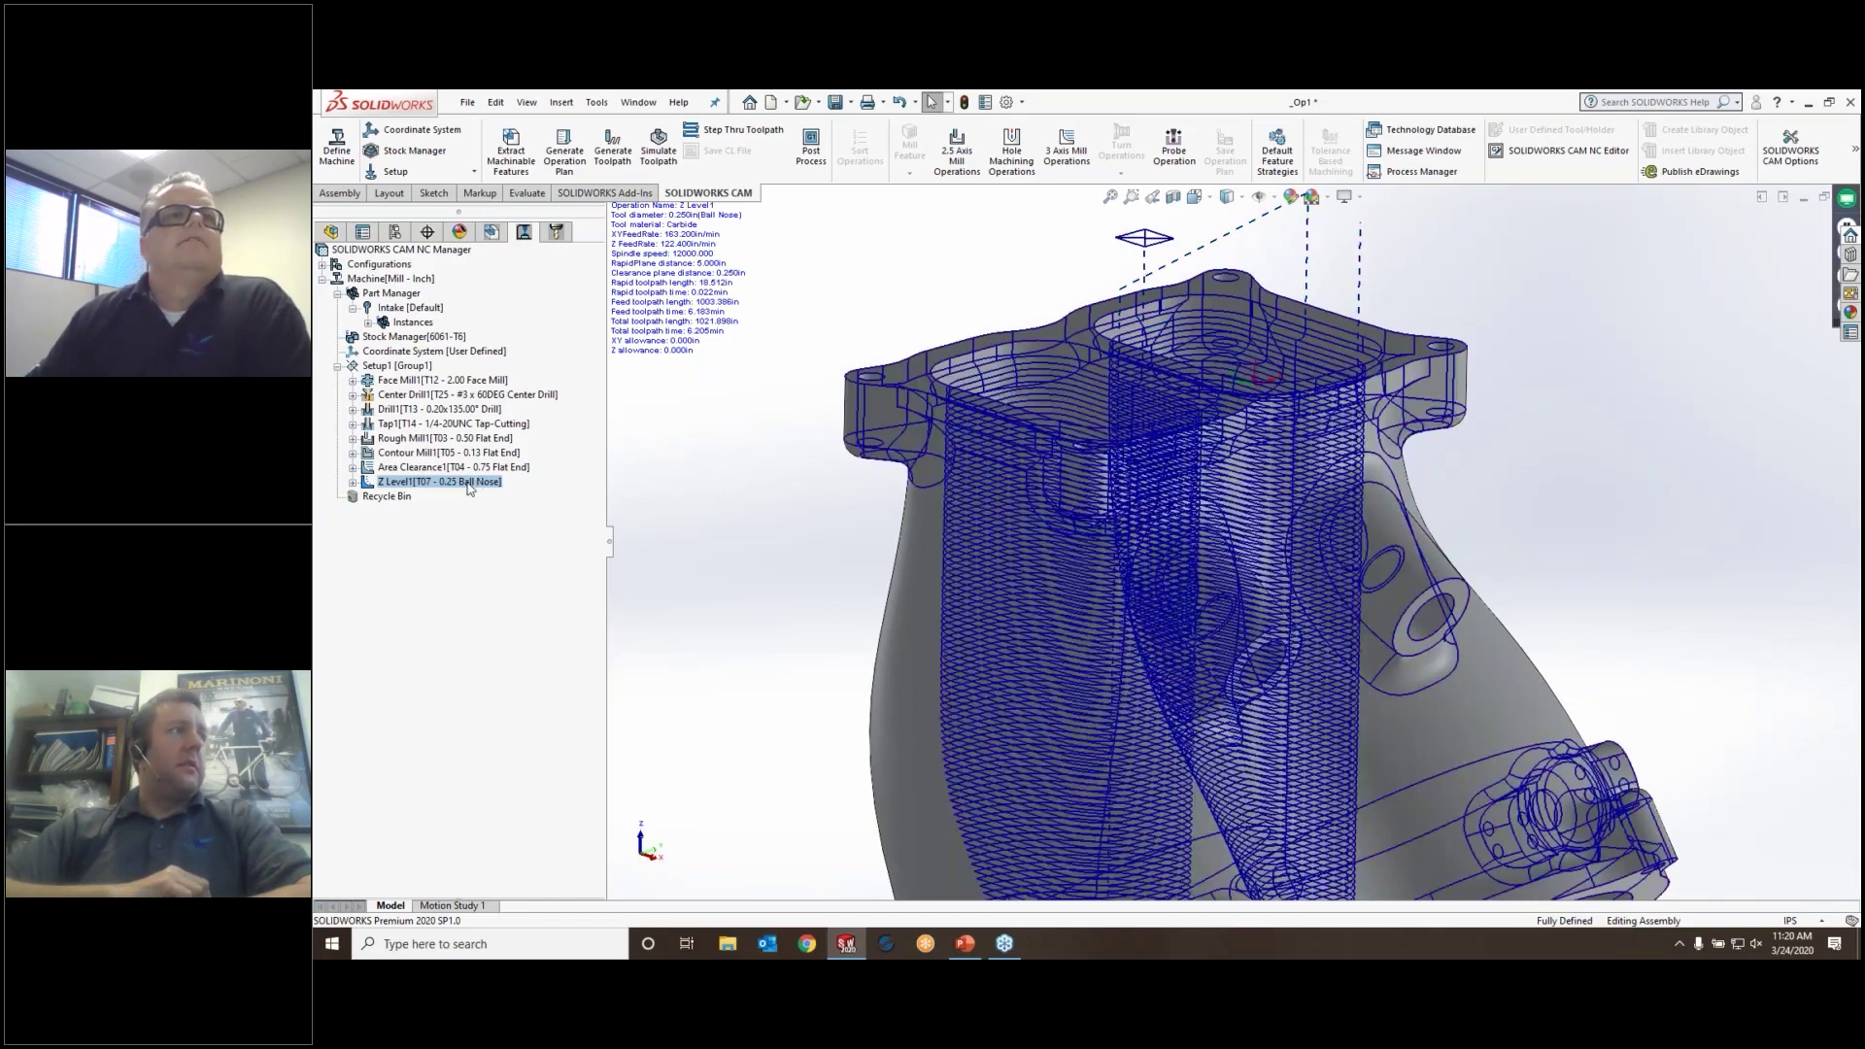
Edit the Z Level1 operation parameters and set the last cut limit to User Defined
{"action": "right_click", "coordinate": [470, 486]}
{"action": "left_click", "coordinate": [525, 423]}
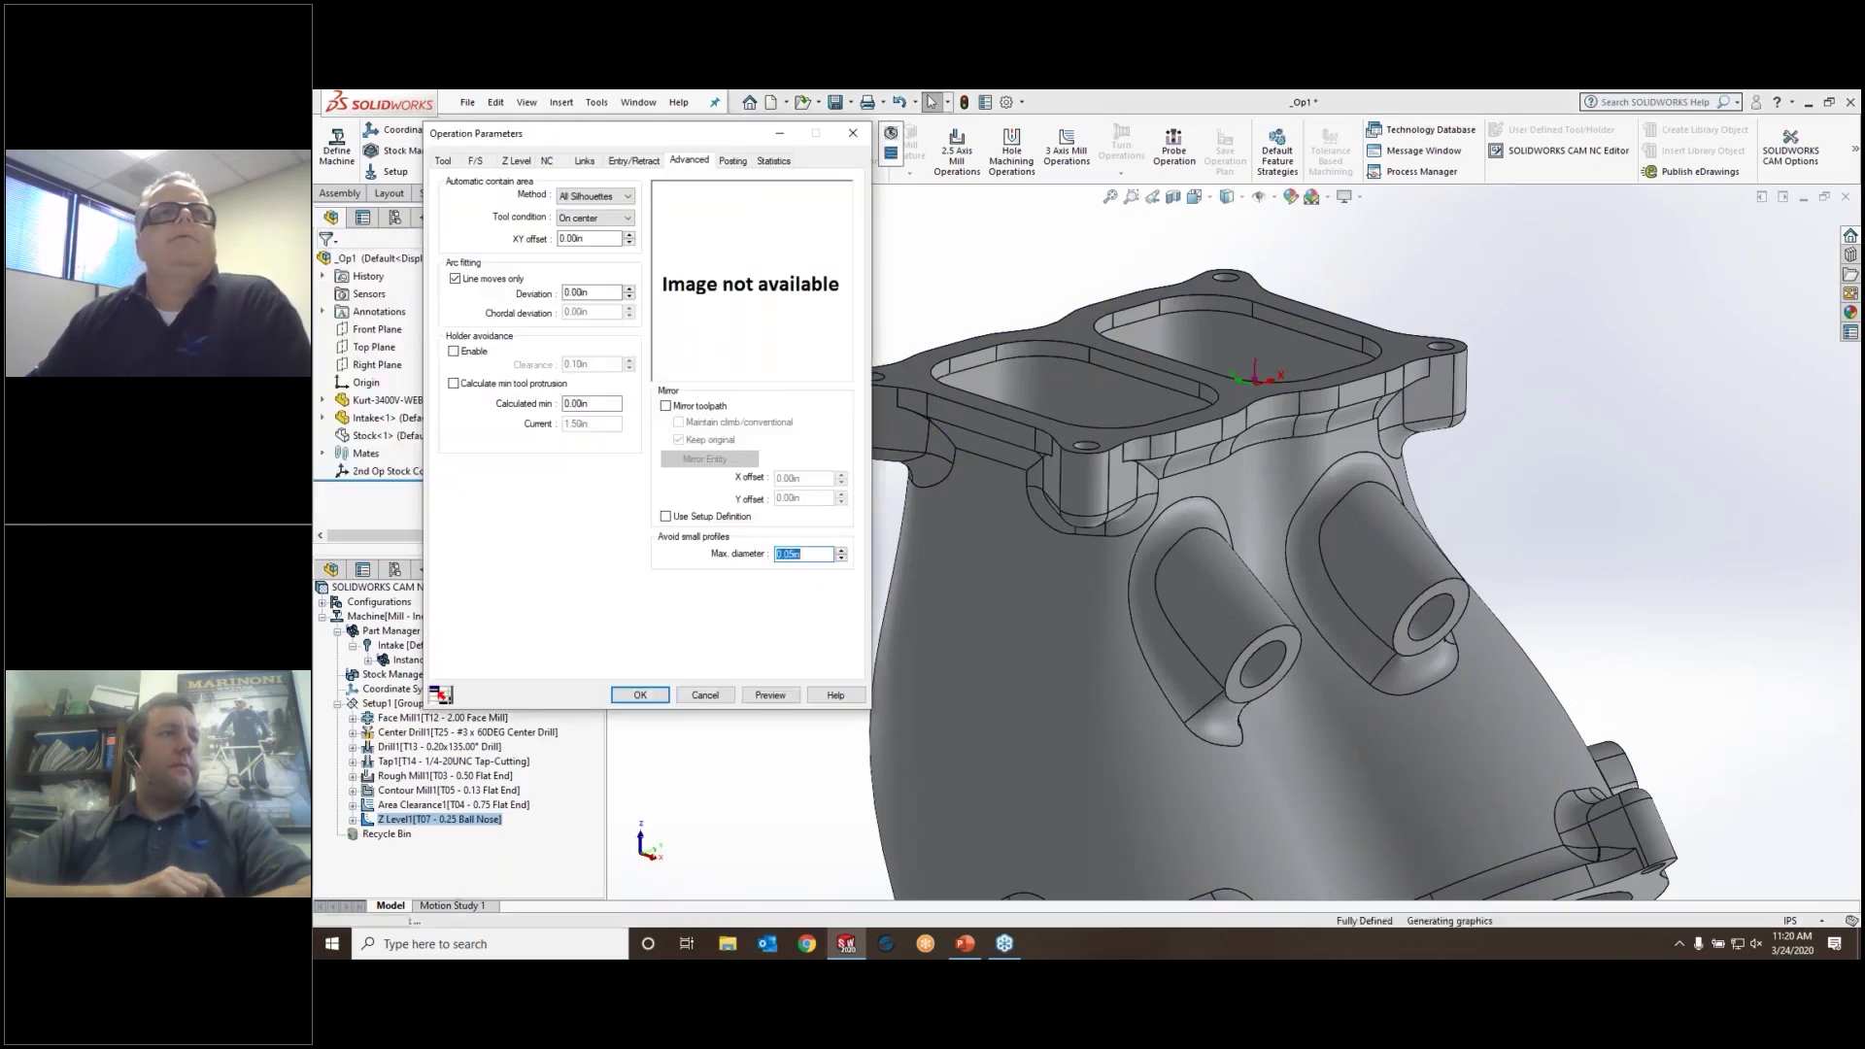
{"action": "left_click_drag", "start_coordinate": [613, 134], "coordinate": [572, 137]}
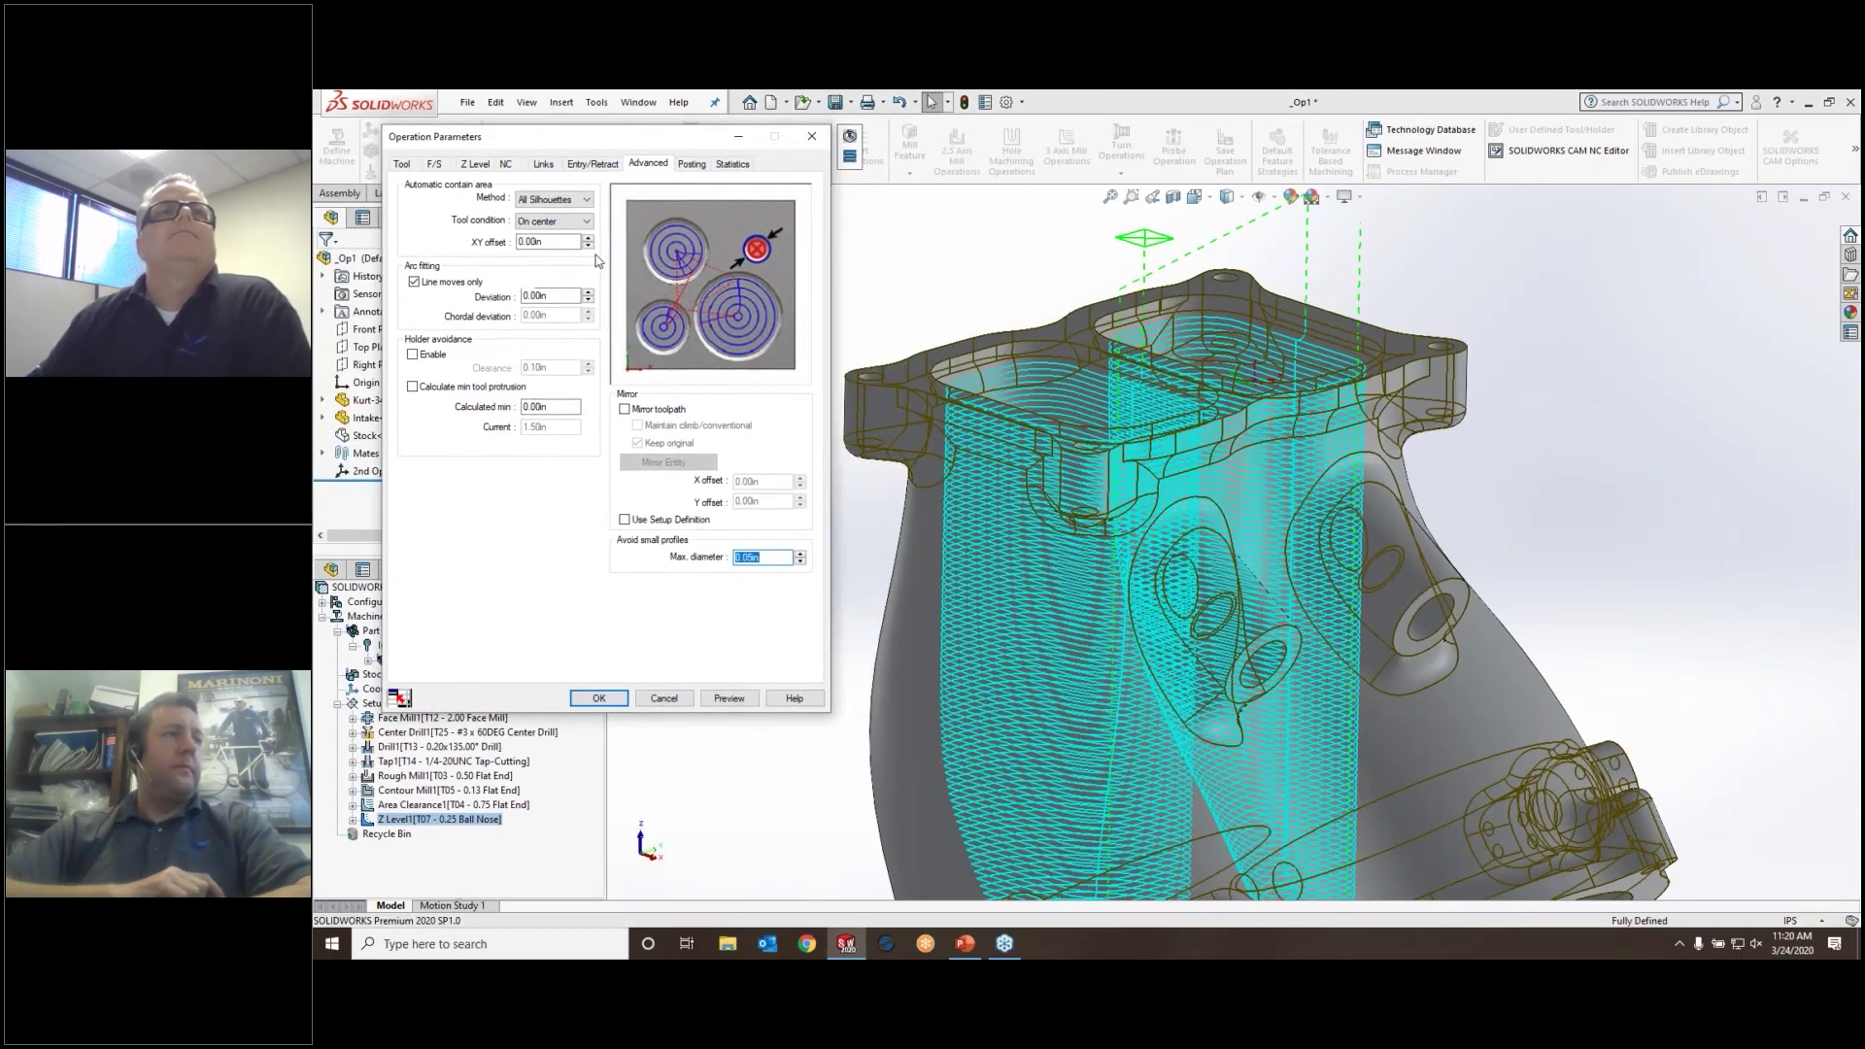
{"action": "left_click", "coordinate": [507, 164]}
{"action": "left_click", "coordinate": [475, 165]}
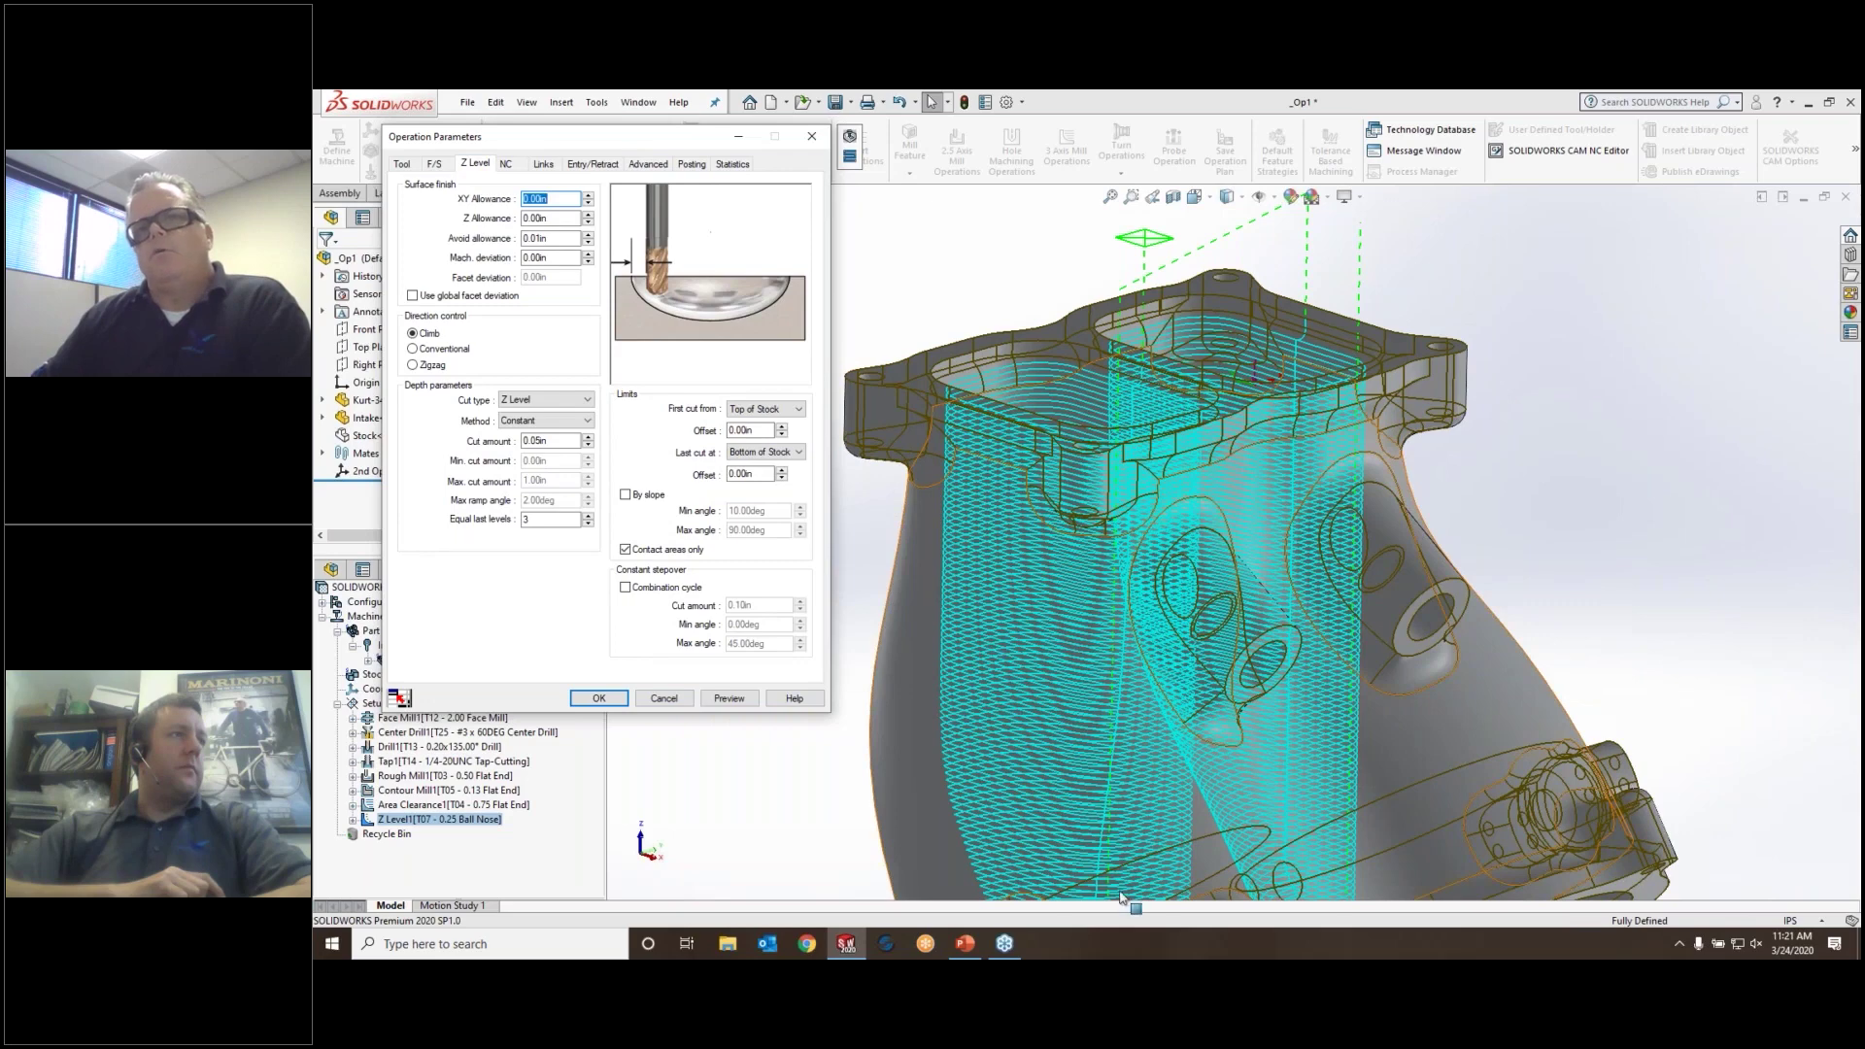
{"action": "left_click", "coordinate": [797, 454]}
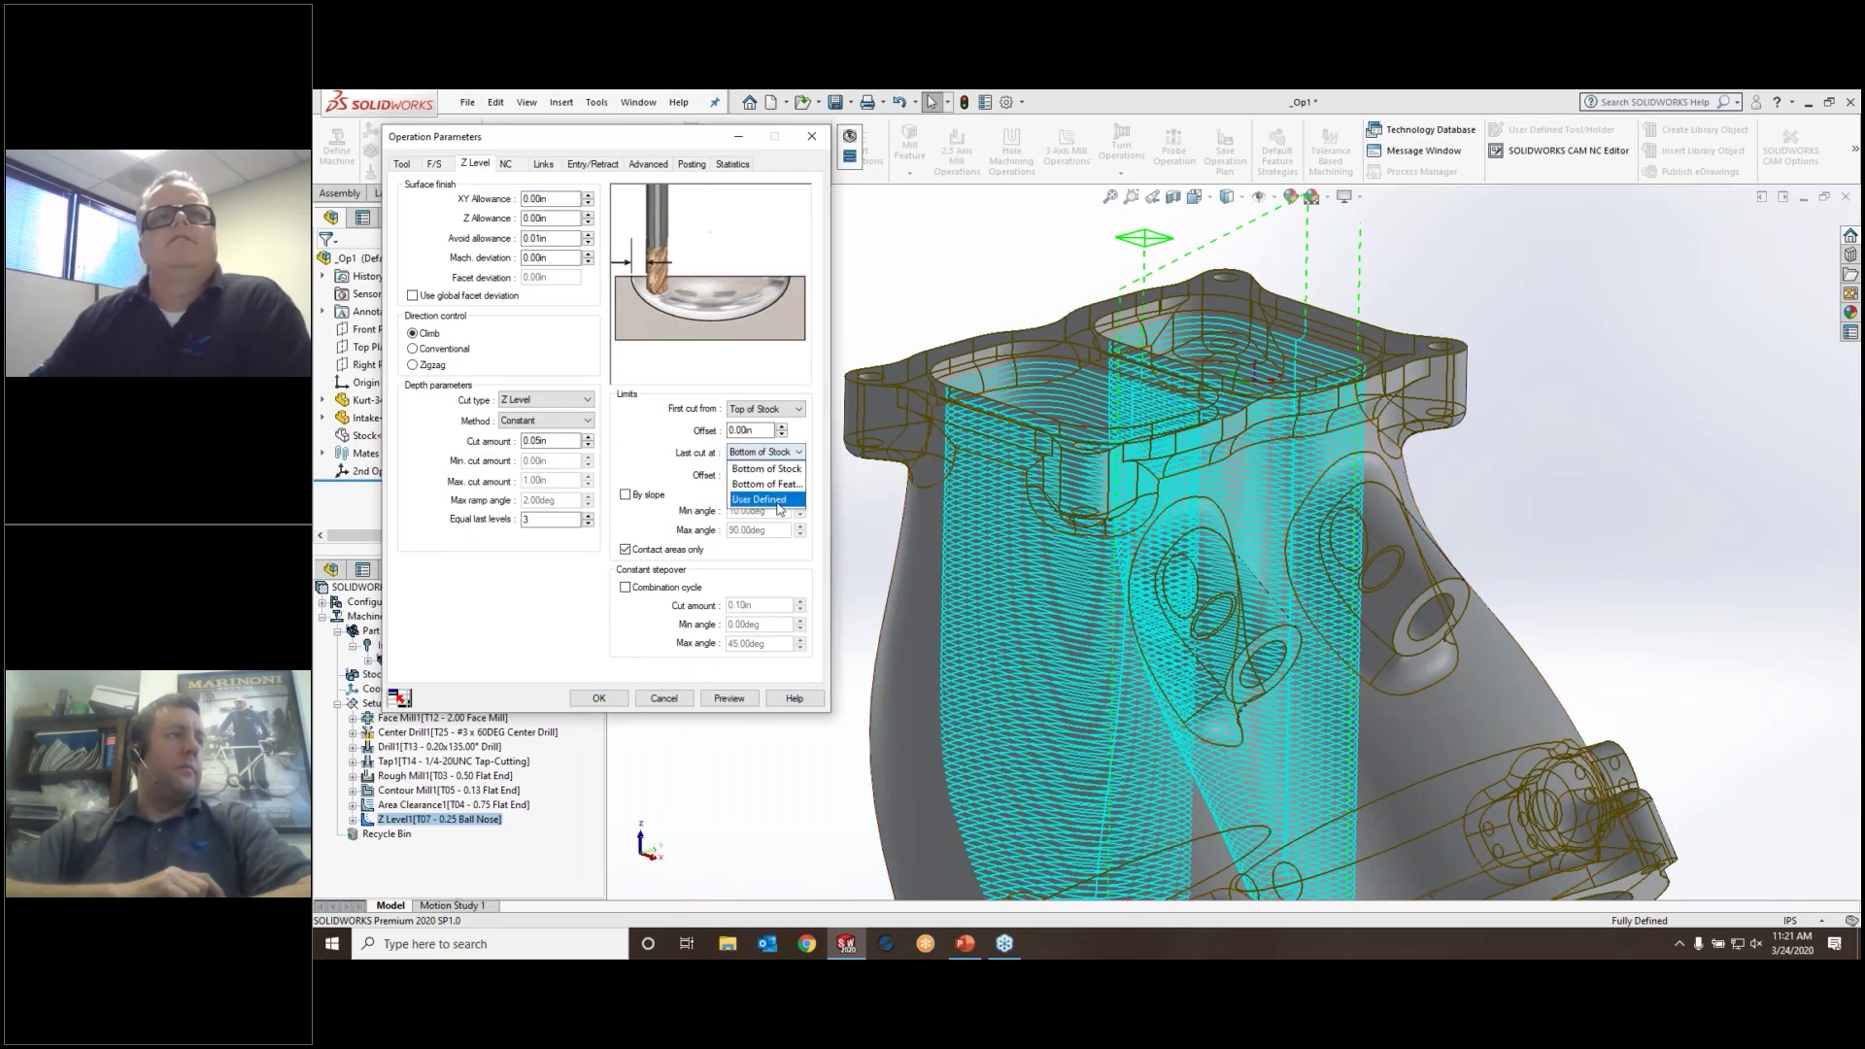
{"action": "left_click", "coordinate": [778, 500]}
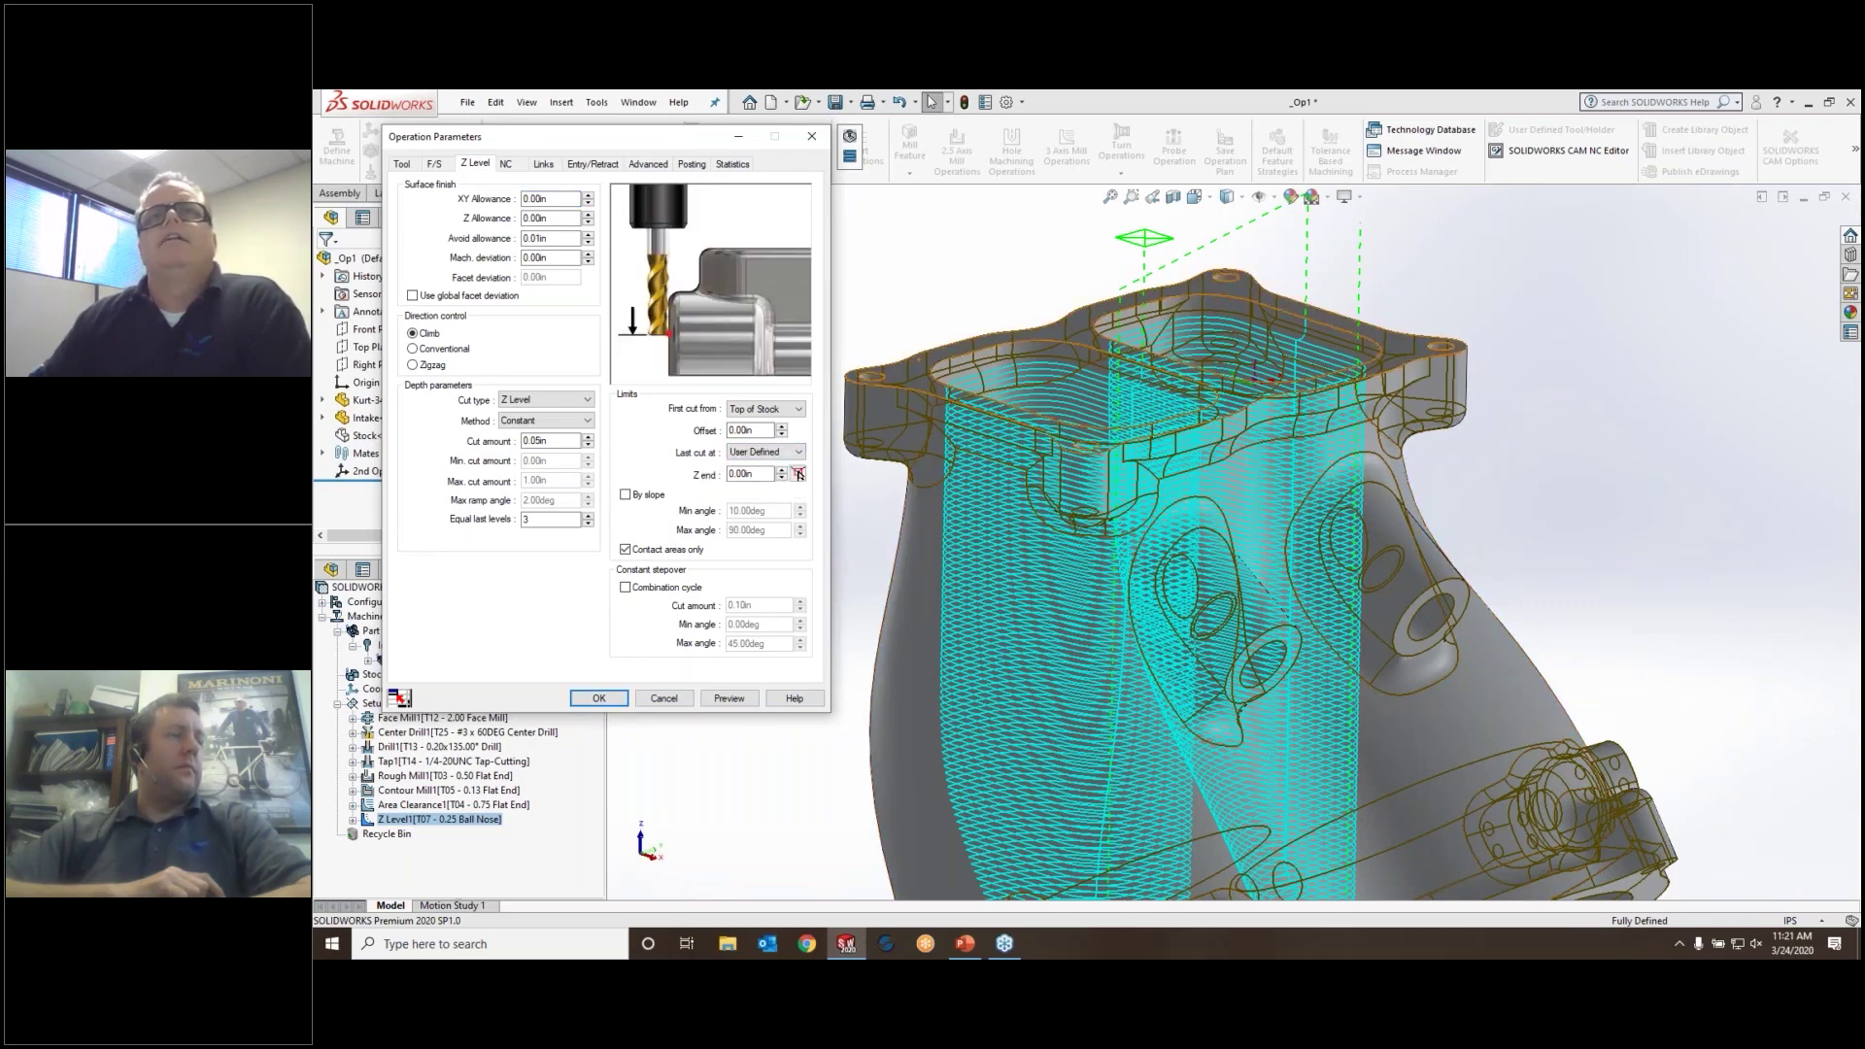
Define Z Level1's end depth from the intake flange's upper face with a Z offset of -1.00 in, and regenerate the toolpath
{"action": "left_click", "coordinate": [1076, 328]}
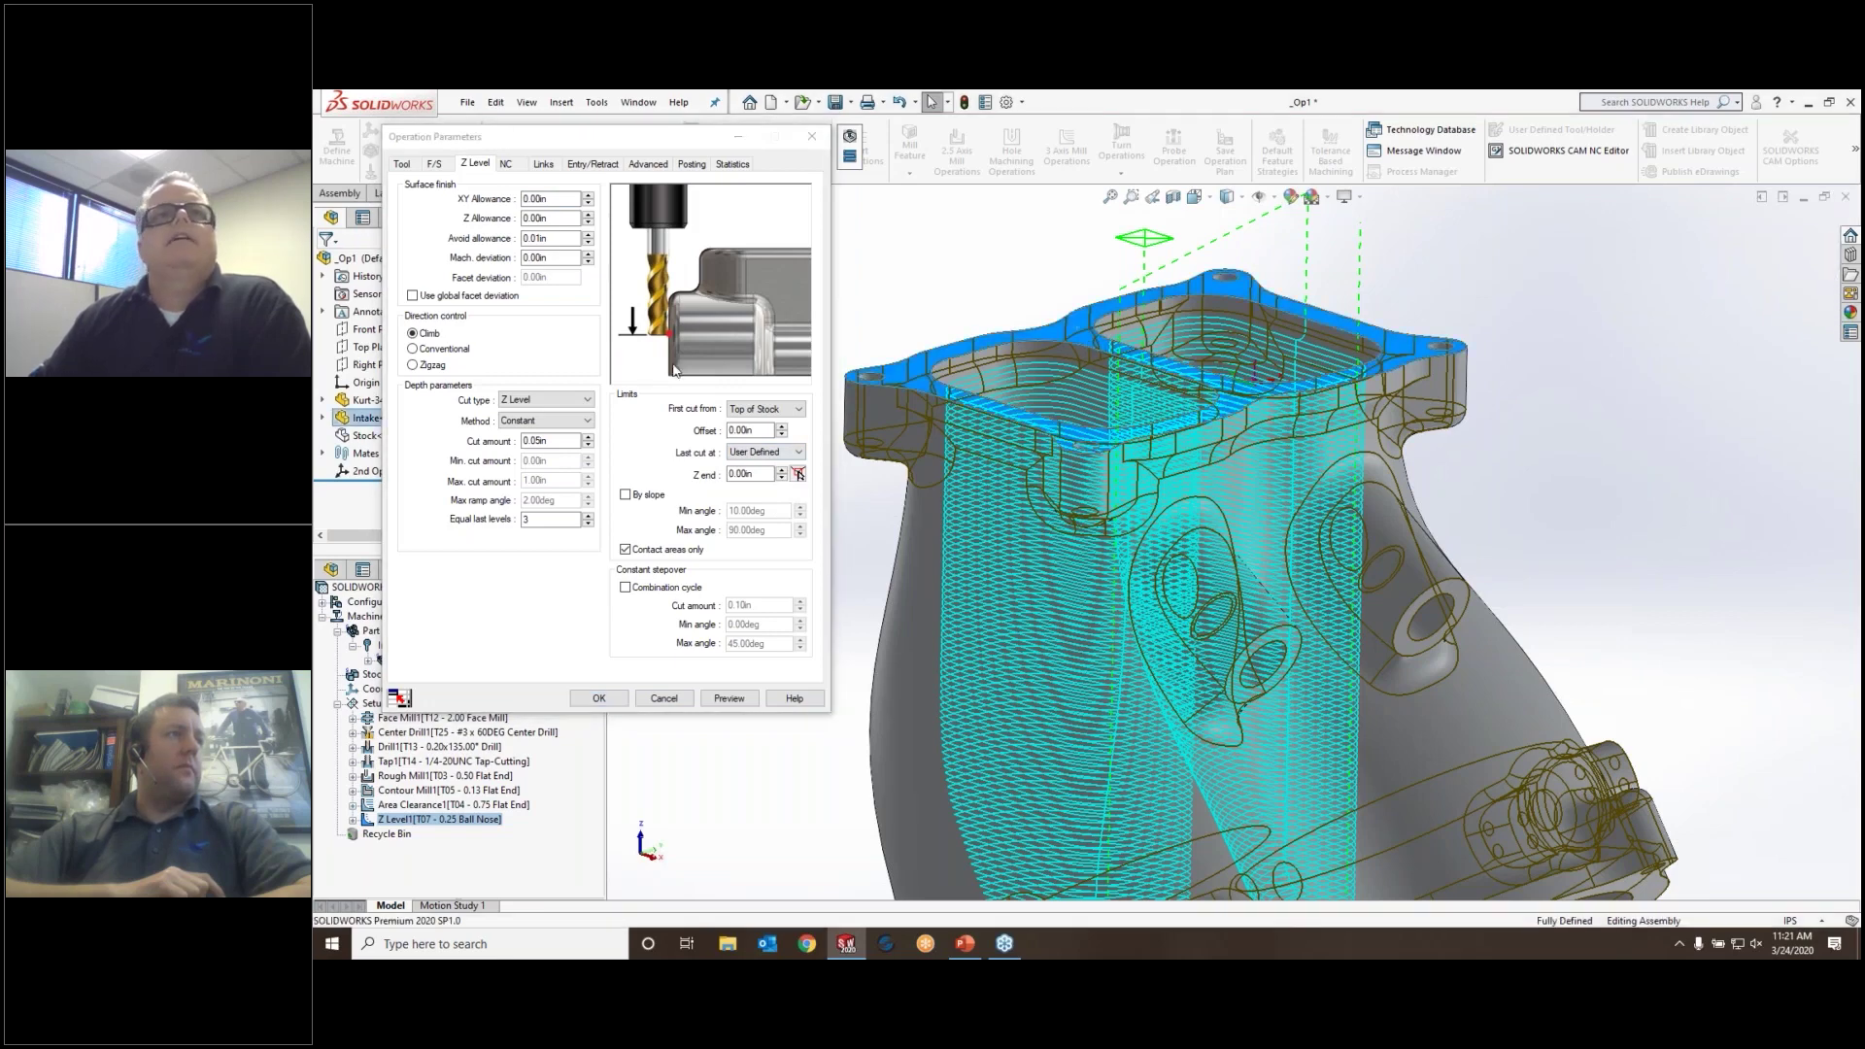
{"action": "left_click", "coordinate": [799, 474]}
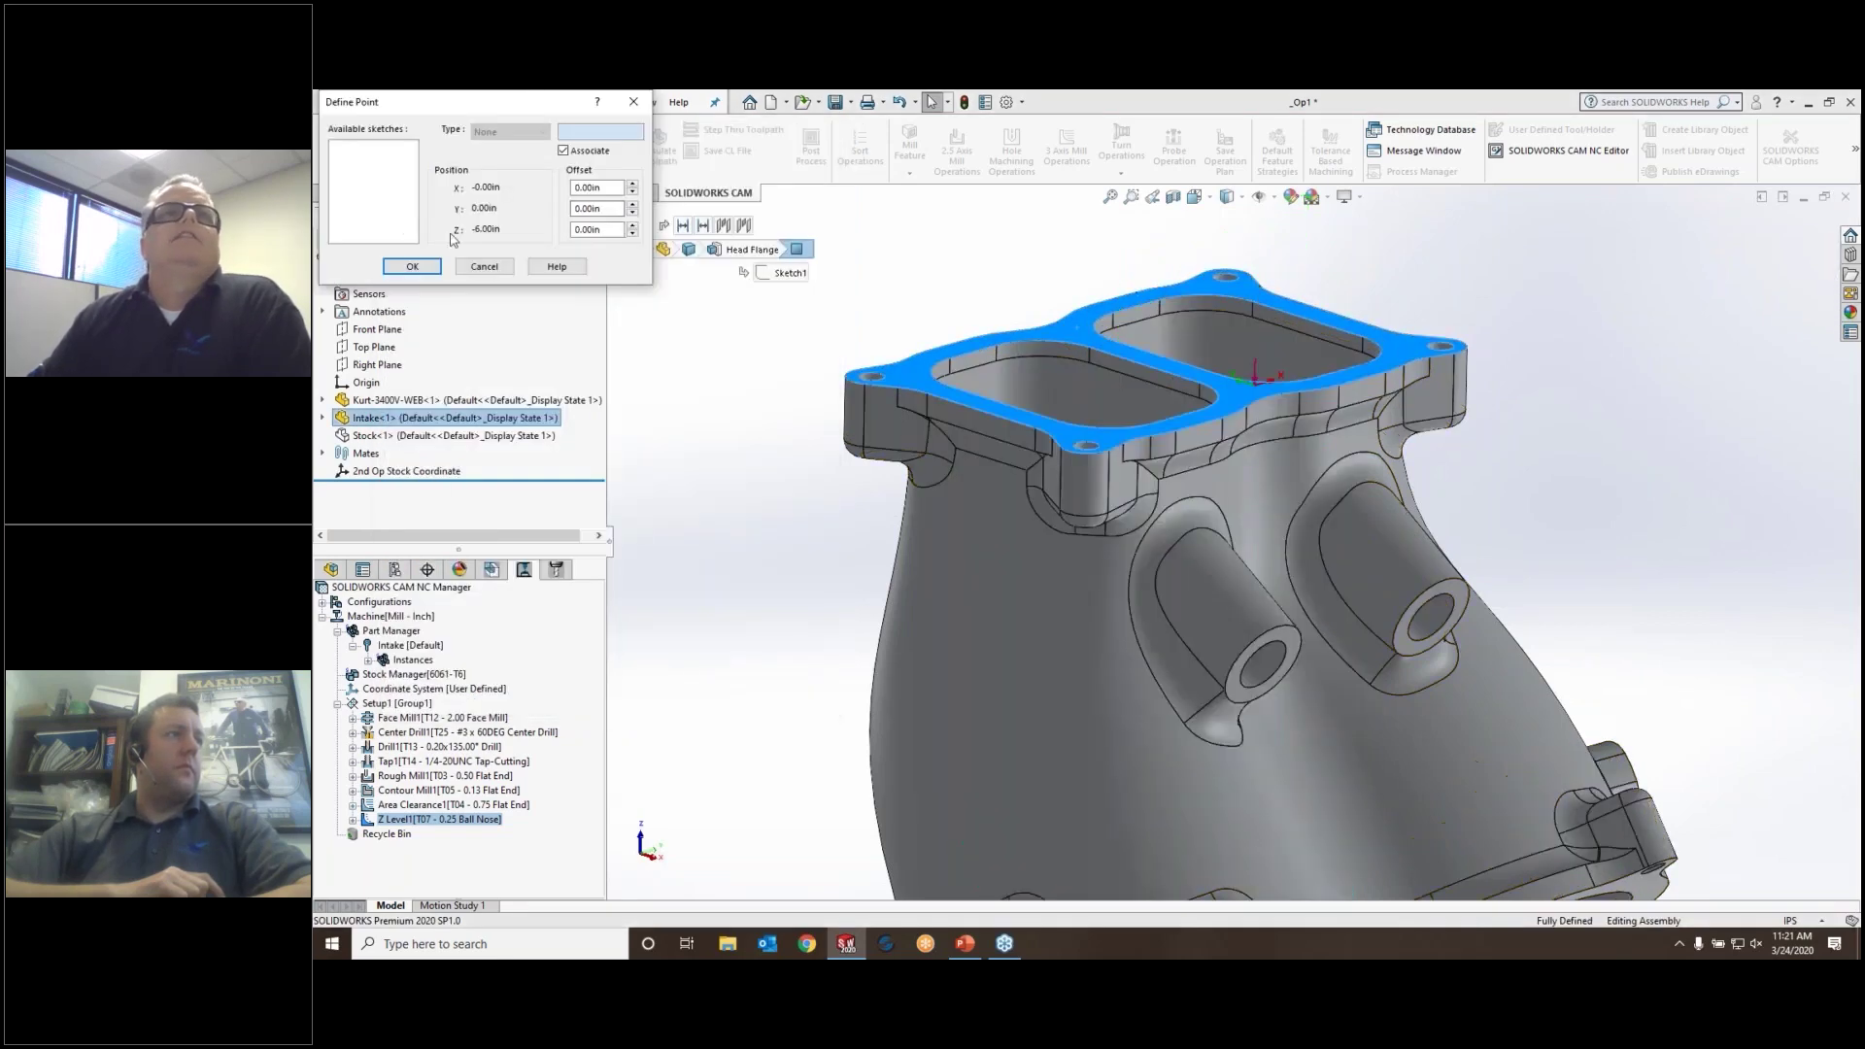
{"action": "left_click", "coordinate": [1068, 330]}
{"action": "left_click", "coordinate": [632, 235]}
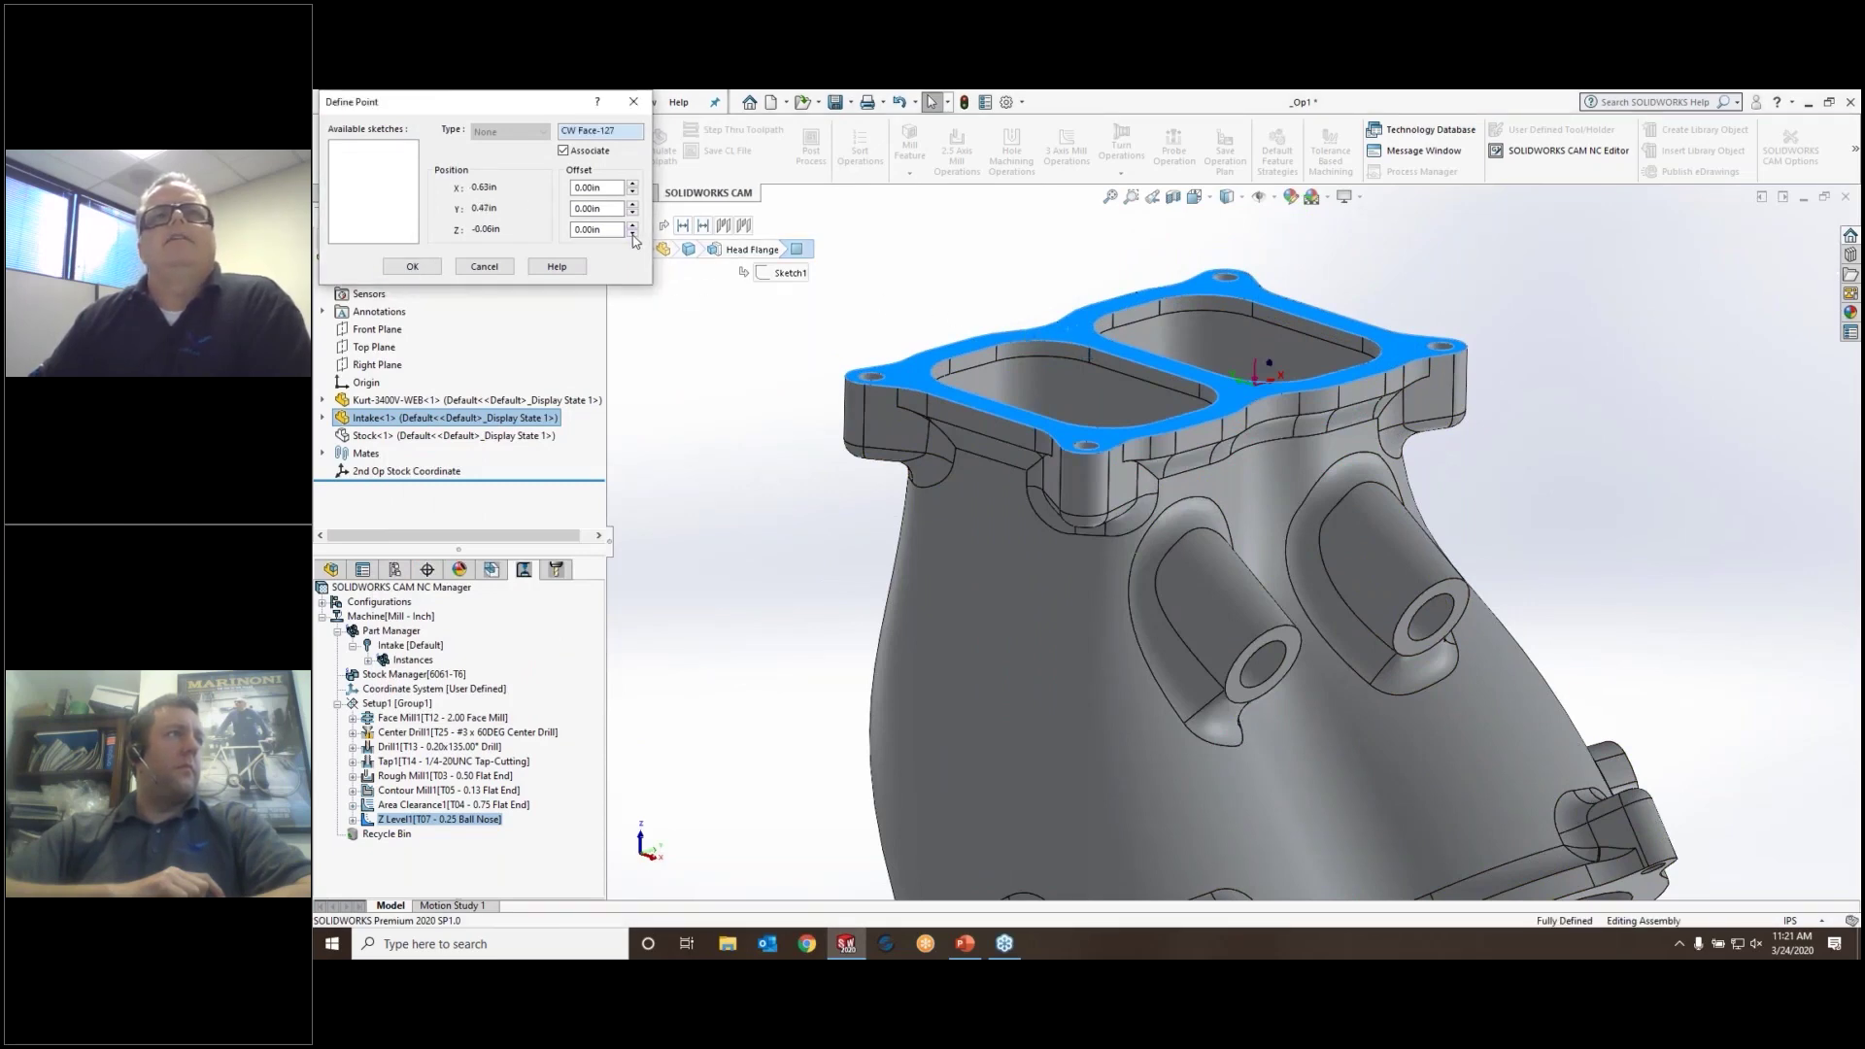
{"action": "left_click", "coordinate": [633, 234]}
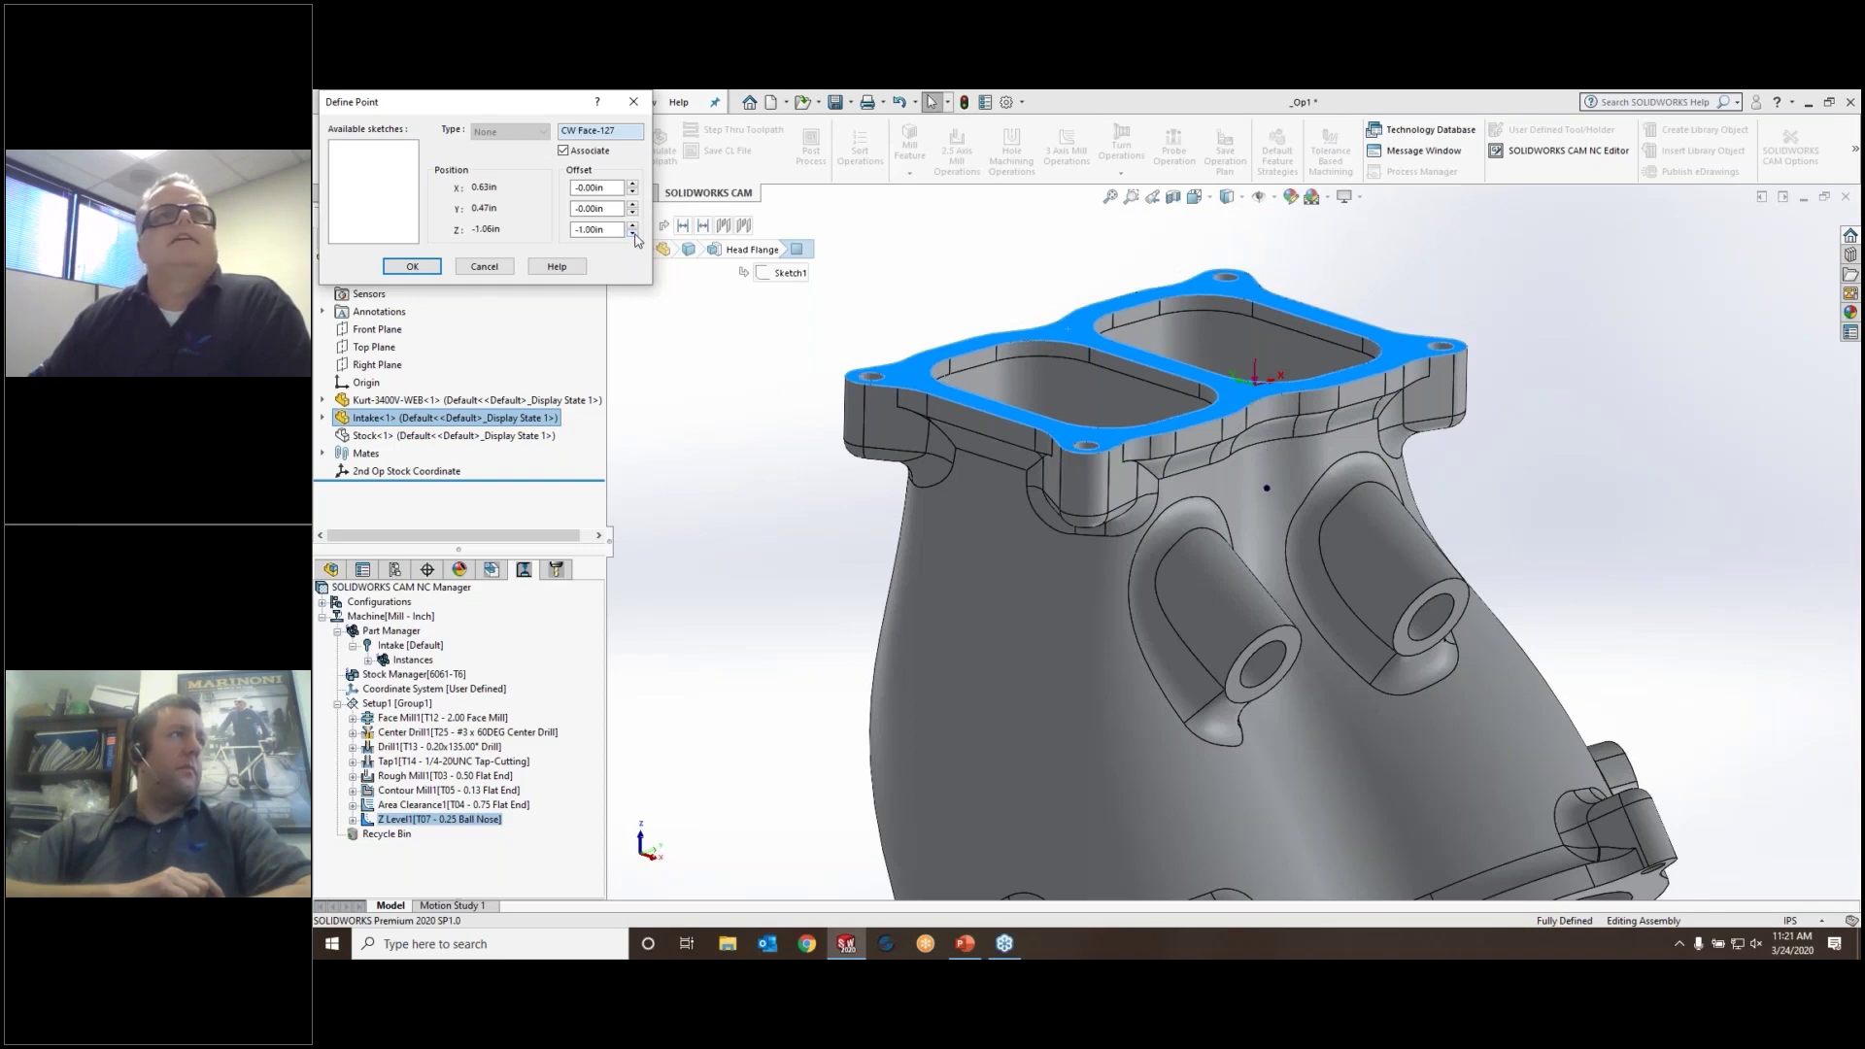
{"action": "left_click", "coordinate": [416, 268]}
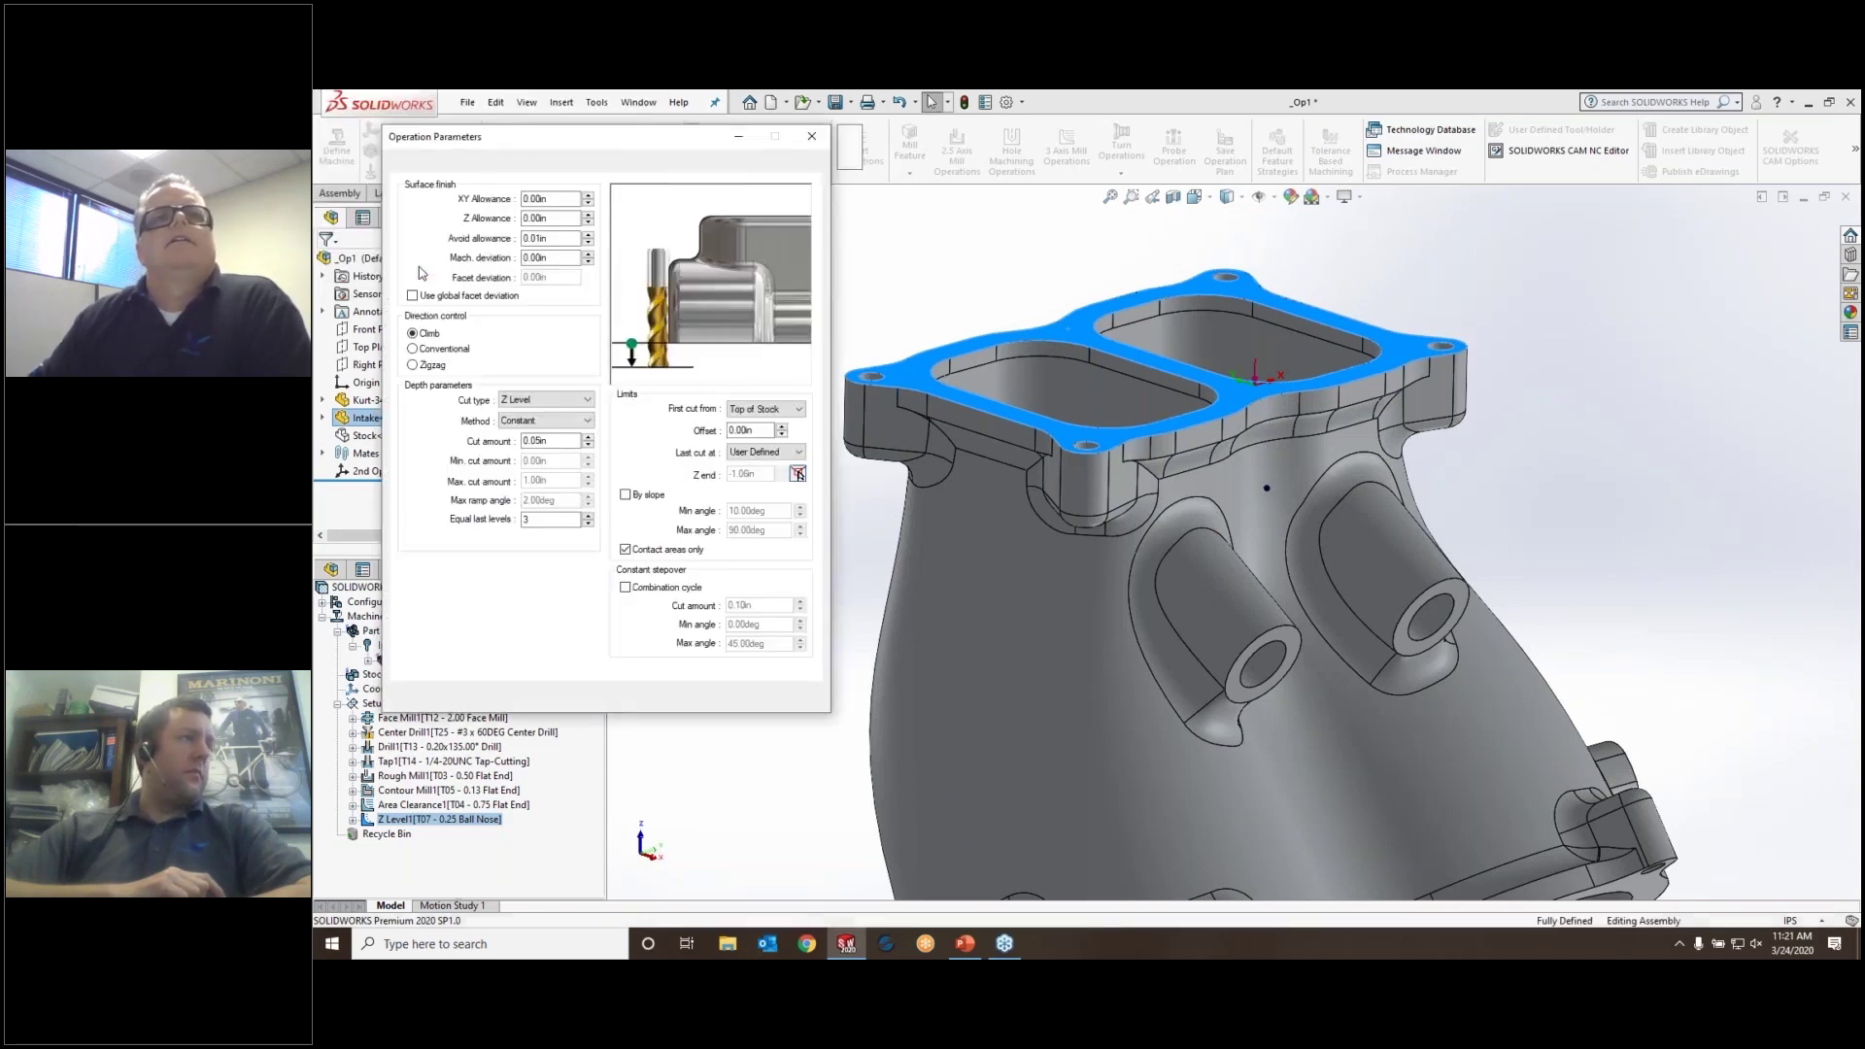
{"action": "left_click", "coordinate": [598, 698]}
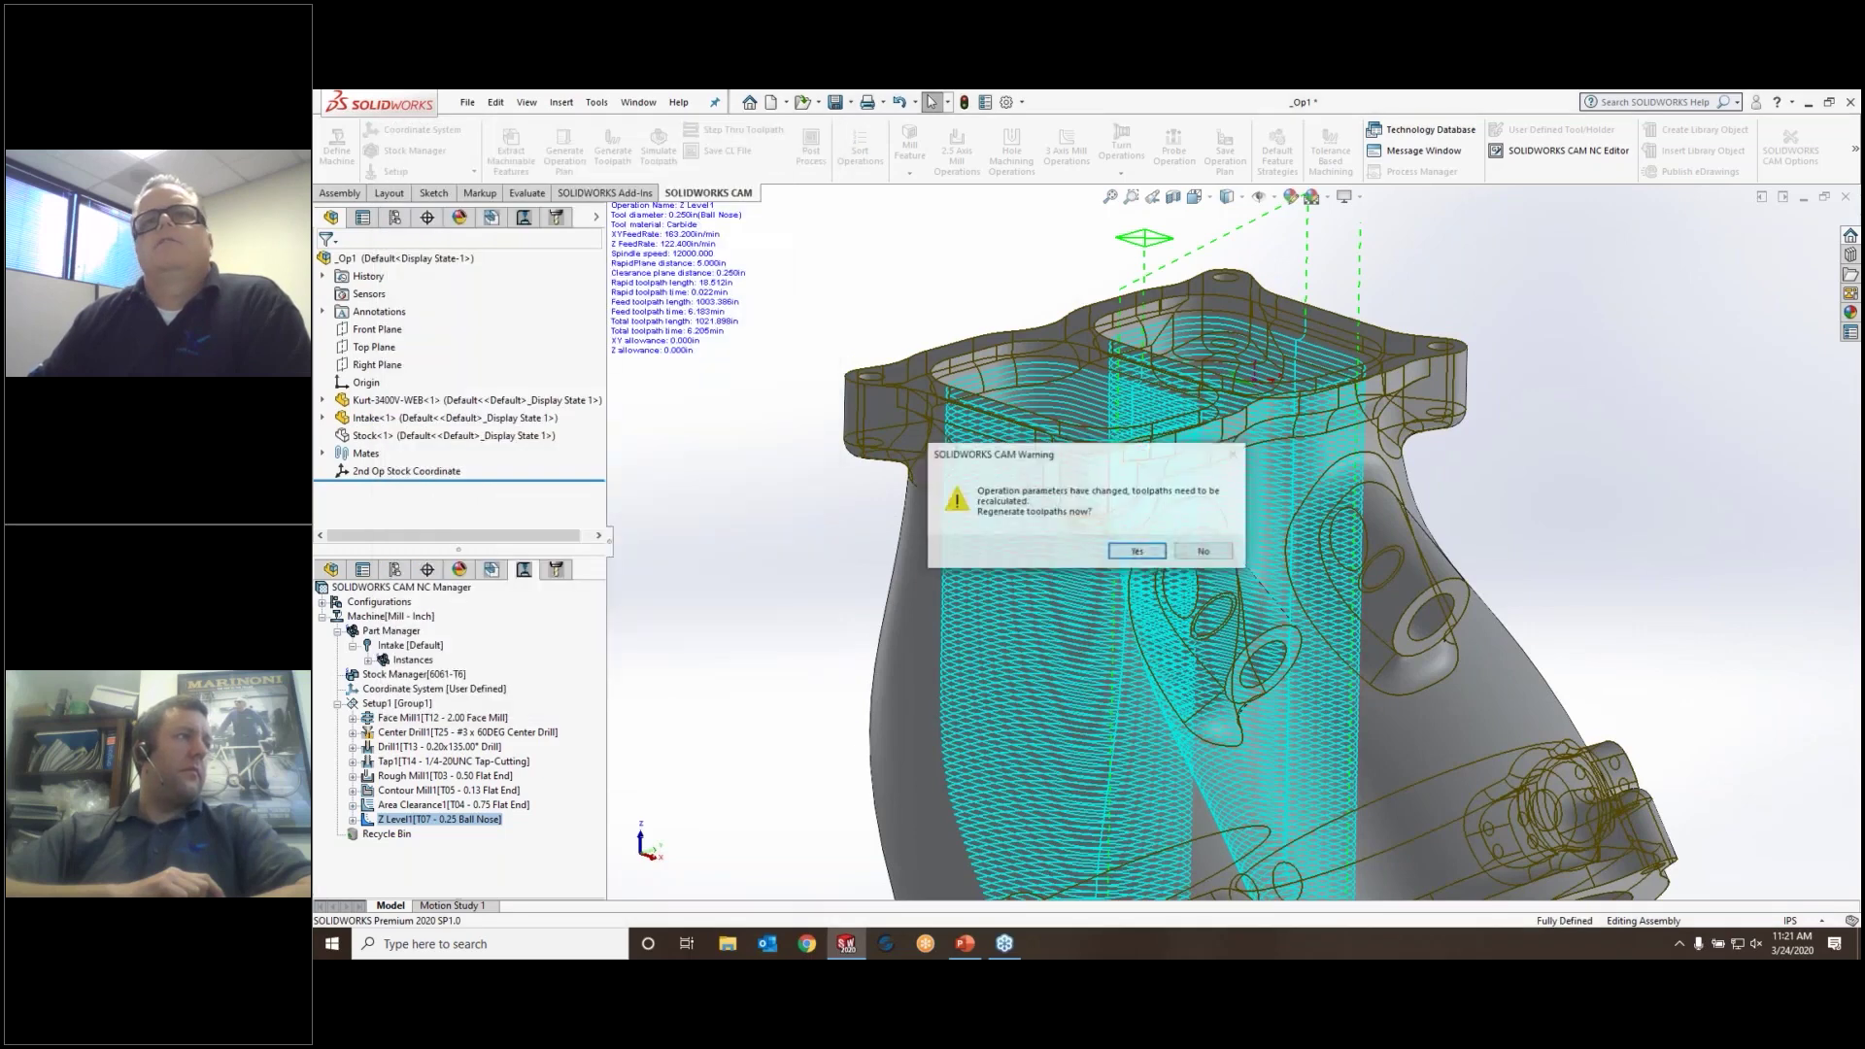
{"action": "key", "text": "Return"}
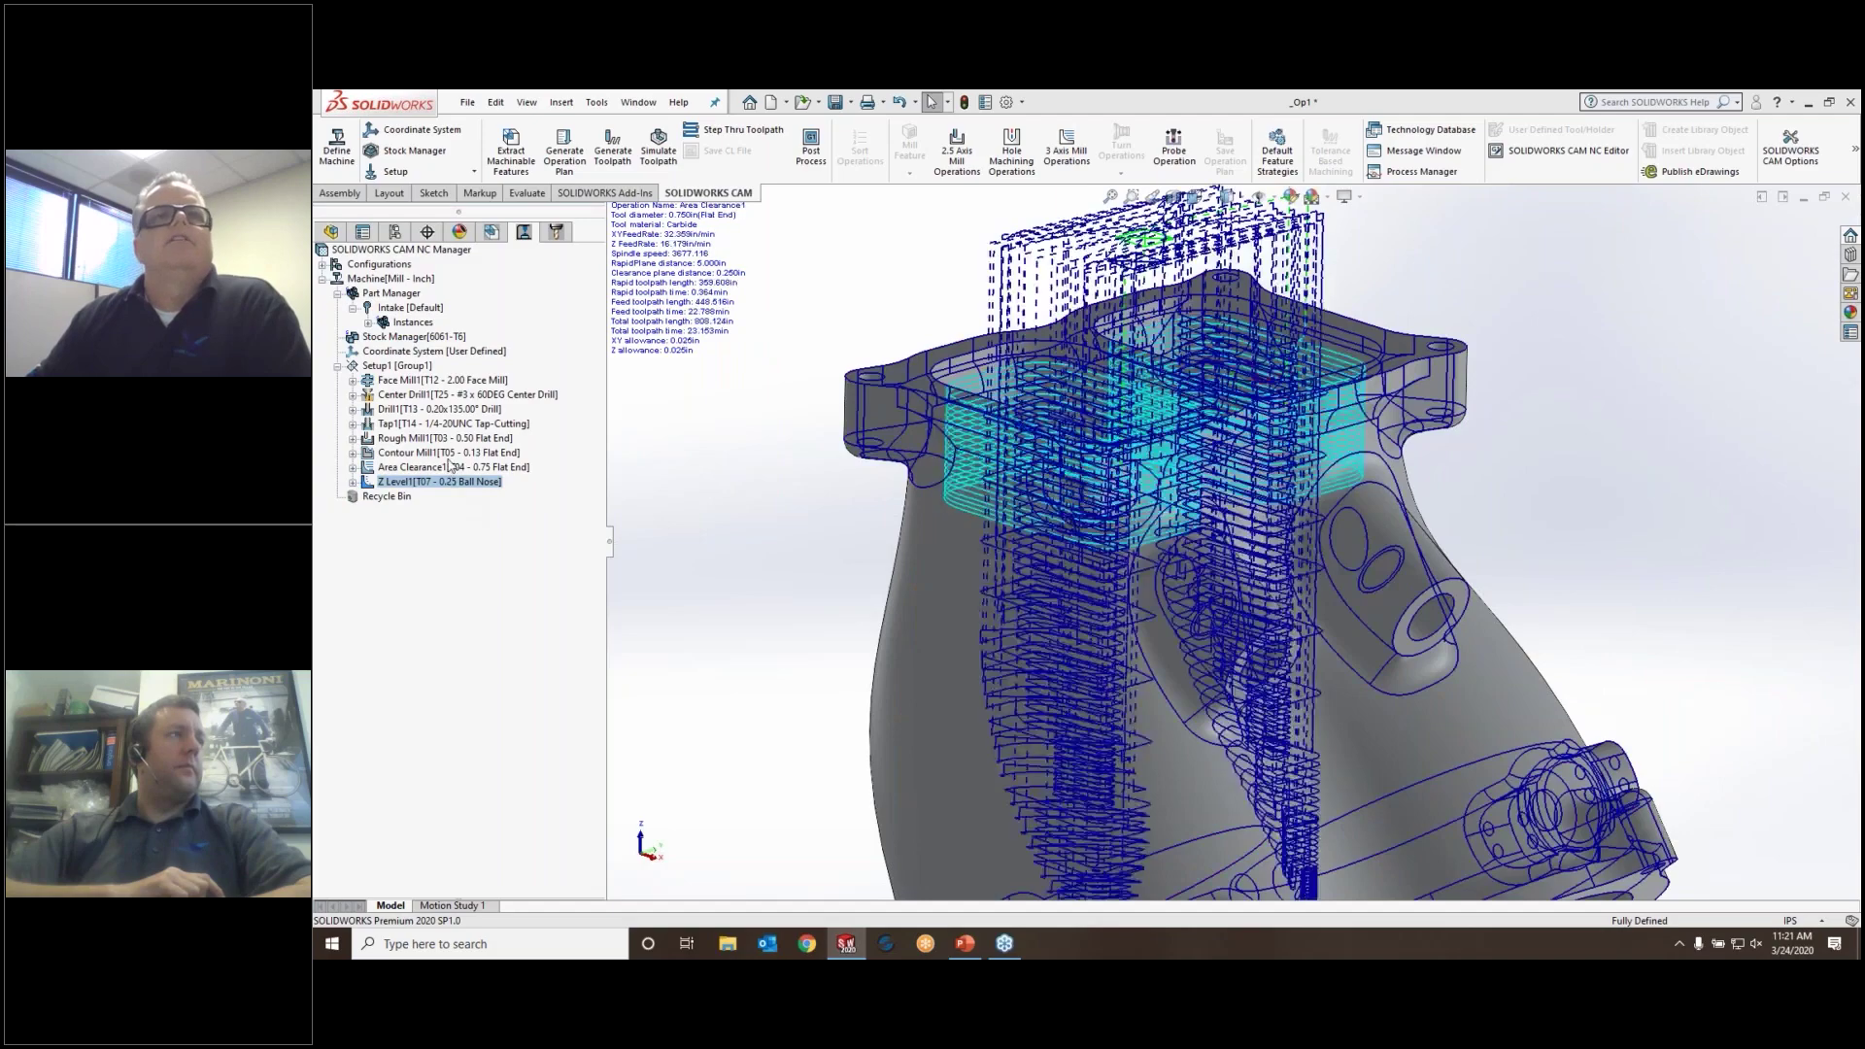
Review the Contour Mill1 and Area Clearance1 toolpaths on the intake
{"action": "left_click", "coordinate": [443, 453]}
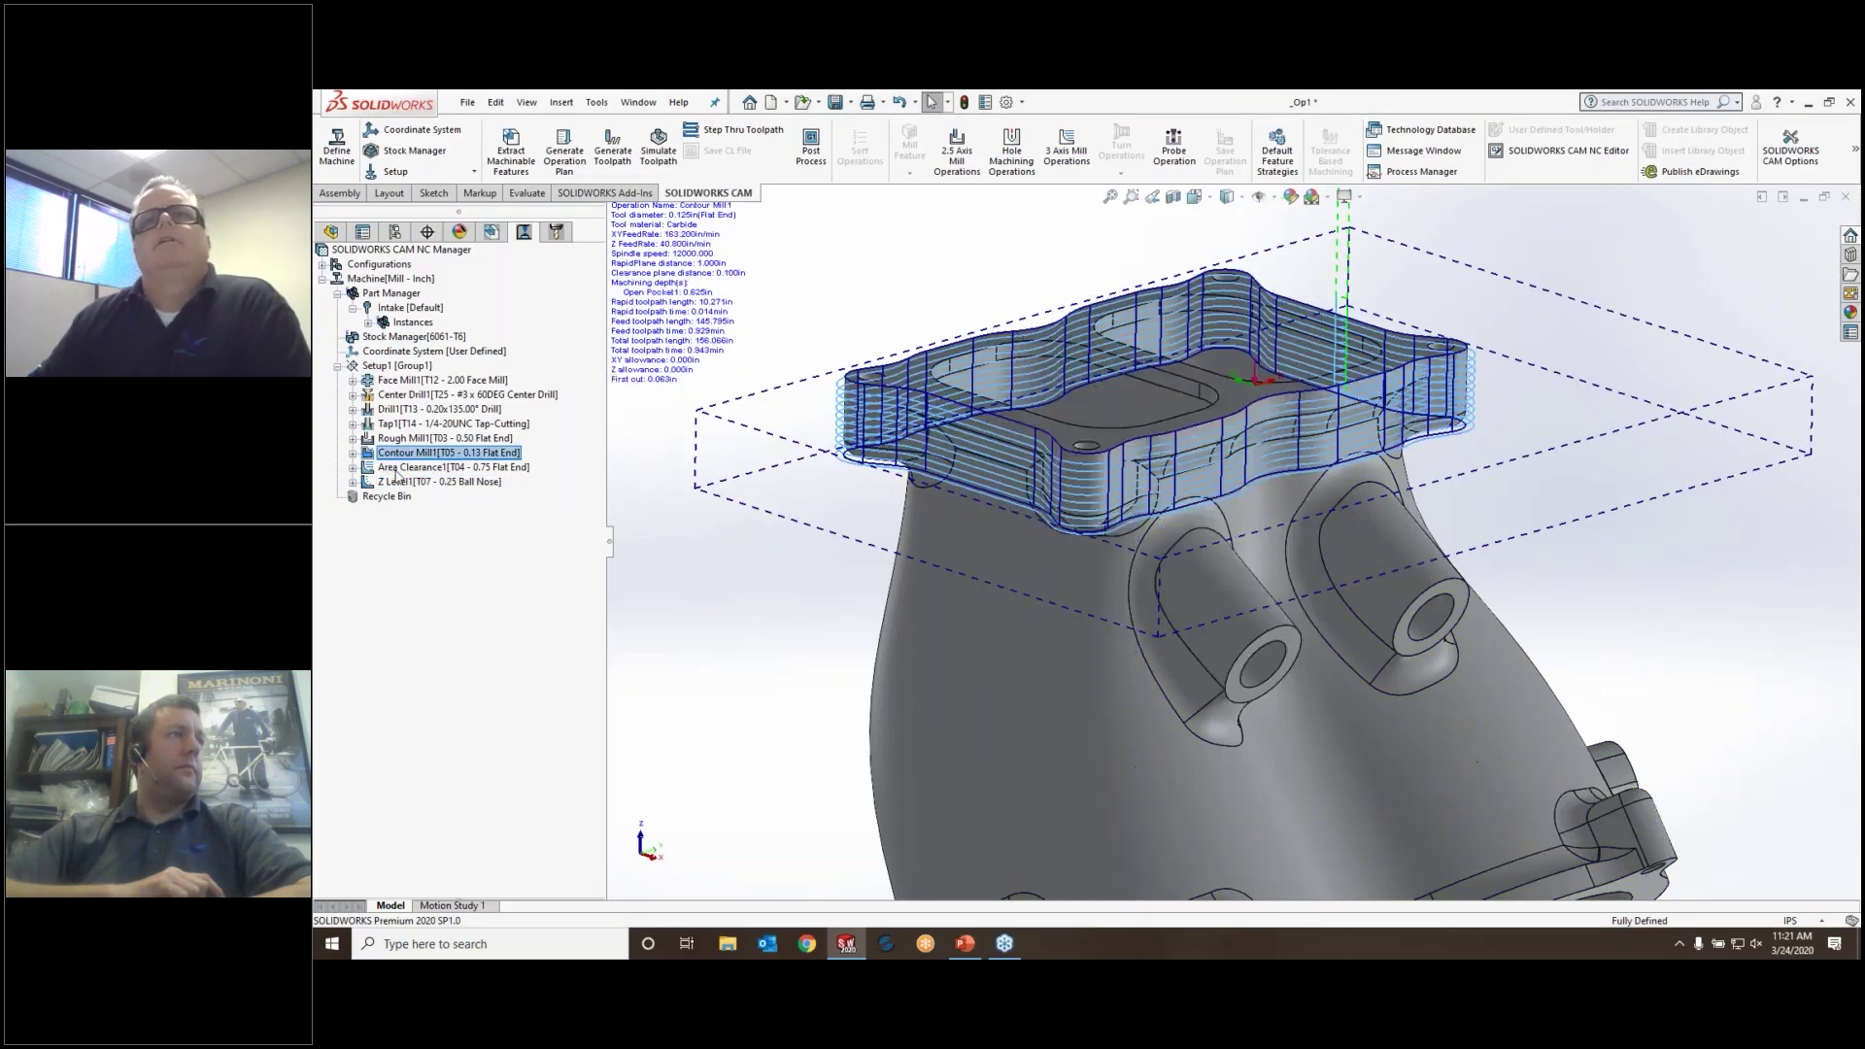
{"action": "left_click", "coordinate": [397, 469]}
{"action": "mouse_move", "coordinate": [833, 482]}
{"action": "middle_mouse_down"}
{"action": "mouse_move", "coordinate": [820, 499]}
{"action": "mouse_move", "coordinate": [816, 458]}
{"action": "middle_mouse_up"}
{"action": "scroll", "coordinate": [815, 458], "scroll_direction": "up", "scroll_amount": 2}
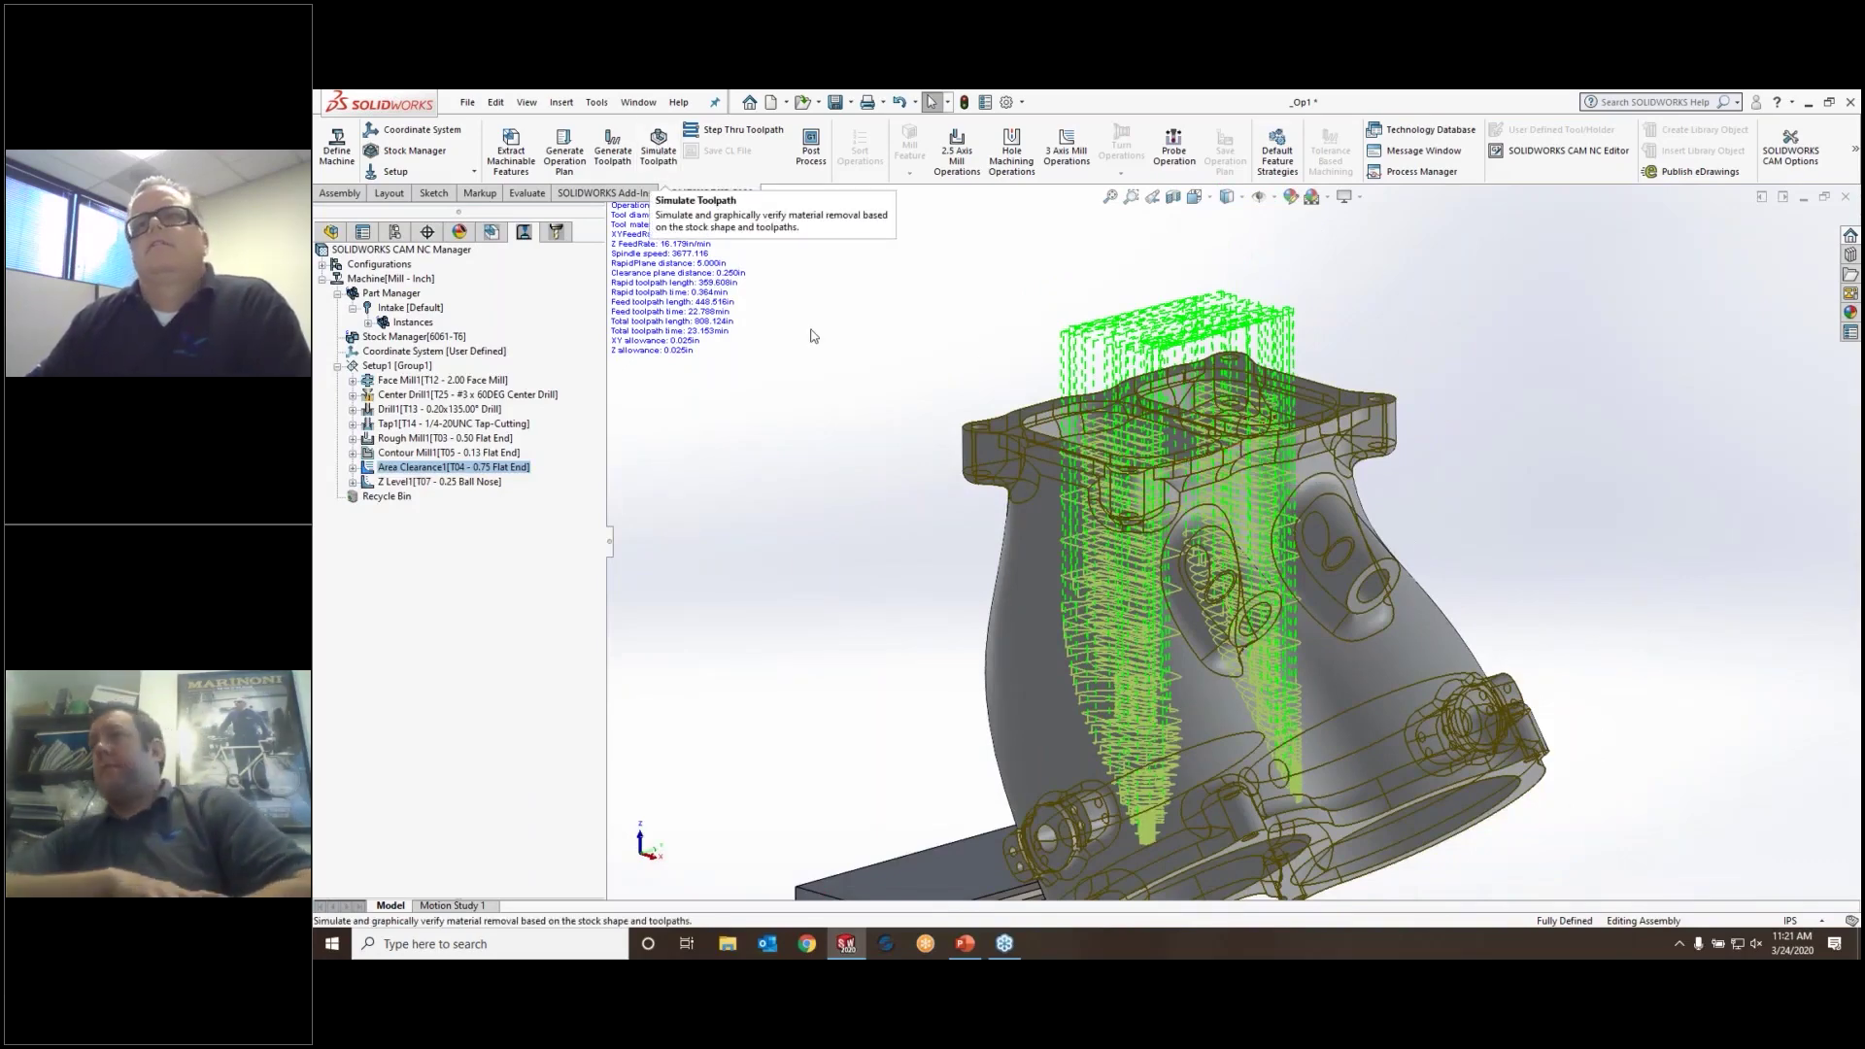
{"action": "scroll", "coordinate": [1073, 354], "scroll_direction": "up", "scroll_amount": 3}
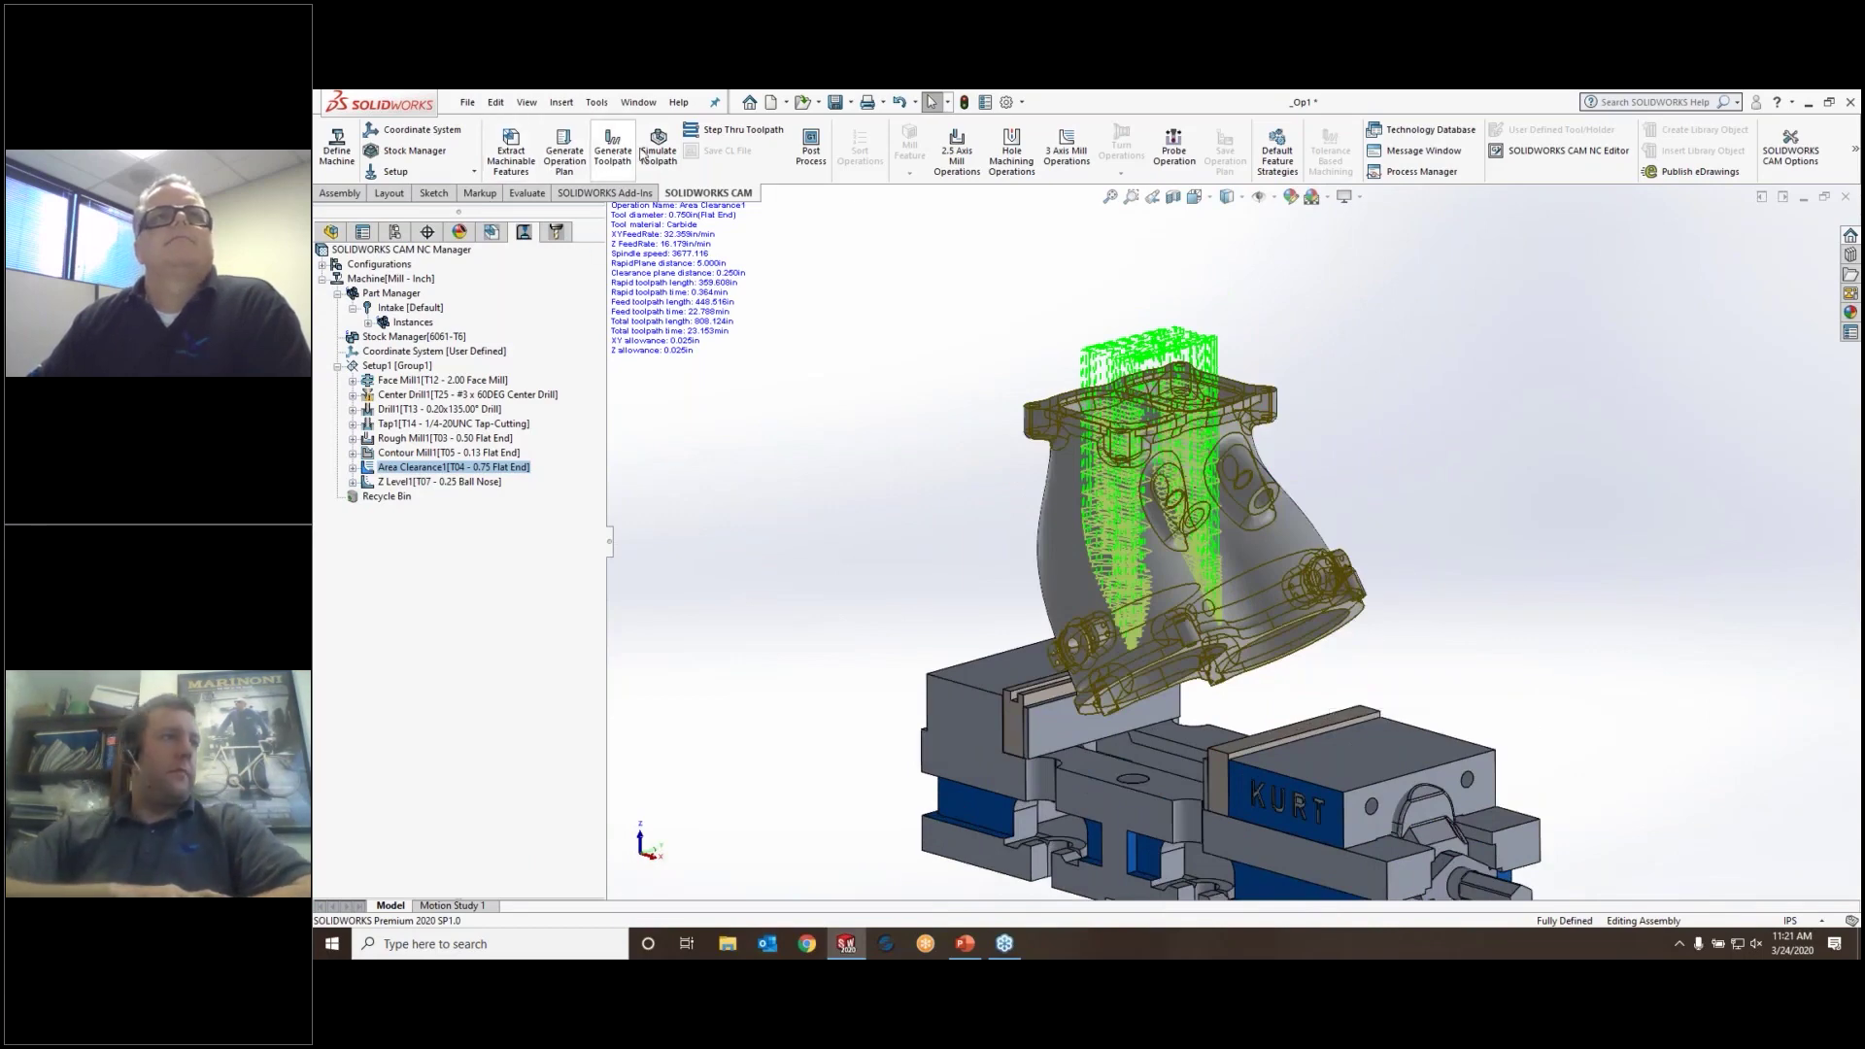
Run the material removal simulation of the toolpaths through to the end
{"action": "left_click", "coordinate": [657, 153]}
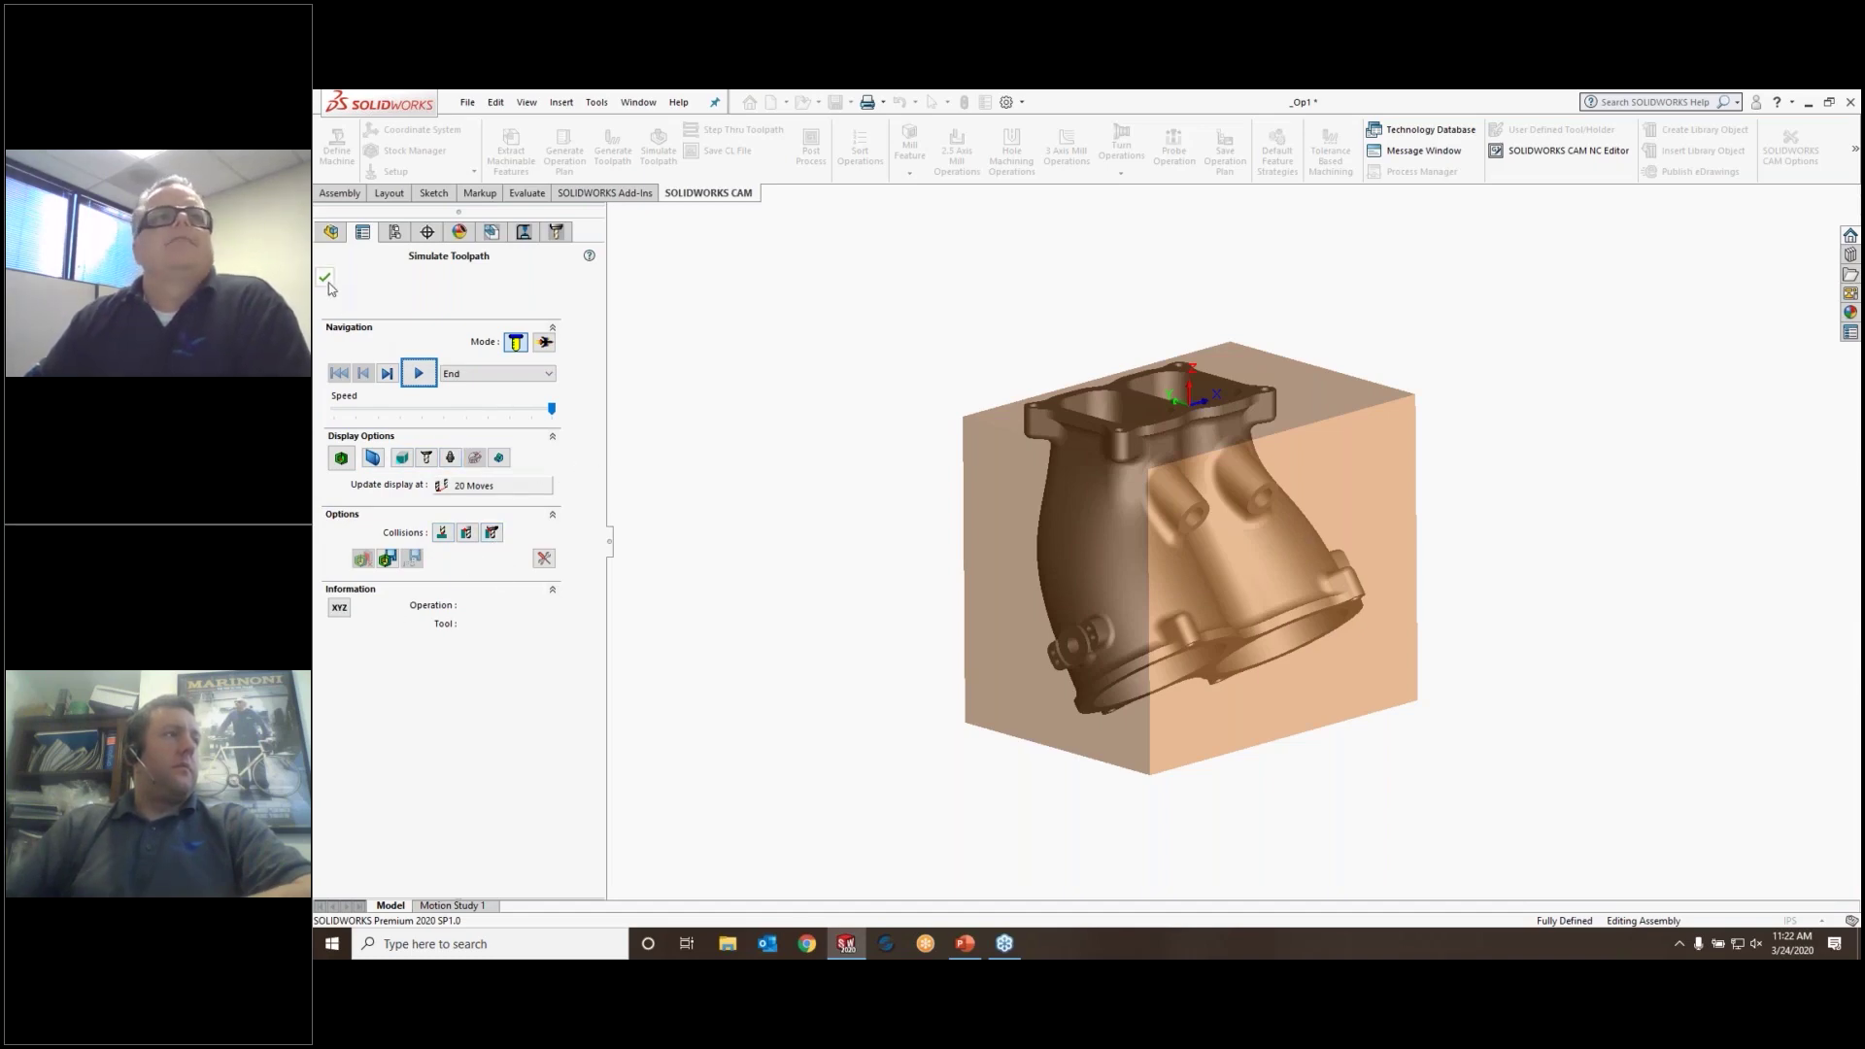
{"action": "left_click", "coordinate": [418, 374]}
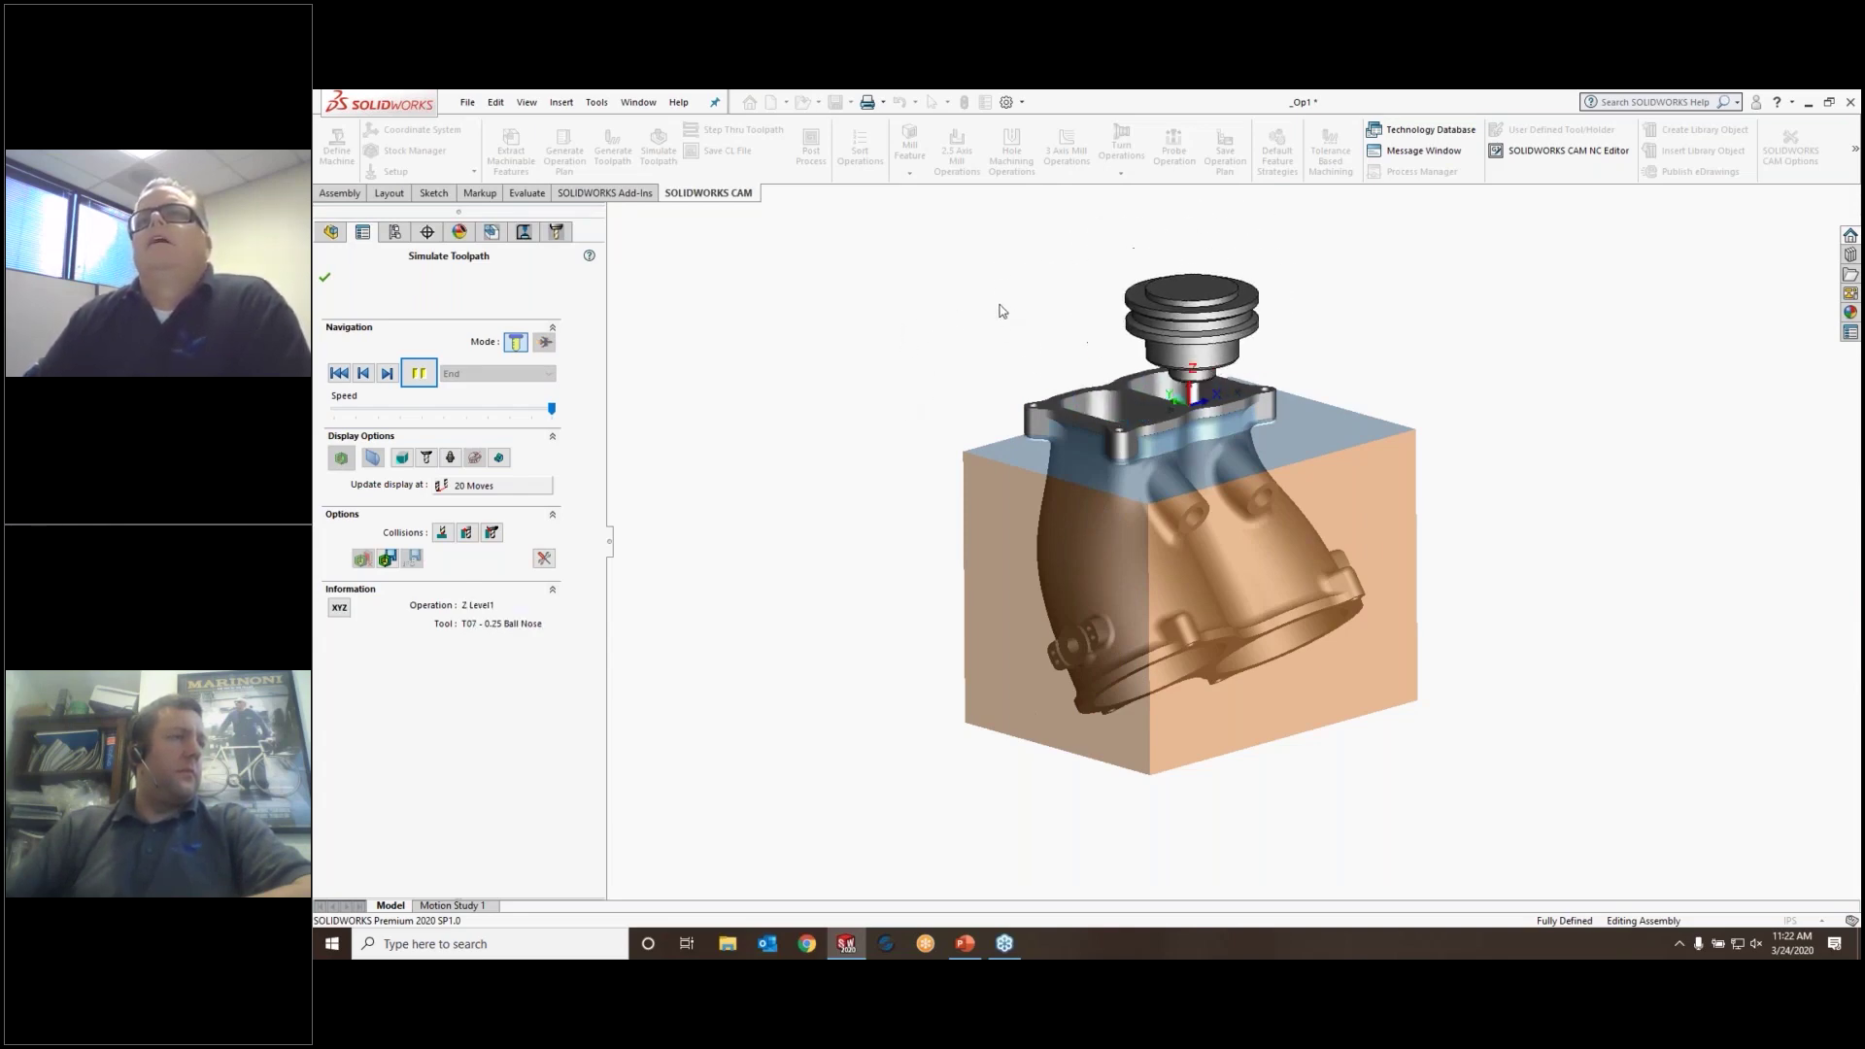
{"action": "middle_click_drag", "start_coordinate": [996, 321], "coordinate": [1011, 393]}
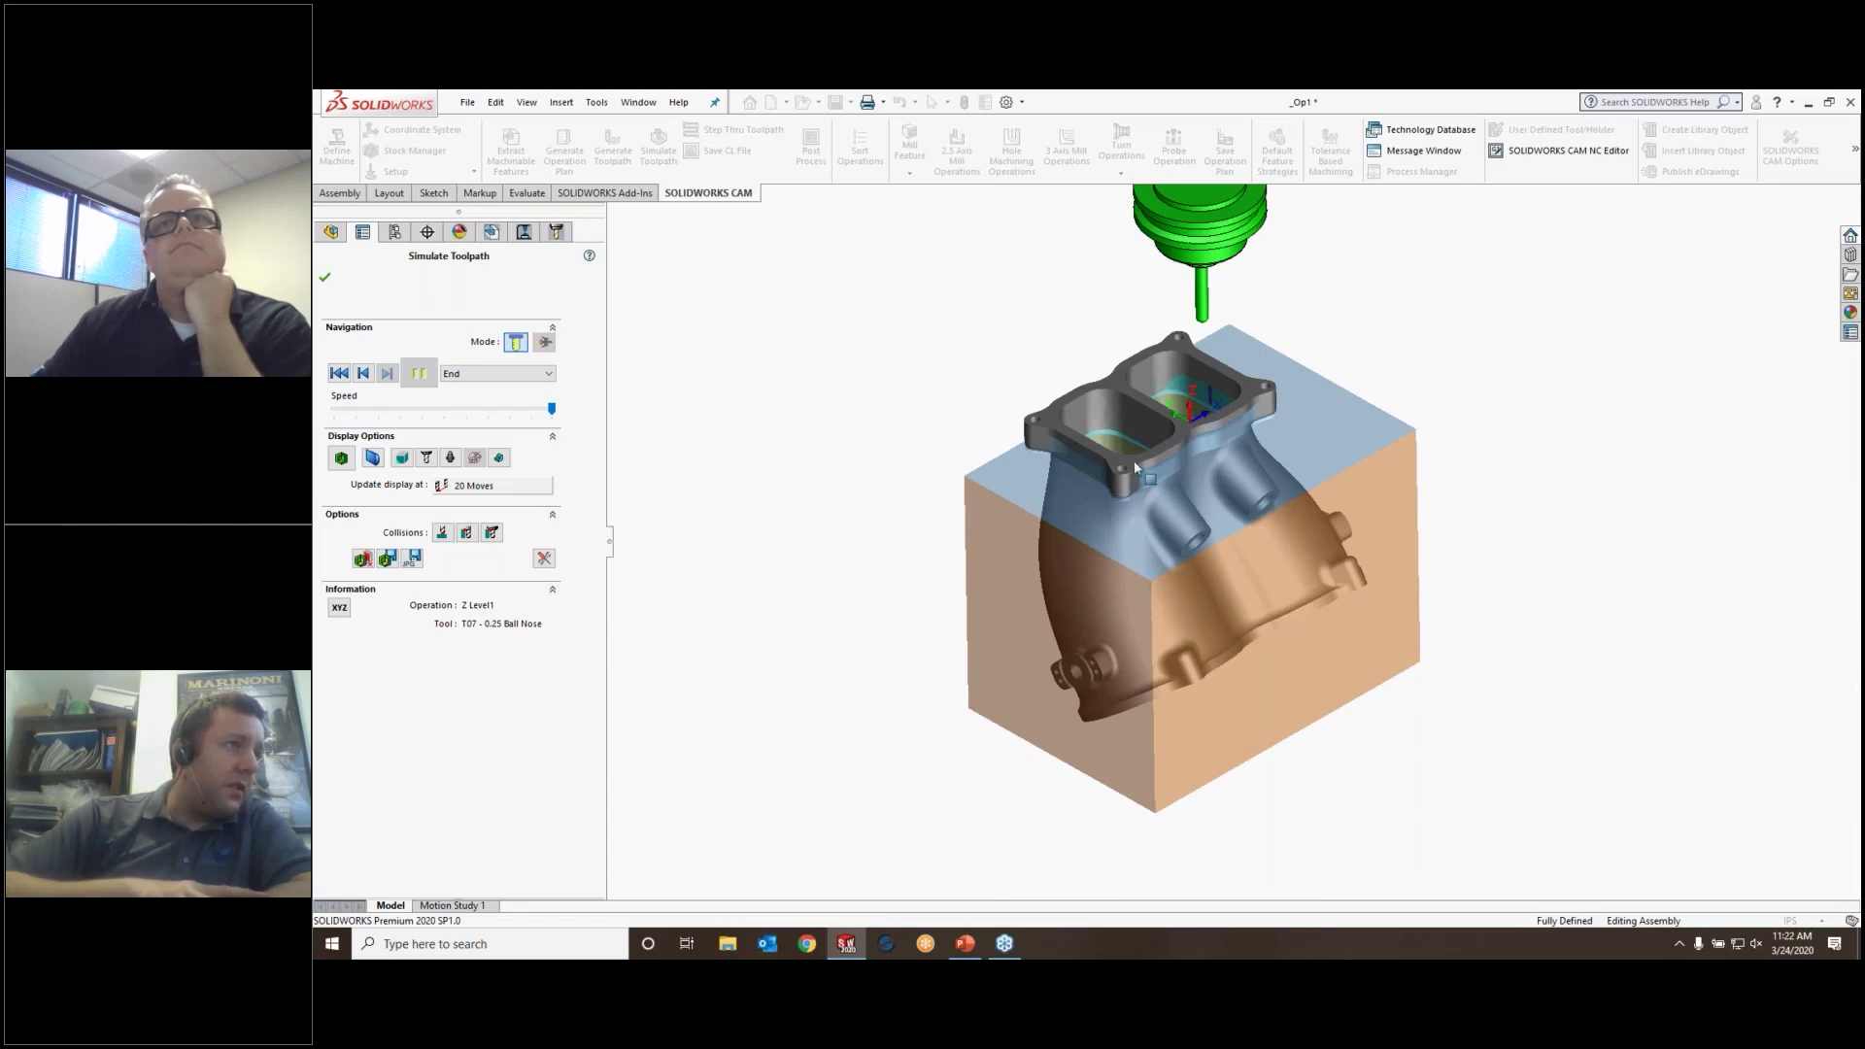
Examine the simulated stock around the upper flange and inside the two ports from several angles
{"action": "scroll", "coordinate": [1090, 456], "scroll_direction": "down", "scroll_amount": 5}
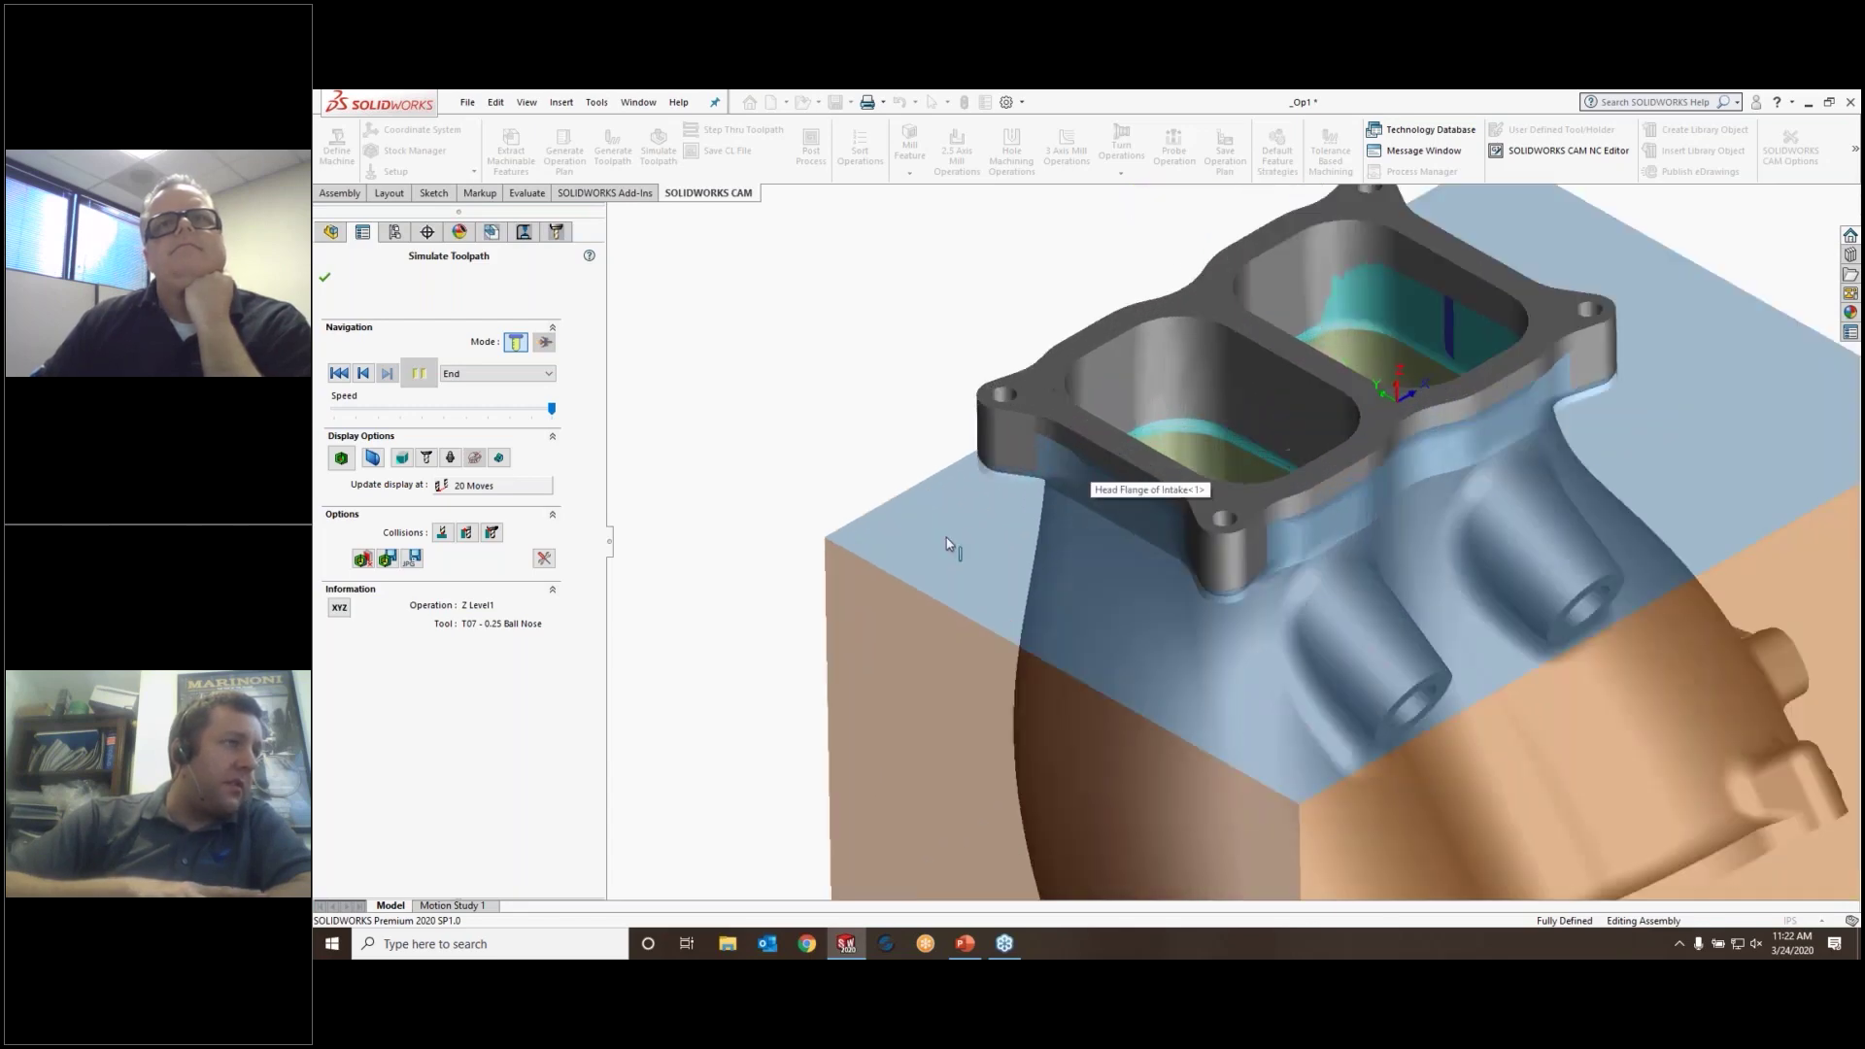
{"action": "middle_click_drag", "start_coordinate": [937, 560], "coordinate": [983, 448]}
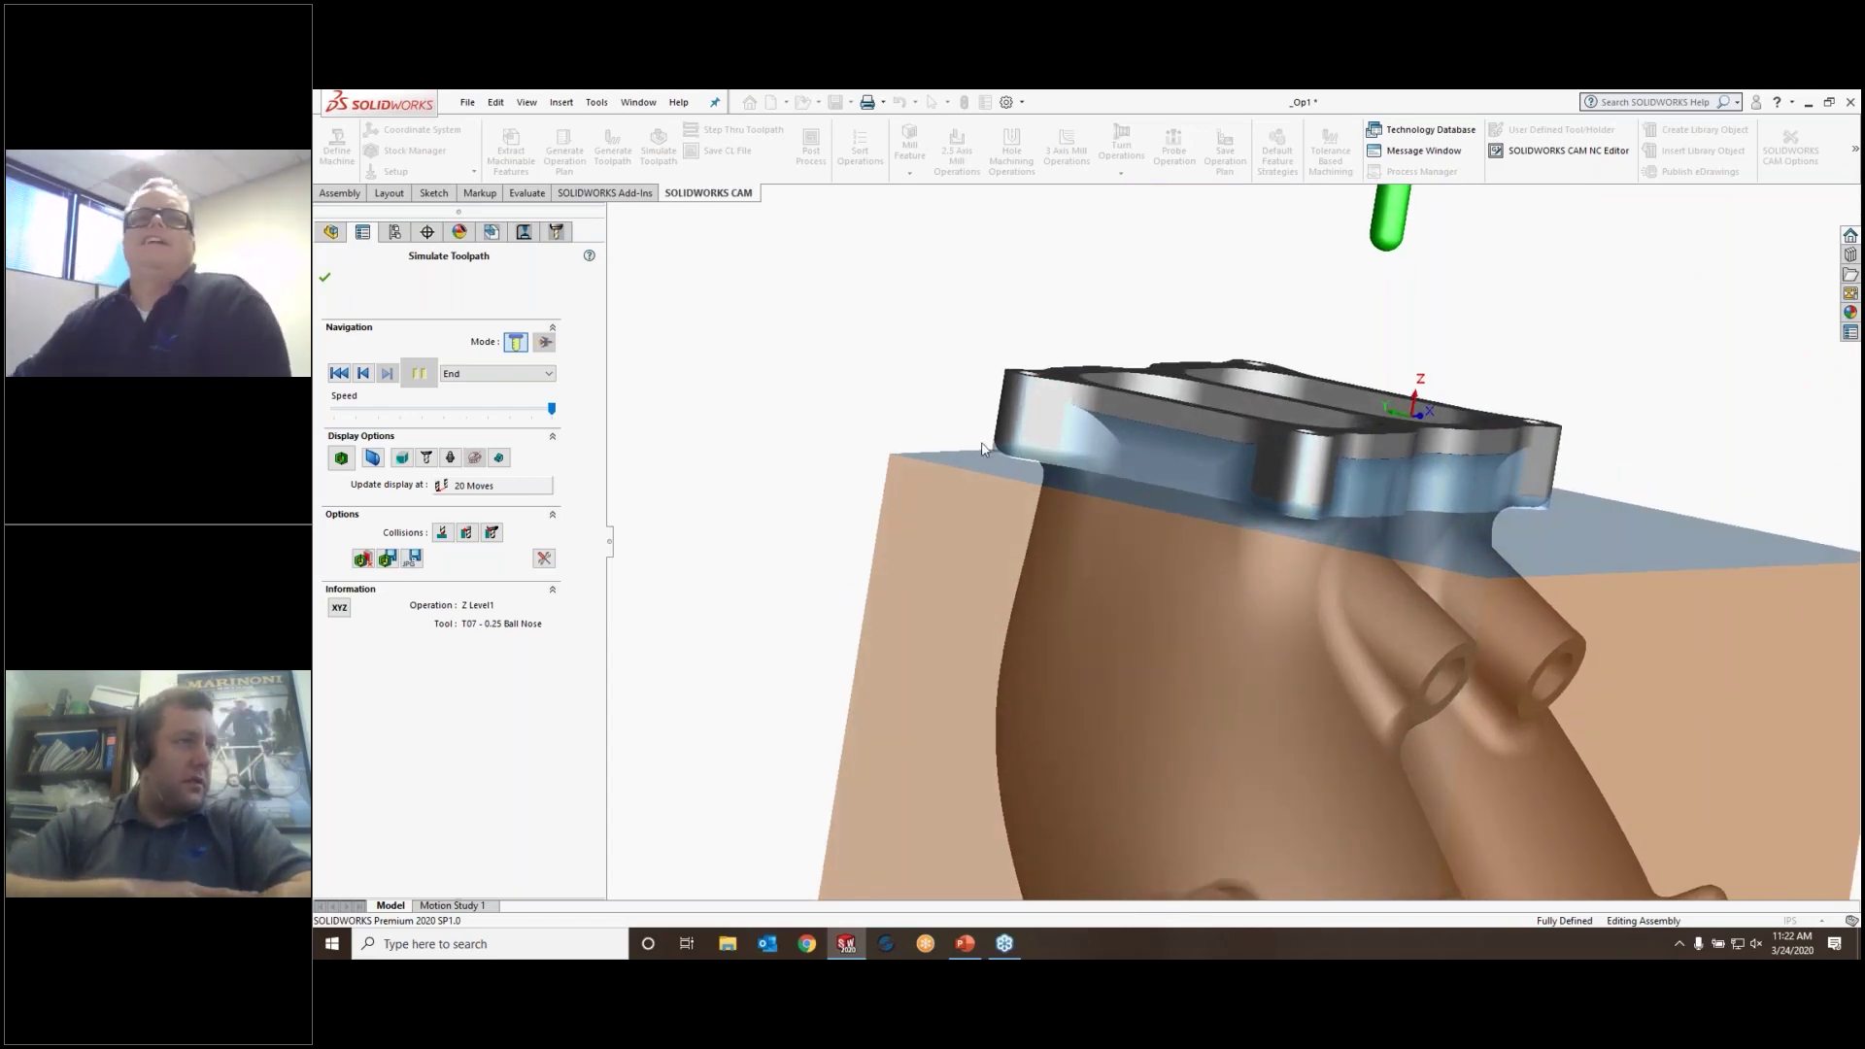
{"action": "key", "text": "f"}
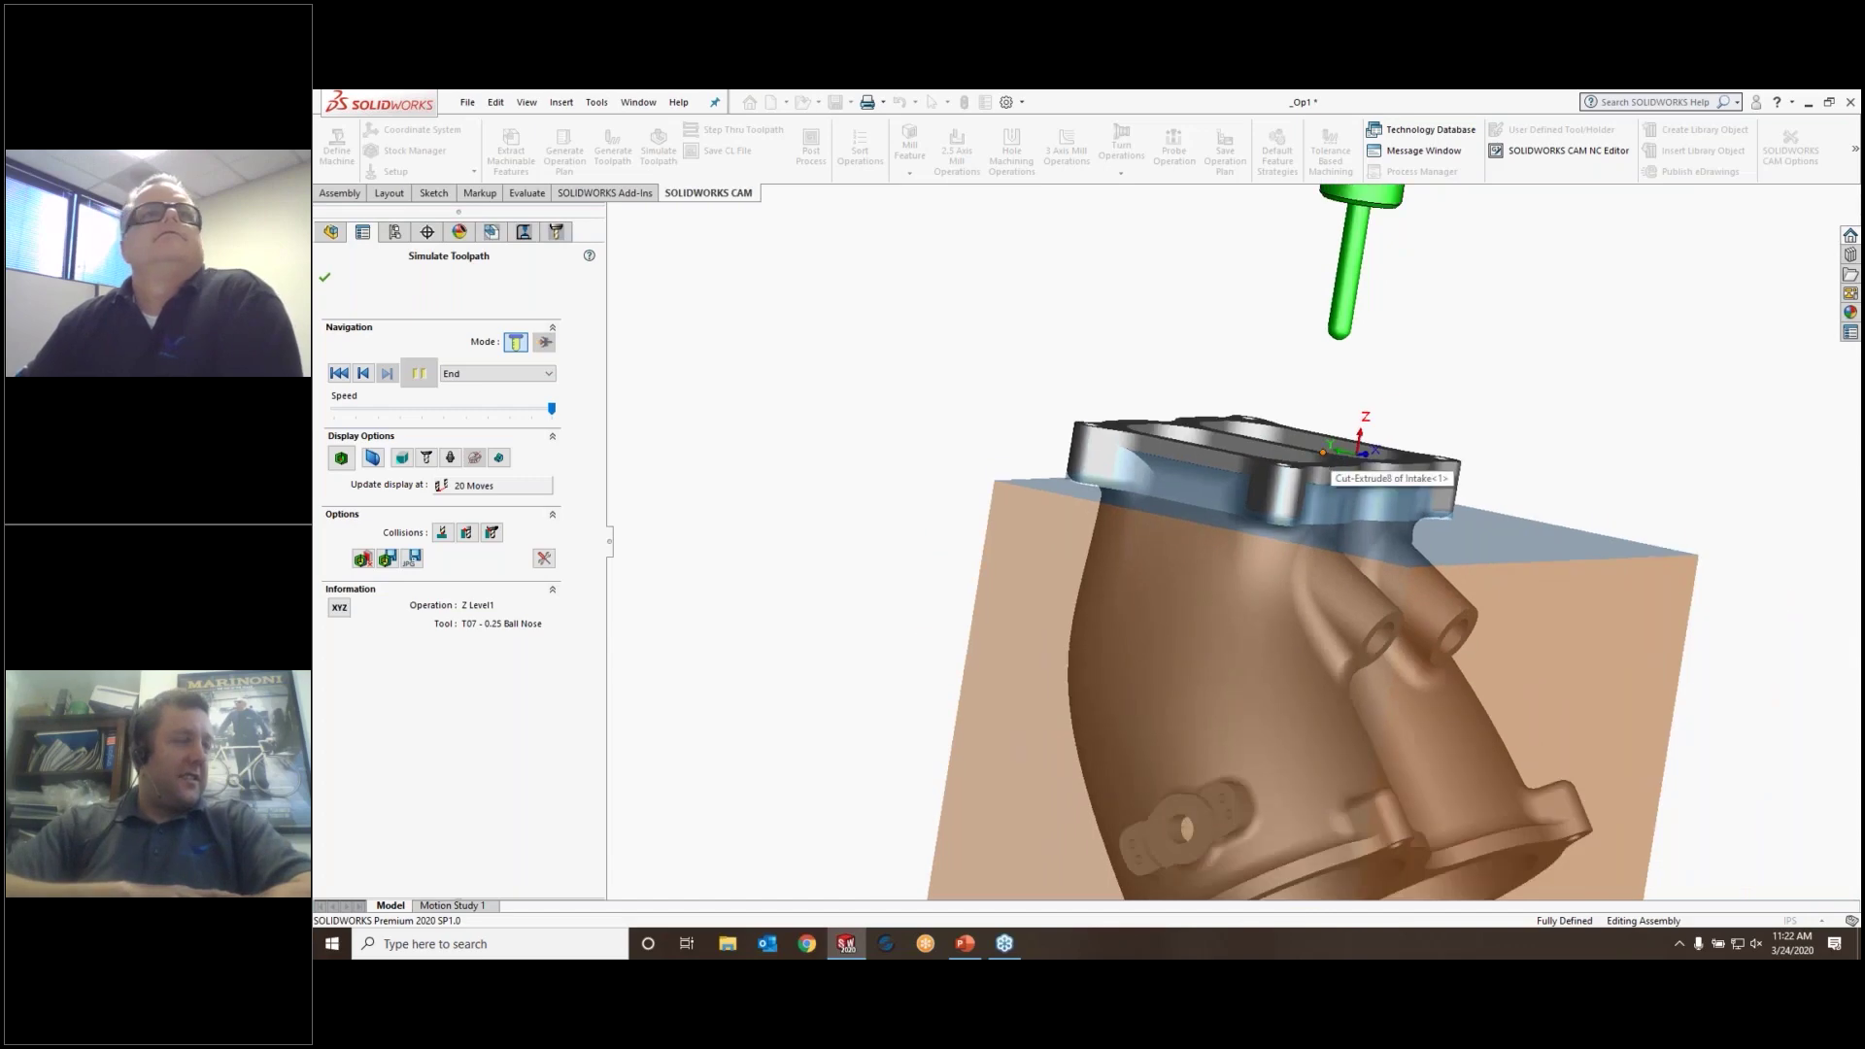
{"action": "middle_click_drag", "start_coordinate": [1217, 393], "coordinate": [1137, 454]}
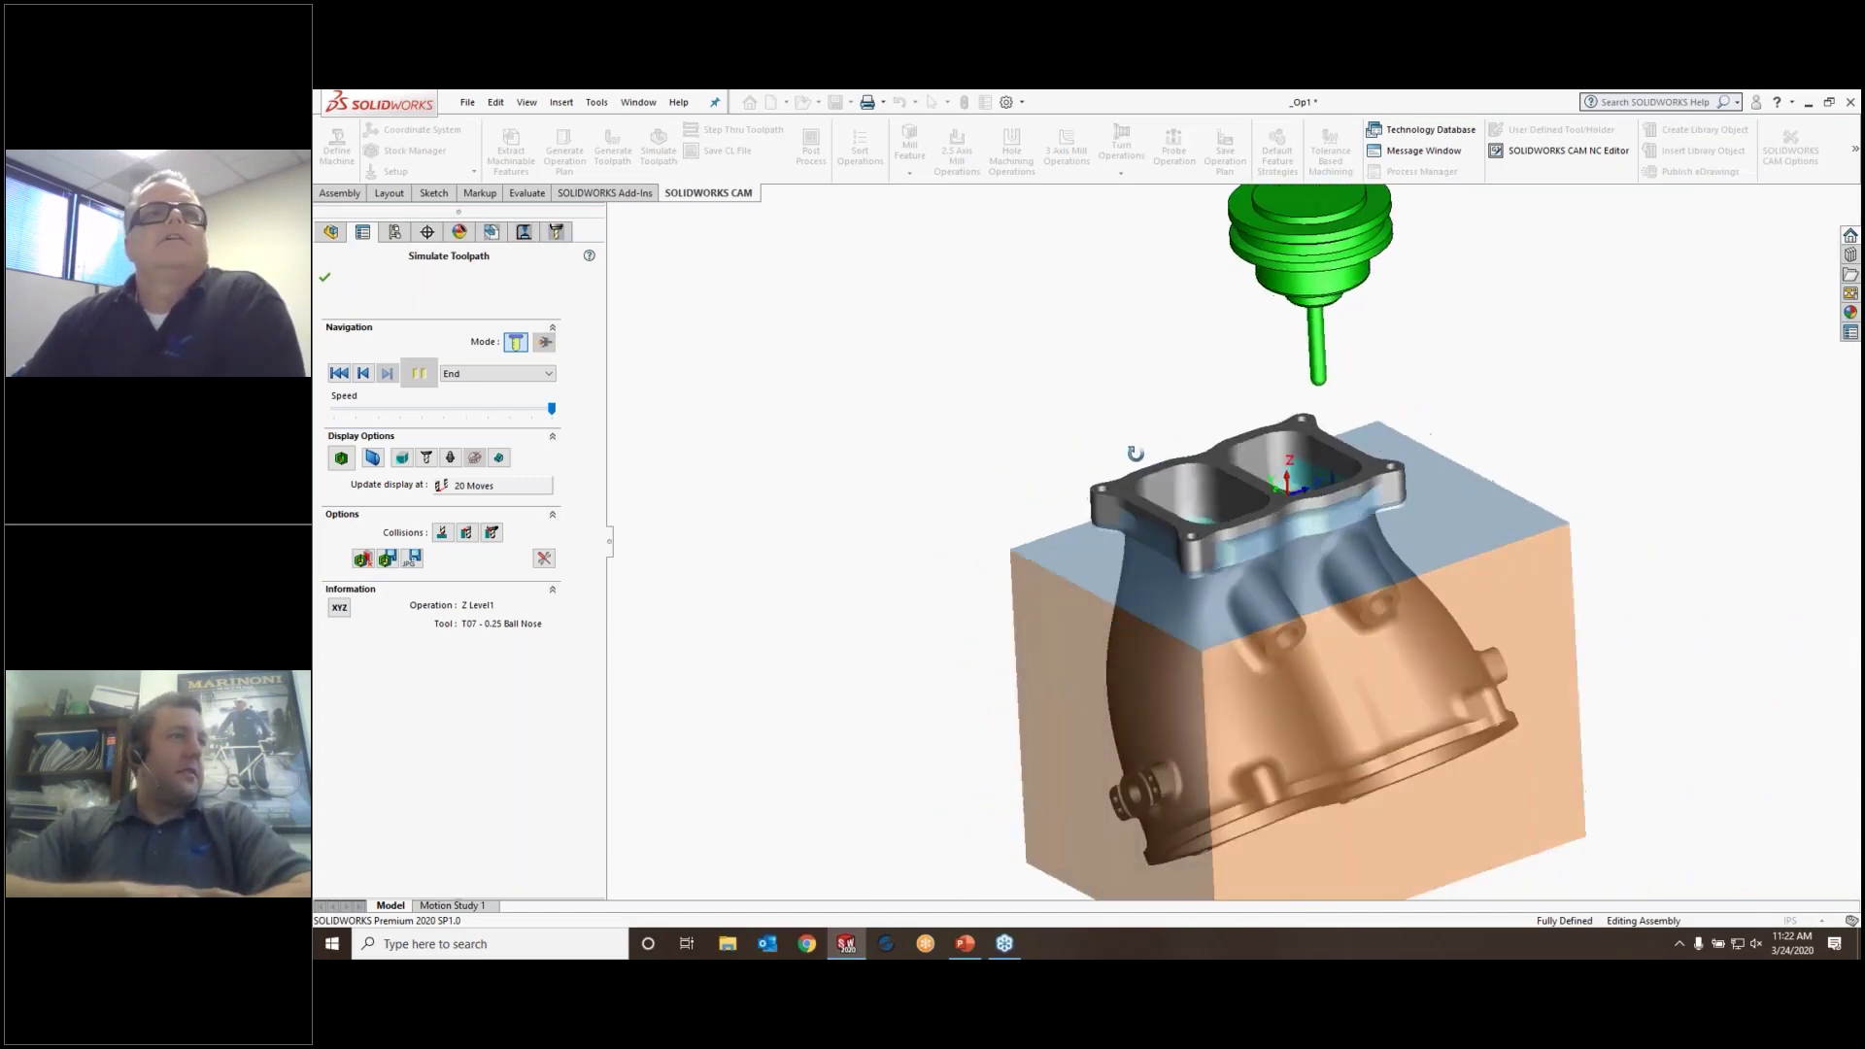
{"action": "scroll", "coordinate": [1166, 466], "scroll_direction": "up", "scroll_amount": 3}
{"action": "scroll", "coordinate": [1306, 519], "scroll_direction": "down", "scroll_amount": 2}
{"action": "scroll", "coordinate": [1303, 511], "scroll_direction": "down", "scroll_amount": 1}
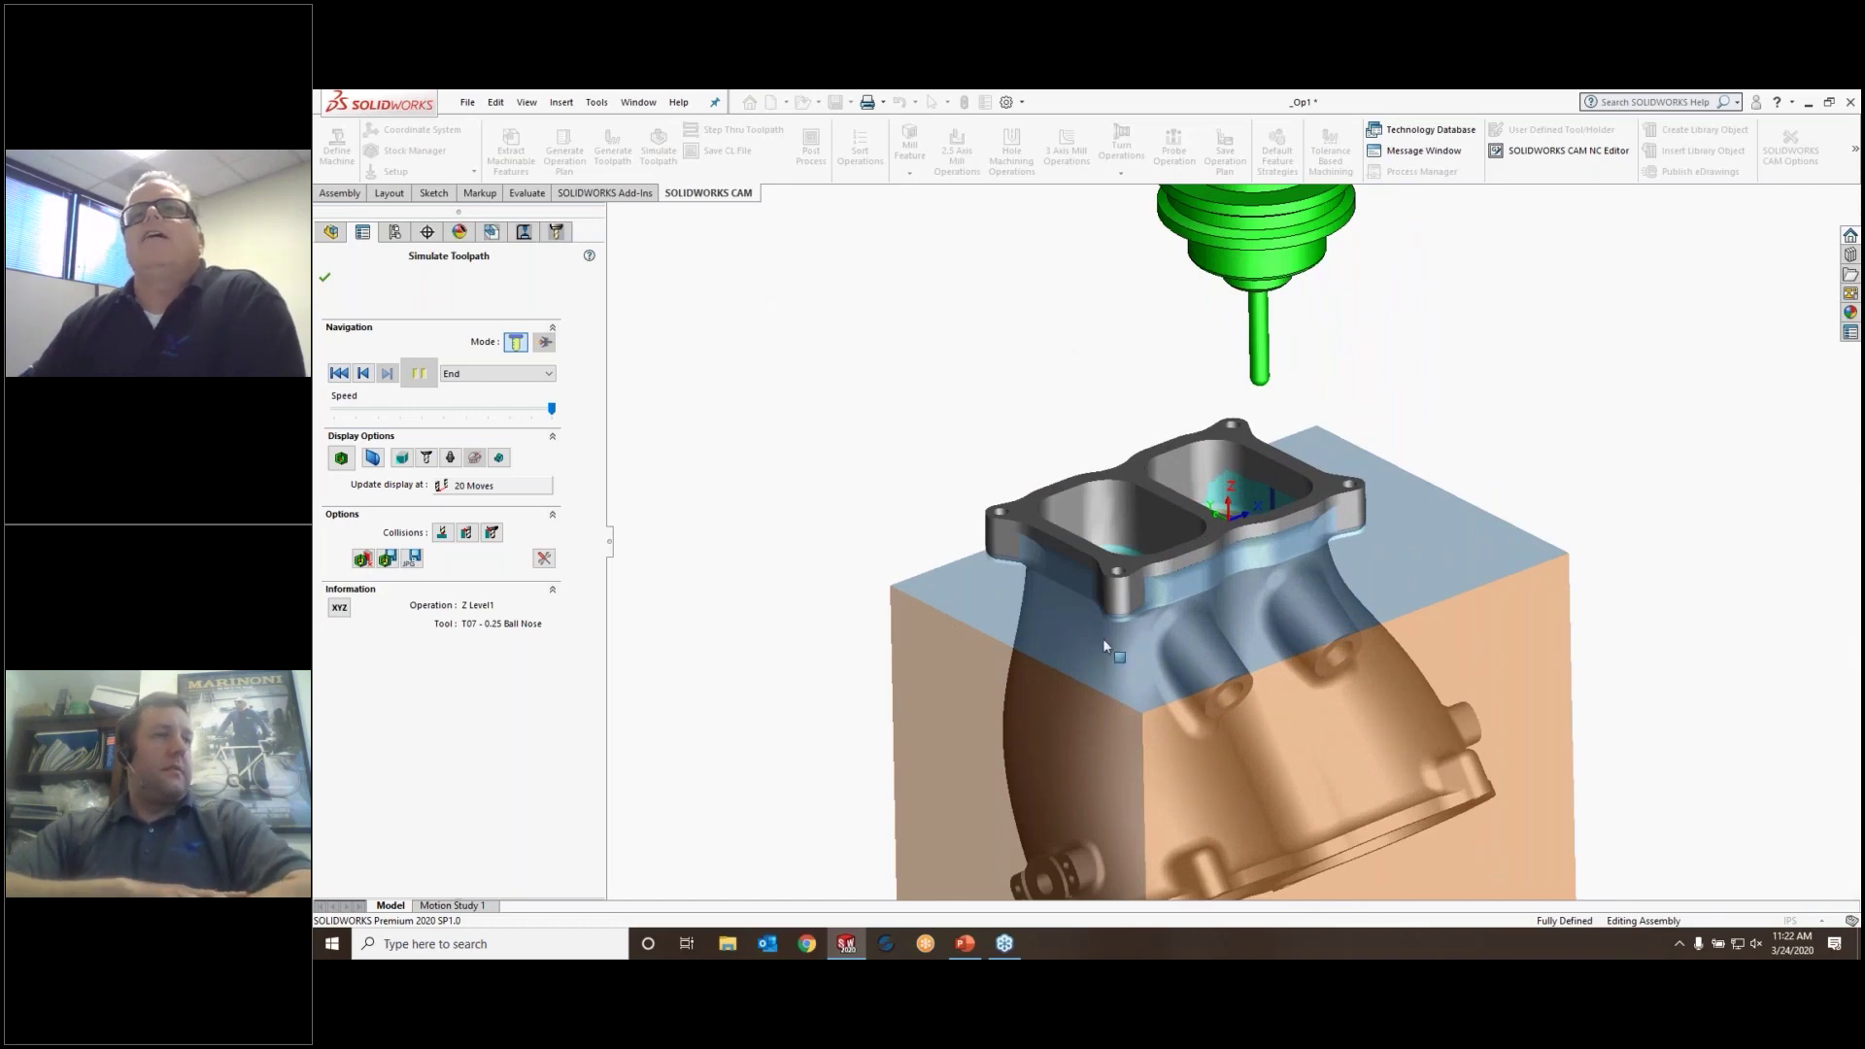
{"action": "scroll", "coordinate": [1201, 539], "scroll_direction": "up", "scroll_amount": 3}
{"action": "scroll", "coordinate": [1181, 474], "scroll_direction": "down", "scroll_amount": 2}
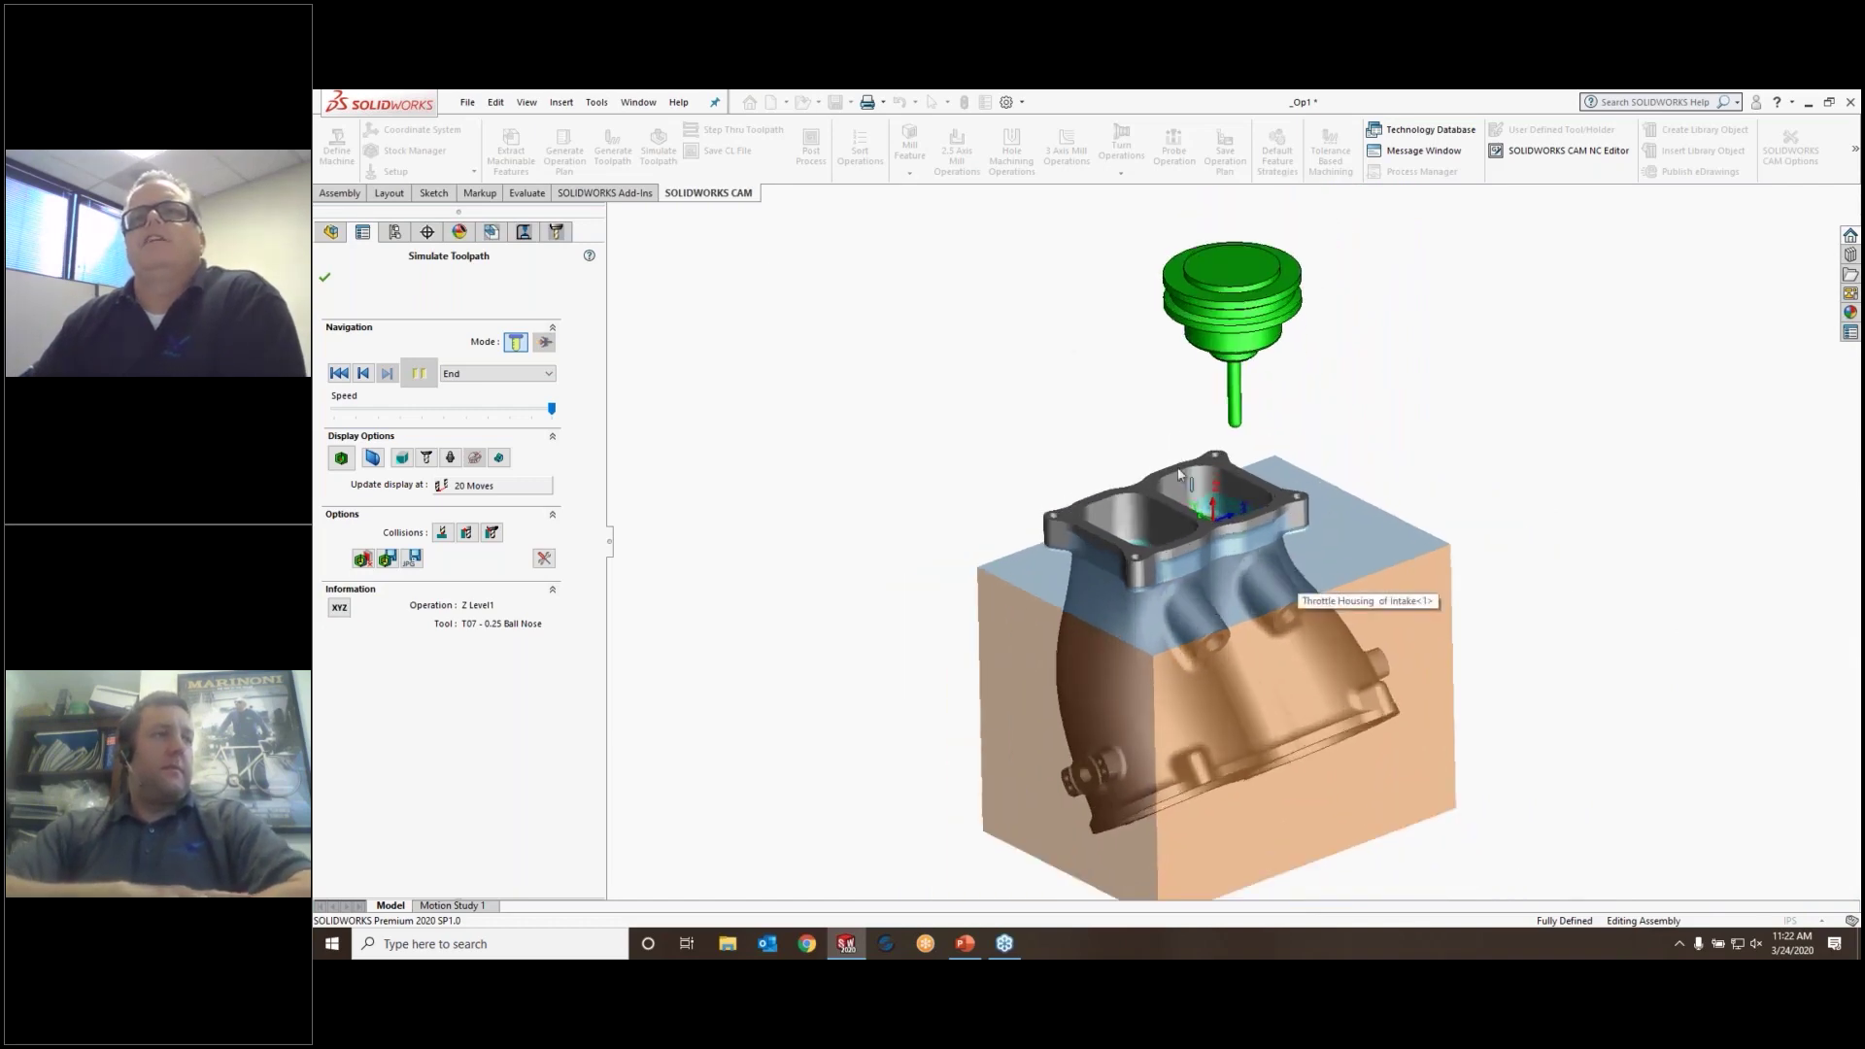
Save the simulated stock as STL file Op1 in inches with the 2nd Op Stock Coordinate system, replacing the existing file, and close the simulation
{"action": "left_click", "coordinate": [387, 560]}
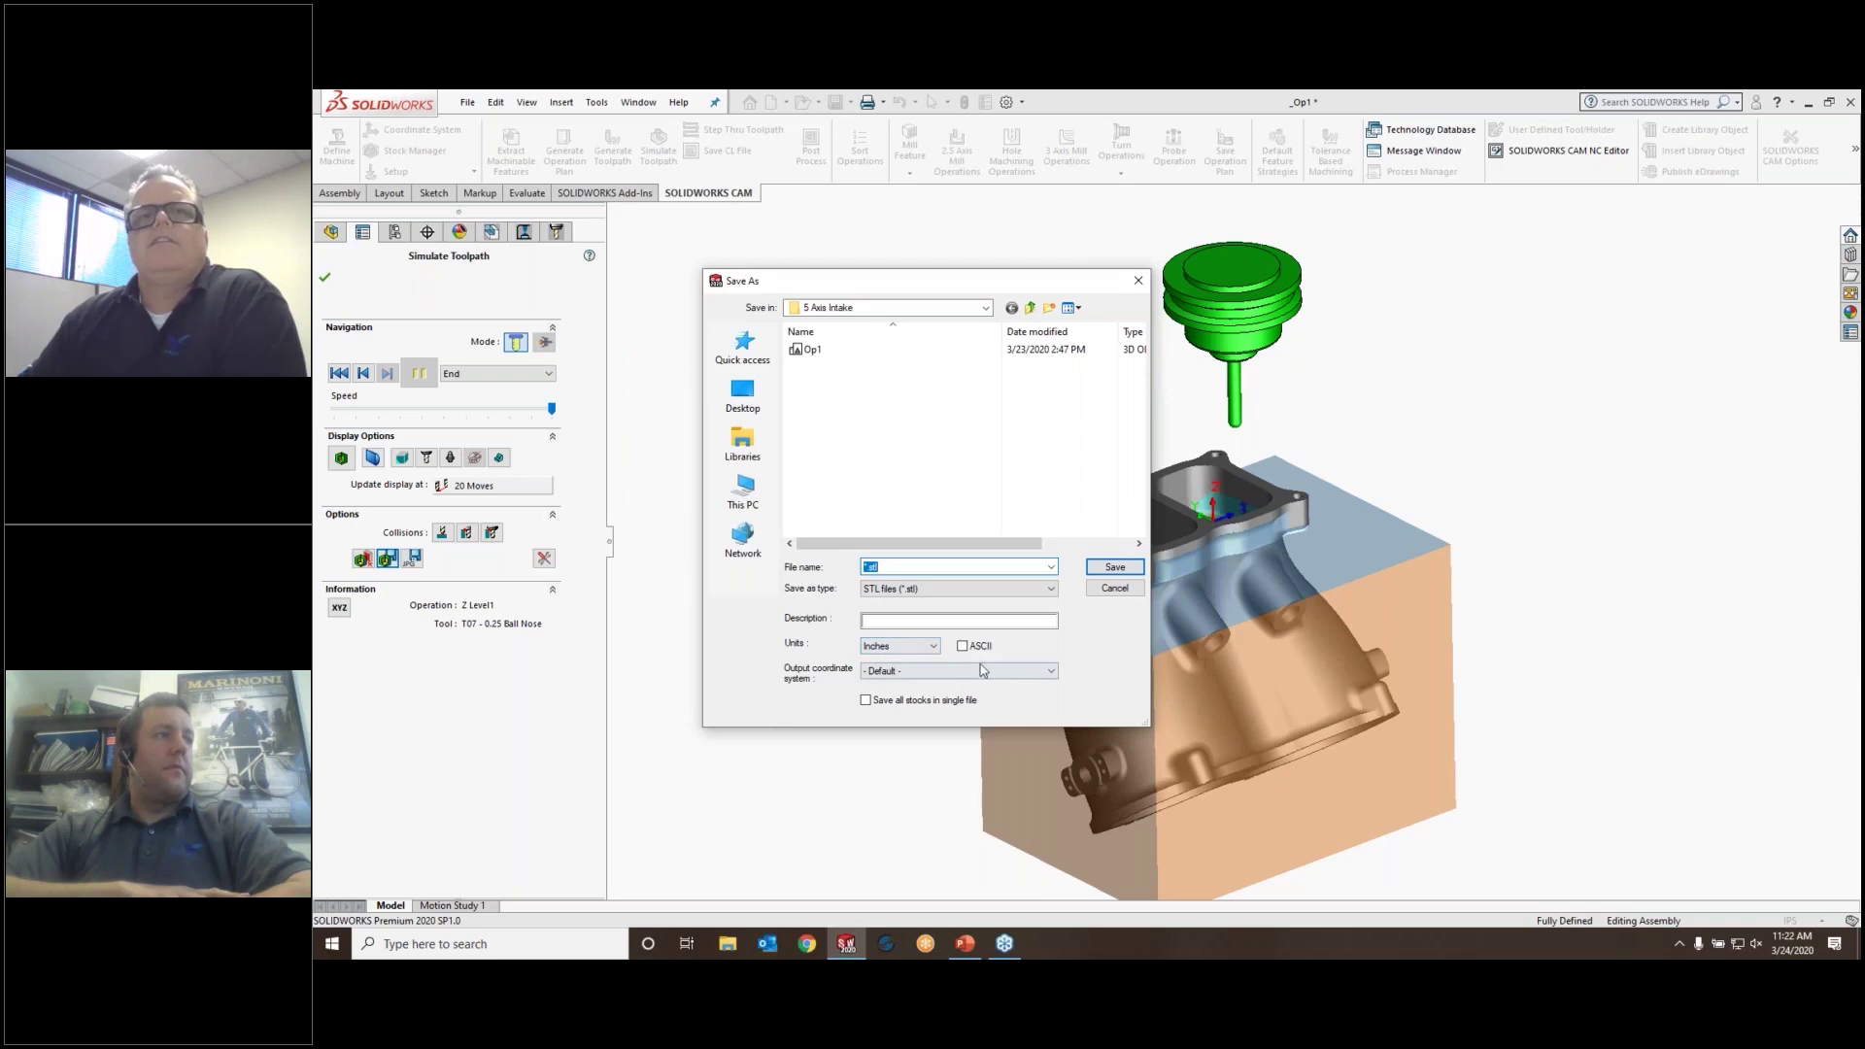
{"action": "left_click", "coordinate": [1039, 680]}
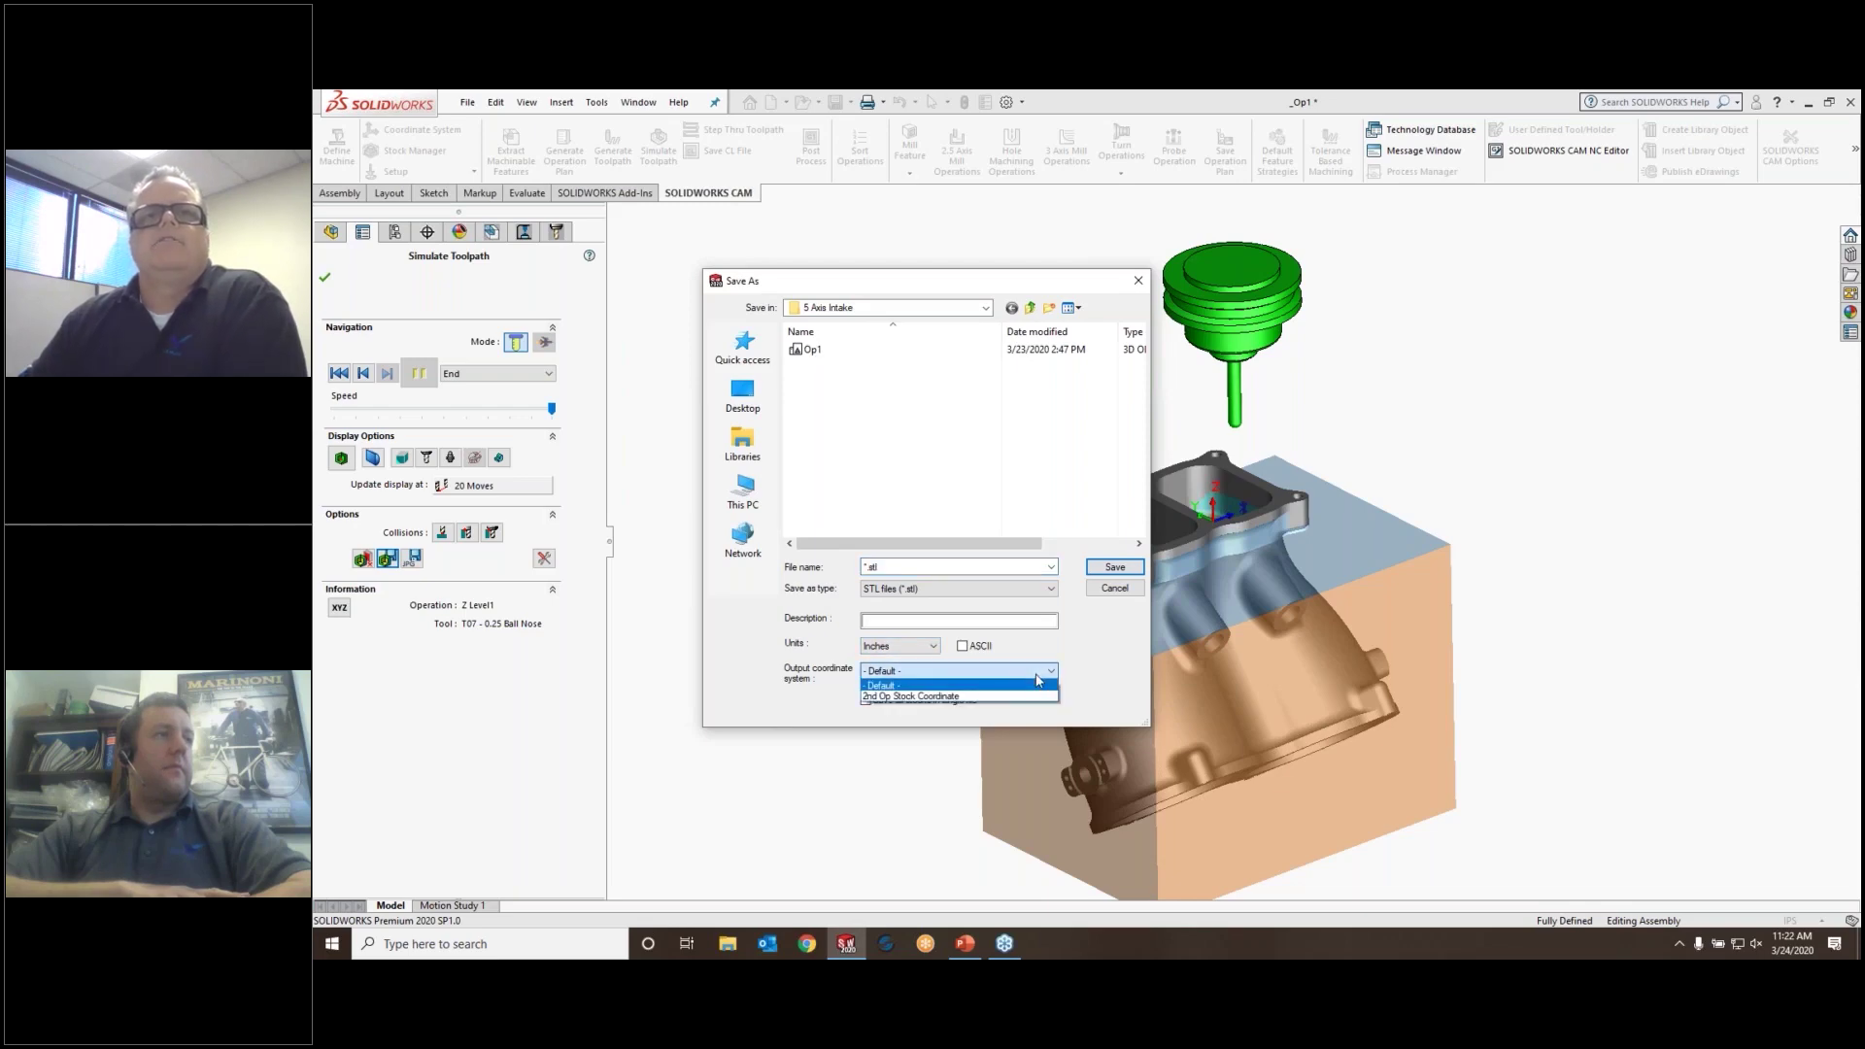
{"action": "left_click", "coordinate": [931, 697]}
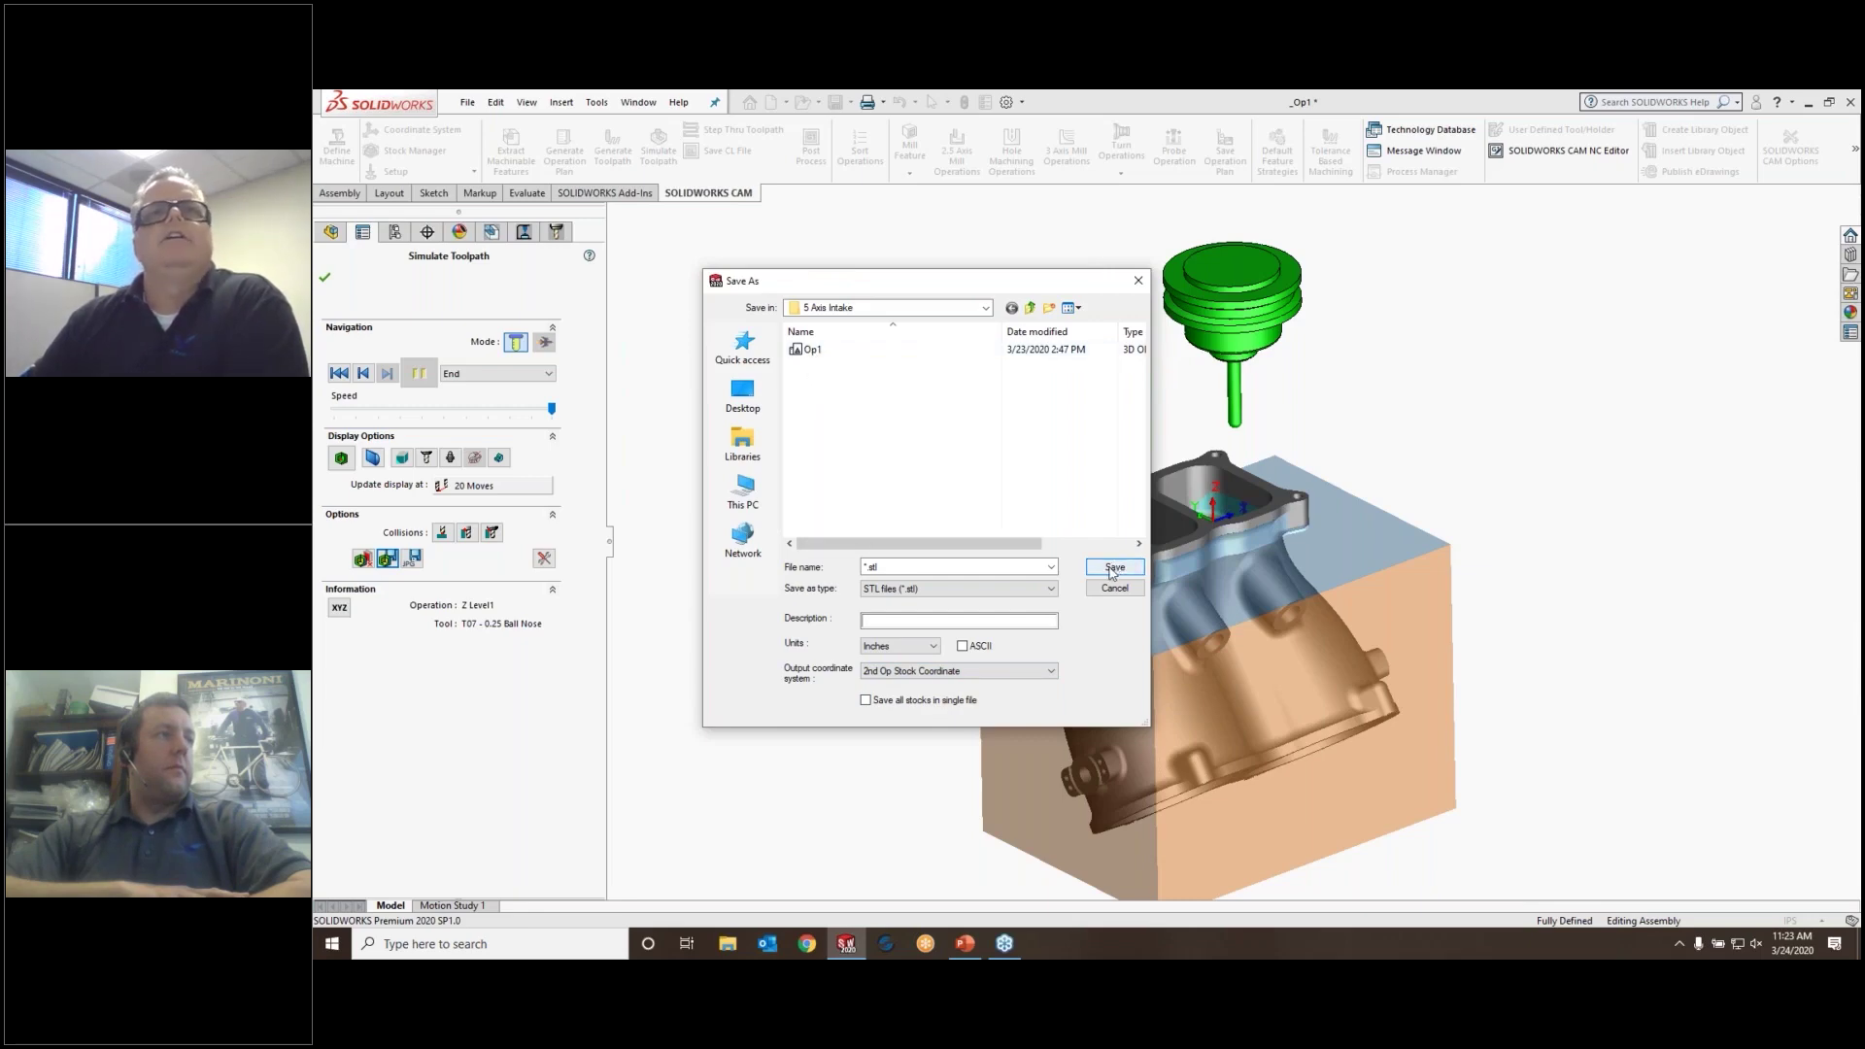
{"action": "left_click", "coordinate": [812, 354]}
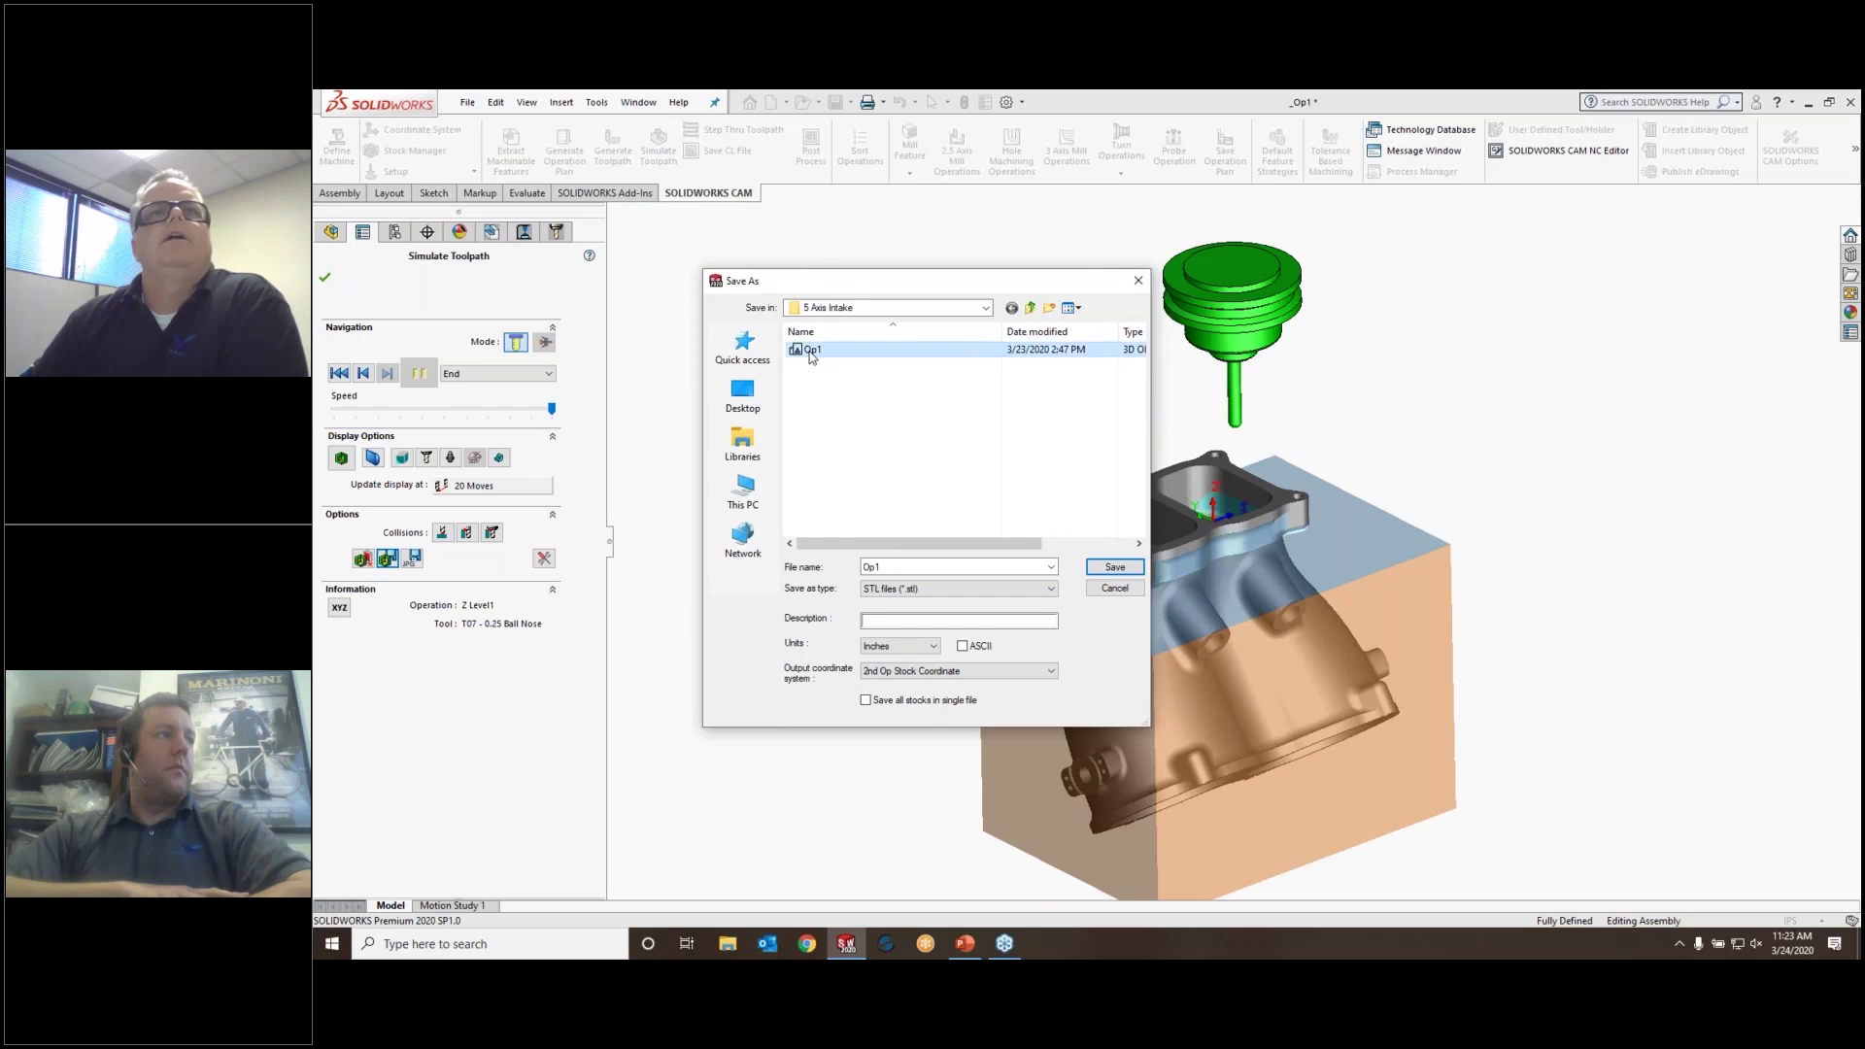
{"action": "left_click", "coordinate": [1113, 569]}
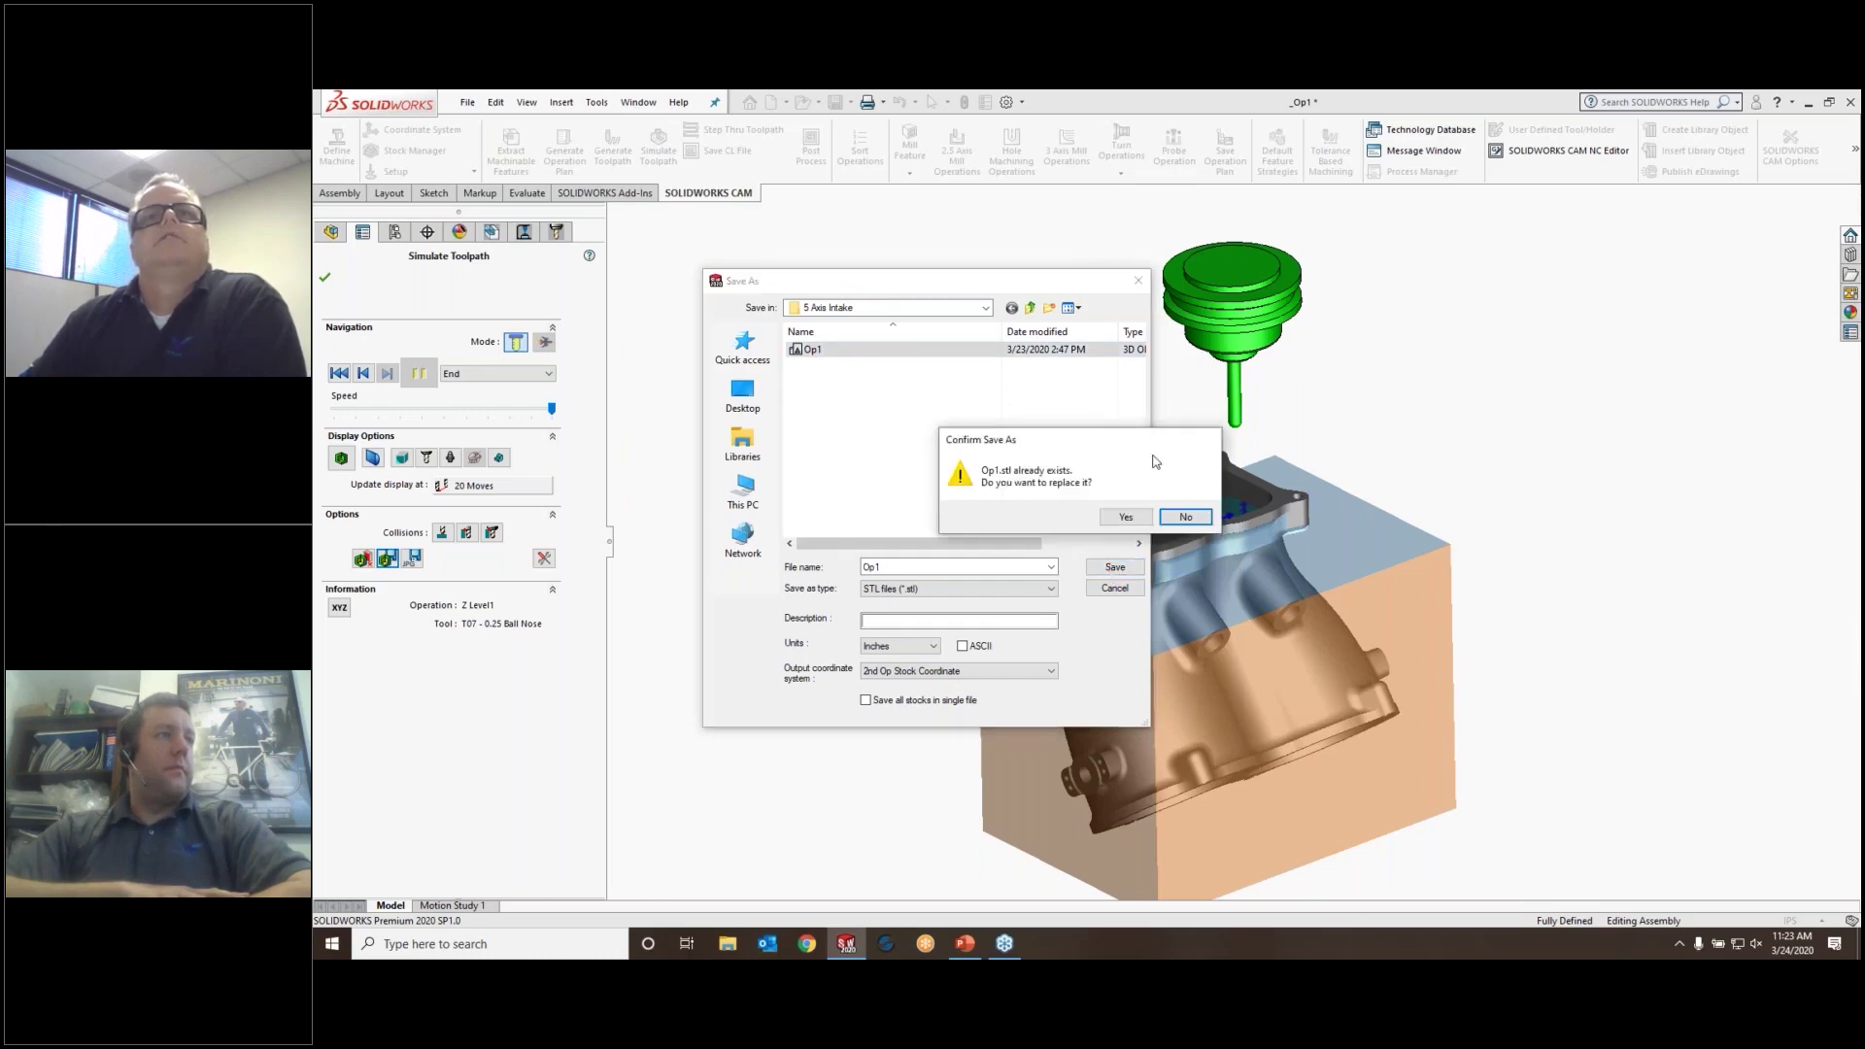
{"action": "left_click", "coordinate": [1125, 518]}
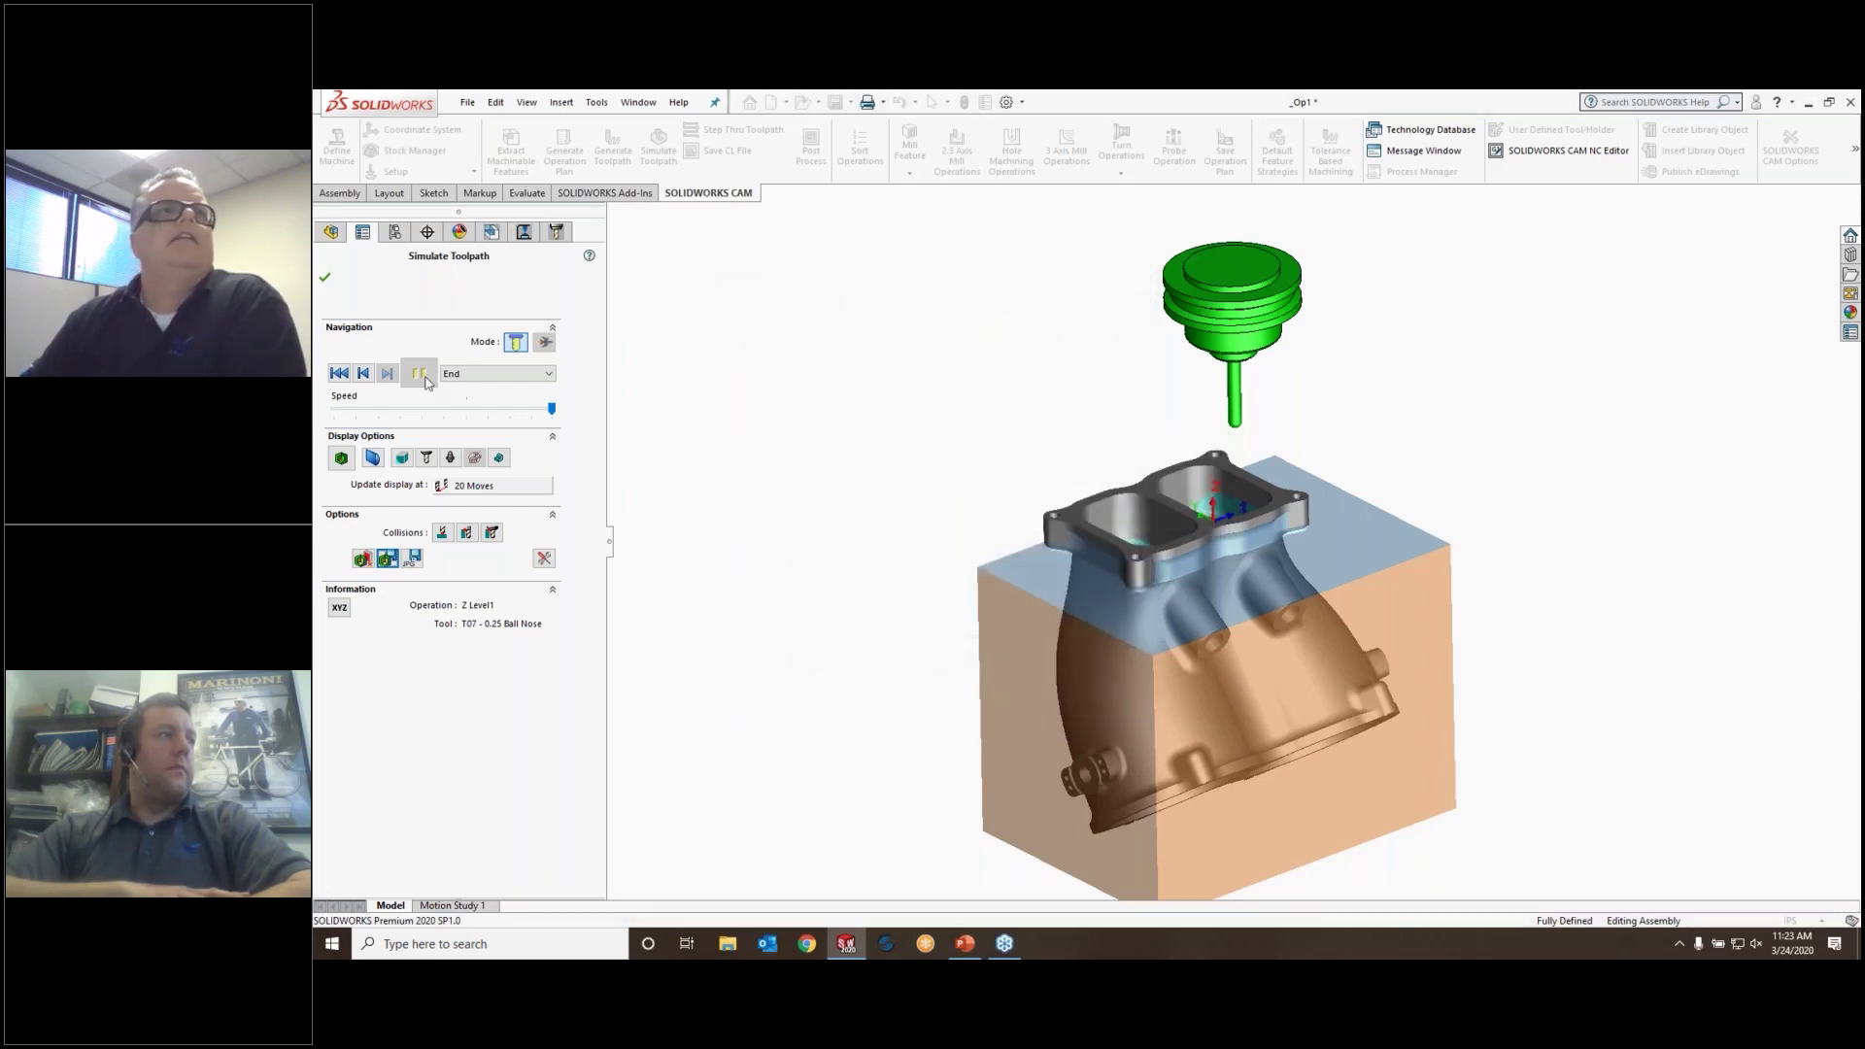
{"action": "left_click", "coordinate": [324, 280]}
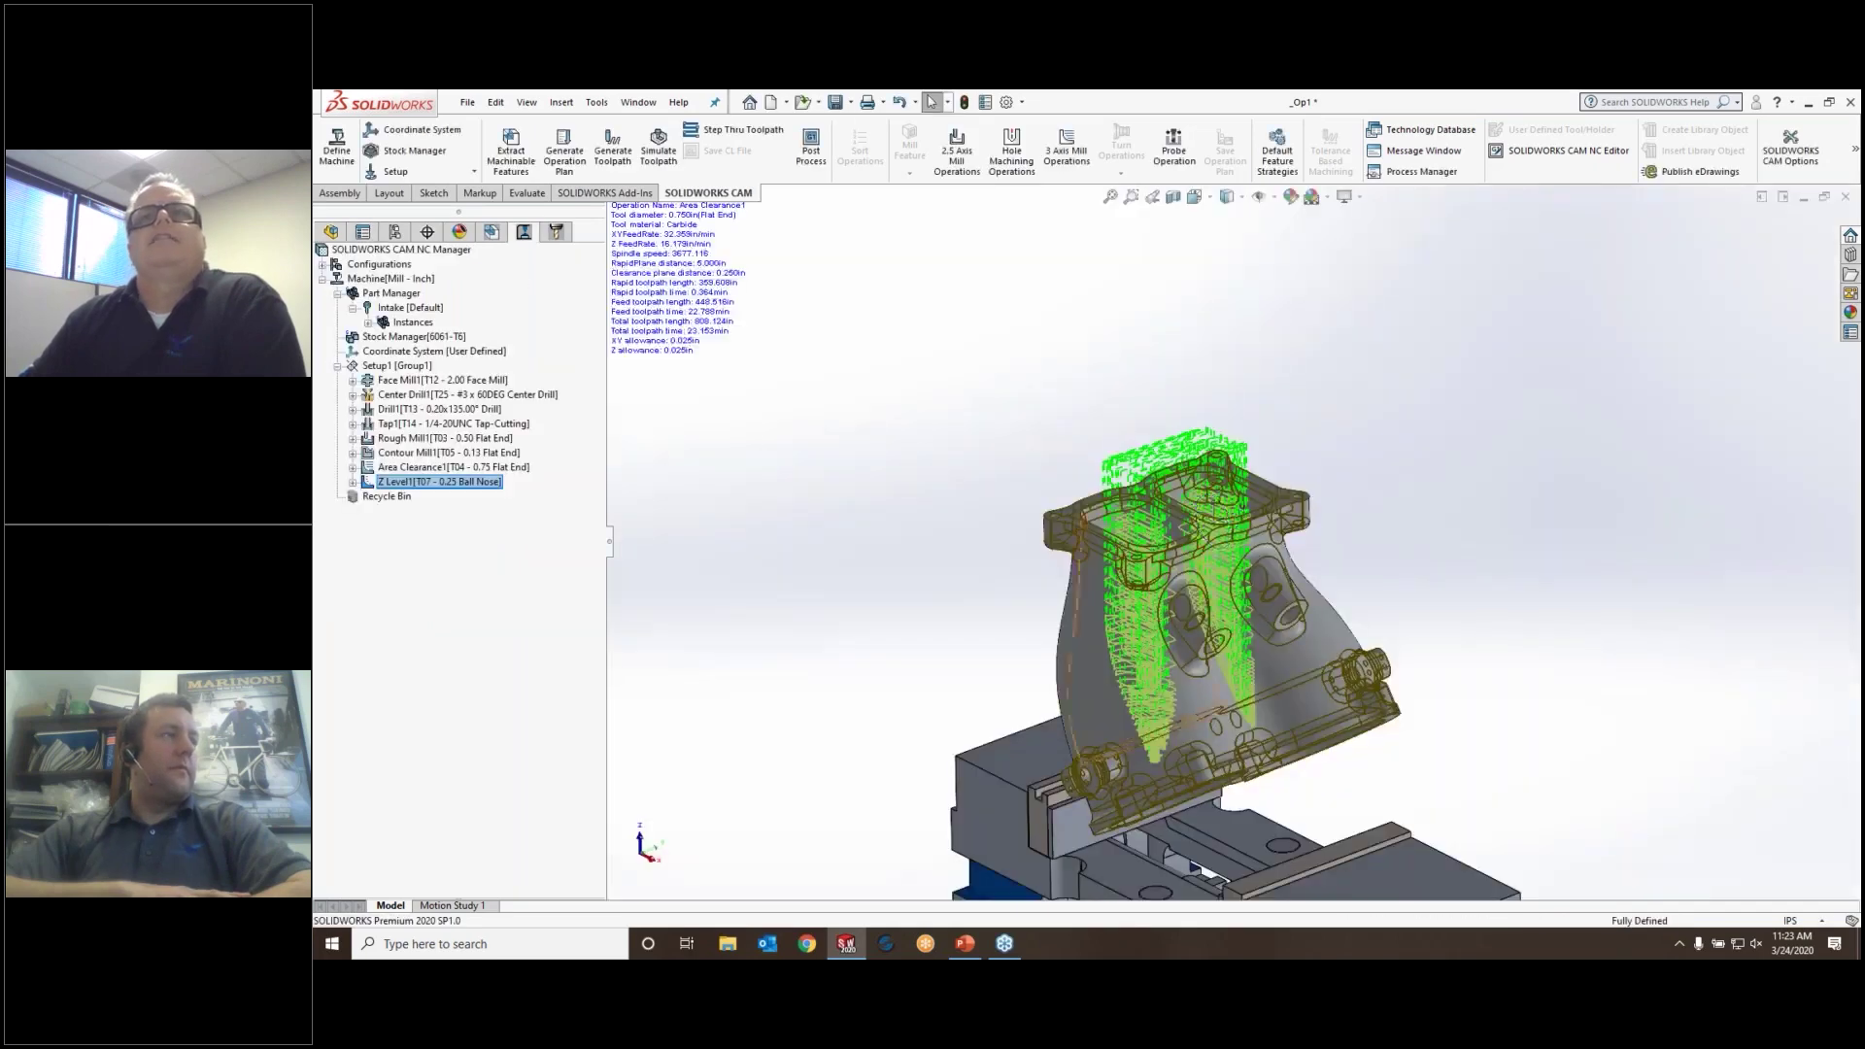
Open the recently used _Op2 assembly and rebuild it
{"action": "scroll", "coordinate": [1322, 637], "scroll_direction": "down", "scroll_amount": 4}
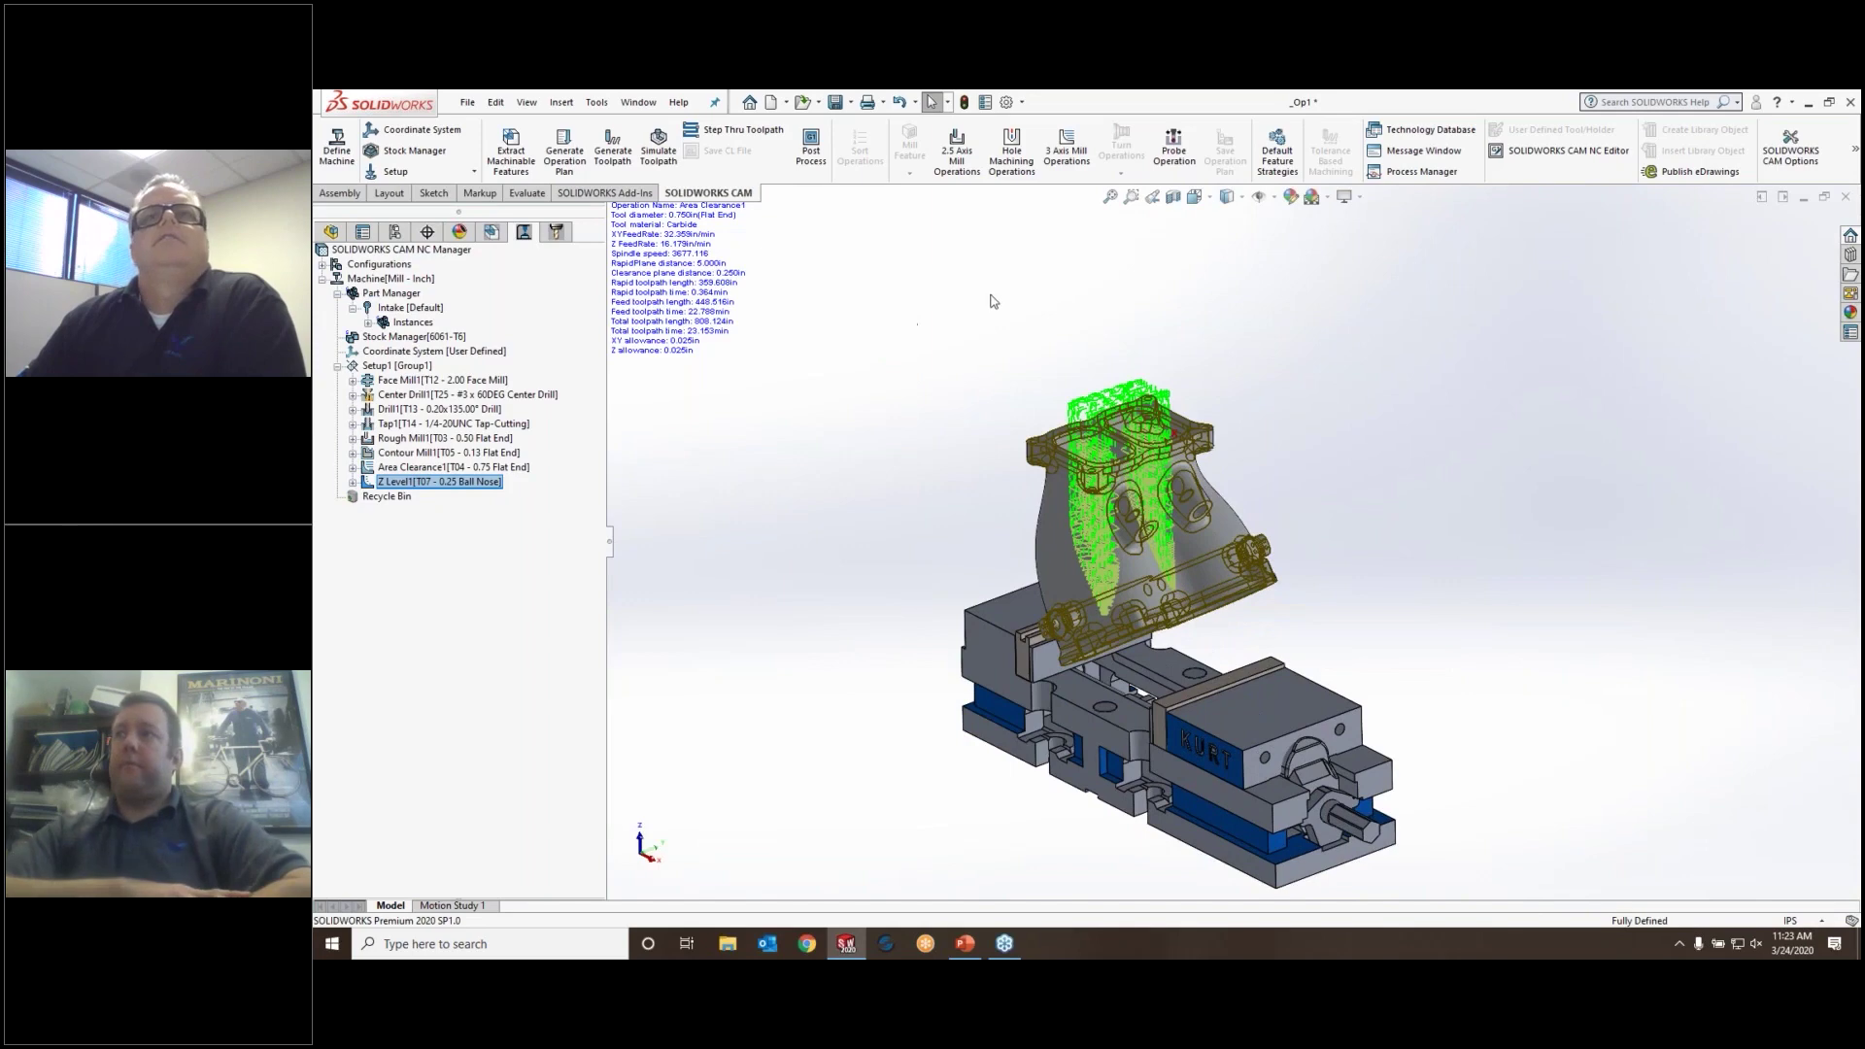
{"action": "middle_click_drag", "start_coordinate": [1015, 335], "coordinate": [1009, 340]}
{"action": "scroll", "coordinate": [1010, 341], "scroll_direction": "up", "scroll_amount": 1}
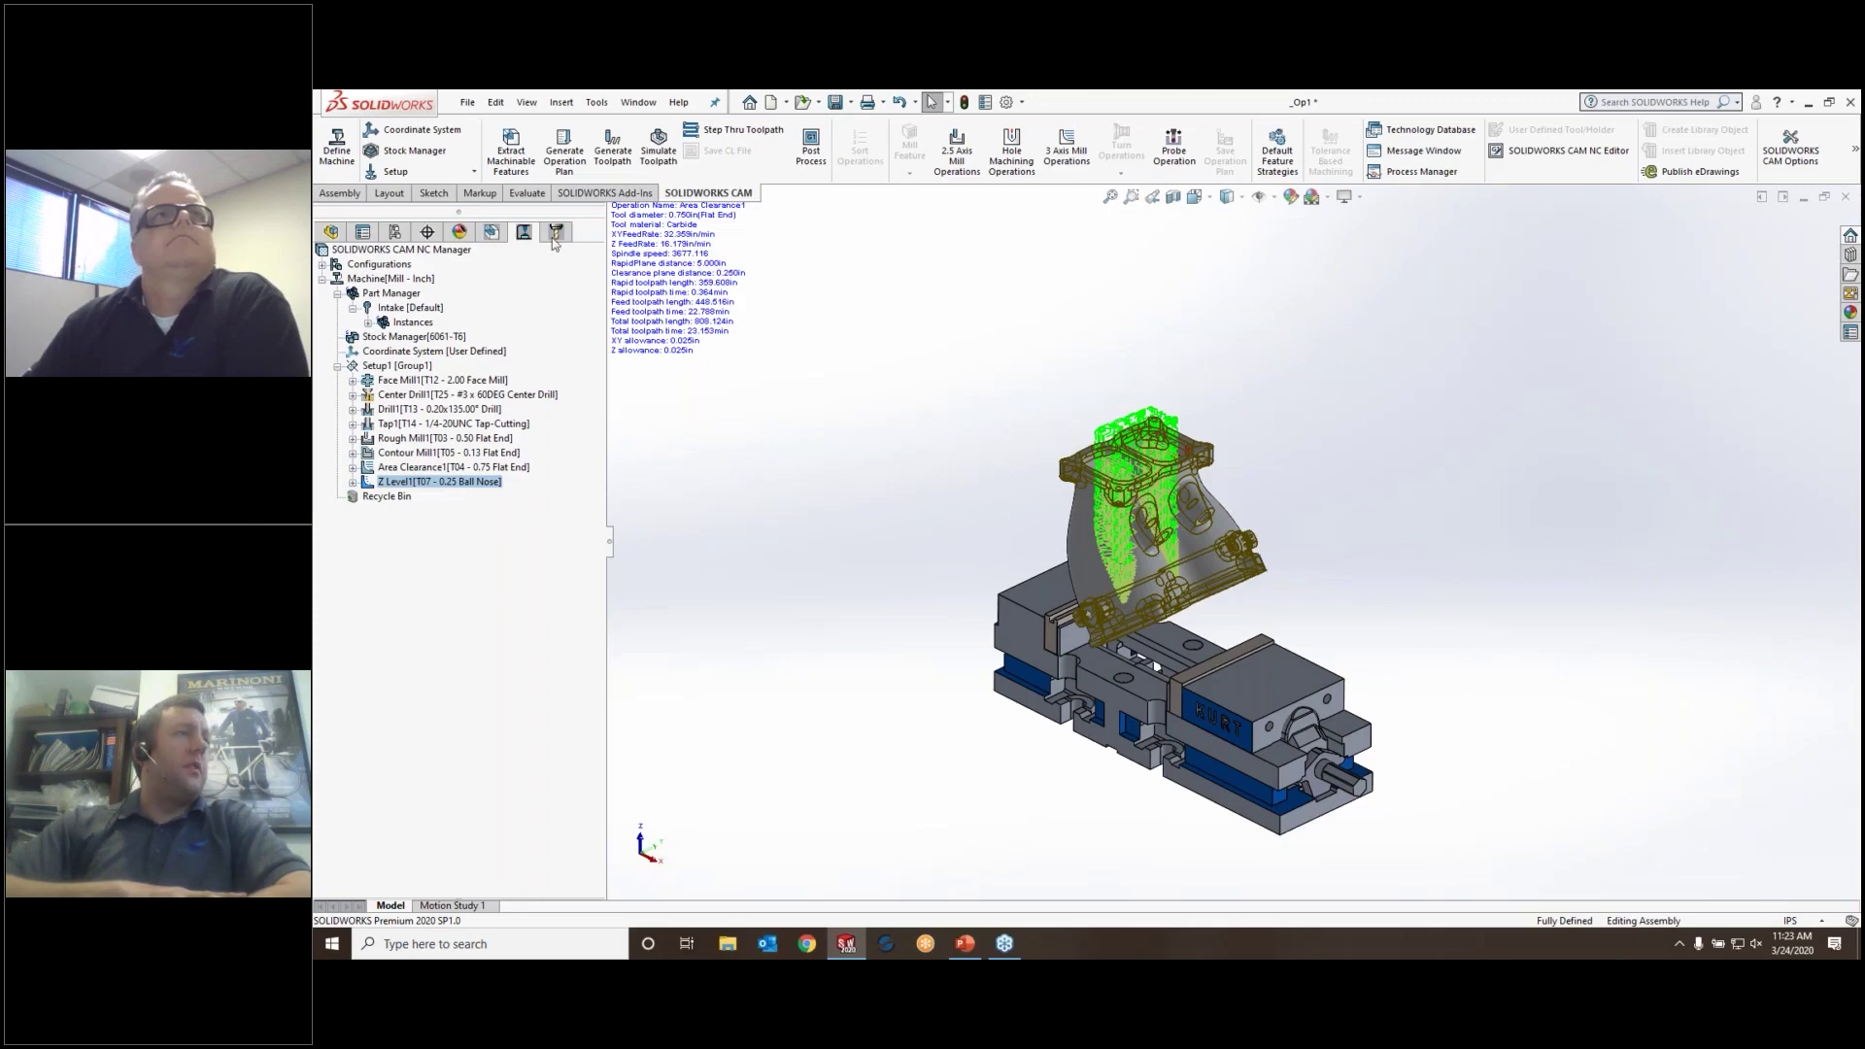
{"action": "left_click", "coordinate": [468, 103]}
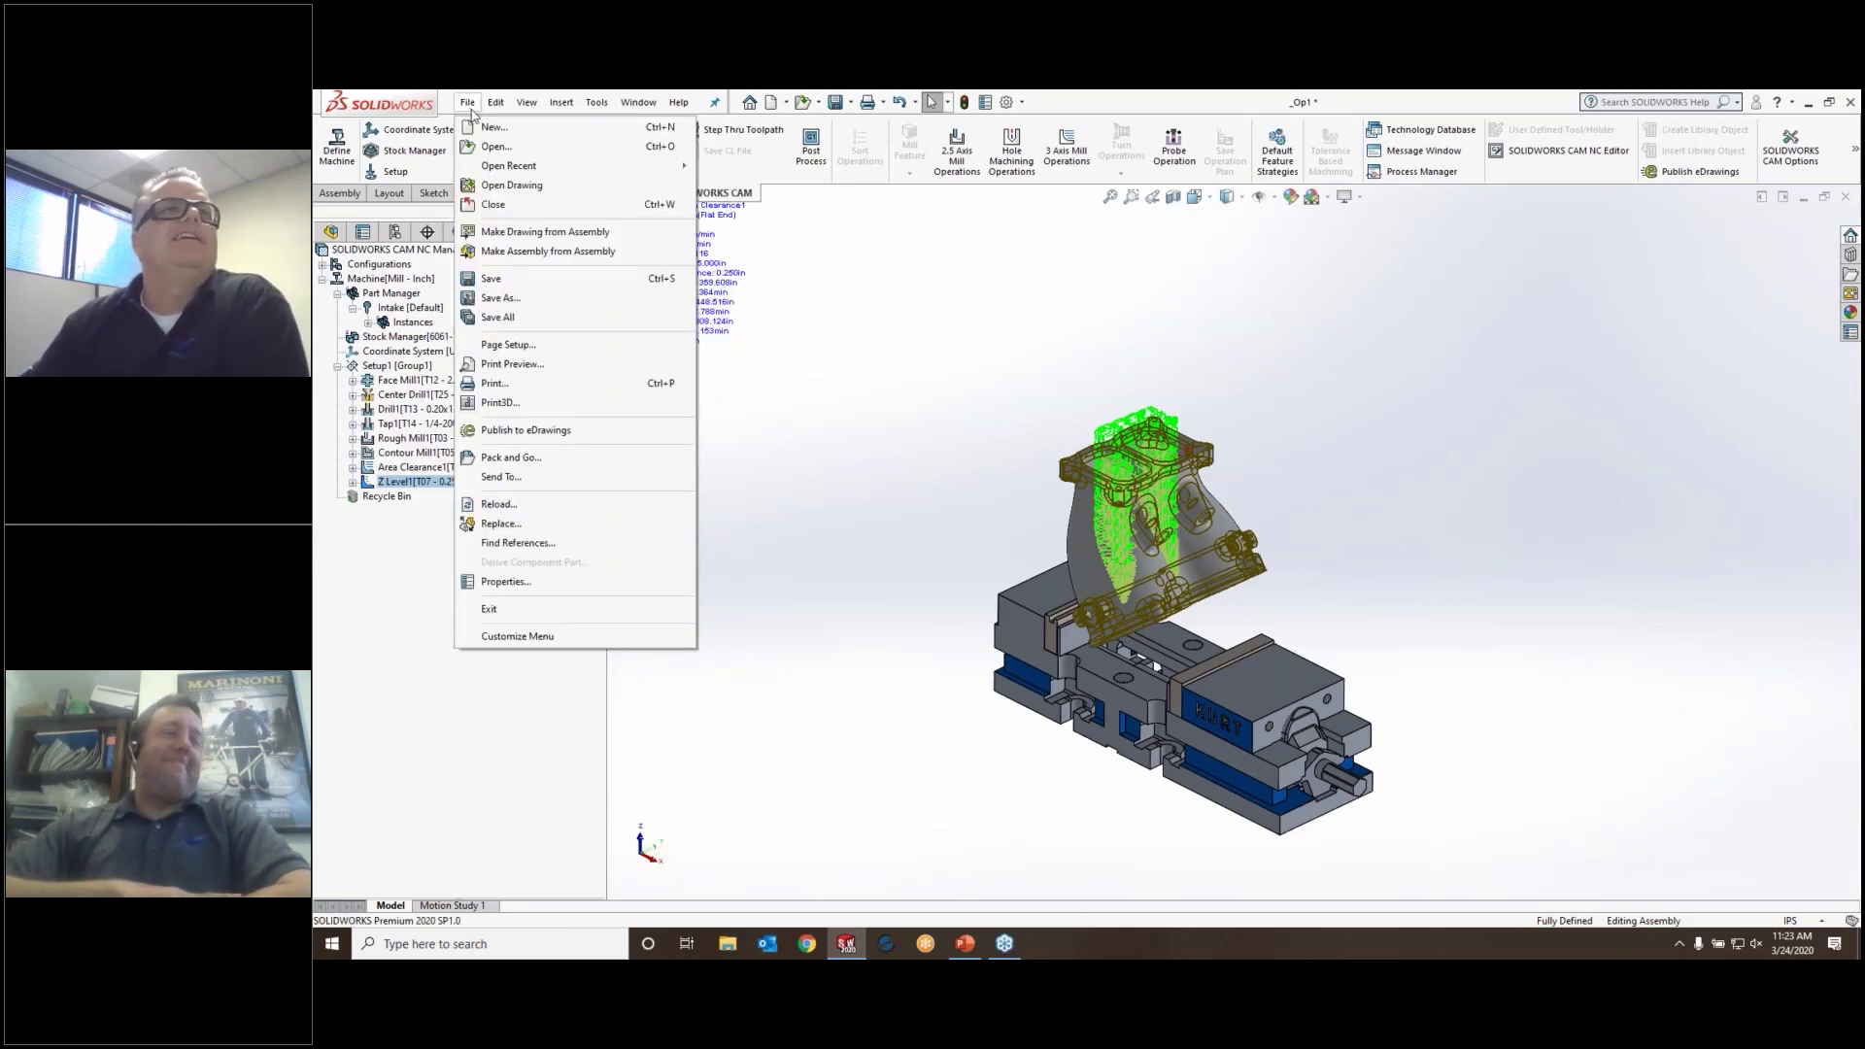
{"action": "mouse_move", "coordinate": [483, 171]}
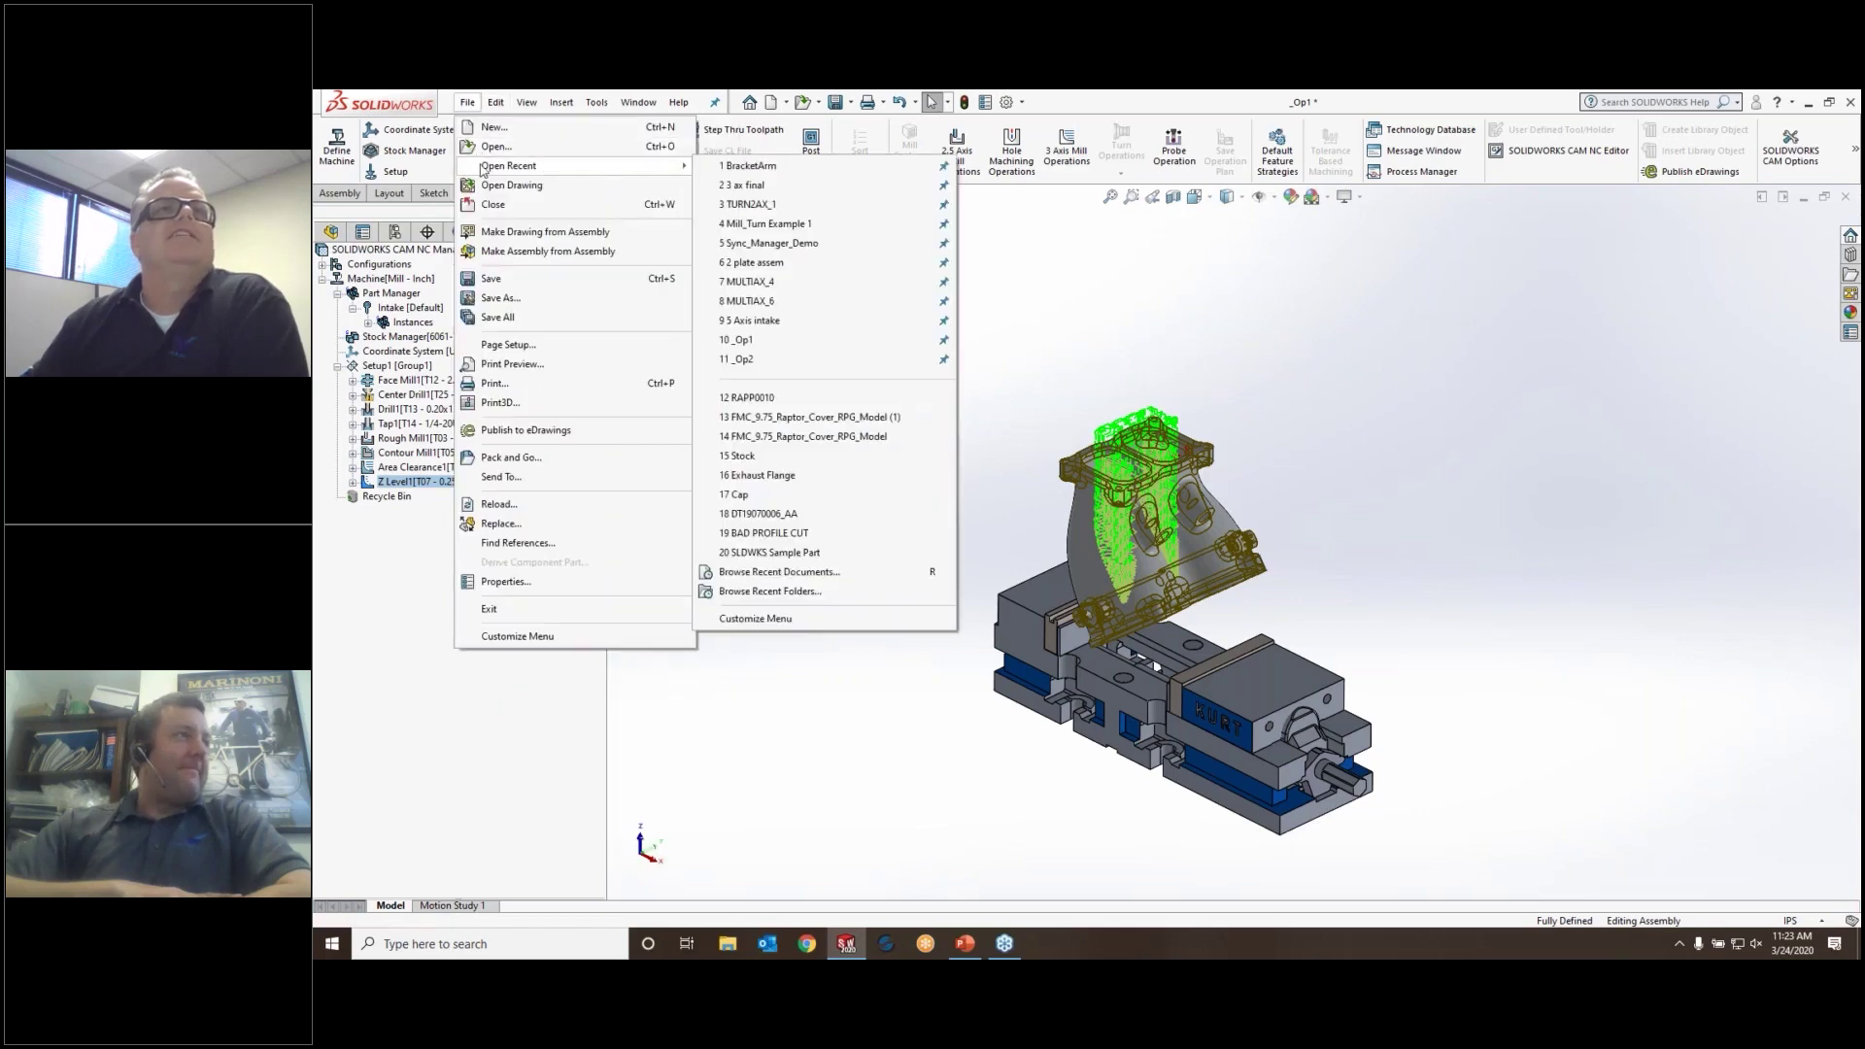
{"action": "left_click", "coordinate": [895, 342]}
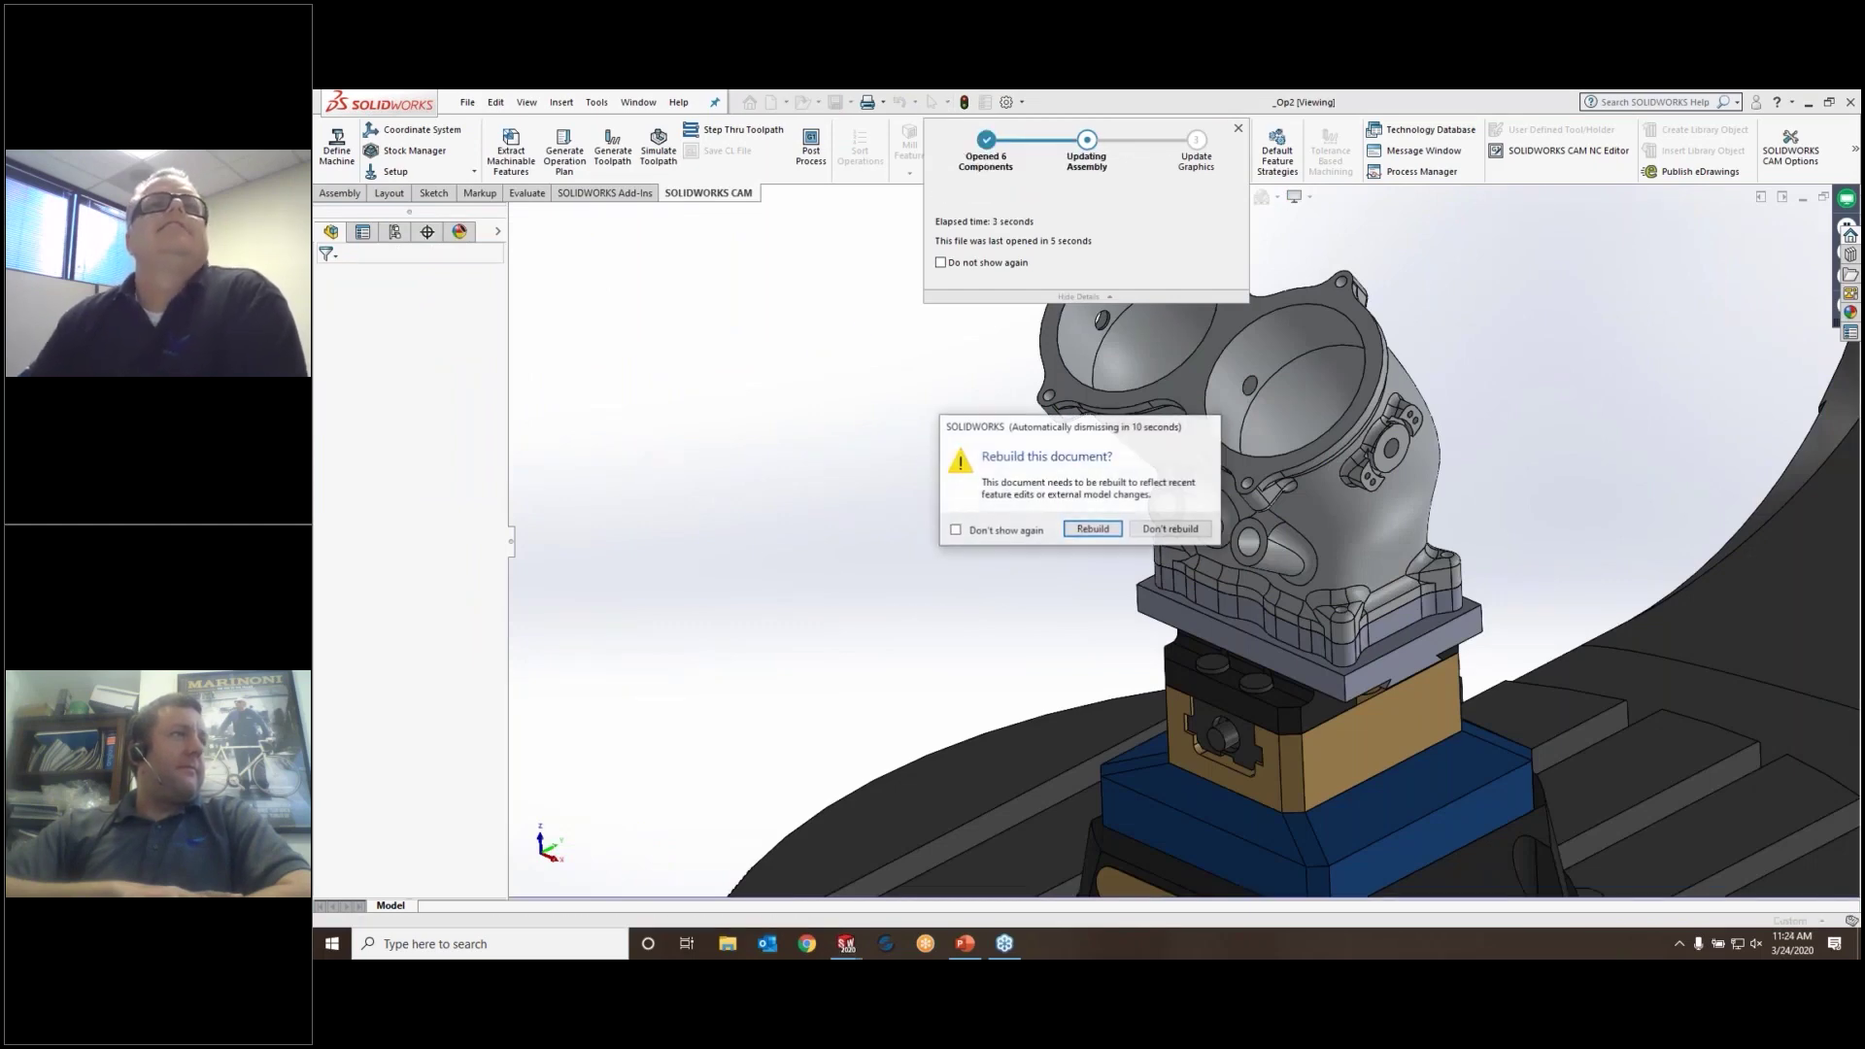
{"action": "left_click", "coordinate": [1094, 530]}
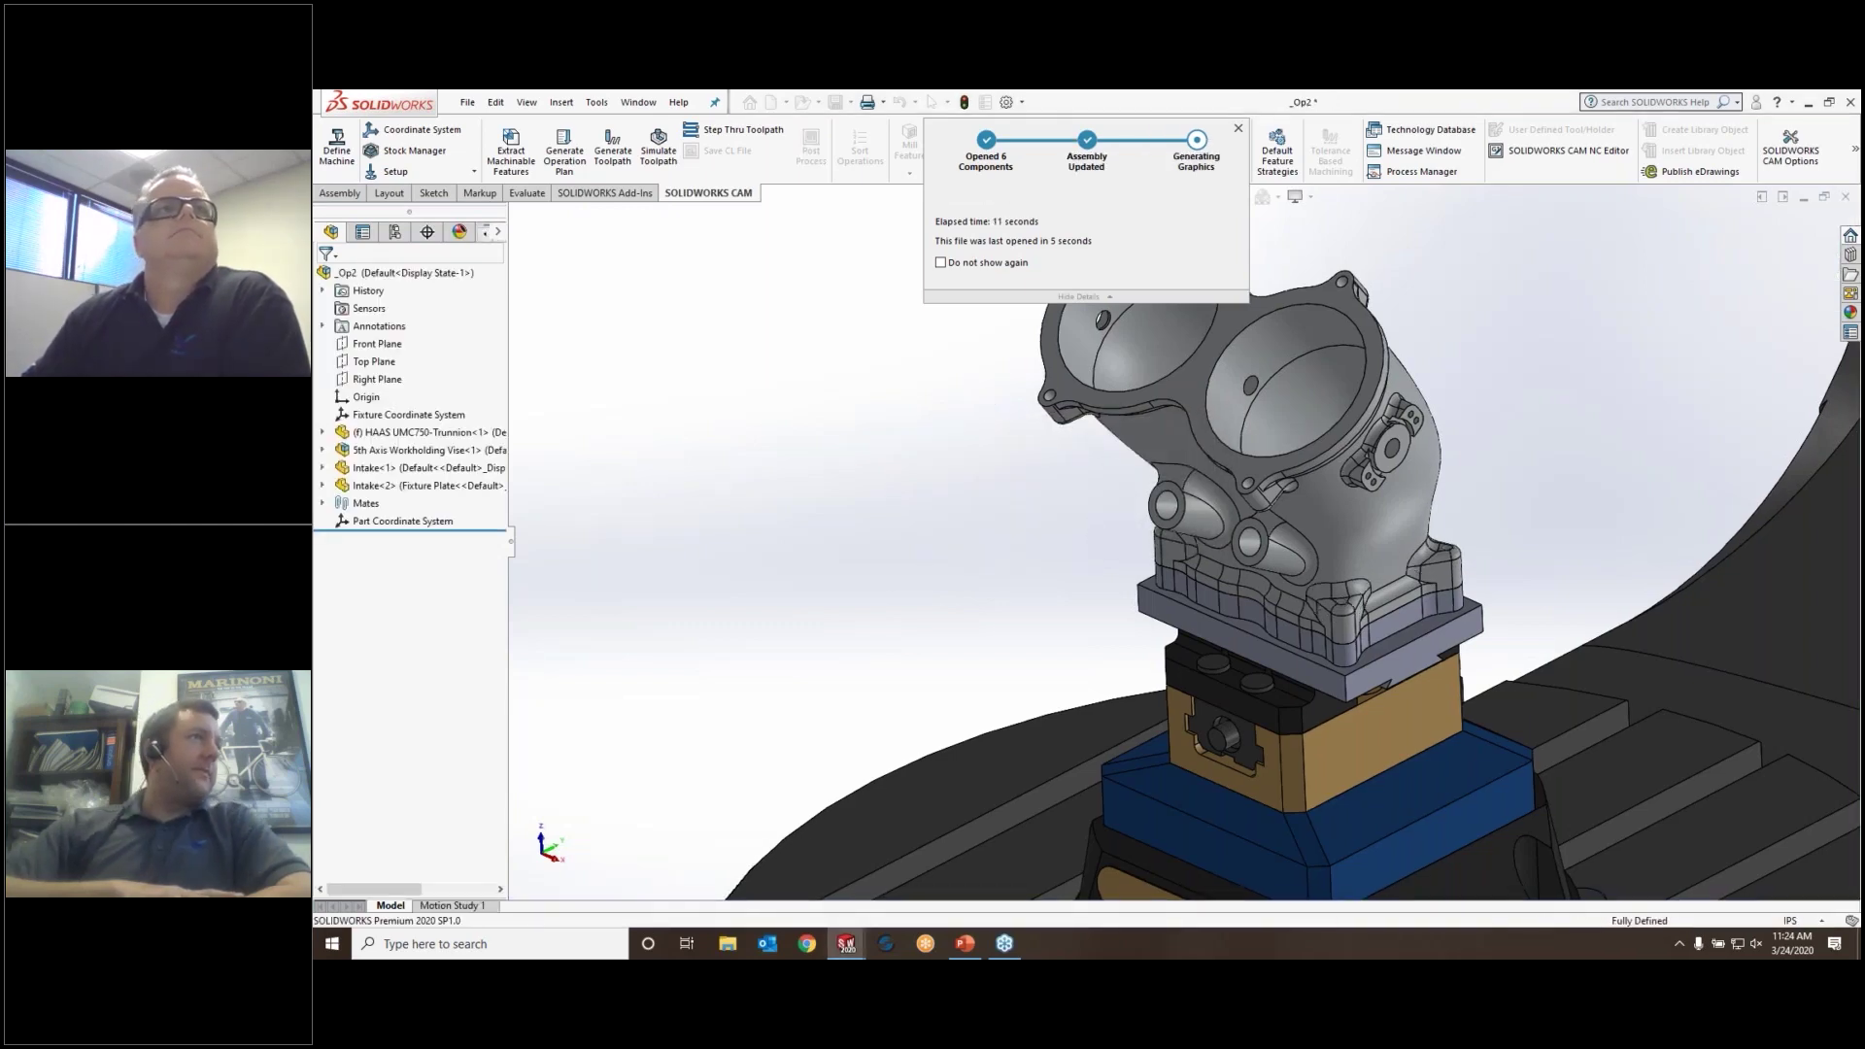
Review the CAM features and operations already defined in _Op2, highlighting Multi Surface Feature1 on the intake
{"action": "mouse_move", "coordinate": [490, 238]}
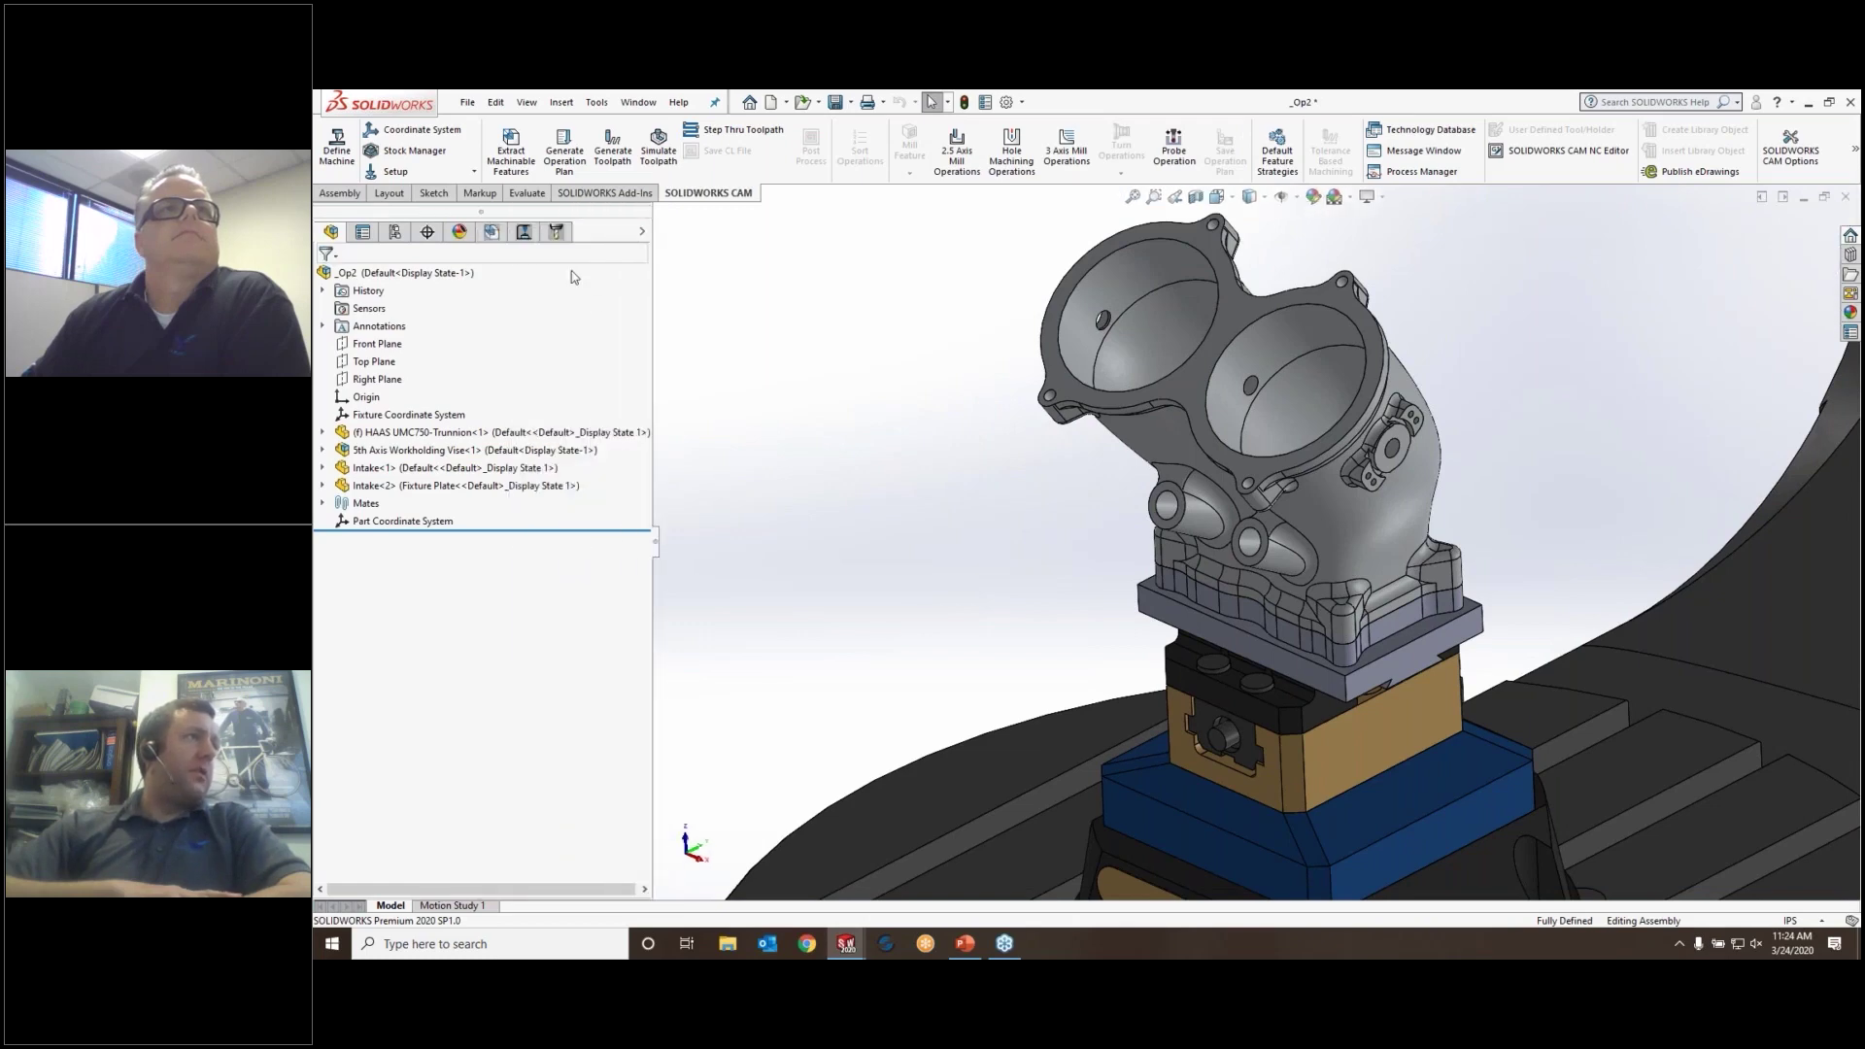
{"action": "left_click", "coordinate": [491, 234]}
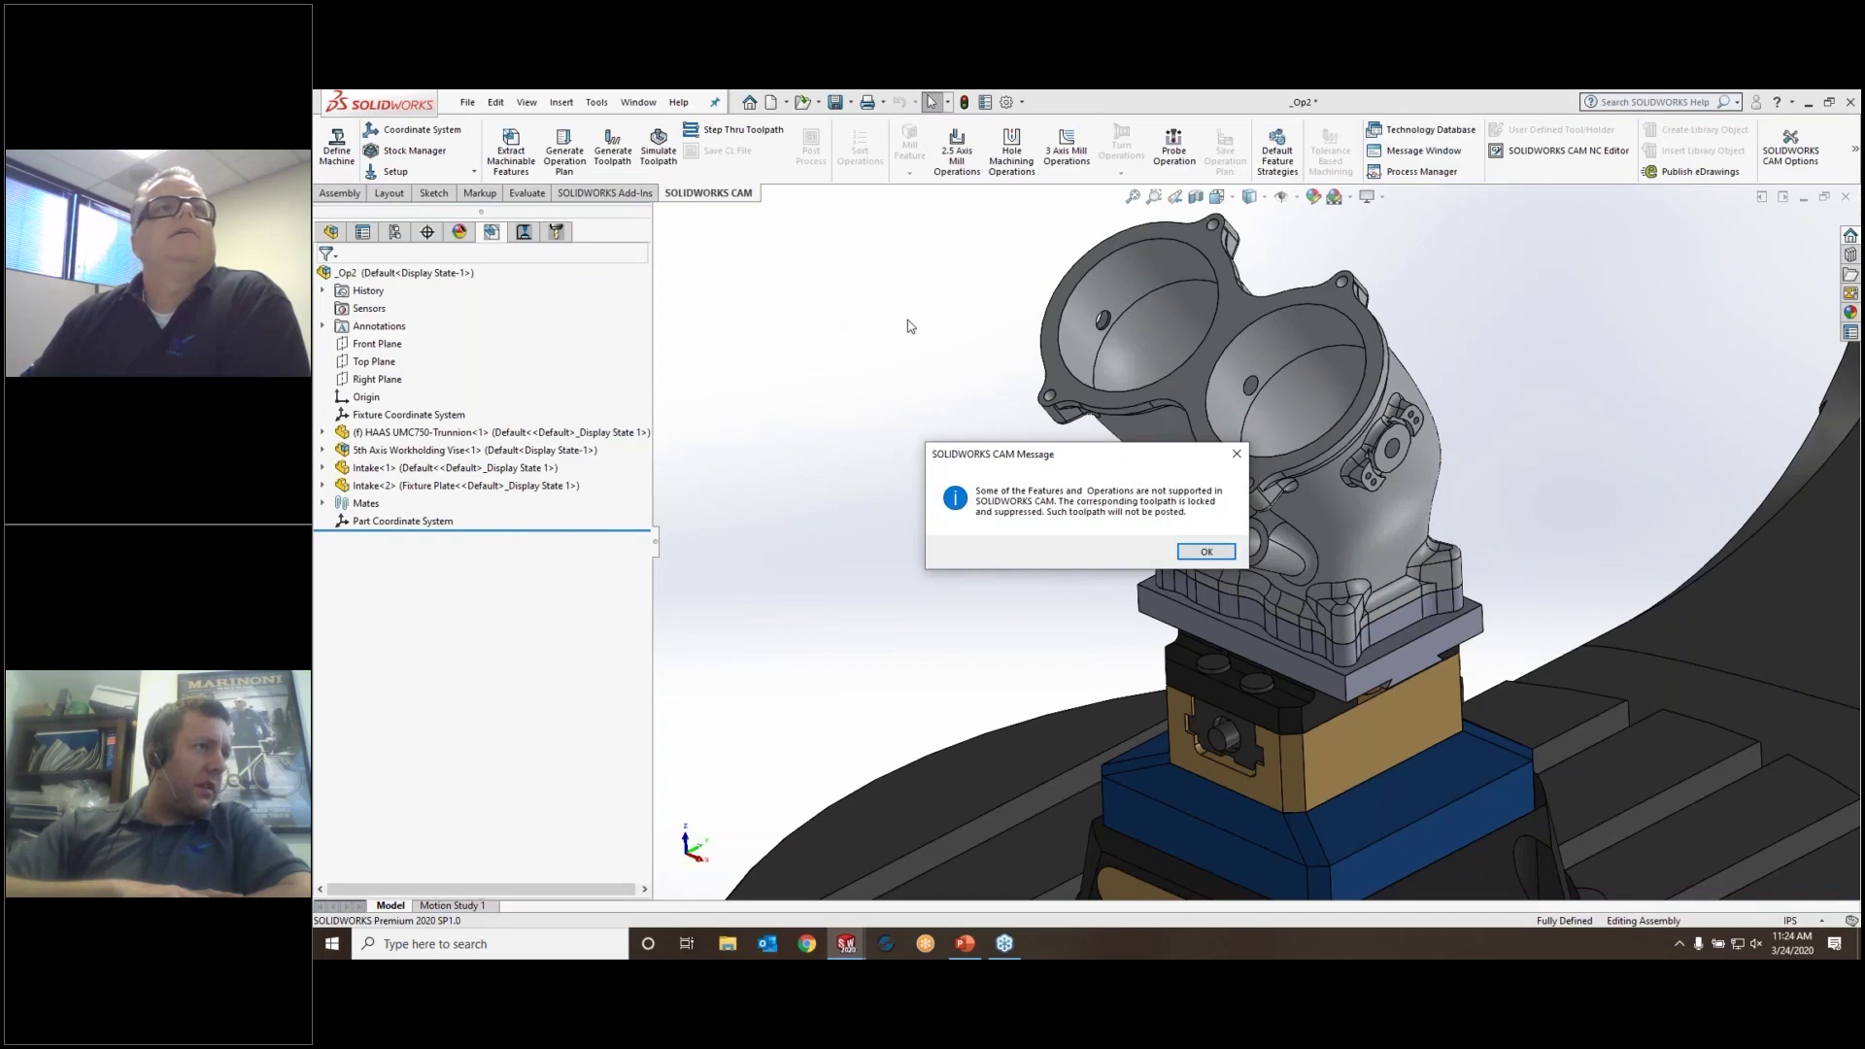
{"action": "left_click", "coordinate": [1206, 552]}
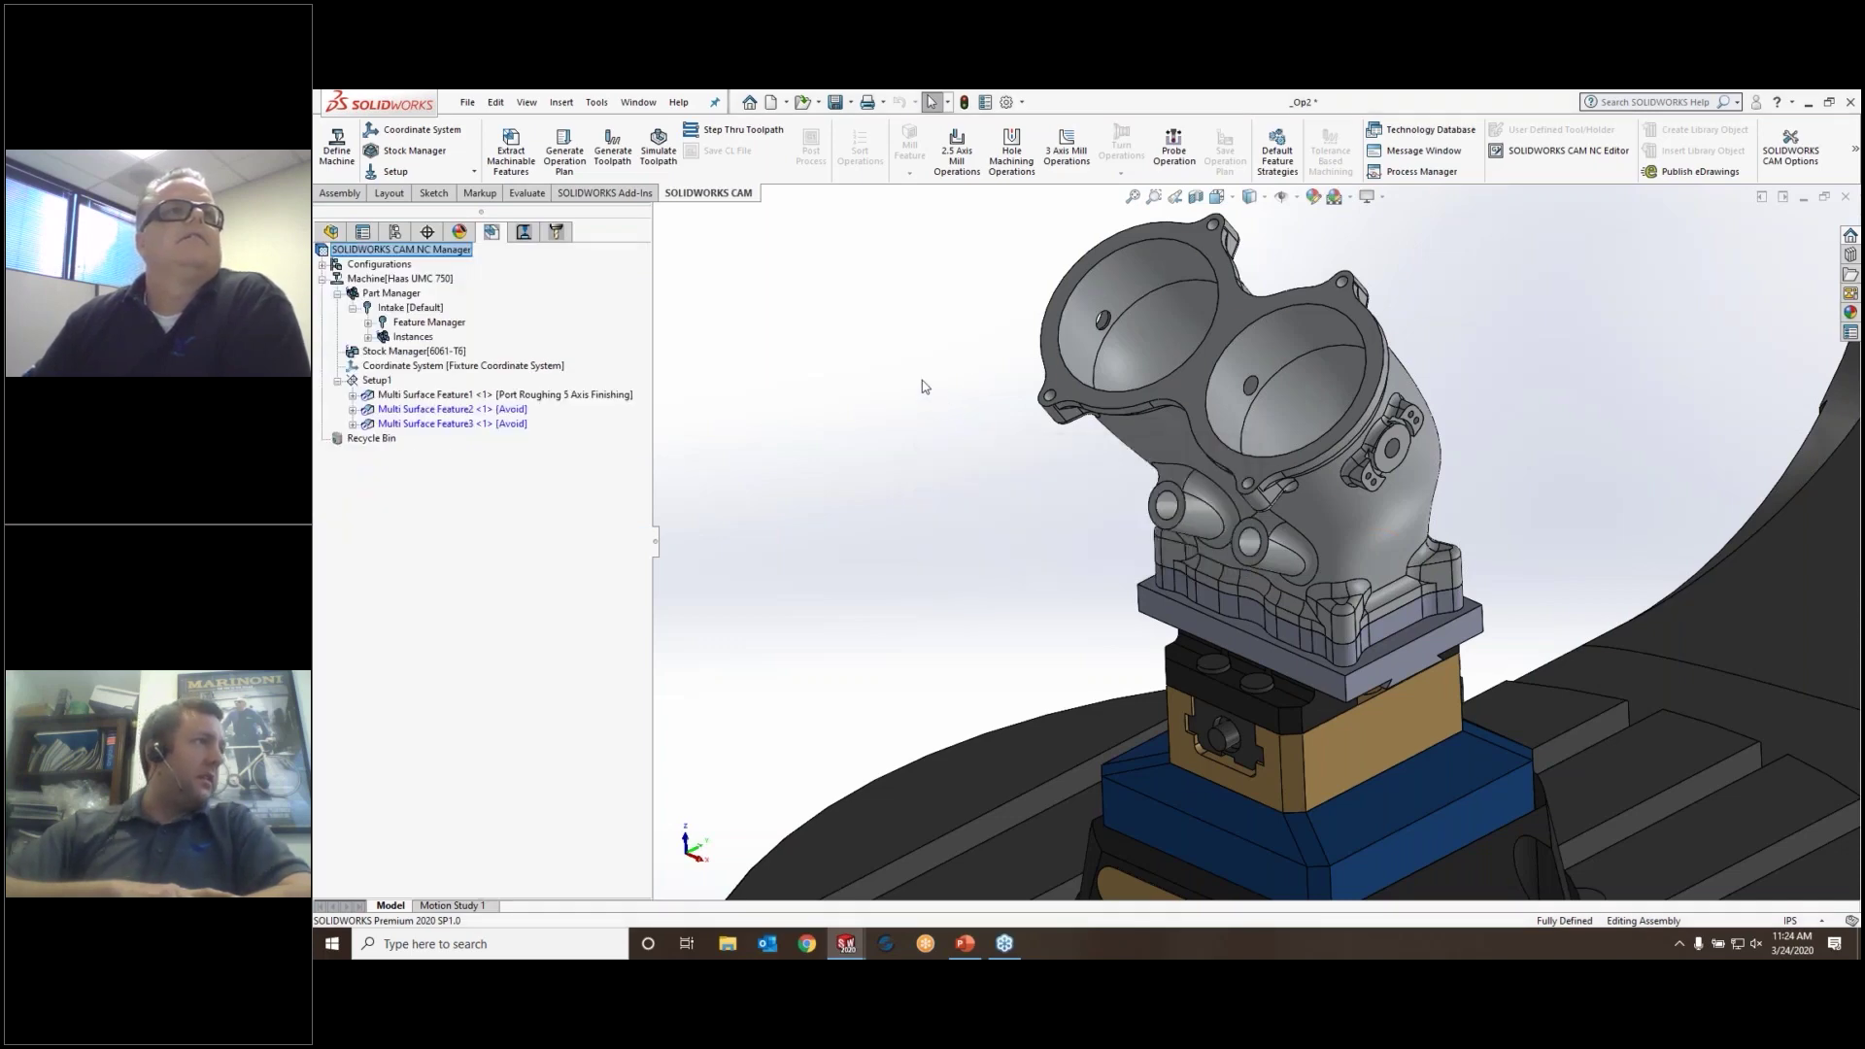
{"action": "left_click", "coordinate": [456, 394]}
{"action": "middle_click_drag", "start_coordinate": [983, 541], "coordinate": [1168, 592]}
{"action": "scroll", "coordinate": [1168, 592], "scroll_direction": "up", "scroll_amount": 6}
{"action": "scroll", "coordinate": [1247, 596], "scroll_direction": "down", "scroll_amount": 5}
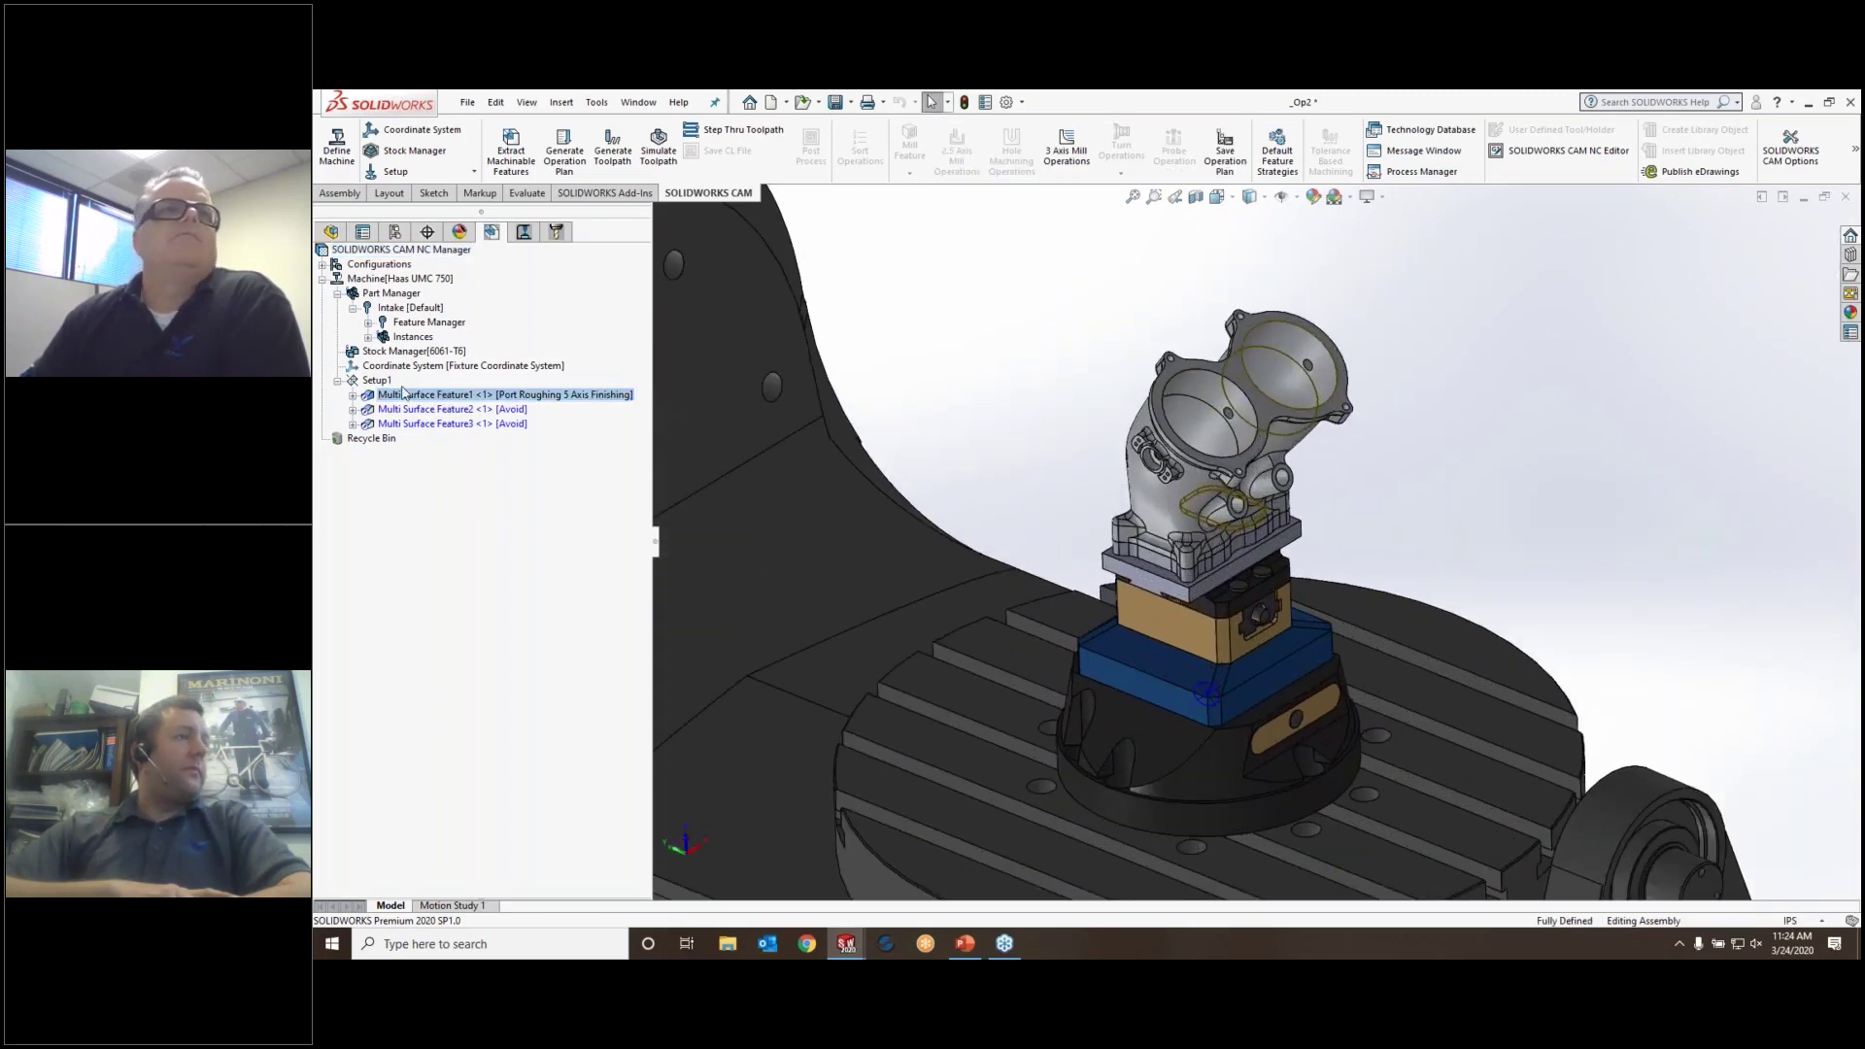
{"action": "left_click", "coordinate": [525, 233]}
{"action": "mouse_move", "coordinate": [416, 383]}
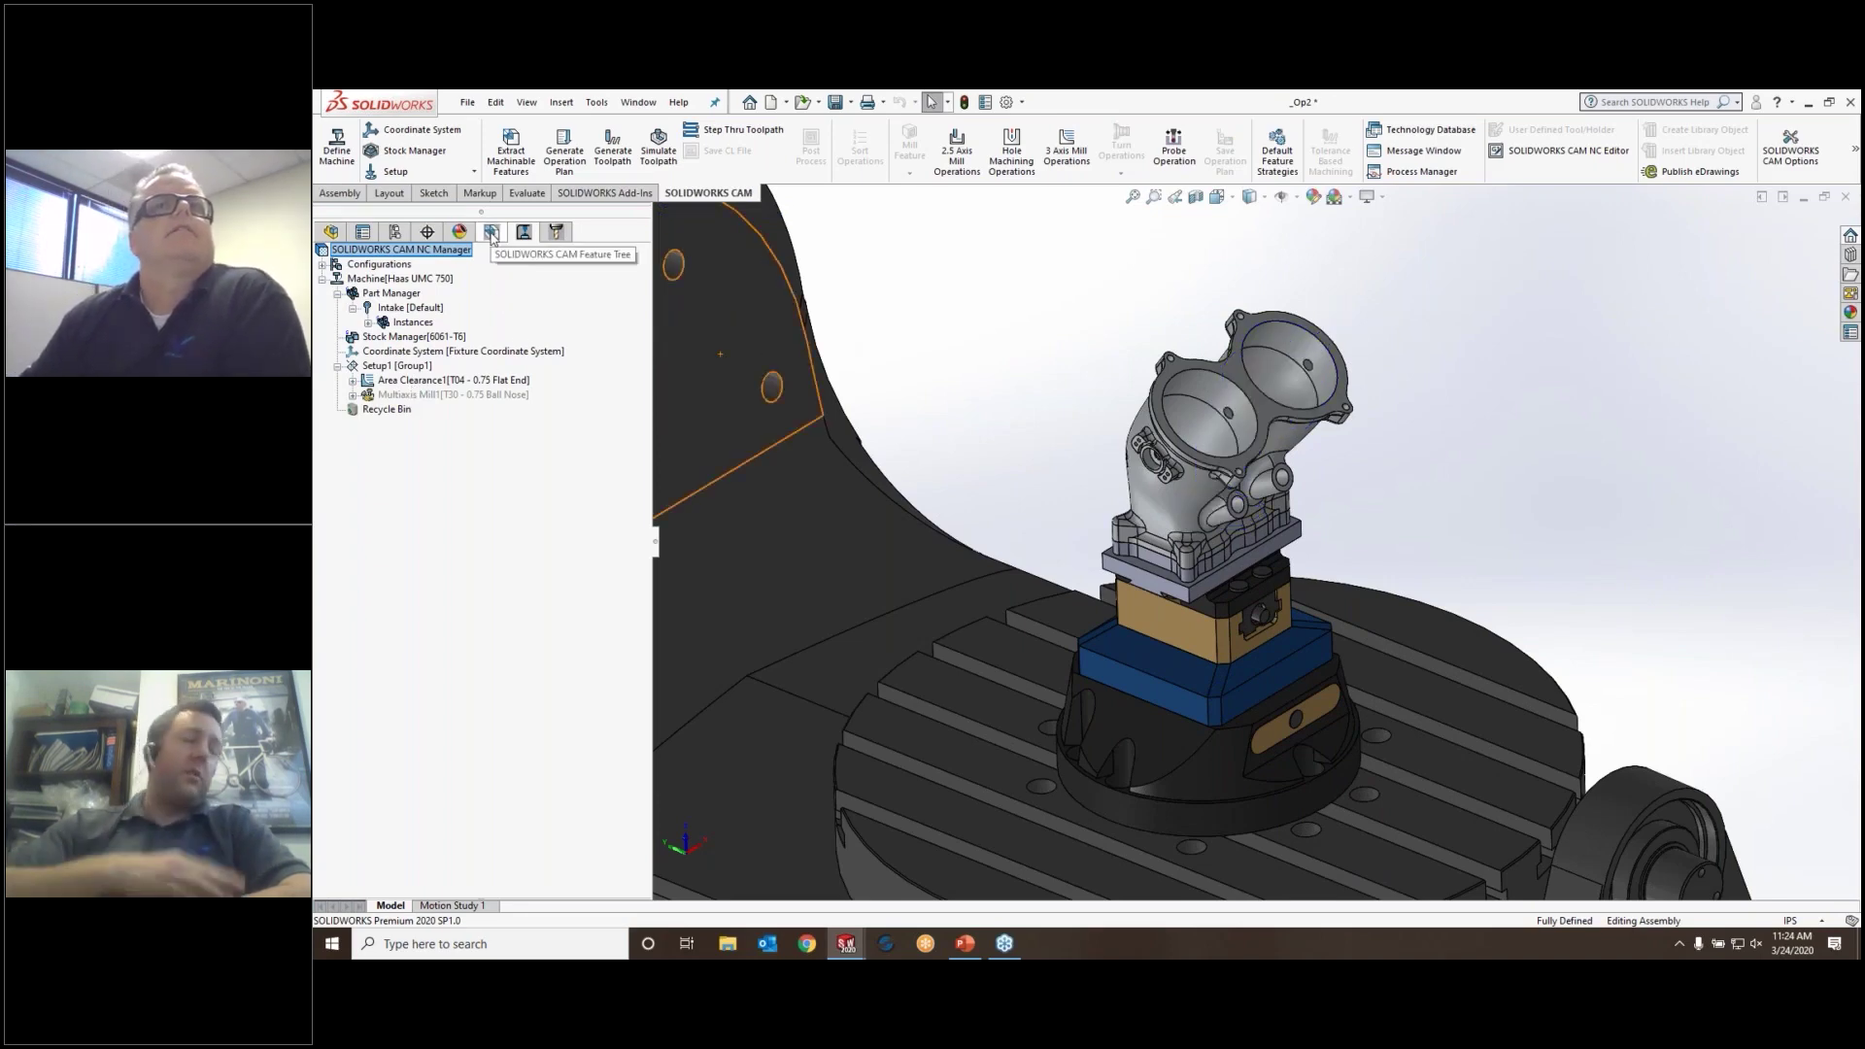
{"action": "left_click", "coordinate": [492, 232]}
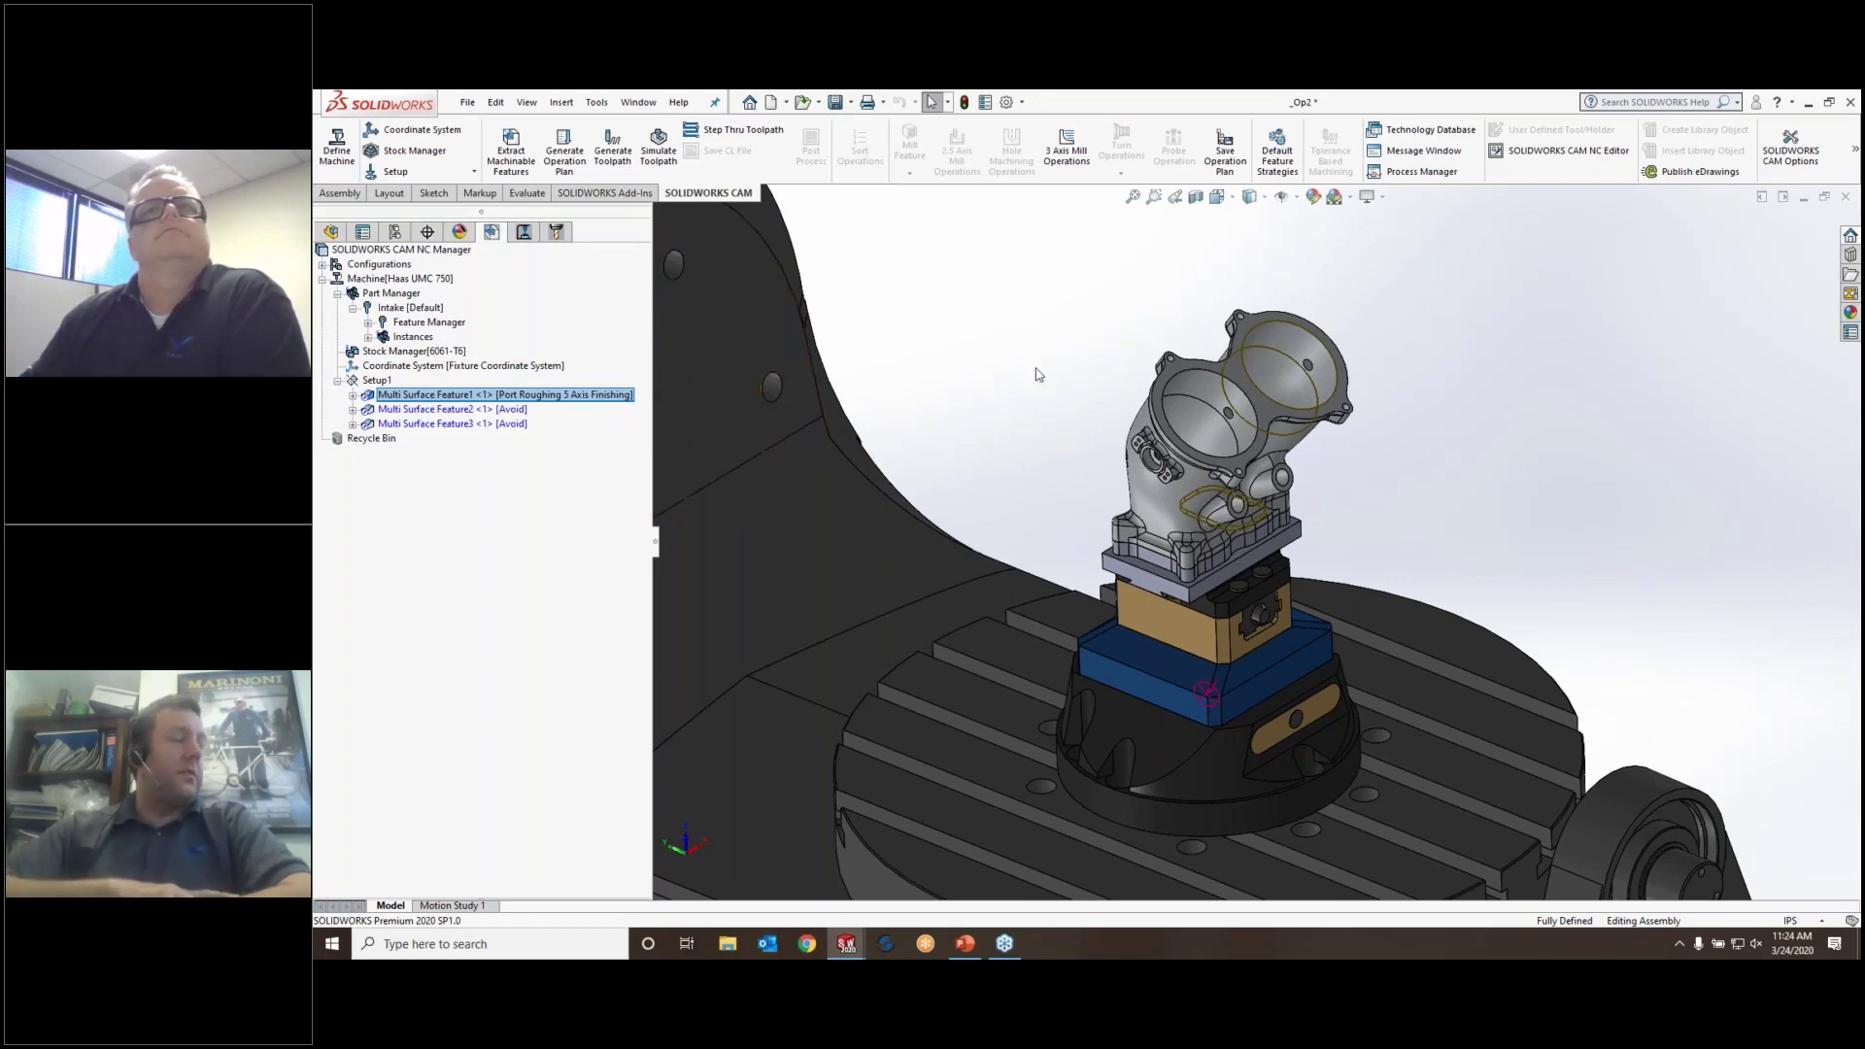
{"action": "scroll", "coordinate": [1039, 375], "scroll_direction": "up", "scroll_amount": 3}
{"action": "scroll", "coordinate": [1065, 333], "scroll_direction": "down", "scroll_amount": 3}
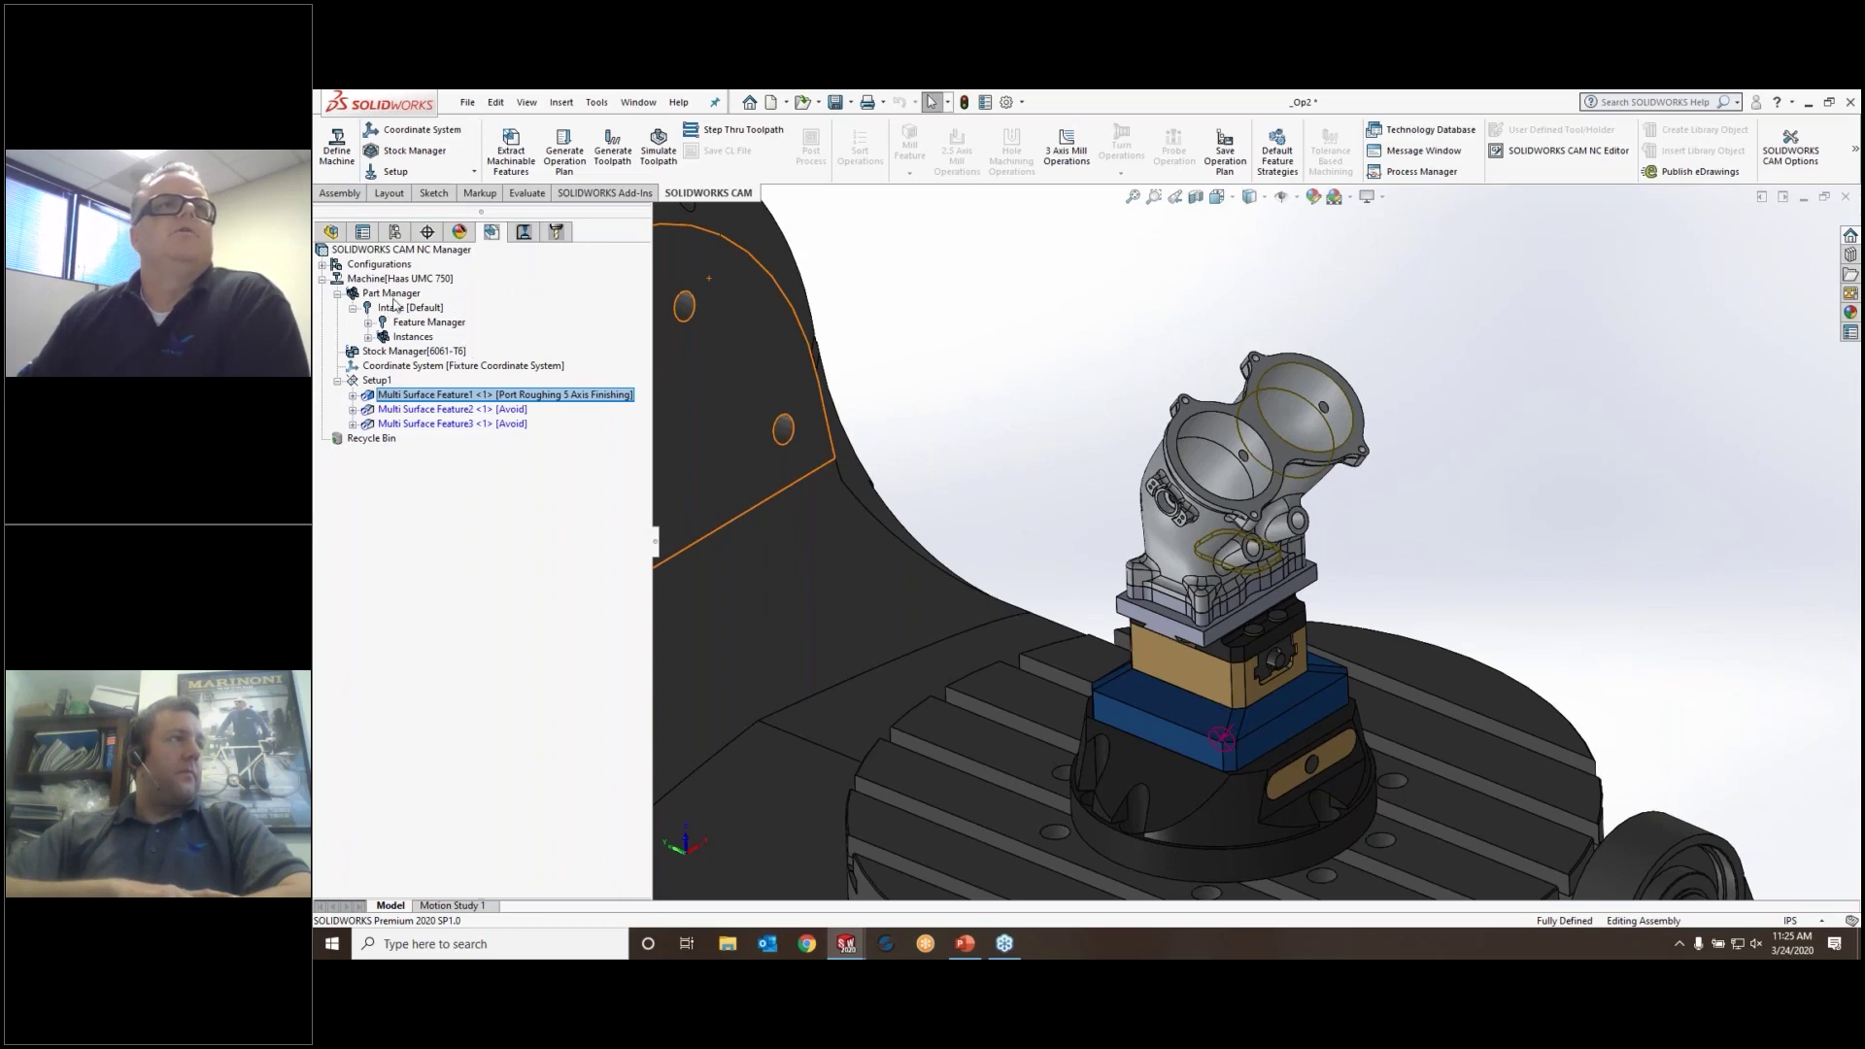
Extract the machinable features of the intake using the existing bounding box stock
{"action": "left_click", "coordinate": [512, 160]}
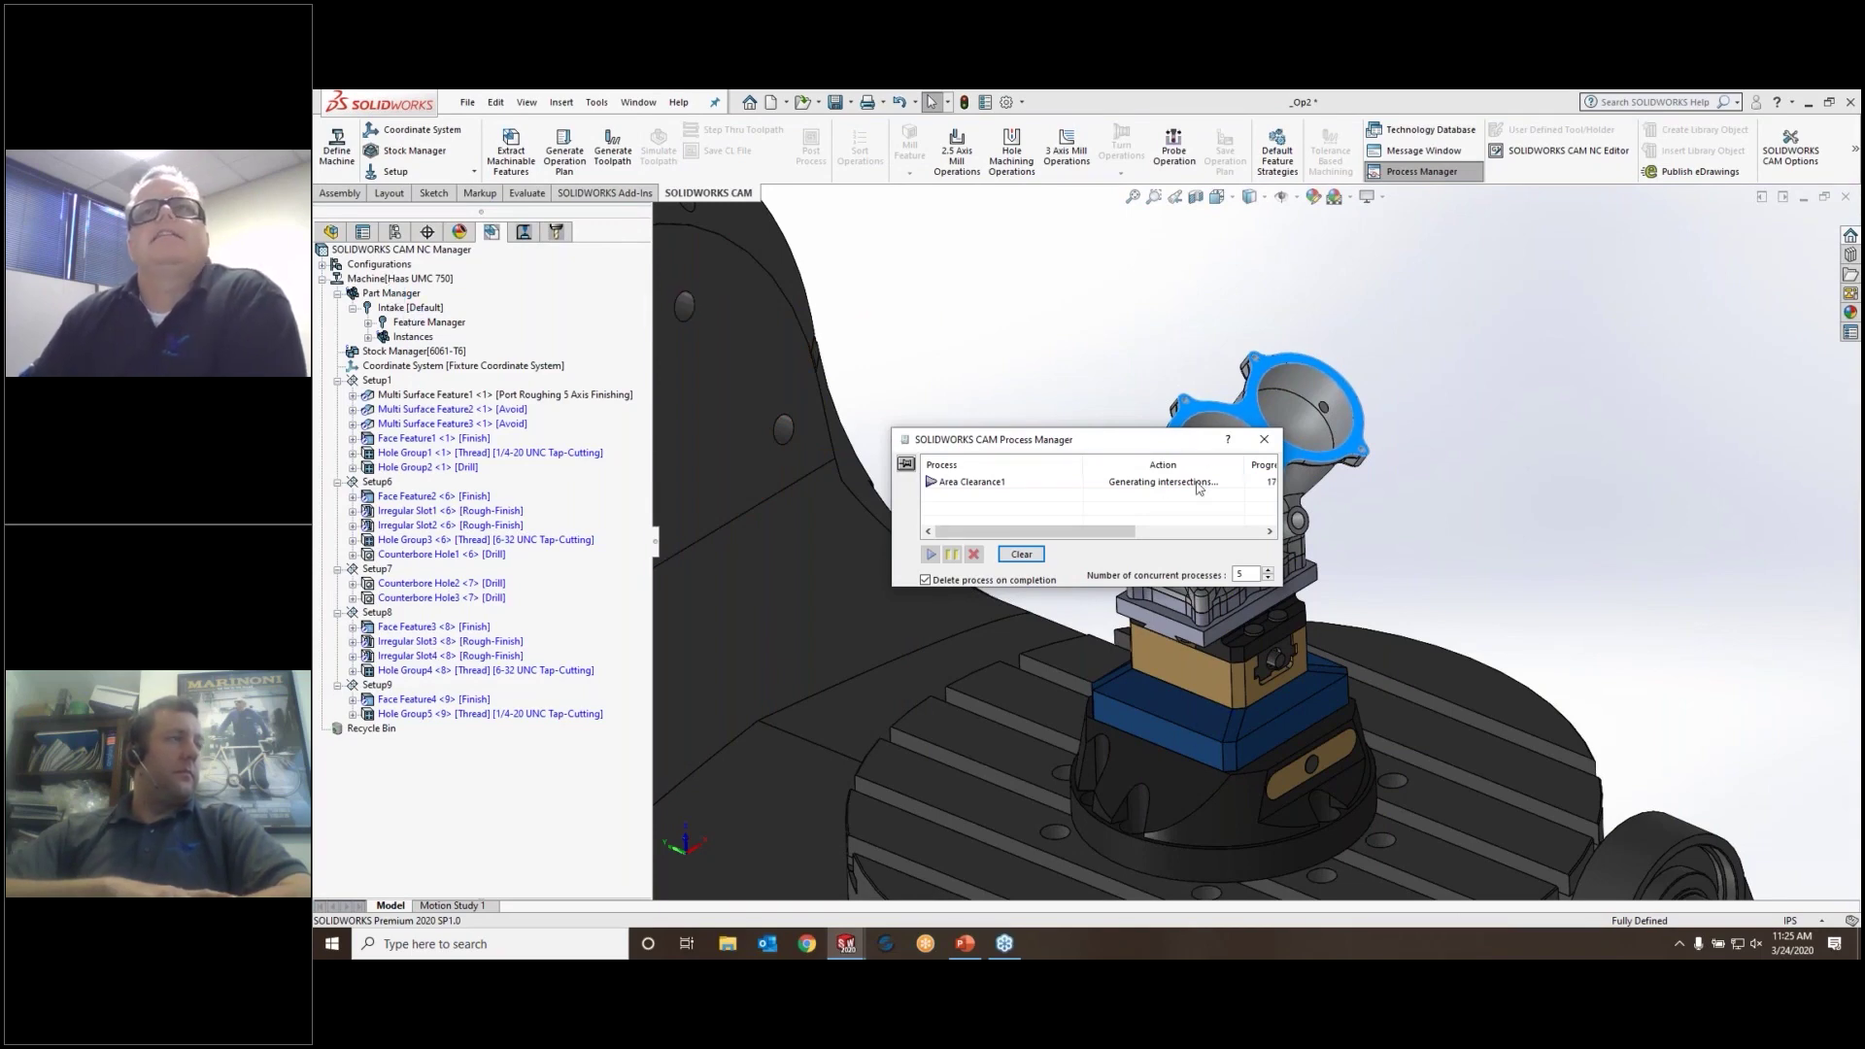
{"action": "left_click_drag", "start_coordinate": [1149, 445], "coordinate": [1050, 251]}
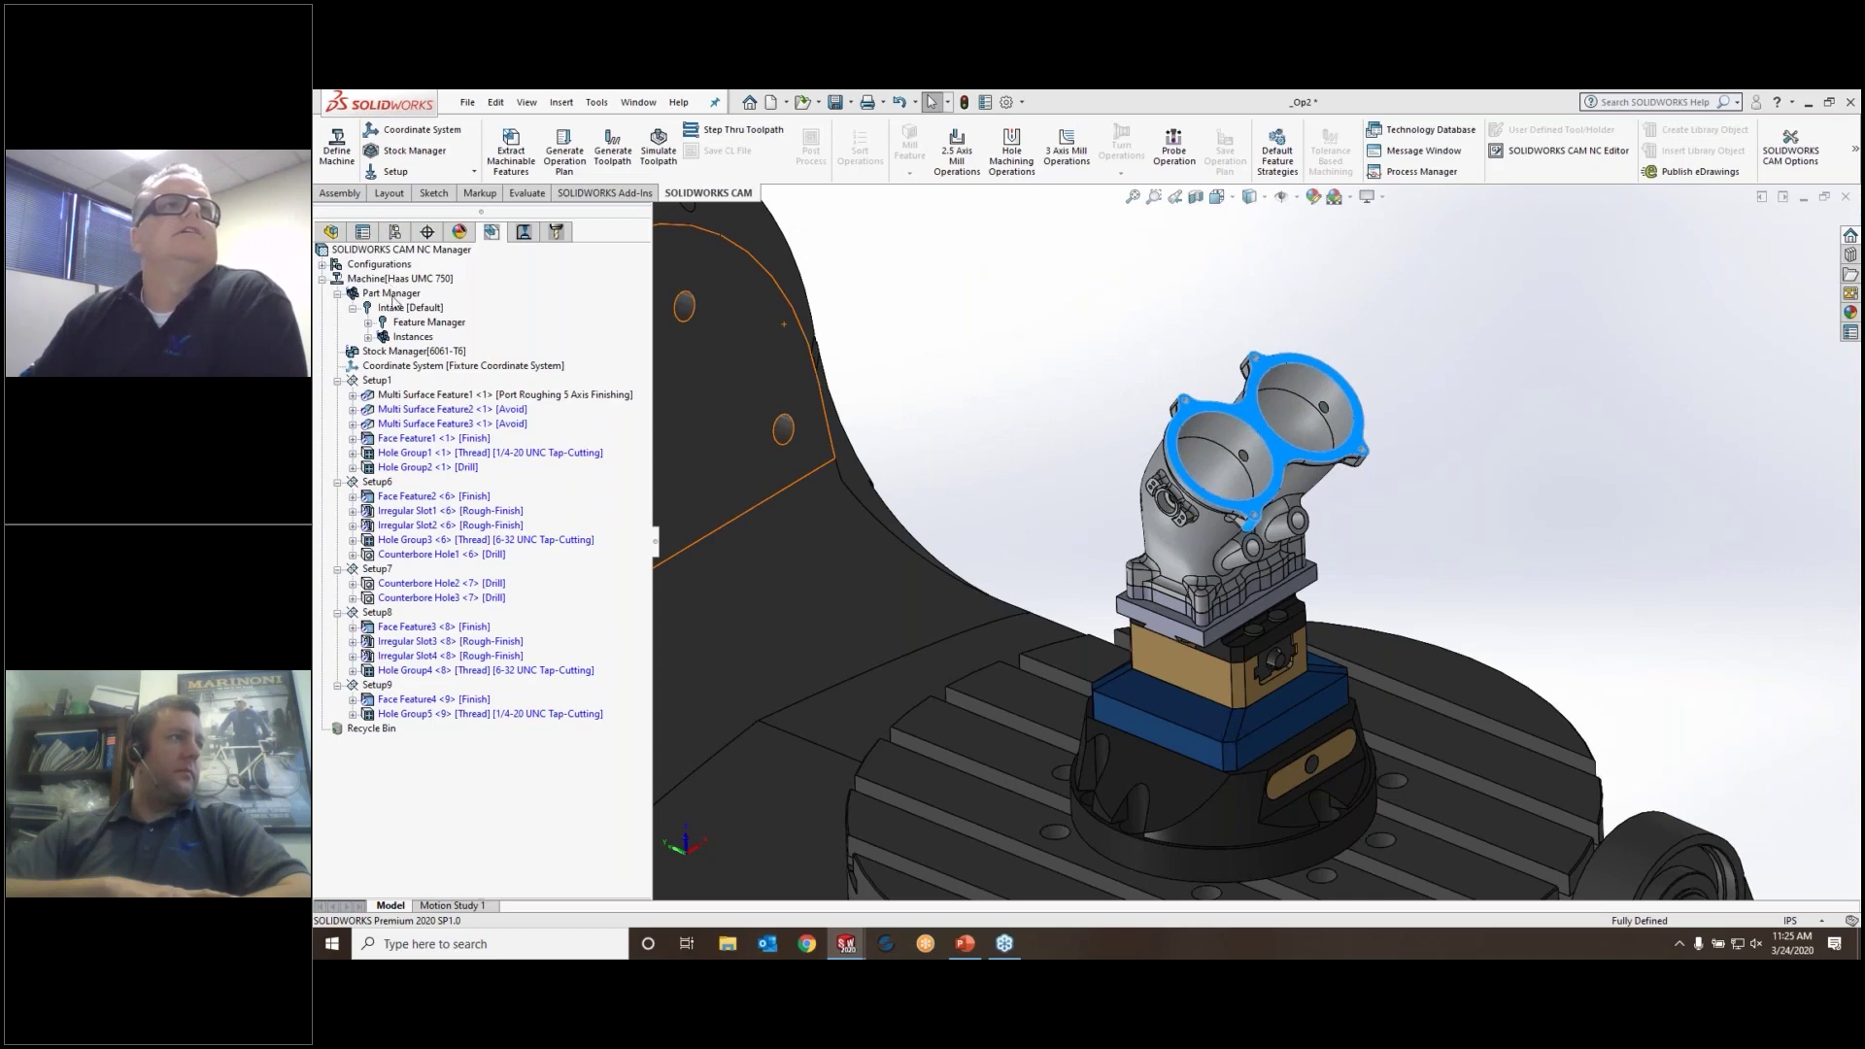
Change the intake's stock type to STL File and load Op1 in inches with the default coordinate system
{"action": "double_click", "coordinate": [415, 351]}
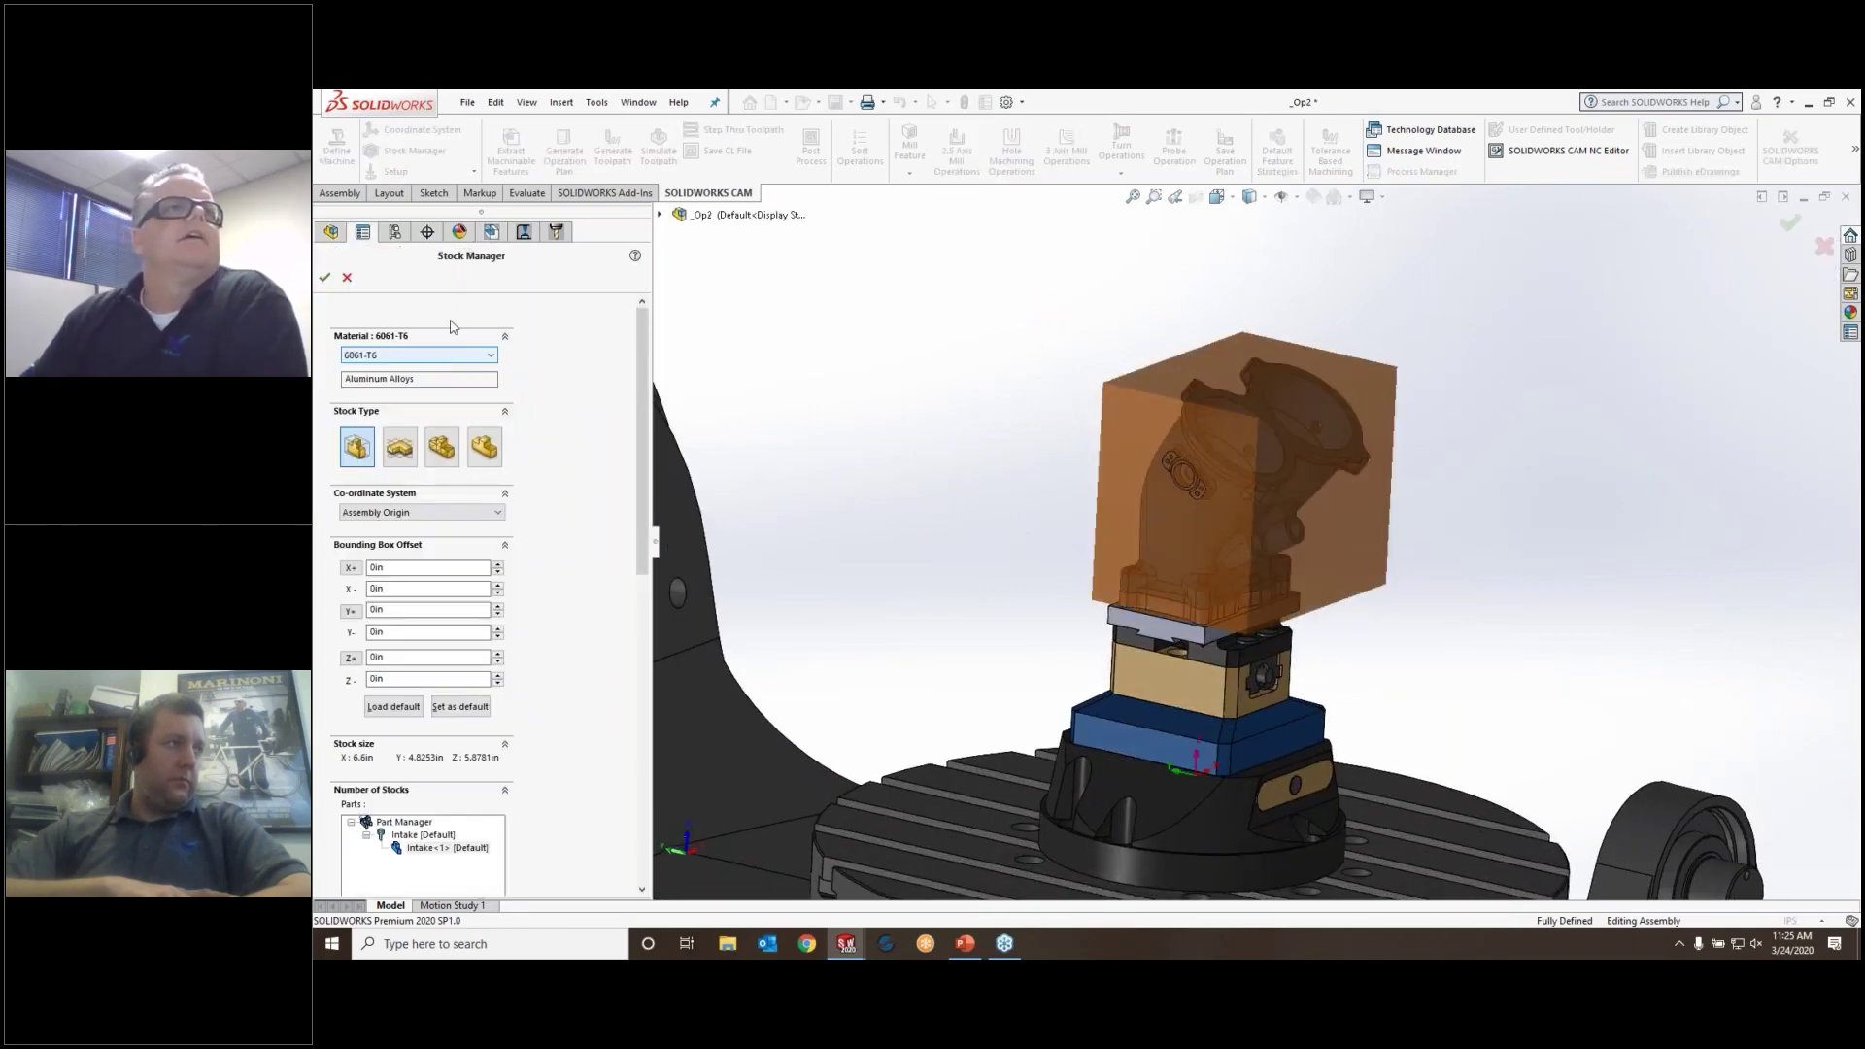
{"action": "left_click", "coordinate": [443, 448]}
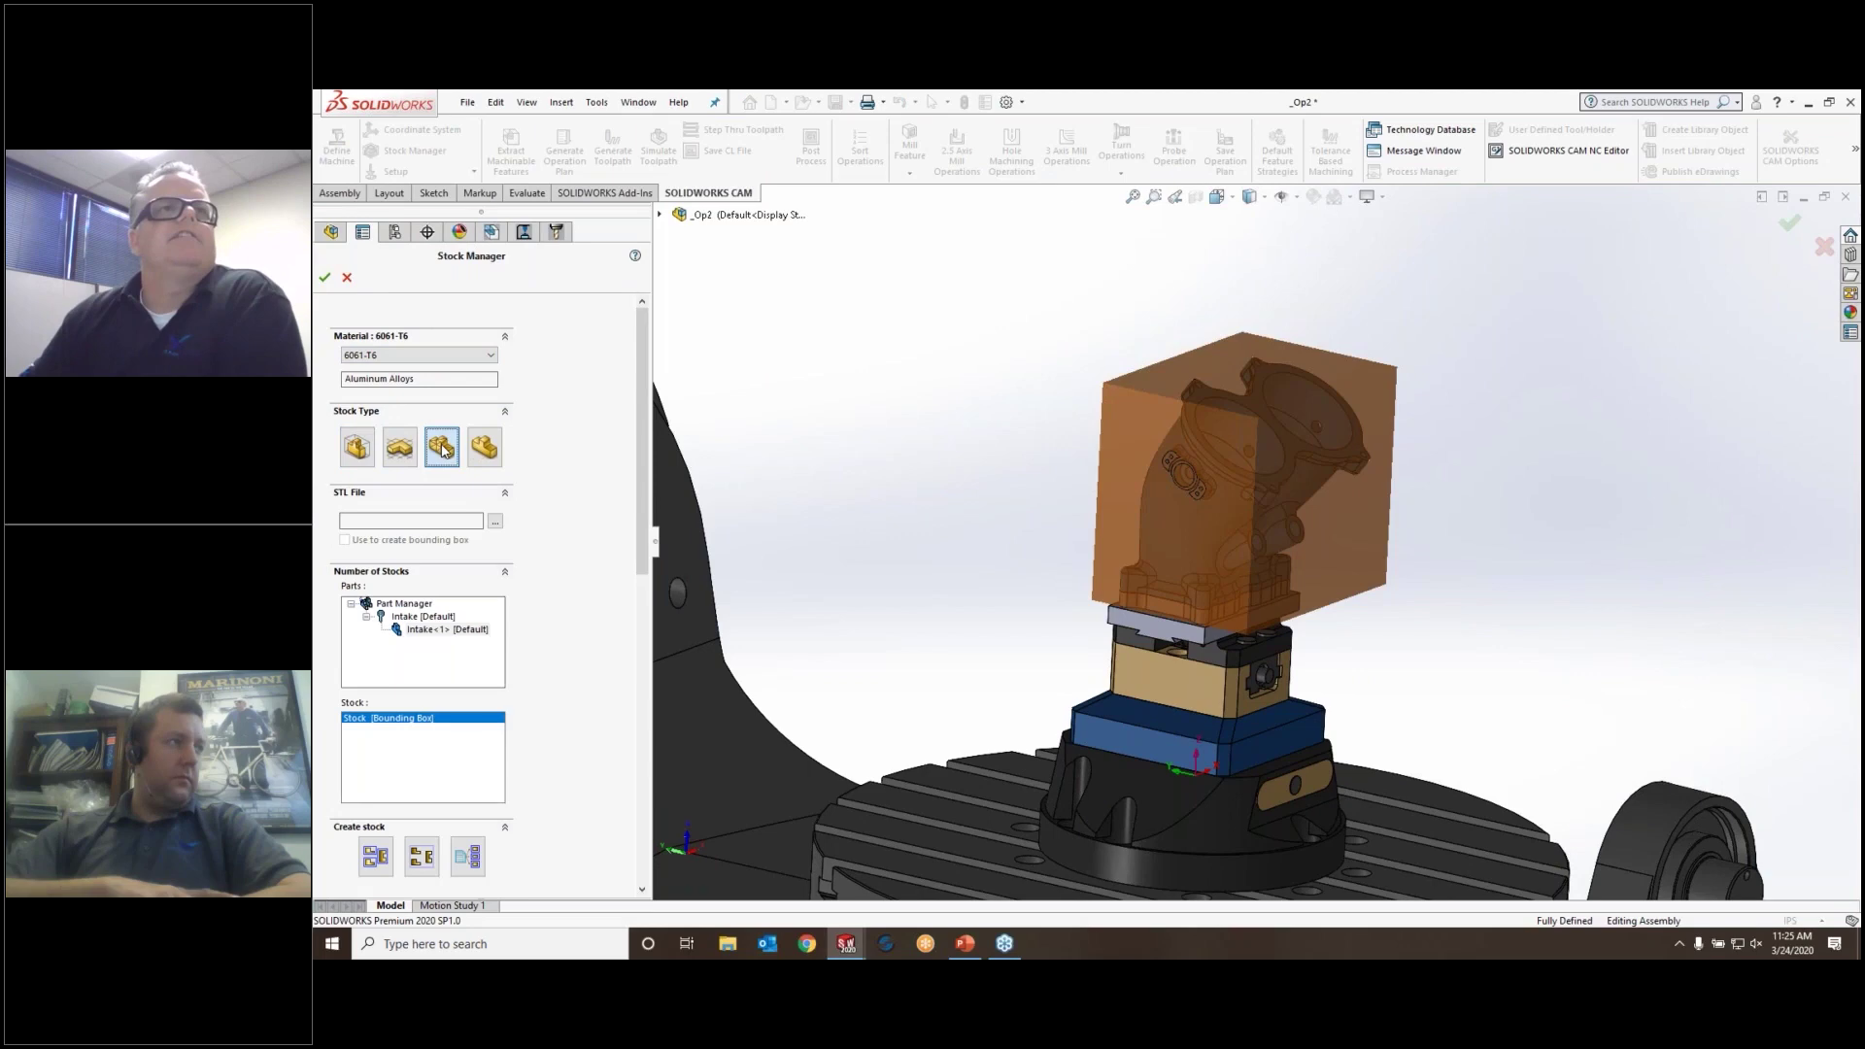
{"action": "left_click", "coordinate": [496, 521]}
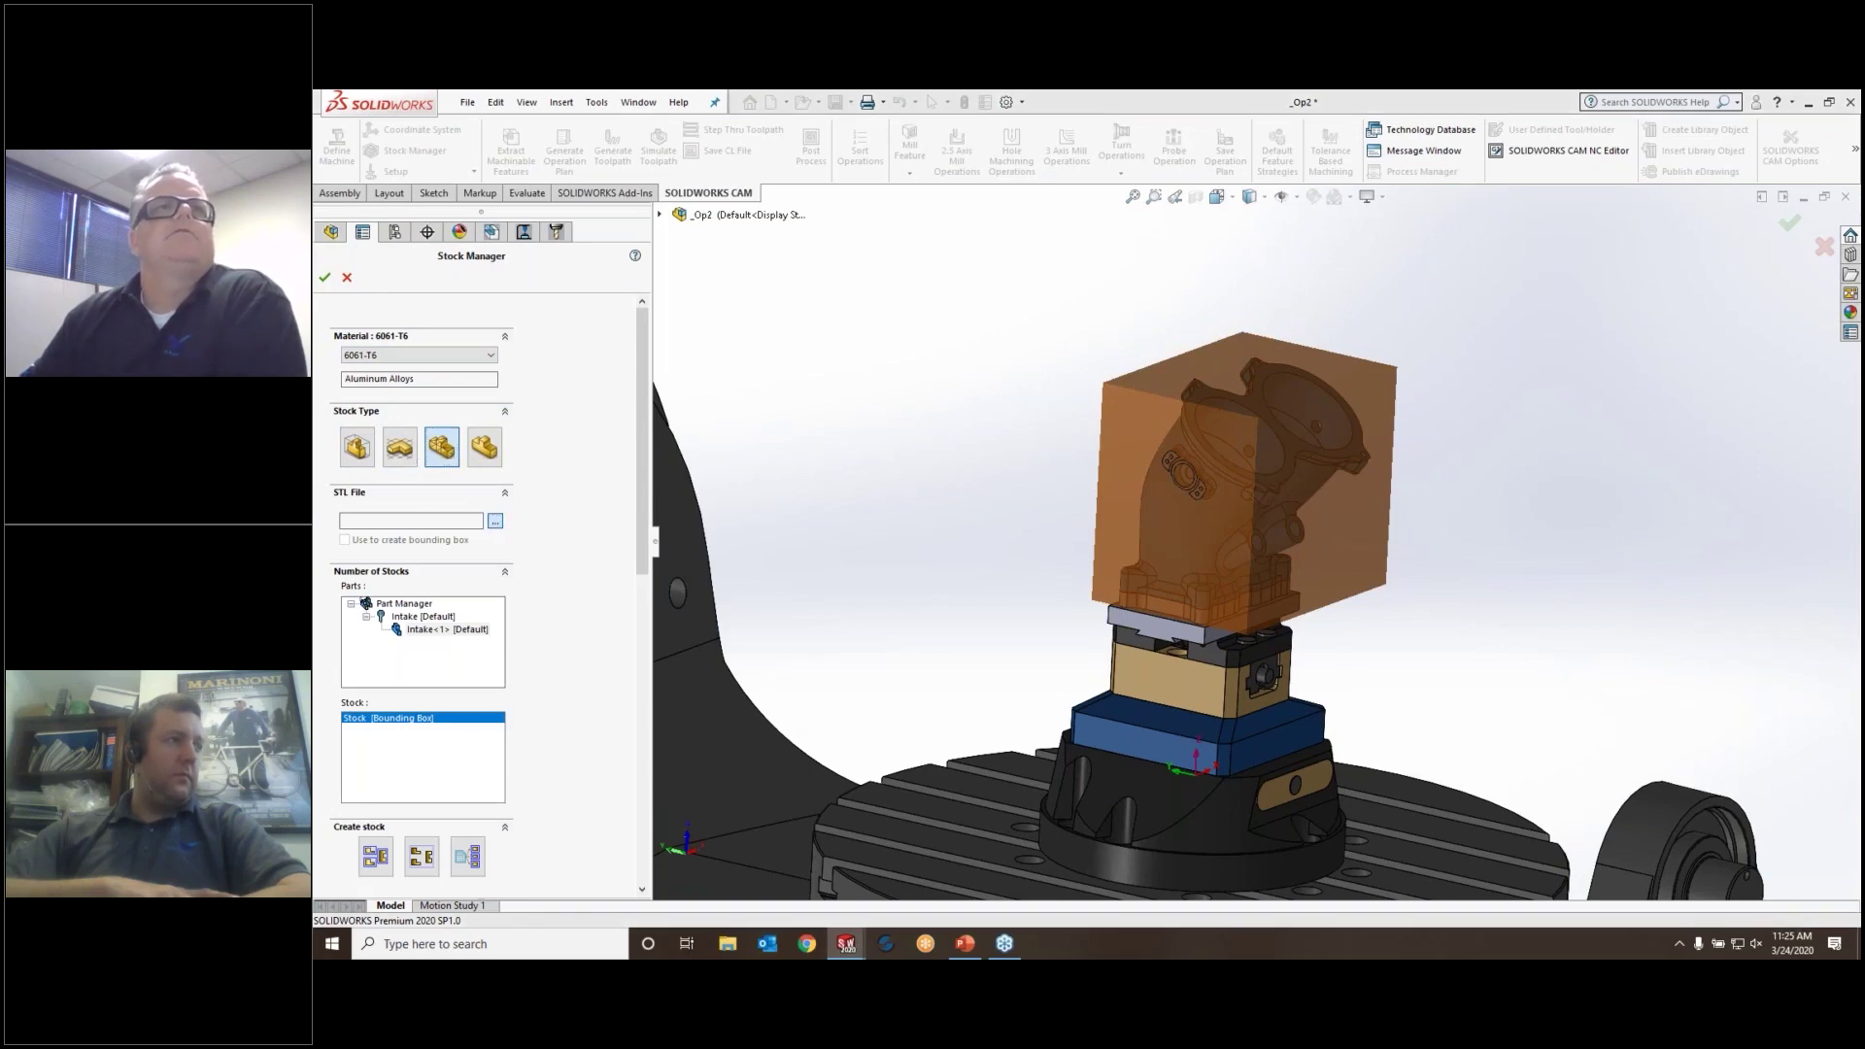
{"action": "left_click", "coordinate": [806, 352]}
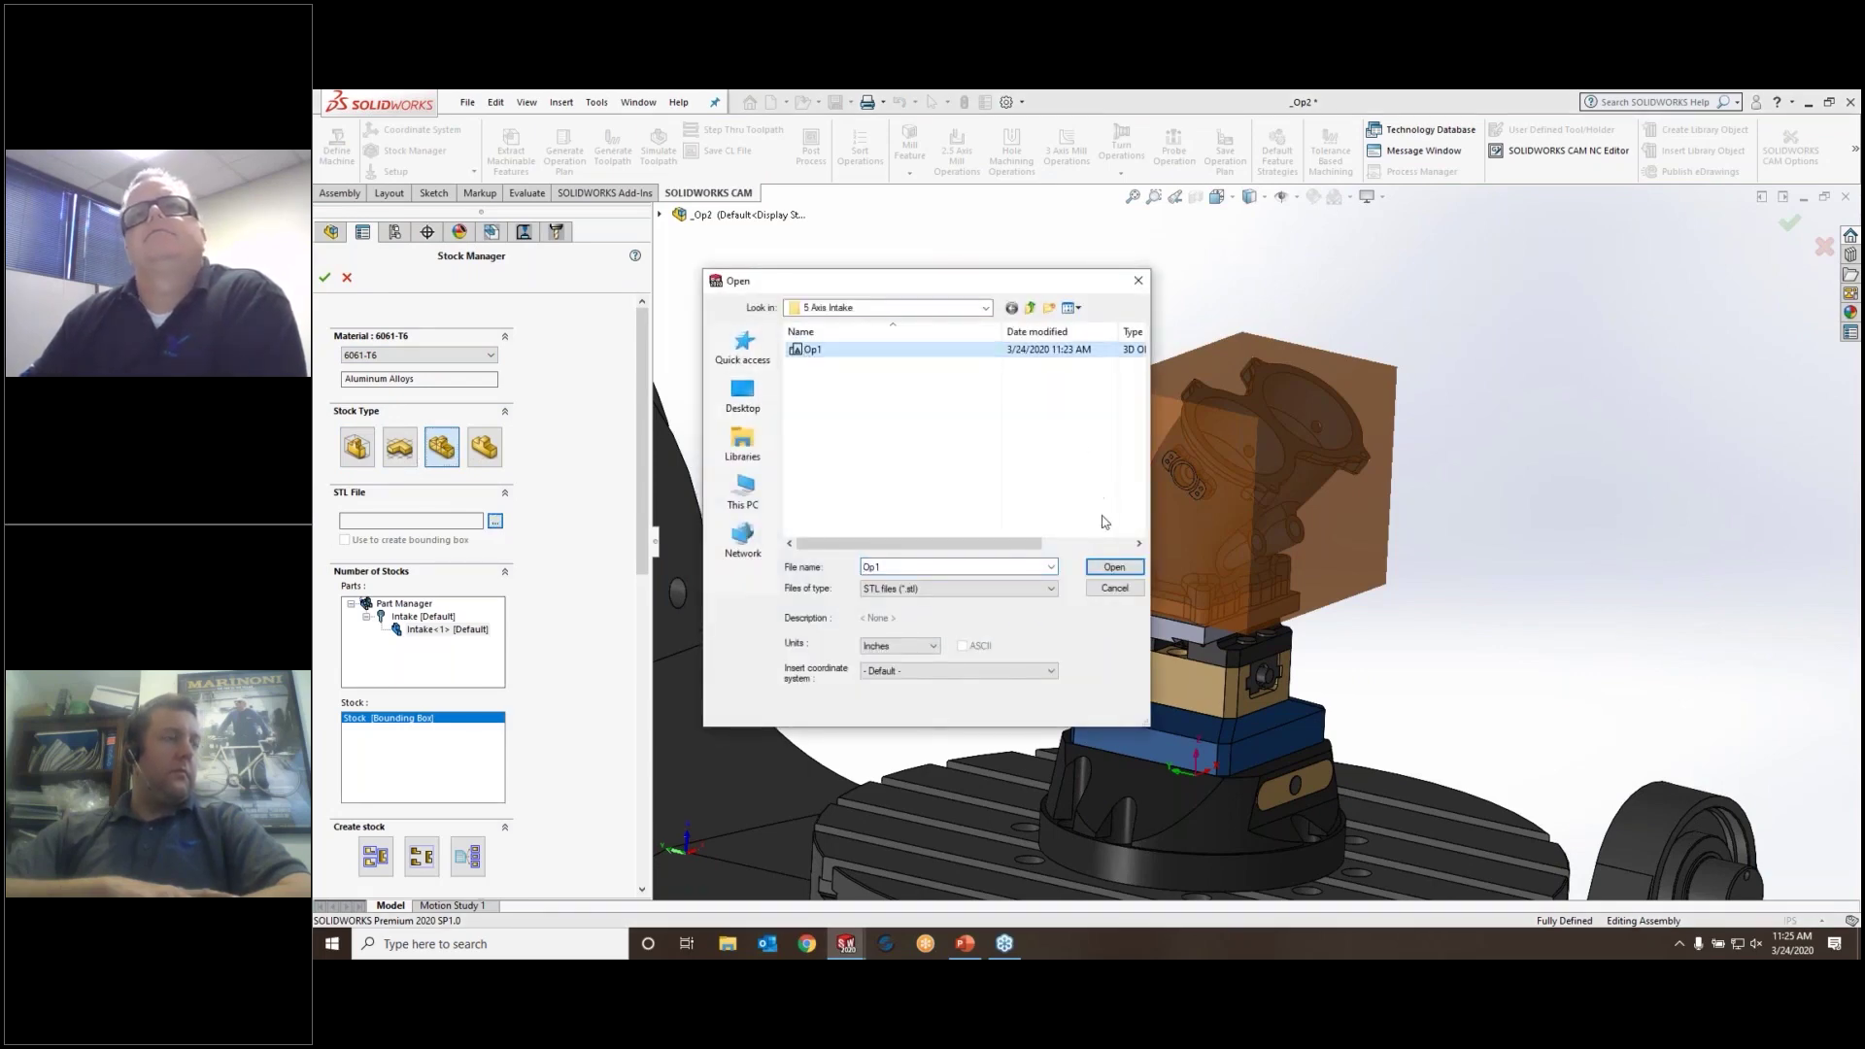
{"action": "left_click", "coordinate": [1111, 569]}
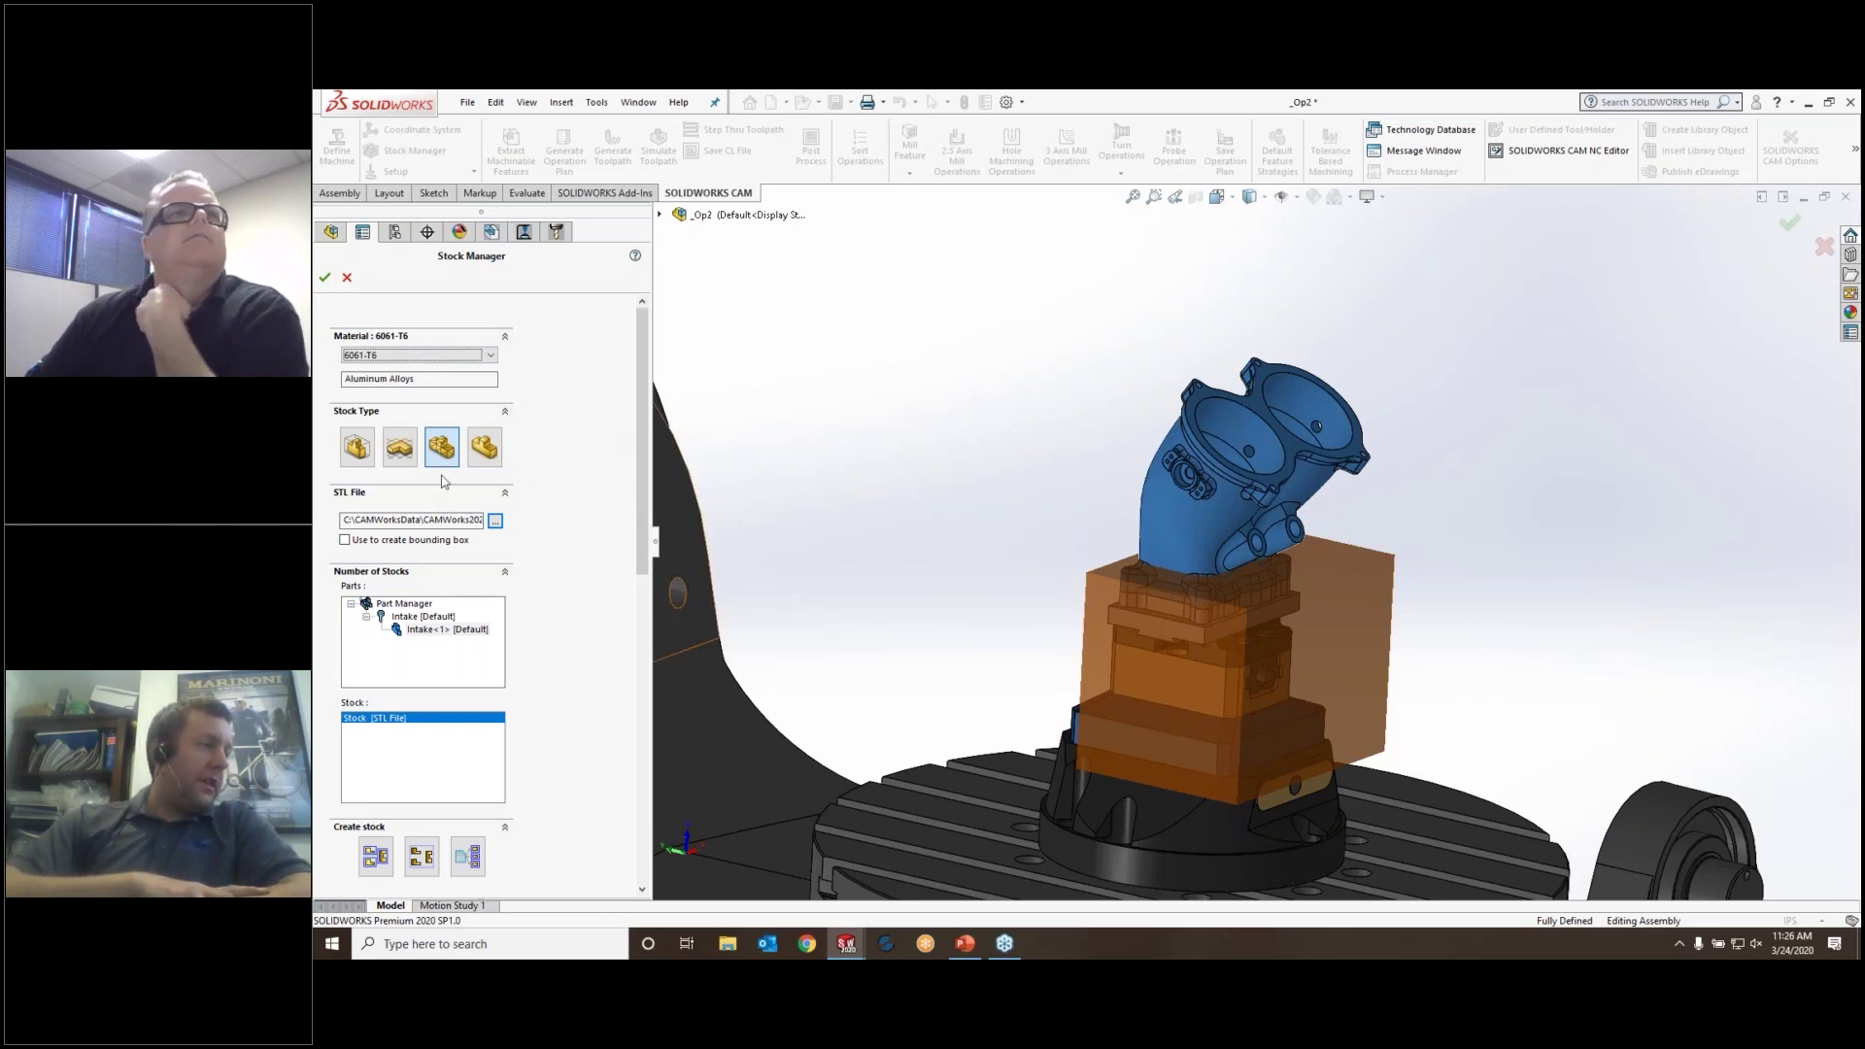
Reload the Op1 STL stock with Part Coordinate System as its insert coordinate system and accept the stock definition
{"action": "left_click", "coordinate": [495, 521]}
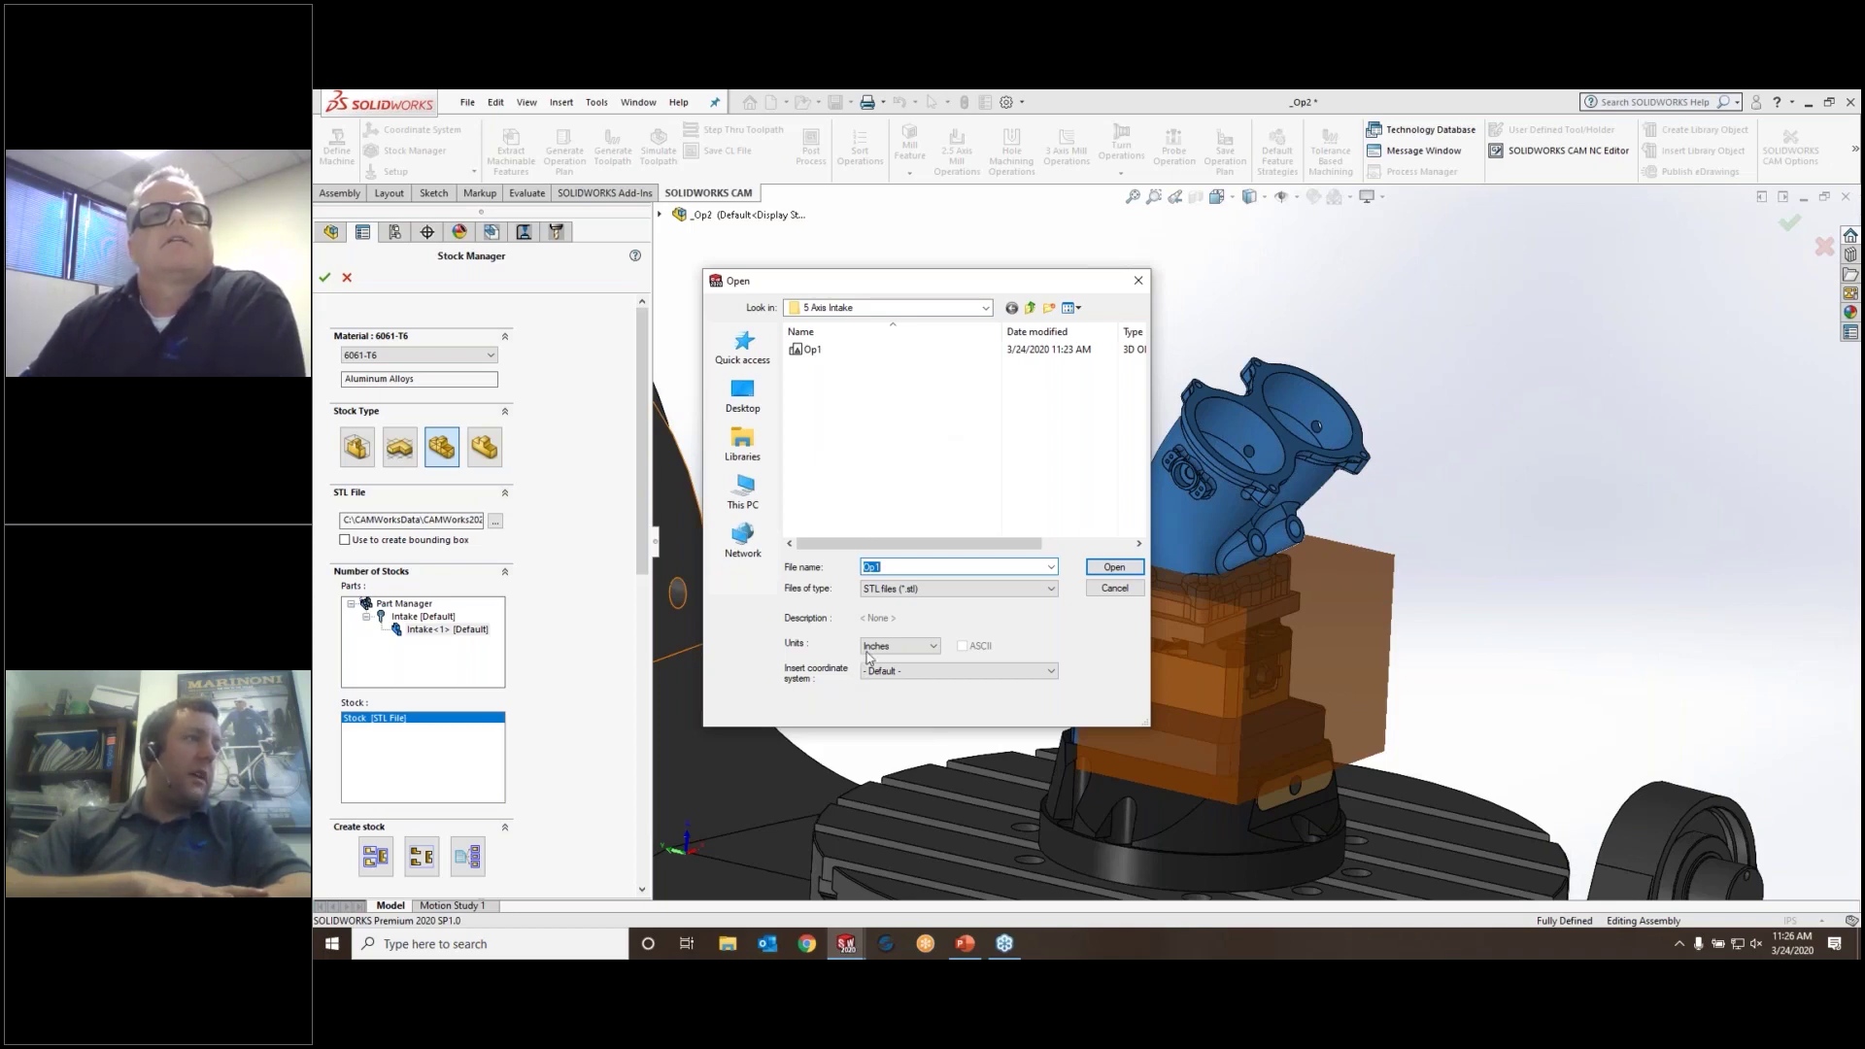
{"action": "left_click", "coordinate": [1051, 672]}
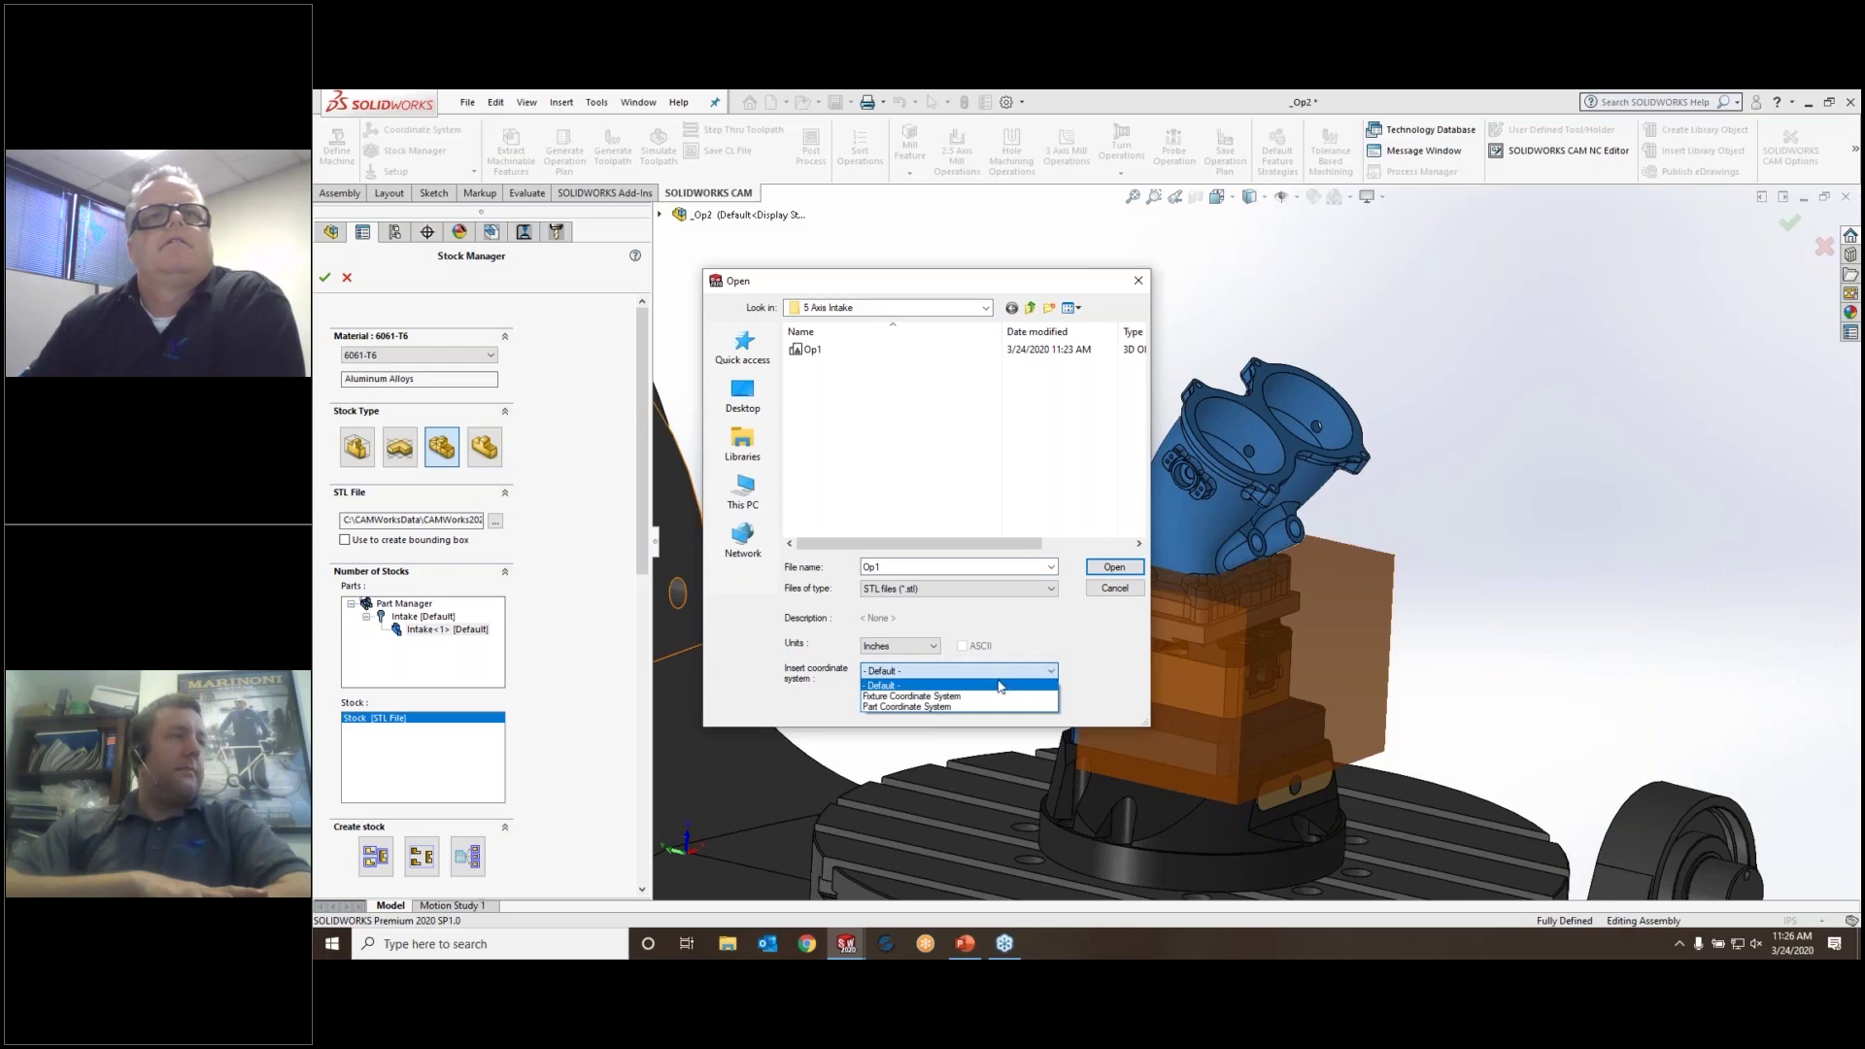
{"action": "left_click", "coordinate": [947, 707]}
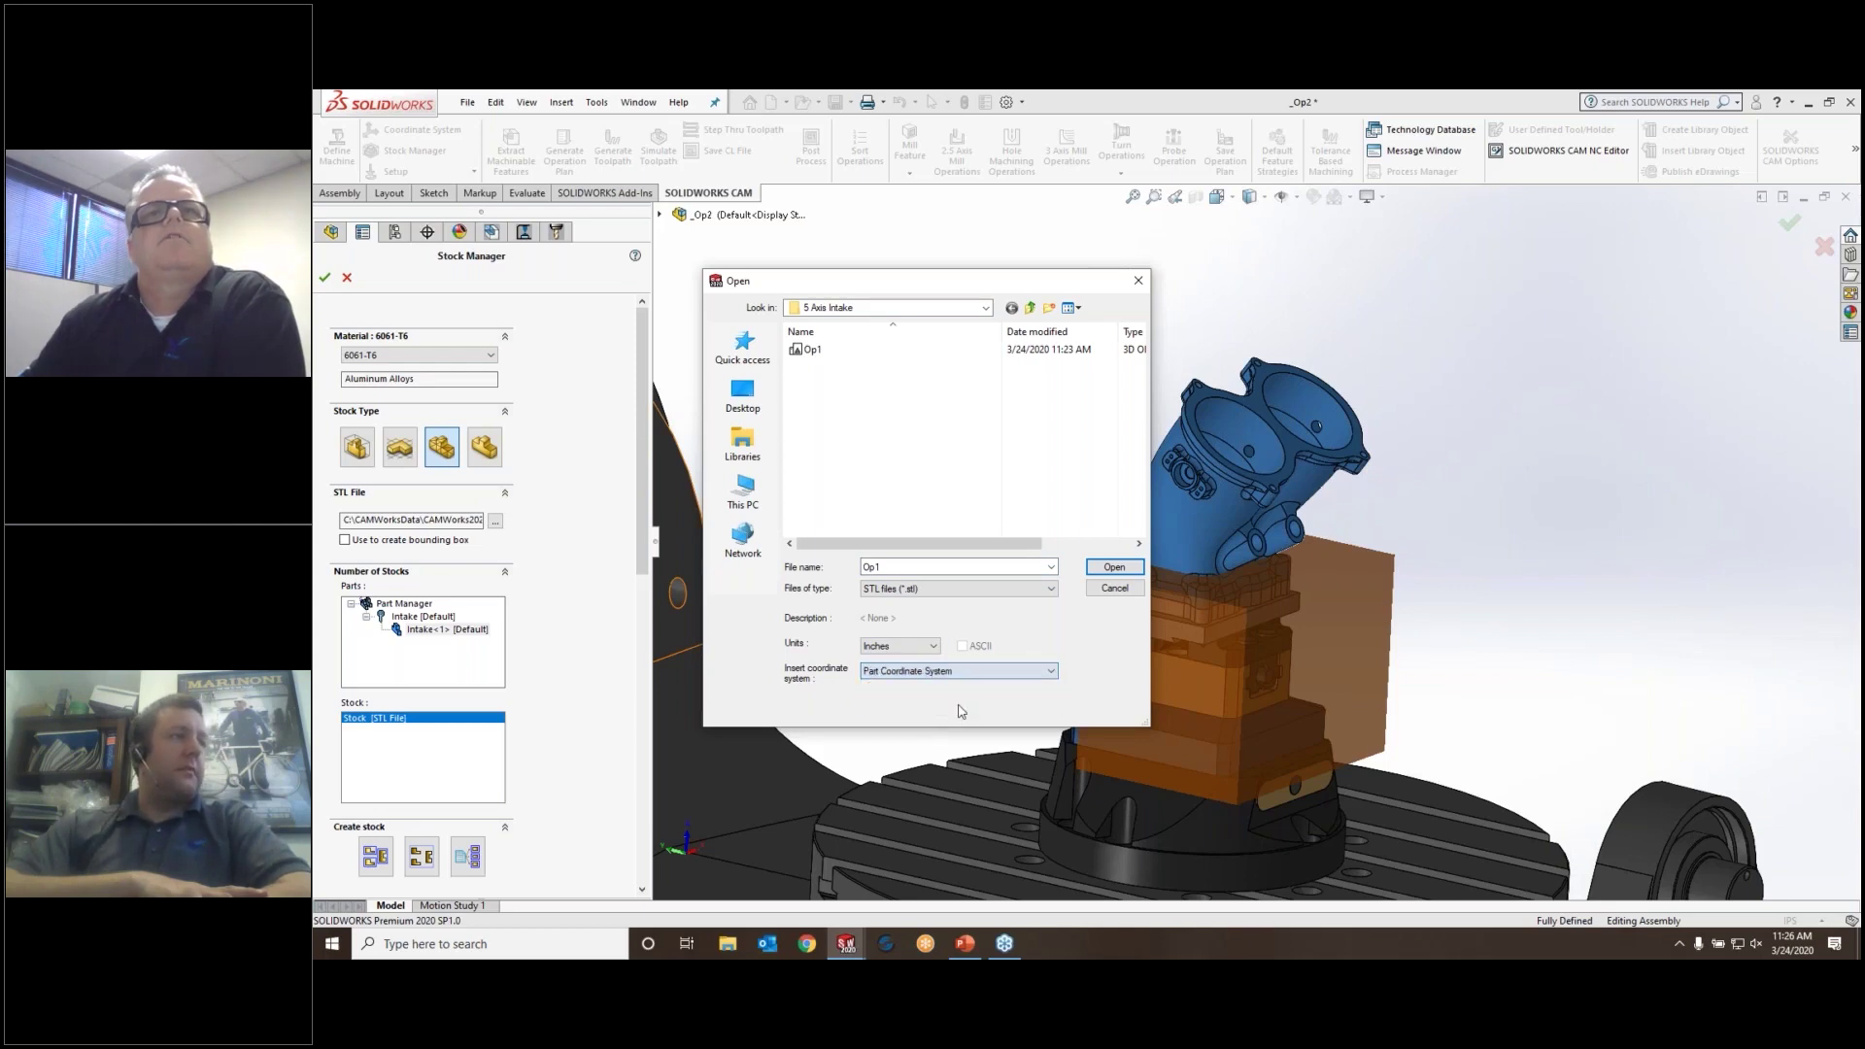
{"action": "left_click", "coordinate": [1111, 568]}
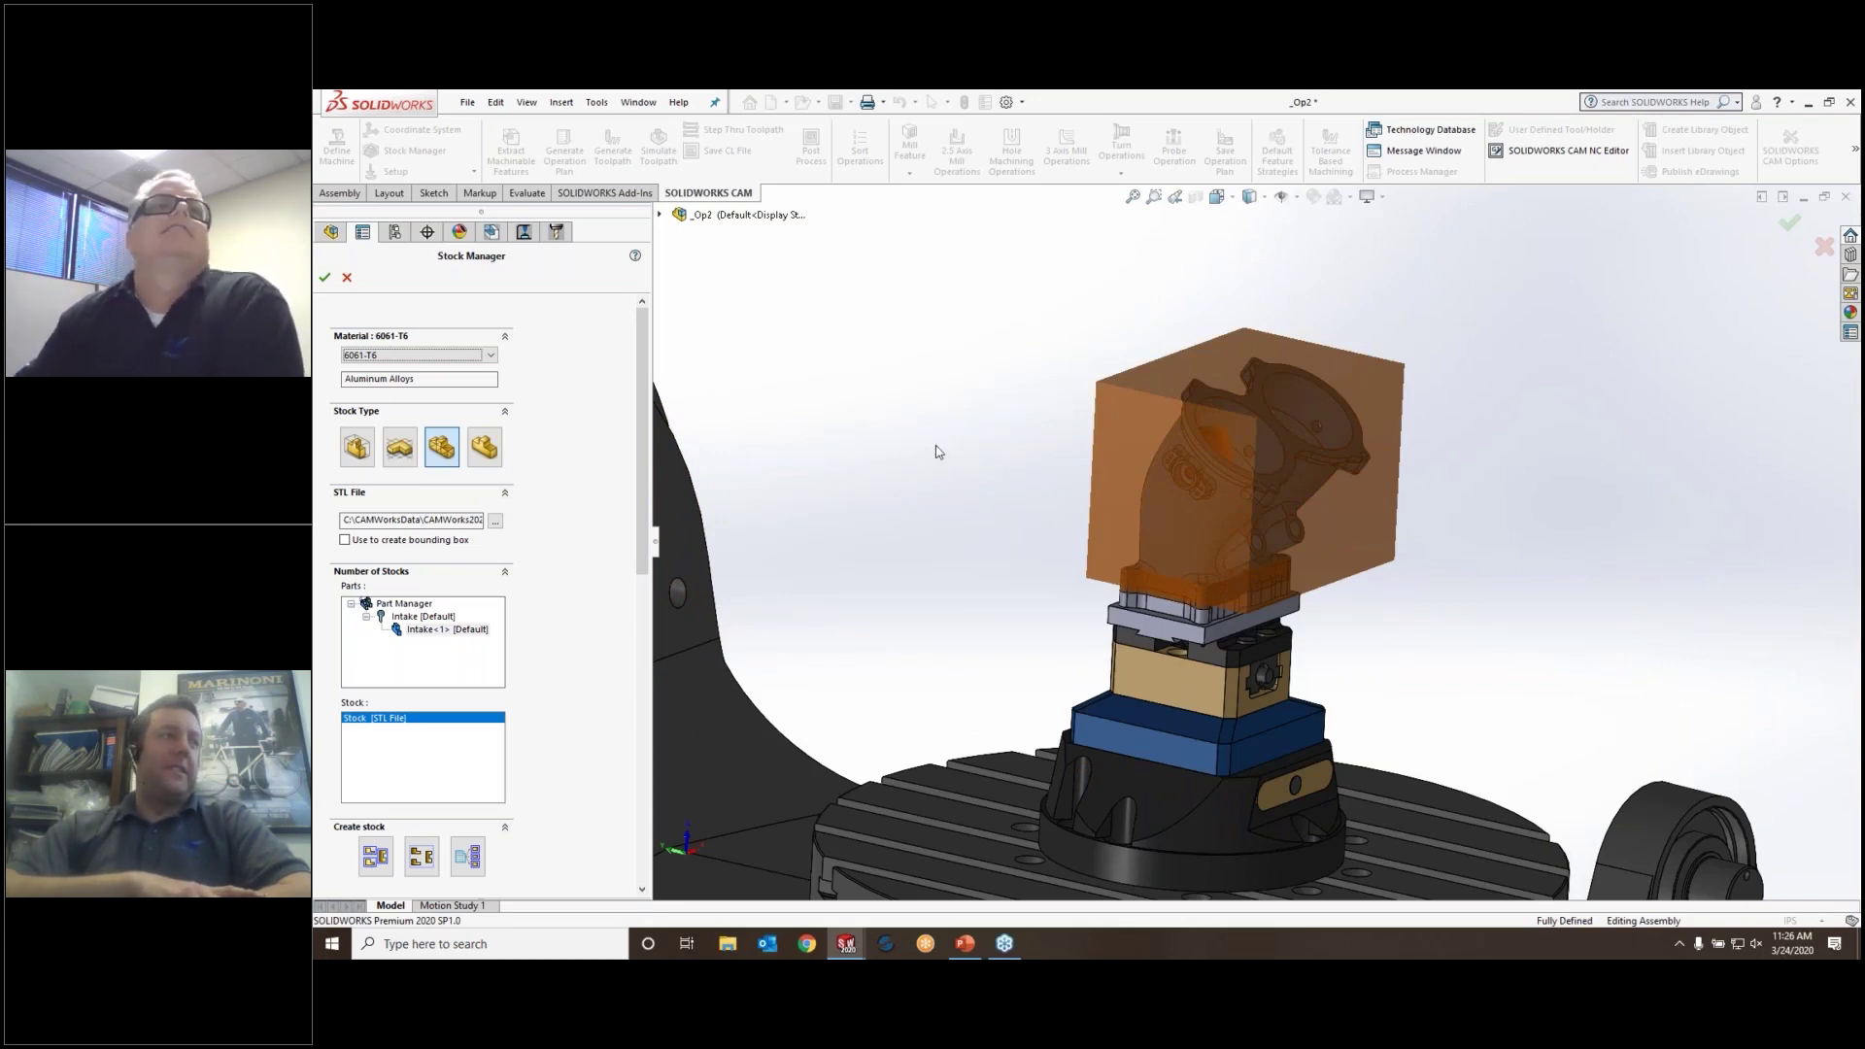
{"action": "left_click", "coordinate": [325, 278]}
Check the placement of Face Feature1 and re-extract the machinable features from the updated STL stock
{"action": "middle_click_drag", "start_coordinate": [987, 443], "coordinate": [976, 541]}
{"action": "scroll", "coordinate": [976, 540], "scroll_direction": "up", "scroll_amount": 2}
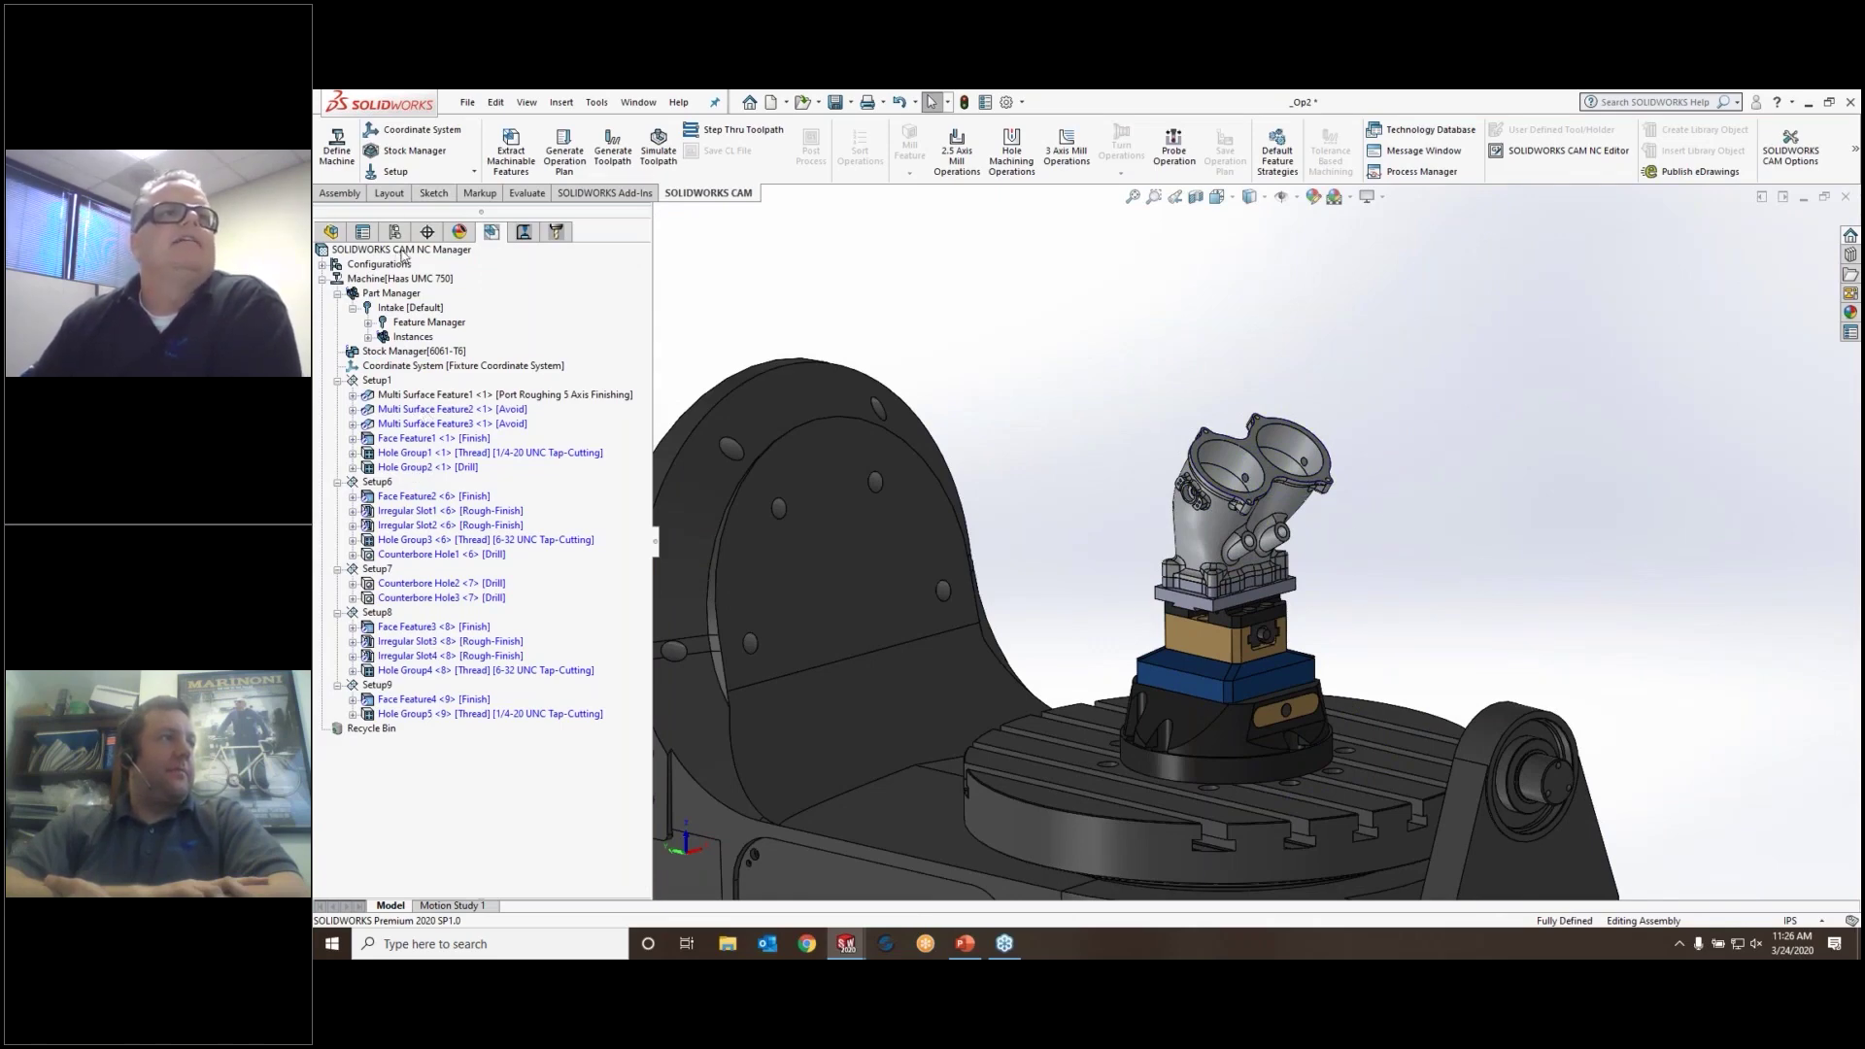
{"action": "left_click", "coordinate": [422, 438]}
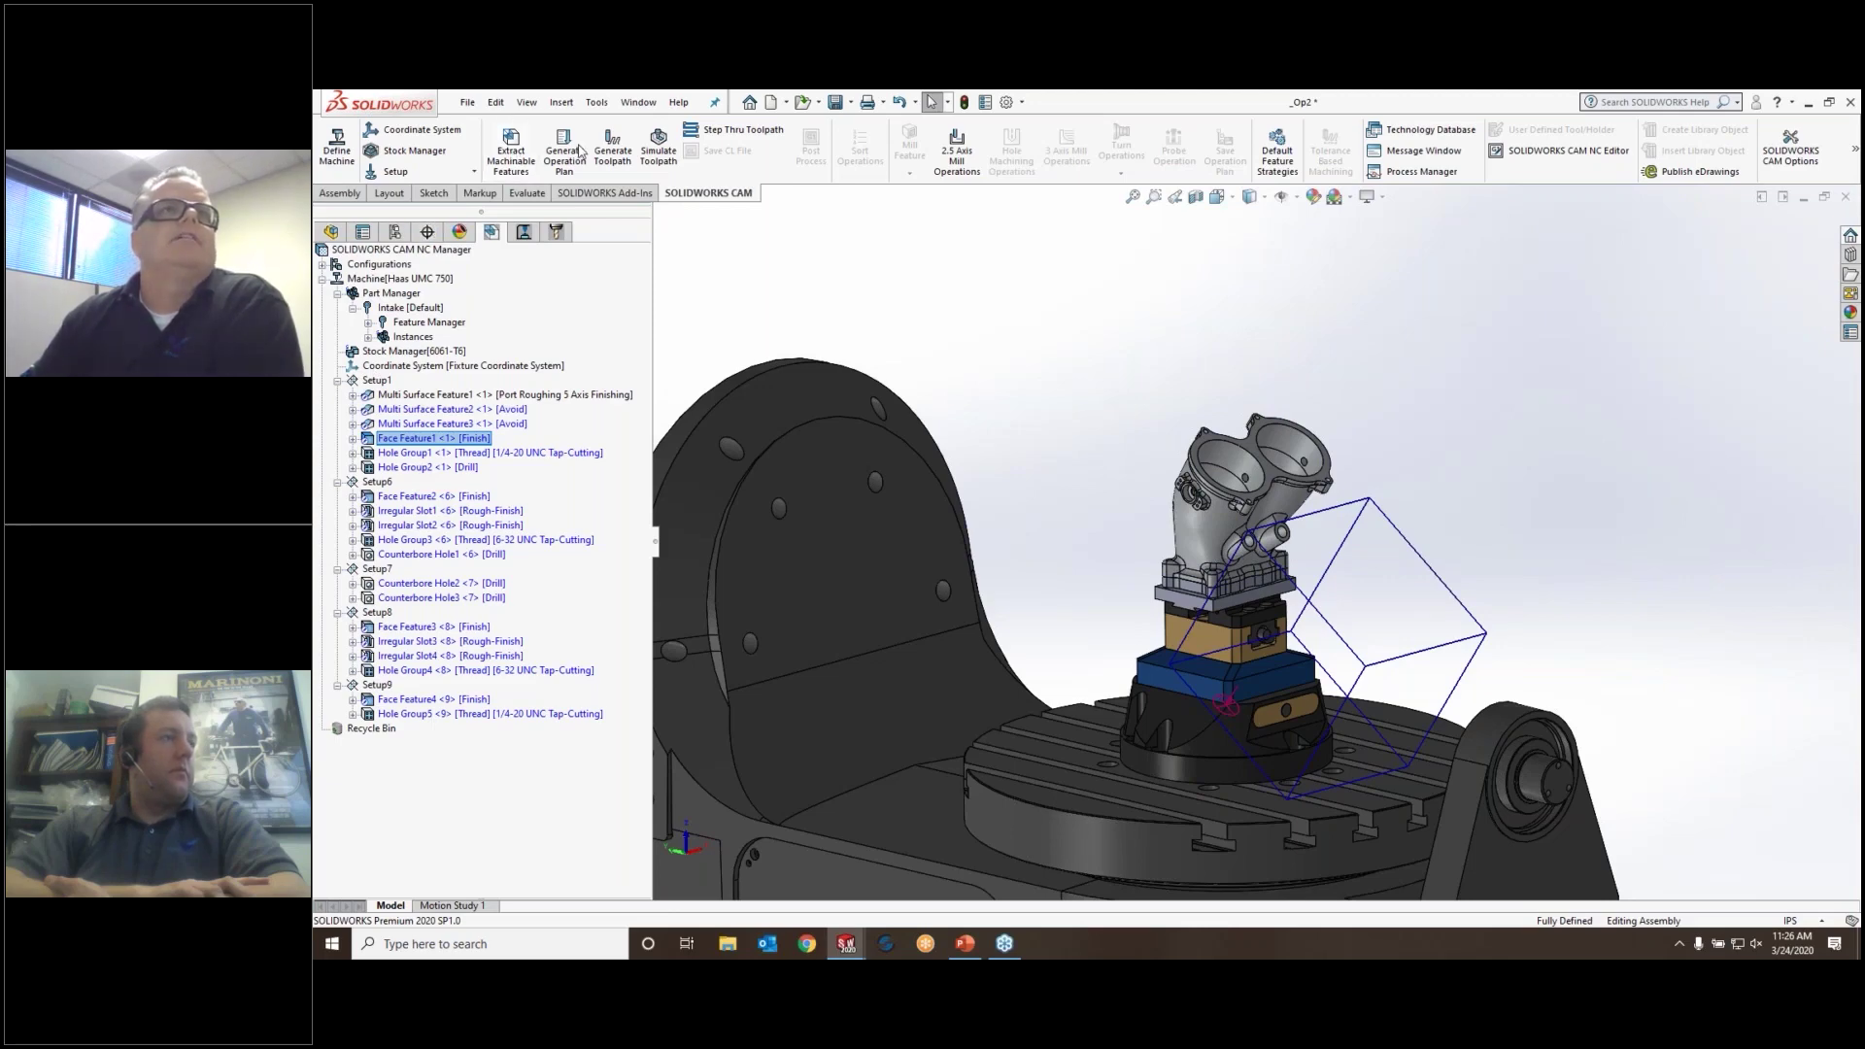
{"action": "left_click", "coordinate": [518, 158]}
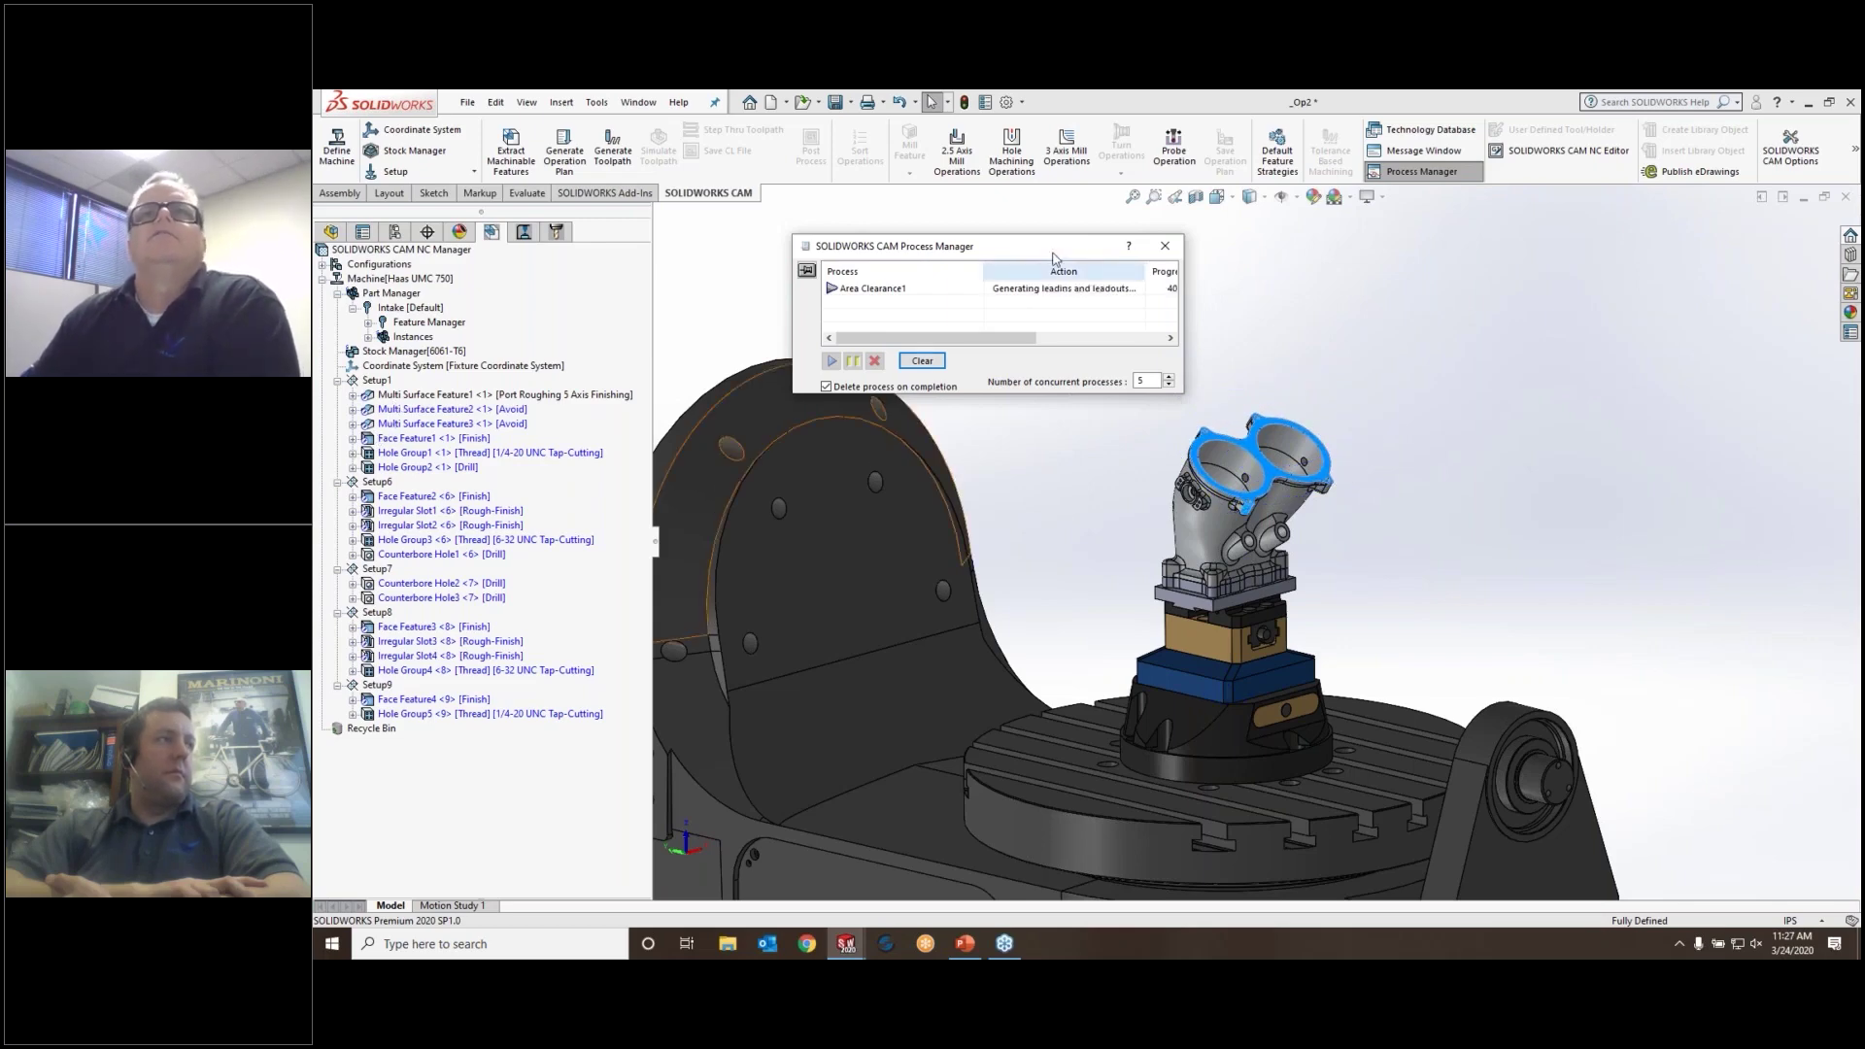
Check the face and hole features extracted in Setup1 and Setup9, and delete Setup9 with all its dependent items
{"action": "left_click", "coordinate": [412, 441]}
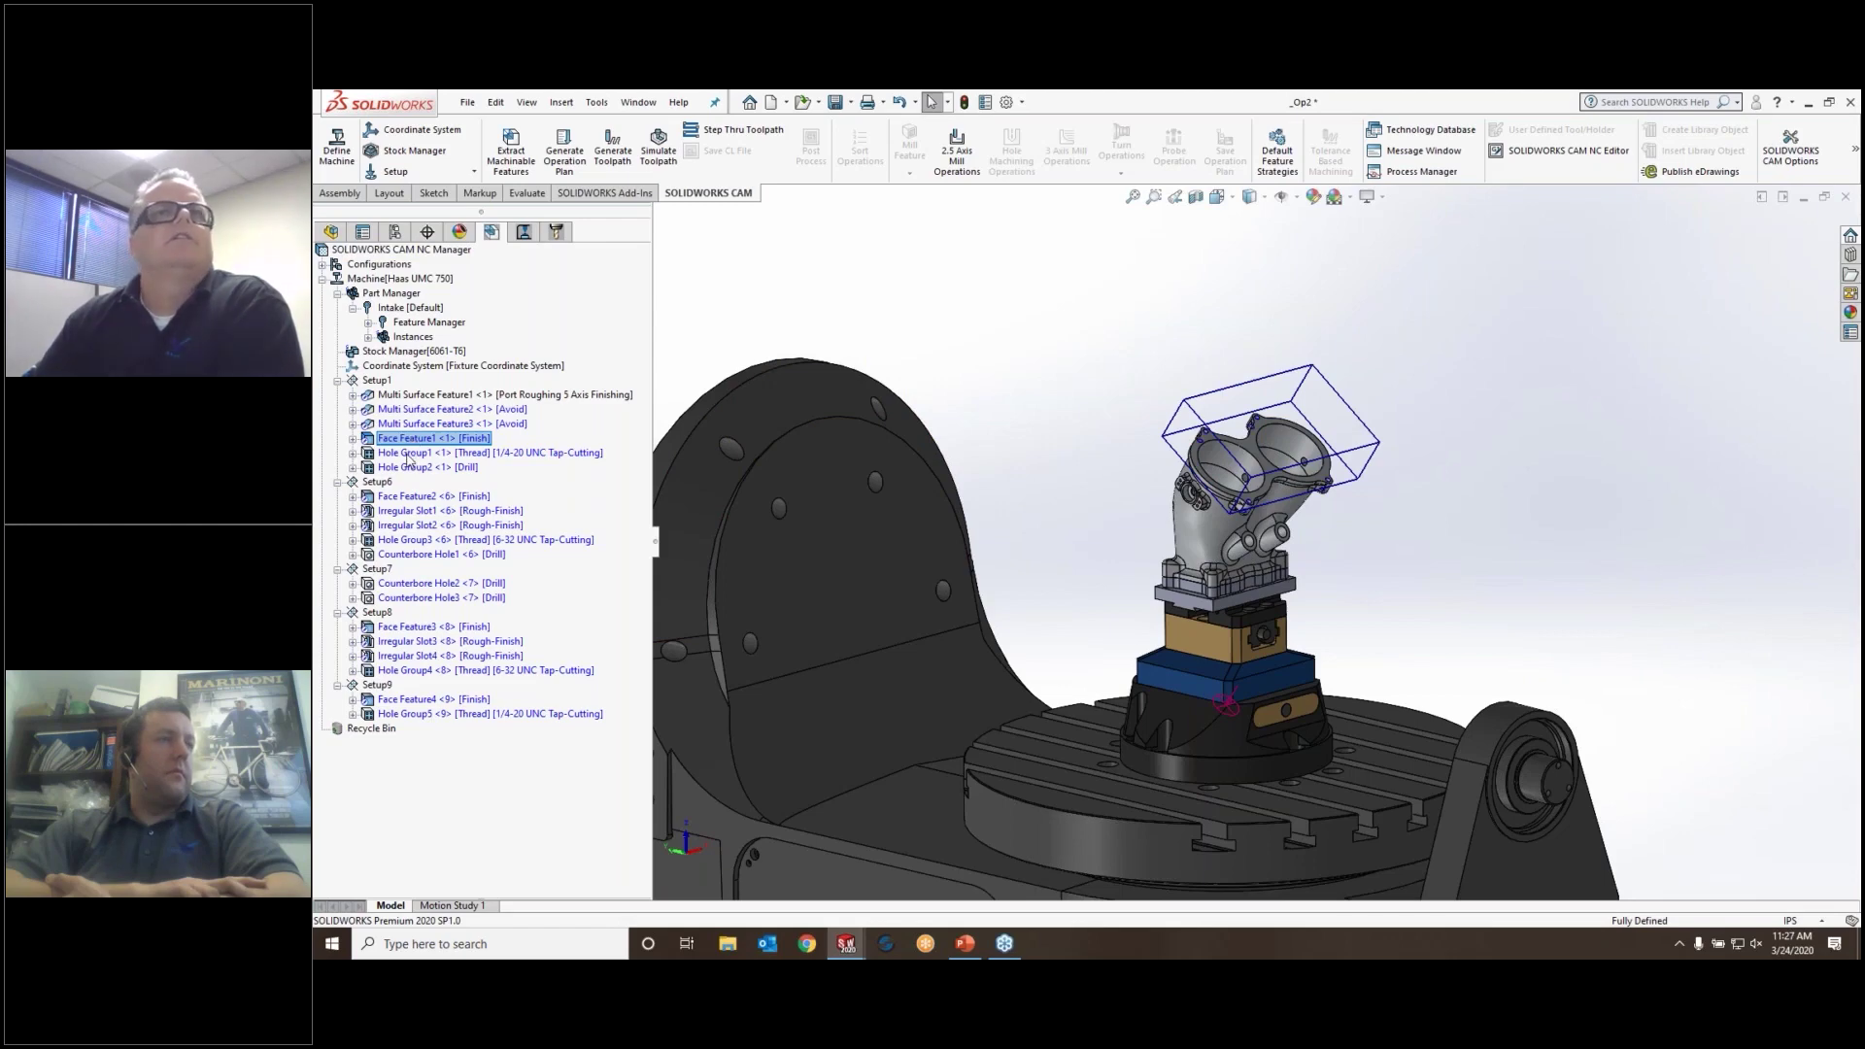
{"action": "left_click", "coordinate": [409, 454]}
{"action": "left_click", "coordinate": [412, 468]}
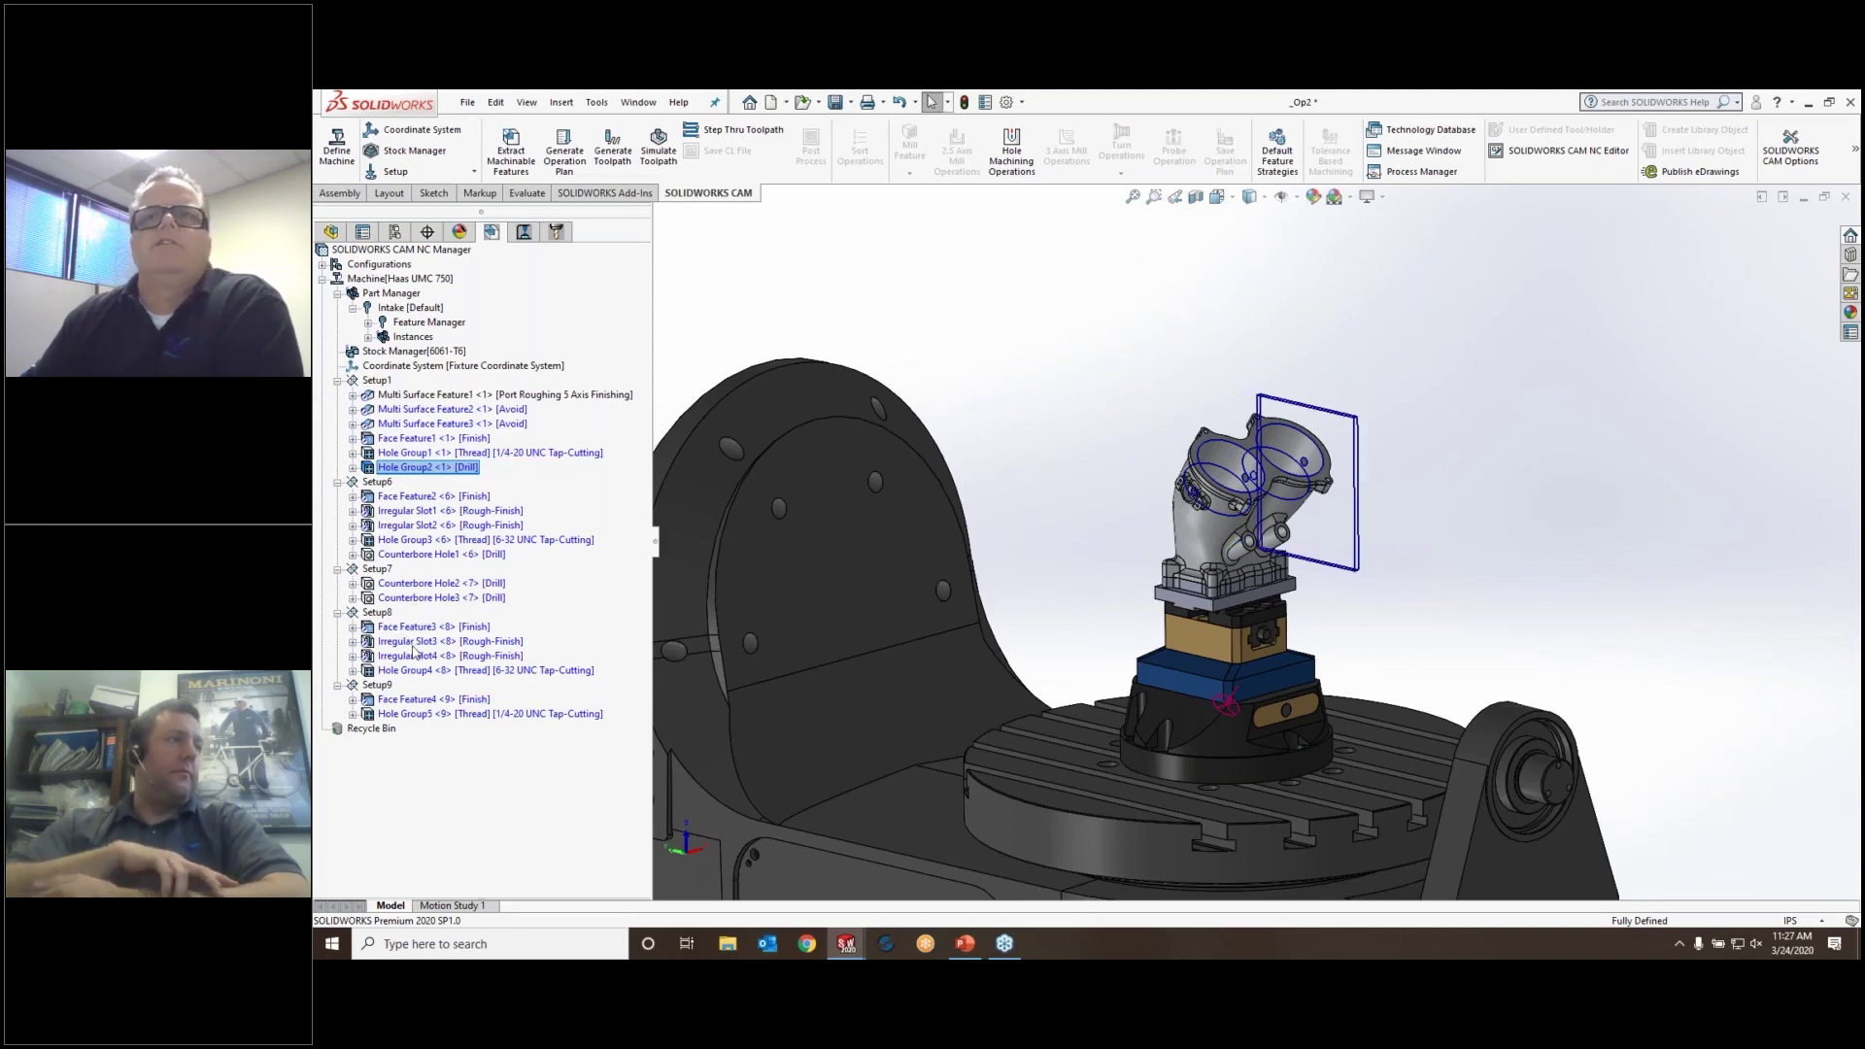
{"action": "left_click", "coordinate": [406, 700]}
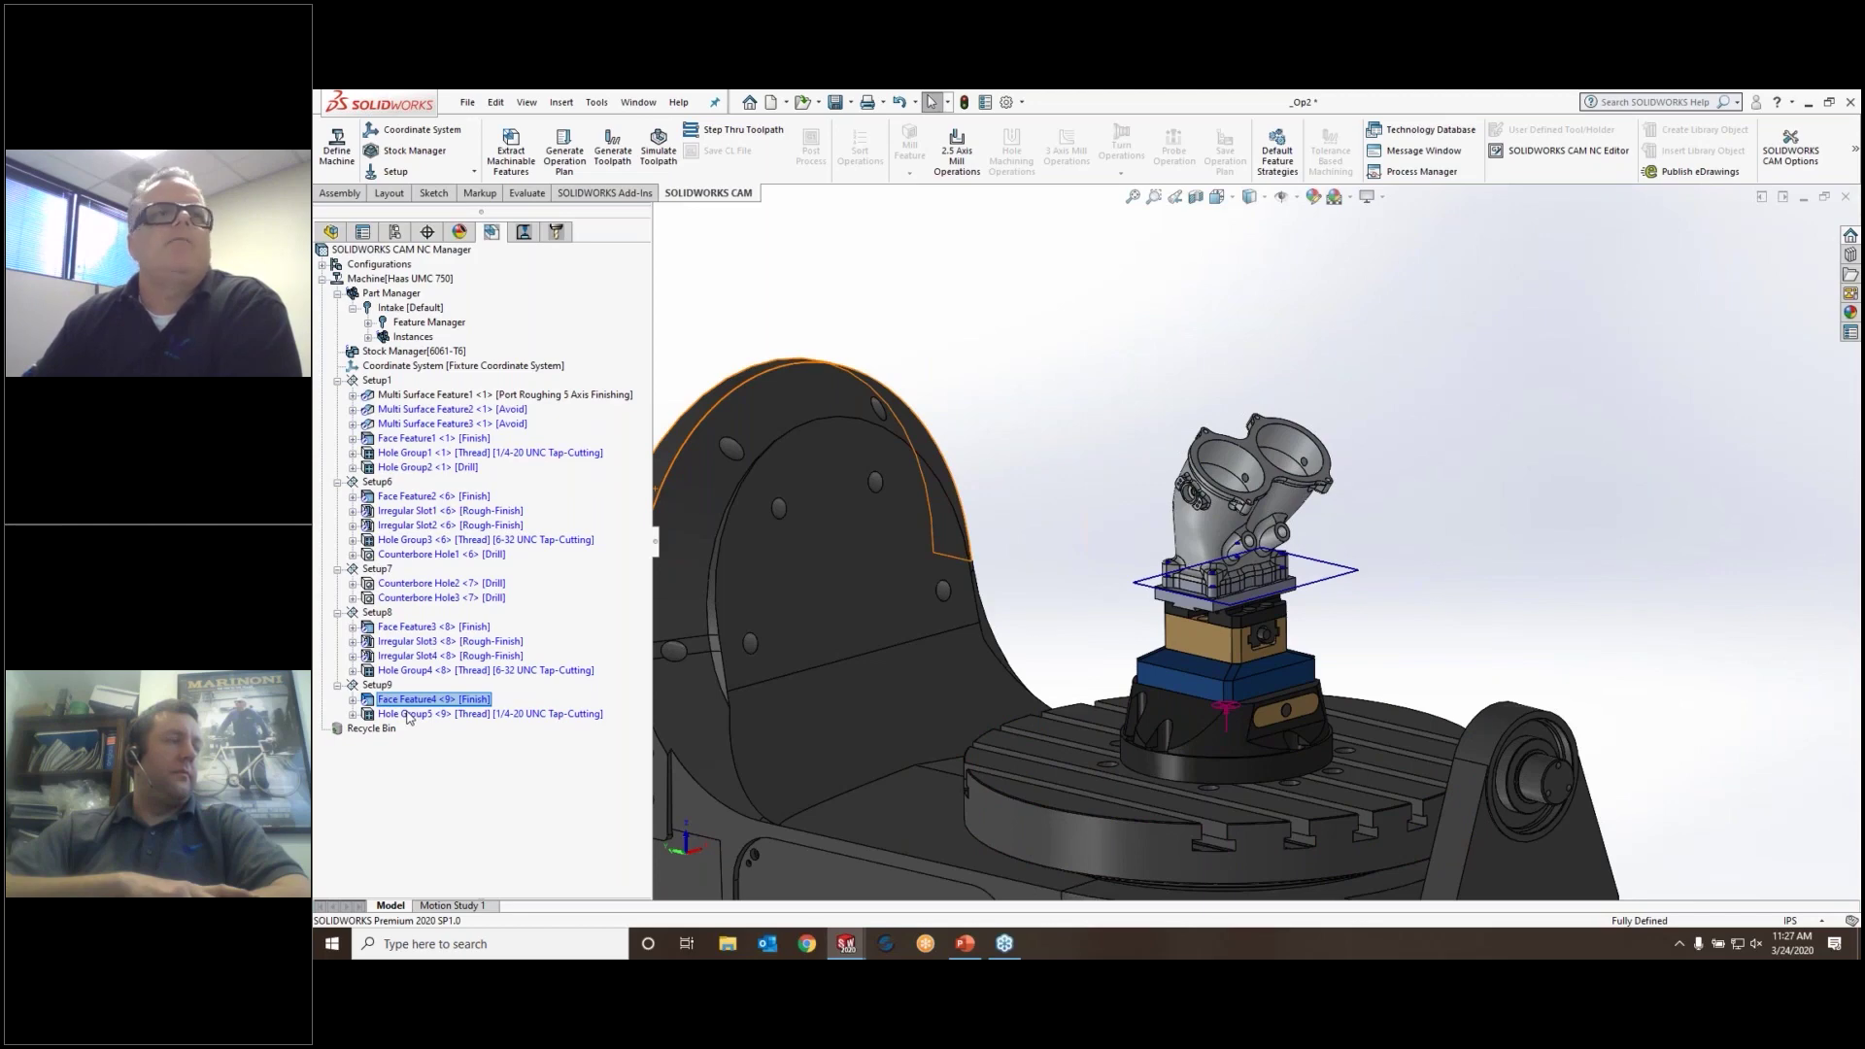
{"action": "left_click", "coordinate": [377, 685]}
{"action": "right_click", "coordinate": [377, 685]}
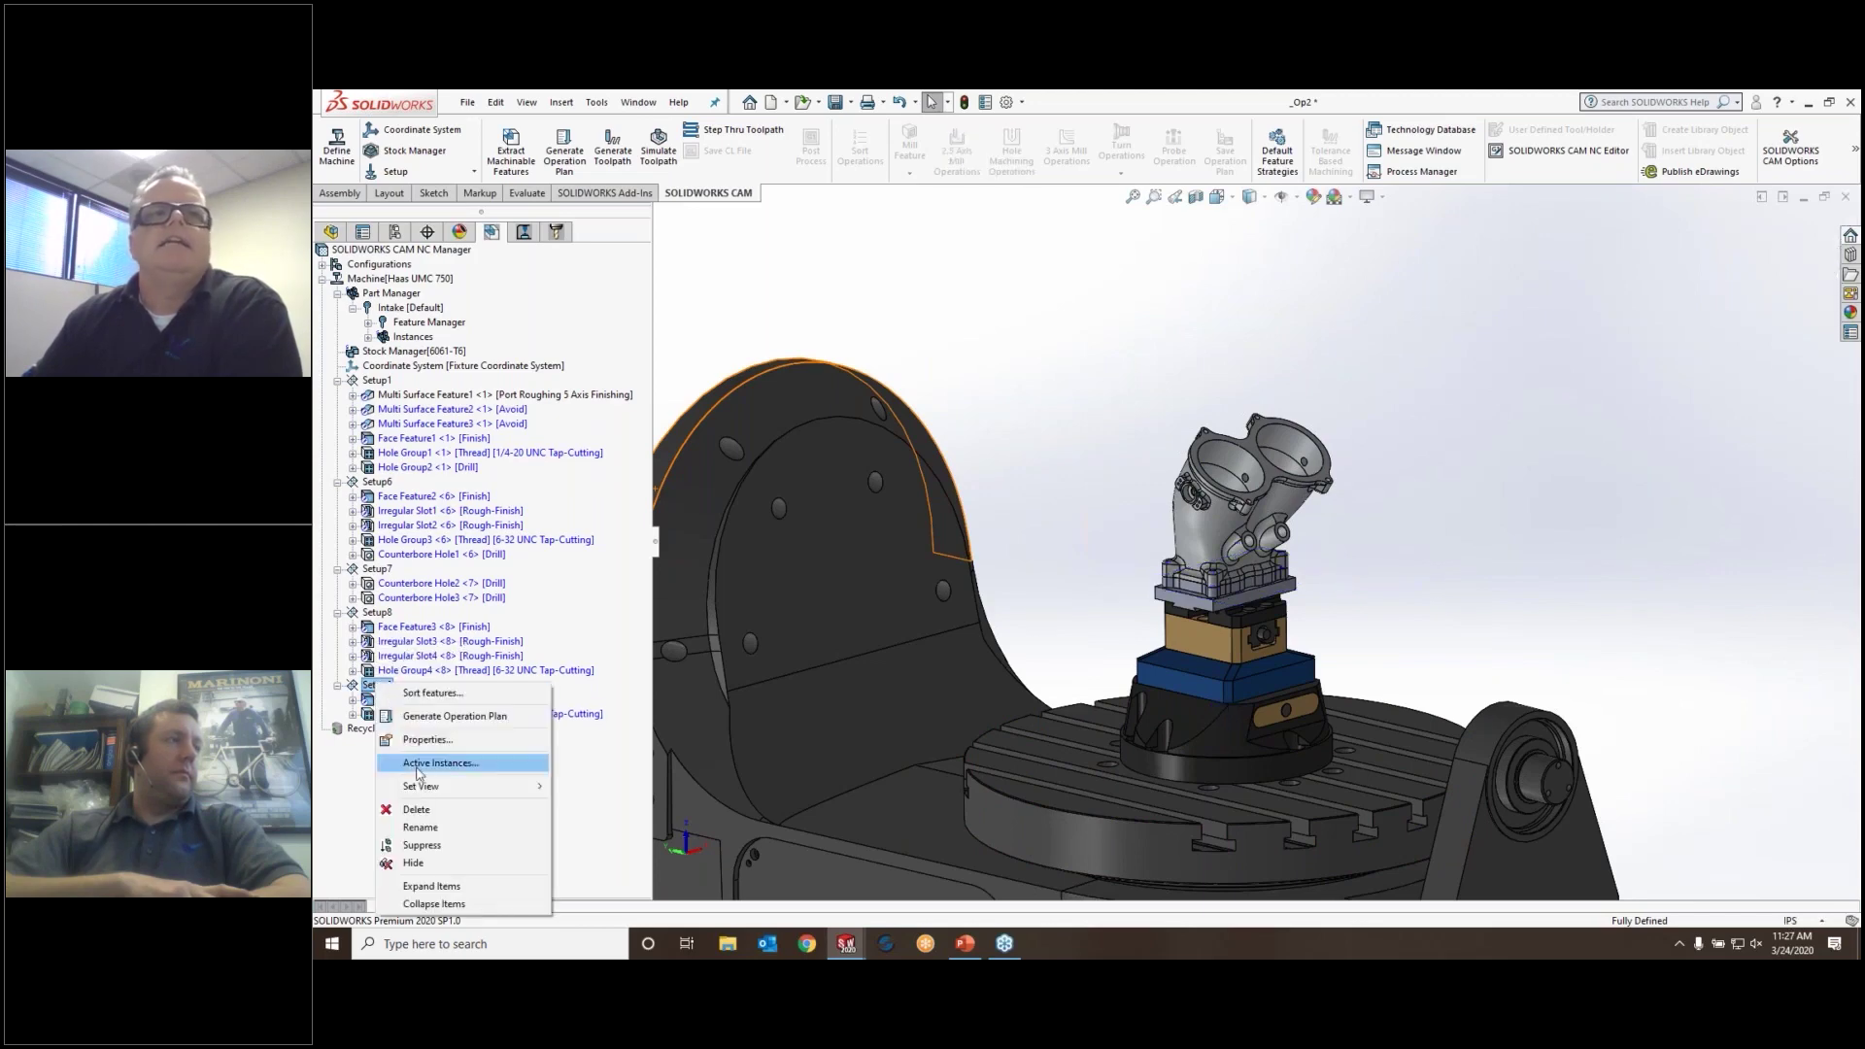
{"action": "left_click", "coordinate": [415, 809]}
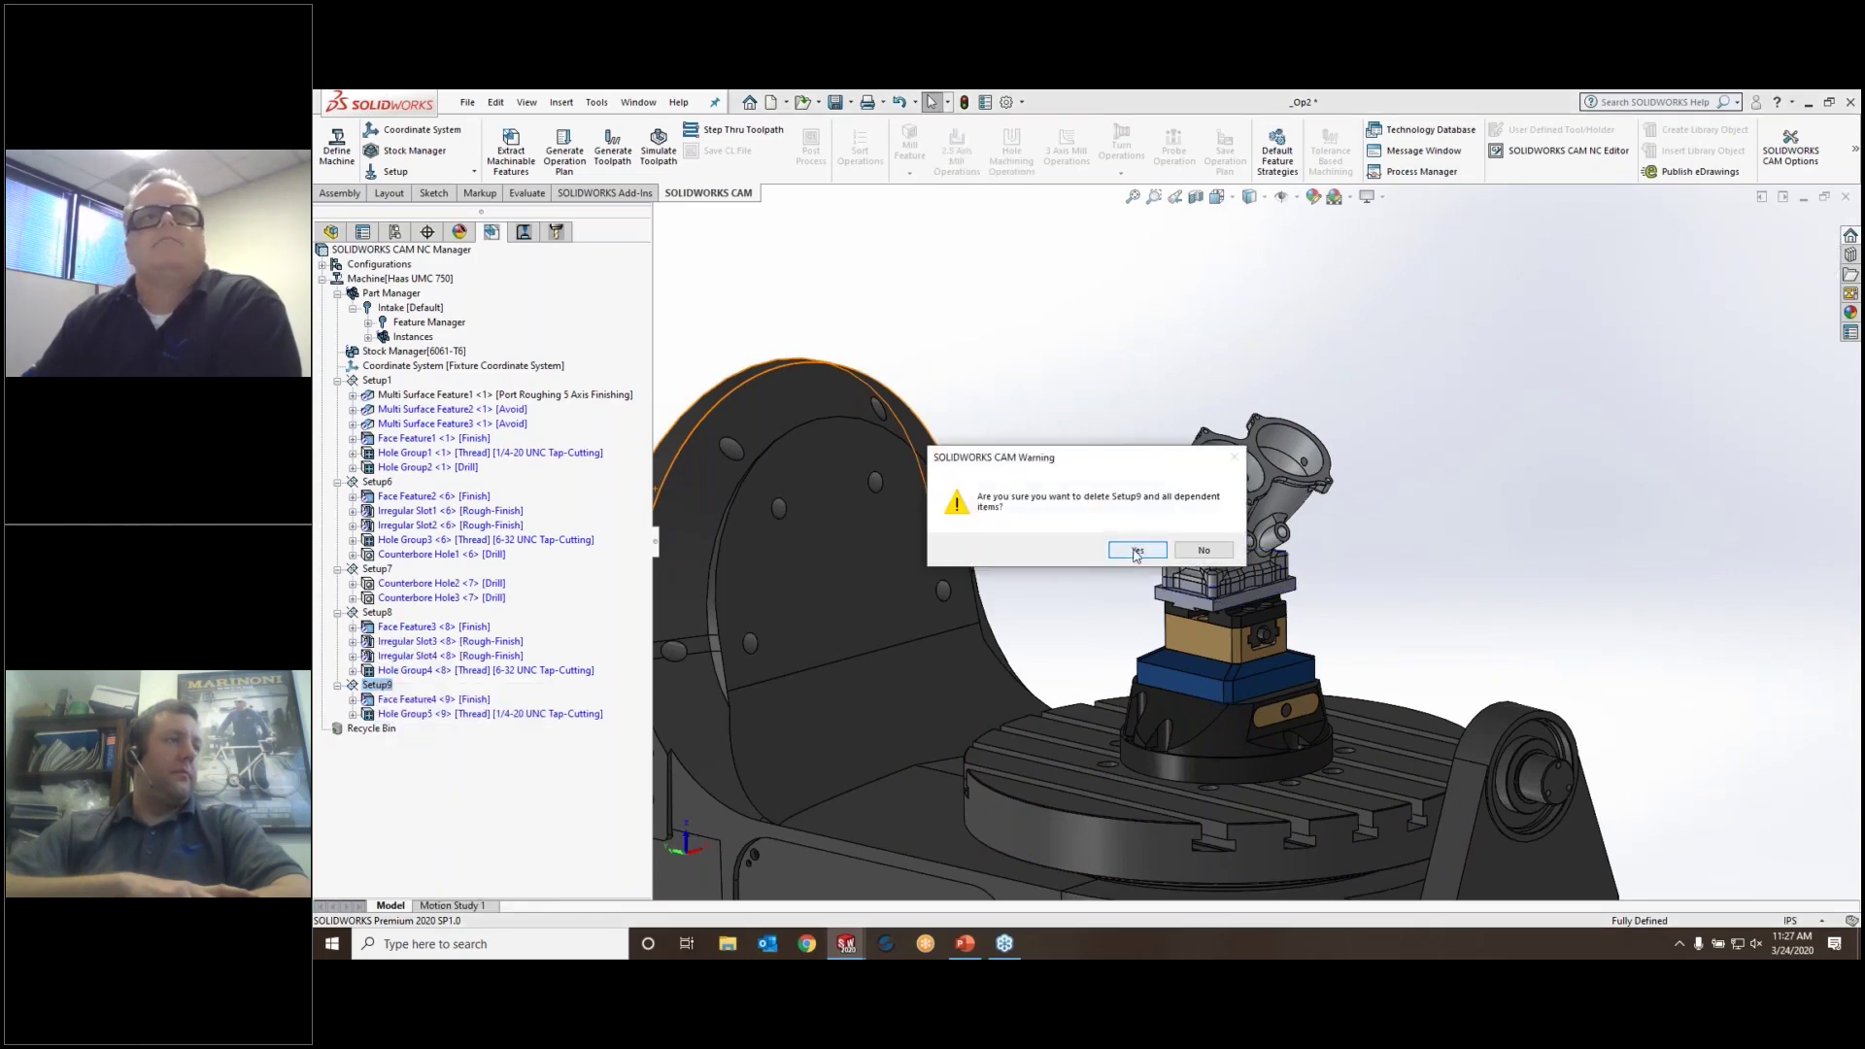
{"action": "left_click", "coordinate": [1136, 551]}
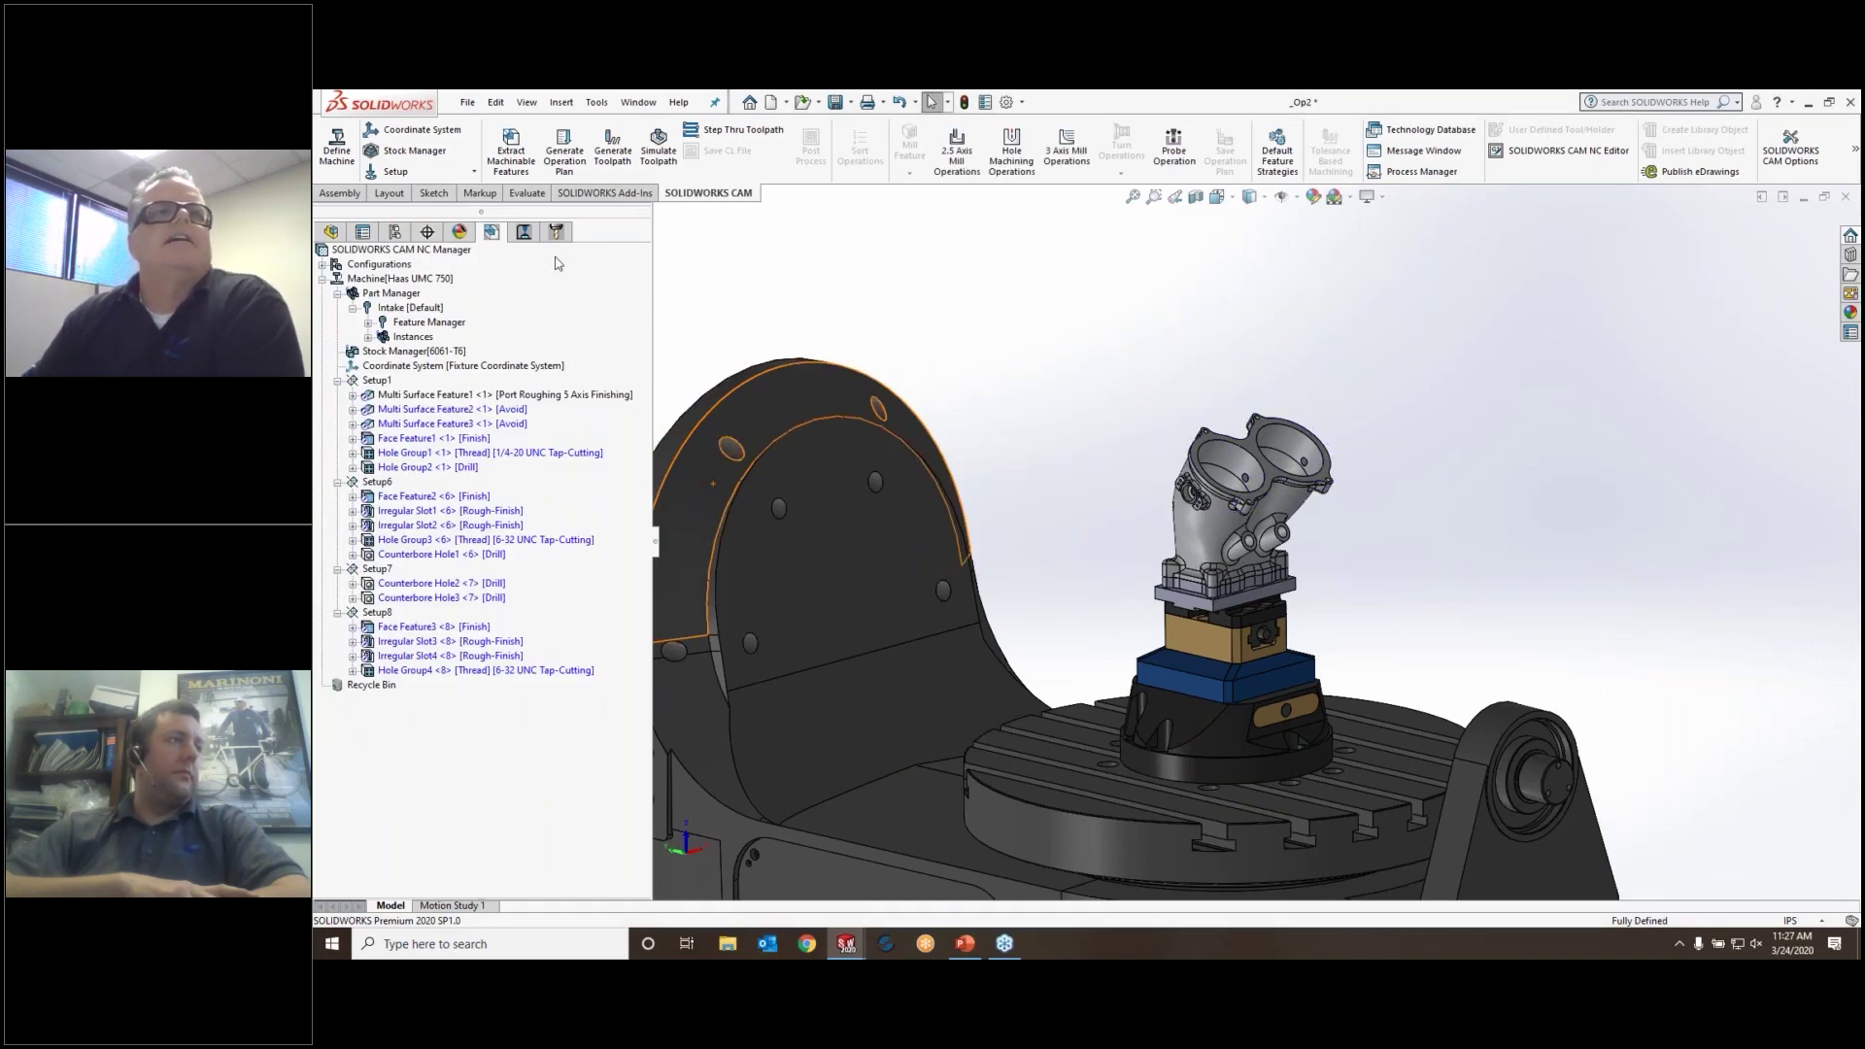
Generate the operation plan with the Update option for the features that have no operations
{"action": "left_click", "coordinate": [563, 150]}
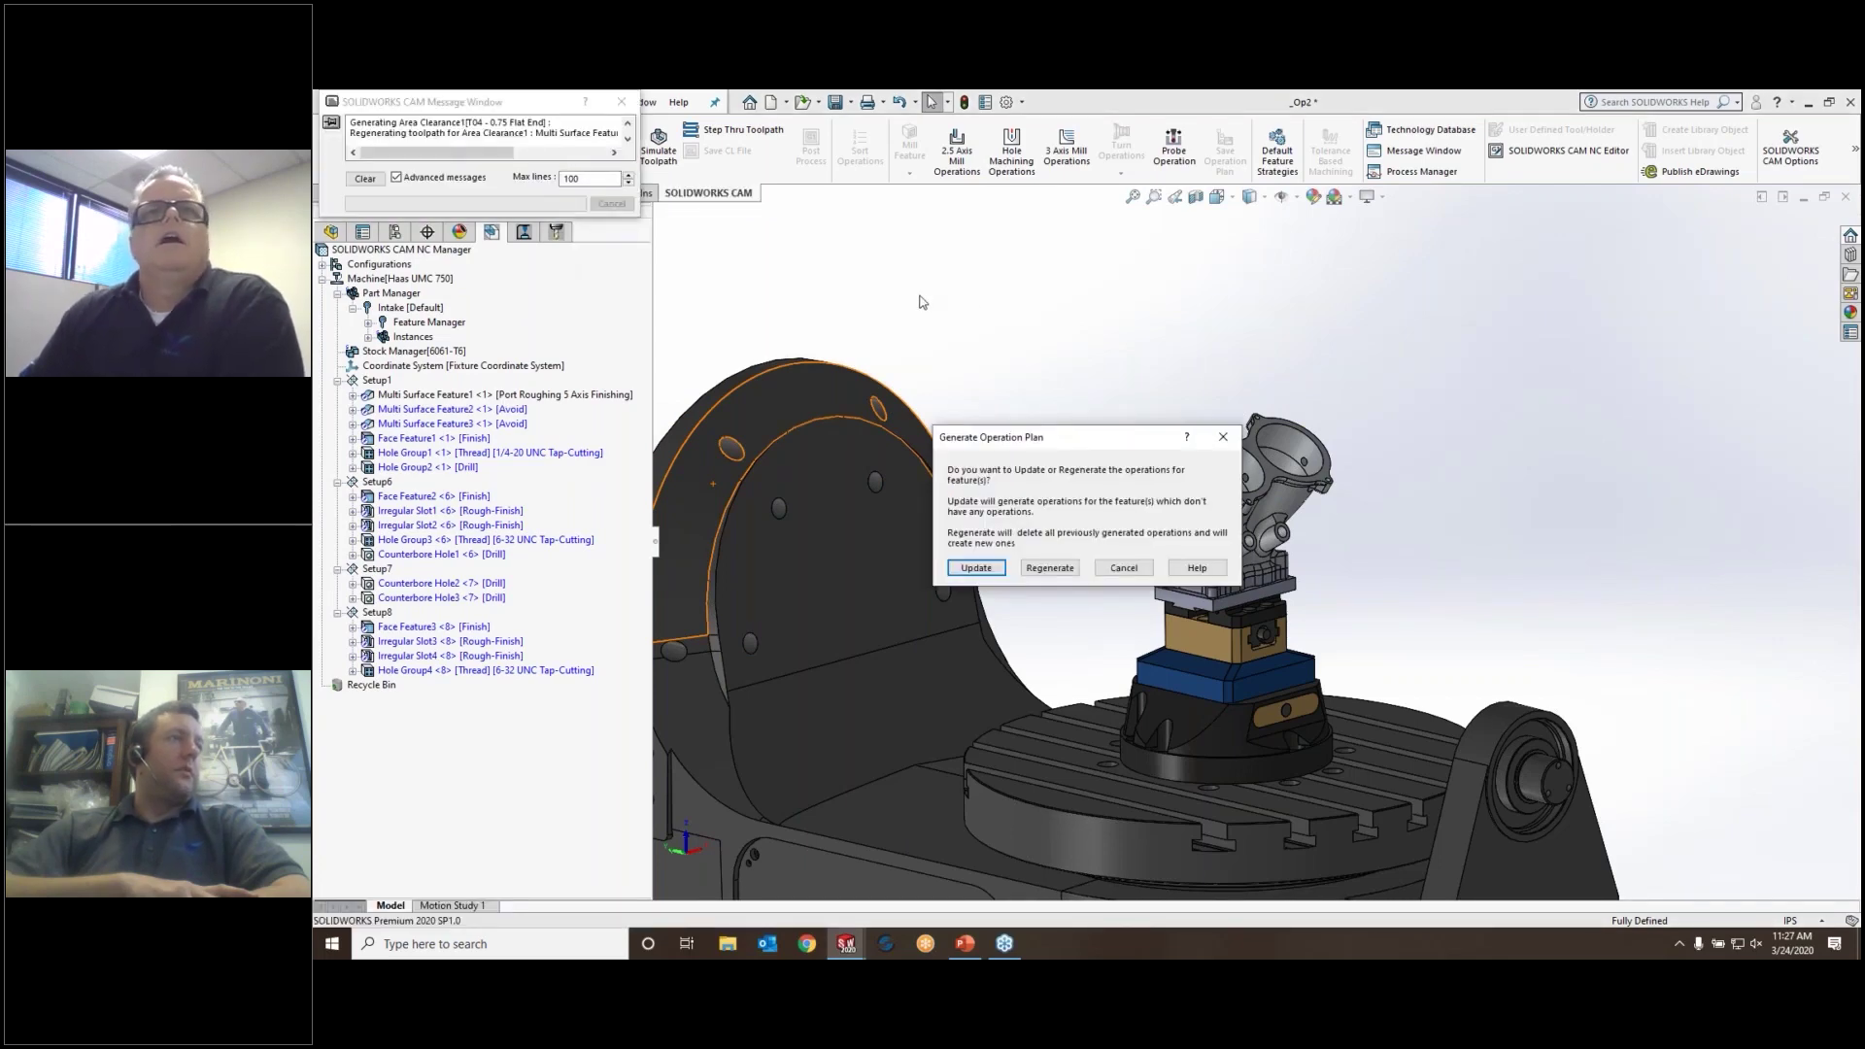
{"action": "left_click", "coordinate": [964, 568]}
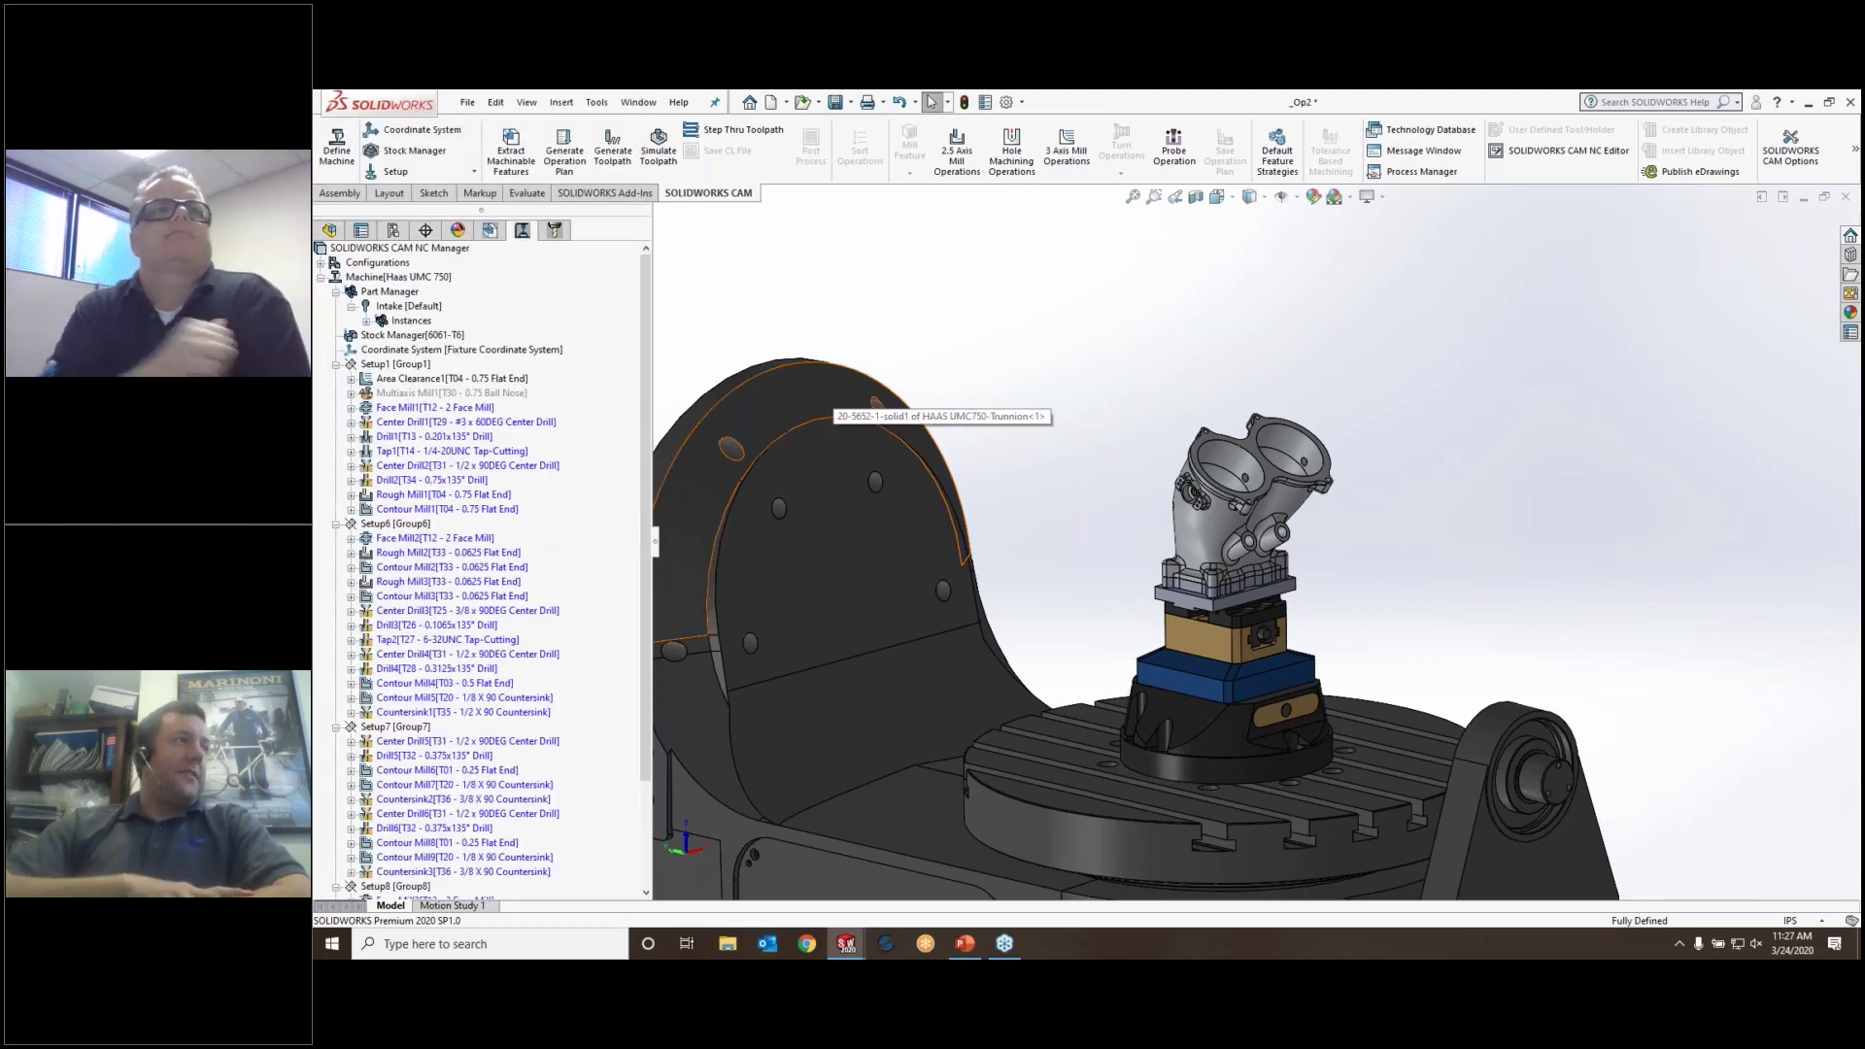
Generate the toolpaths for all operations in the updated operation plan of the Haas UMC 750 assembly
{"action": "left_click", "coordinate": [613, 148]}
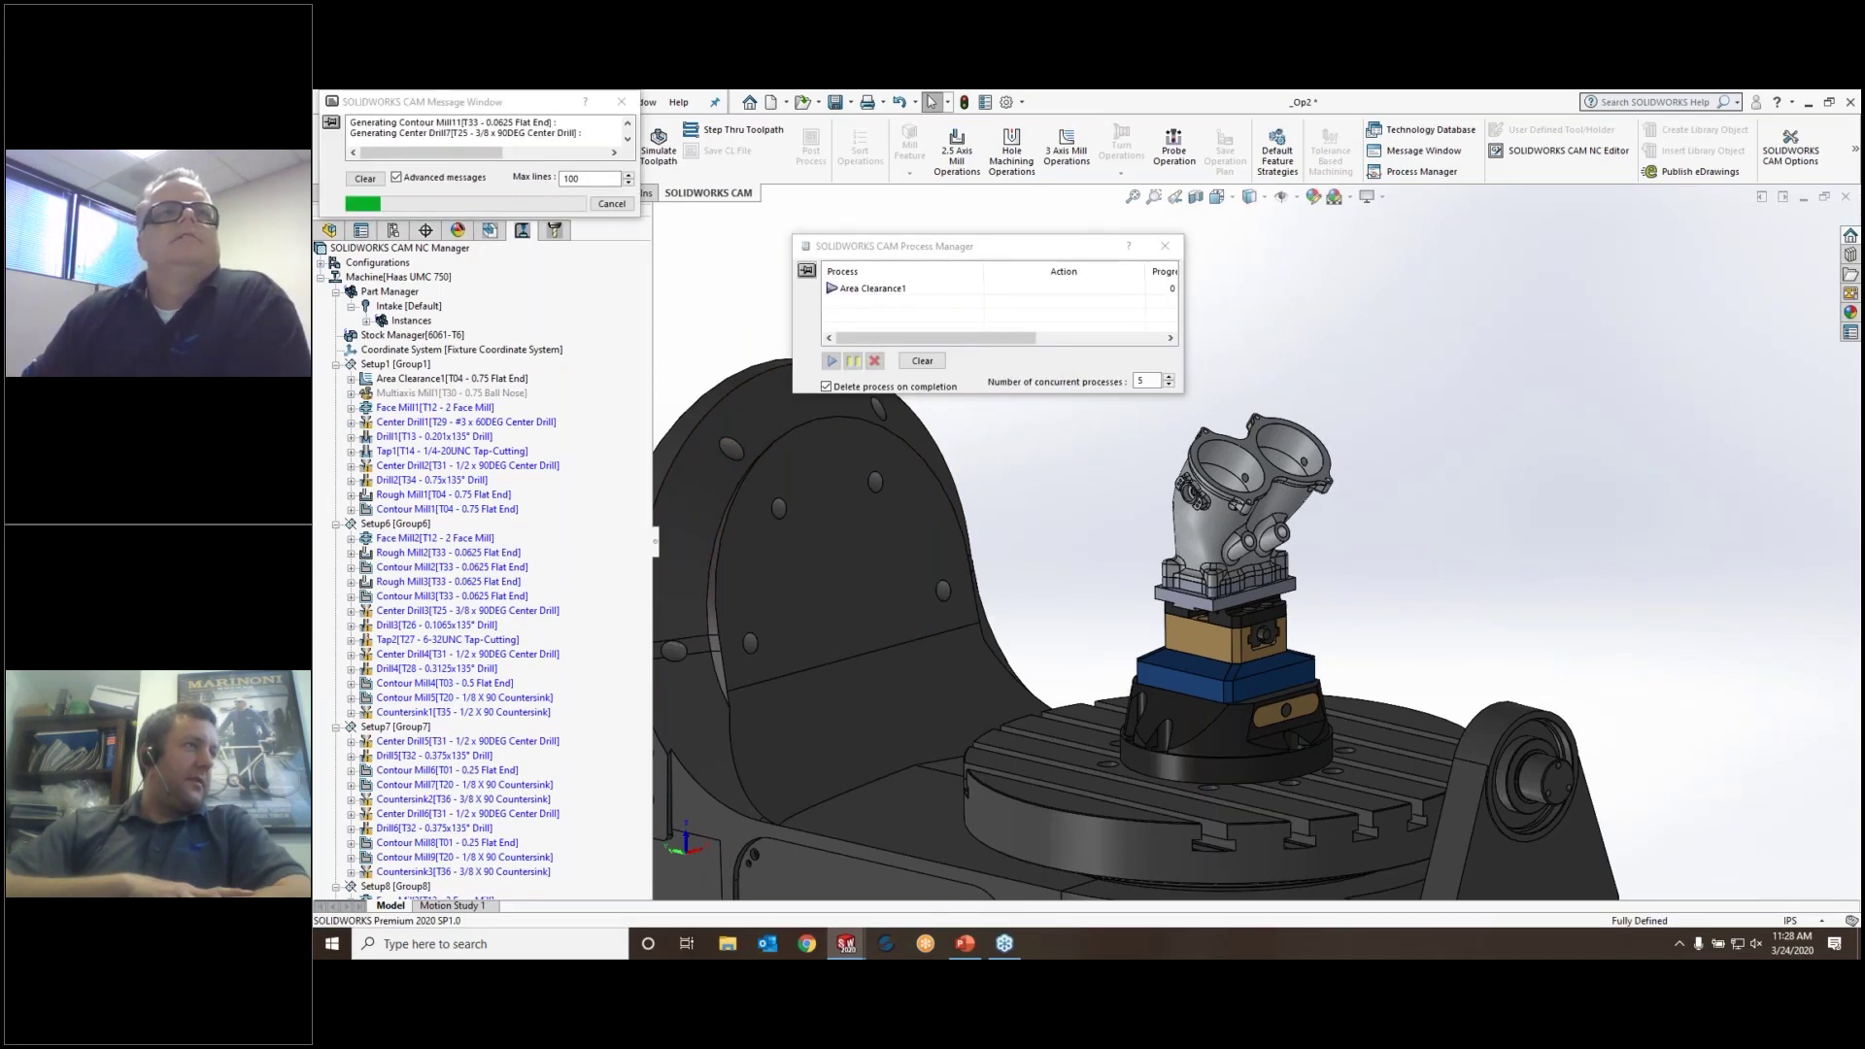
{"action": "mouse_move", "coordinate": [449, 435]}
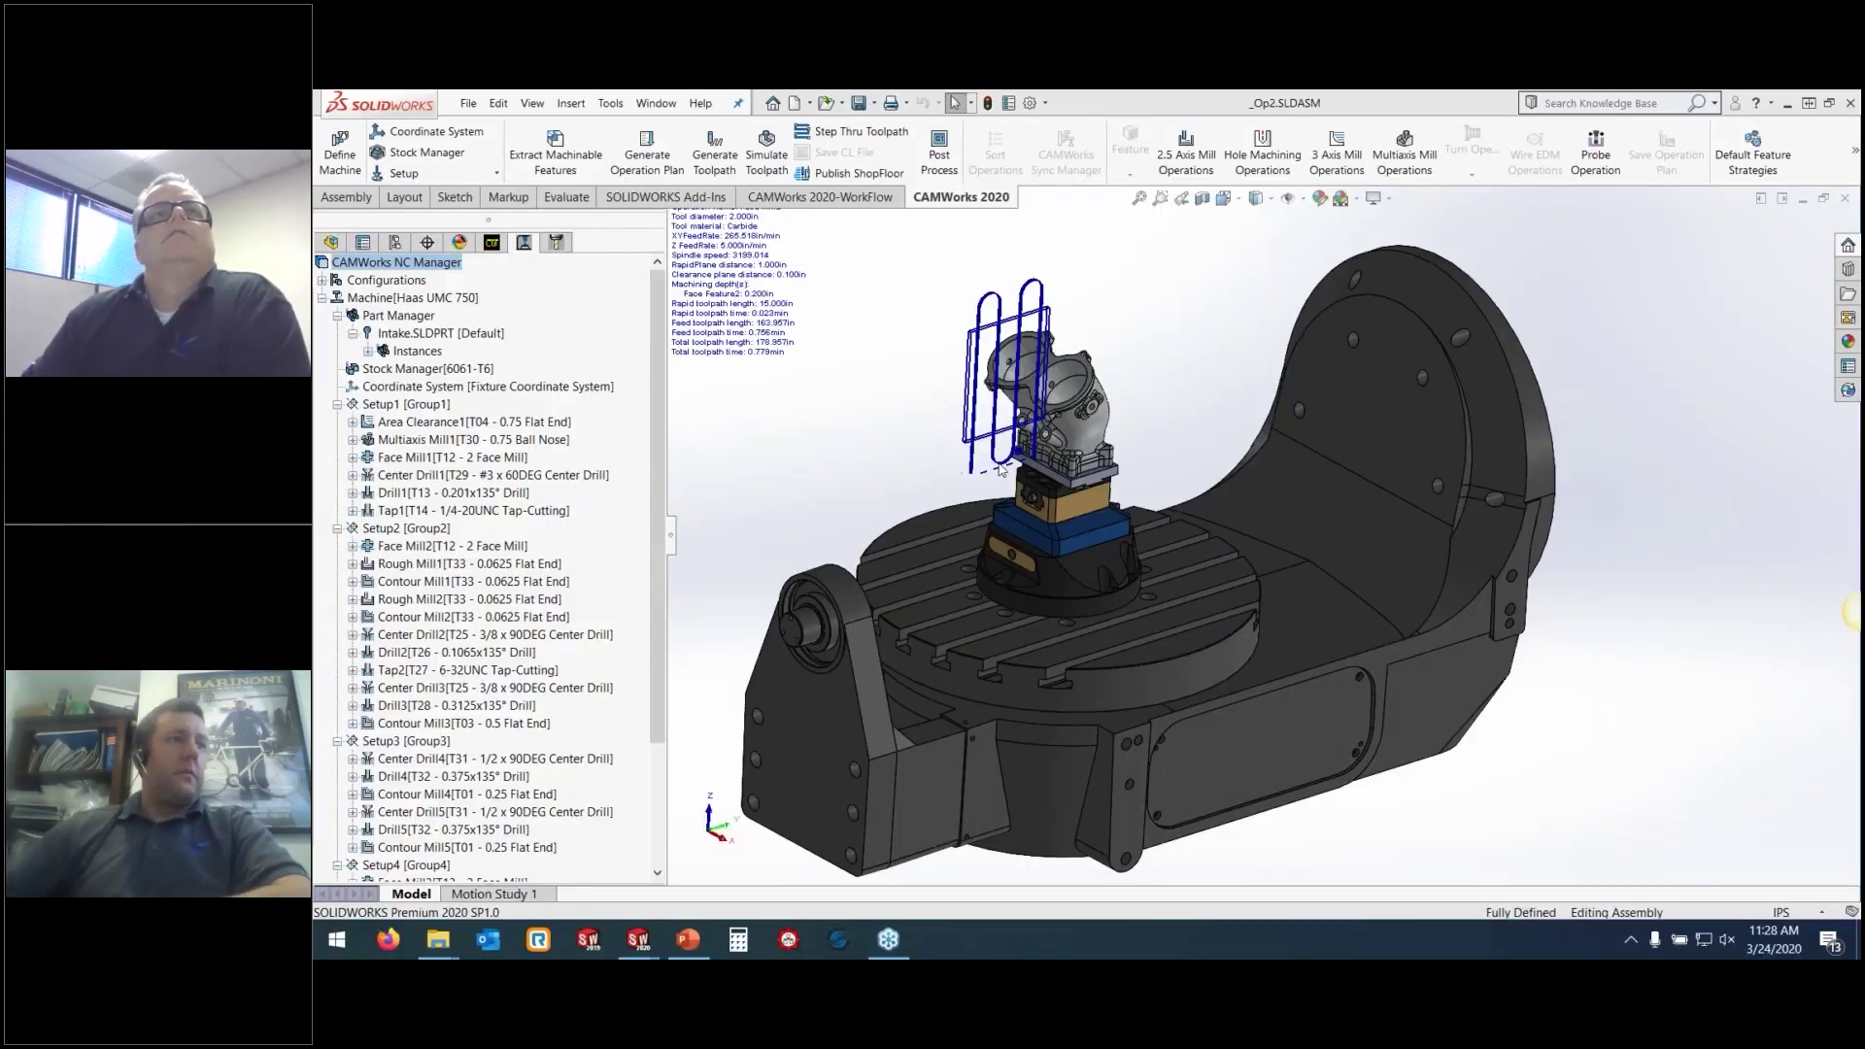
Examine the operations in the _Op2 assembly, including the Area Clearance1 and Multiaxis Mill1 toolpaths on the intake
{"action": "scroll", "coordinate": [1069, 500], "scroll_direction": "down", "scroll_amount": 1}
{"action": "mouse_move", "coordinate": [1069, 500]}
{"action": "middle_mouse_down"}
{"action": "mouse_move", "coordinate": [1032, 474]}
{"action": "mouse_move", "coordinate": [1057, 495]}
{"action": "middle_mouse_up"}
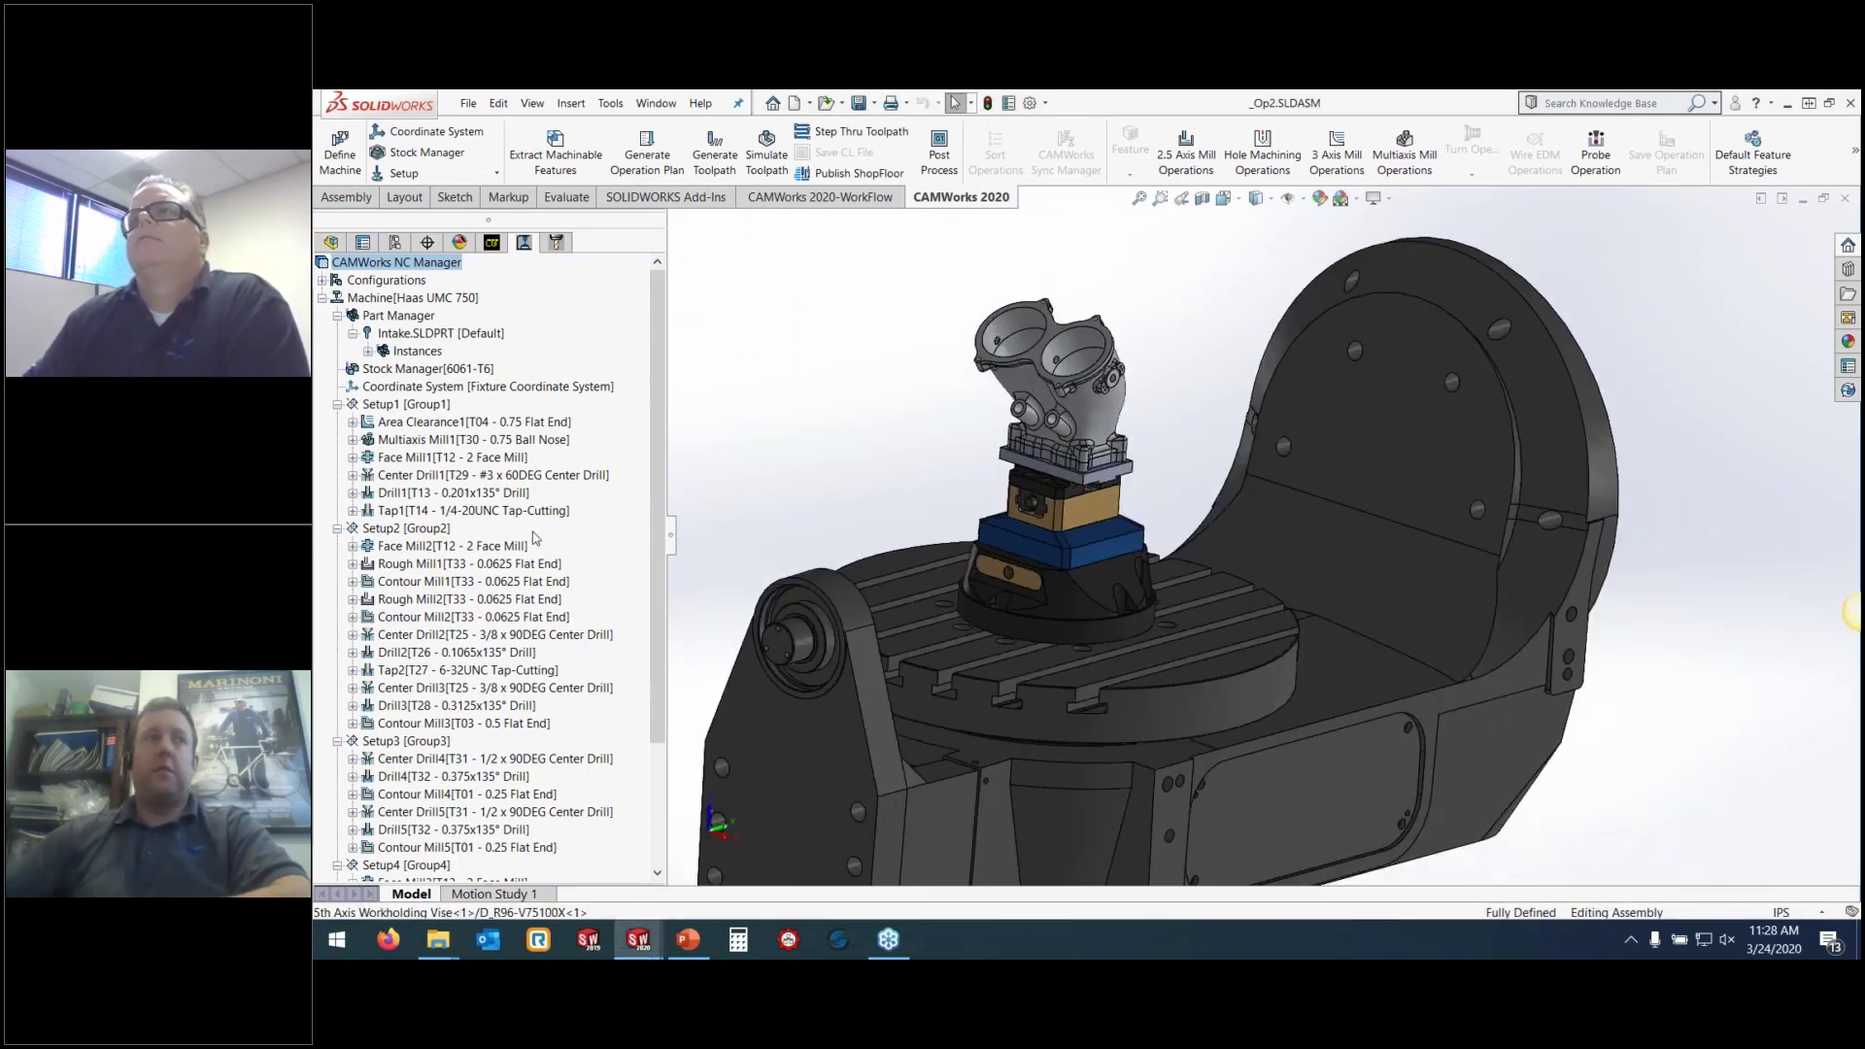
{"action": "middle_click_drag", "start_coordinate": [930, 536], "coordinate": [1049, 539]}
{"action": "scroll", "coordinate": [1016, 507], "scroll_direction": "up", "scroll_amount": 1}
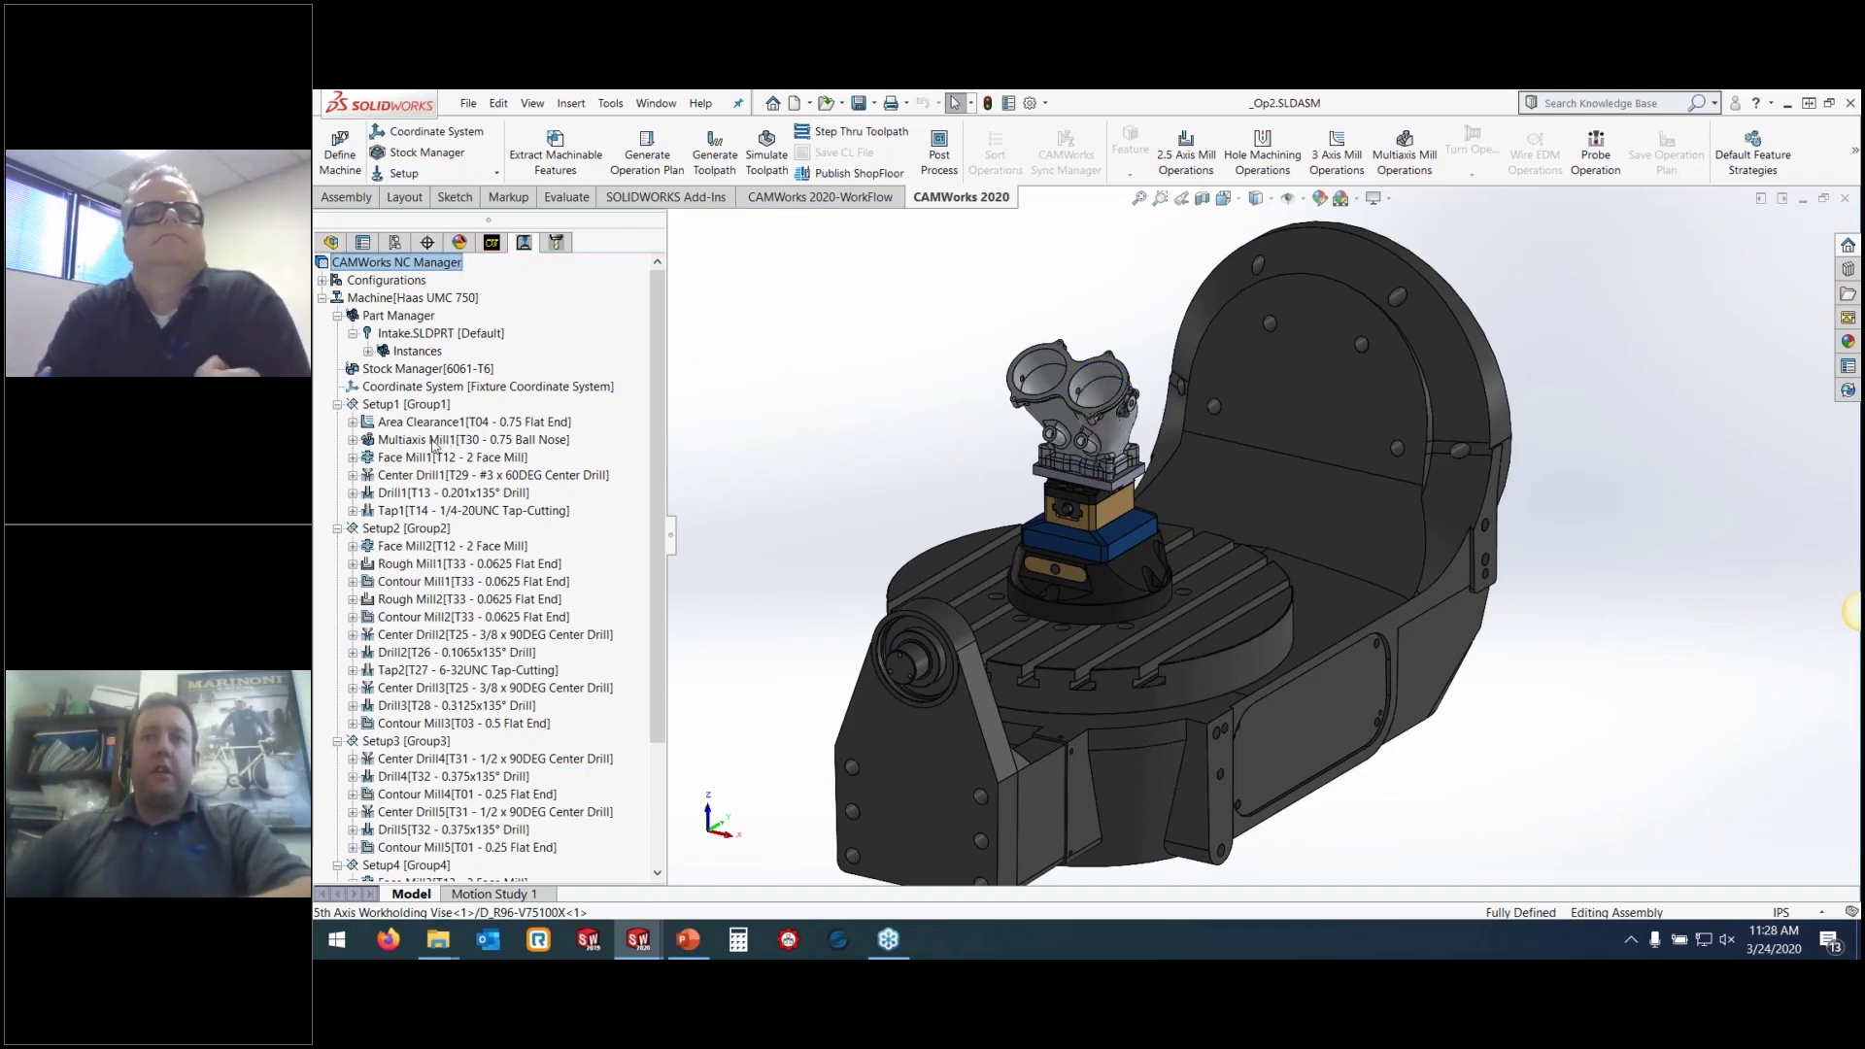
{"action": "left_click", "coordinate": [432, 440]}
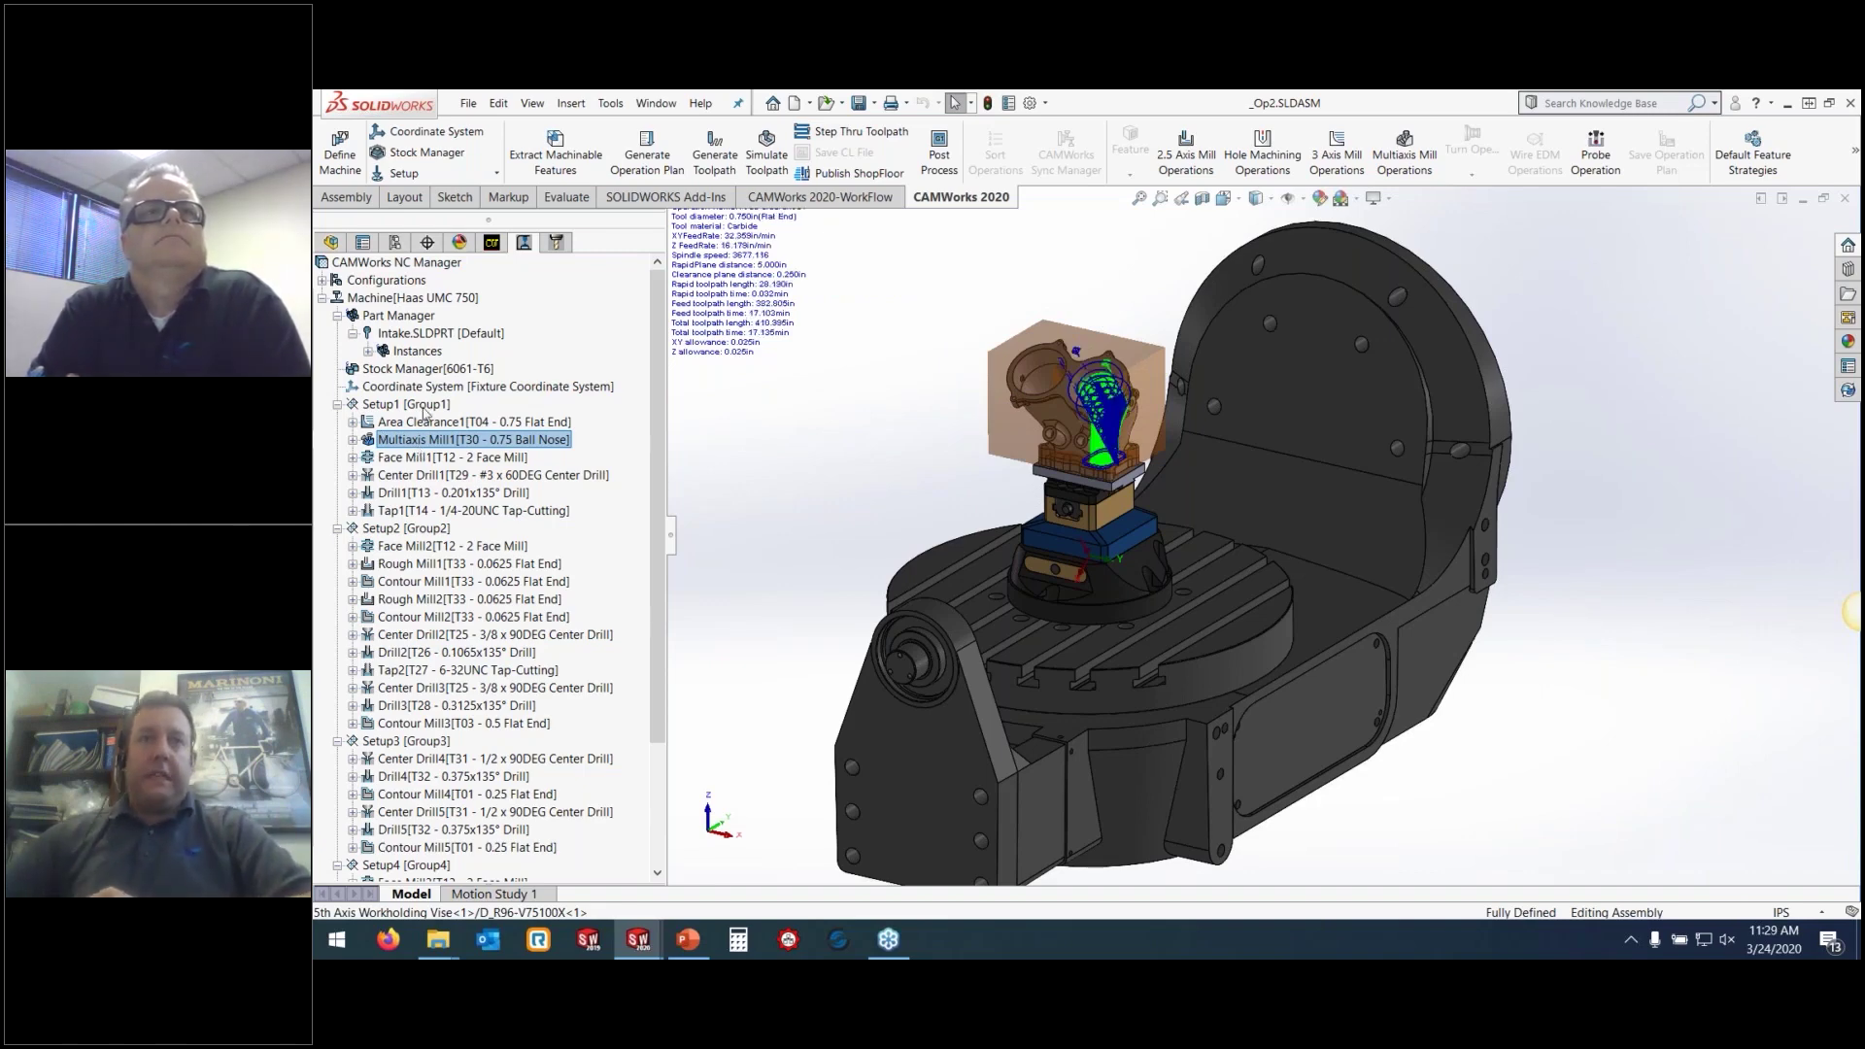
{"action": "scroll", "coordinate": [531, 647], "scroll_direction": "down", "scroll_amount": 2}
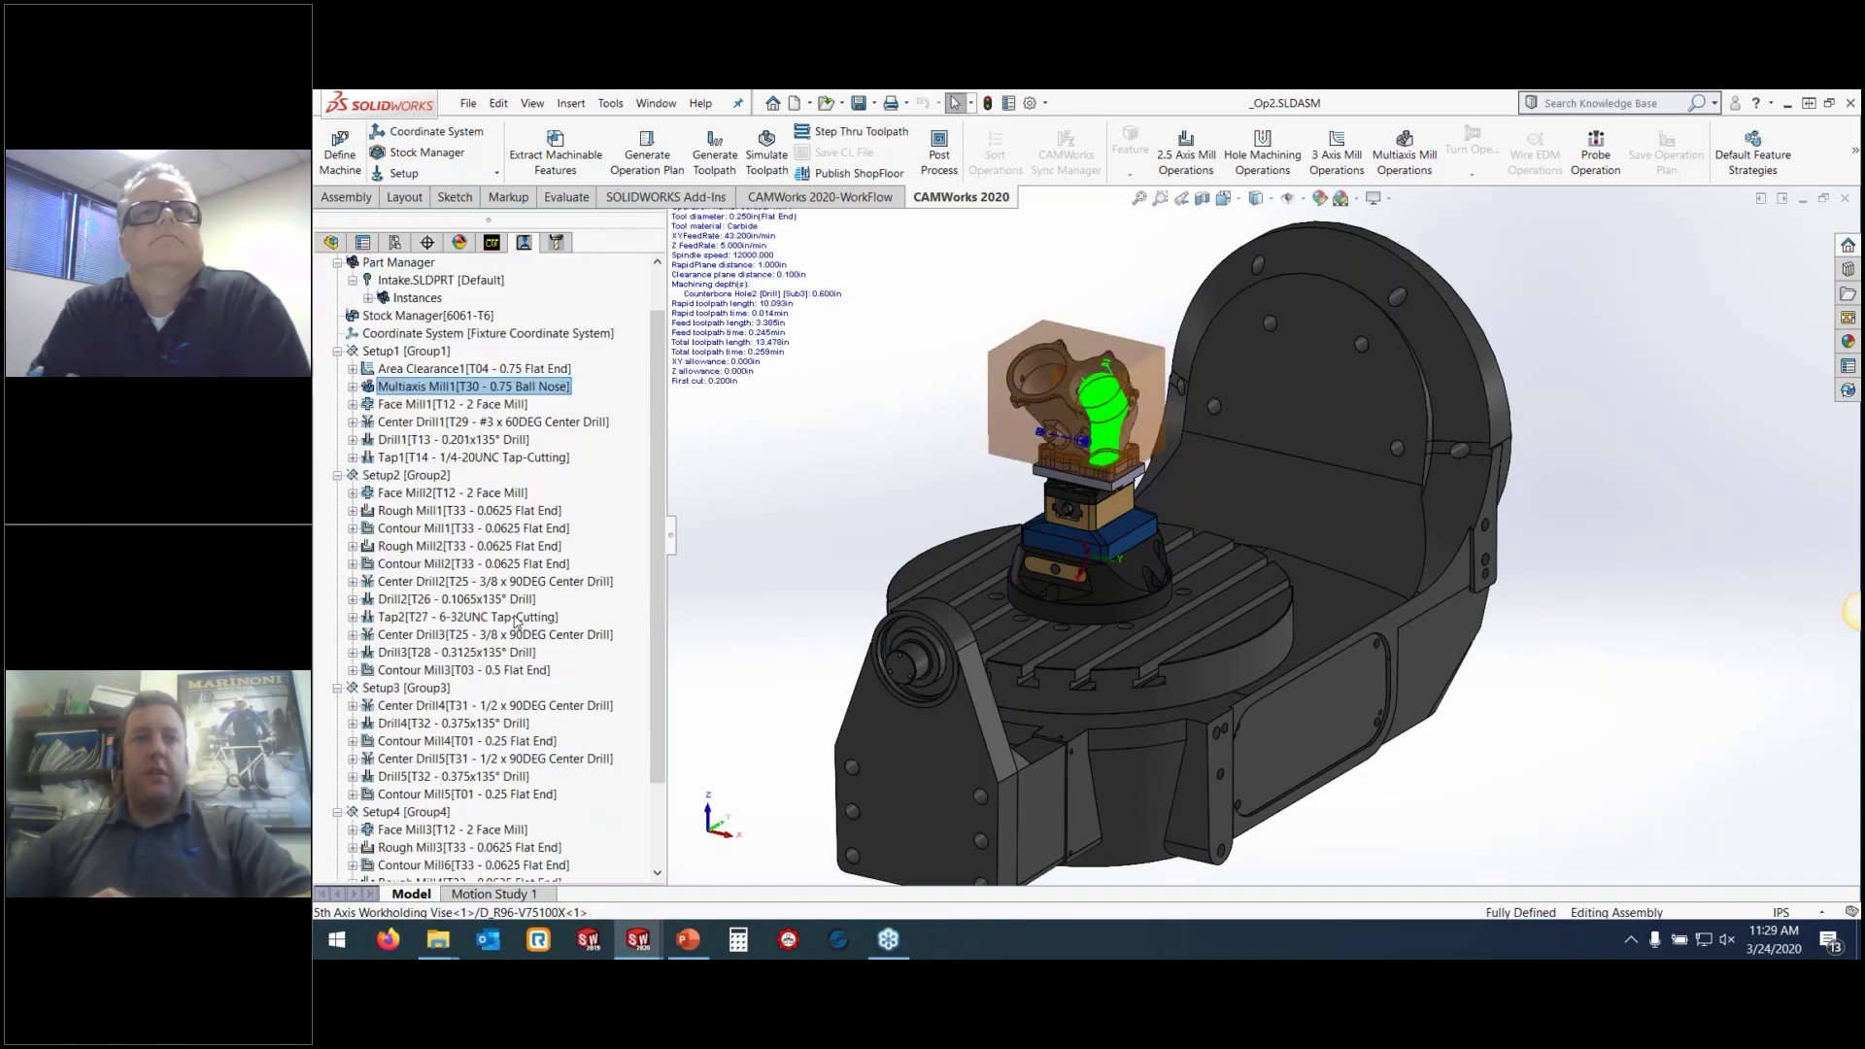
{"action": "scroll", "coordinate": [518, 625], "scroll_direction": "up", "scroll_amount": 1}
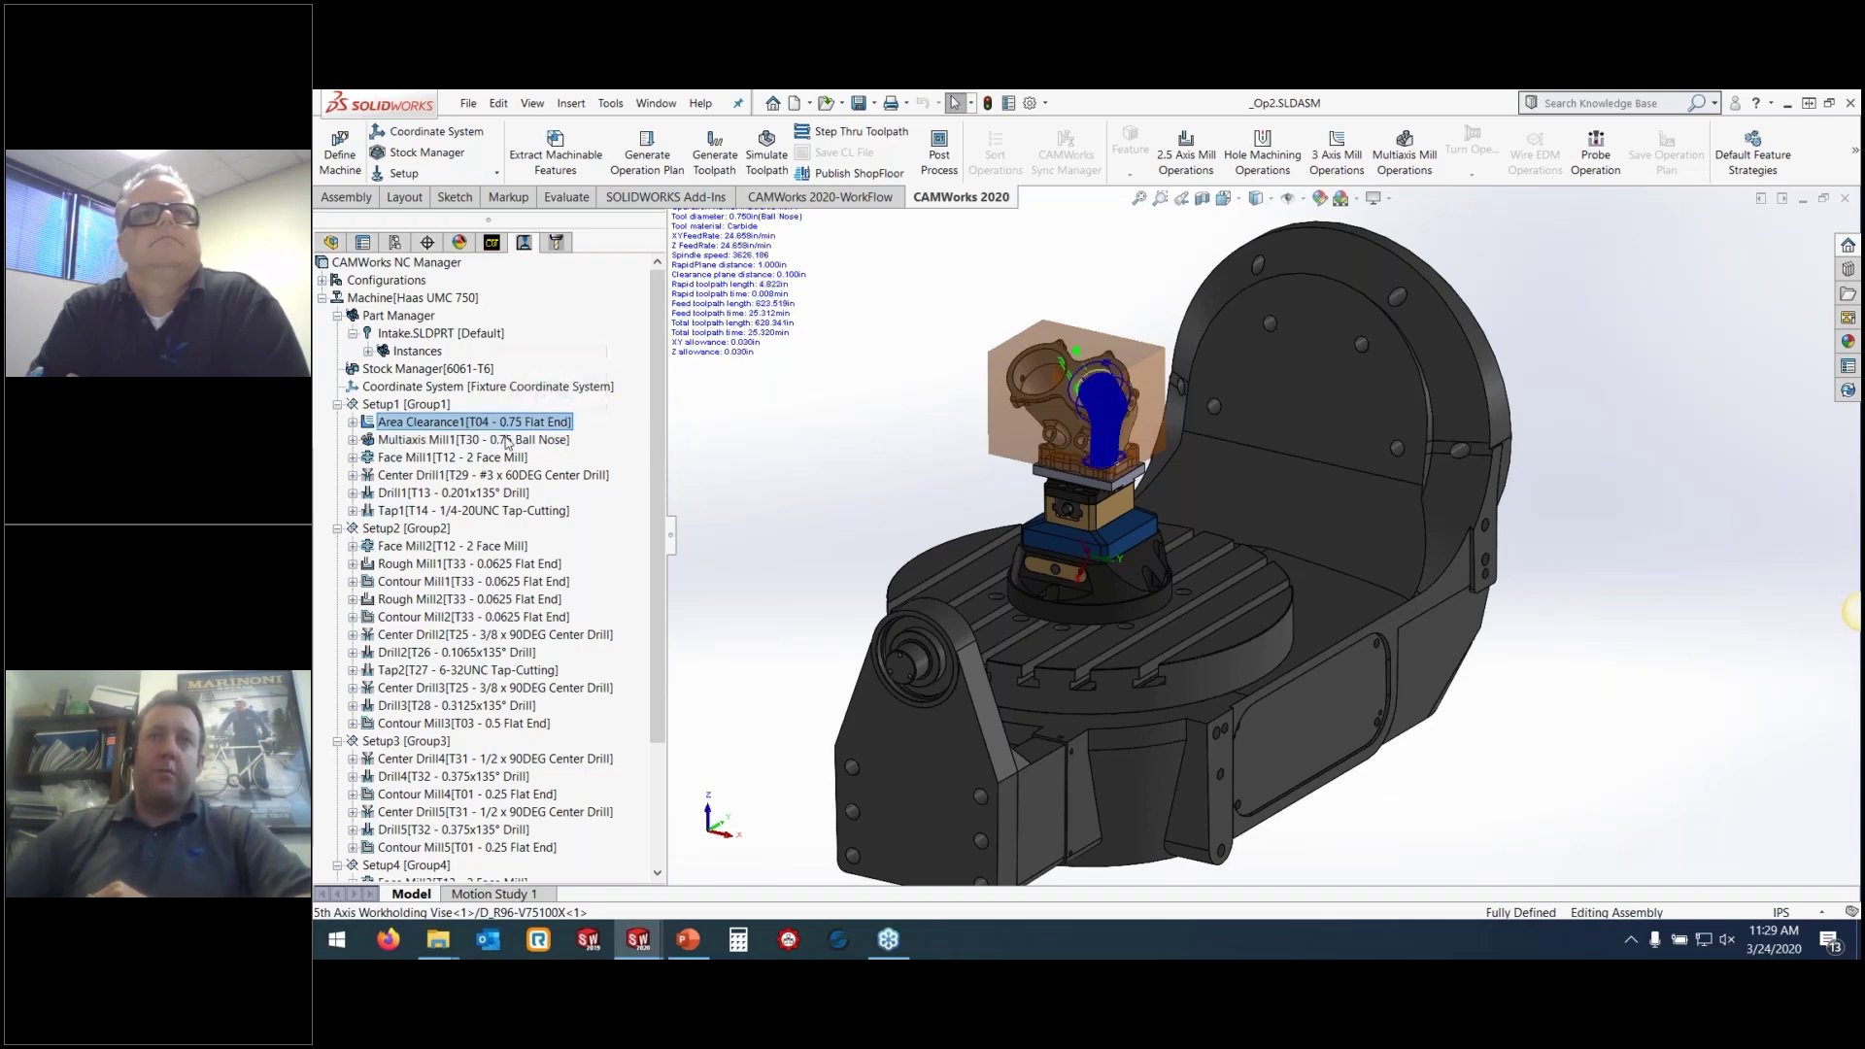
{"action": "scroll", "coordinate": [1130, 396], "scroll_direction": "down", "scroll_amount": 5}
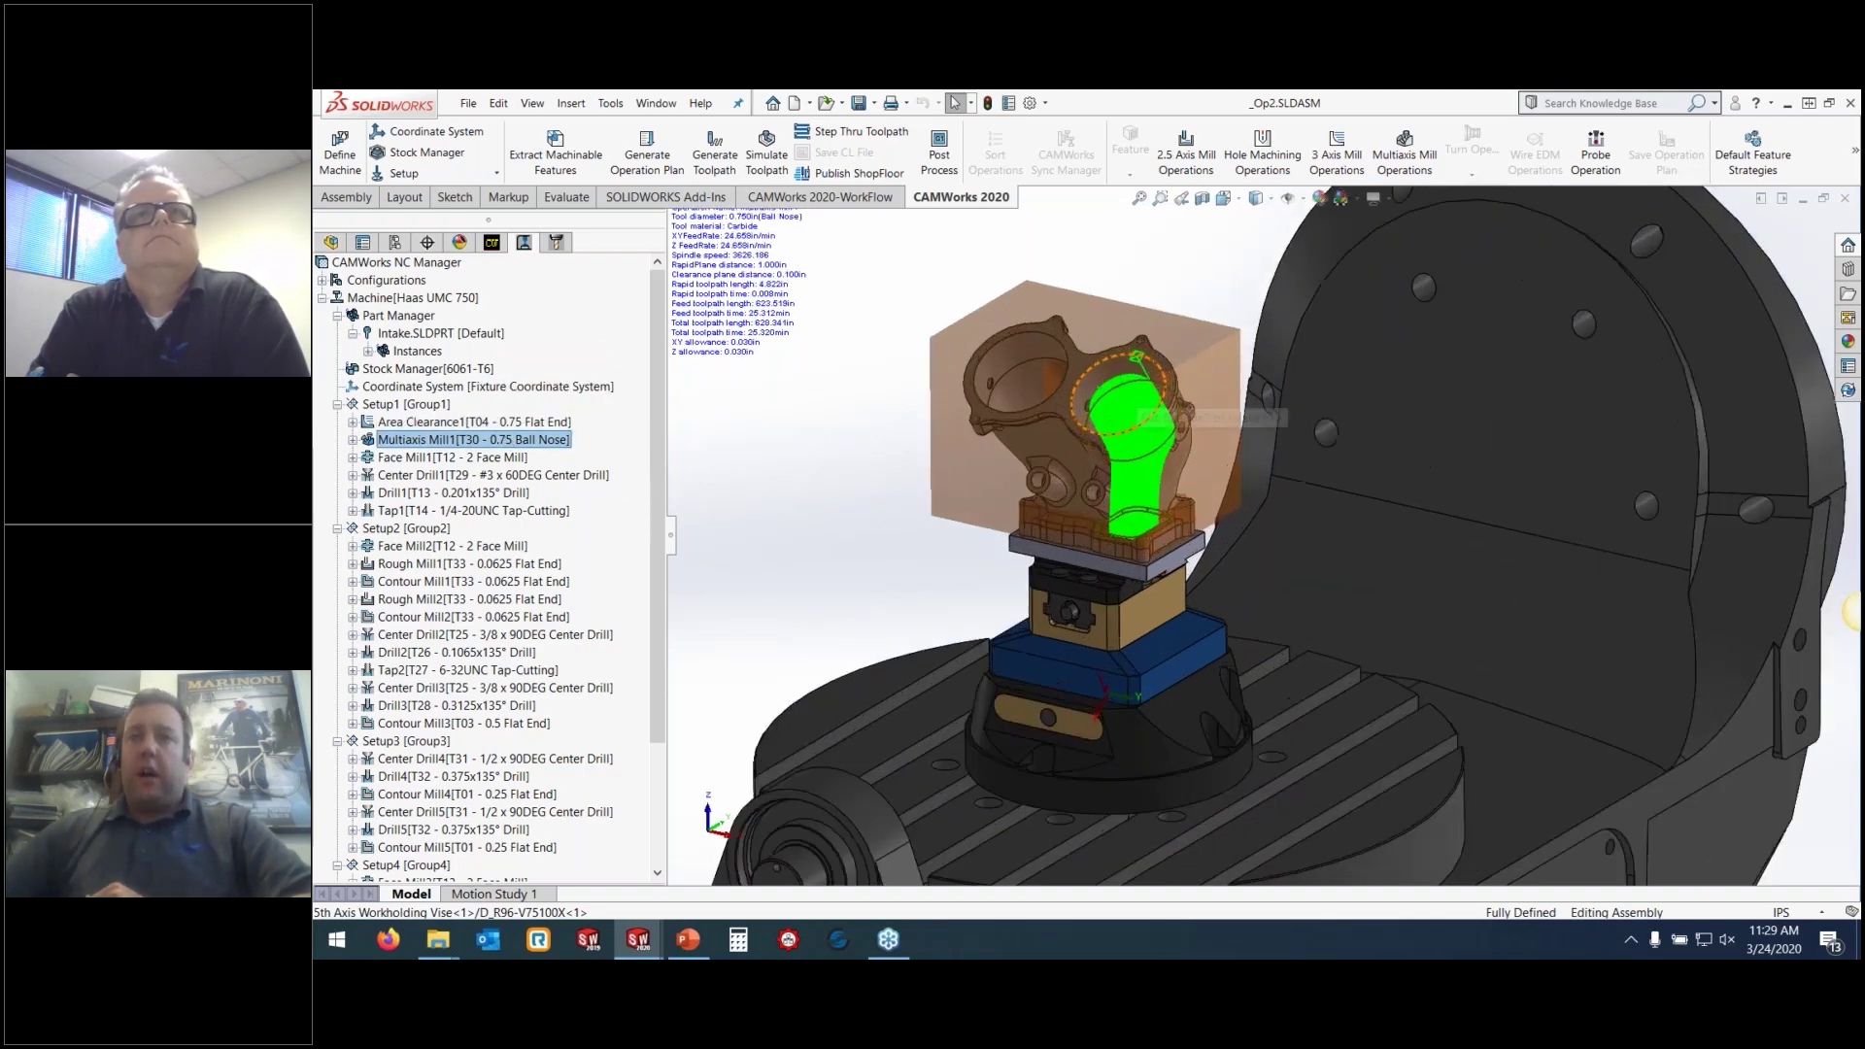
{"action": "mouse_move", "coordinate": [457, 428]}
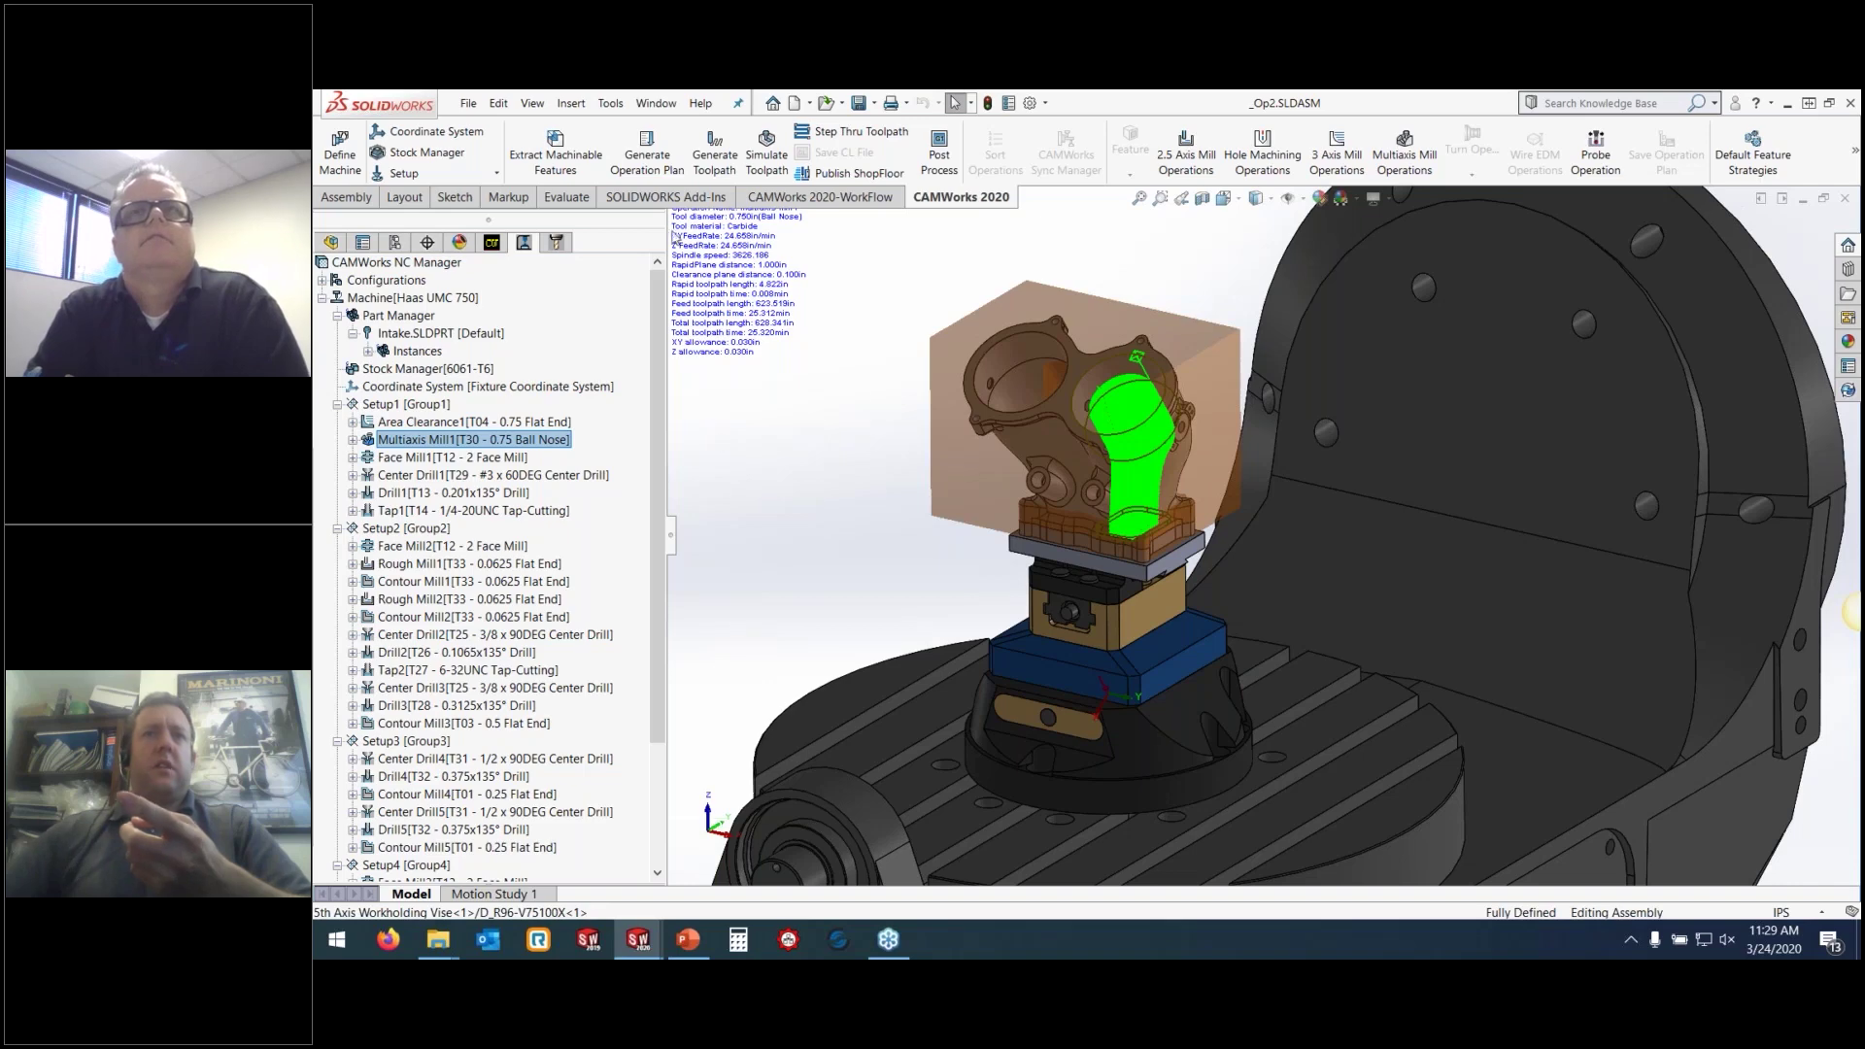
Switch to the _Long Intake Op2 assembly and compare its 0.75 flat end Area Clearance3 and Area Clearance1 toolpaths
{"action": "left_click", "coordinate": [656, 104]}
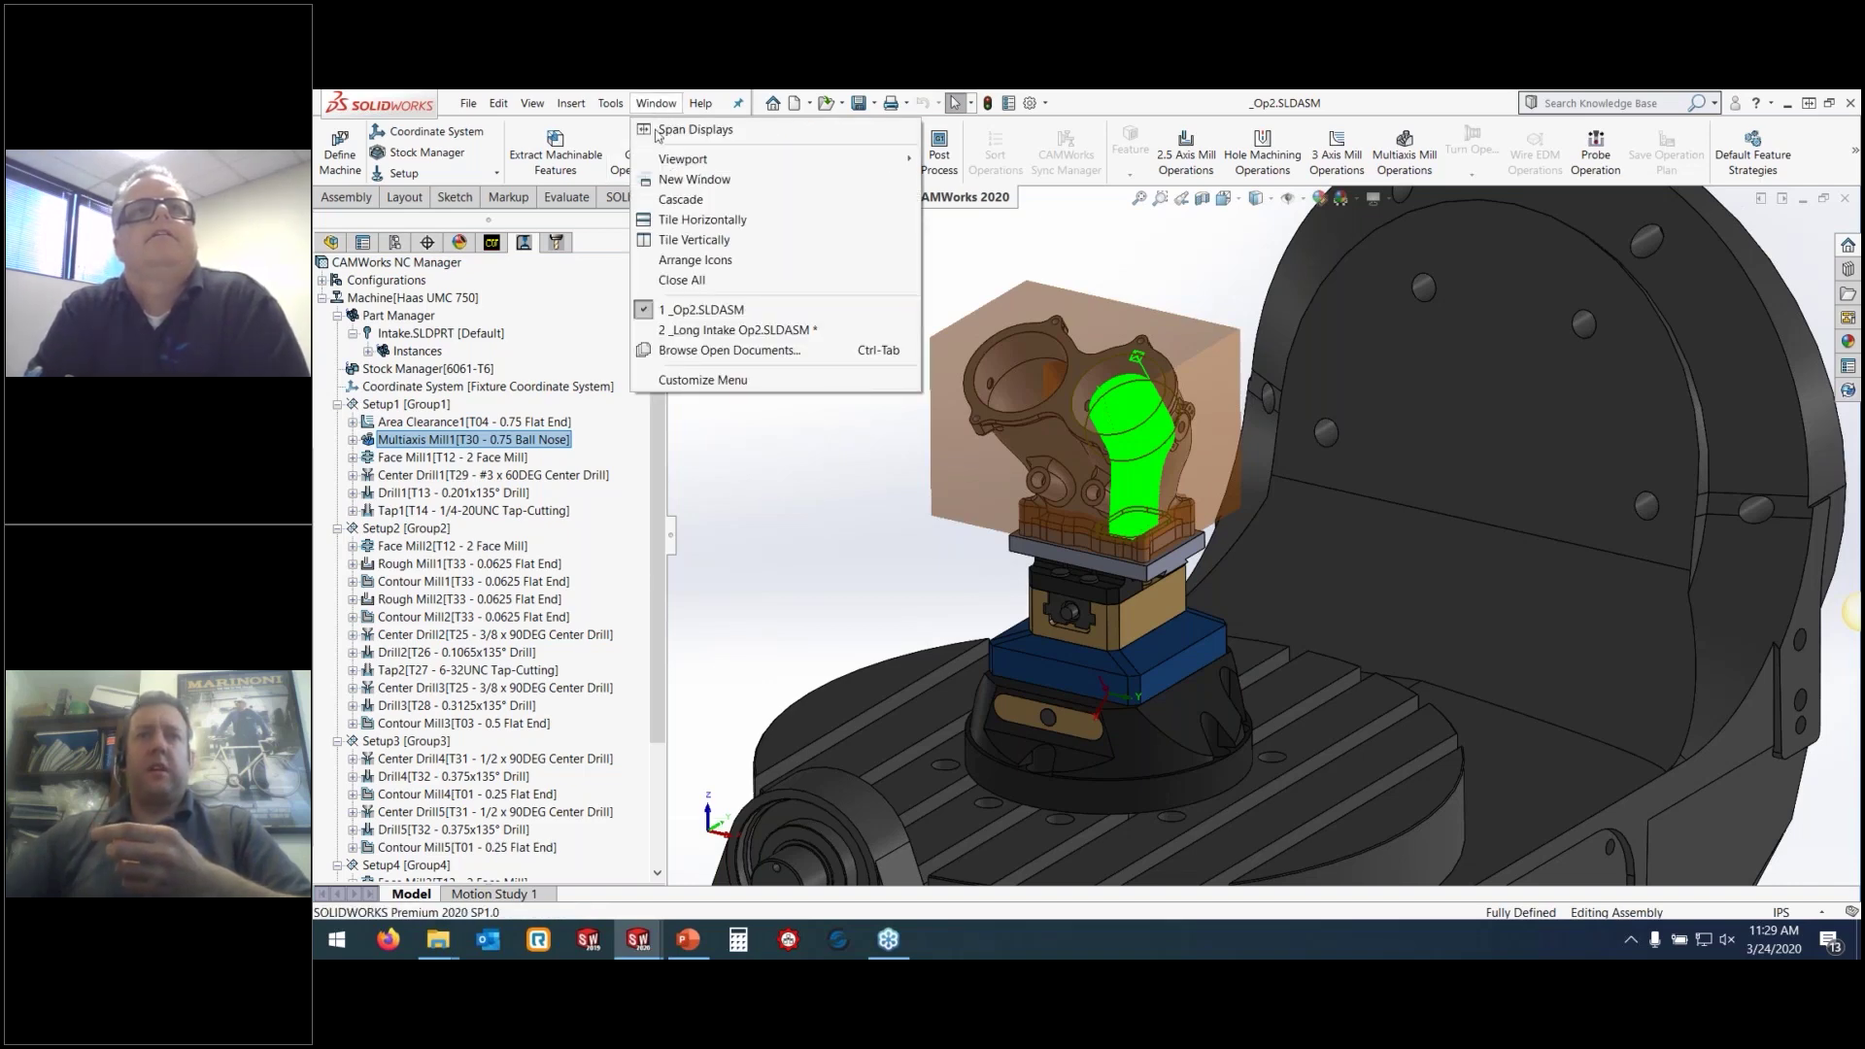
{"action": "left_click", "coordinate": [736, 330]}
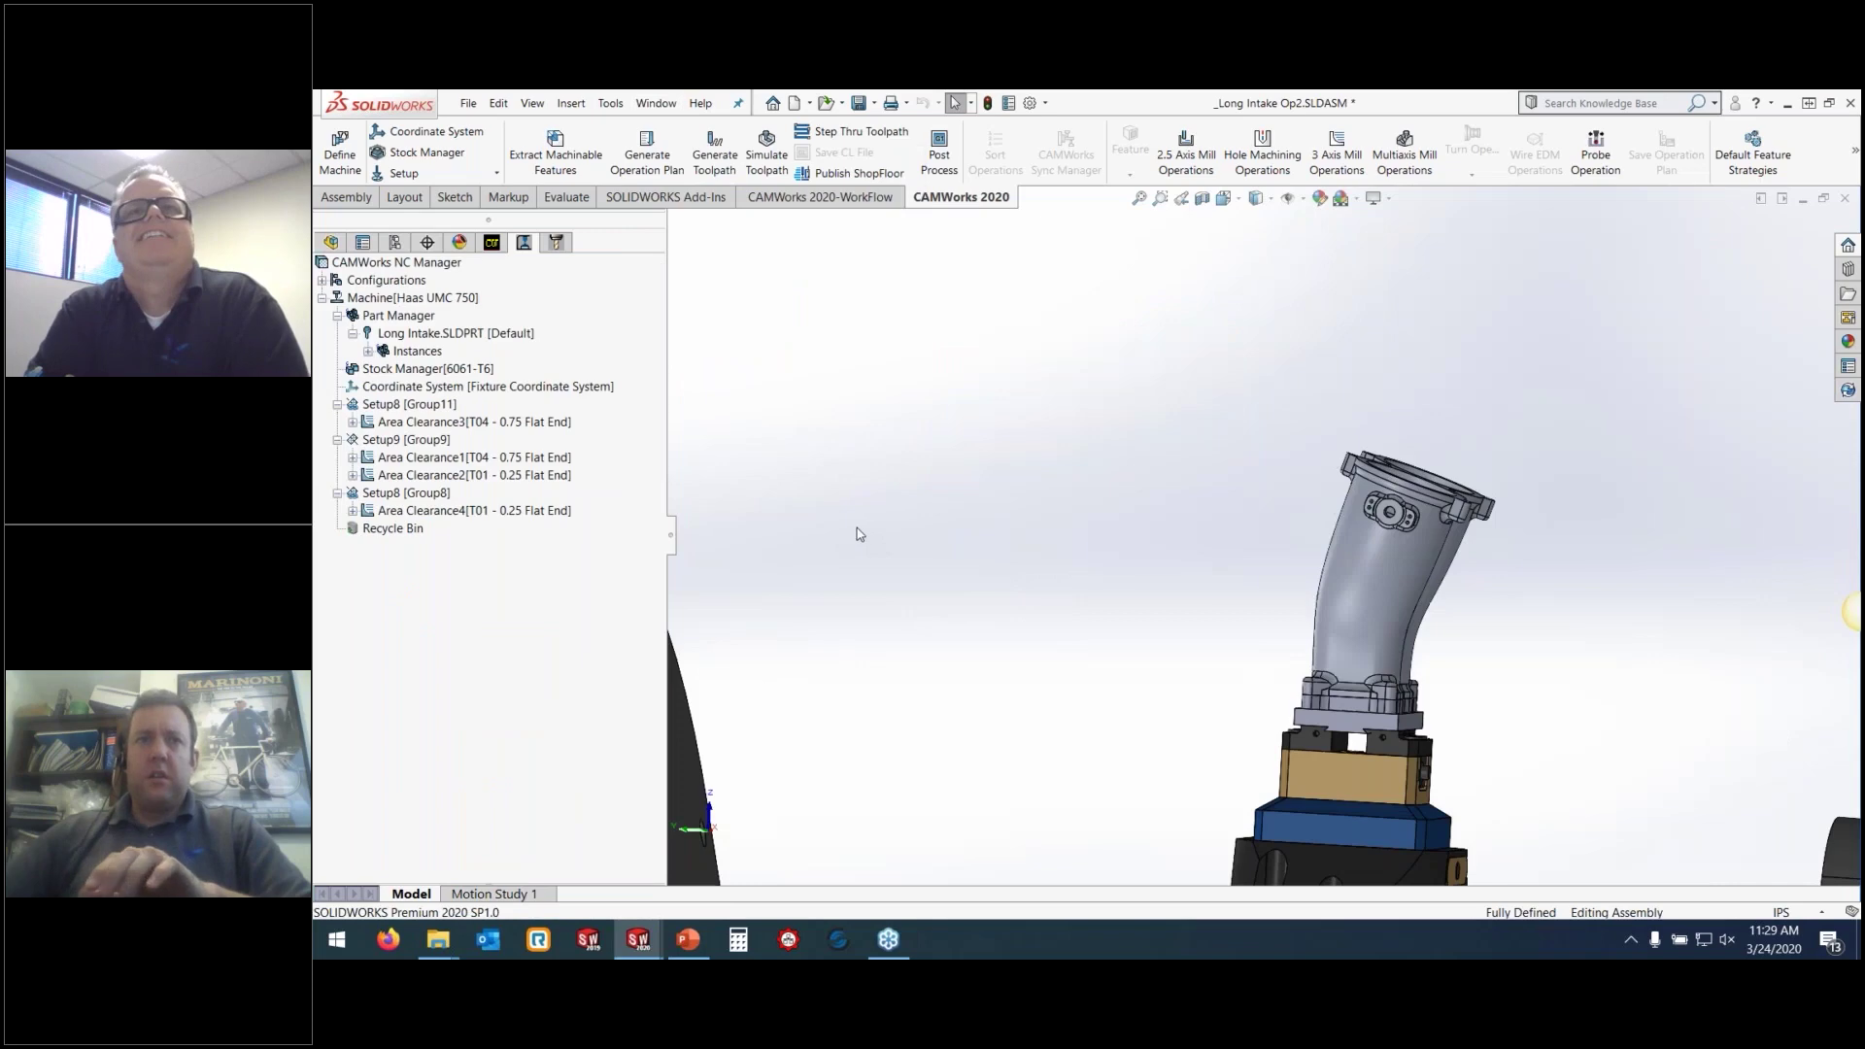
{"action": "left_click", "coordinate": [474, 422]}
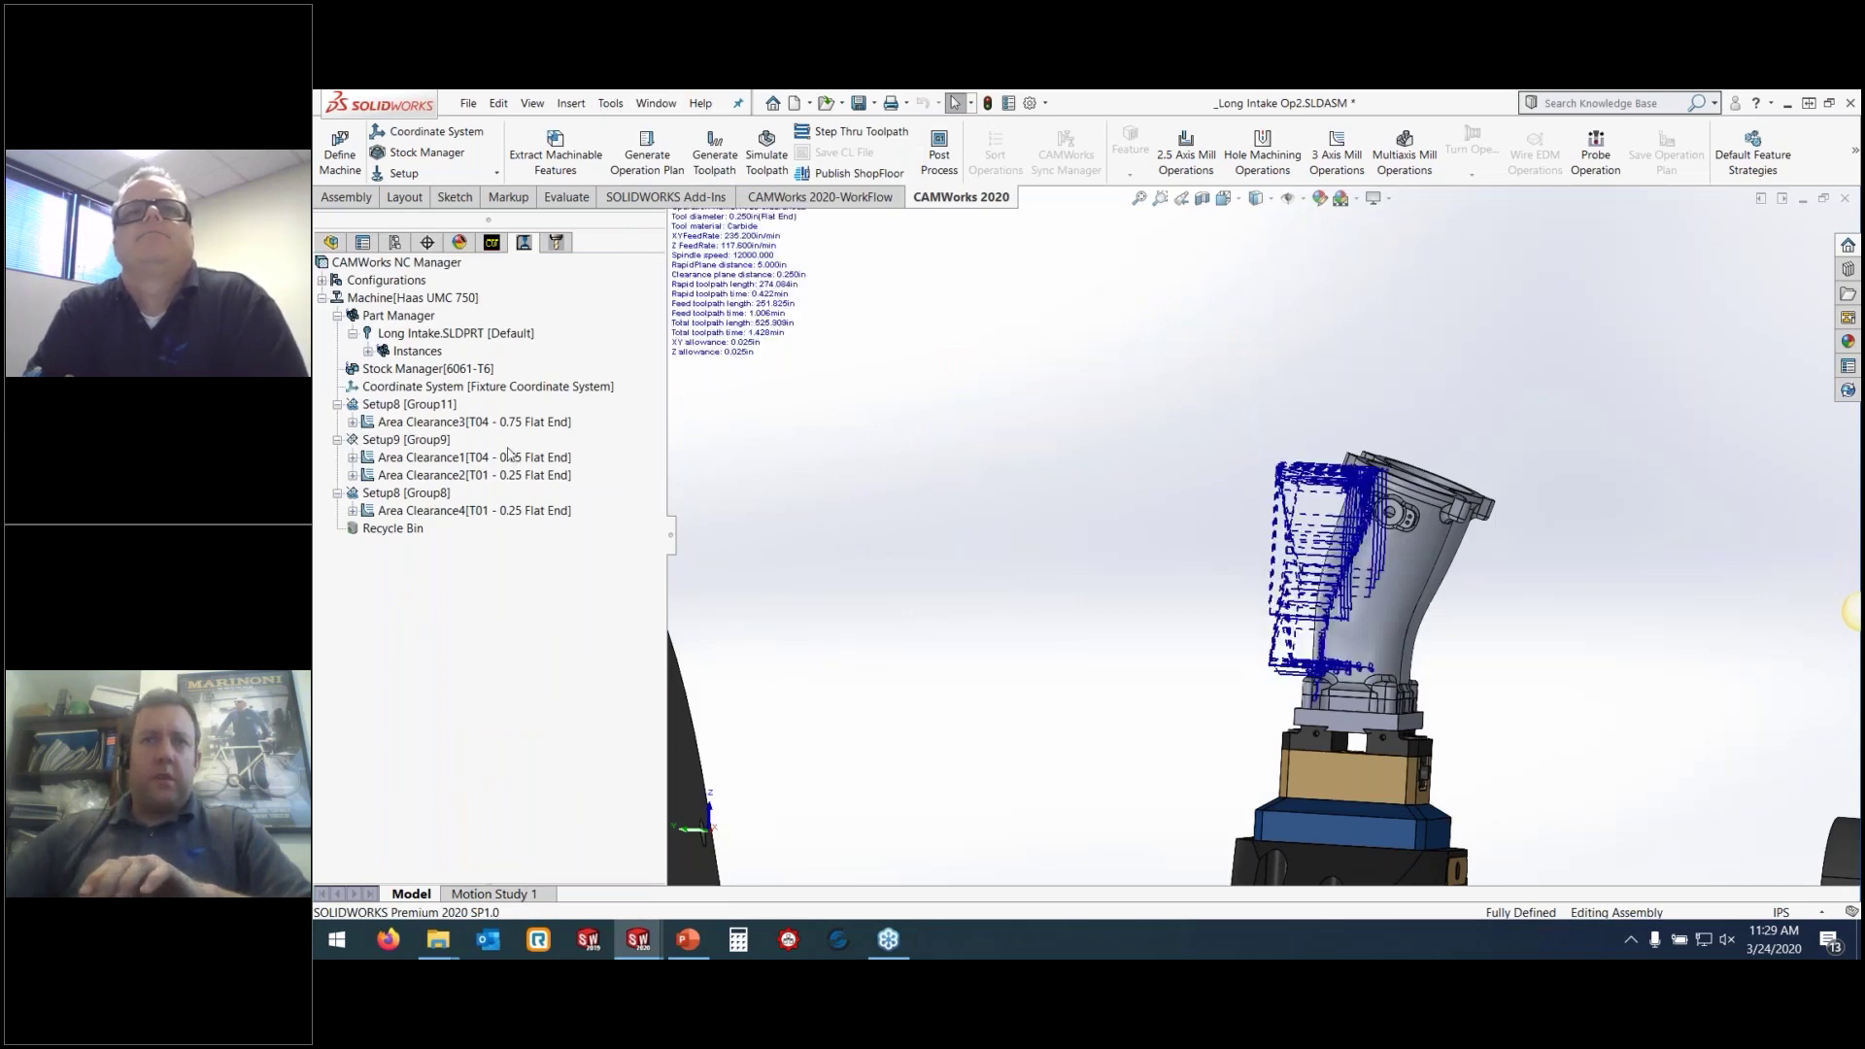
{"action": "middle_click_drag", "start_coordinate": [1613, 574], "coordinate": [1268, 565]}
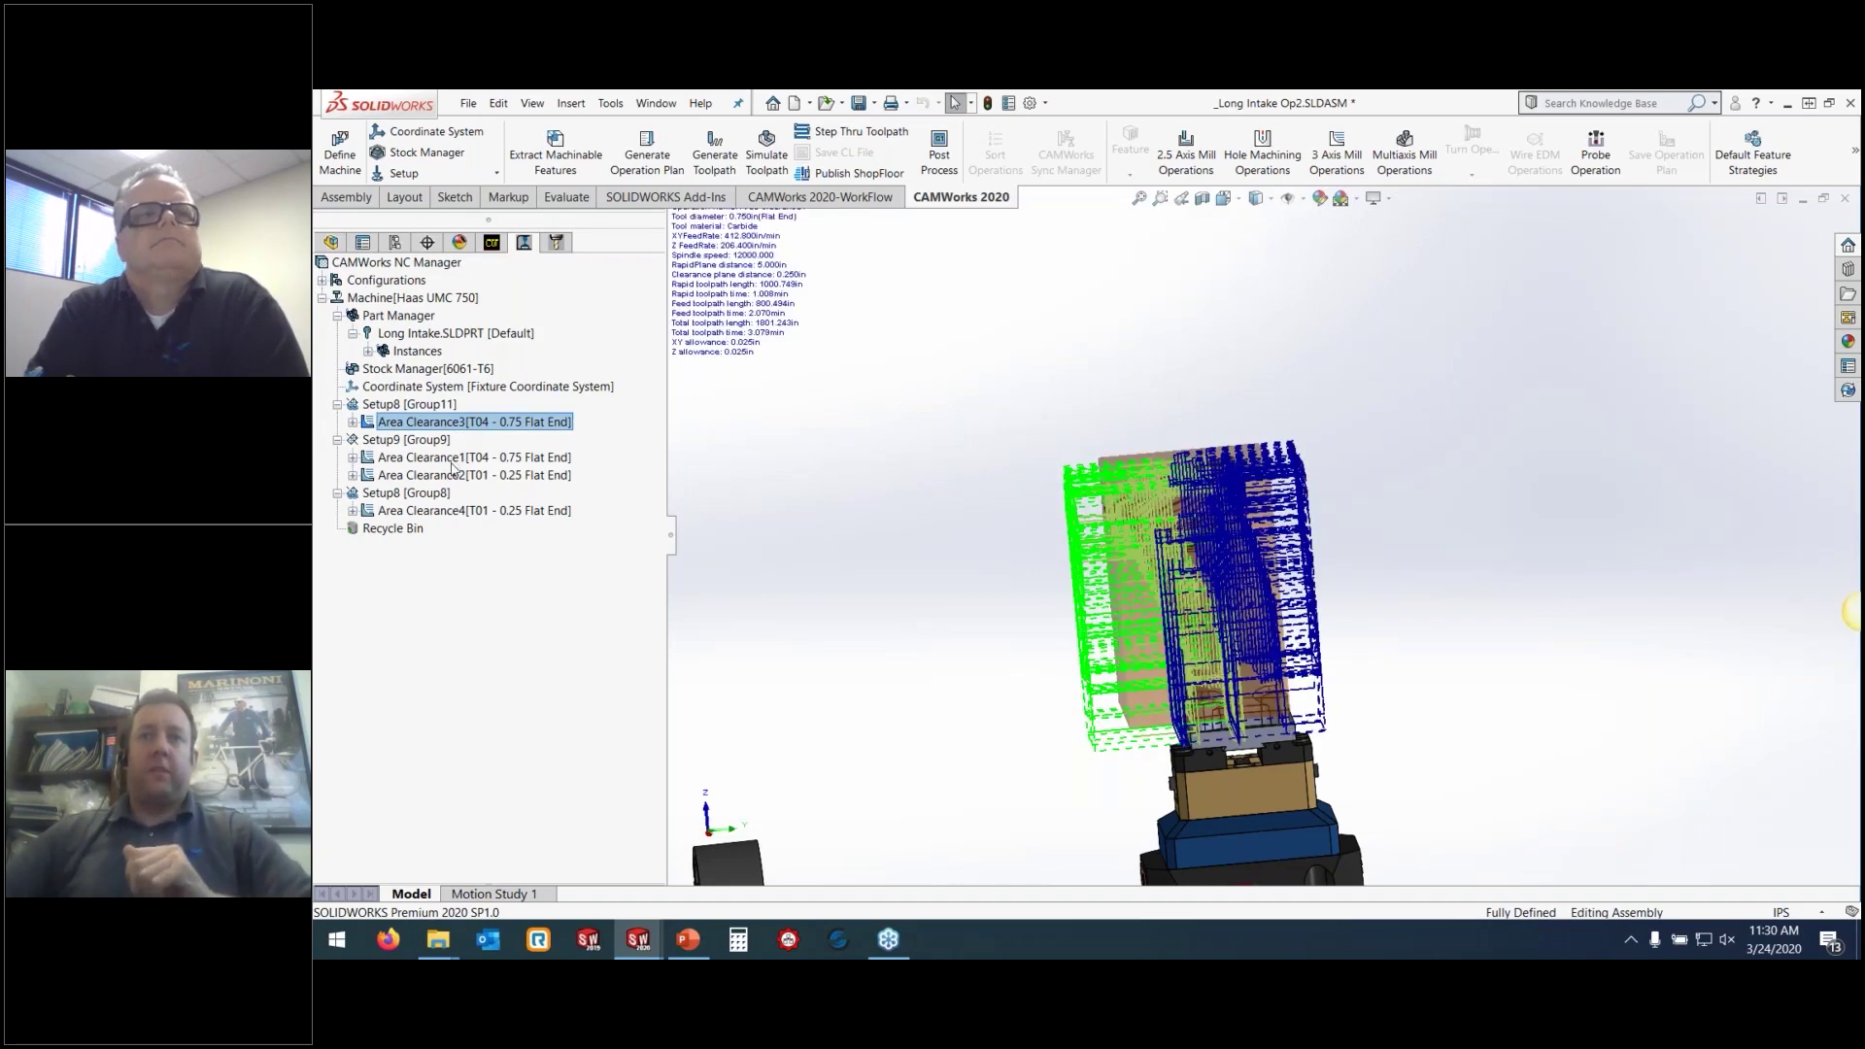
{"action": "left_click", "coordinate": [451, 459]}
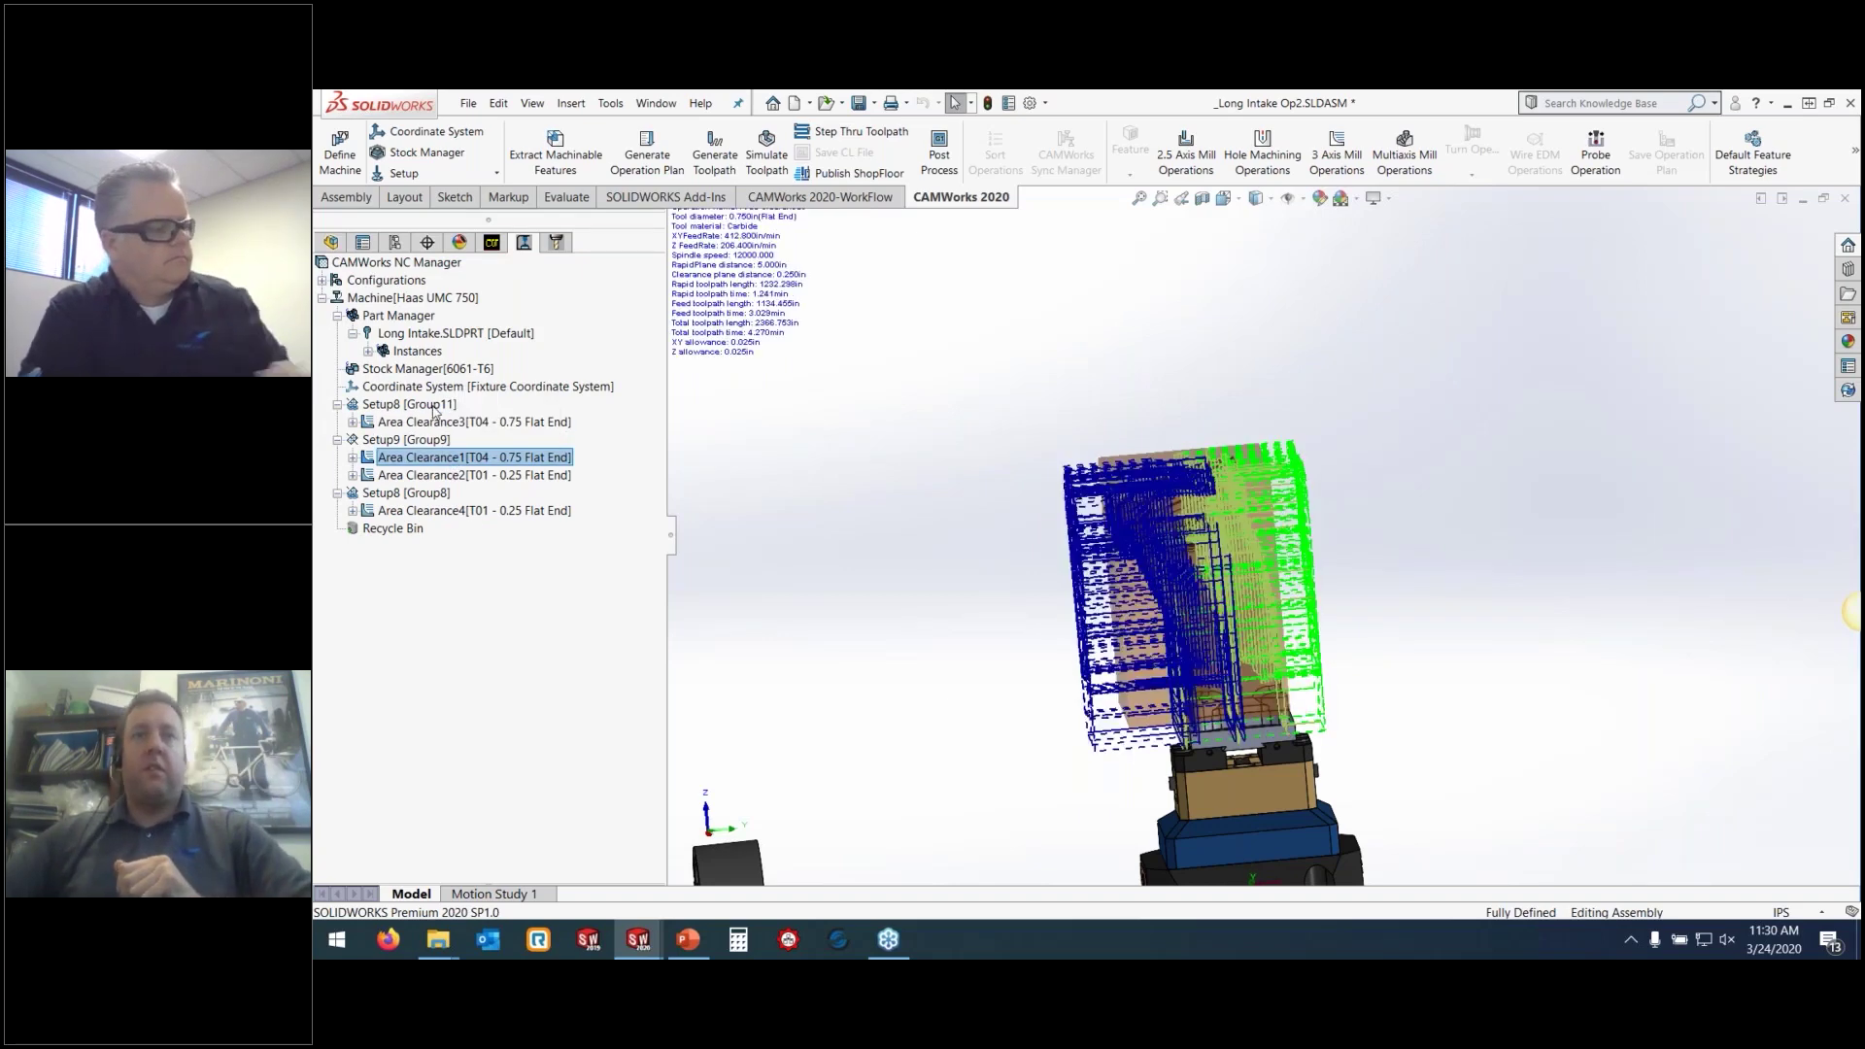
{"action": "mouse_move", "coordinate": [458, 425]}
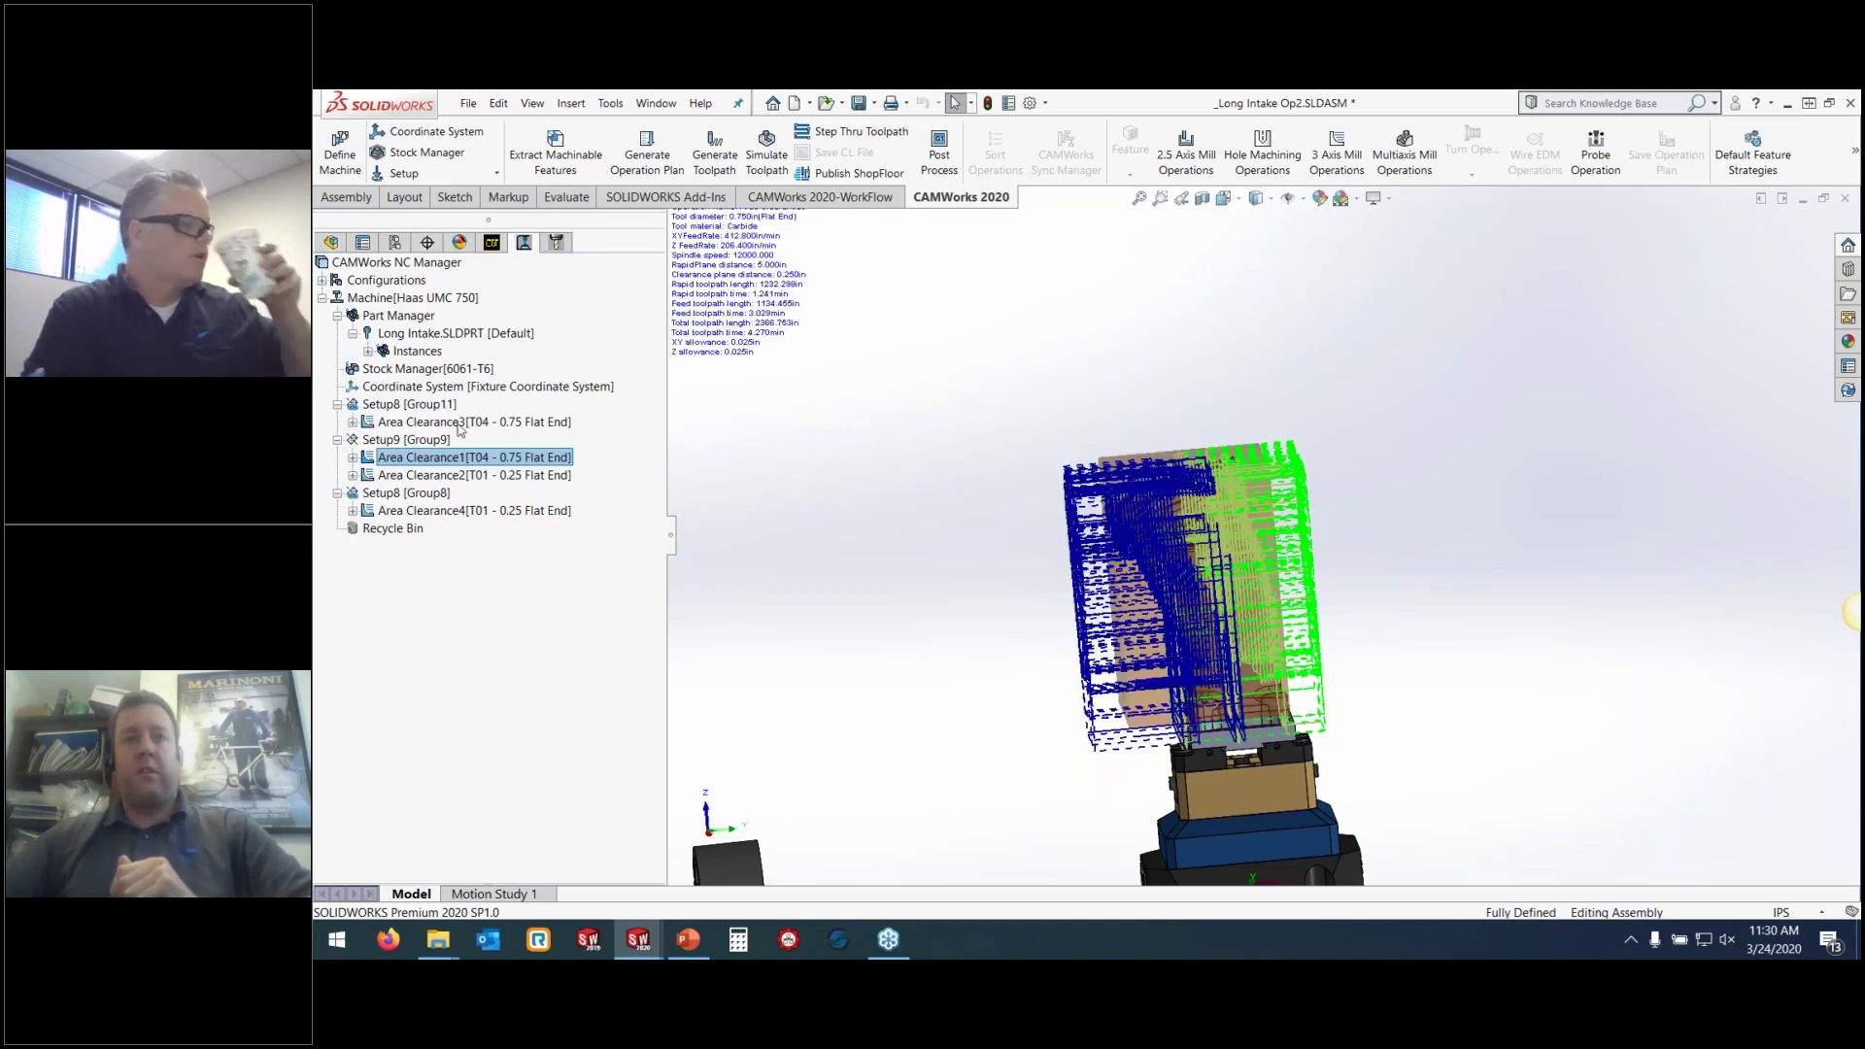
{"action": "mouse_move", "coordinate": [531, 464]}
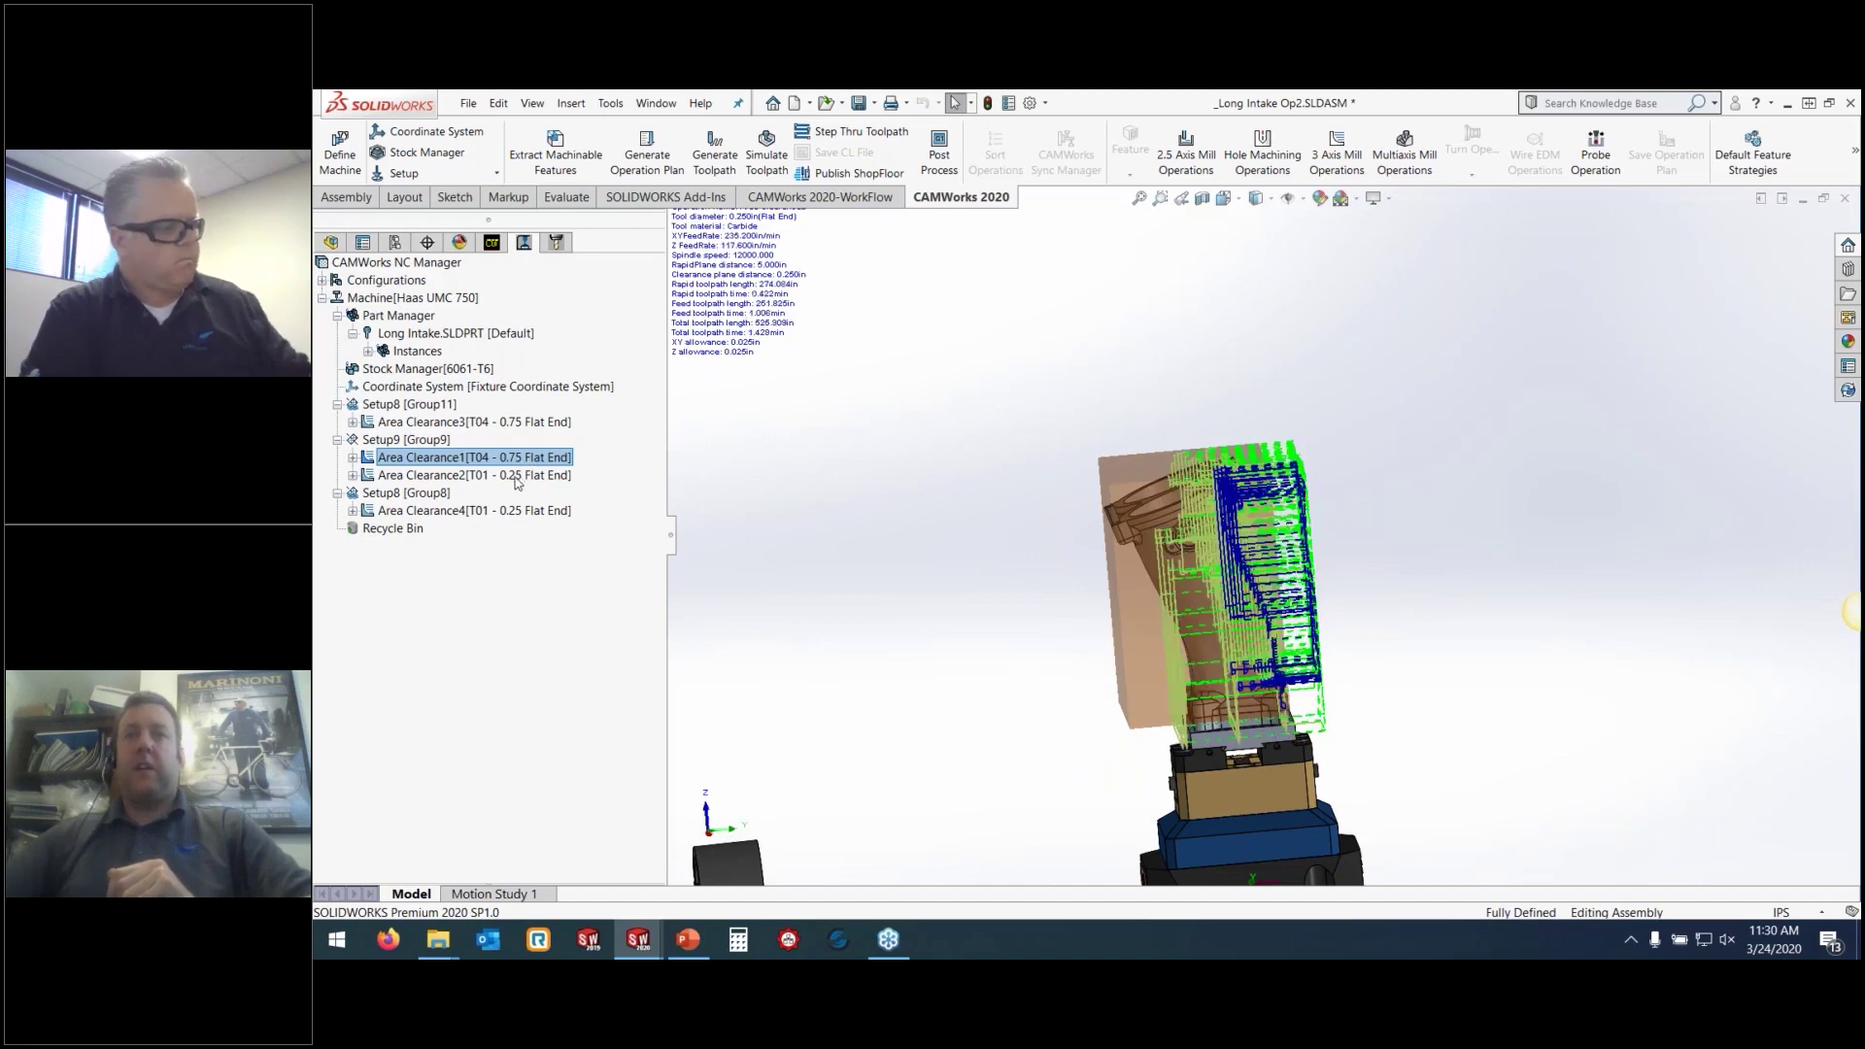
Examine the 0.25 flat end toolpaths of Area Clearance2 and Area Clearance4 around the long intake
{"action": "left_click", "coordinate": [524, 476]}
{"action": "middle_click_drag", "start_coordinate": [1255, 469], "coordinate": [1186, 467]}
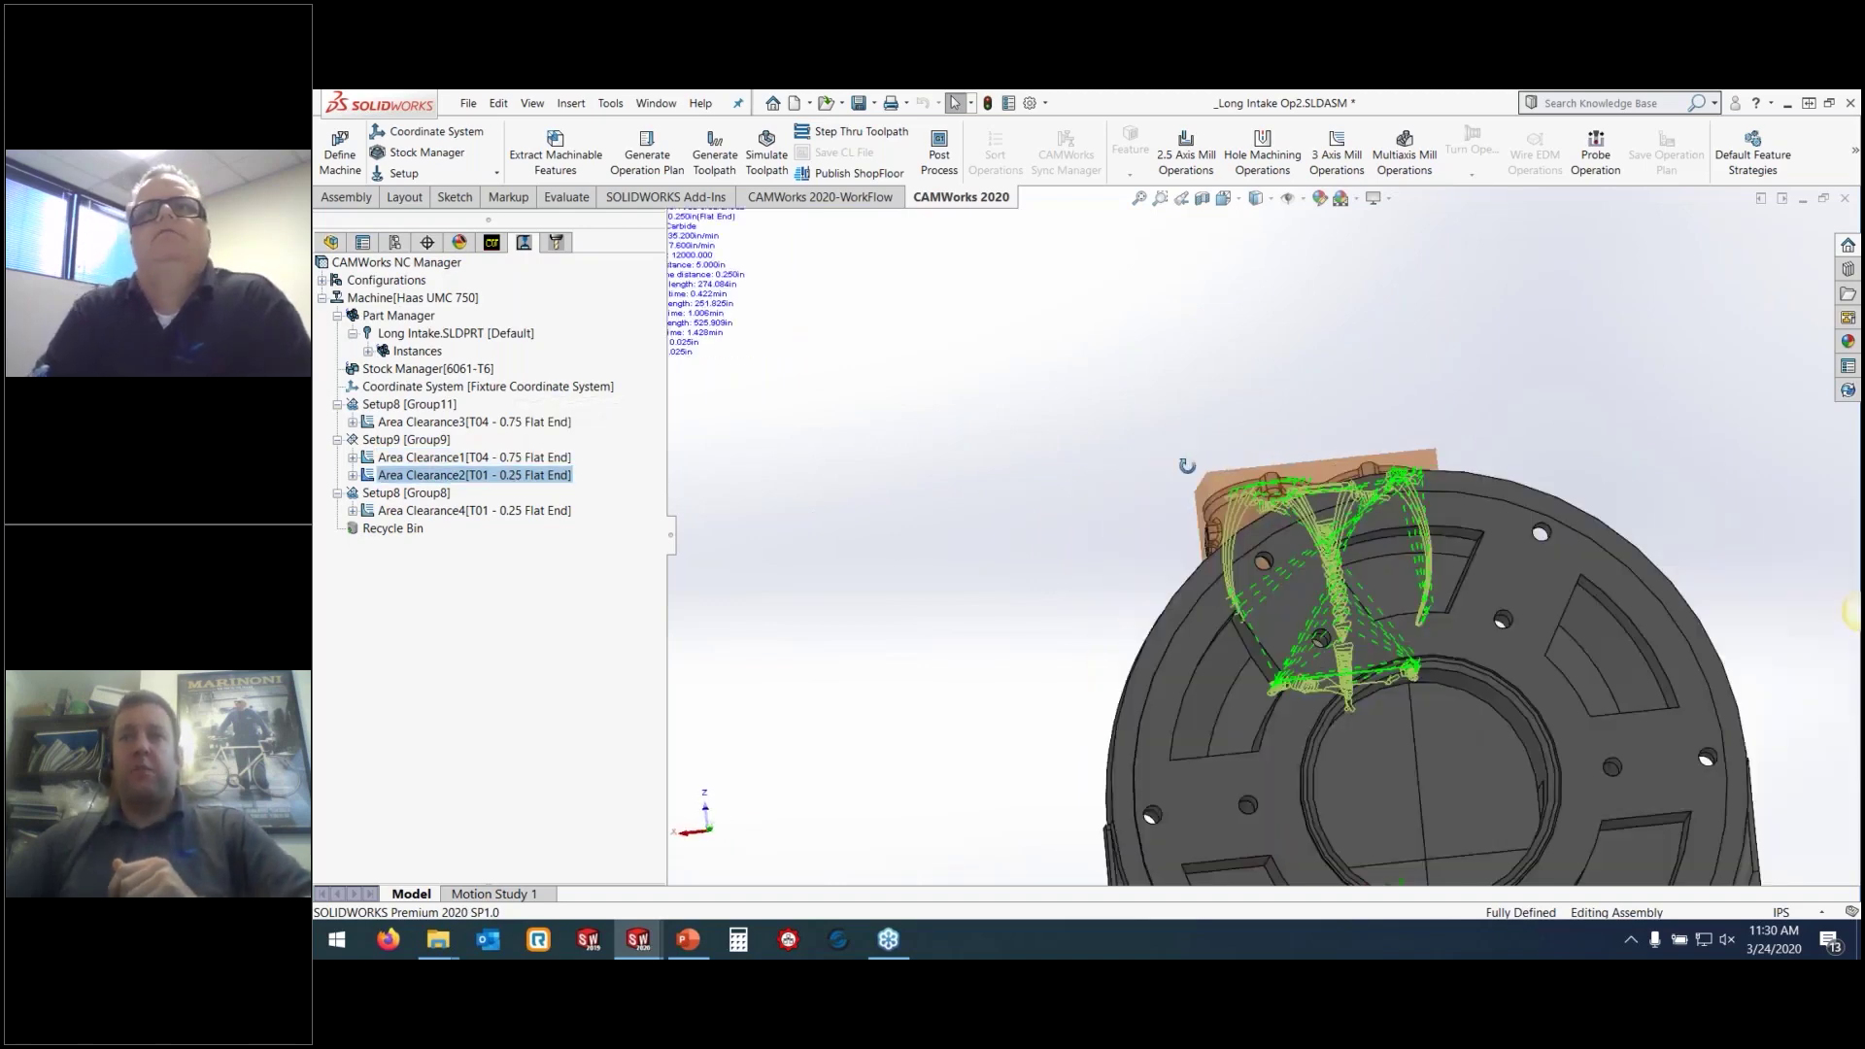
{"action": "scroll", "coordinate": [1187, 466], "scroll_direction": "down", "scroll_amount": 6}
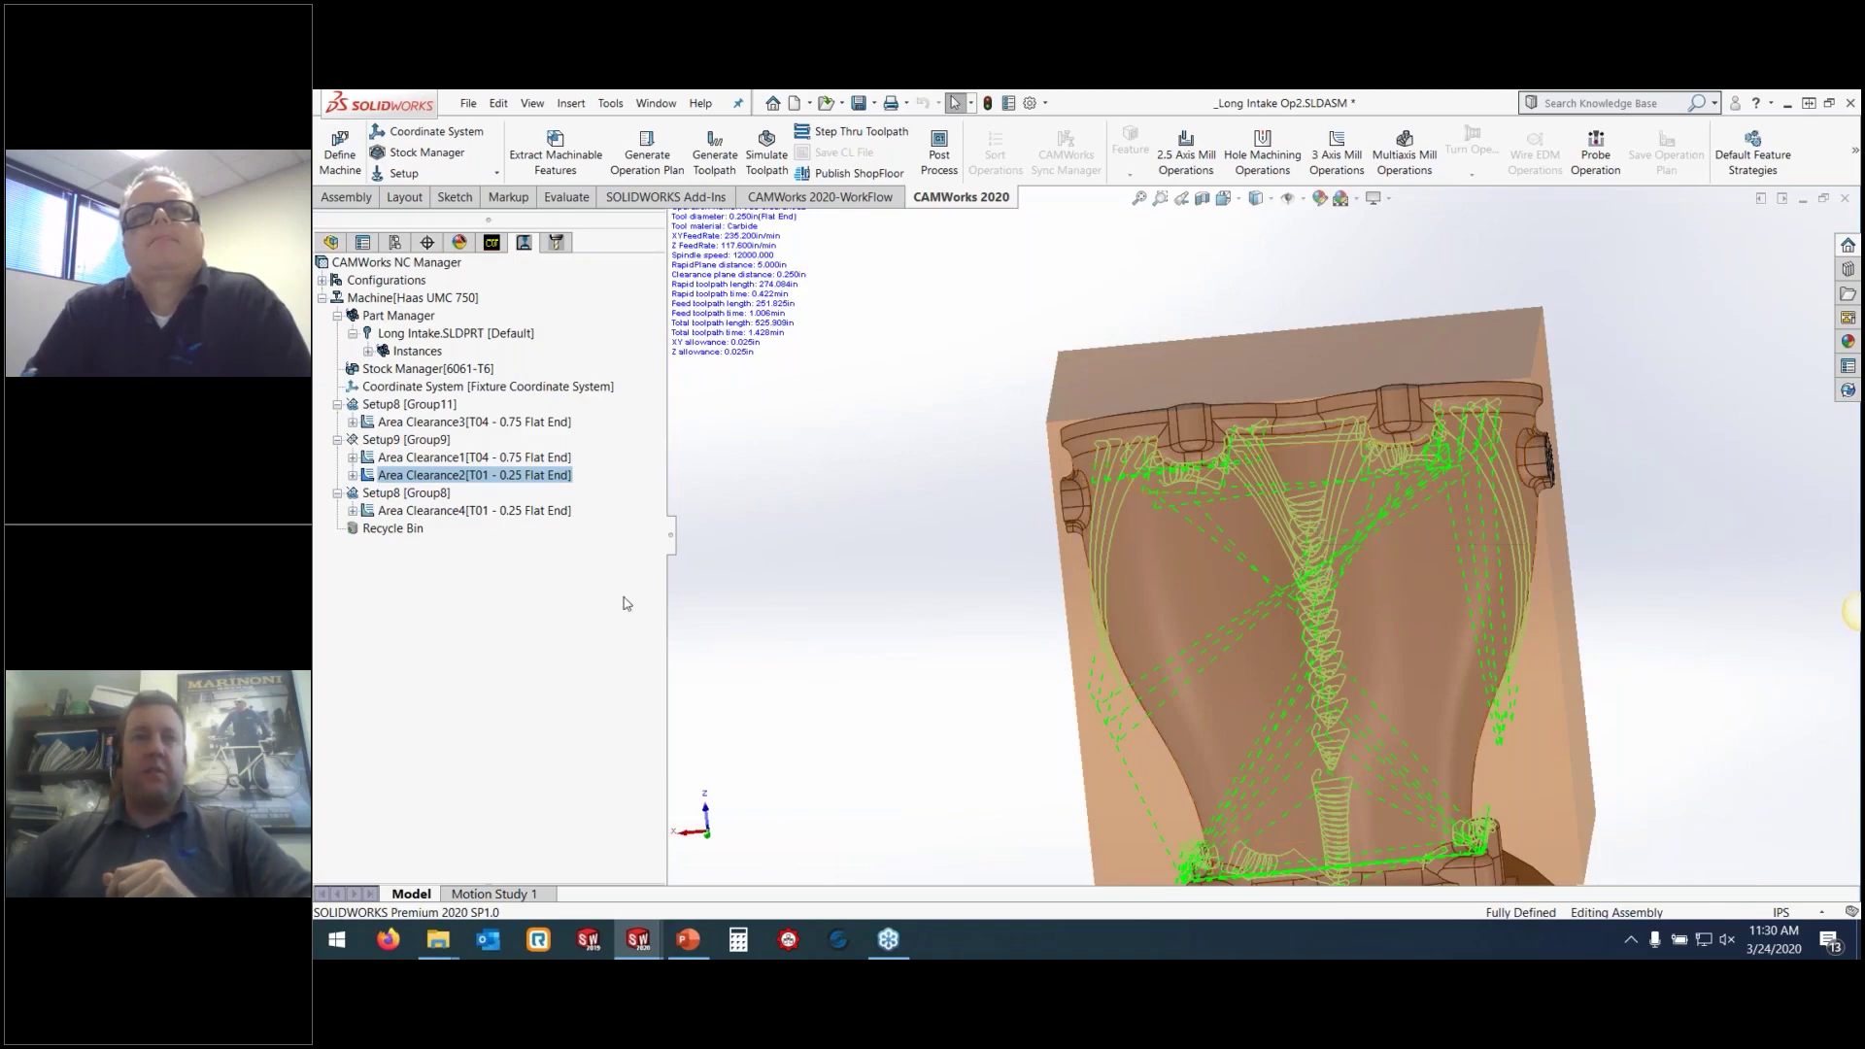
{"action": "left_click", "coordinate": [510, 512]}
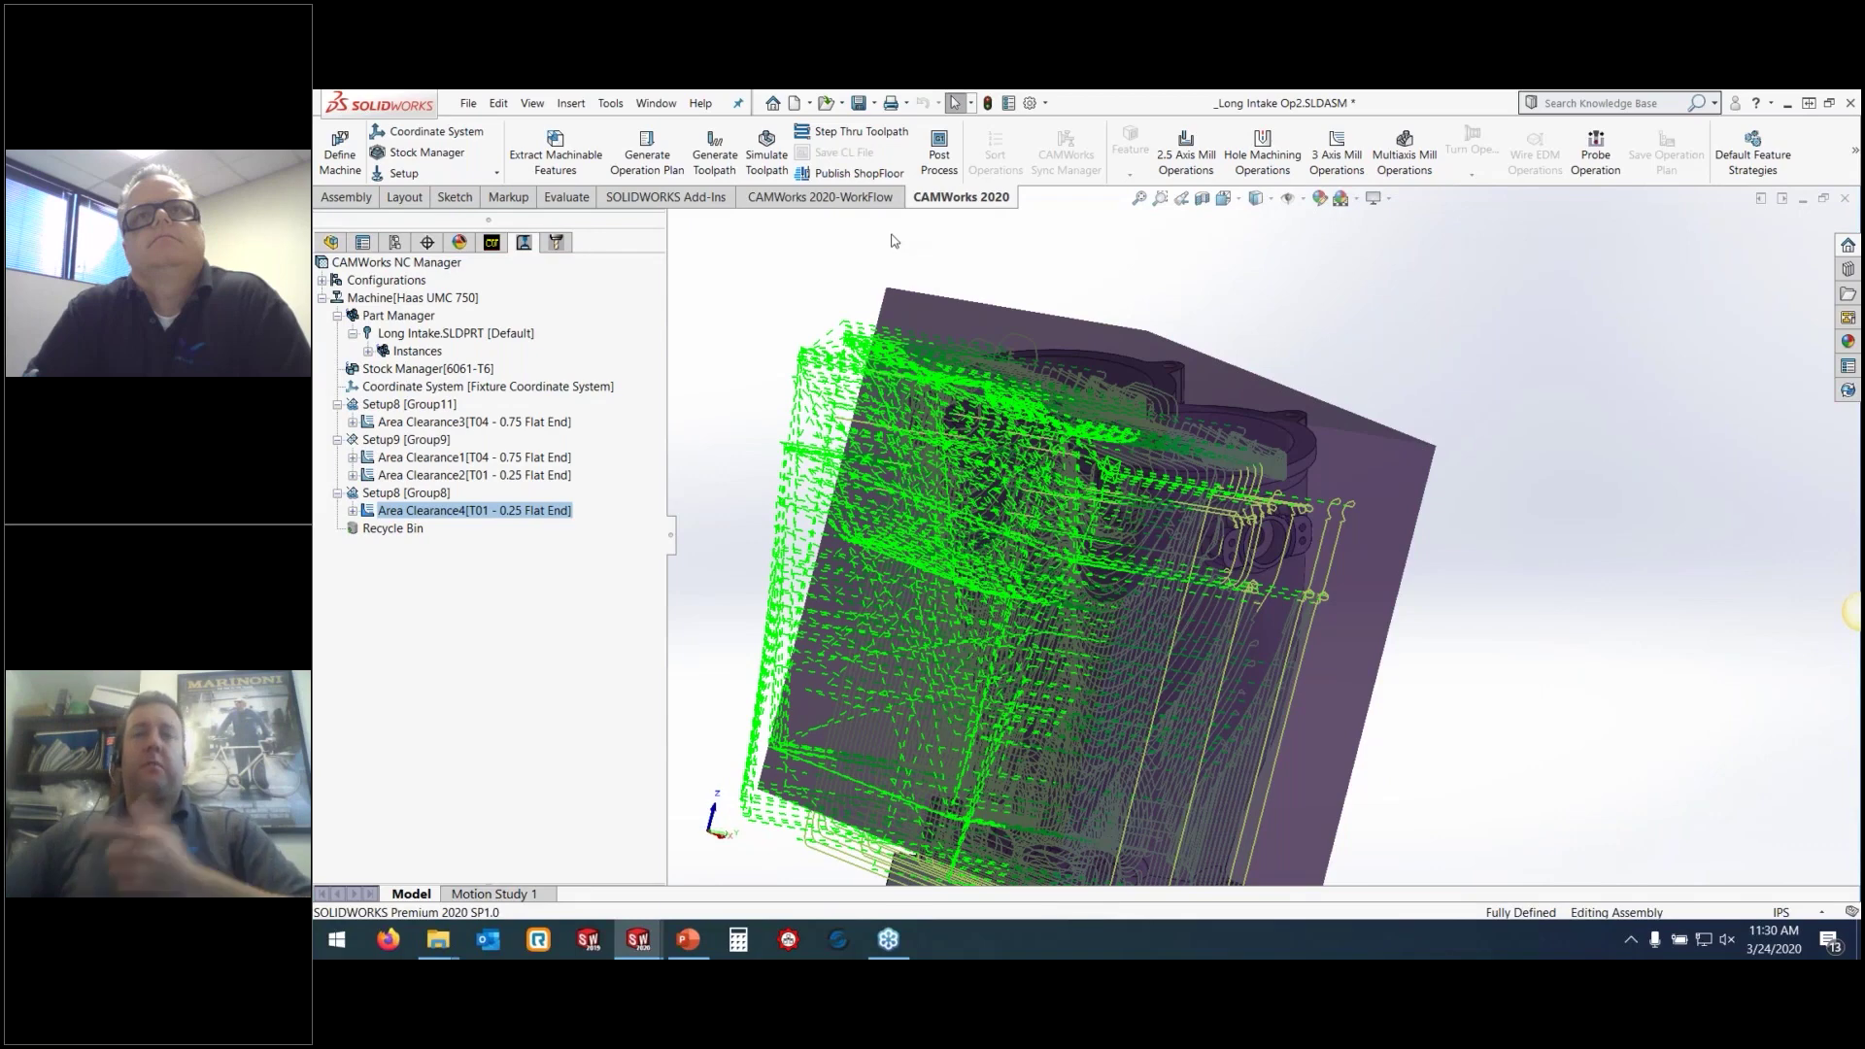
Export the Long Intake assembly's CAM data to the existing file _Long Intake Op2a.asmcam and close the import/export settings
{"action": "left_click", "coordinate": [610, 103]}
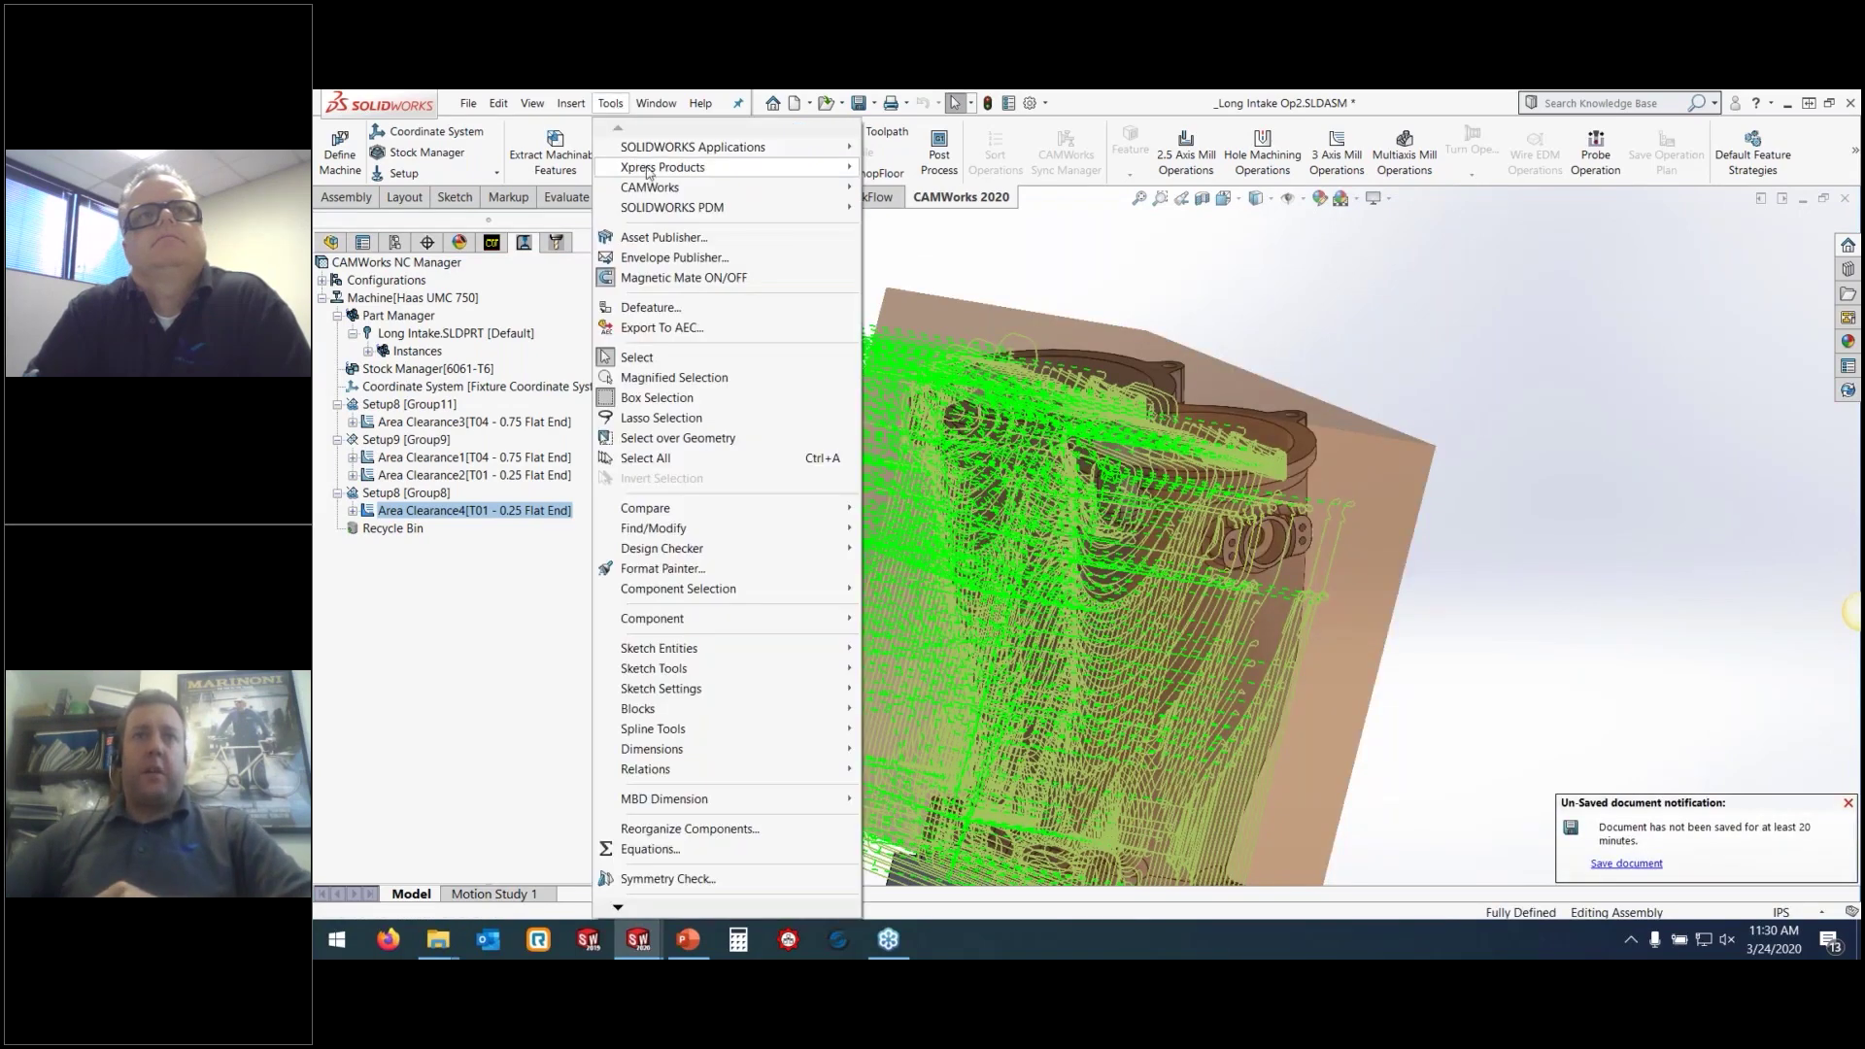
{"action": "mouse_move", "coordinate": [654, 189]}
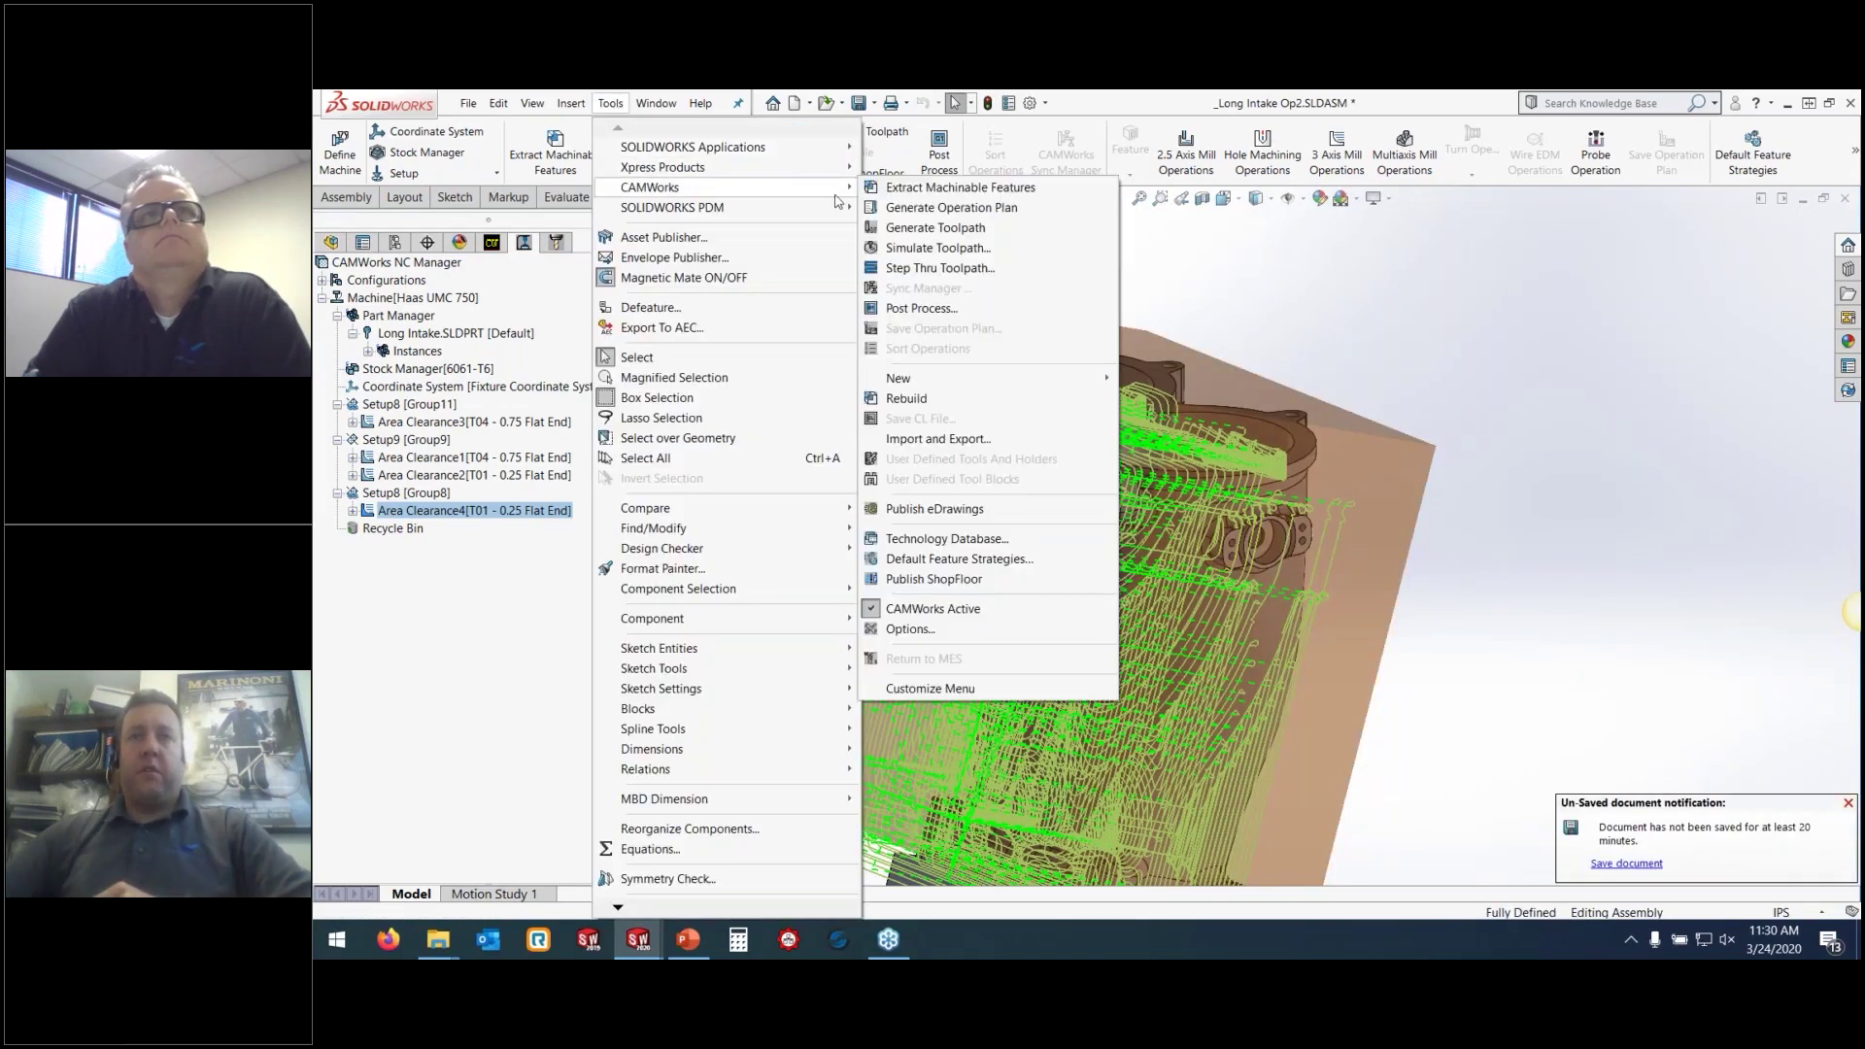
{"action": "left_click", "coordinate": [970, 449]}
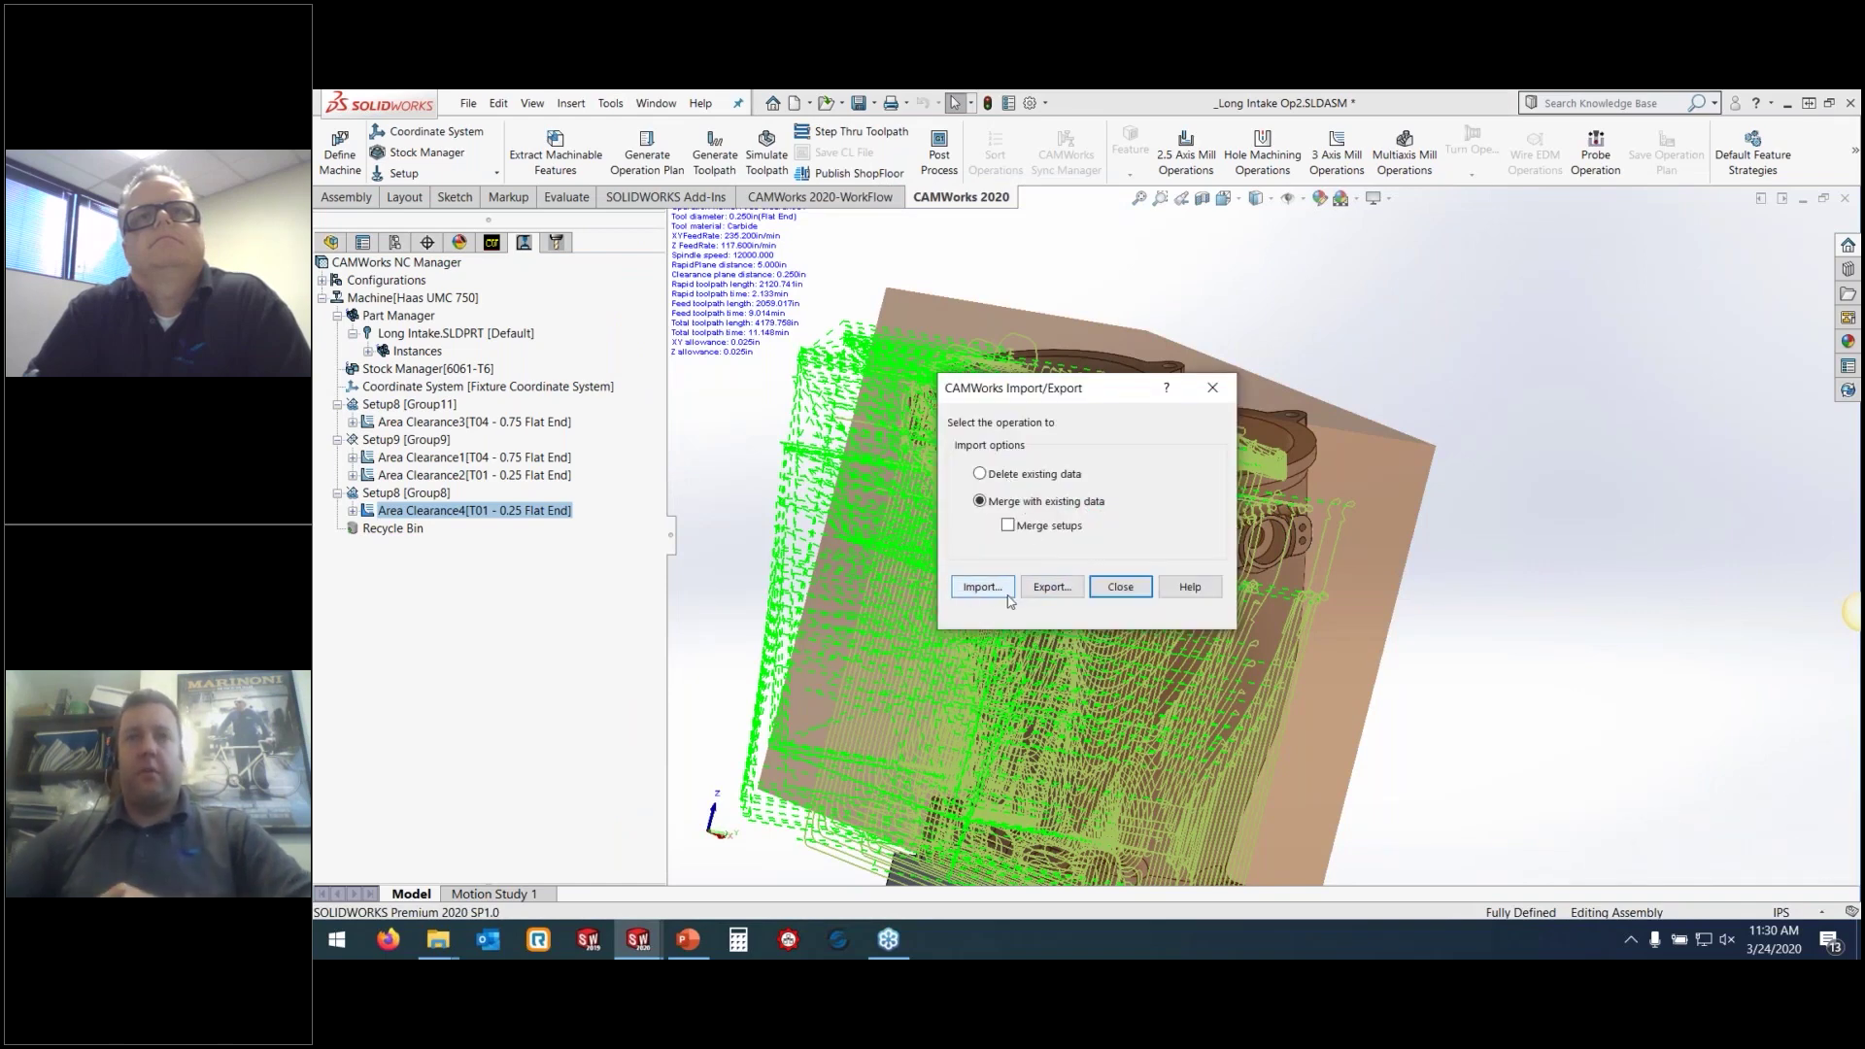
{"action": "left_click", "coordinate": [1052, 587]}
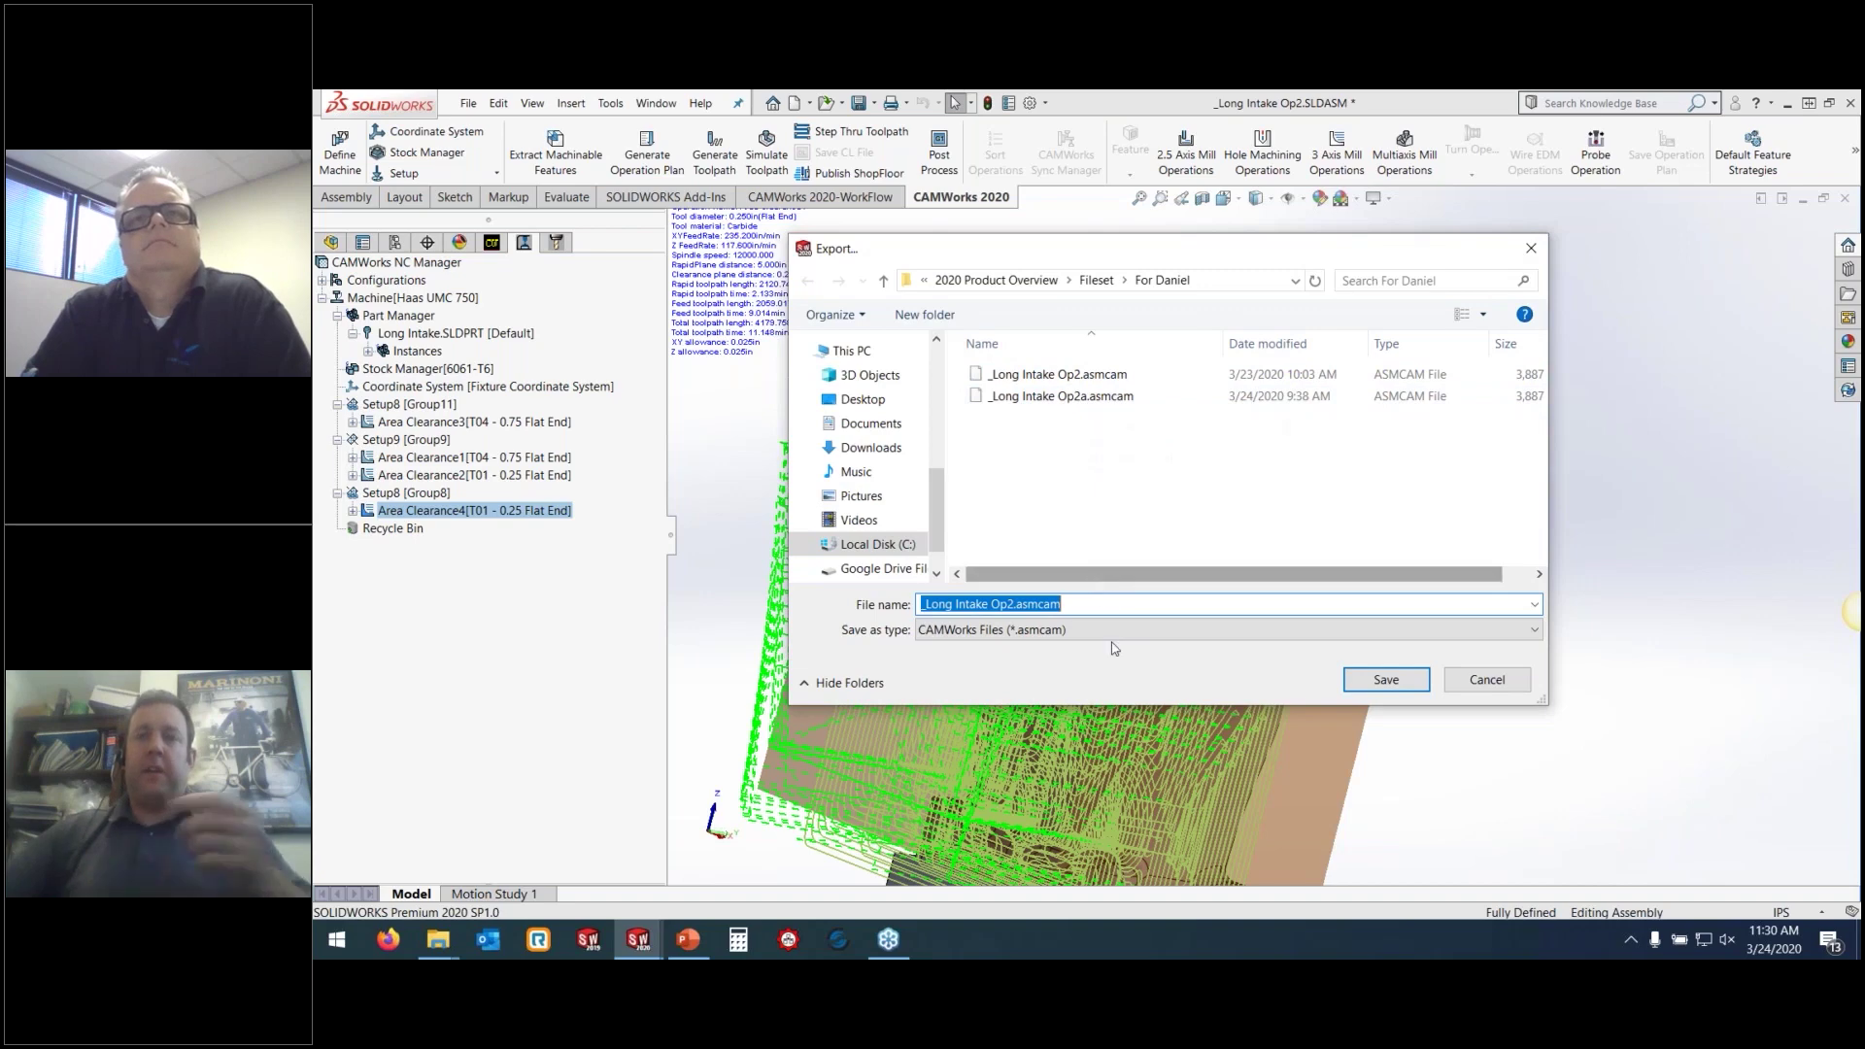
{"action": "left_click", "coordinate": [1061, 396]}
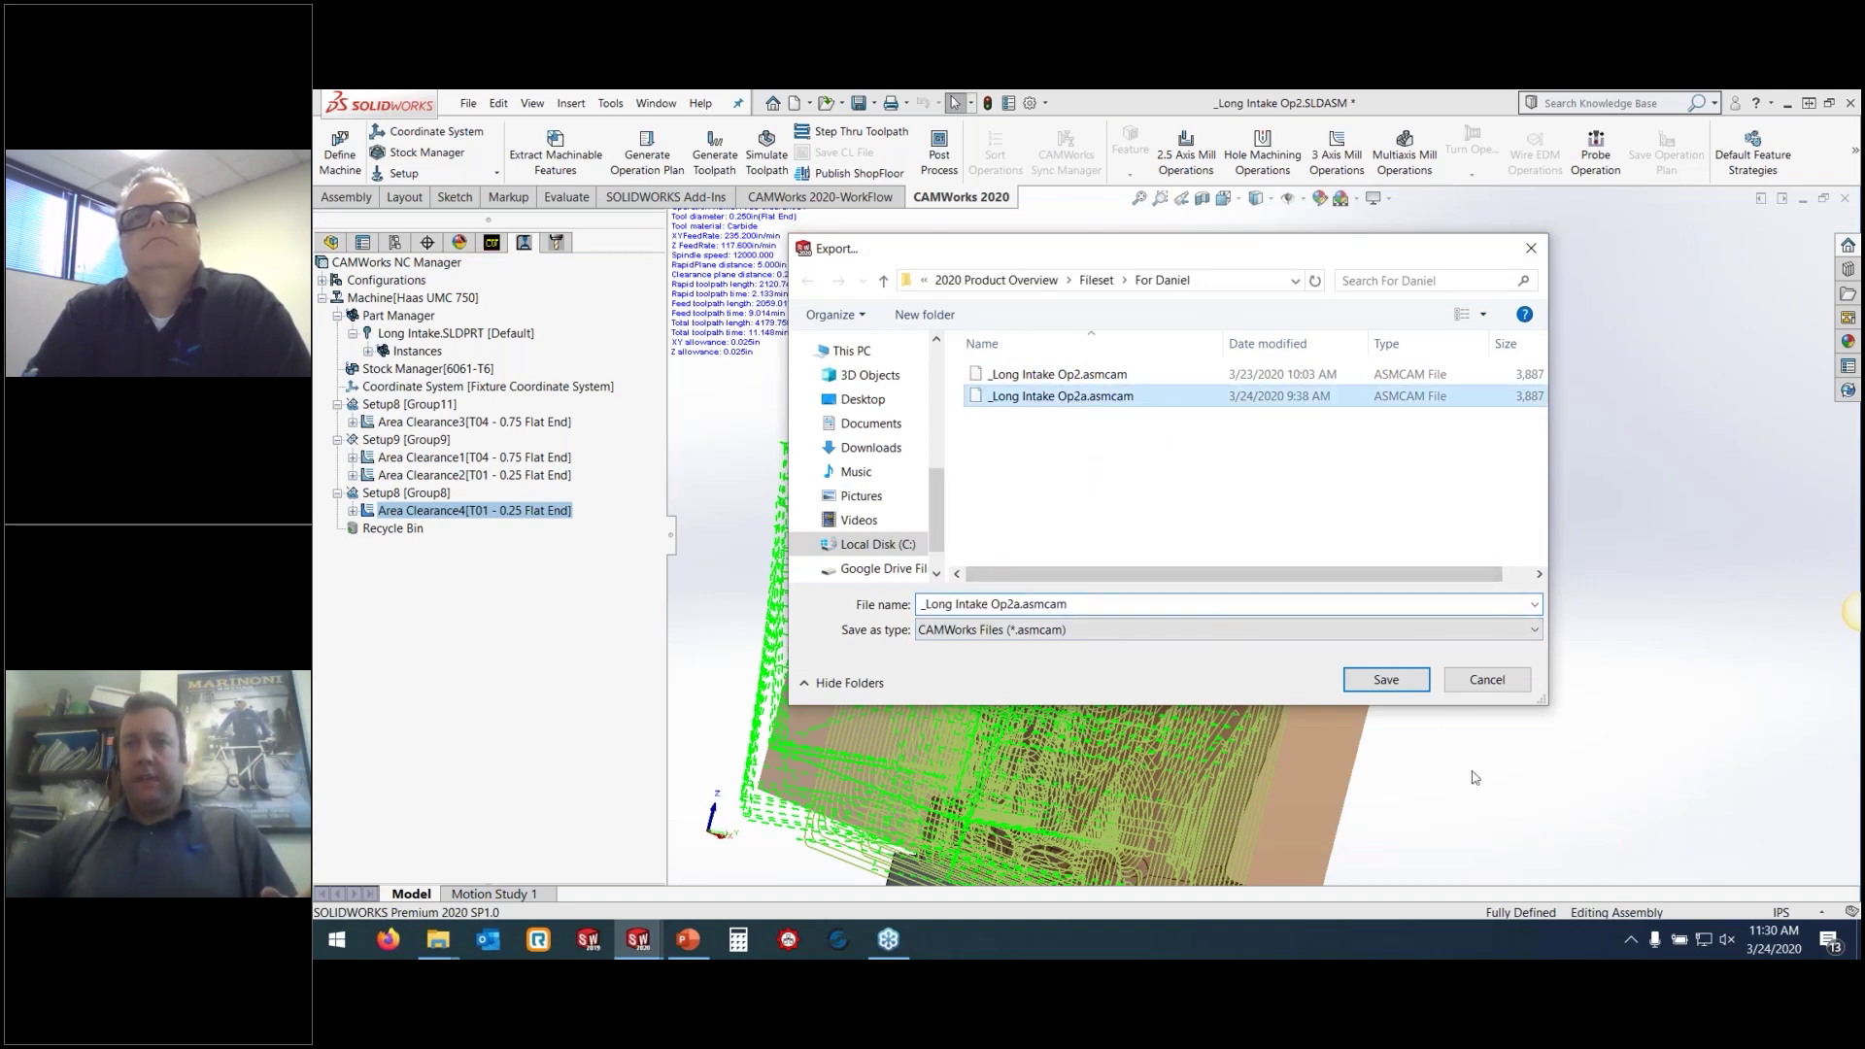
{"action": "left_click", "coordinate": [1142, 521]}
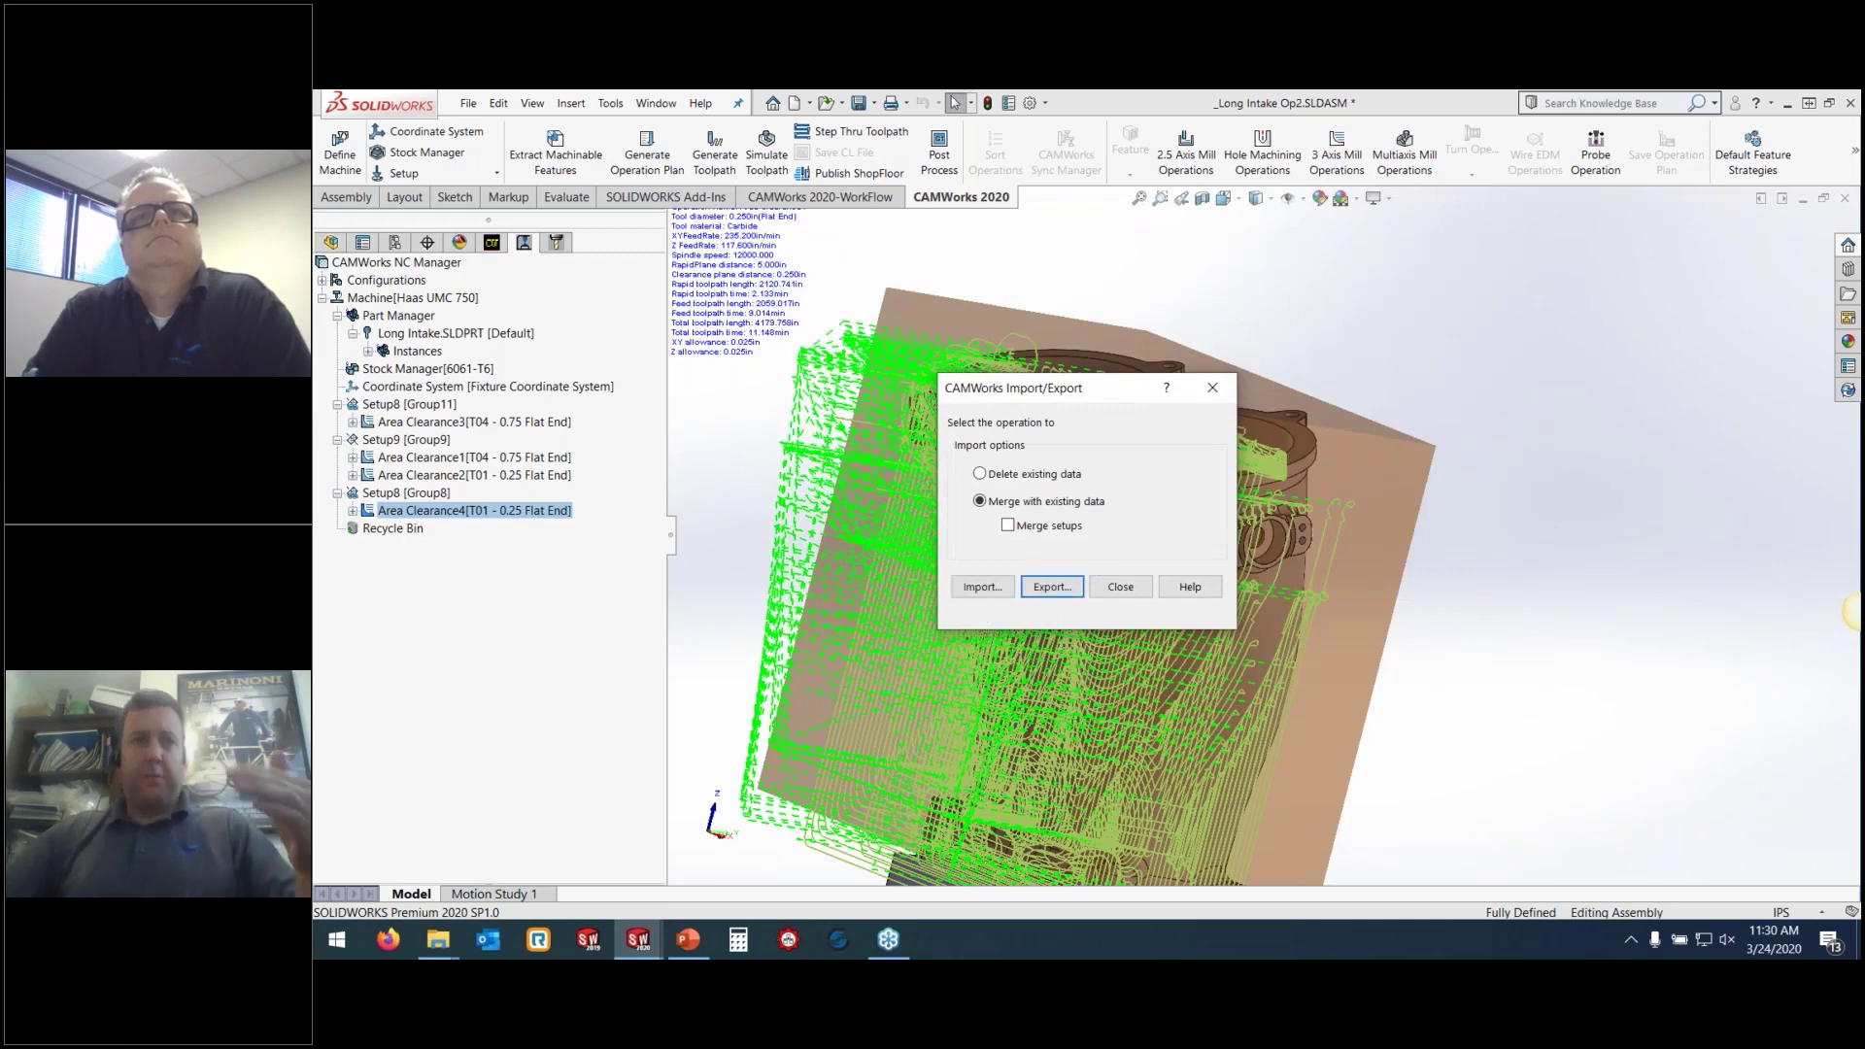
{"action": "left_click", "coordinate": [1113, 585]}
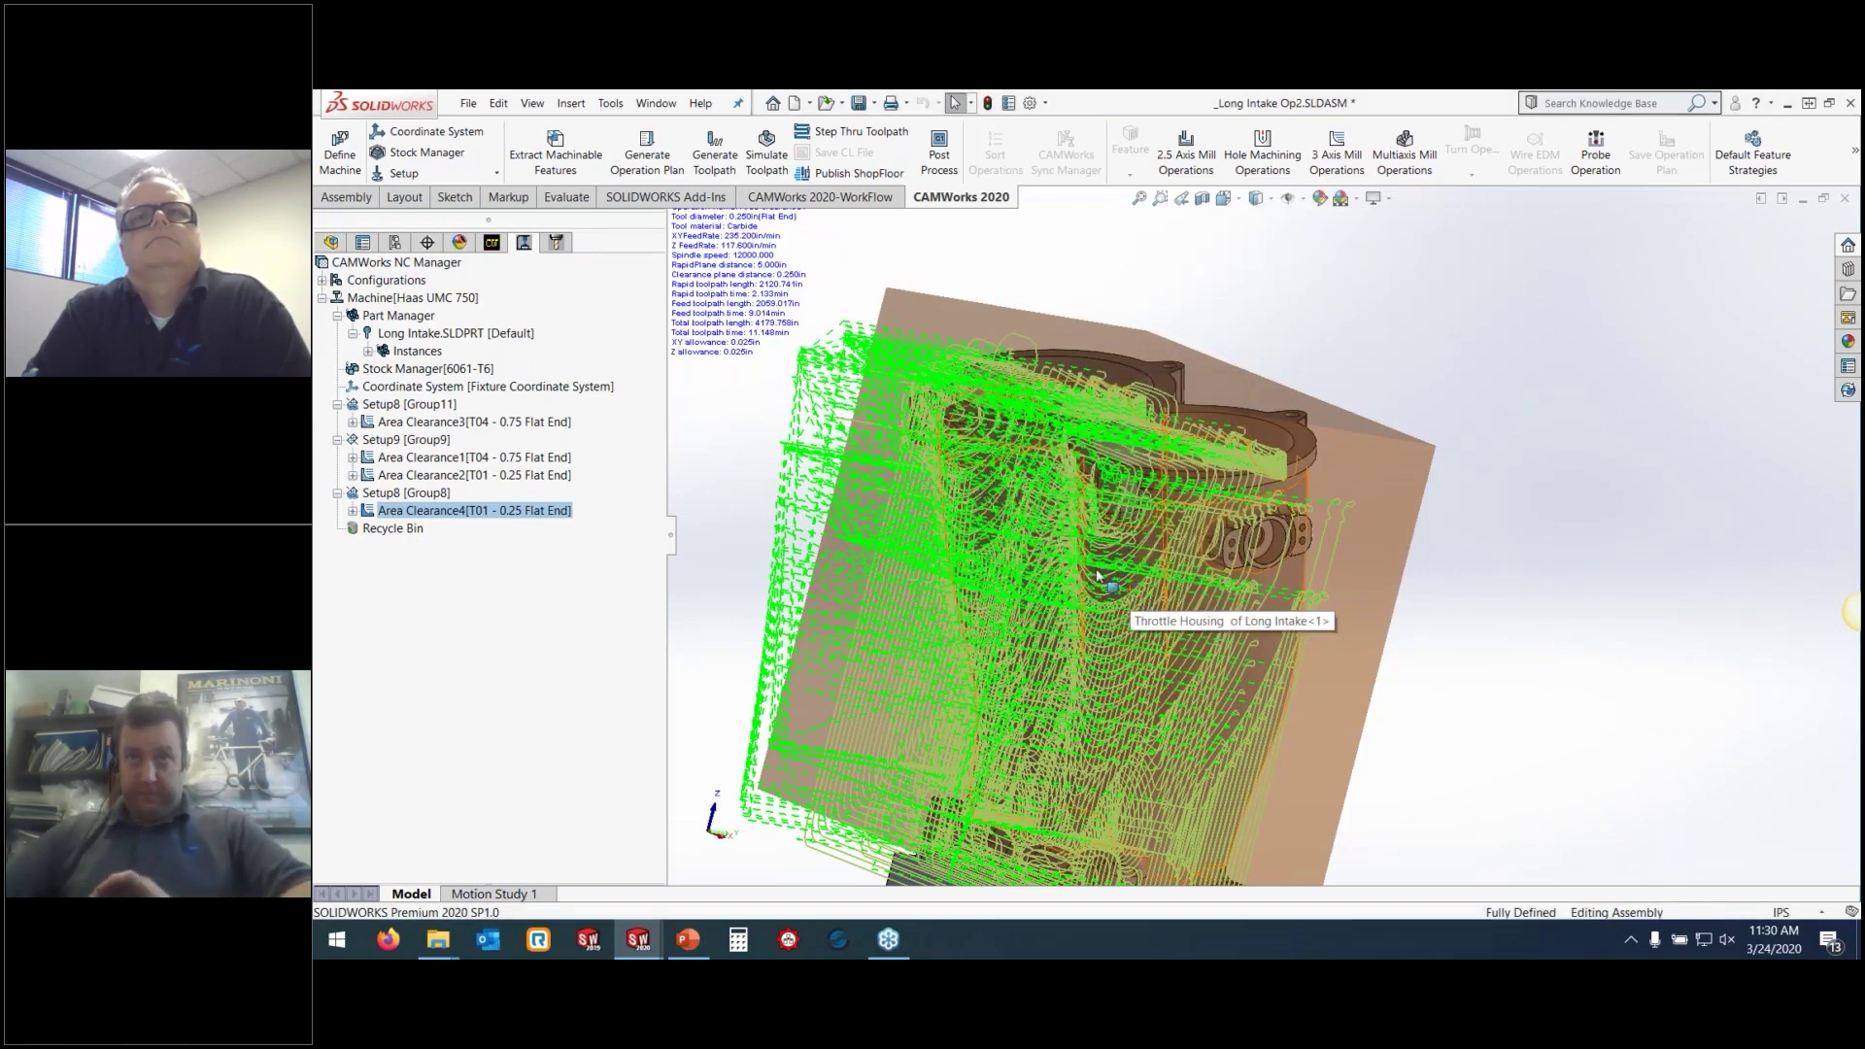
Bring up the list of open documents for switching to another assembly
{"action": "left_click", "coordinate": [656, 103]}
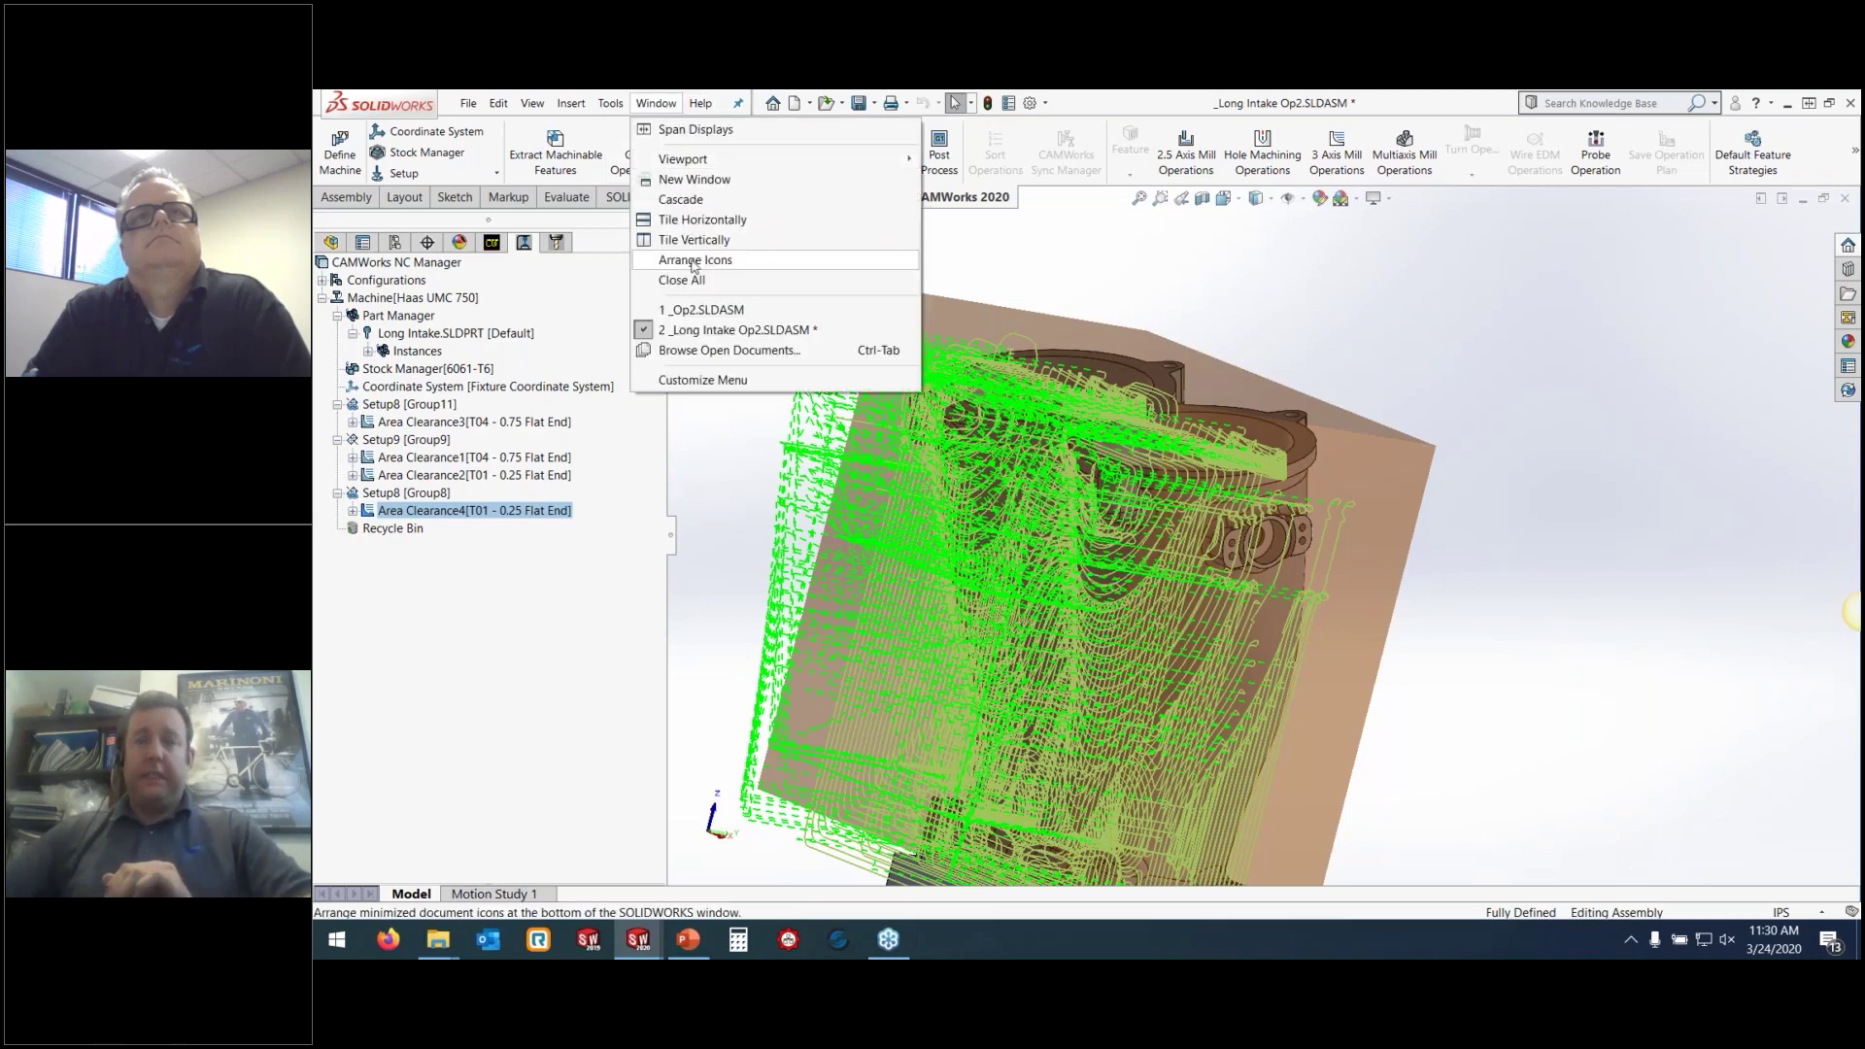
Switch to the _Op2.SLDASM assembly and import the saved CAMWorks operation data, merging it with the existing data
{"action": "left_click", "coordinate": [701, 309]}
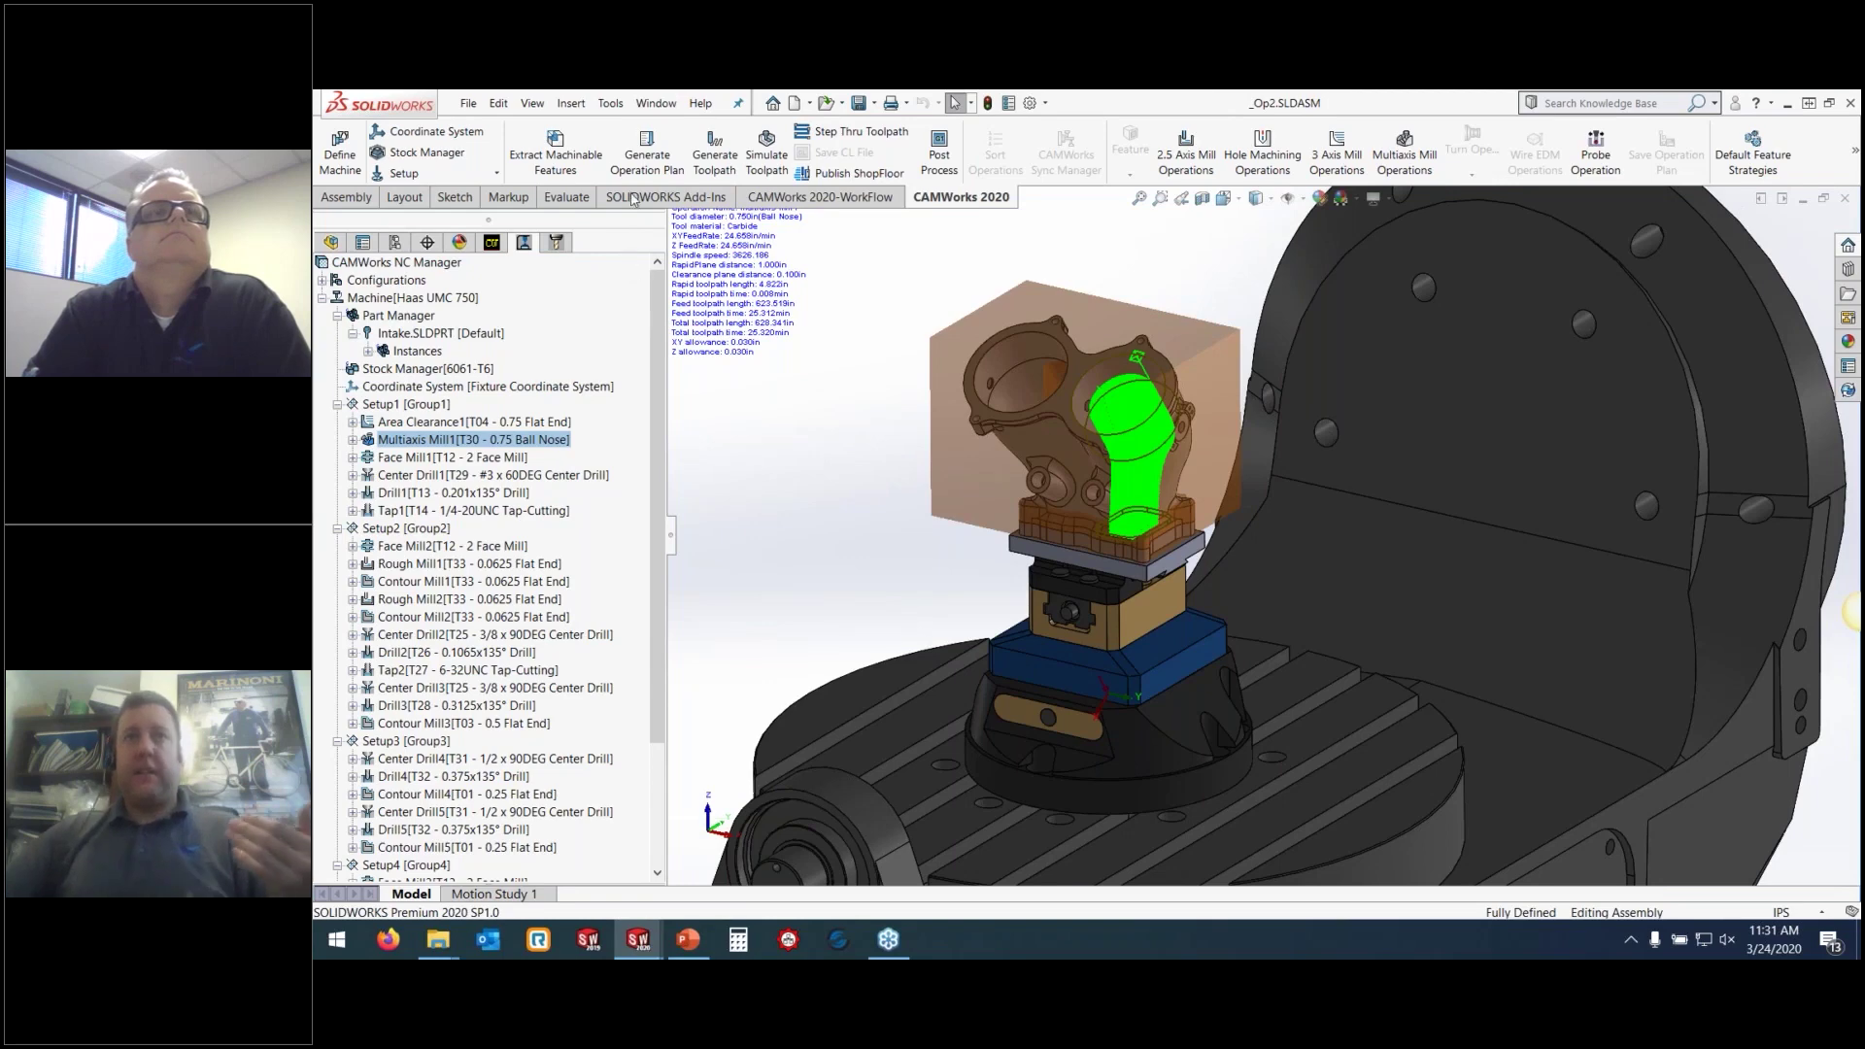
{"action": "left_click", "coordinate": [610, 103]}
{"action": "mouse_move", "coordinate": [653, 189]}
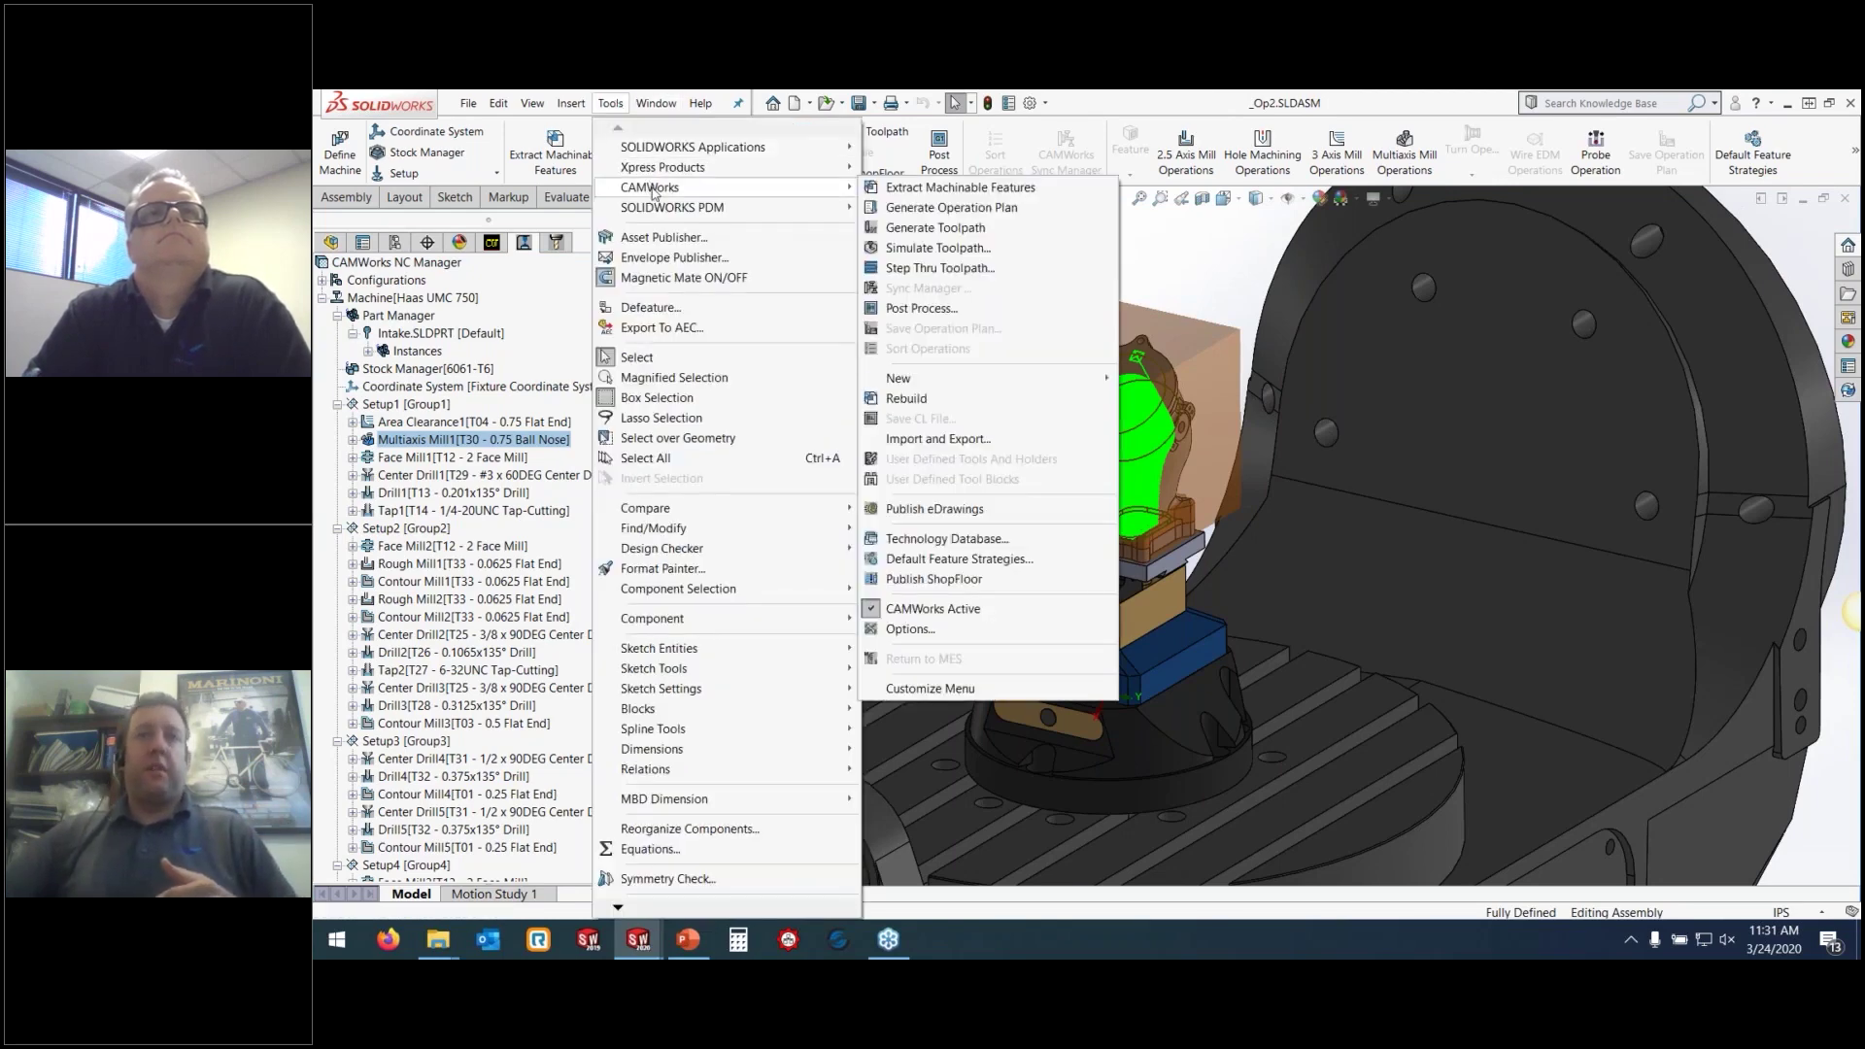
{"action": "left_click", "coordinate": [963, 442]}
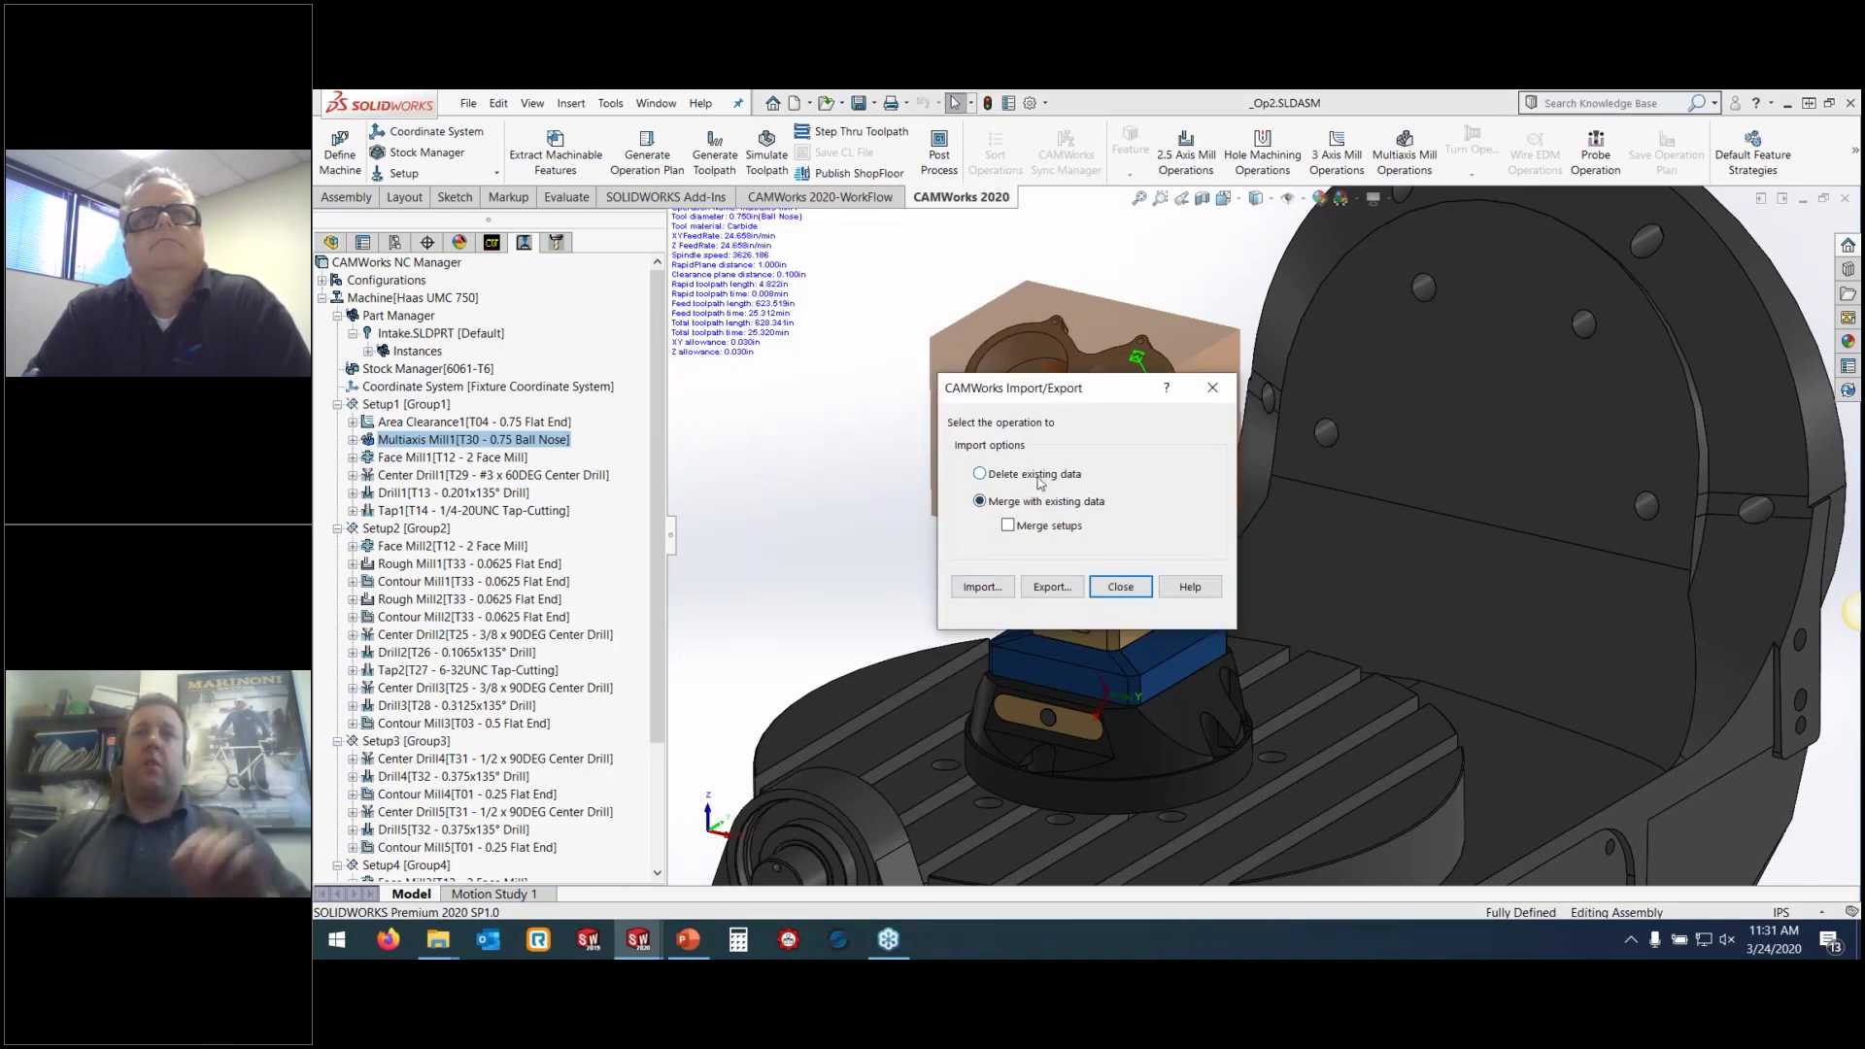
{"action": "left_click", "coordinate": [999, 589]}
{"action": "left_click", "coordinate": [1050, 398]}
{"action": "left_click", "coordinate": [1390, 683]}
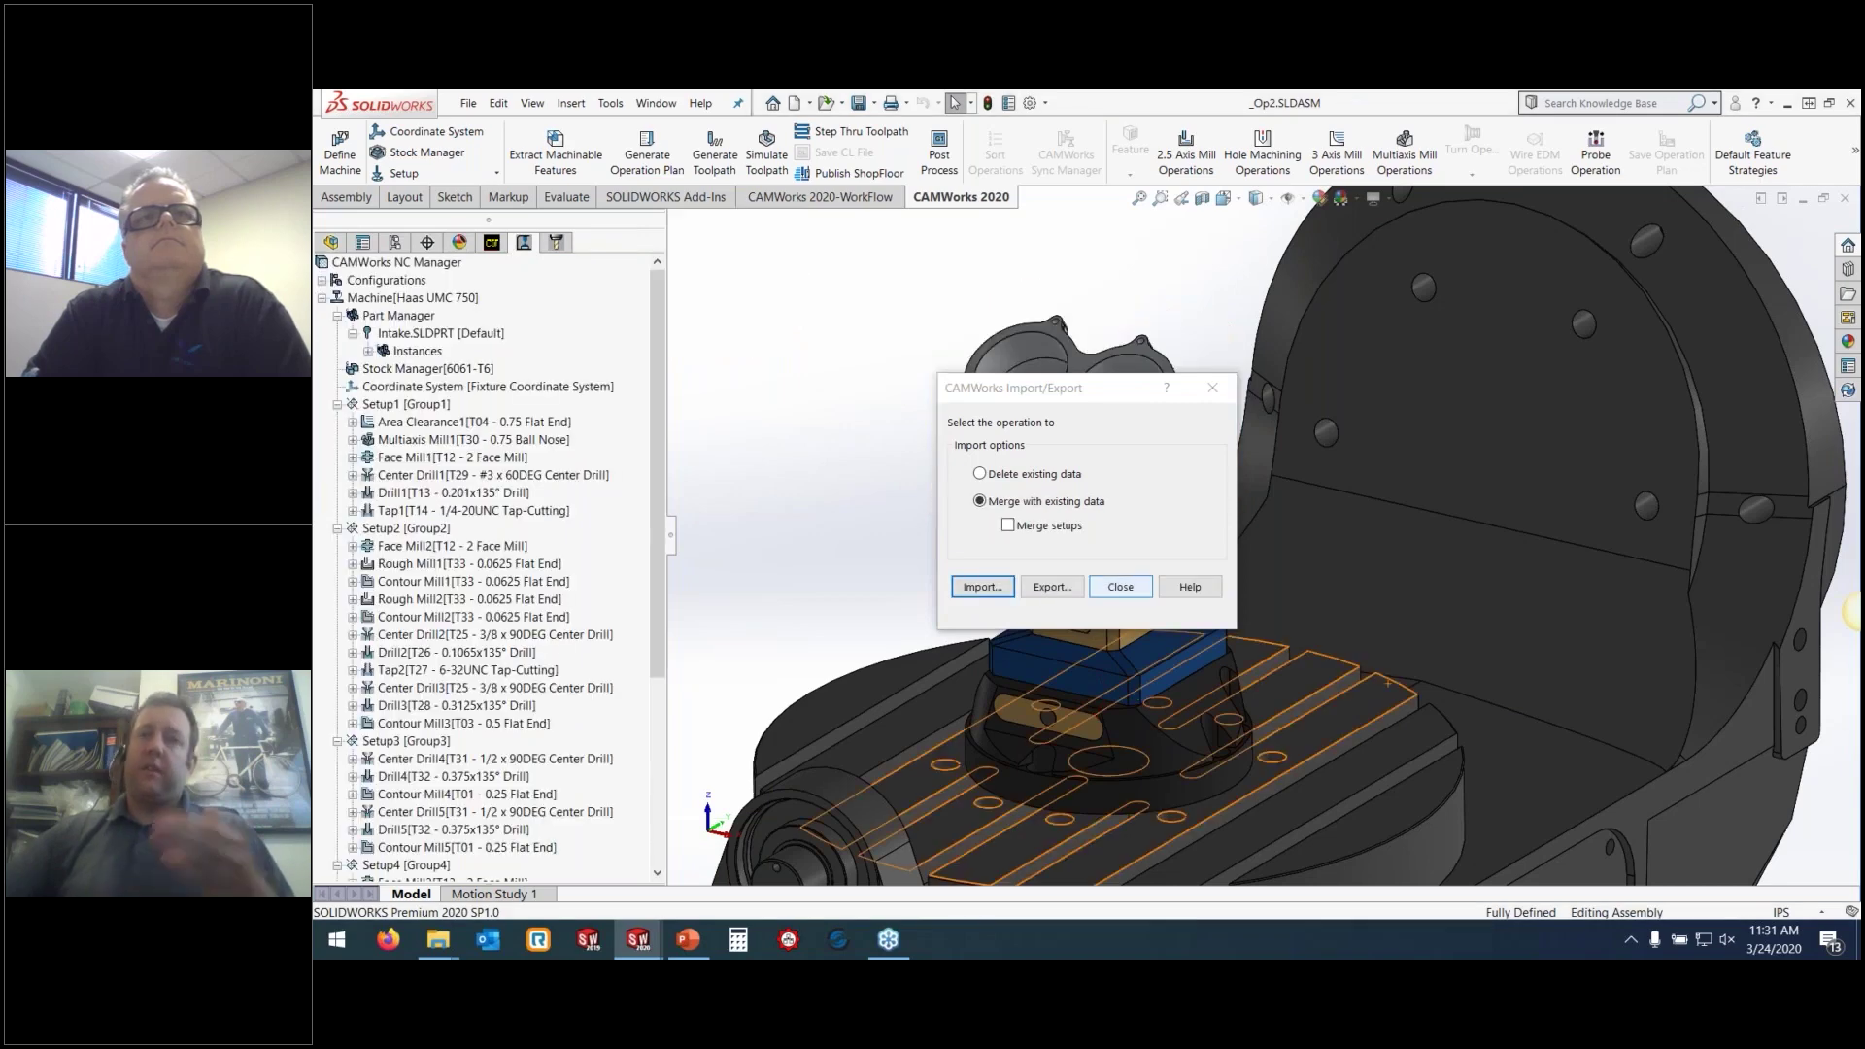
{"action": "left_click", "coordinate": [1122, 586]}
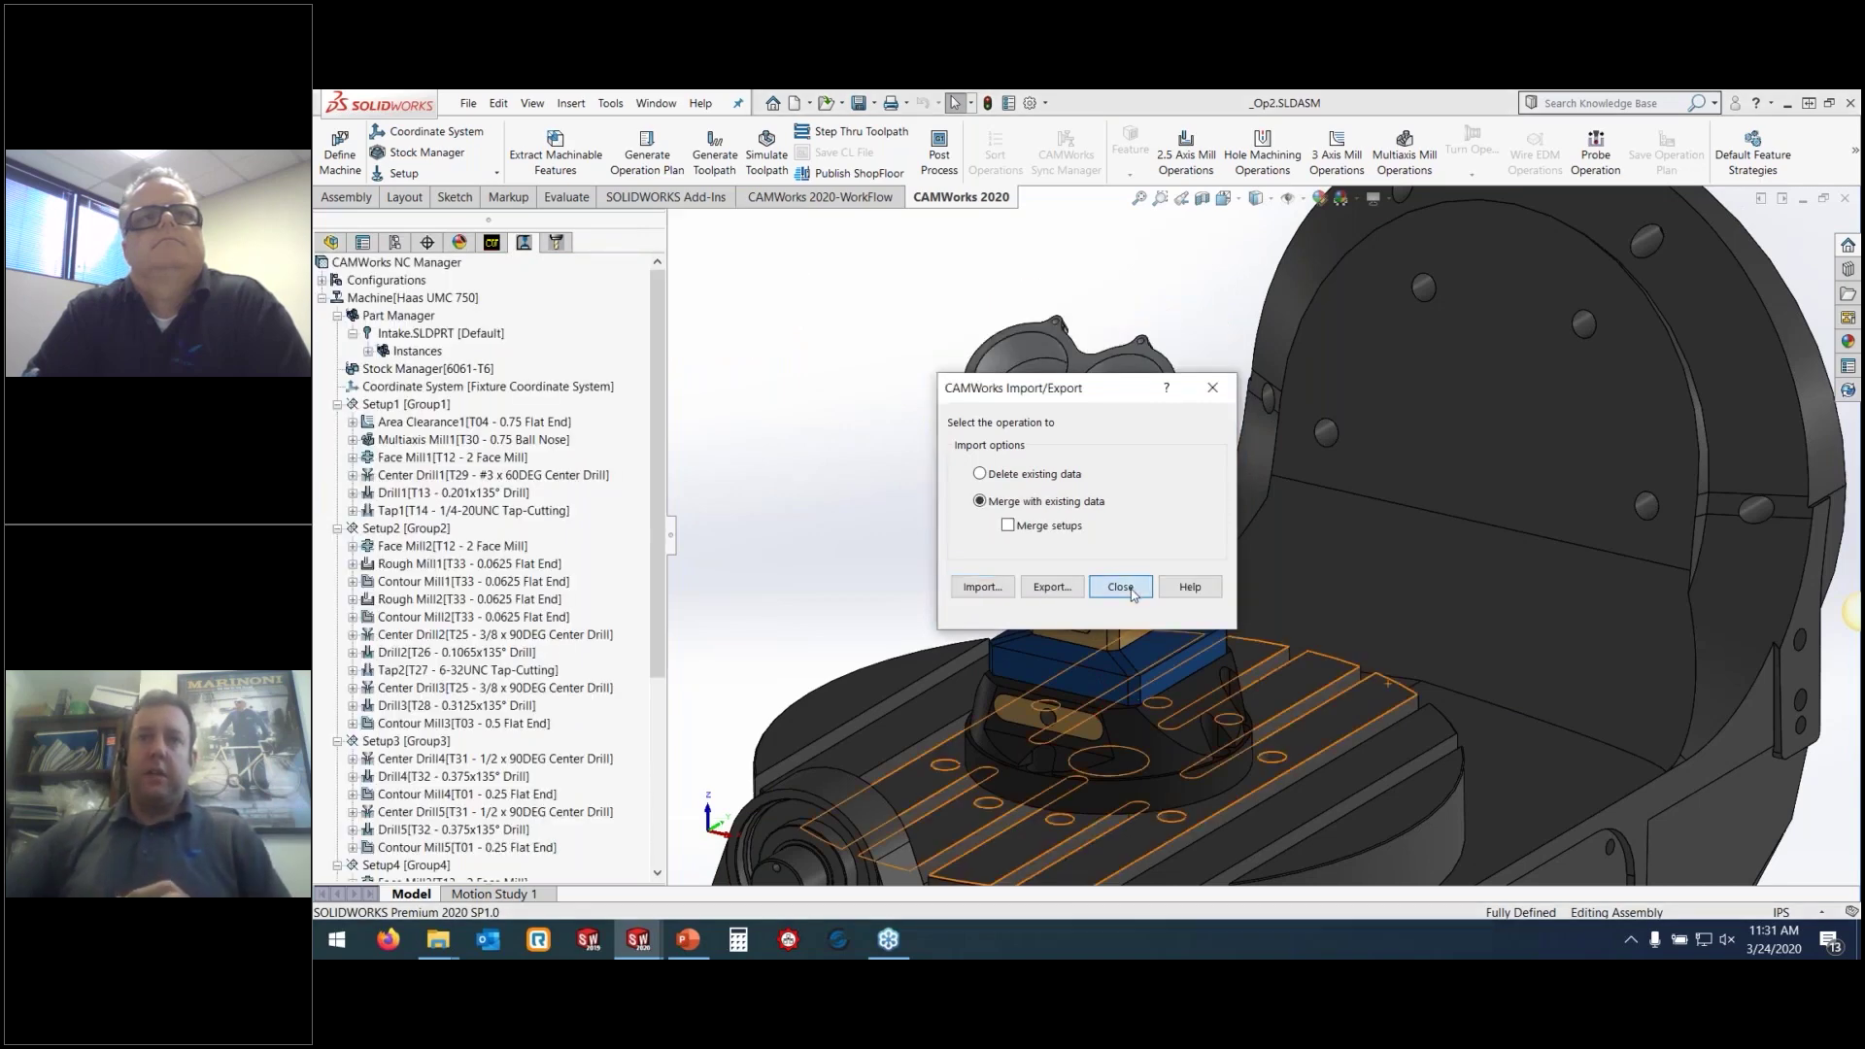
{"action": "left_click", "coordinate": [1074, 588]}
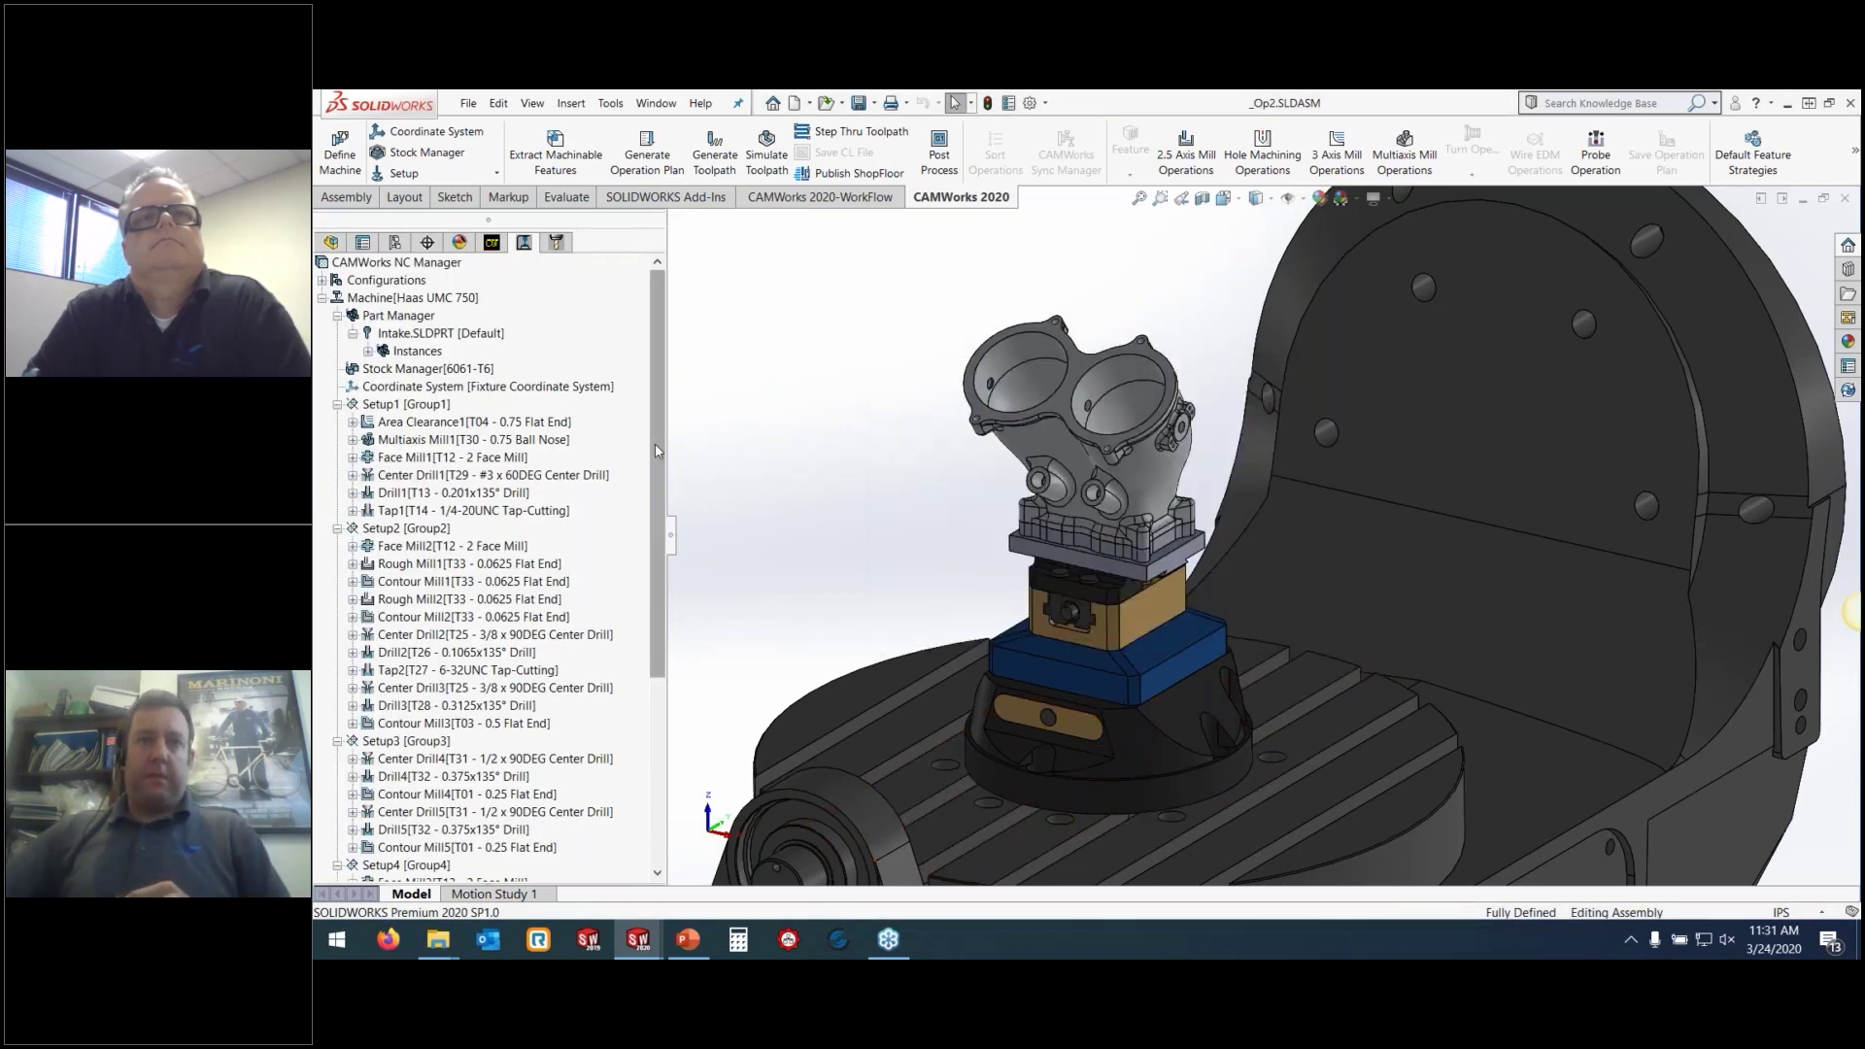
Start a new Multi Surface Feature under Mill Part Setup1 of the Intake part, with feature type Faces or Surfaces
{"action": "scroll", "coordinate": [513, 753], "scroll_direction": "down", "scroll_amount": 5}
{"action": "mouse_move", "coordinate": [510, 766]}
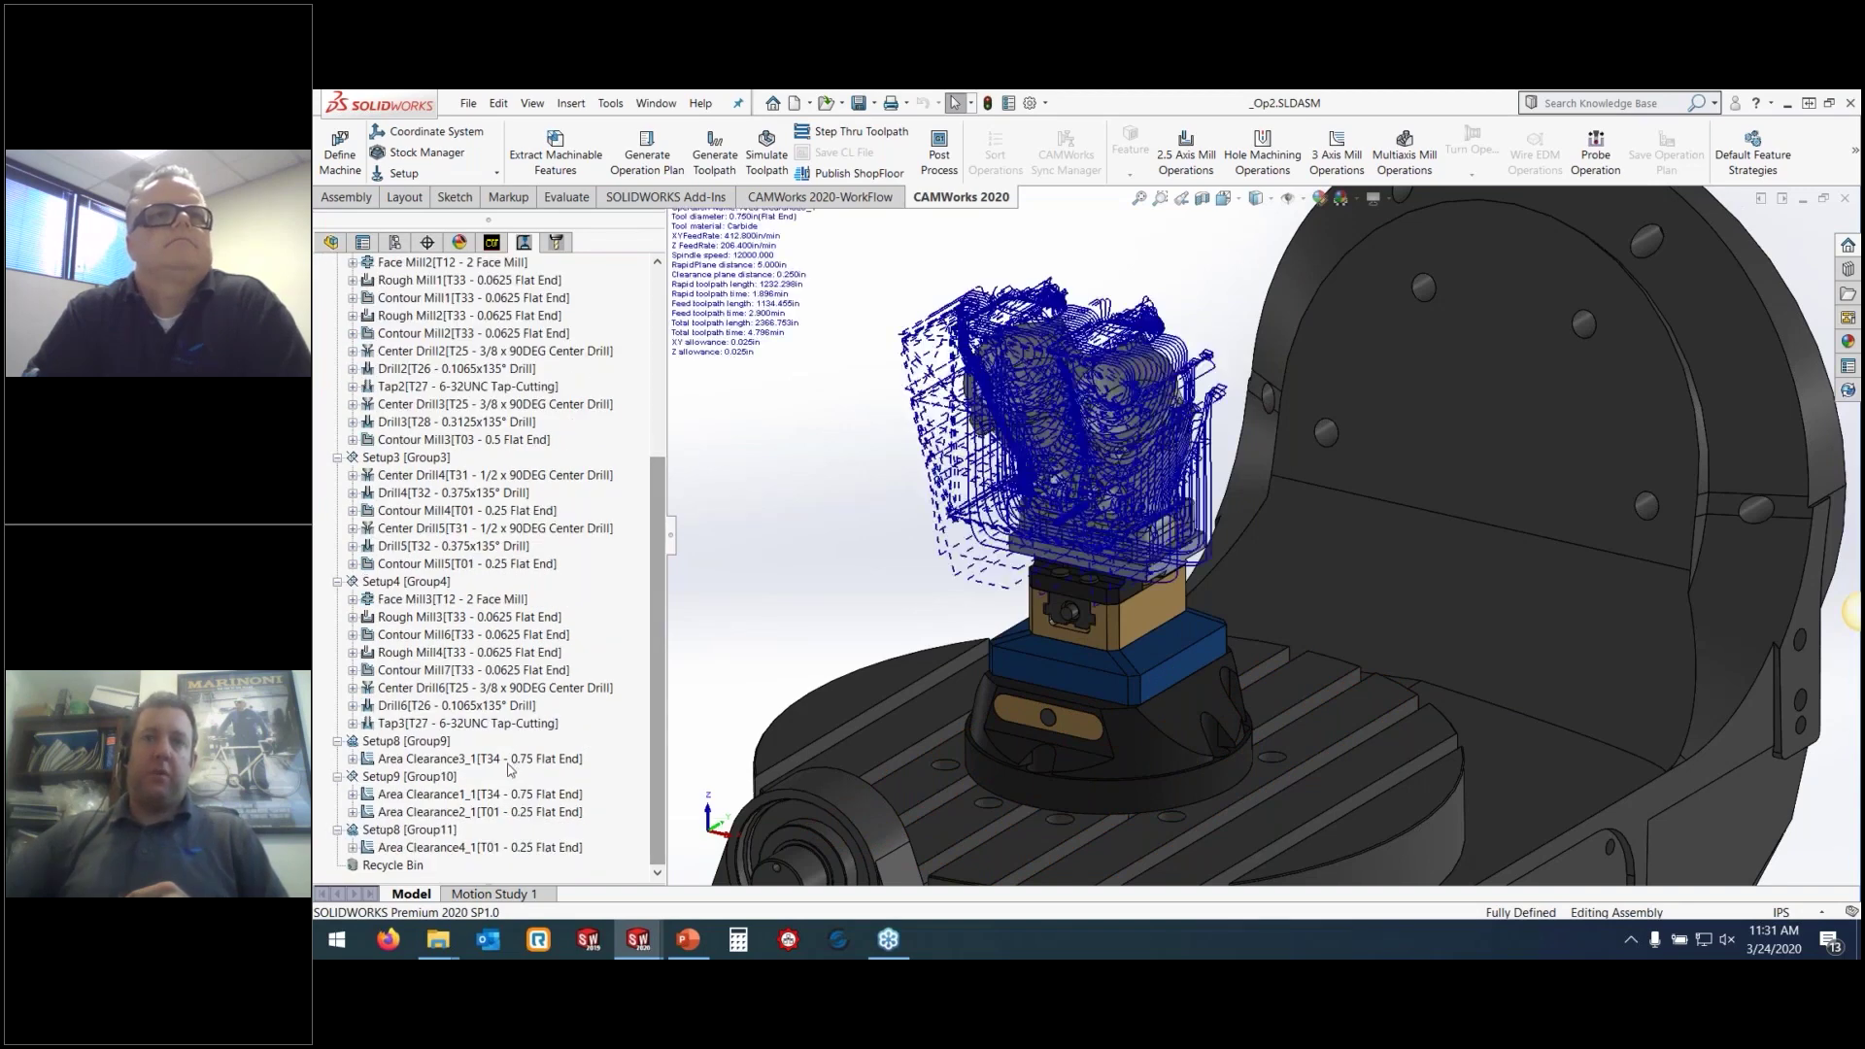
{"action": "mouse_move", "coordinate": [501, 855]}
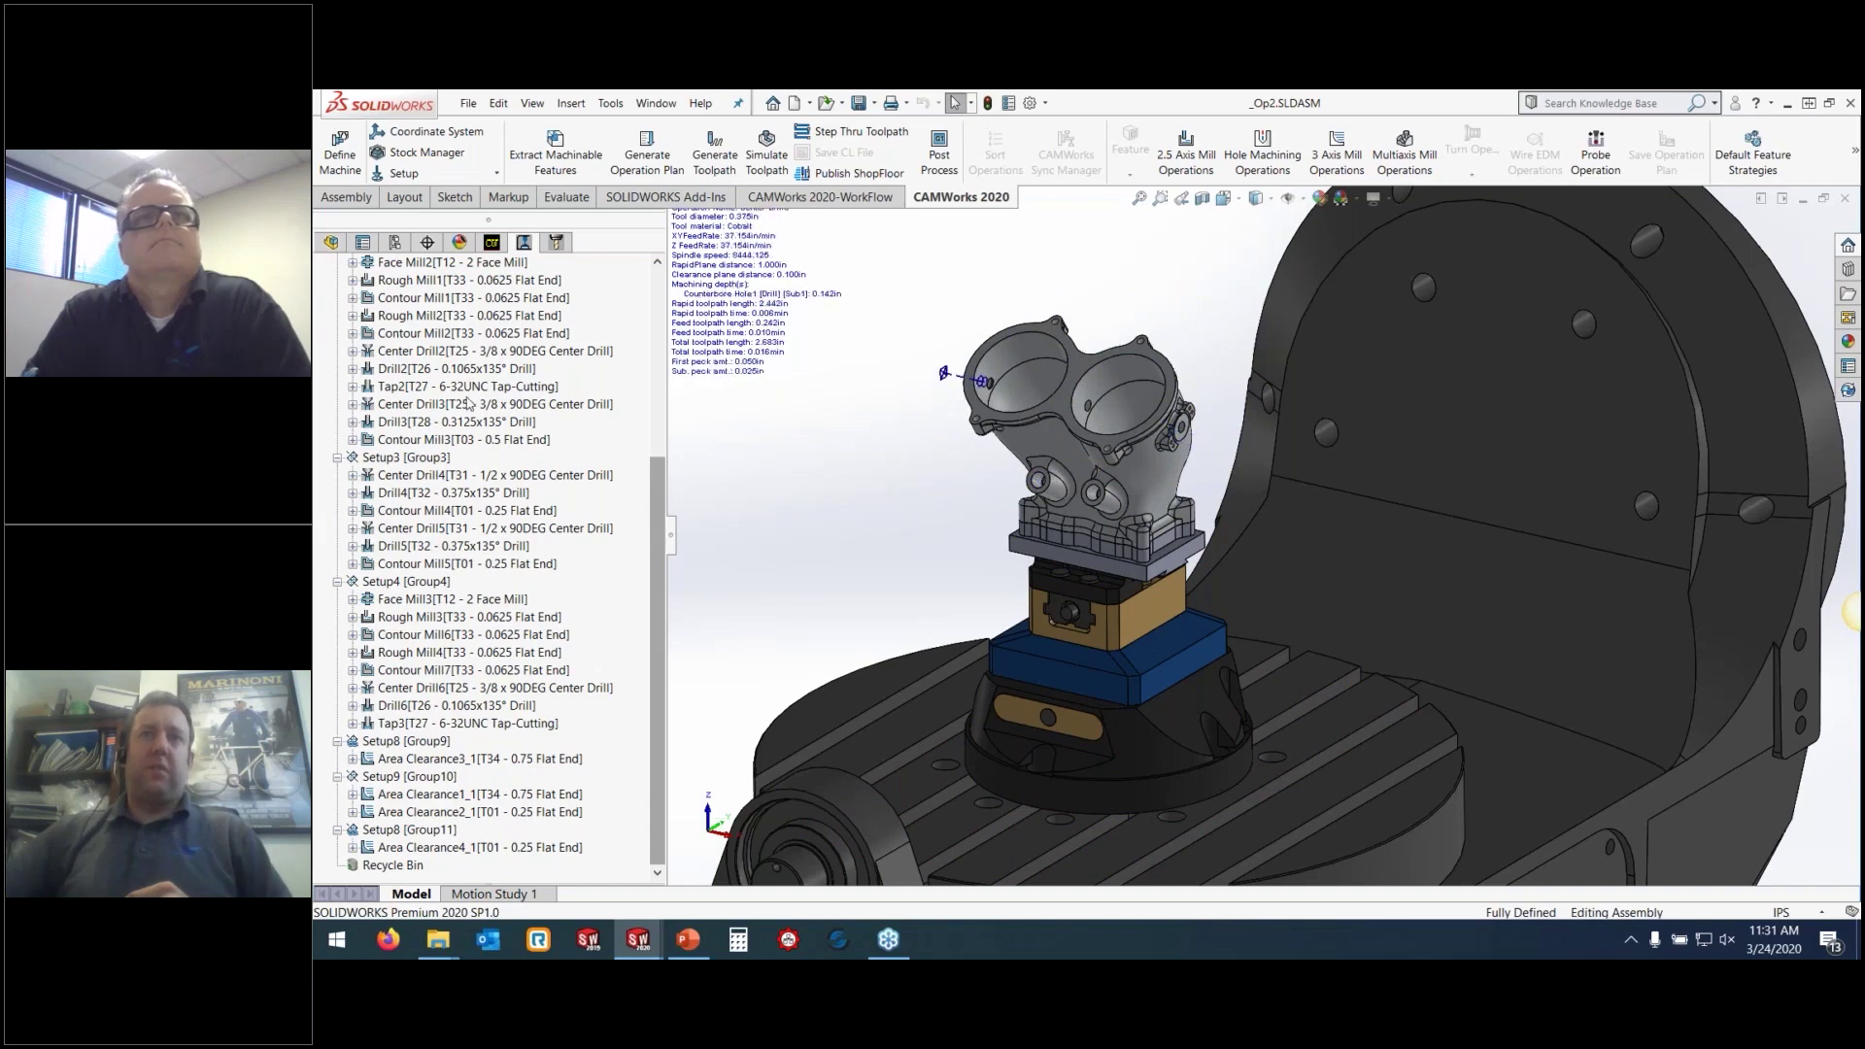
{"action": "scroll", "coordinate": [481, 505], "scroll_direction": "up", "scroll_amount": 5}
{"action": "mouse_move", "coordinate": [487, 474]}
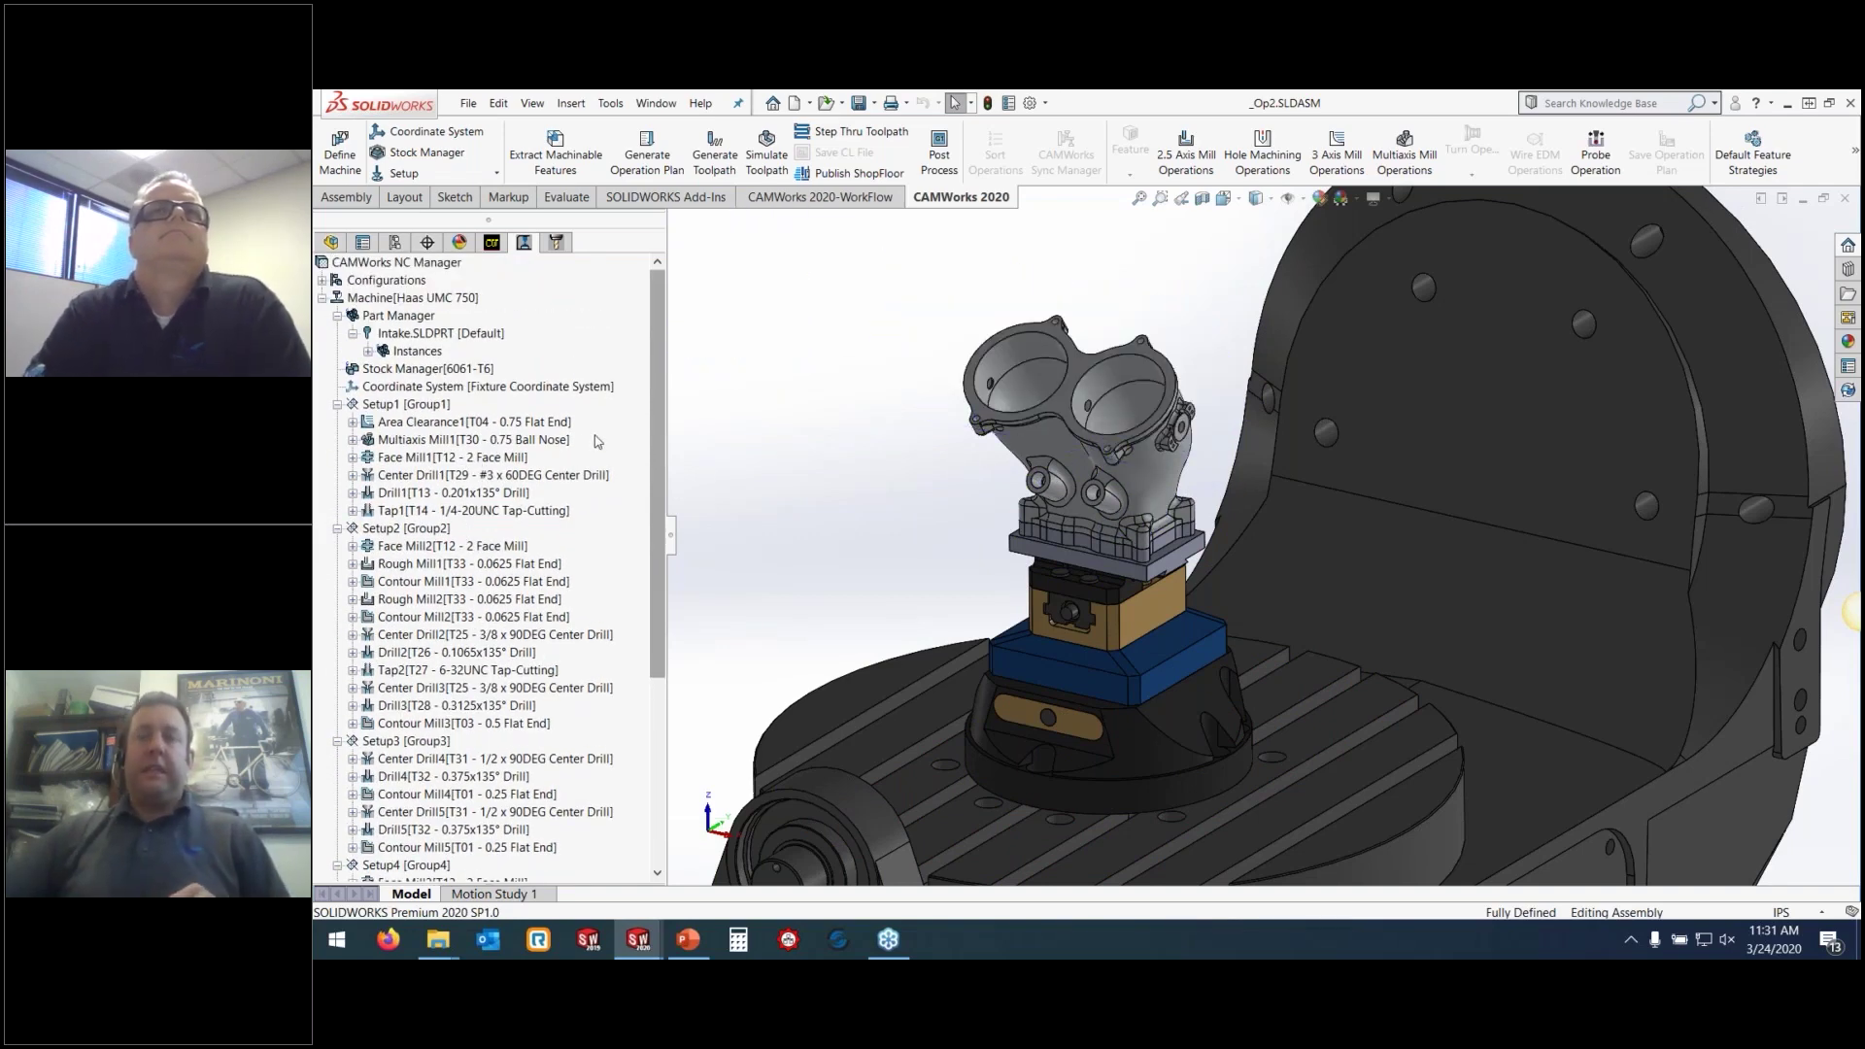
{"action": "left_click", "coordinate": [493, 244]}
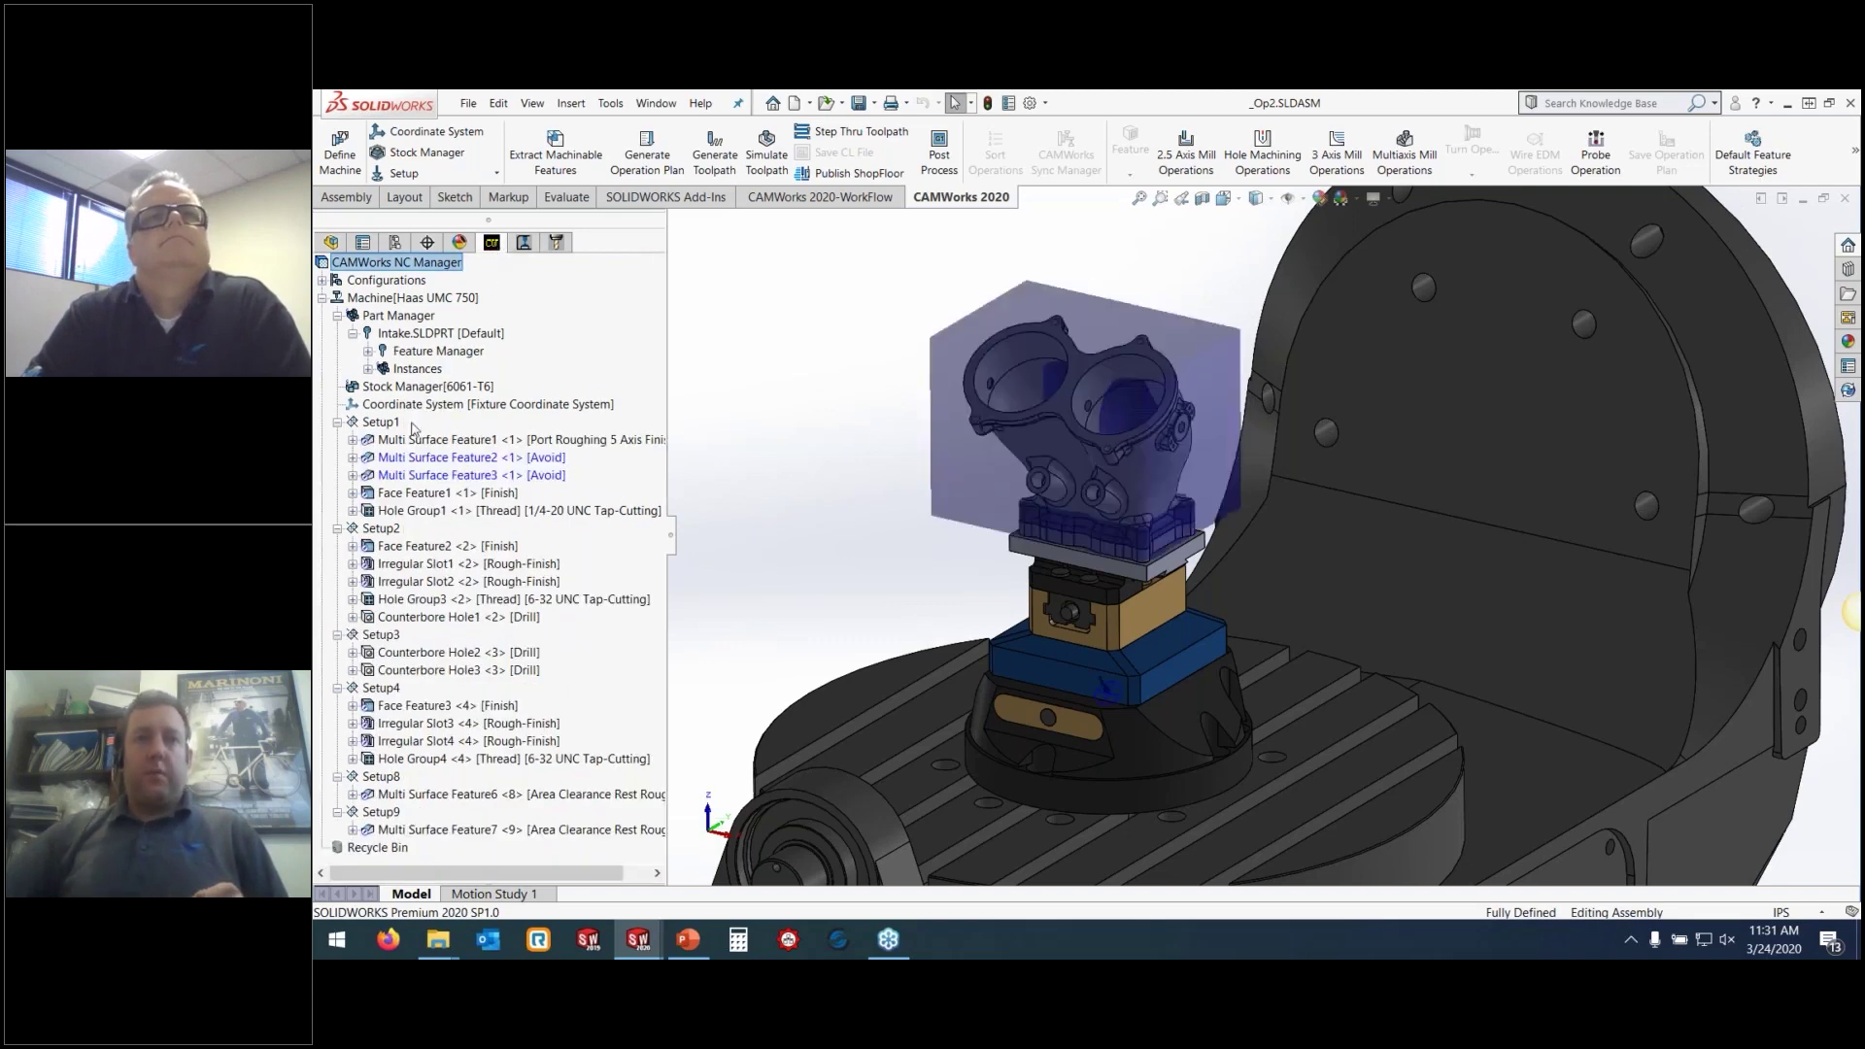
{"action": "left_click", "coordinate": [370, 350]}
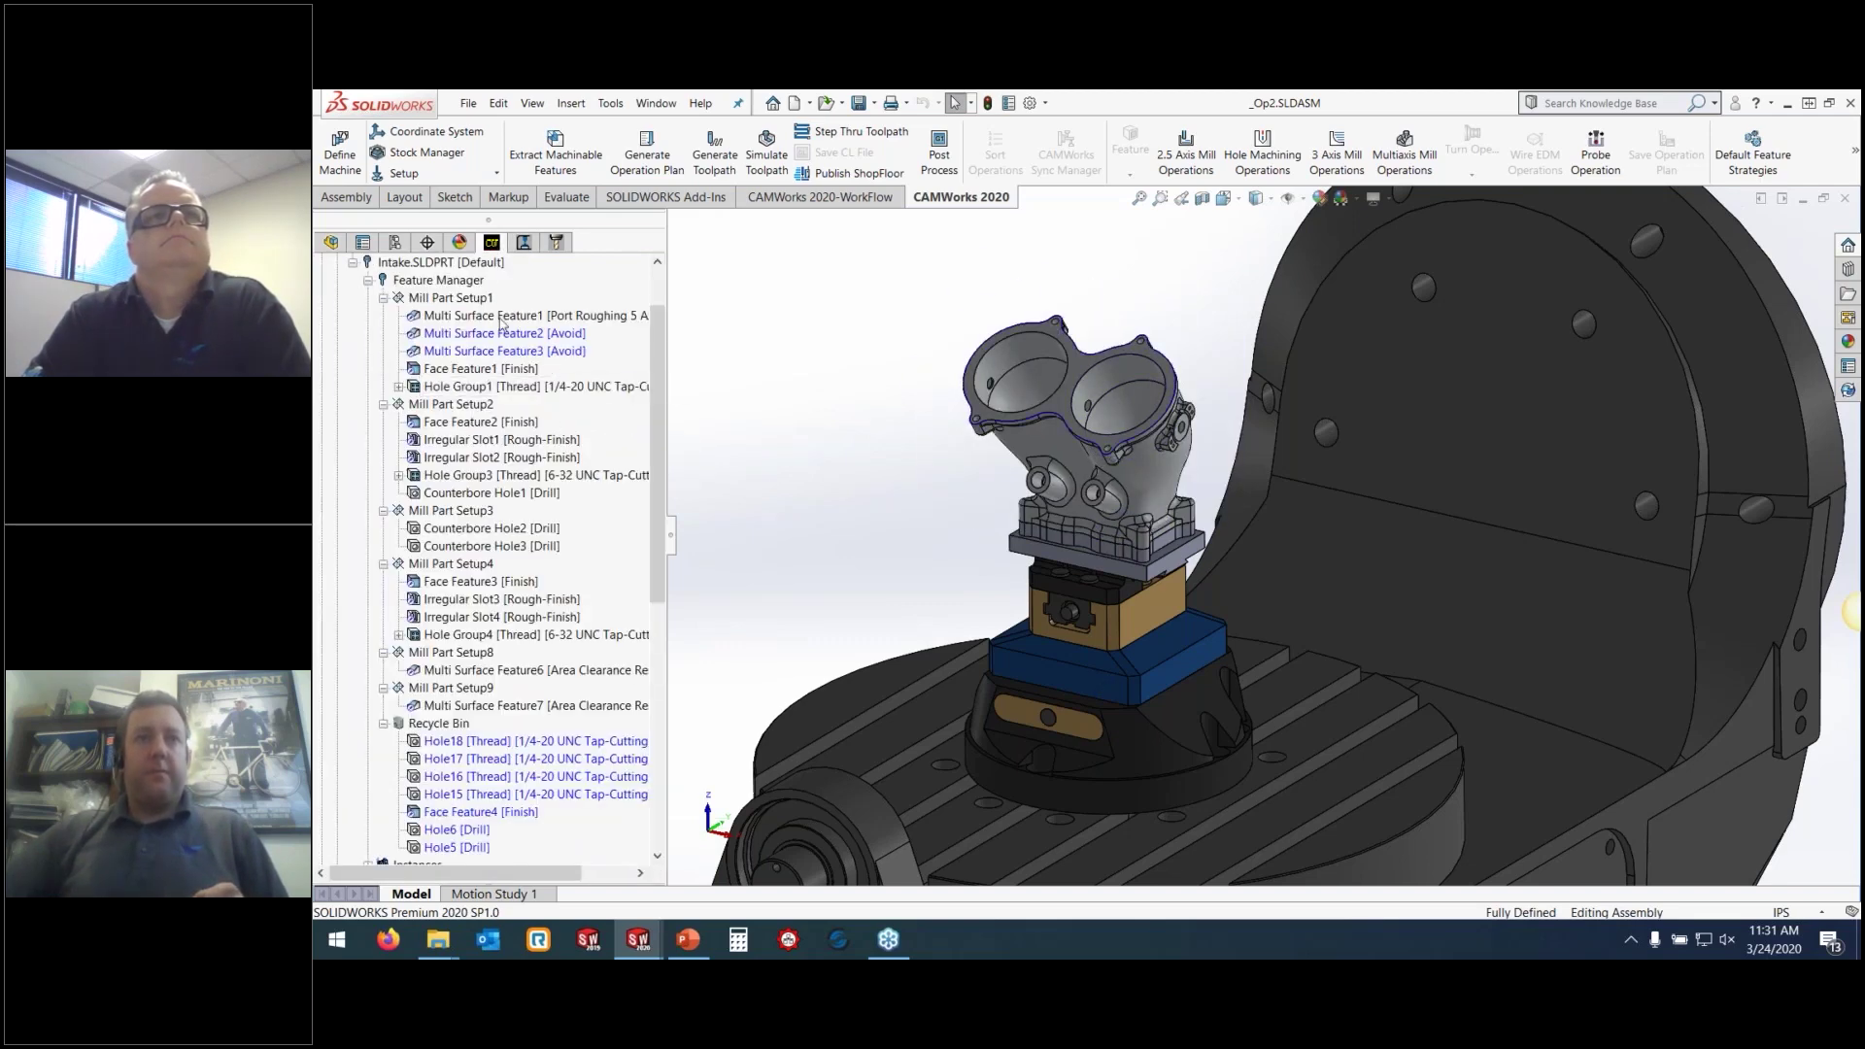
{"action": "right_click", "coordinate": [468, 300]}
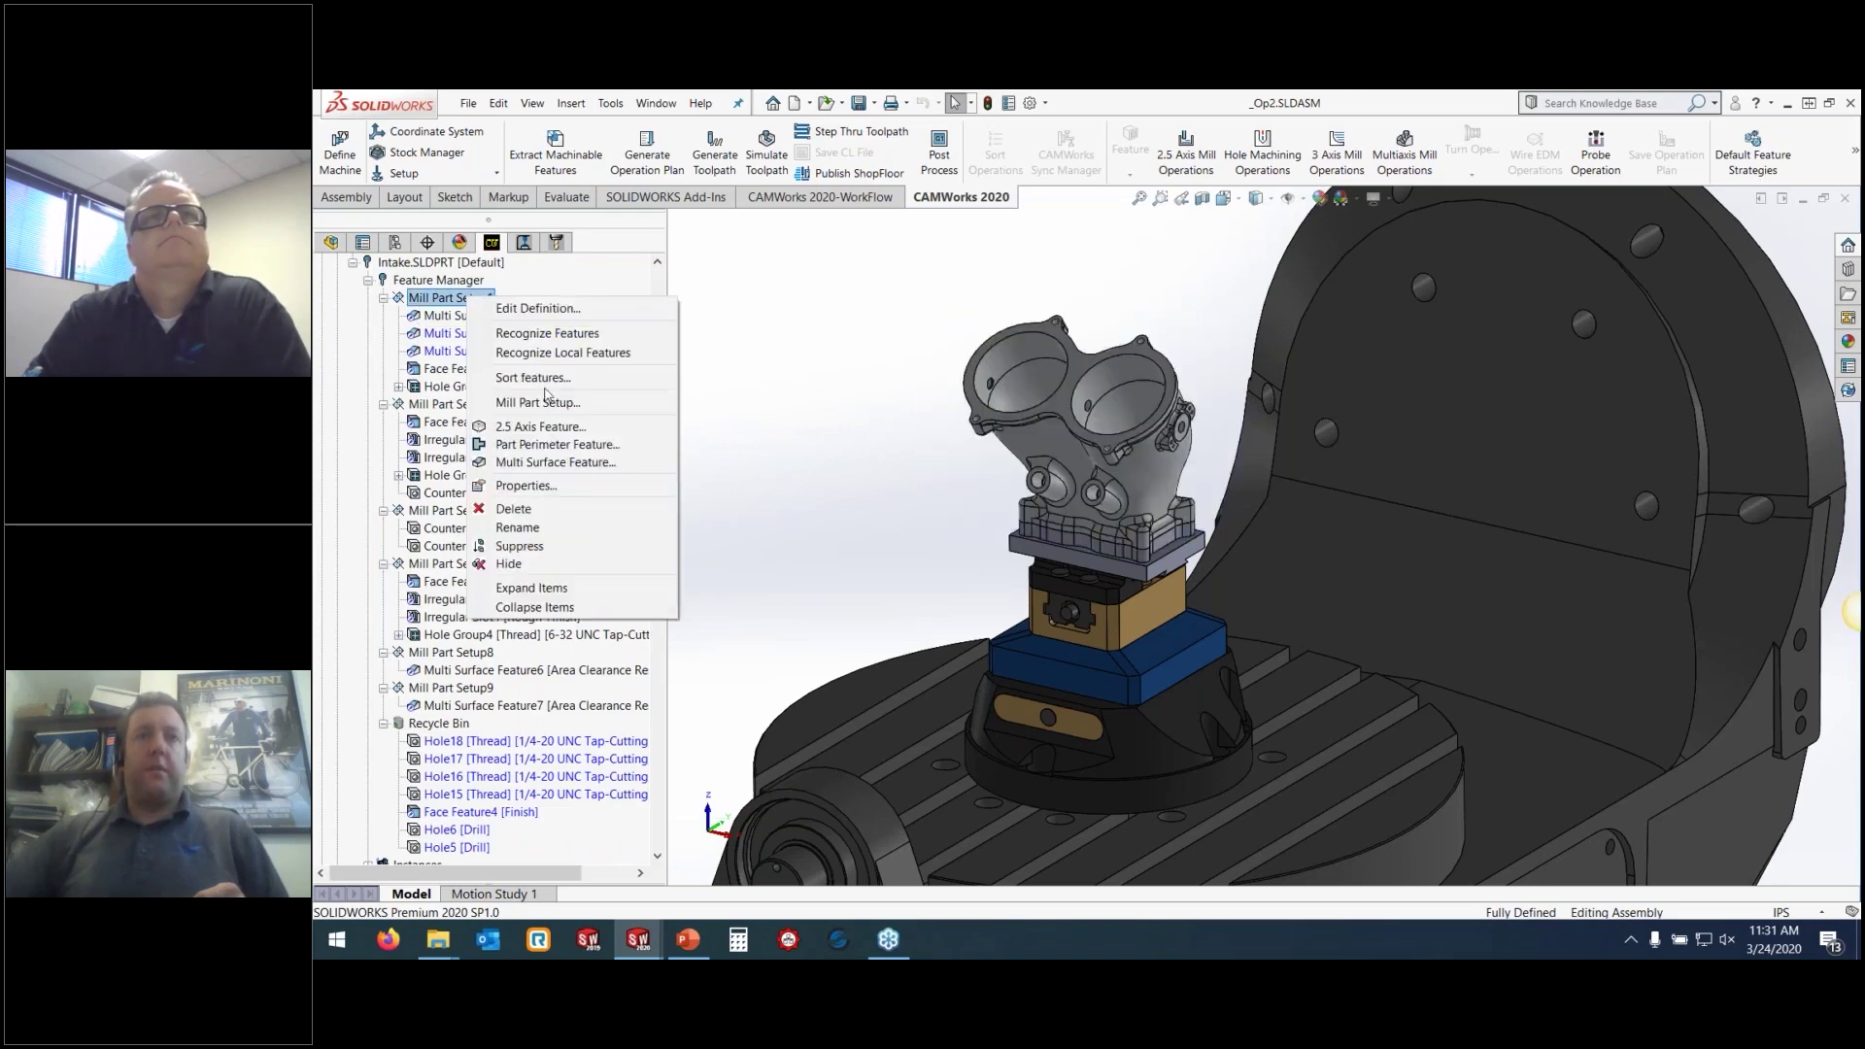
{"action": "left_click", "coordinate": [556, 464]}
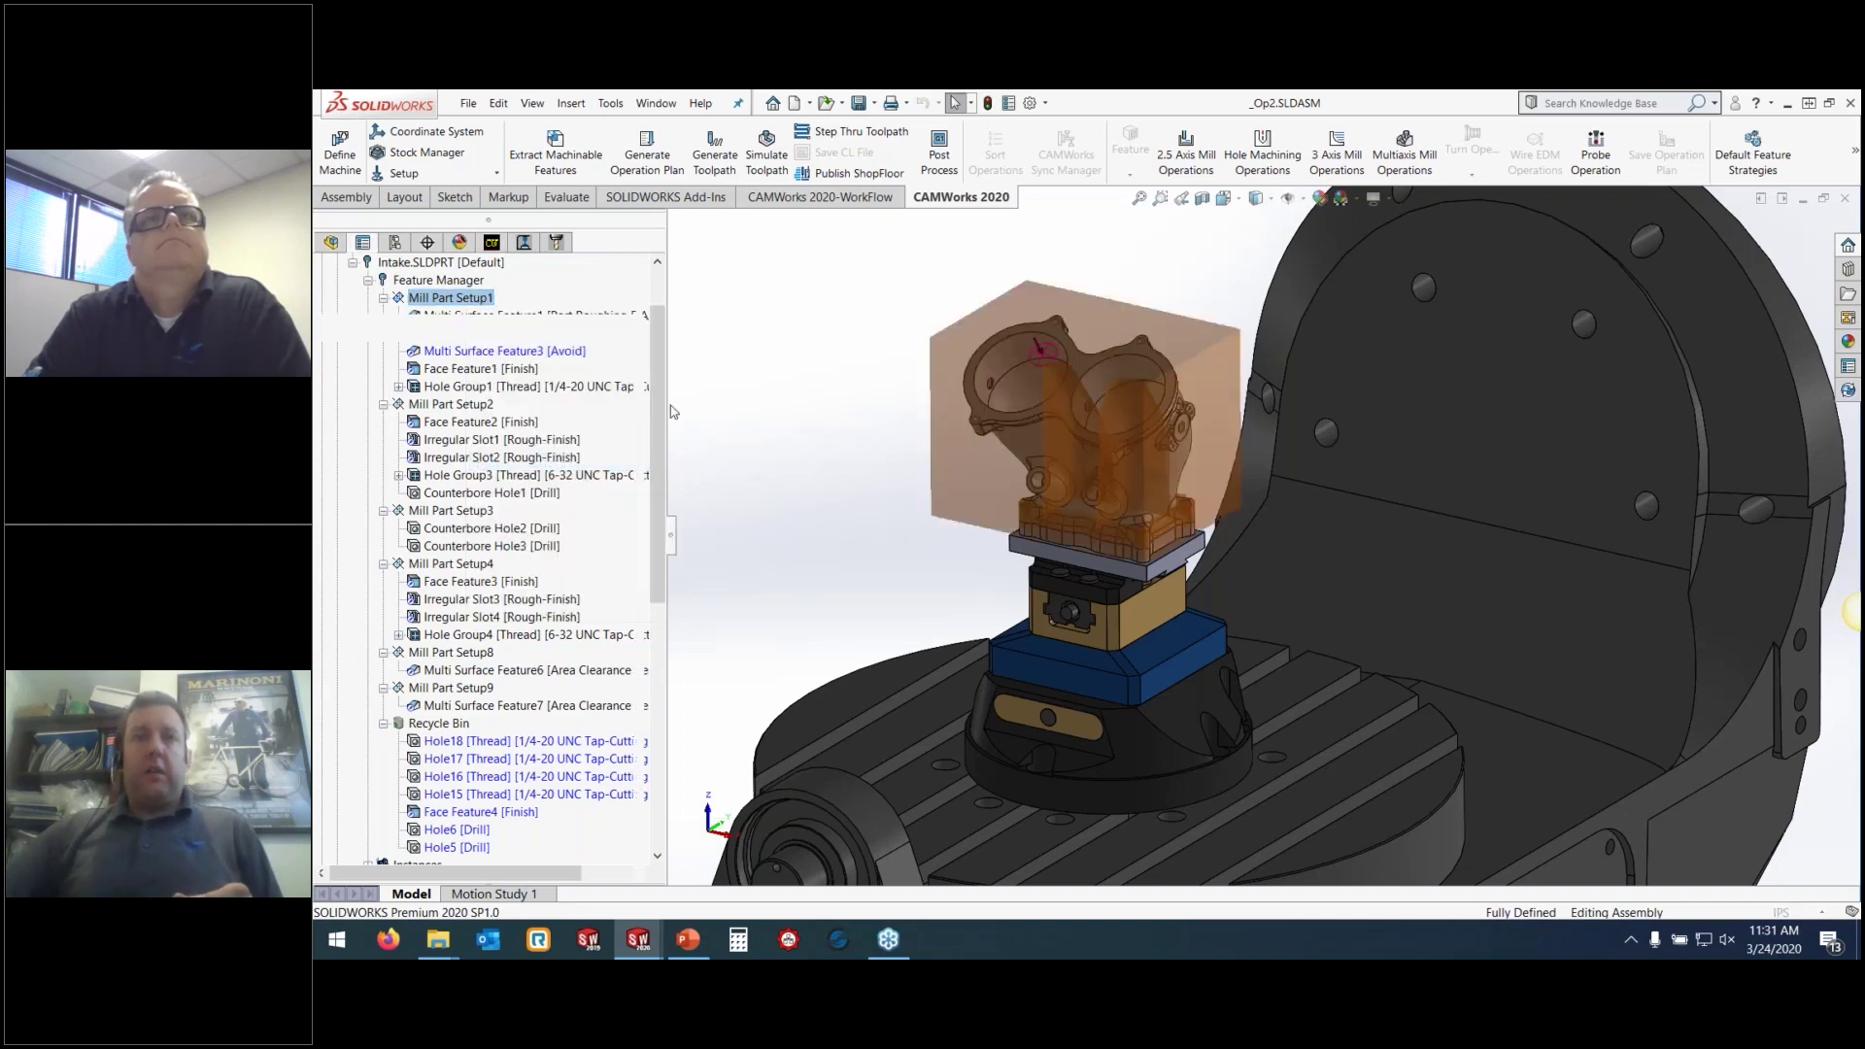
{"action": "left_click", "coordinate": [456, 393]}
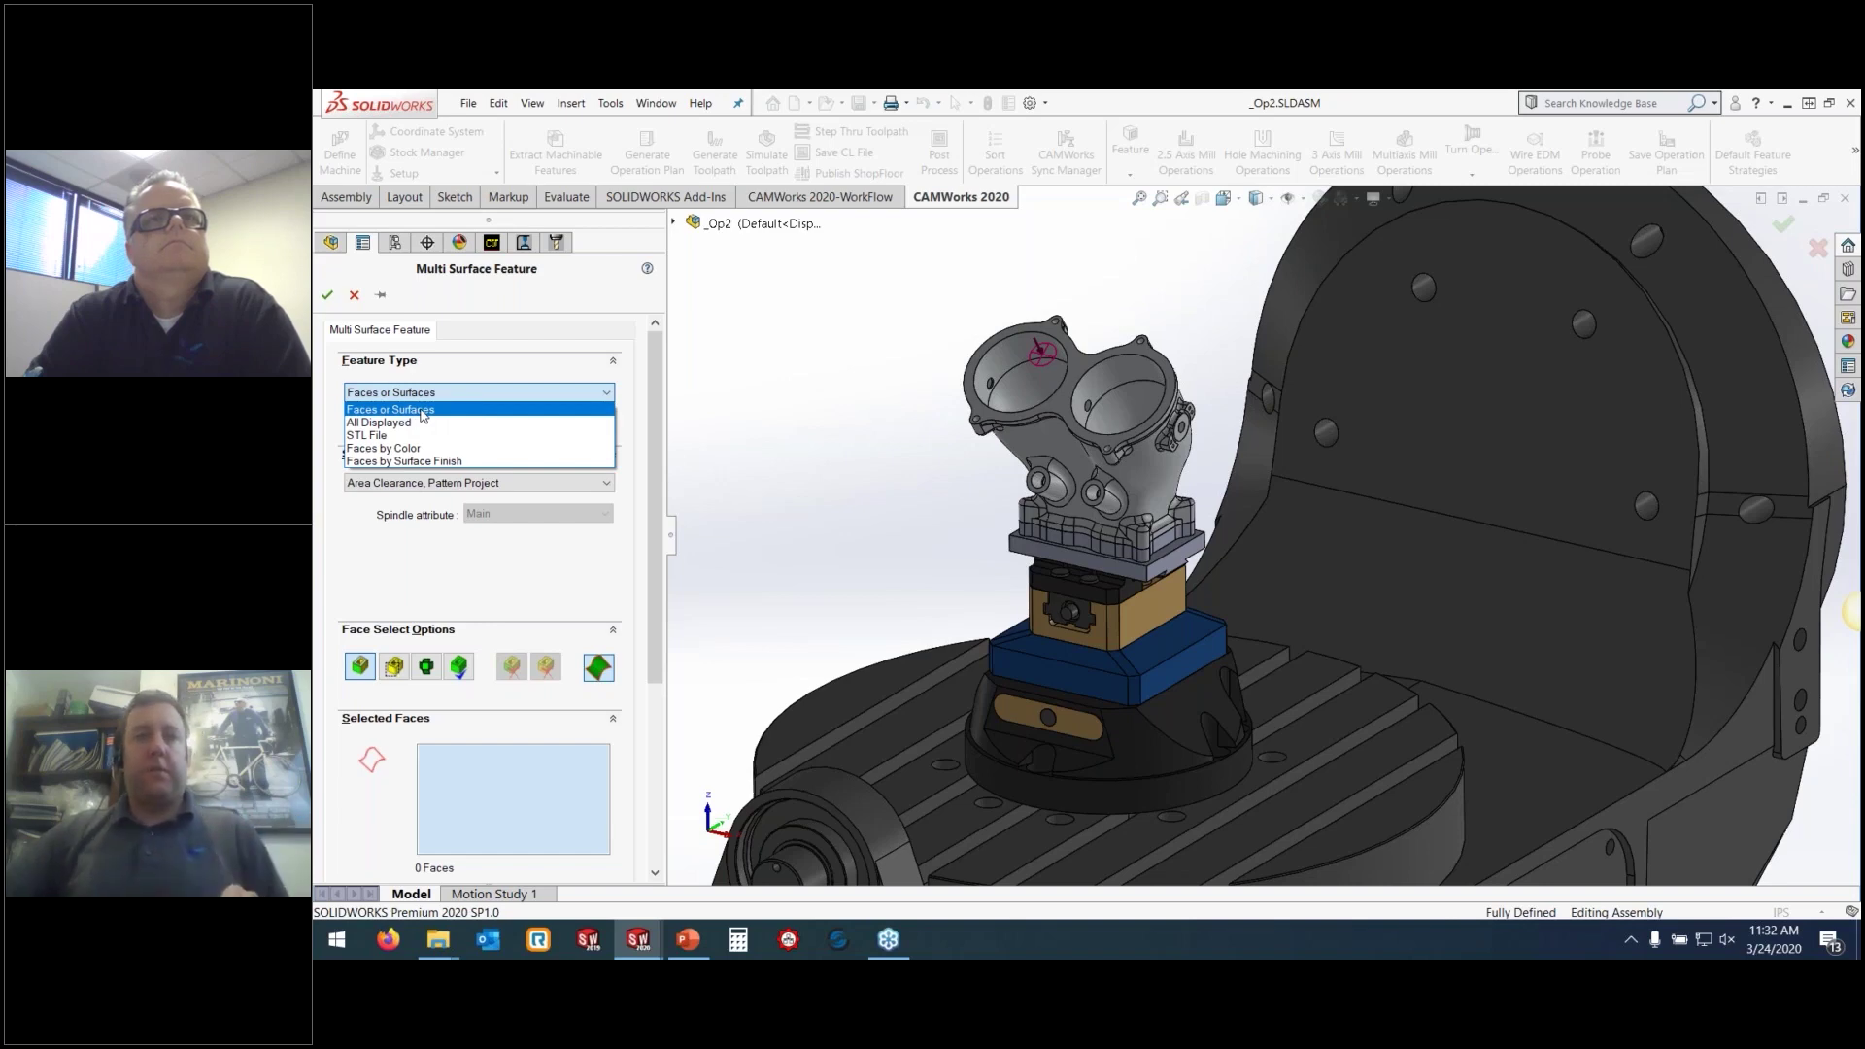
{"action": "left_click", "coordinate": [428, 406]}
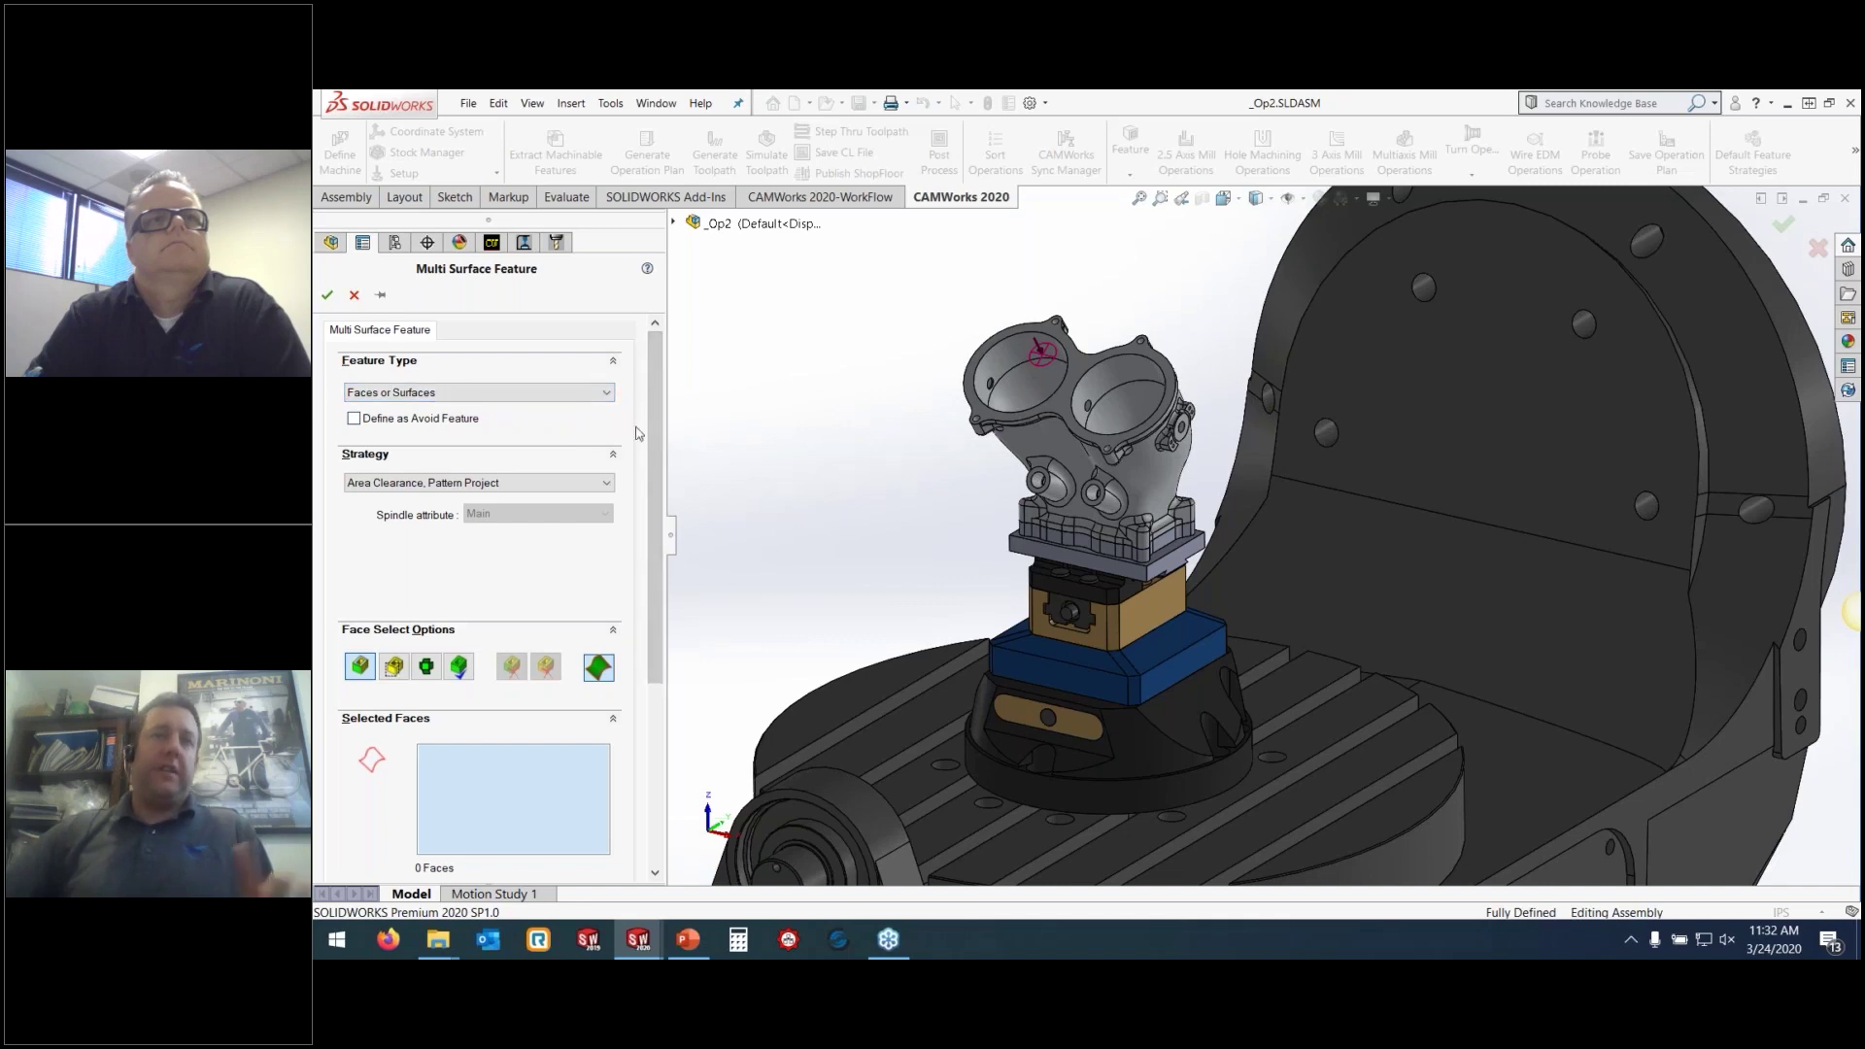
Select the Intake Port 1 surface body of the Intake<1> component as the faces for the feature
{"action": "left_click", "coordinate": [674, 224]}
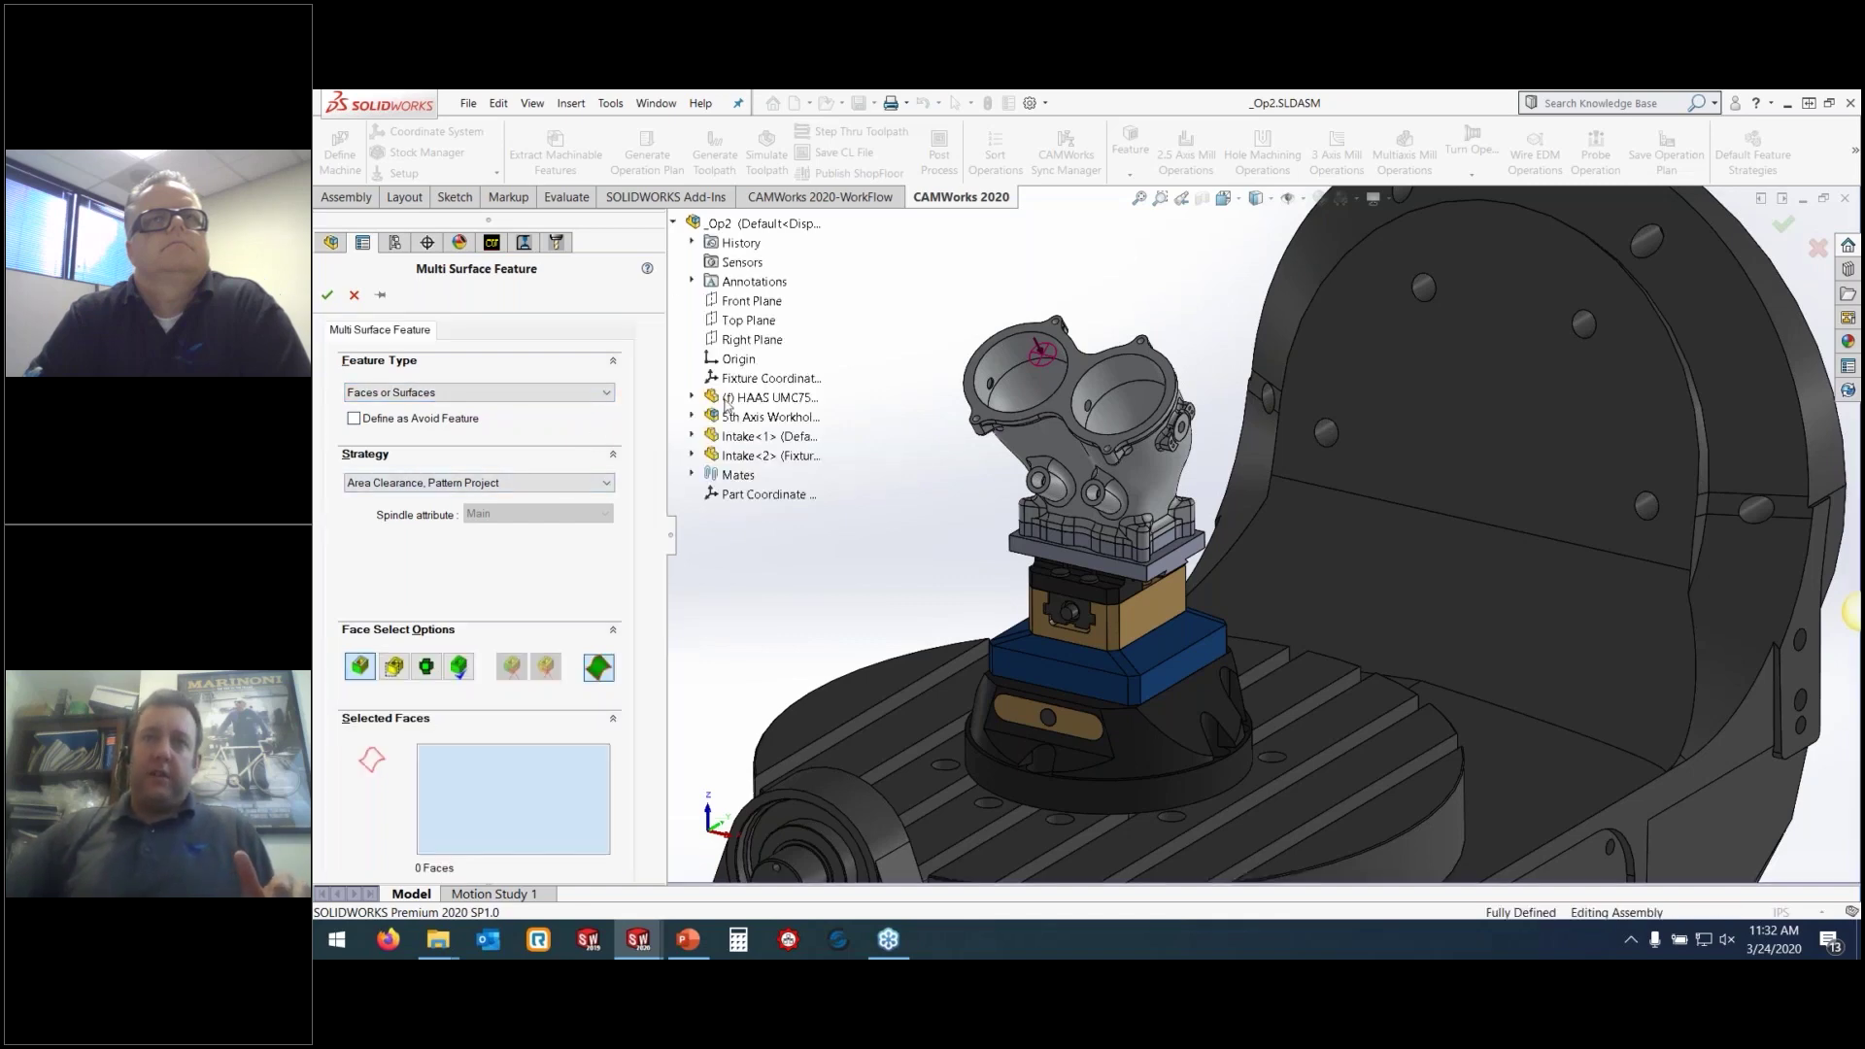
{"action": "left_click", "coordinate": [692, 437]}
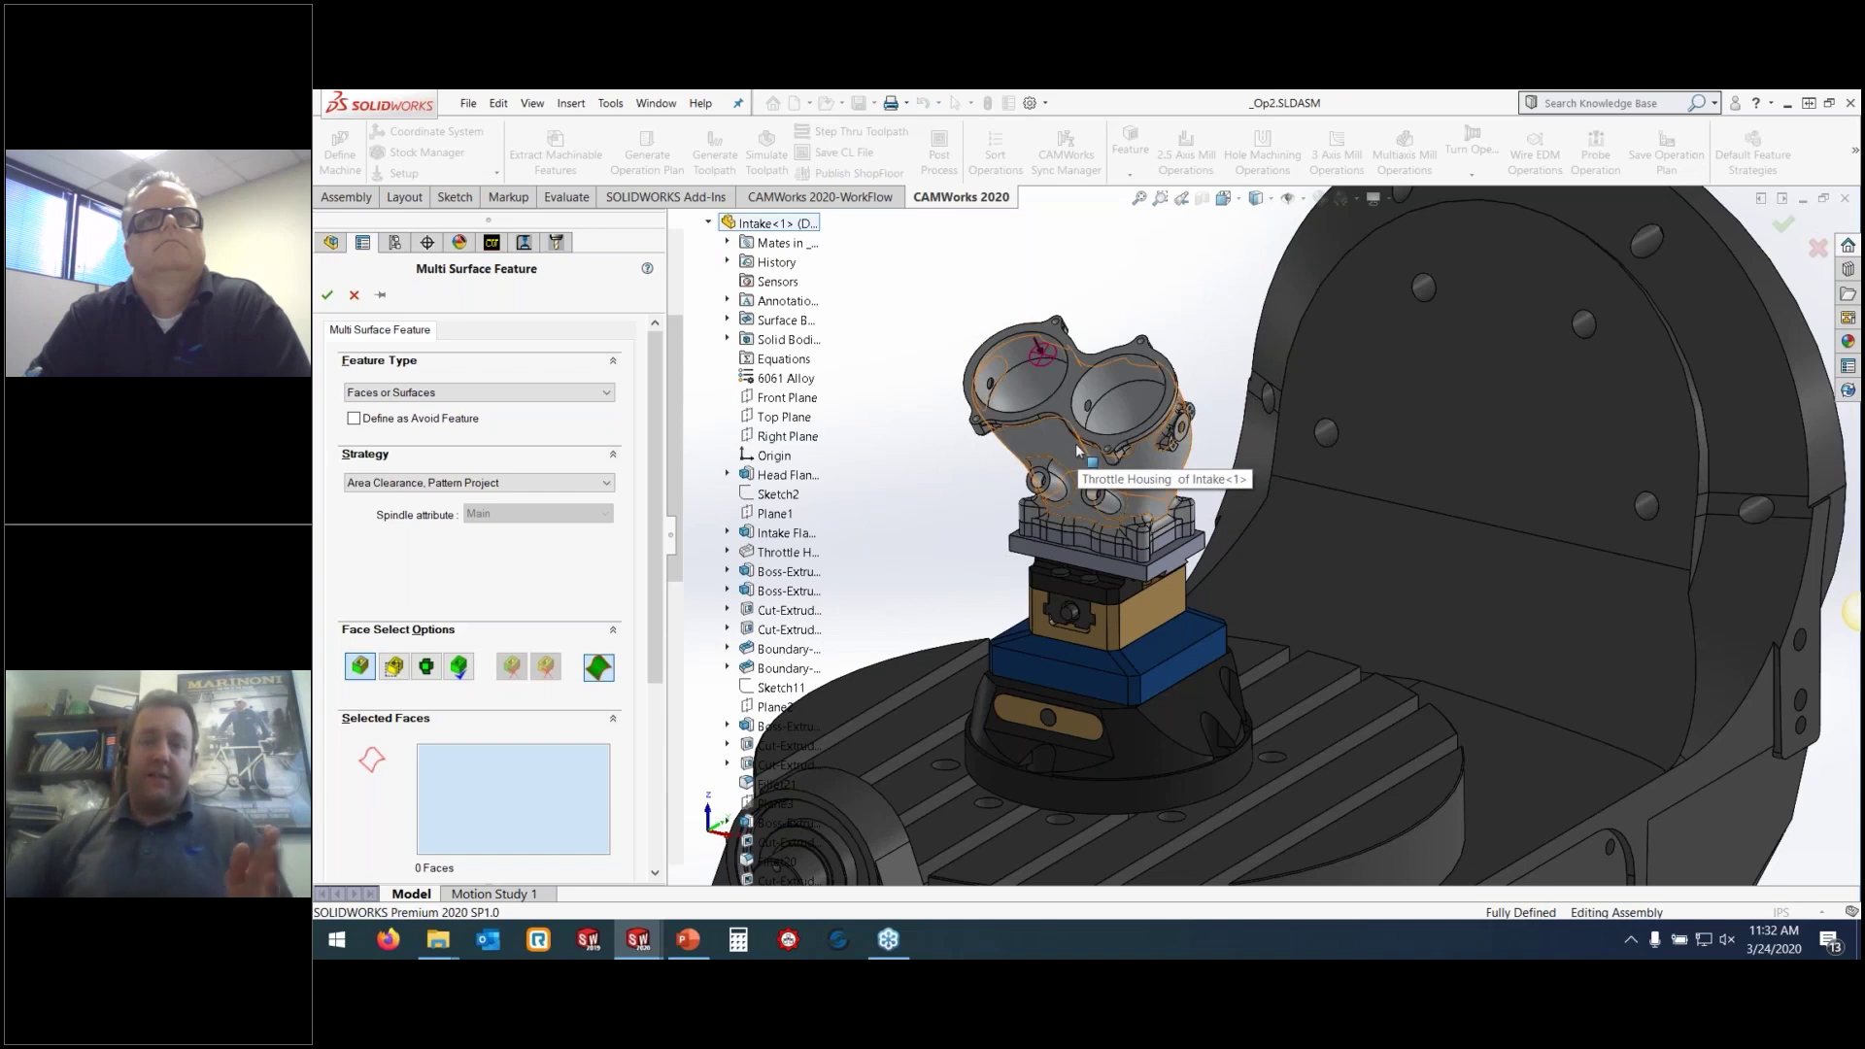
{"action": "scroll", "coordinate": [1065, 450], "scroll_direction": "down", "scroll_amount": 5}
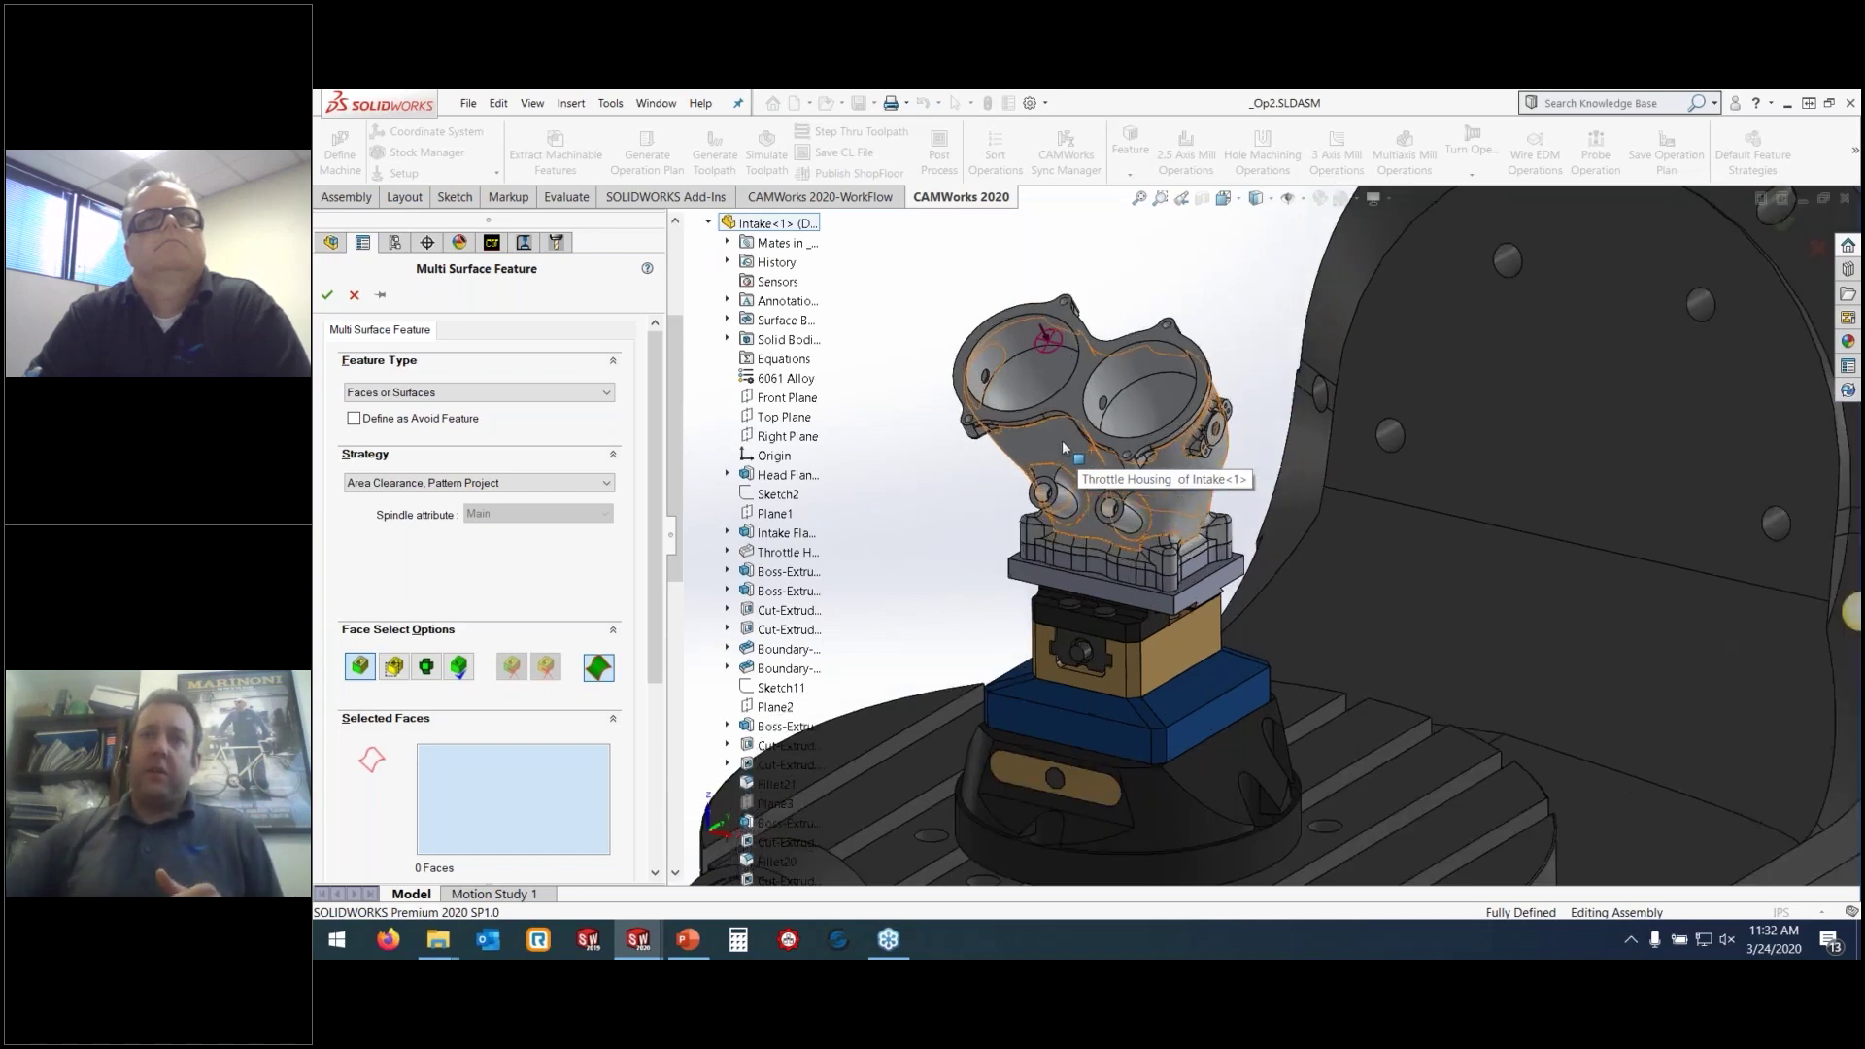
{"action": "left_click", "coordinate": [727, 320]}
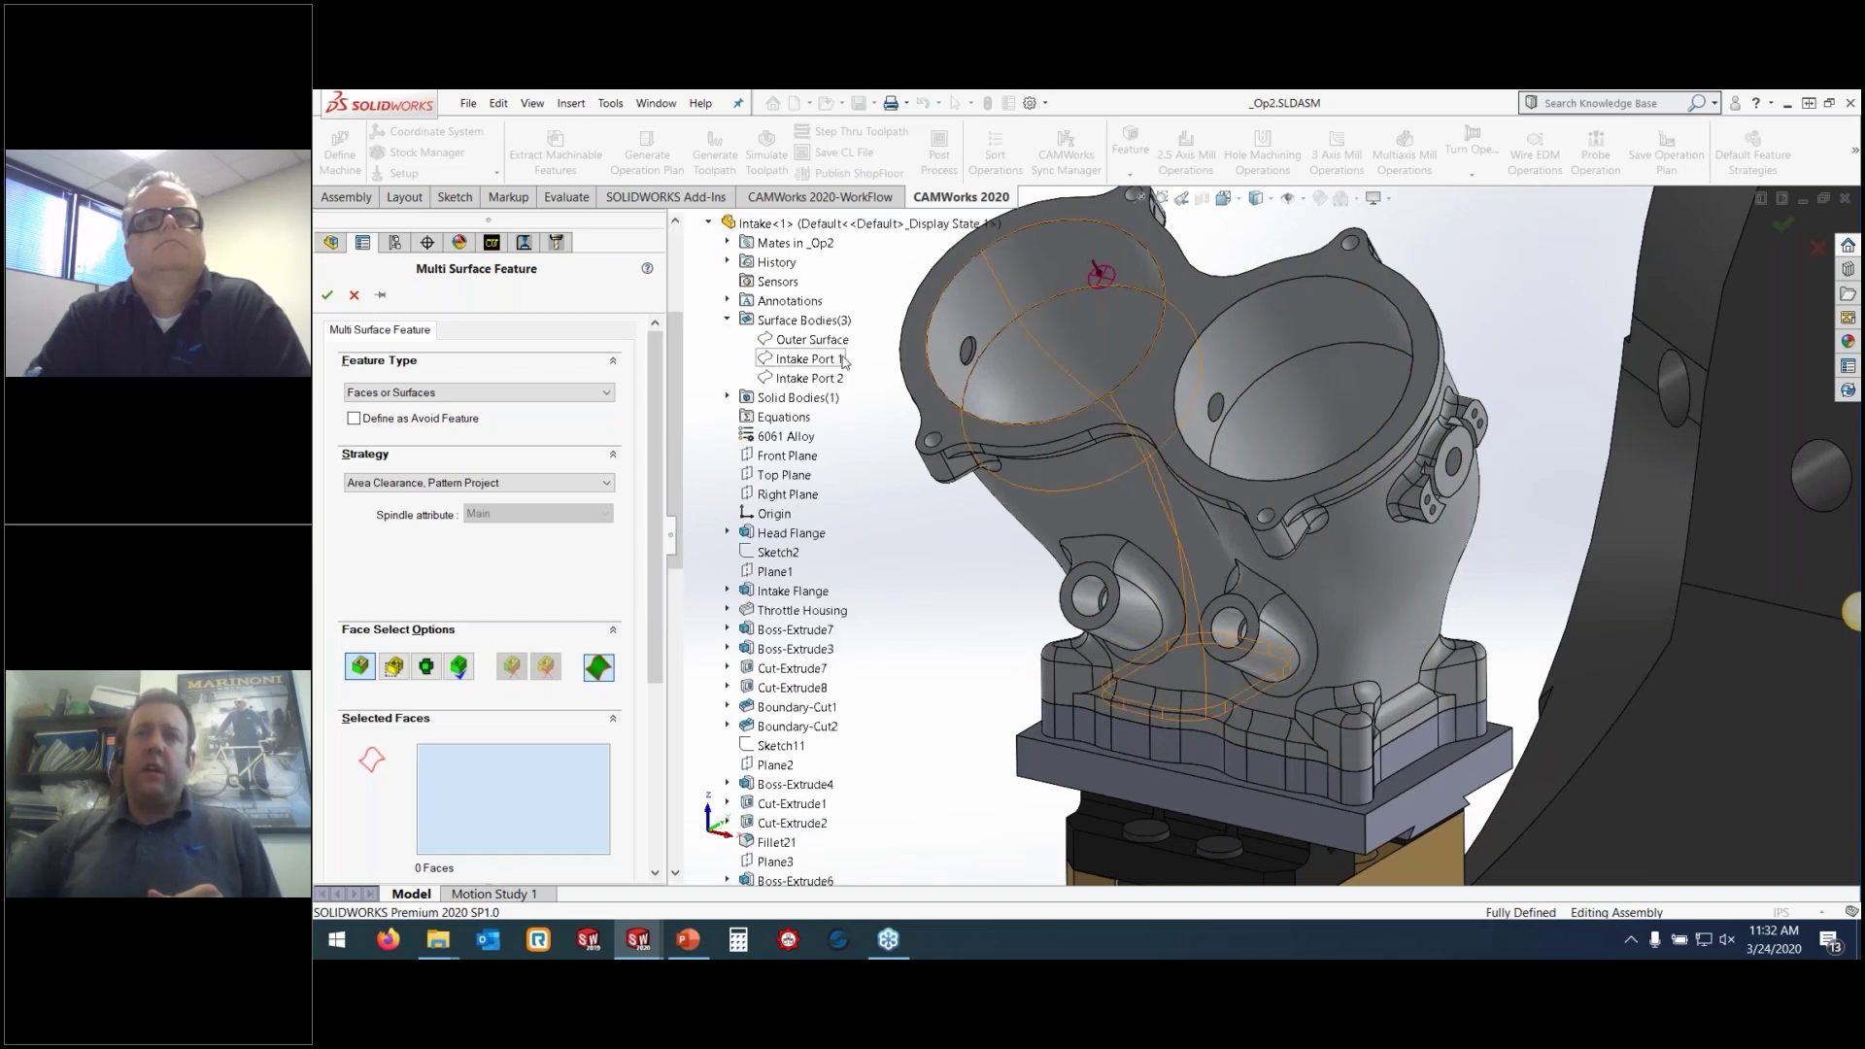
{"action": "middle_click_drag", "start_coordinate": [1062, 375], "coordinate": [1129, 430]}
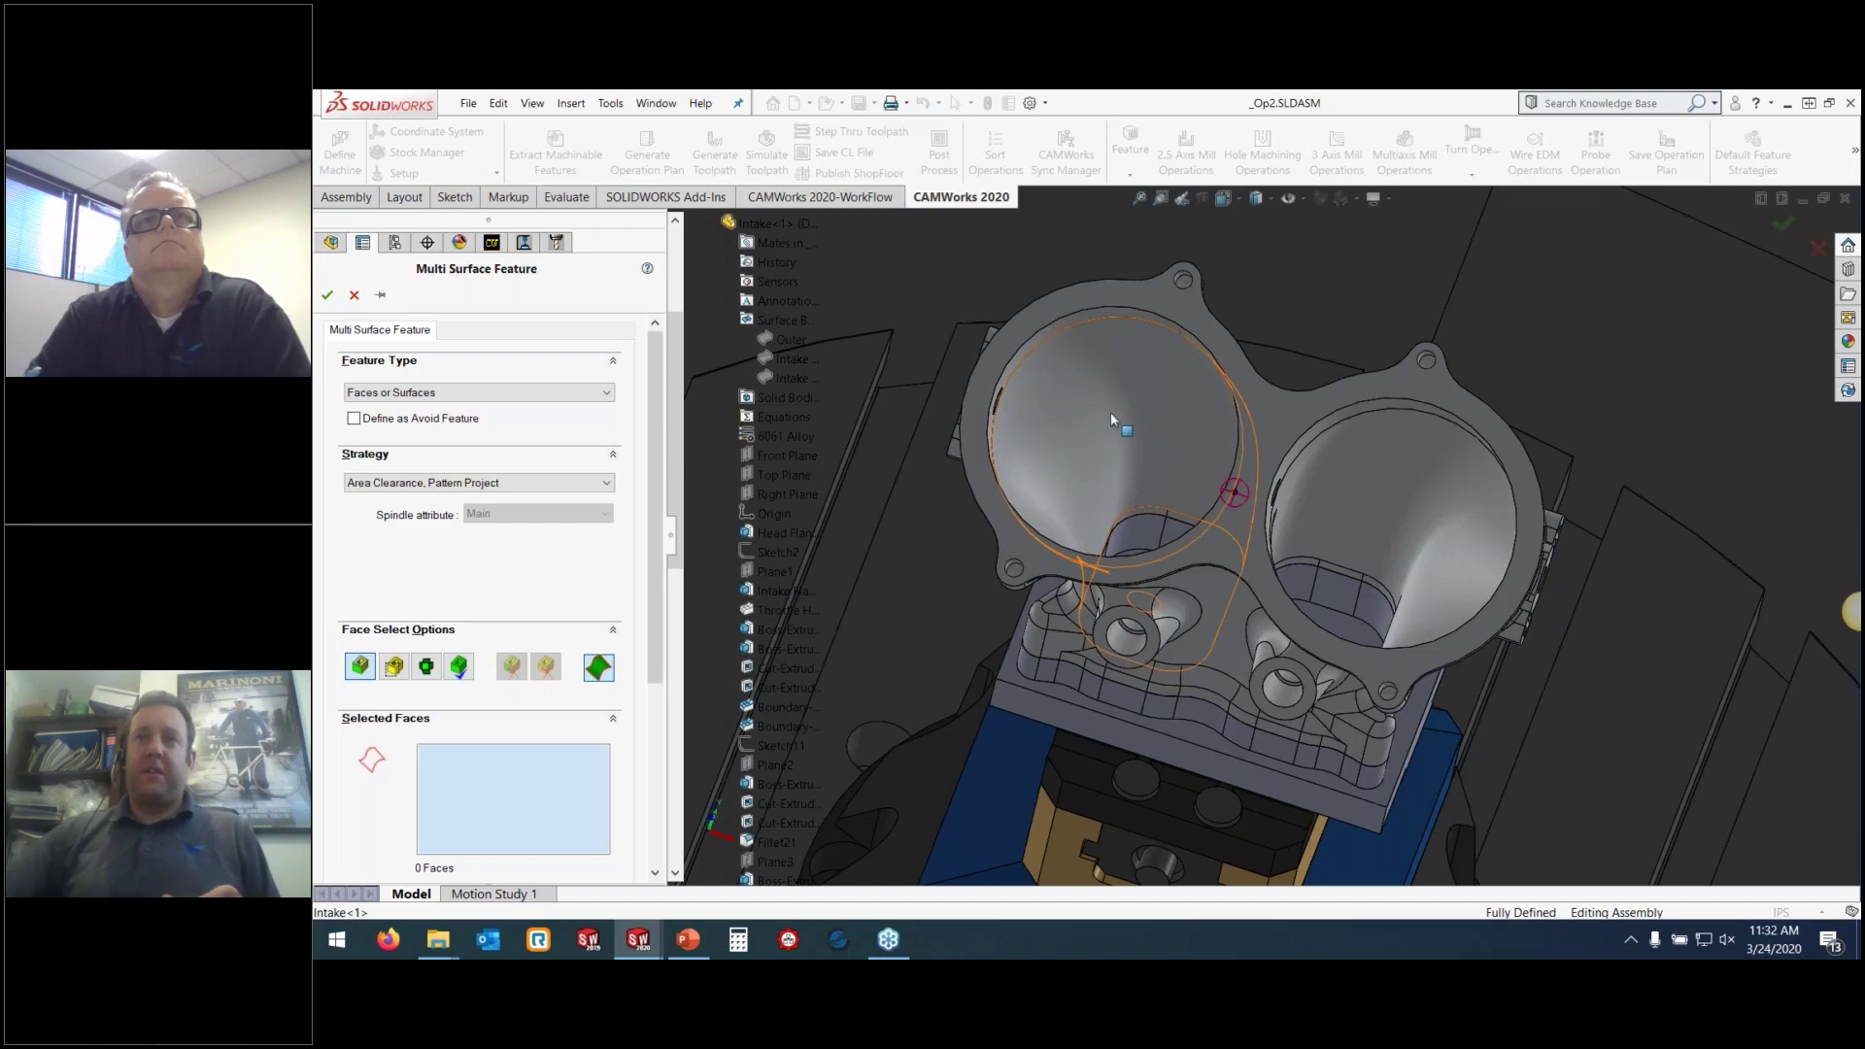
{"action": "middle_click_drag", "start_coordinate": [1111, 412], "coordinate": [1086, 382]}
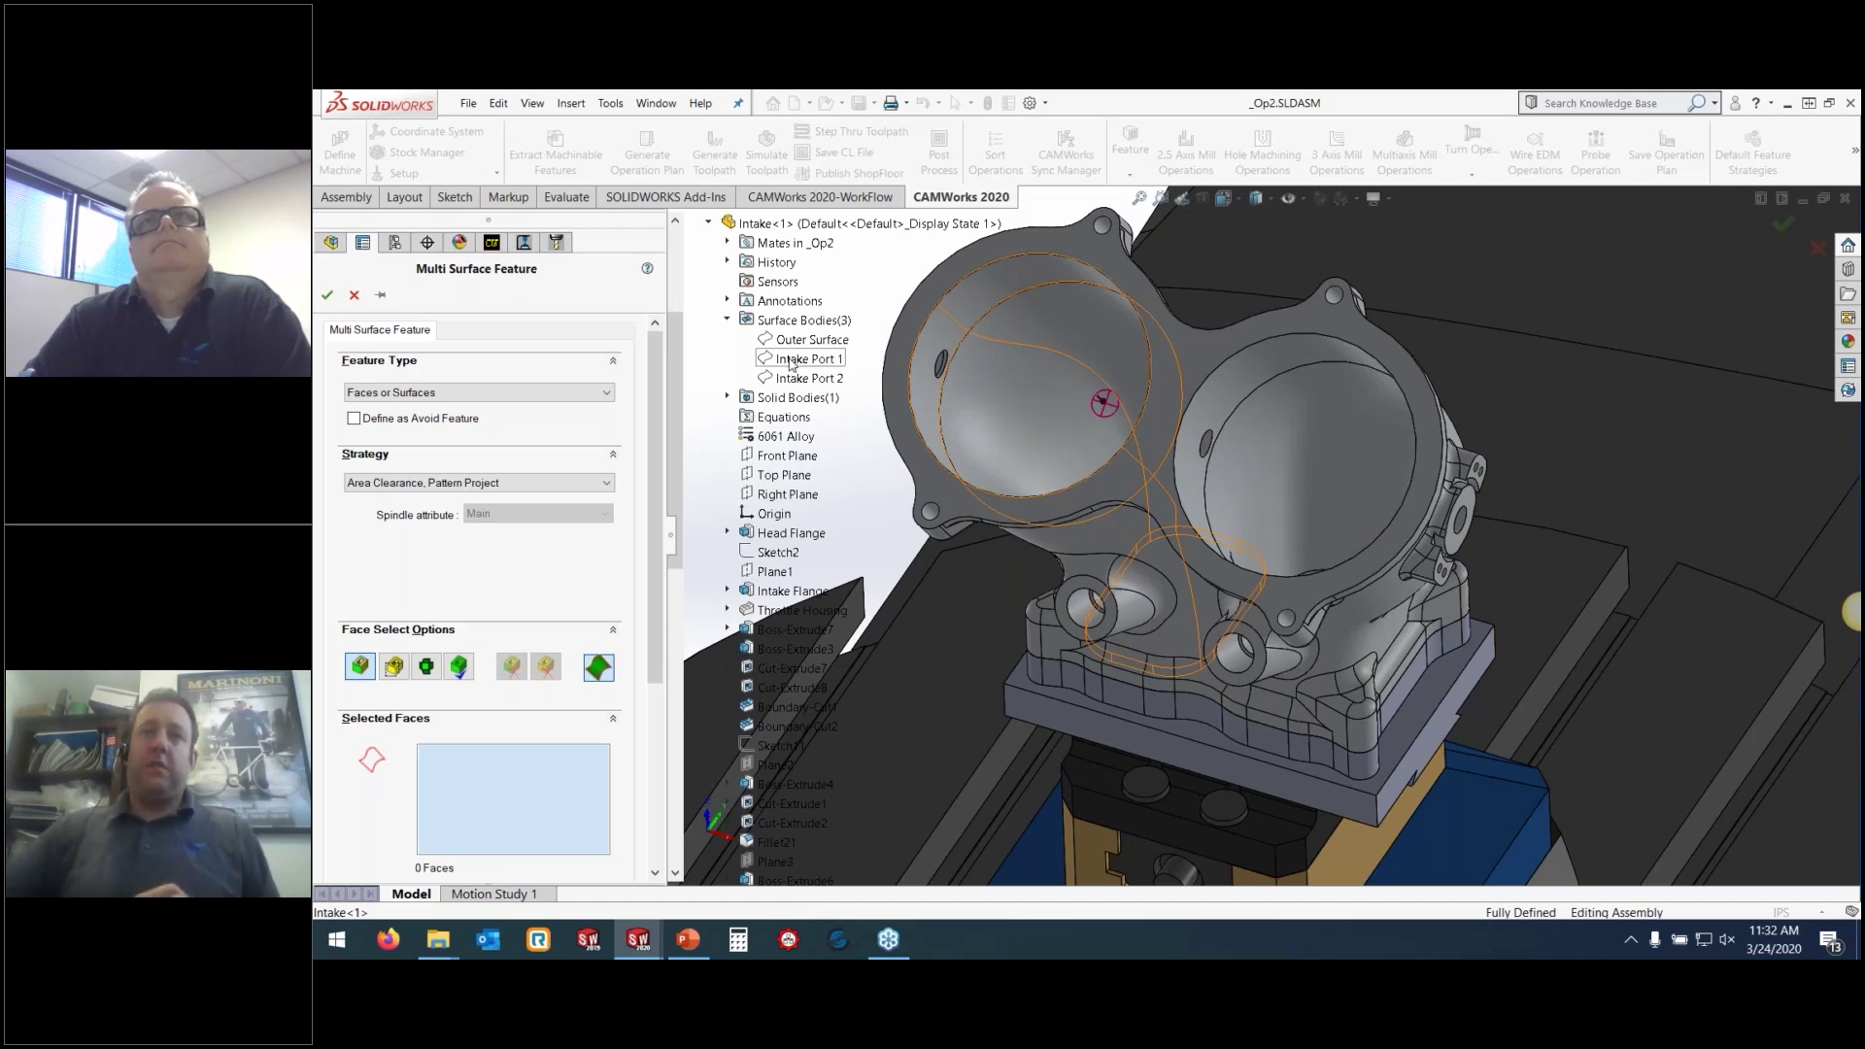
{"action": "scroll", "coordinate": [790, 486], "scroll_direction": "down", "scroll_amount": 15}
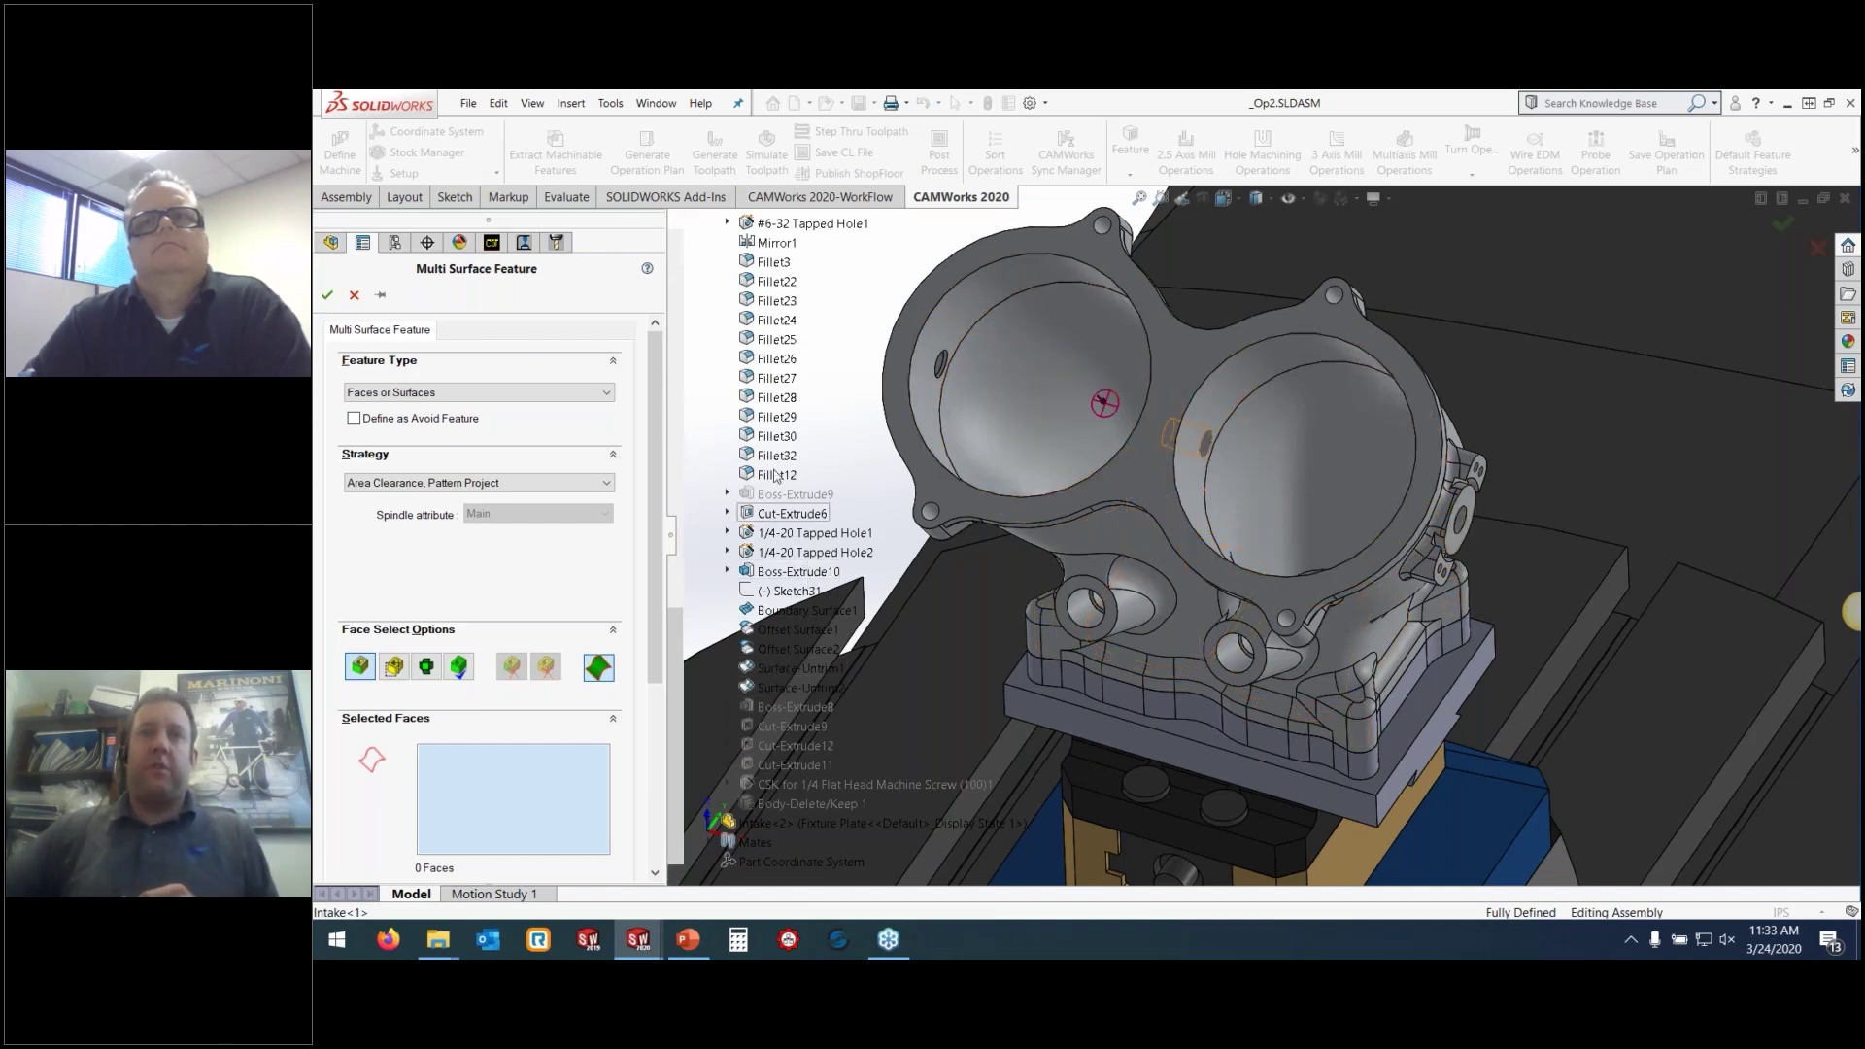
{"action": "scroll", "coordinate": [791, 418], "scroll_direction": "up", "scroll_amount": 5}
{"action": "scroll", "coordinate": [792, 418], "scroll_direction": "up", "scroll_amount": 9}
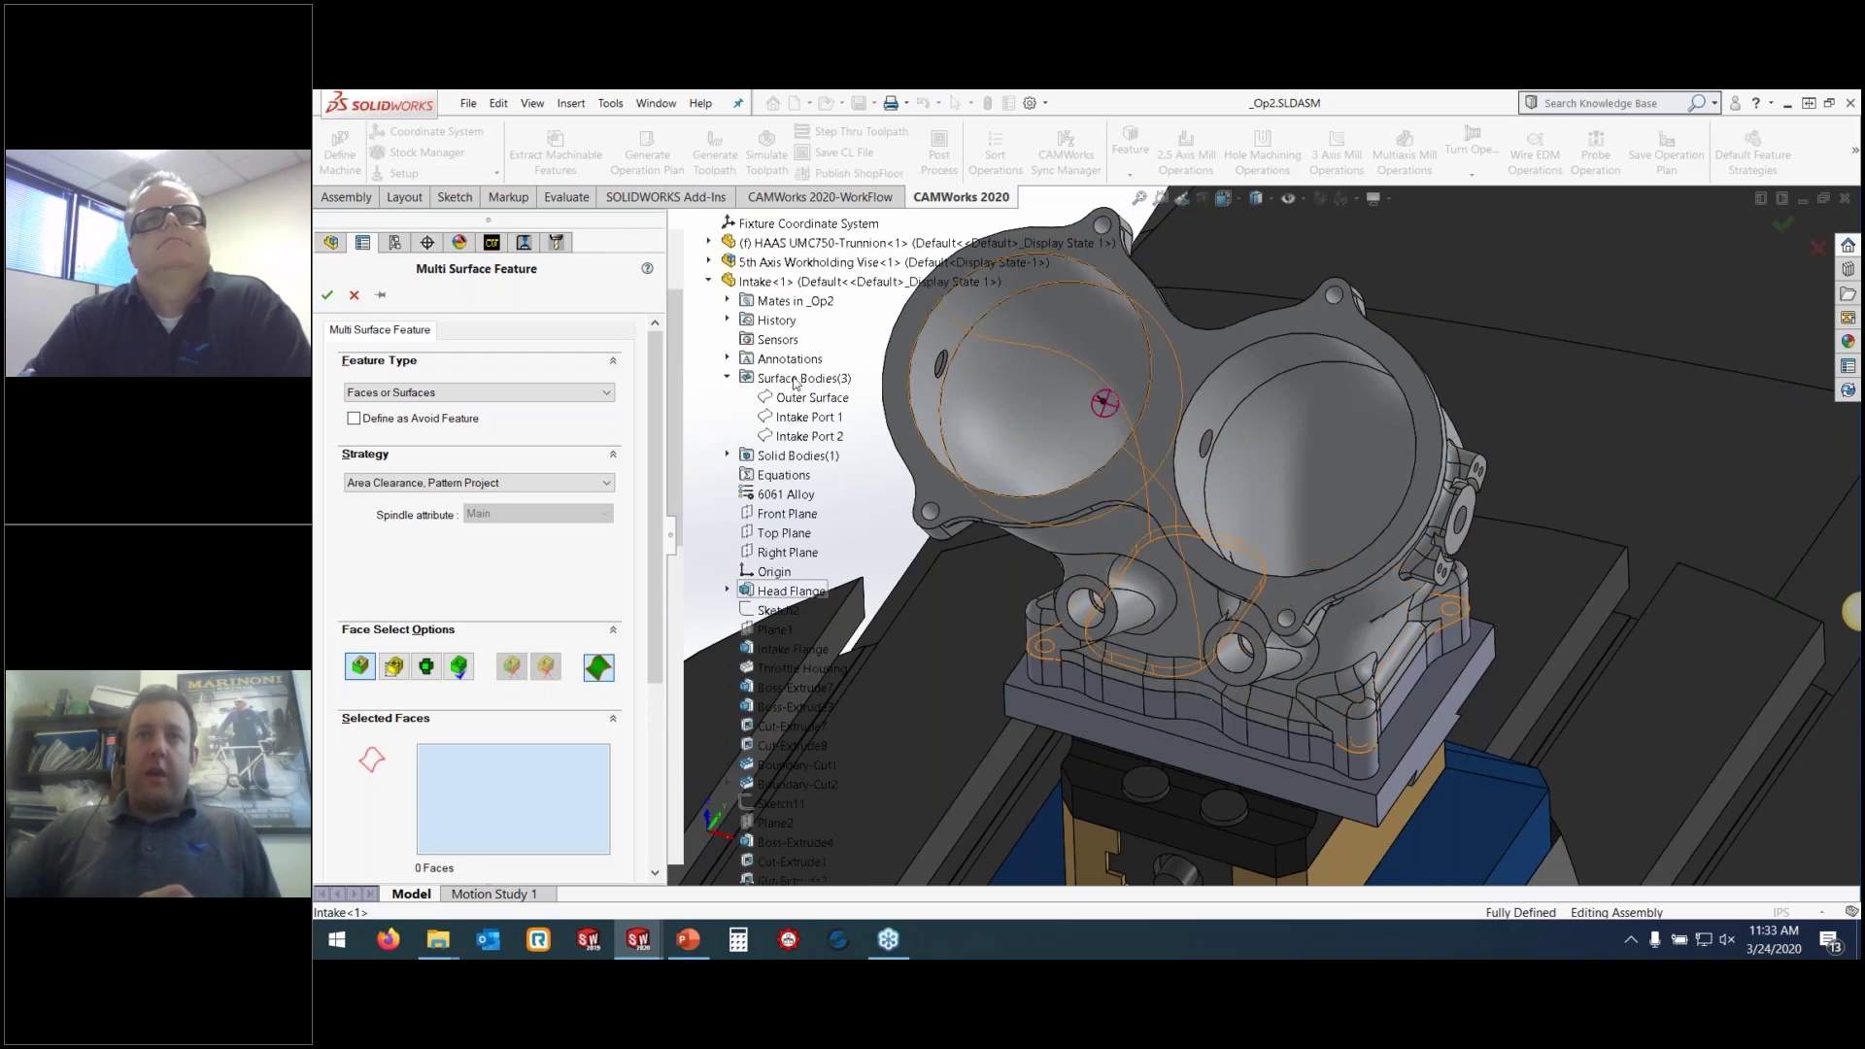
{"action": "left_click", "coordinate": [805, 417]}
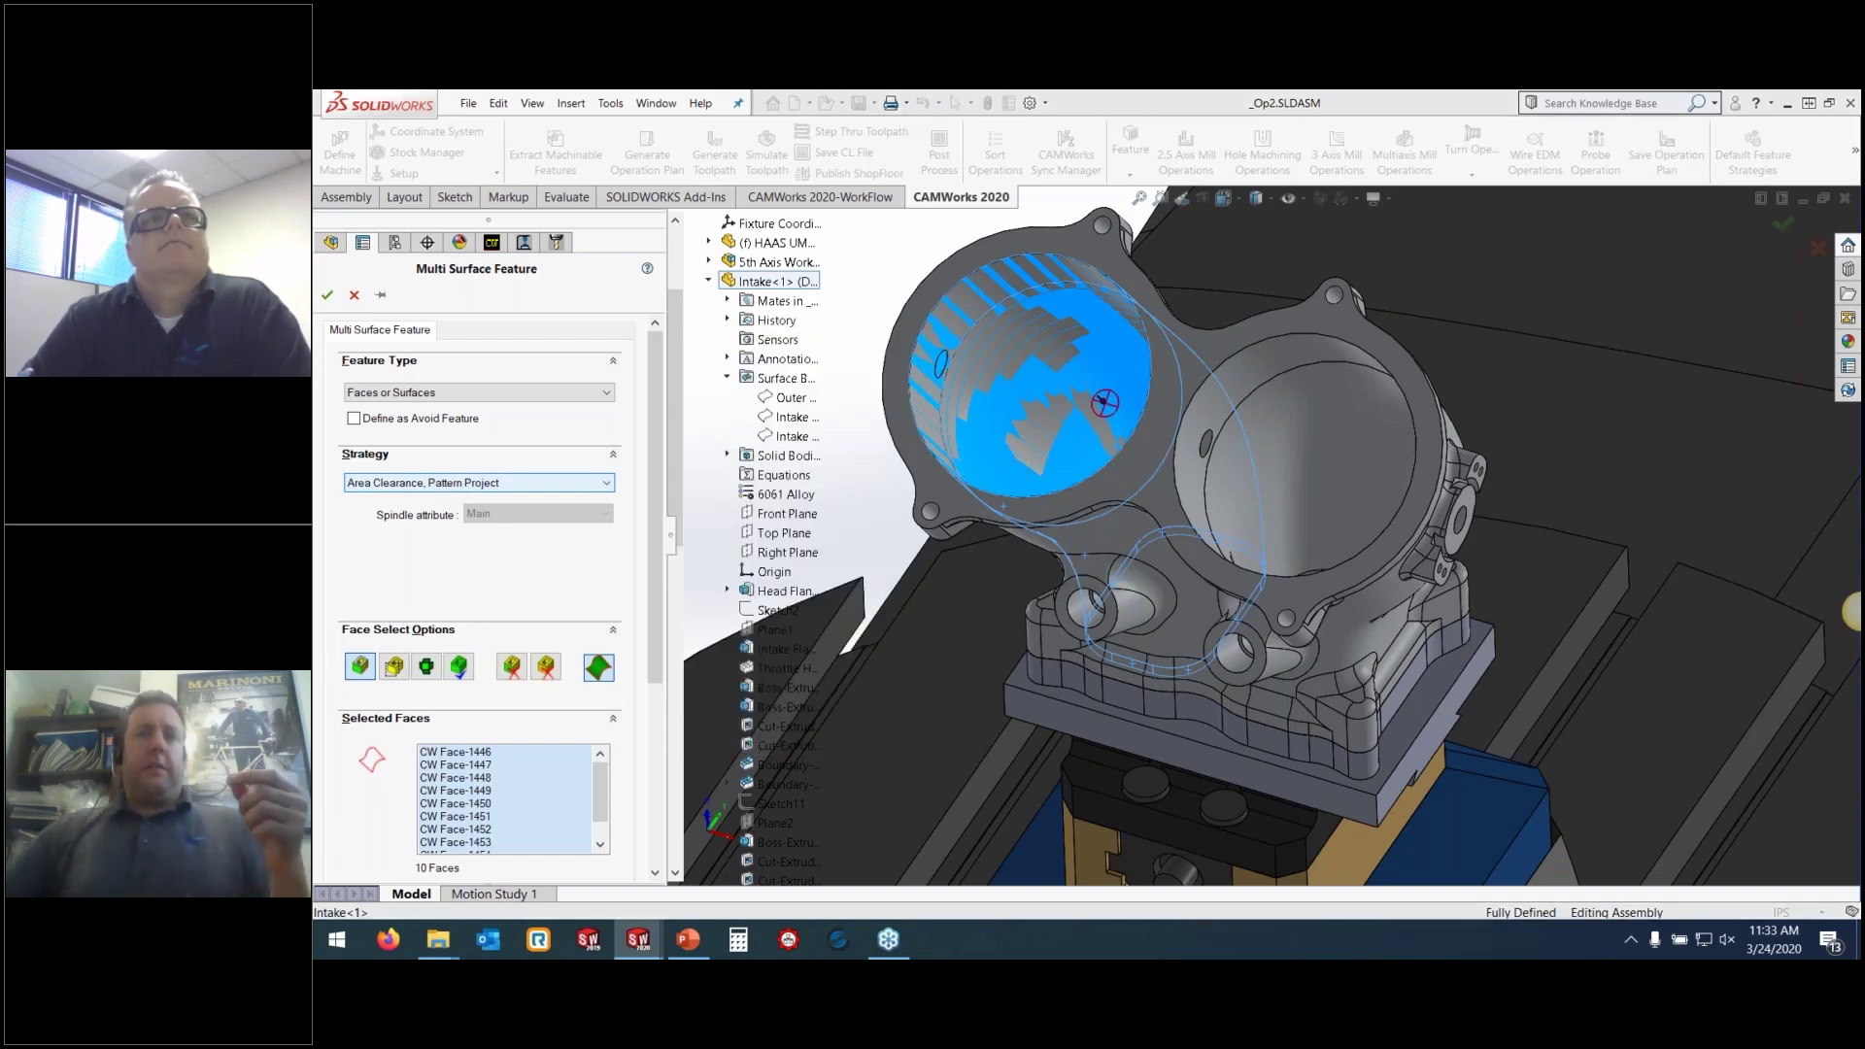
Assign the Port Roughing 5 Axis Finishing strategy to the intake port feature and accept it
{"action": "left_click", "coordinate": [544, 483]}
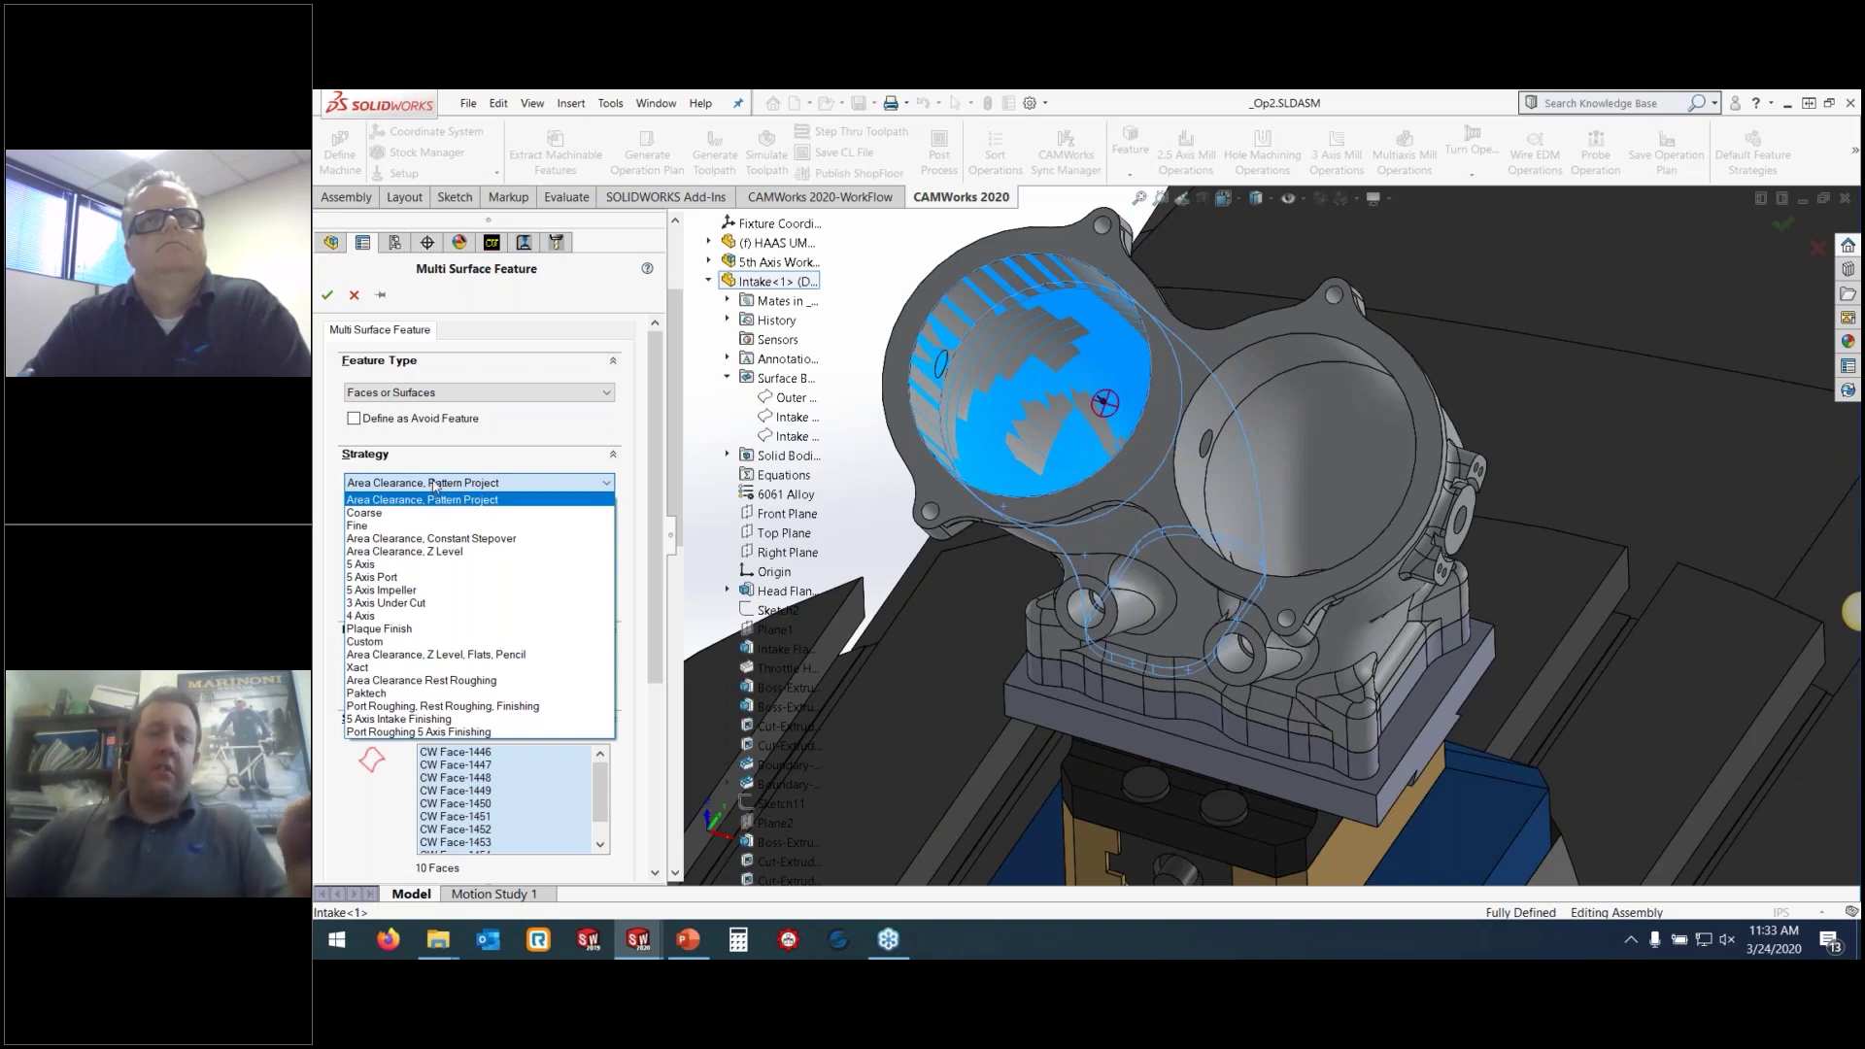
{"action": "left_click", "coordinate": [431, 733]}
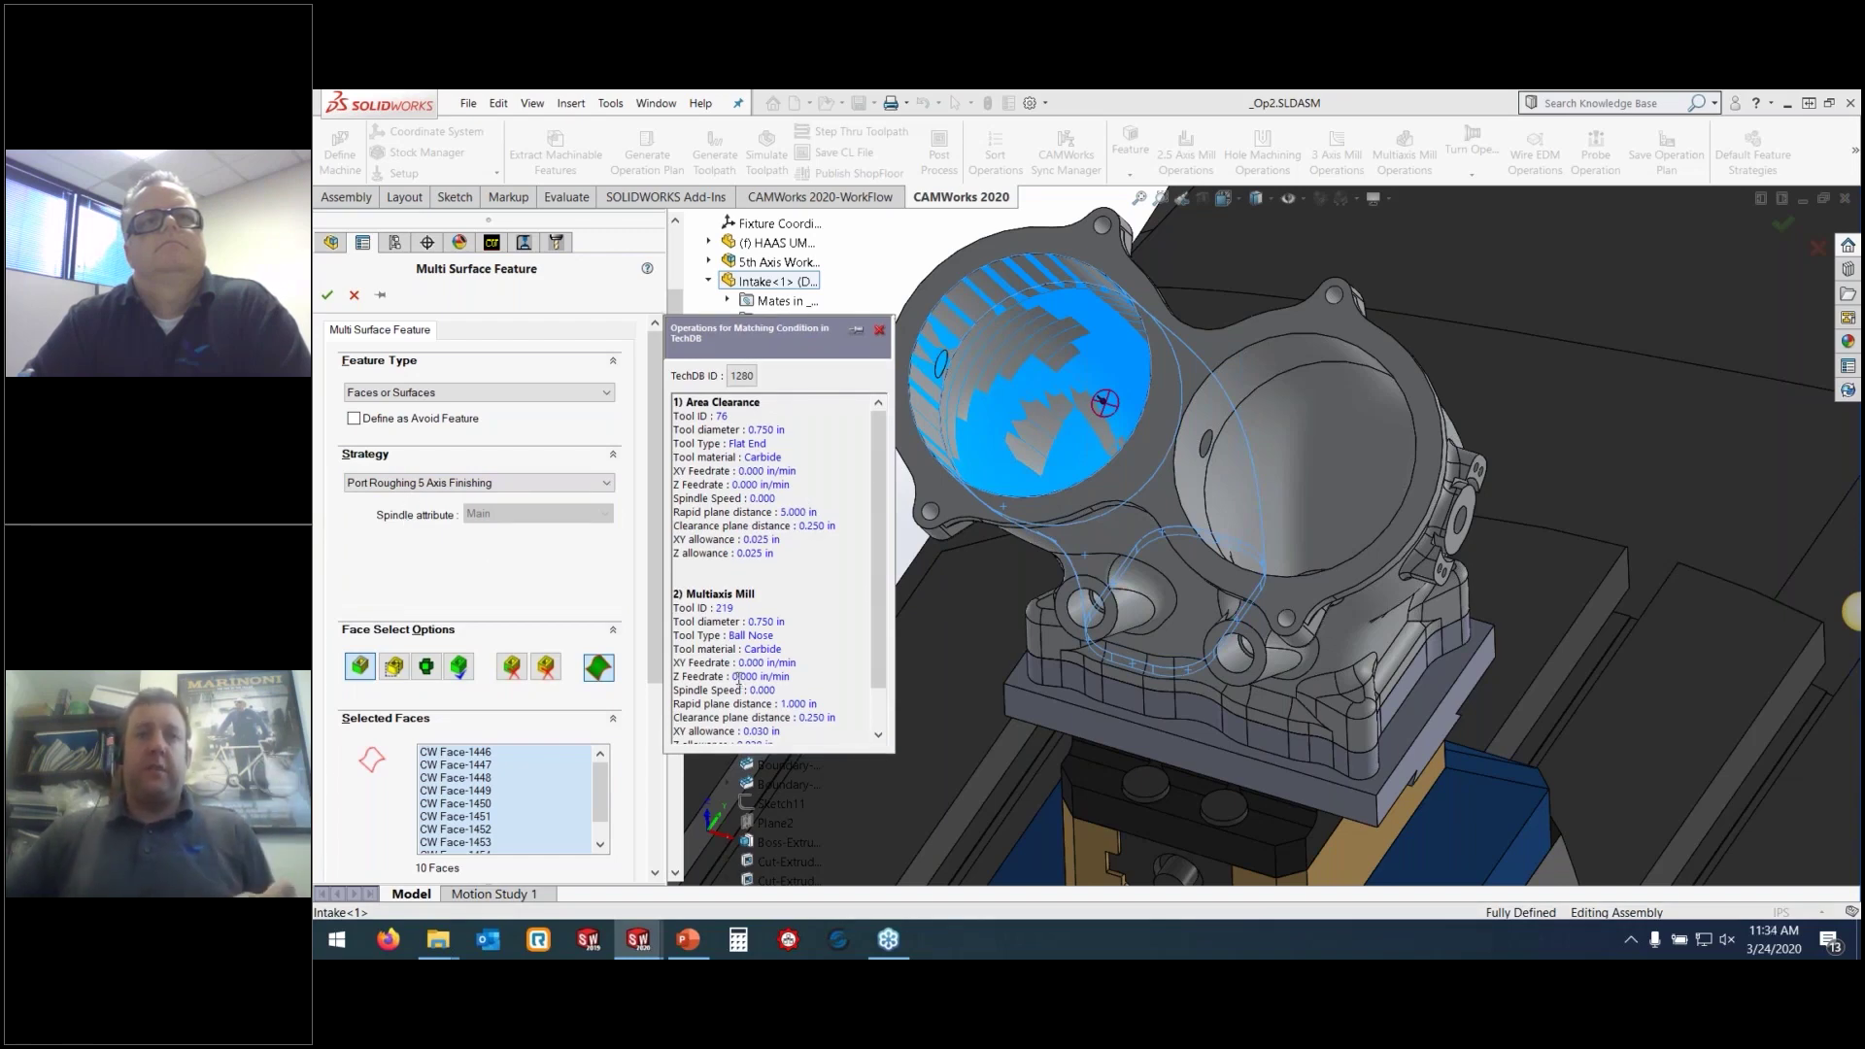
{"action": "left_click", "coordinate": [328, 295]}
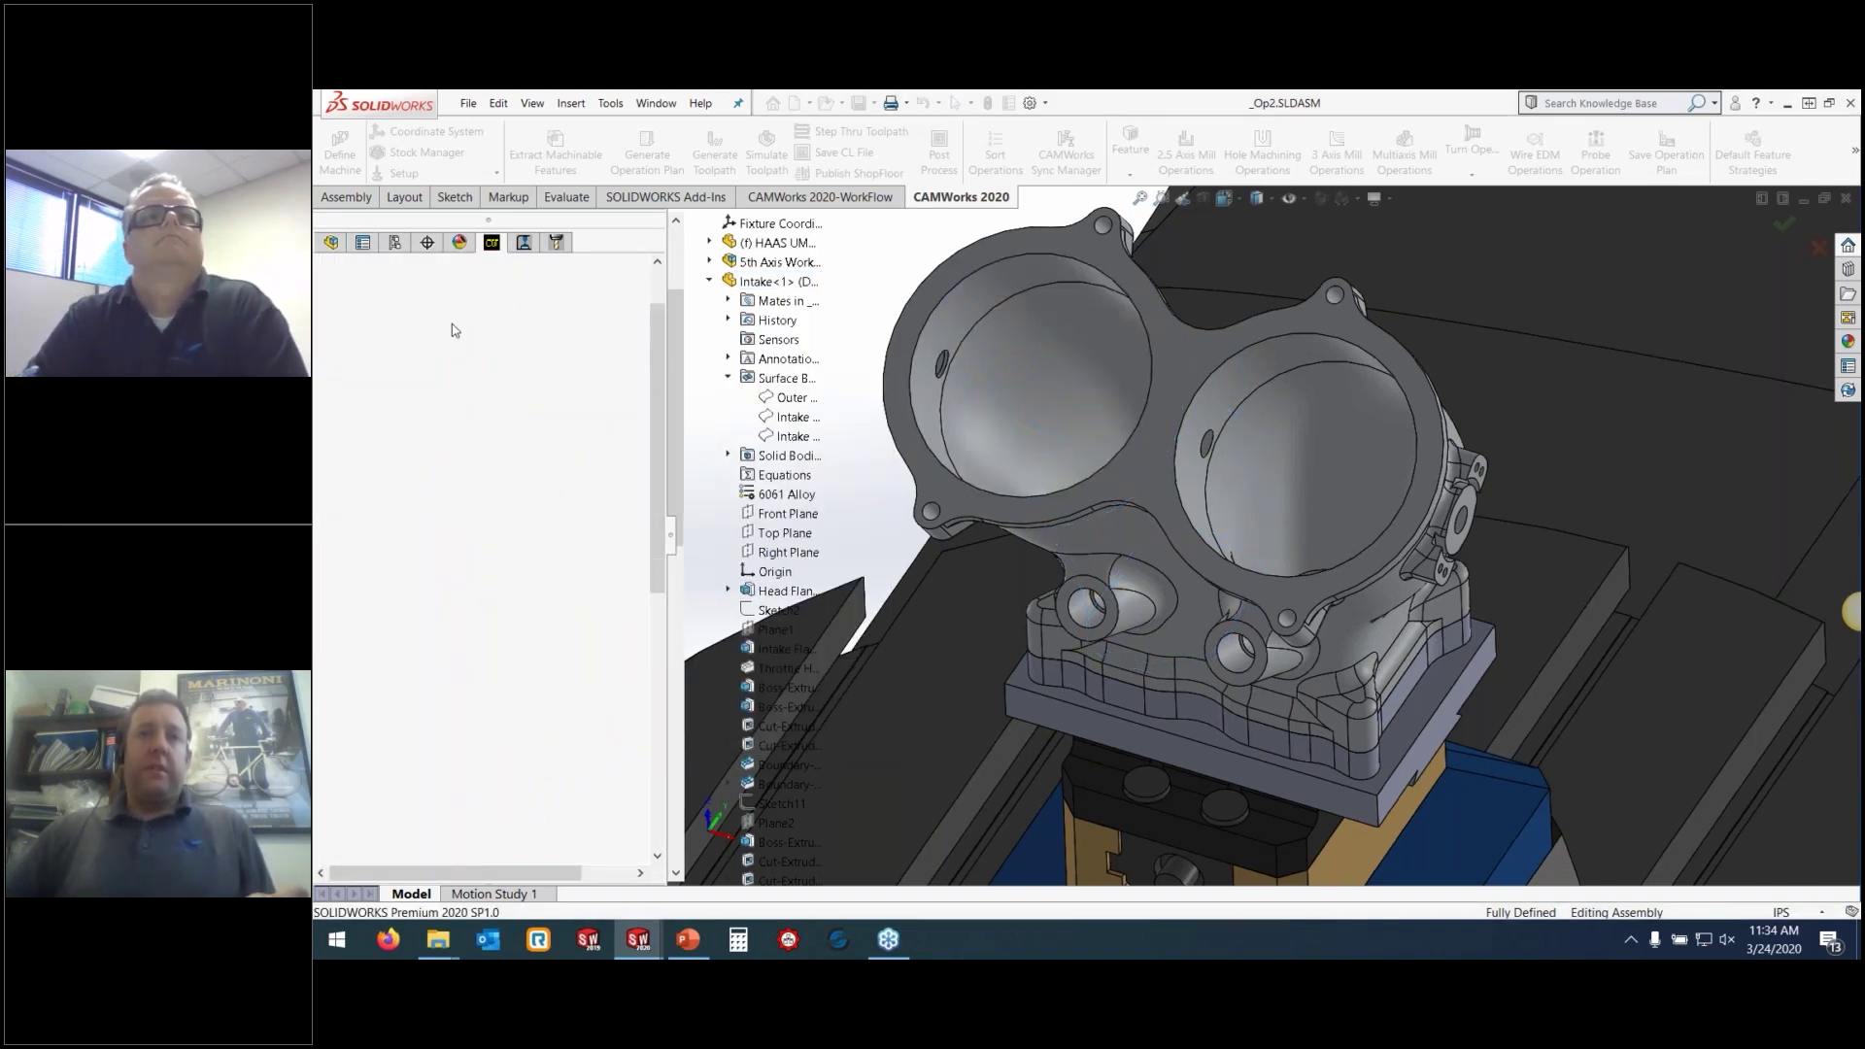
Start another Multi Surface Feature under Mill Part Setup1 and select the Outer Surface body of Intake<1>
{"action": "left_click", "coordinate": [450, 297]}
{"action": "right_click", "coordinate": [449, 297]}
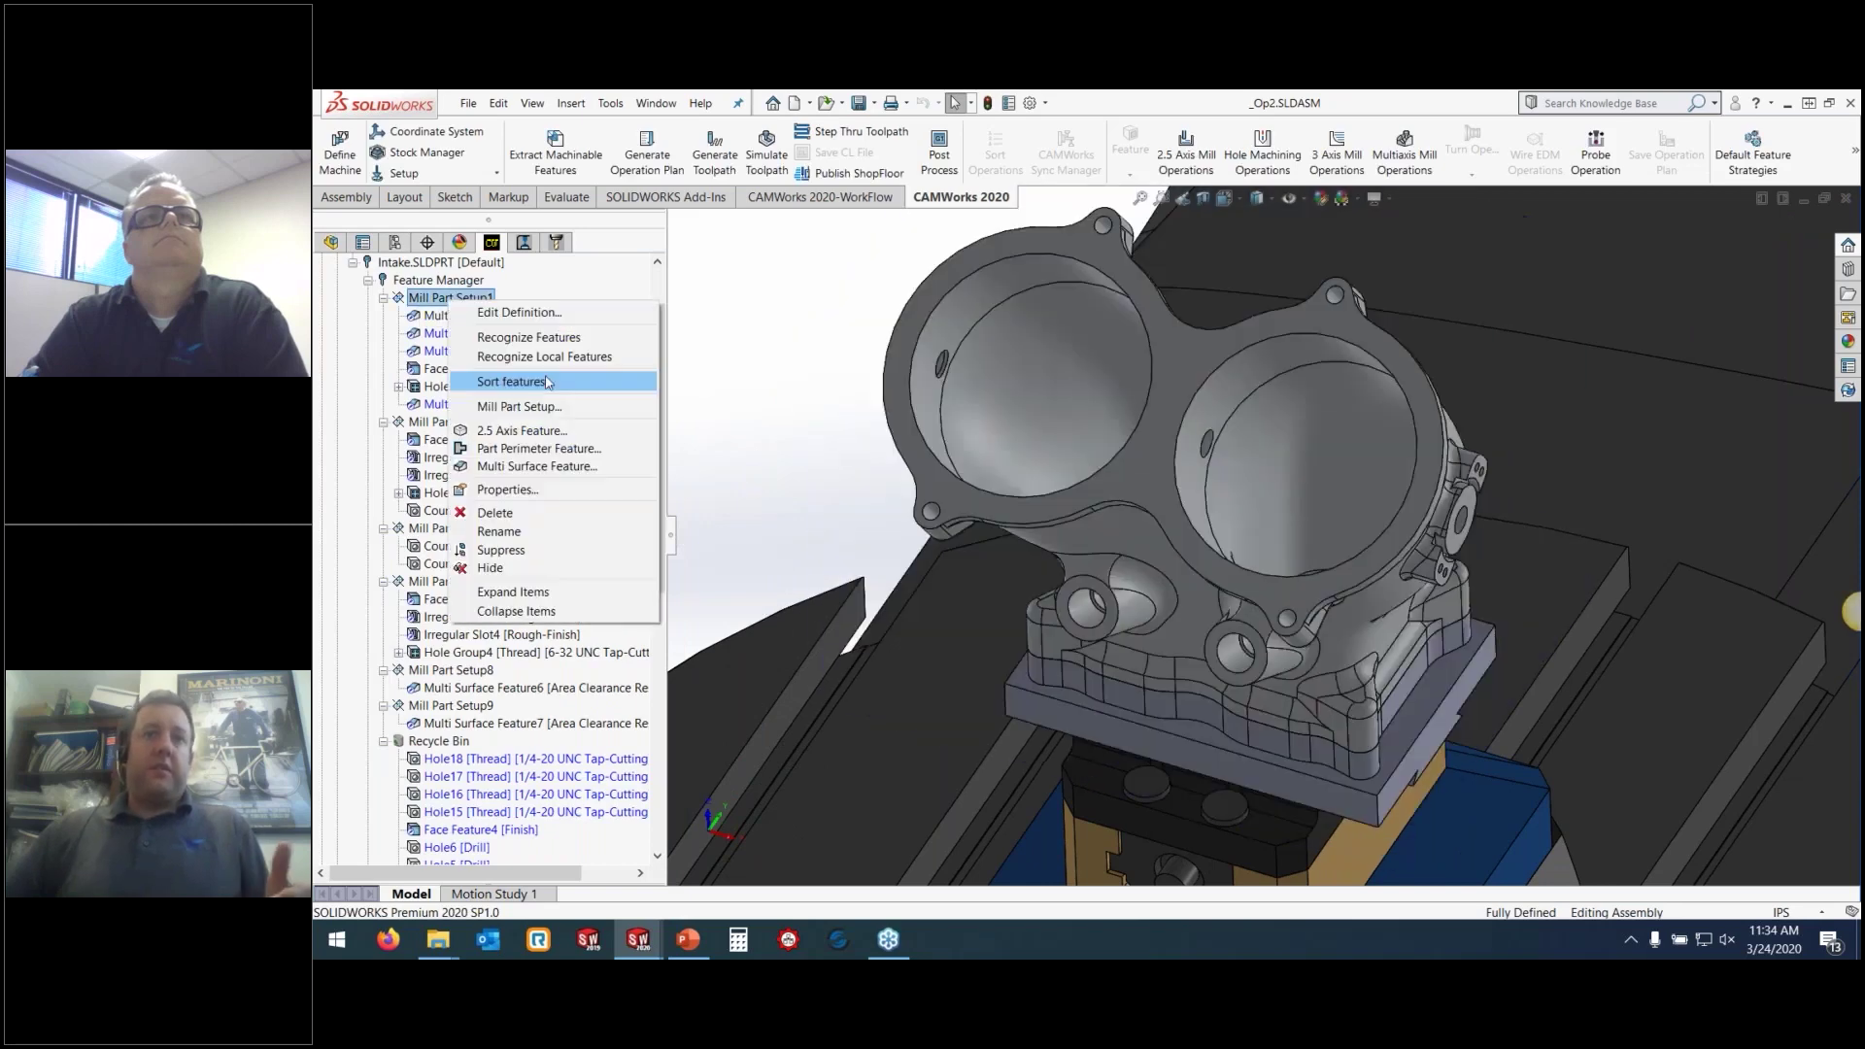
{"action": "left_click", "coordinate": [576, 467]}
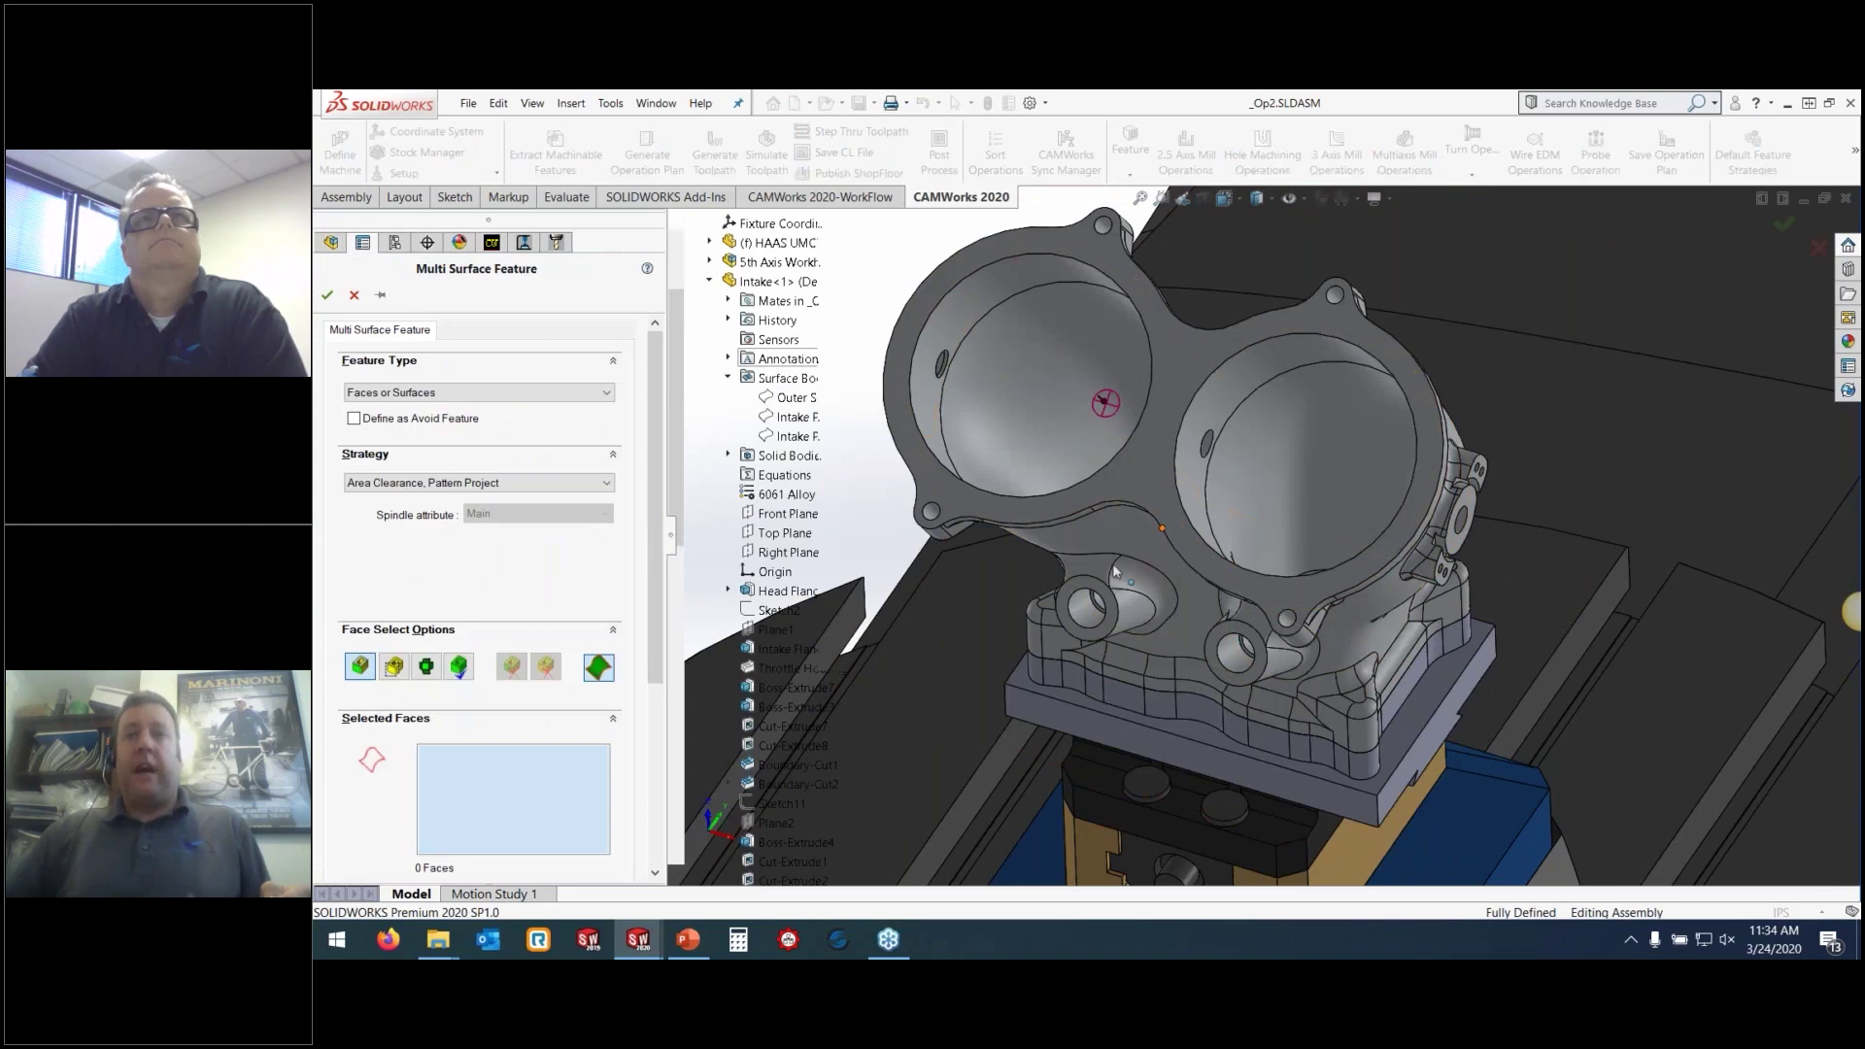
{"action": "middle_click_drag", "start_coordinate": [1095, 361], "coordinate": [1060, 291]}
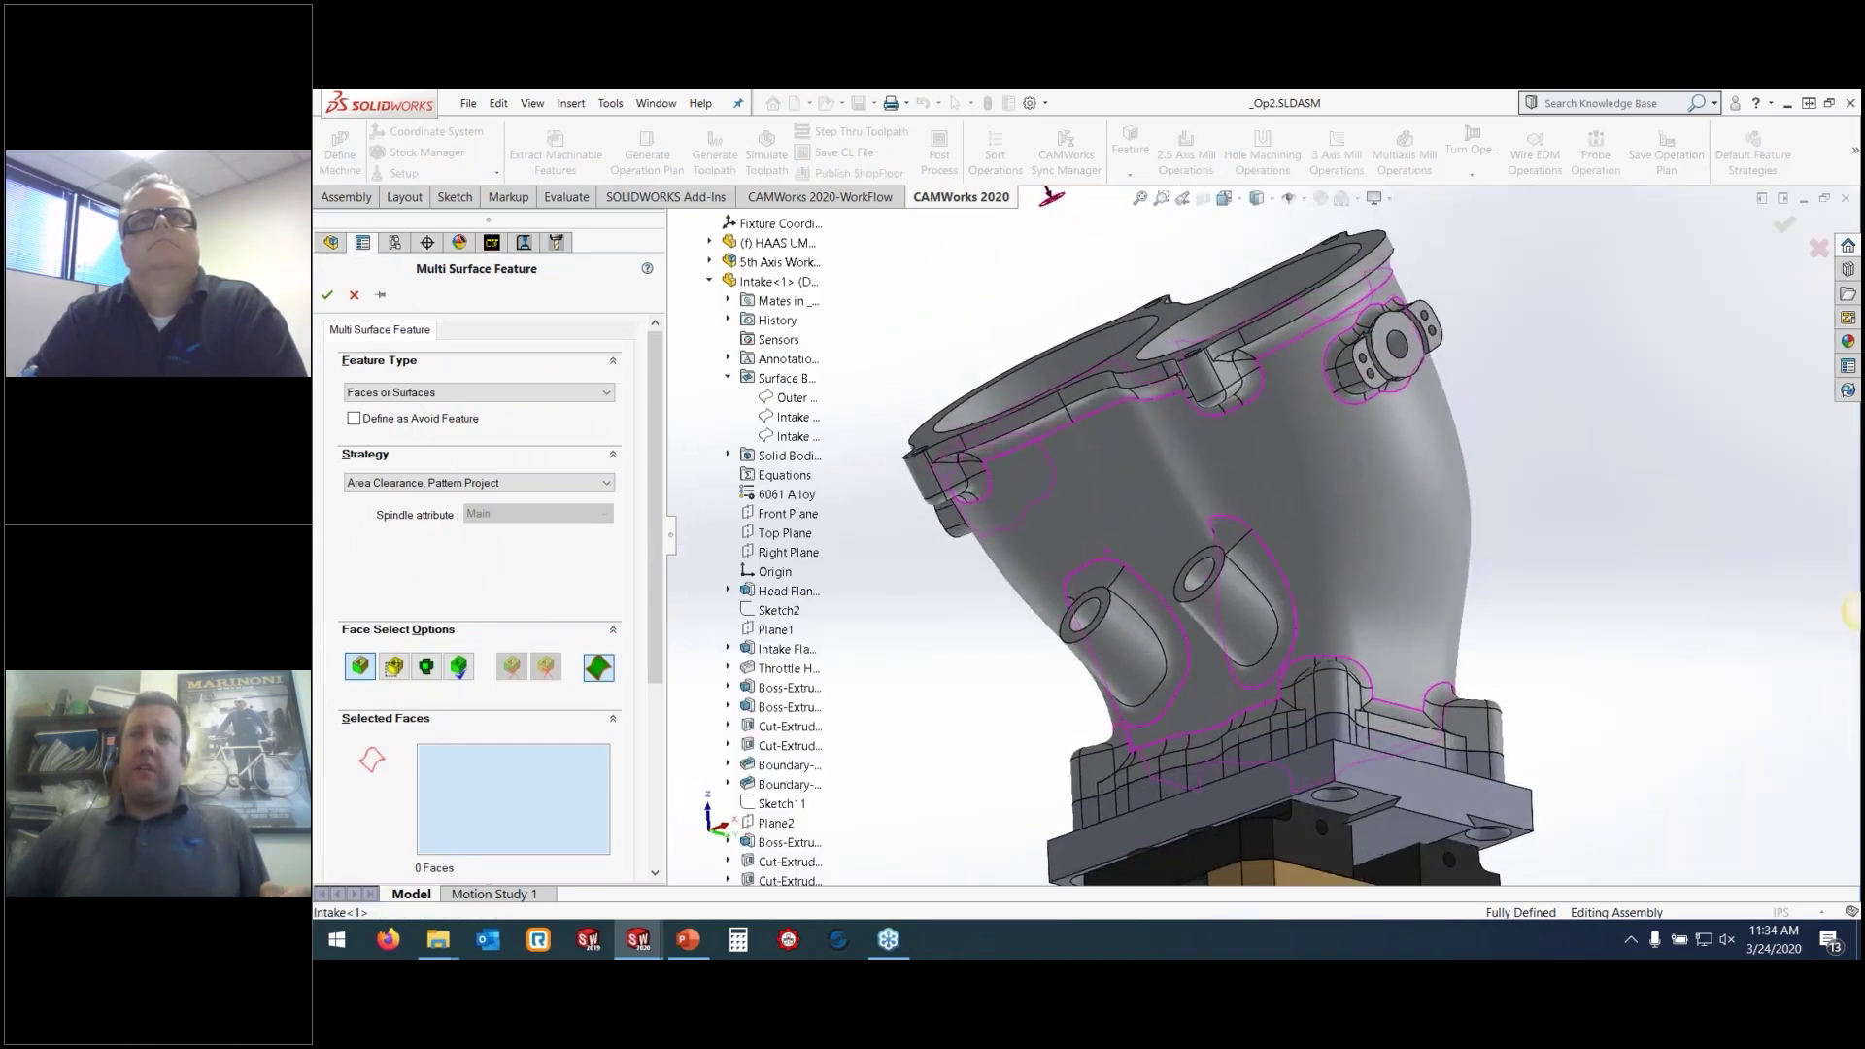
{"action": "left_click", "coordinate": [782, 398]}
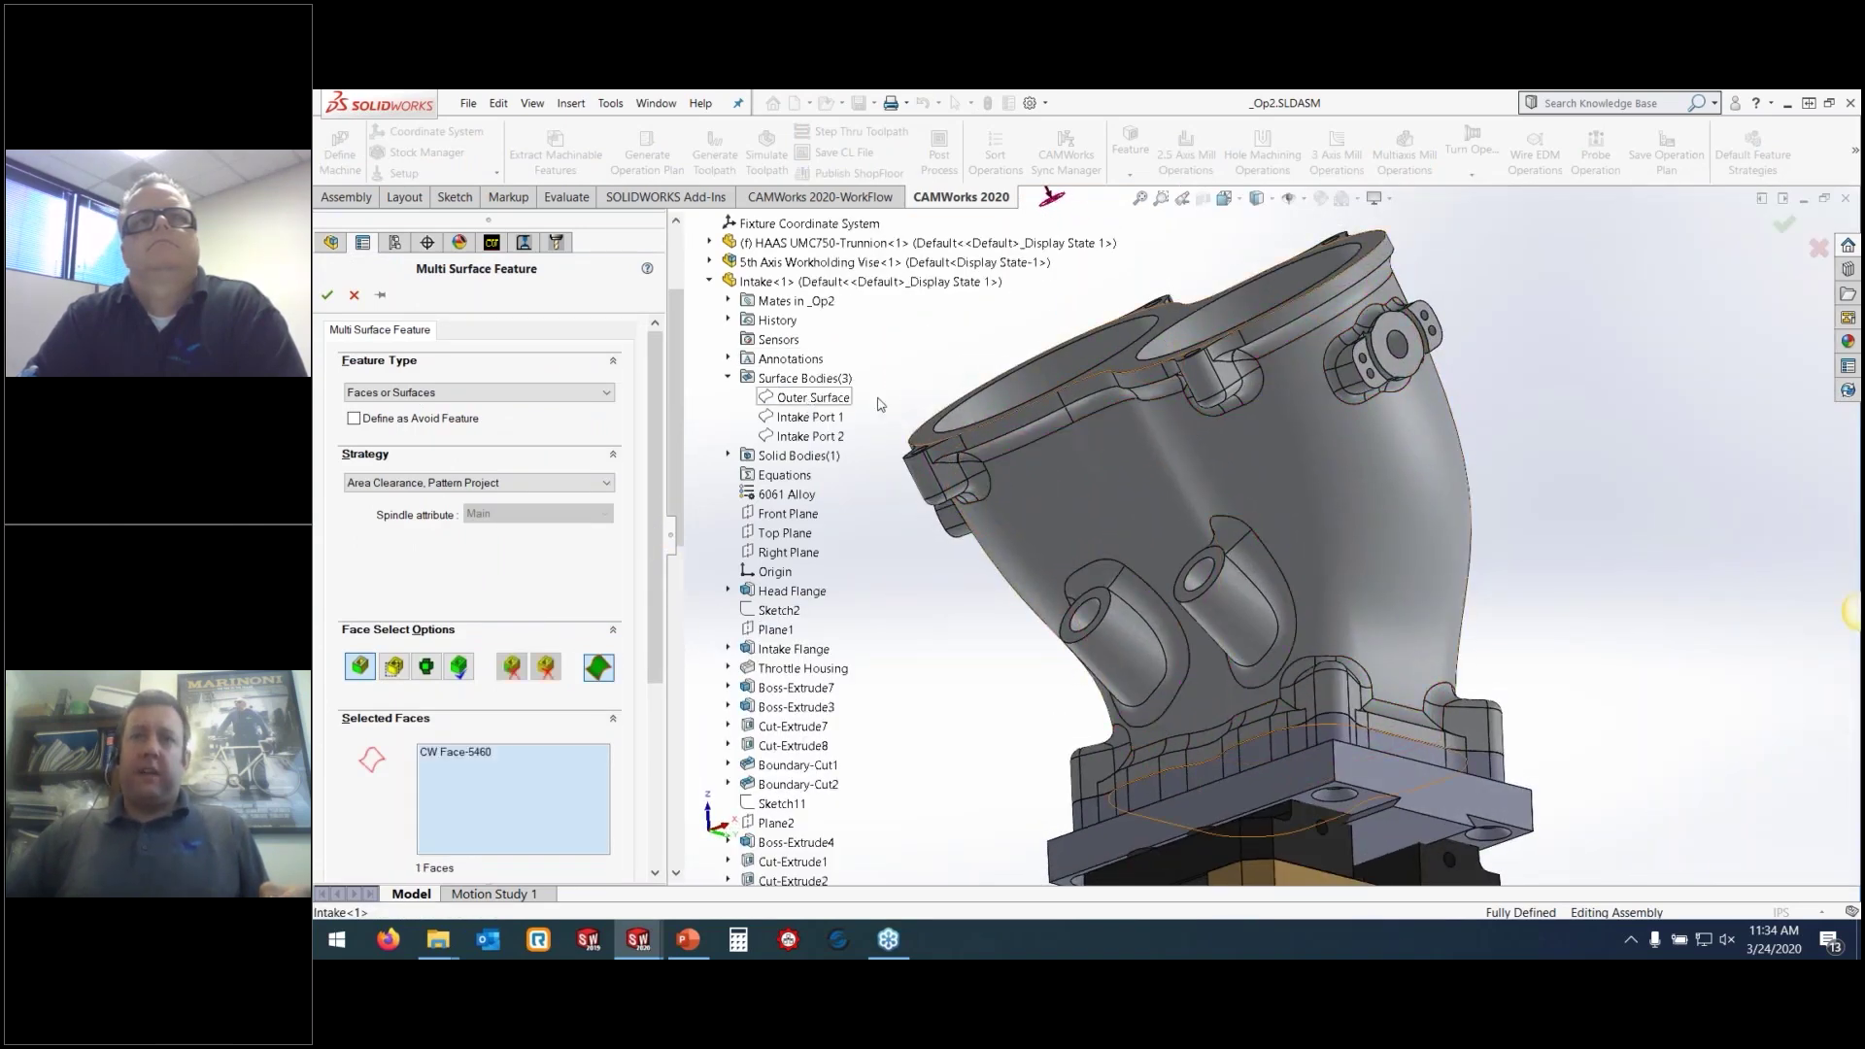
{"action": "middle_click_drag", "start_coordinate": [1101, 365], "coordinate": [867, 400]}
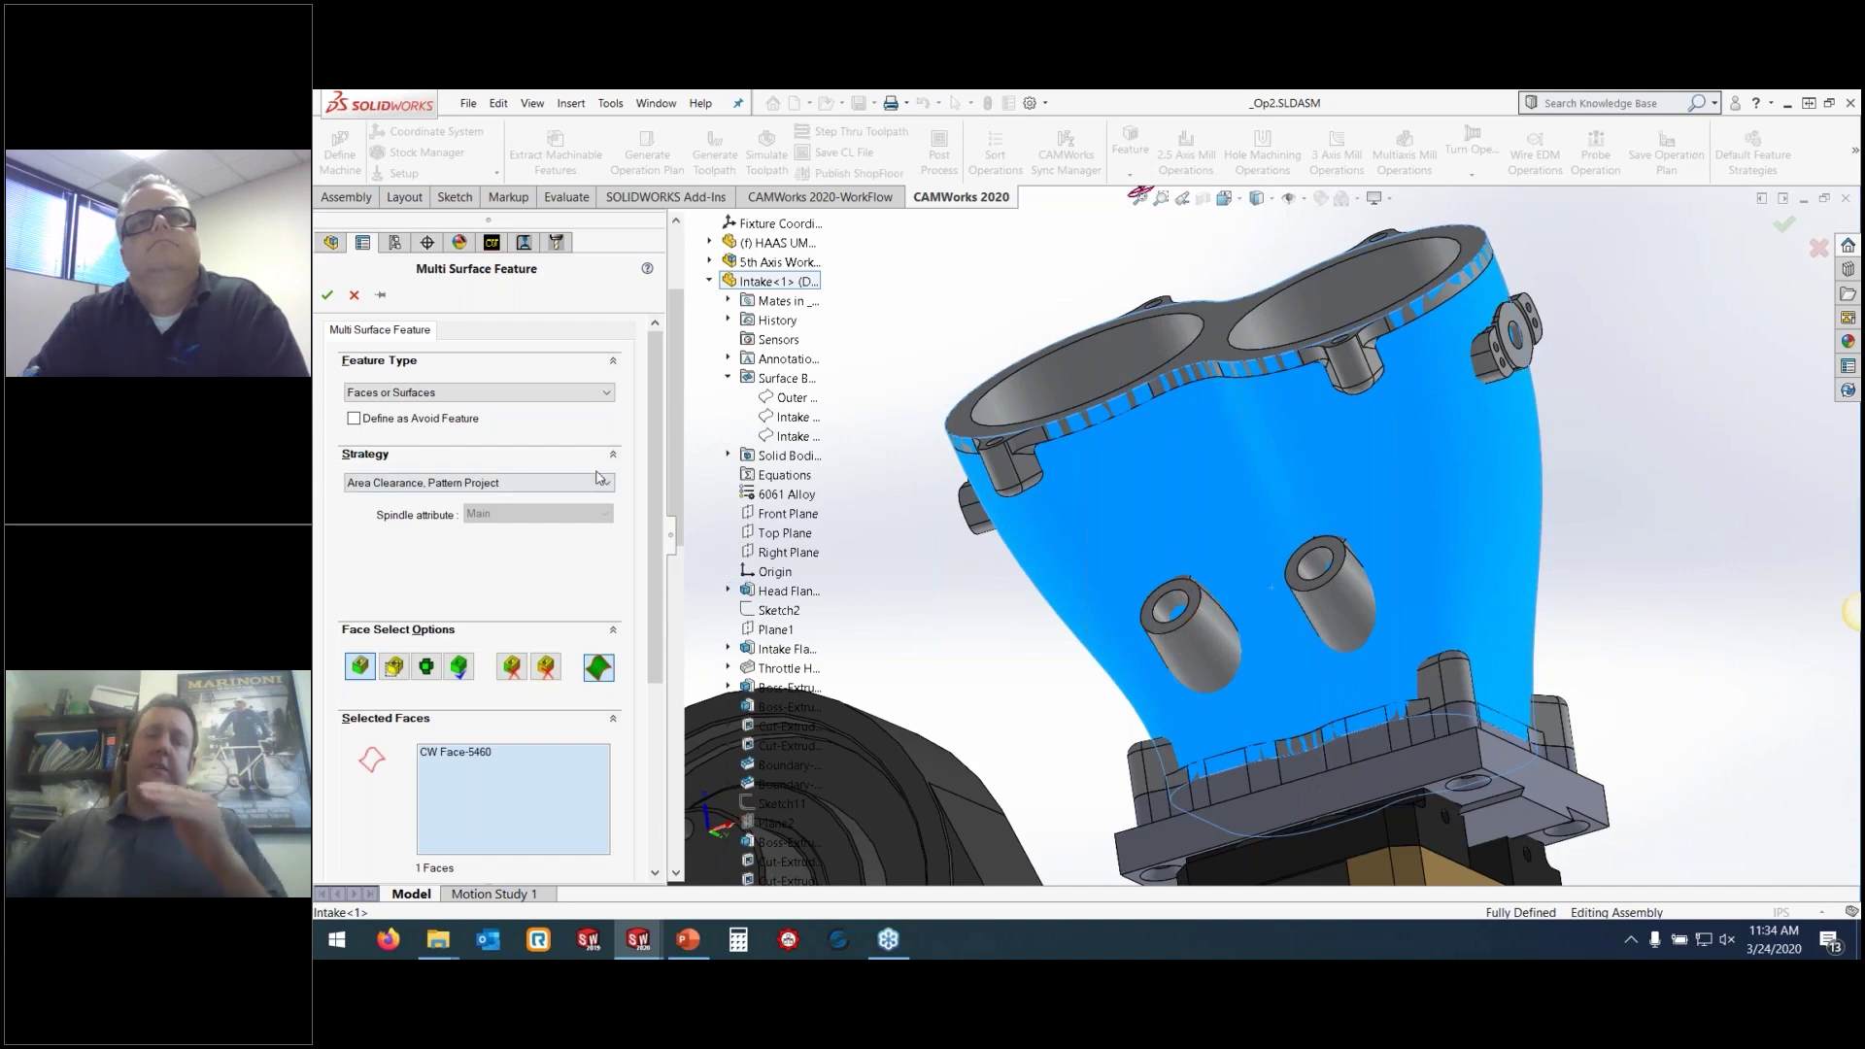
Set the strategy of the outer surface feature to 5 Axis Intake Finishing
{"action": "mouse_move", "coordinate": [615, 483]}
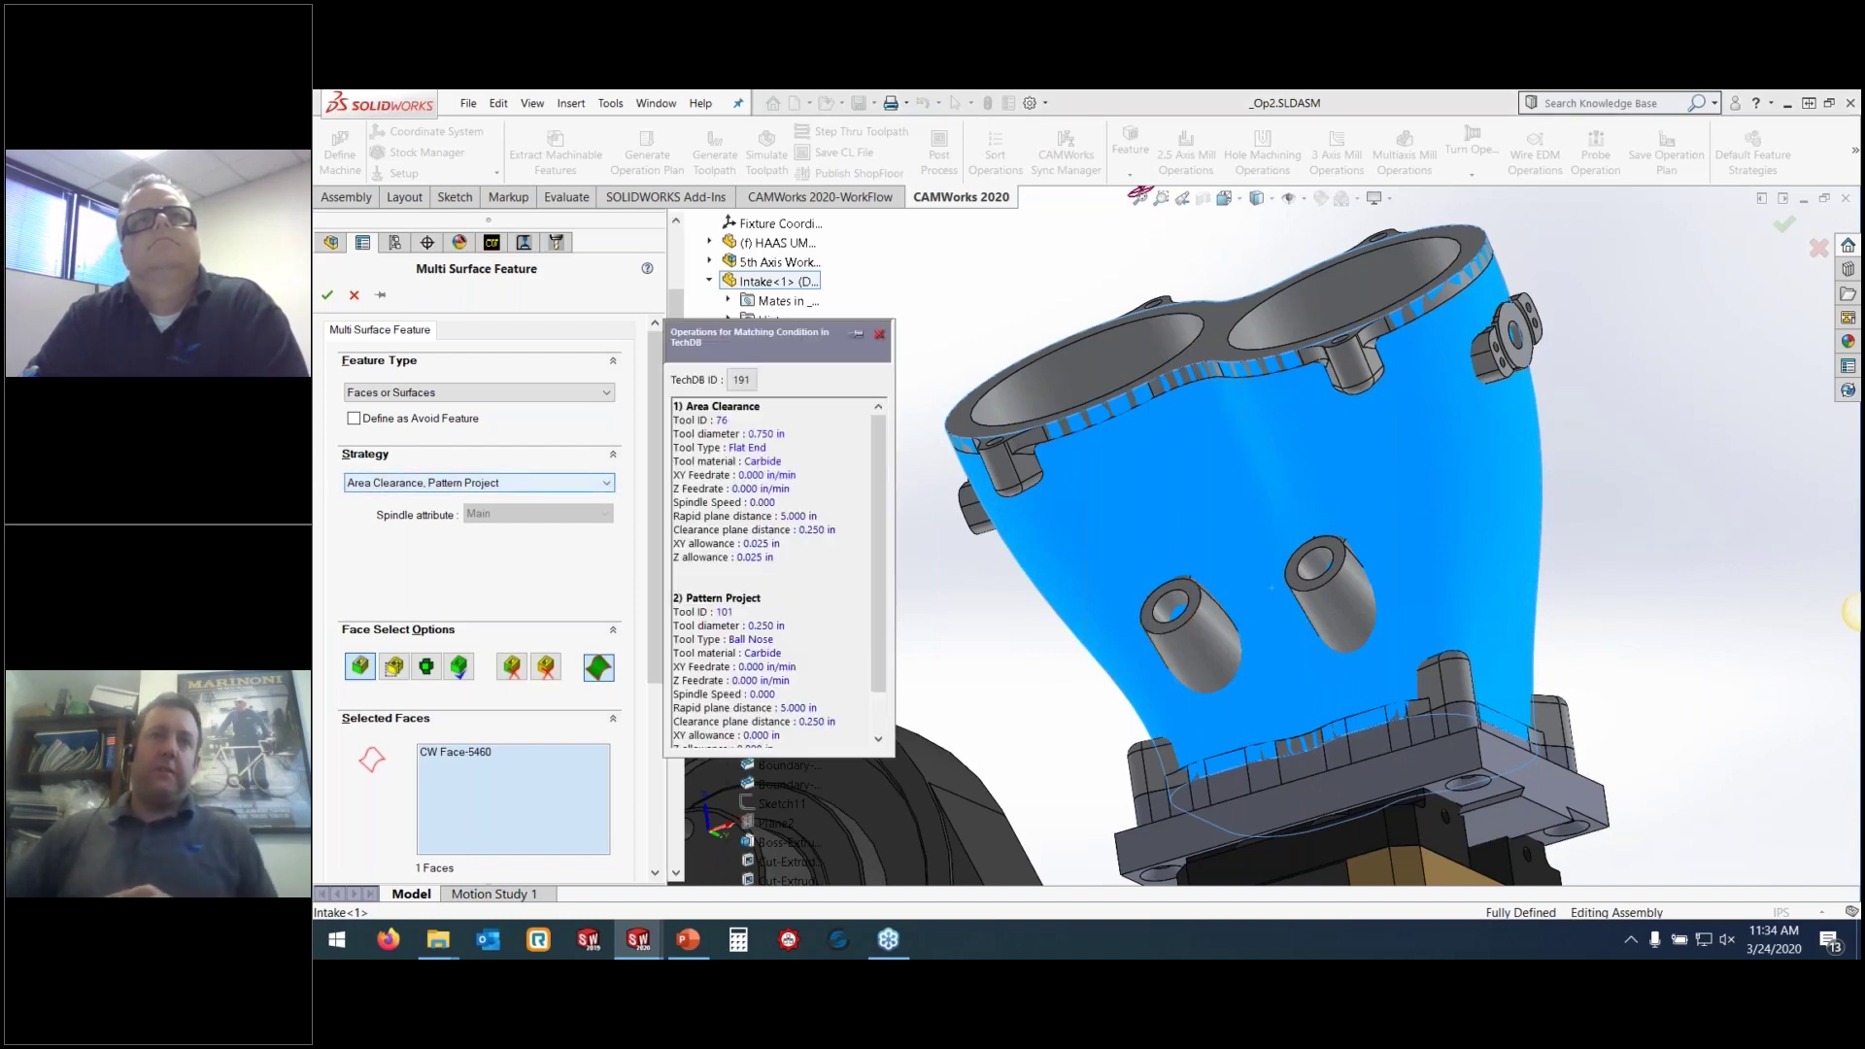
{"action": "left_click", "coordinate": [531, 483]}
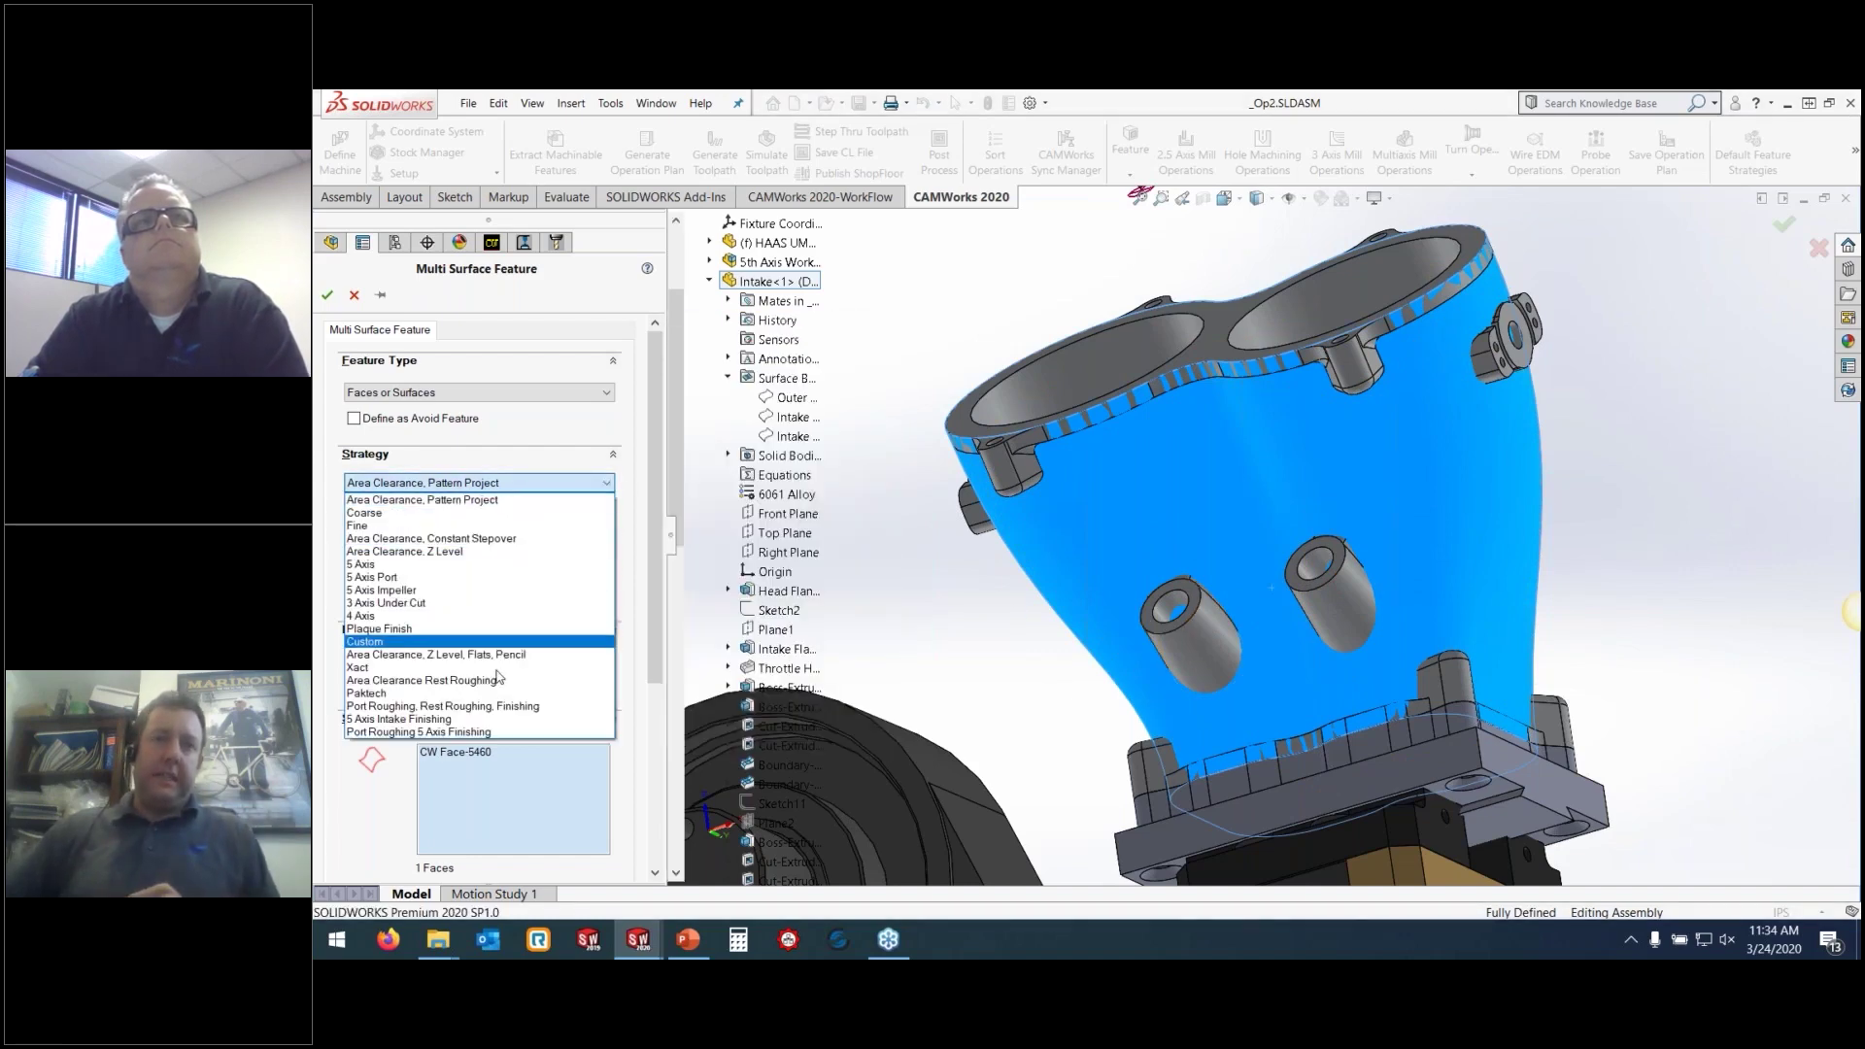
{"action": "left_click", "coordinate": [458, 721]}
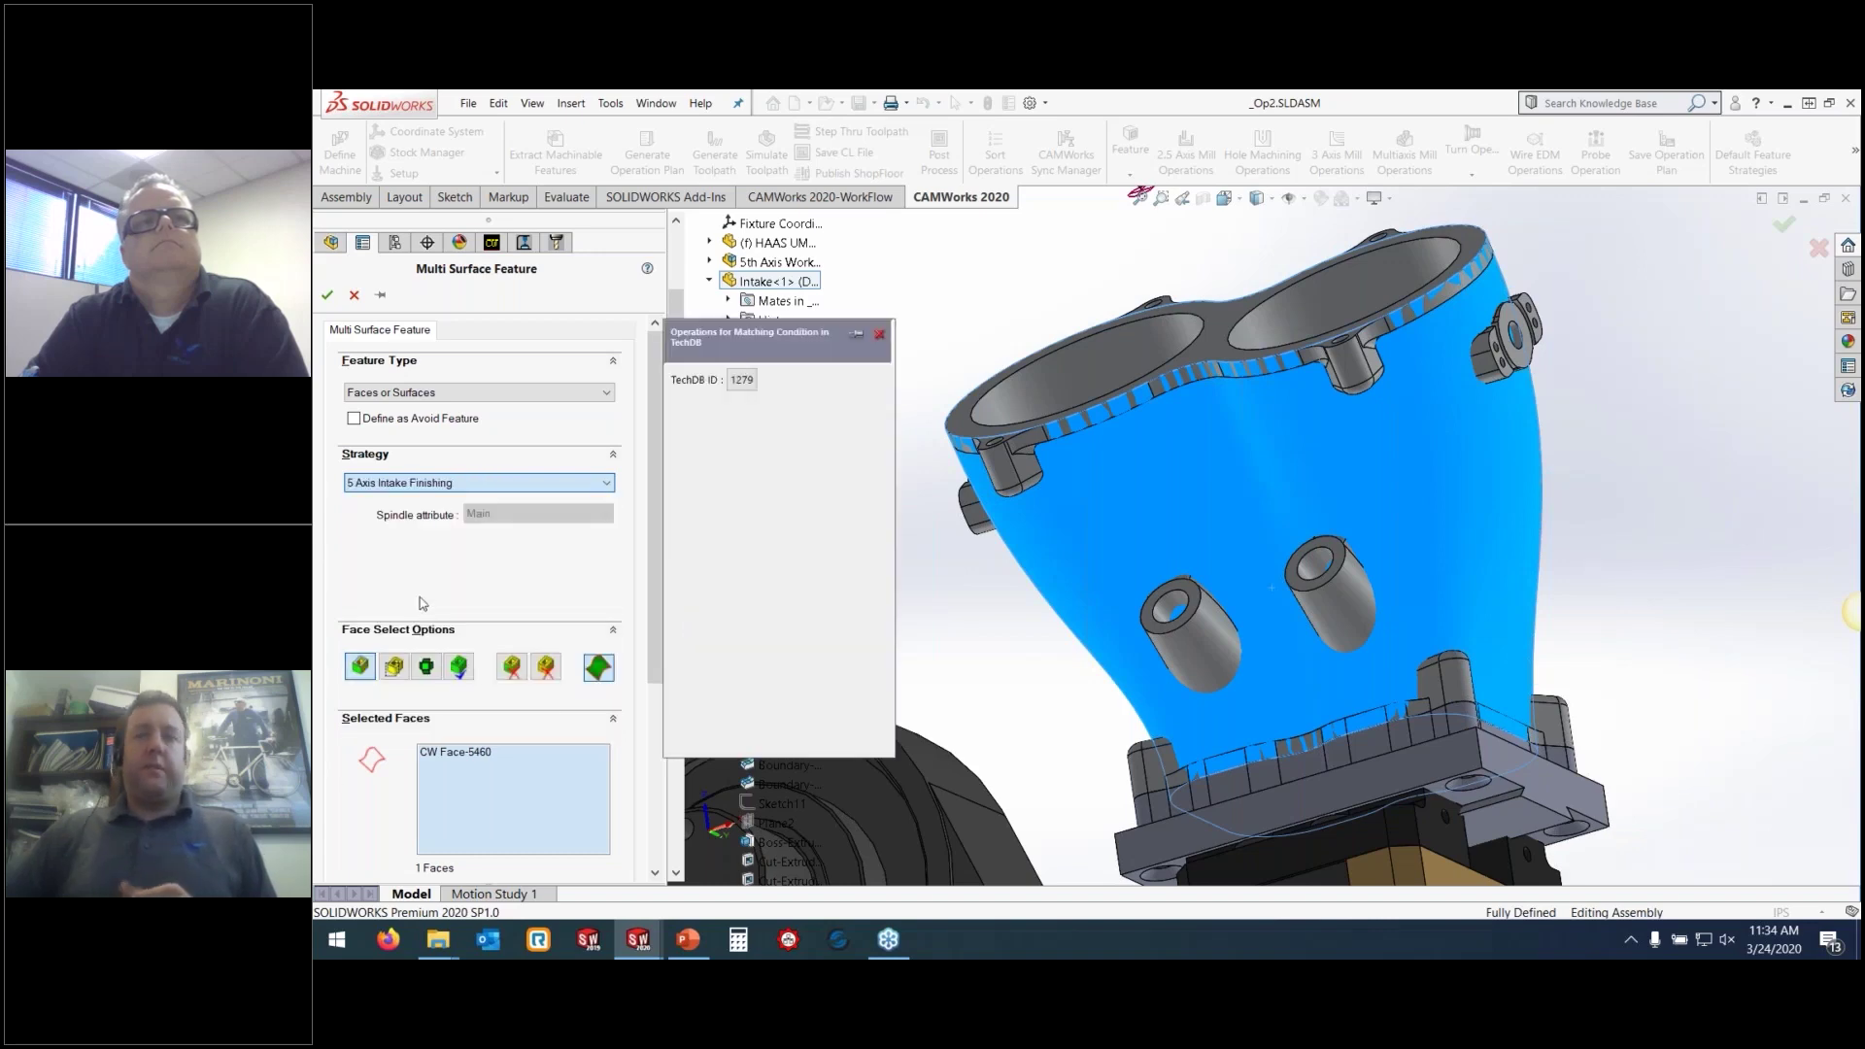
Accept the outer surface feature and generate the operation plan in Update mode for the features that have no operations
{"action": "left_click", "coordinate": [329, 295]}
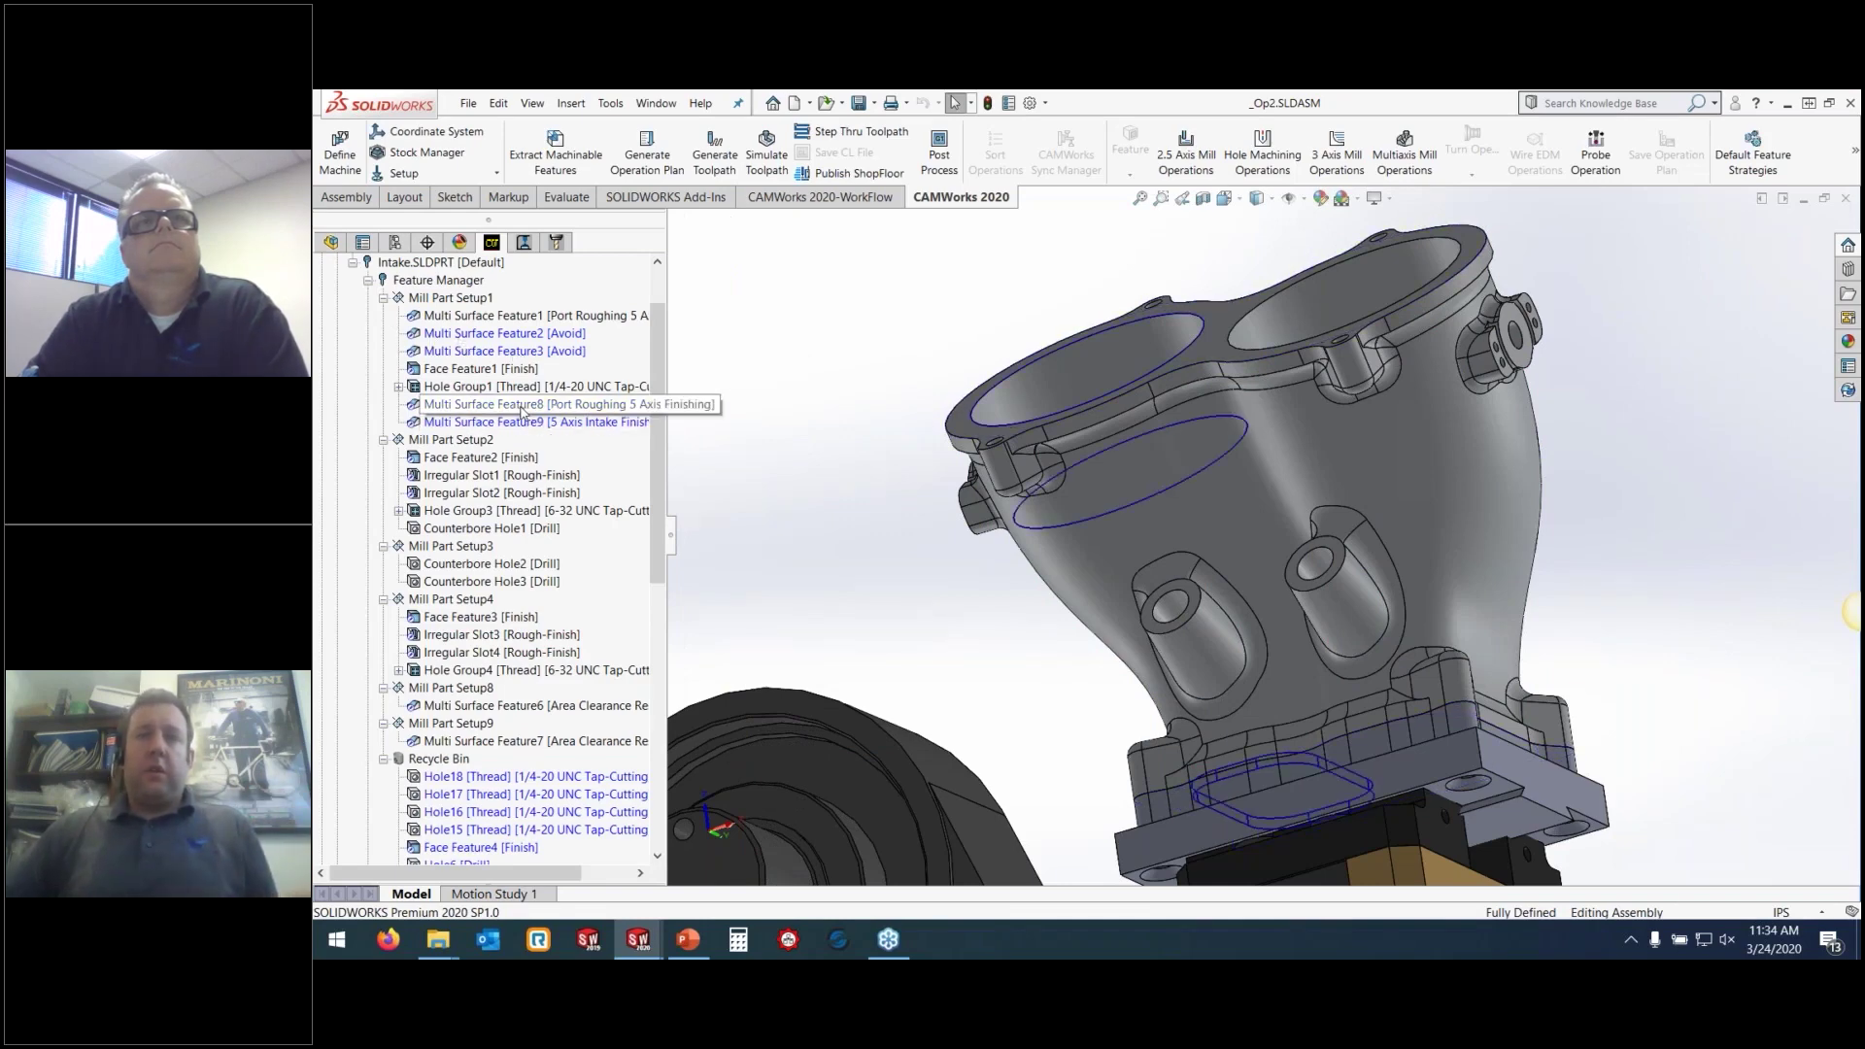
{"action": "left_click", "coordinate": [647, 154]}
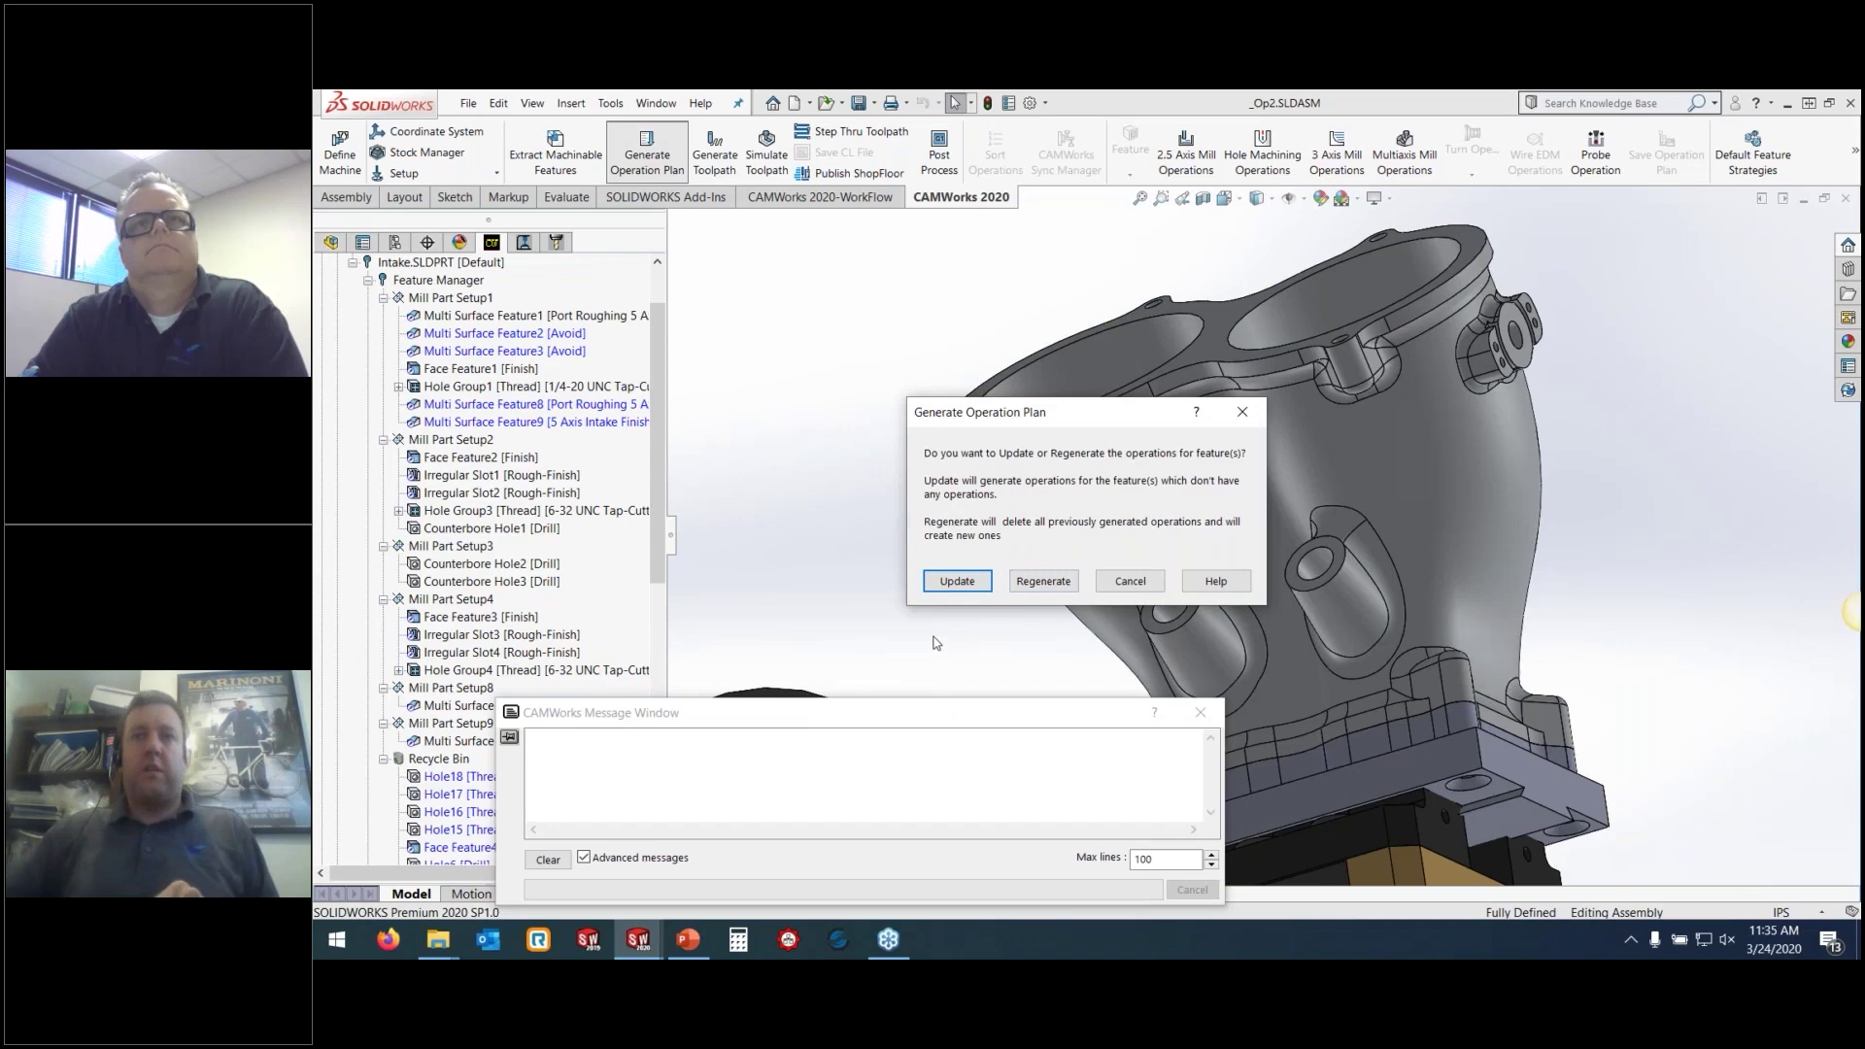
{"action": "left_click", "coordinate": [957, 582]}
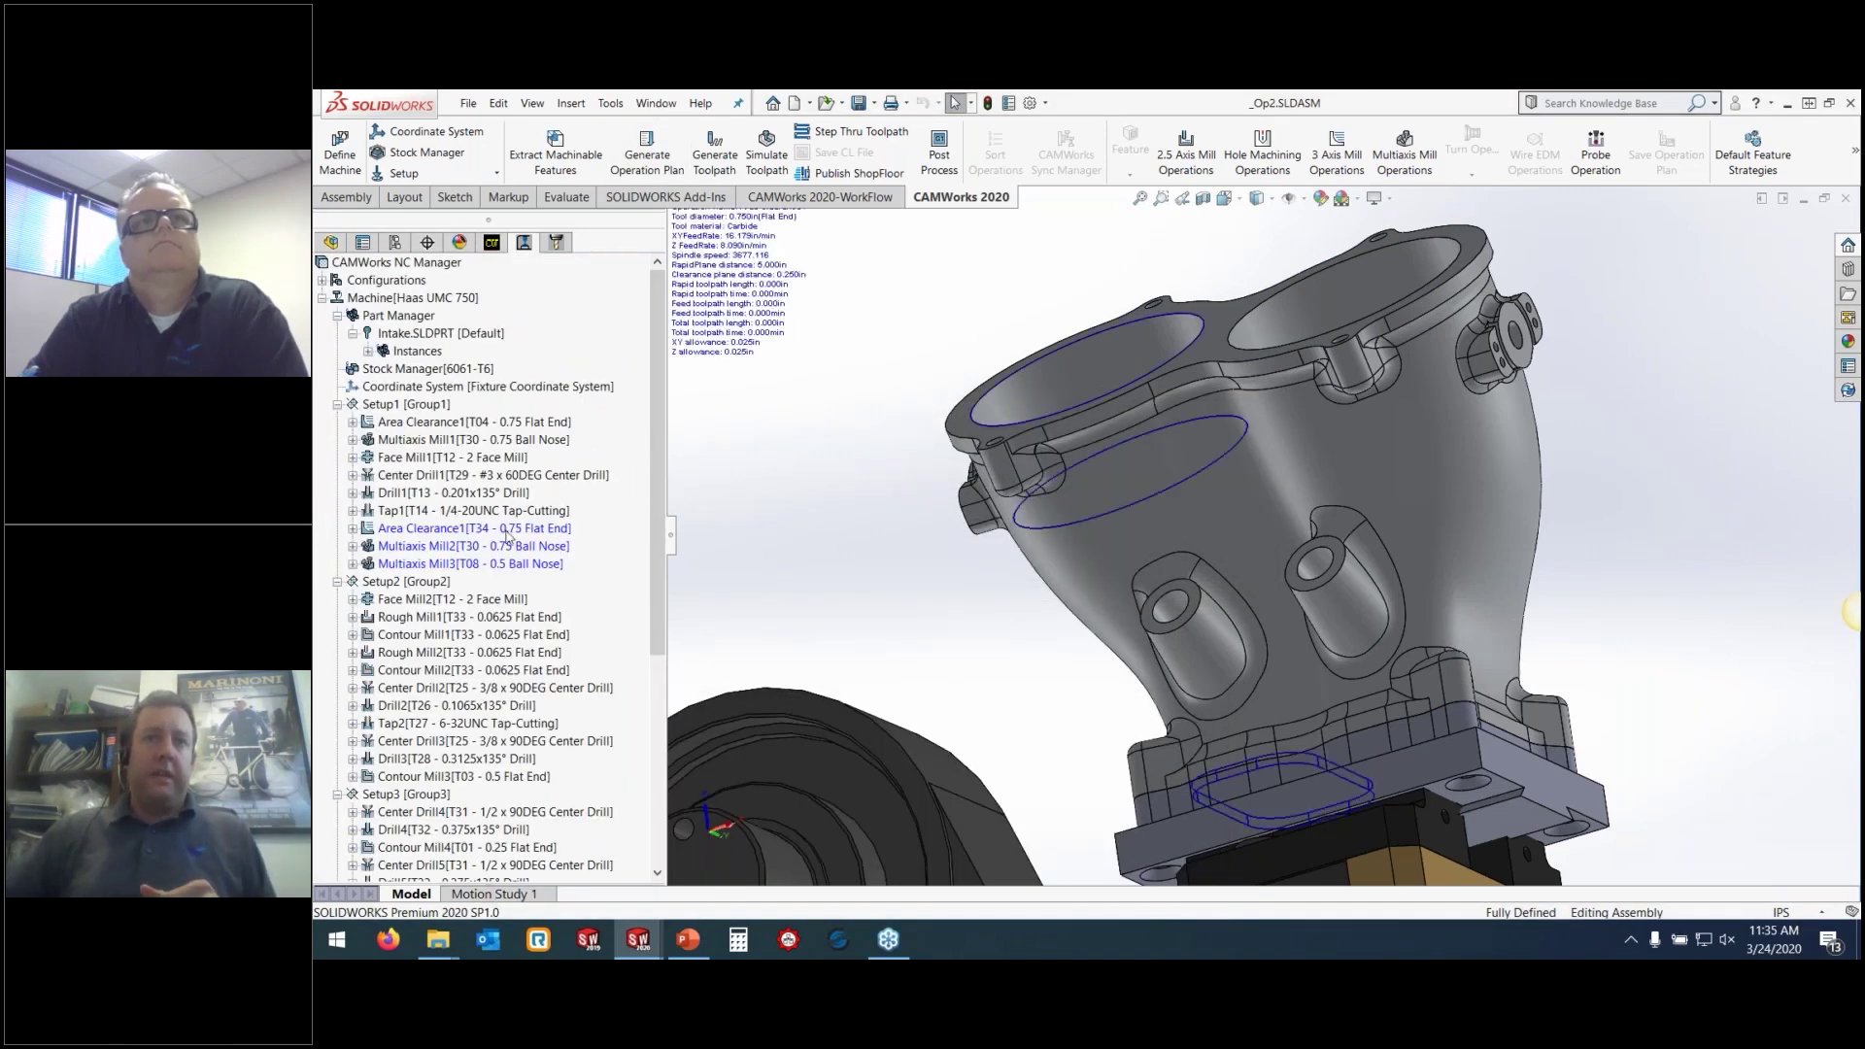
{"action": "left_click", "coordinate": [500, 547]}
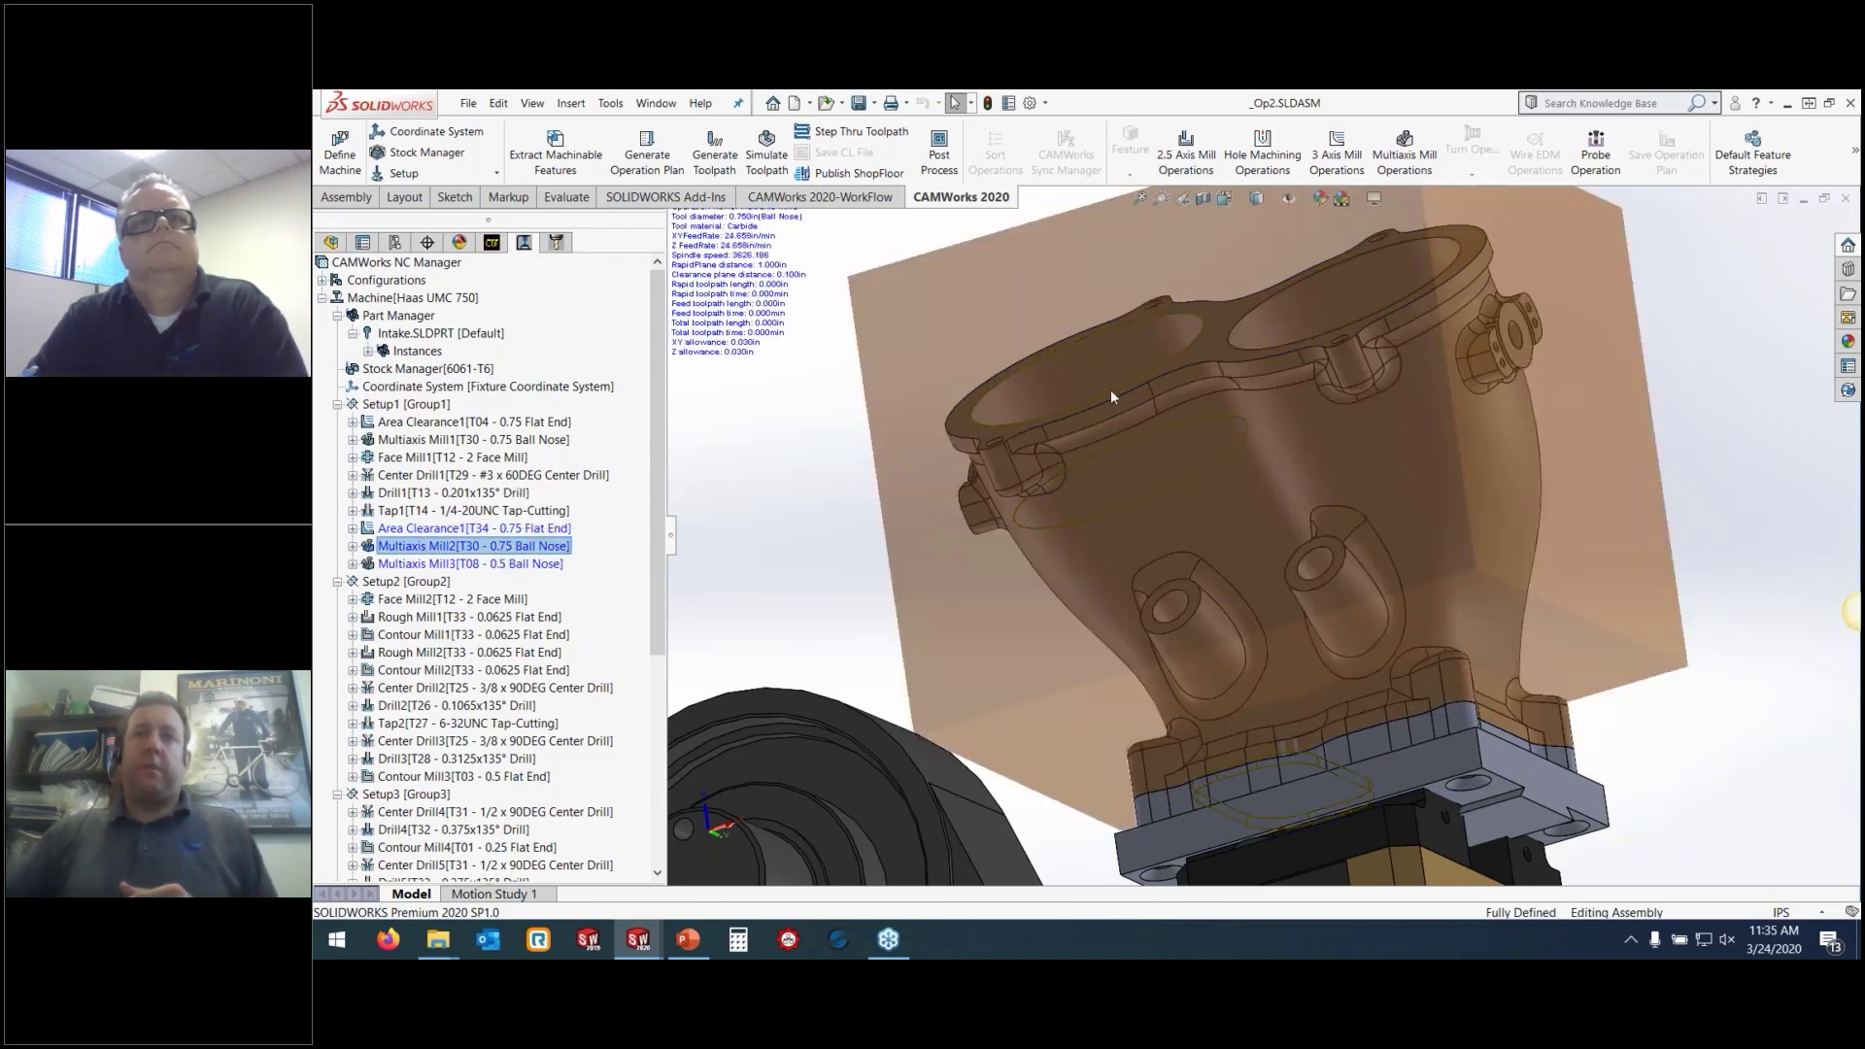
{"action": "left_click", "coordinate": [507, 566]}
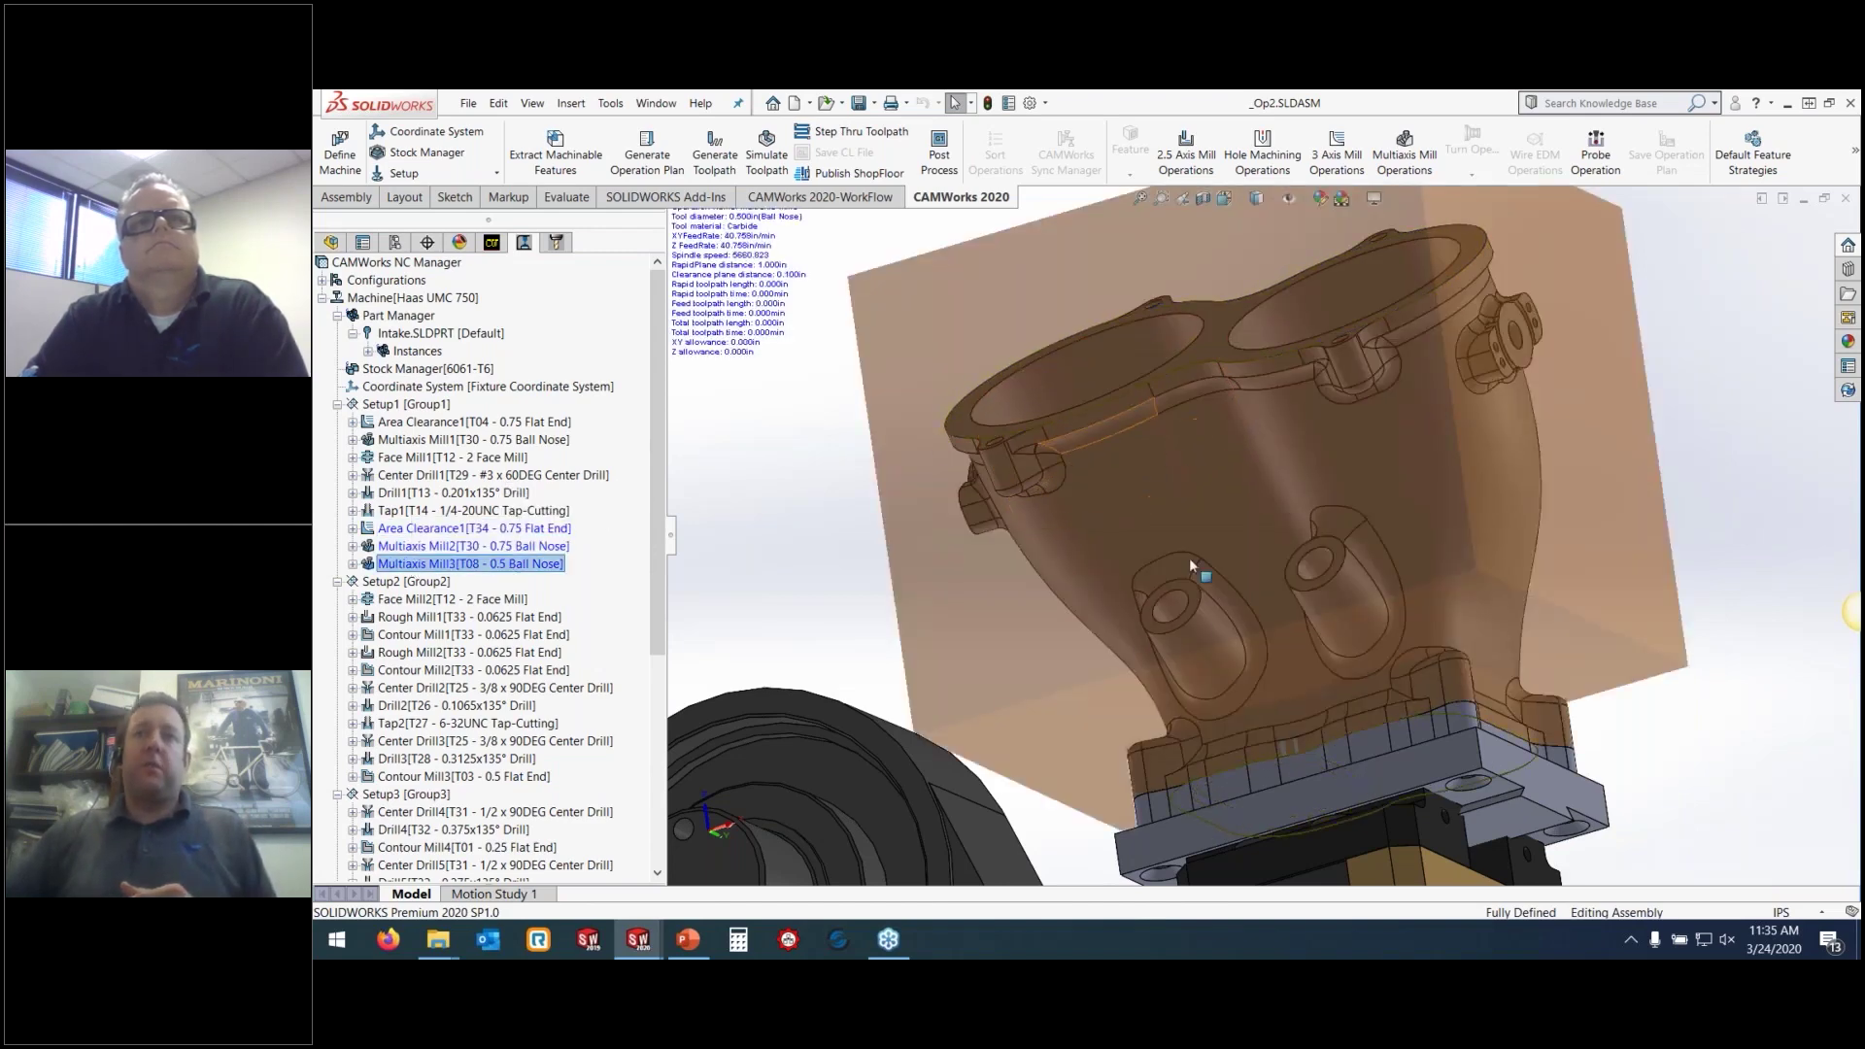
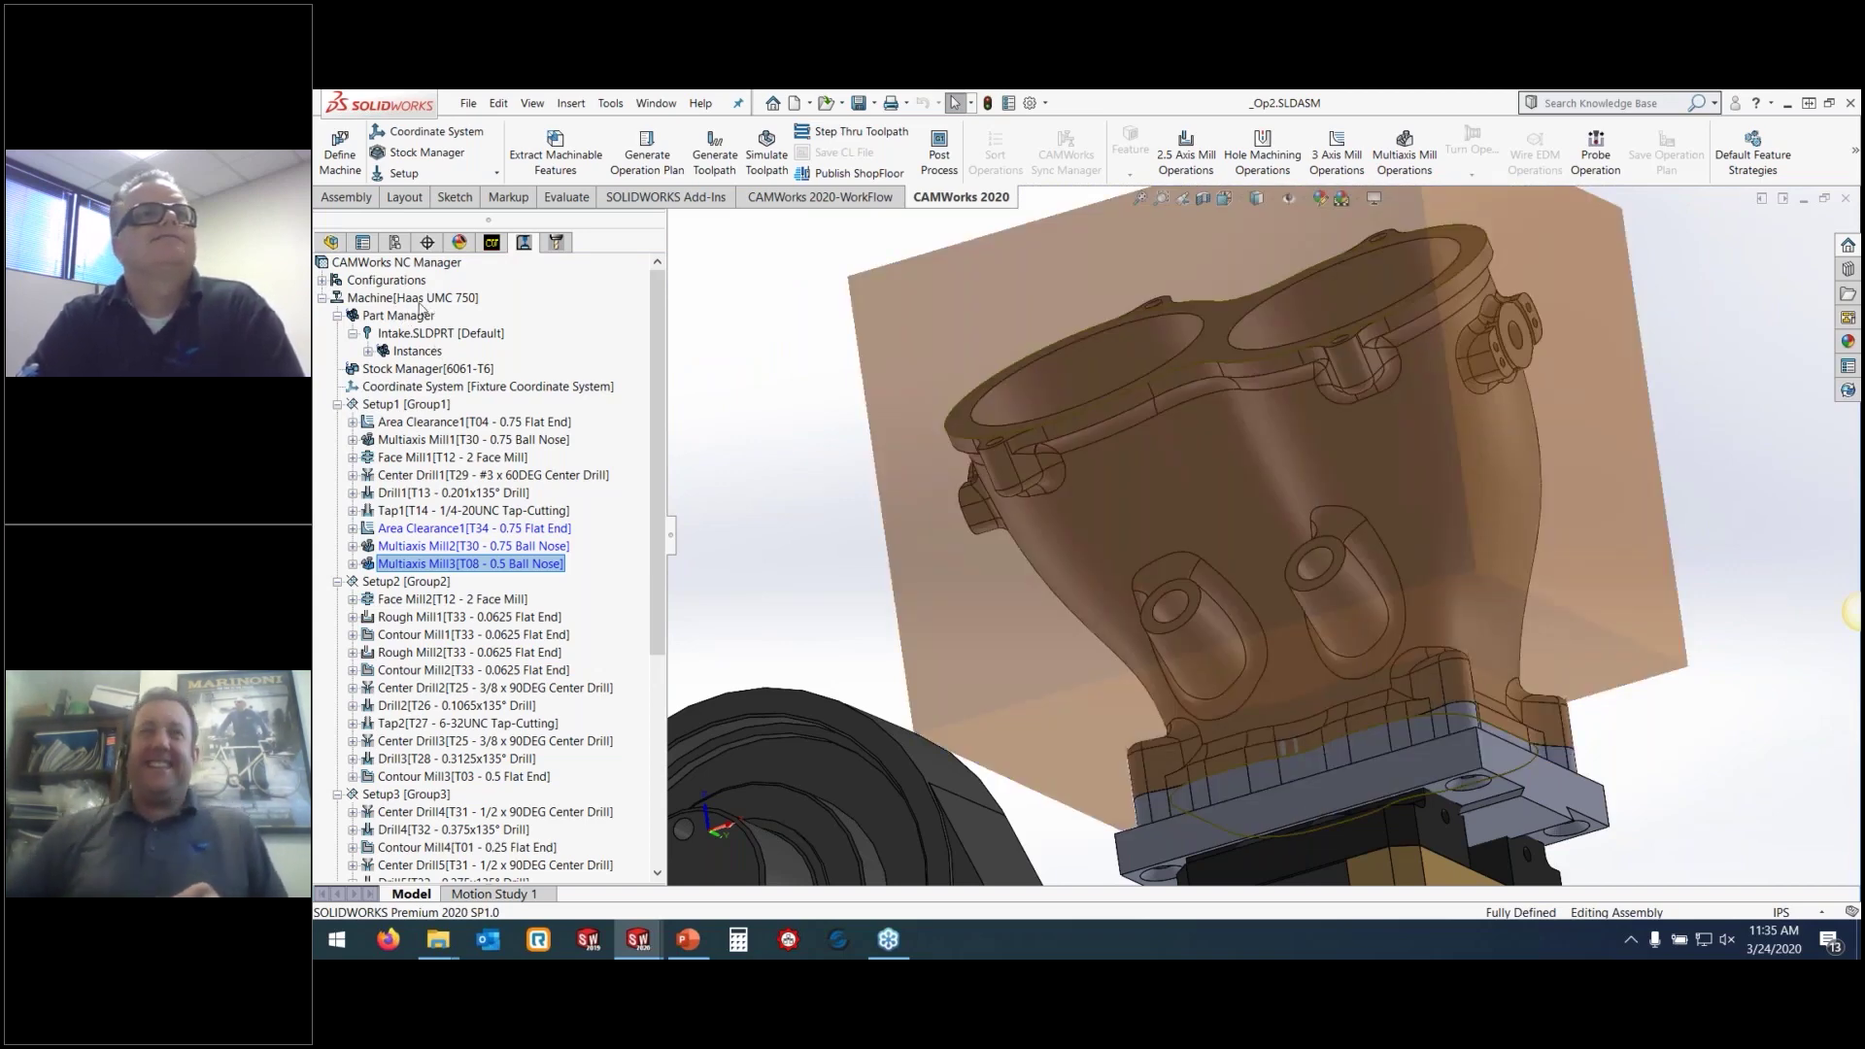
{"action": "right_click", "coordinate": [420, 300]}
{"action": "left_click", "coordinate": [491, 559]}
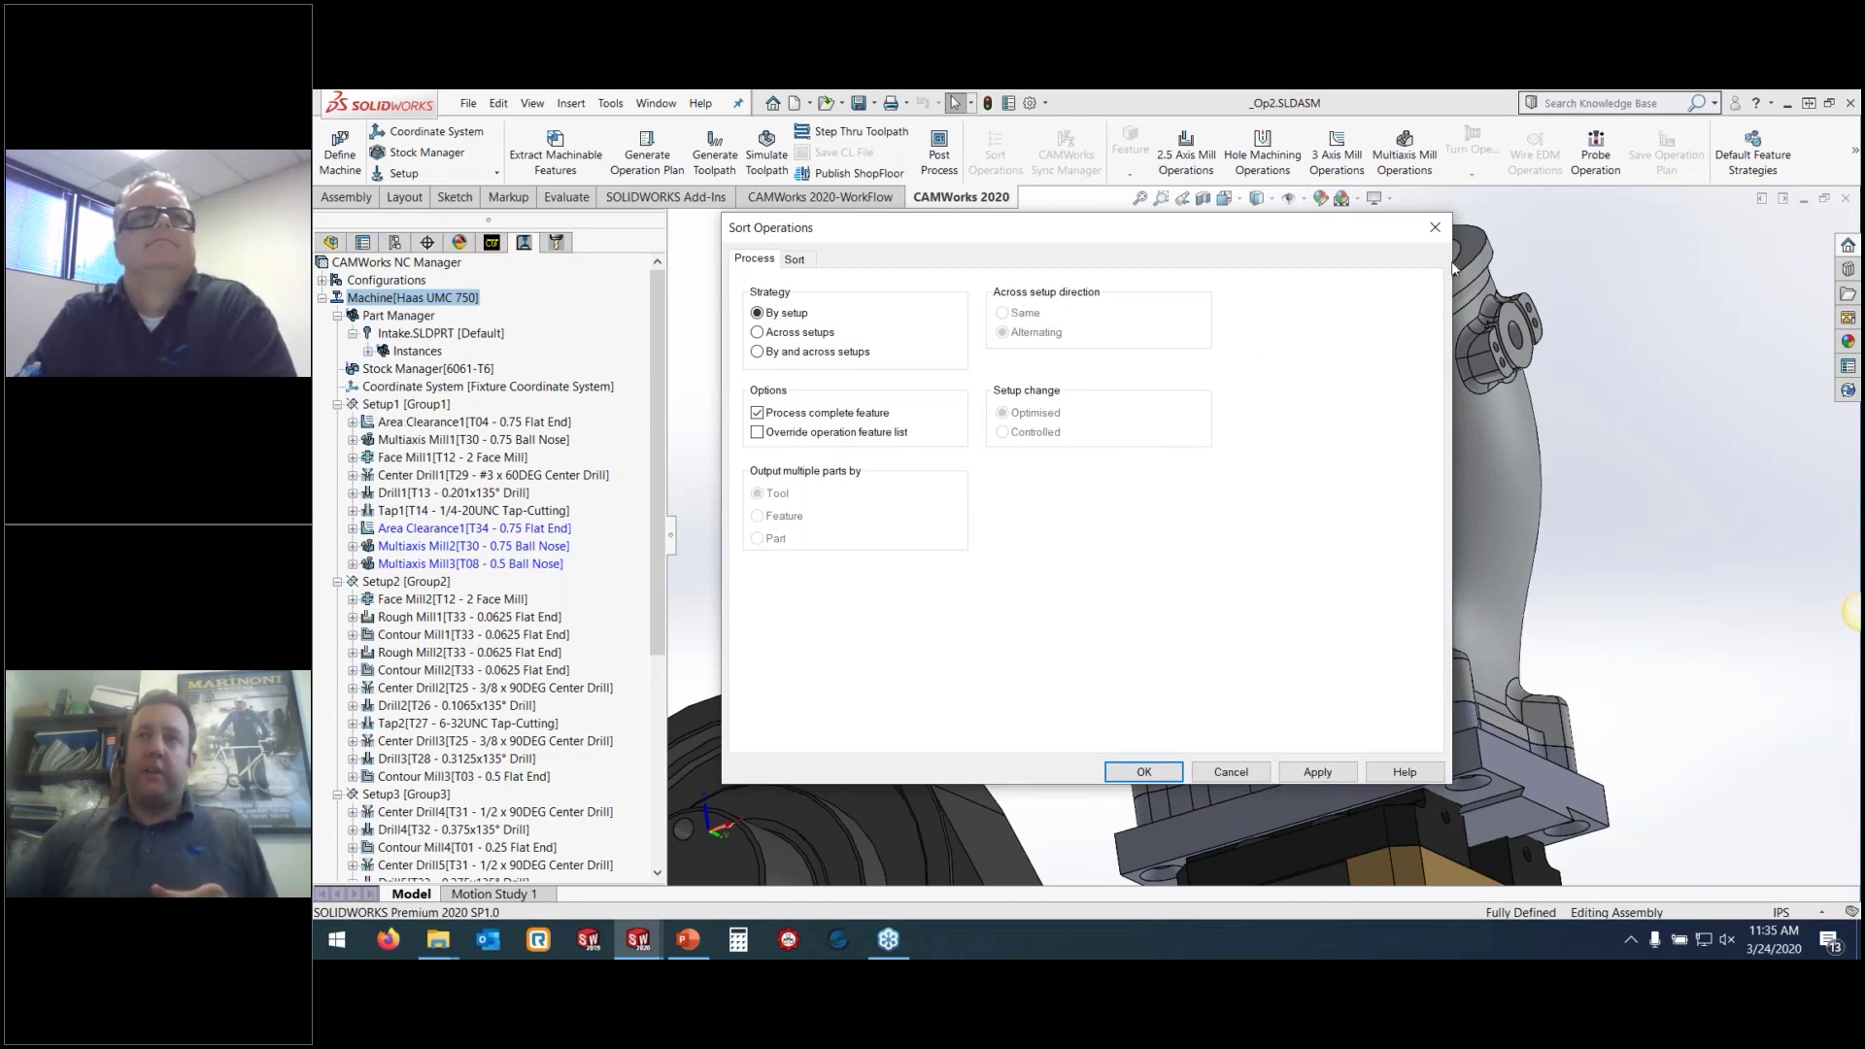
{"action": "left_click", "coordinate": [1435, 228]}
{"action": "right_click", "coordinate": [399, 406]}
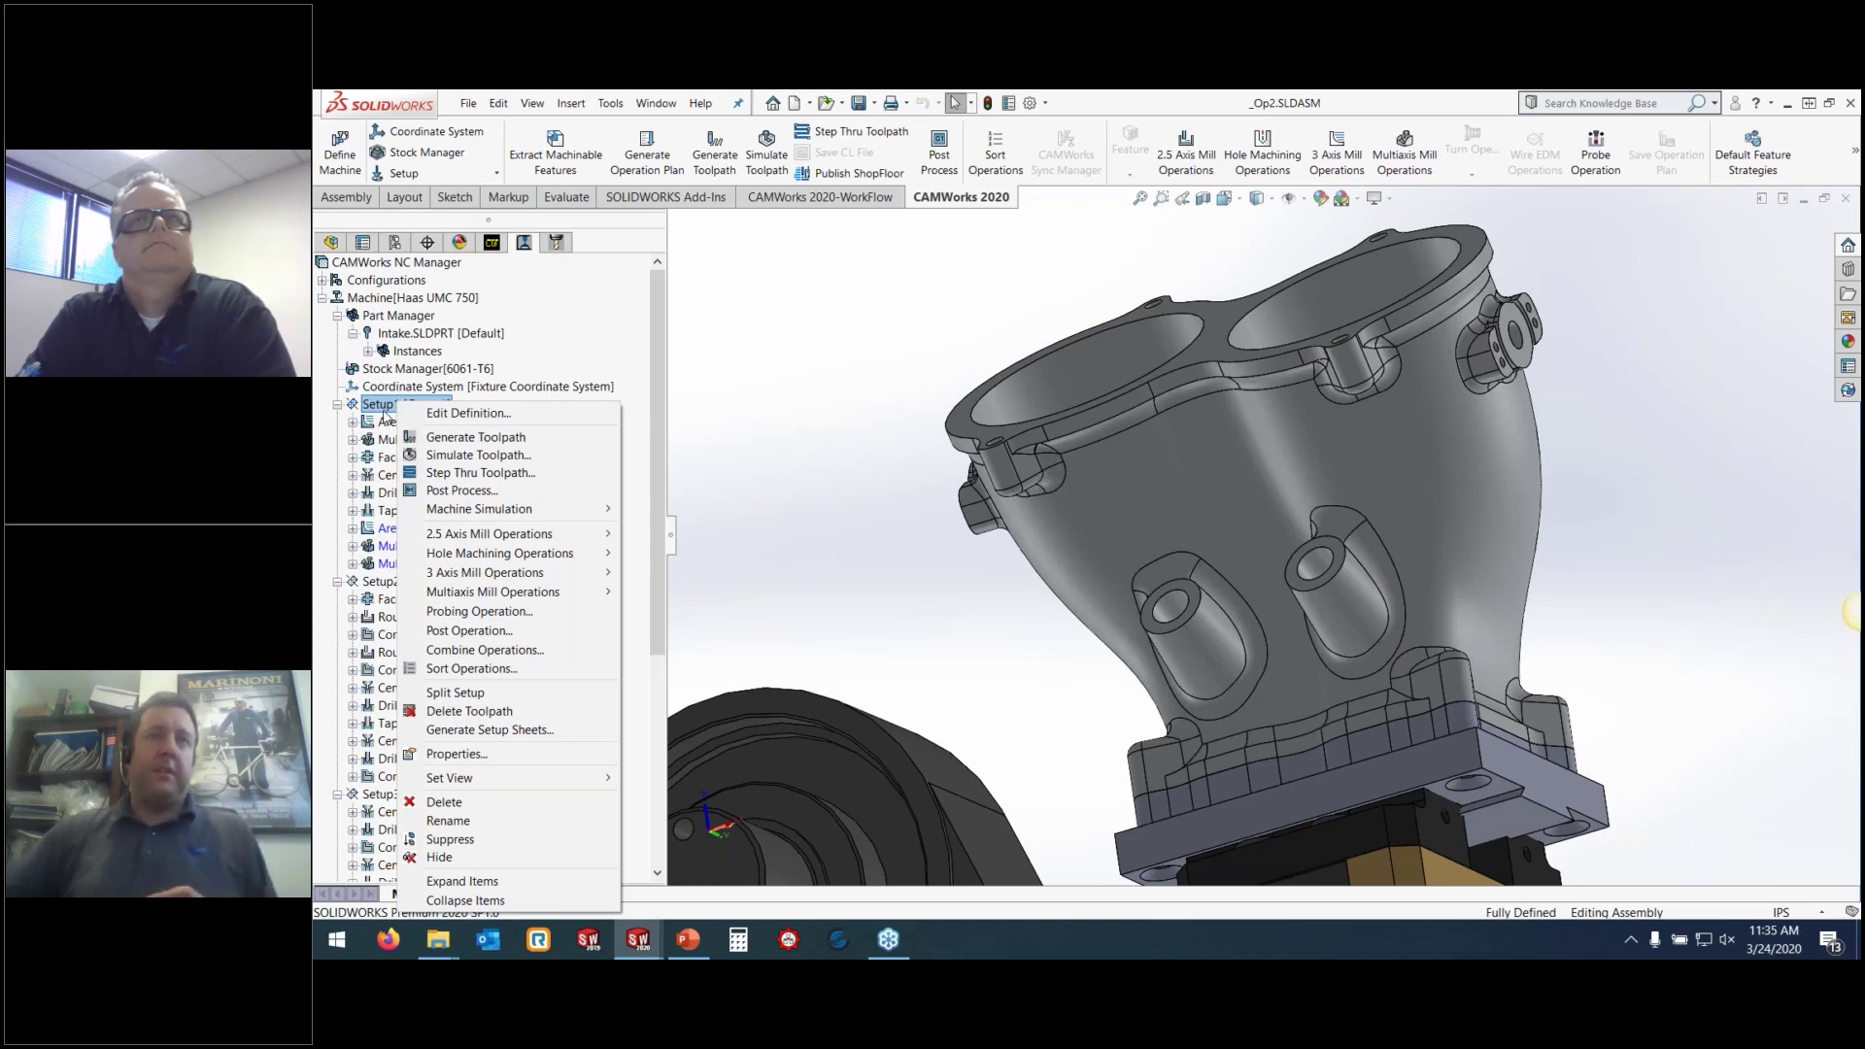
Start sorting the operations of the whole machine with the By and across setups strategy
{"action": "right_click", "coordinate": [386, 301]}
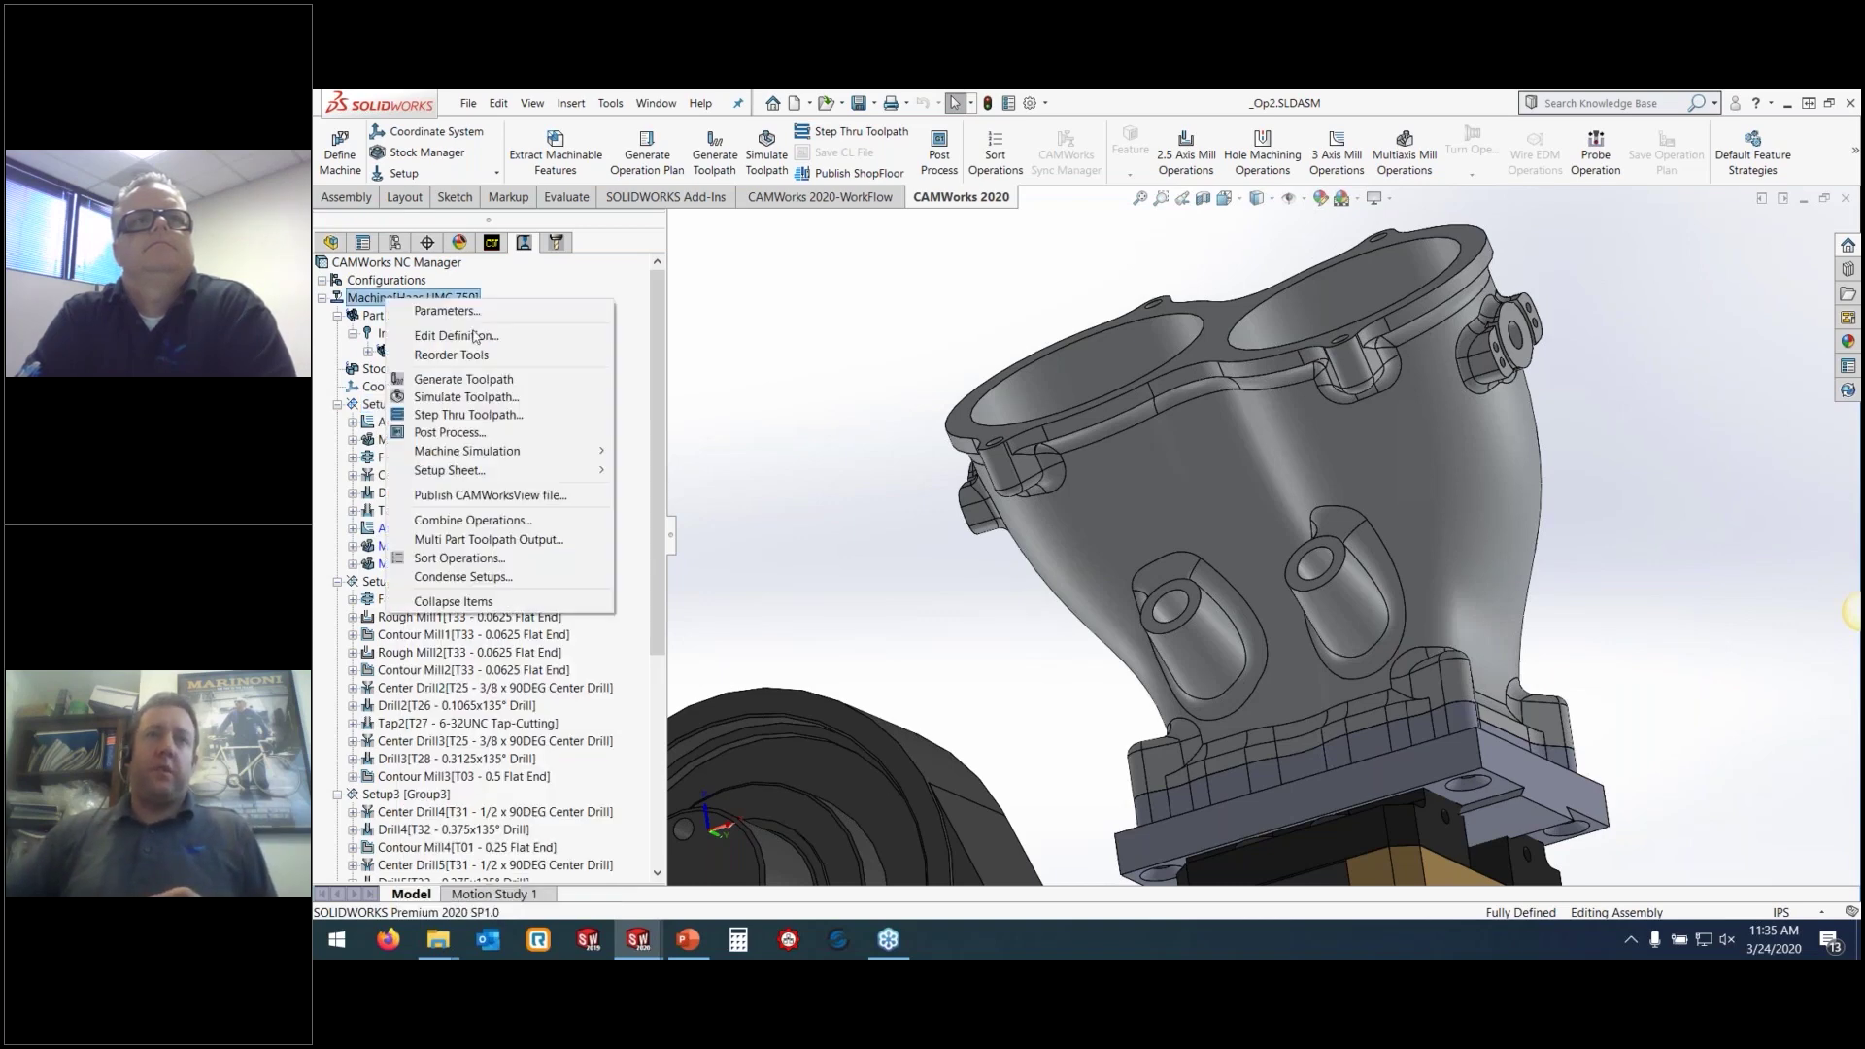
{"action": "left_click", "coordinate": [460, 558]}
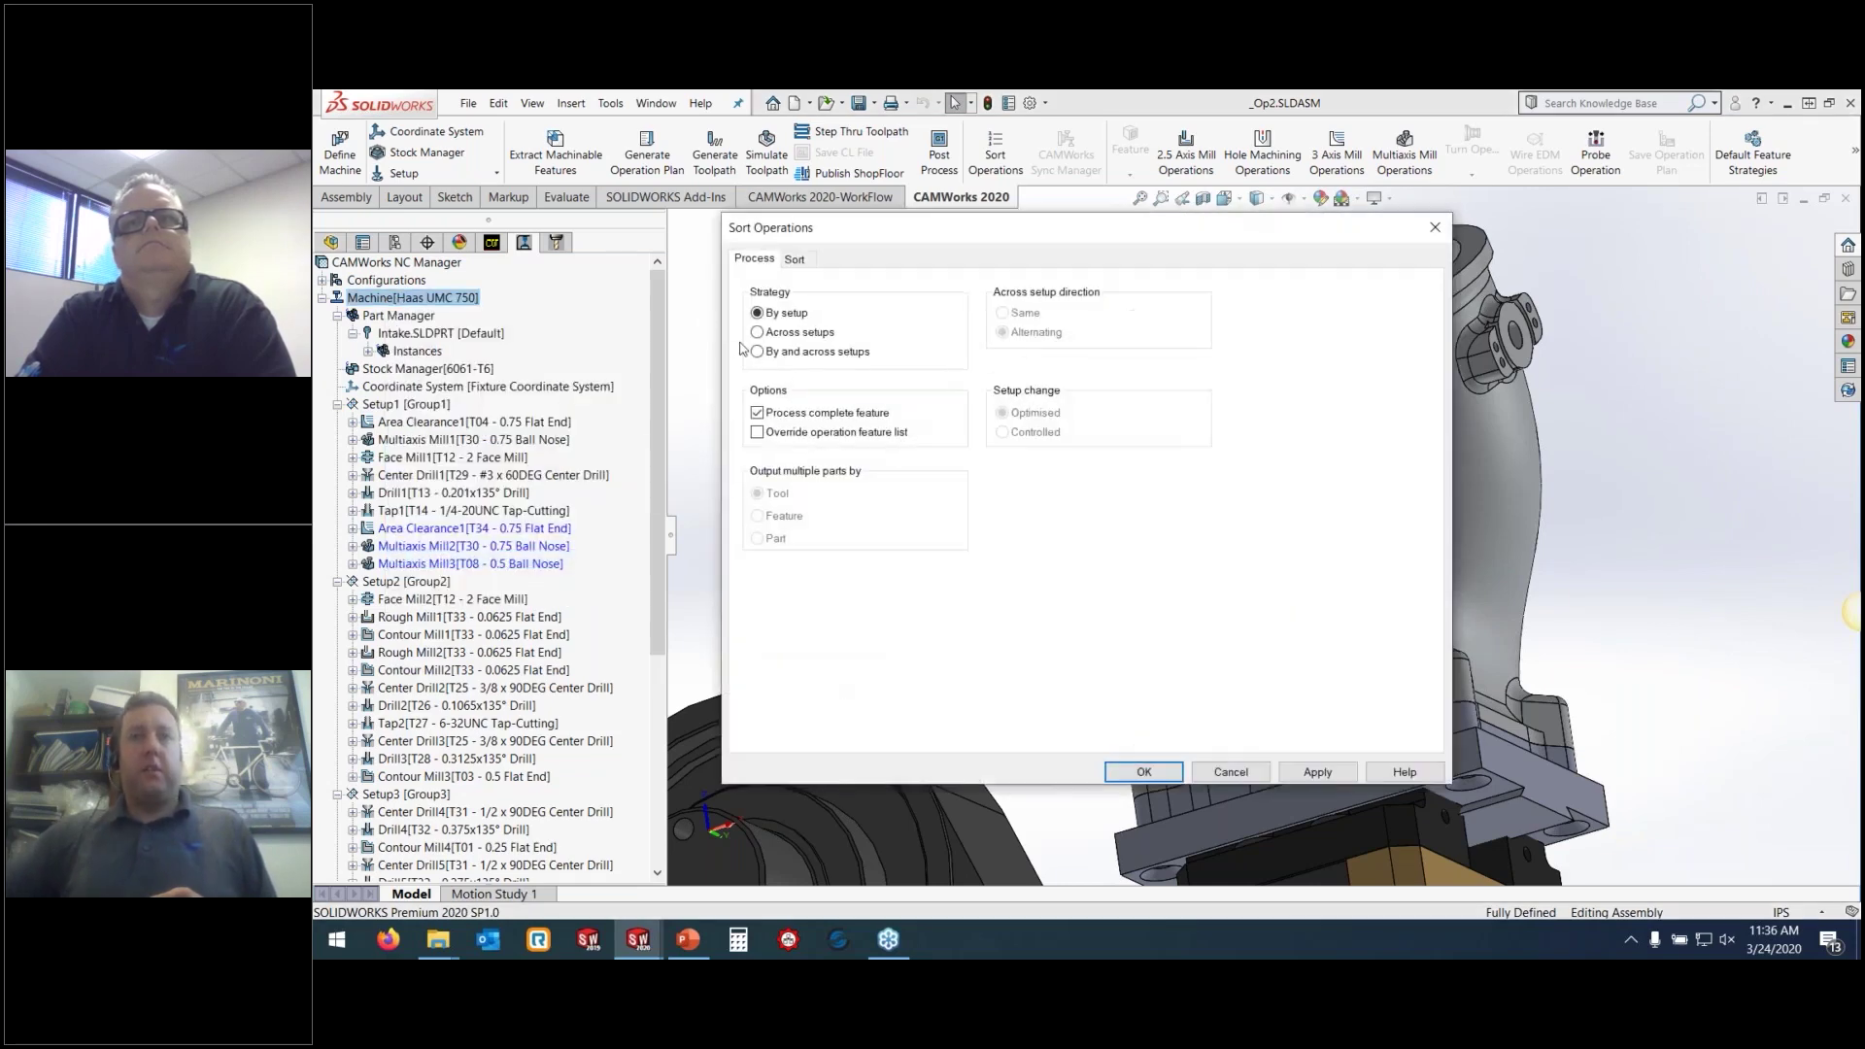
{"action": "left_click", "coordinate": [786, 357]}
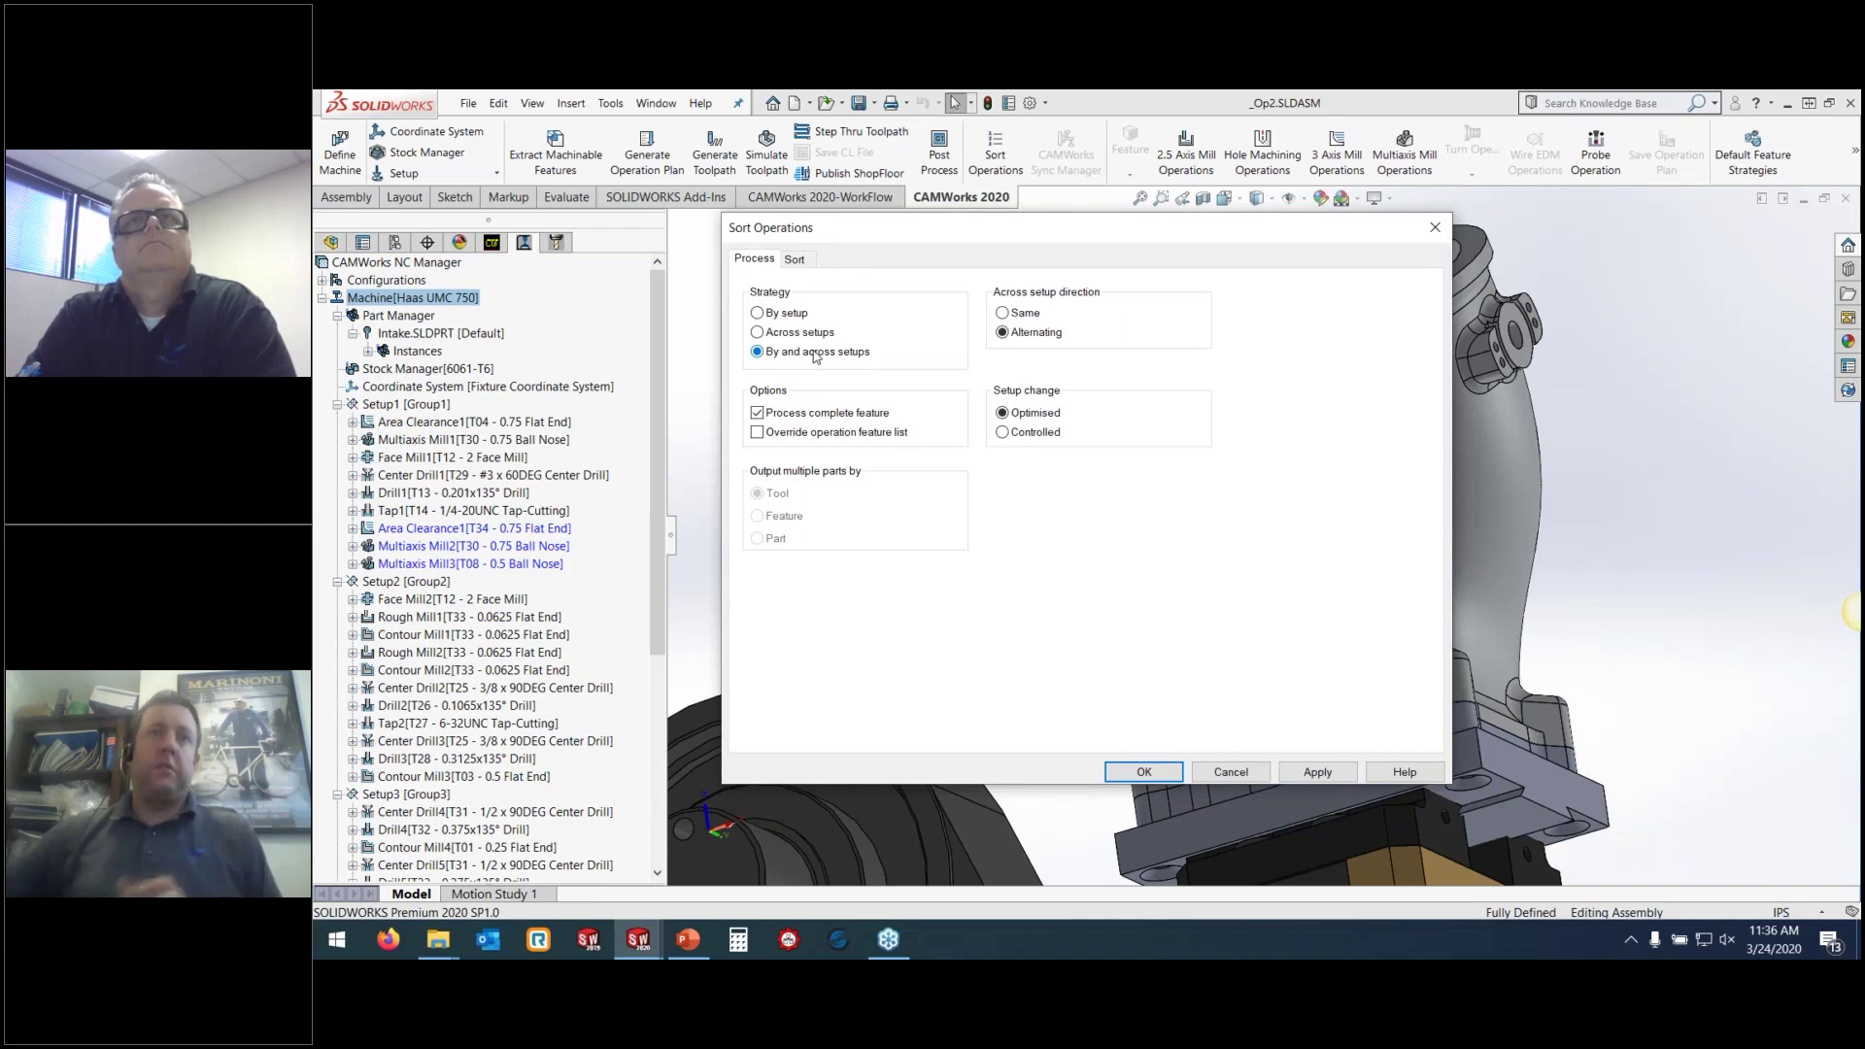
Order the operation types for sorting as Face Mill, Area Clearance, Multiaxis Mill, Rough Mill and Contour Mill, ahead of Center Drill
{"action": "left_click", "coordinate": [795, 259]}
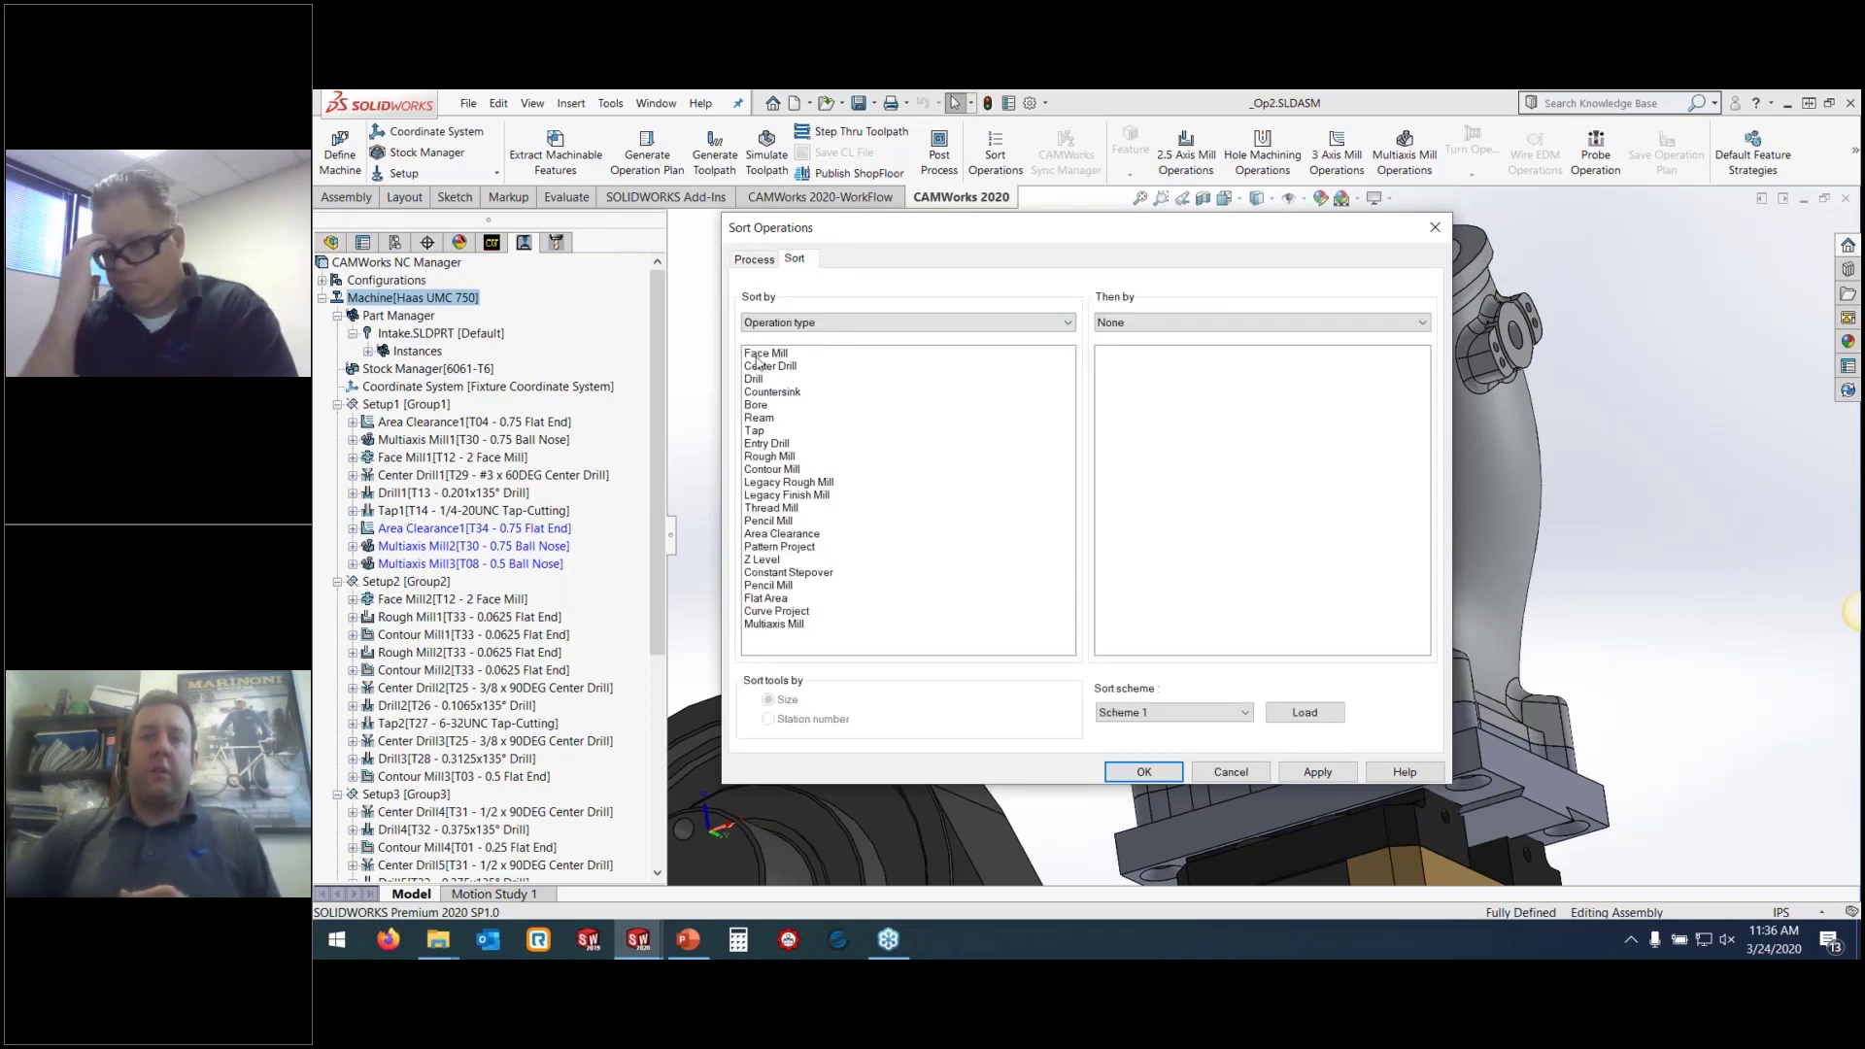
{"action": "left_click_drag", "start_coordinate": [790, 536], "coordinate": [795, 371]}
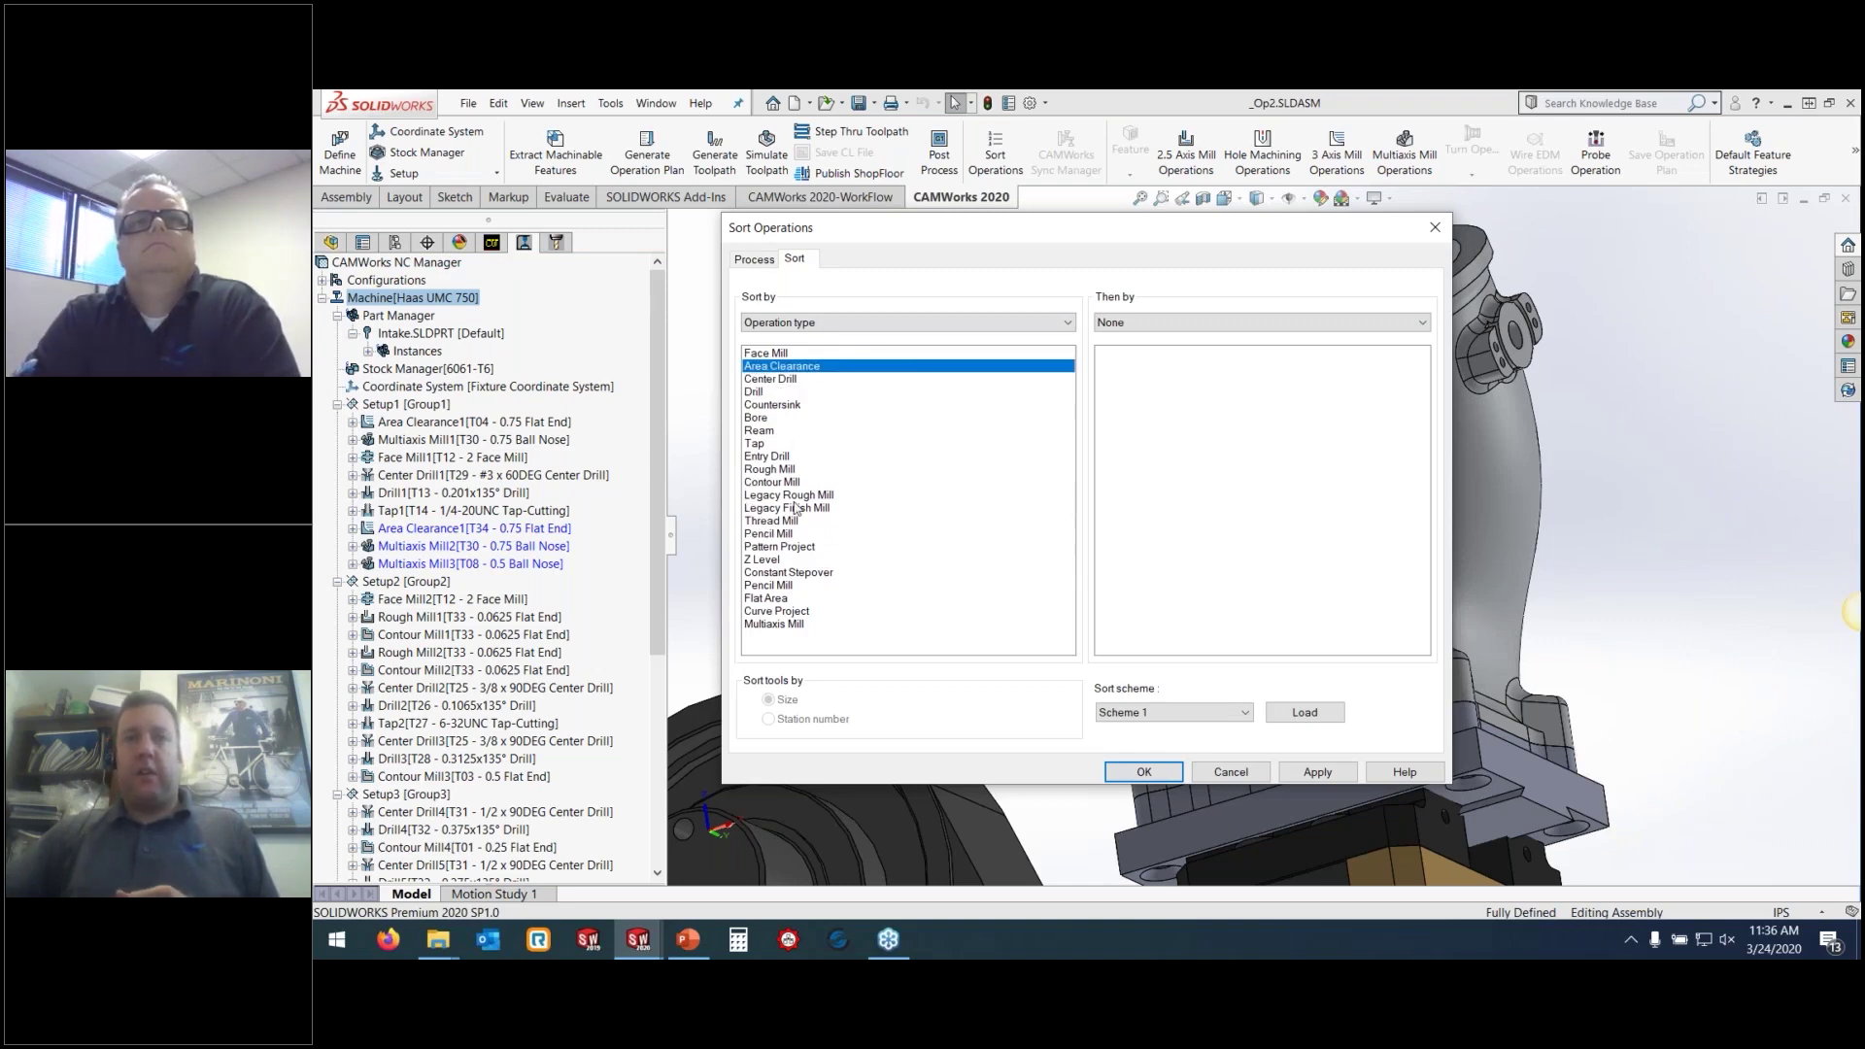
{"action": "left_click_drag", "start_coordinate": [790, 624], "coordinate": [808, 382]}
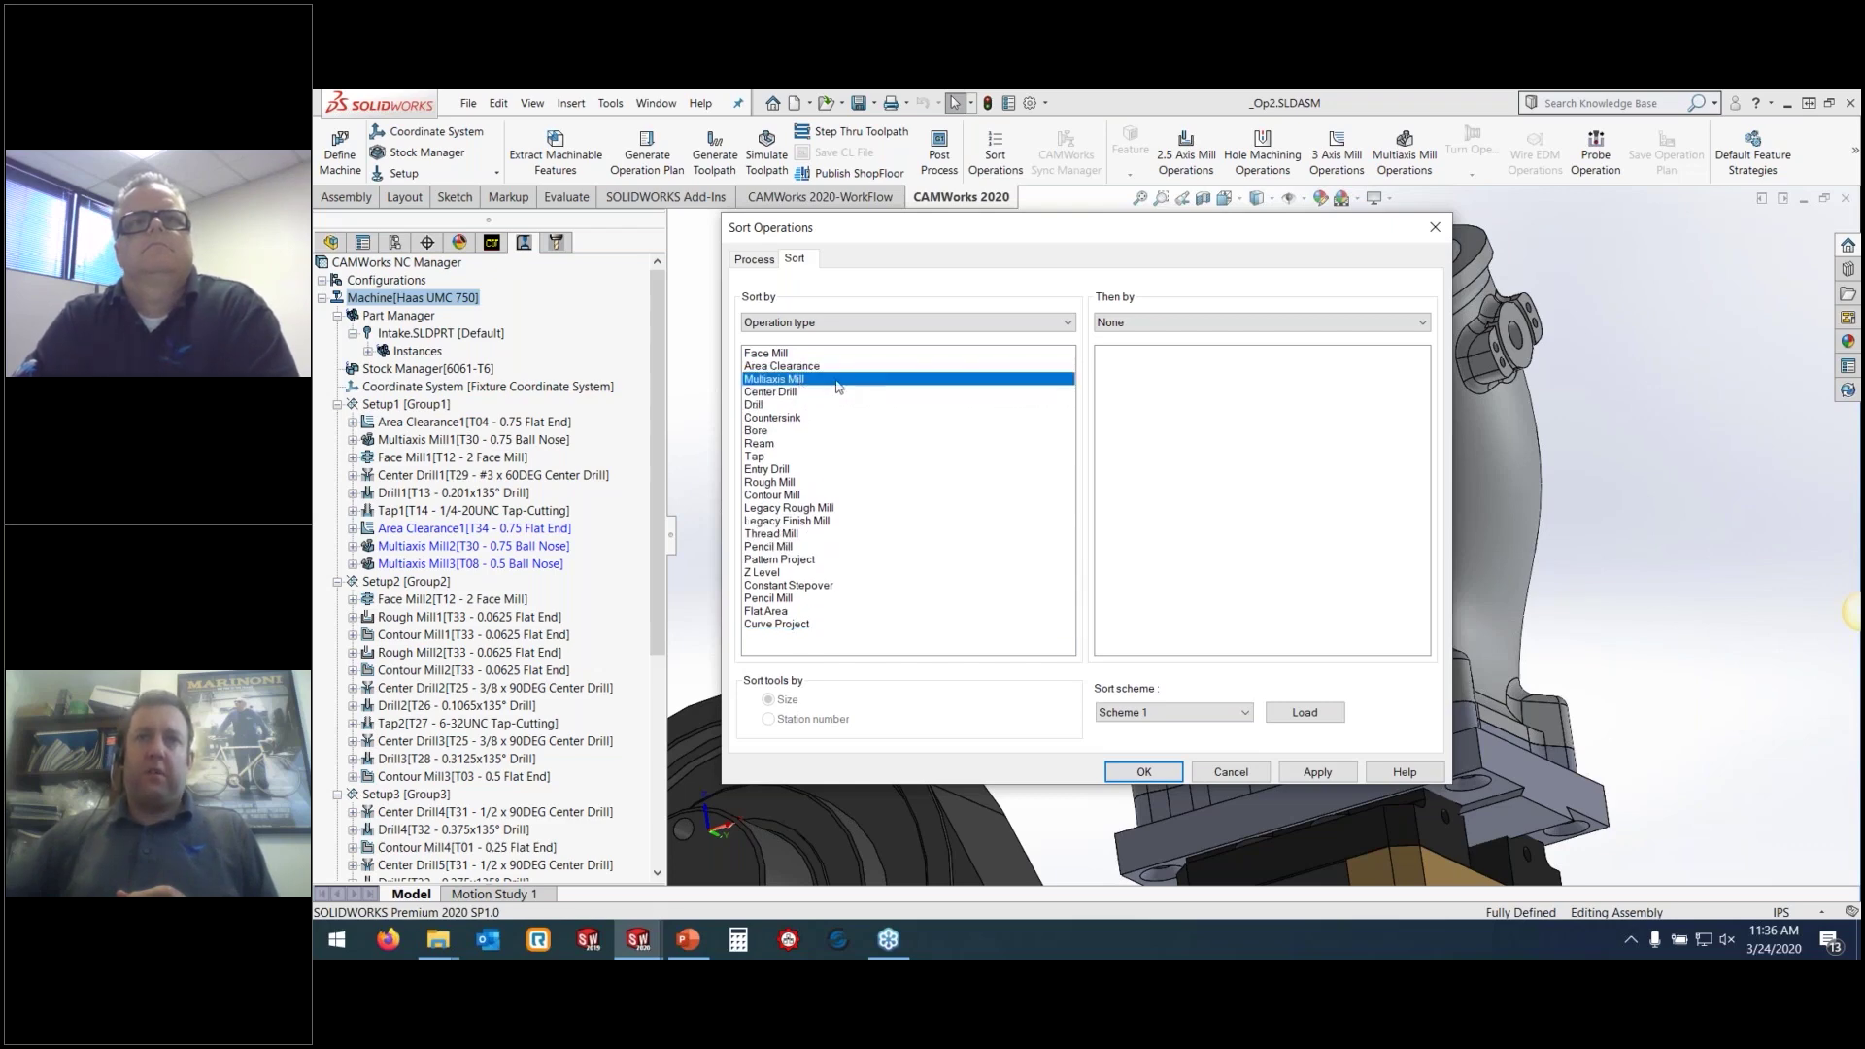
{"action": "left_click_drag", "start_coordinate": [763, 483], "coordinate": [865, 387]}
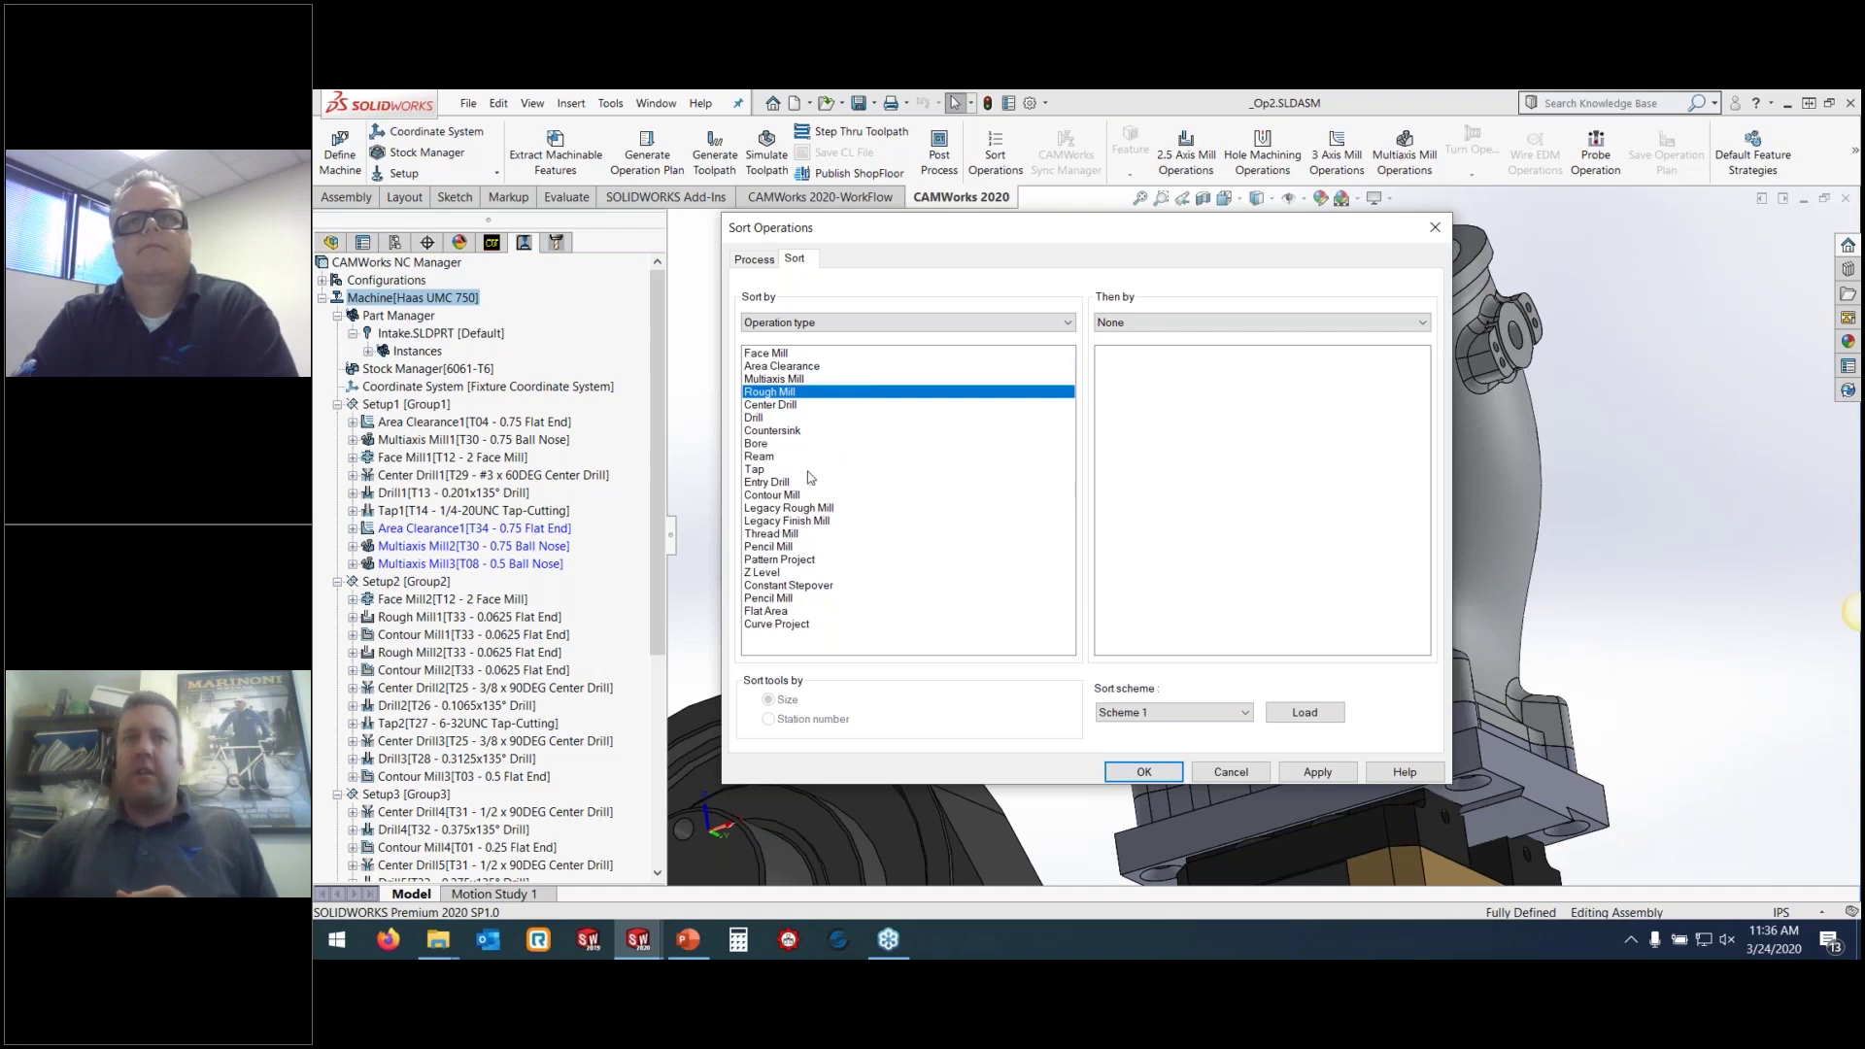
{"action": "left_click_drag", "start_coordinate": [777, 498], "coordinate": [790, 408]}
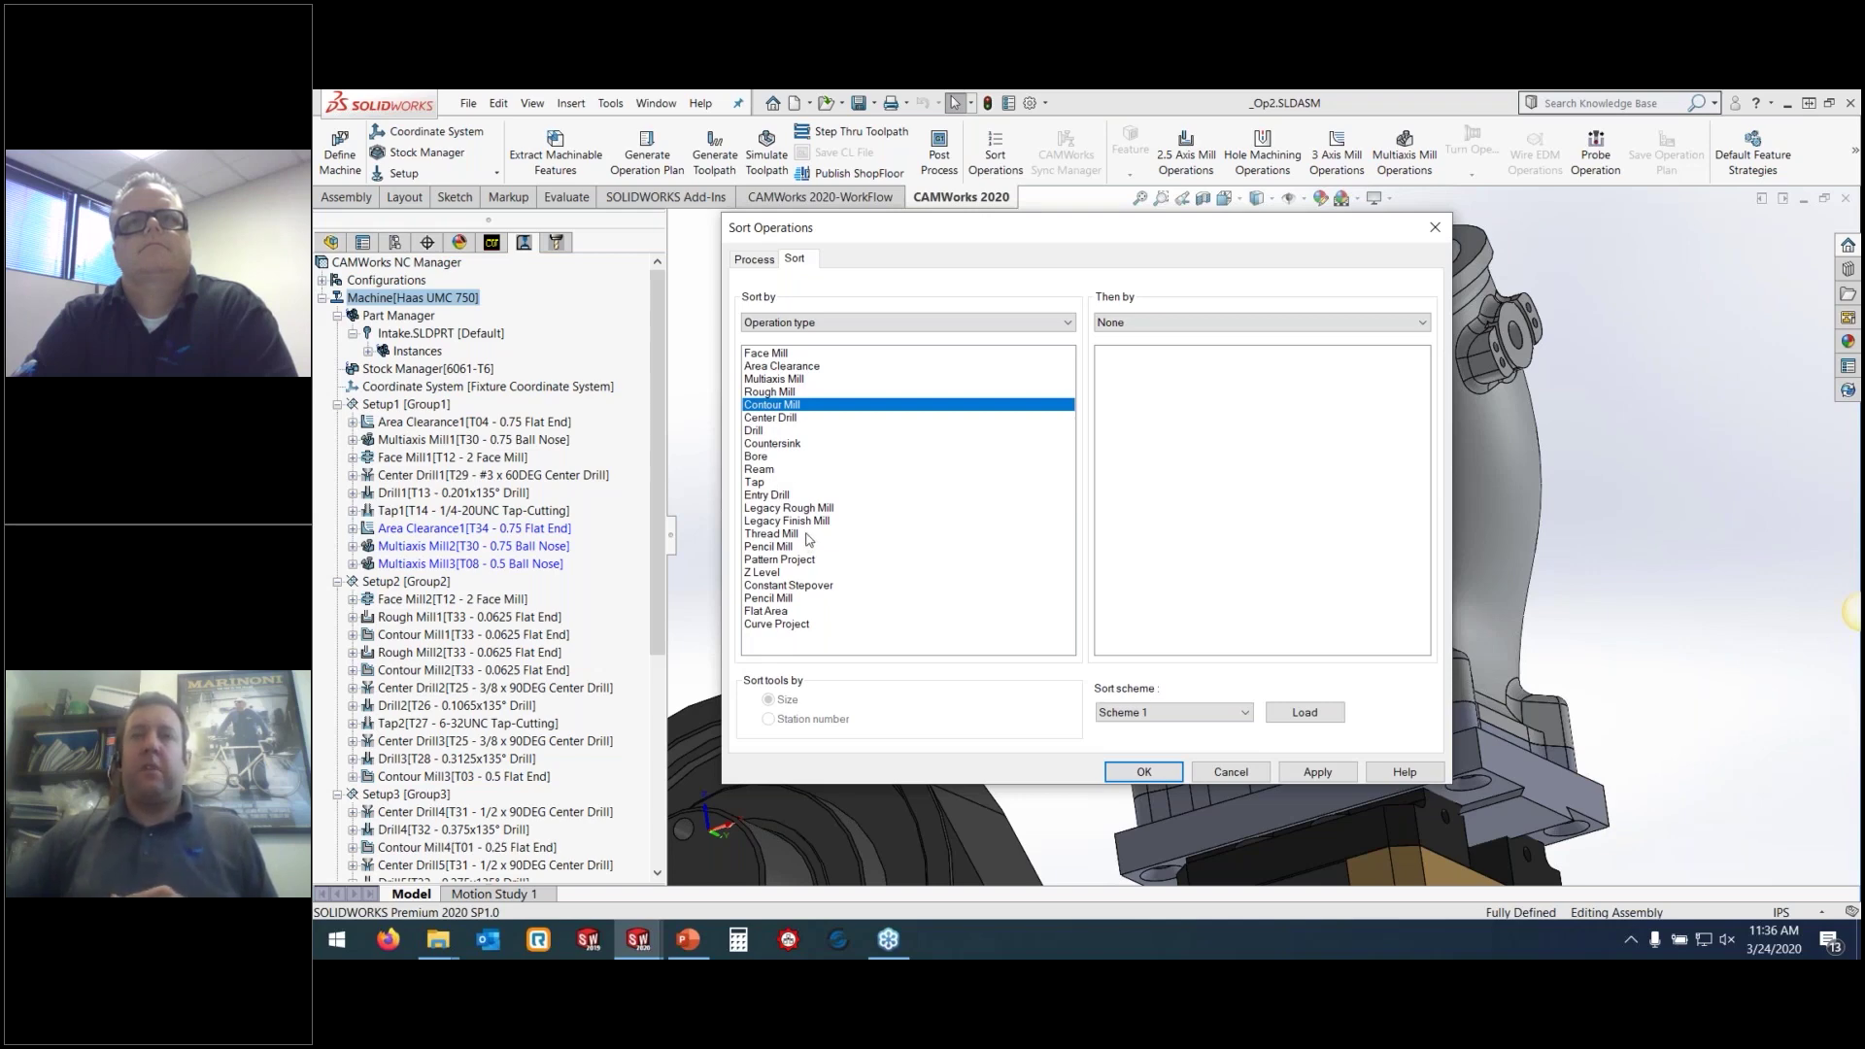
Set Tool as the secondary sort criterion, keep Operation type as the primary one, and apply the sort to the operations
{"action": "left_click", "coordinate": [1186, 327]}
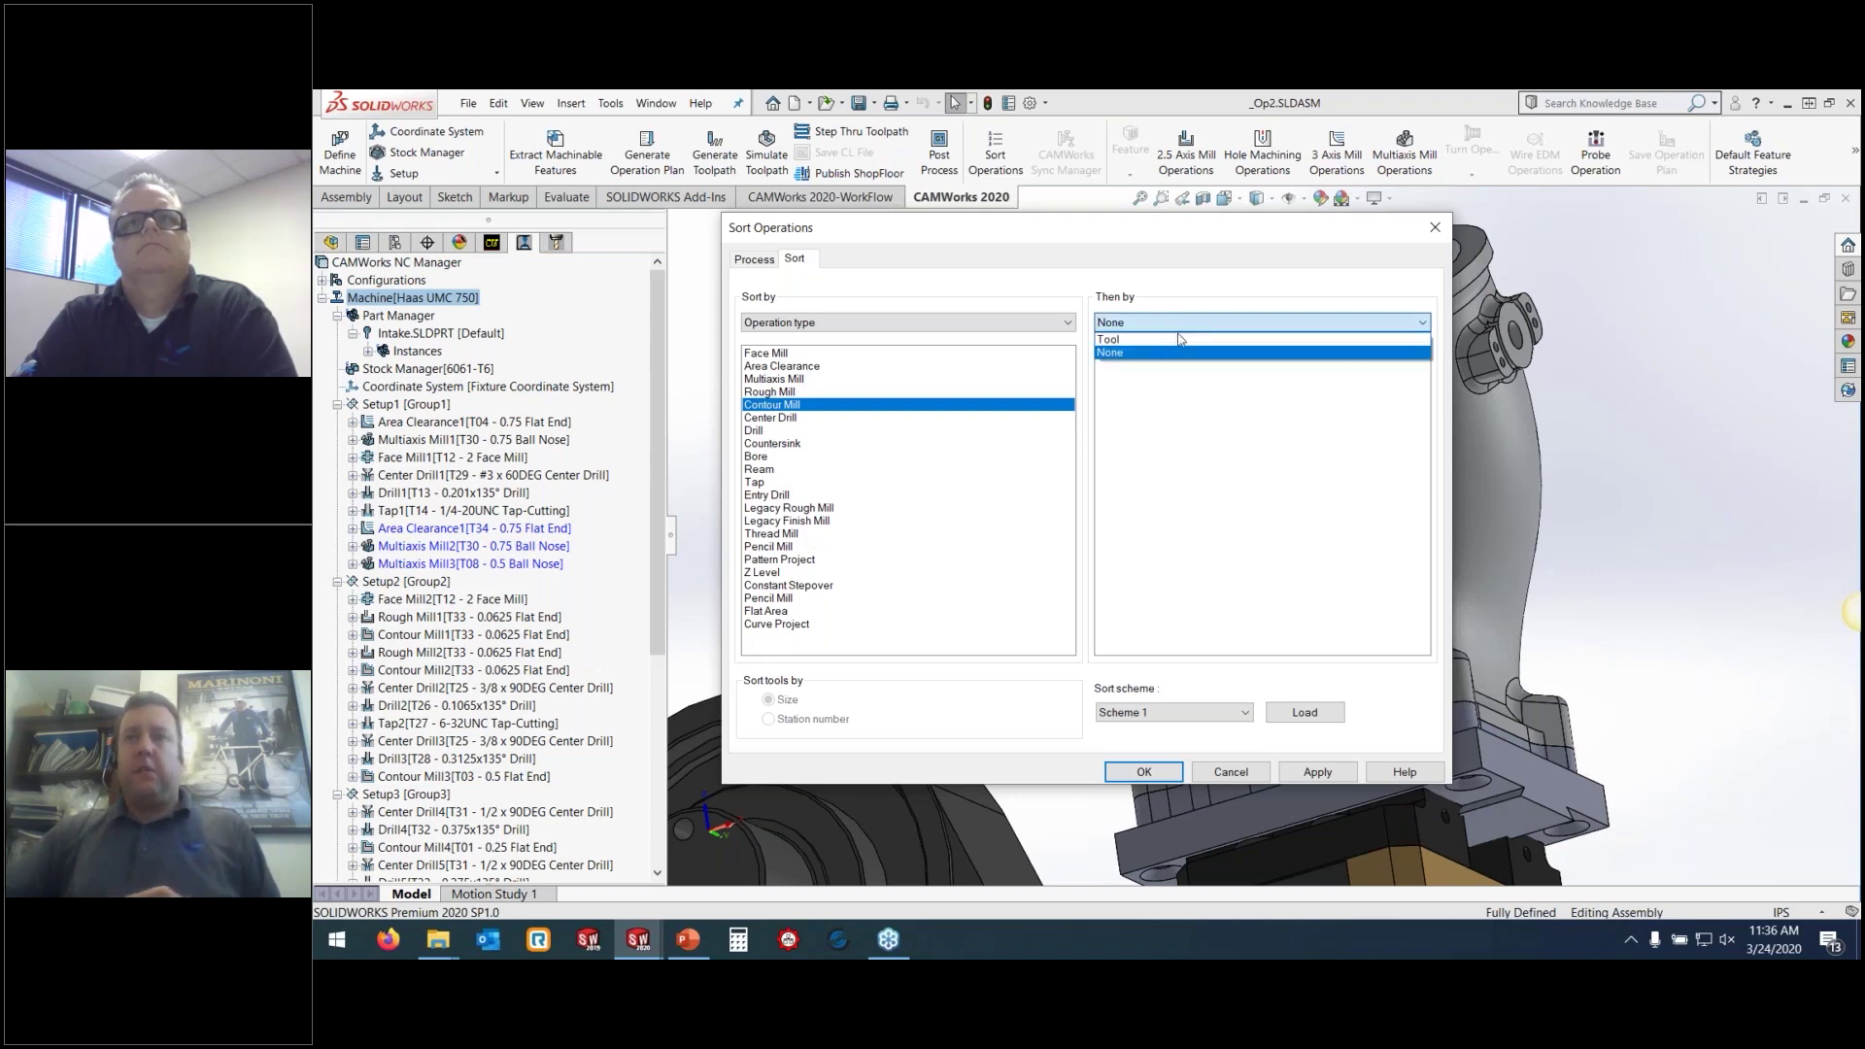
{"action": "left_click", "coordinate": [1179, 340]}
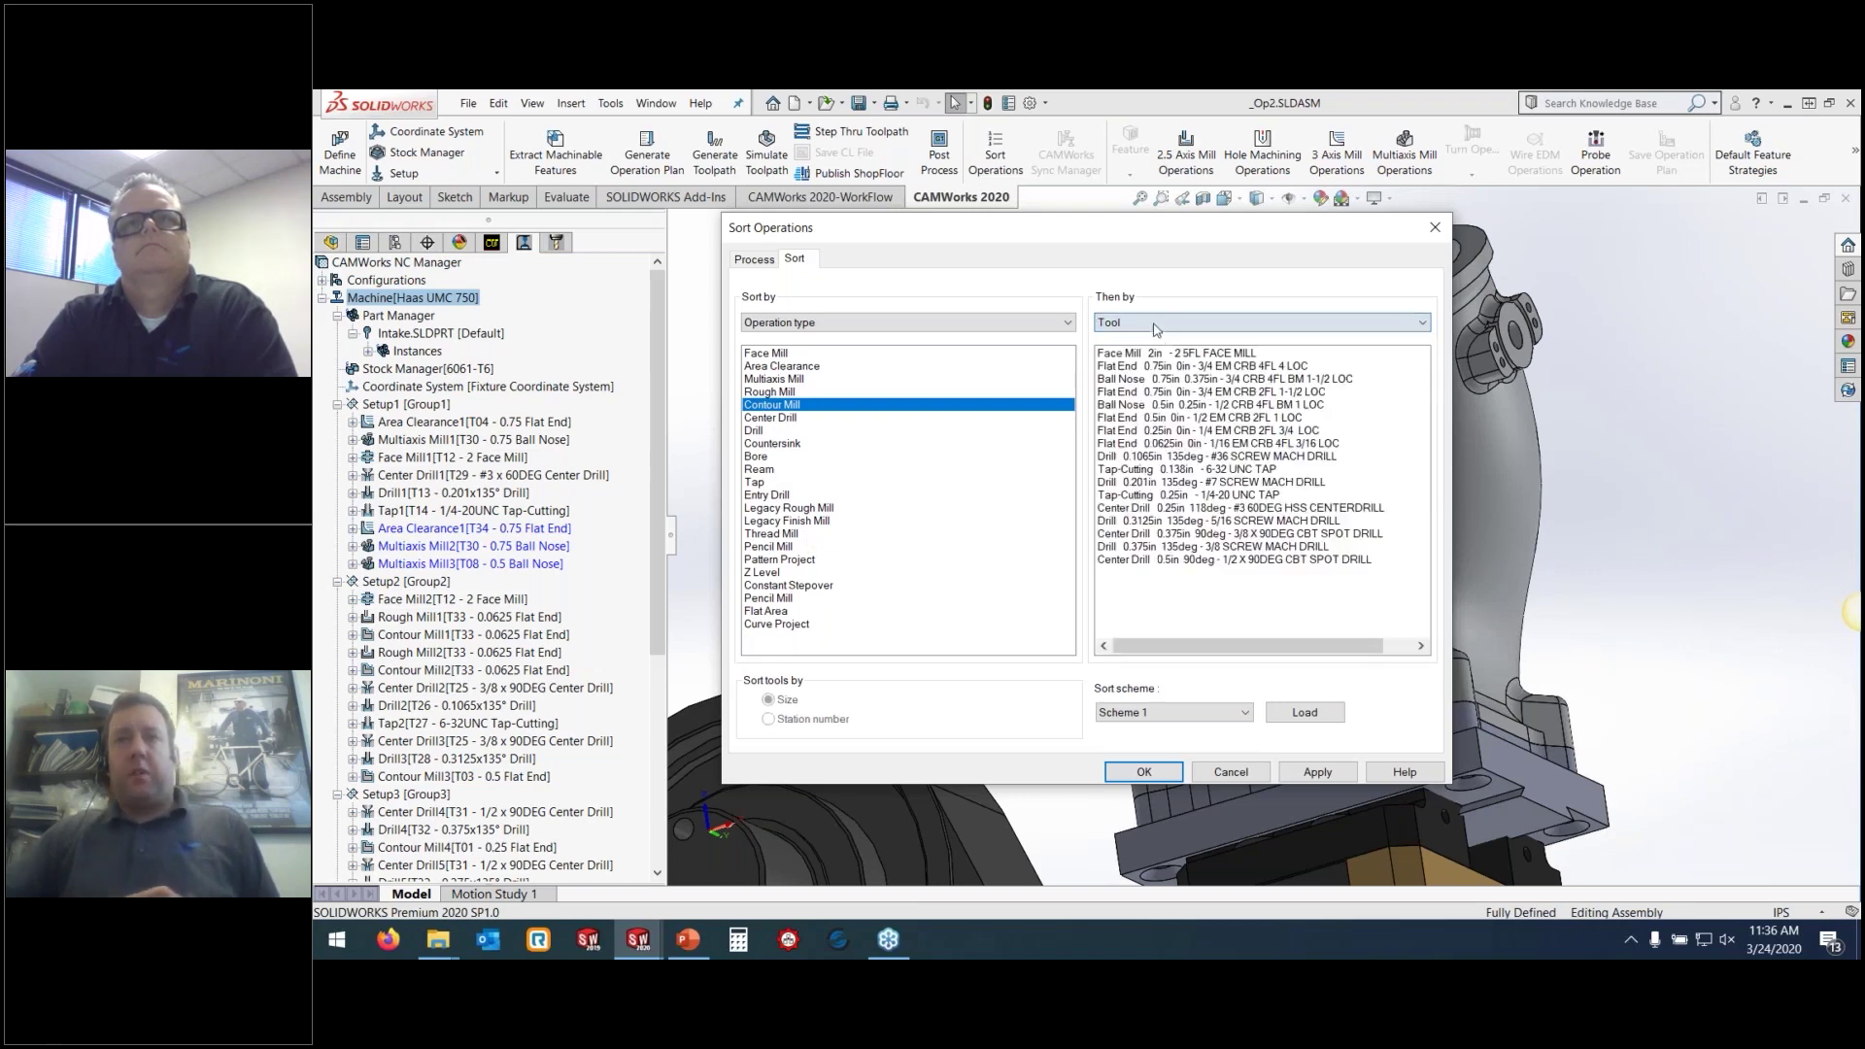
{"action": "left_click", "coordinate": [1032, 325]}
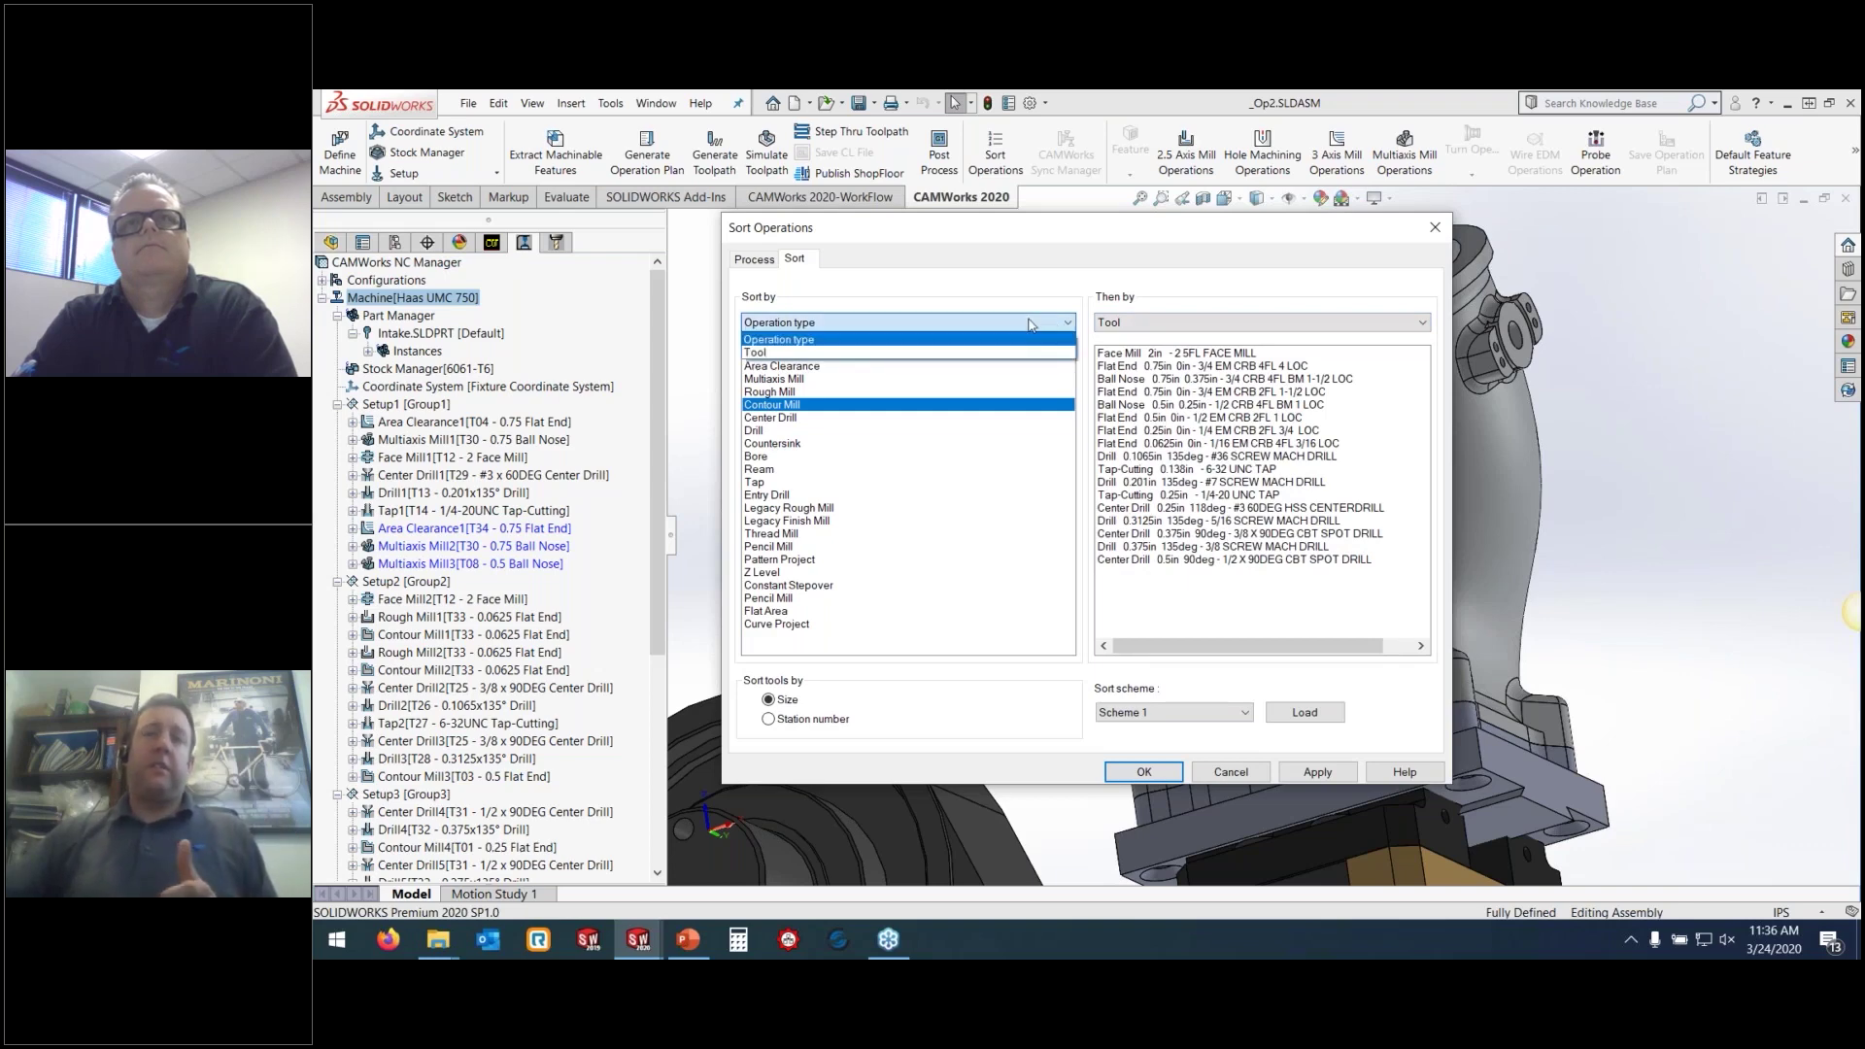
{"action": "left_click", "coordinate": [1032, 323]}
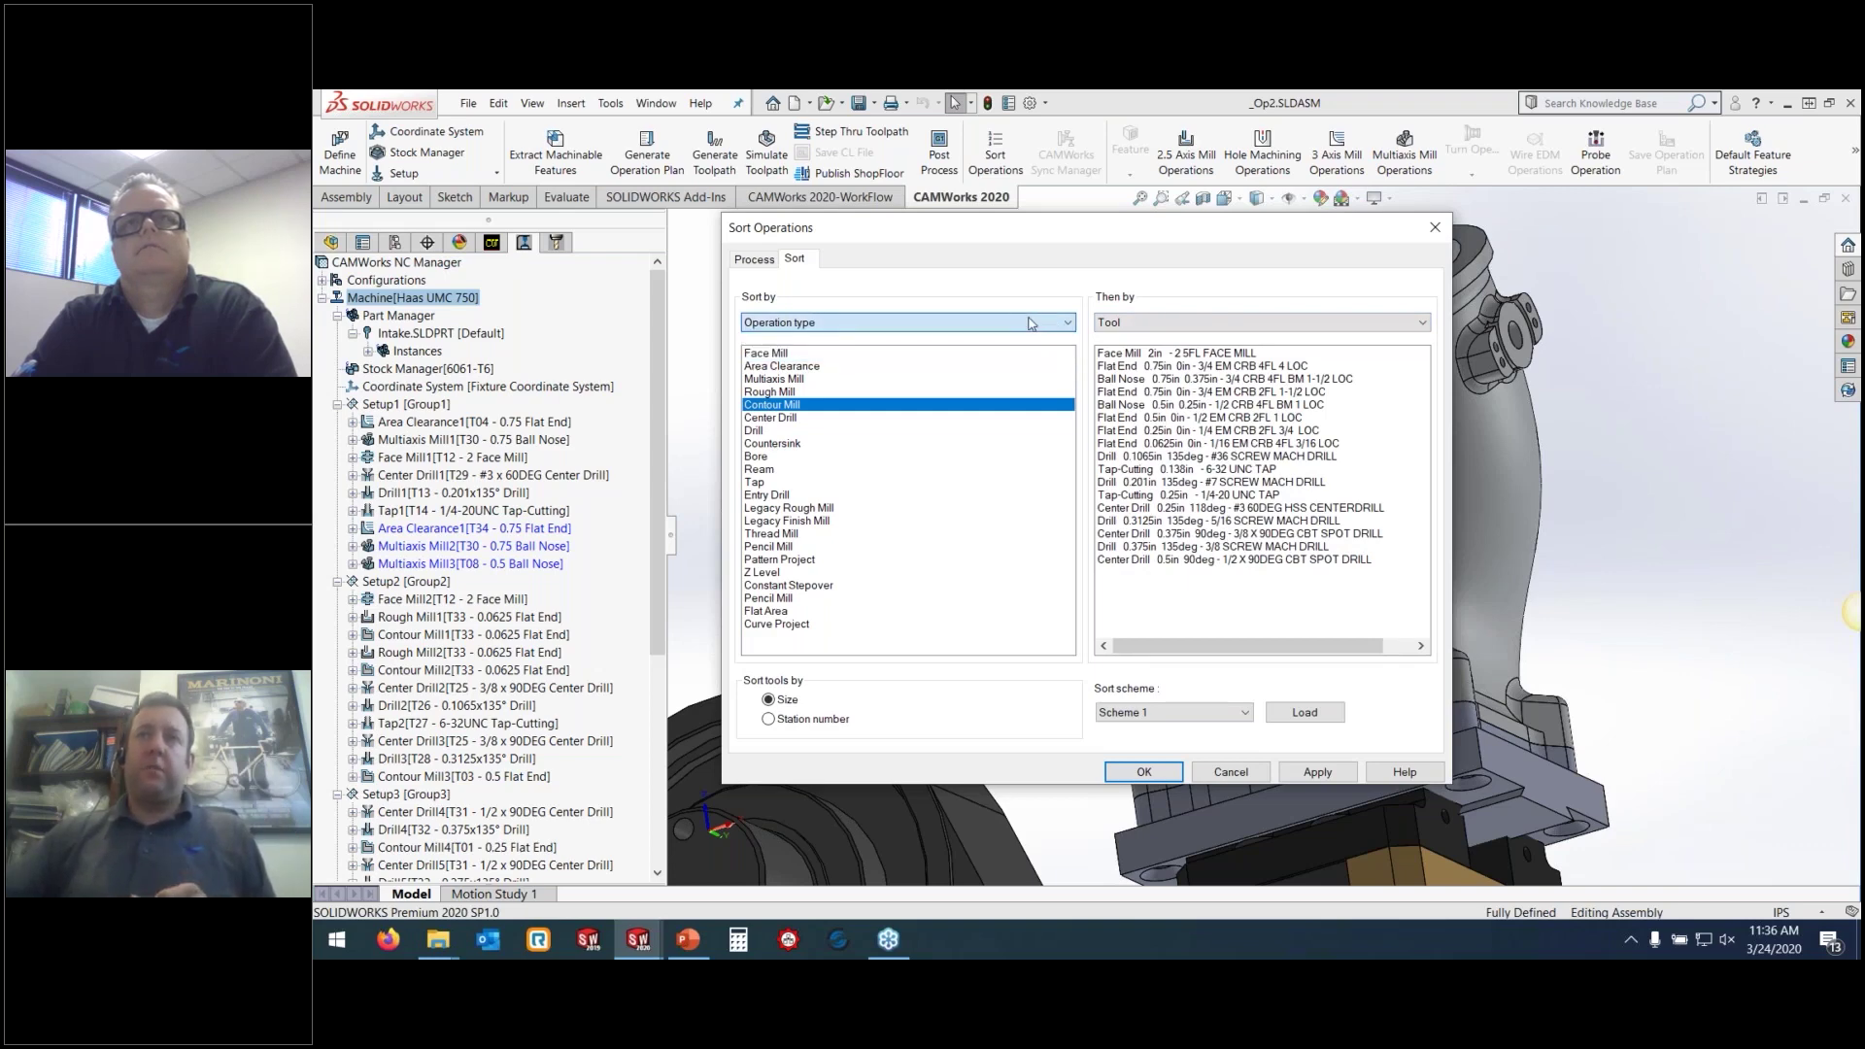
{"action": "left_click", "coordinate": [1335, 773]}
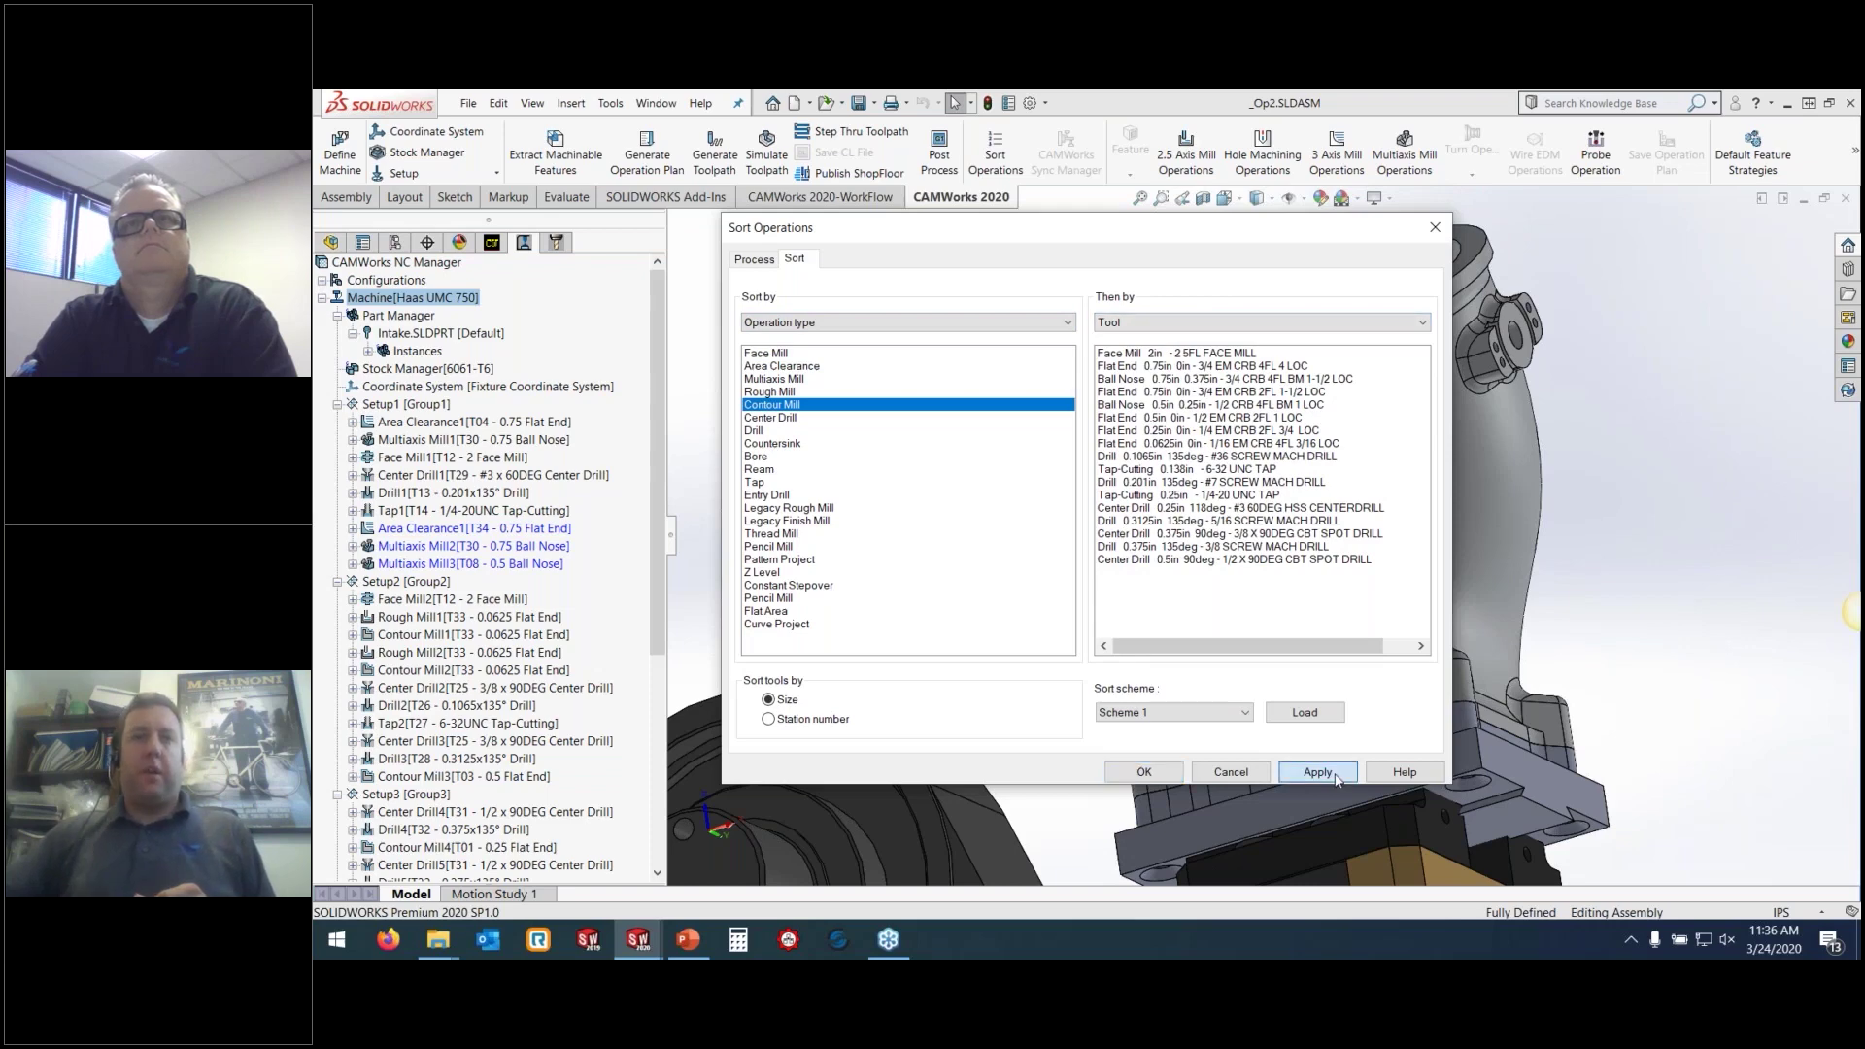
{"action": "left_click", "coordinate": [1156, 778]}
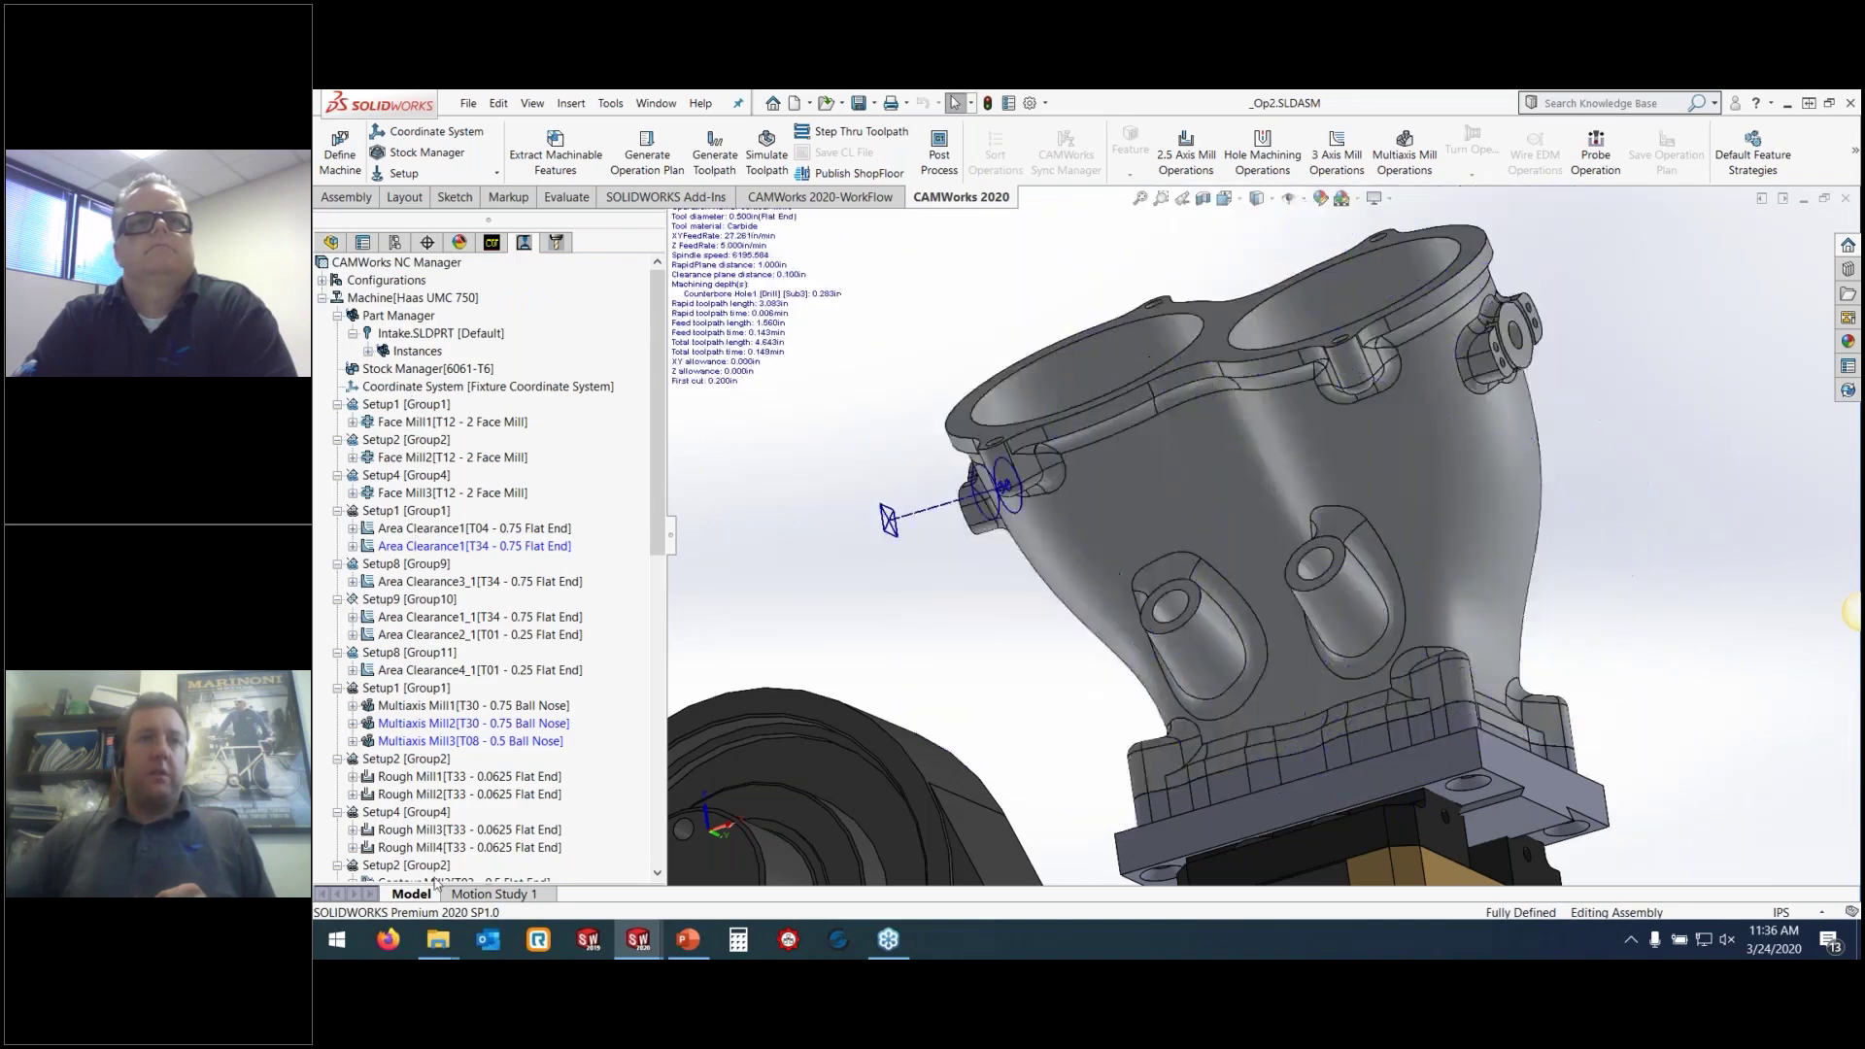
Examine the toolpaths of Face Mill1, Face Mill2 and Face Mill3 around the intake part
{"action": "left_click", "coordinate": [428, 422]}
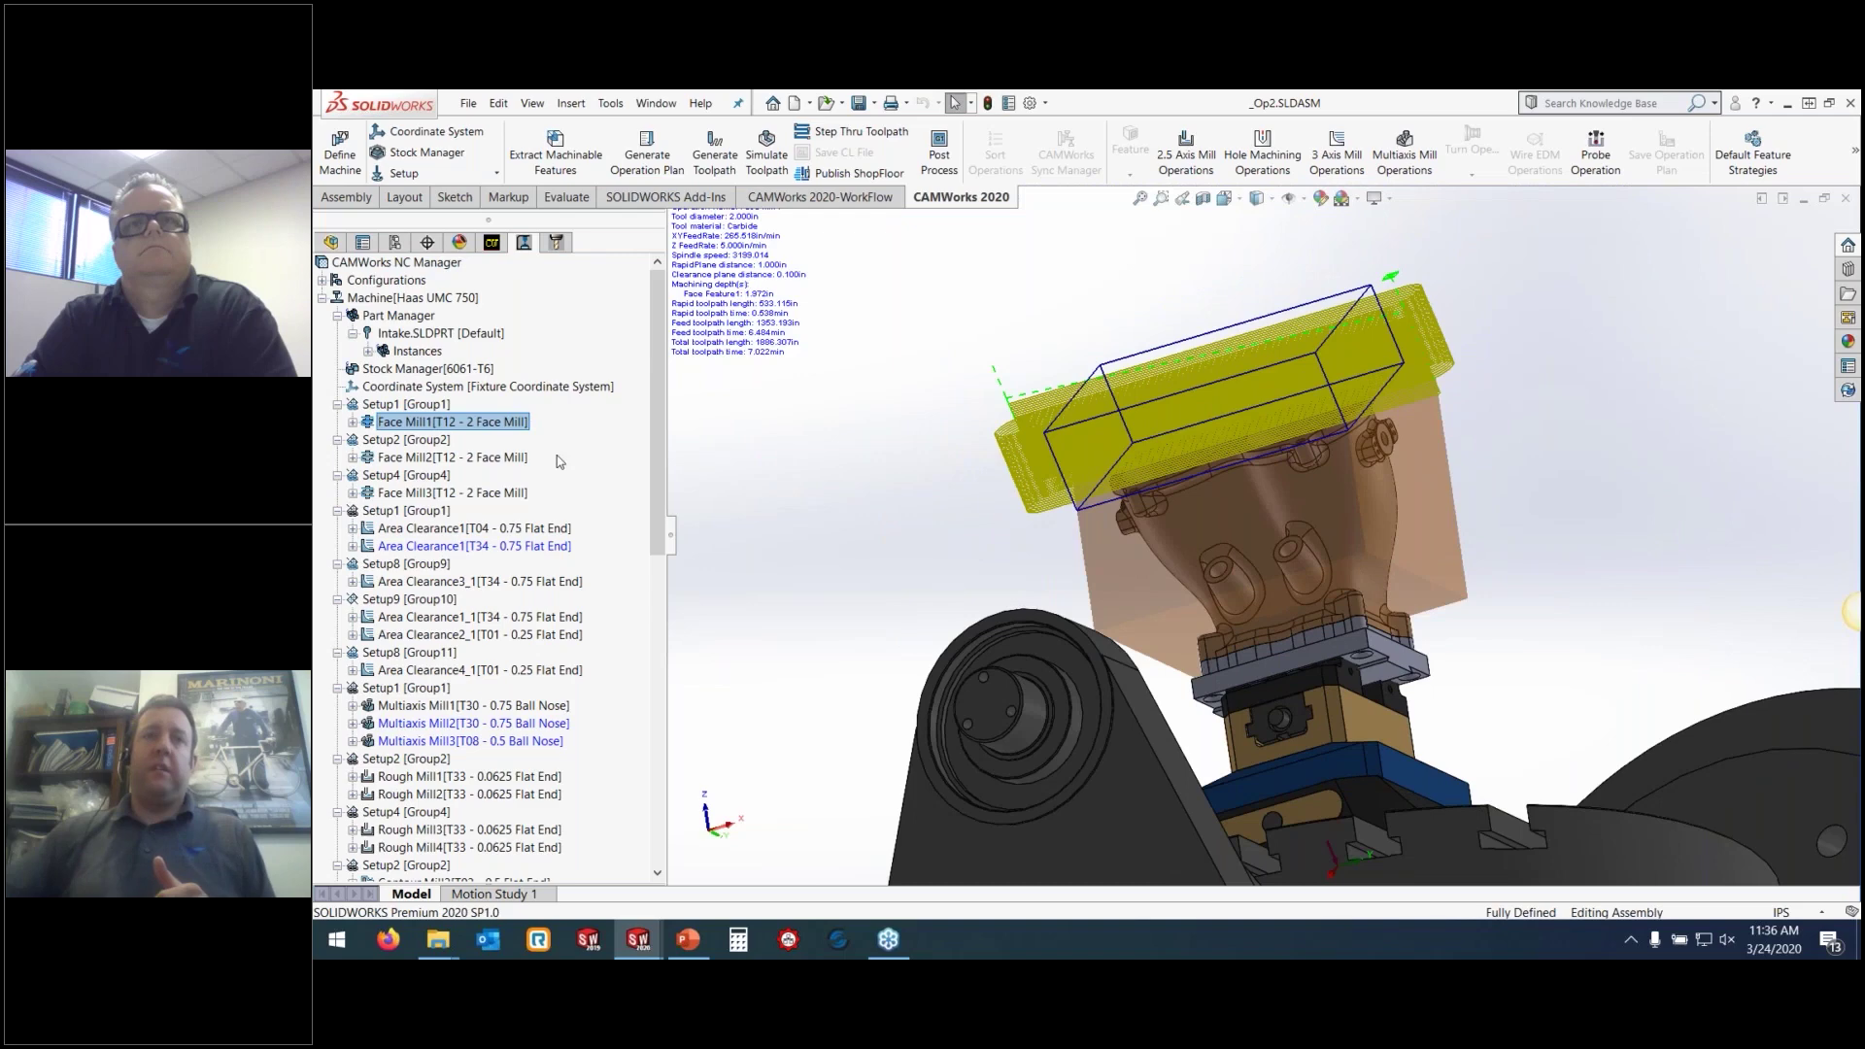
{"action": "middle_click_drag", "start_coordinate": [1365, 316], "coordinate": [1253, 346]}
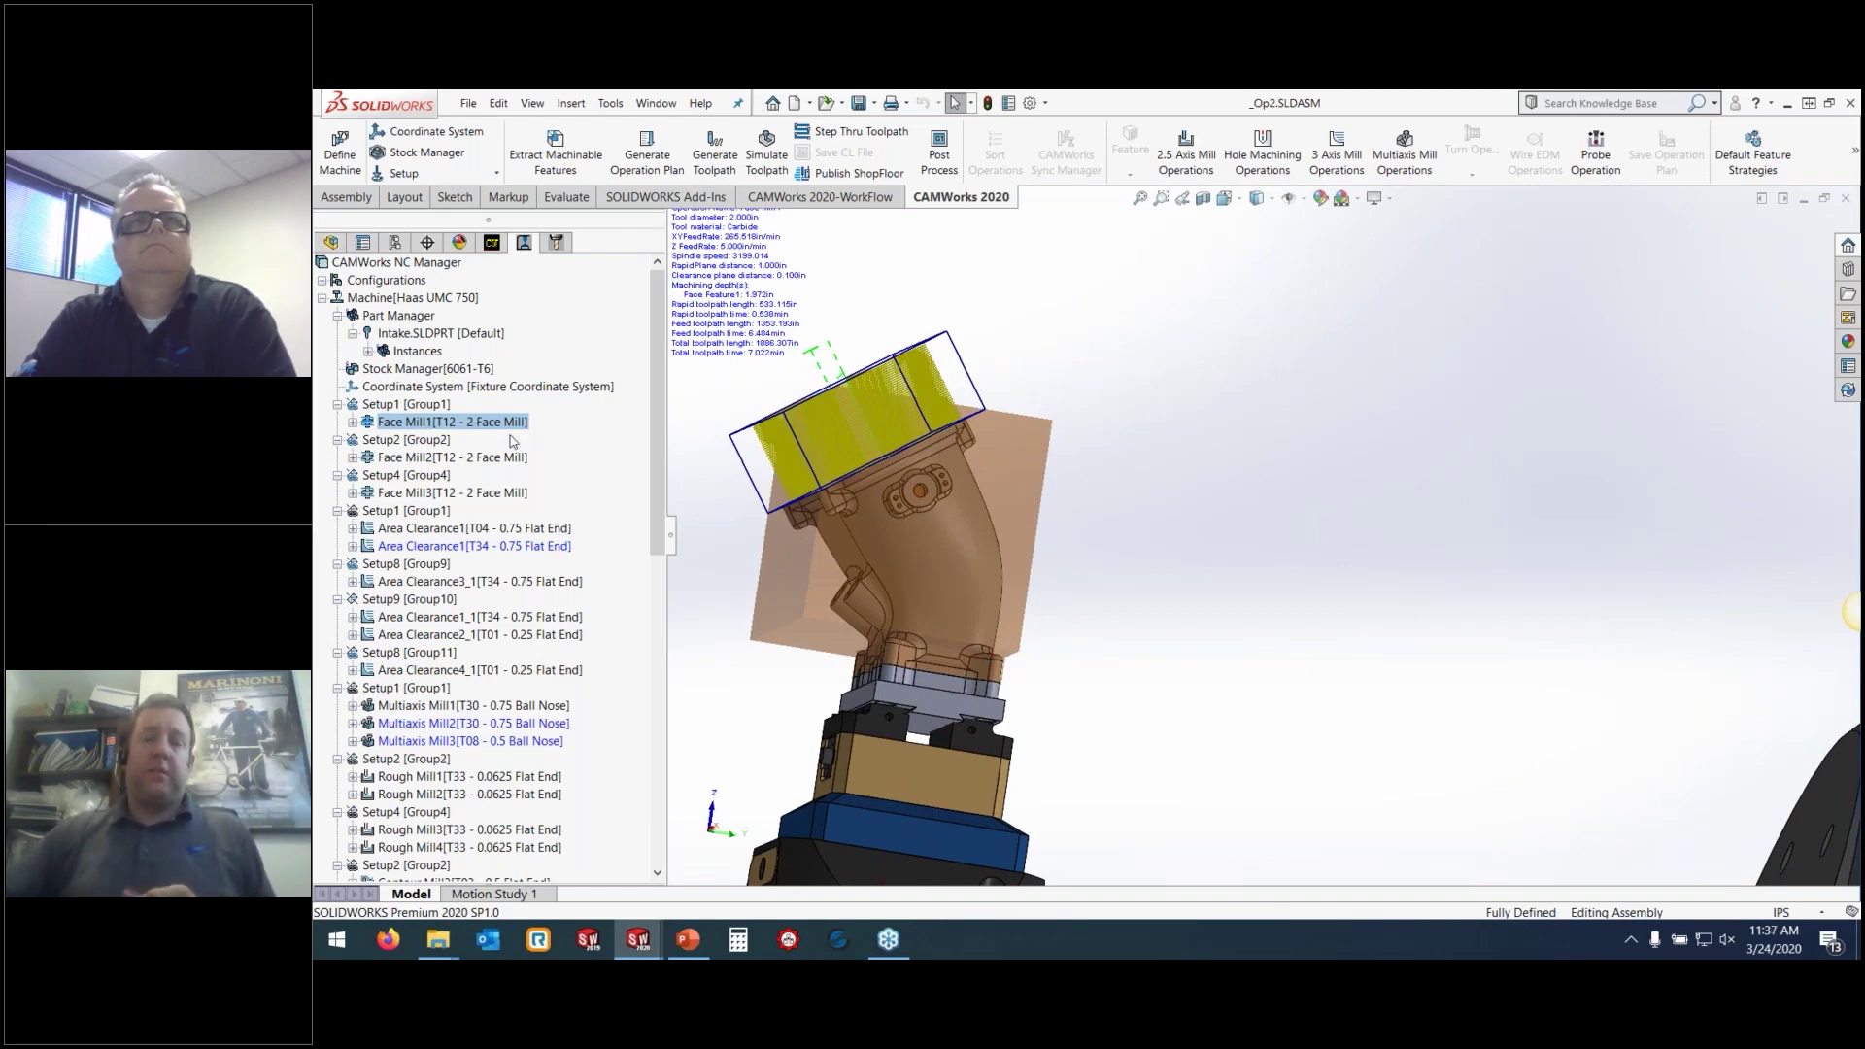
{"action": "left_click", "coordinate": [465, 459]}
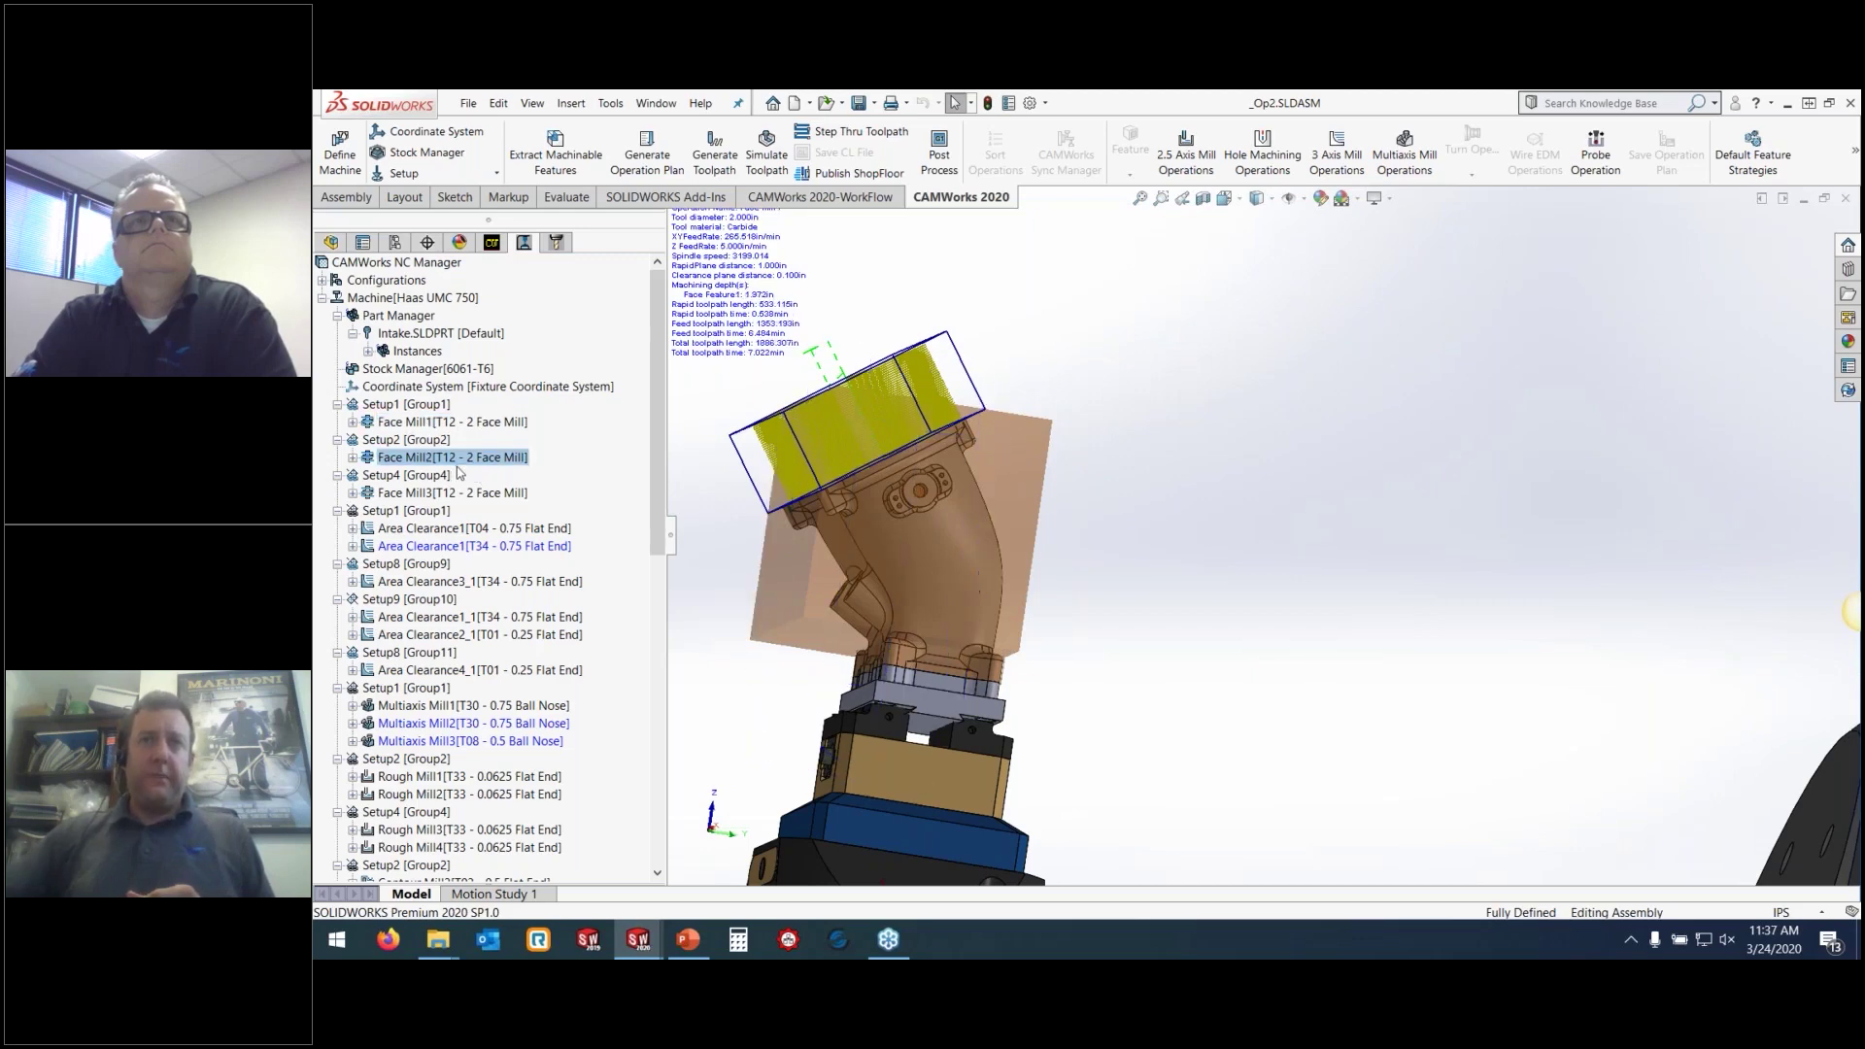
{"action": "scroll", "coordinate": [738, 472], "scroll_direction": "down", "scroll_amount": 5}
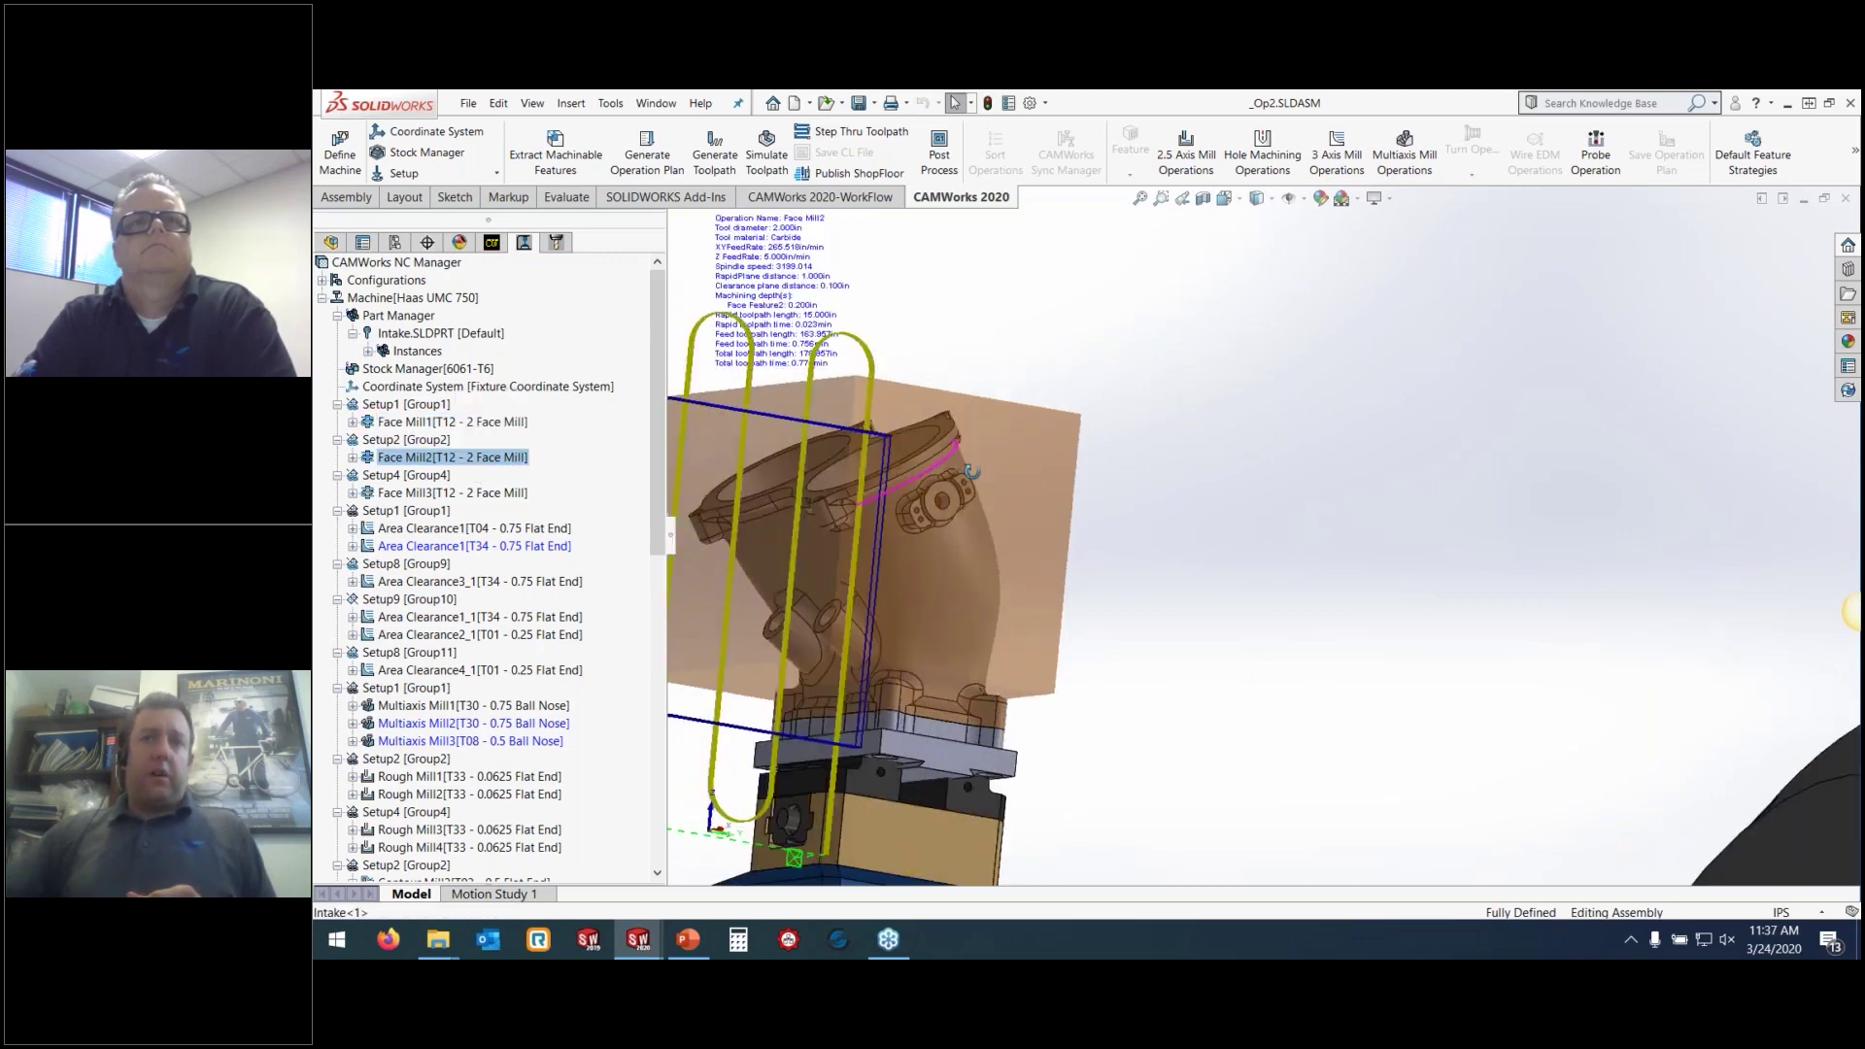
{"action": "scroll", "coordinate": [738, 472], "scroll_direction": "up", "scroll_amount": 5}
{"action": "left_click", "coordinate": [458, 493]}
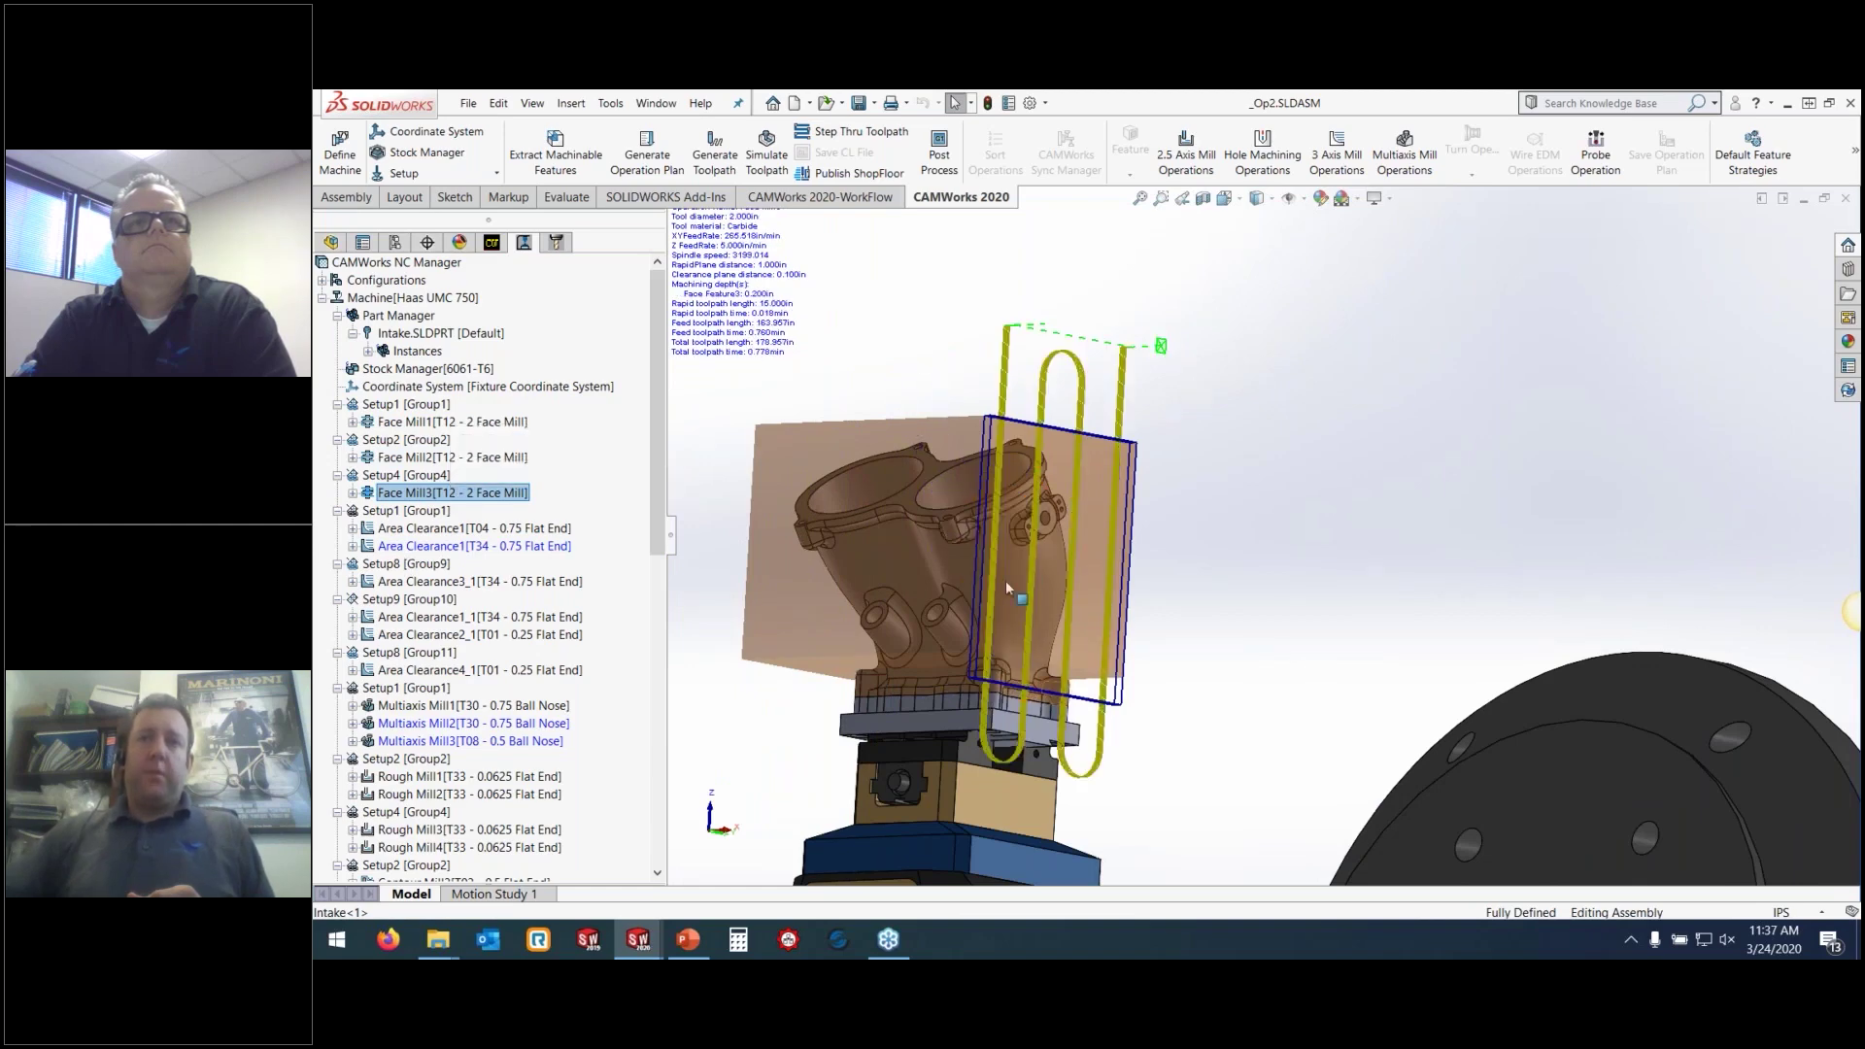
{"action": "scroll", "coordinate": [1022, 563], "scroll_direction": "up", "scroll_amount": 5}
{"action": "middle_click_drag", "start_coordinate": [1083, 585], "coordinate": [1116, 642]}
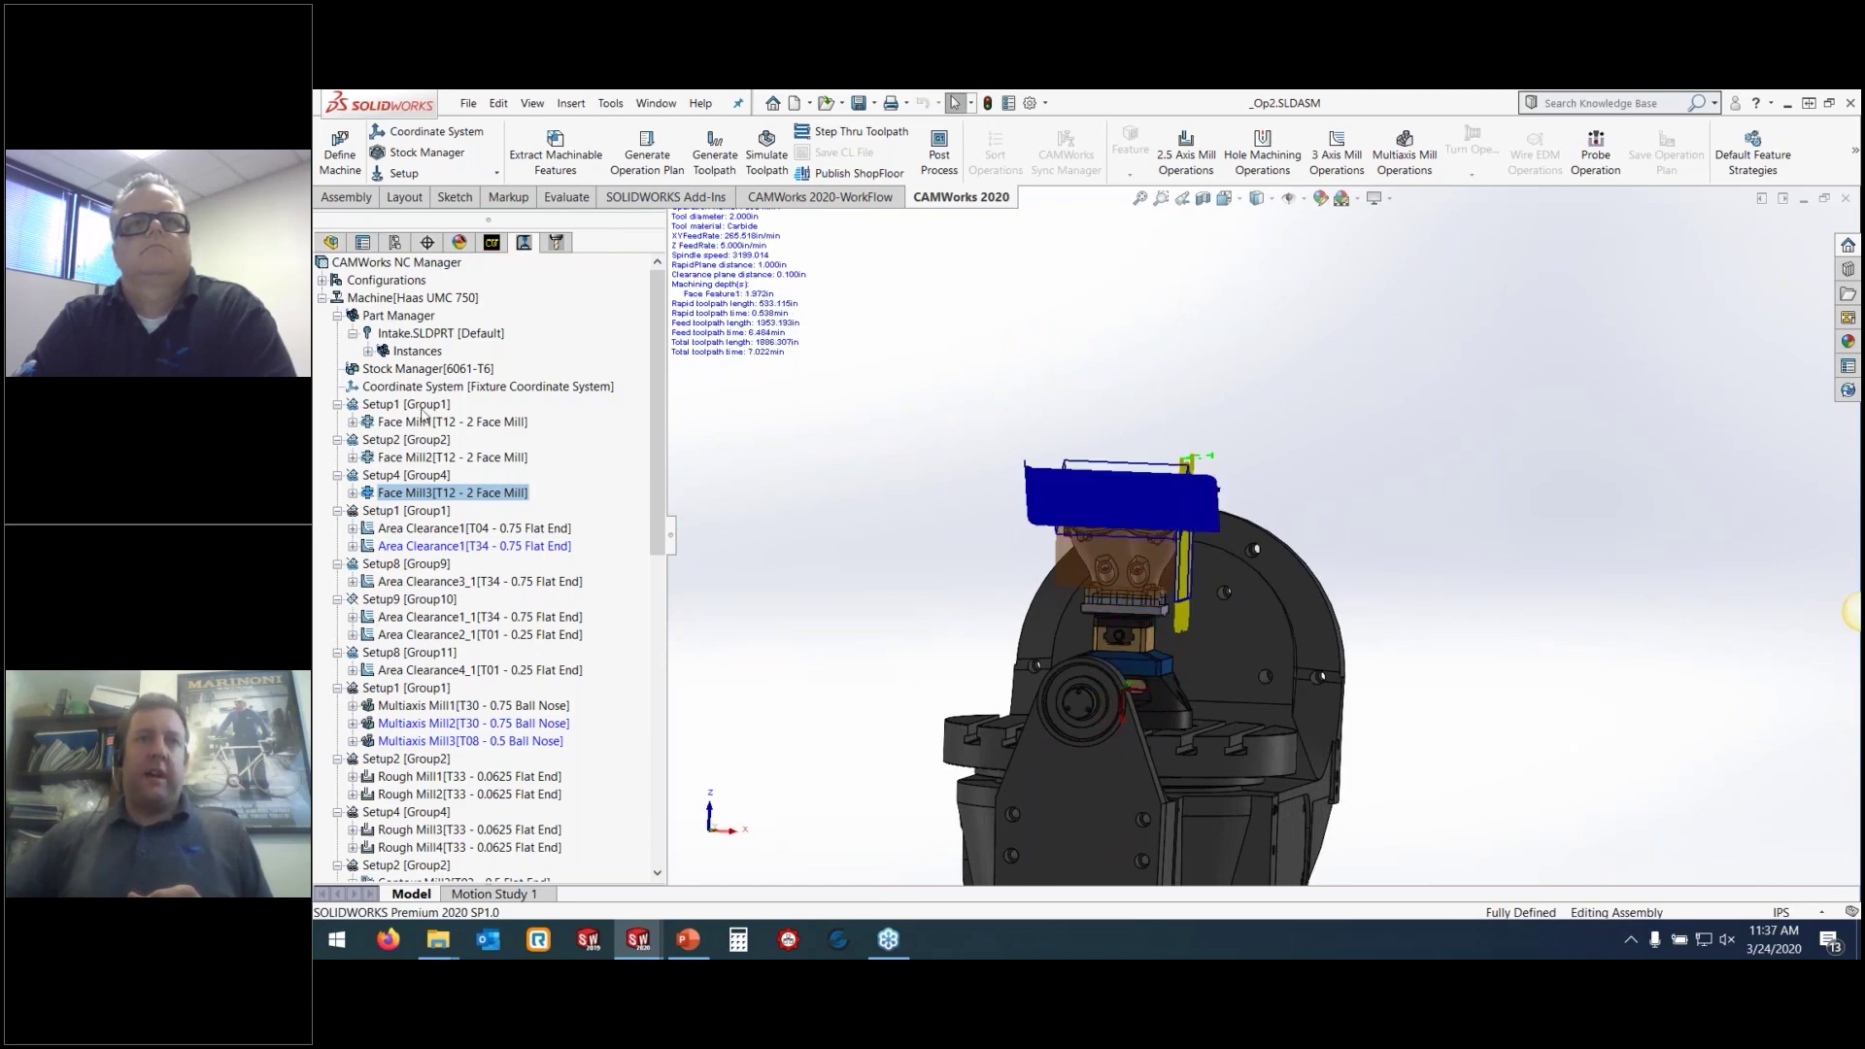
Assign work coordinate offset 54 with increment 1 in the parameters of the first Setup1 and review its indexing angles
{"action": "left_click", "coordinate": [447, 405]}
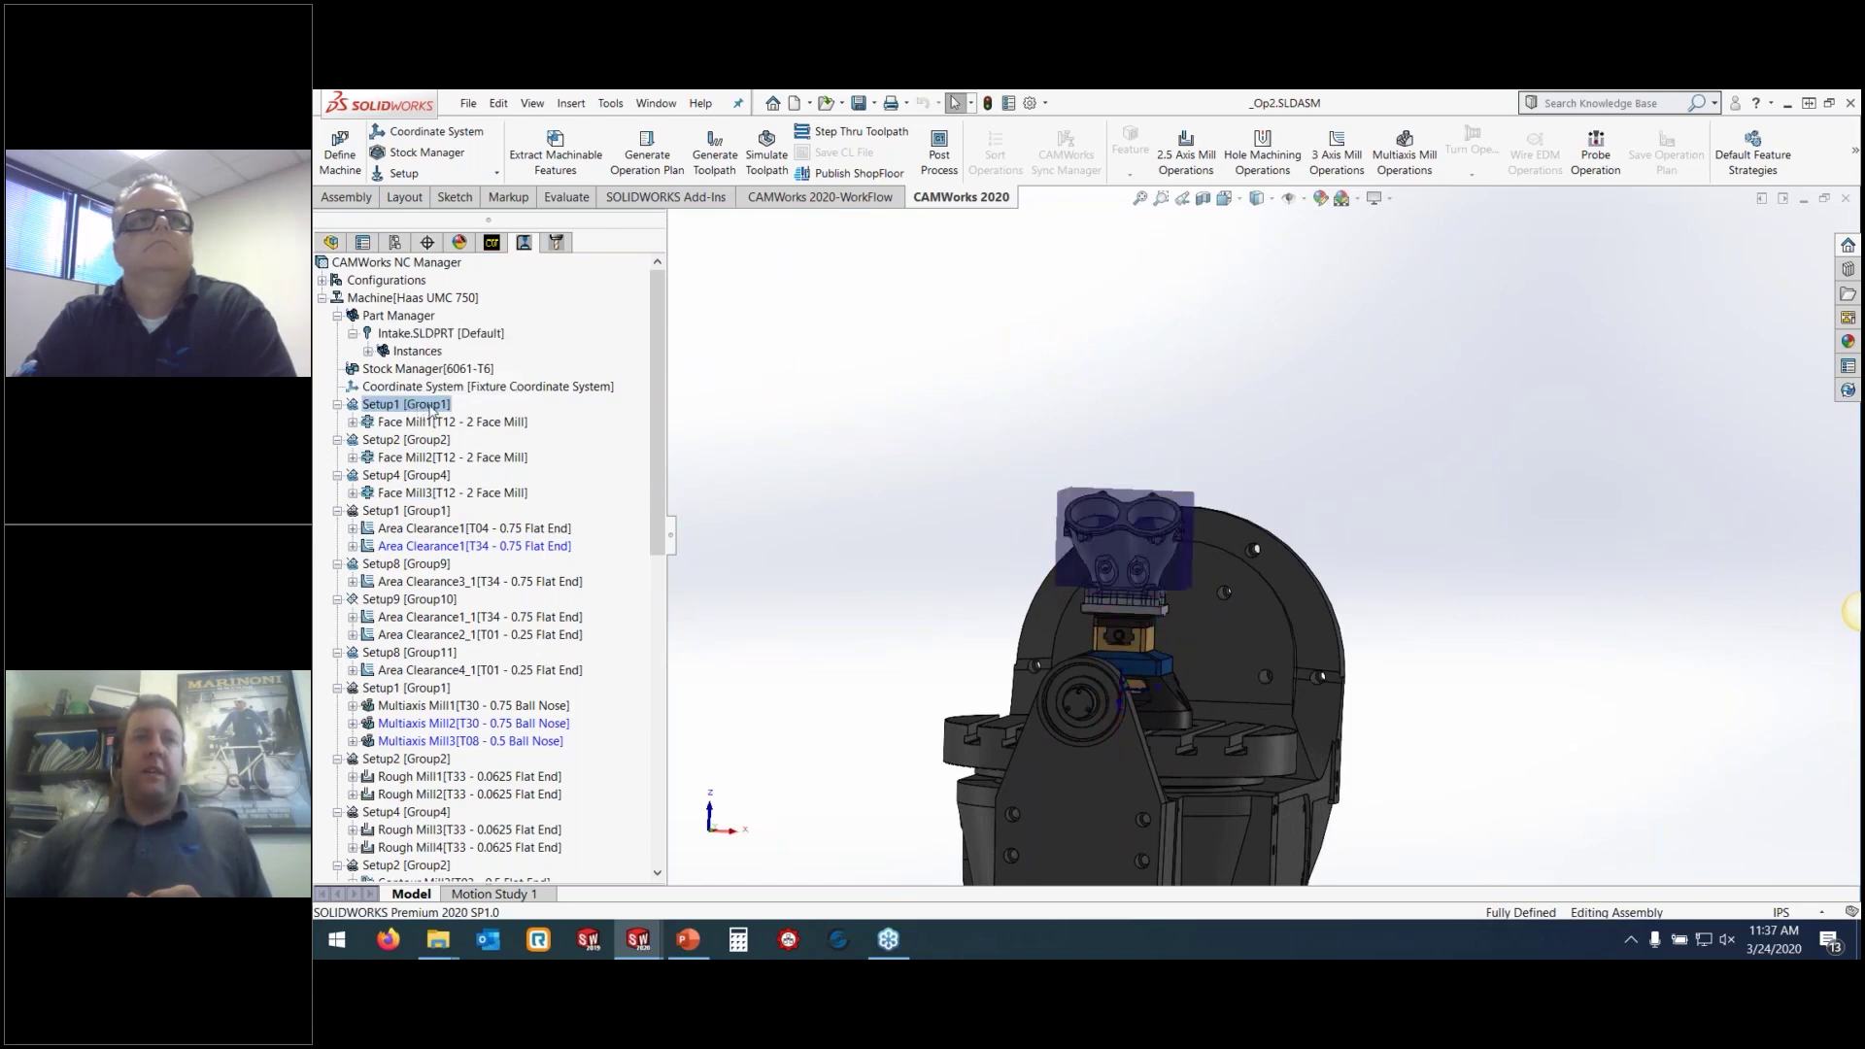
{"action": "double_click", "coordinate": [431, 405]}
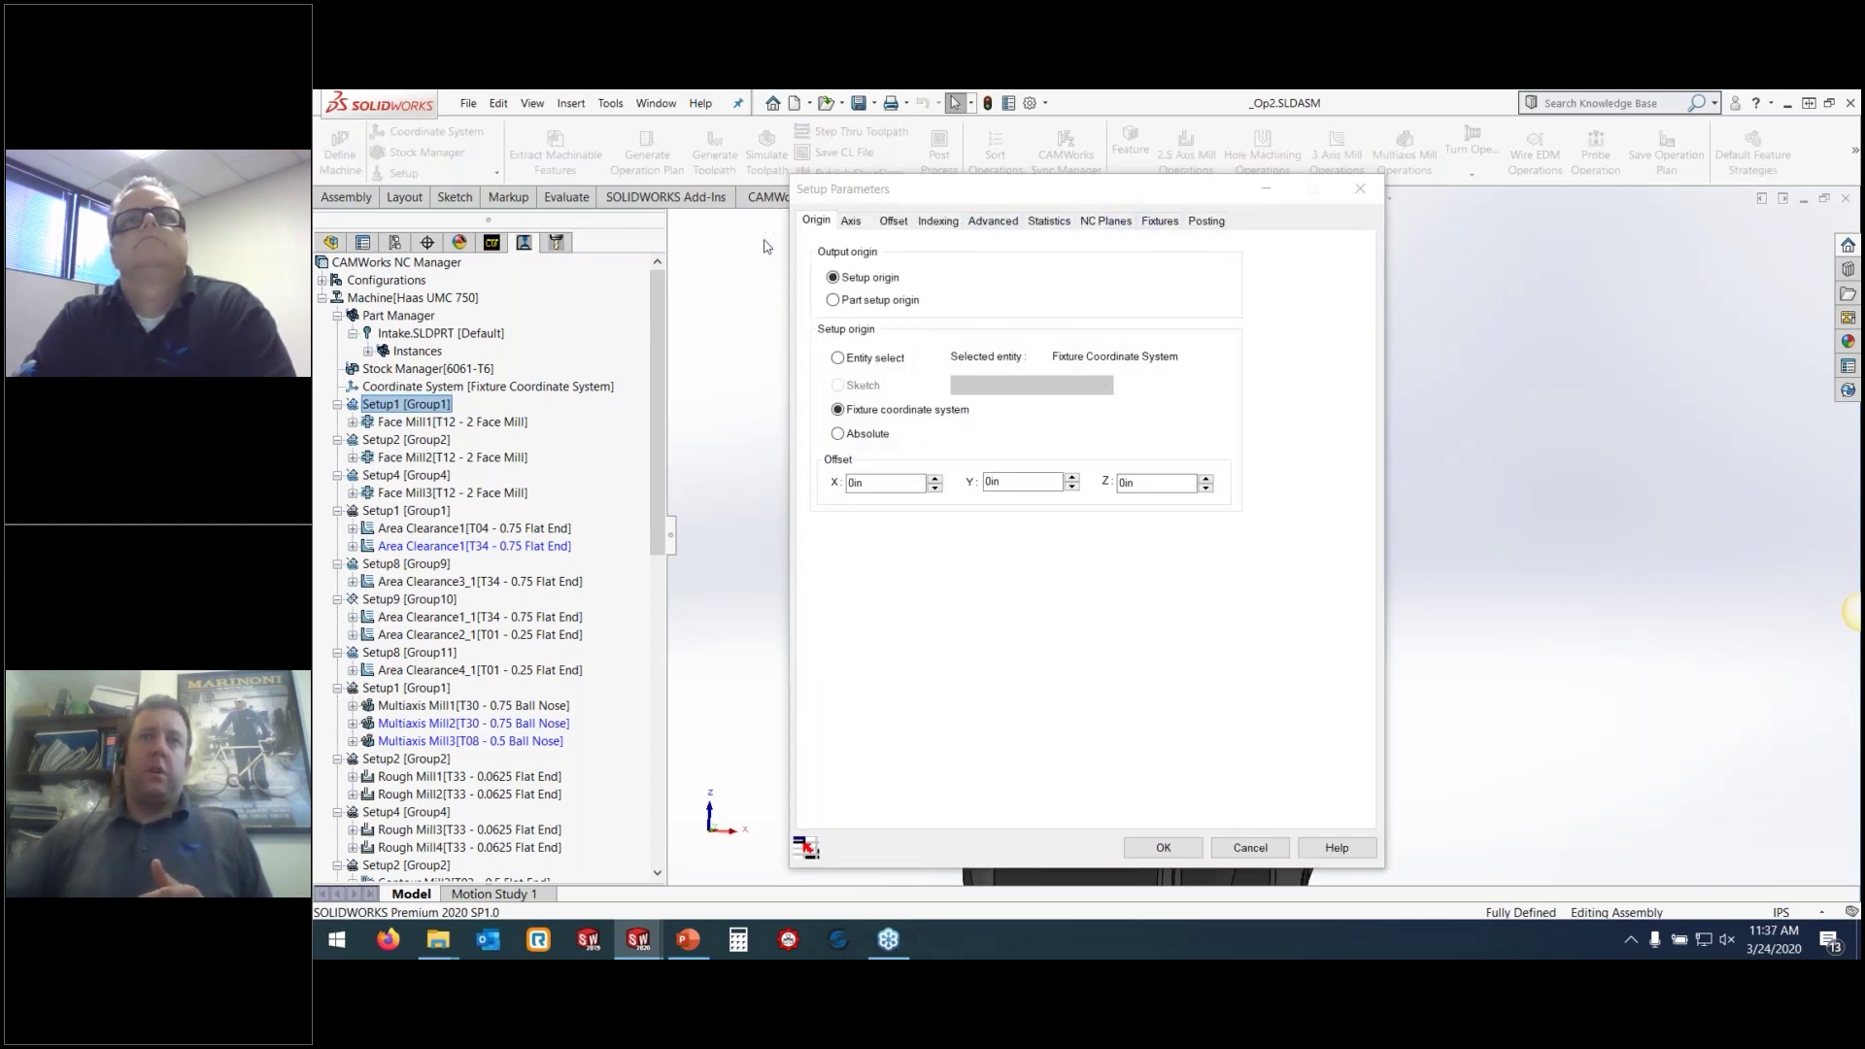
{"action": "left_click", "coordinate": [893, 221]}
{"action": "left_click", "coordinate": [851, 408]}
{"action": "left_click", "coordinate": [904, 455]}
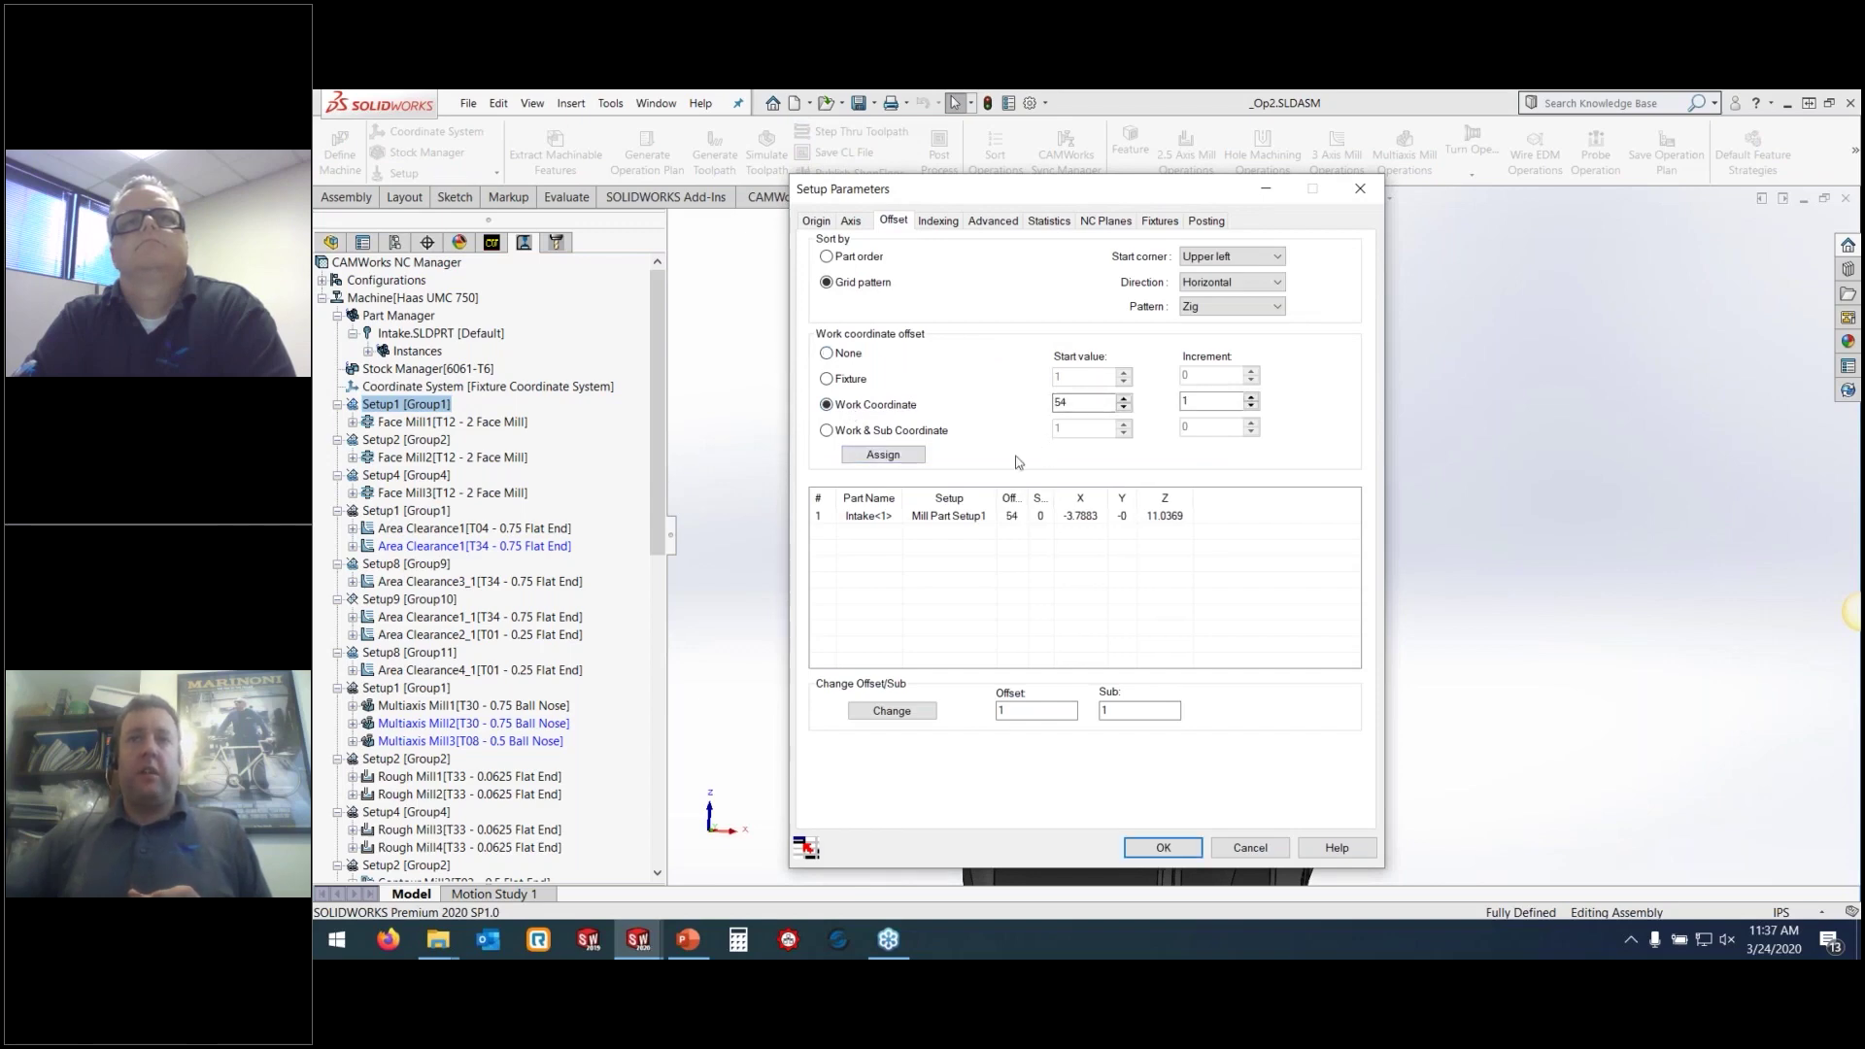
{"action": "left_click", "coordinate": [938, 222]}
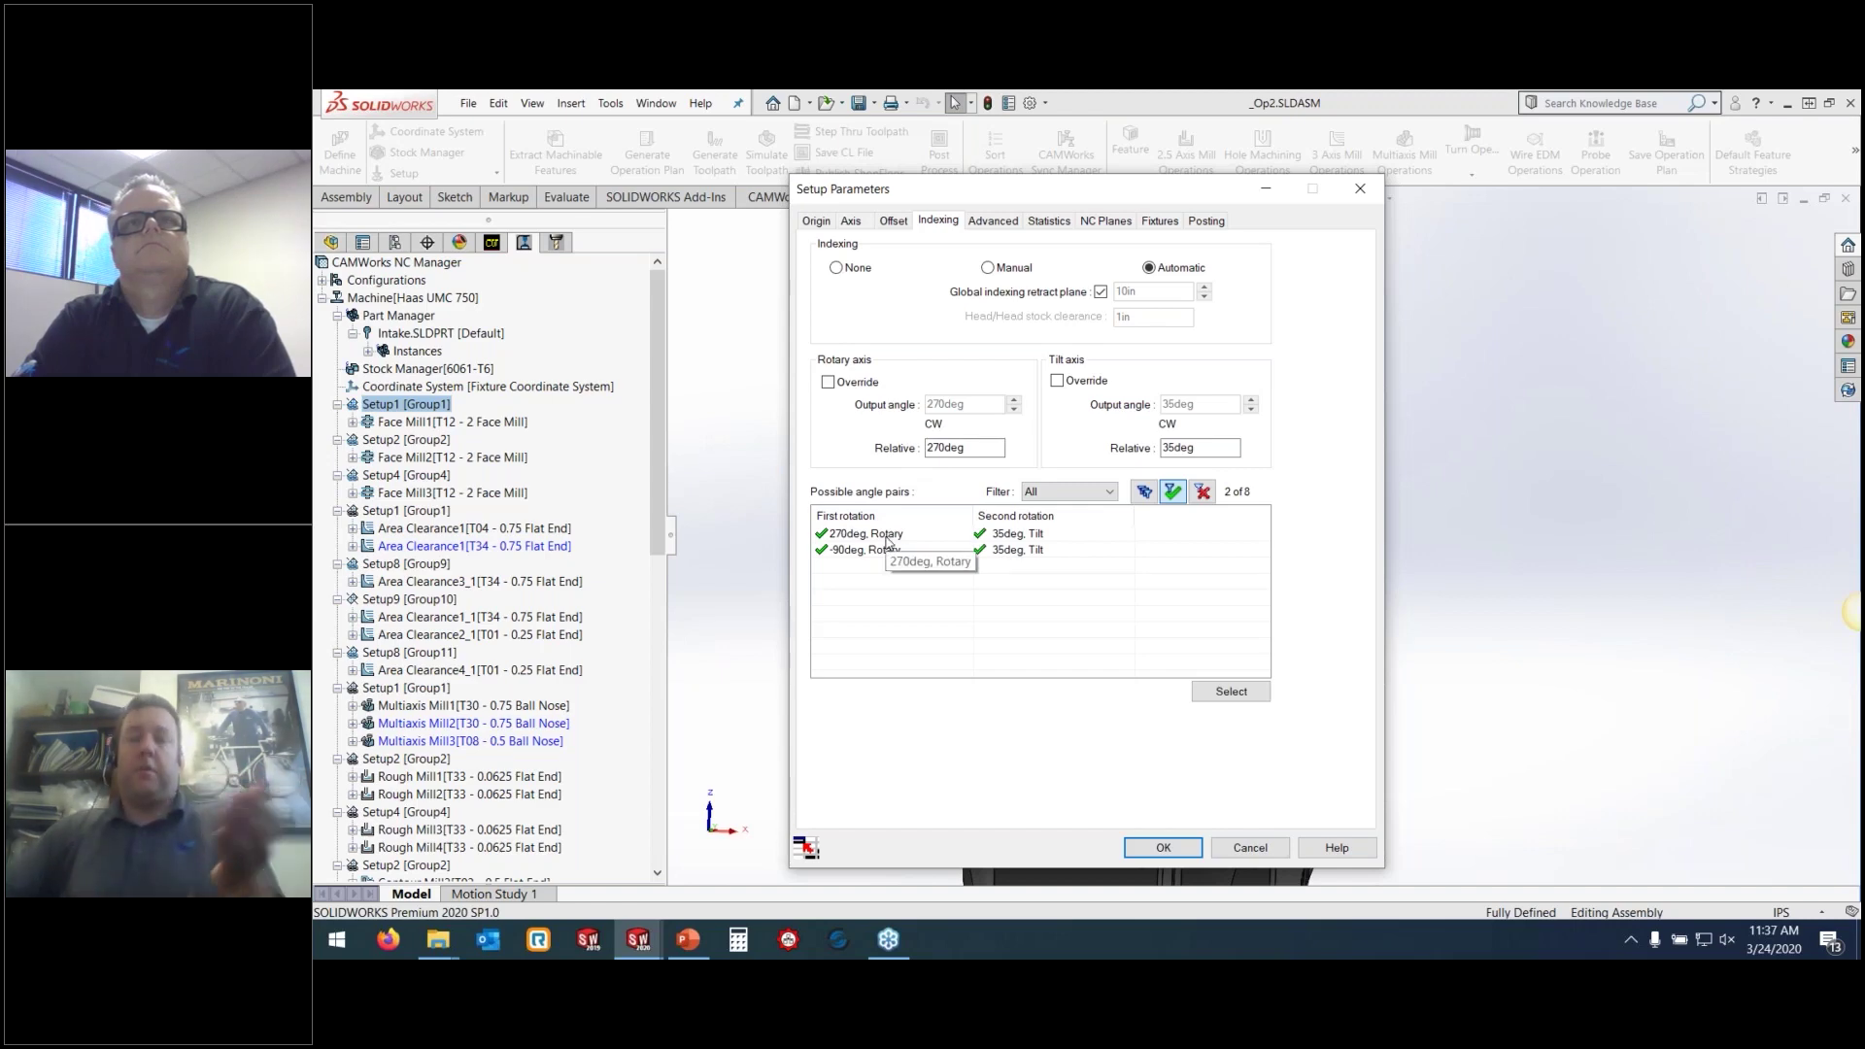
Add the workholding vise components and the intake part to the fixtures list of Setup1 with a window selection
{"action": "left_click", "coordinate": [1171, 227]}
{"action": "left_click_drag", "start_coordinate": [1189, 191], "coordinate": [1736, 202]}
{"action": "middle_click_drag", "start_coordinate": [1166, 437], "coordinate": [1266, 417]}
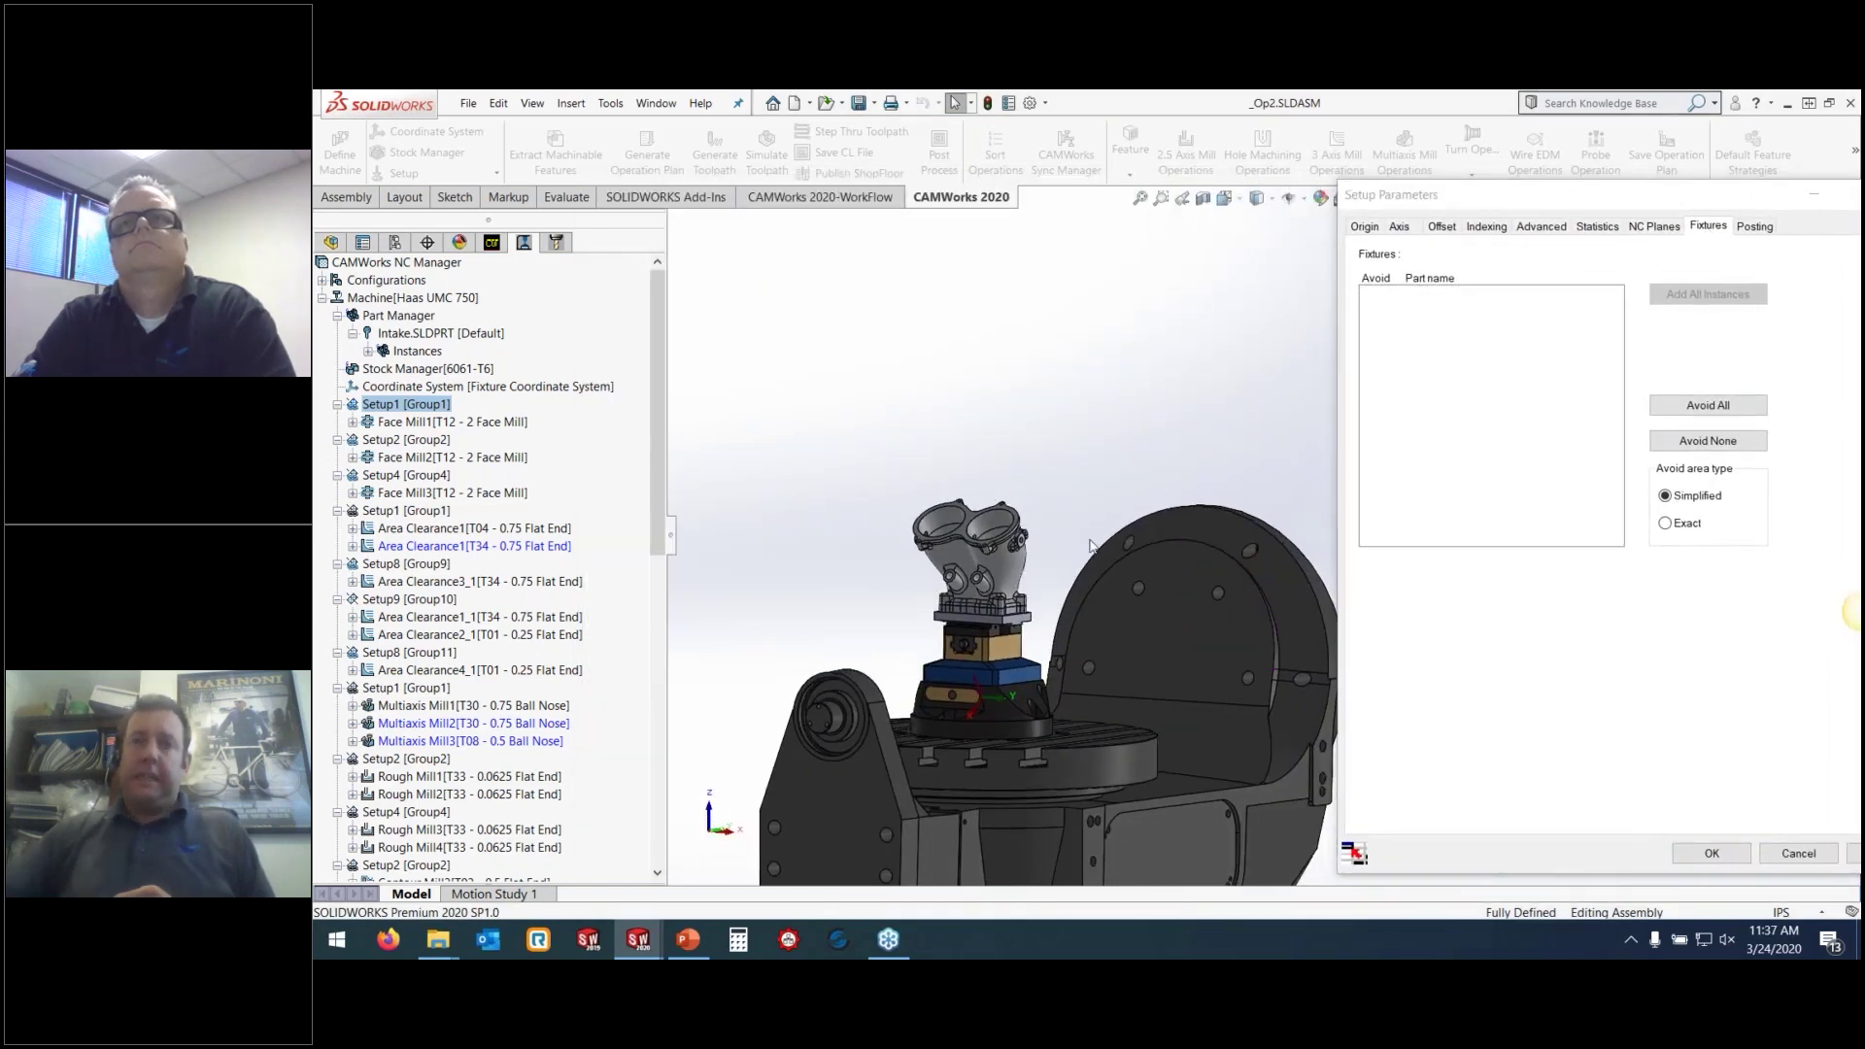
{"action": "left_click_drag", "start_coordinate": [837, 388], "coordinate": [1131, 767]}
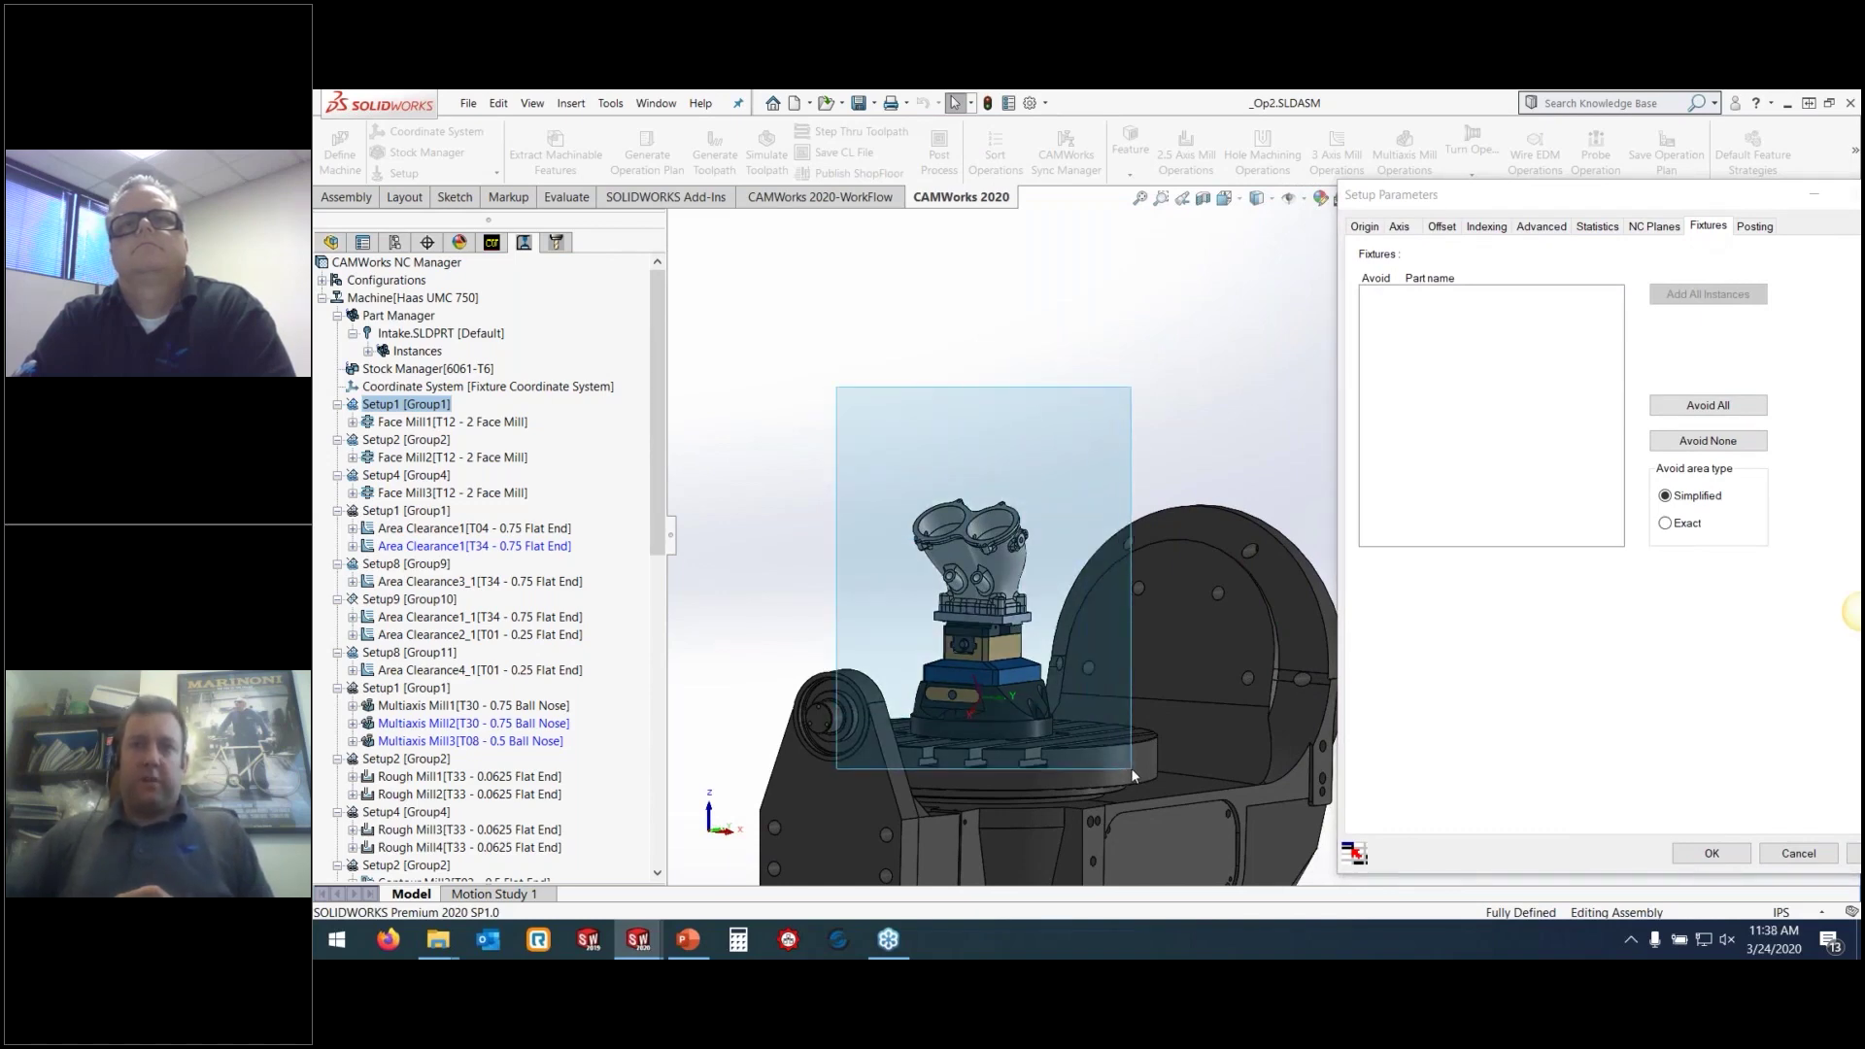
{"action": "left_click_drag", "start_coordinate": [1131, 768], "coordinate": [1131, 768]}
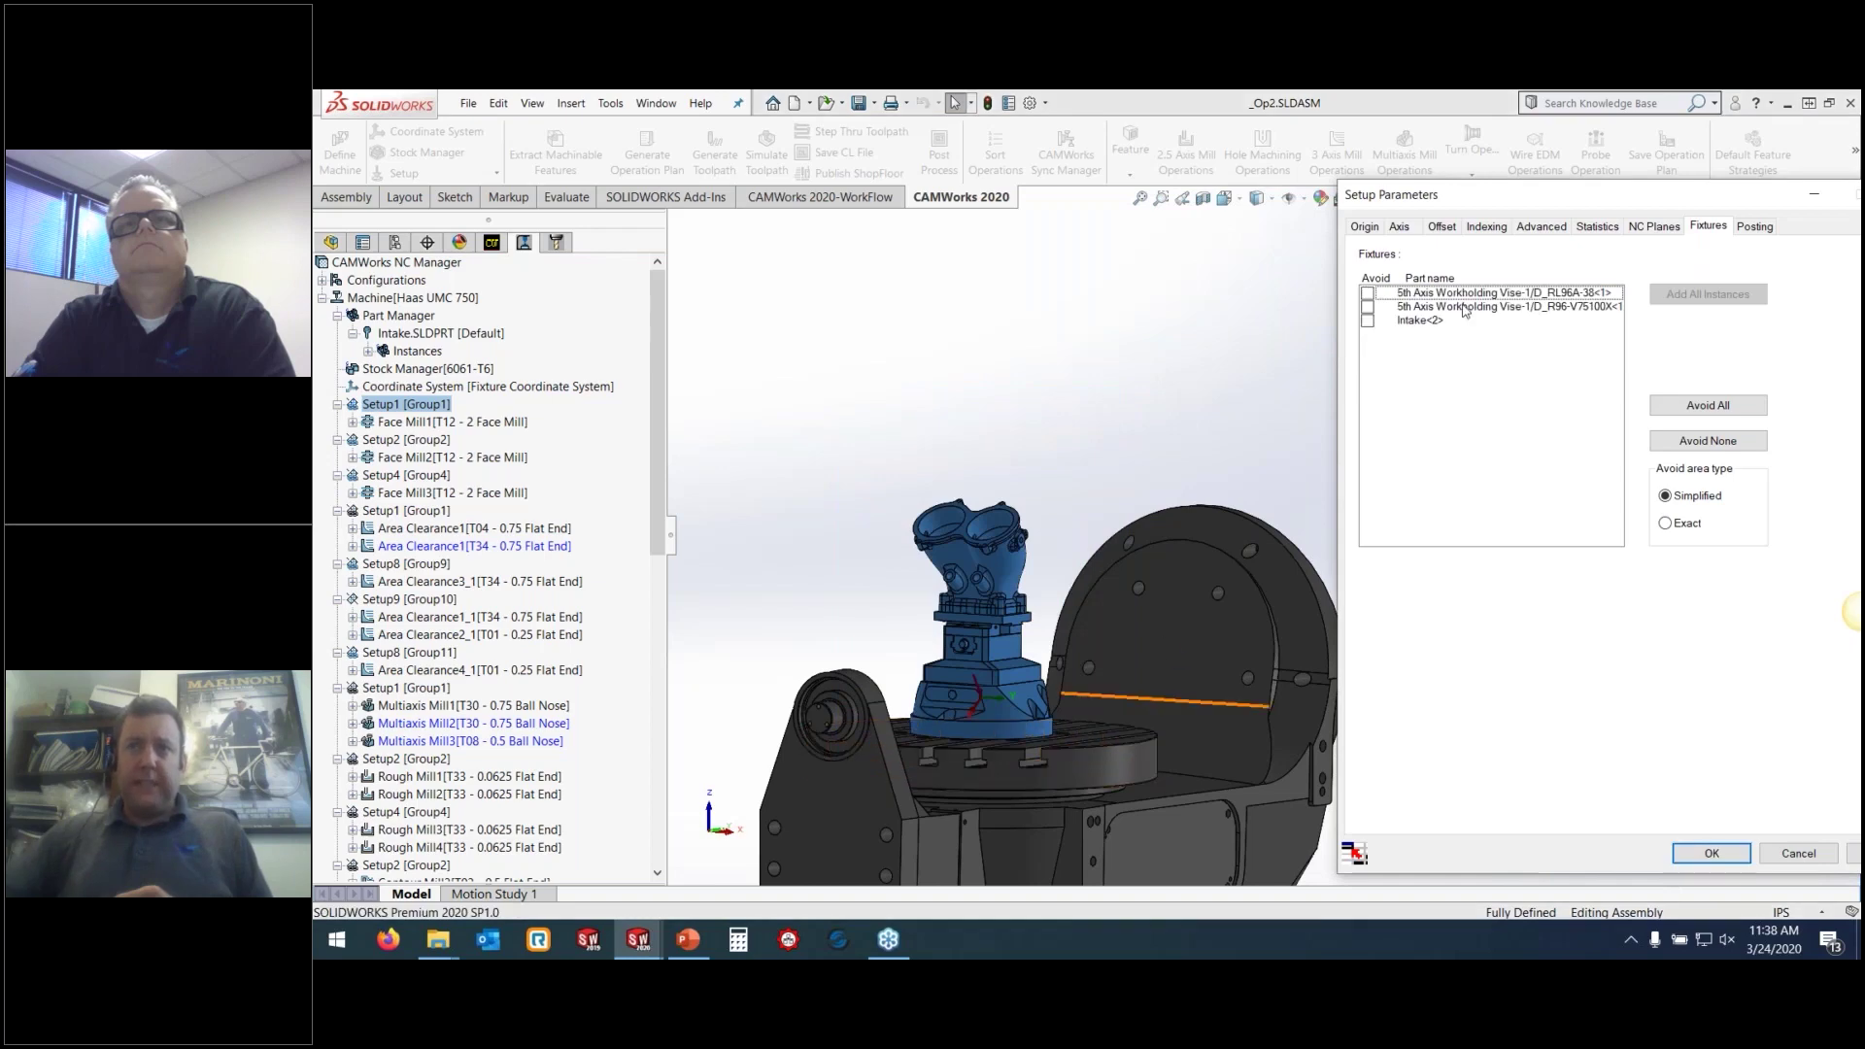
Check the Intake<2> fixture plate from the Setup1 fixtures list against the assembly components and accept the setup parameters
{"action": "left_click", "coordinate": [1424, 322]}
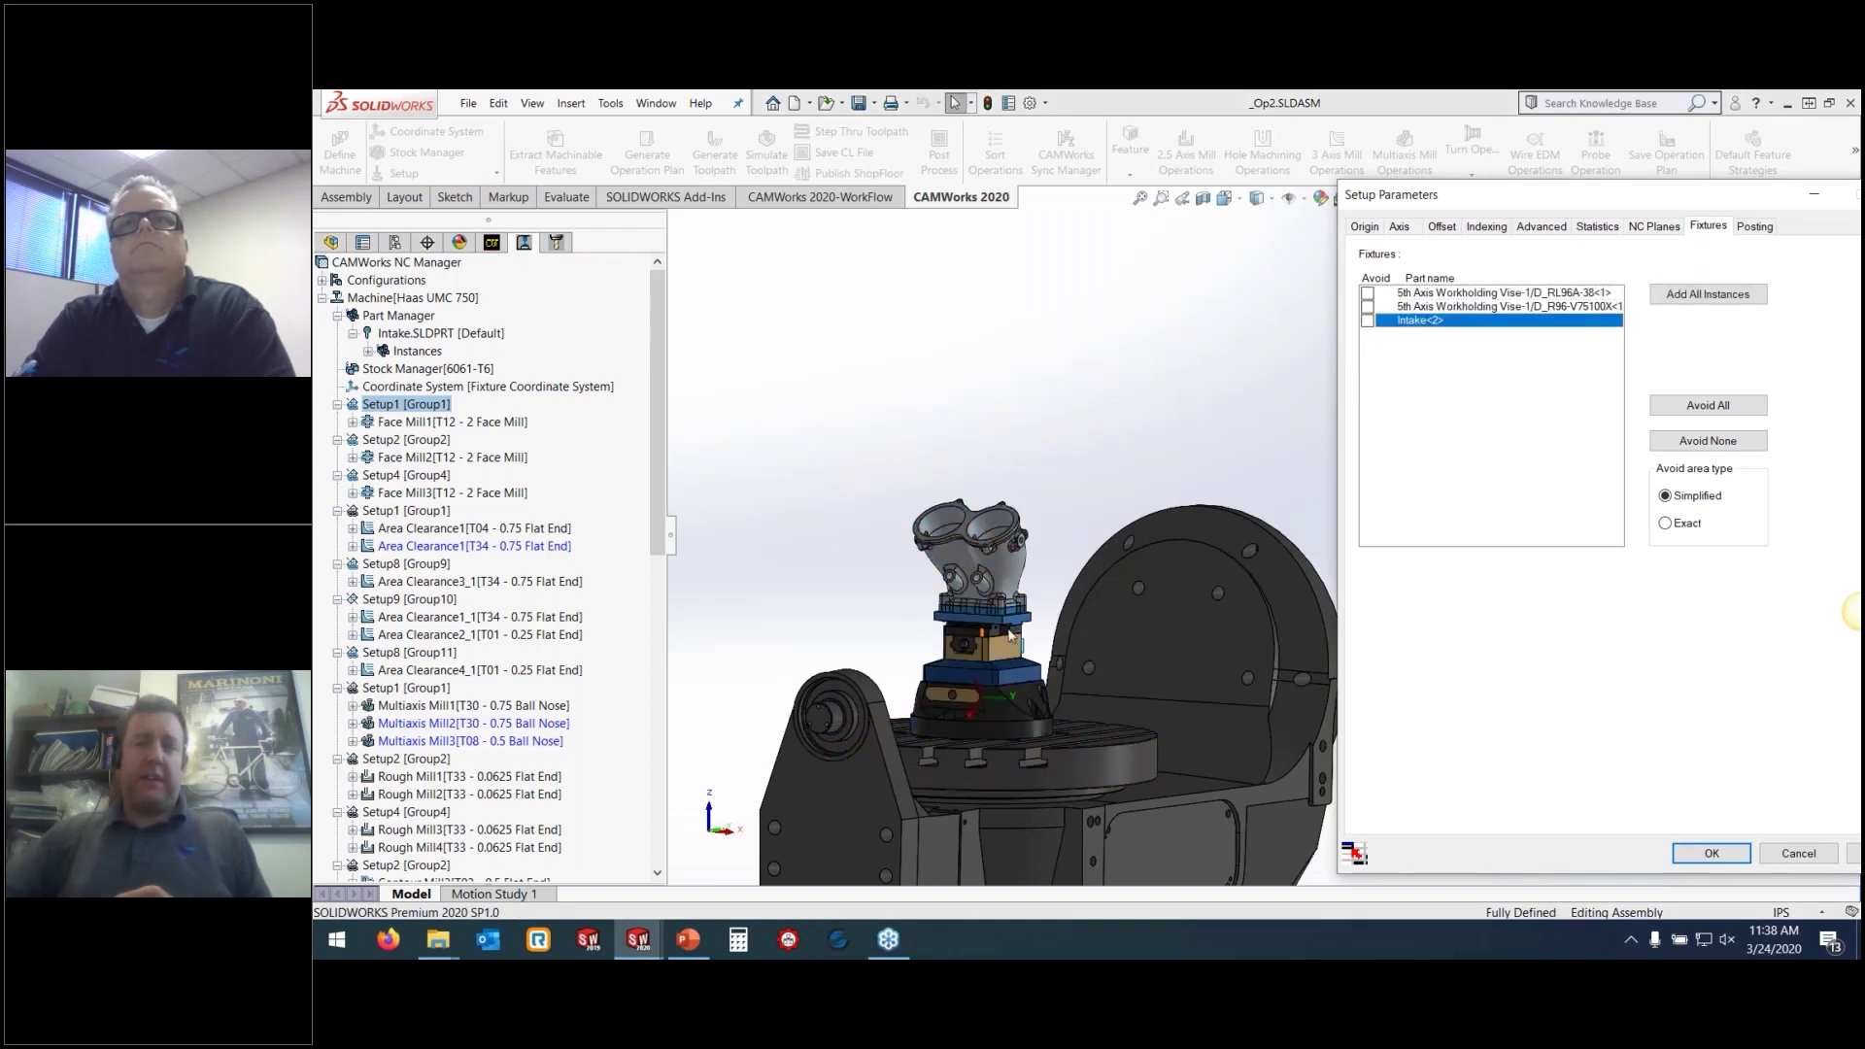
{"action": "scroll", "coordinate": [1011, 636], "scroll_direction": "down", "scroll_amount": 5}
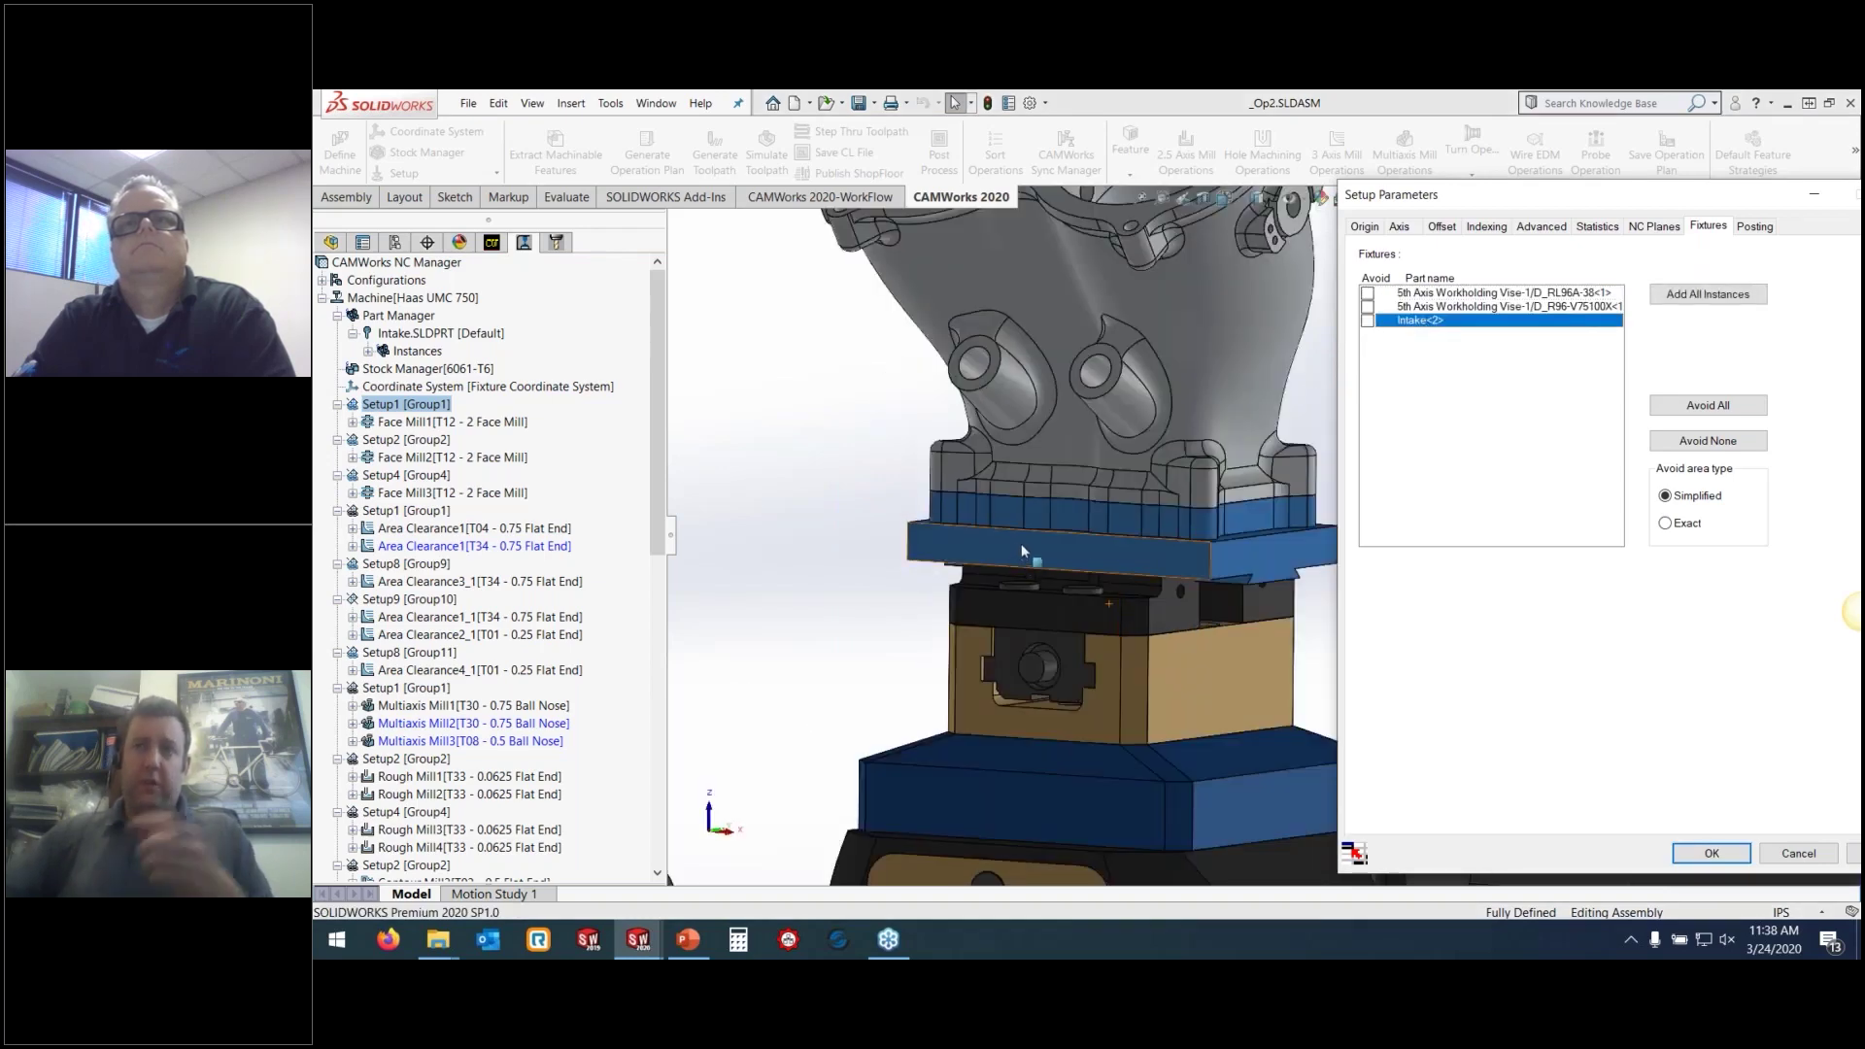
{"action": "left_click", "coordinate": [336, 245]}
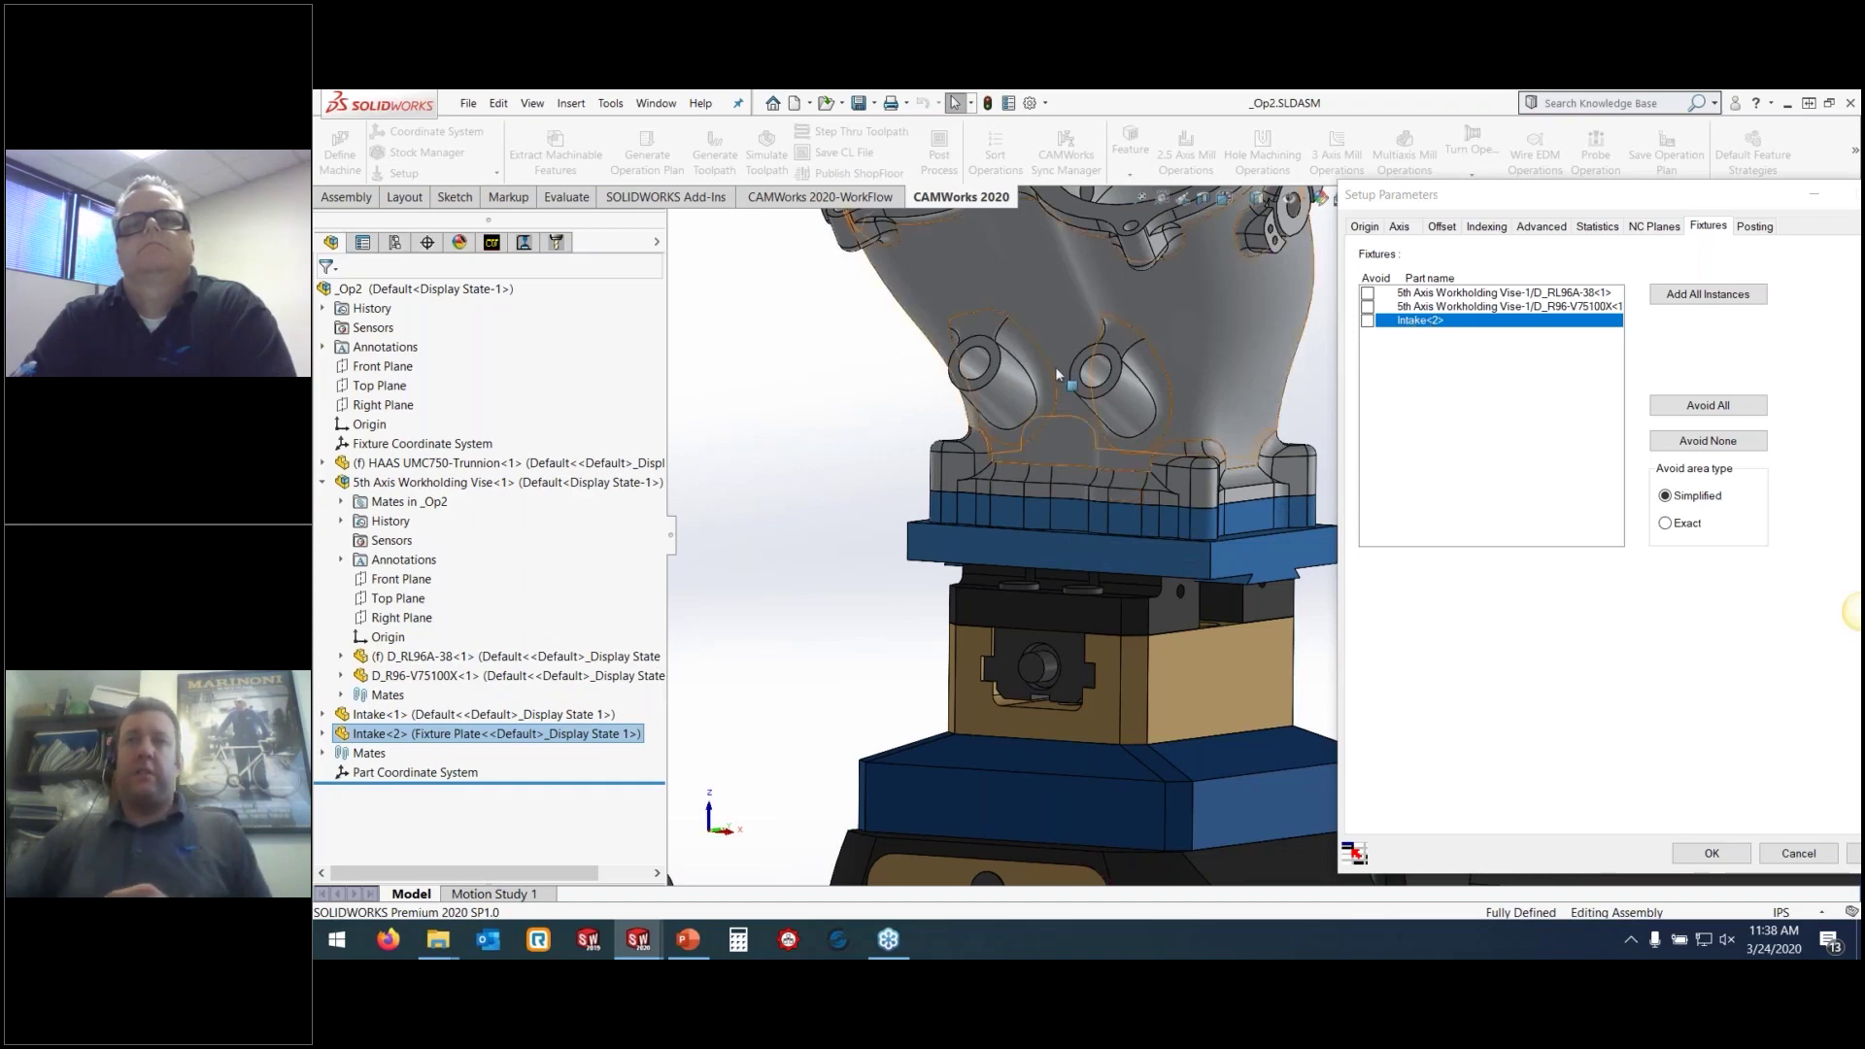
{"action": "scroll", "coordinate": [1102, 352], "scroll_direction": "up", "scroll_amount": 5}
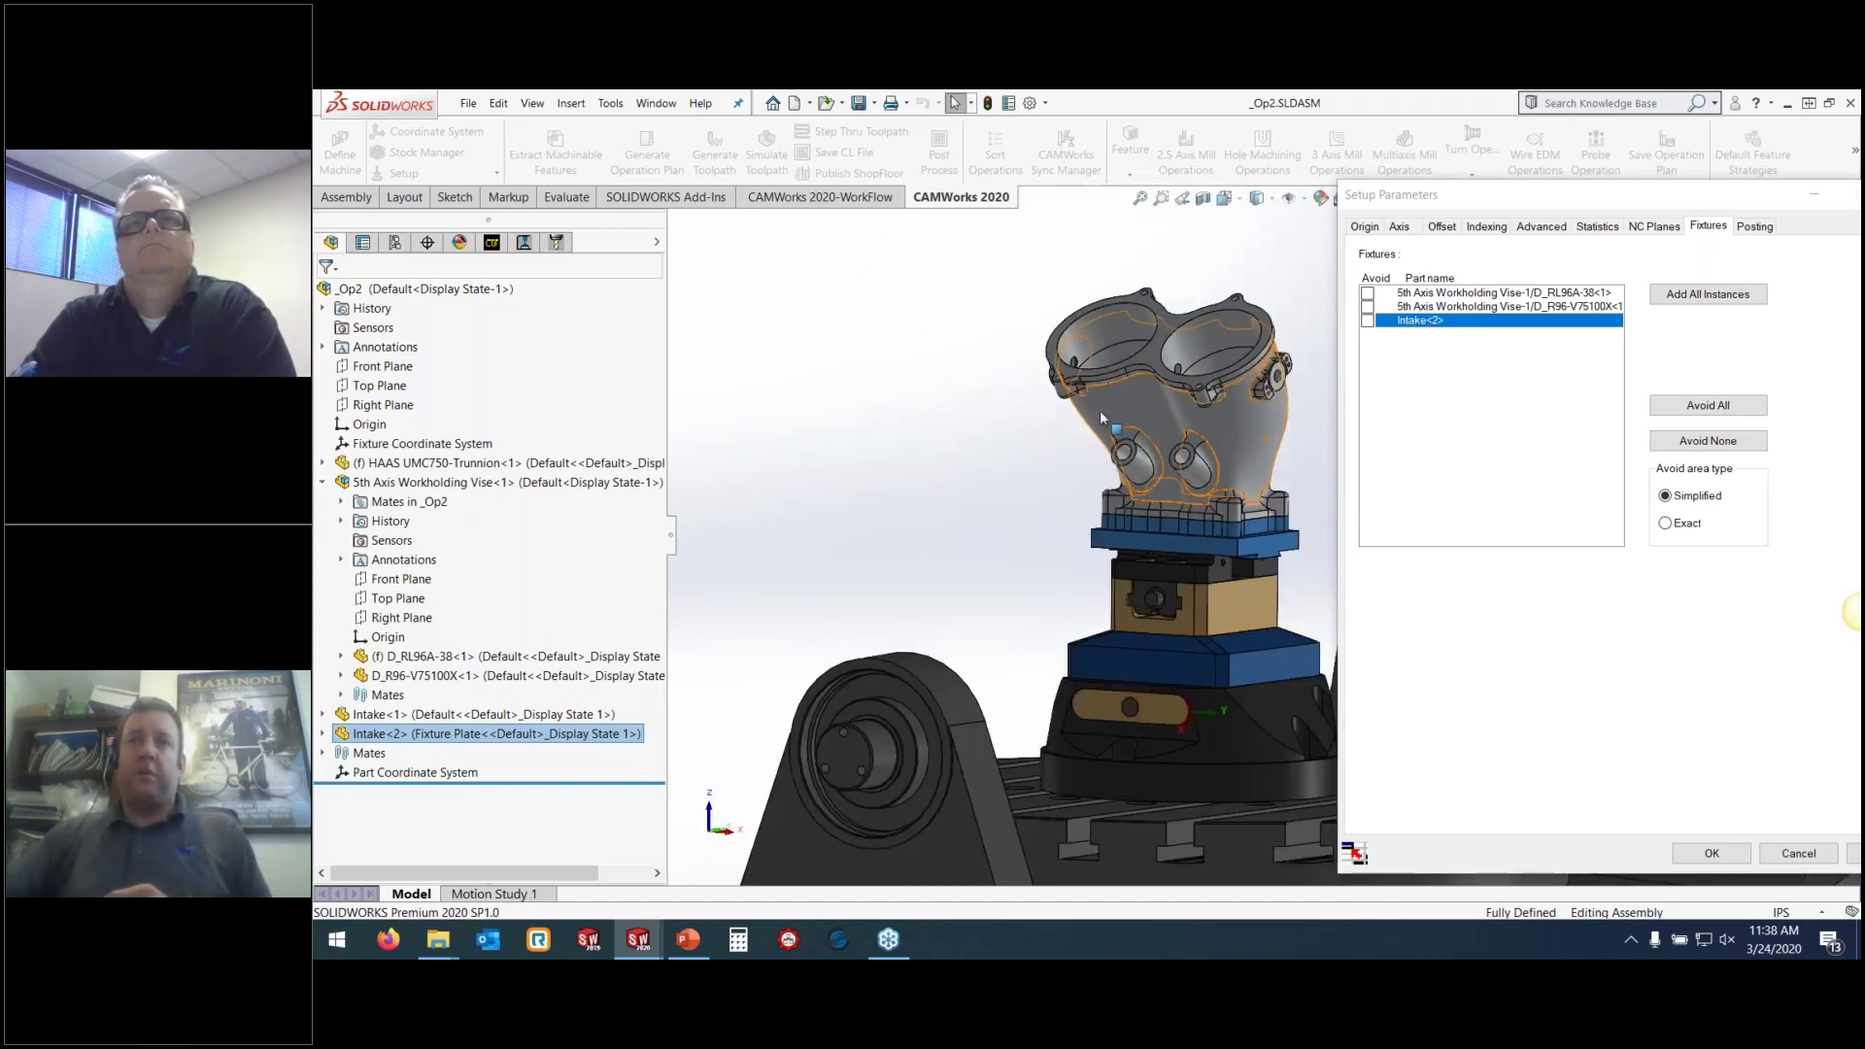
{"action": "left_click", "coordinate": [492, 243]}
{"action": "scroll", "coordinate": [418, 337], "scroll_direction": "up", "scroll_amount": 2}
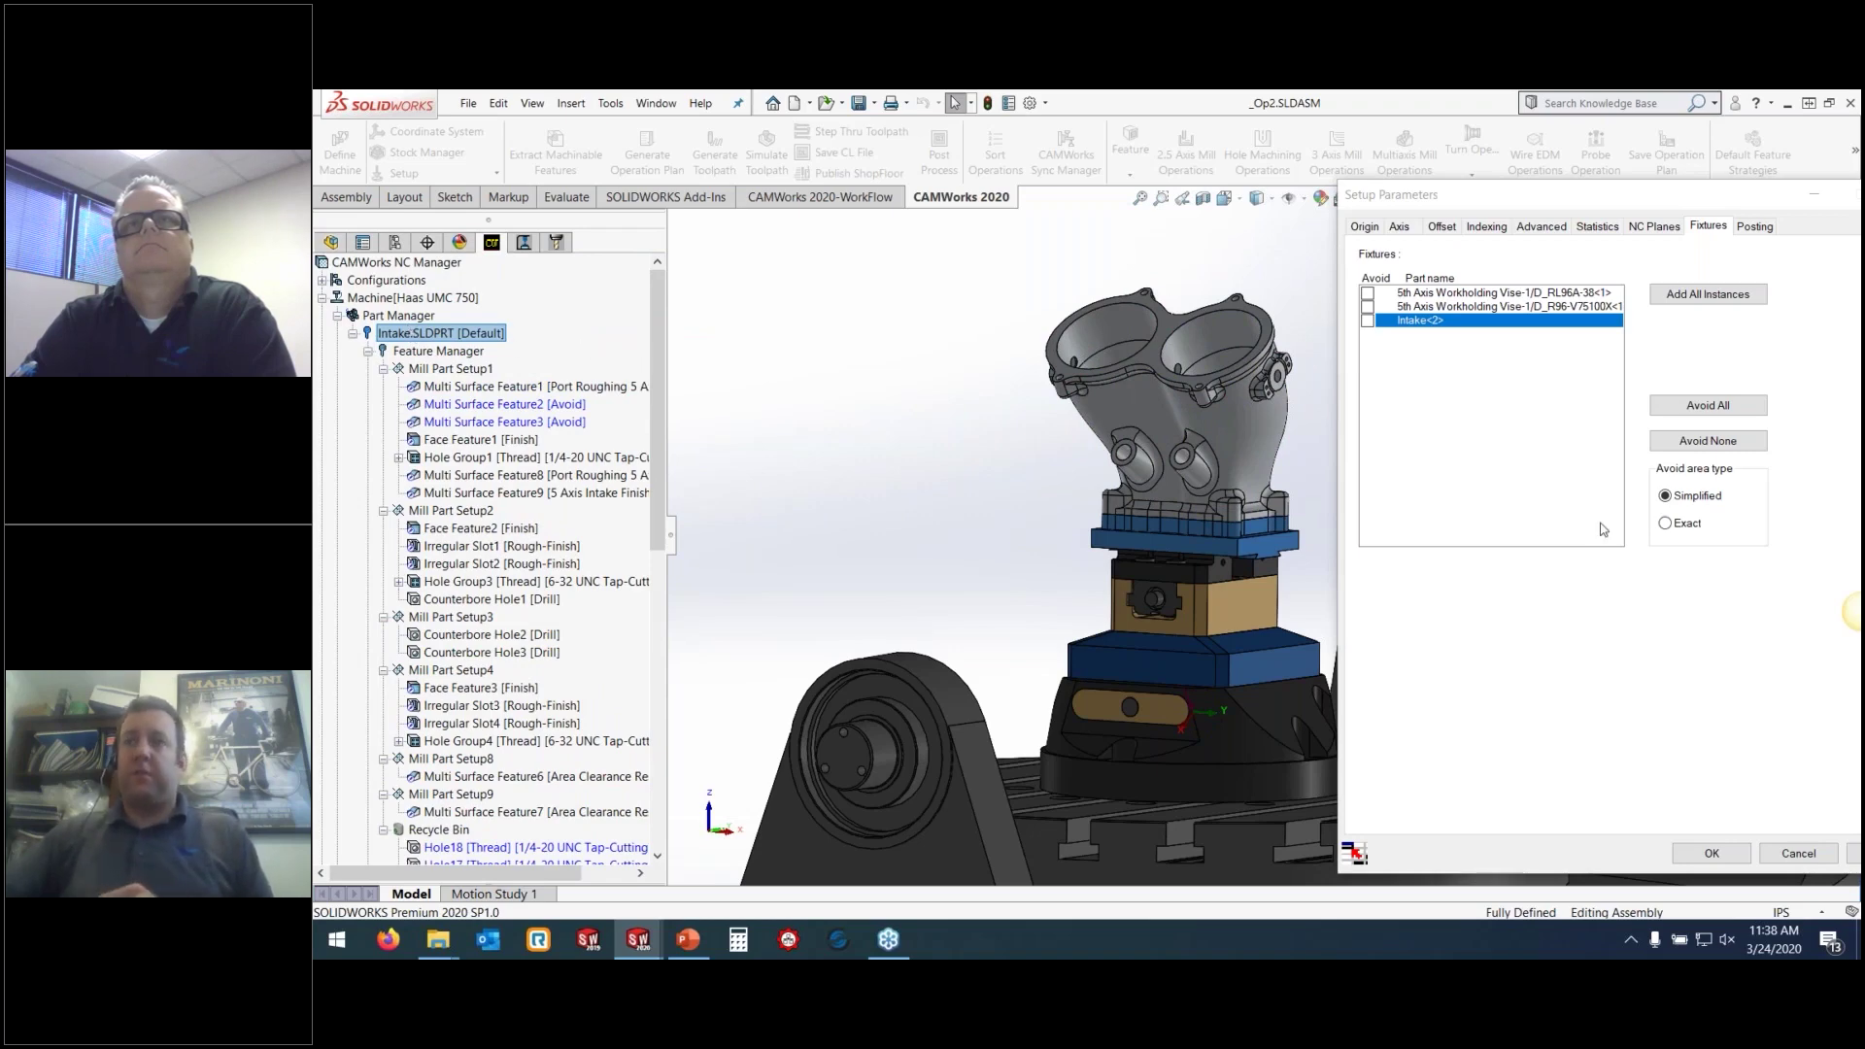
{"action": "left_click", "coordinate": [1712, 854]}
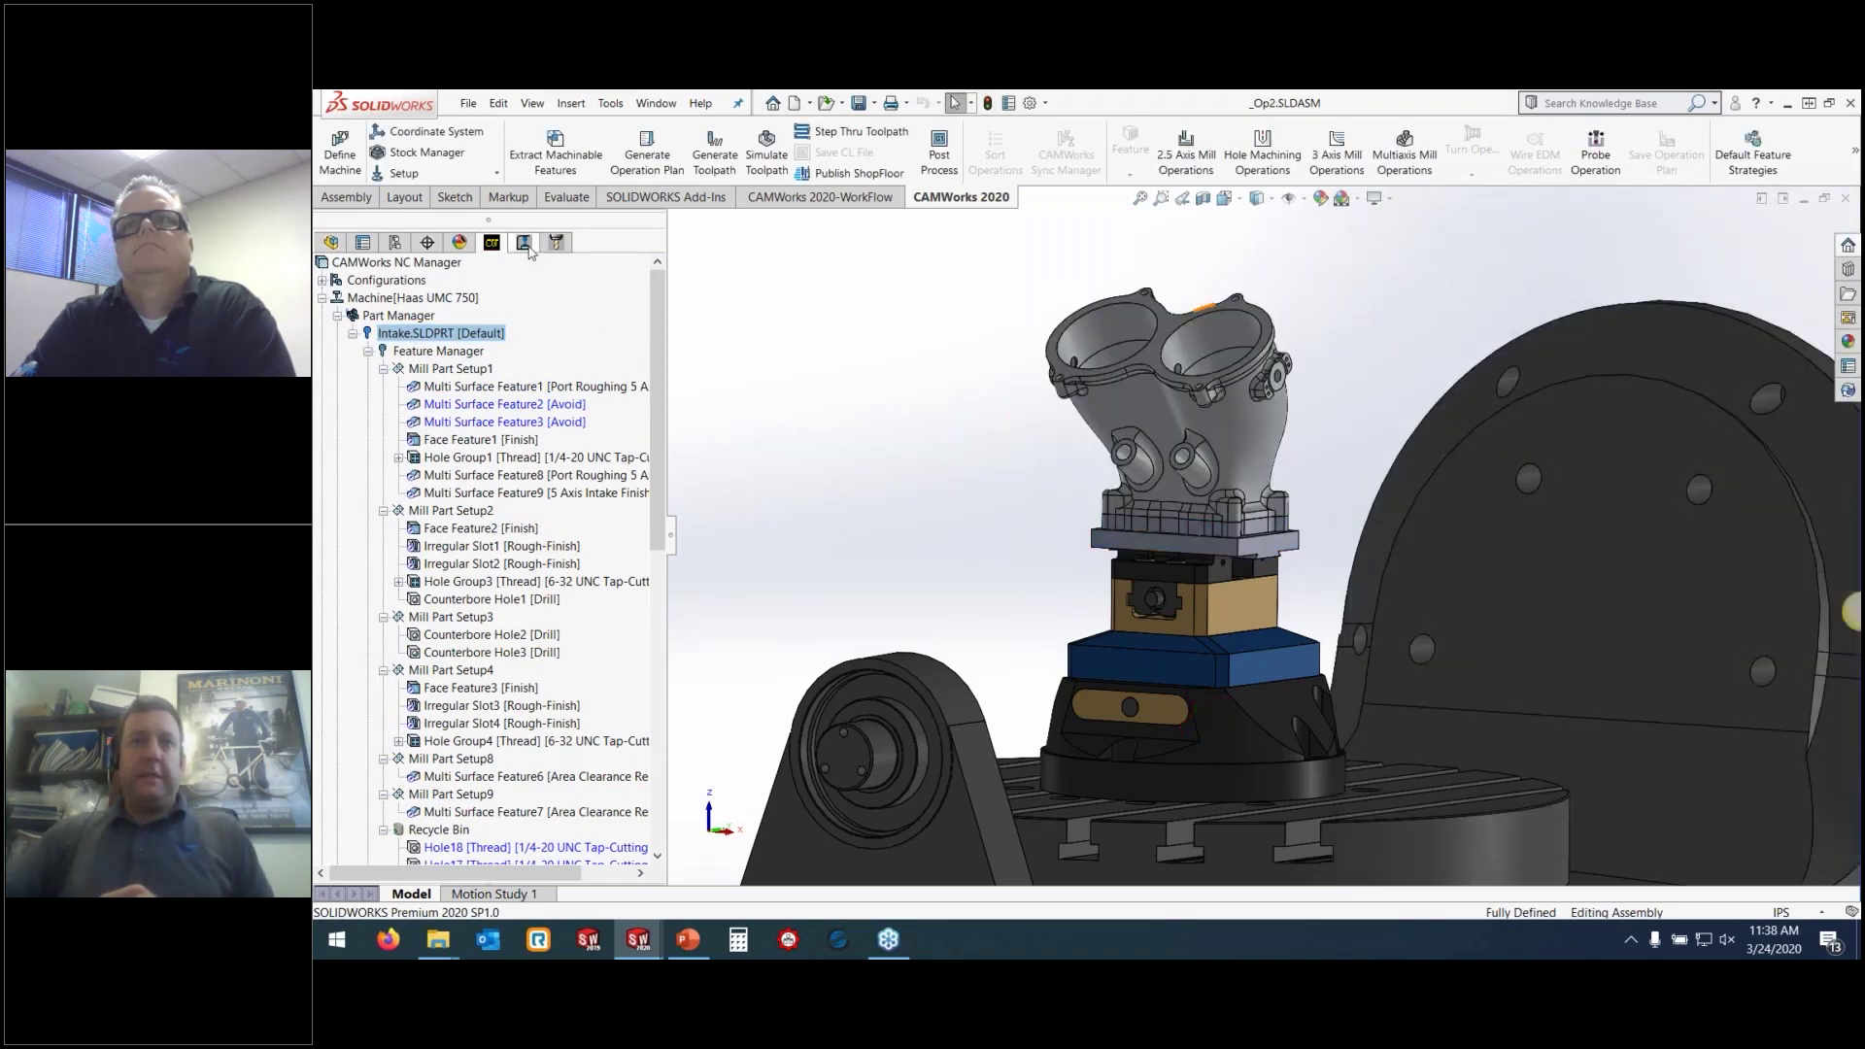
Regenerate the toolpath of the Area Clearance1 operation that uses the T34 - 0.75 Flat End tool
{"action": "left_click", "coordinate": [526, 244]}
{"action": "mouse_move", "coordinate": [436, 423]}
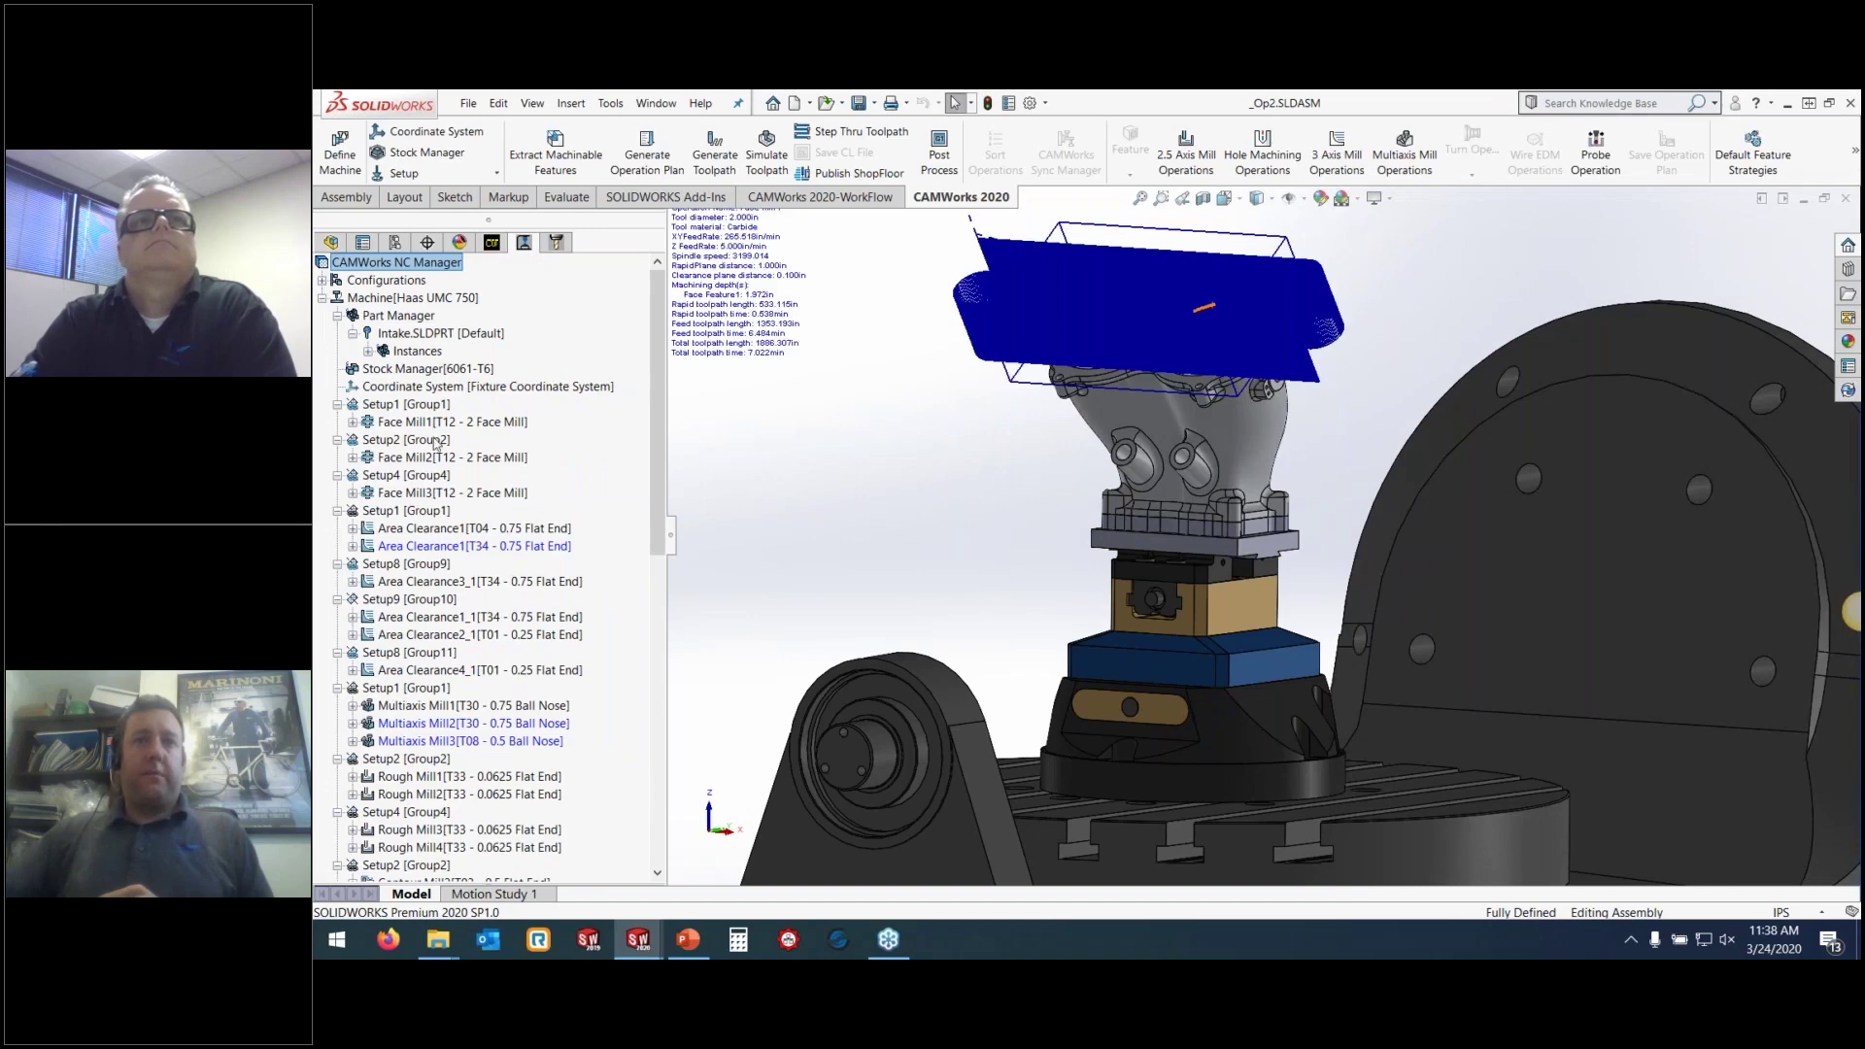
{"action": "mouse_move", "coordinate": [428, 530]}
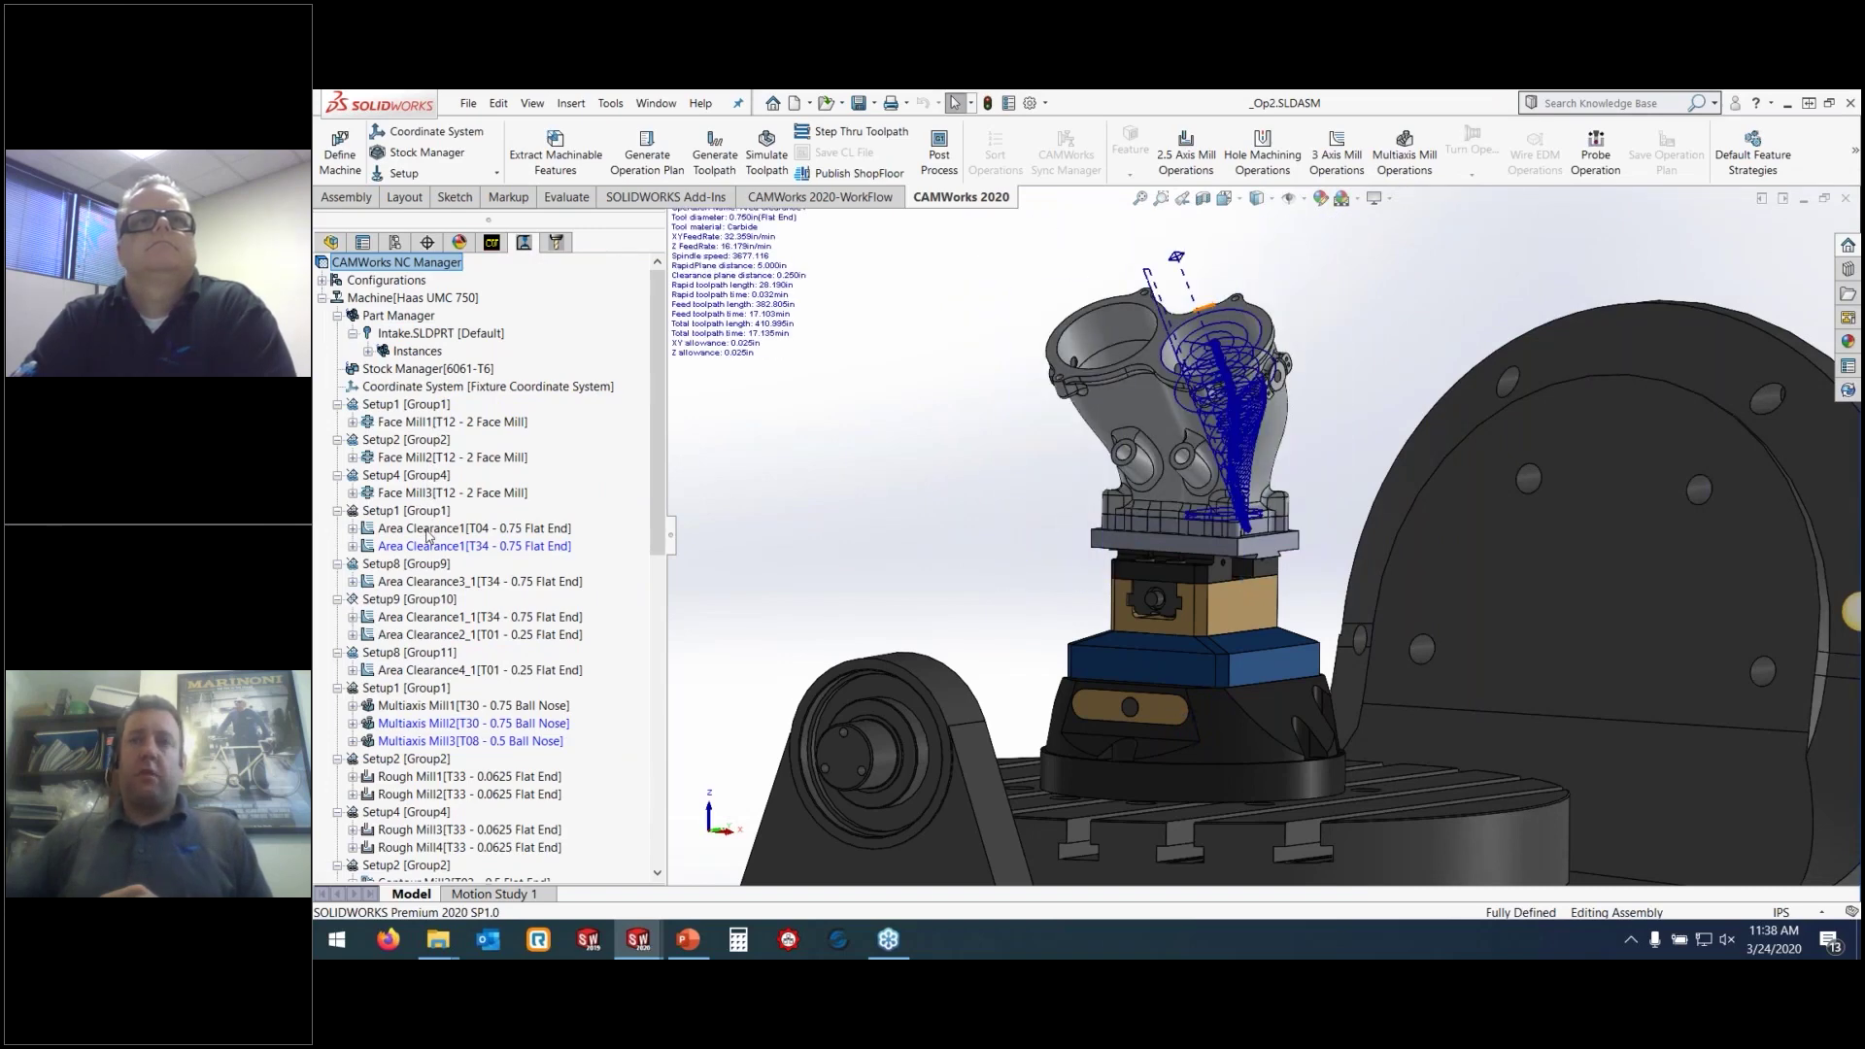
{"action": "left_click", "coordinate": [428, 547]}
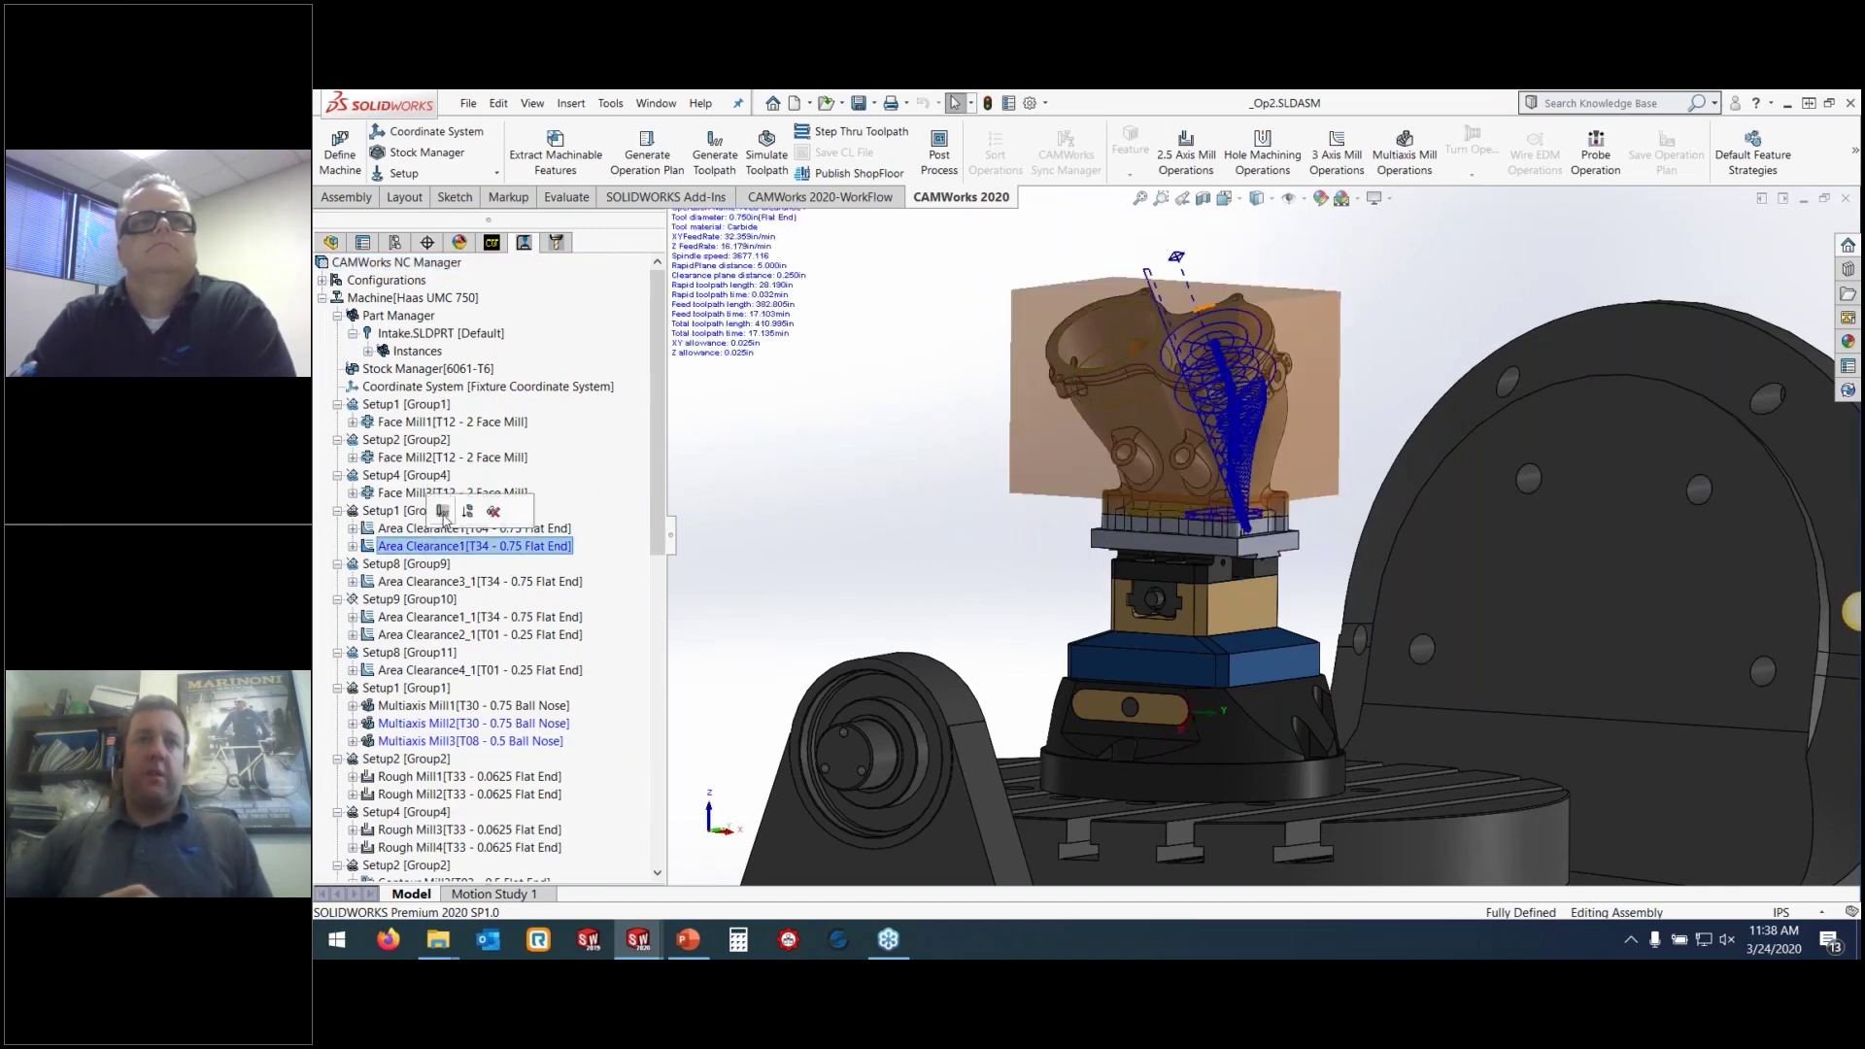
{"action": "left_click", "coordinate": [443, 513]}
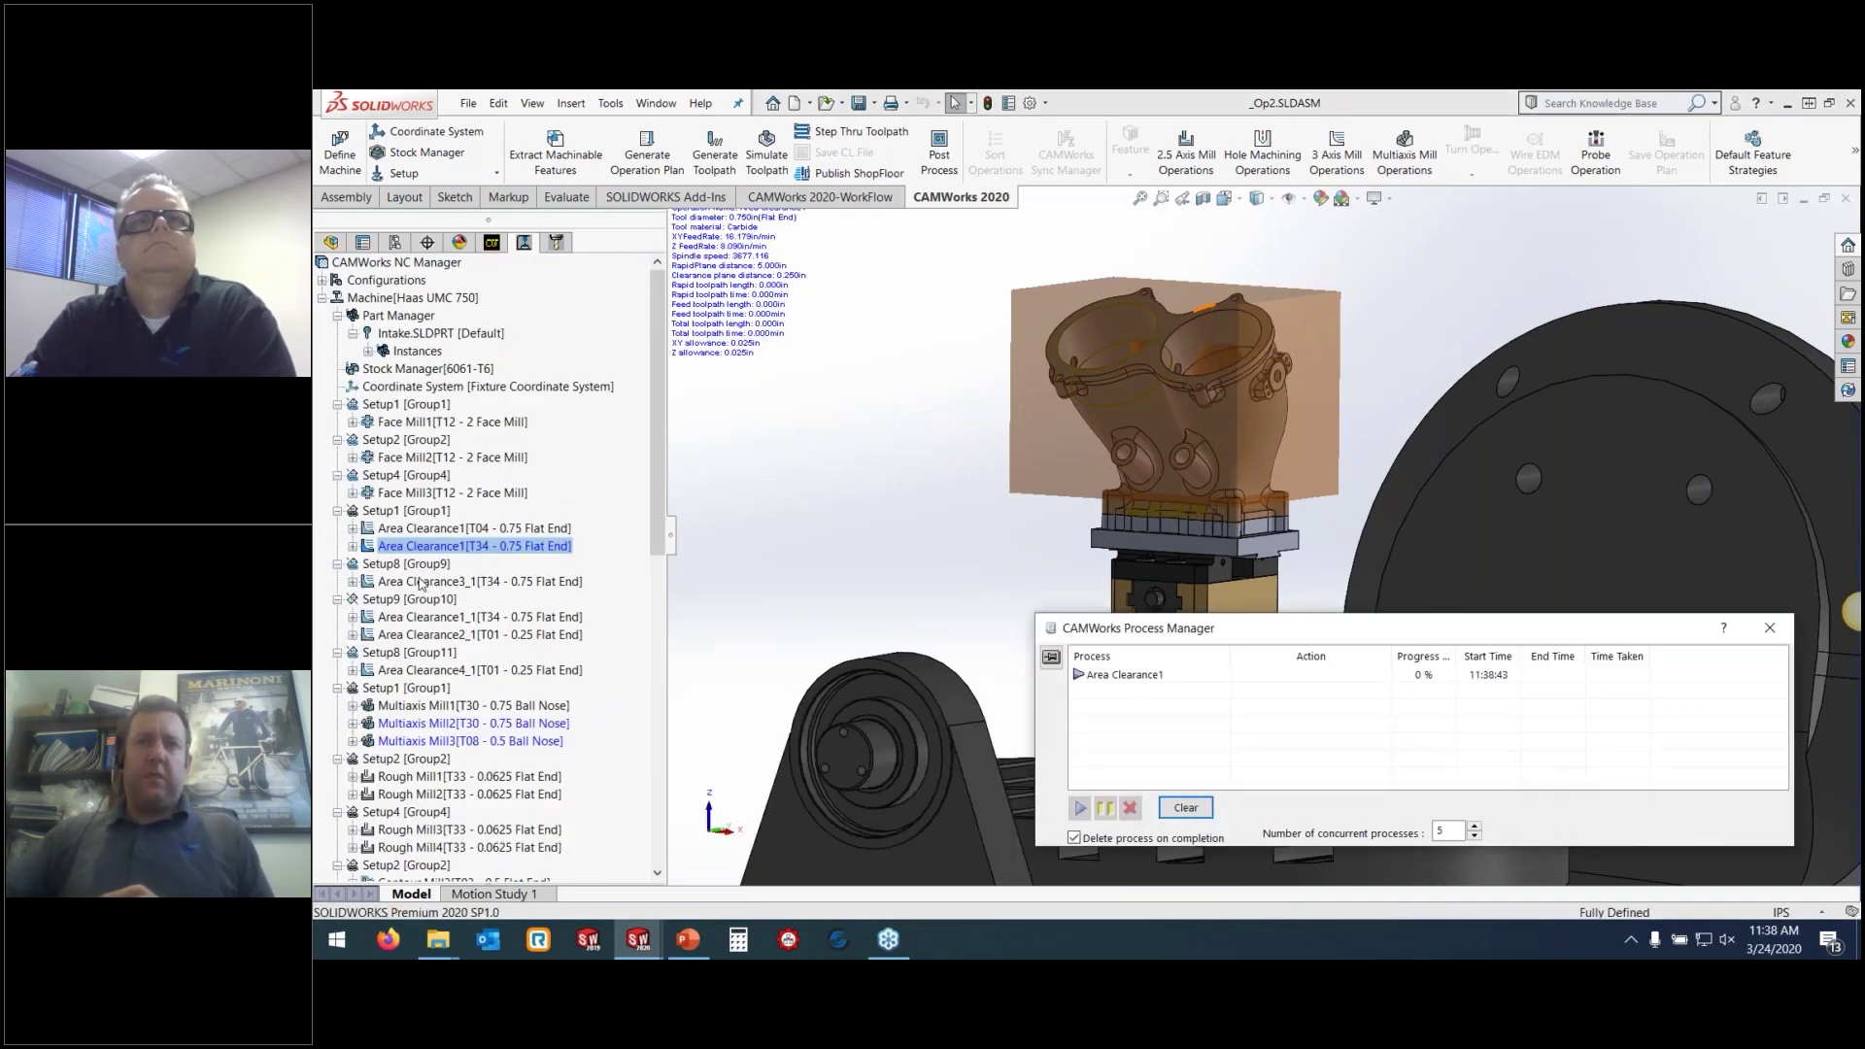
Set the From WIP rest machining of Area Clearance3_1 in Setup8 to compute from all preceding operations instead of the current setup
{"action": "left_click", "coordinate": [428, 528]}
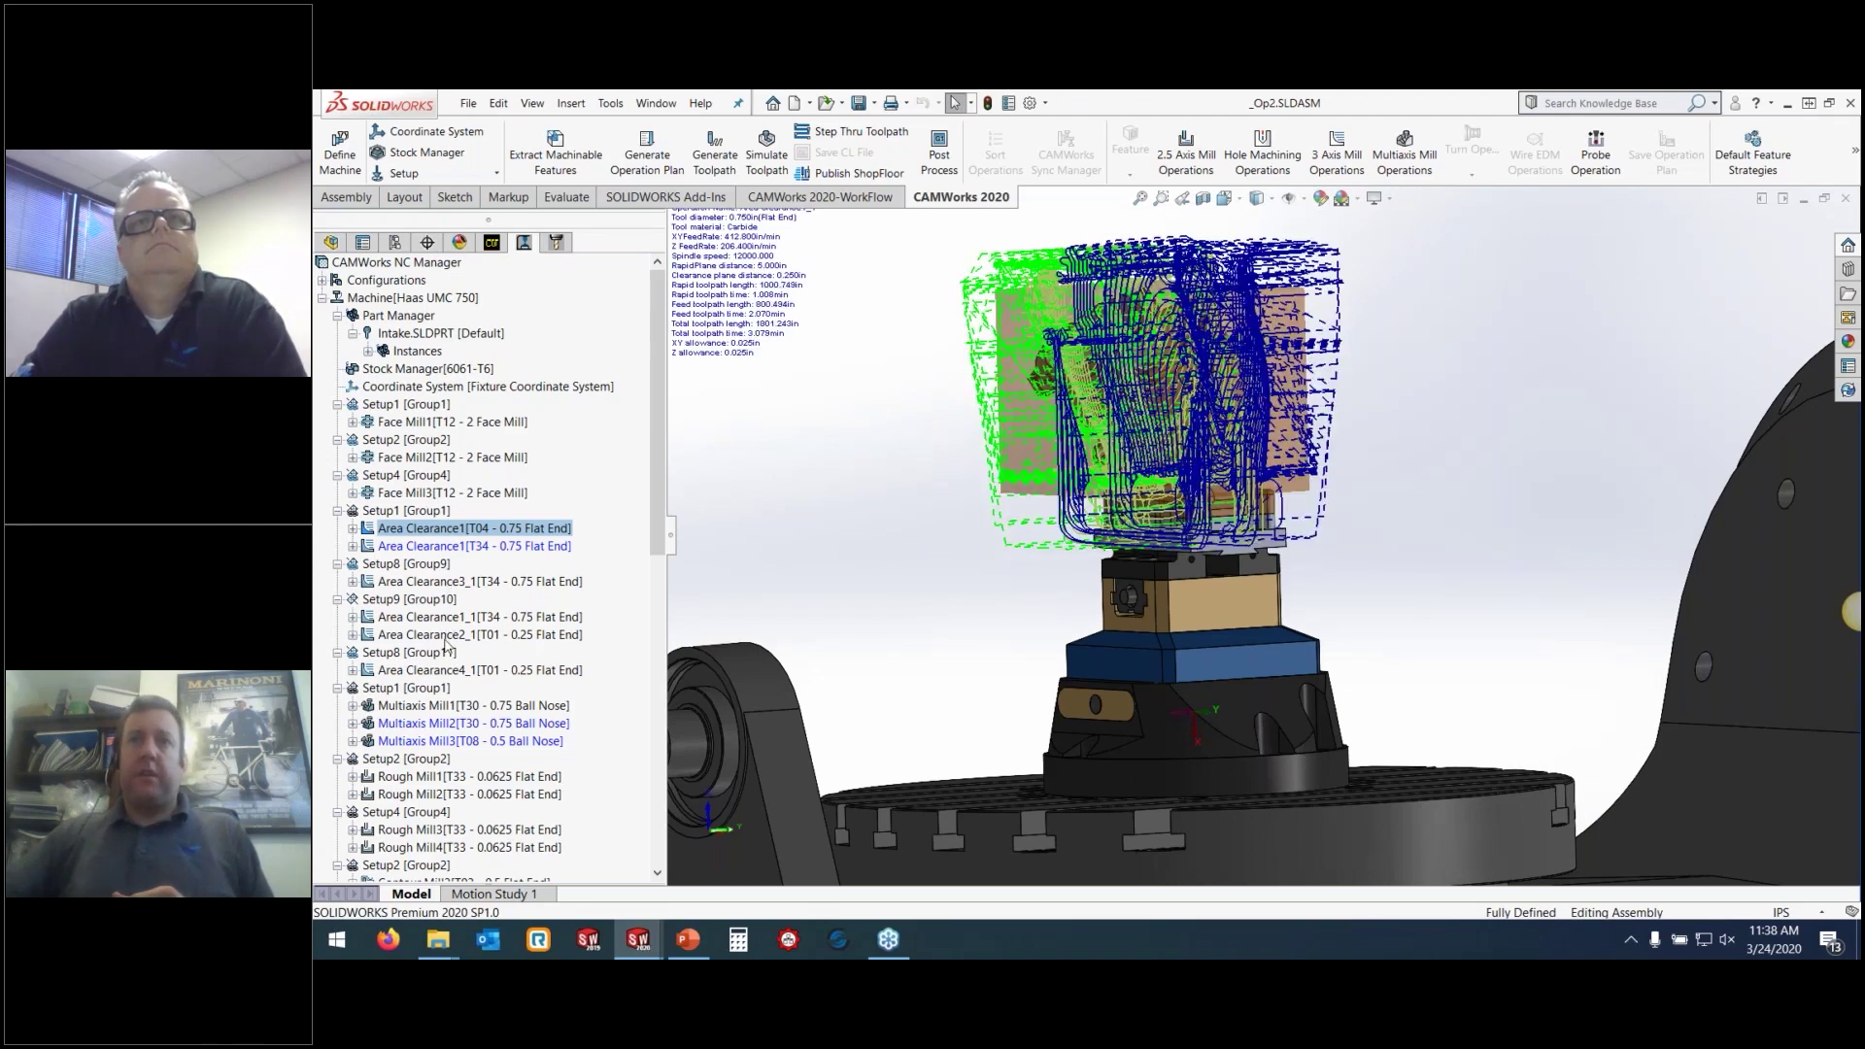
{"action": "left_click", "coordinate": [485, 581]}
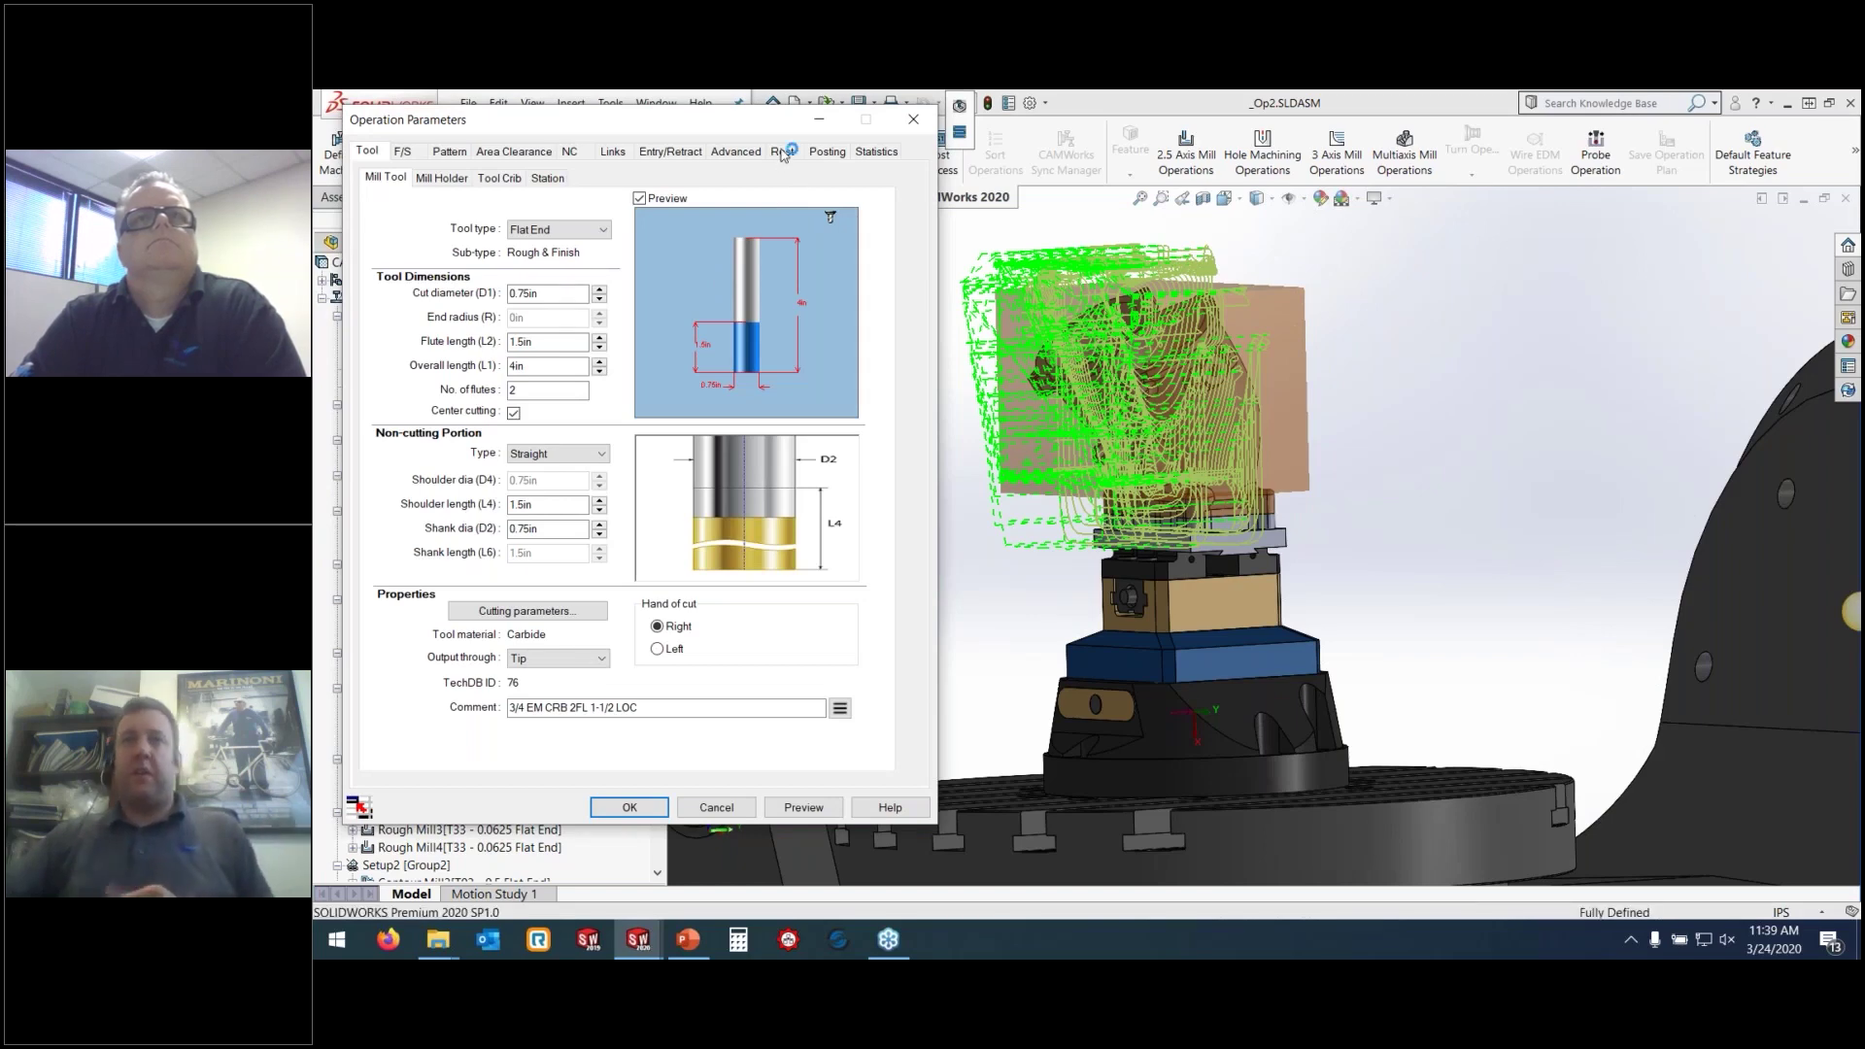
{"action": "left_click", "coordinate": [784, 152]}
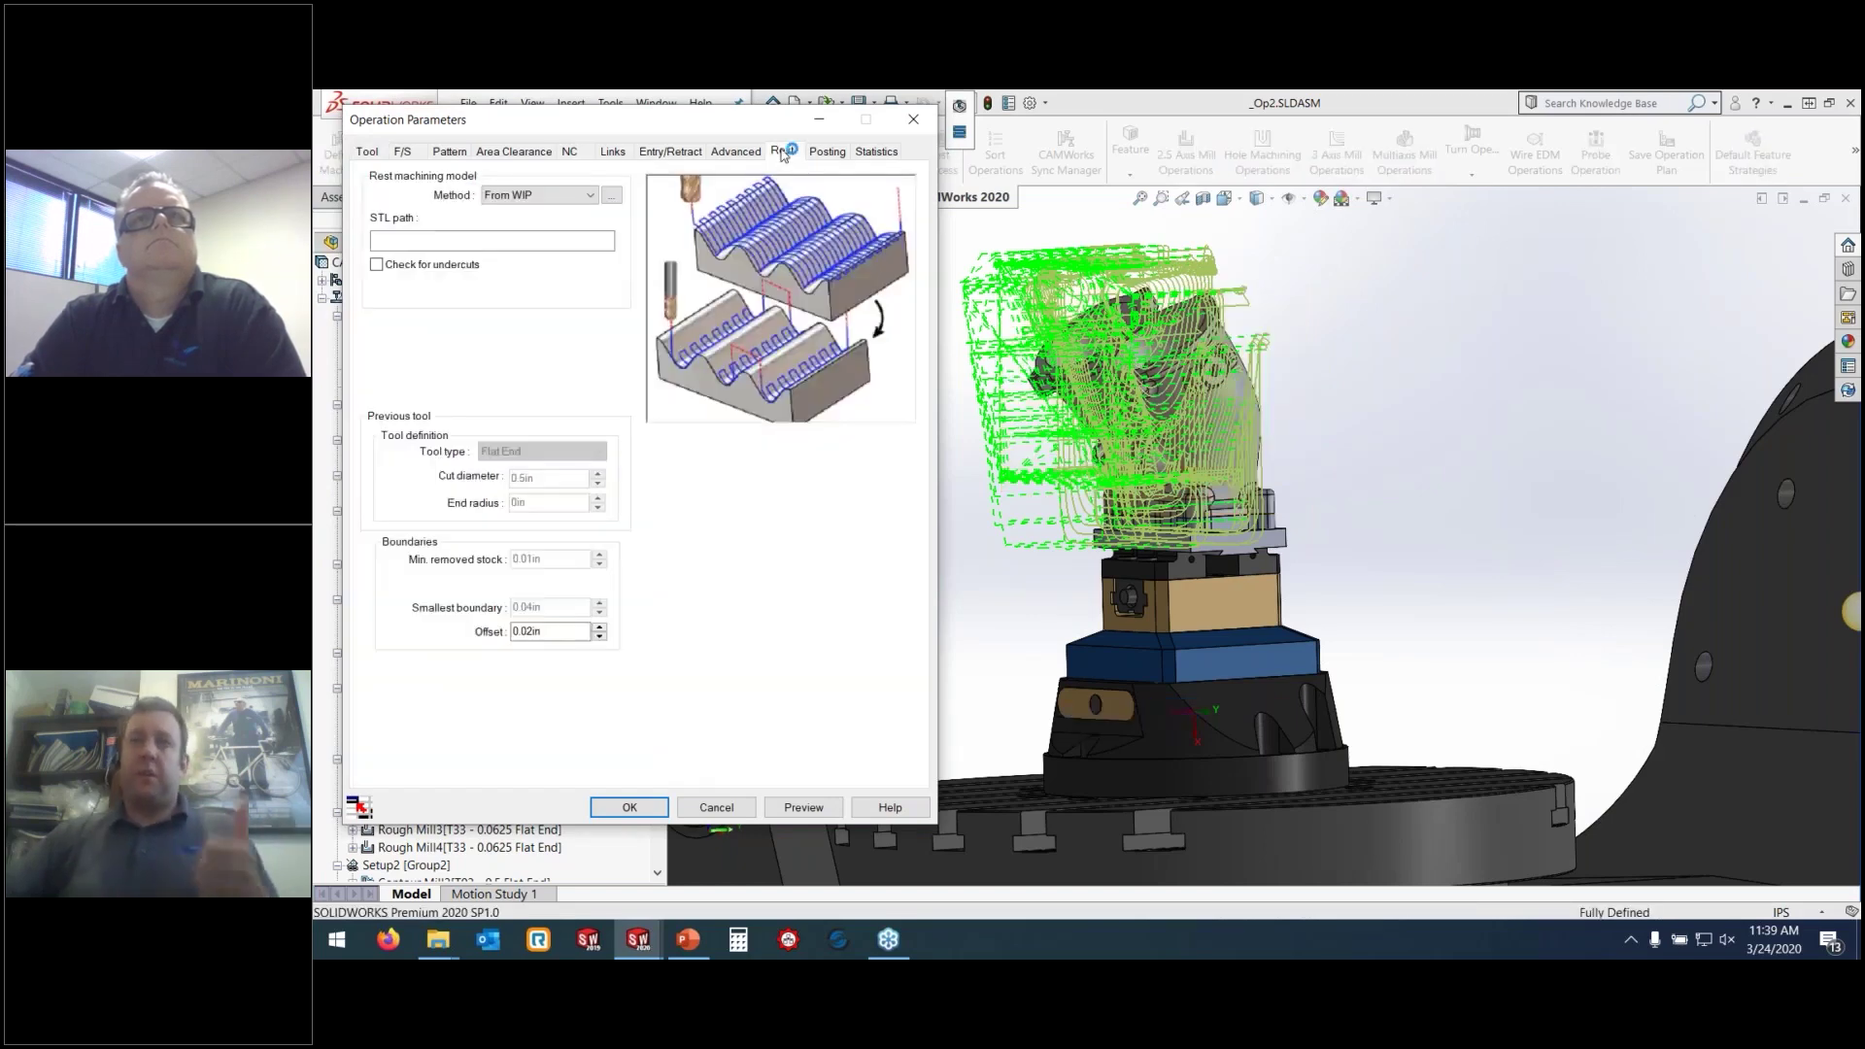
{"action": "left_click", "coordinate": [614, 196]}
{"action": "left_click", "coordinate": [563, 185]}
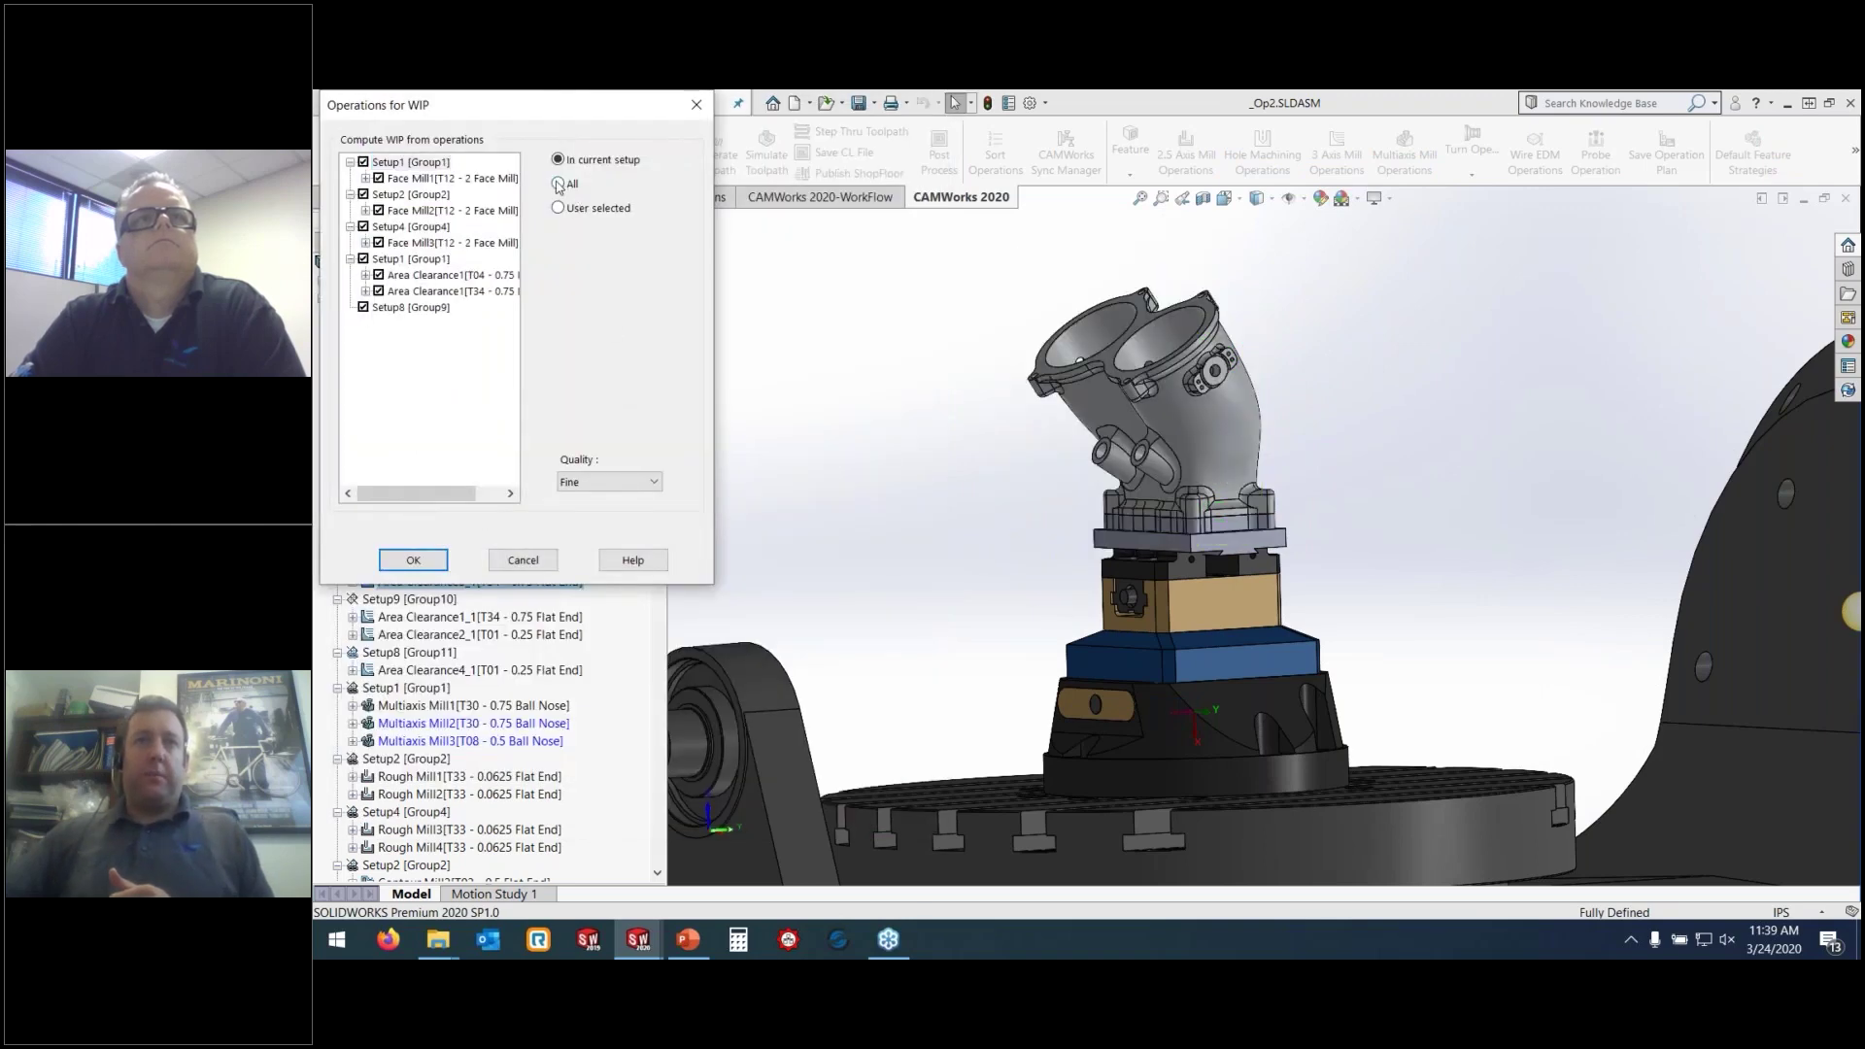
{"action": "left_click", "coordinate": [418, 563]}
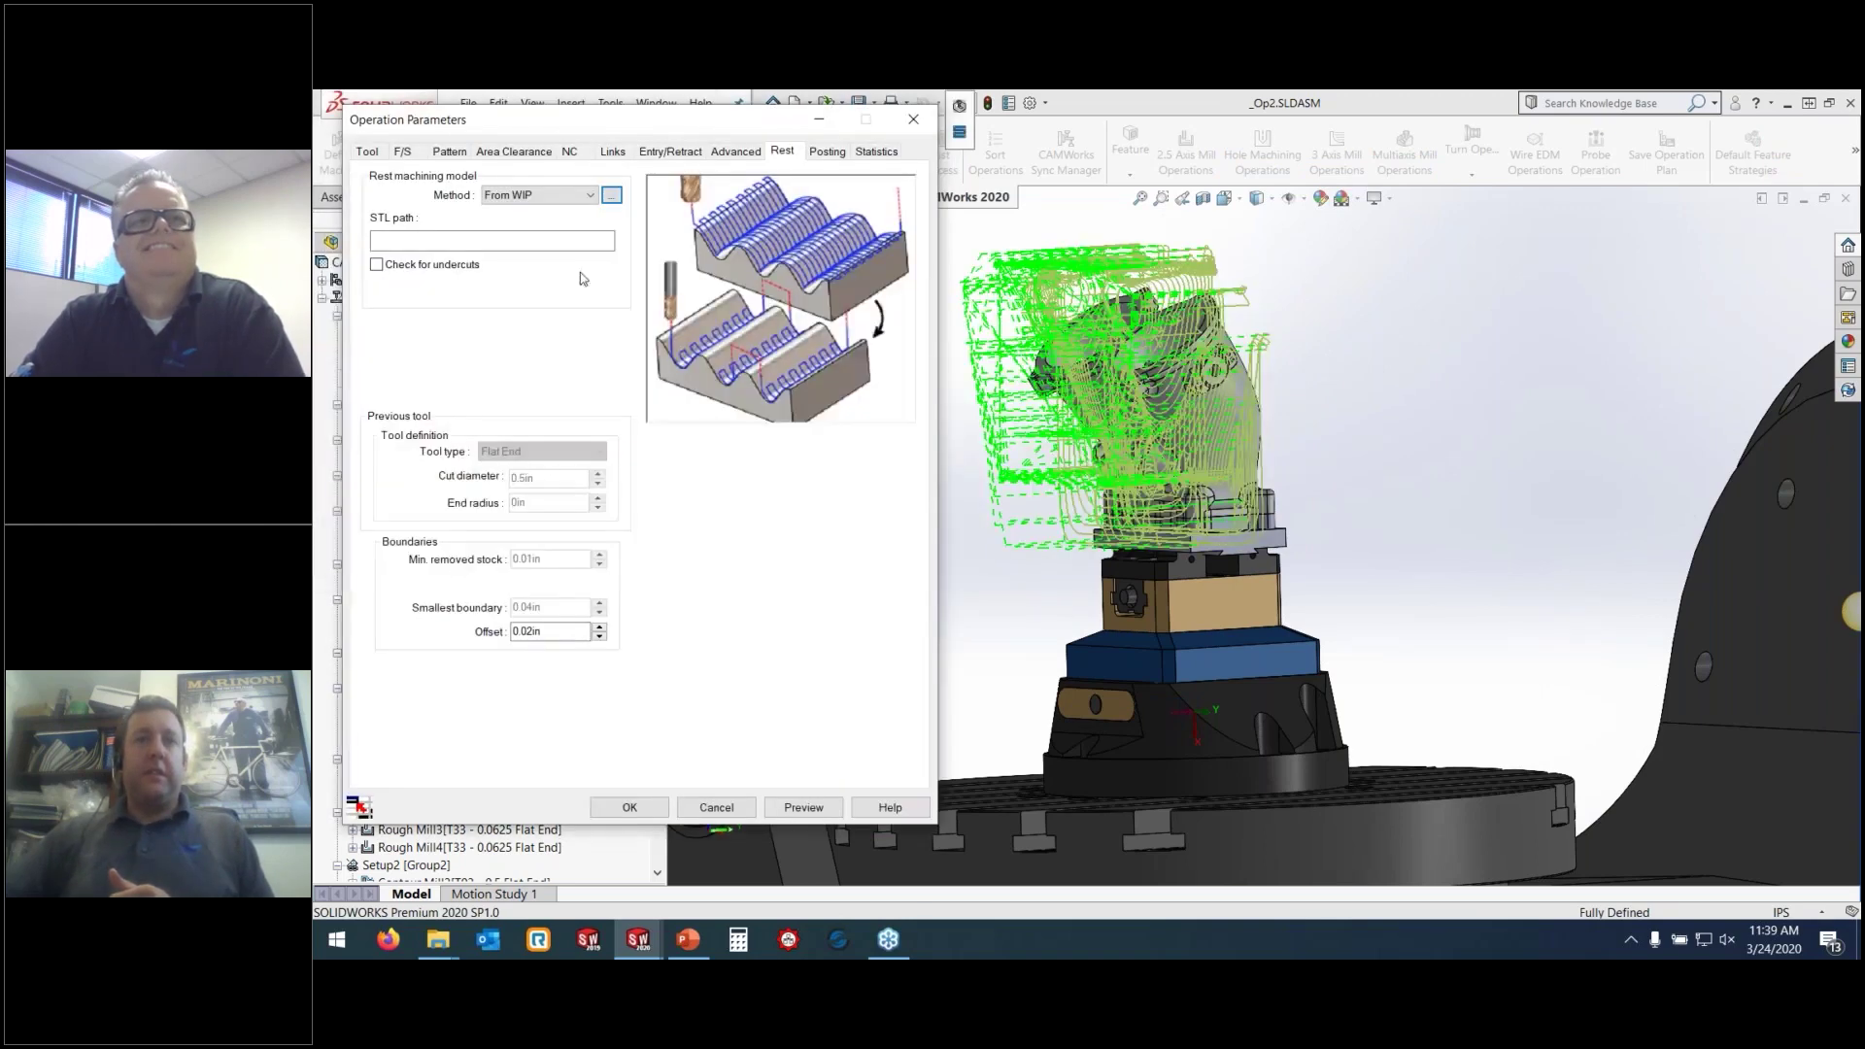
{"action": "left_click", "coordinate": [629, 808]}
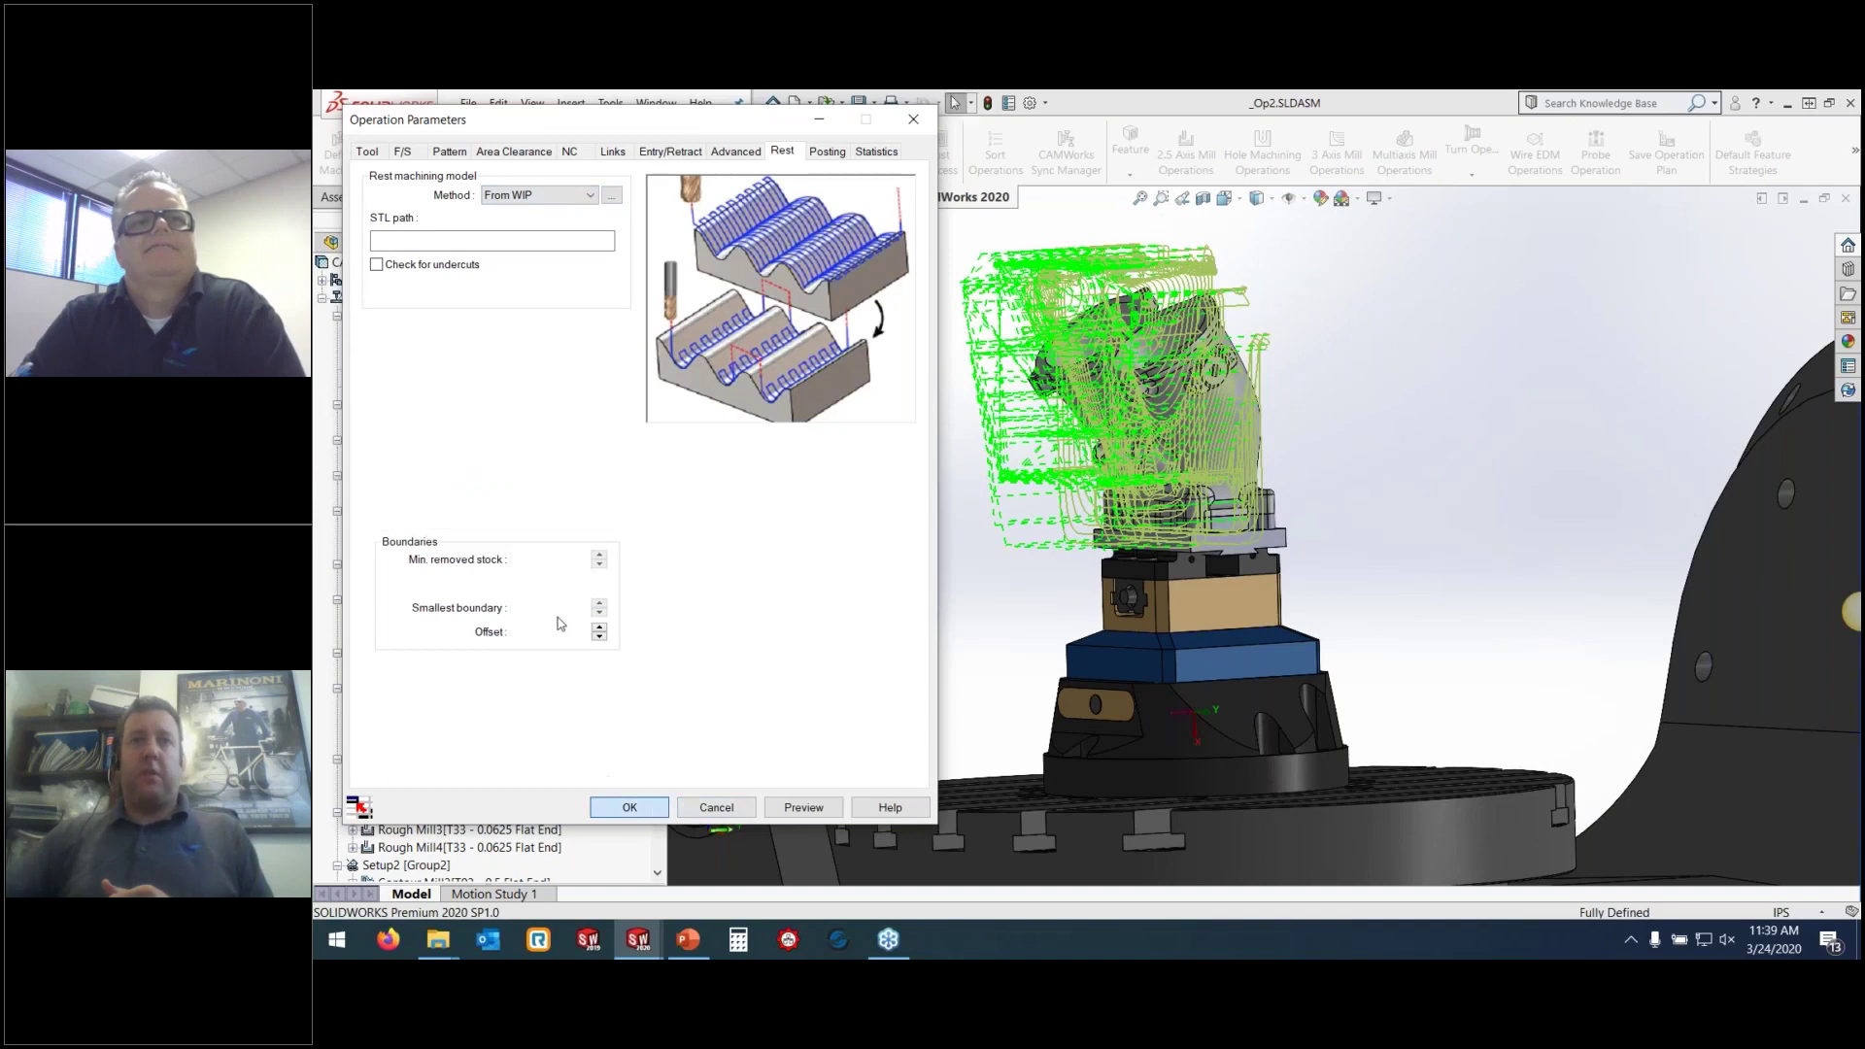
Set the rest machining WIP of Area Clearance1_1 in Setup9 to compute from all preceding operations
{"action": "left_click", "coordinate": [549, 622]}
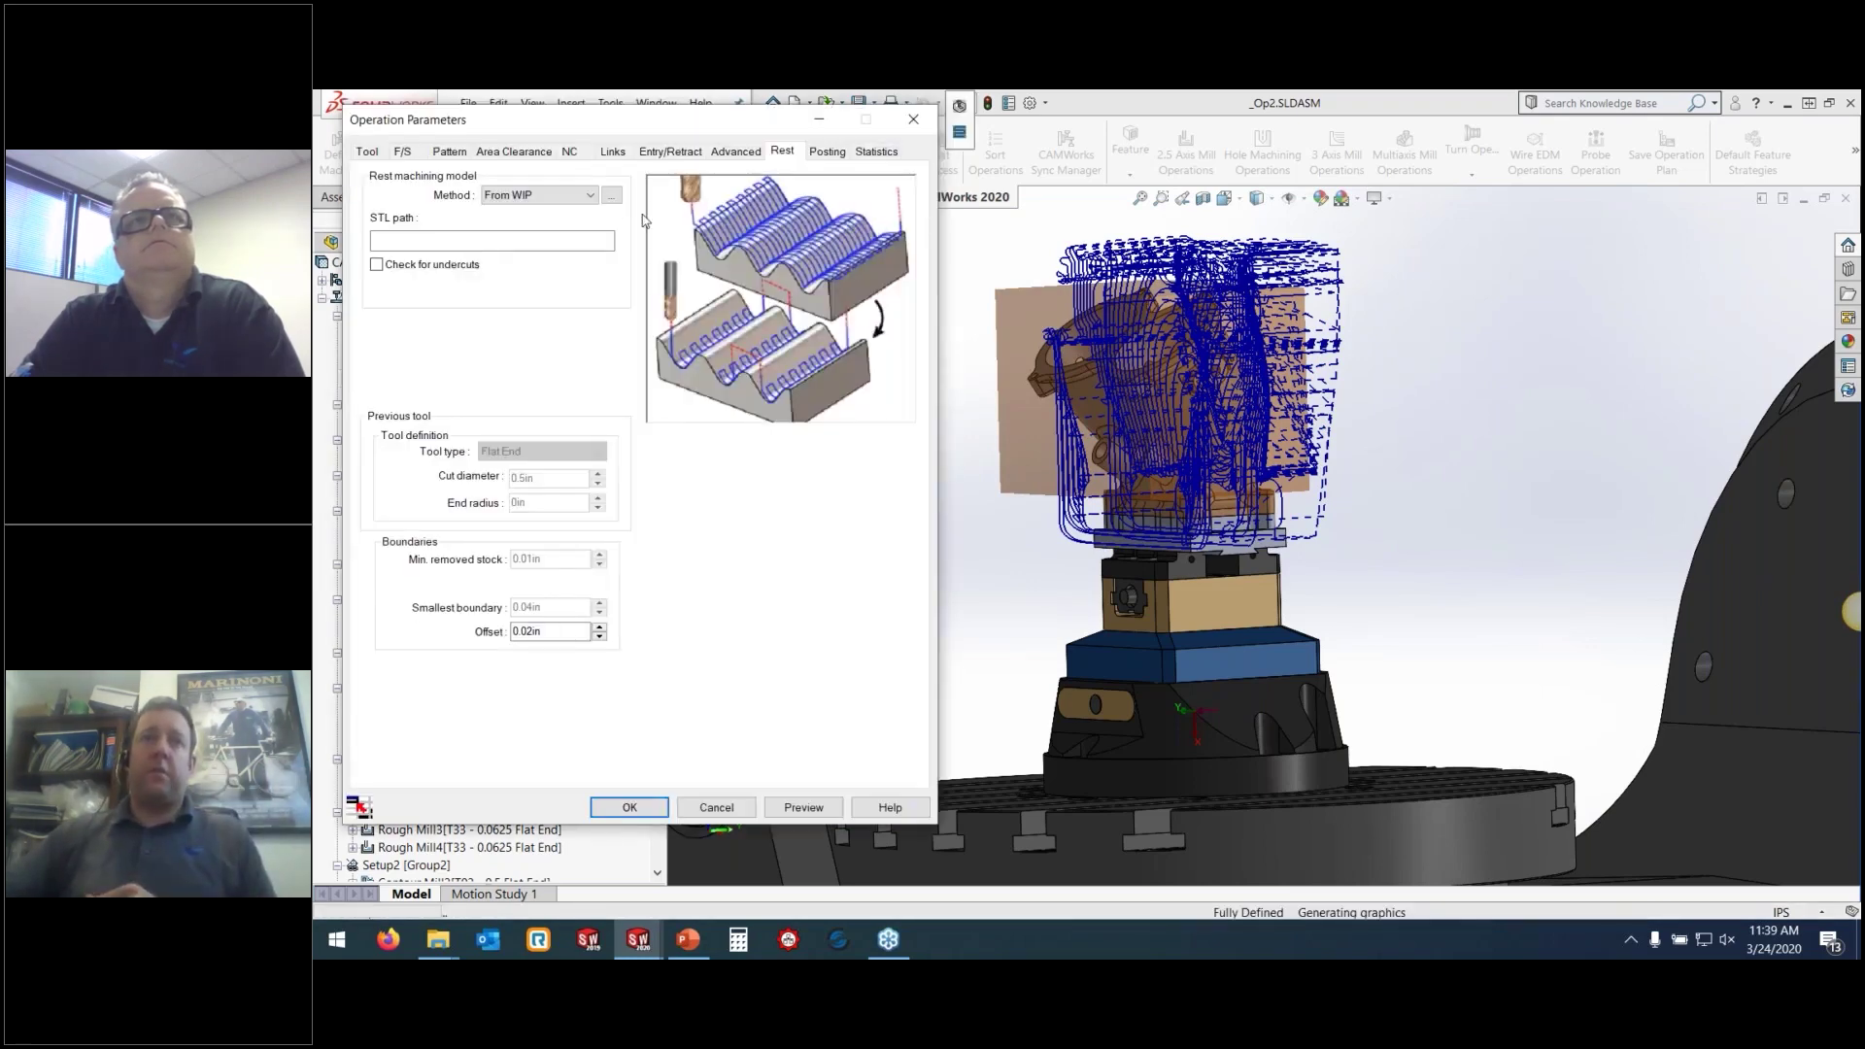
{"action": "left_click", "coordinate": [611, 195]}
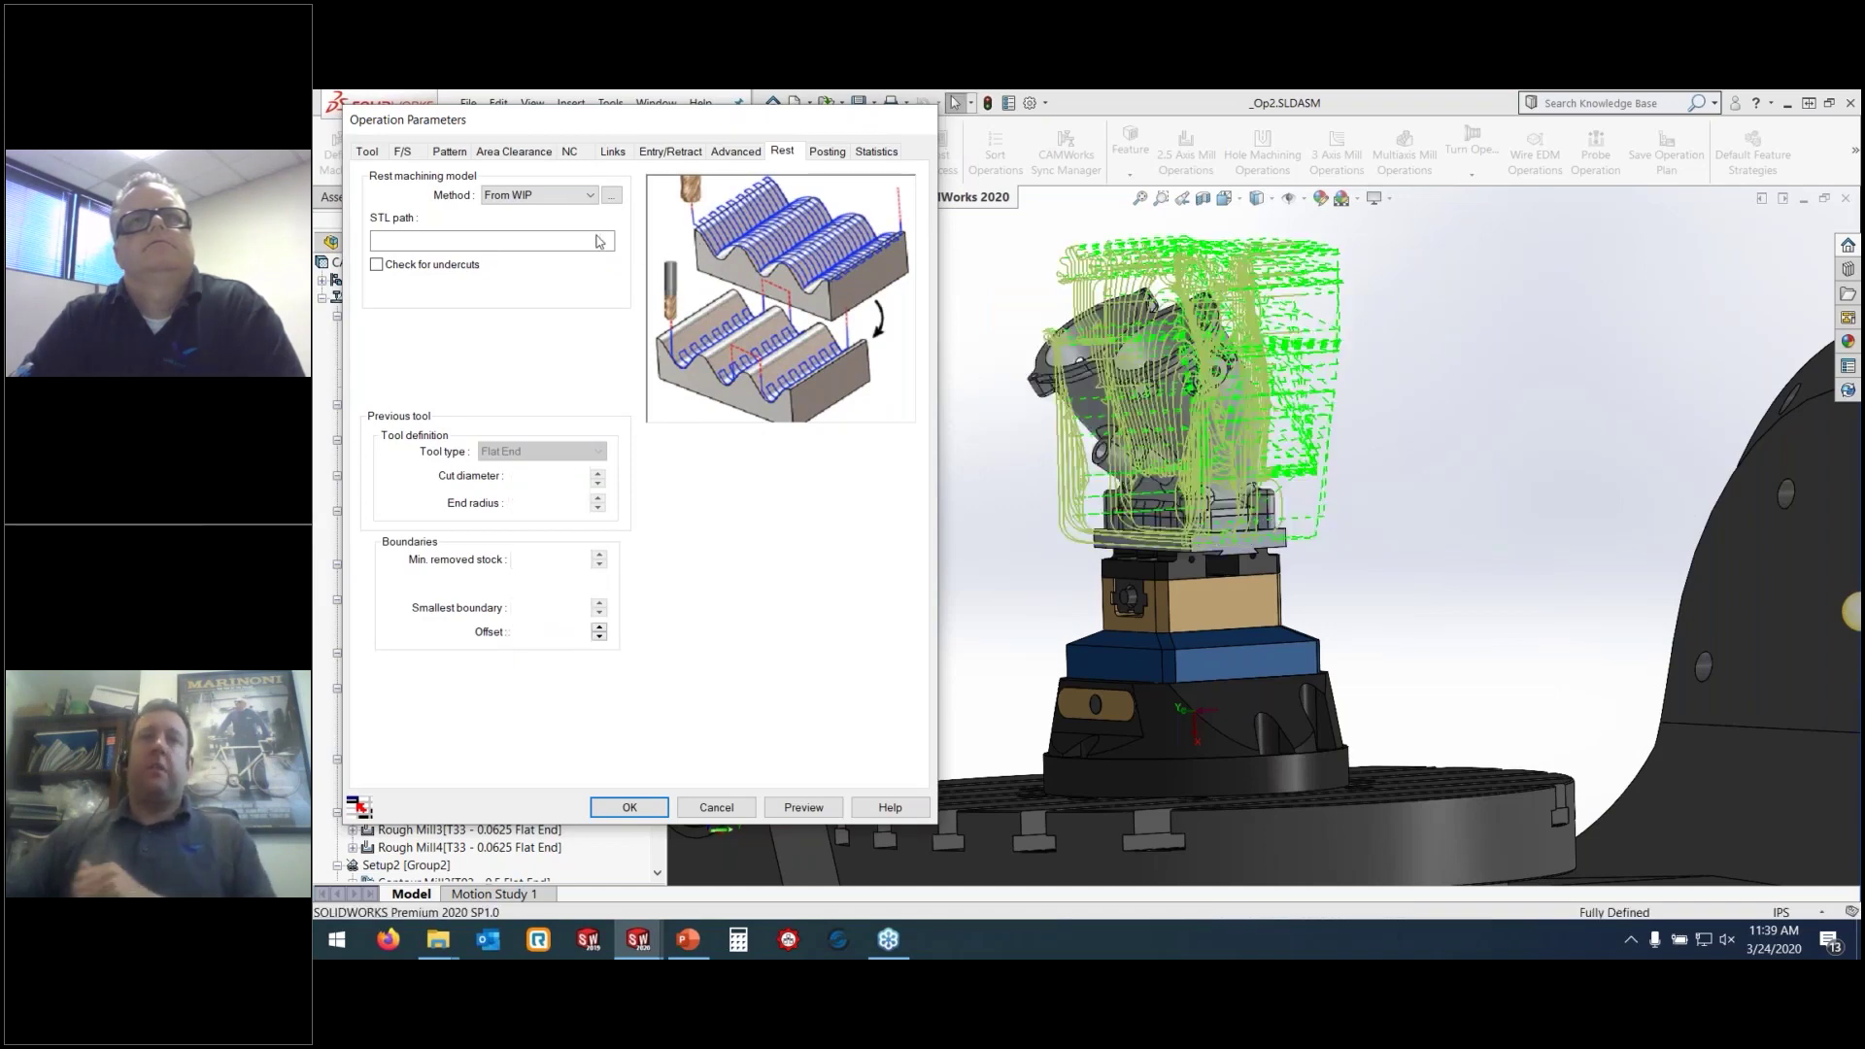
{"action": "left_click", "coordinate": [598, 184]}
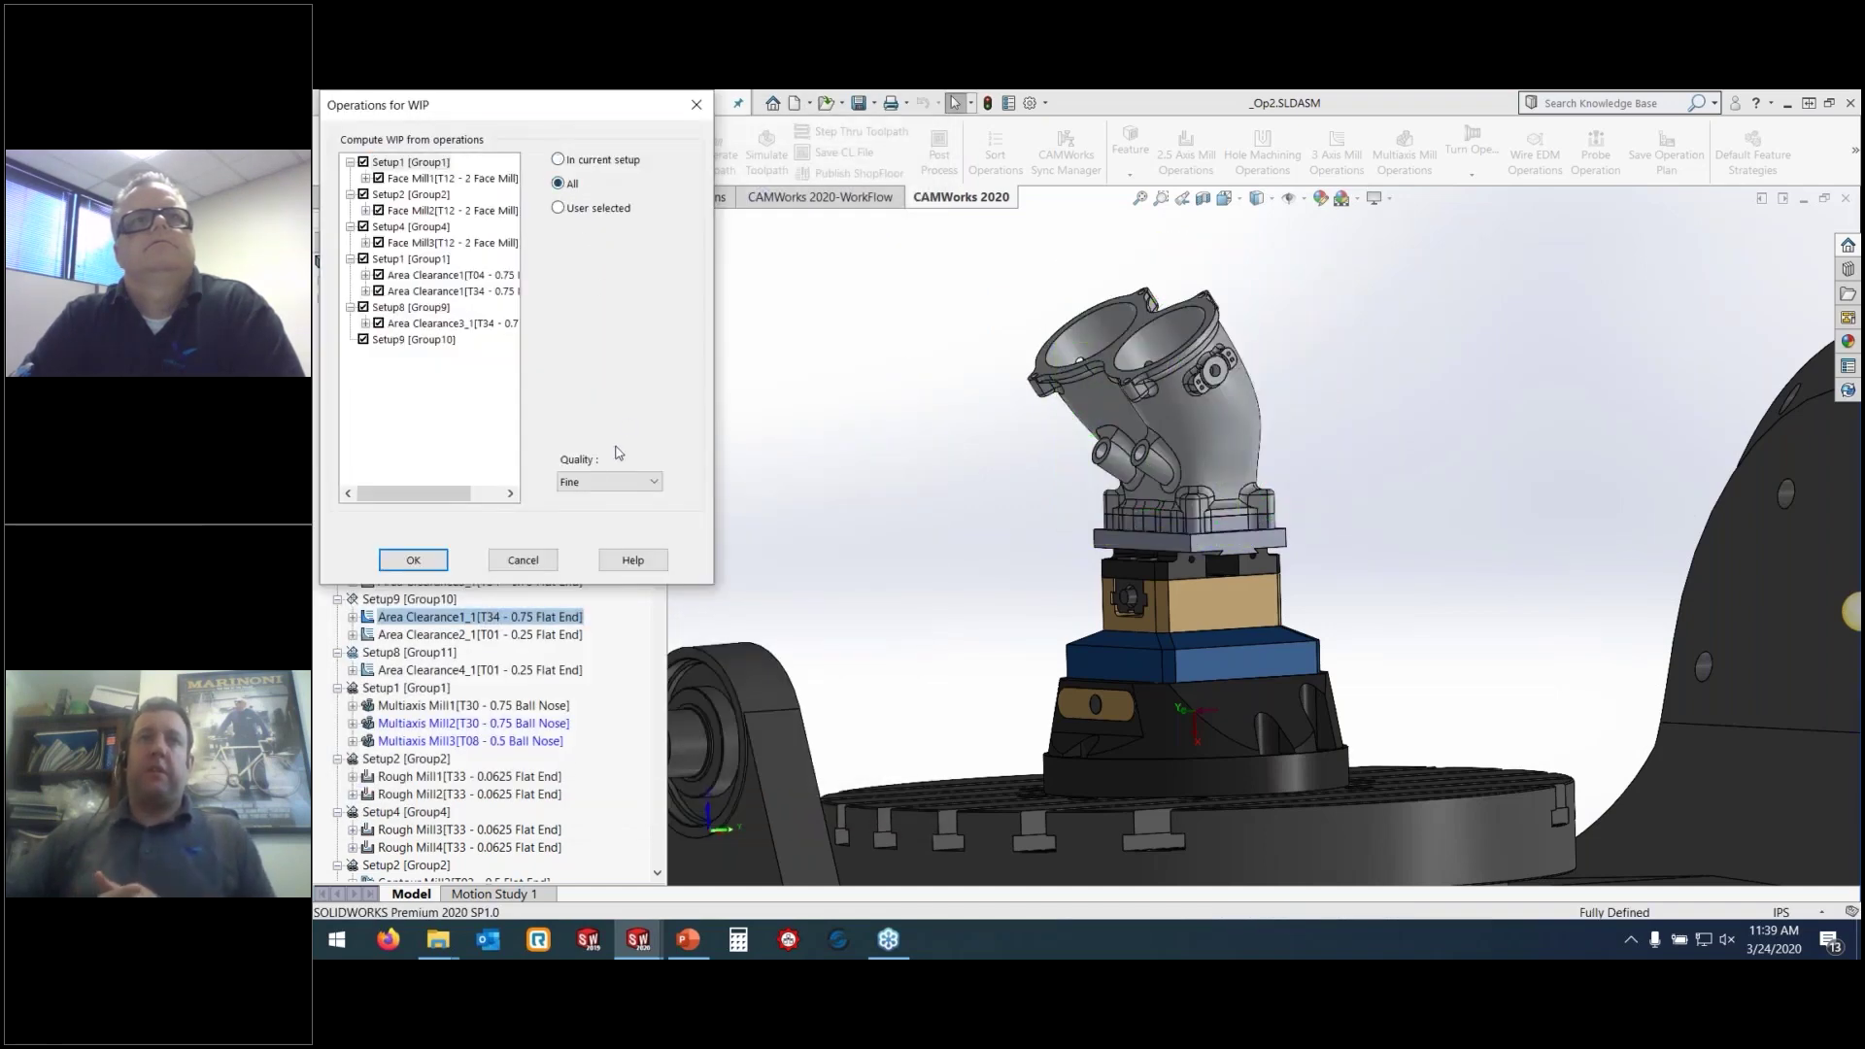
{"action": "left_click", "coordinate": [414, 560]}
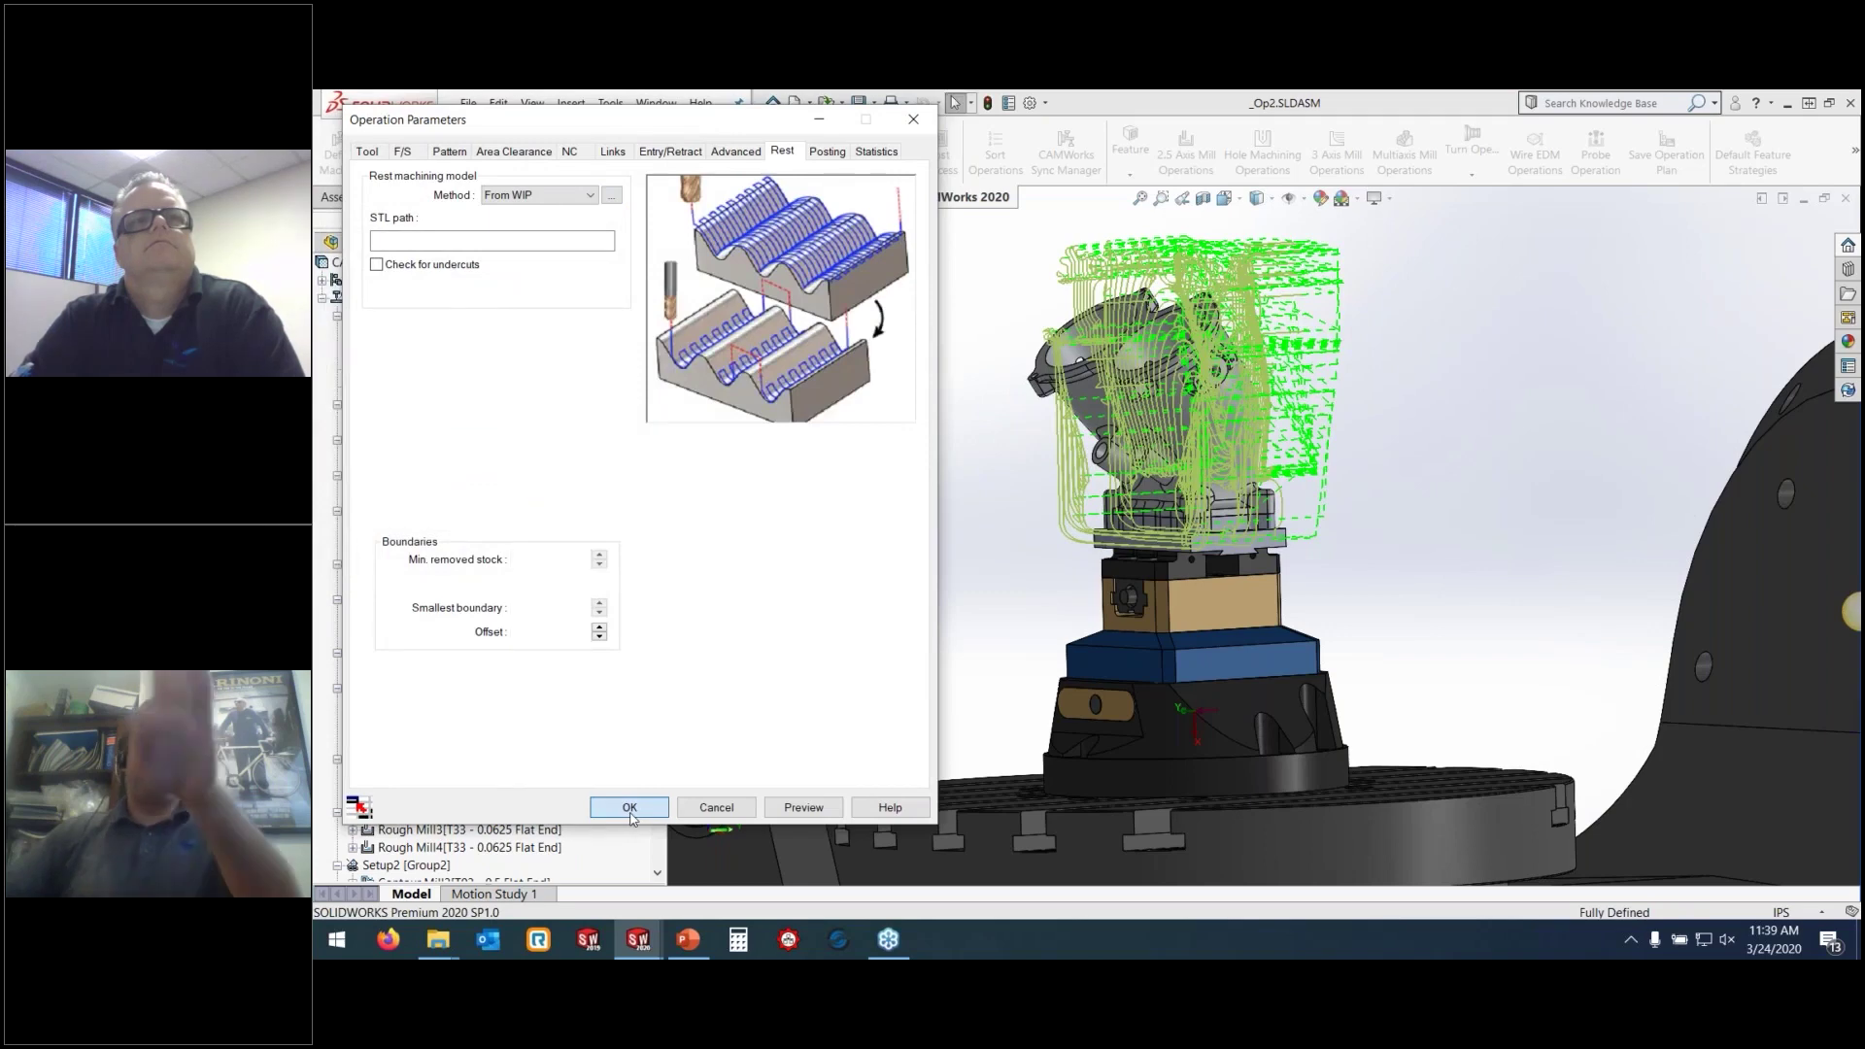
{"action": "left_click", "coordinate": [630, 807]}
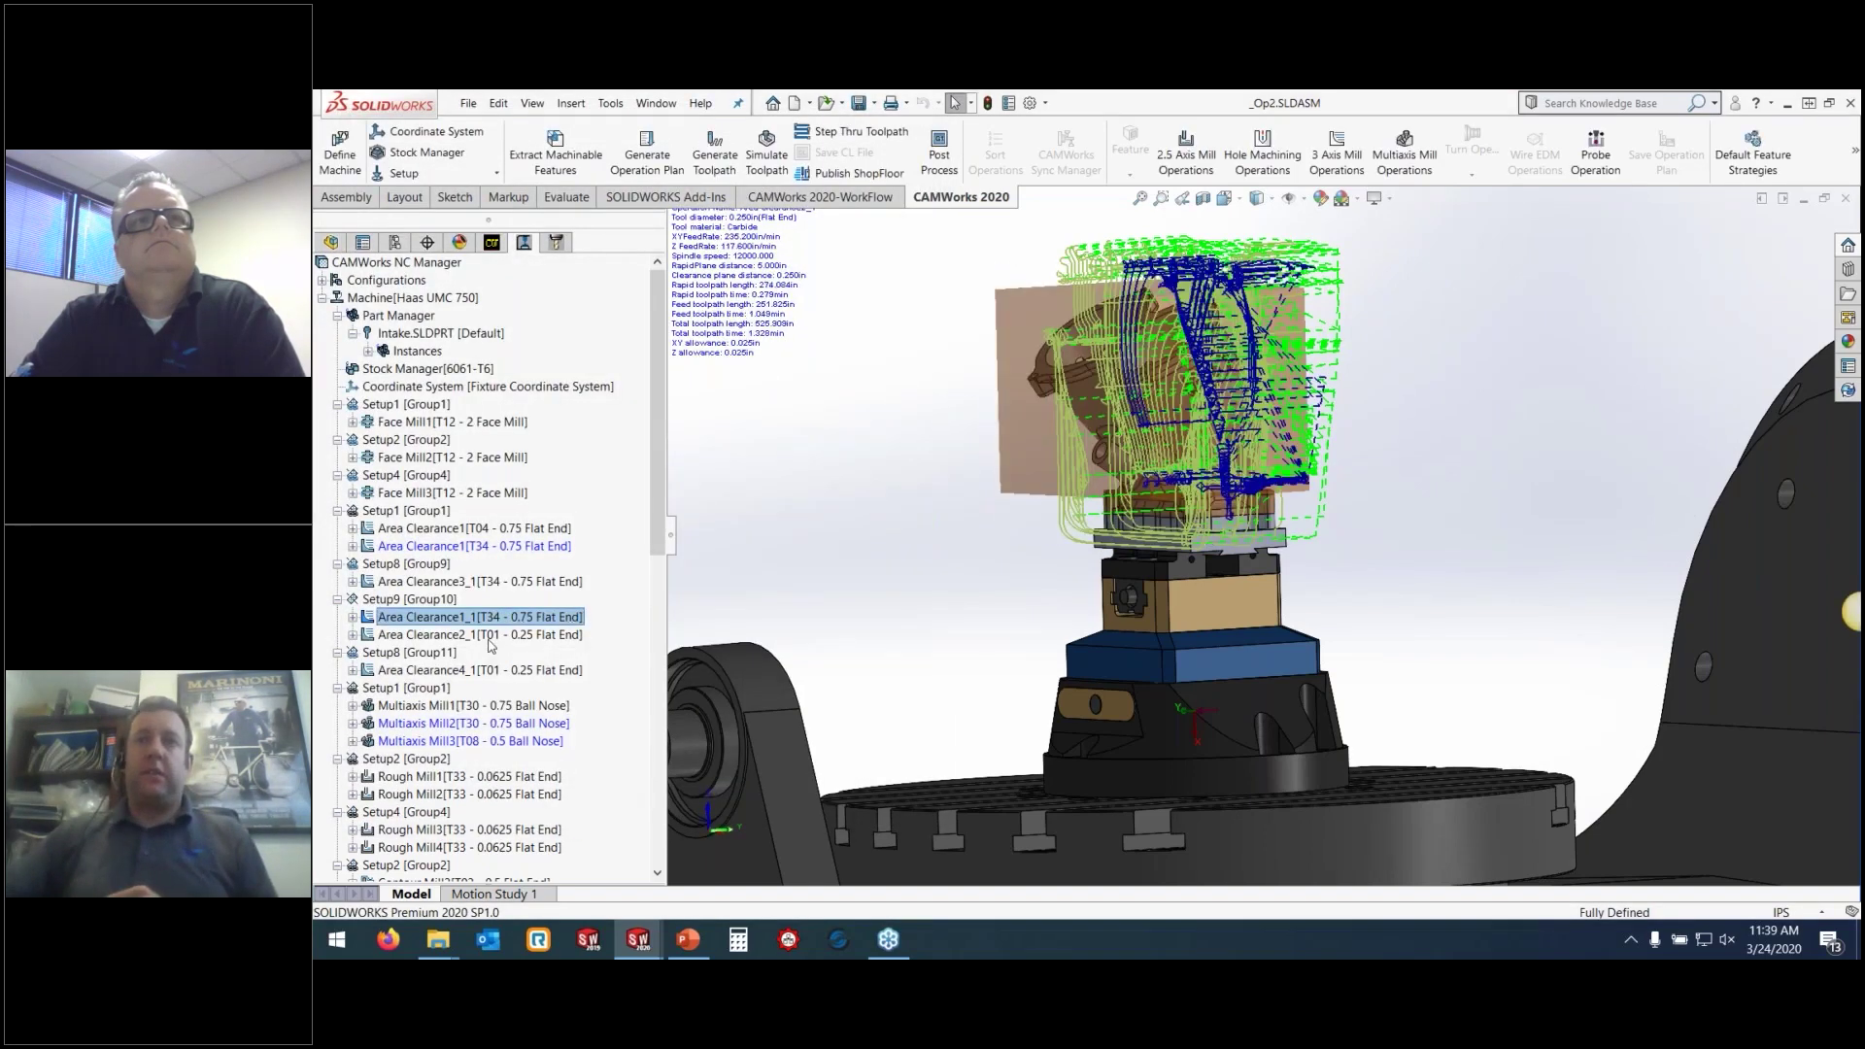
Set the rest machining WIP of Area Clearance2_1 to compute from all preceding operations and decline regenerating its toolpath
{"action": "left_click", "coordinate": [489, 637]}
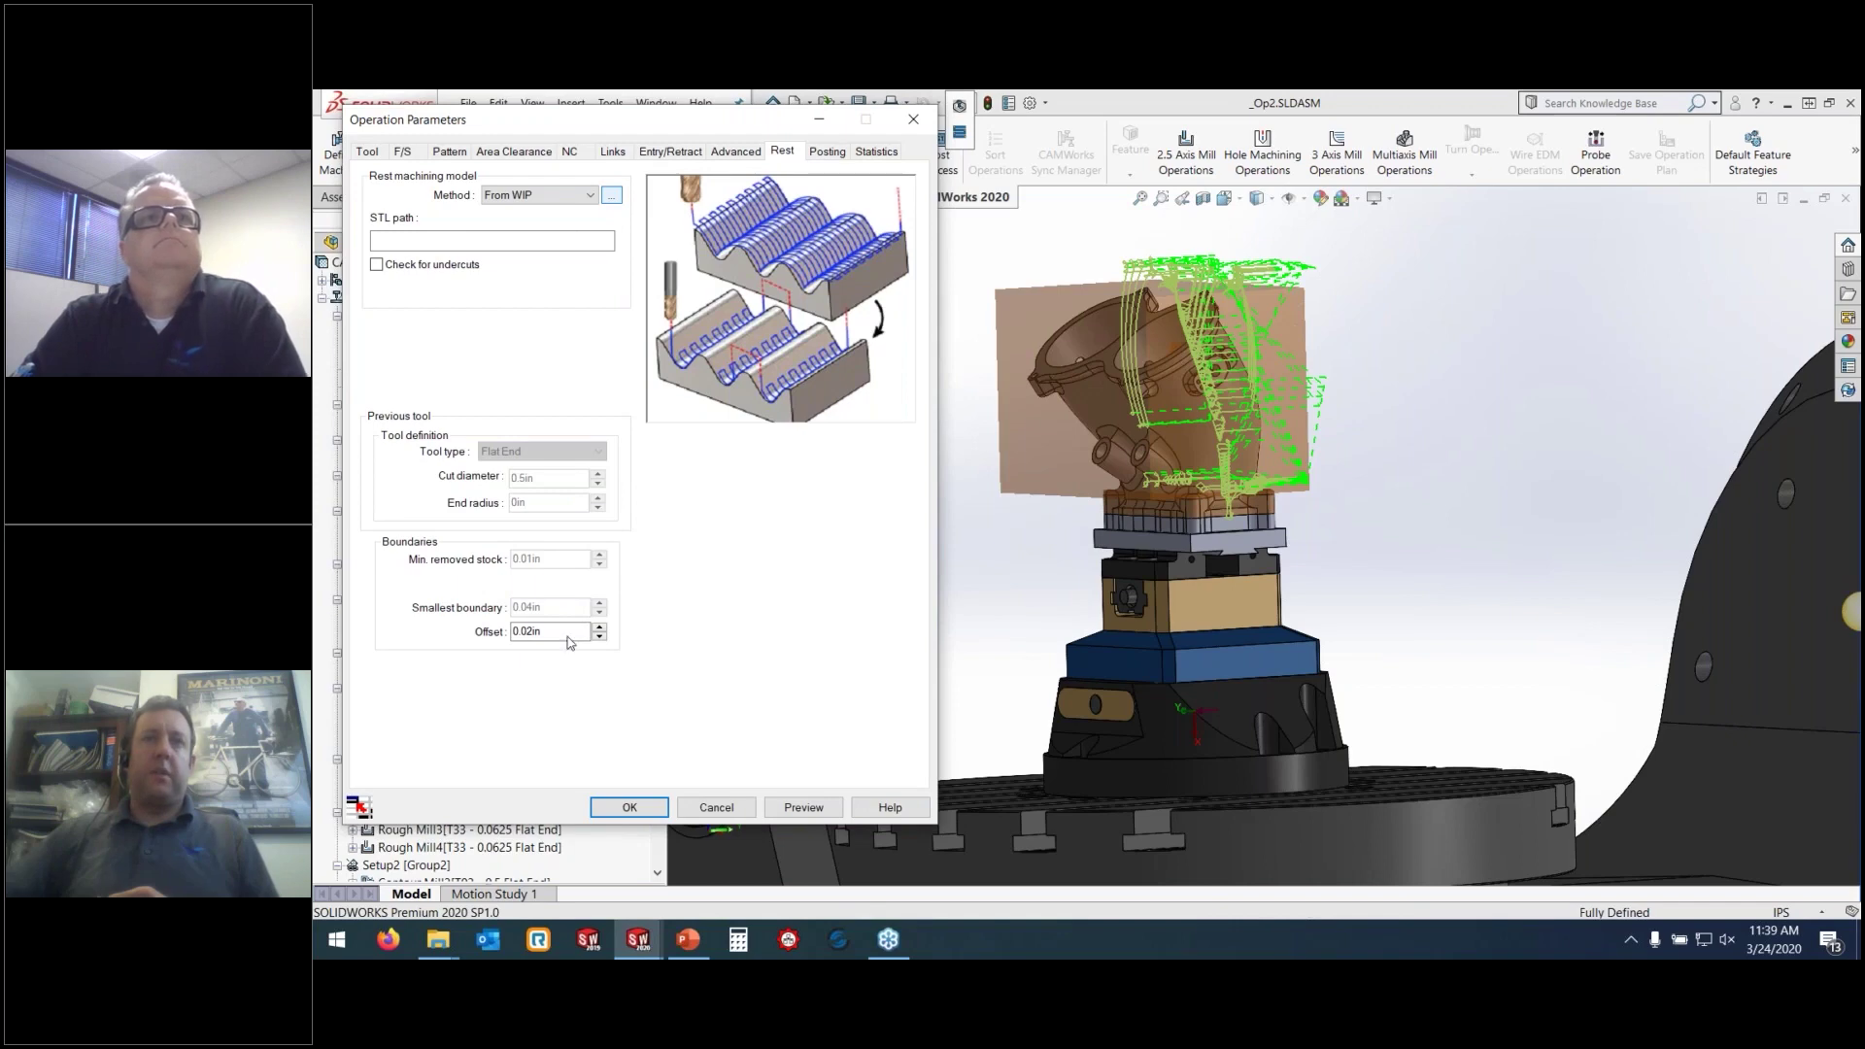
{"action": "left_click", "coordinate": [611, 196]}
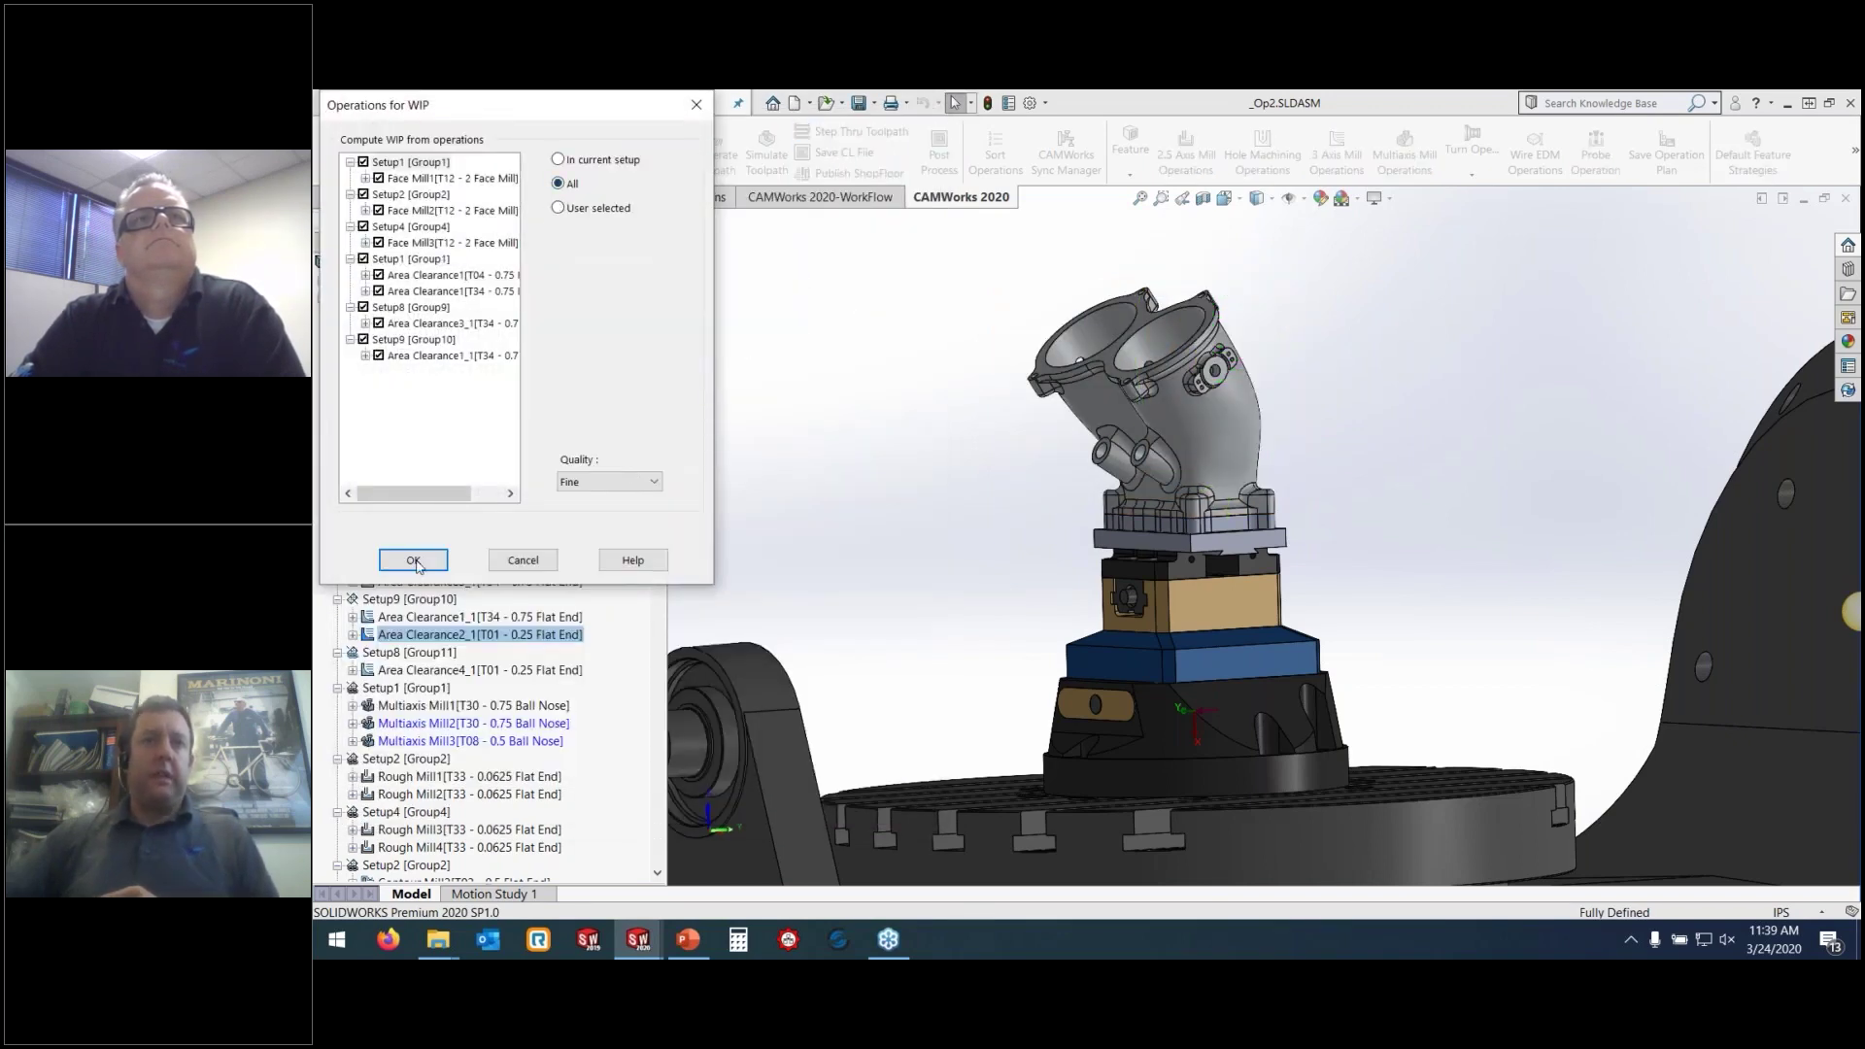
{"action": "left_click", "coordinate": [415, 561]}
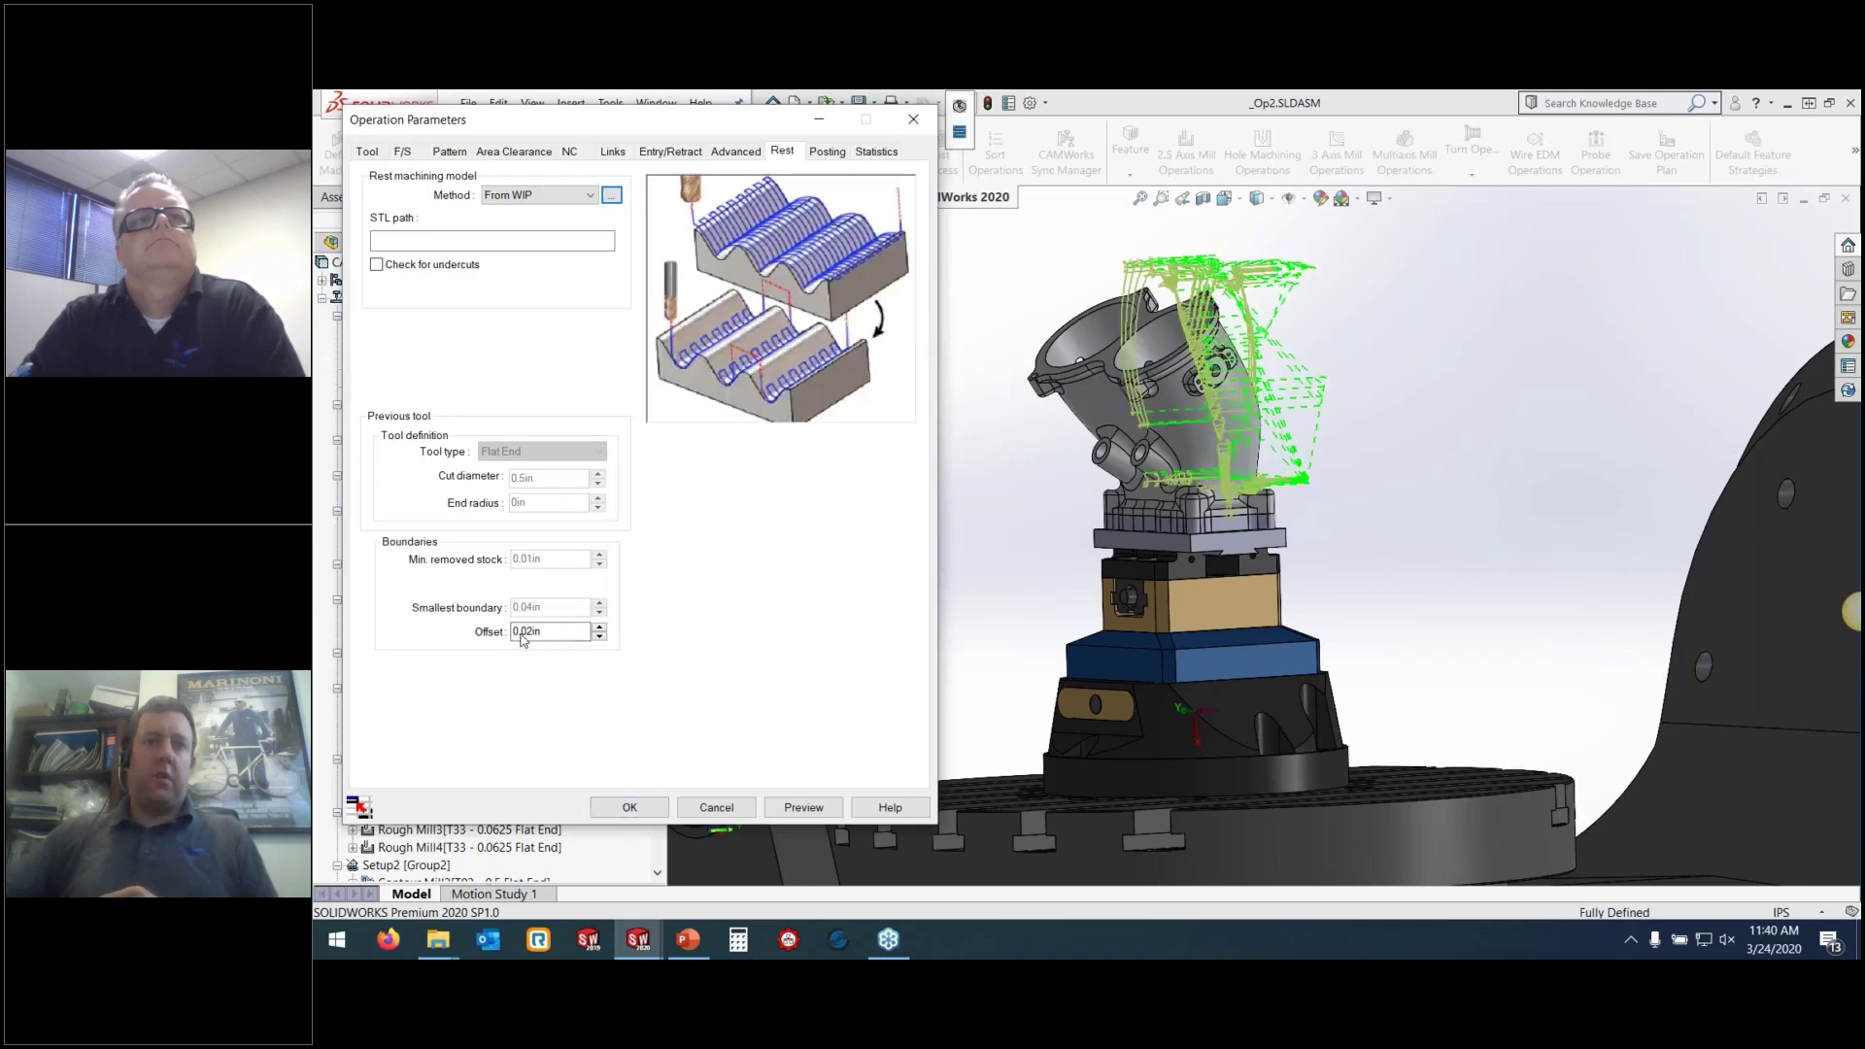
{"action": "left_click", "coordinate": [629, 807]}
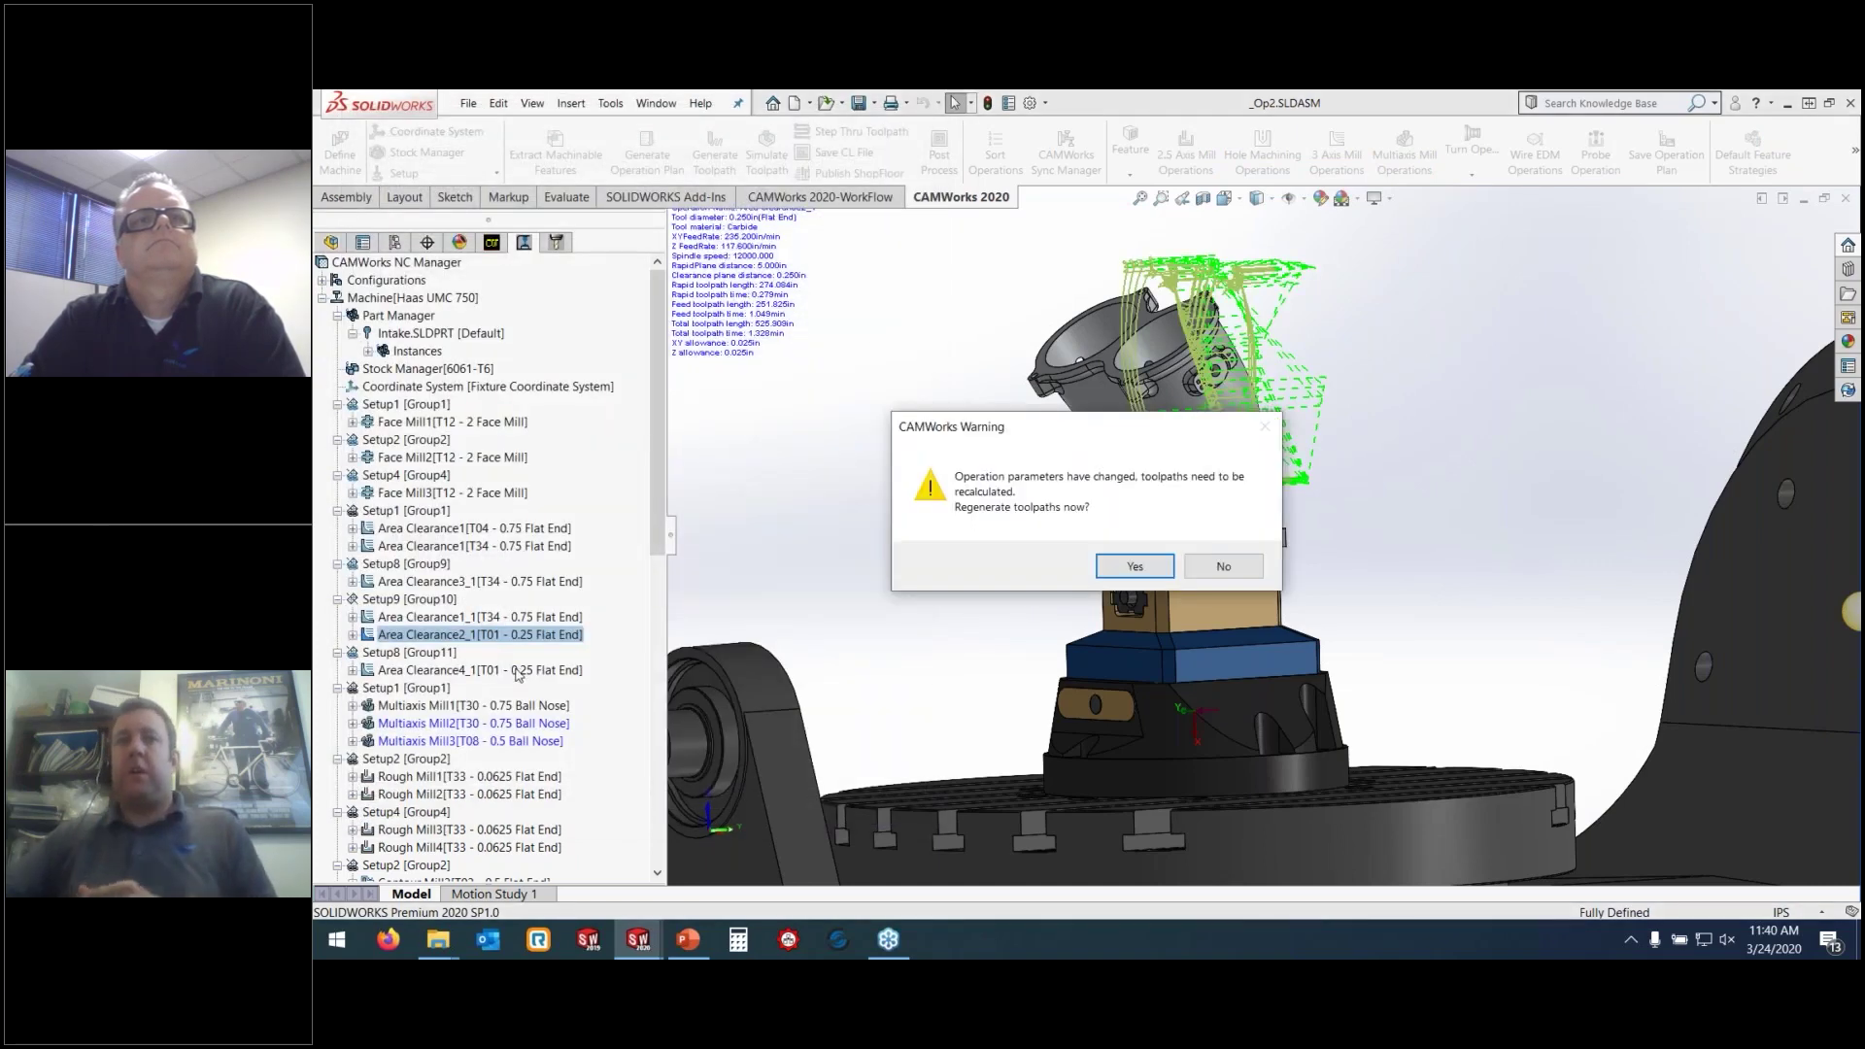
{"action": "left_click", "coordinate": [1213, 569]}
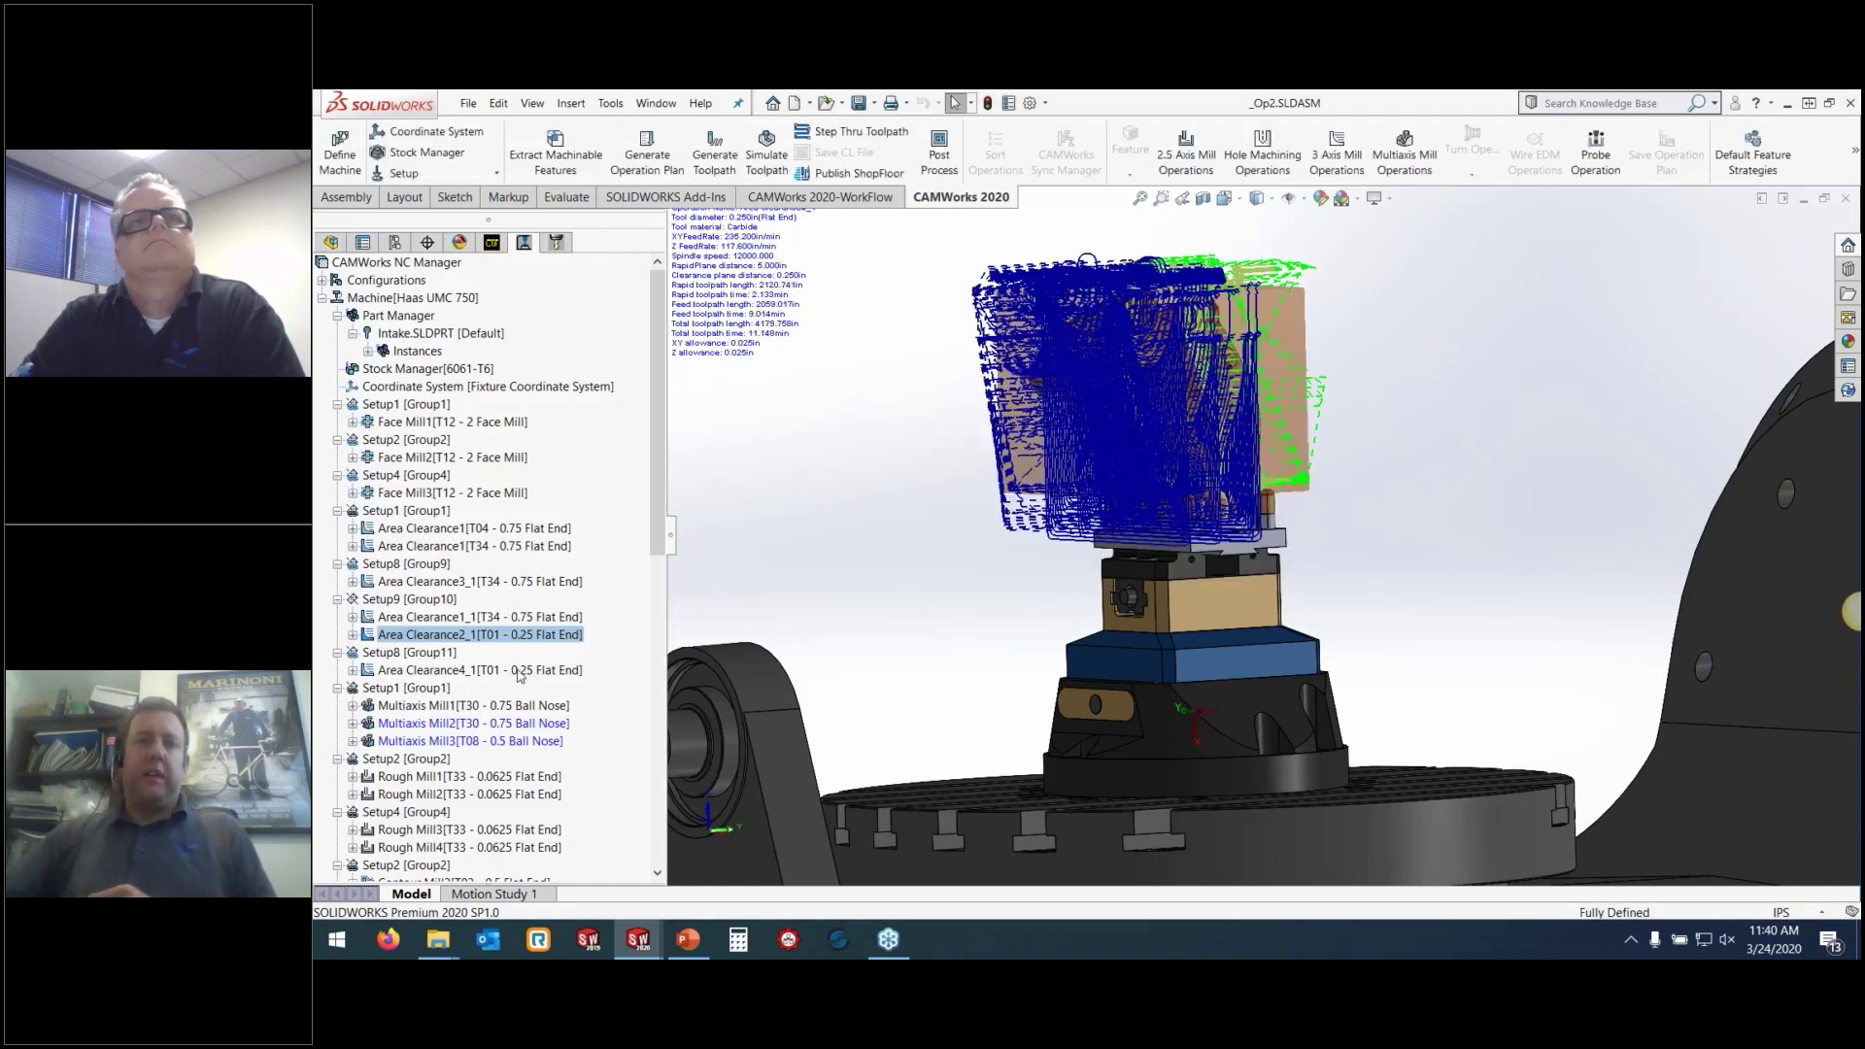
Set the rest machining WIP of Area Clearance4_1 in Setup8 [Group11] to compute from all preceding operations
{"action": "left_click", "coordinate": [535, 670]}
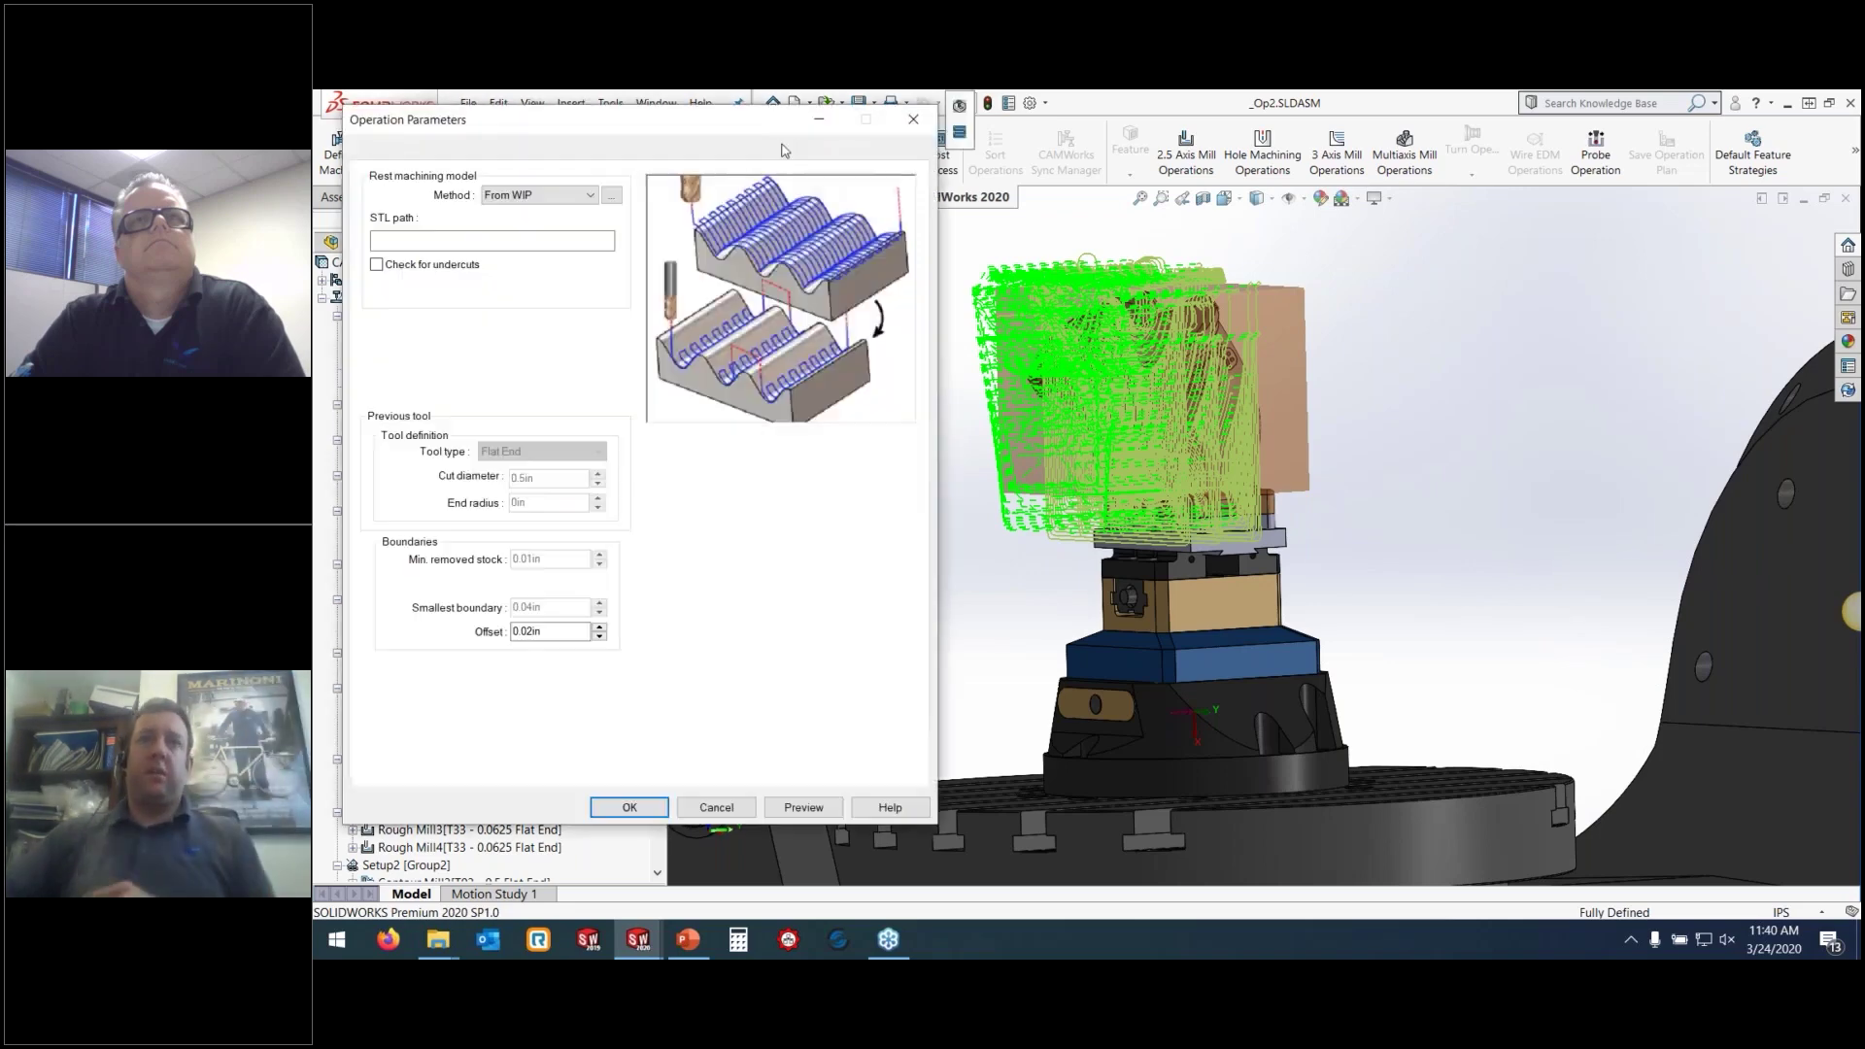
{"action": "left_click", "coordinate": [611, 198]}
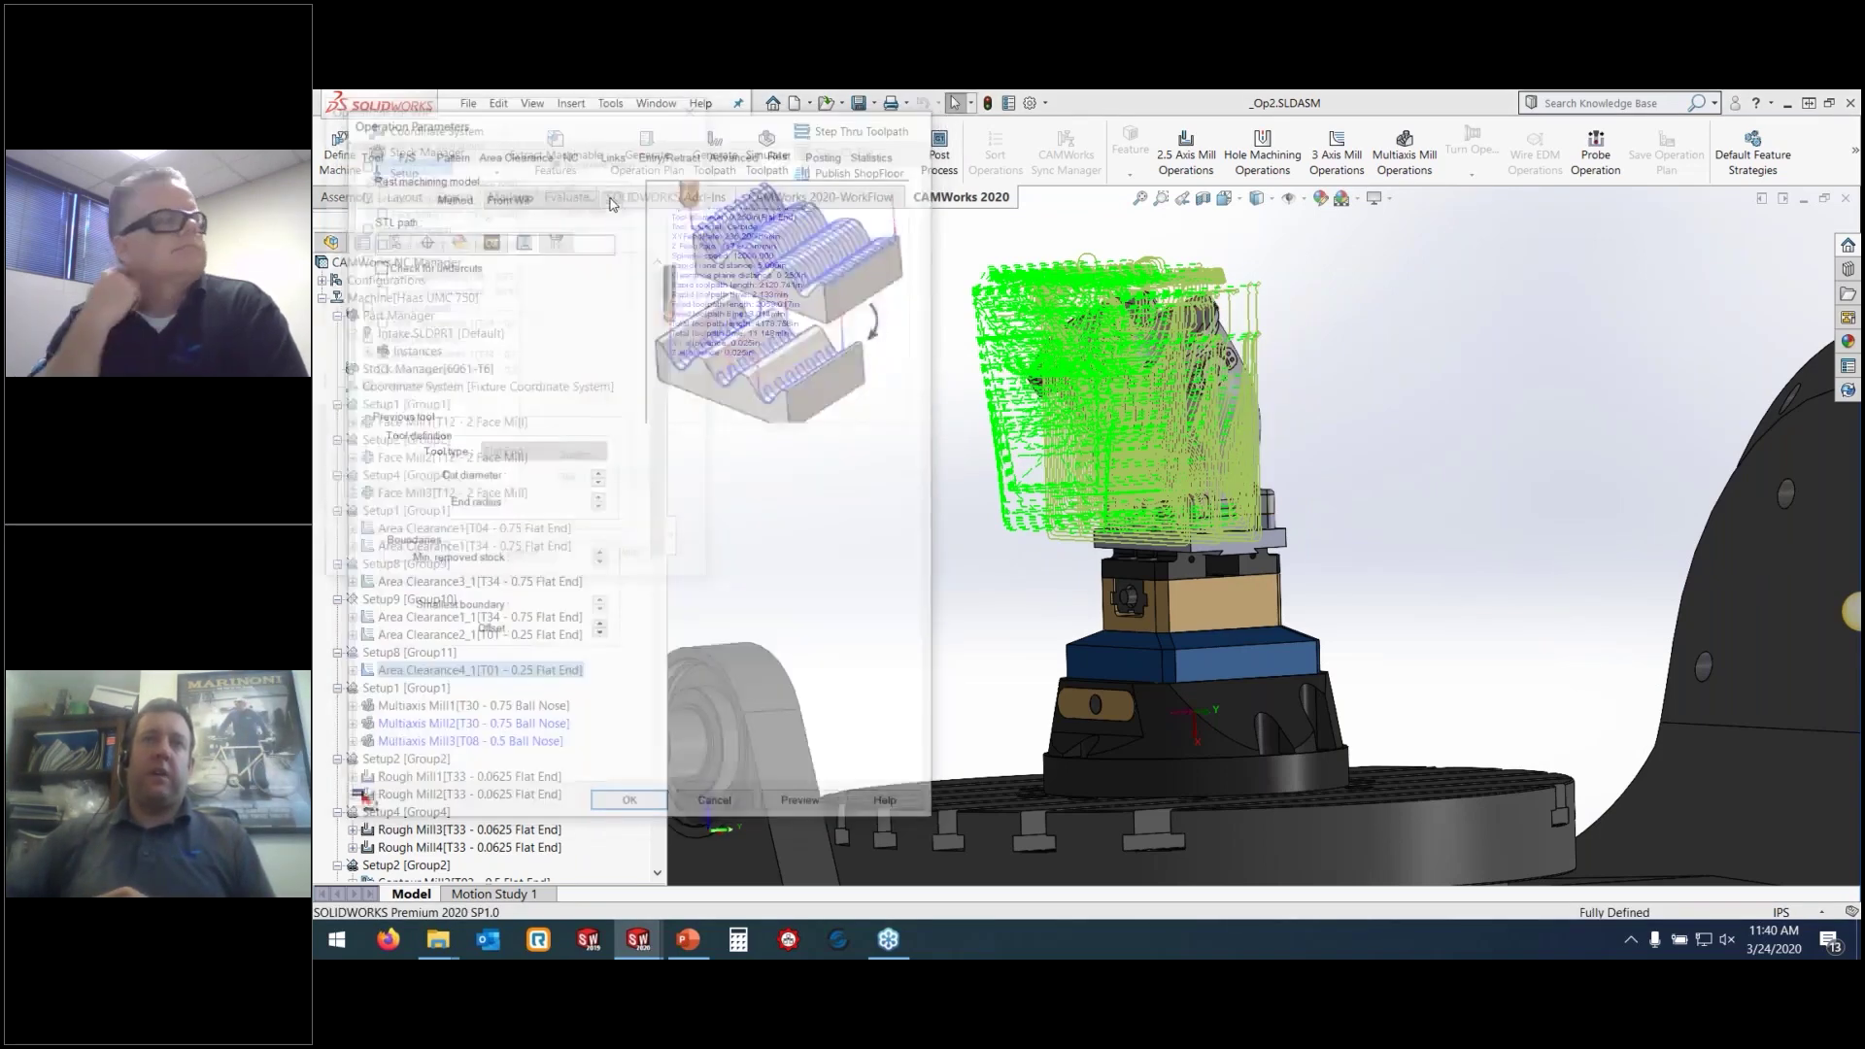
{"action": "left_click", "coordinate": [413, 561]}
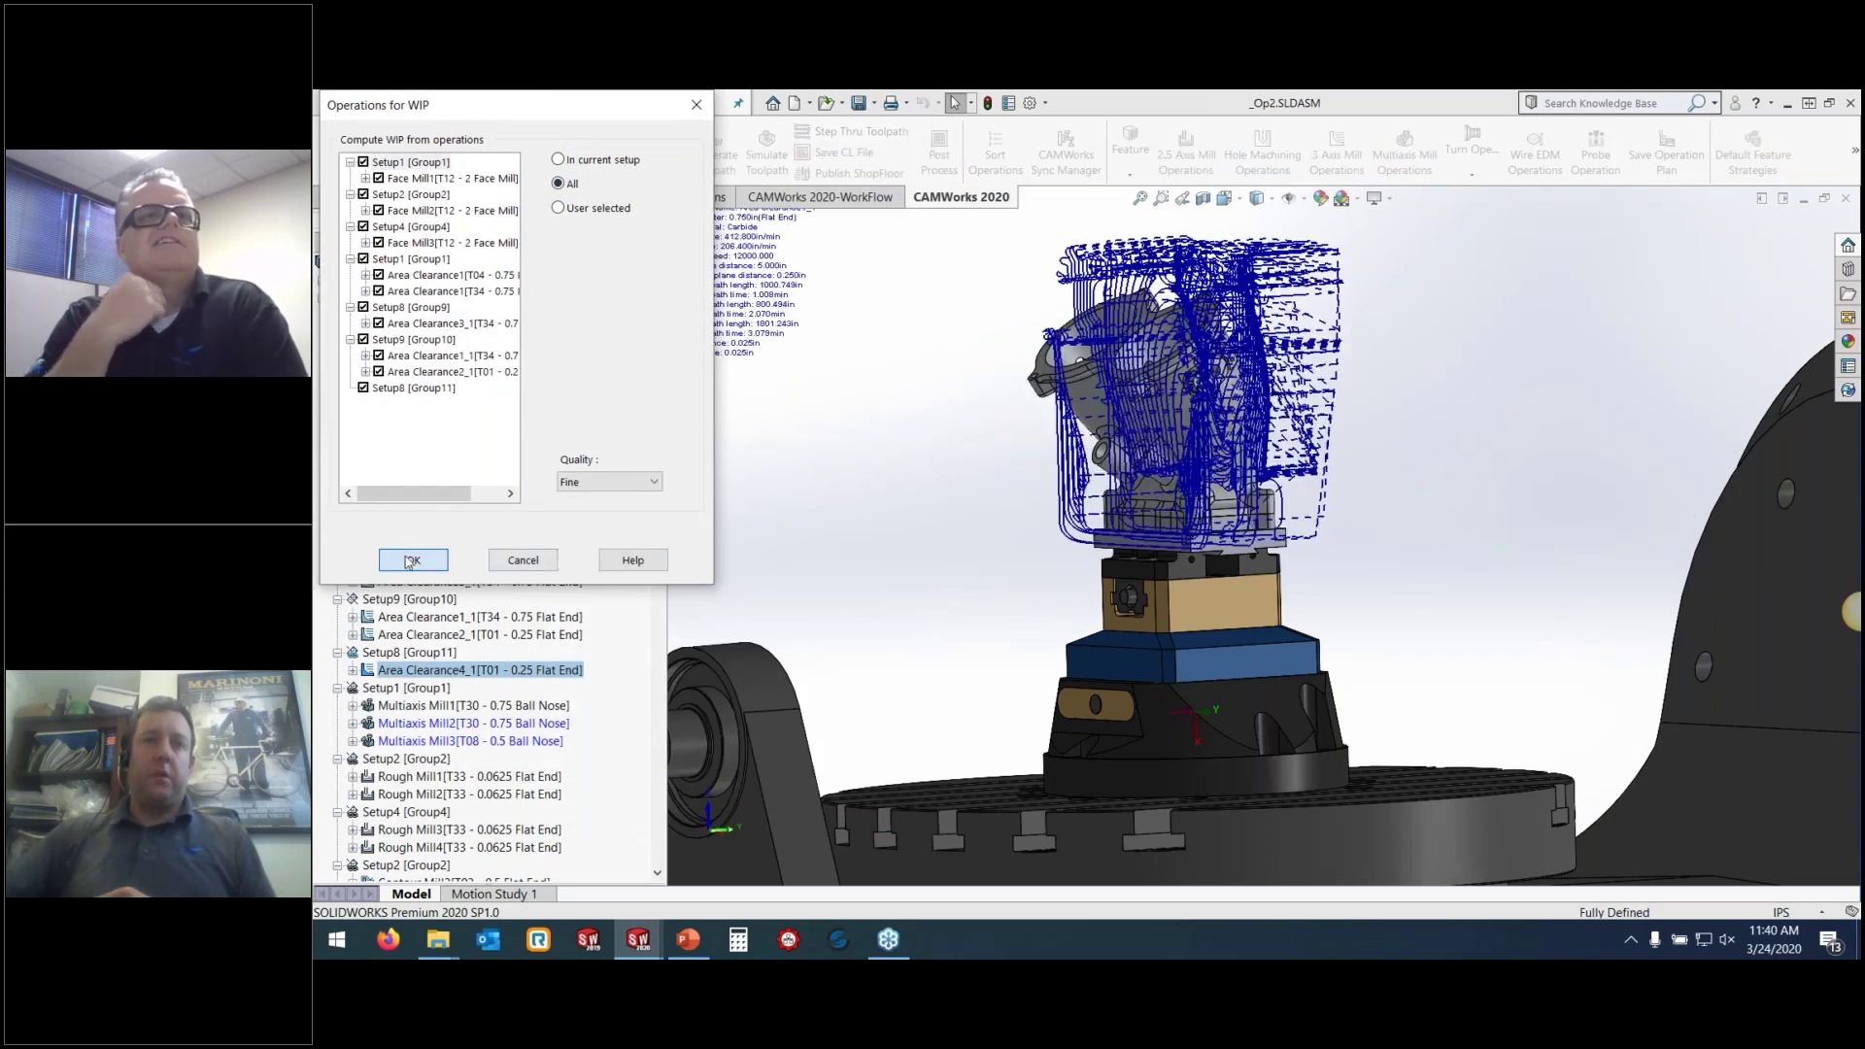
{"action": "left_click", "coordinate": [630, 808]}
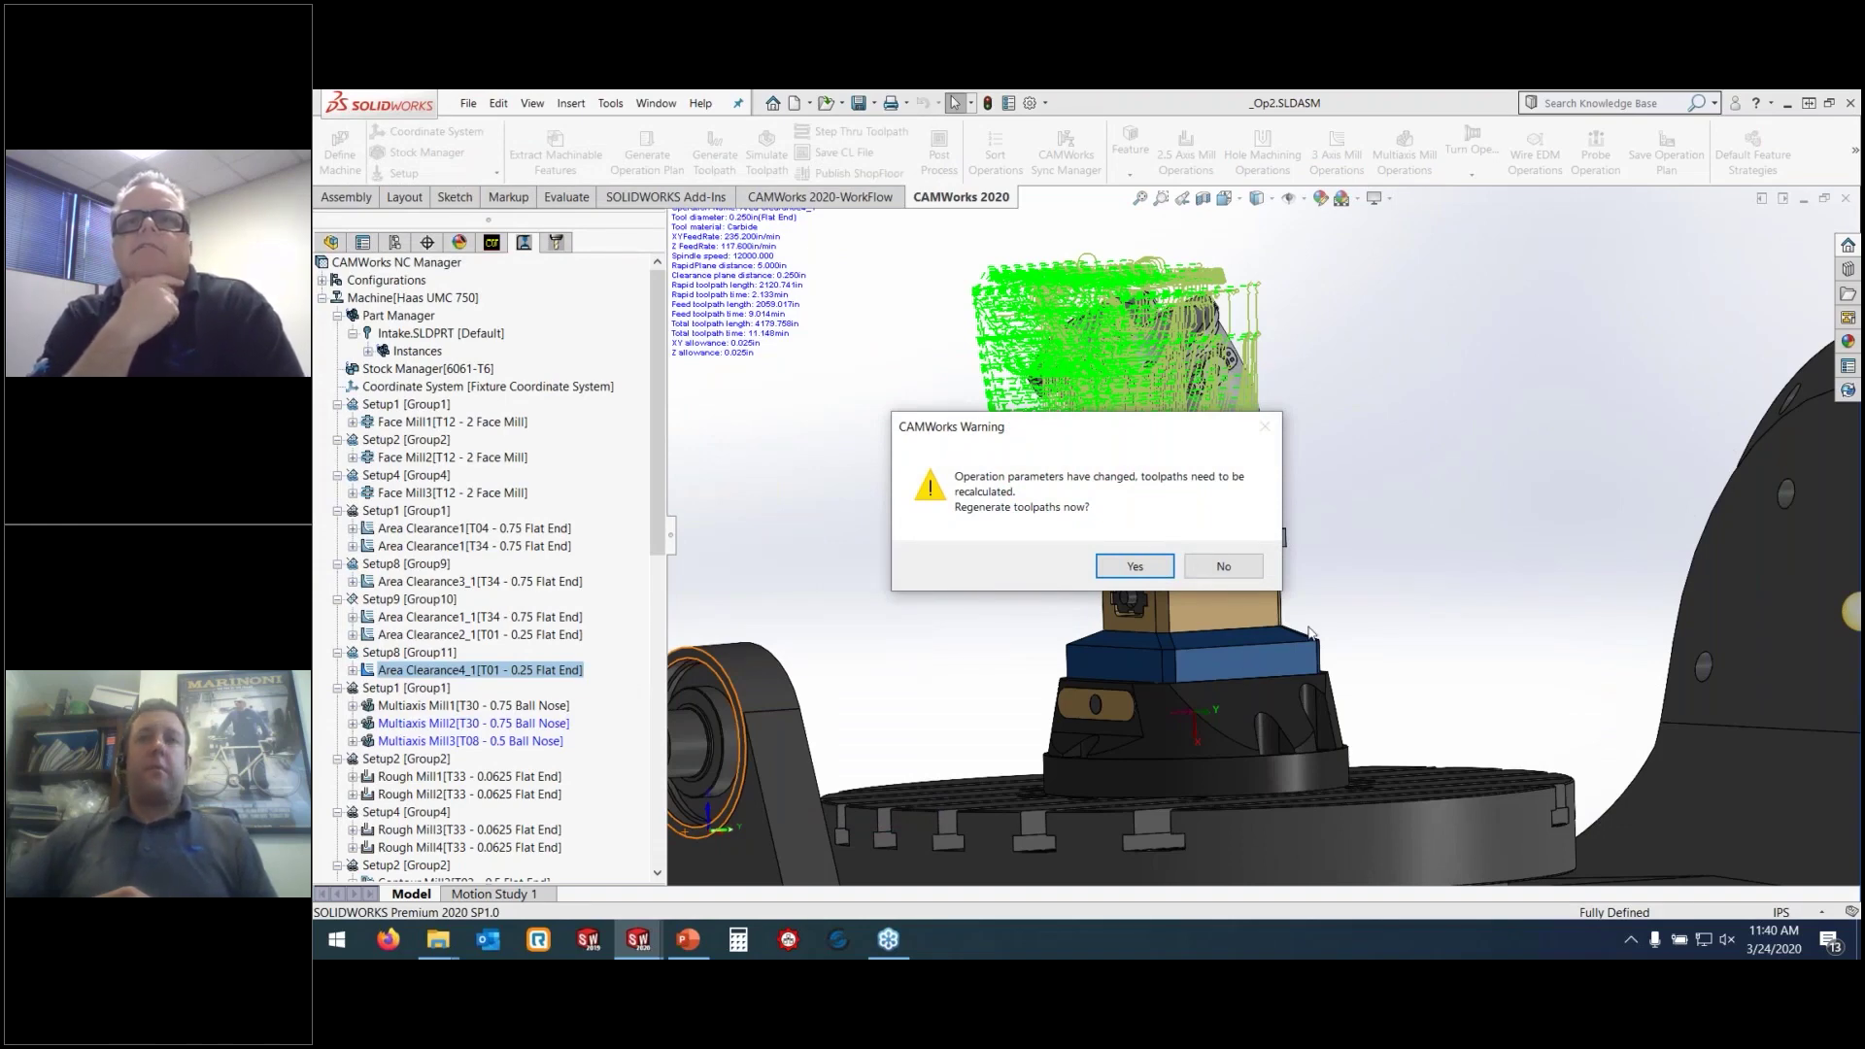
{"action": "key", "text": "Return"}
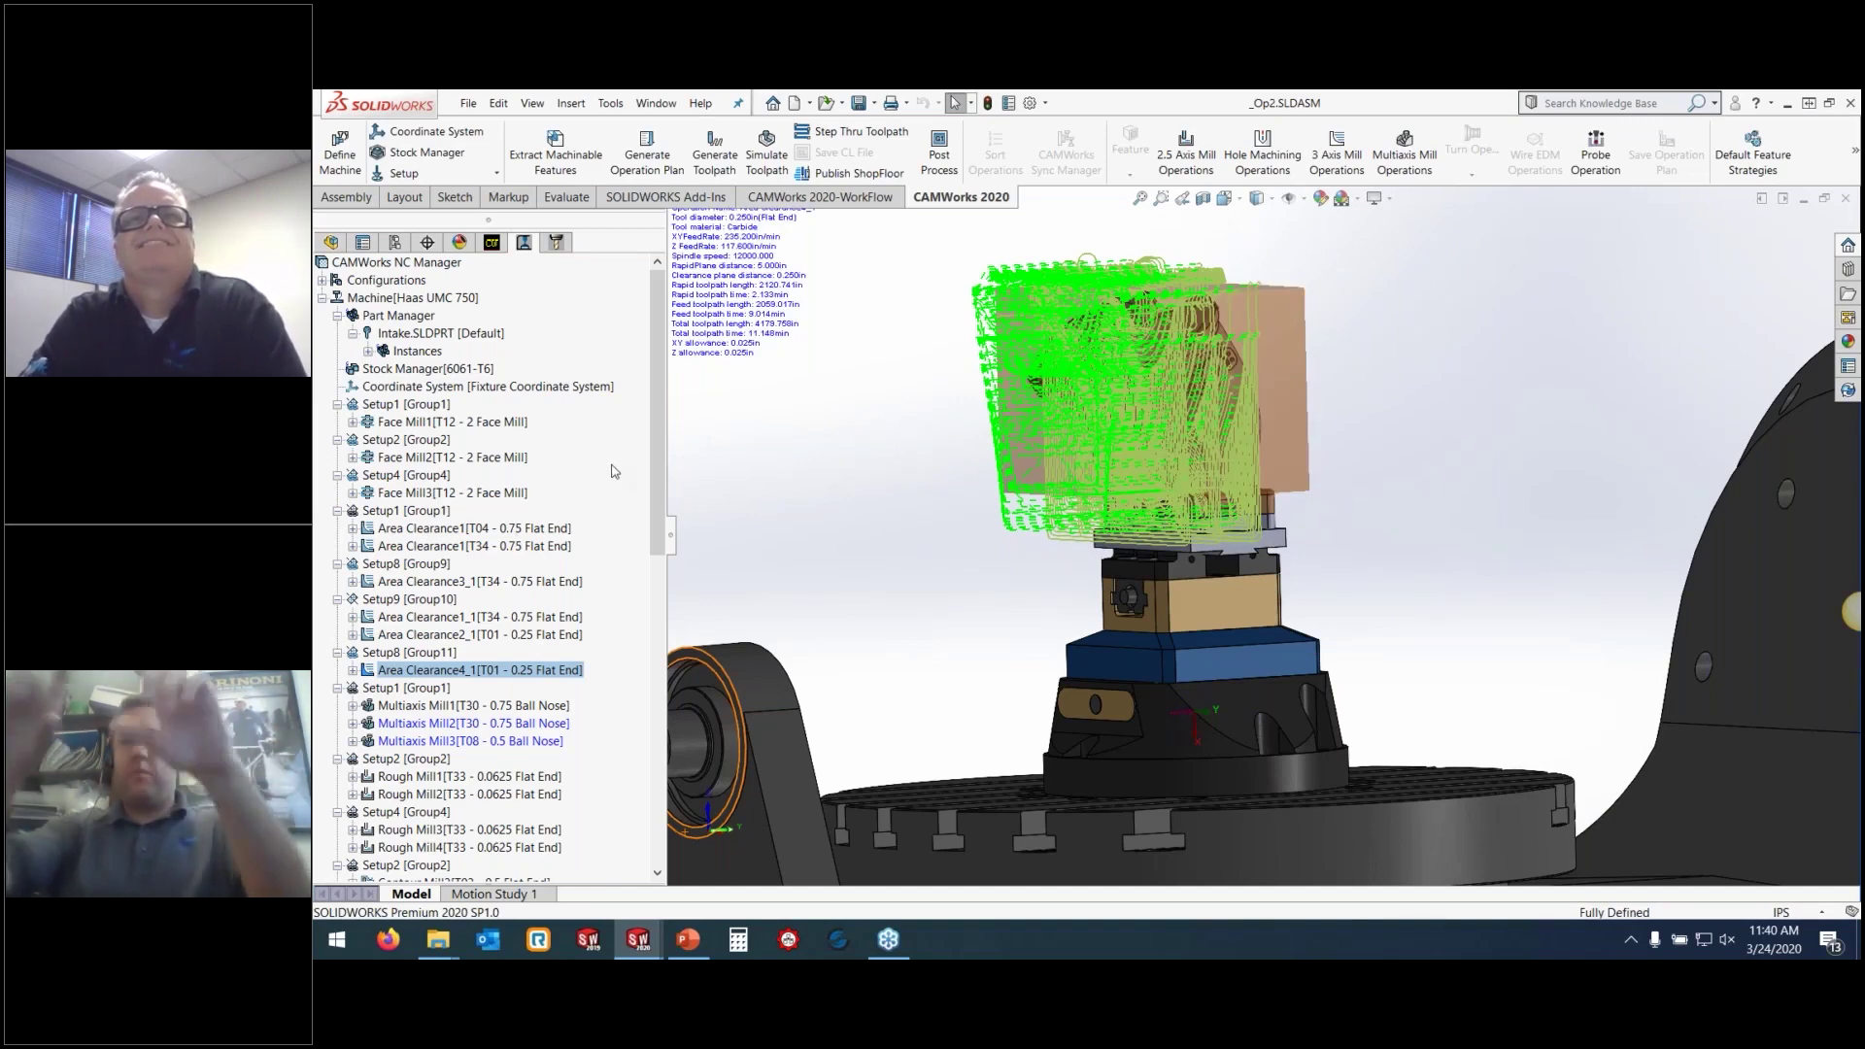
Regenerate the area clearance toolpaths of the setups from Setup8 [Group9] through Setup8 [Group11] together
{"action": "mouse_move", "coordinate": [414, 544]}
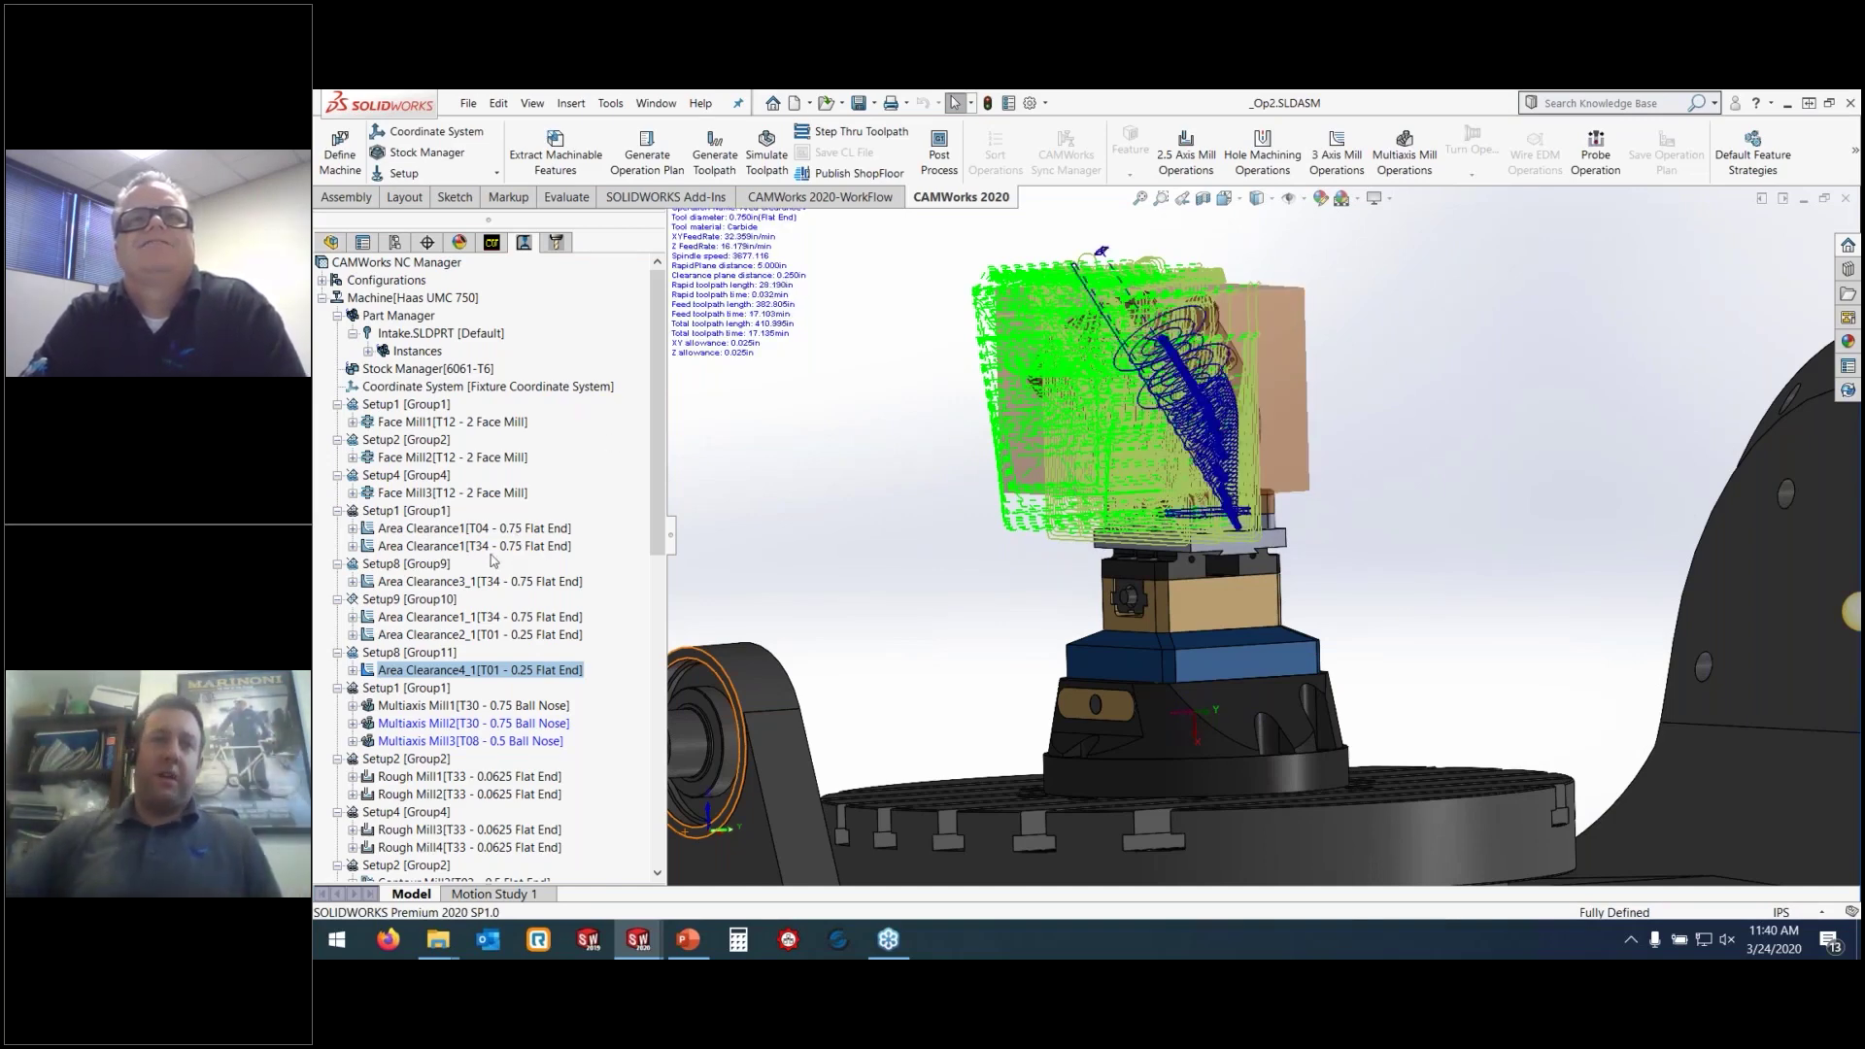
{"action": "left_click", "coordinate": [408, 565]}
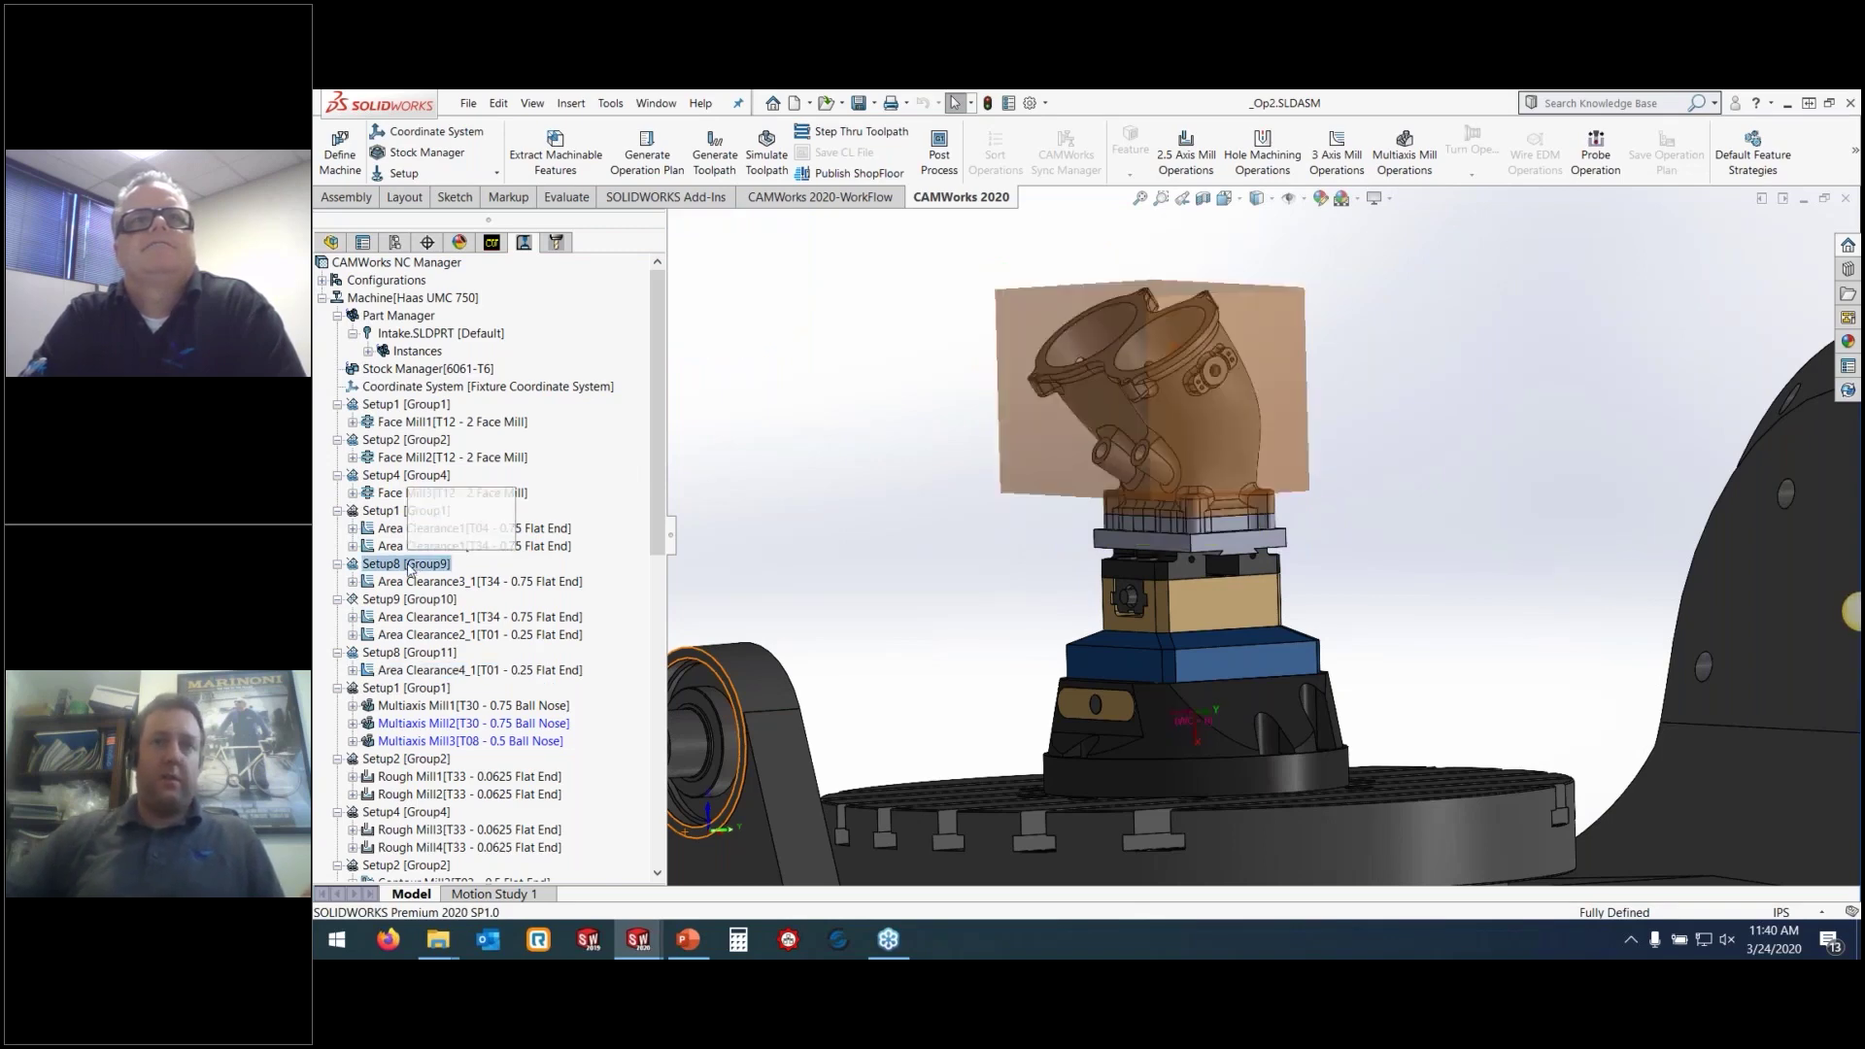
{"action": "left_click", "coordinate": [402, 653], "text": "shift"}
{"action": "left_click", "coordinate": [417, 590]}
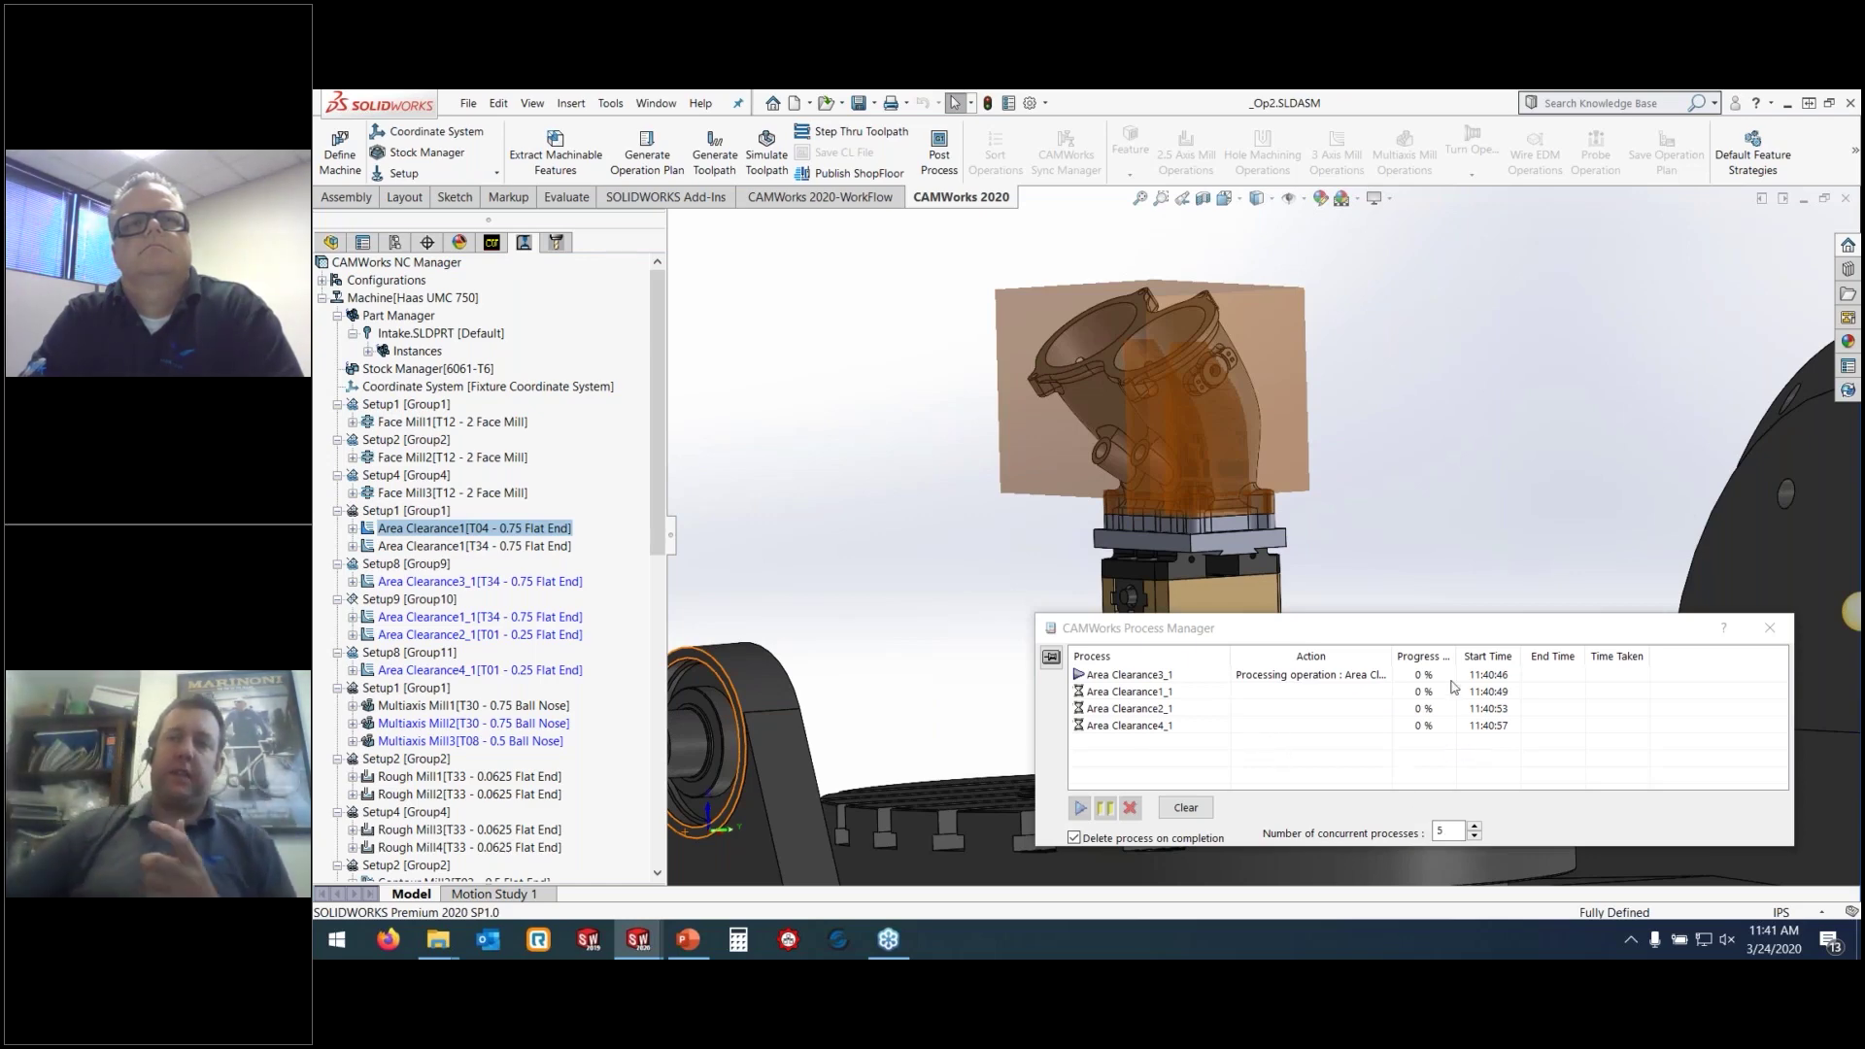
Set the upper edge surfaces of Multiaxis Mill2's Flowline Between Surfaces pattern to Multi Surface Feature2
{"action": "left_click", "coordinate": [448, 707]}
{"action": "left_click", "coordinate": [450, 707]}
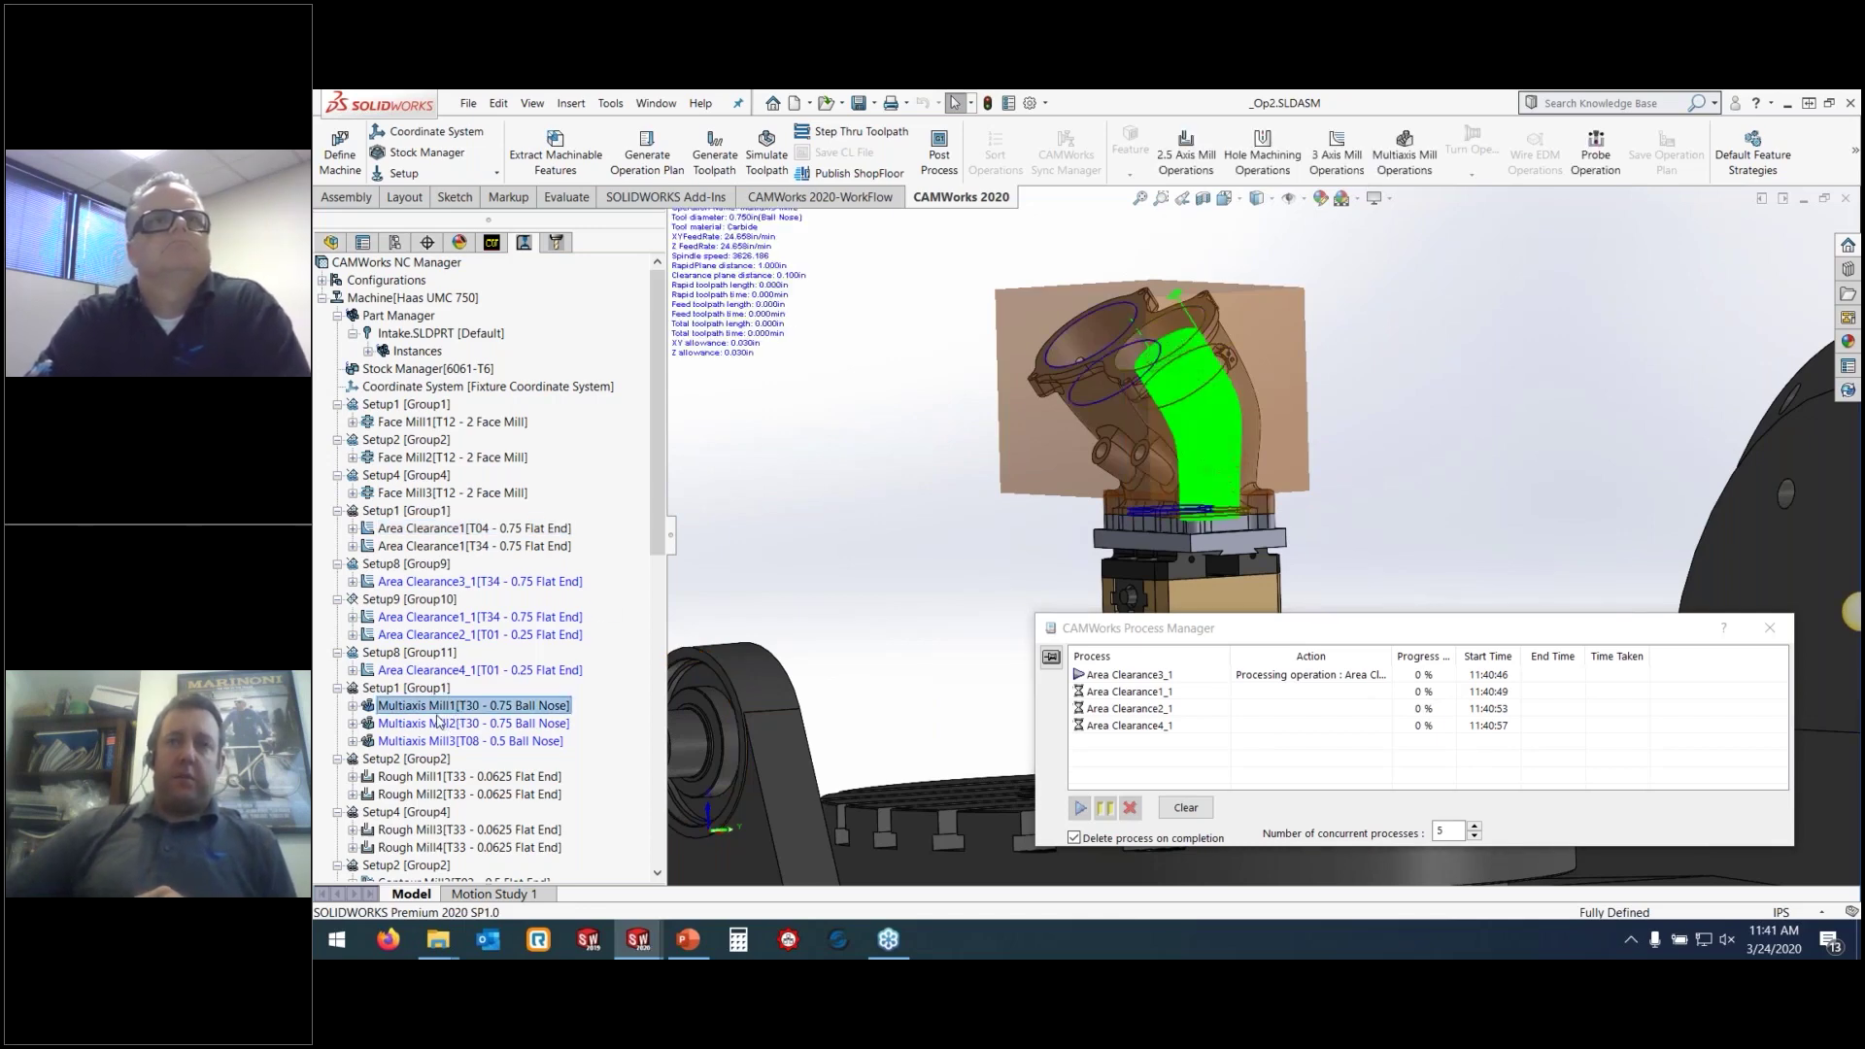
{"action": "left_click", "coordinate": [472, 723]}
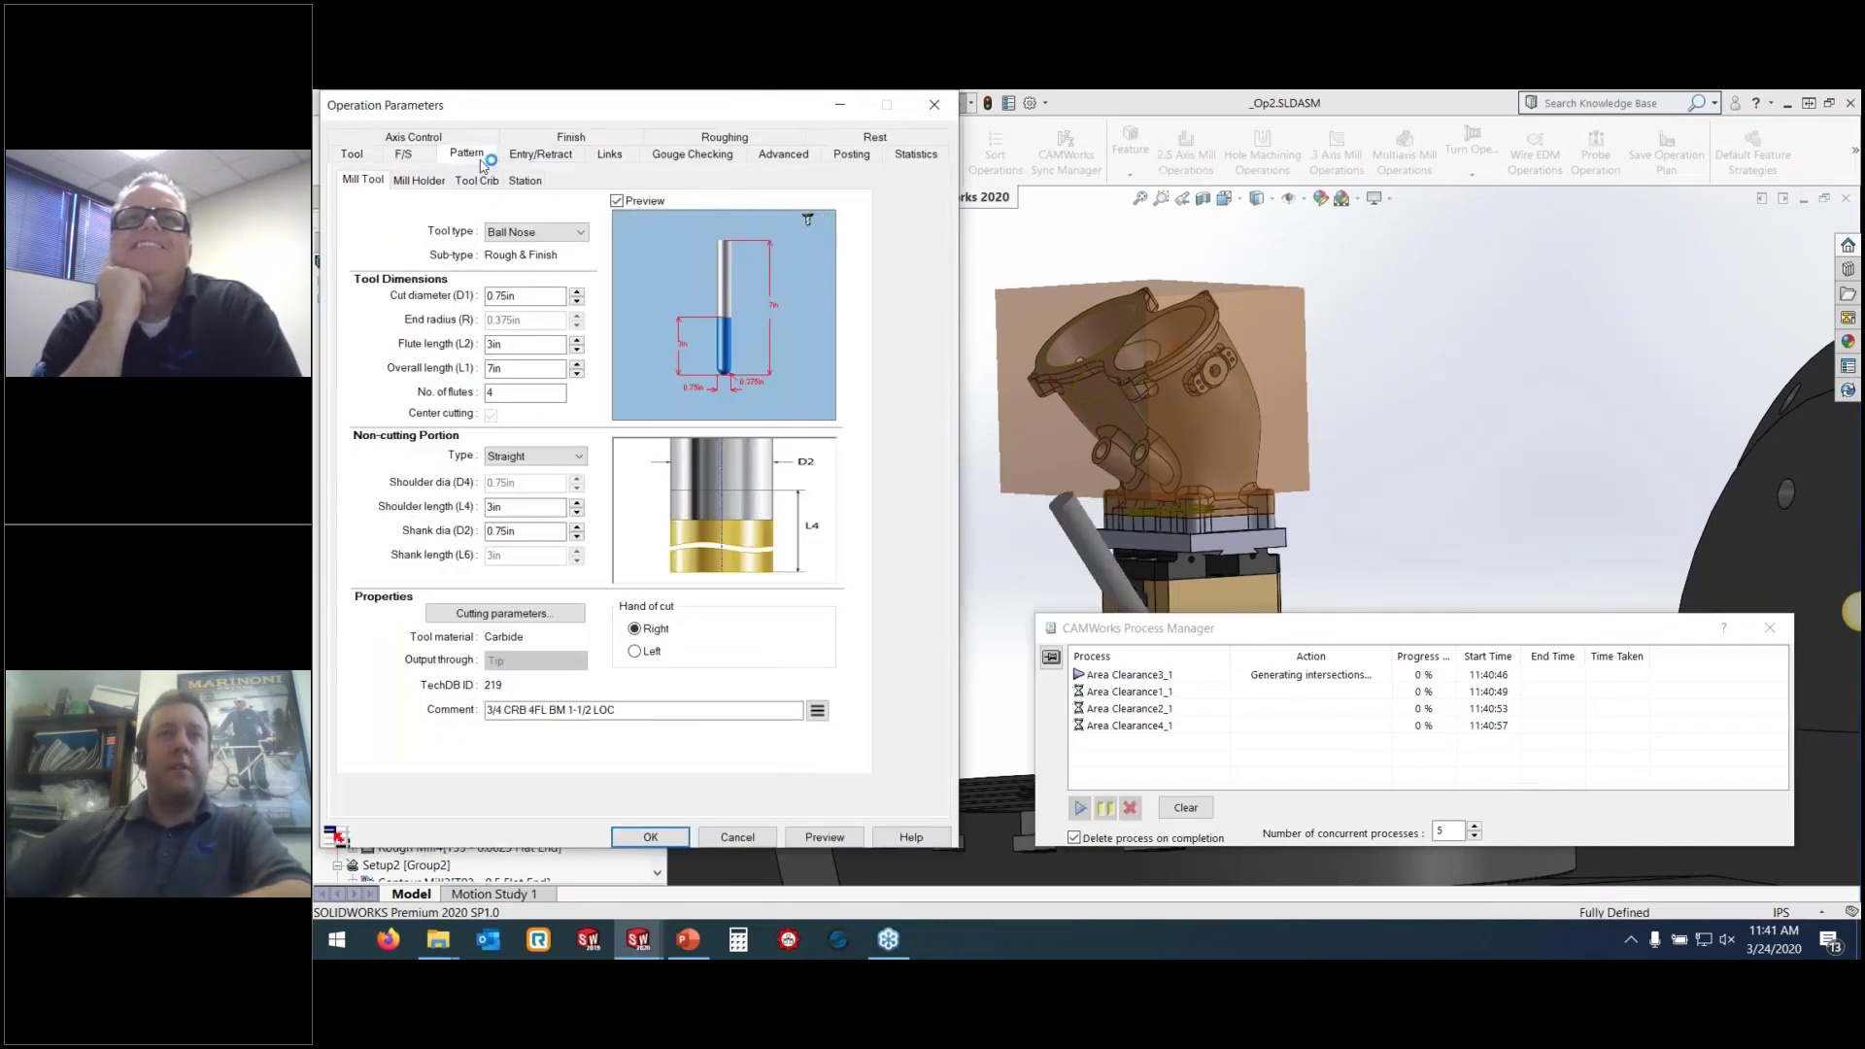
{"action": "left_click", "coordinate": [466, 153]}
{"action": "left_click", "coordinate": [551, 310]}
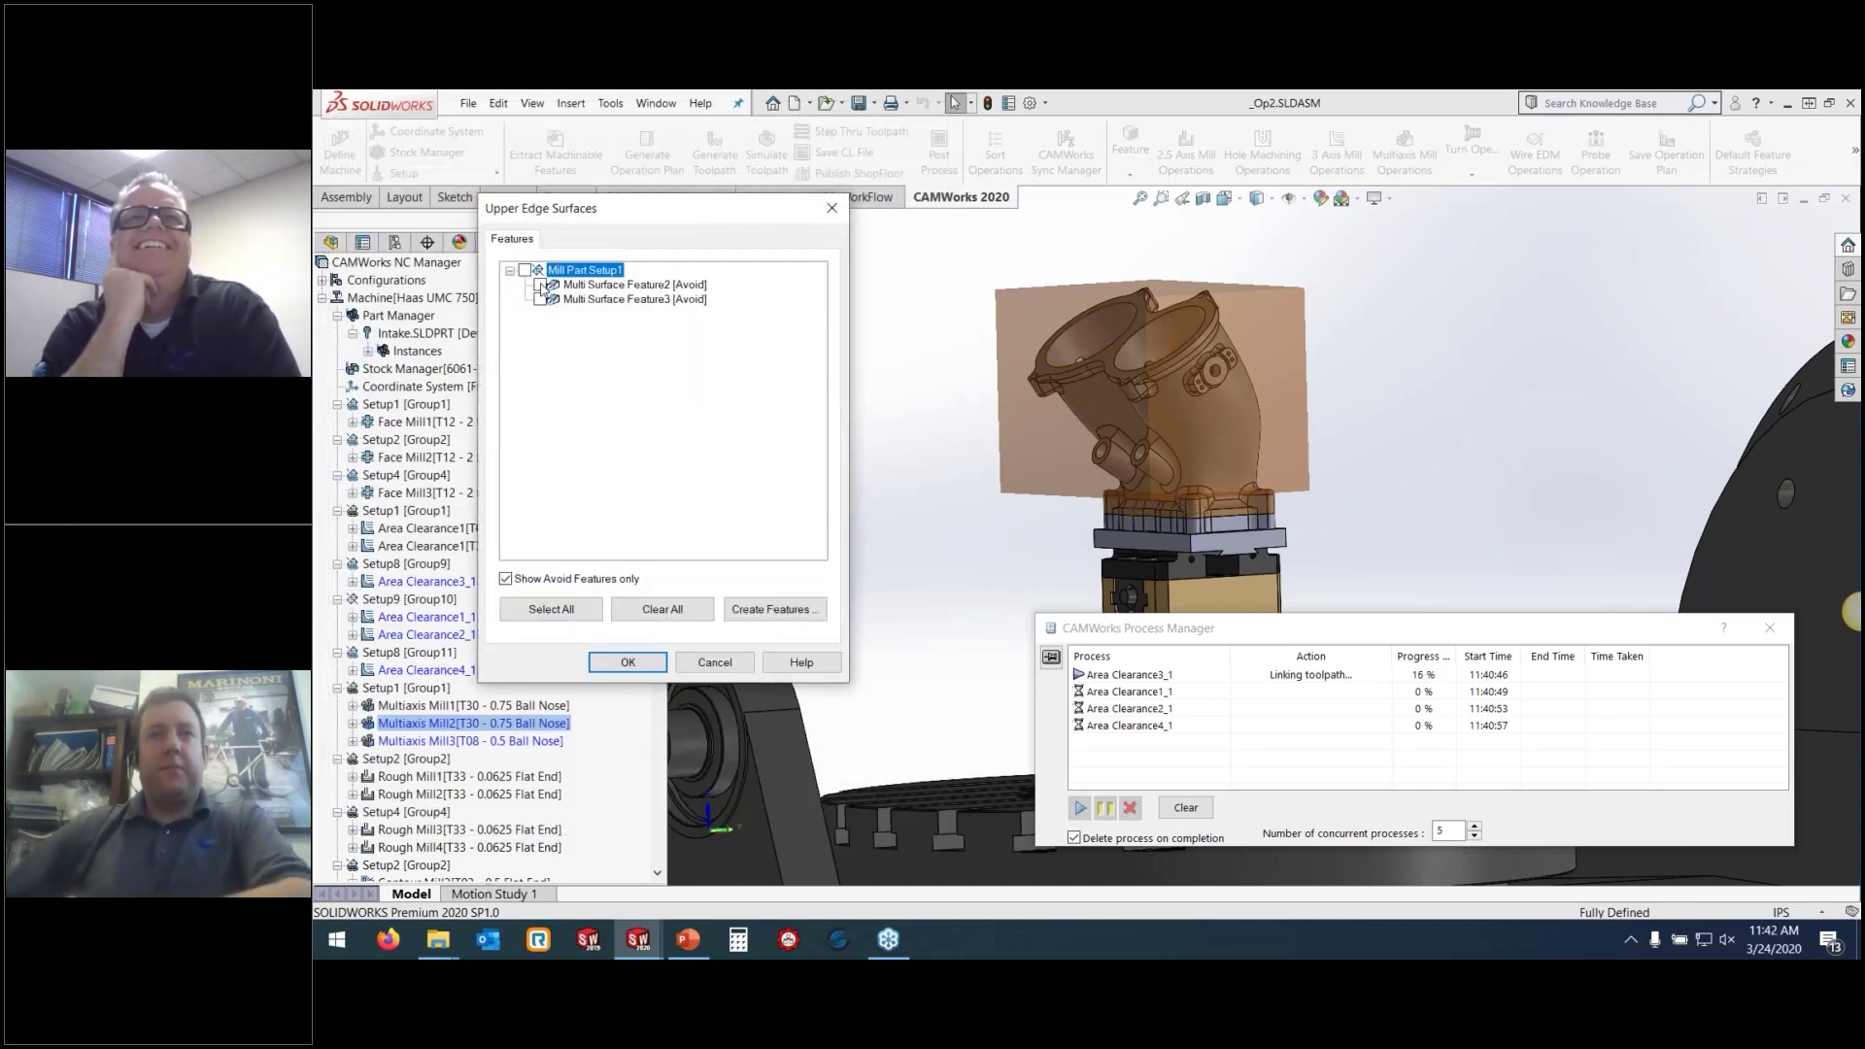
{"action": "left_click", "coordinate": [541, 285]}
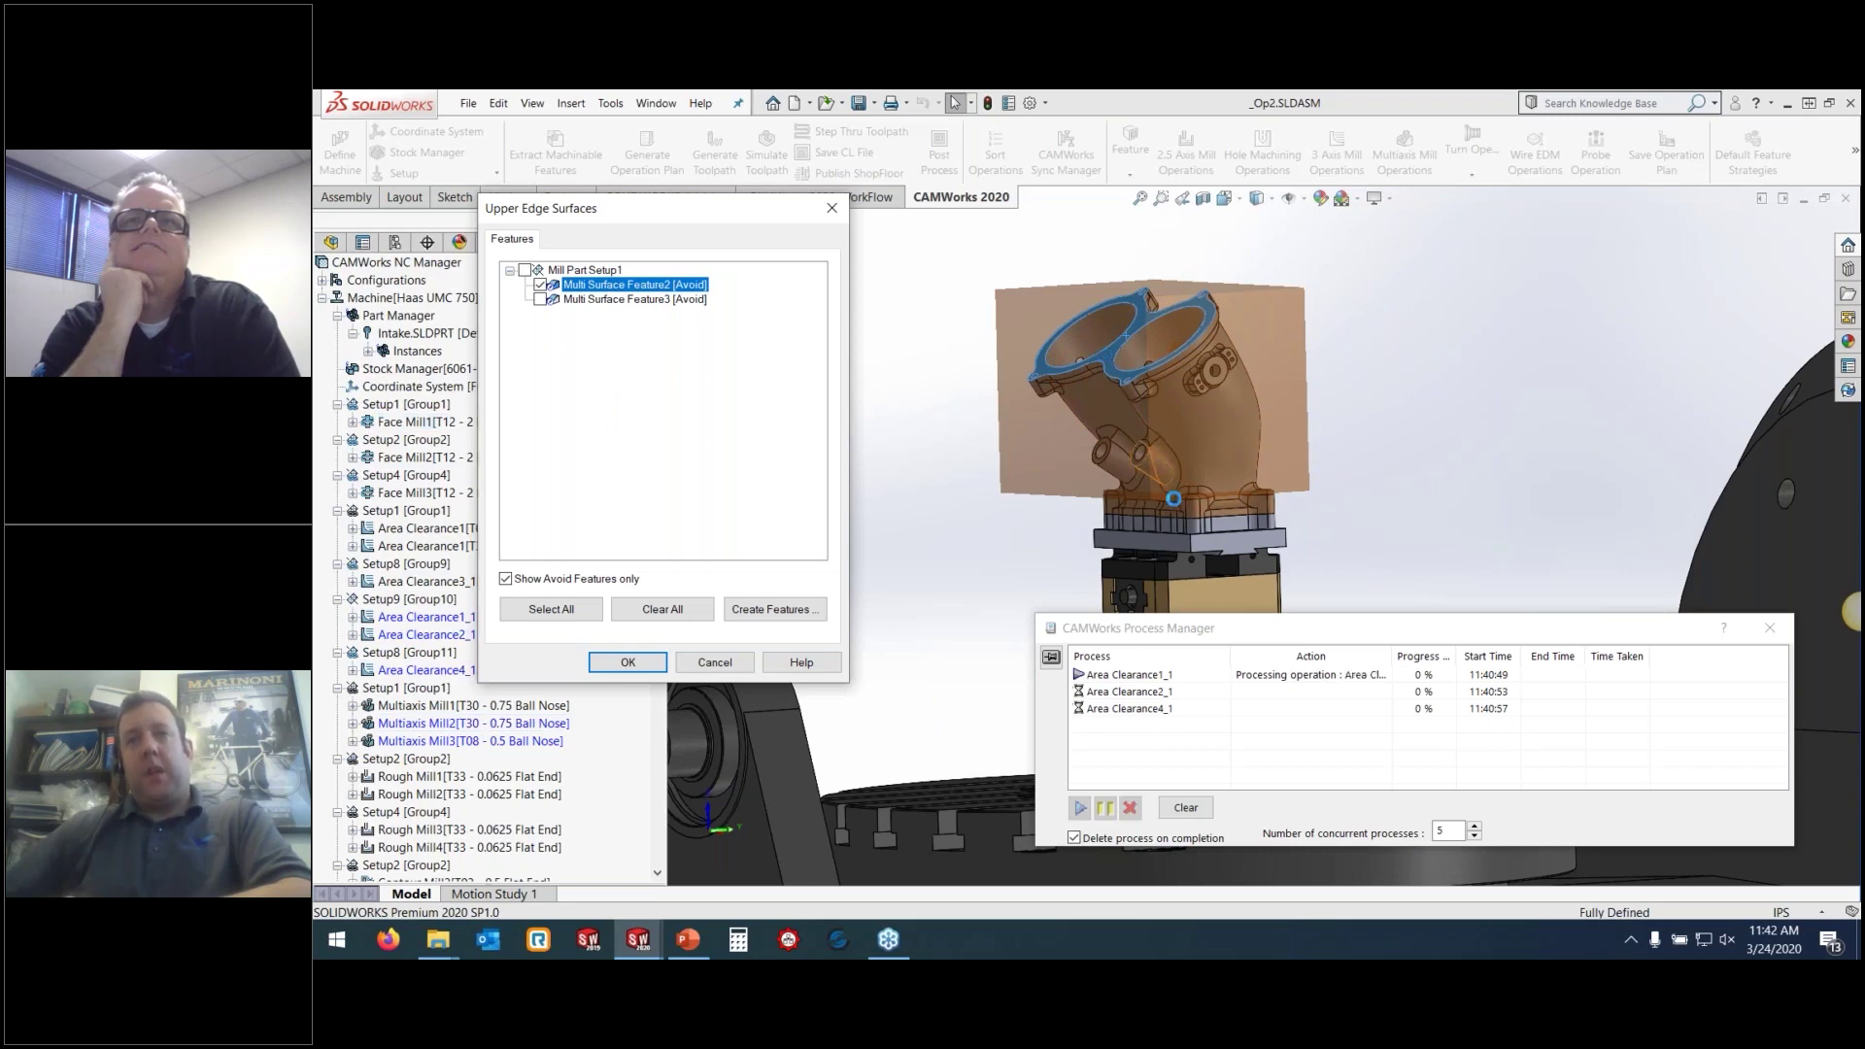
{"action": "left_click", "coordinate": [627, 661]}
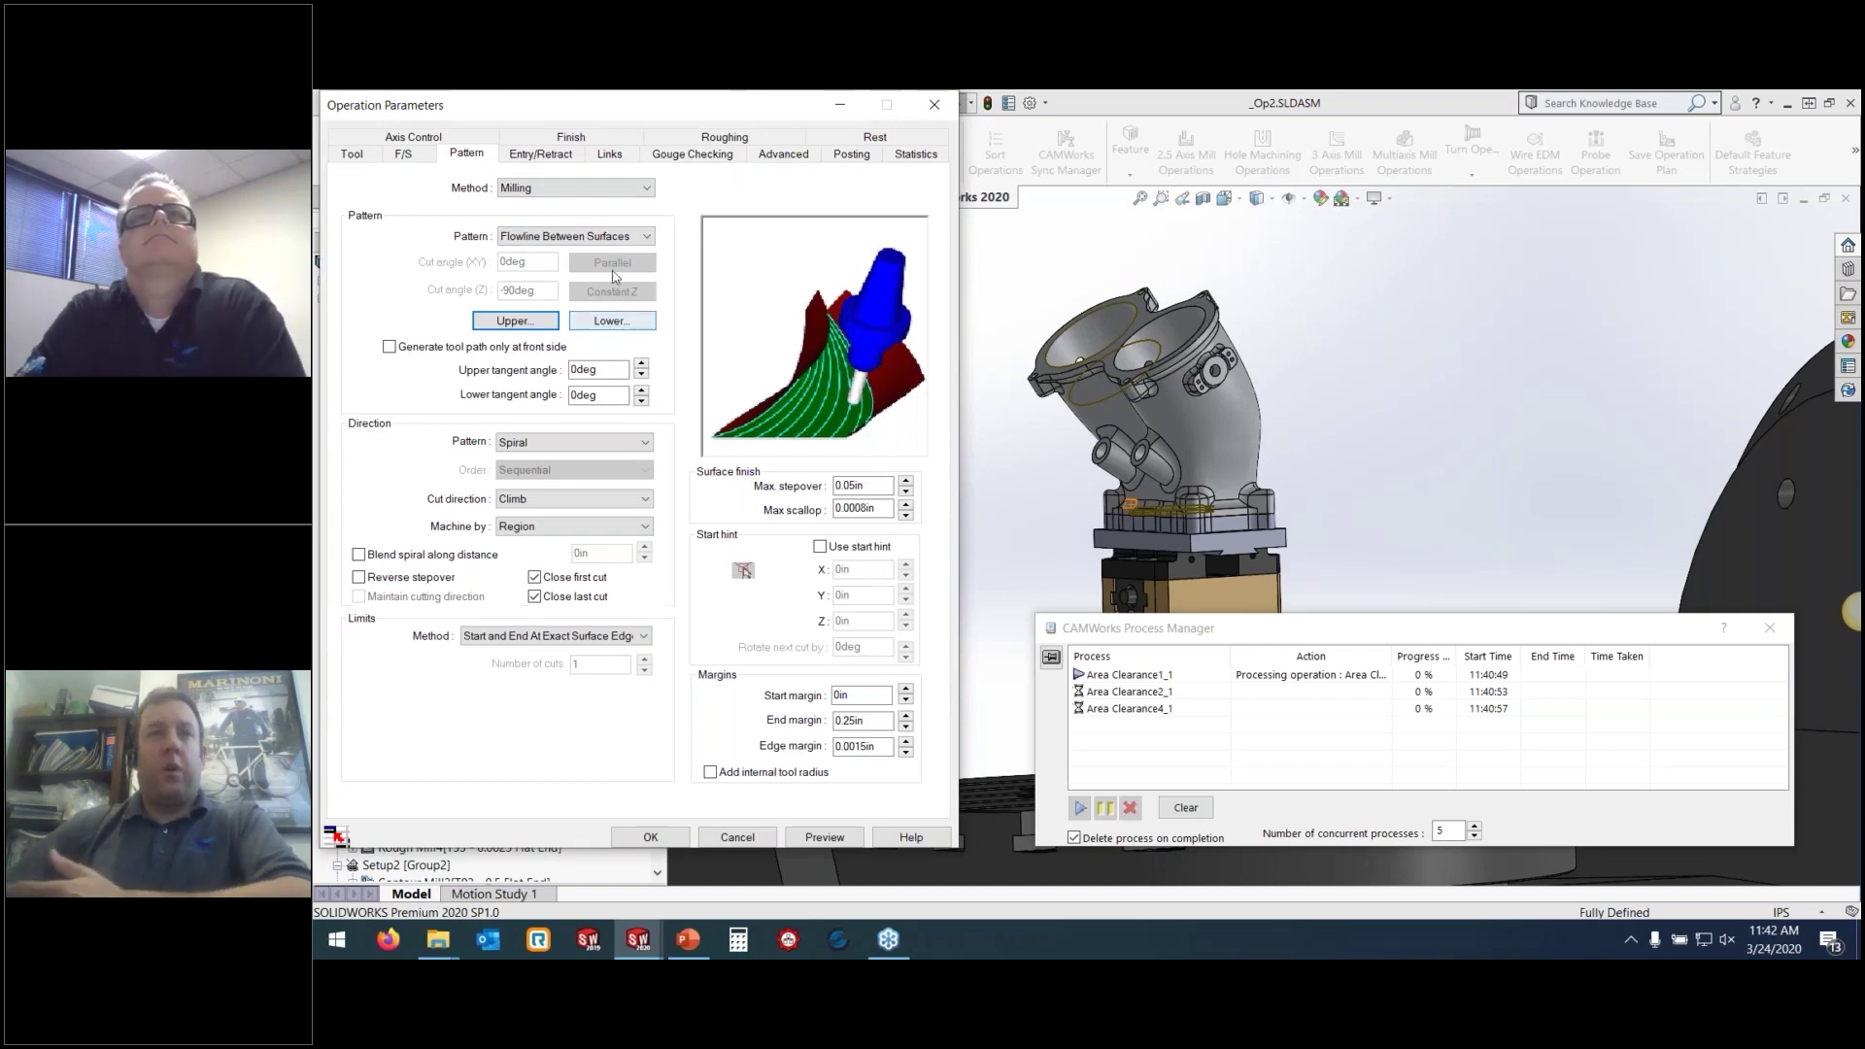
Set the lower edge surfaces of Multiaxis Mill2's Flowline Between Surfaces pattern to Multi Surface Feature3
{"action": "left_click", "coordinate": [563, 157]}
{"action": "left_click", "coordinate": [610, 155]}
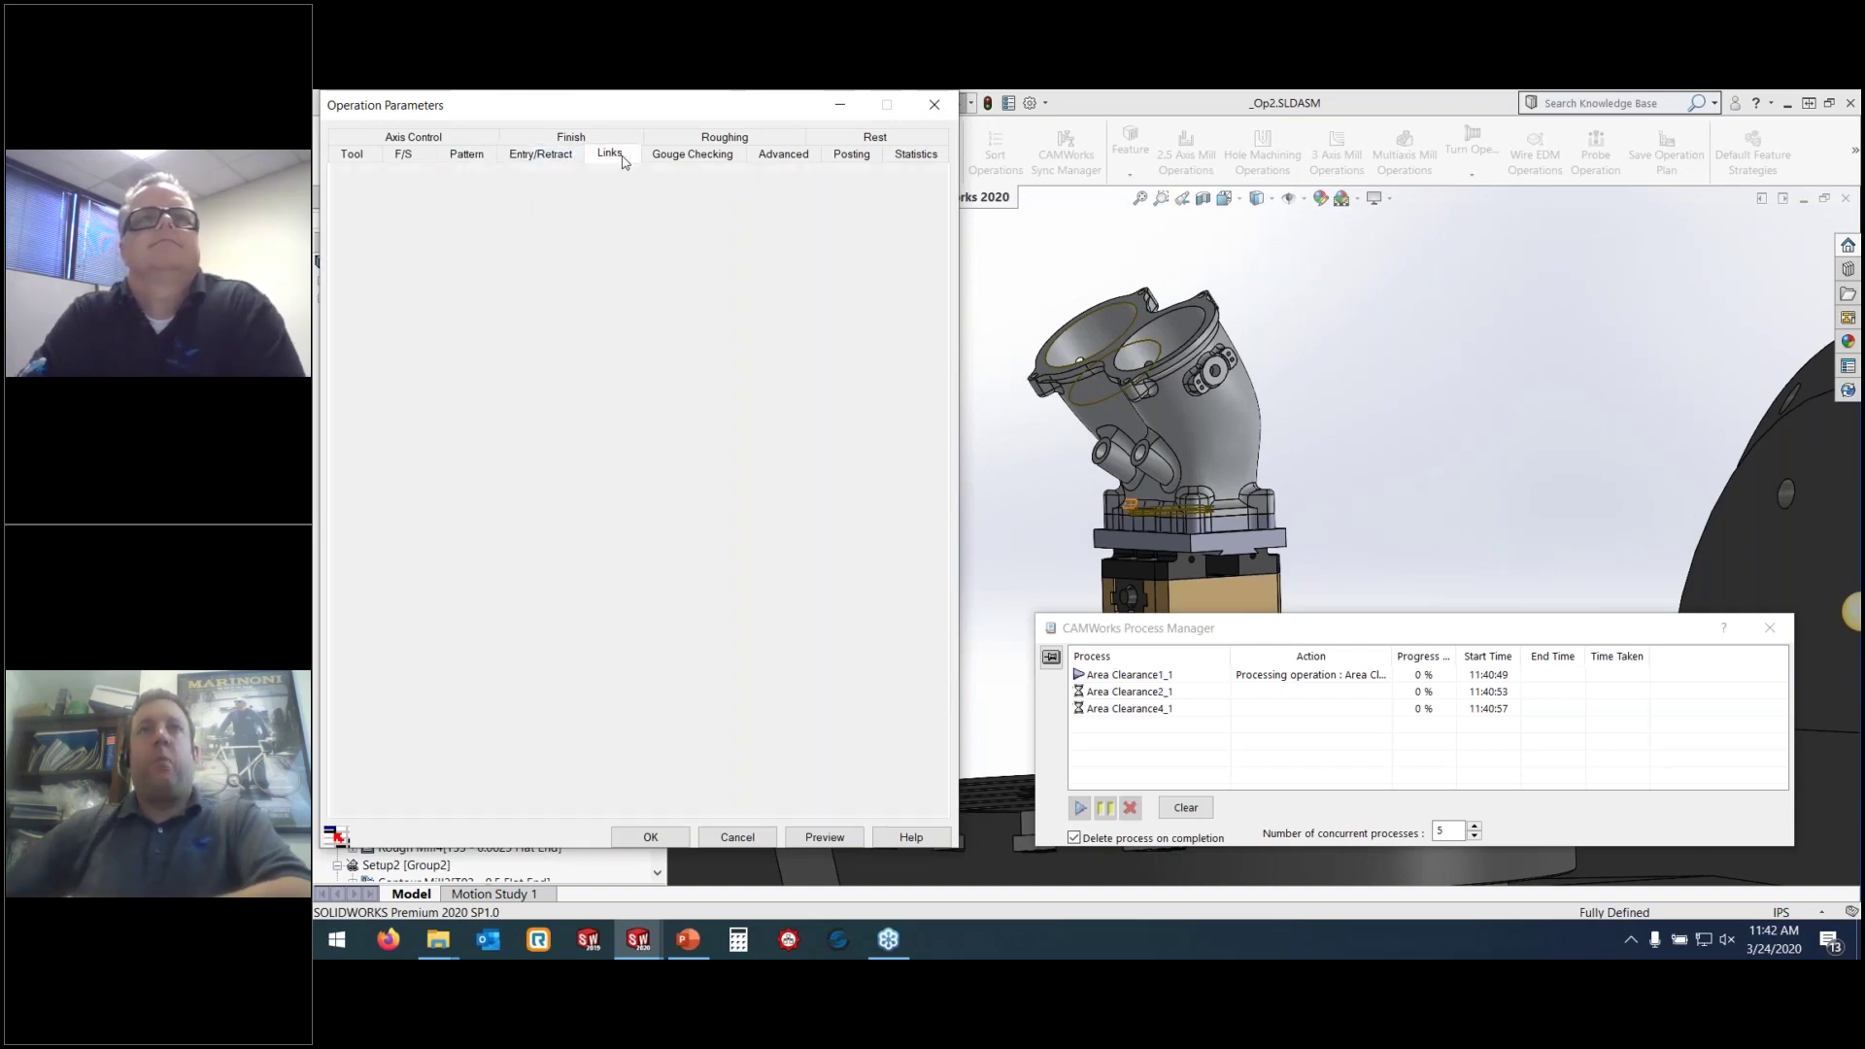
{"action": "left_click", "coordinate": [571, 137]}
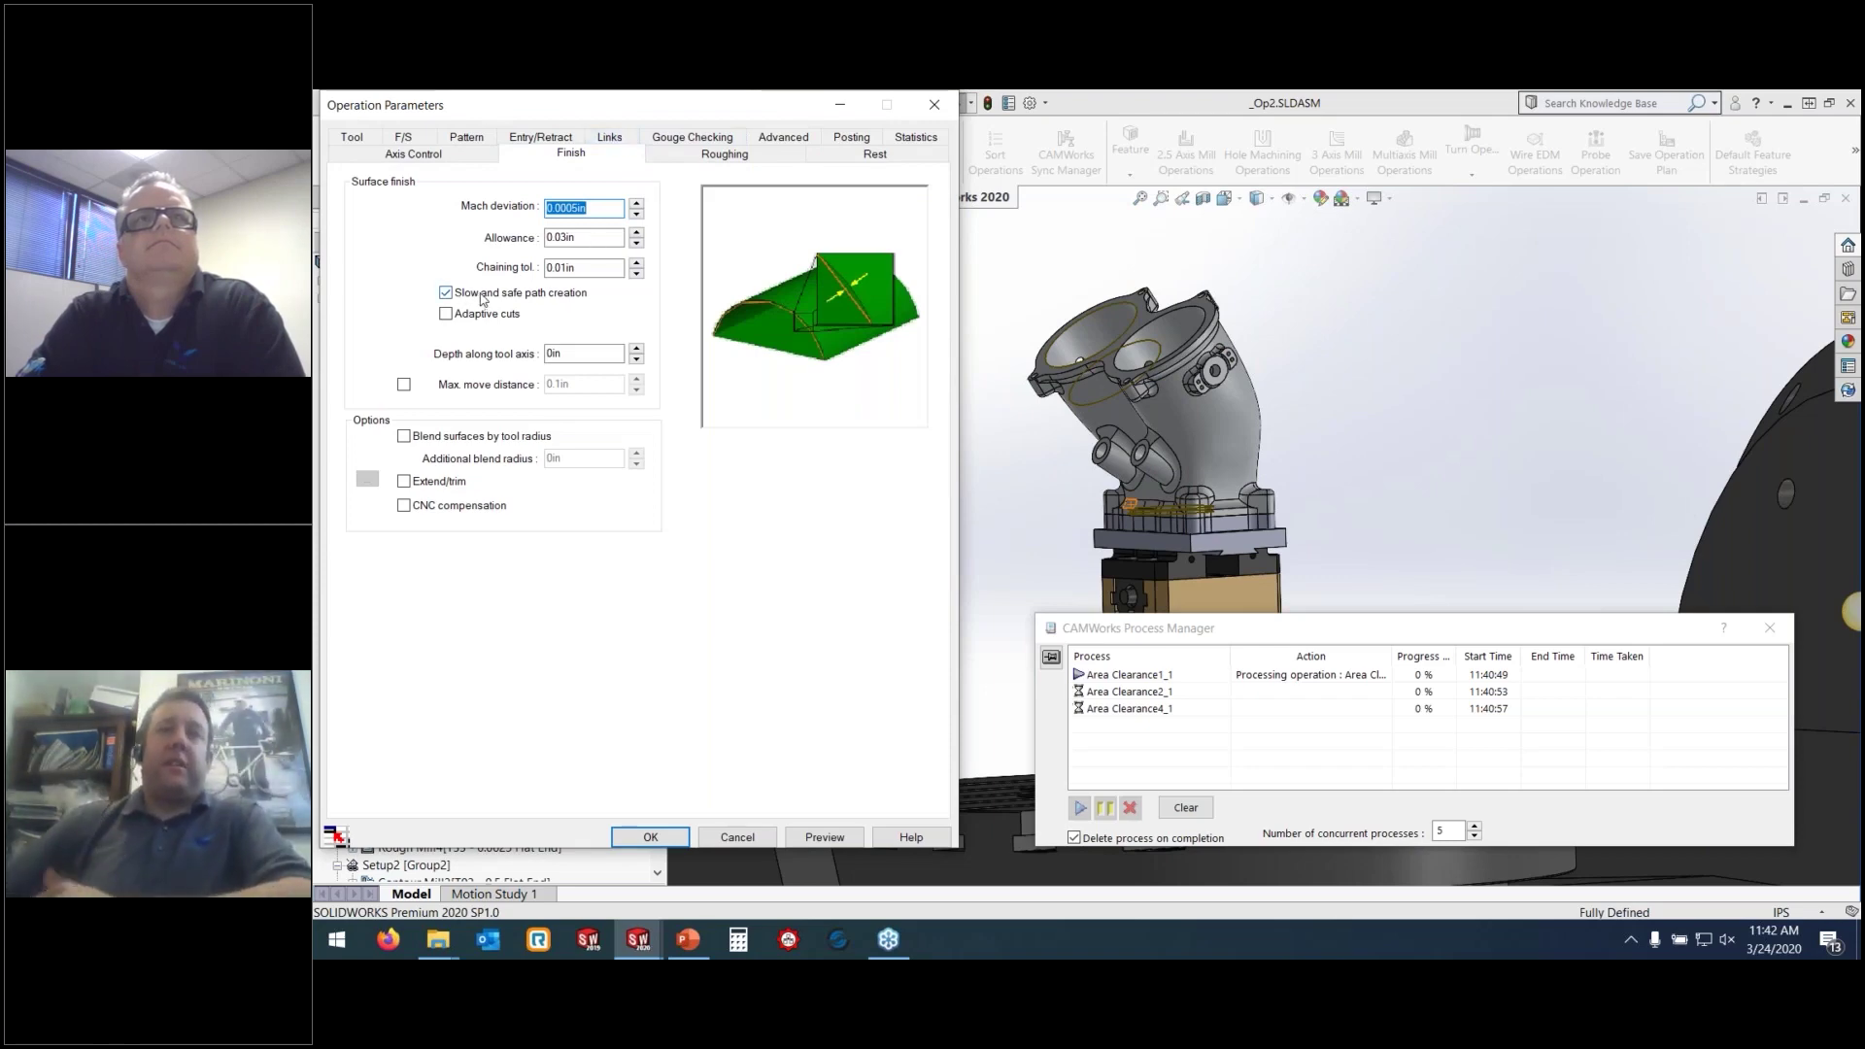
{"action": "left_click", "coordinate": [466, 138]}
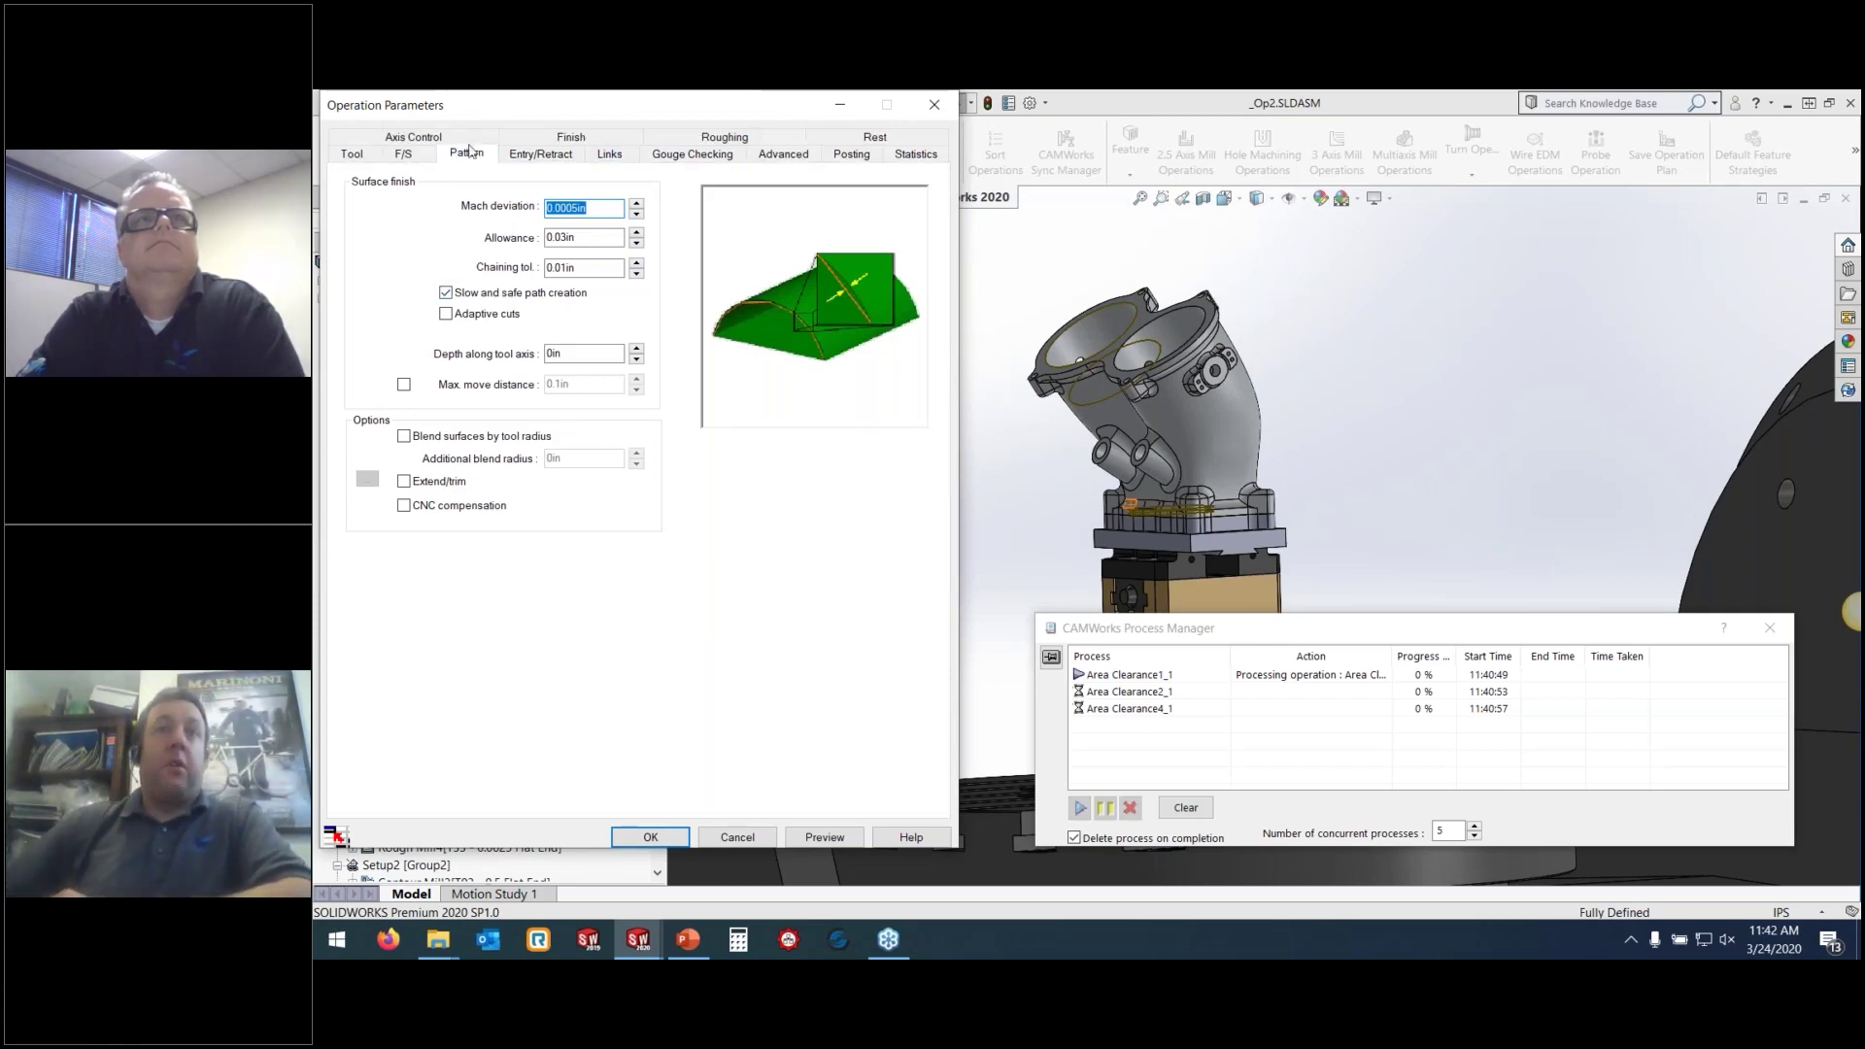
{"action": "left_click", "coordinate": [612, 321]}
{"action": "left_click", "coordinate": [542, 300]}
{"action": "left_click", "coordinate": [622, 663]}
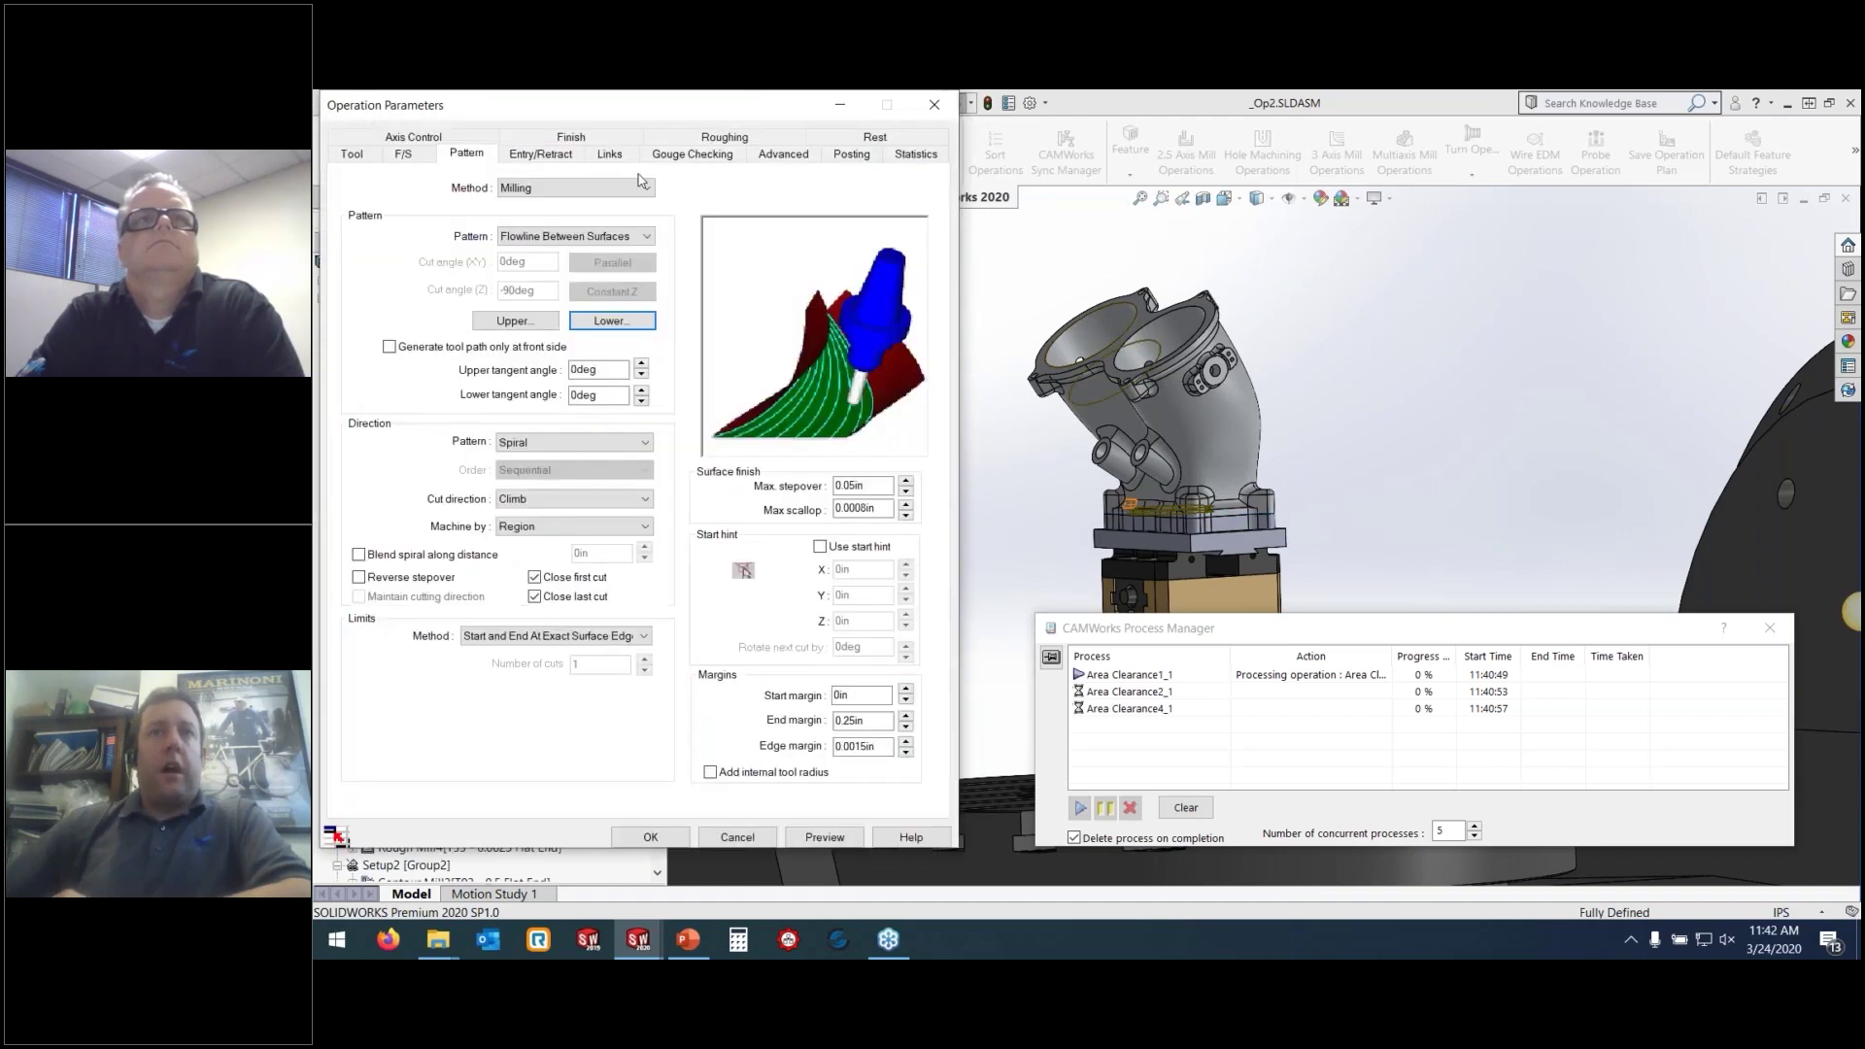
Review the entry/retract, link and surface finish settings of Multiaxis Mill2
{"action": "left_click", "coordinate": [546, 155]}
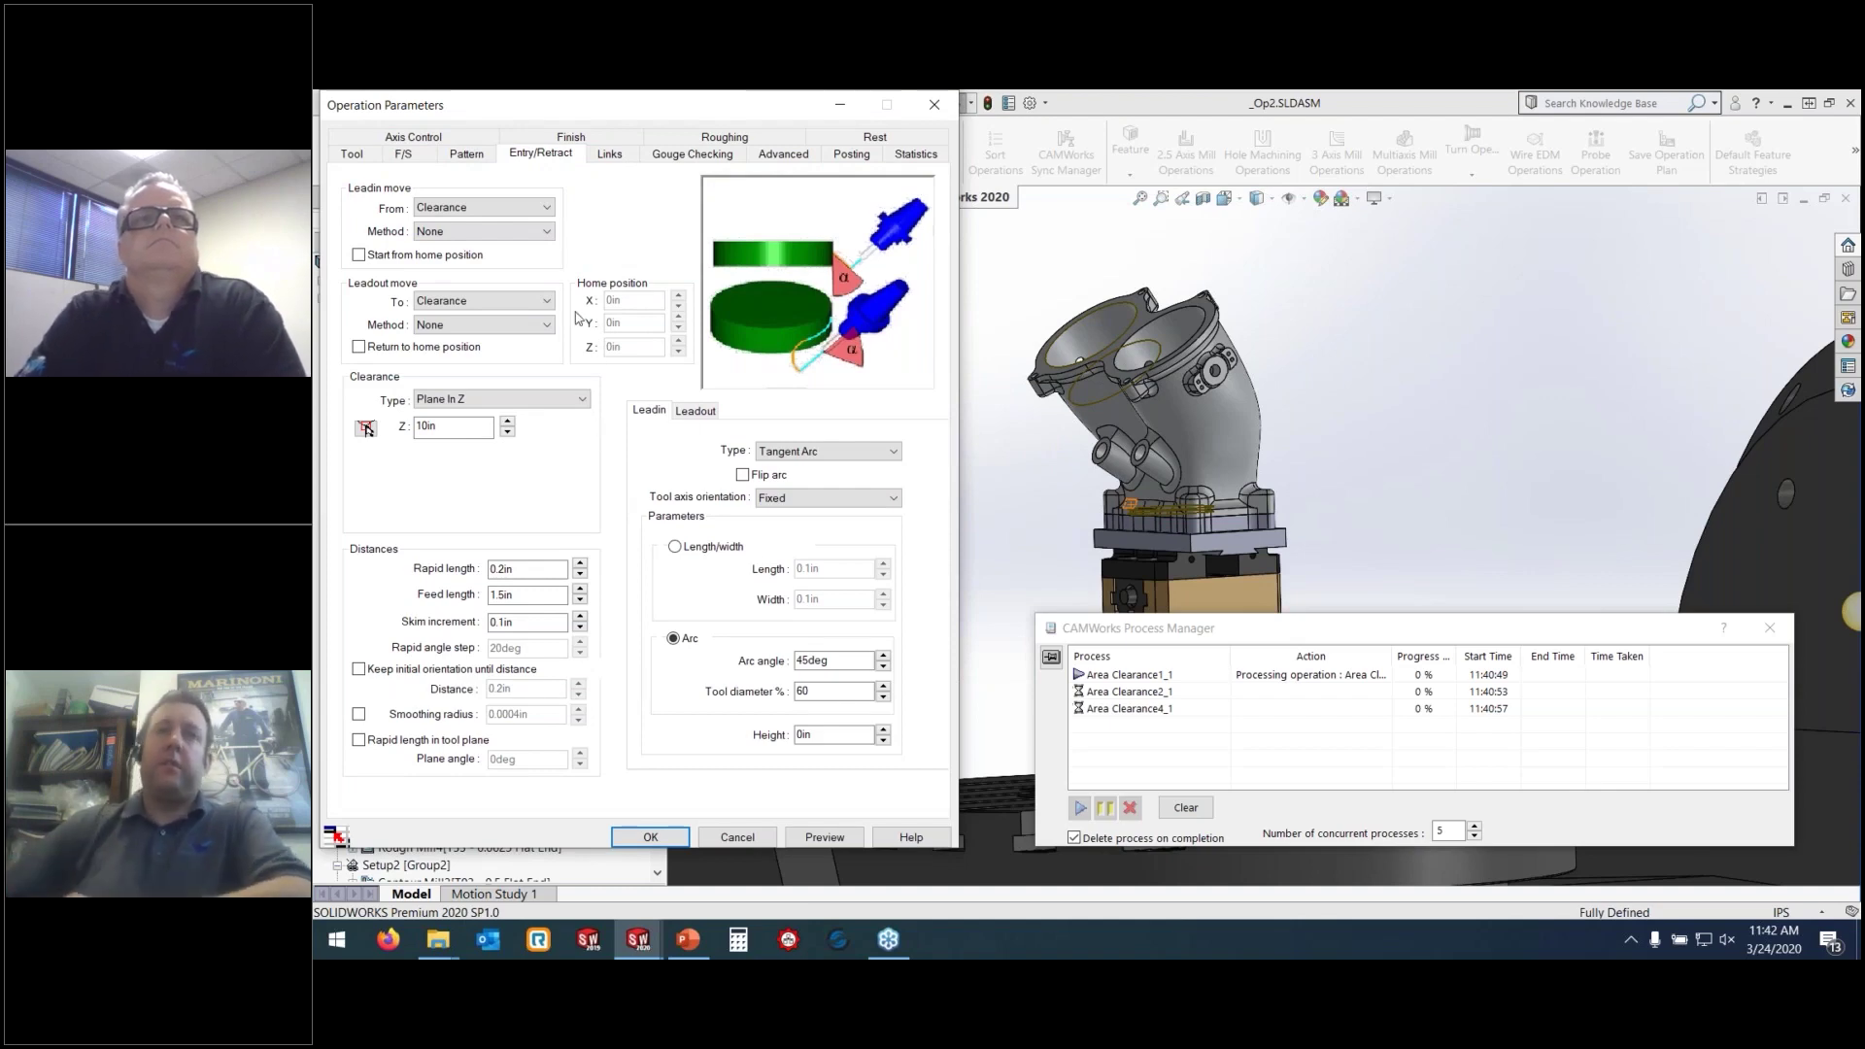
{"action": "left_click", "coordinate": [610, 155]}
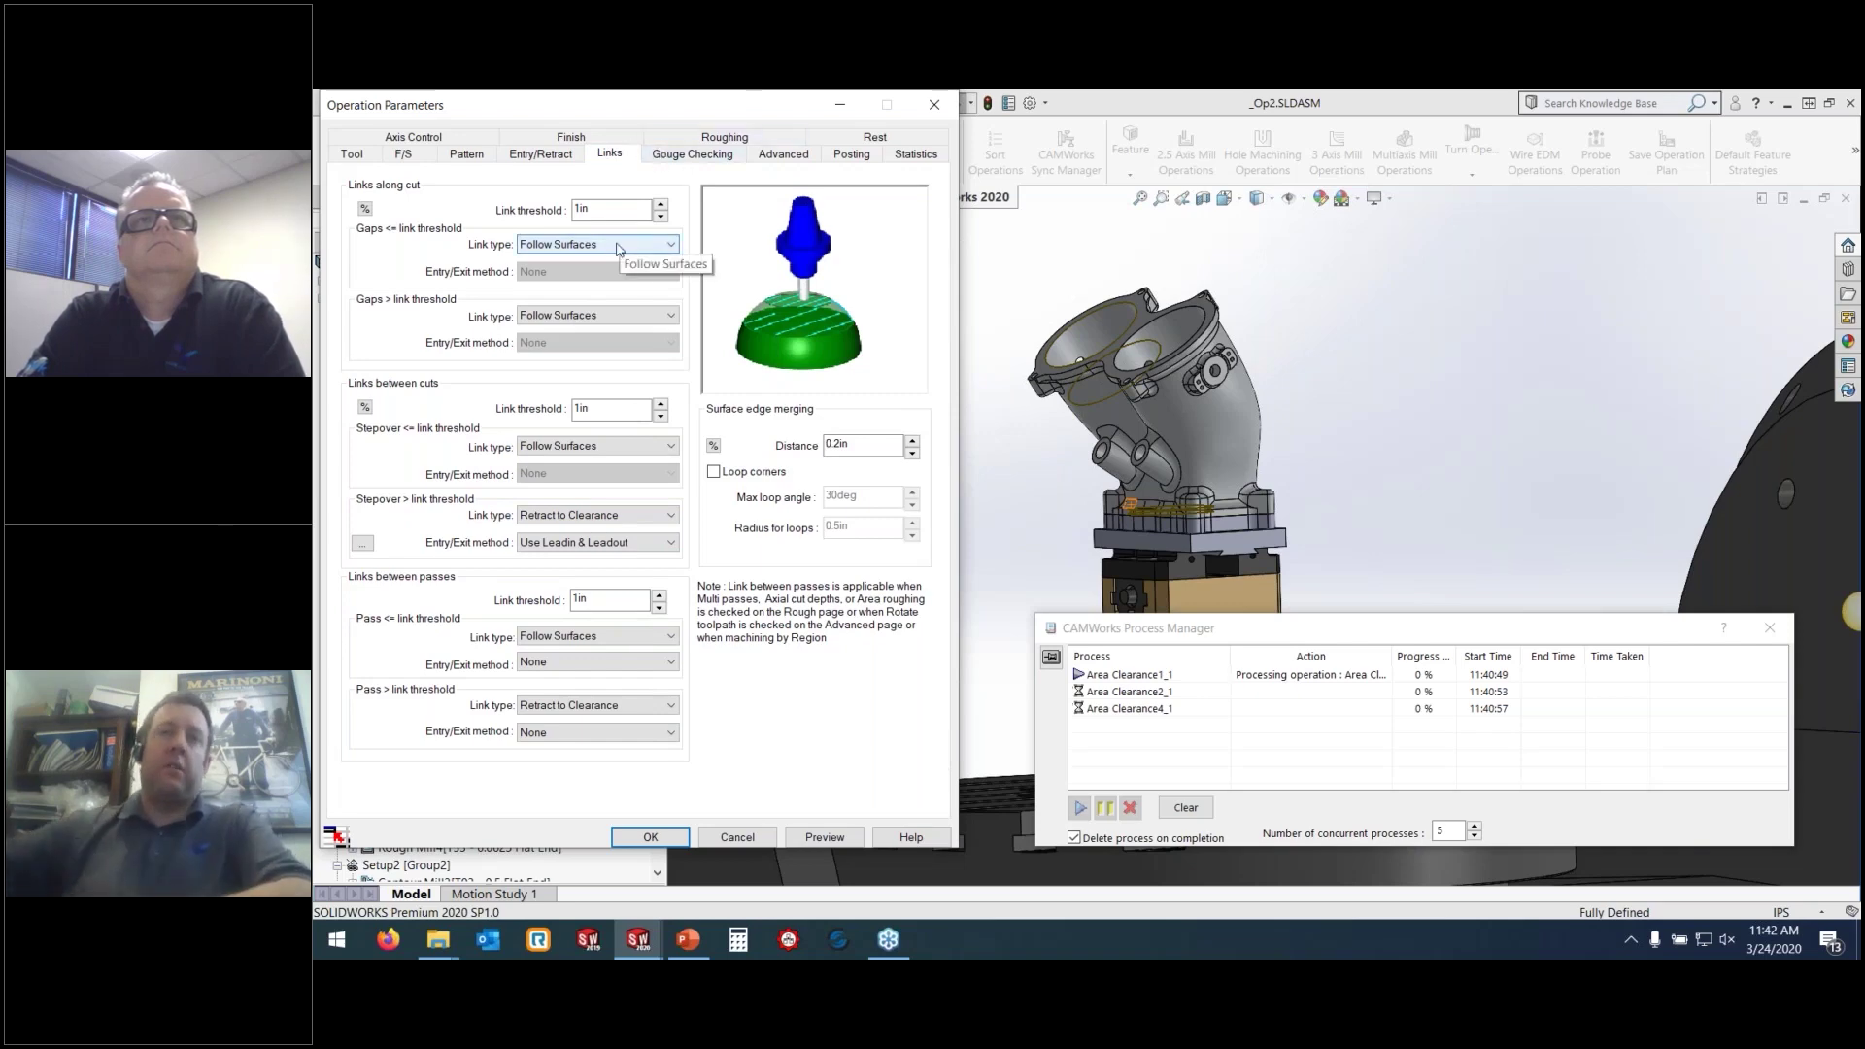
{"action": "left_click", "coordinate": [542, 152]}
{"action": "left_click", "coordinate": [564, 138]}
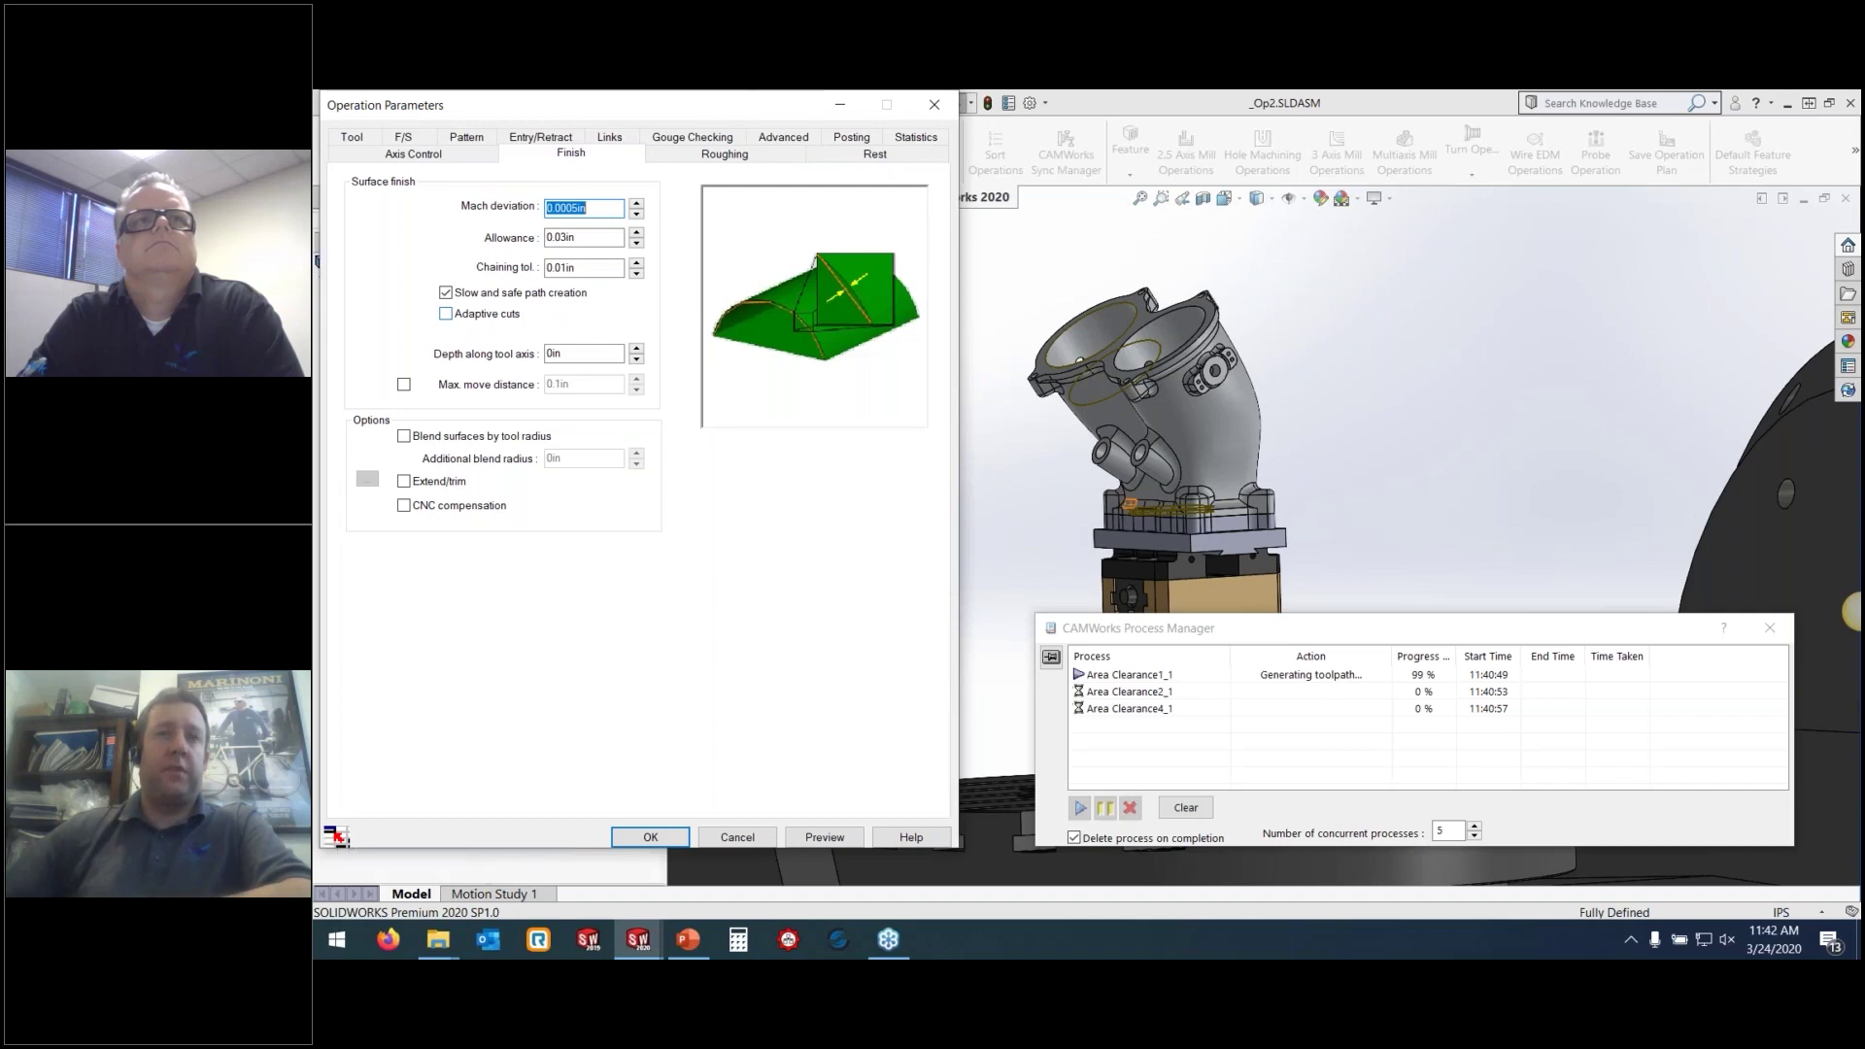
Keep Multiaxis Mill2's tool axis as Tilted Relative To Cutting Direction, review its side tilt and gouge checking, and accept the operation parameters
{"action": "left_click", "coordinate": [420, 157]}
{"action": "left_click", "coordinate": [525, 356]}
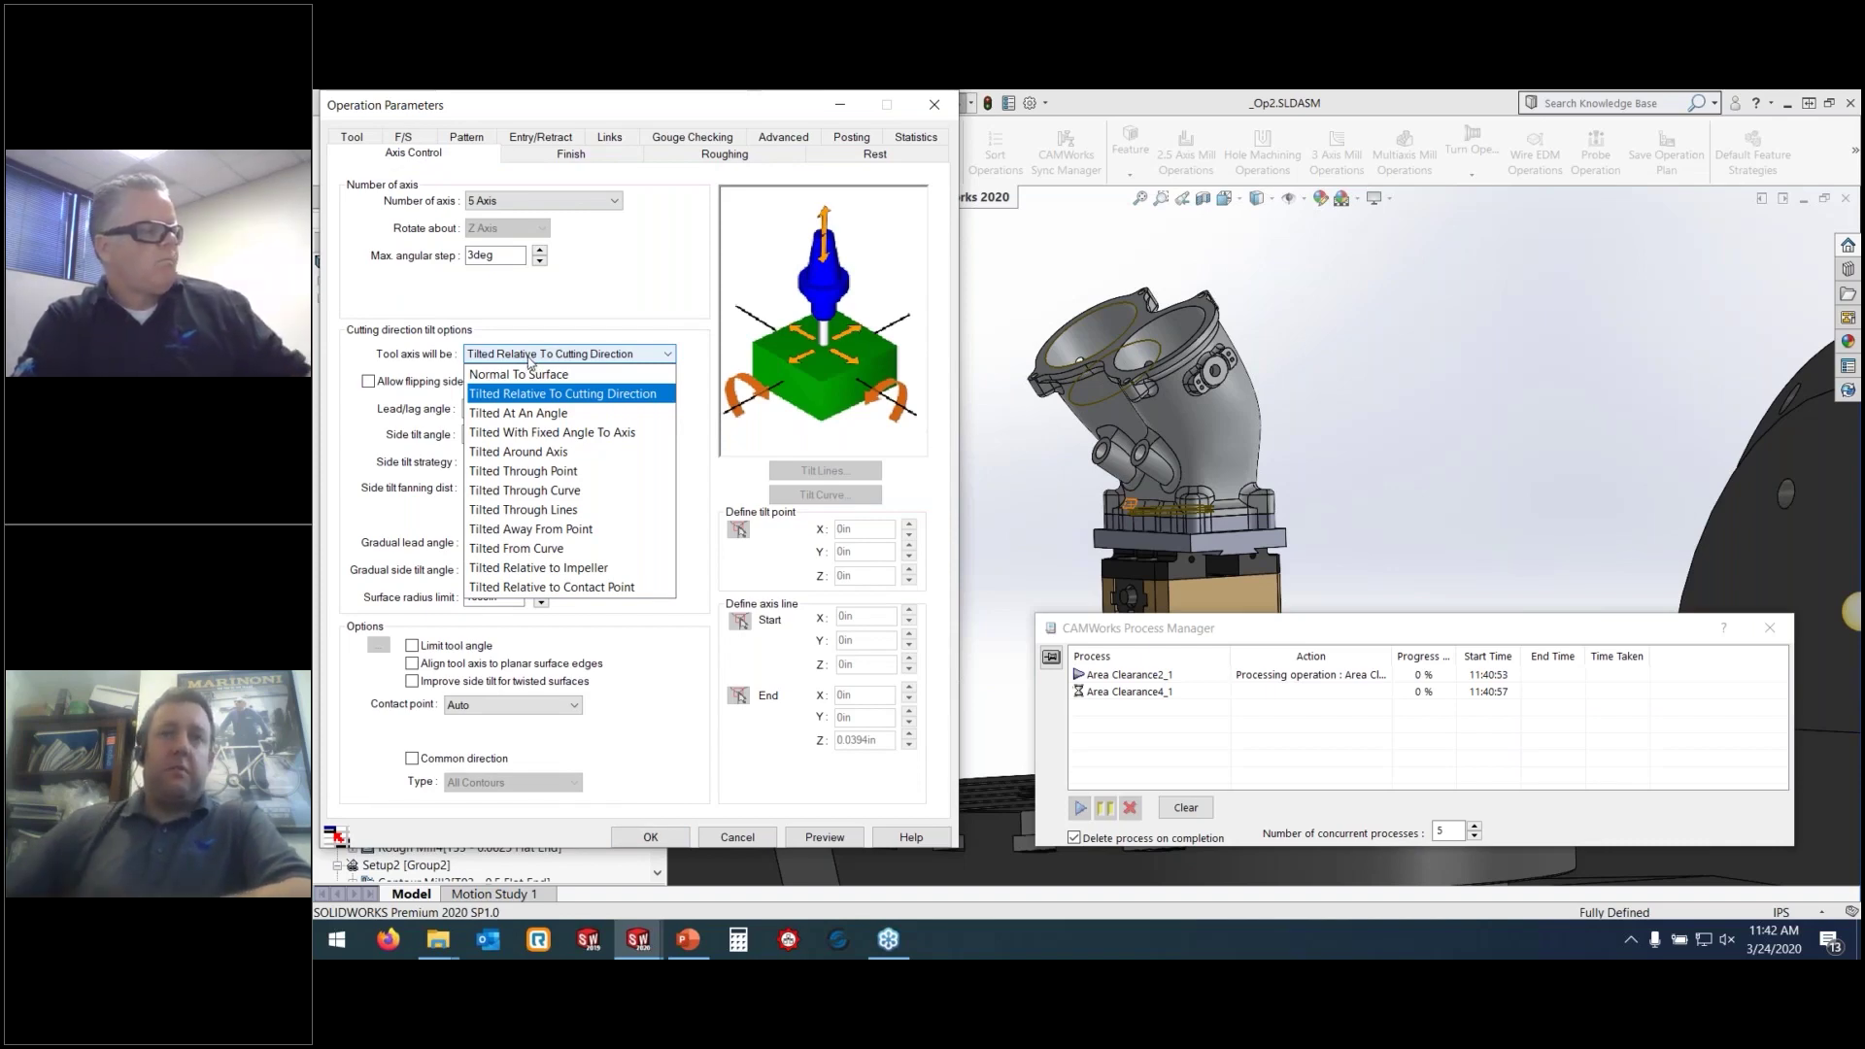
{"action": "left_click", "coordinate": [541, 395]}
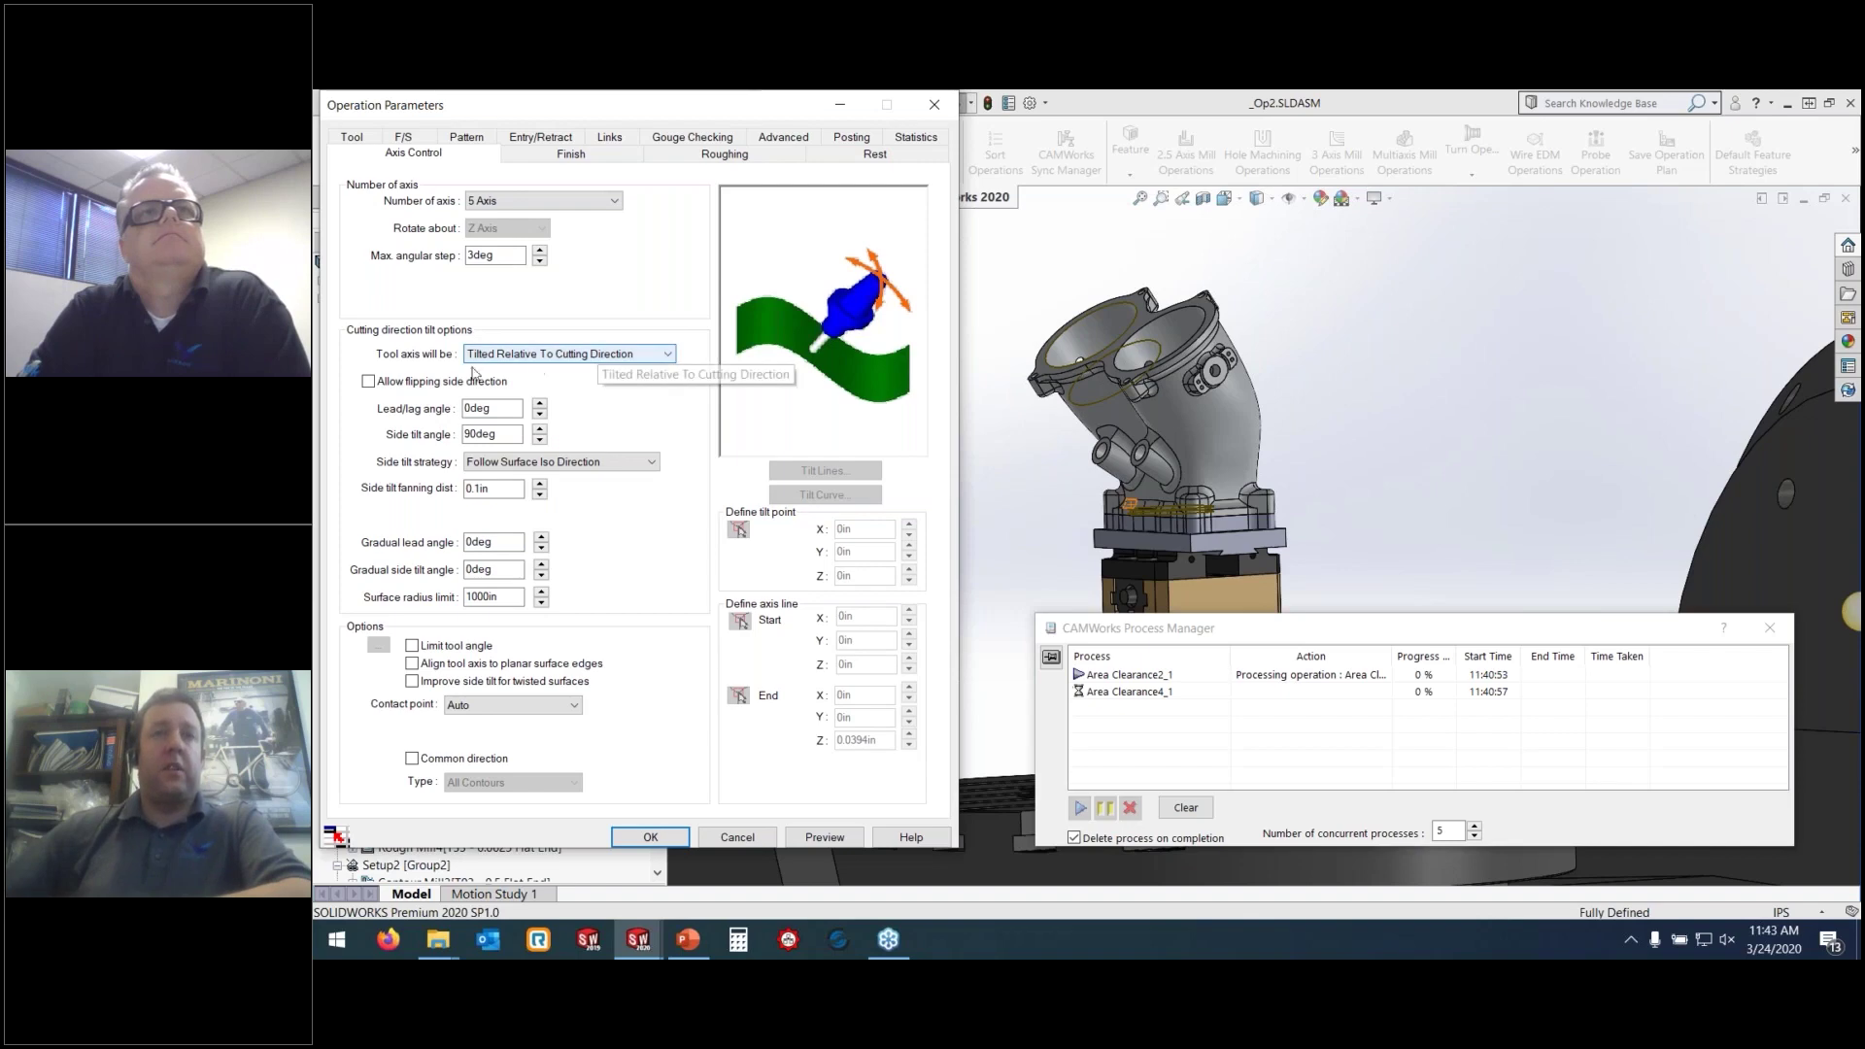
{"action": "left_click", "coordinate": [513, 435]}
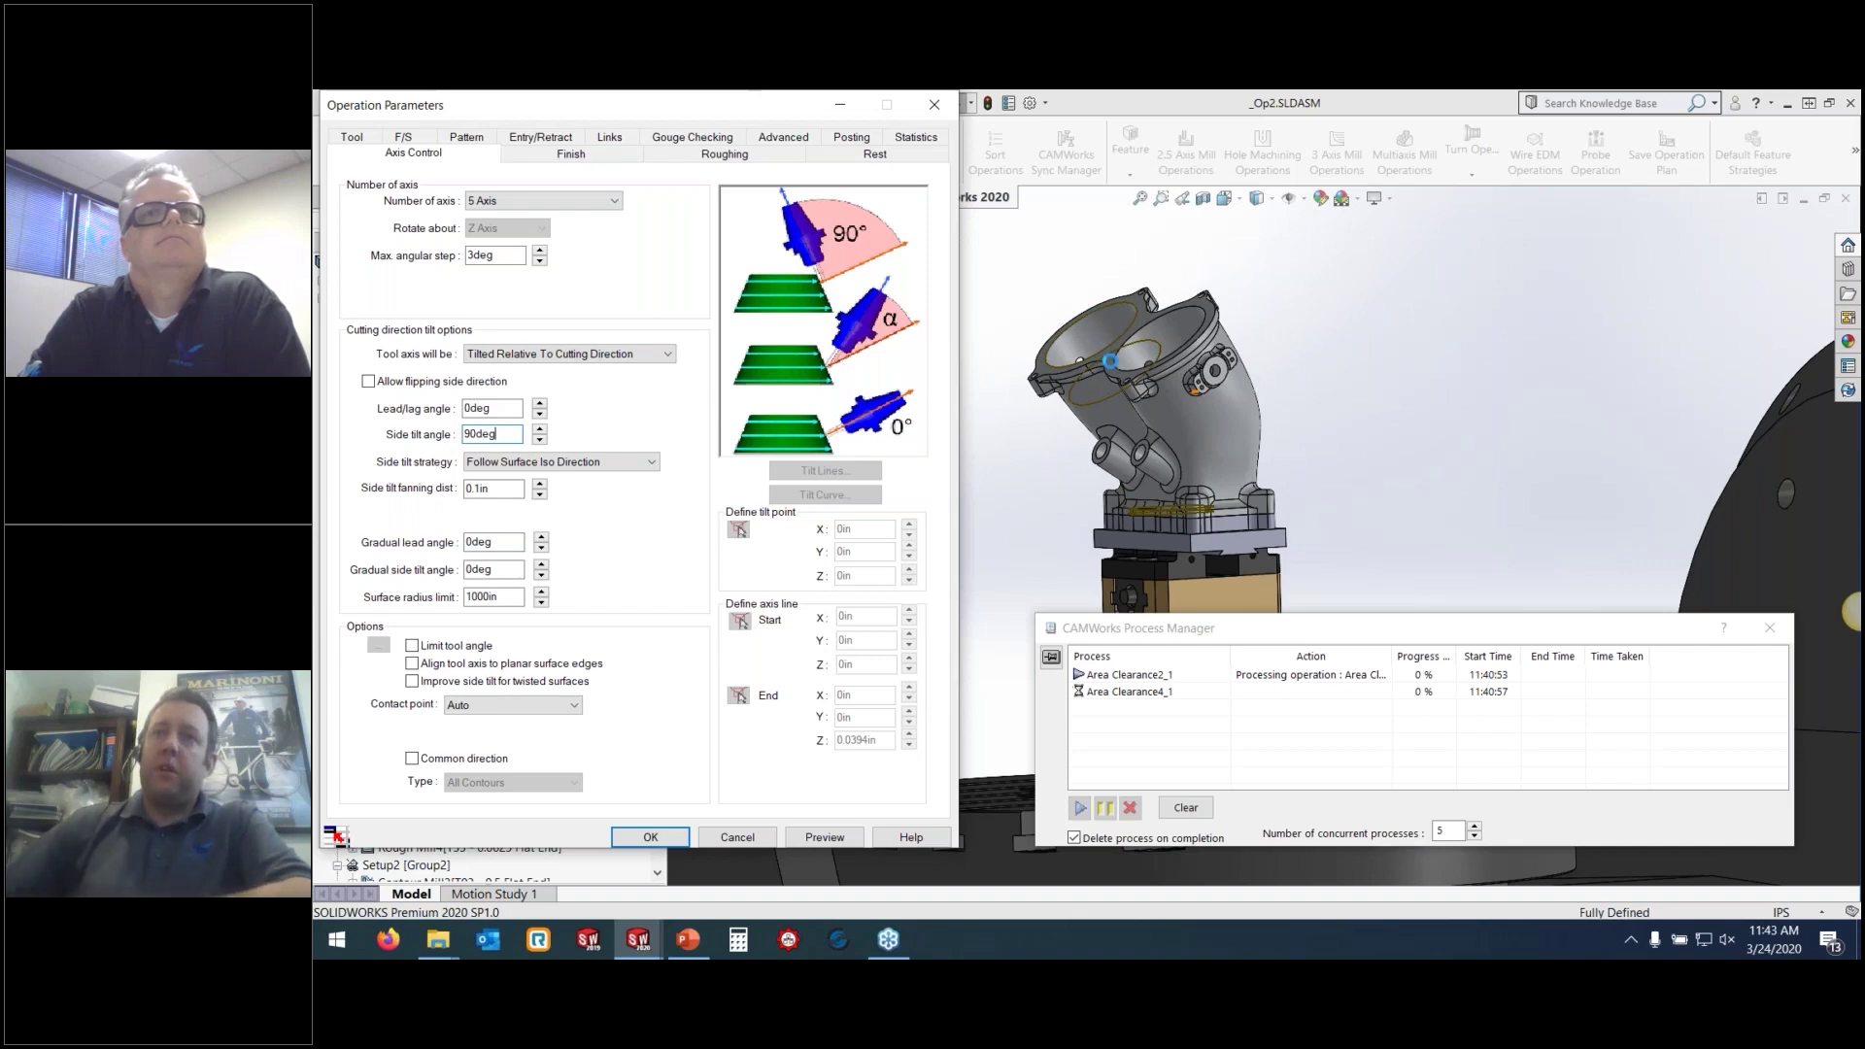
{"action": "left_click", "coordinate": [1124, 460]}
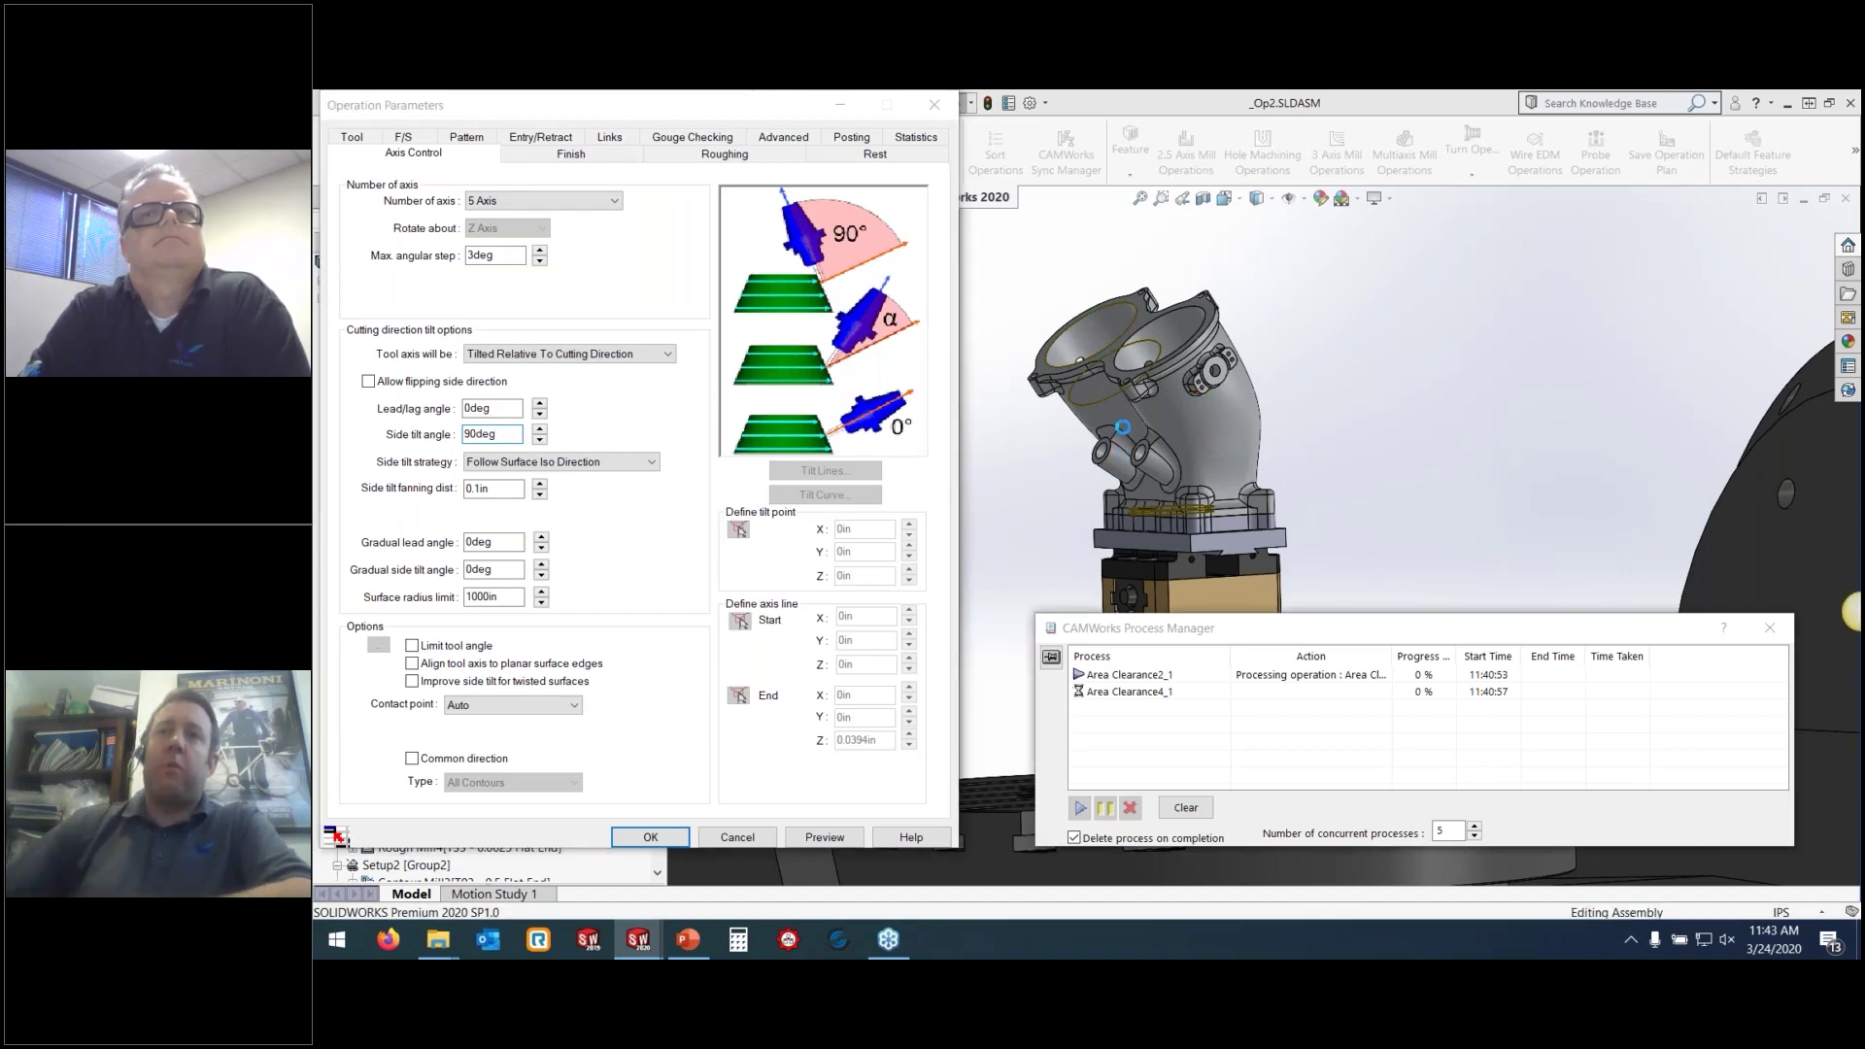
{"action": "middle_click_drag", "start_coordinate": [1123, 427], "coordinate": [1107, 381]}
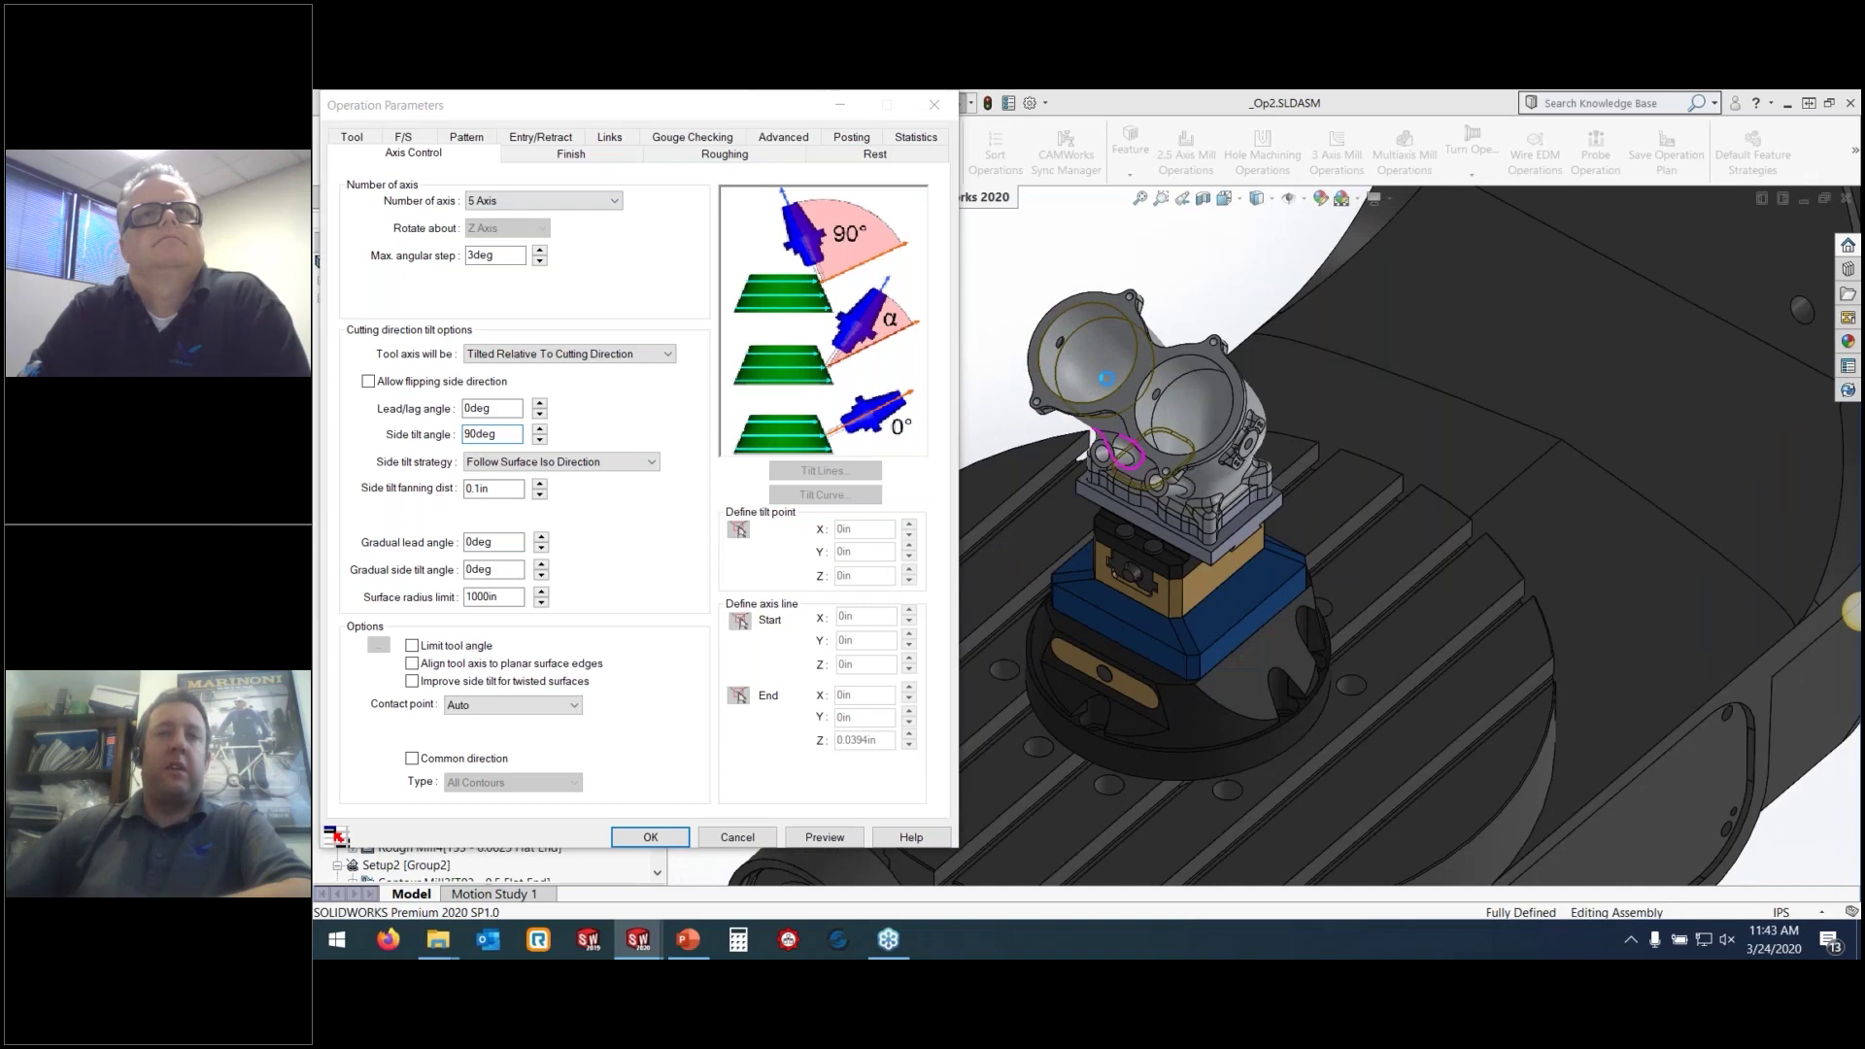
{"action": "left_click", "coordinate": [693, 137]}
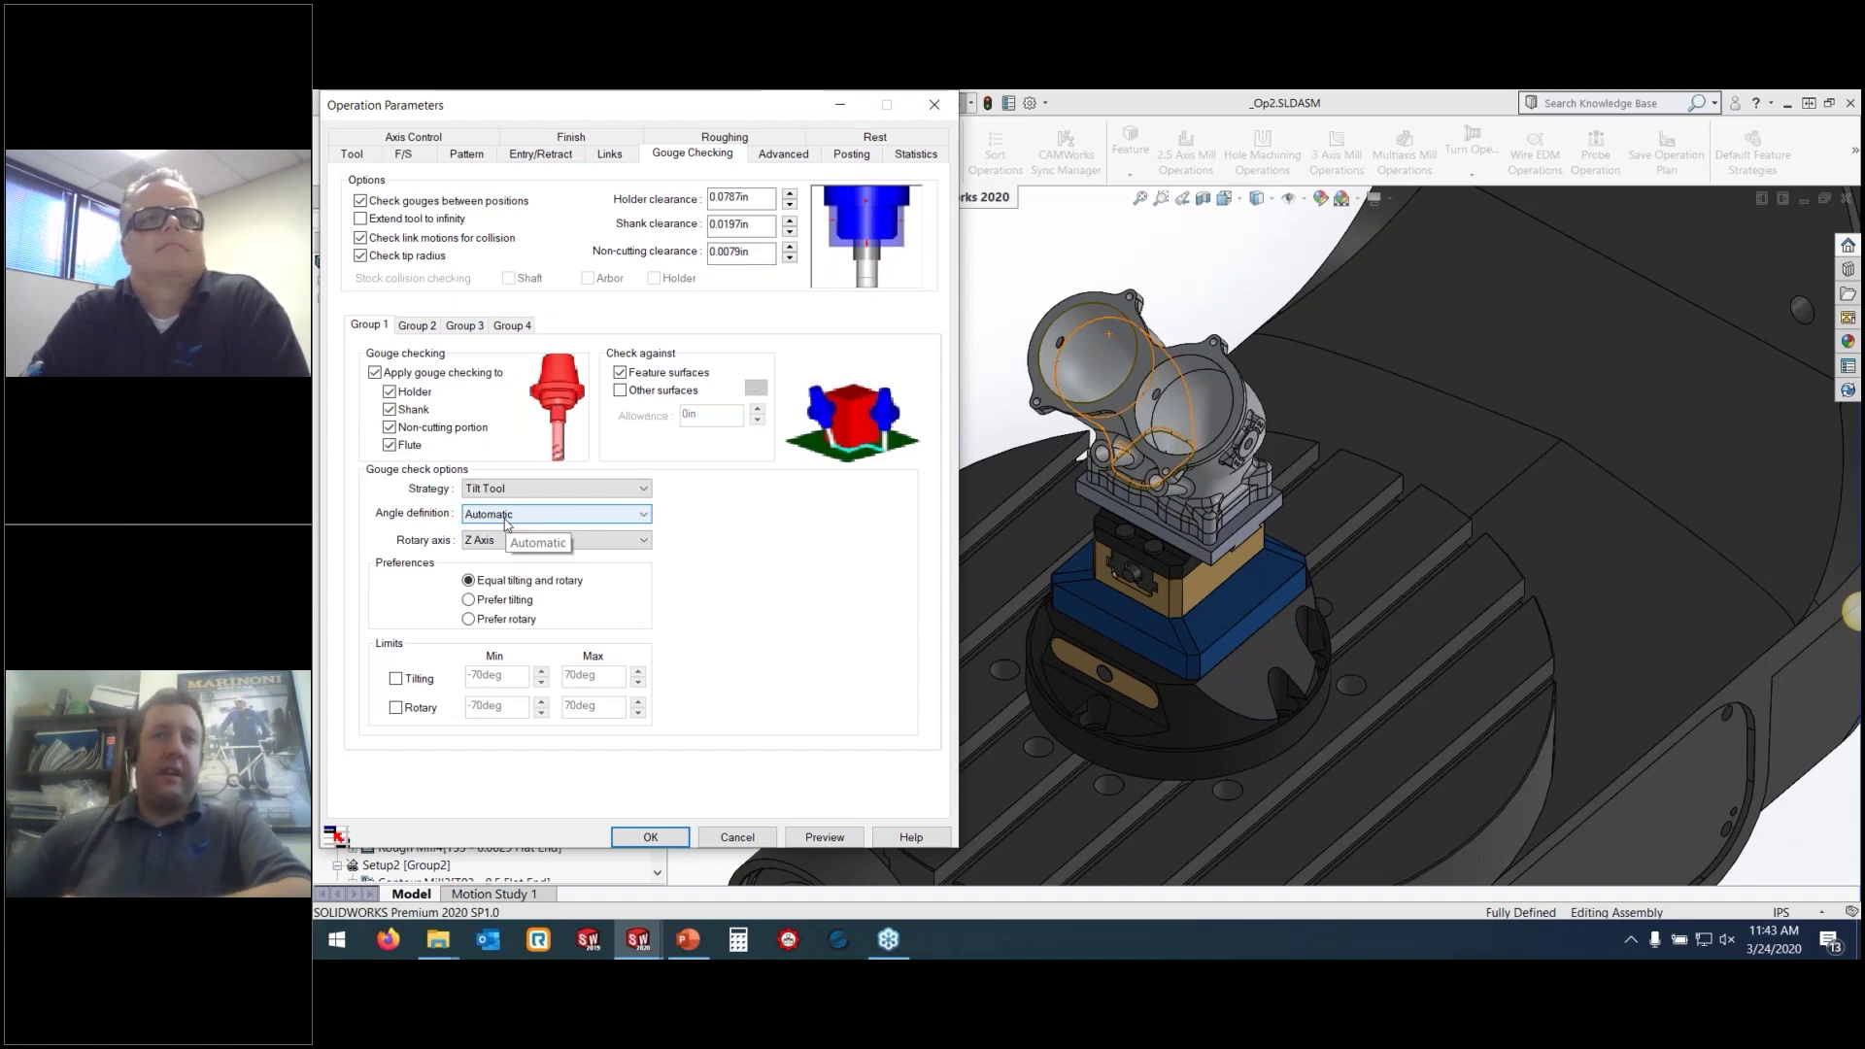
{"action": "left_click", "coordinate": [650, 837]}
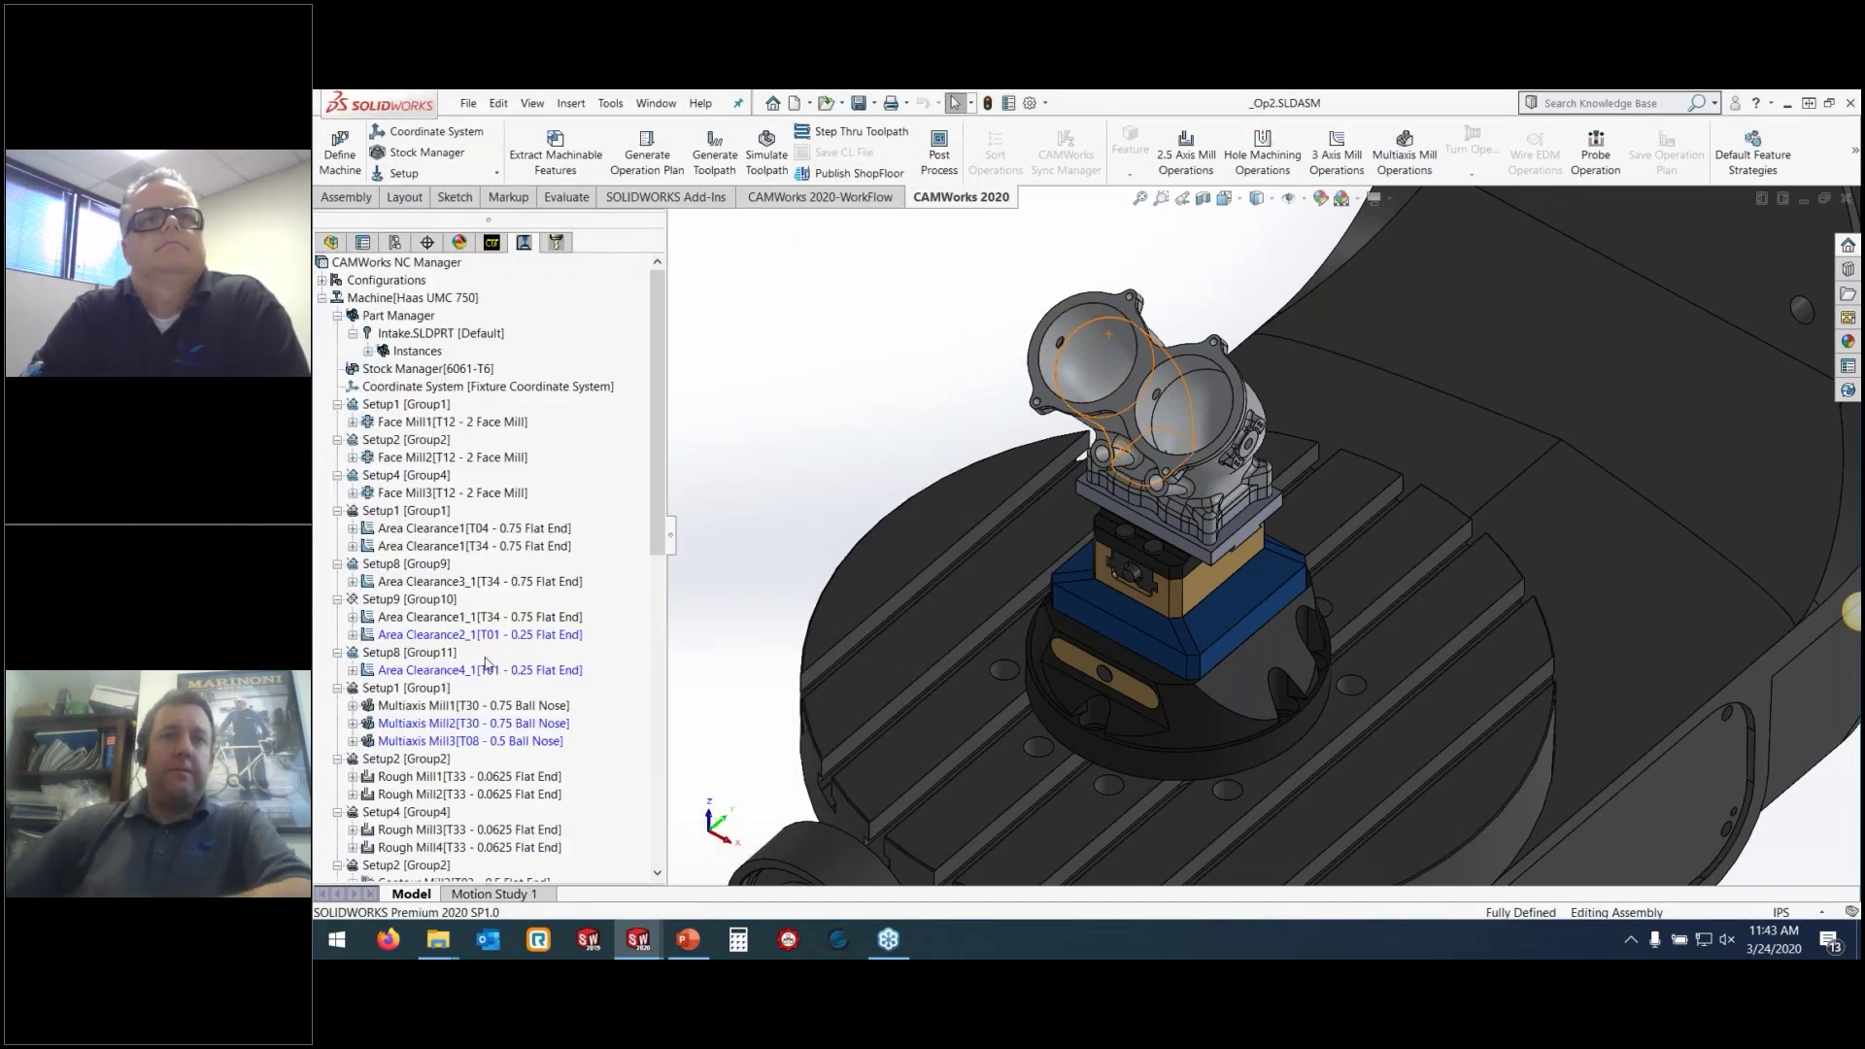
For Multiaxis Mill3's flowline pattern, set Multi Surface Feature2 as the upper edge surfaces and Multi Surface Feature3 as the lower edge surfaces
{"action": "left_click", "coordinate": [442, 724]}
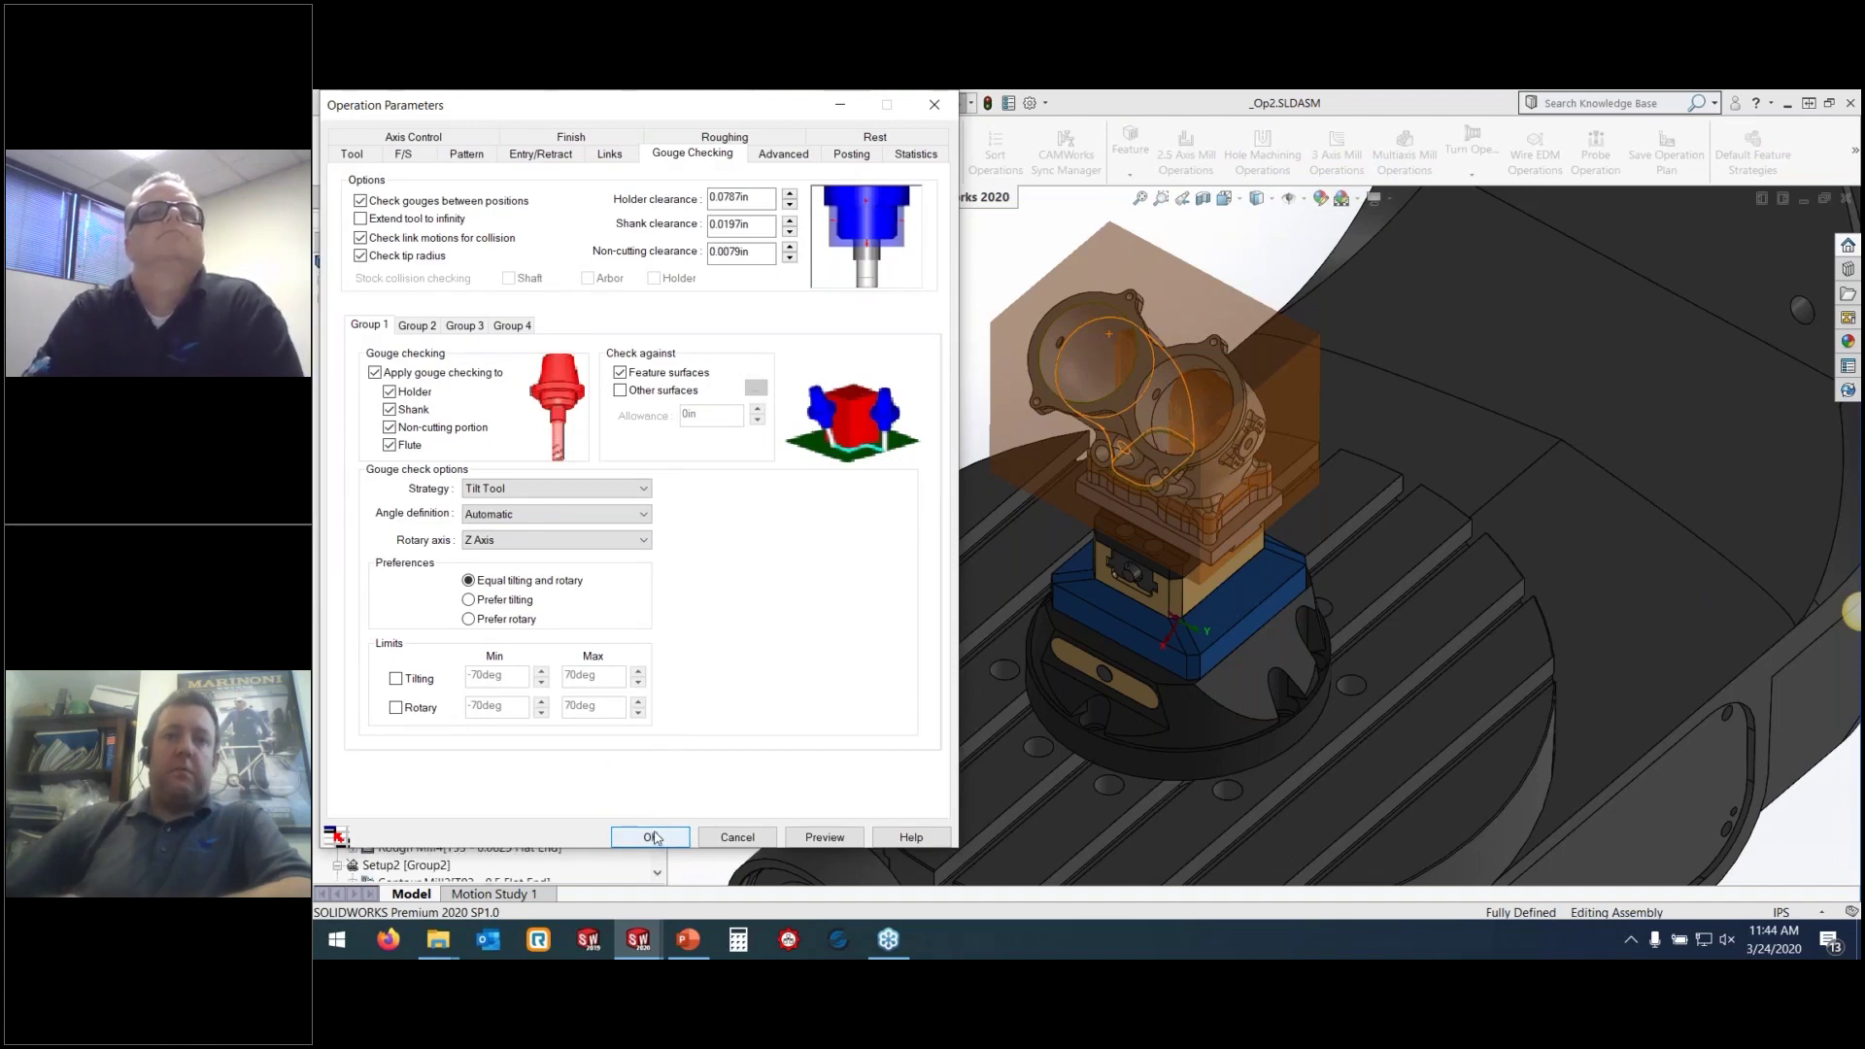
{"action": "key", "text": "Escape"}
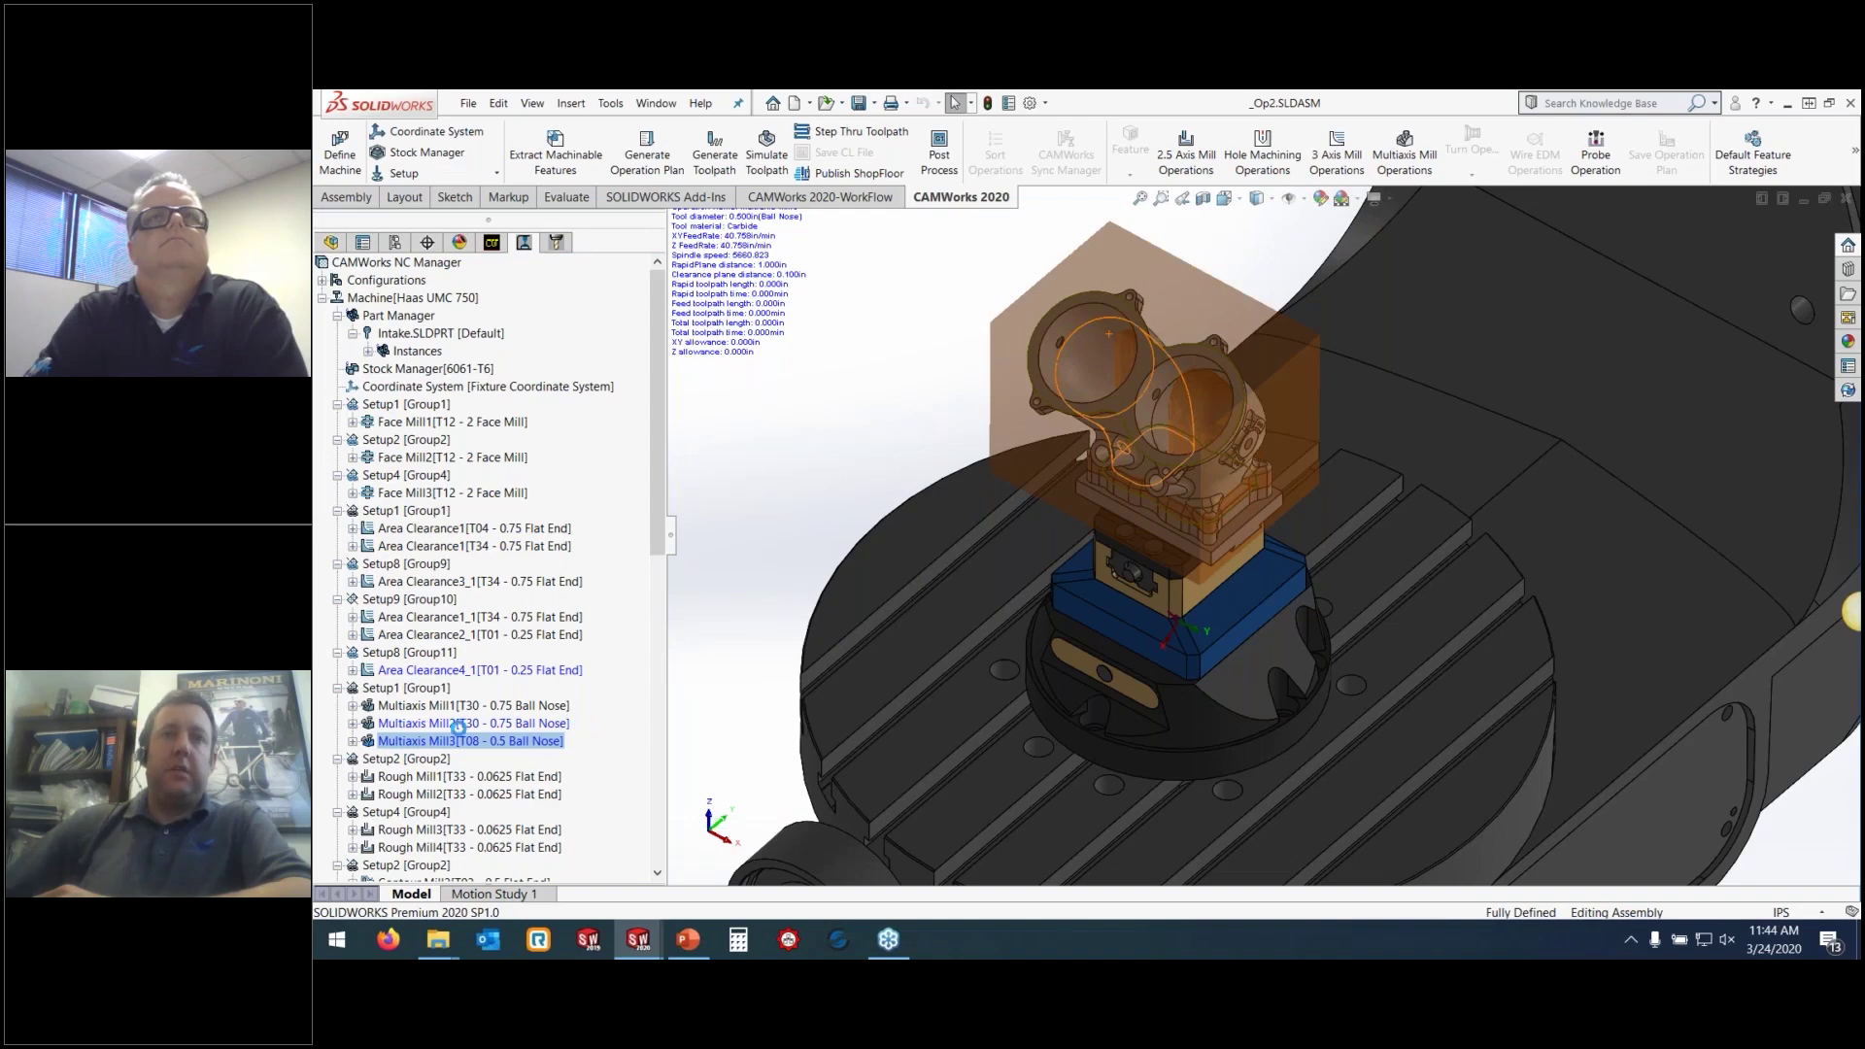
{"action": "left_click", "coordinate": [452, 529]}
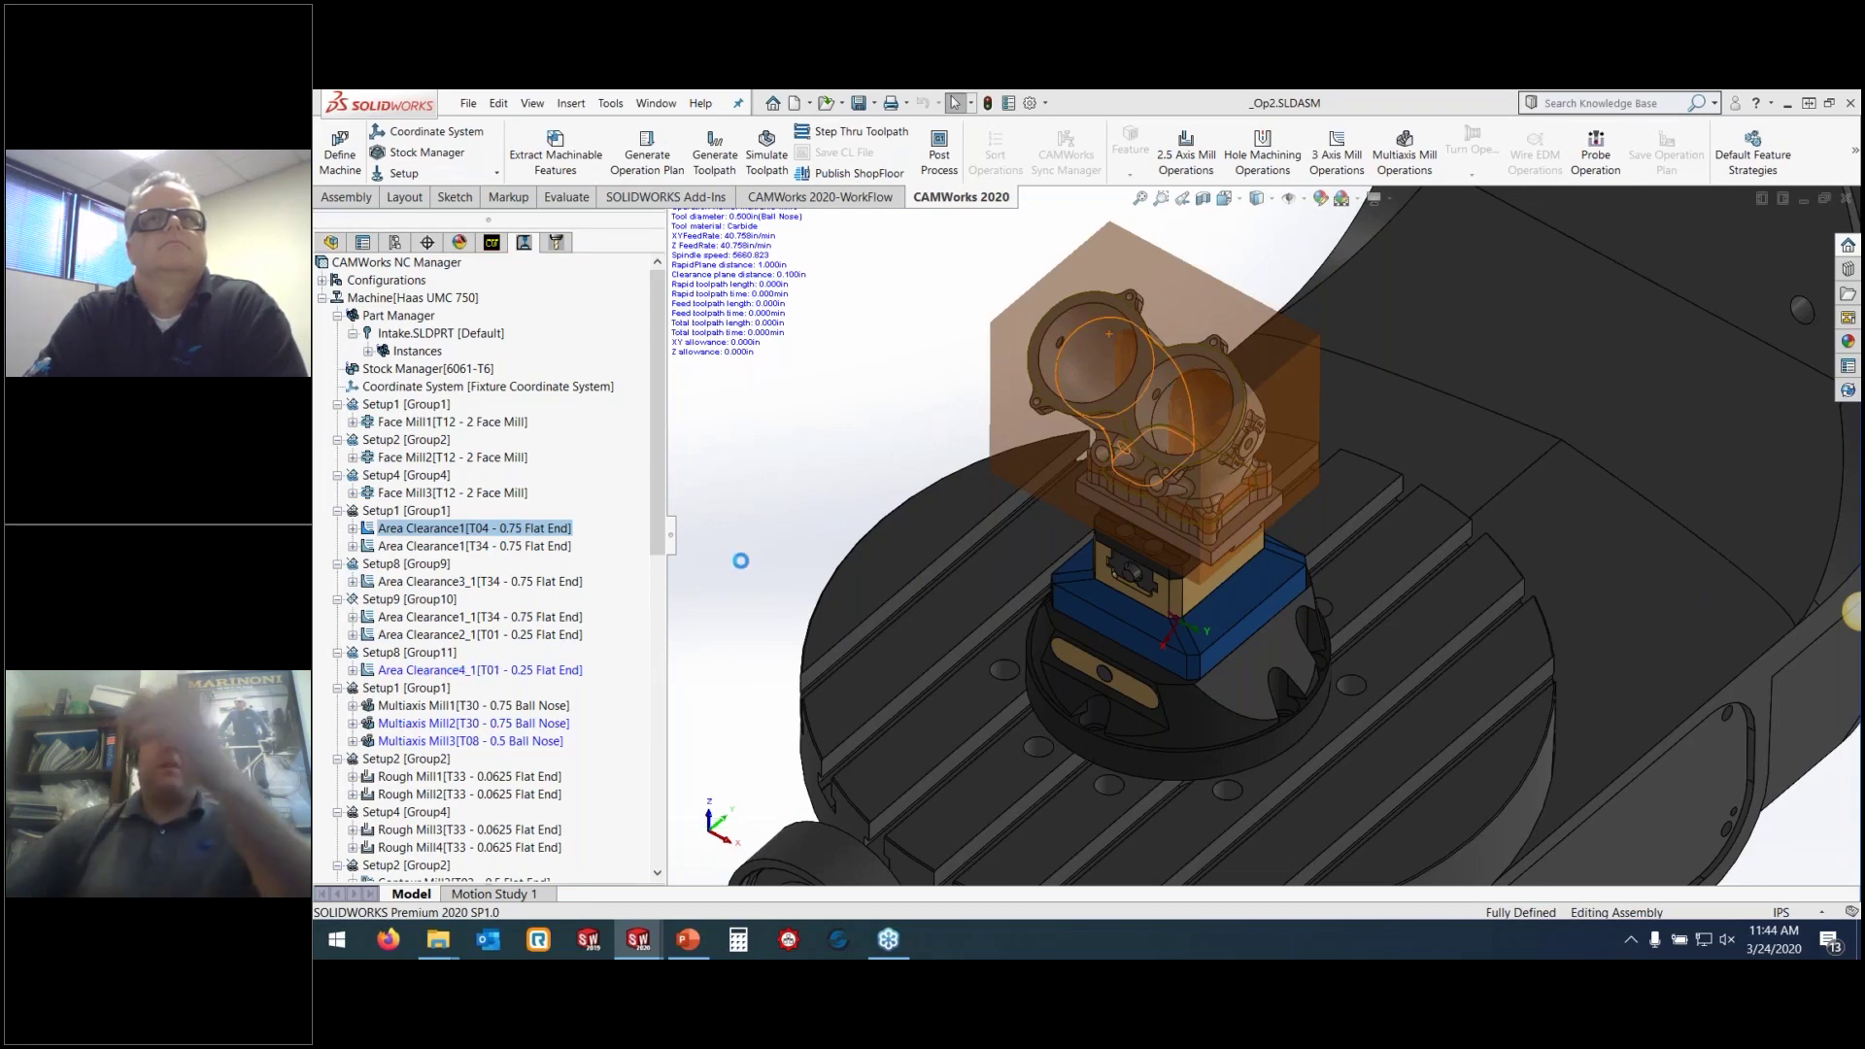
{"action": "left_click", "coordinate": [467, 153]}
{"action": "left_click", "coordinate": [515, 320]}
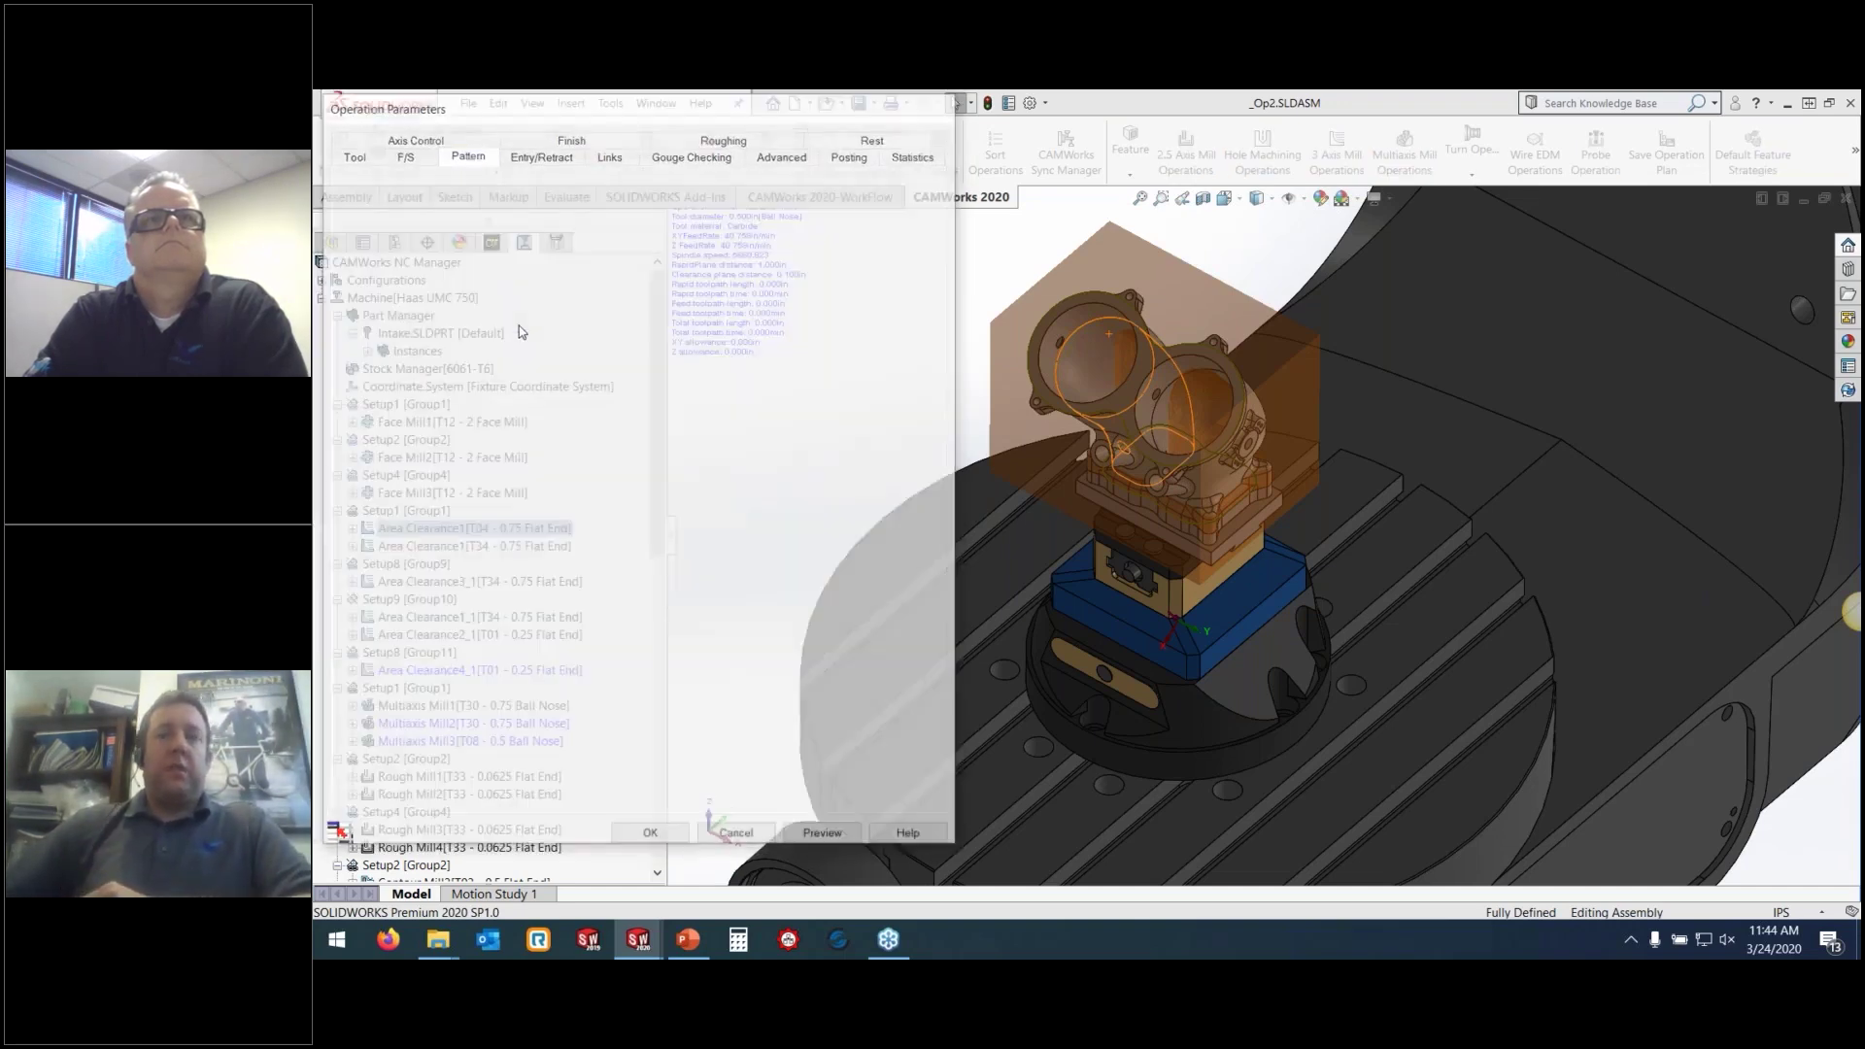
{"action": "left_click", "coordinate": [540, 285]}
{"action": "left_click", "coordinate": [629, 662]}
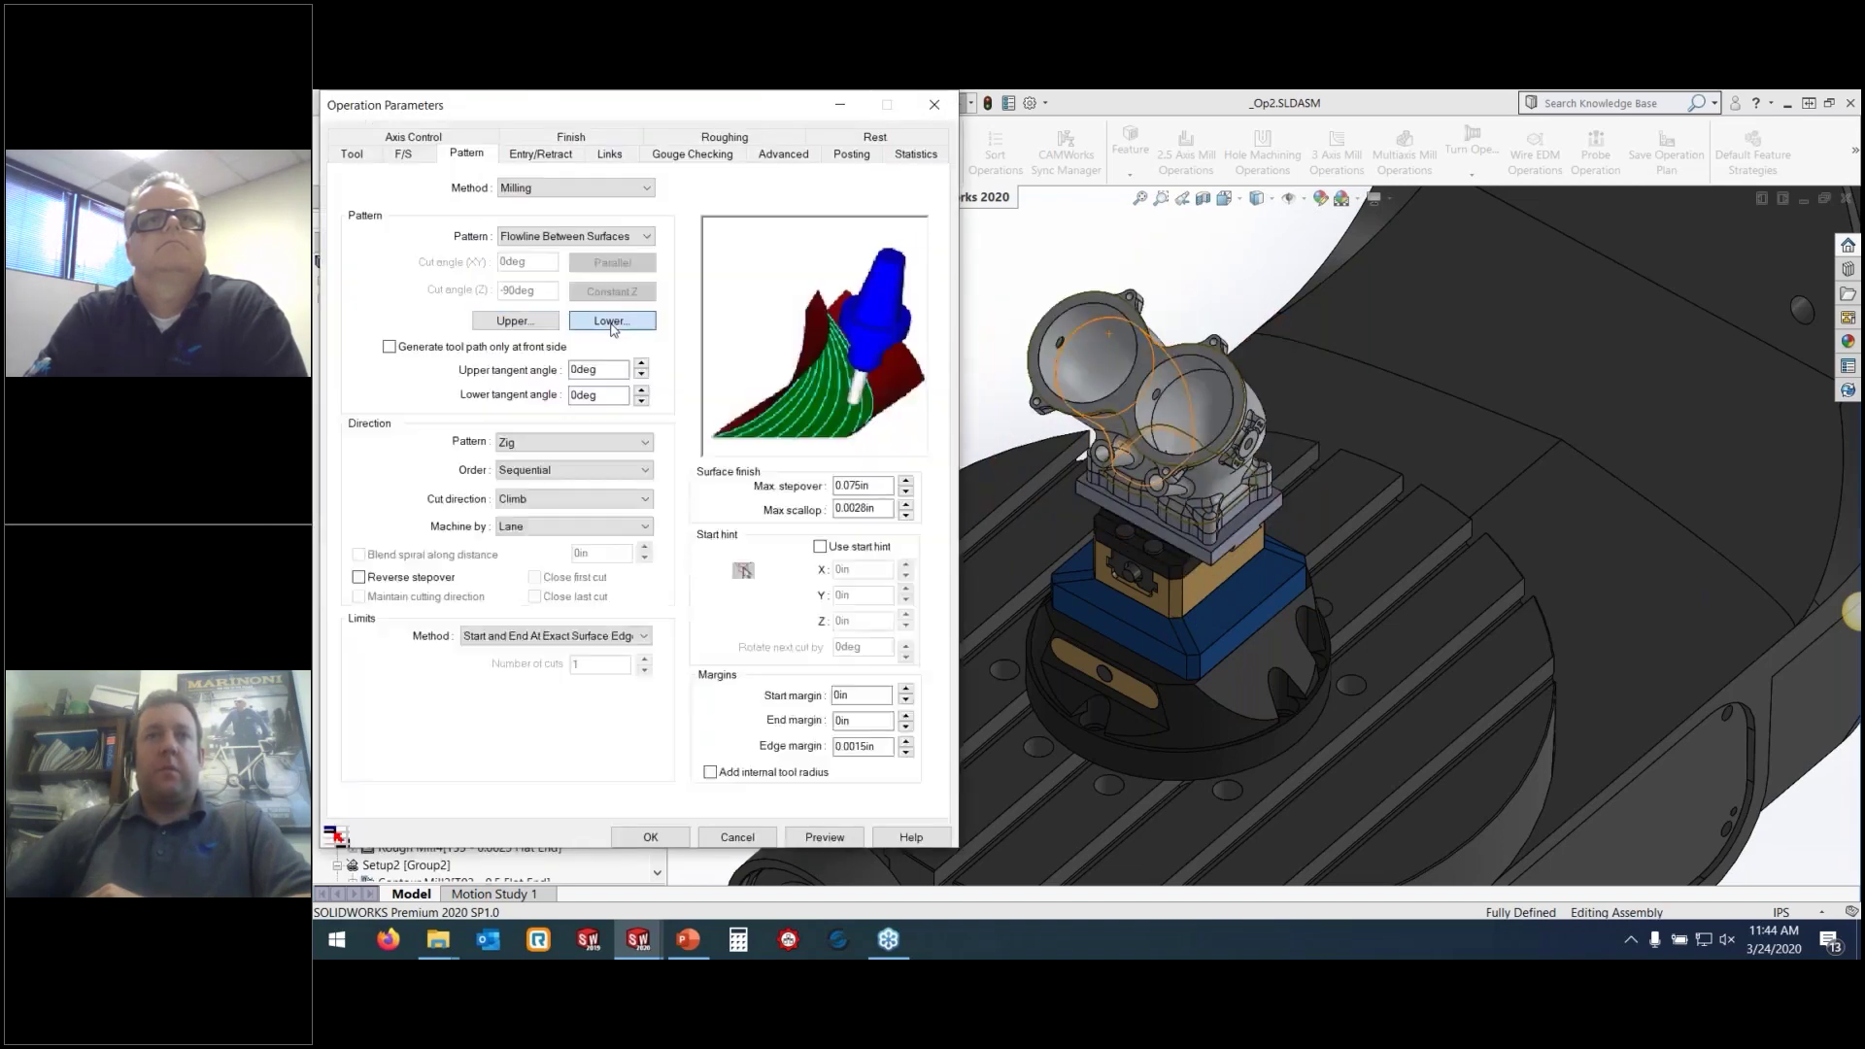
{"action": "left_click", "coordinate": [616, 318]}
{"action": "left_click", "coordinate": [544, 301]}
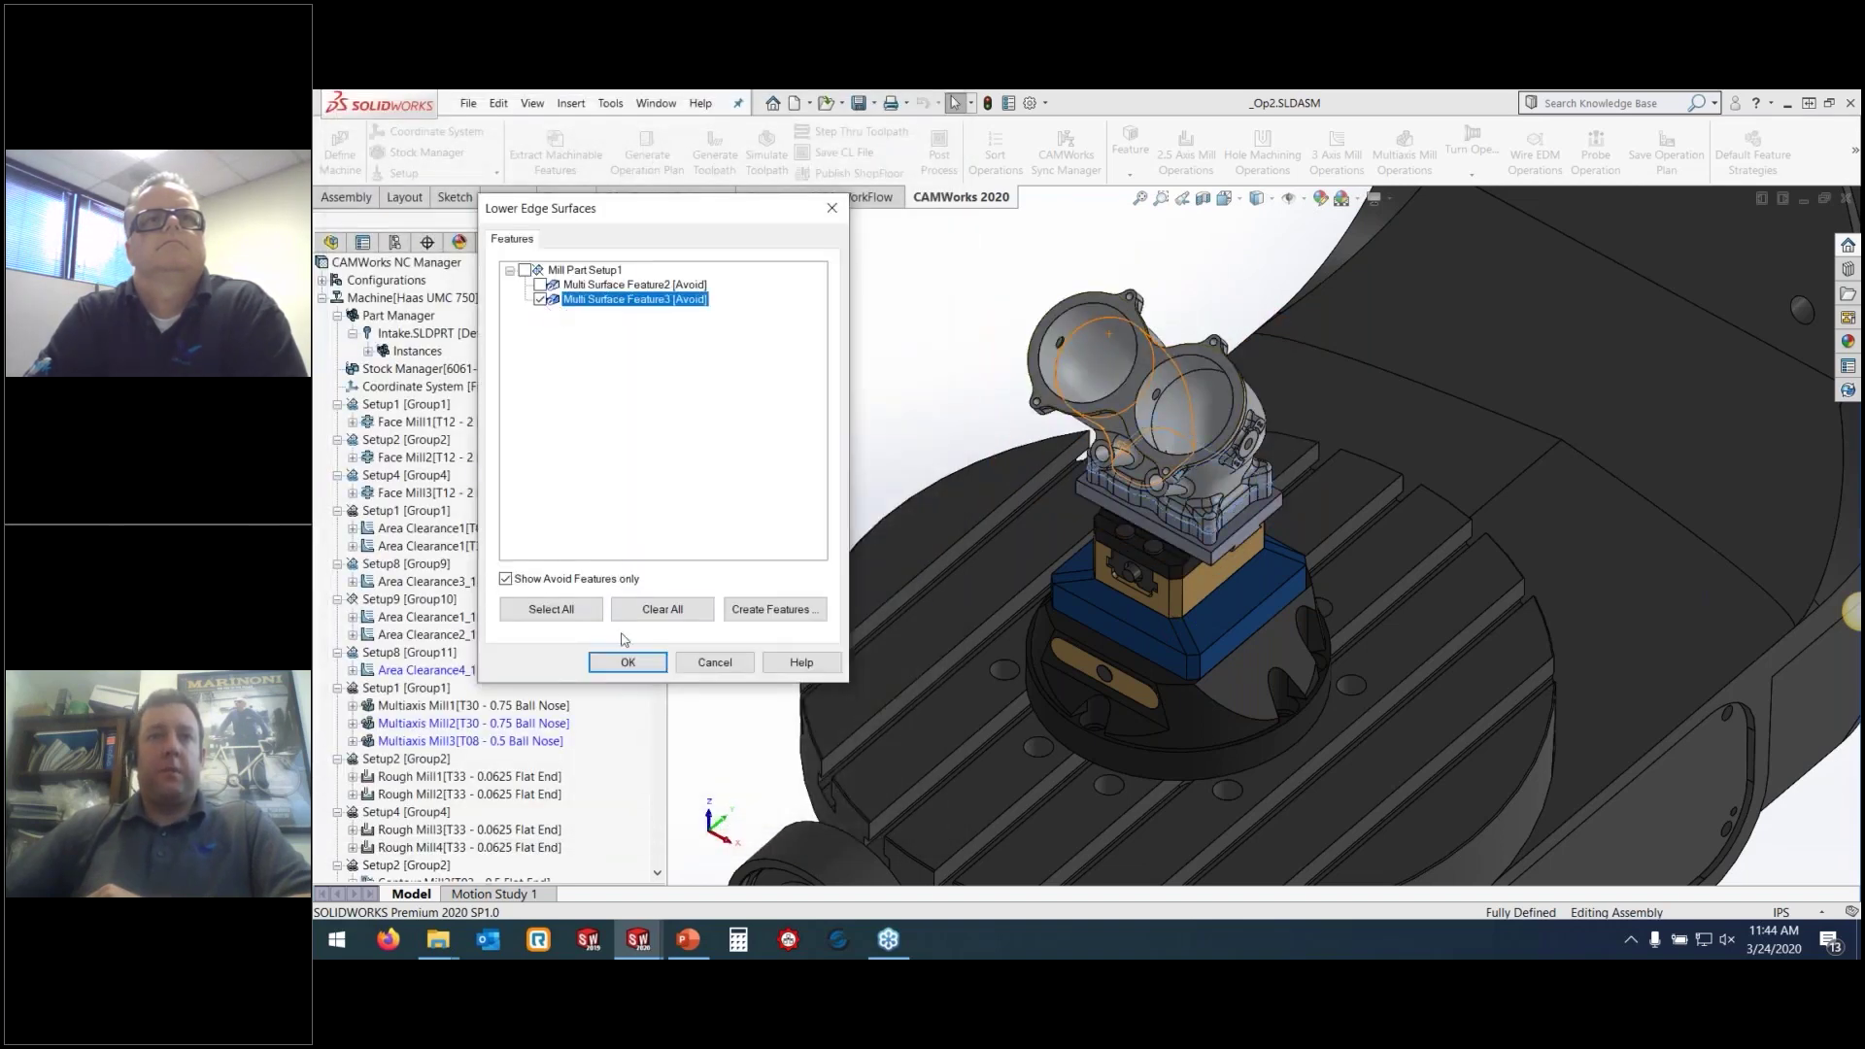
{"action": "left_click", "coordinate": [627, 661]}
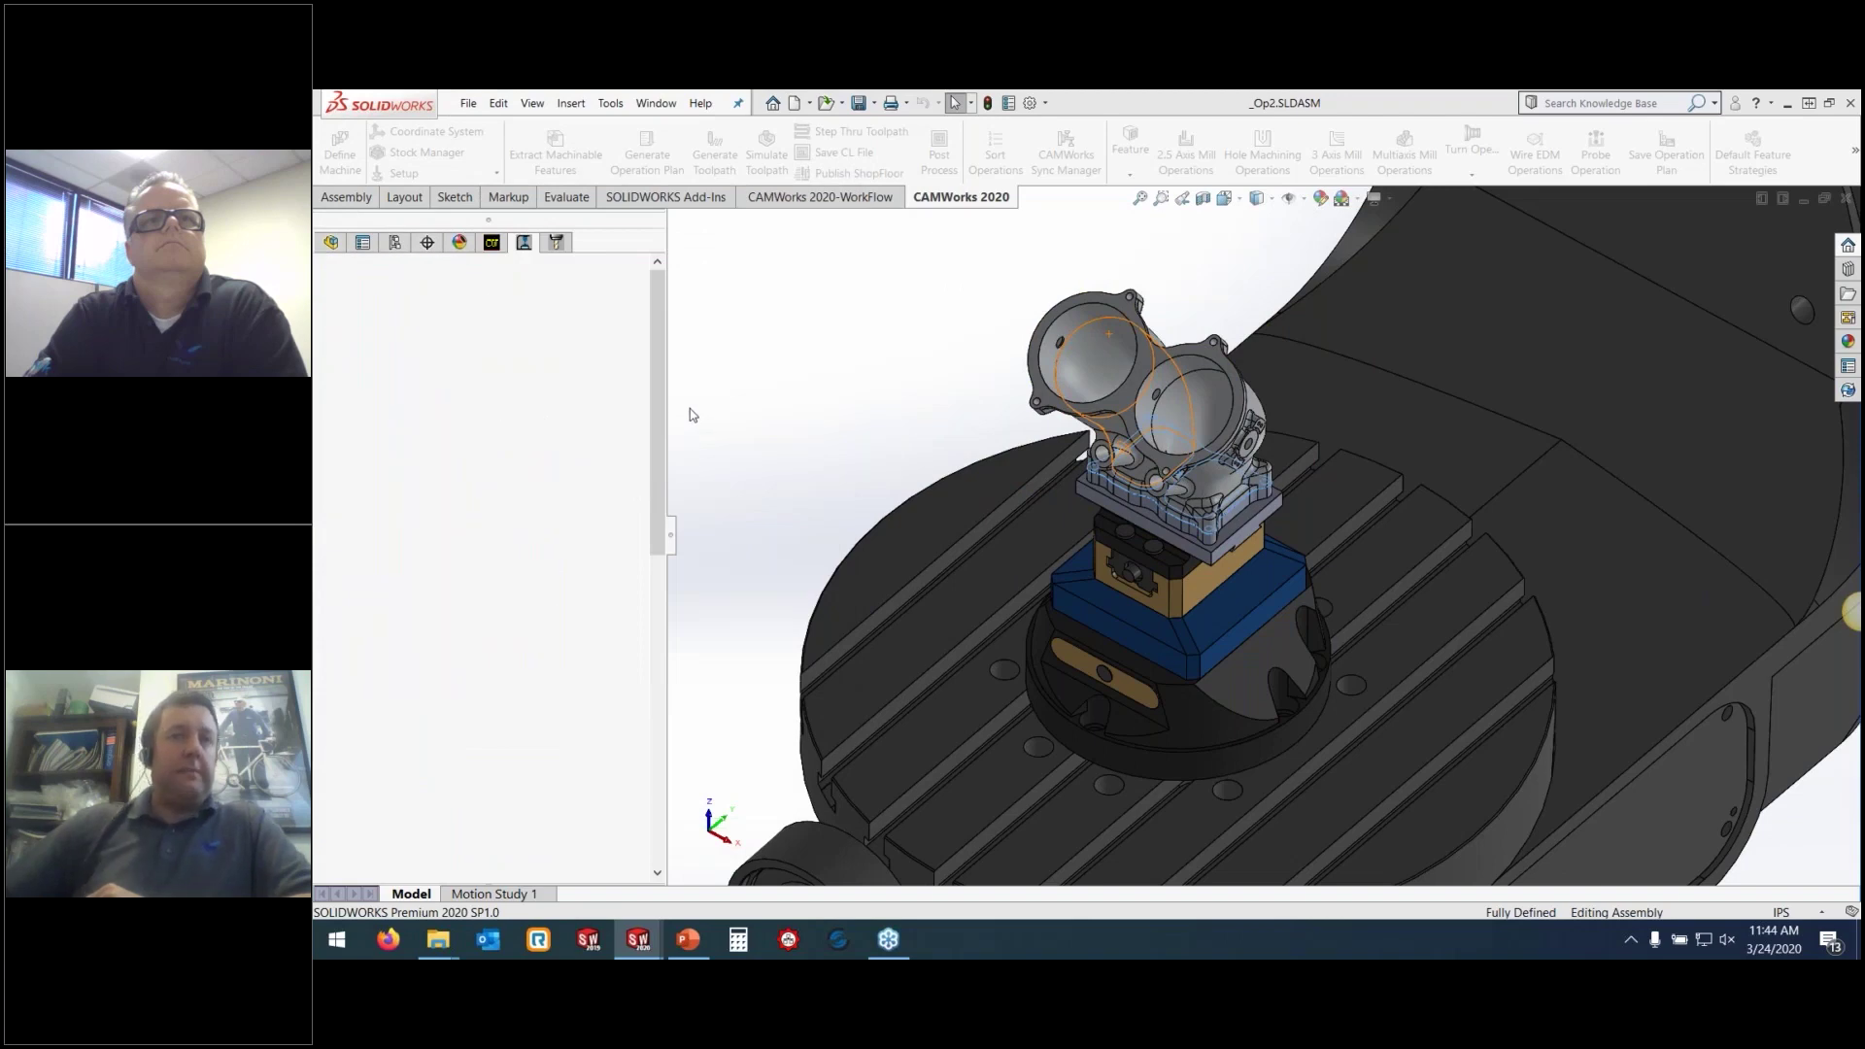
Review Multiaxis Mill3's tool axis tilt settings and side tilt angle against the intake's curved runner surfaces
{"action": "left_click", "coordinate": [412, 137]}
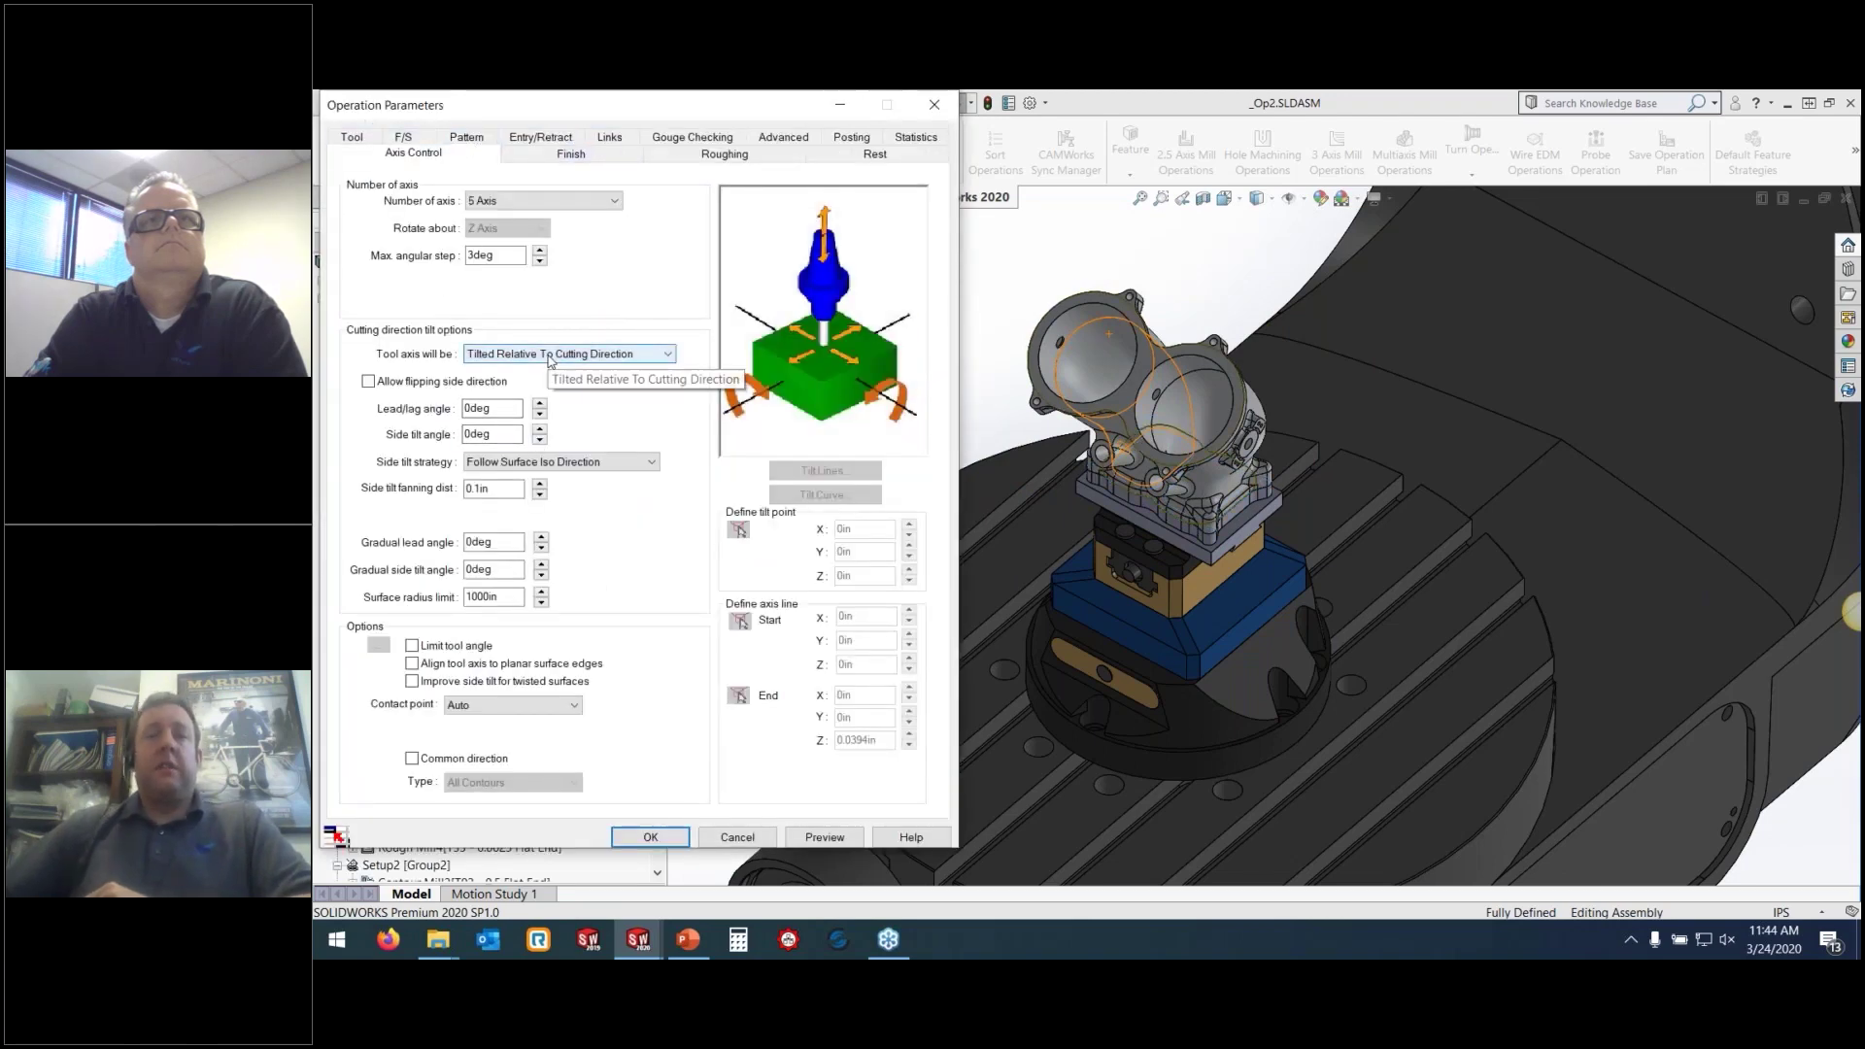
{"action": "left_click", "coordinate": [501, 439]}
{"action": "middle_click_drag", "start_coordinate": [1191, 341], "coordinate": [1256, 282]}
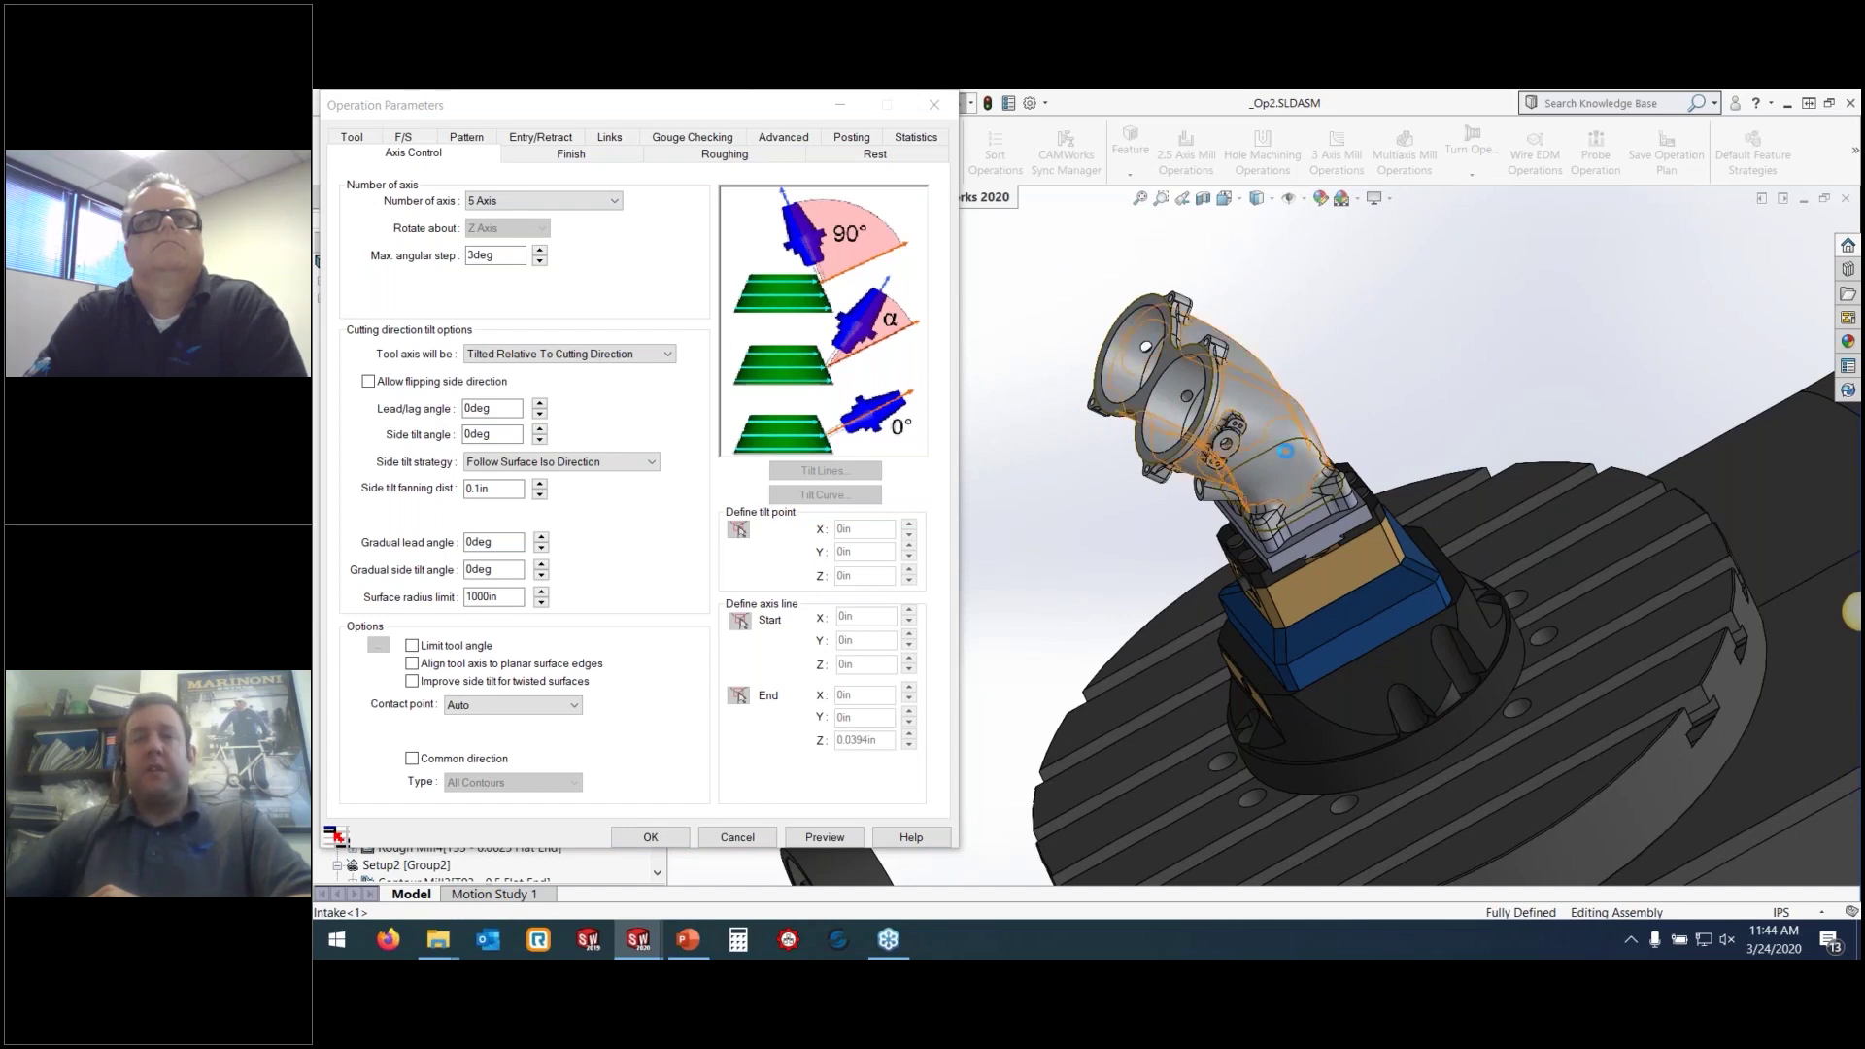
{"action": "scroll", "coordinate": [1226, 345], "scroll_direction": "down", "scroll_amount": 3}
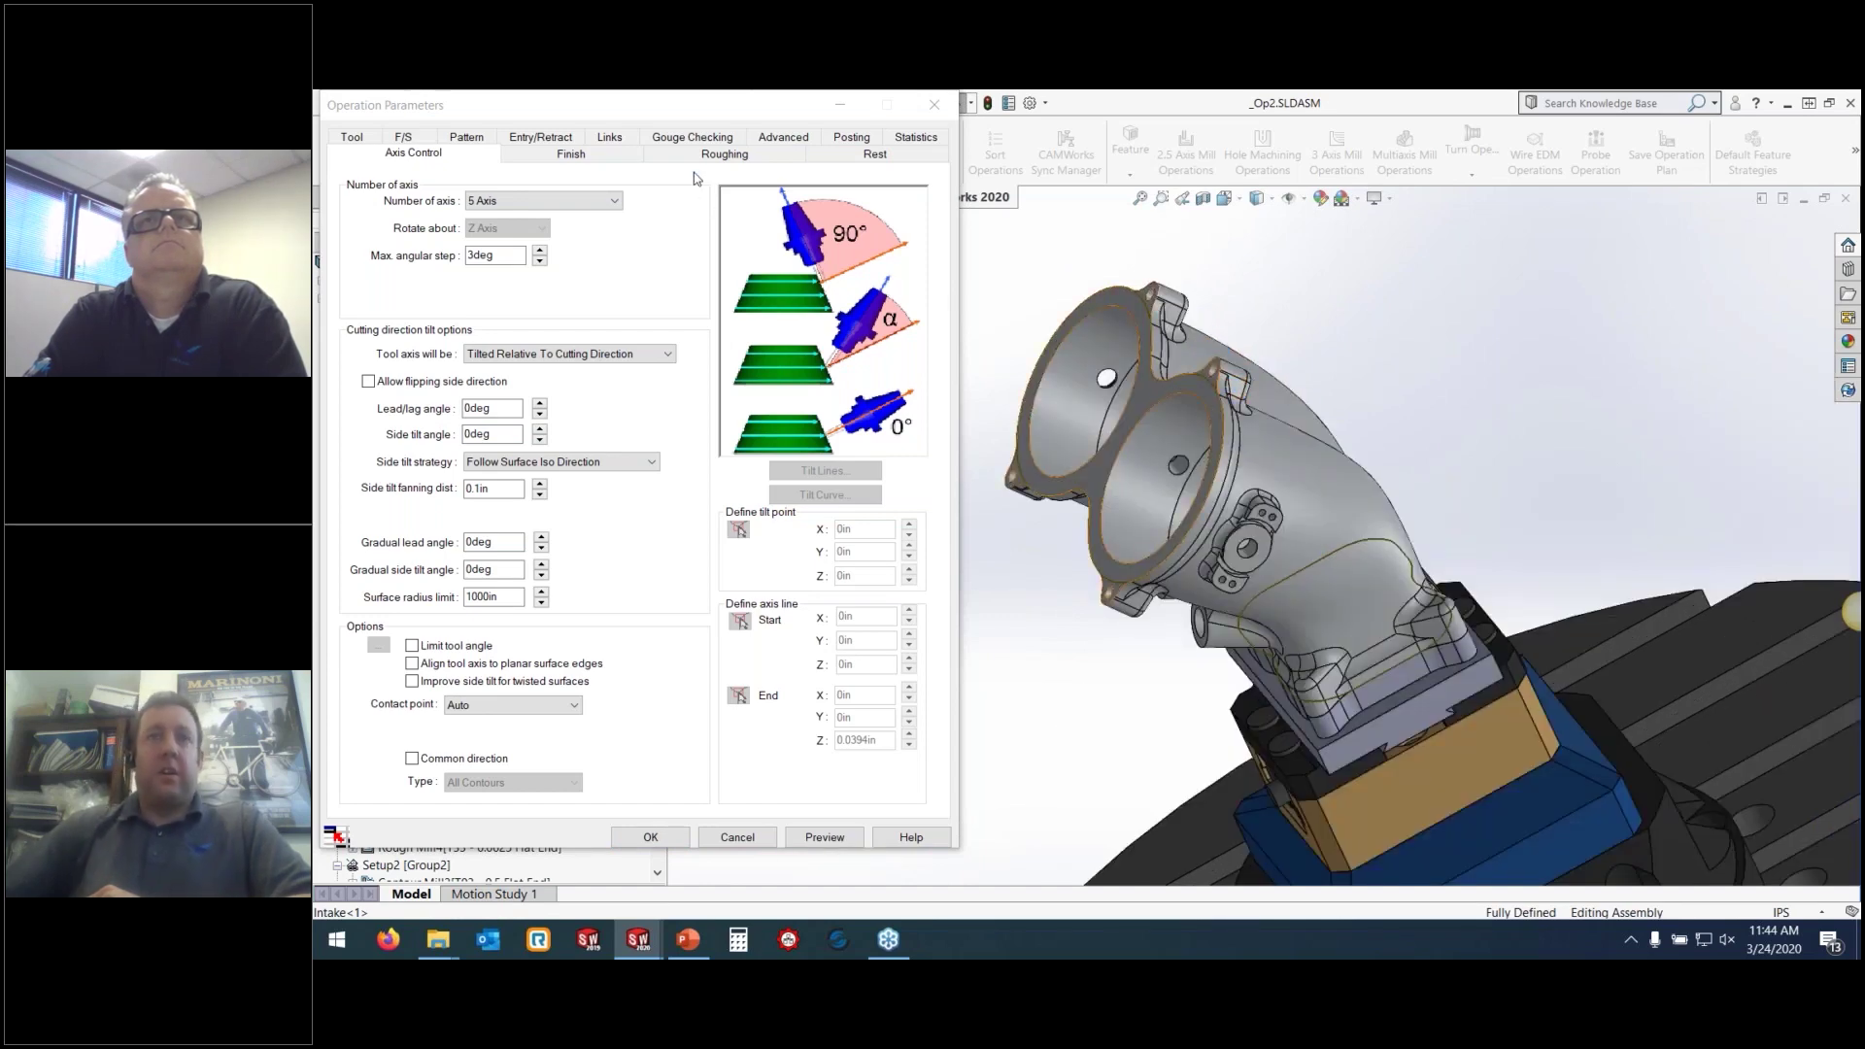
Create a multi-surface avoid feature on the intake and assign it as the other surfaces for Multiaxis Mill3's Group 1 gouge checking
{"action": "left_click", "coordinate": [692, 138]}
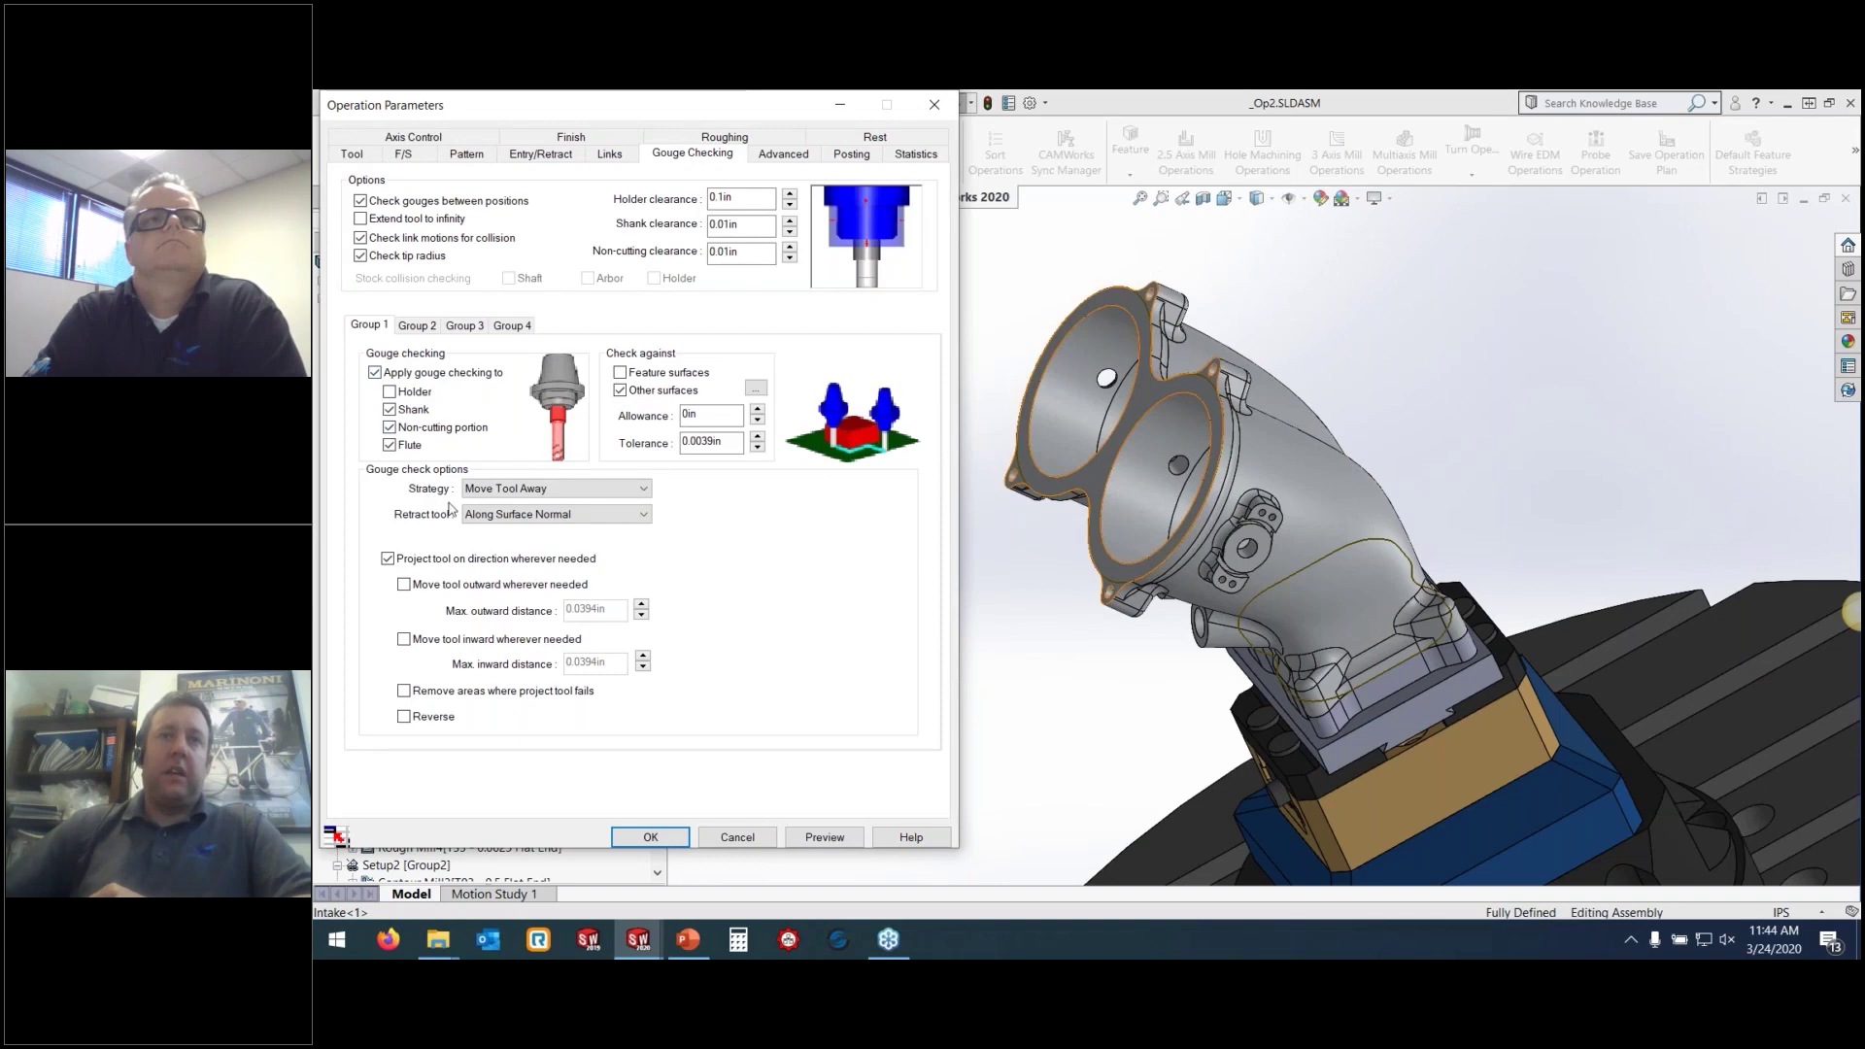
{"action": "left_click", "coordinate": [753, 390]}
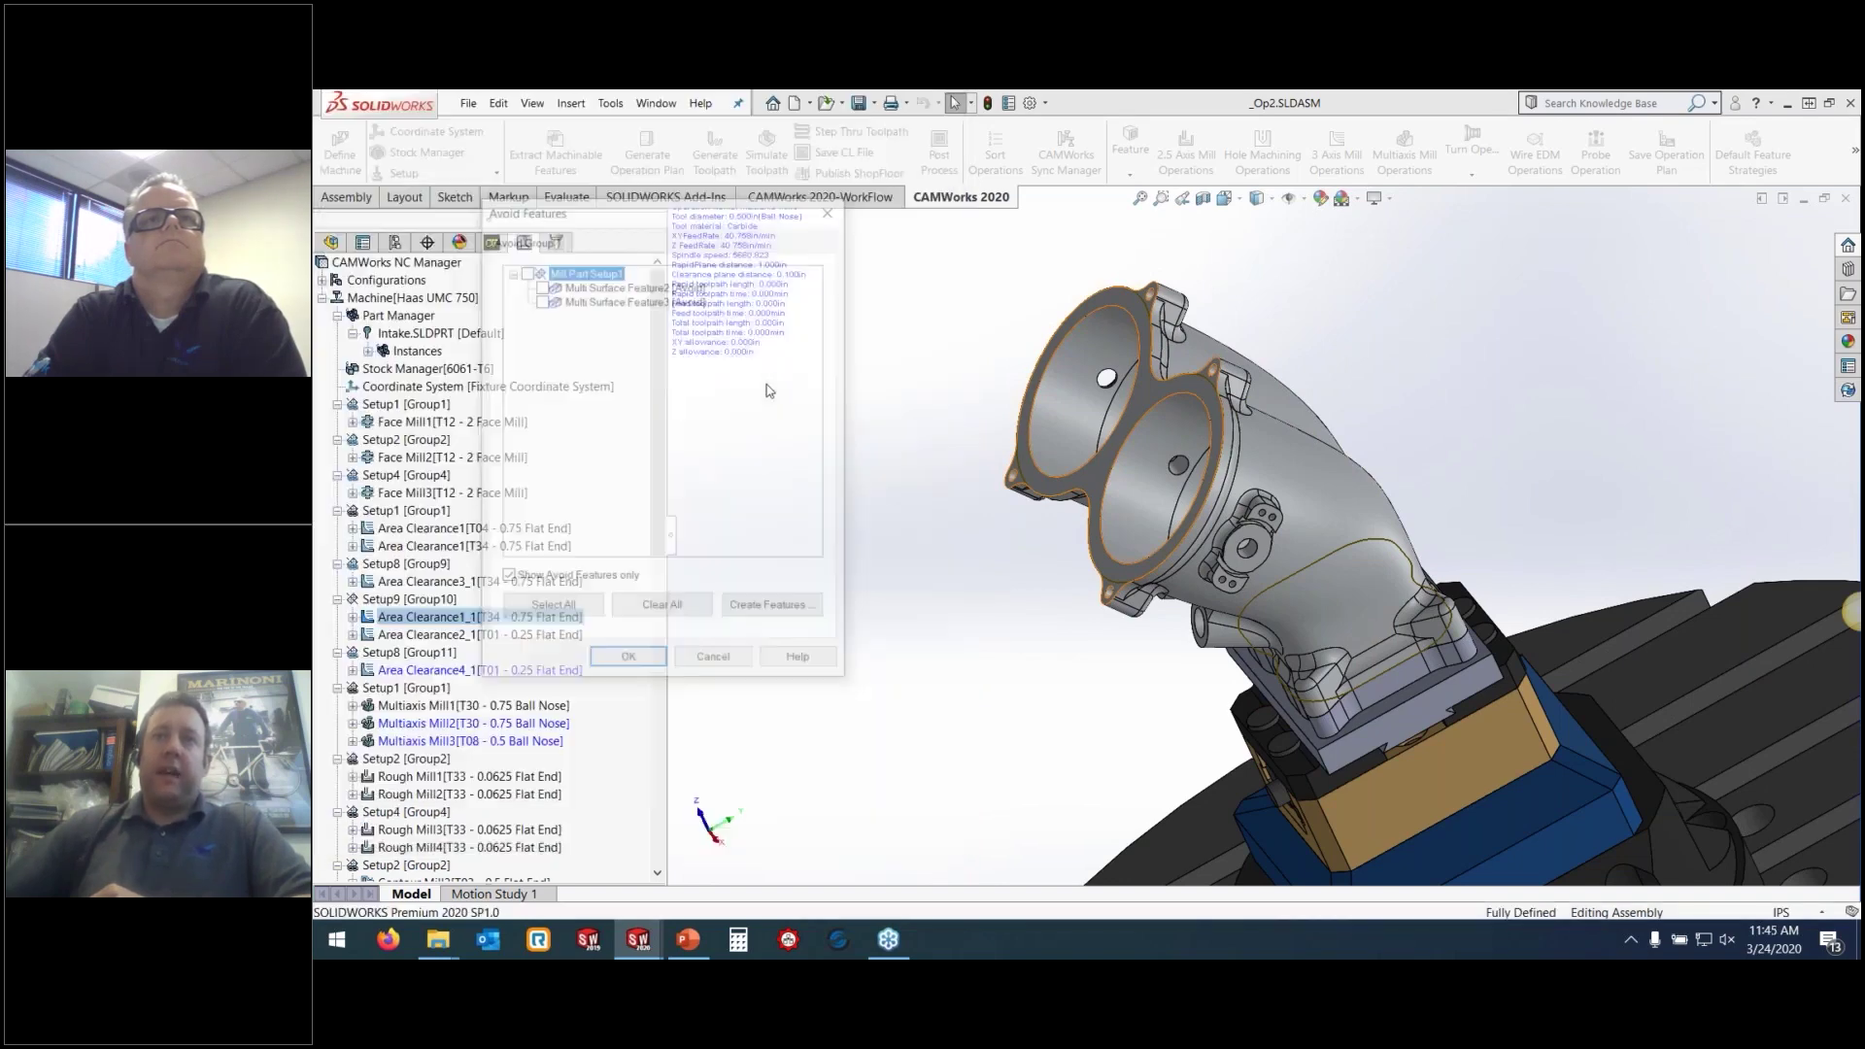
{"action": "left_click", "coordinate": [795, 620]}
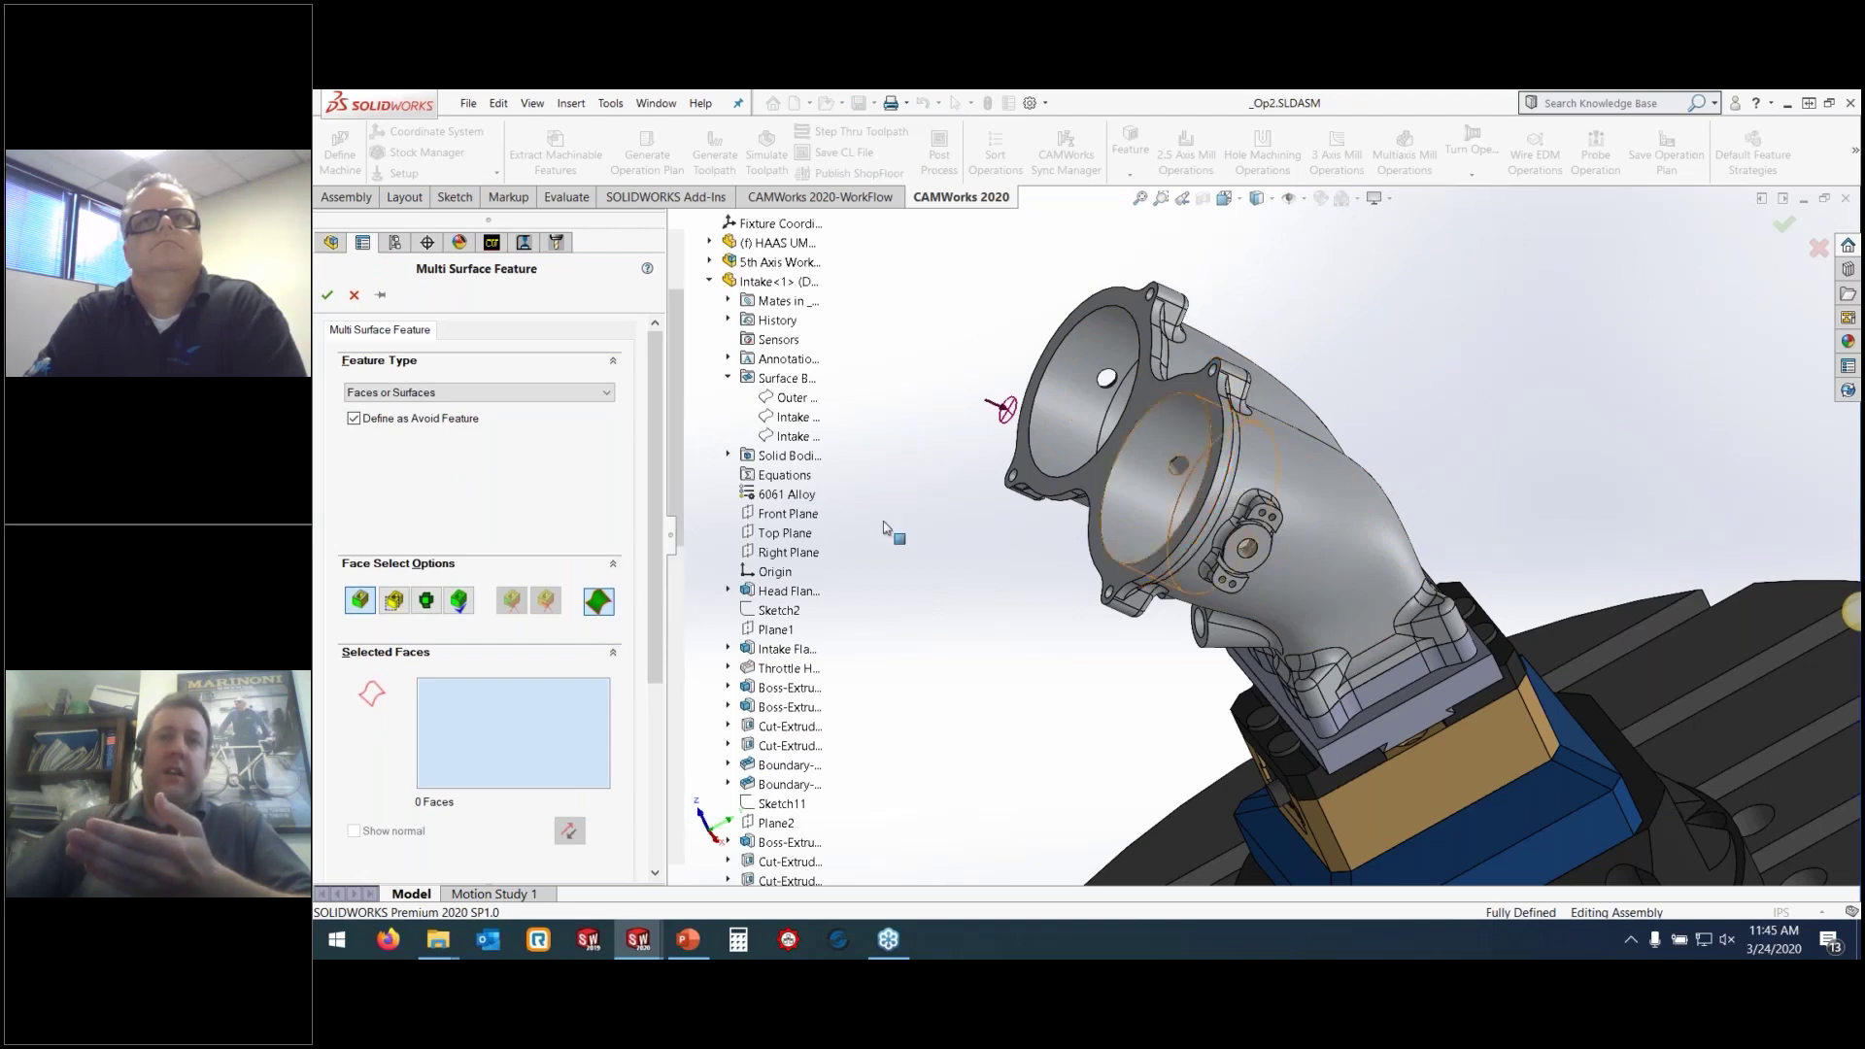
{"action": "left_click", "coordinate": [729, 454]}
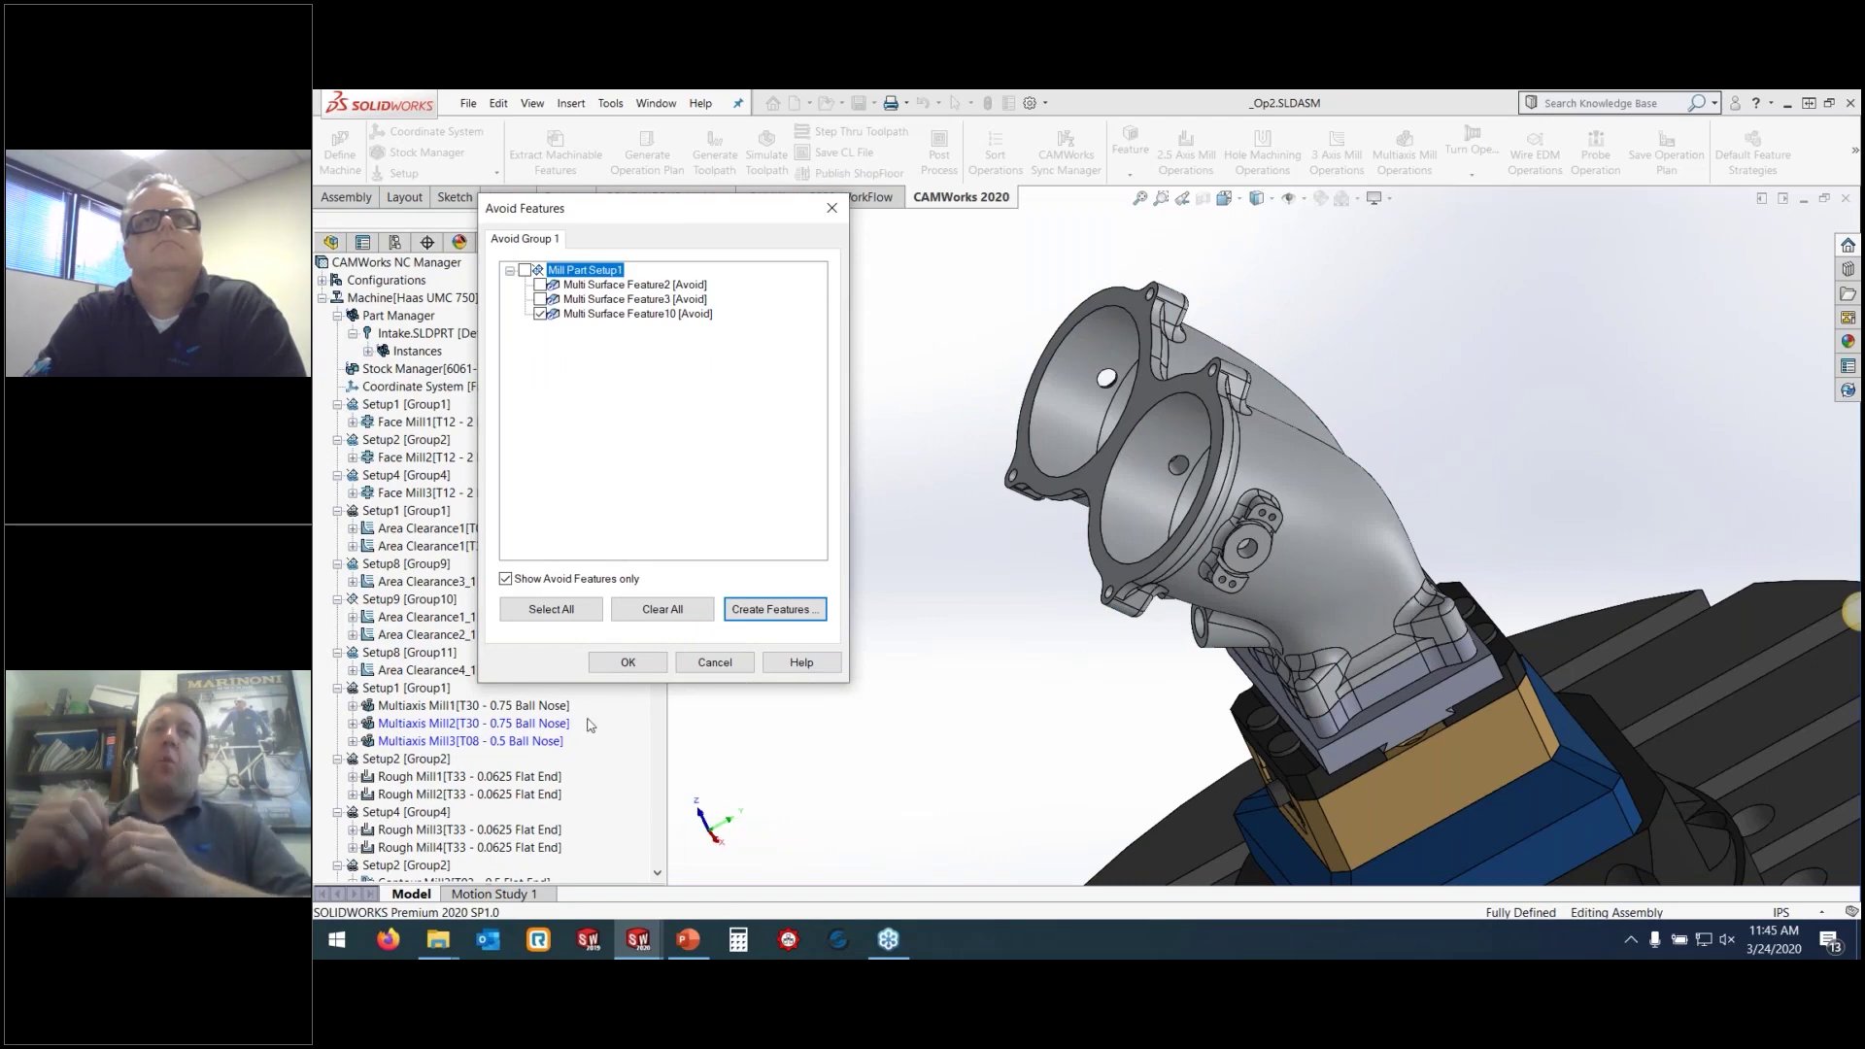
{"action": "left_click", "coordinate": [627, 662]}
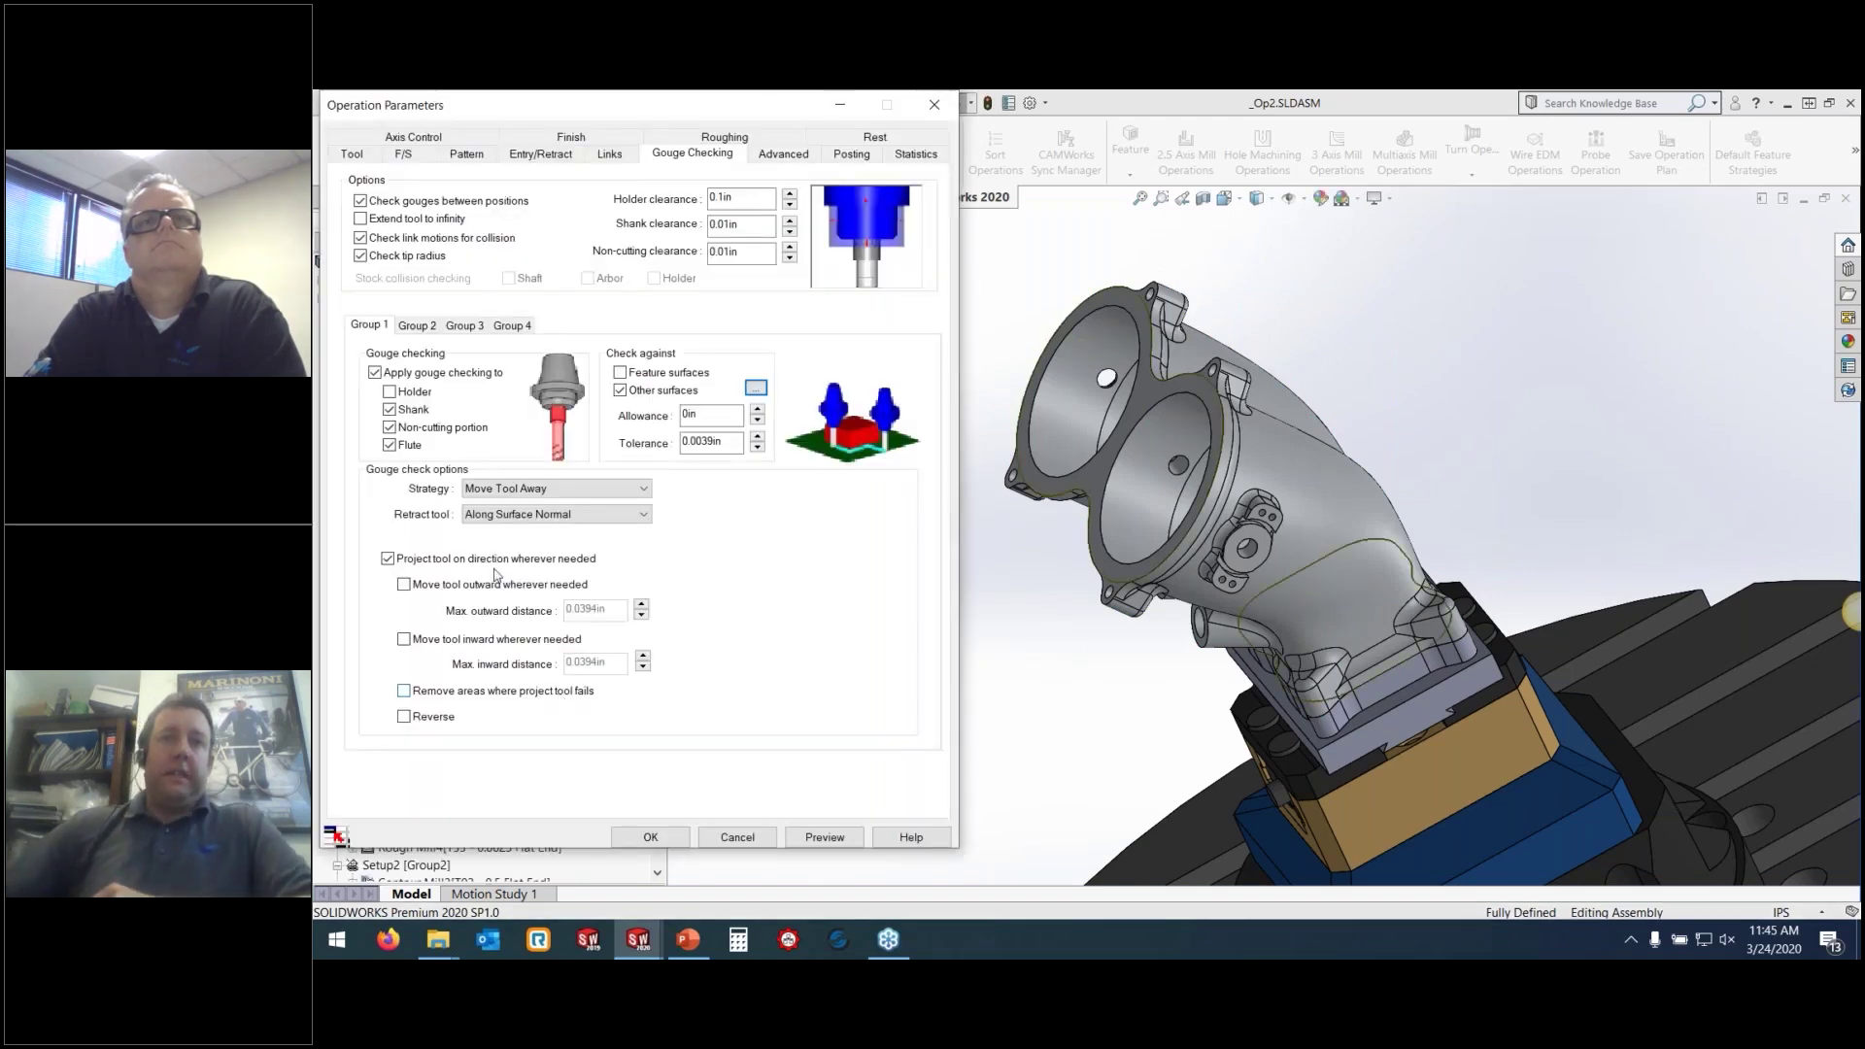
Accept Multiaxis Mill3's parameters with the Move Tool Away gouge strategy, and generate the toolpaths for Multiaxis Mill2 and Multiaxis Mill3
{"action": "left_click", "coordinate": [512, 491]}
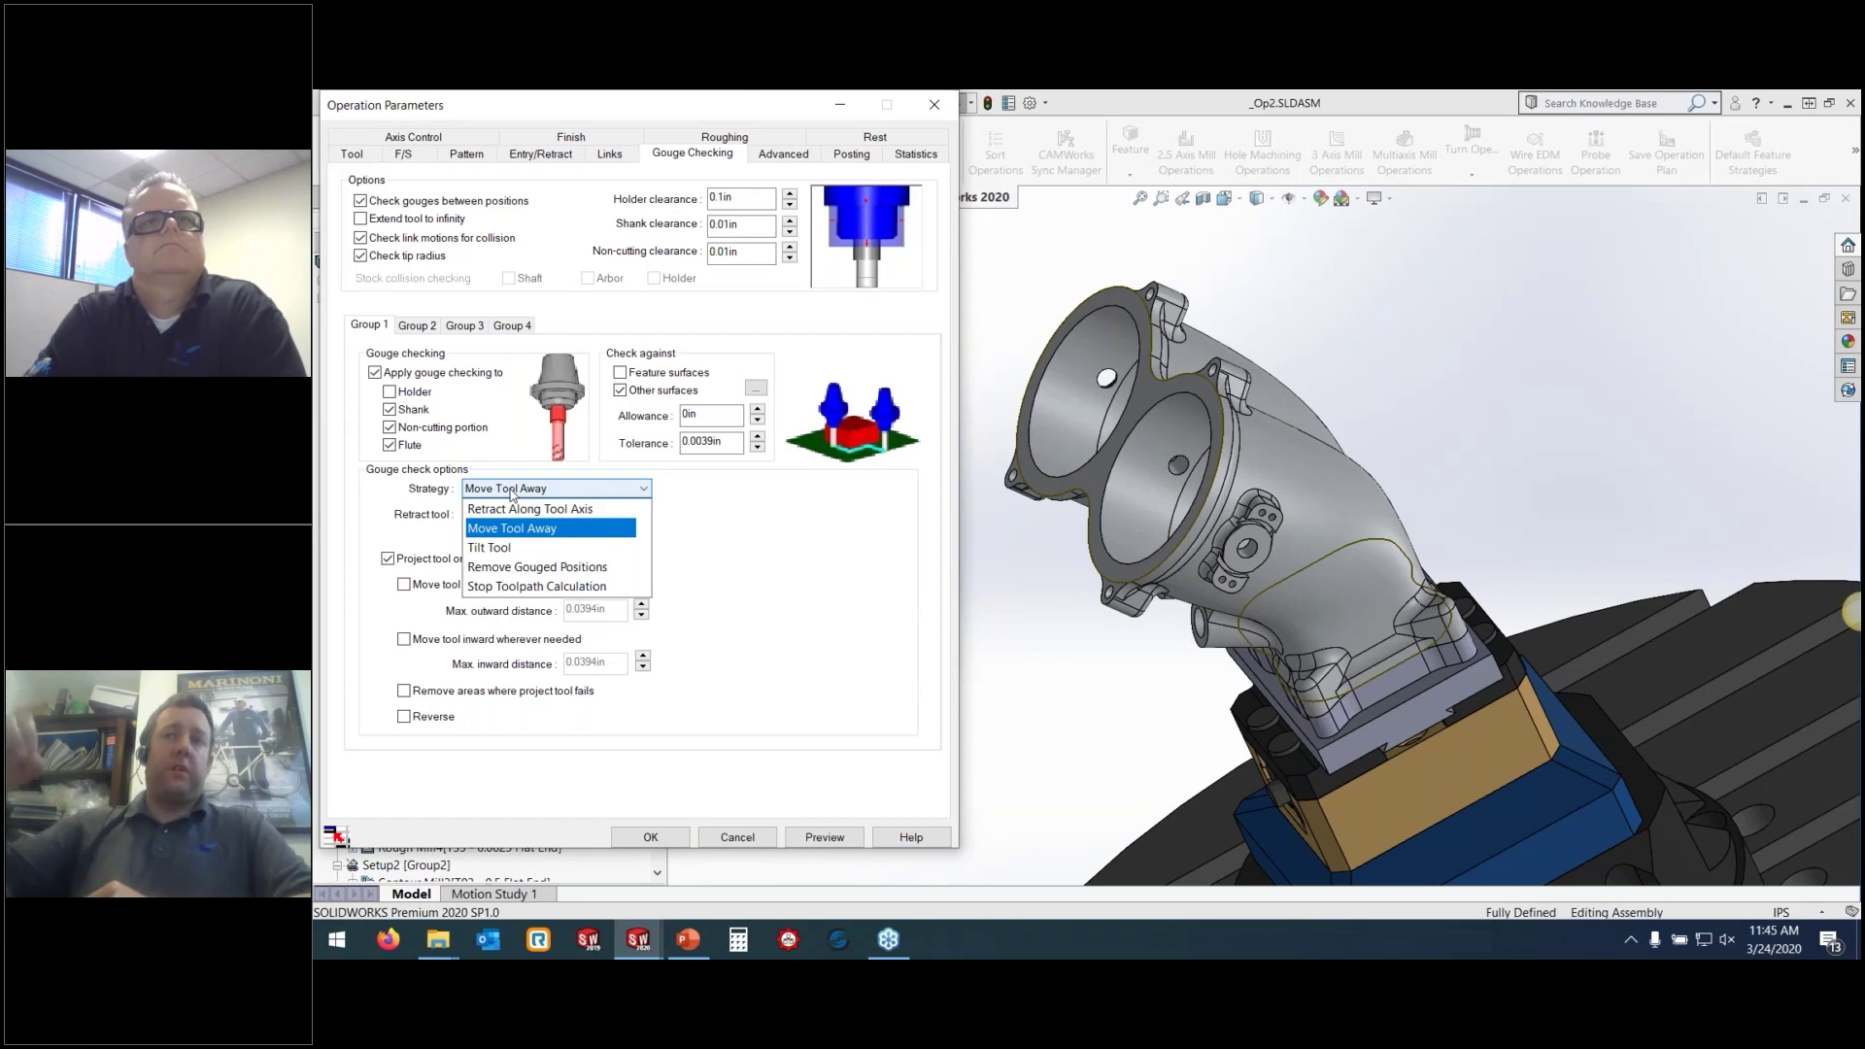
{"action": "left_click", "coordinate": [656, 674]}
{"action": "left_click", "coordinate": [650, 836]}
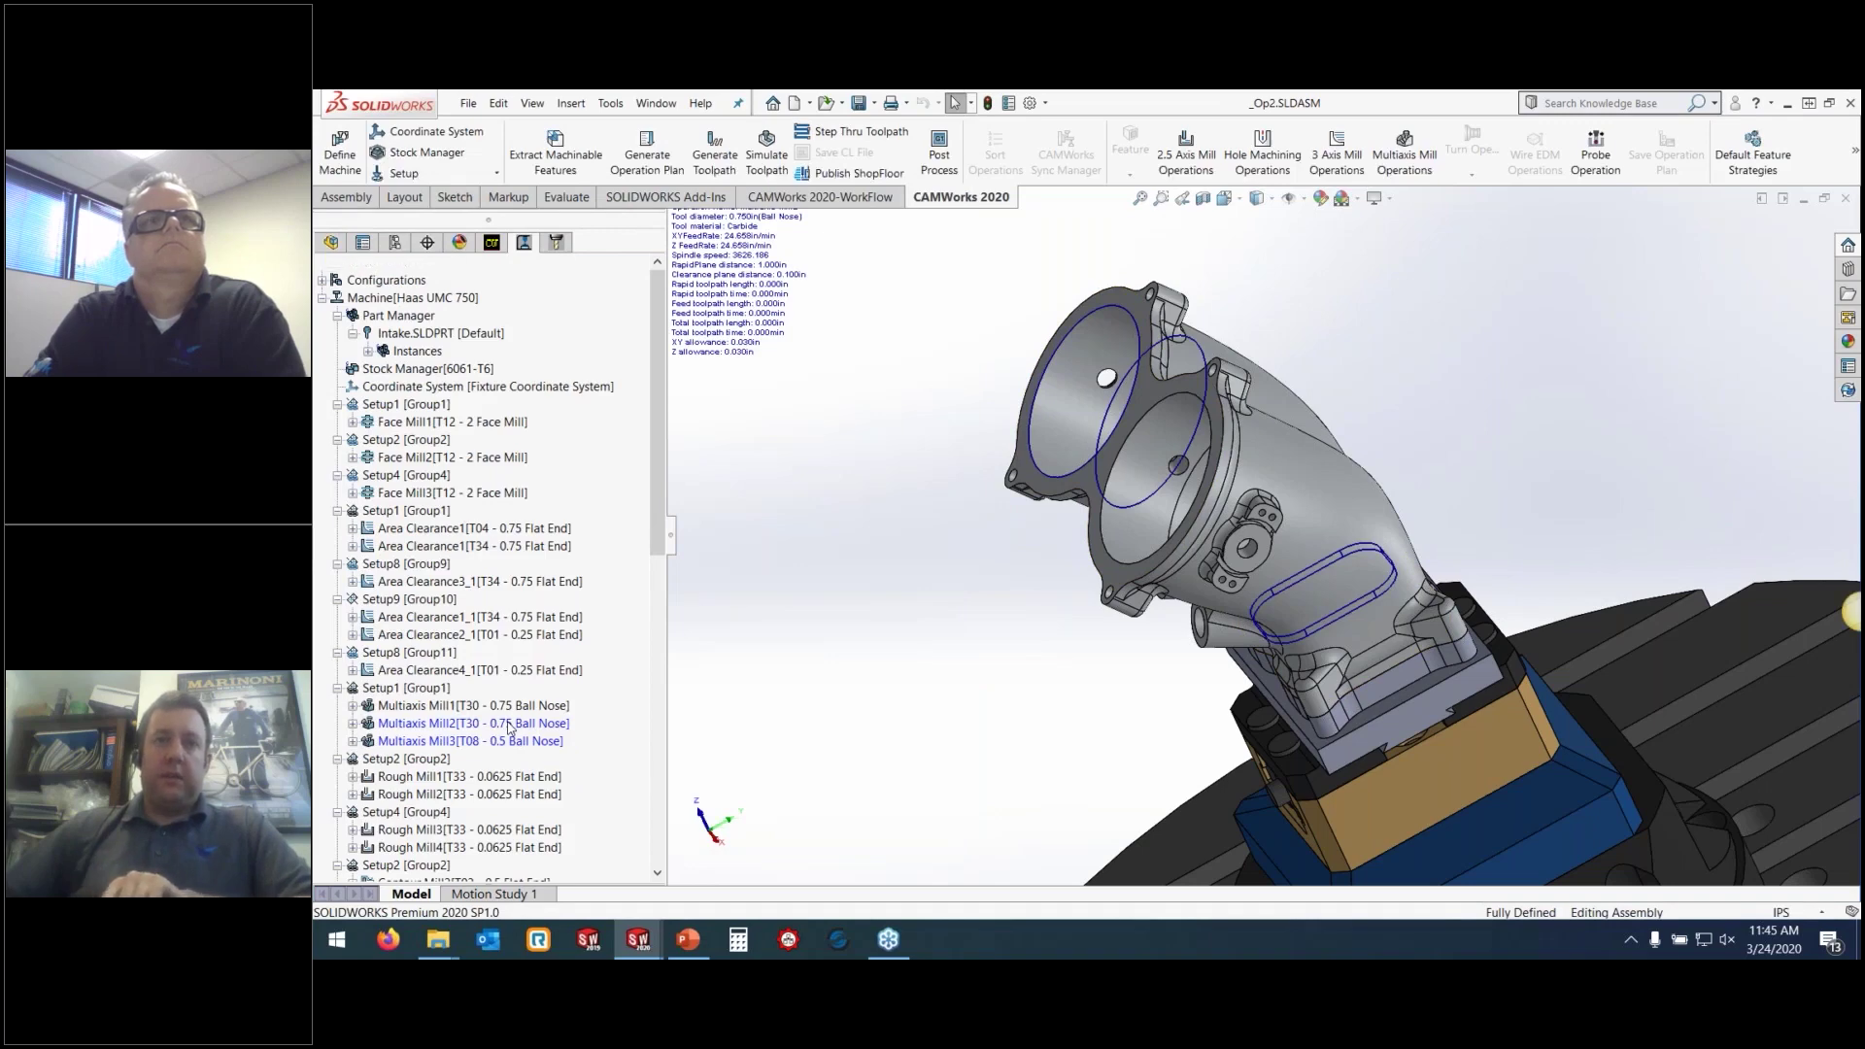
{"action": "left_click", "coordinate": [509, 726]}
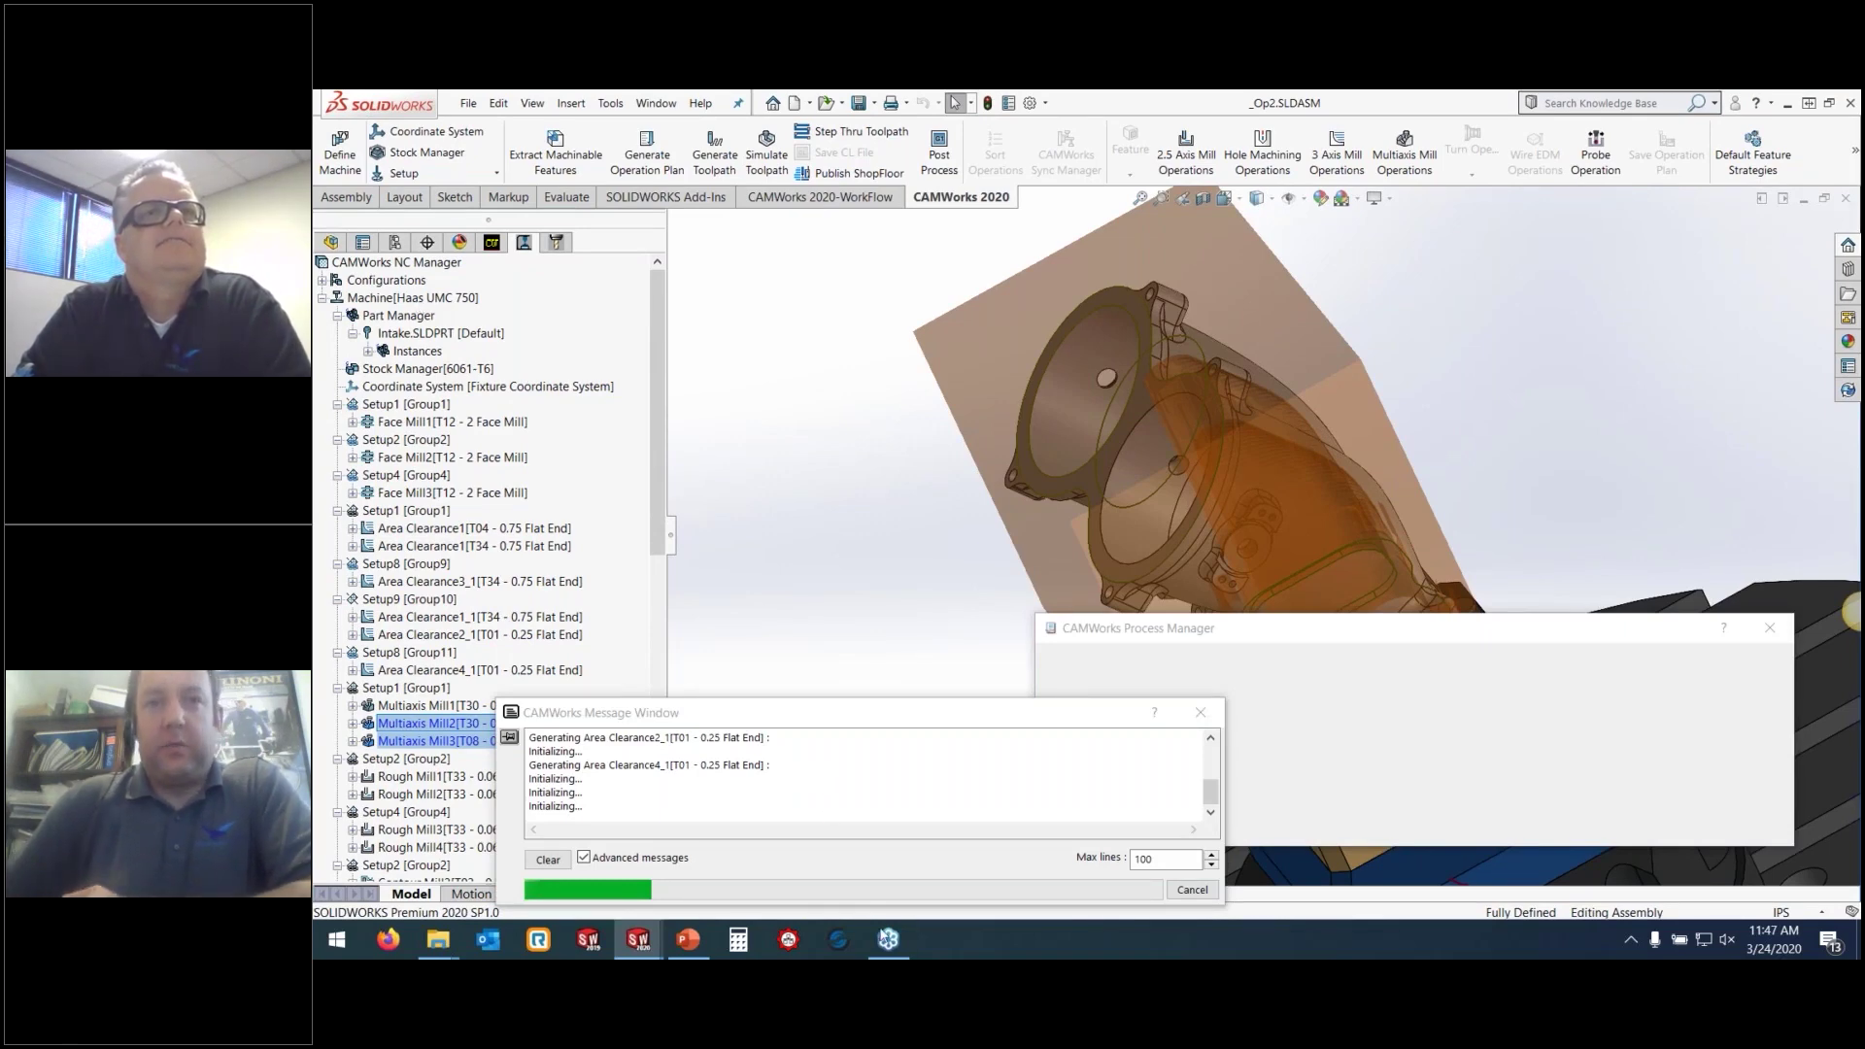
Switch to the Fileset folder in File Explorer and open _Op2-Haas UMC 750.cwspflr in CAMWorks ShopFloor, dismissing the CAD version notice
{"action": "mouse_move", "coordinate": [438, 940]}
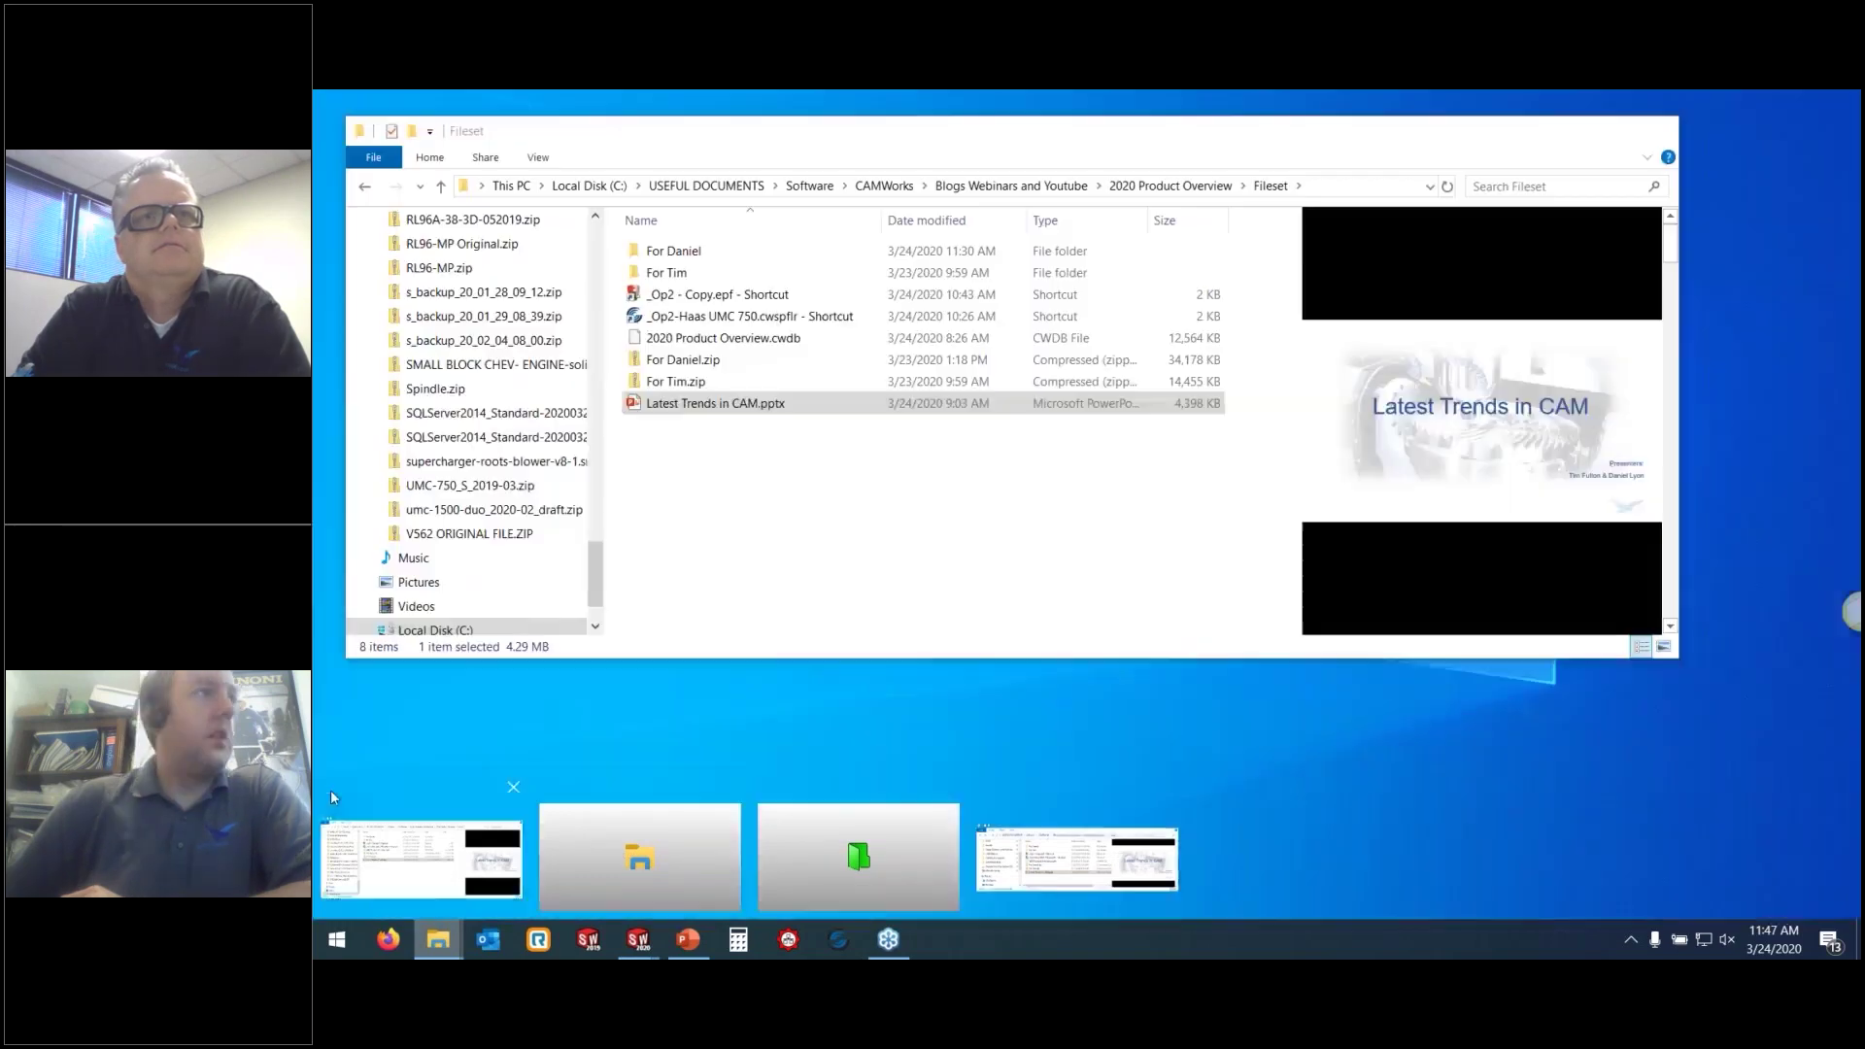
{"action": "left_click", "coordinate": [421, 855]}
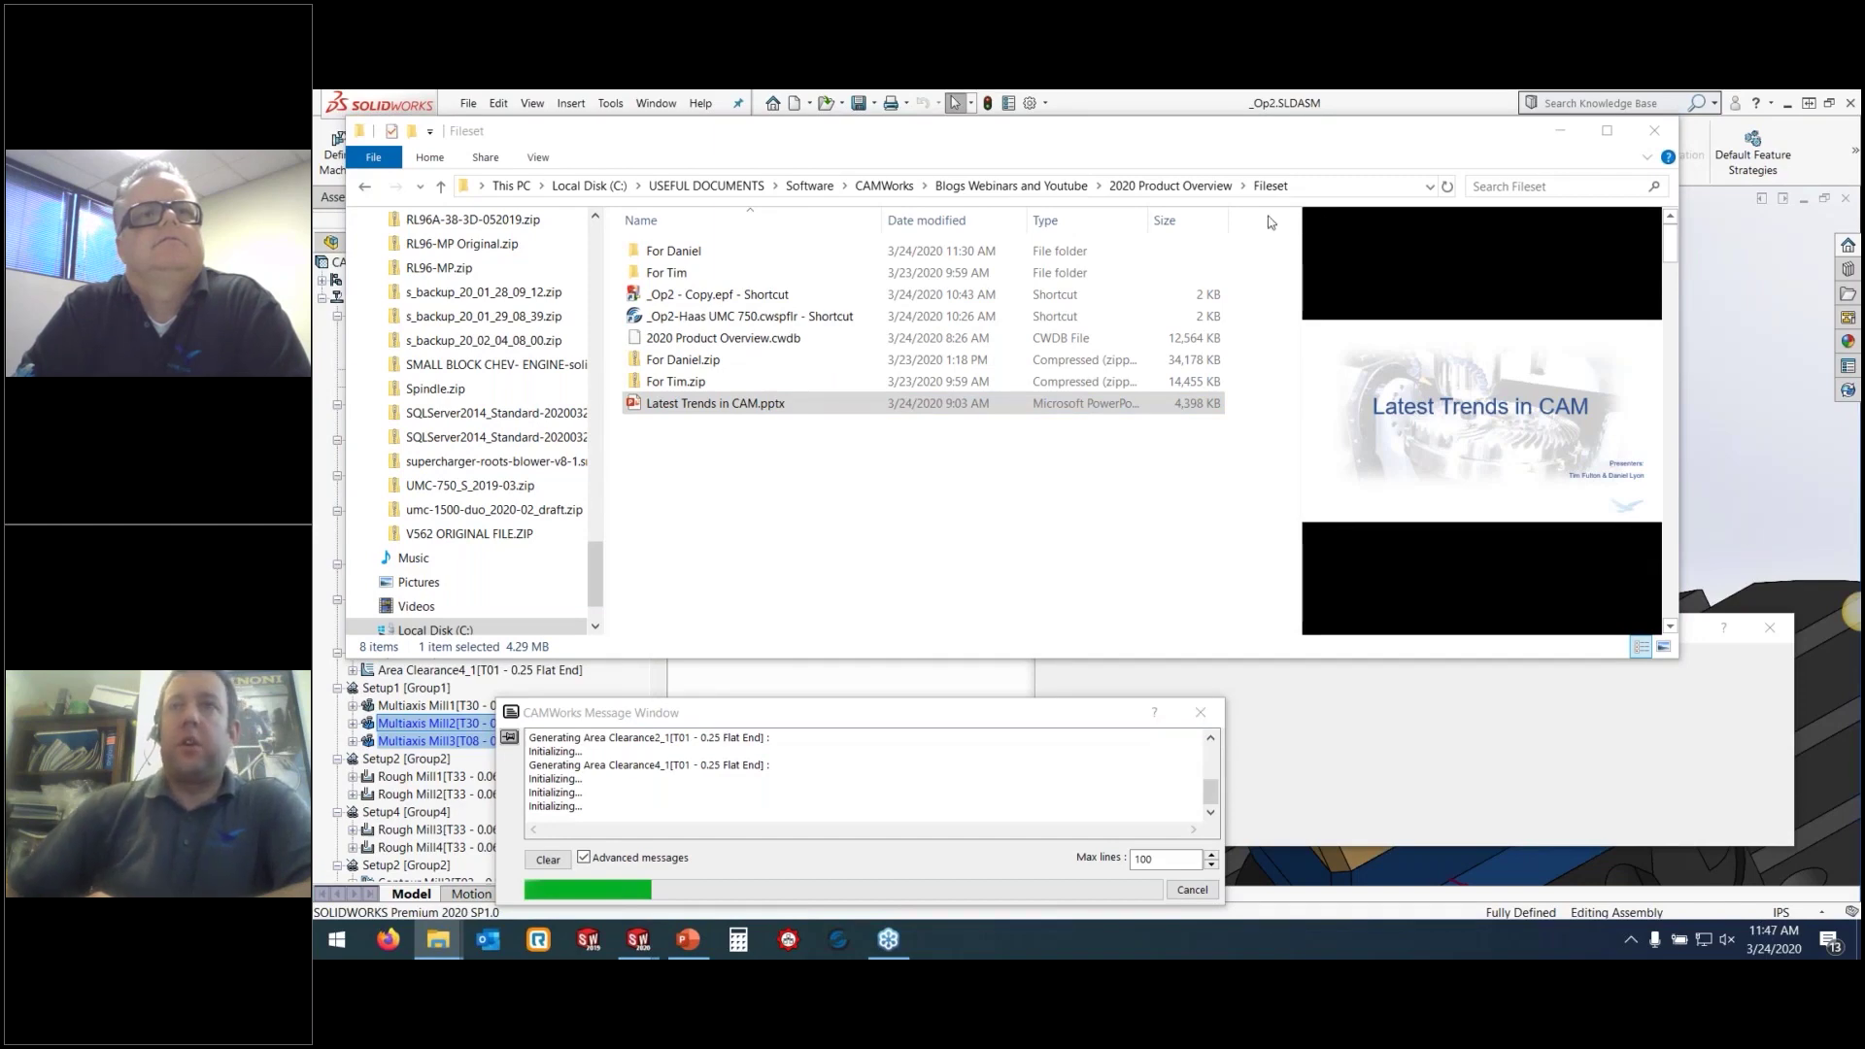
{"action": "left_click_drag", "start_coordinate": [1344, 143], "coordinate": [111, 505]}
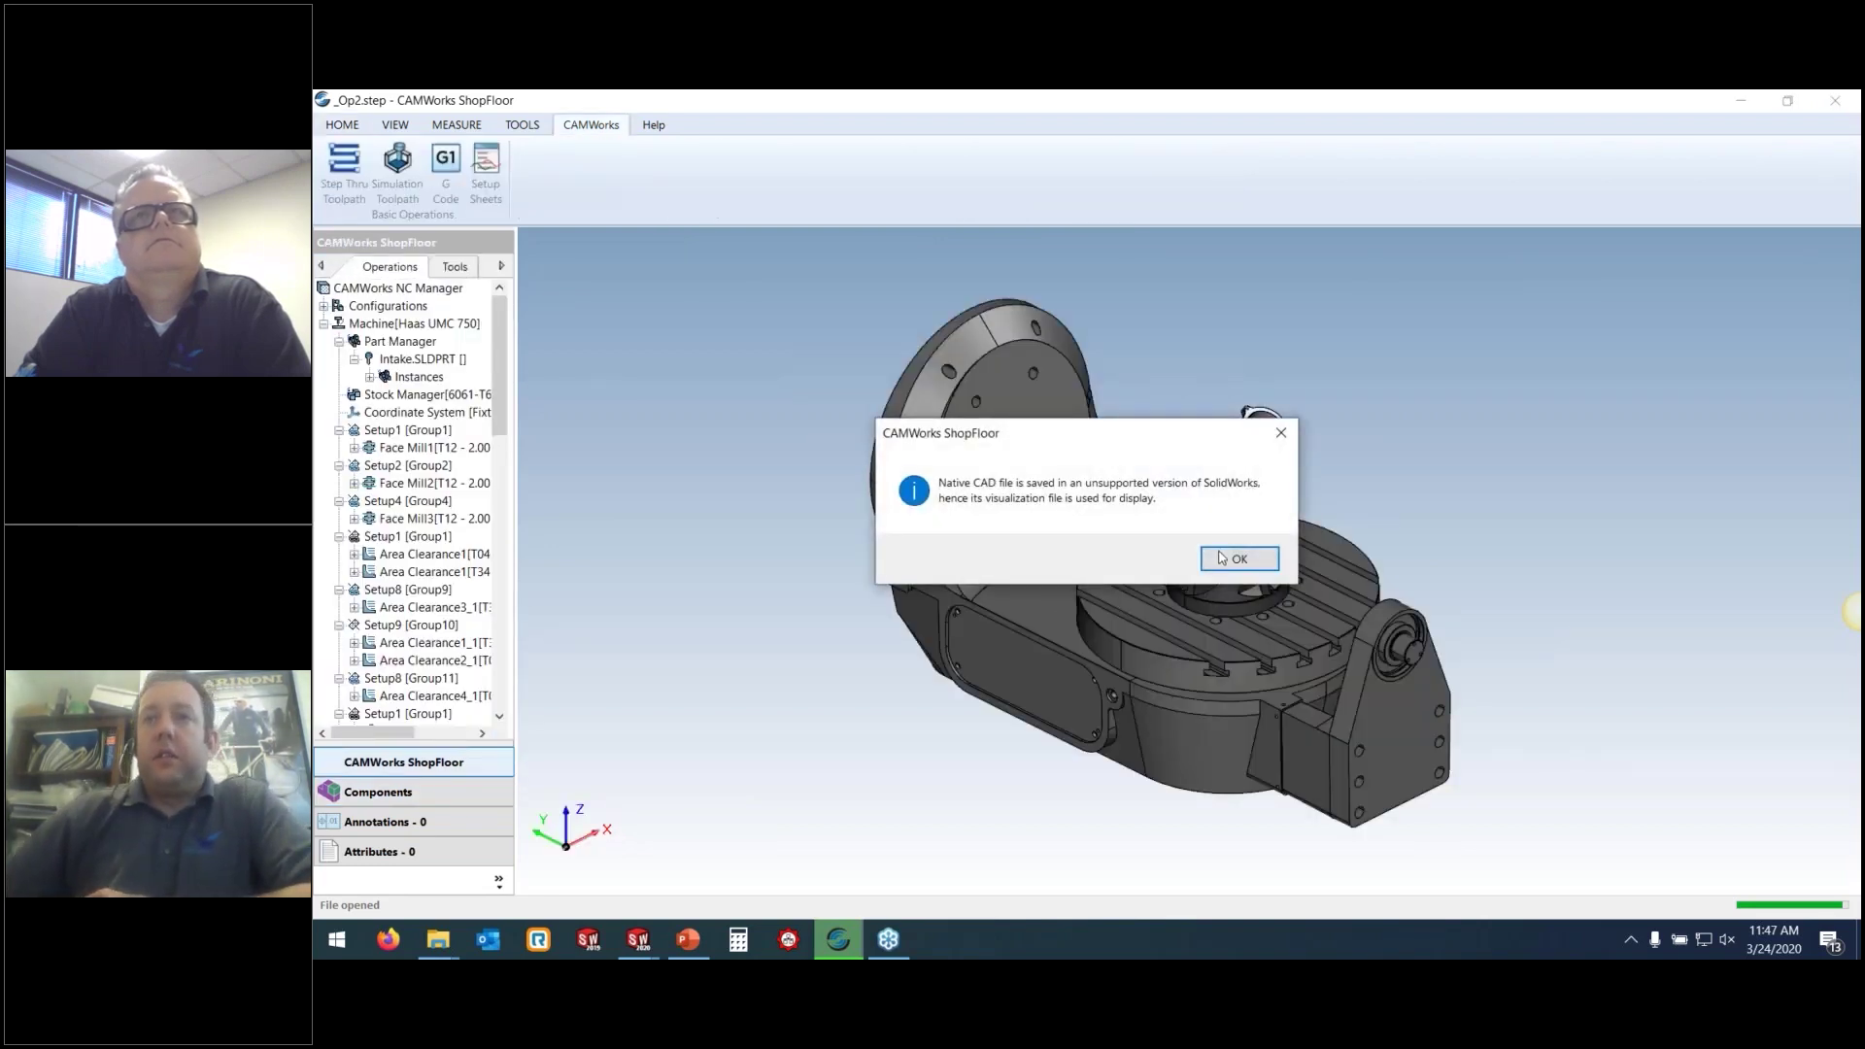
{"action": "left_click", "coordinate": [1223, 560]}
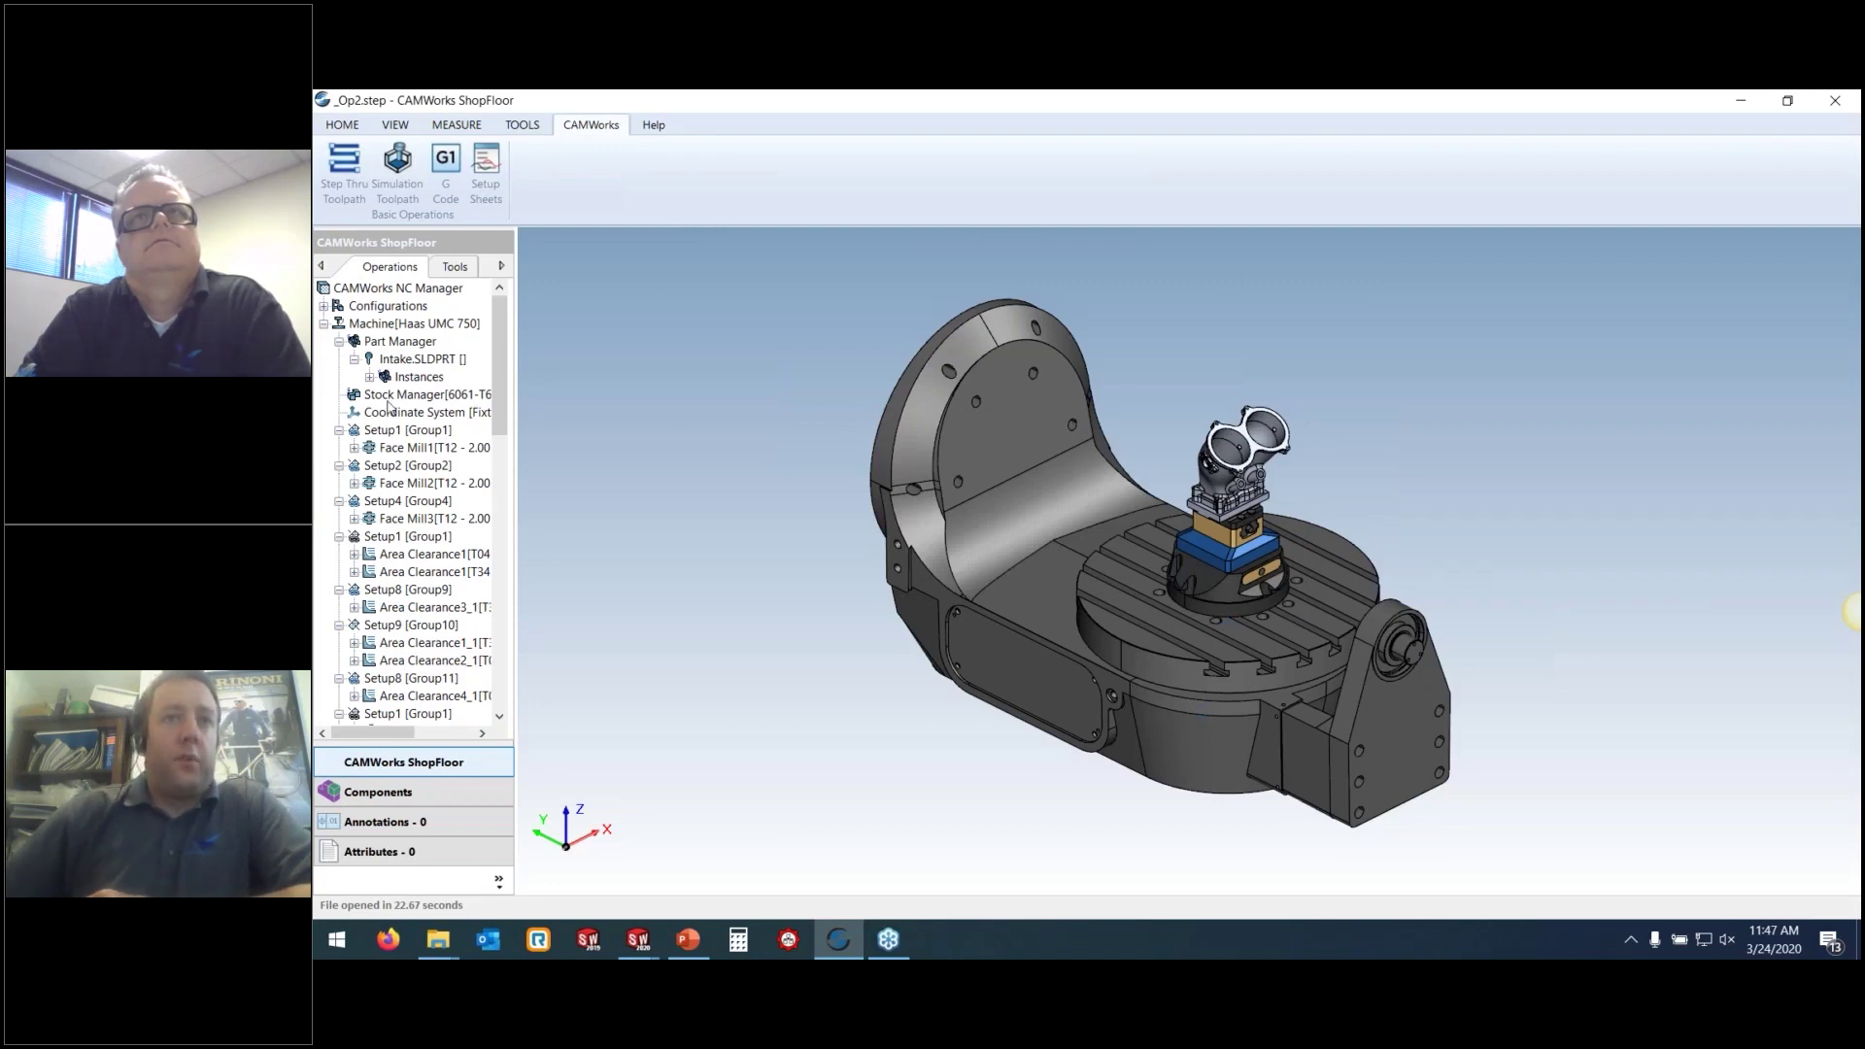
Review the toolpaths of the face mill, area clearance, multiaxis, contour and drilling operations in the ShopFloor operation list
{"action": "left_click", "coordinate": [392, 447]}
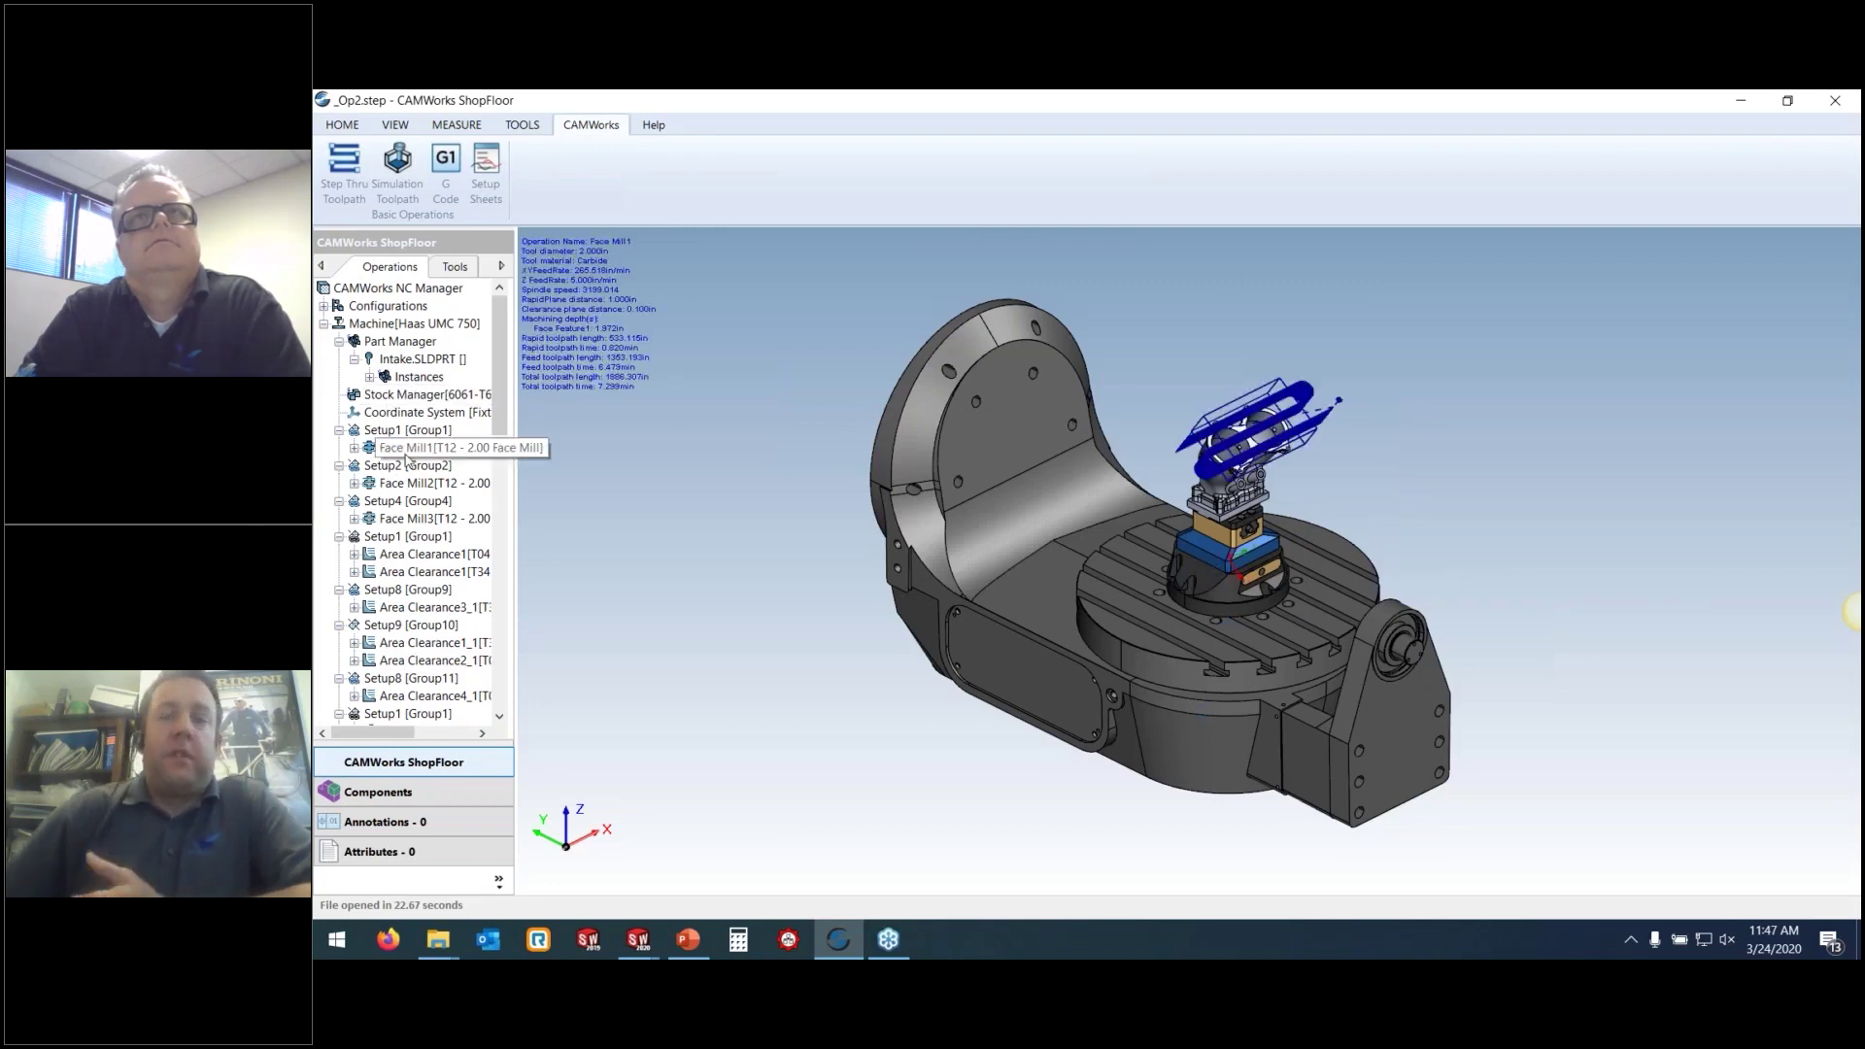
{"action": "scroll", "coordinate": [410, 481], "scroll_direction": "down", "scroll_amount": 3}
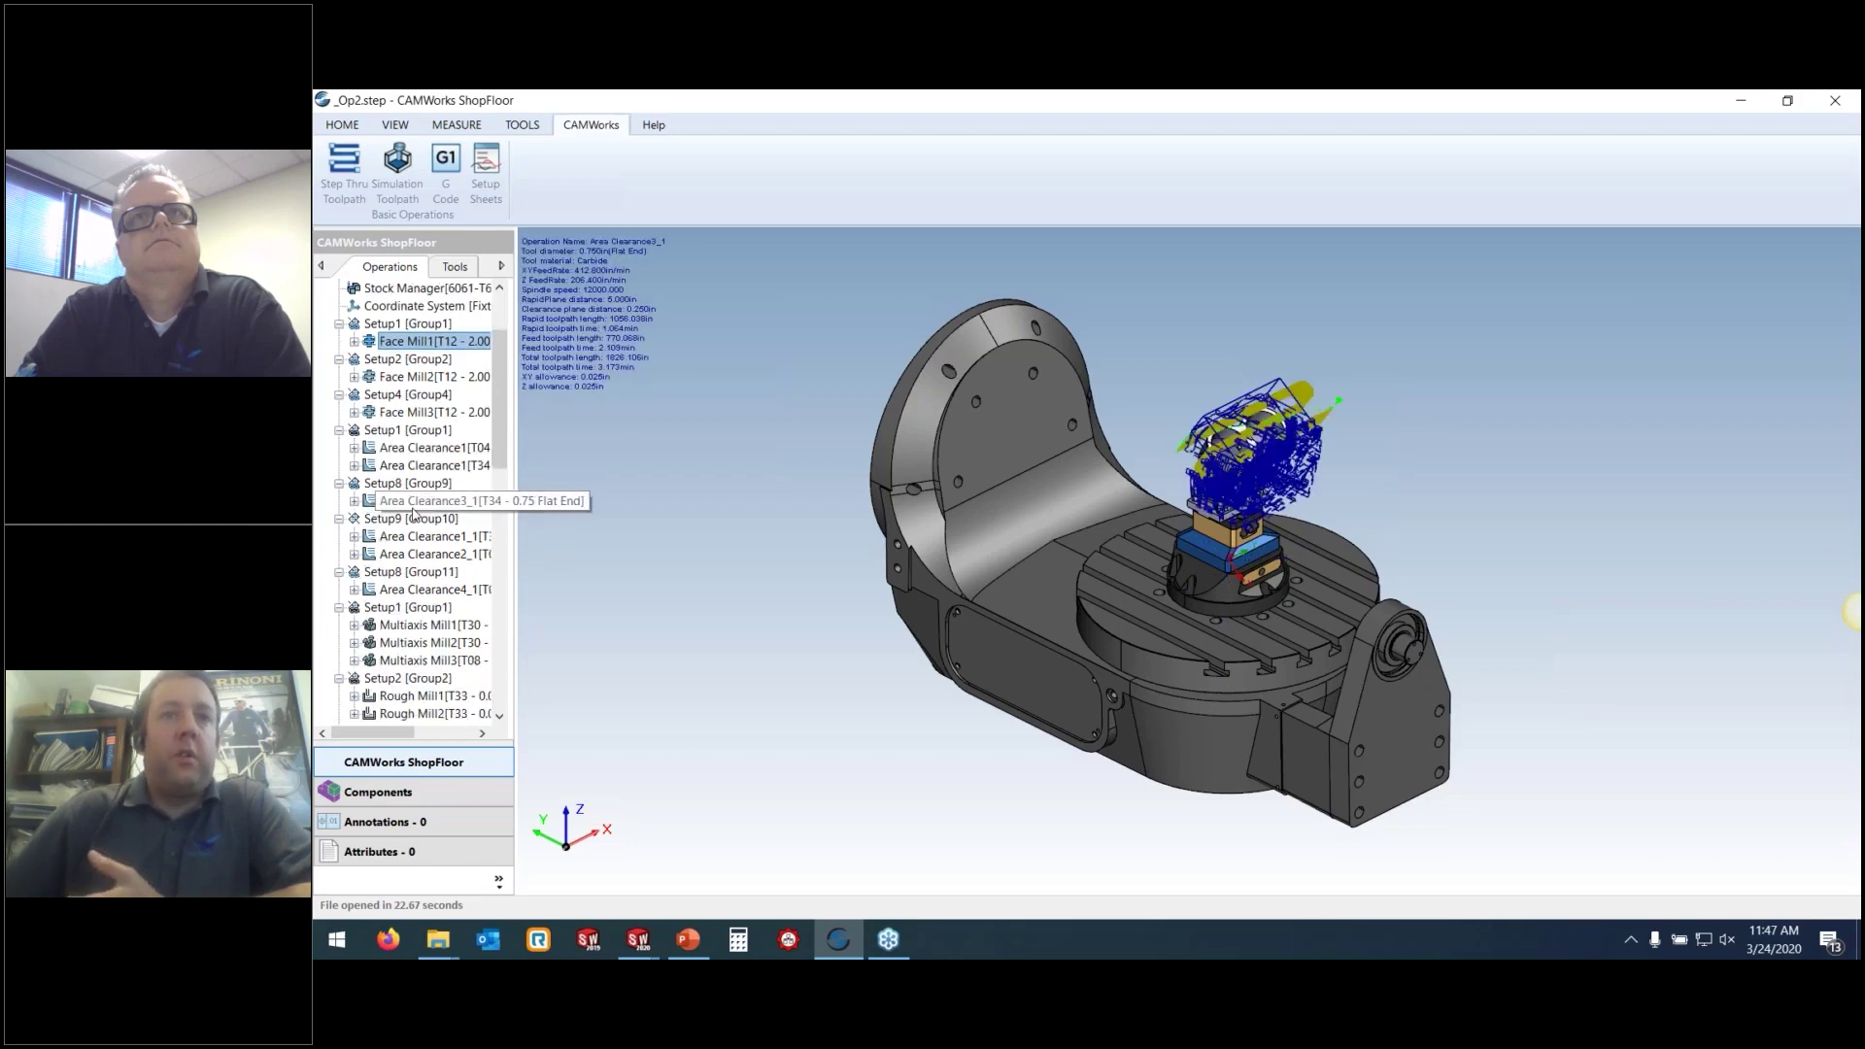
{"action": "scroll", "coordinate": [413, 500], "scroll_direction": "down", "scroll_amount": 10}
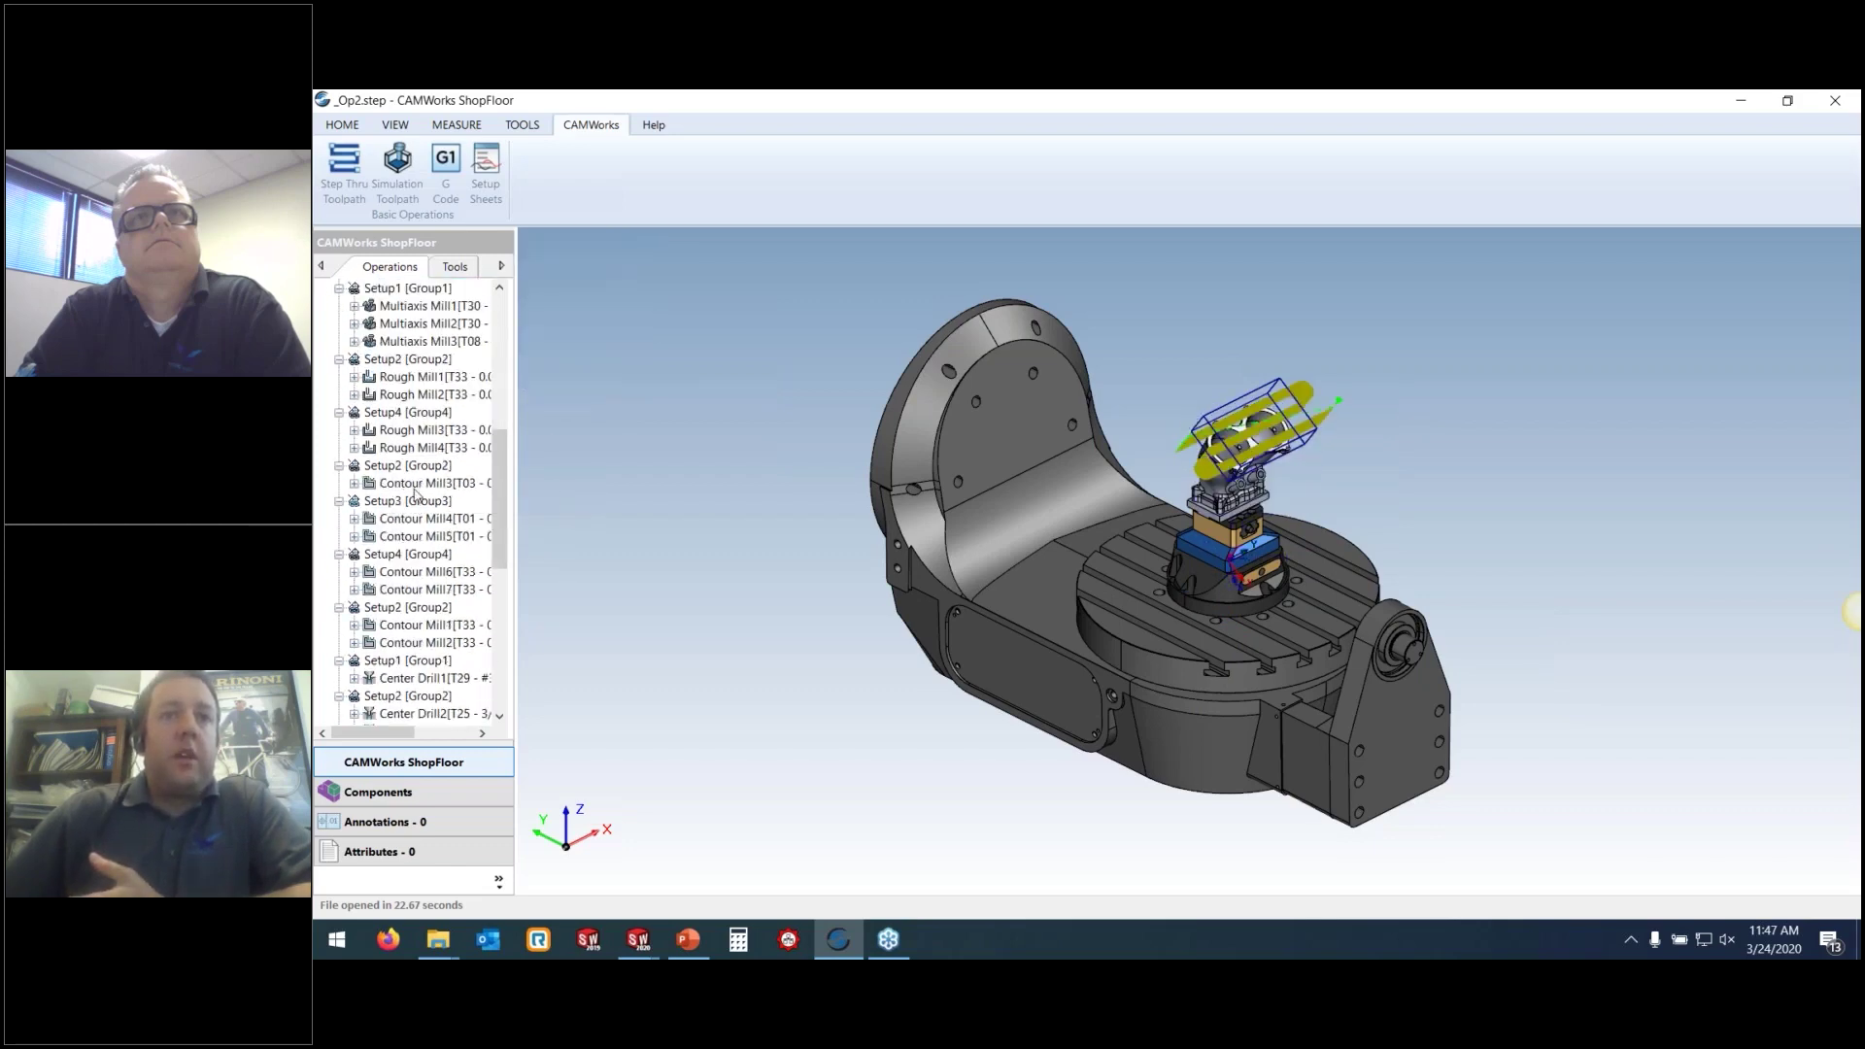
{"action": "scroll", "coordinate": [415, 492], "scroll_direction": "down", "scroll_amount": 4}
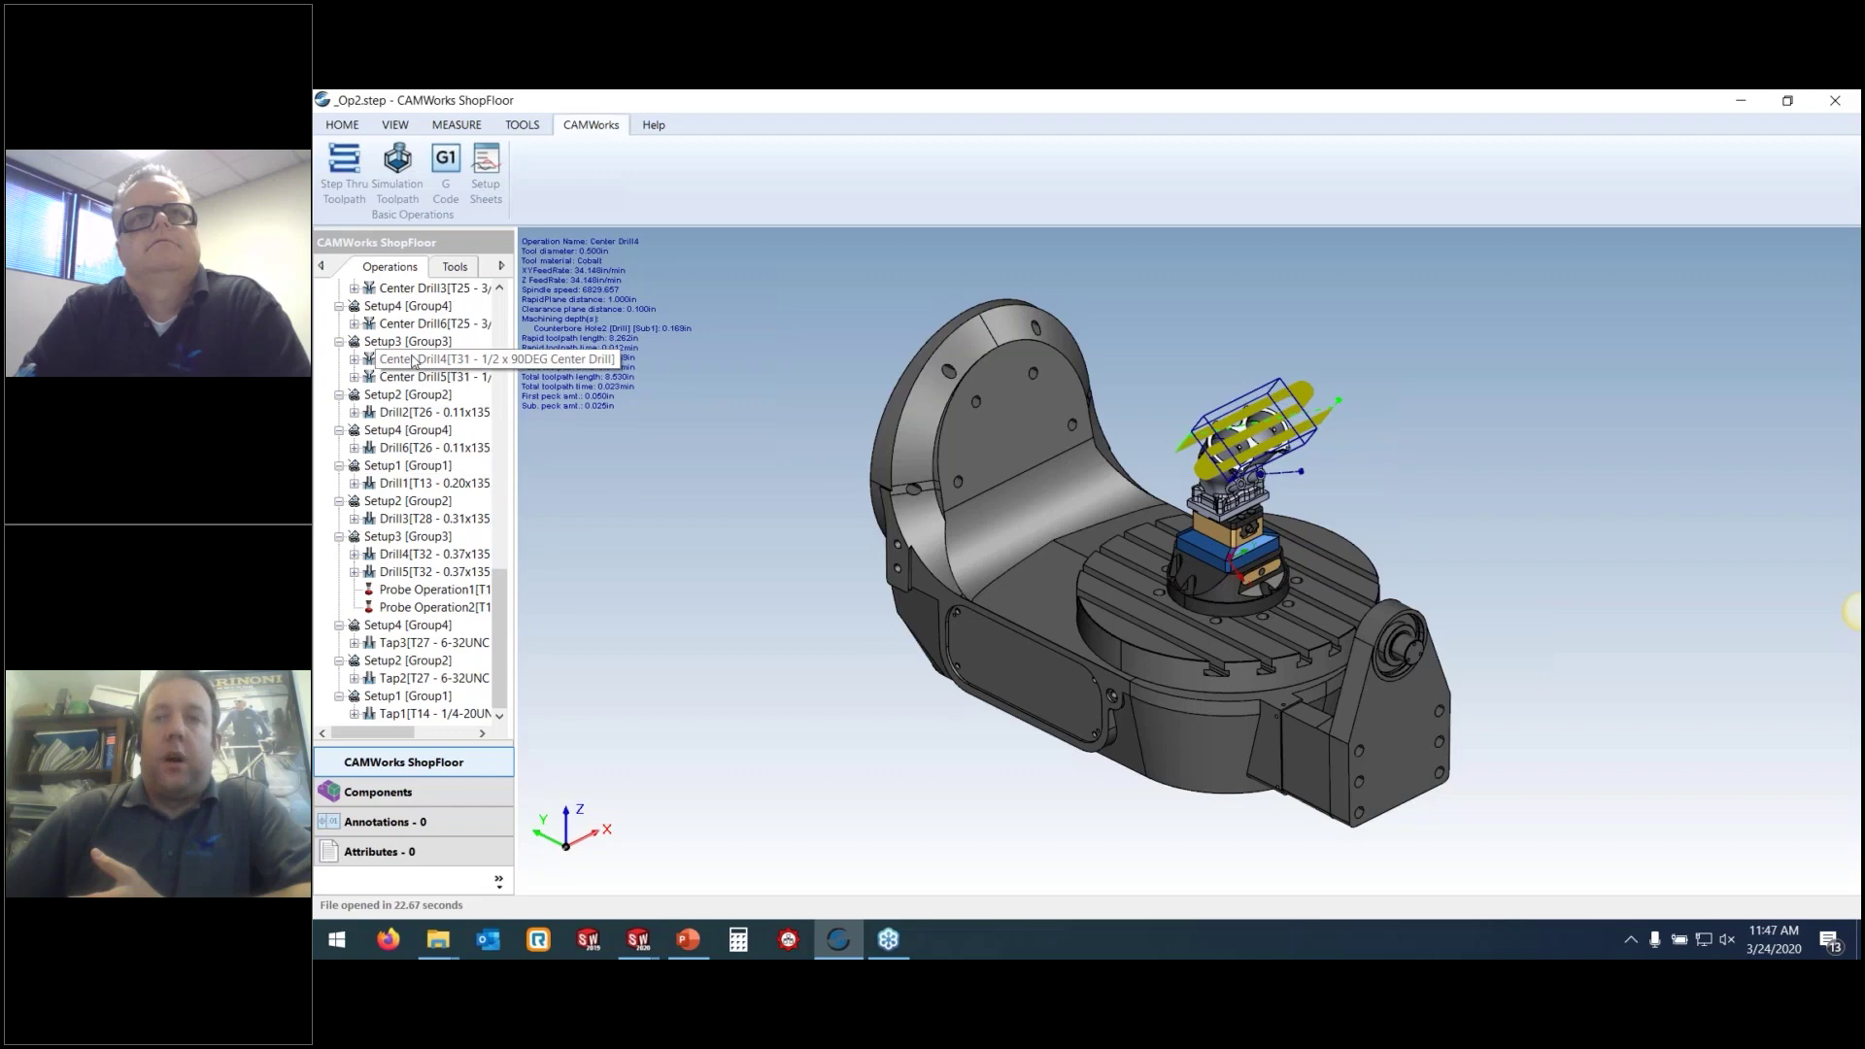
Inspect Probe Operation1's toolpath up close at the side boss hole of the intake
{"action": "left_click", "coordinate": [427, 589]}
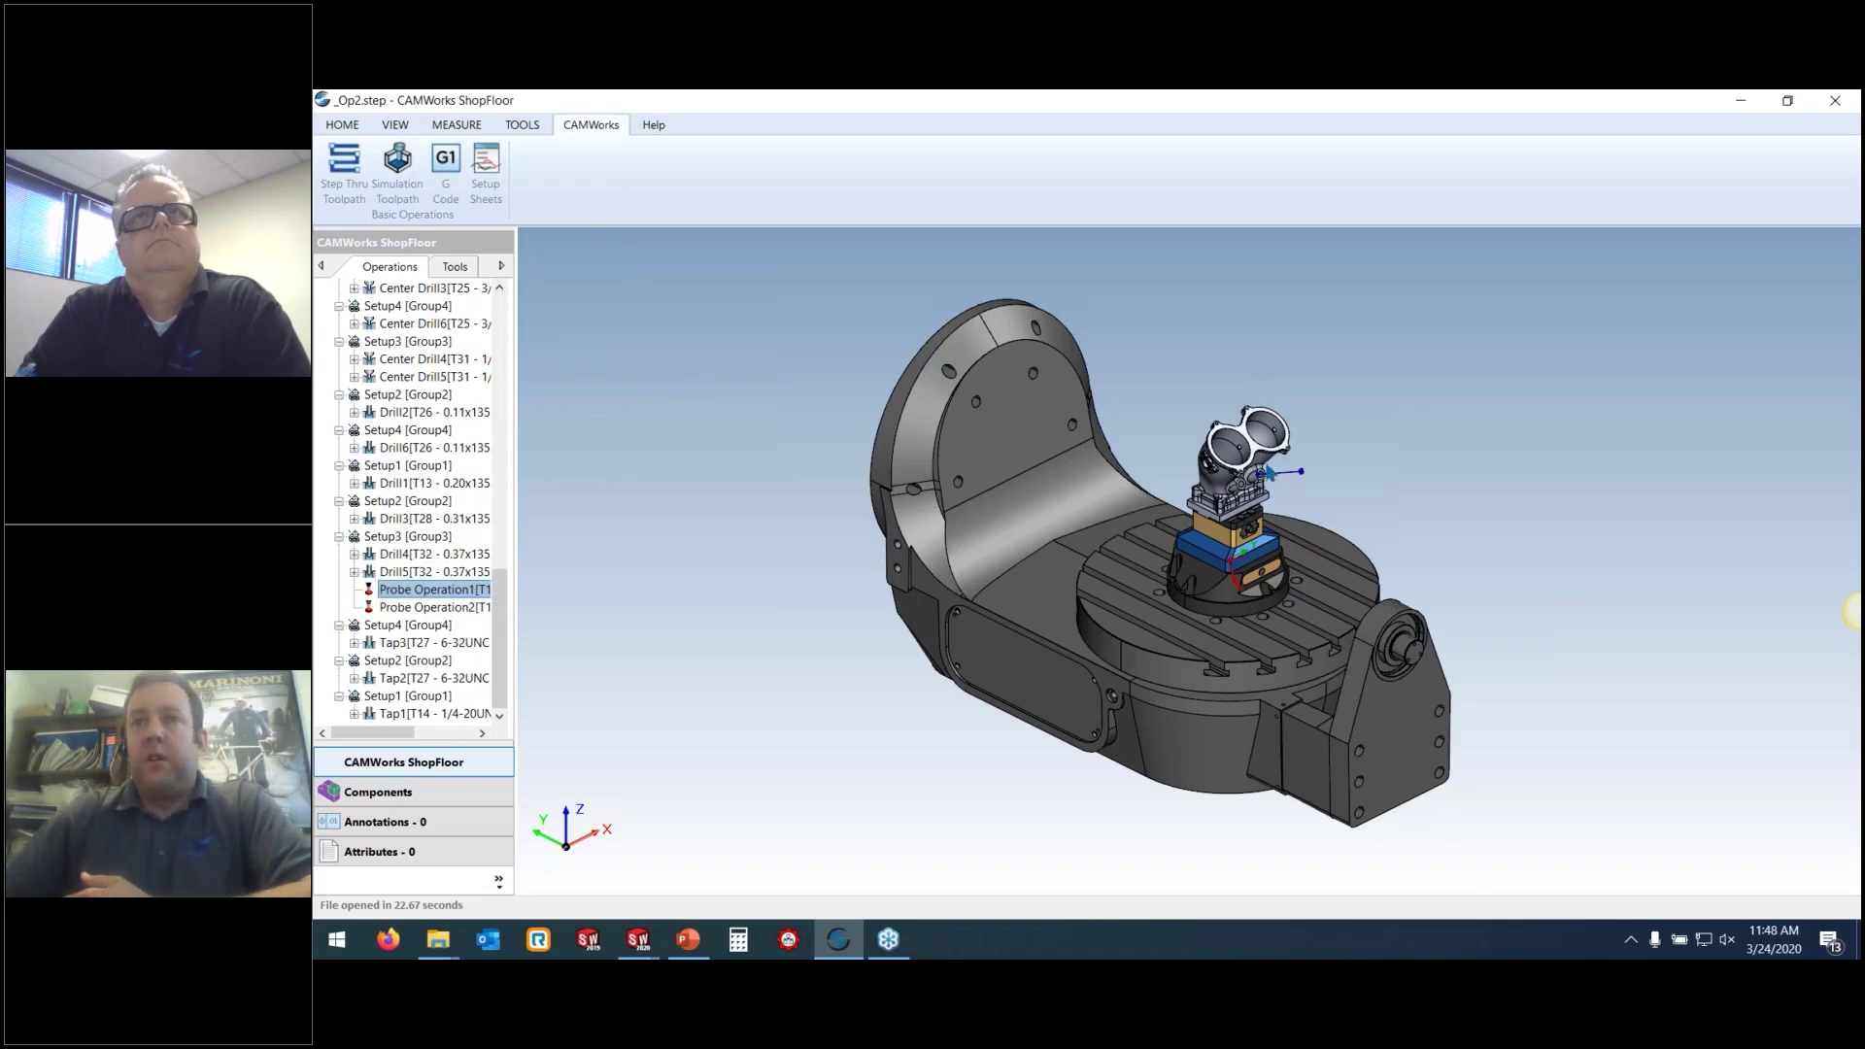
{"action": "scroll", "coordinate": [1278, 507], "scroll_direction": "up", "scroll_amount": 3}
{"action": "scroll", "coordinate": [1277, 507], "scroll_direction": "up", "scroll_amount": 5}
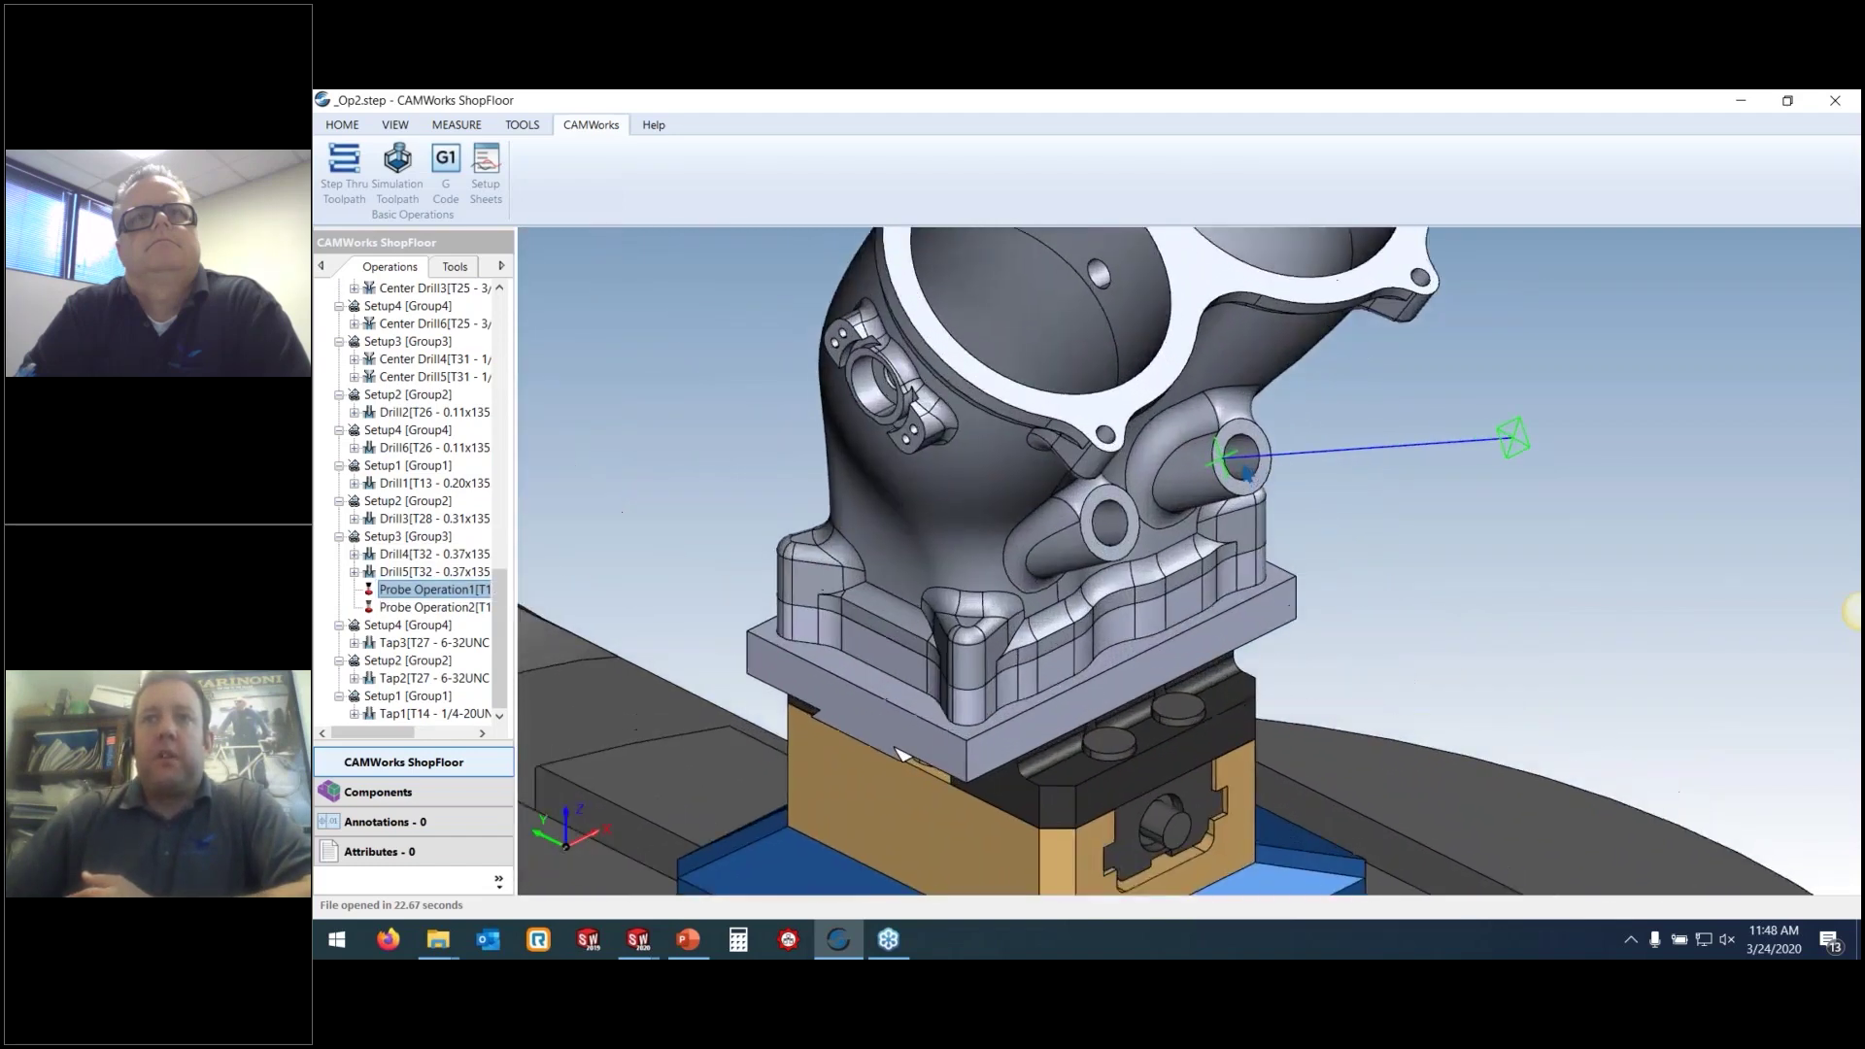
{"action": "scroll", "coordinate": [1244, 457], "scroll_direction": "down", "scroll_amount": 5}
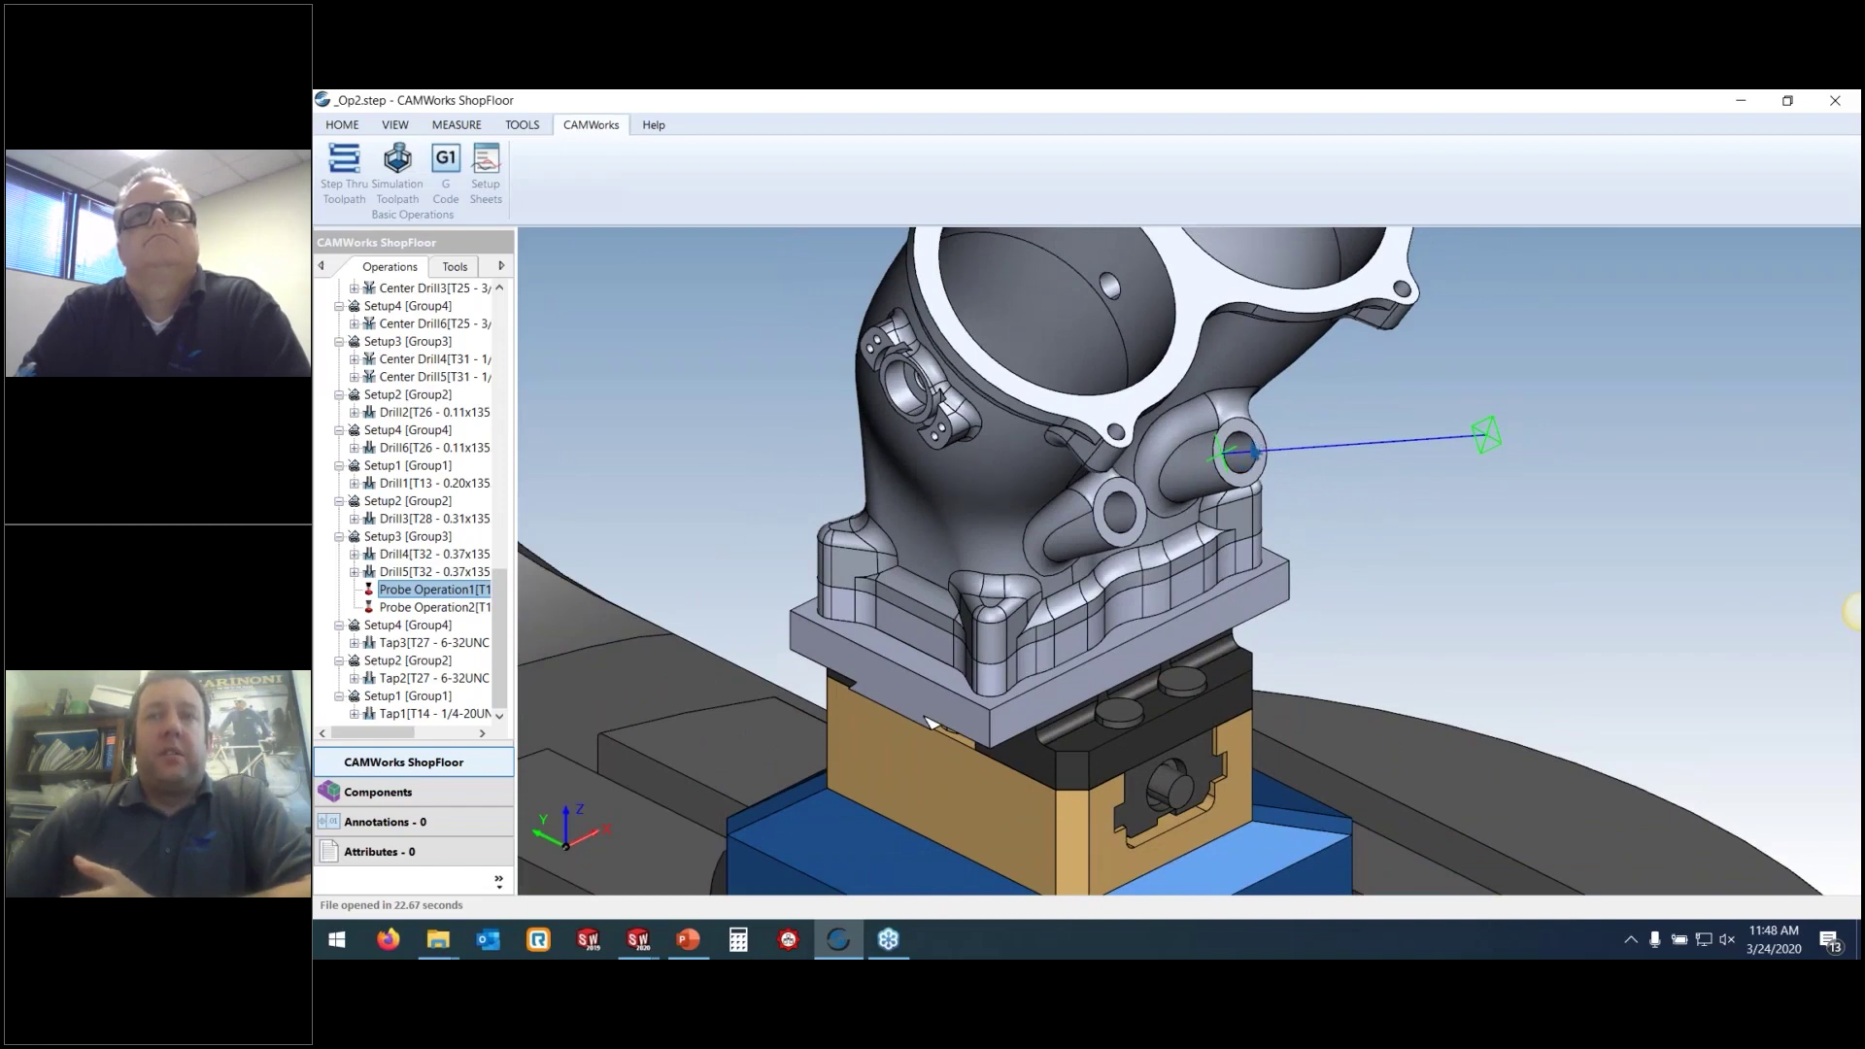
Measure the diameter of the side boss hole that Probe Operation1 targets
{"action": "left_click", "coordinate": [456, 125]}
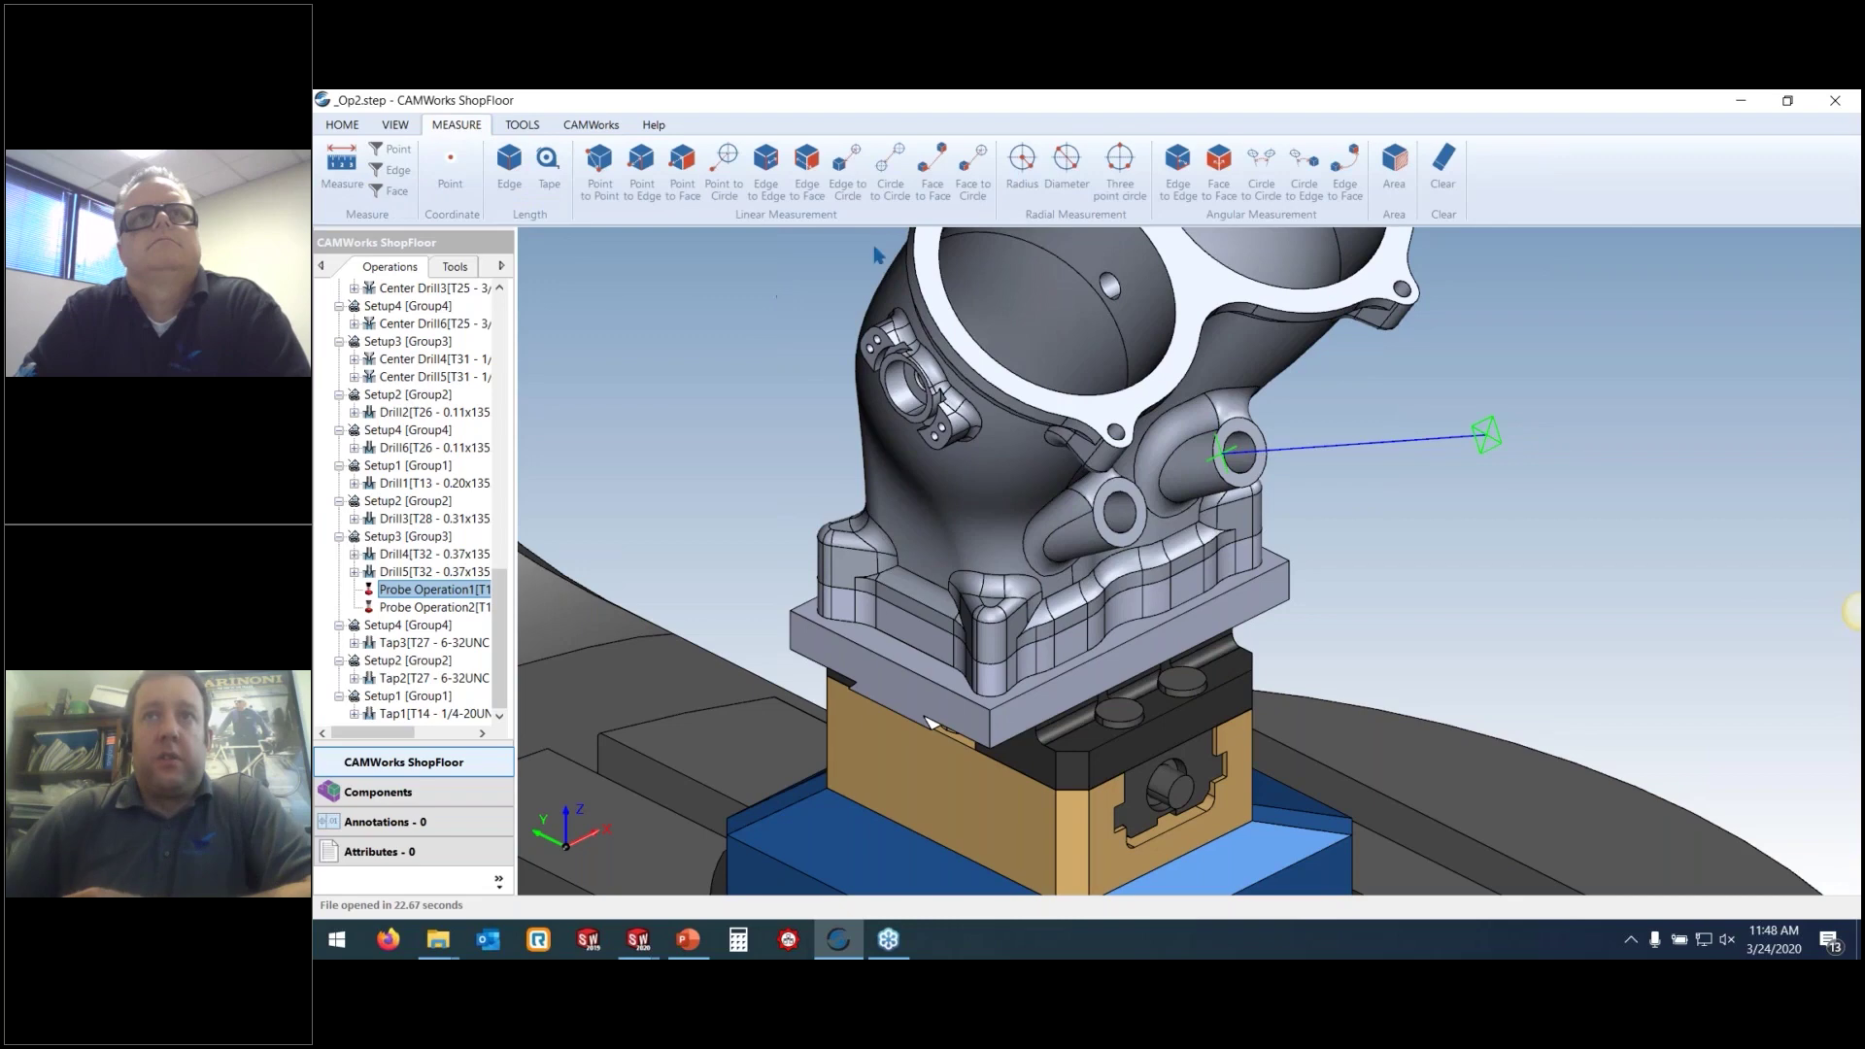
{"action": "left_click", "coordinate": [1066, 165]}
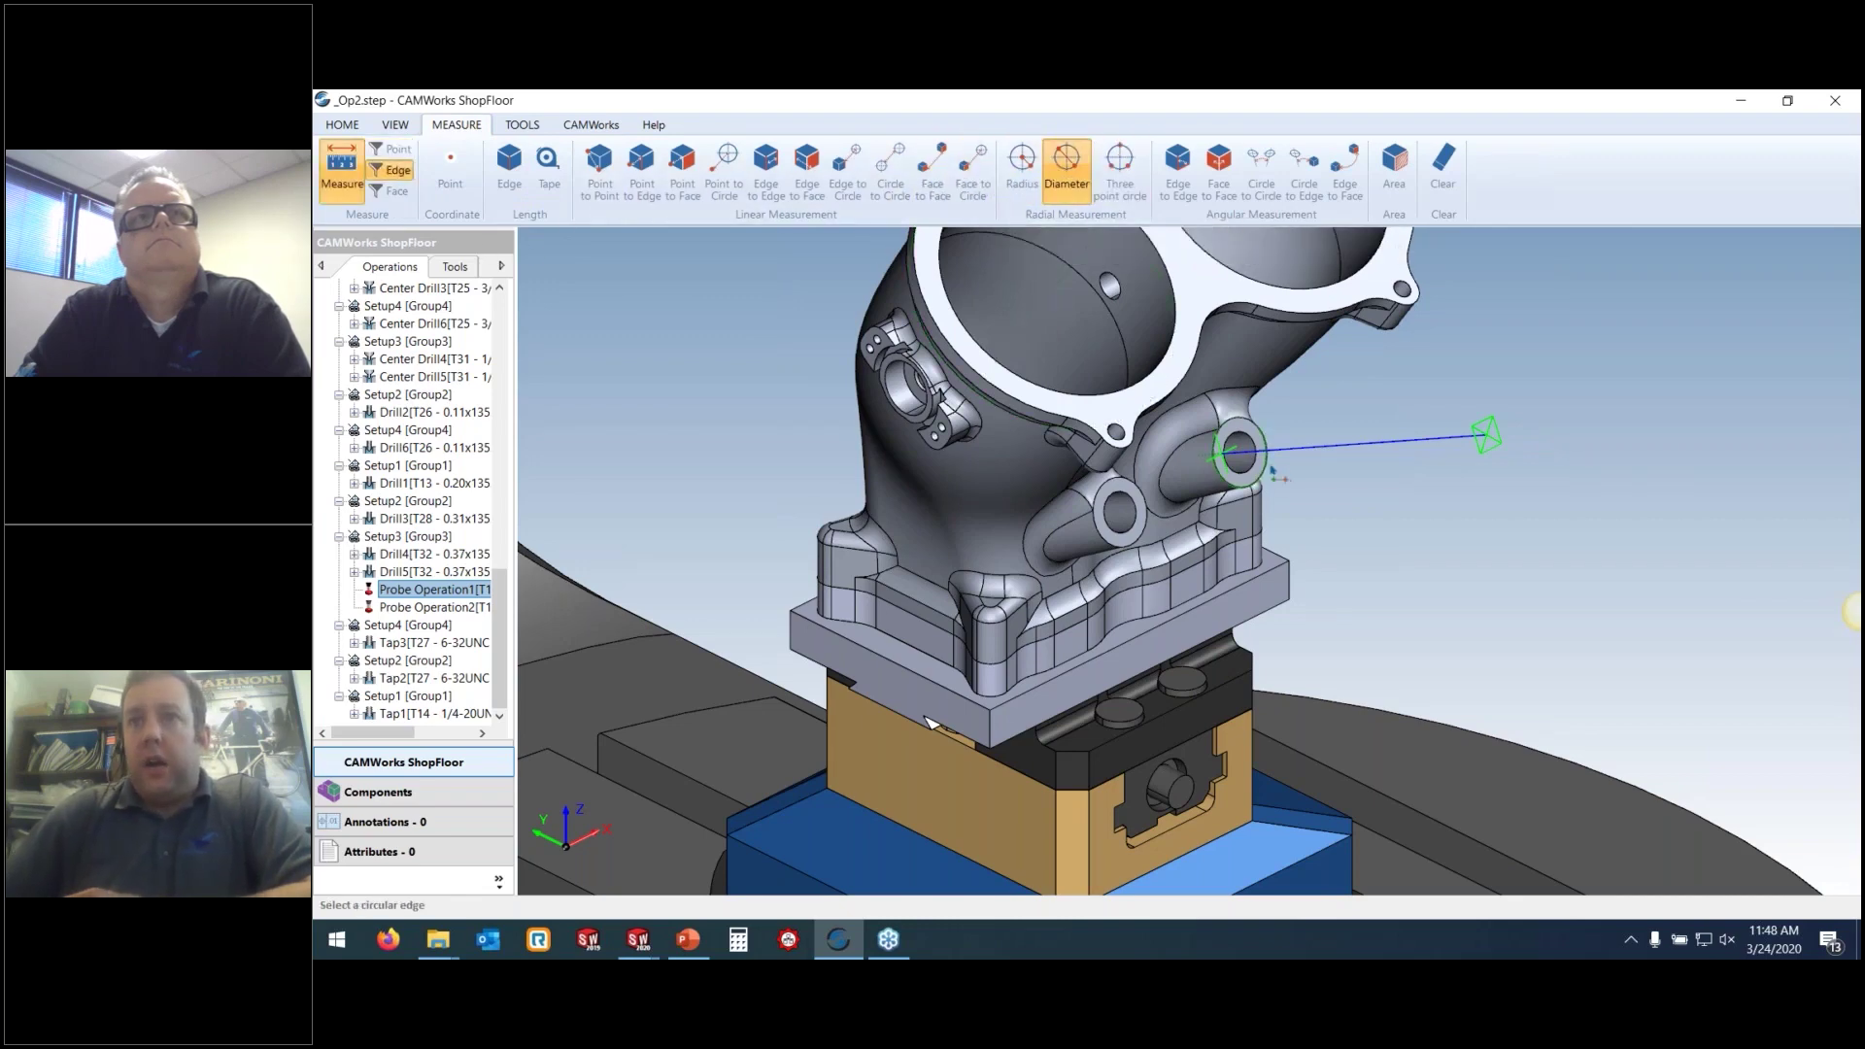
{"action": "left_click", "coordinate": [1226, 453]}
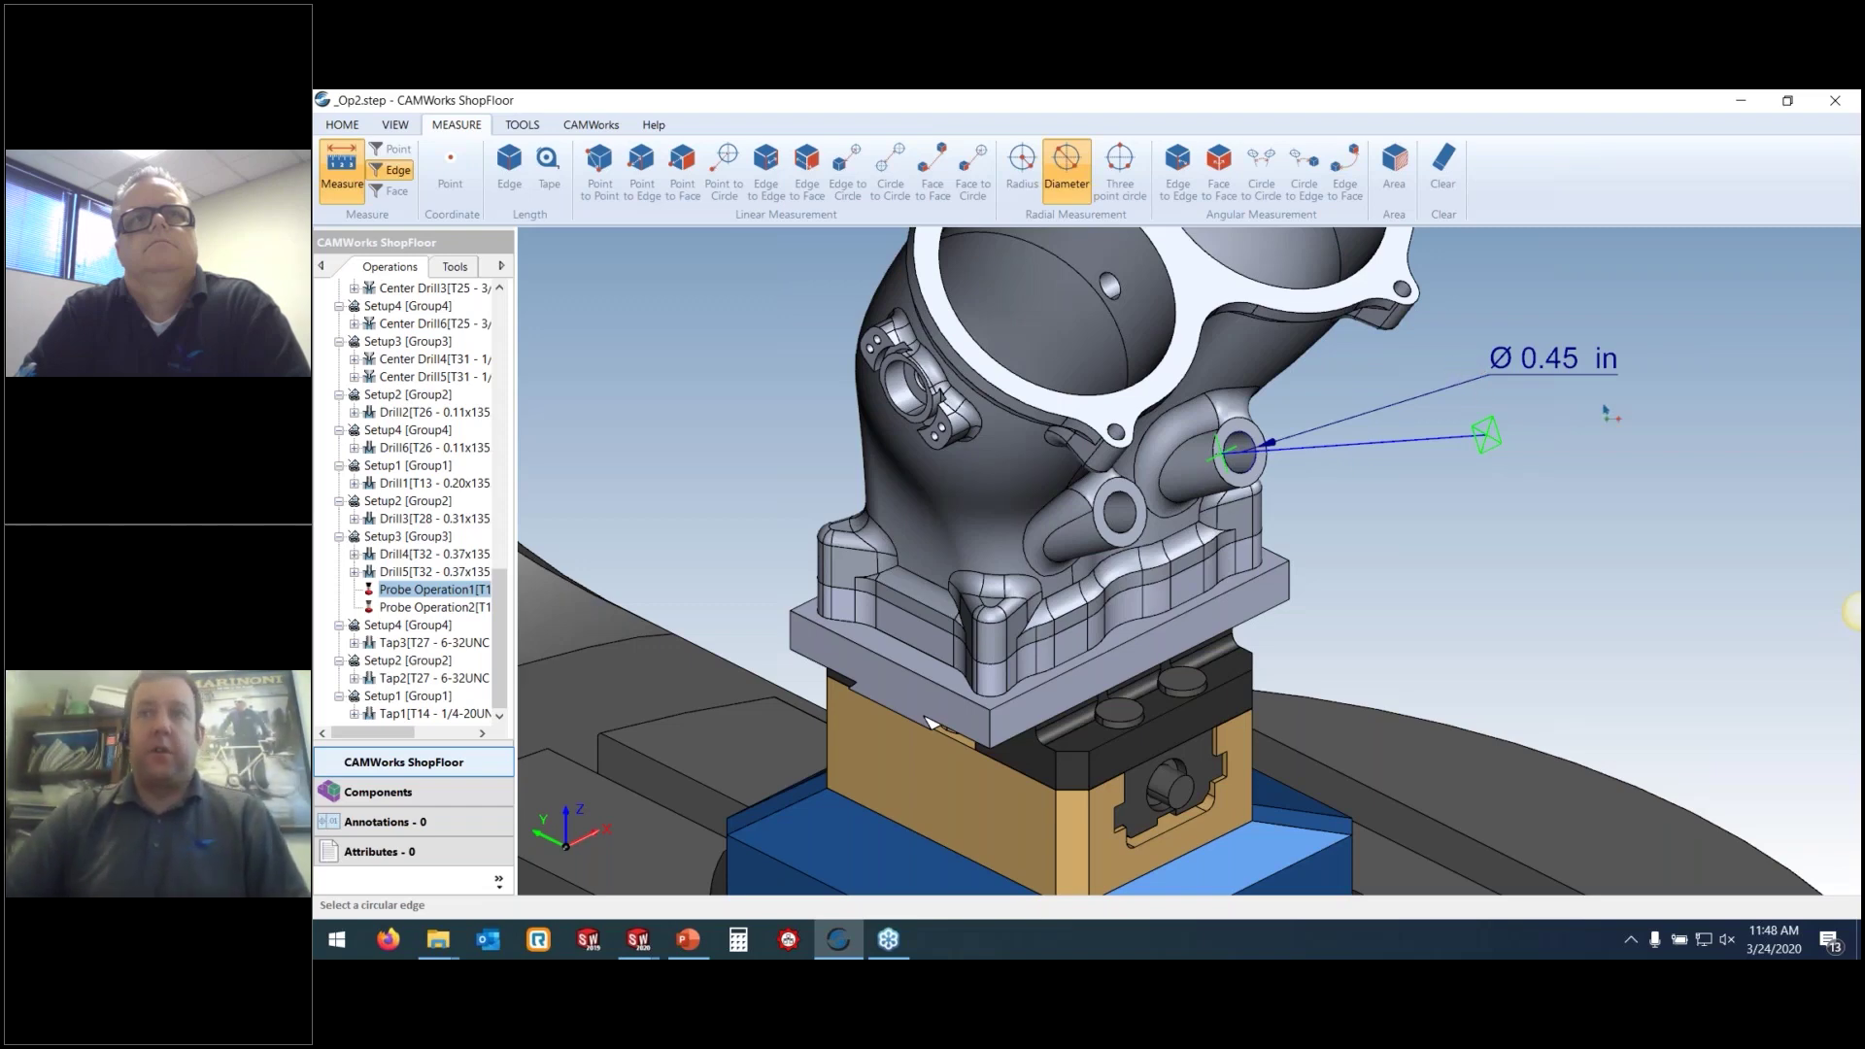
{"action": "key", "text": "Escape"}
{"action": "scroll", "coordinate": [1515, 452], "scroll_direction": "down", "scroll_amount": 8}
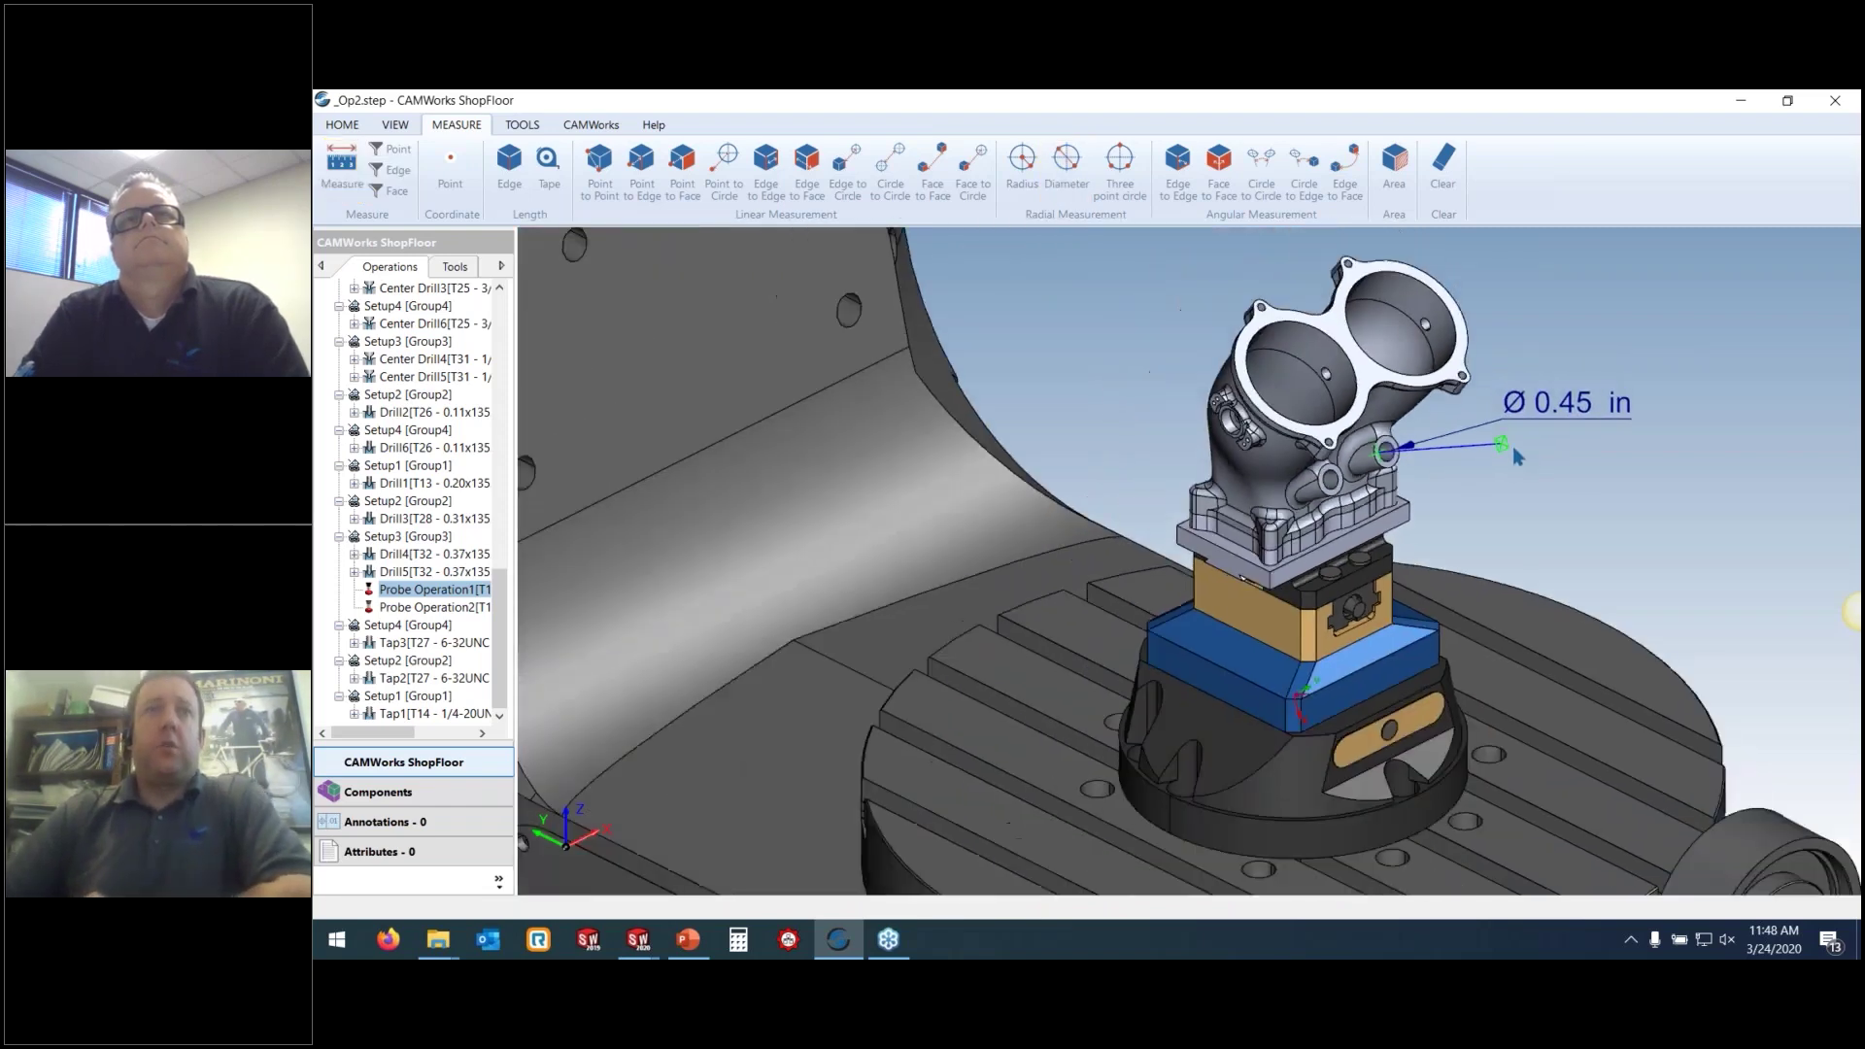
Review the mill tool and holder parameters of T01 - 0.25 Flat End, and leave them without changes
{"action": "scroll", "coordinate": [418, 408], "scroll_direction": "up", "scroll_amount": 10}
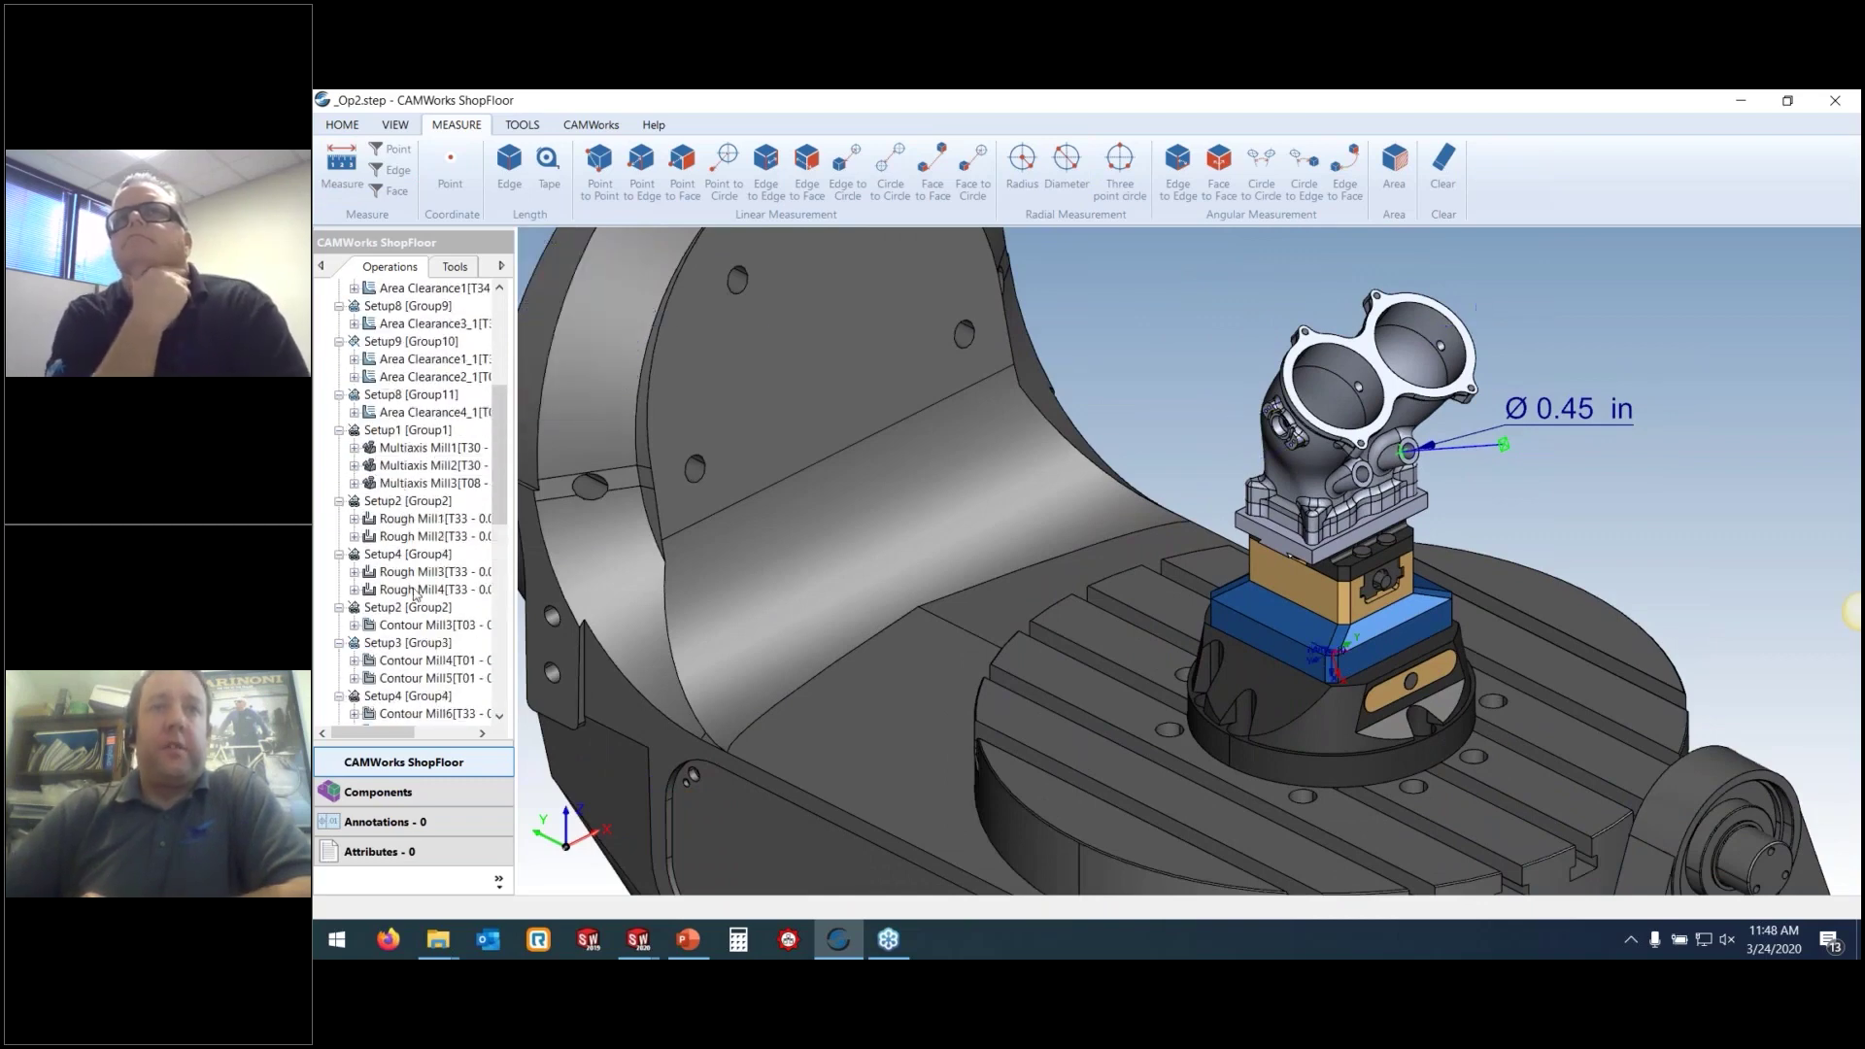
{"action": "left_click", "coordinate": [454, 266]}
{"action": "right_click", "coordinate": [446, 343]}
{"action": "left_click", "coordinate": [503, 355]}
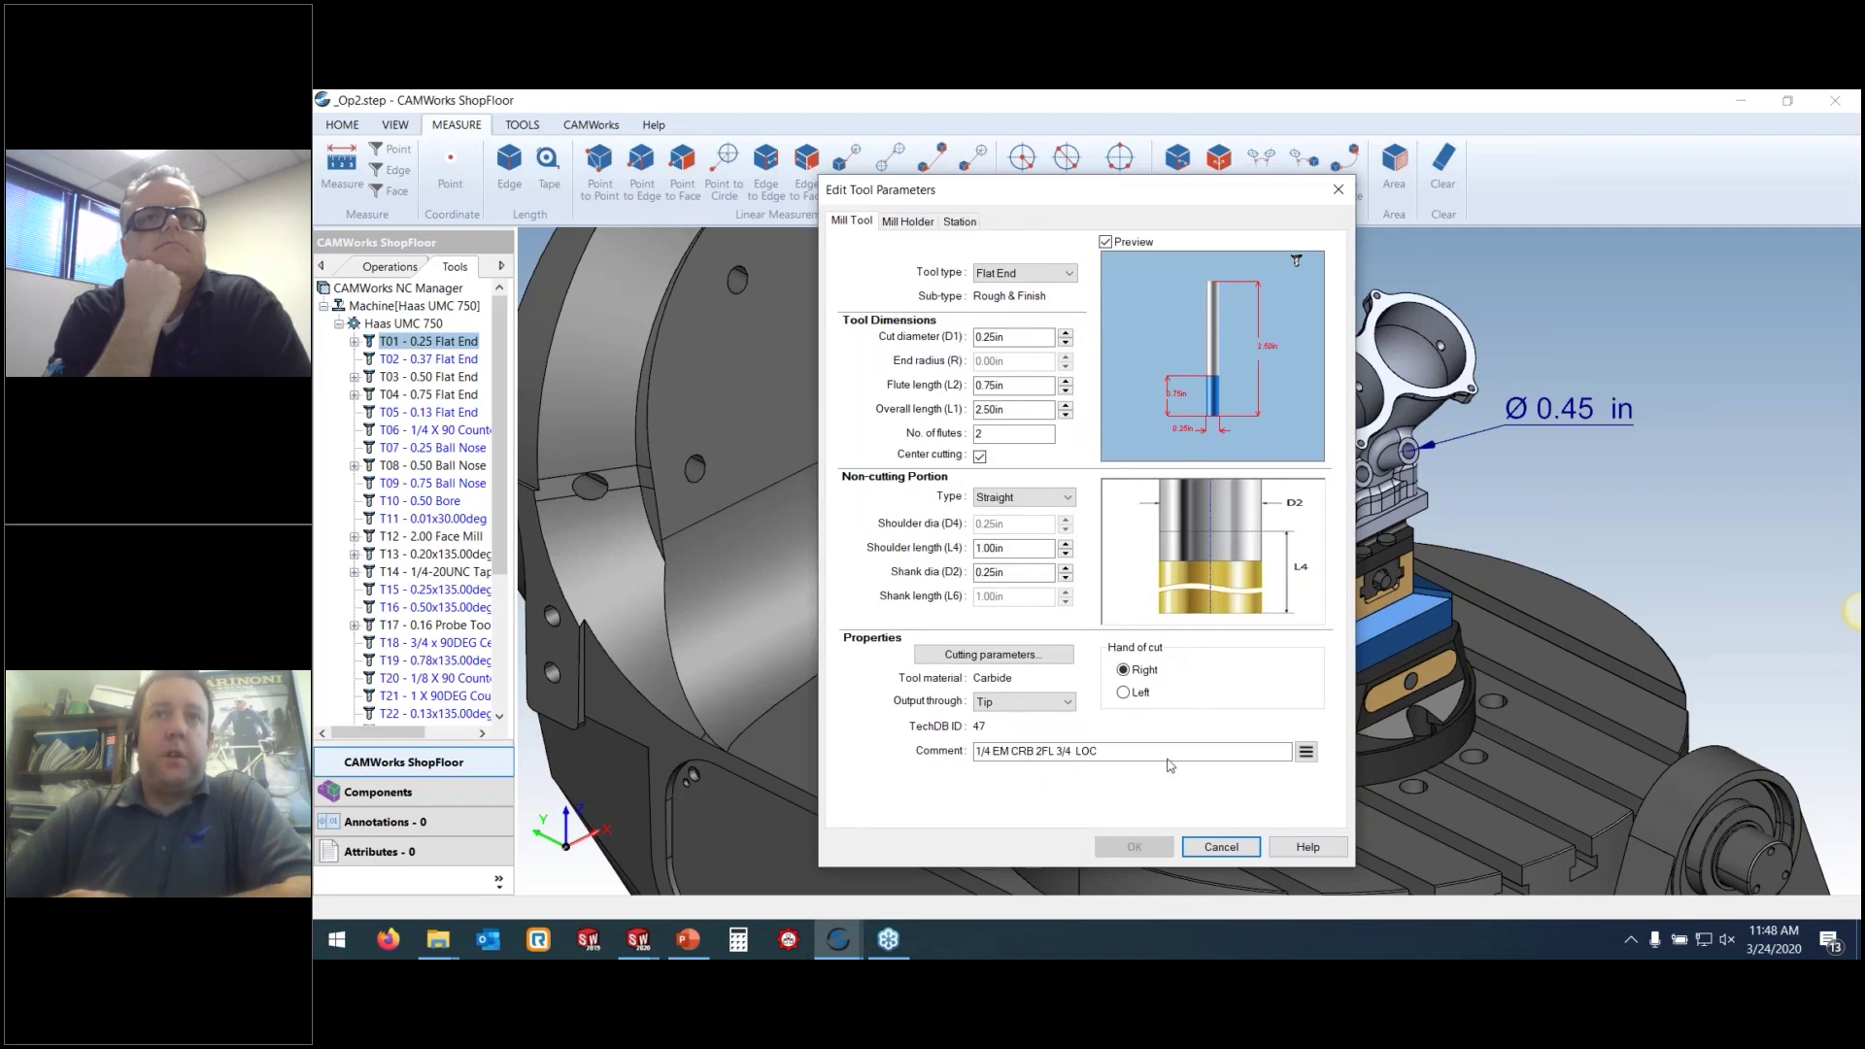
{"action": "left_click", "coordinate": [907, 222]}
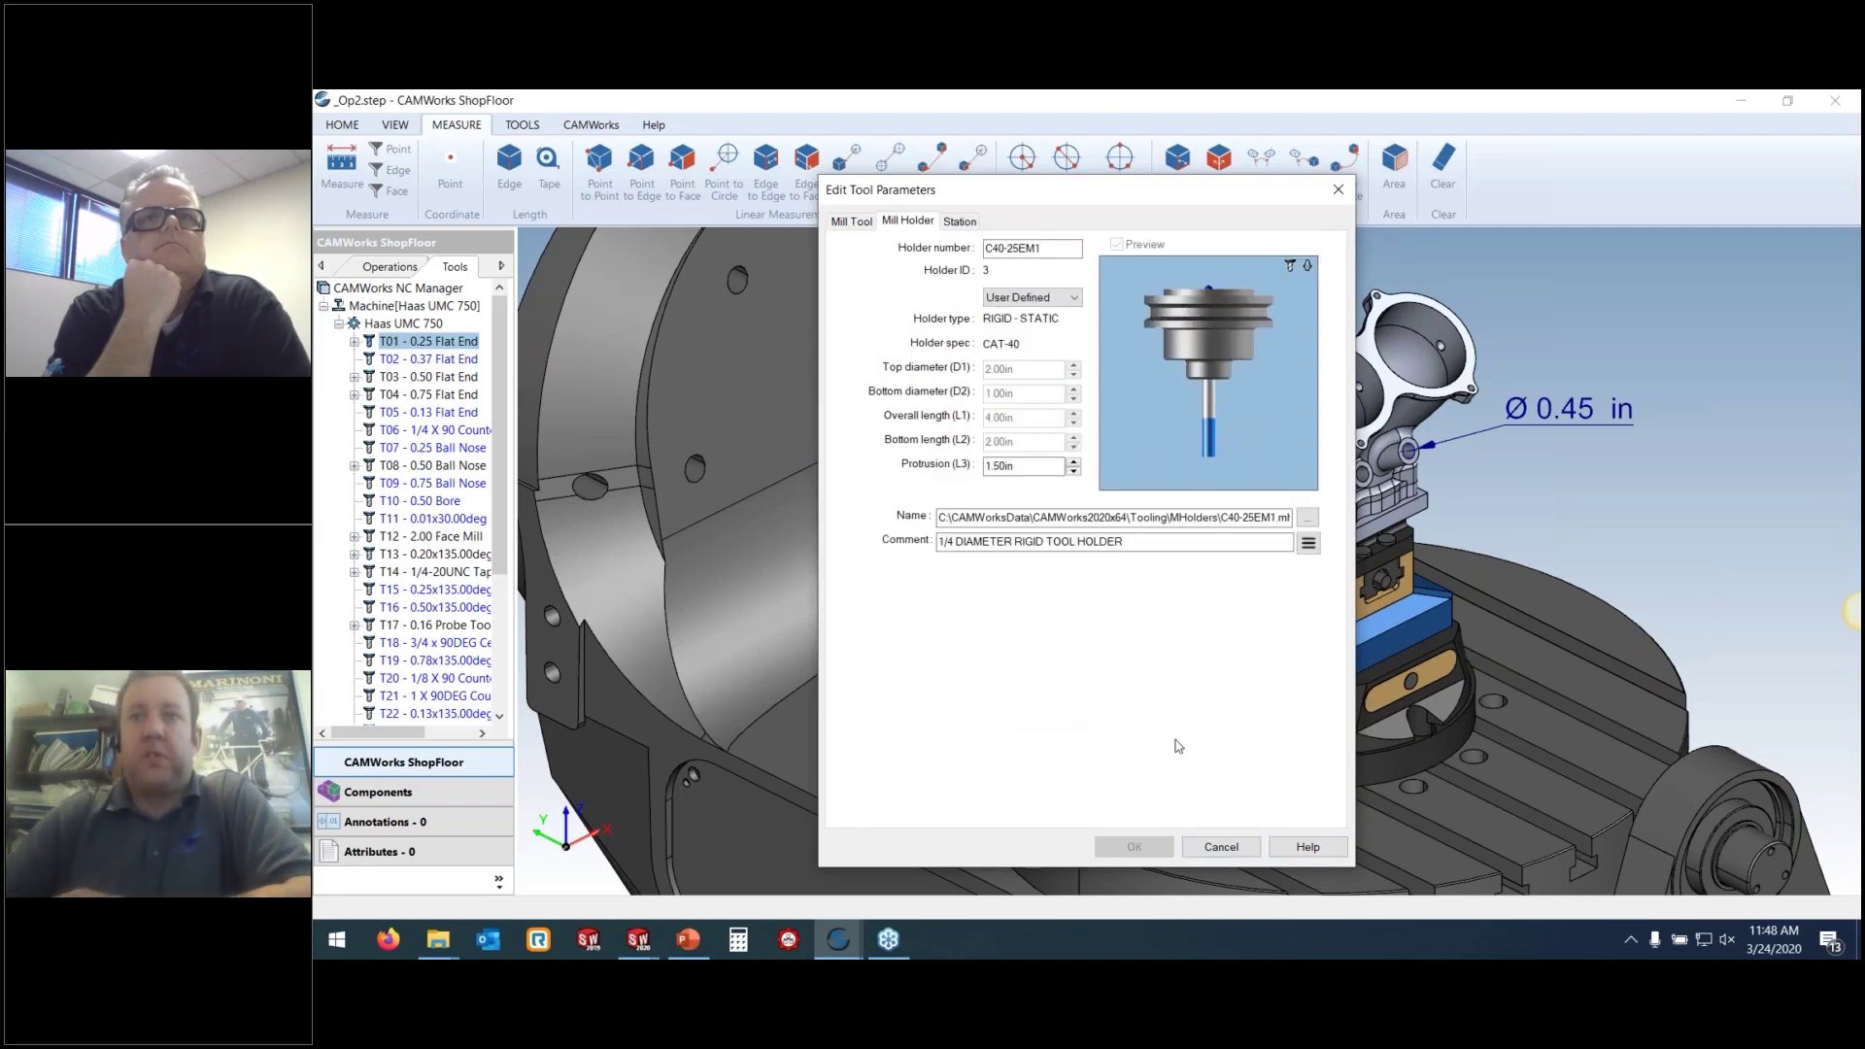
{"action": "left_click", "coordinate": [1220, 847]}
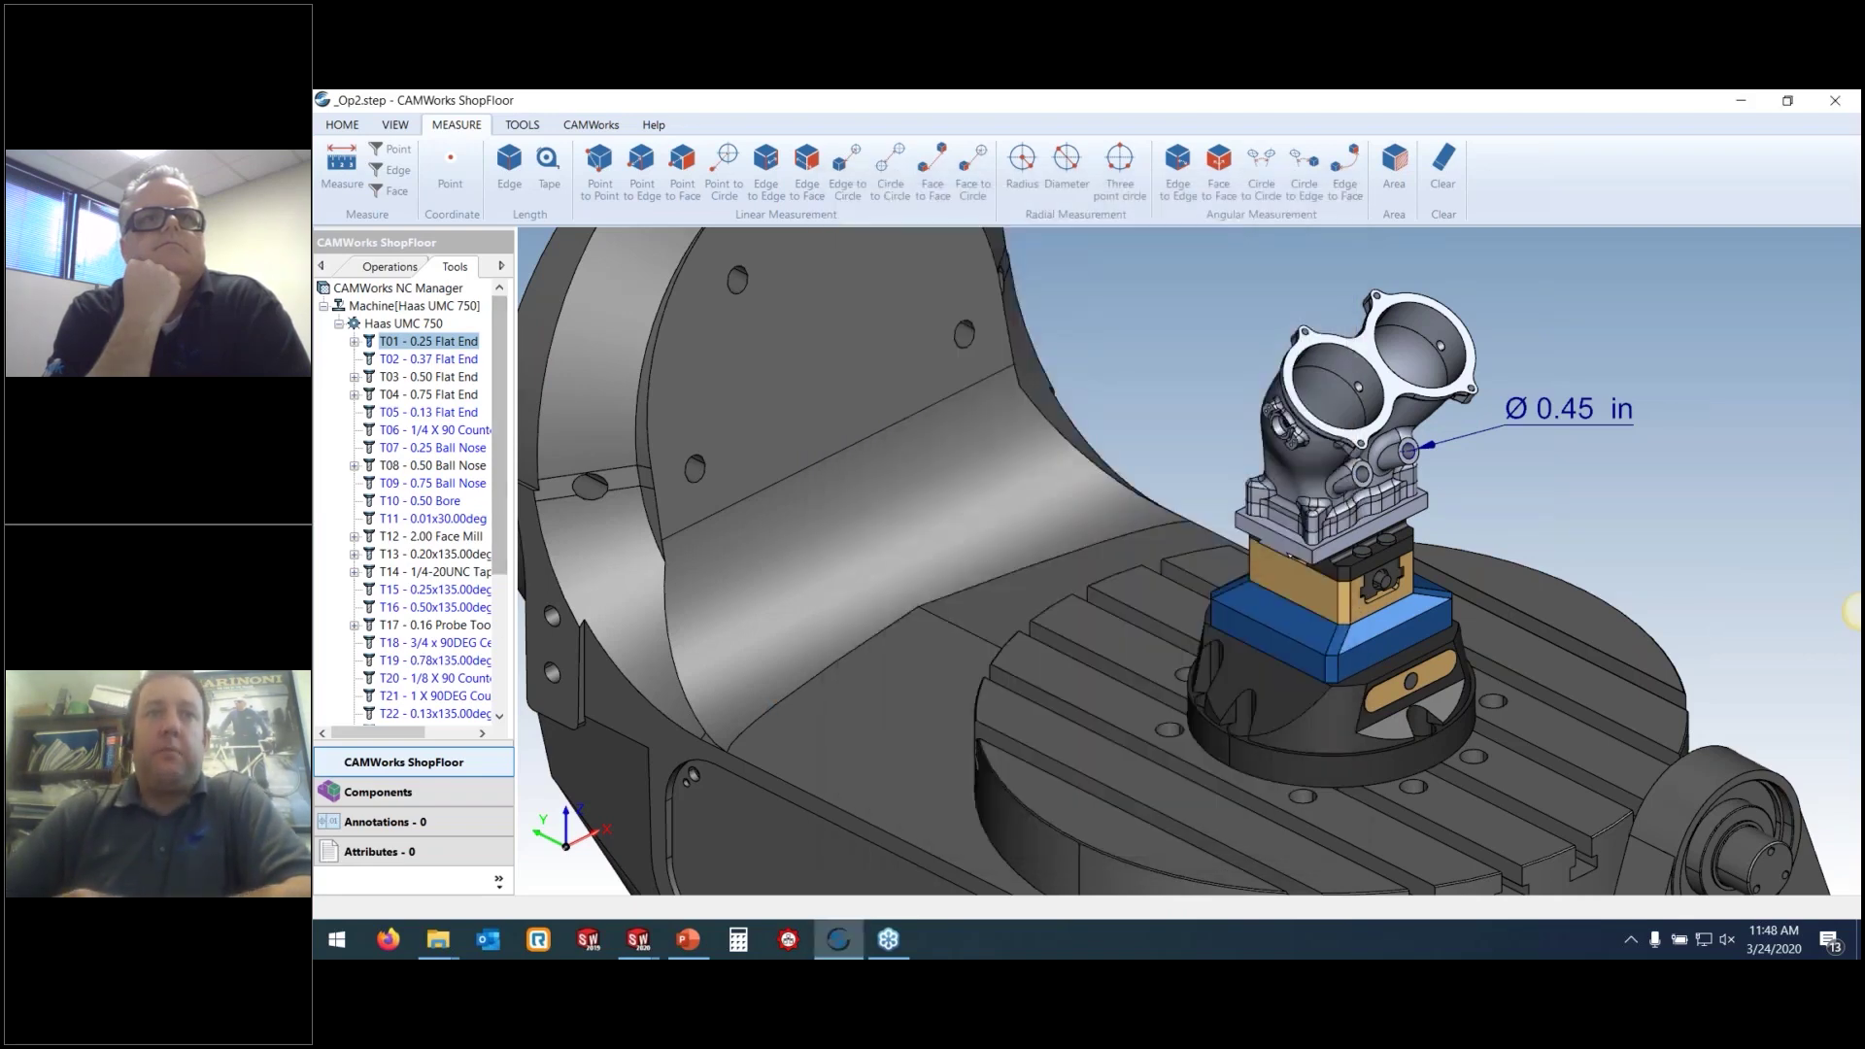
Widen the operation and tool tree, run the toolpath simulation through the face milling into Area Clearance1, and close it
{"action": "left_click_drag", "start_coordinate": [647, 559], "coordinate": [726, 560]}
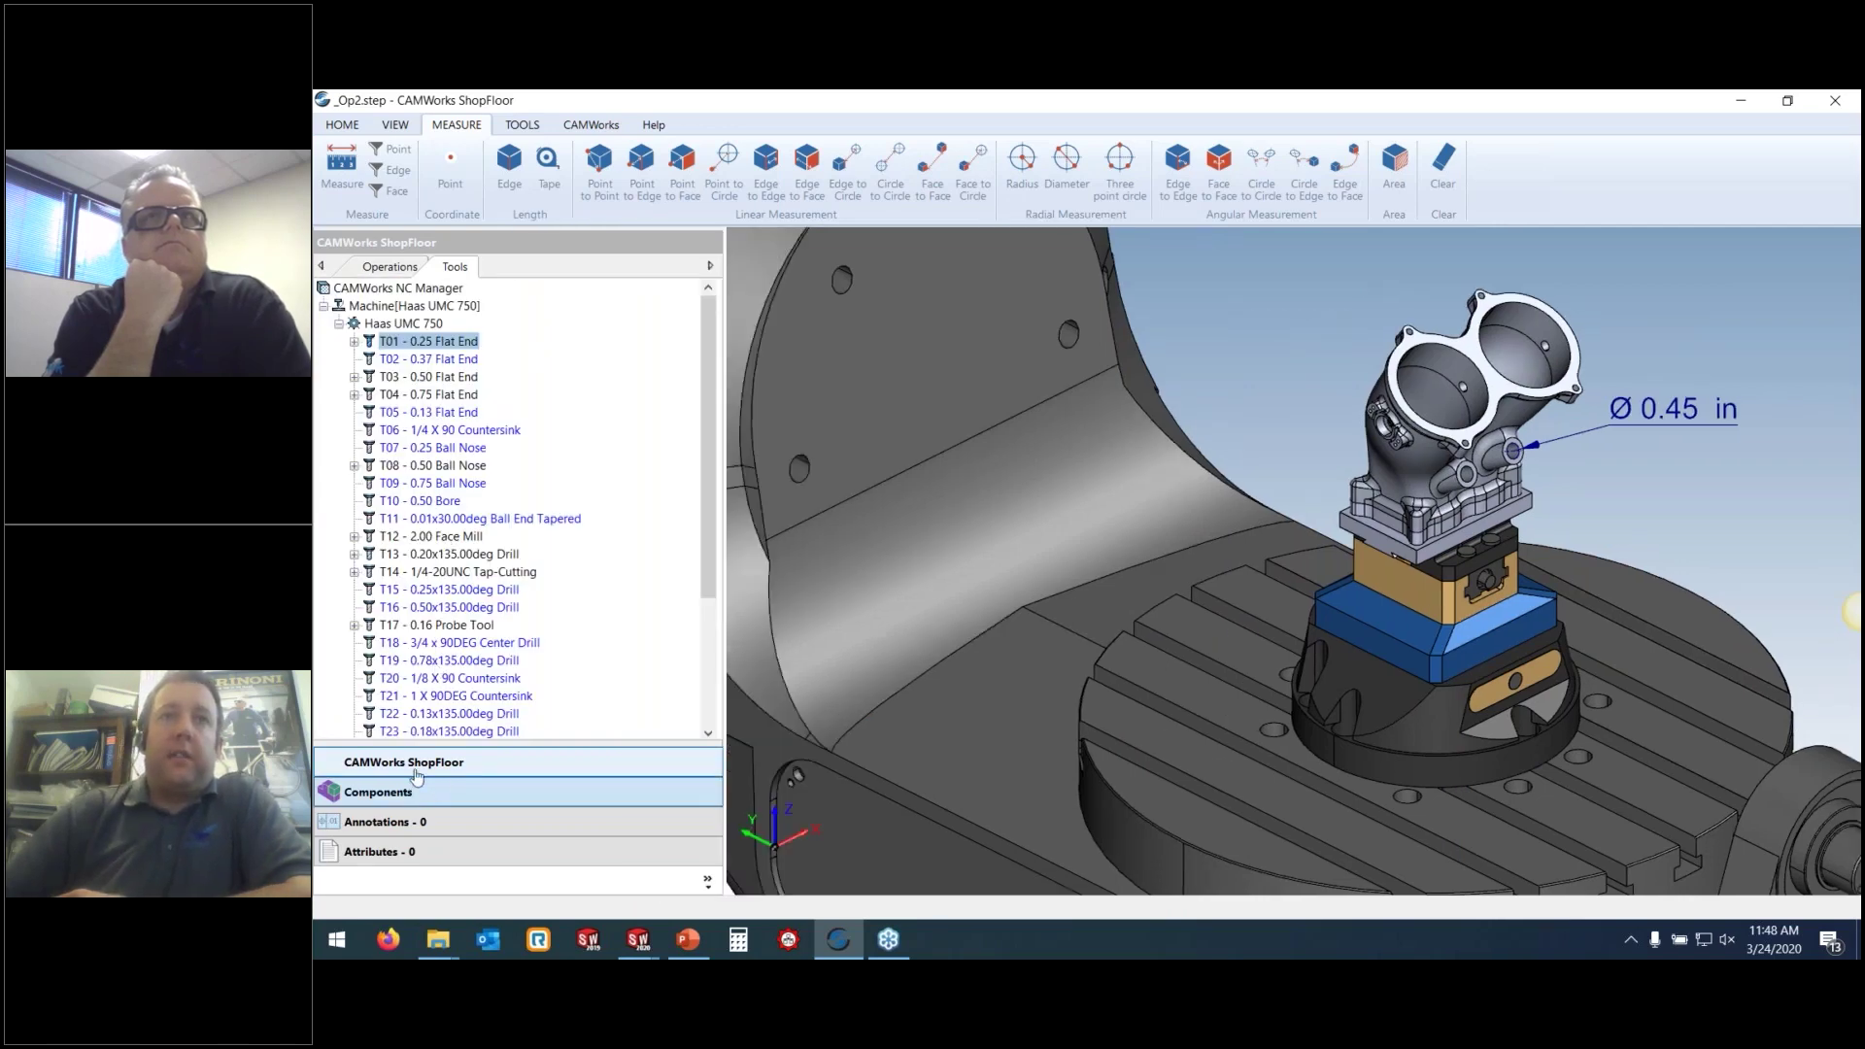
{"action": "left_click", "coordinate": [591, 124]}
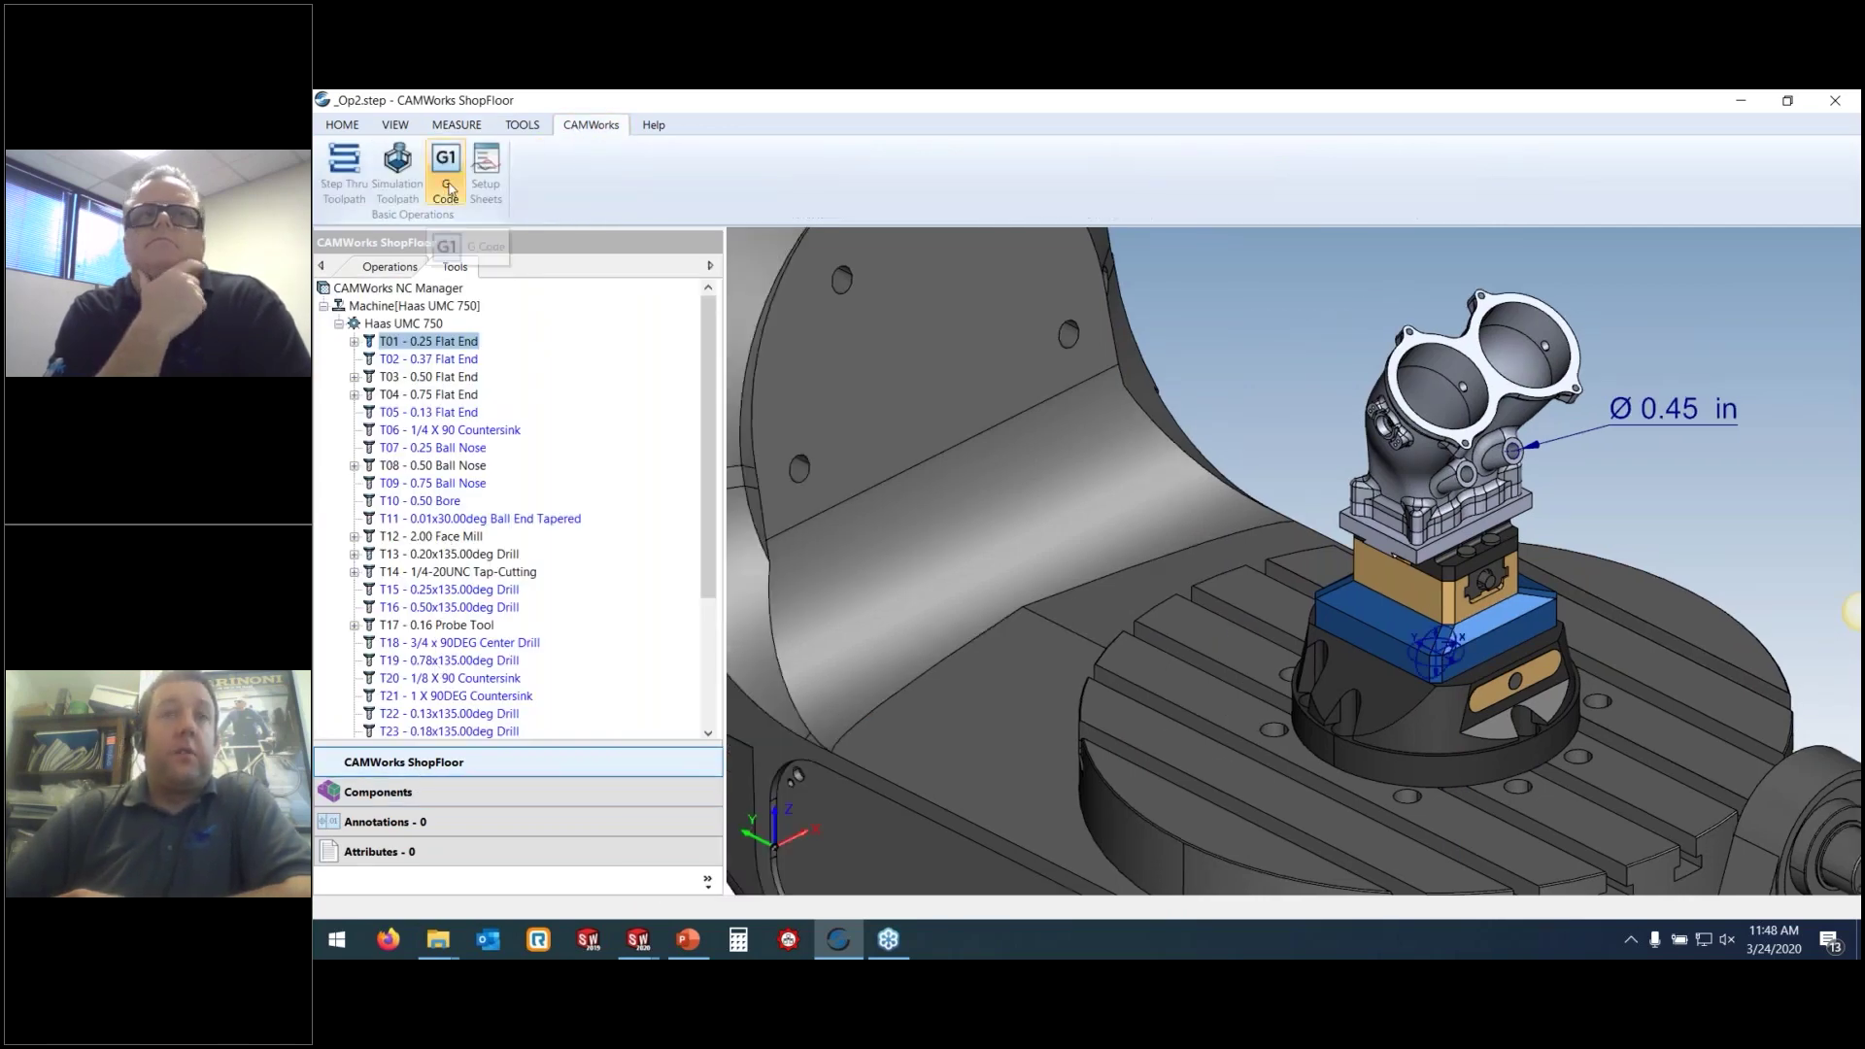
{"action": "left_click", "coordinate": [397, 167]}
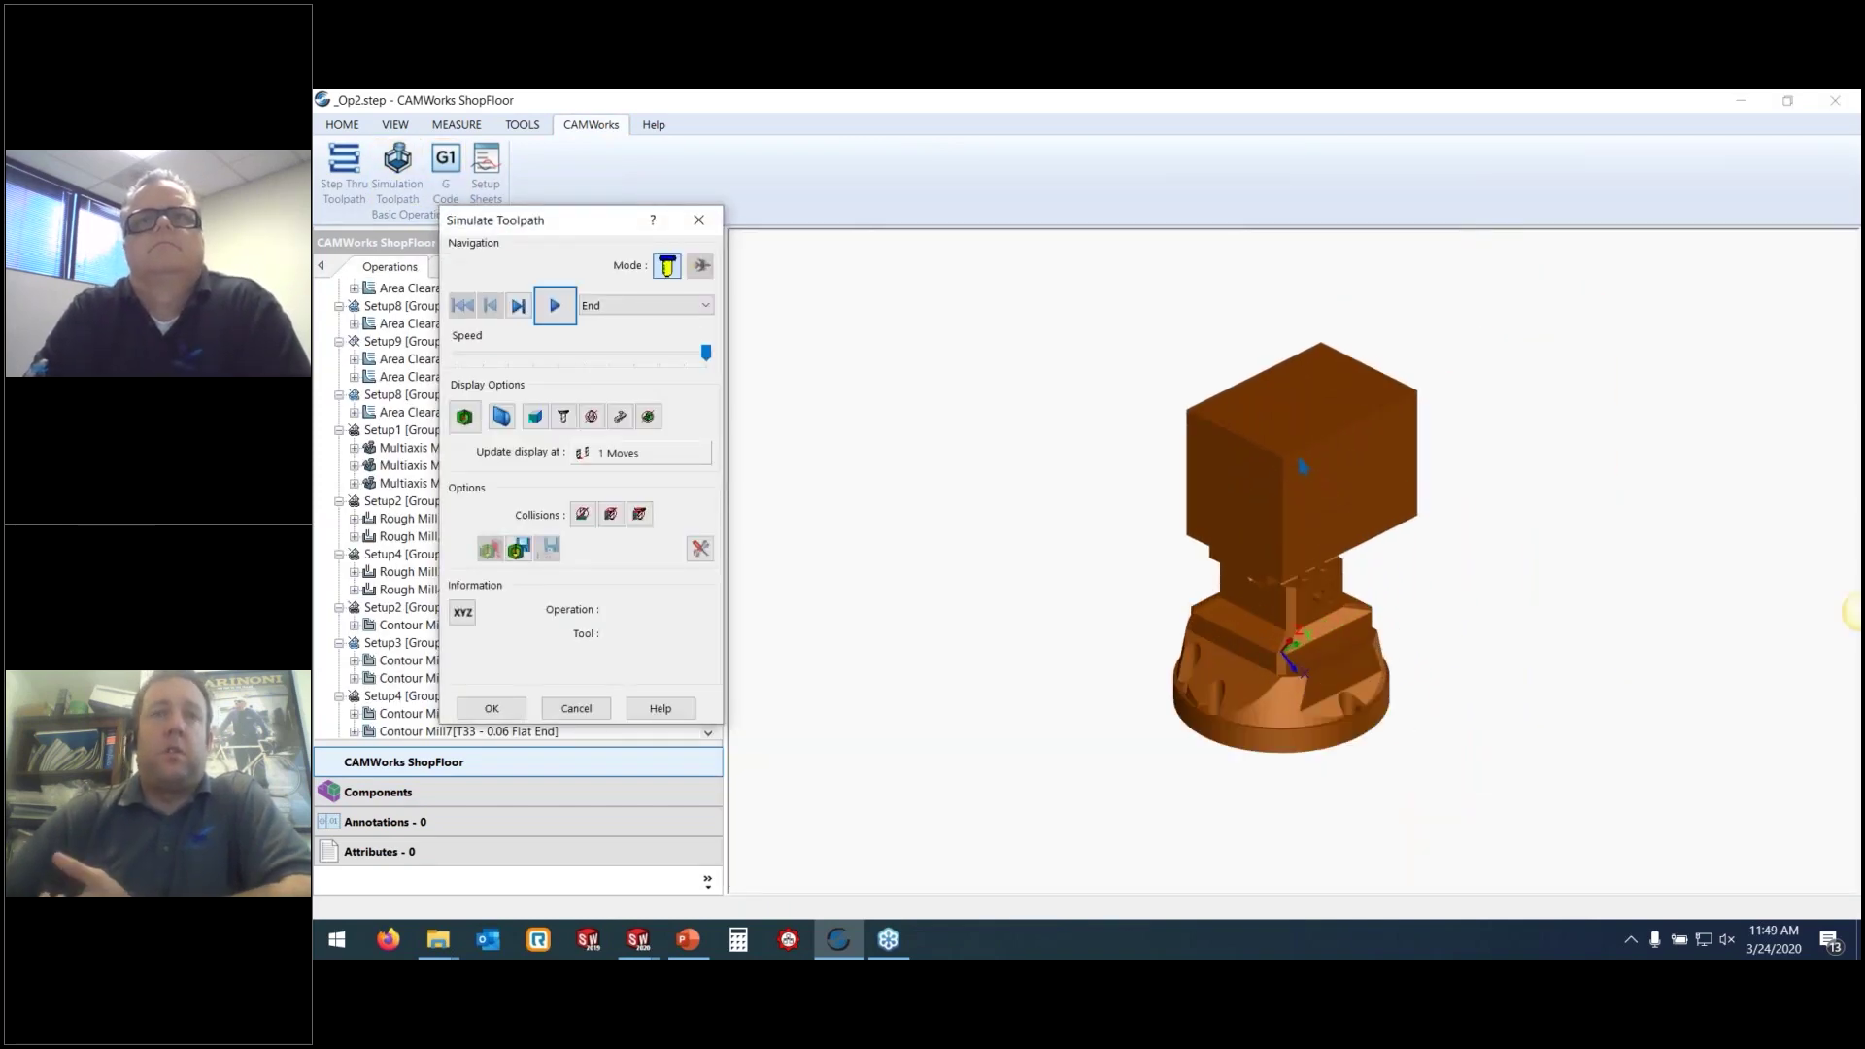
{"action": "left_click", "coordinate": [553, 300]}
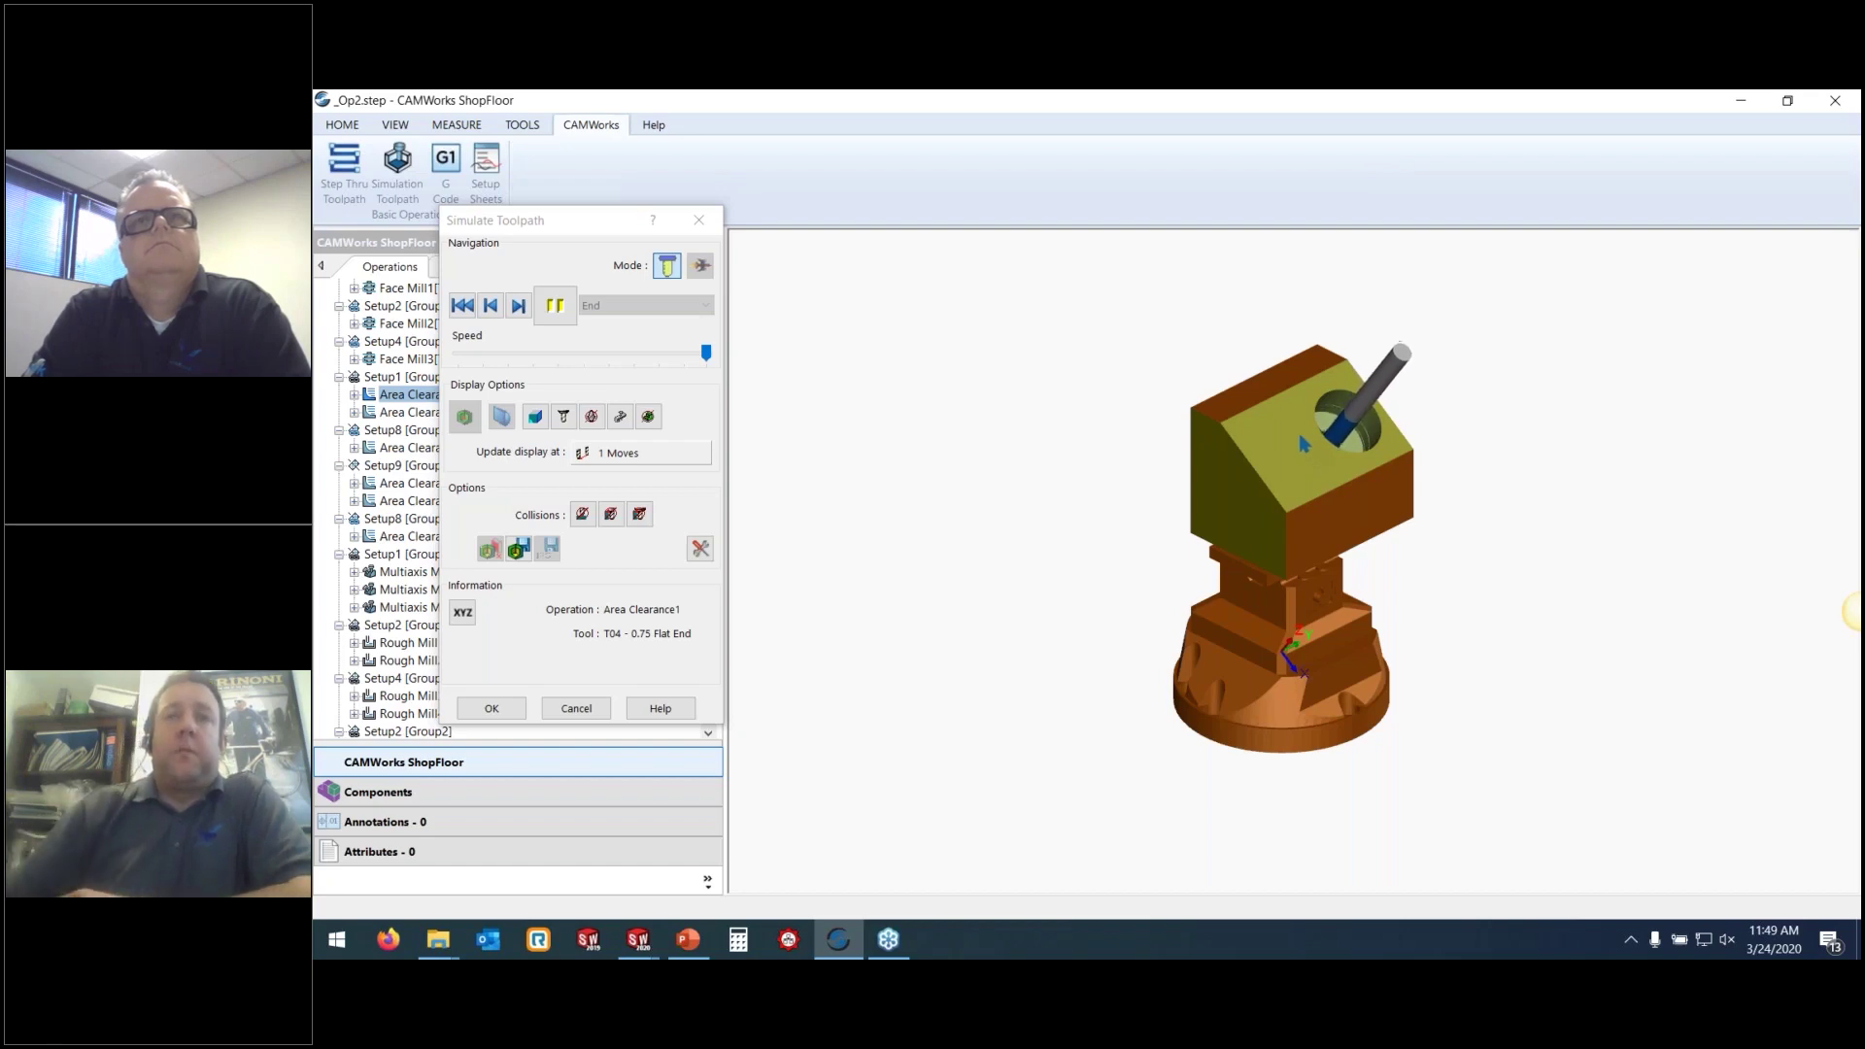
{"action": "left_click", "coordinate": [699, 220]}
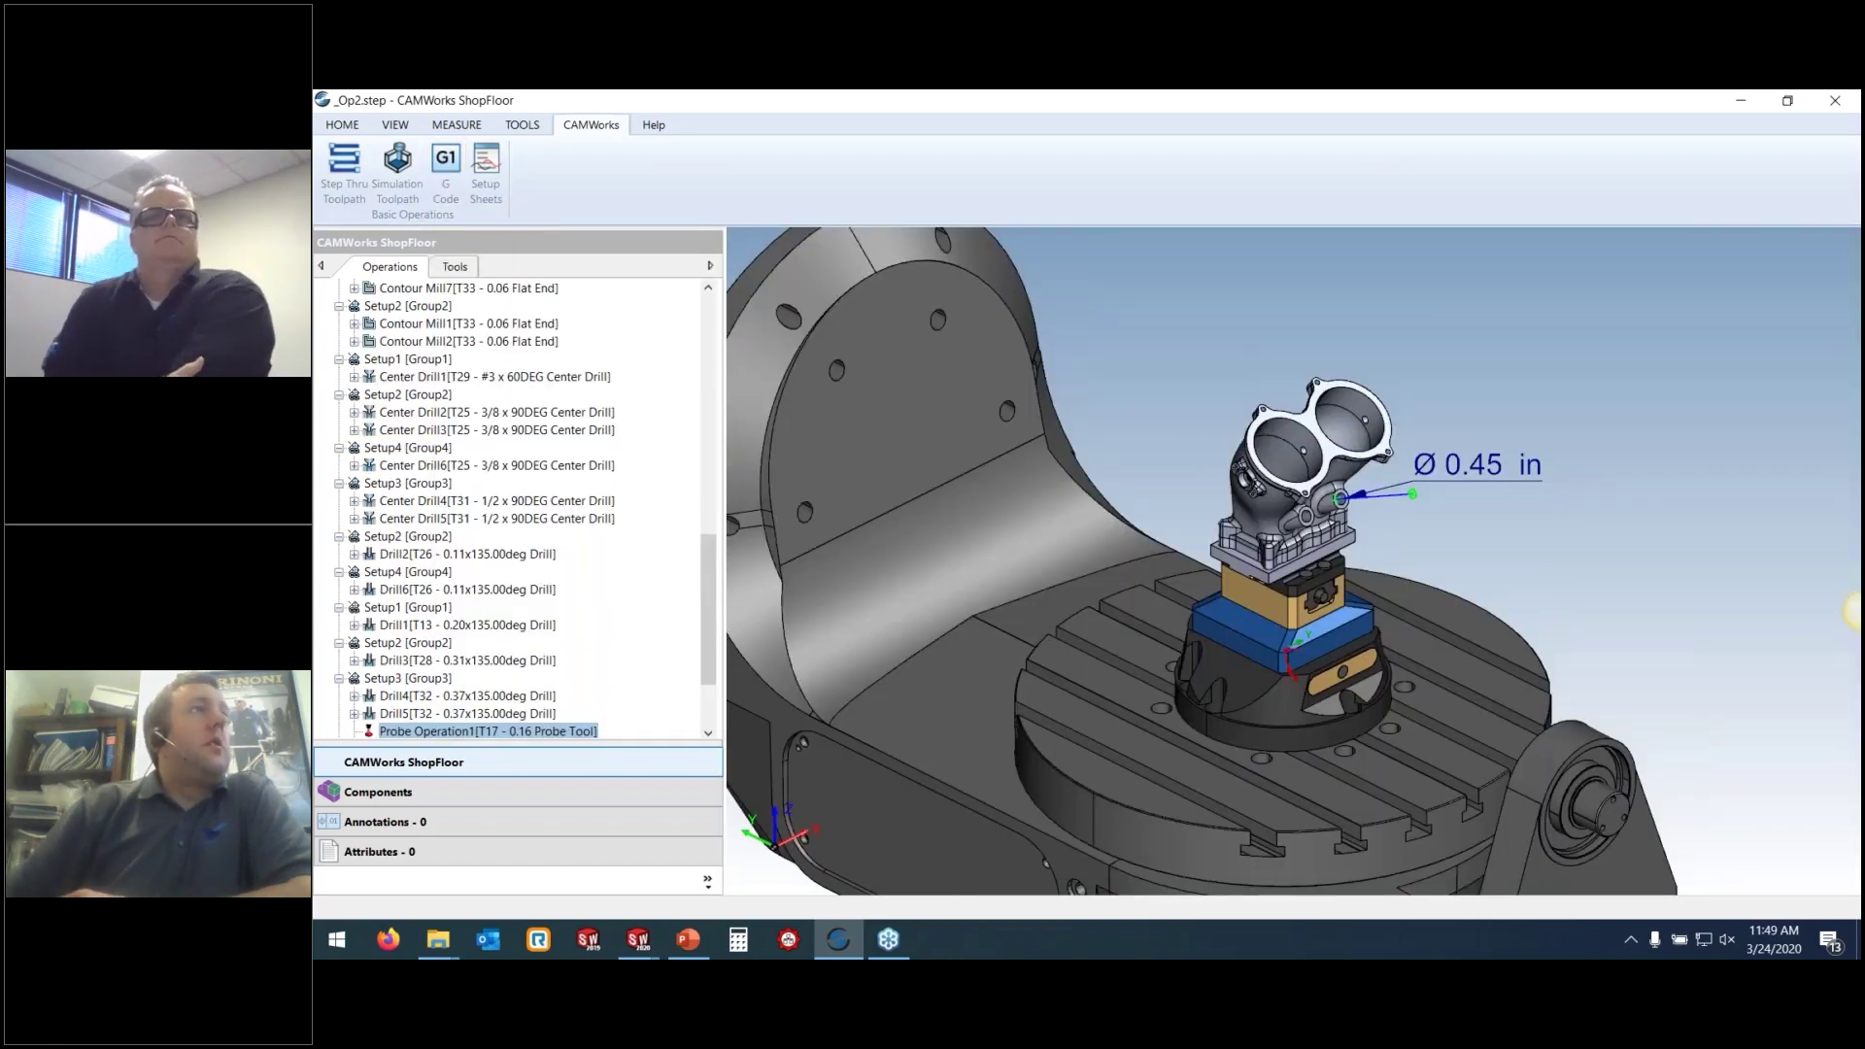
Open the setup sheets for the job and review the stock details and the tool tables of each setup
{"action": "left_click", "coordinate": [483, 185]}
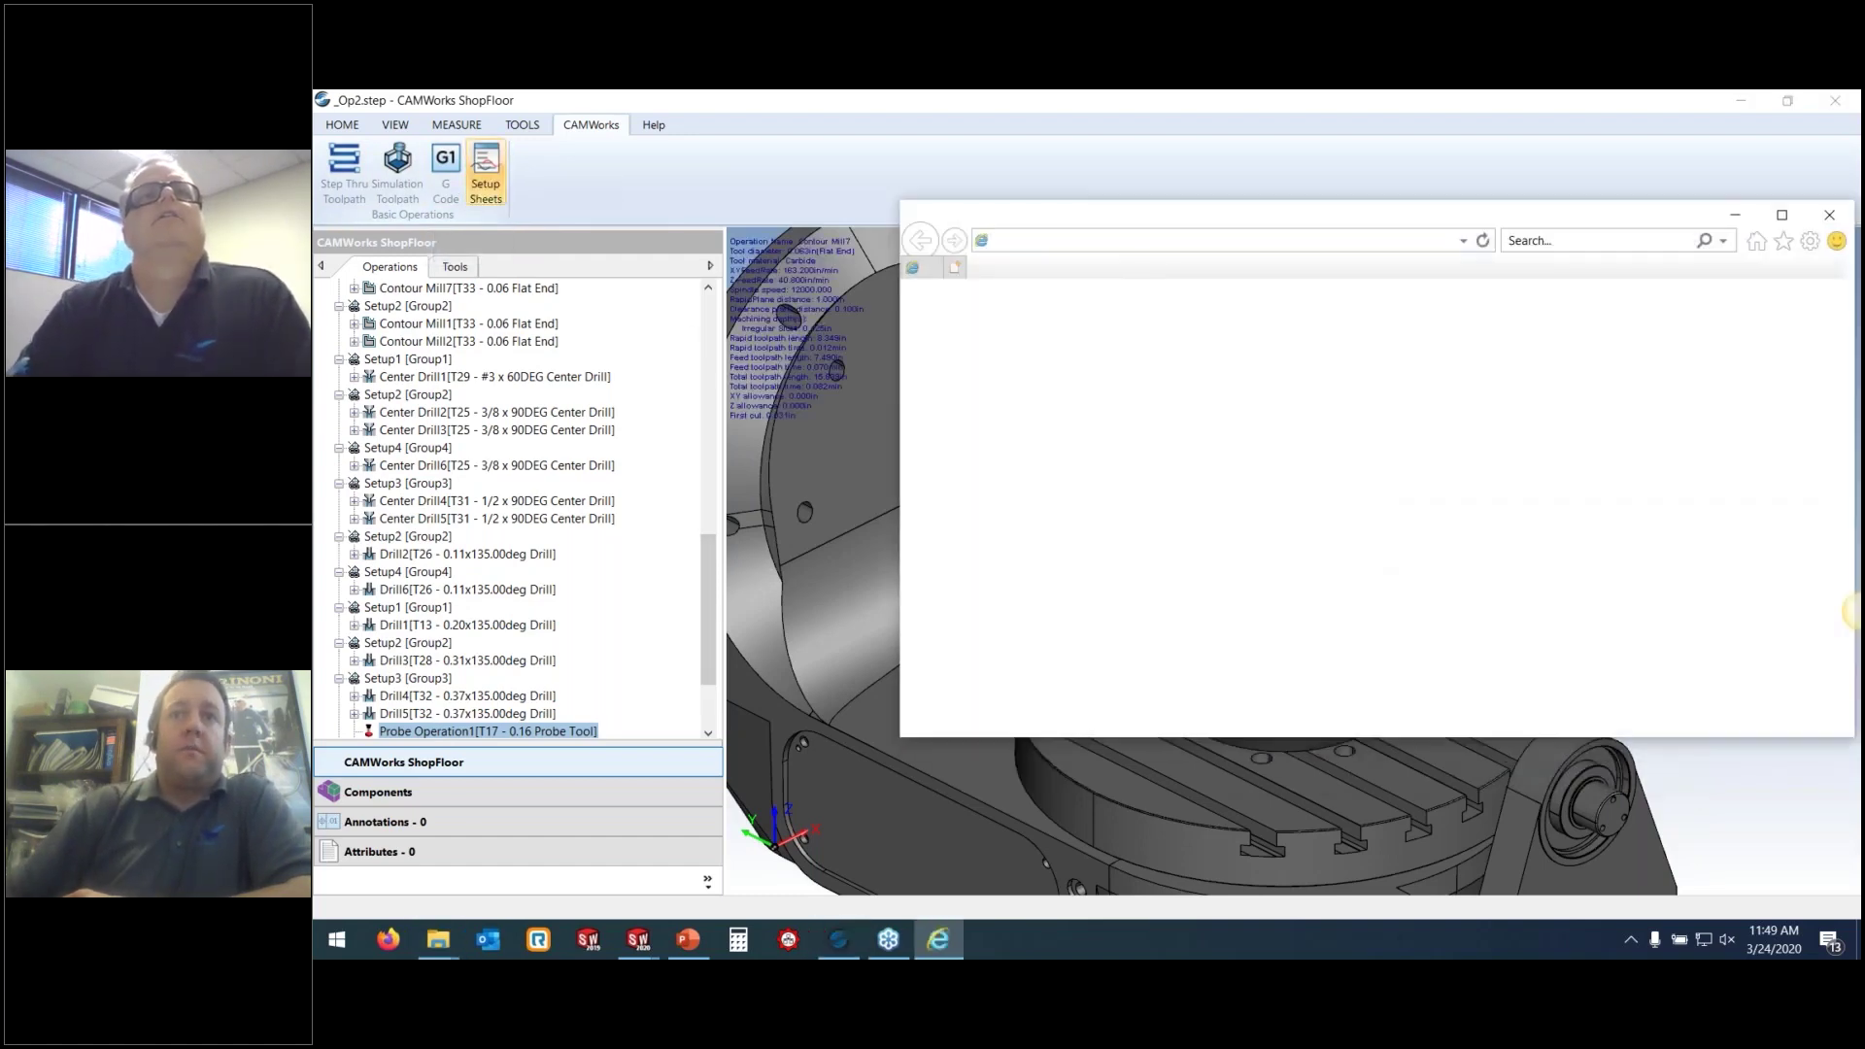
{"action": "scroll", "coordinate": [1263, 492], "scroll_direction": "down", "scroll_amount": 3}
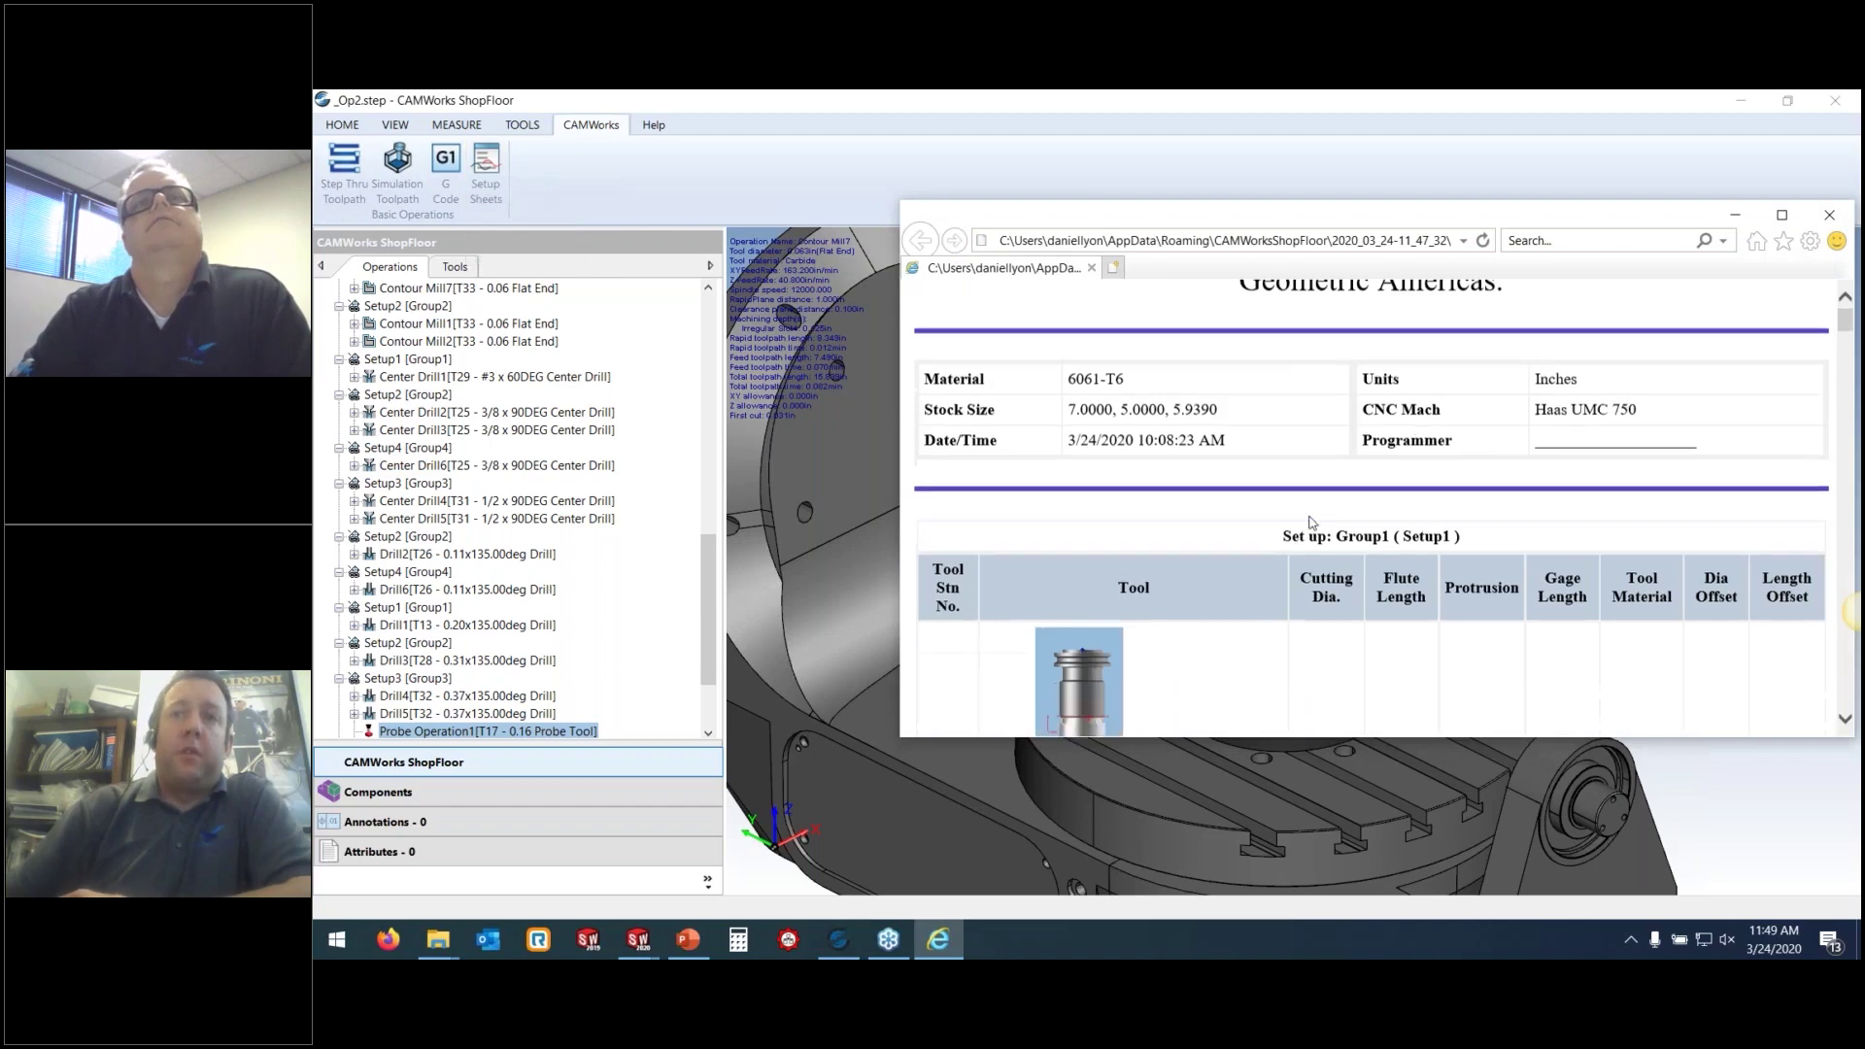
{"action": "scroll", "coordinate": [1263, 492], "scroll_direction": "down", "scroll_amount": 8}
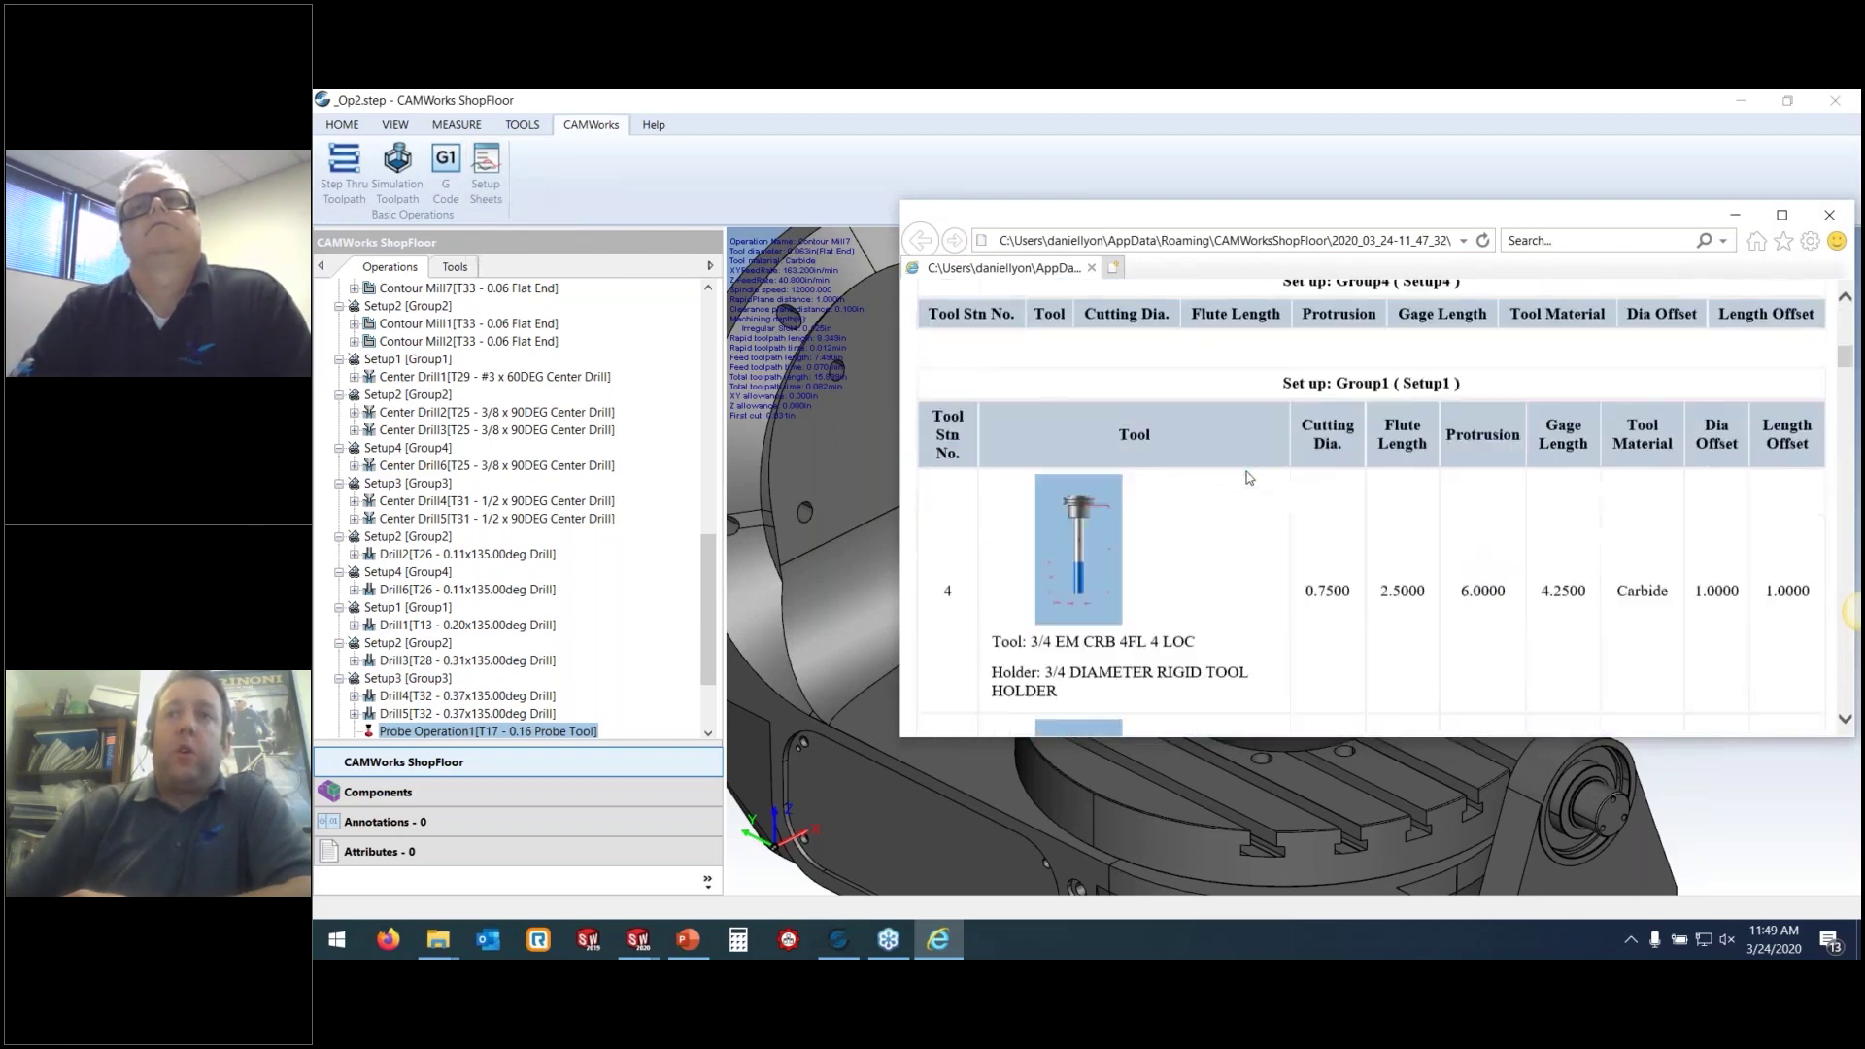
Review the remaining tool tables in the setup sheets through to the tools of Setup2
{"action": "scroll", "coordinate": [1246, 476], "scroll_direction": "down", "scroll_amount": 10}
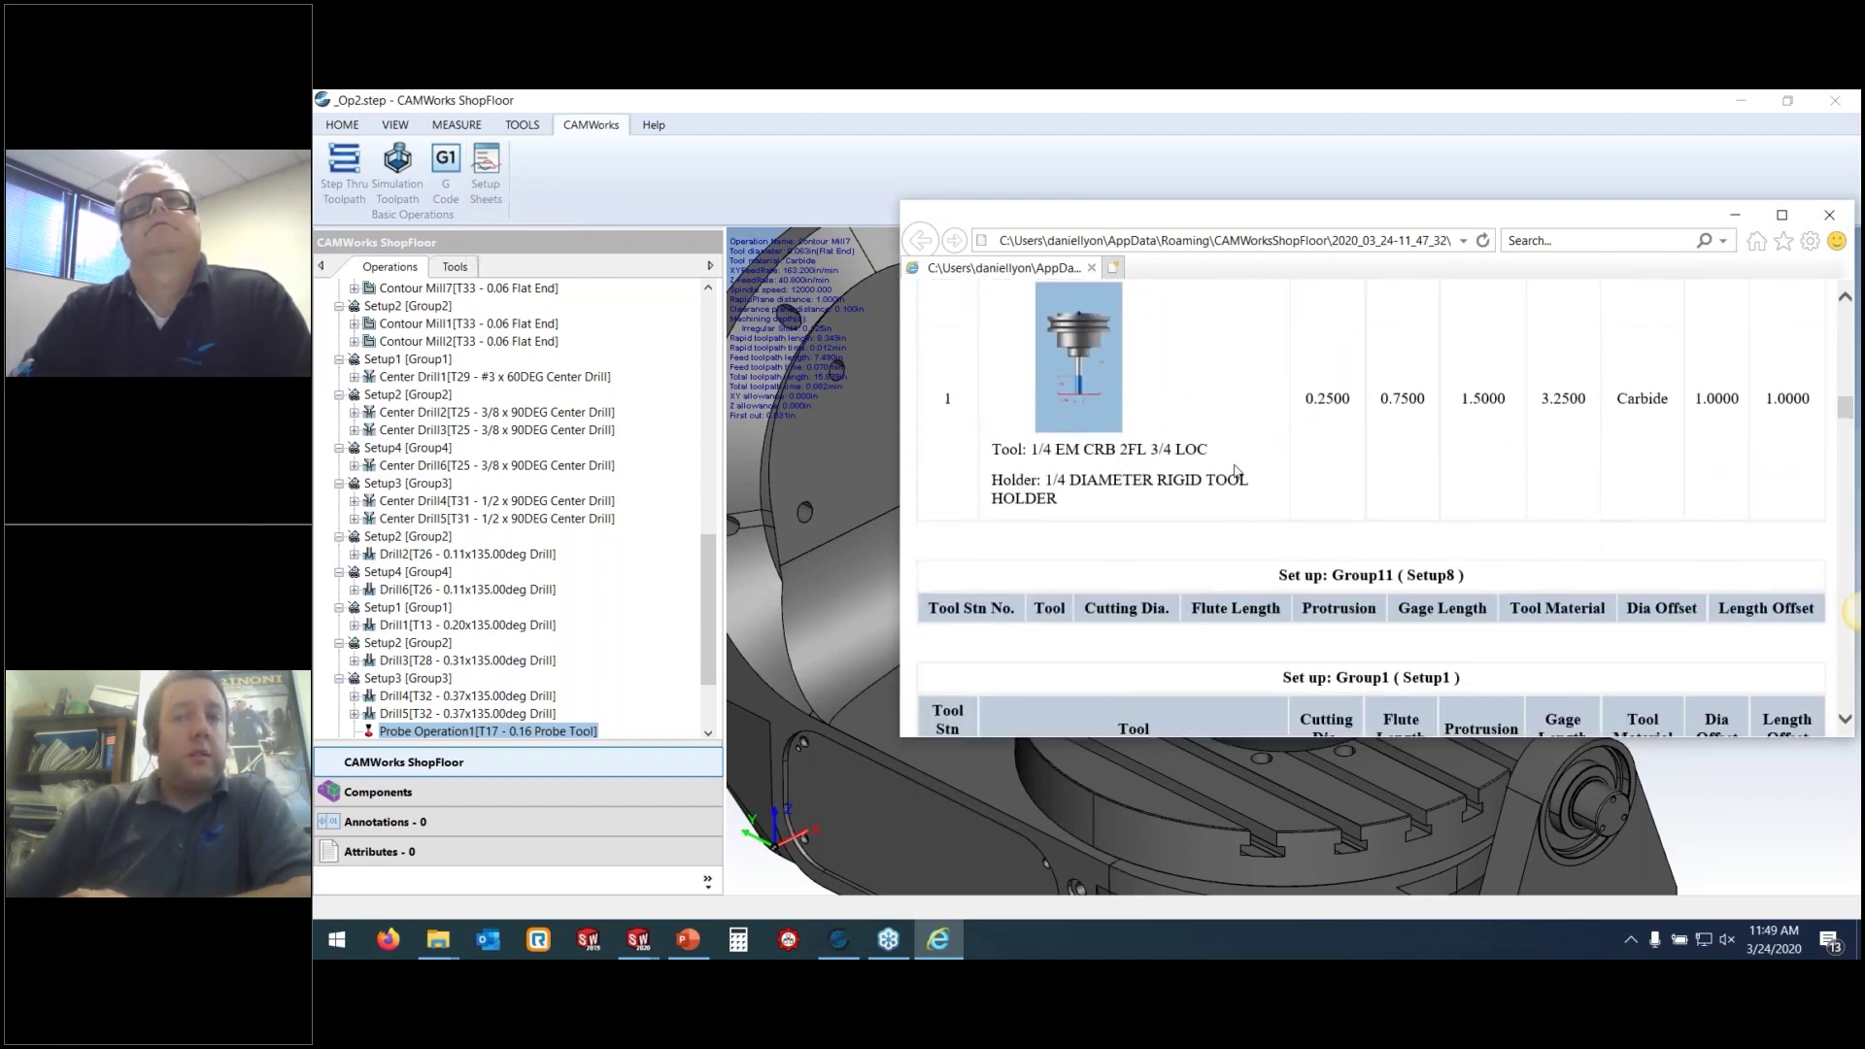
{"action": "scroll", "coordinate": [1239, 470], "scroll_direction": "down", "scroll_amount": 3}
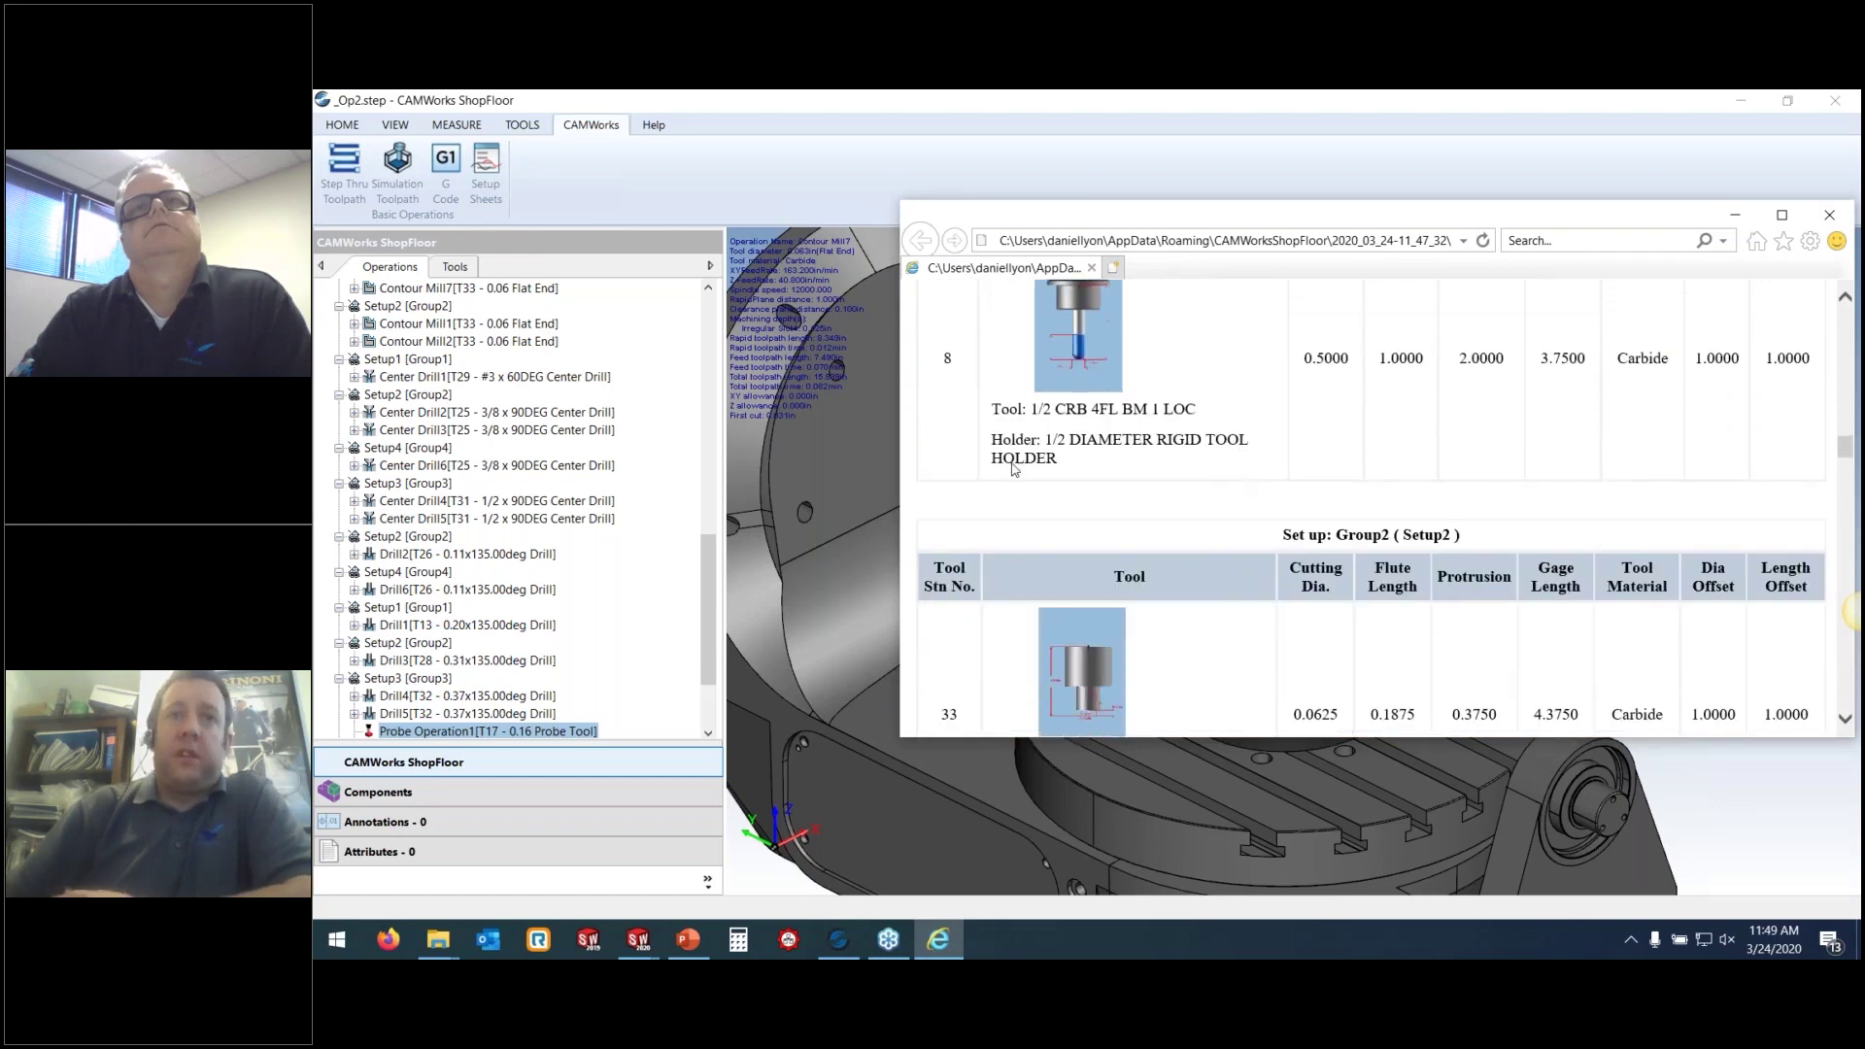
Switch to the _Op2 assembly in SOLIDWORKS, request the Haas UMC 750 machine's existing setup sheet, and look over the displayed tool tables
{"action": "mouse_move", "coordinate": [638, 939]}
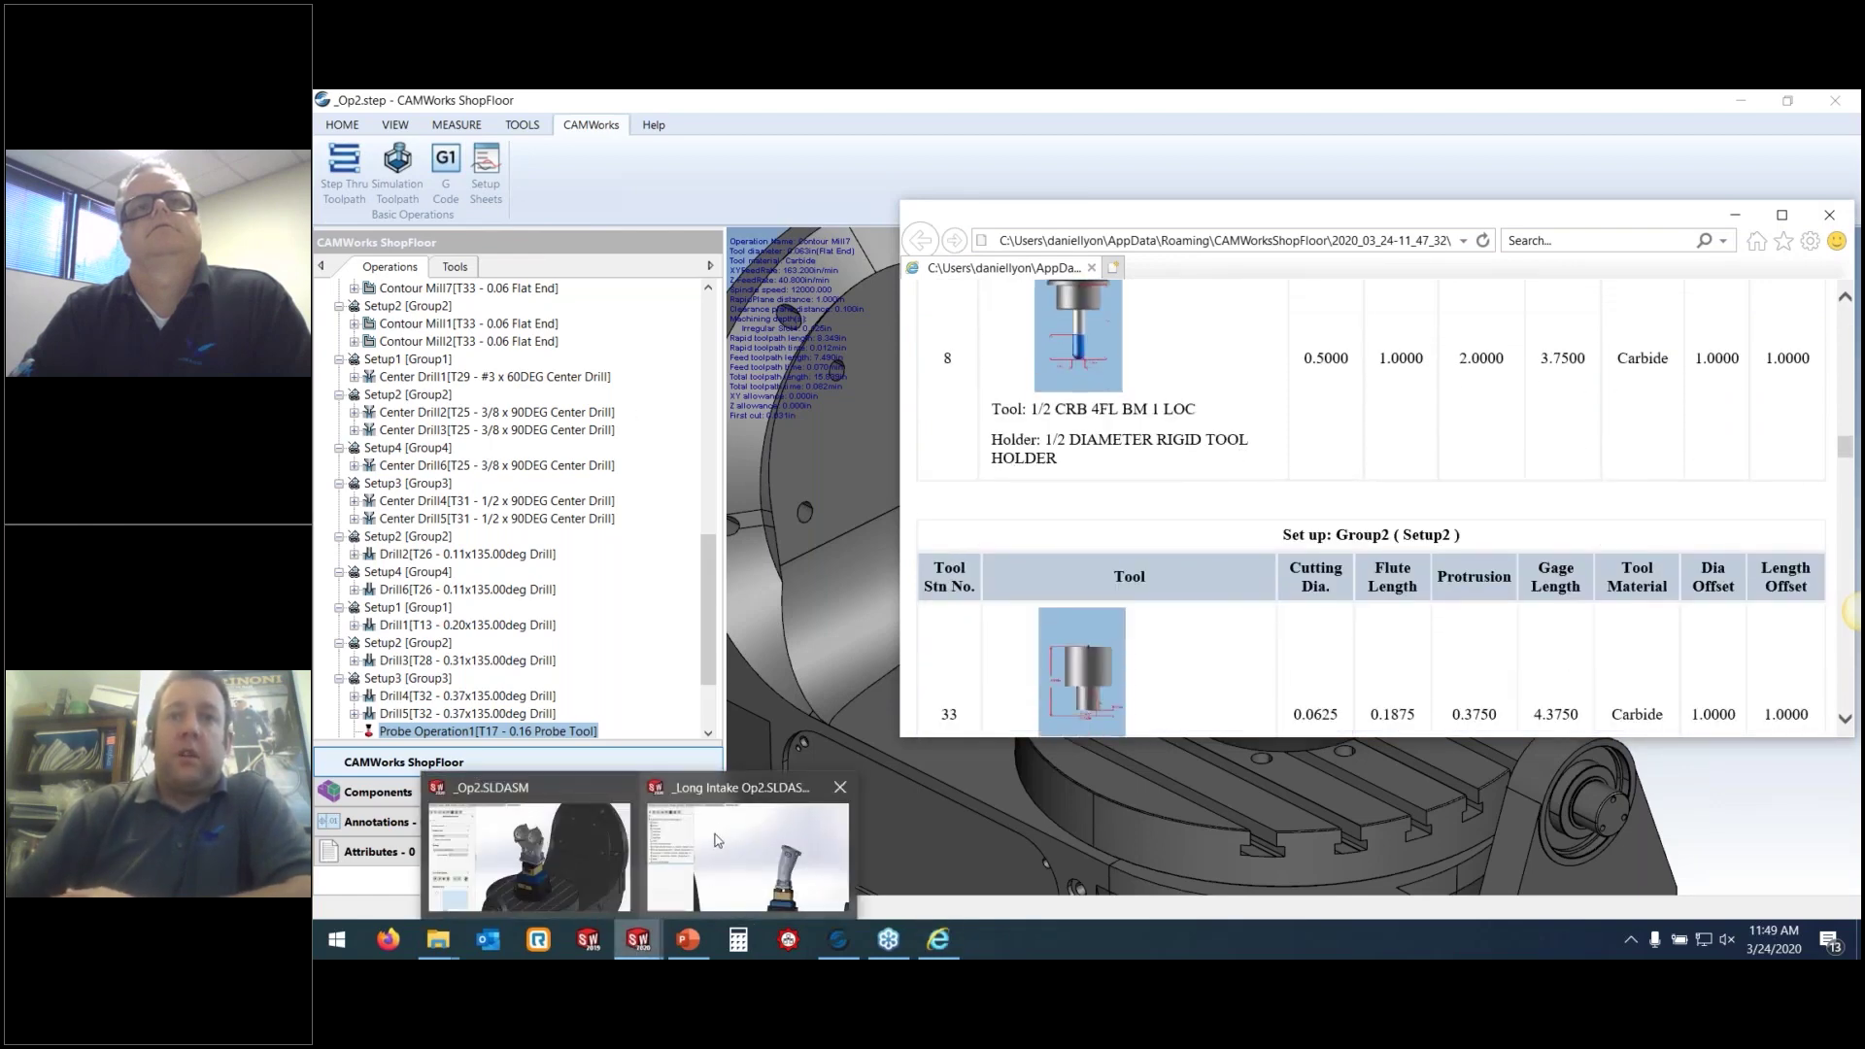
{"action": "left_click", "coordinate": [525, 835]}
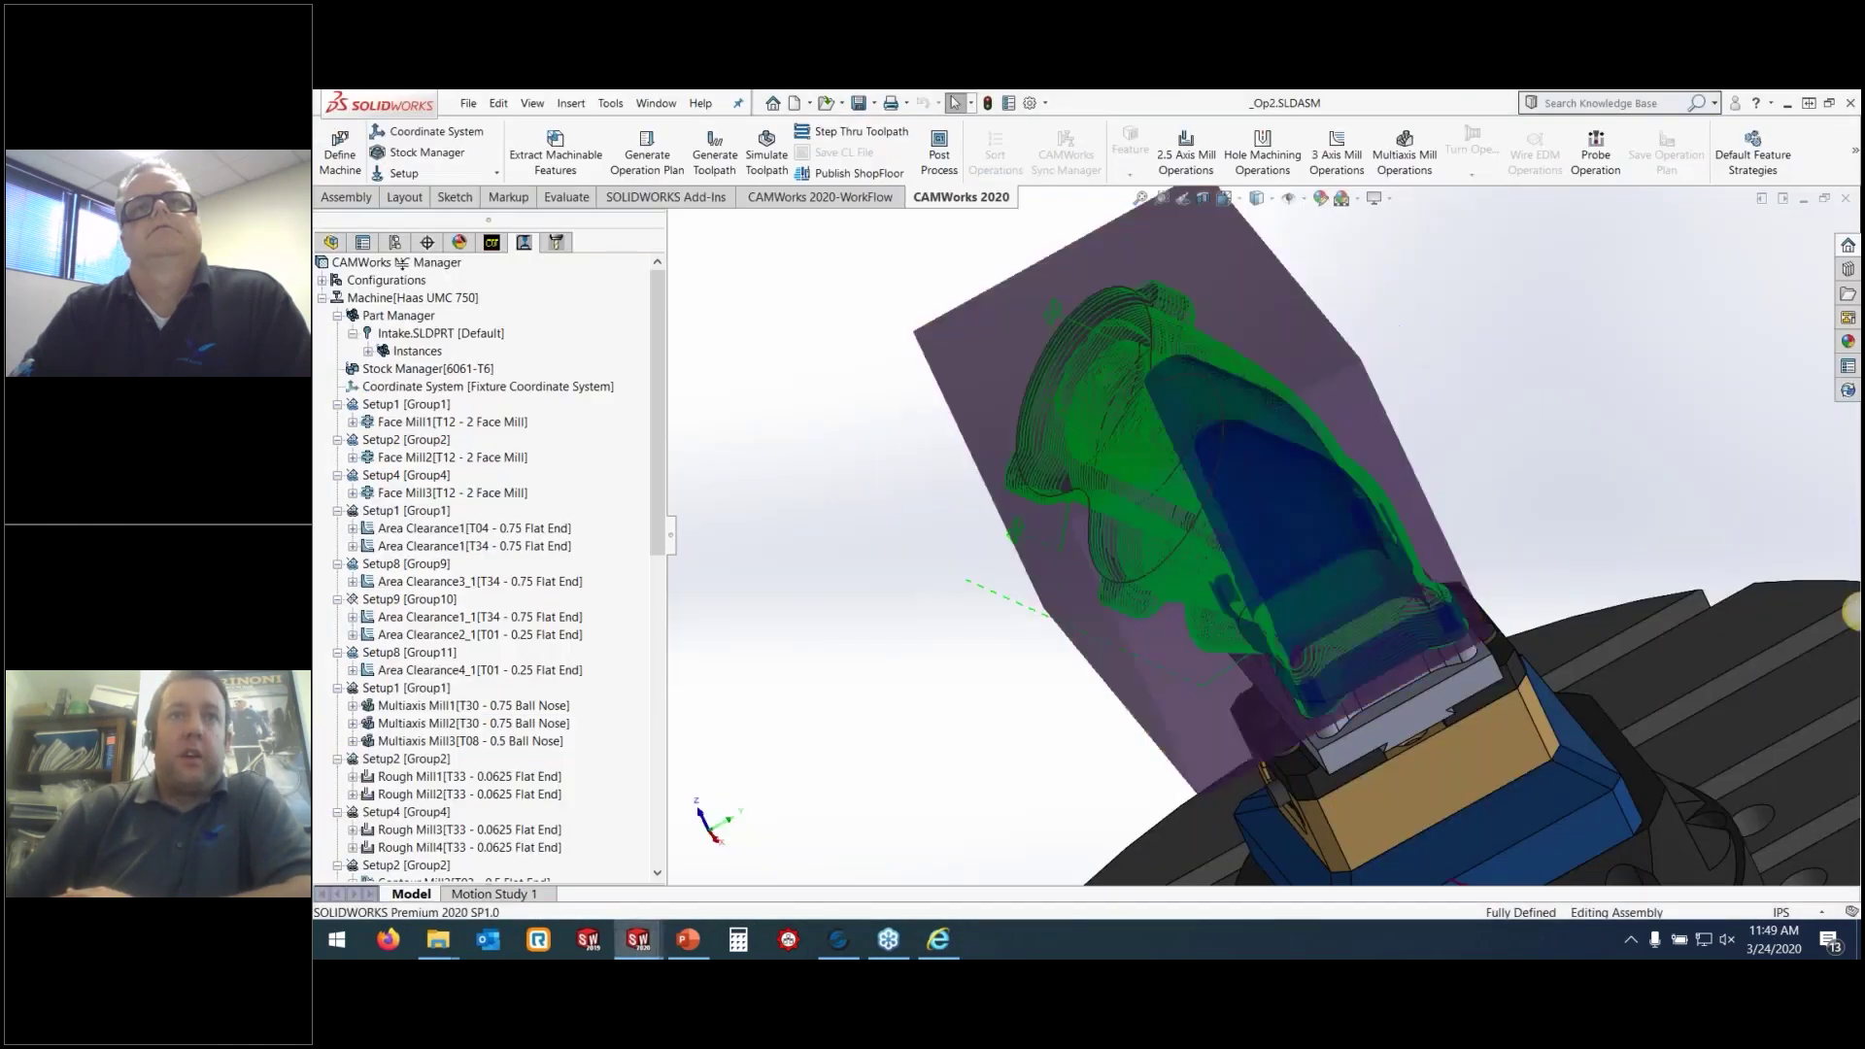
{"action": "right_click", "coordinate": [395, 261]}
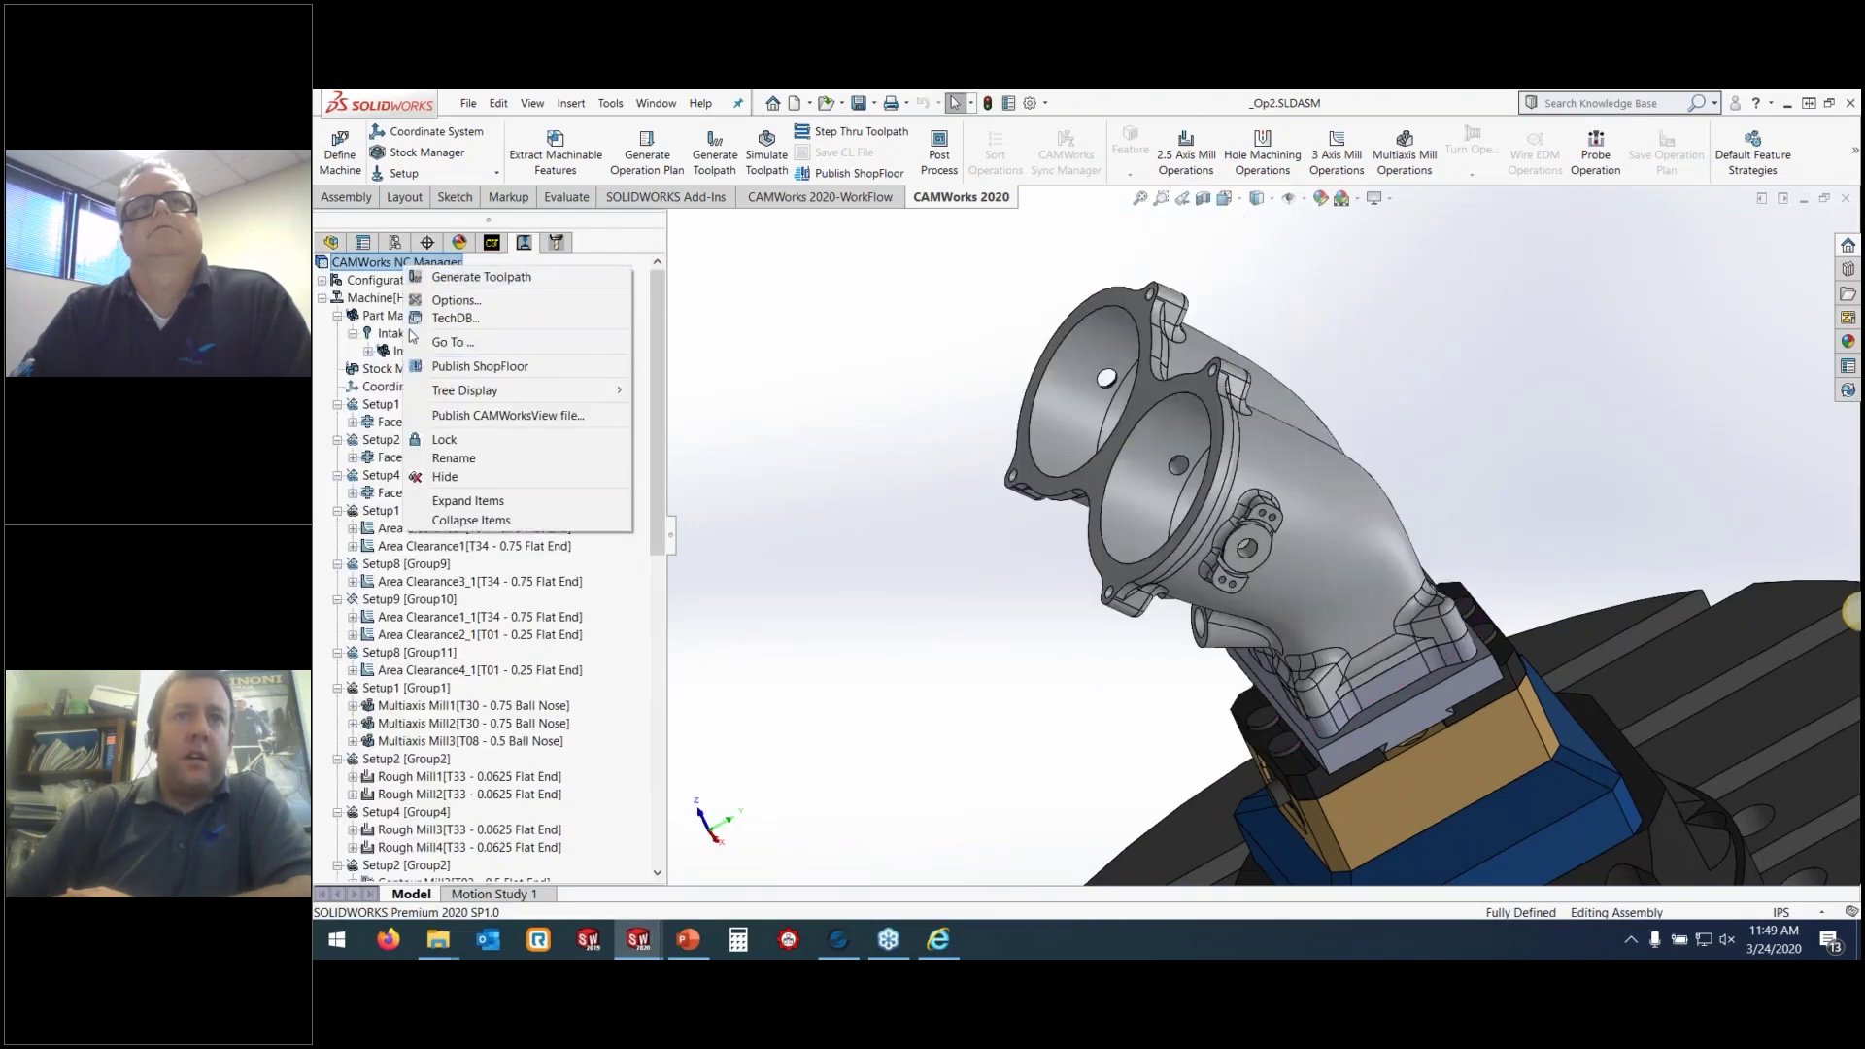
{"action": "left_click", "coordinate": [387, 298]}
{"action": "right_click", "coordinate": [387, 298]}
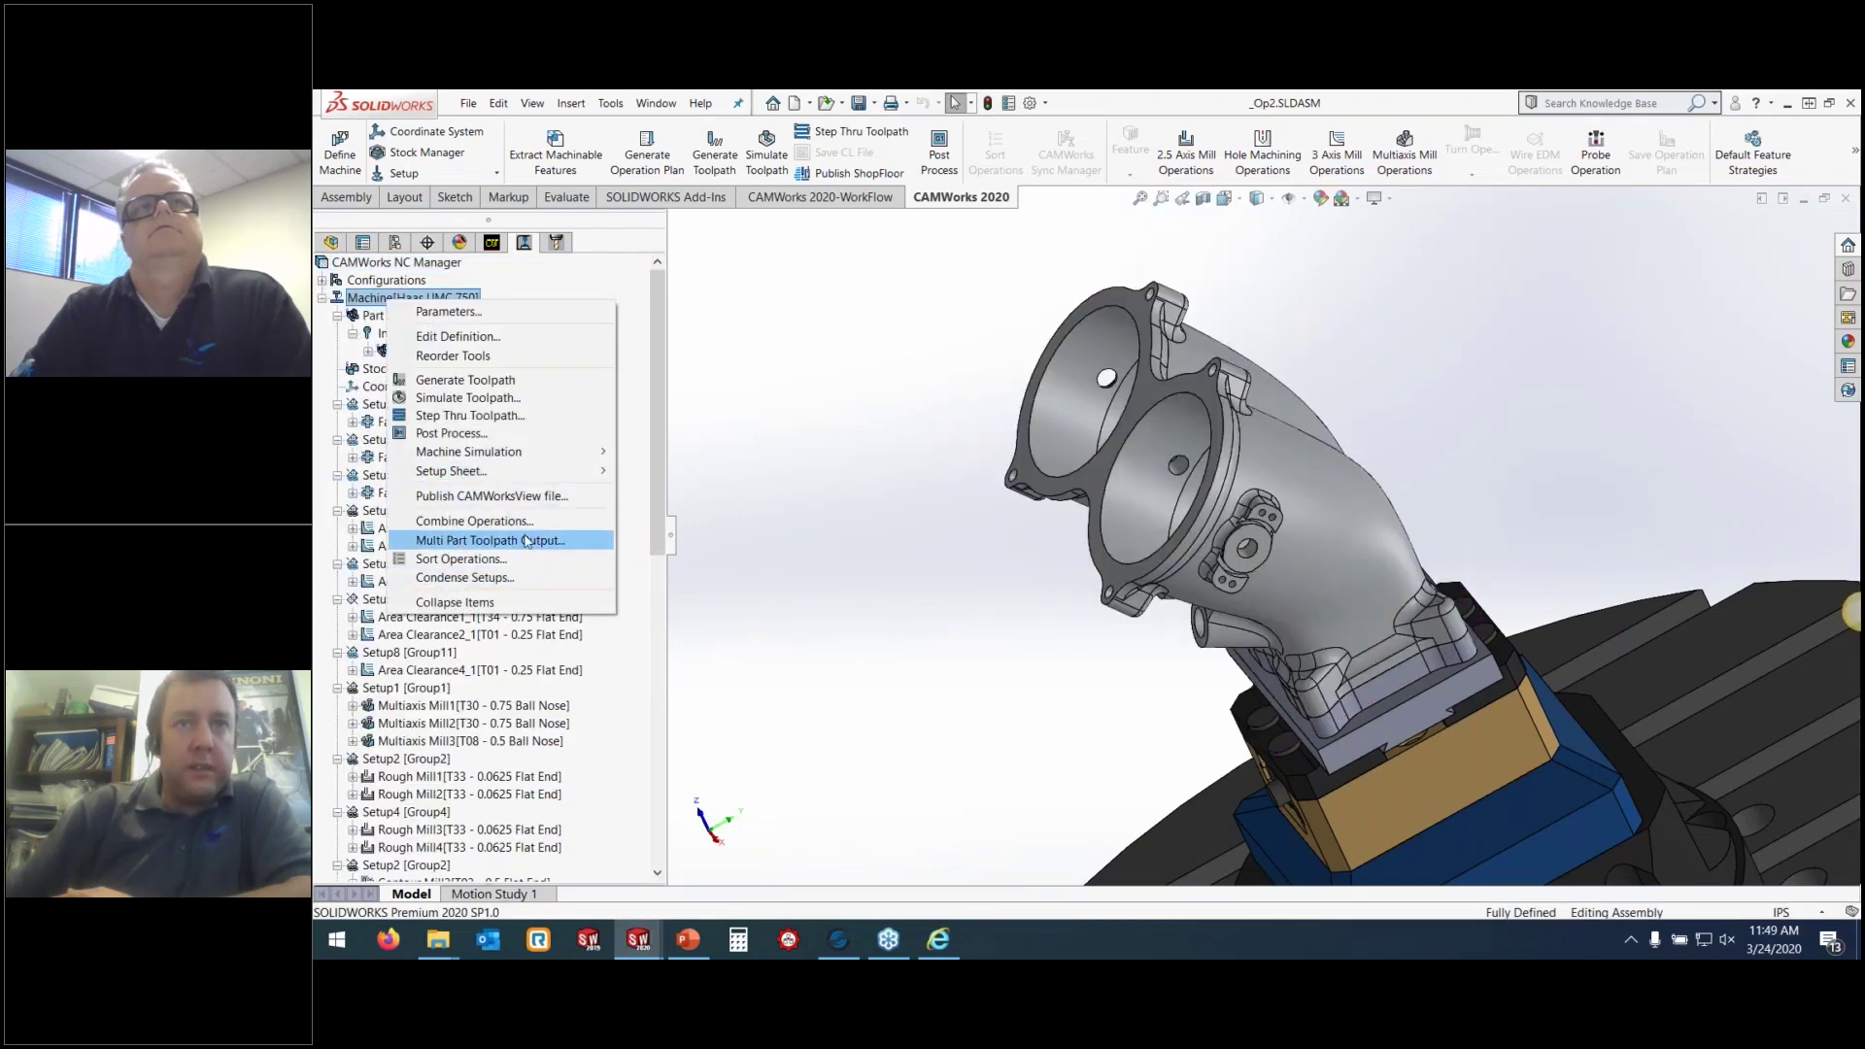
{"action": "mouse_move", "coordinate": [524, 471]}
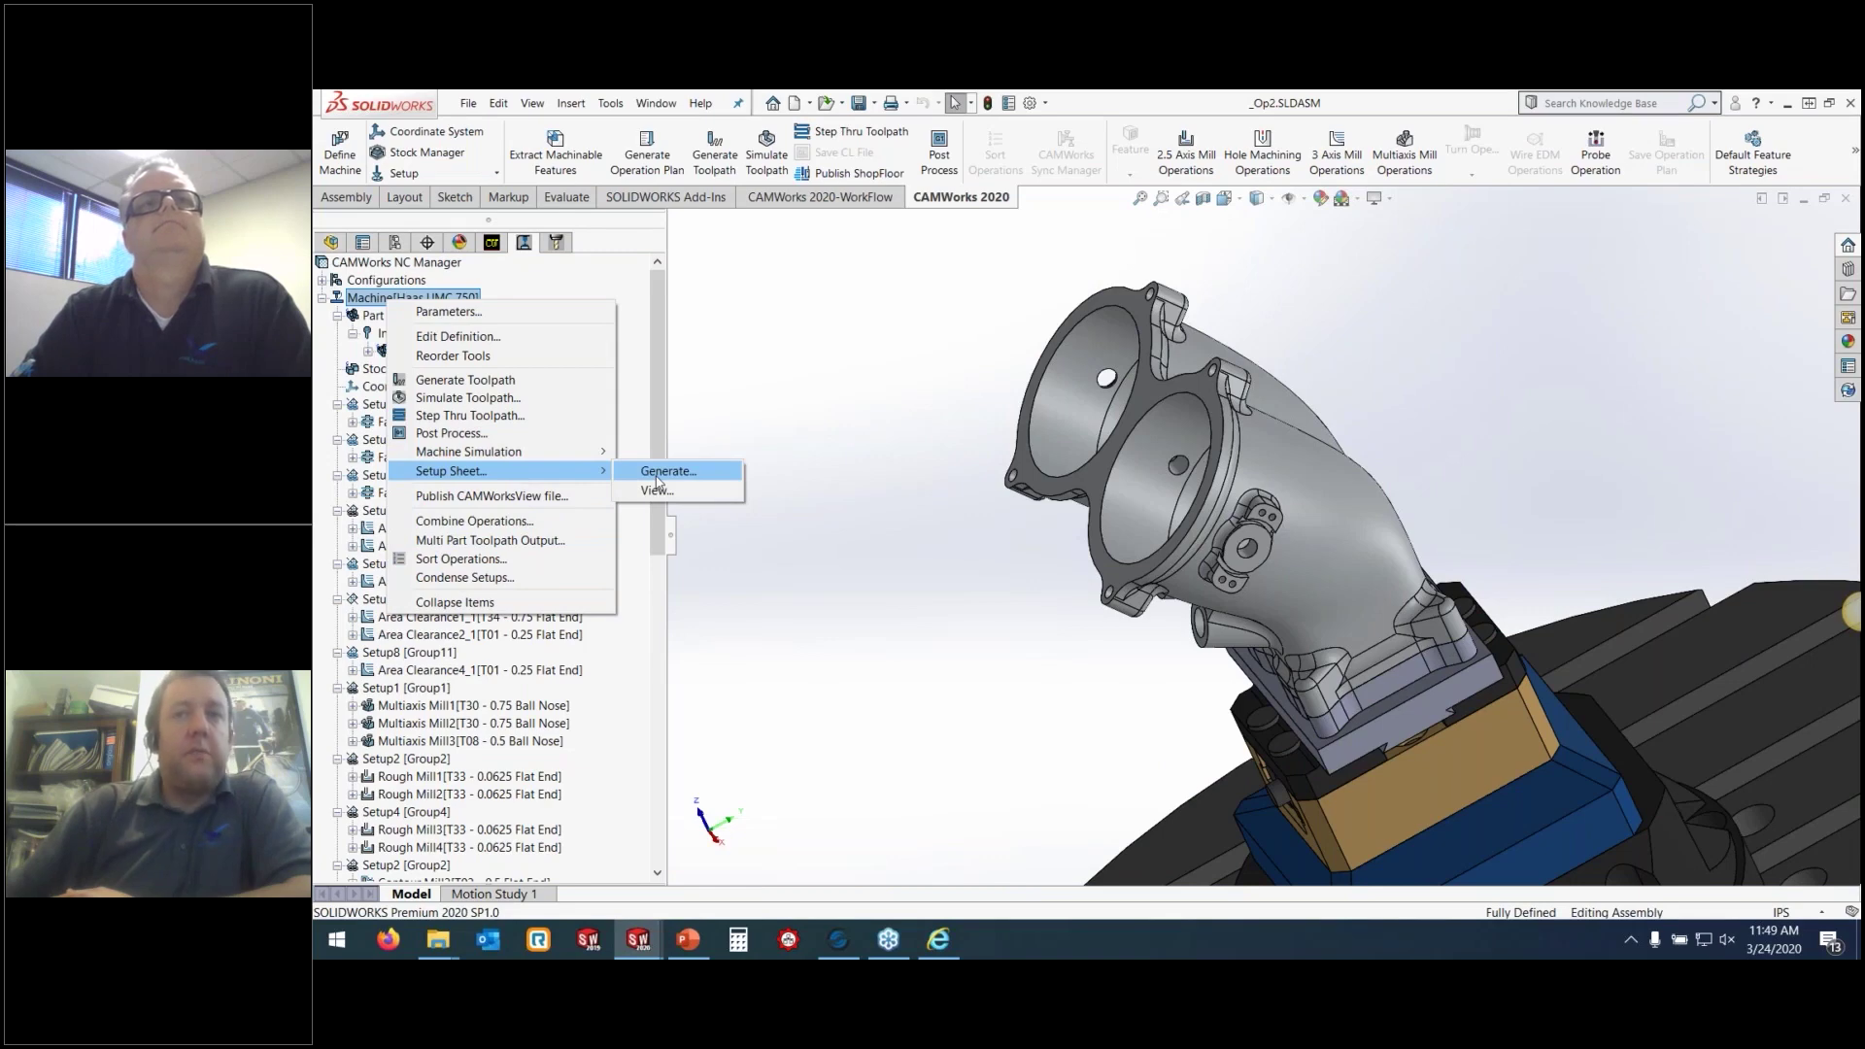
{"action": "left_click", "coordinate": [661, 491]}
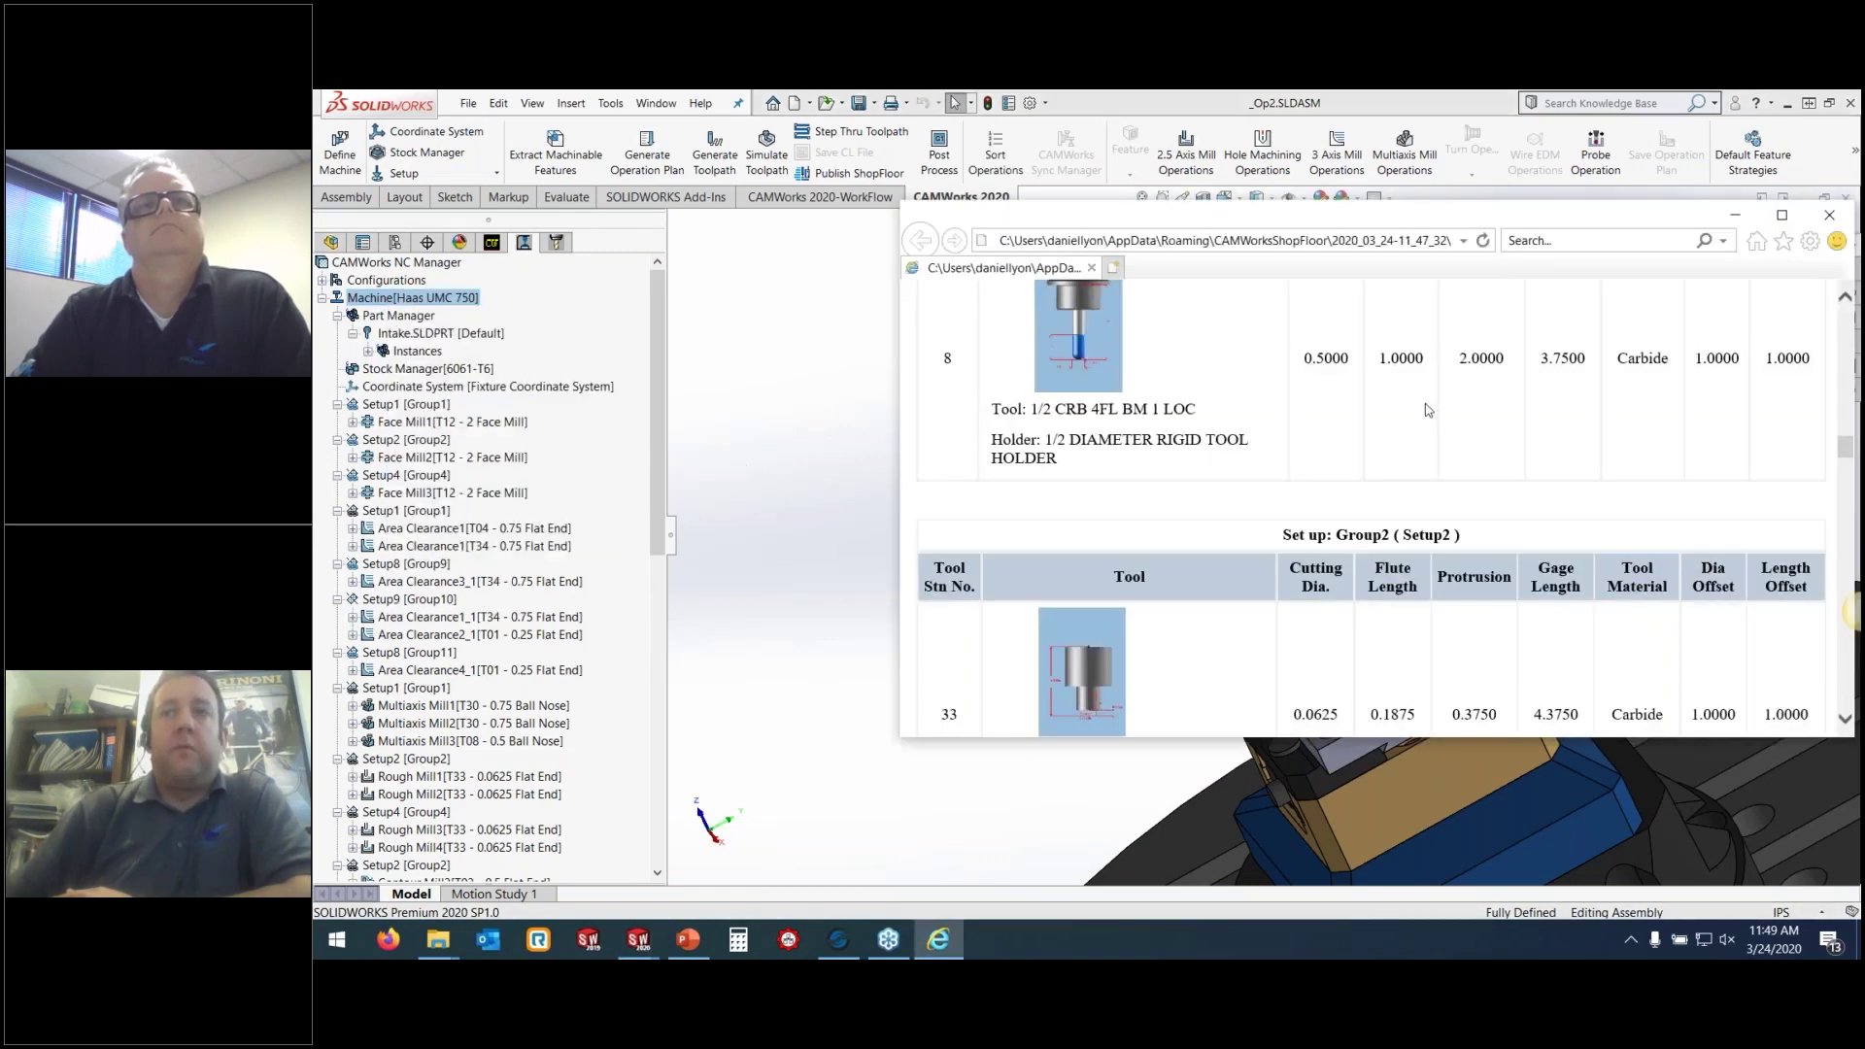
{"action": "scroll", "coordinate": [1404, 419], "scroll_direction": "up", "scroll_amount": 8}
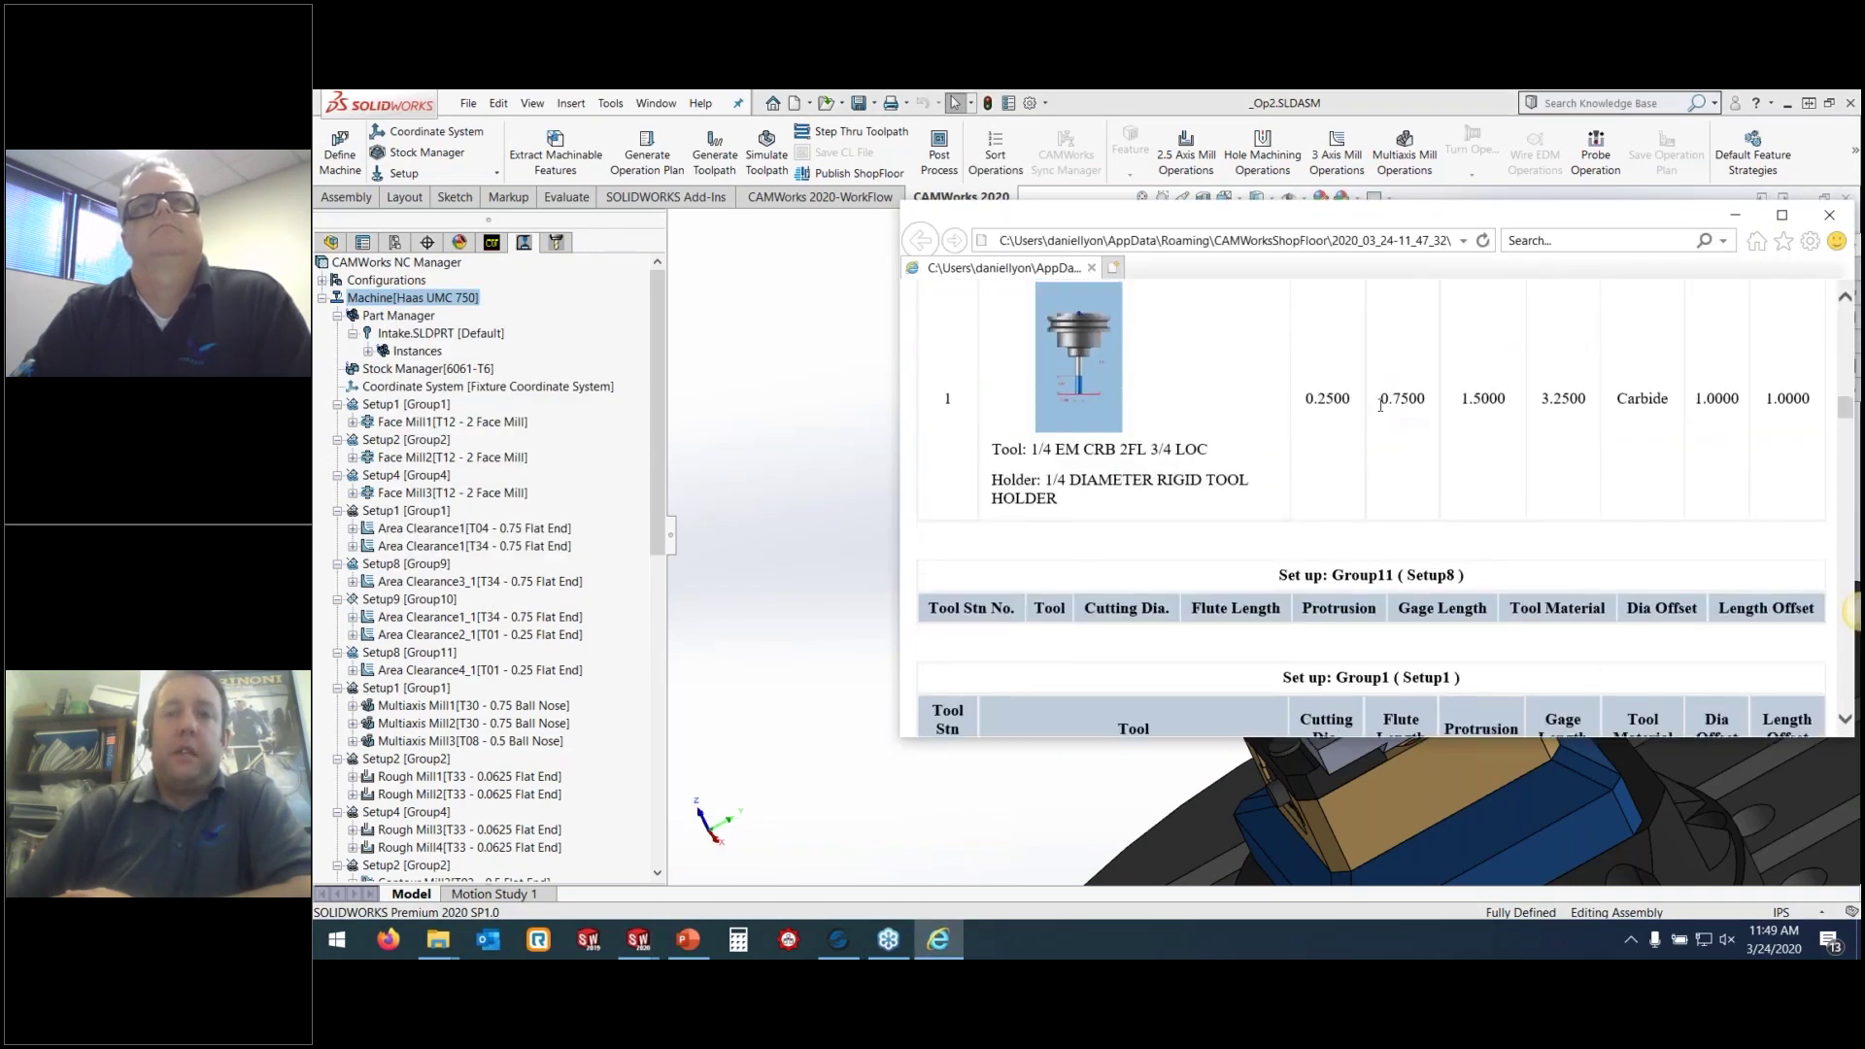
Open the job's G-code from ShopFloor in CAMWorks NC Editor, review the program and its toolpath statistics, and close the editor
{"action": "left_click", "coordinate": [853, 942]}
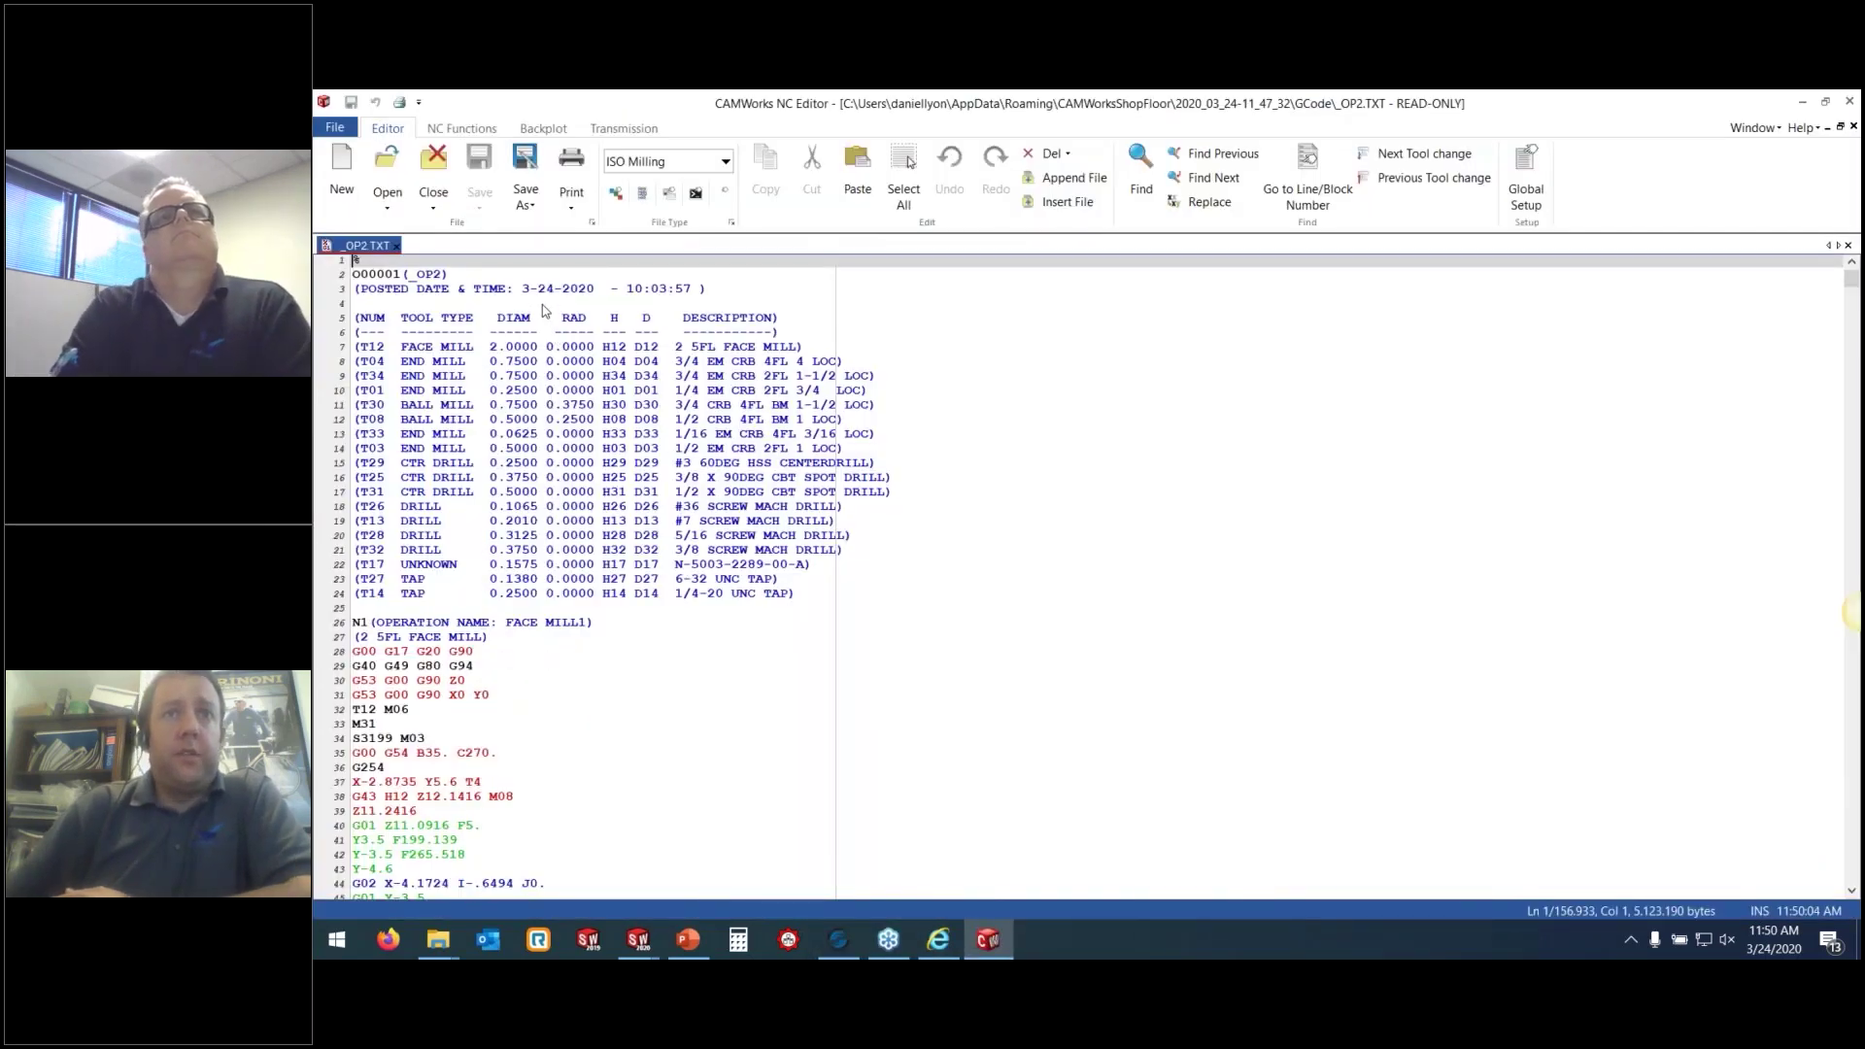
{"action": "scroll", "coordinate": [552, 324], "scroll_direction": "down", "scroll_amount": 11}
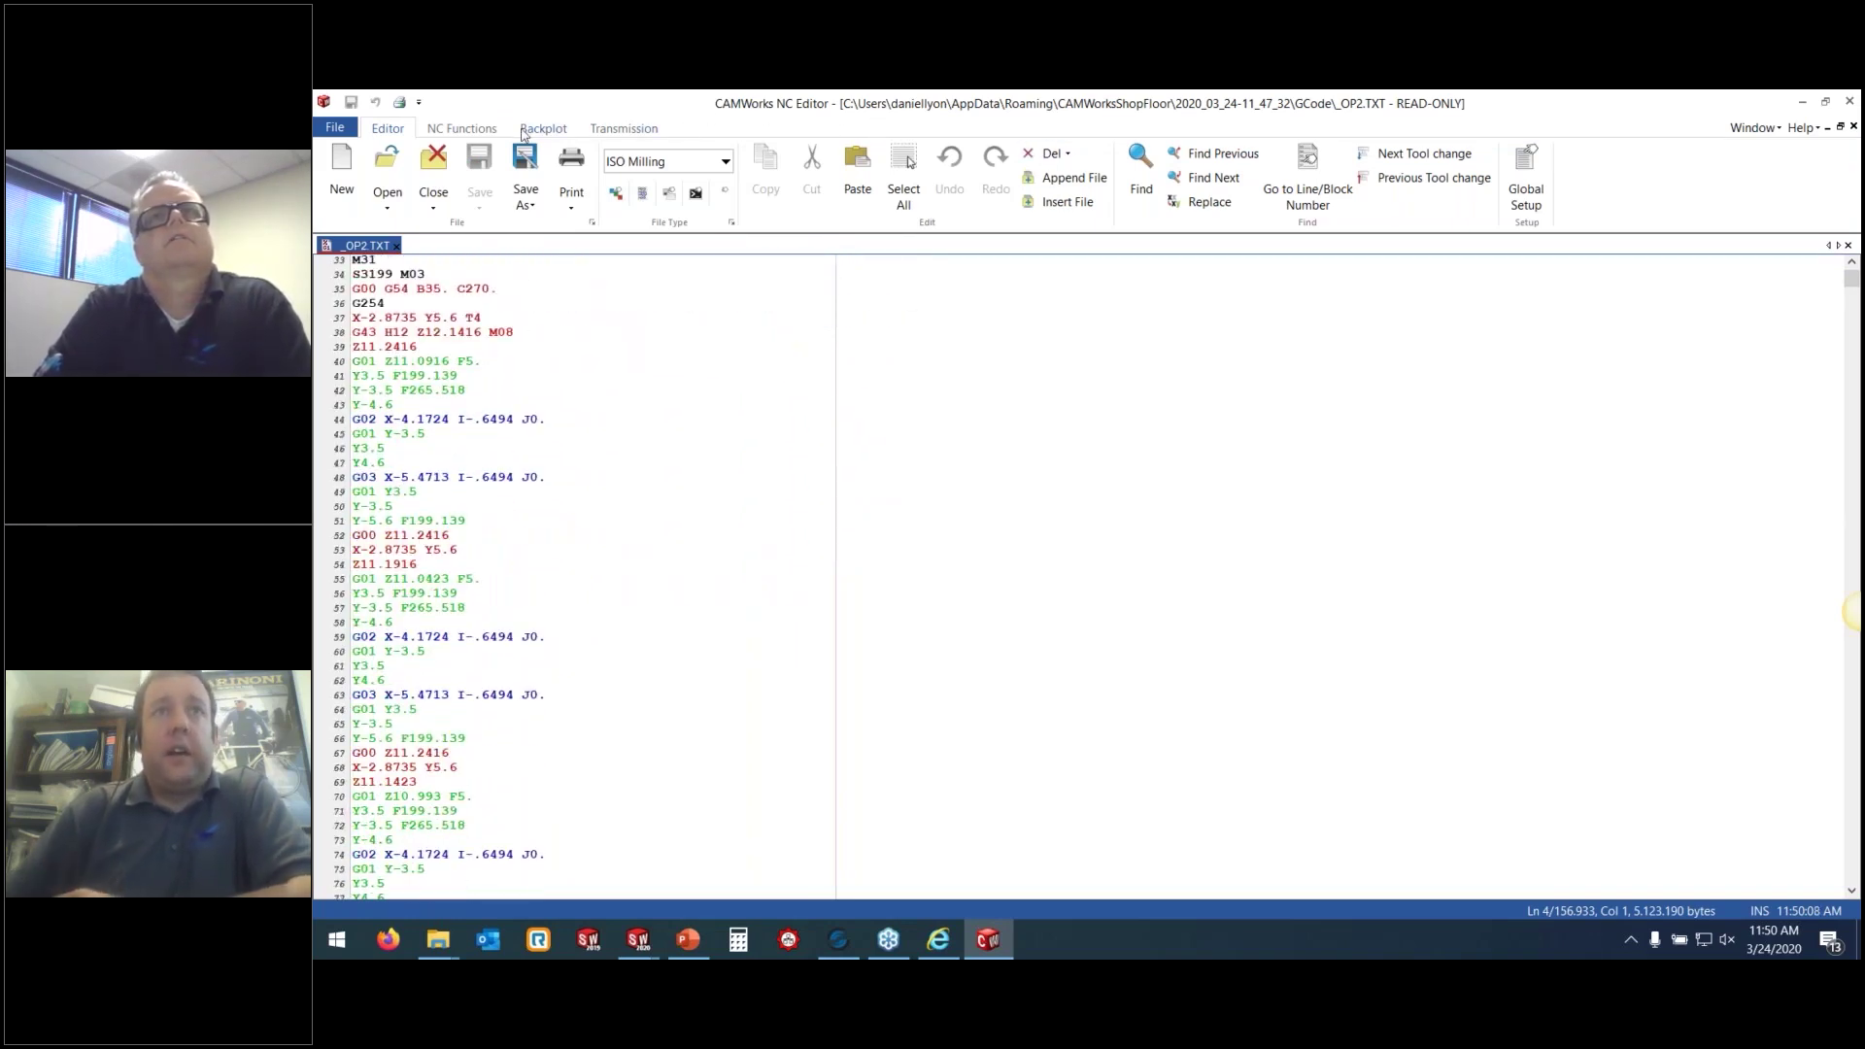
{"action": "left_click", "coordinate": [480, 131]}
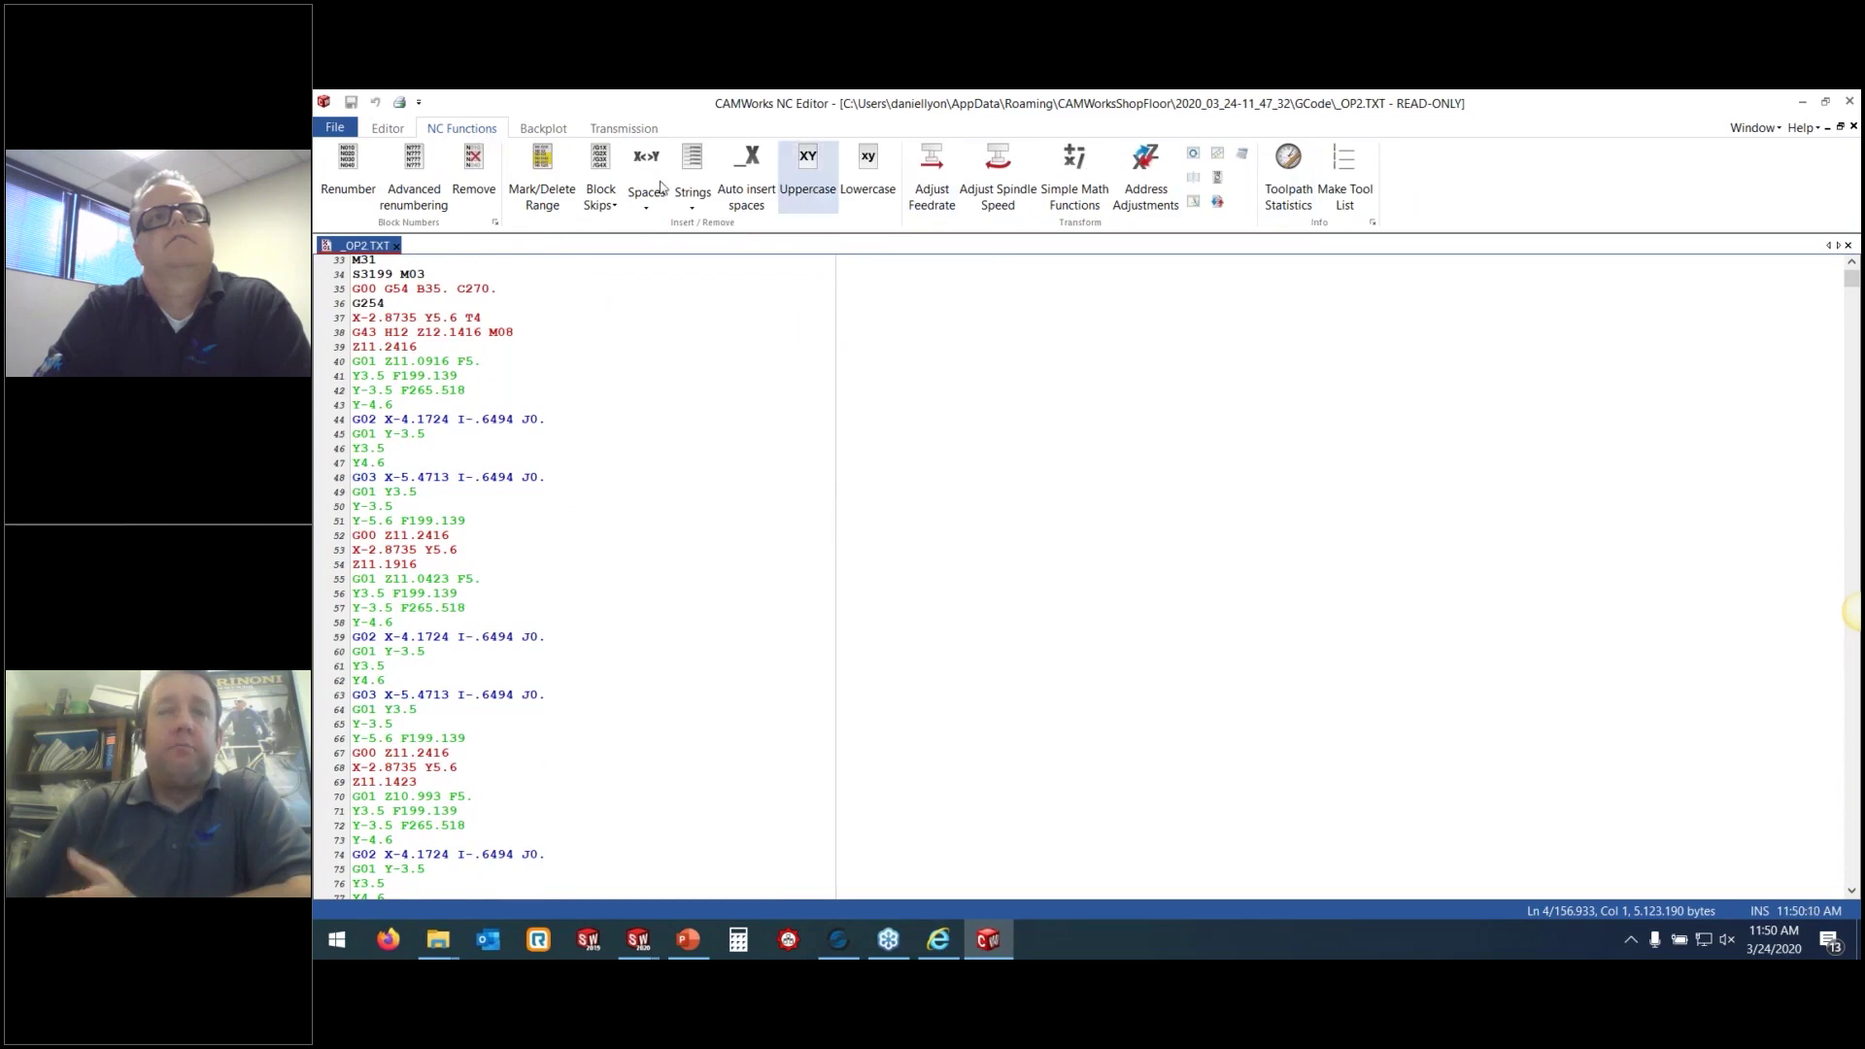
{"action": "left_click", "coordinate": [1292, 195]}
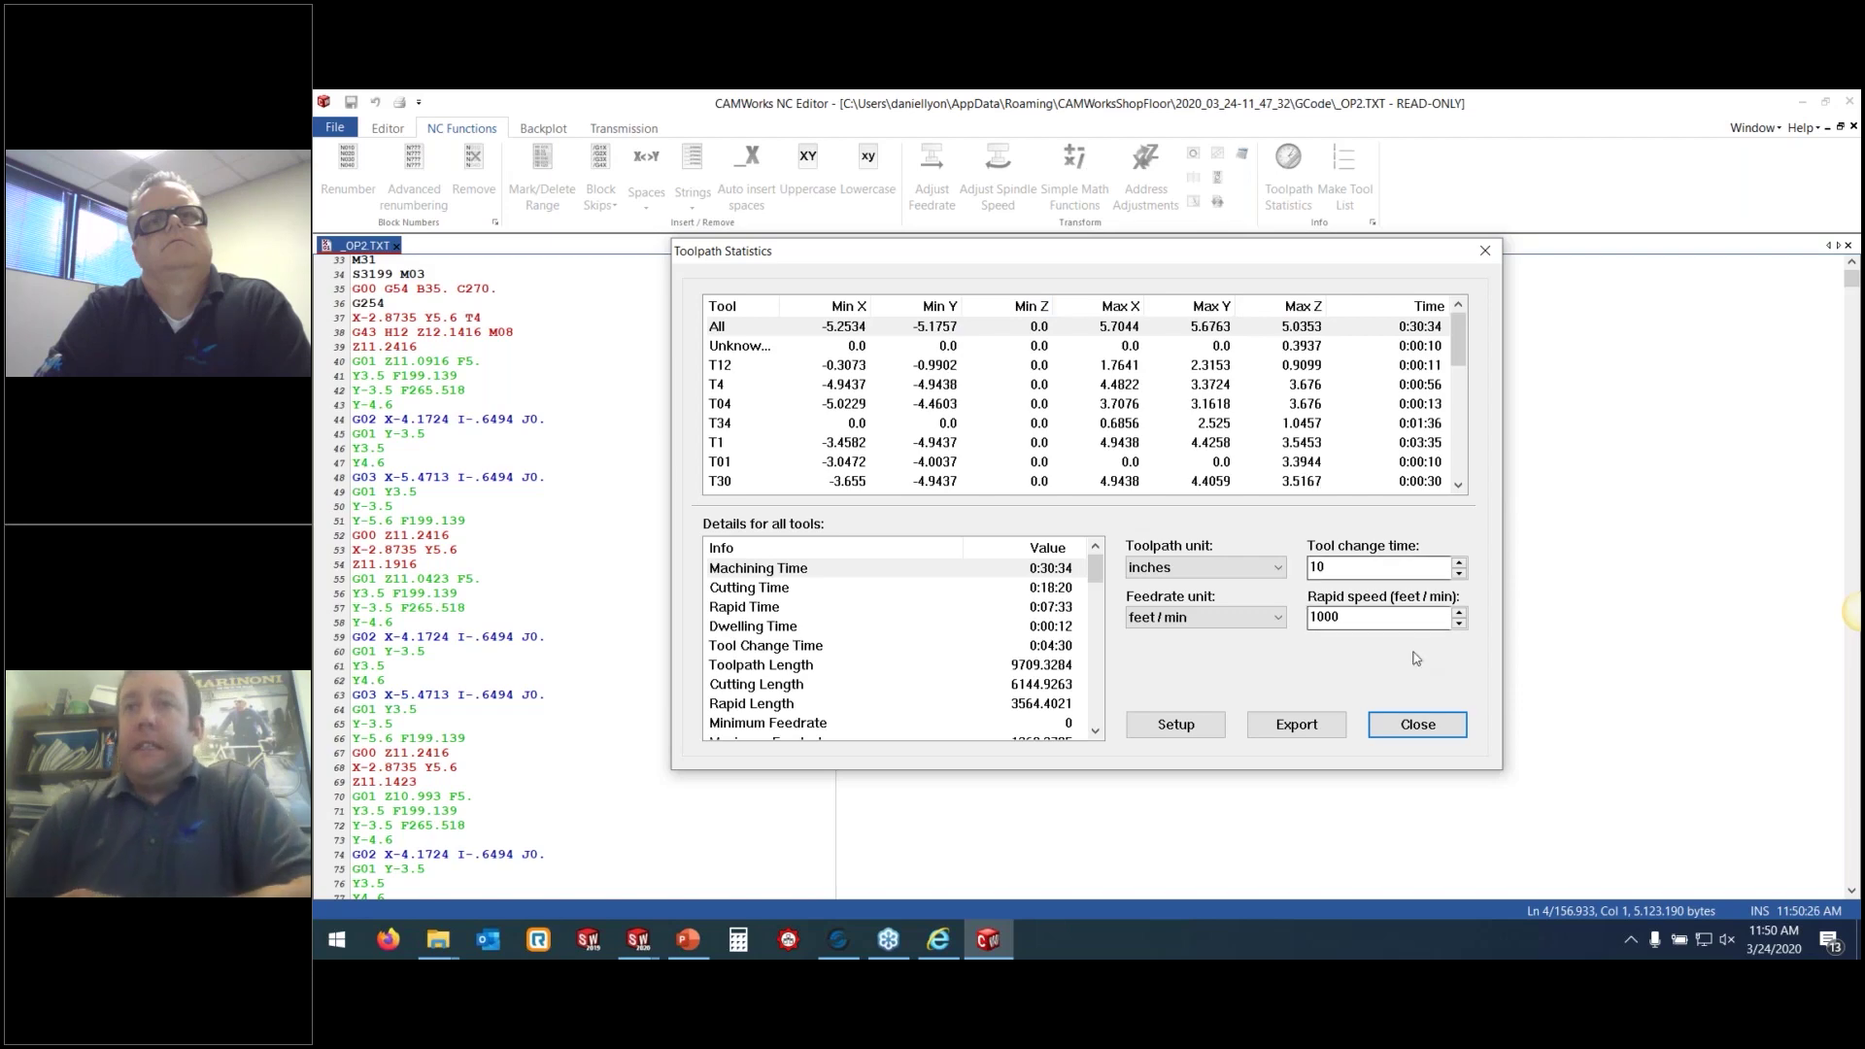
{"action": "left_click", "coordinate": [1417, 725]}
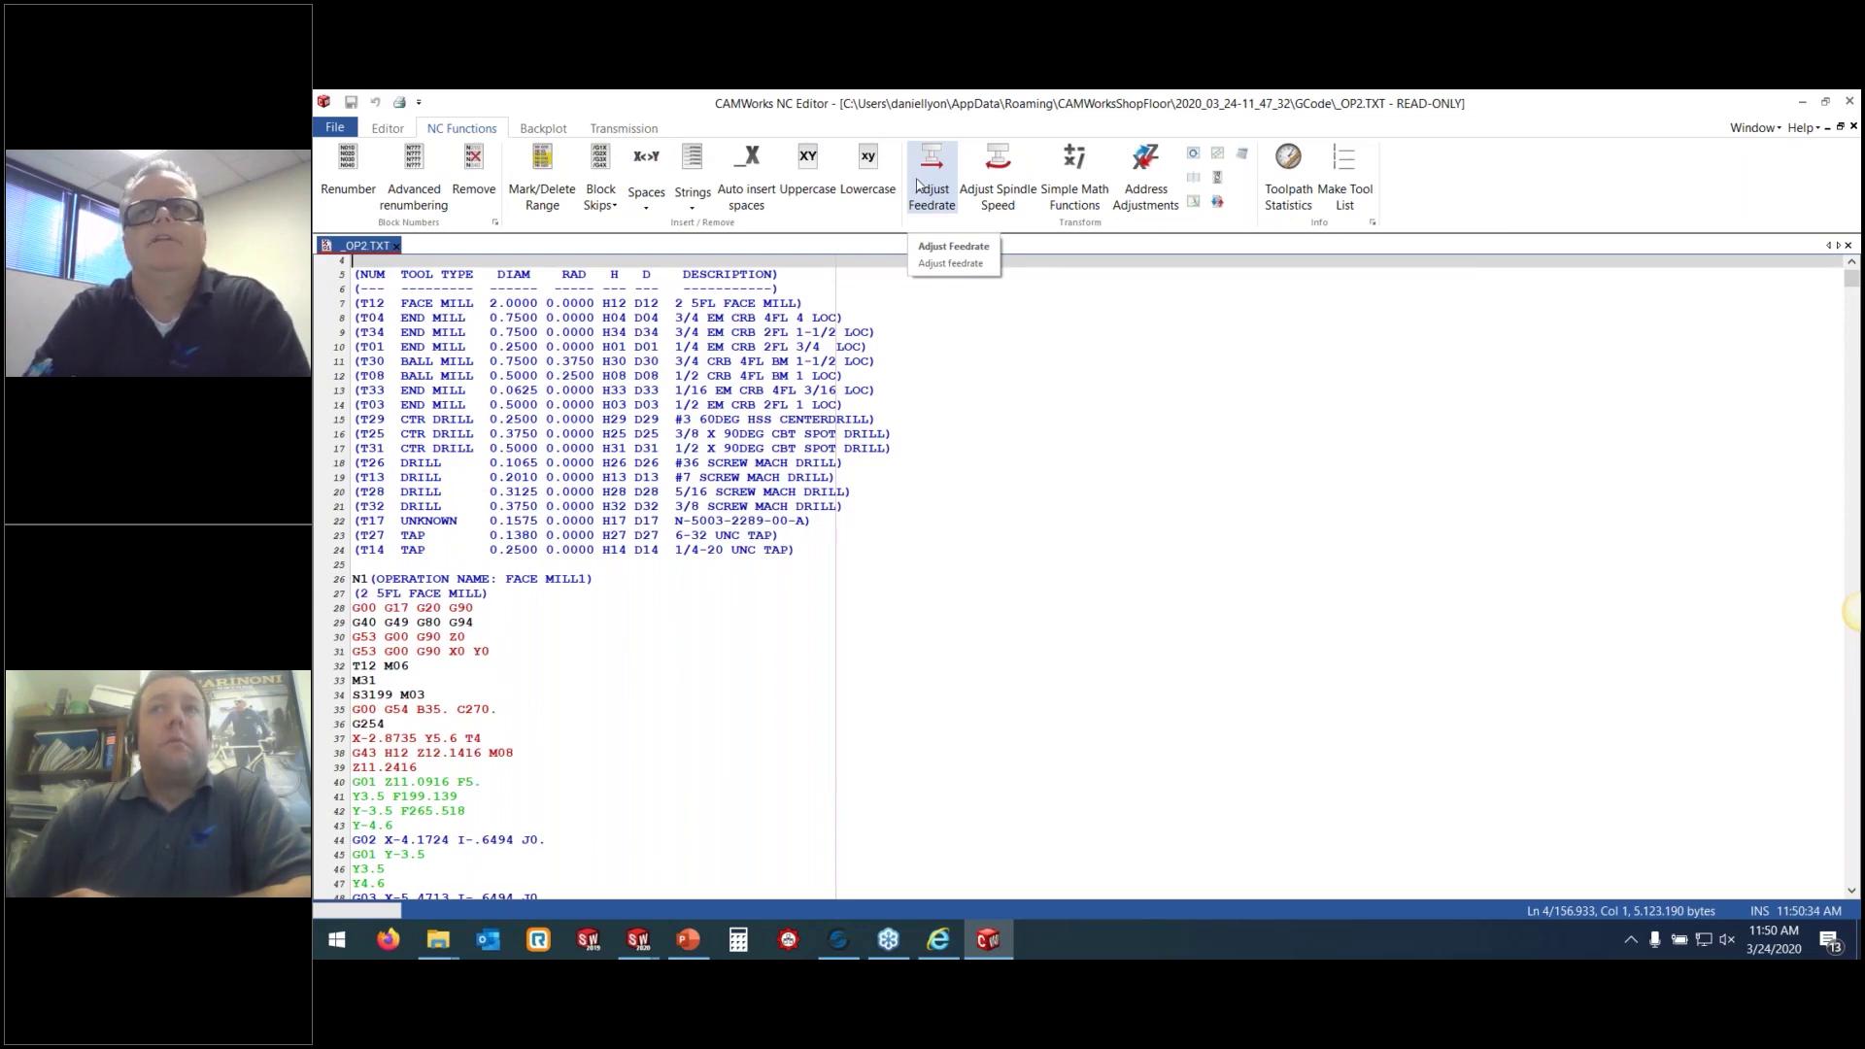
{"action": "left_click", "coordinate": [1848, 101]}
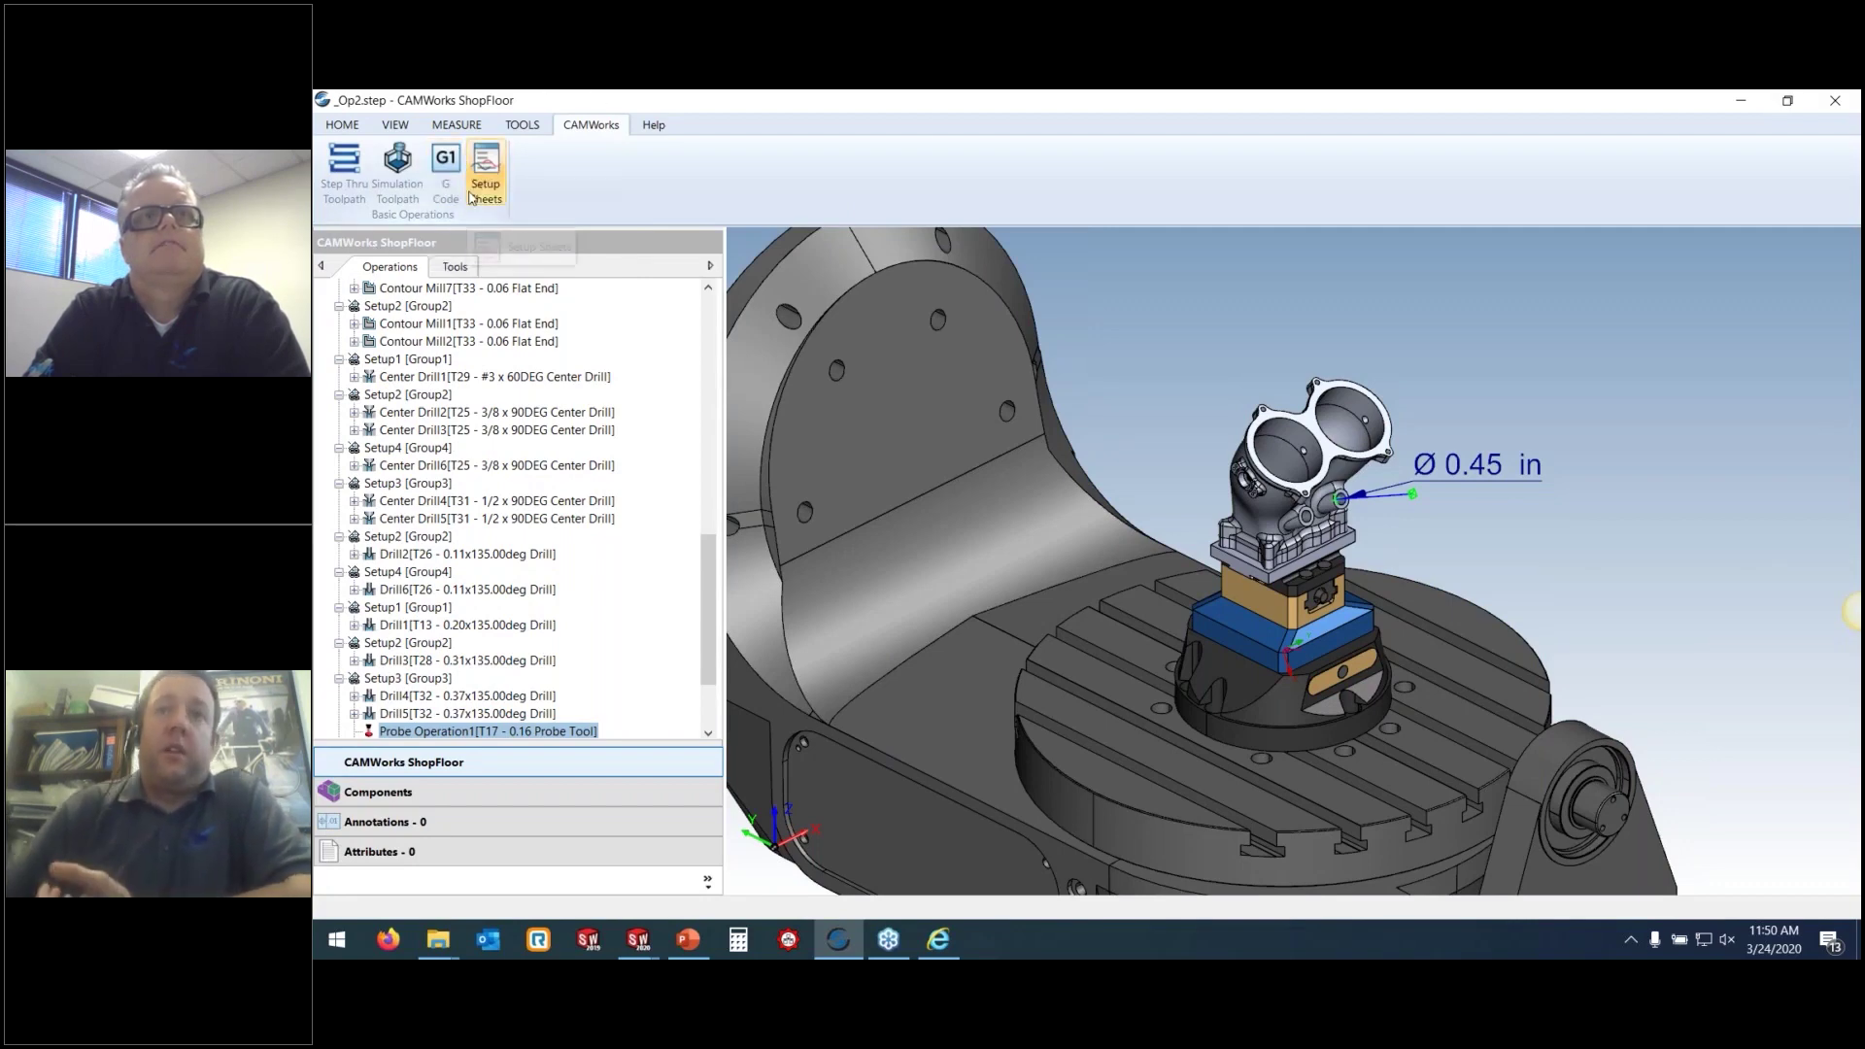
Examine the operation tree from Setup1 and the fixtured intake on the rotary table, and close ShopFloor and the setup sheets
{"action": "mouse_move", "coordinate": [533, 666]}
{"action": "mouse_move", "coordinate": [531, 629]}
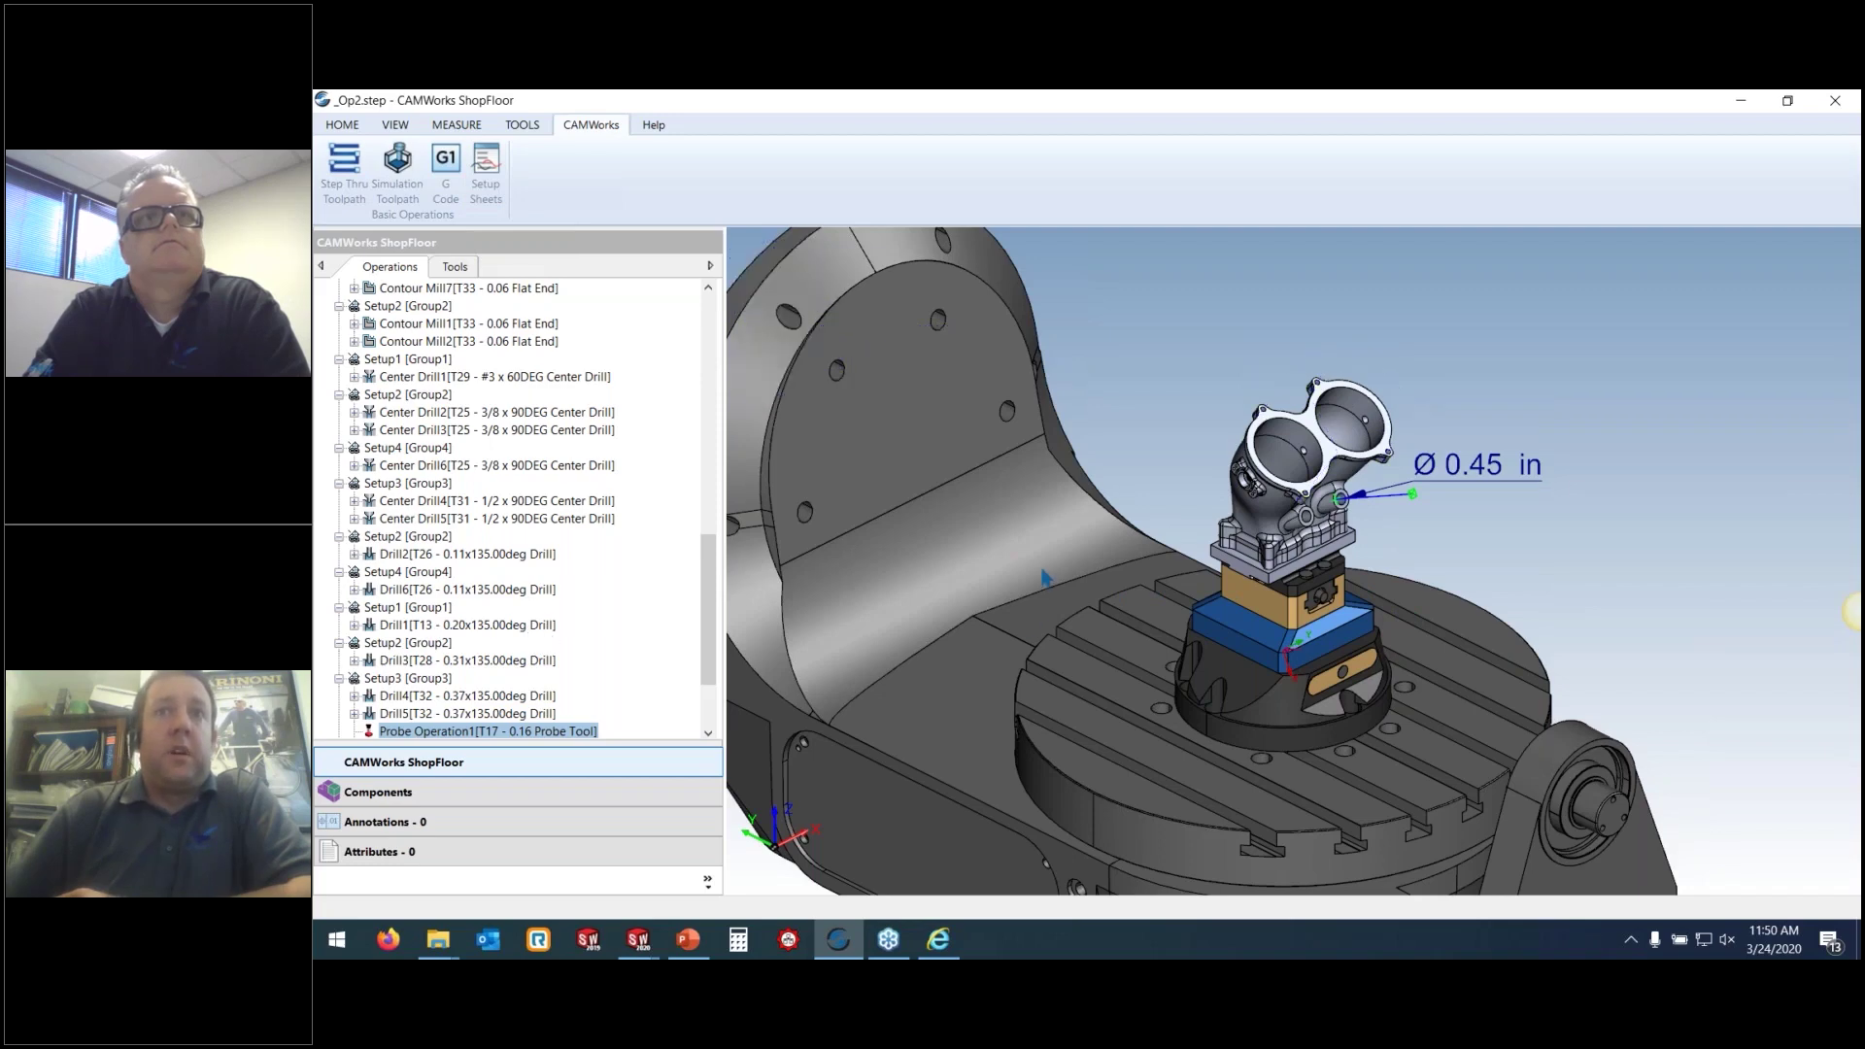
{"action": "scroll", "coordinate": [1048, 577], "scroll_direction": "down", "scroll_amount": 3}
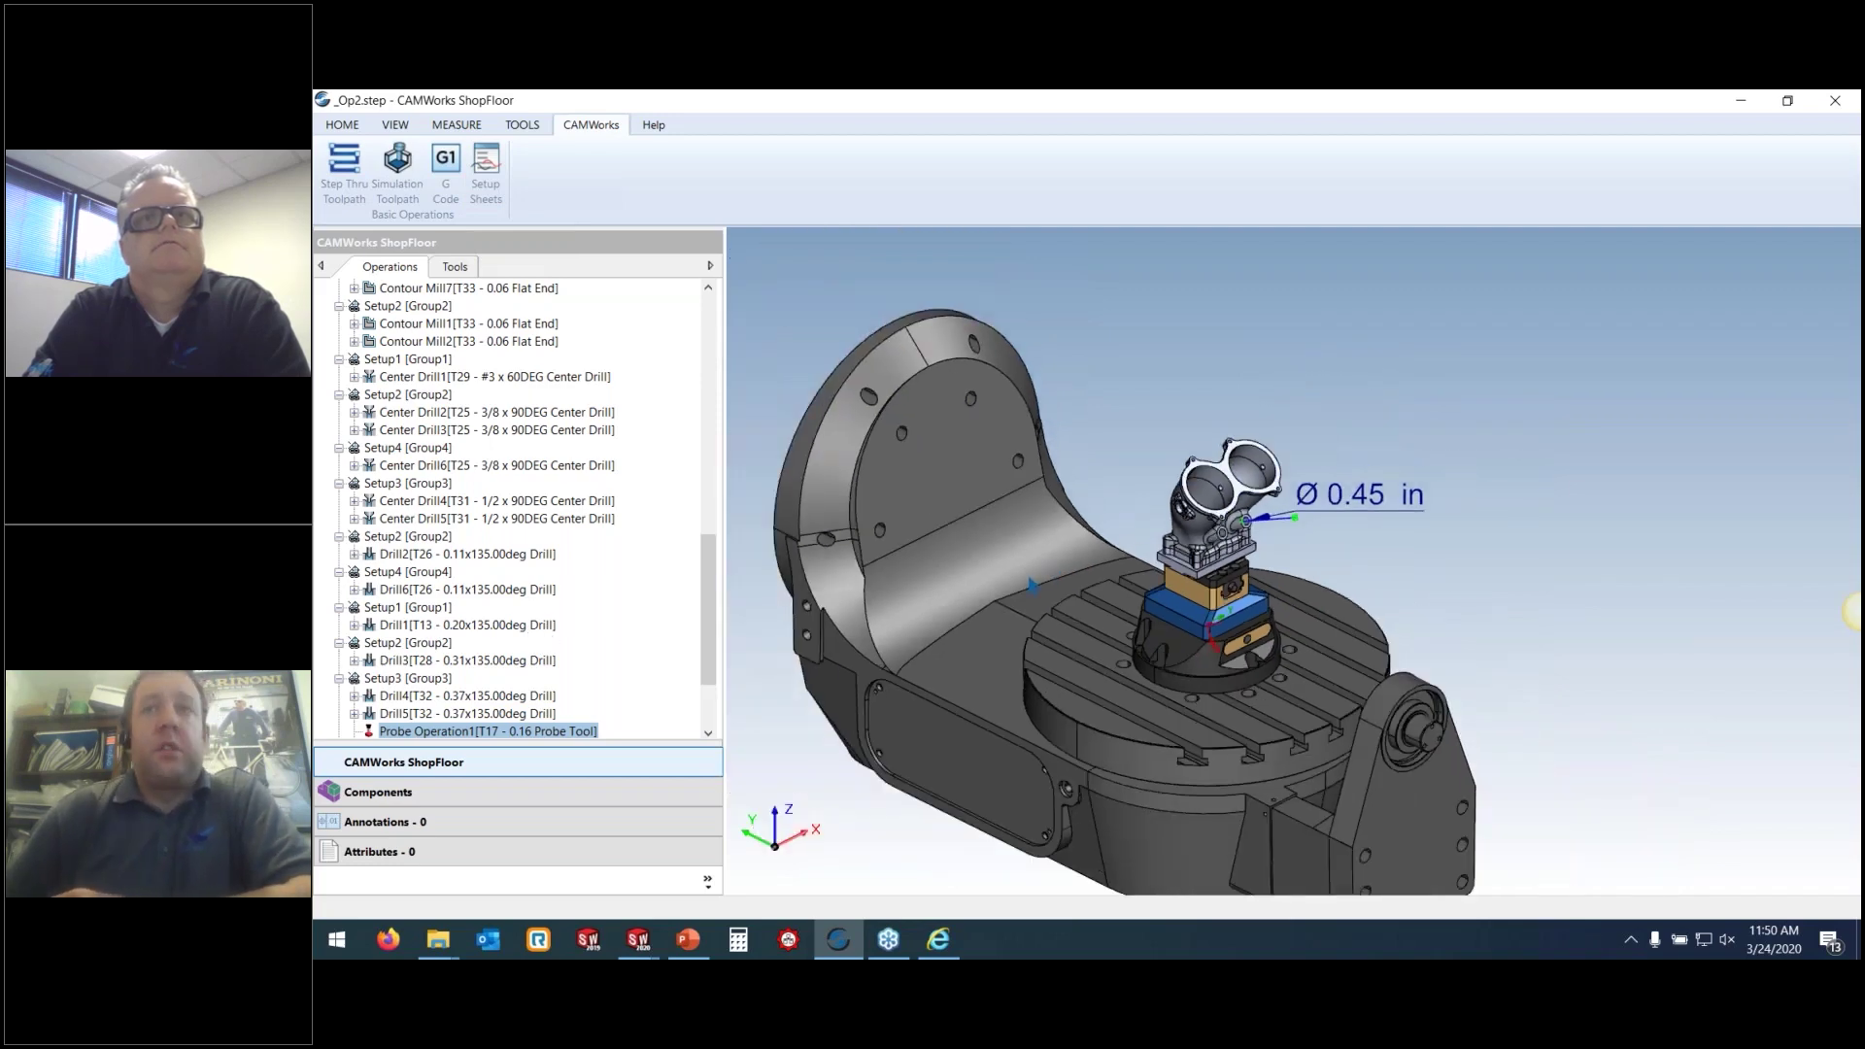
{"action": "middle_click_drag", "start_coordinate": [1084, 629], "coordinate": [1061, 595]}
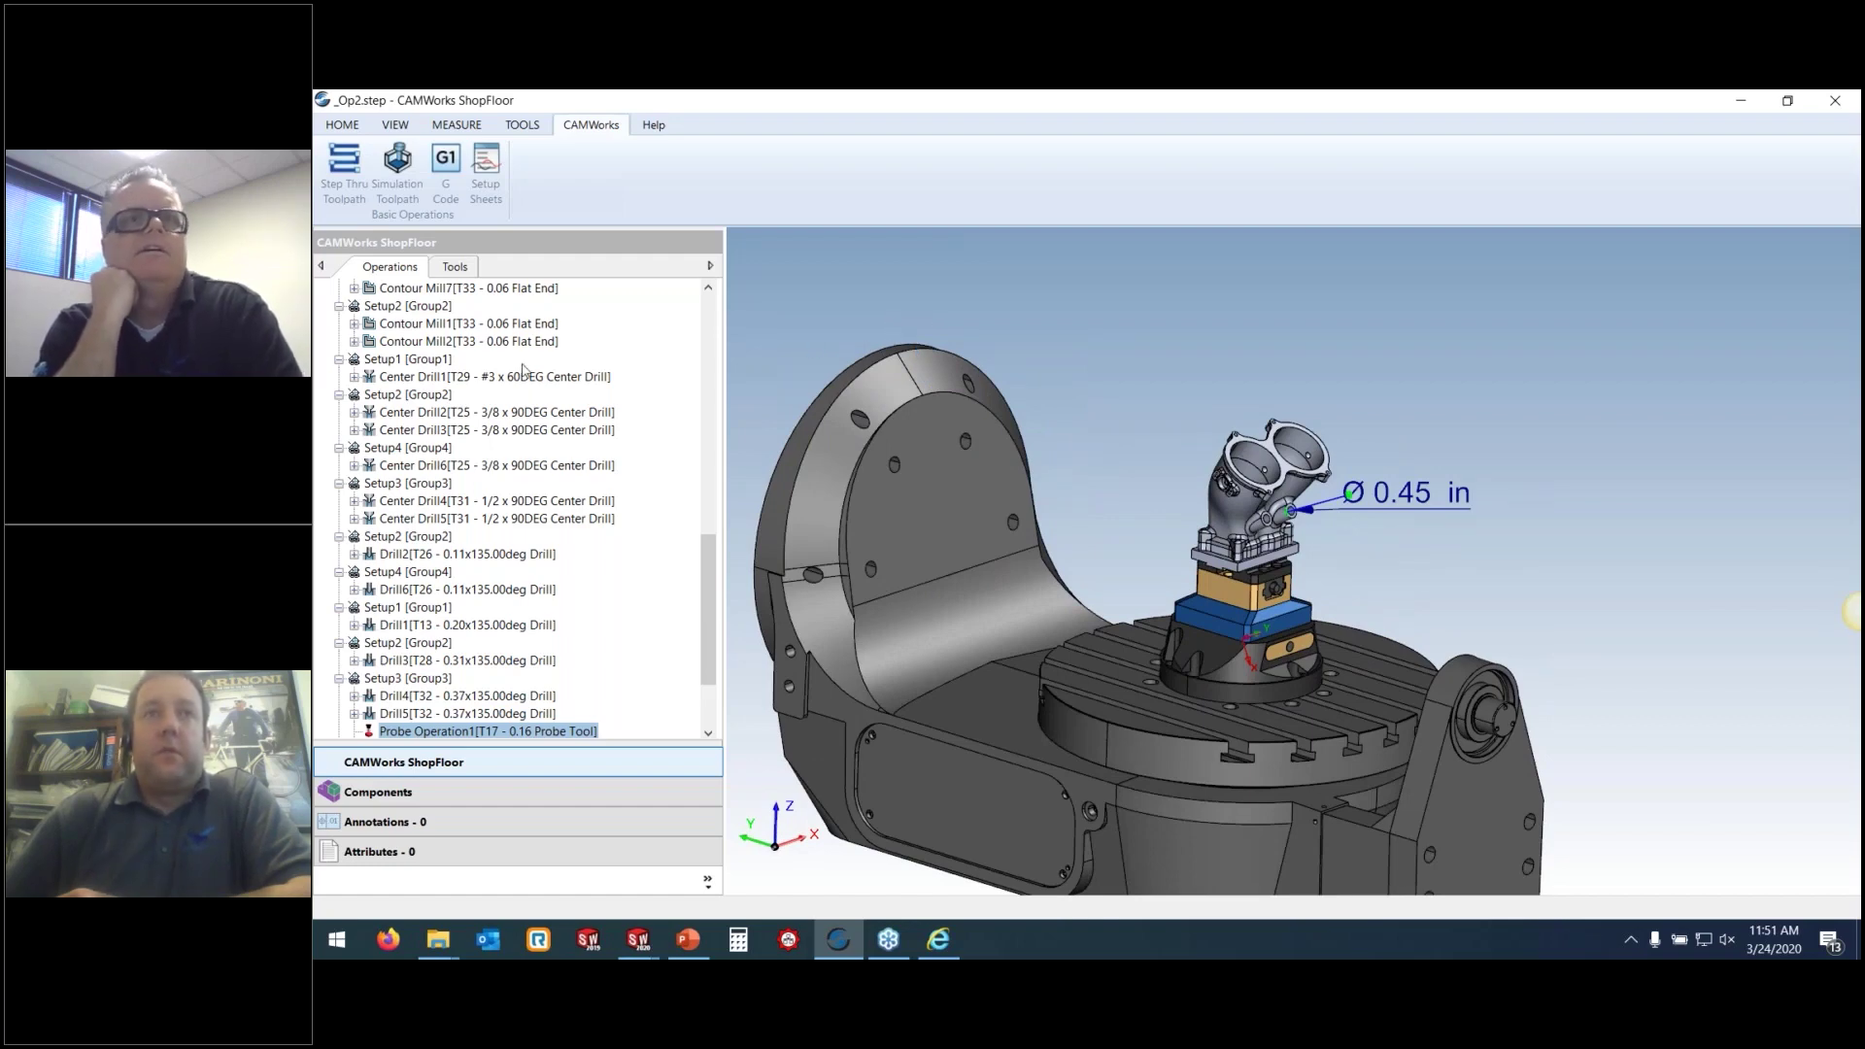
{"action": "left_click", "coordinate": [434, 359]}
{"action": "scroll", "coordinate": [433, 374], "scroll_direction": "up", "scroll_amount": 10}
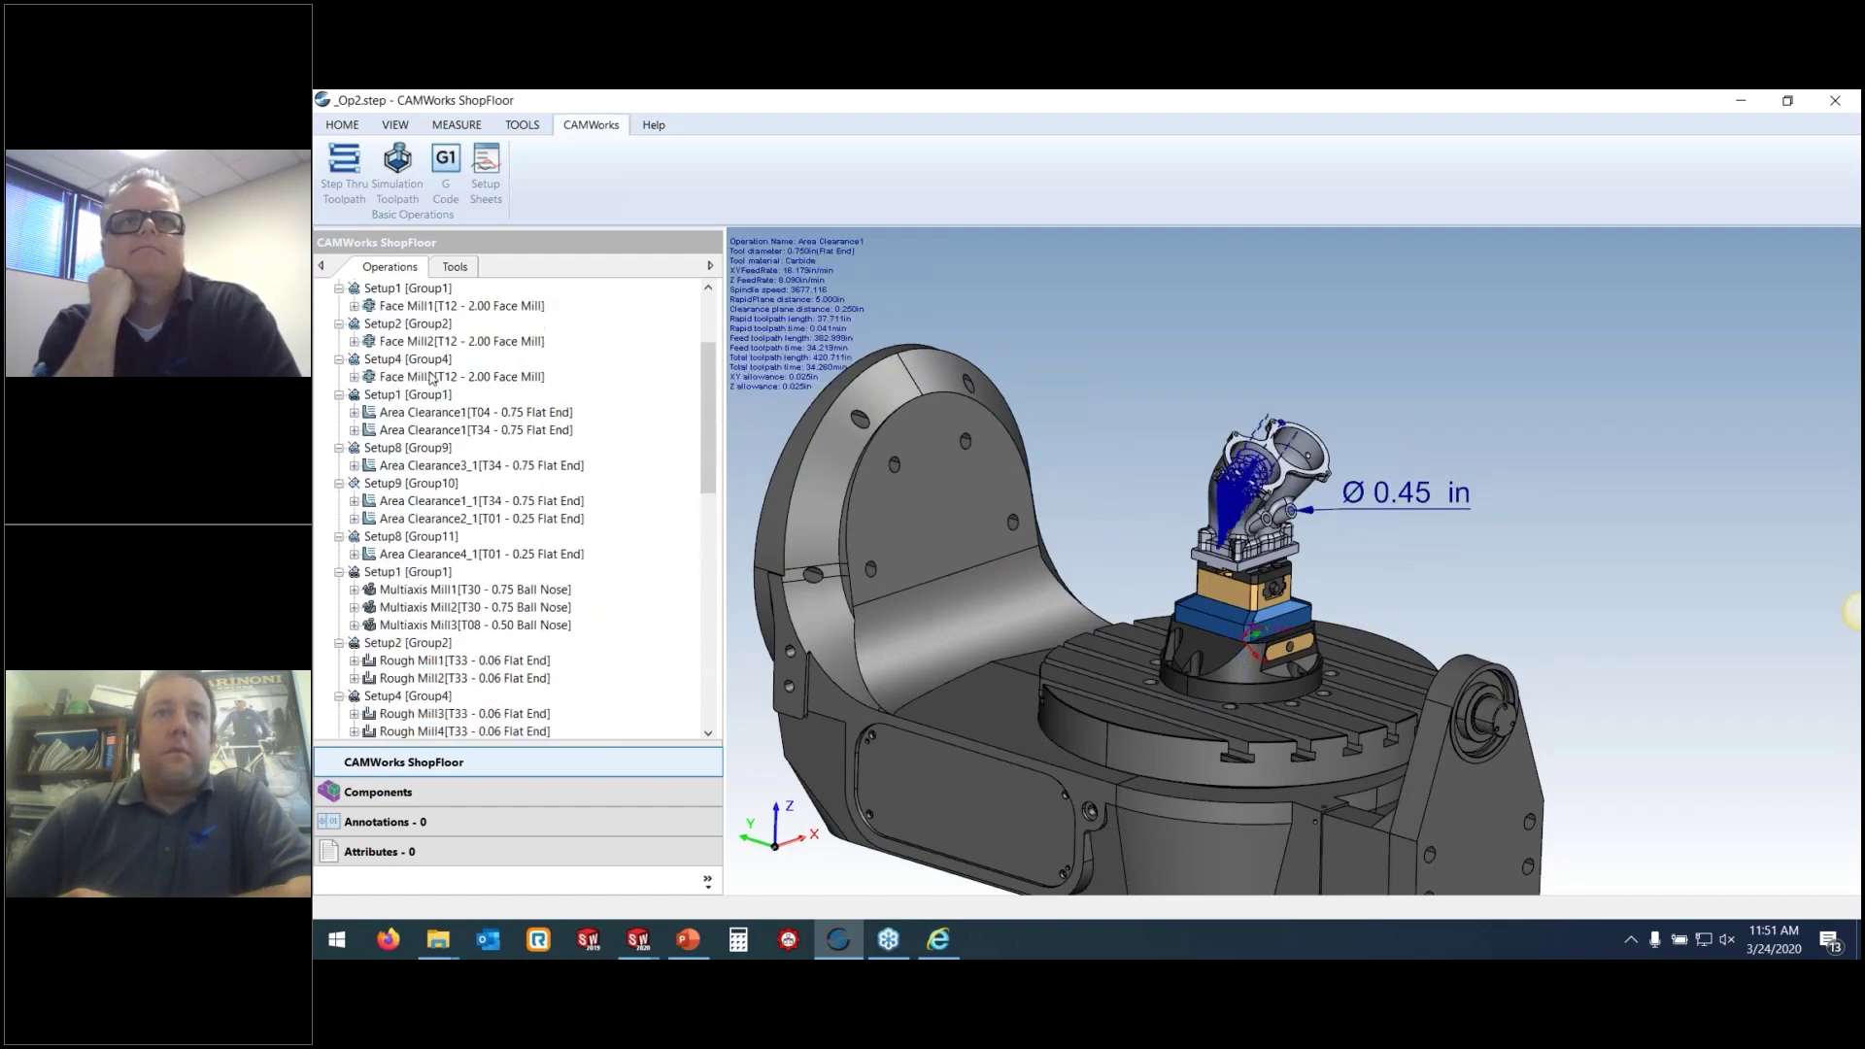
{"action": "scroll", "coordinate": [433, 377], "scroll_direction": "up", "scroll_amount": 3}
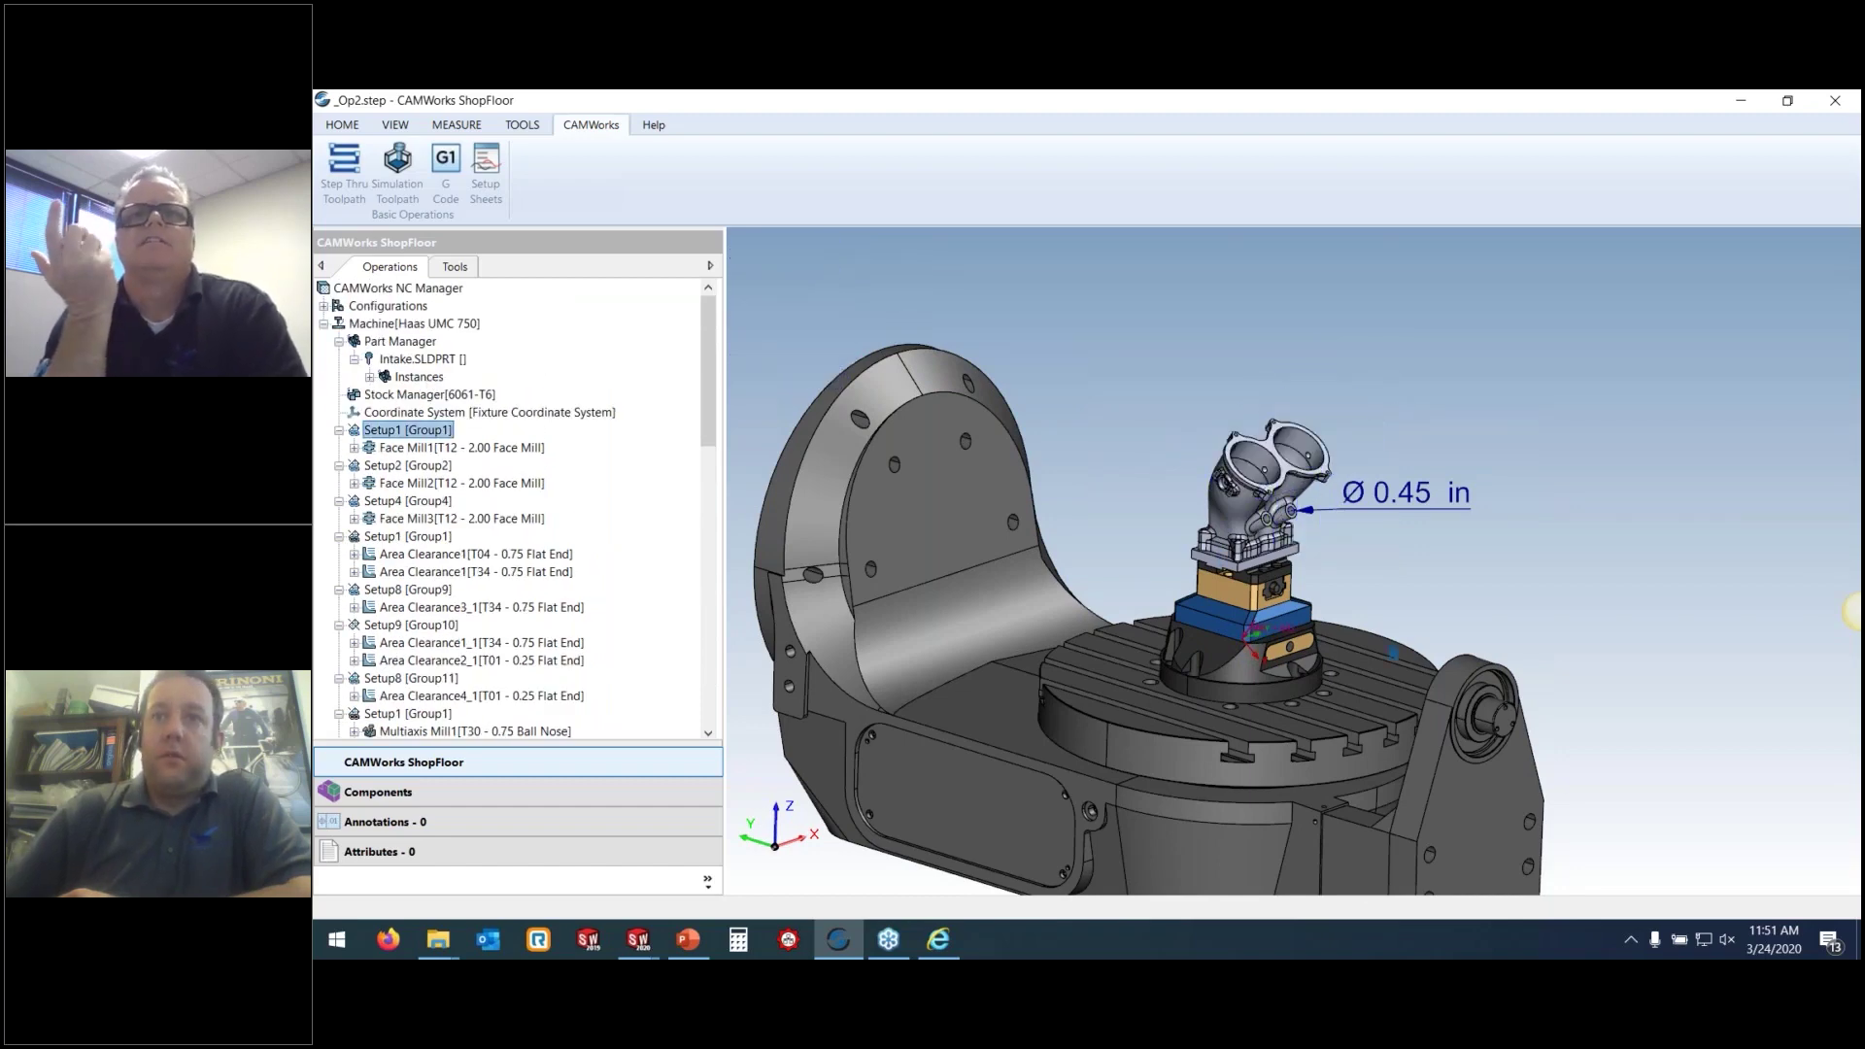
{"action": "scroll", "coordinate": [1244, 632], "scroll_direction": "up", "scroll_amount": 5}
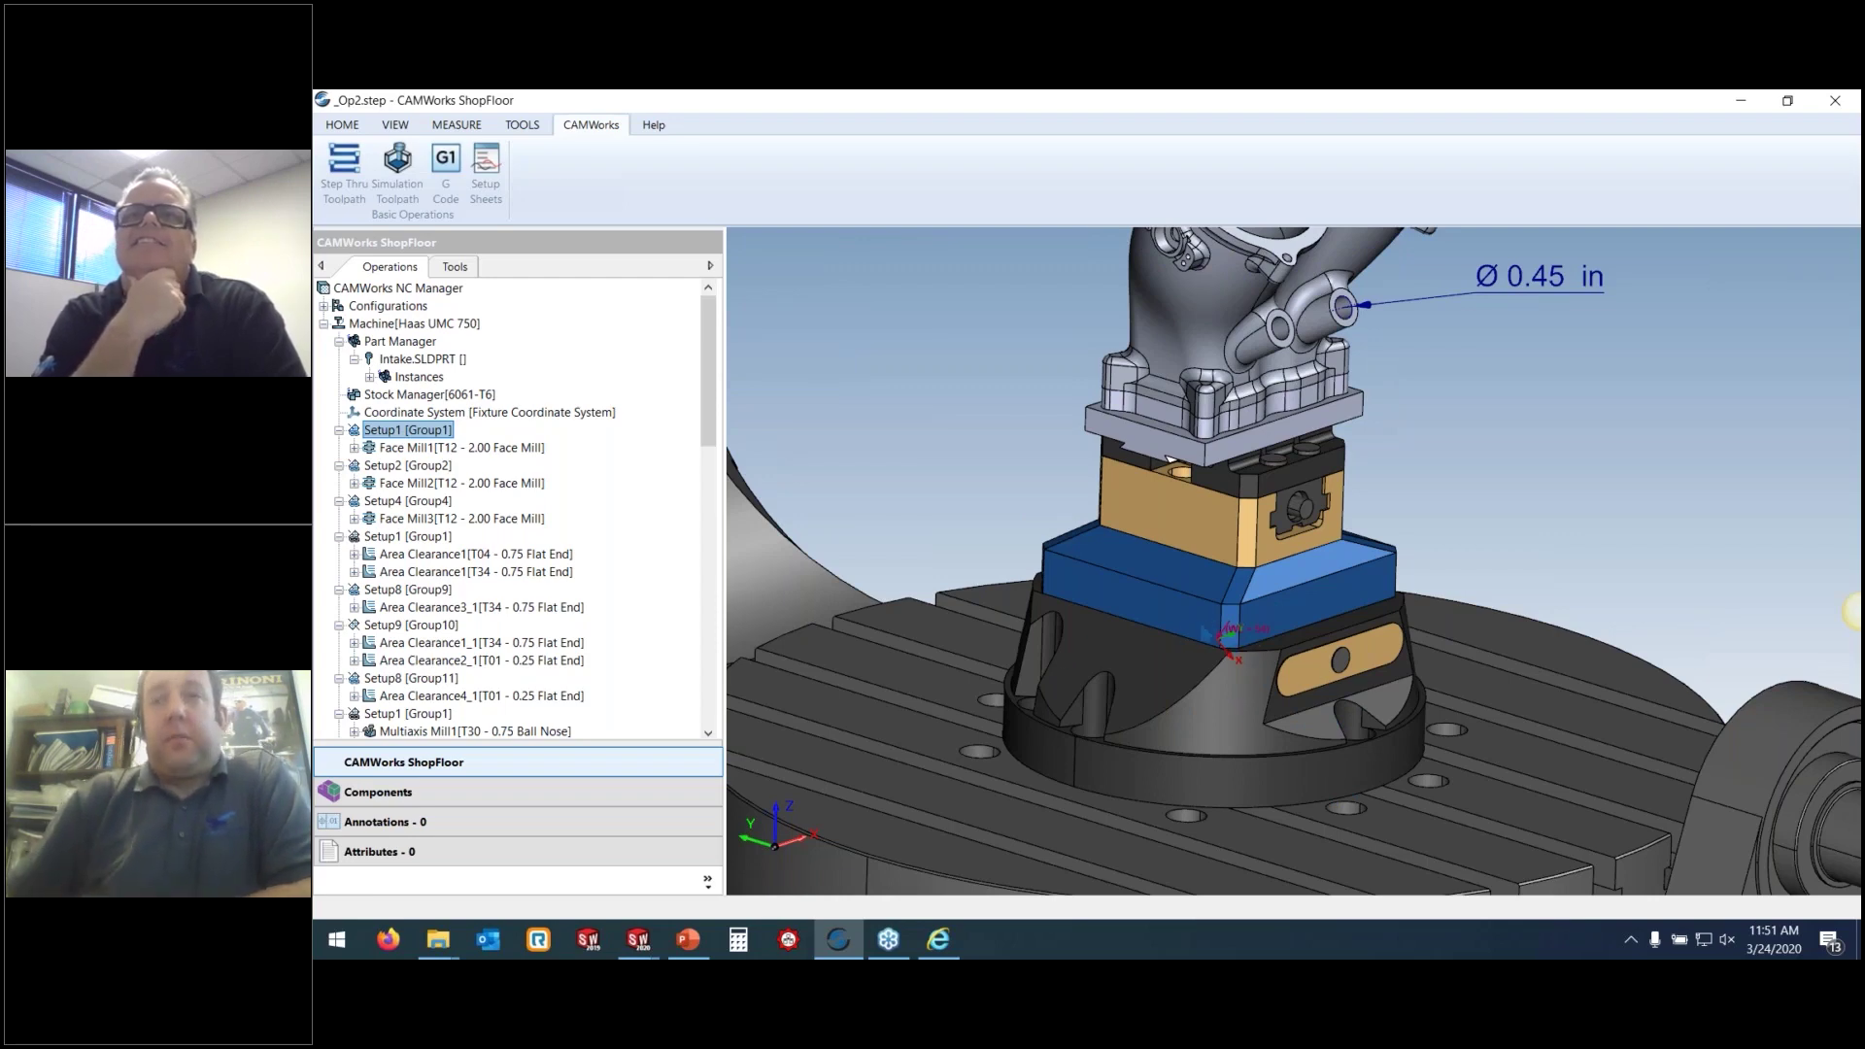
{"action": "scroll", "coordinate": [1203, 629], "scroll_direction": "up", "scroll_amount": 2}
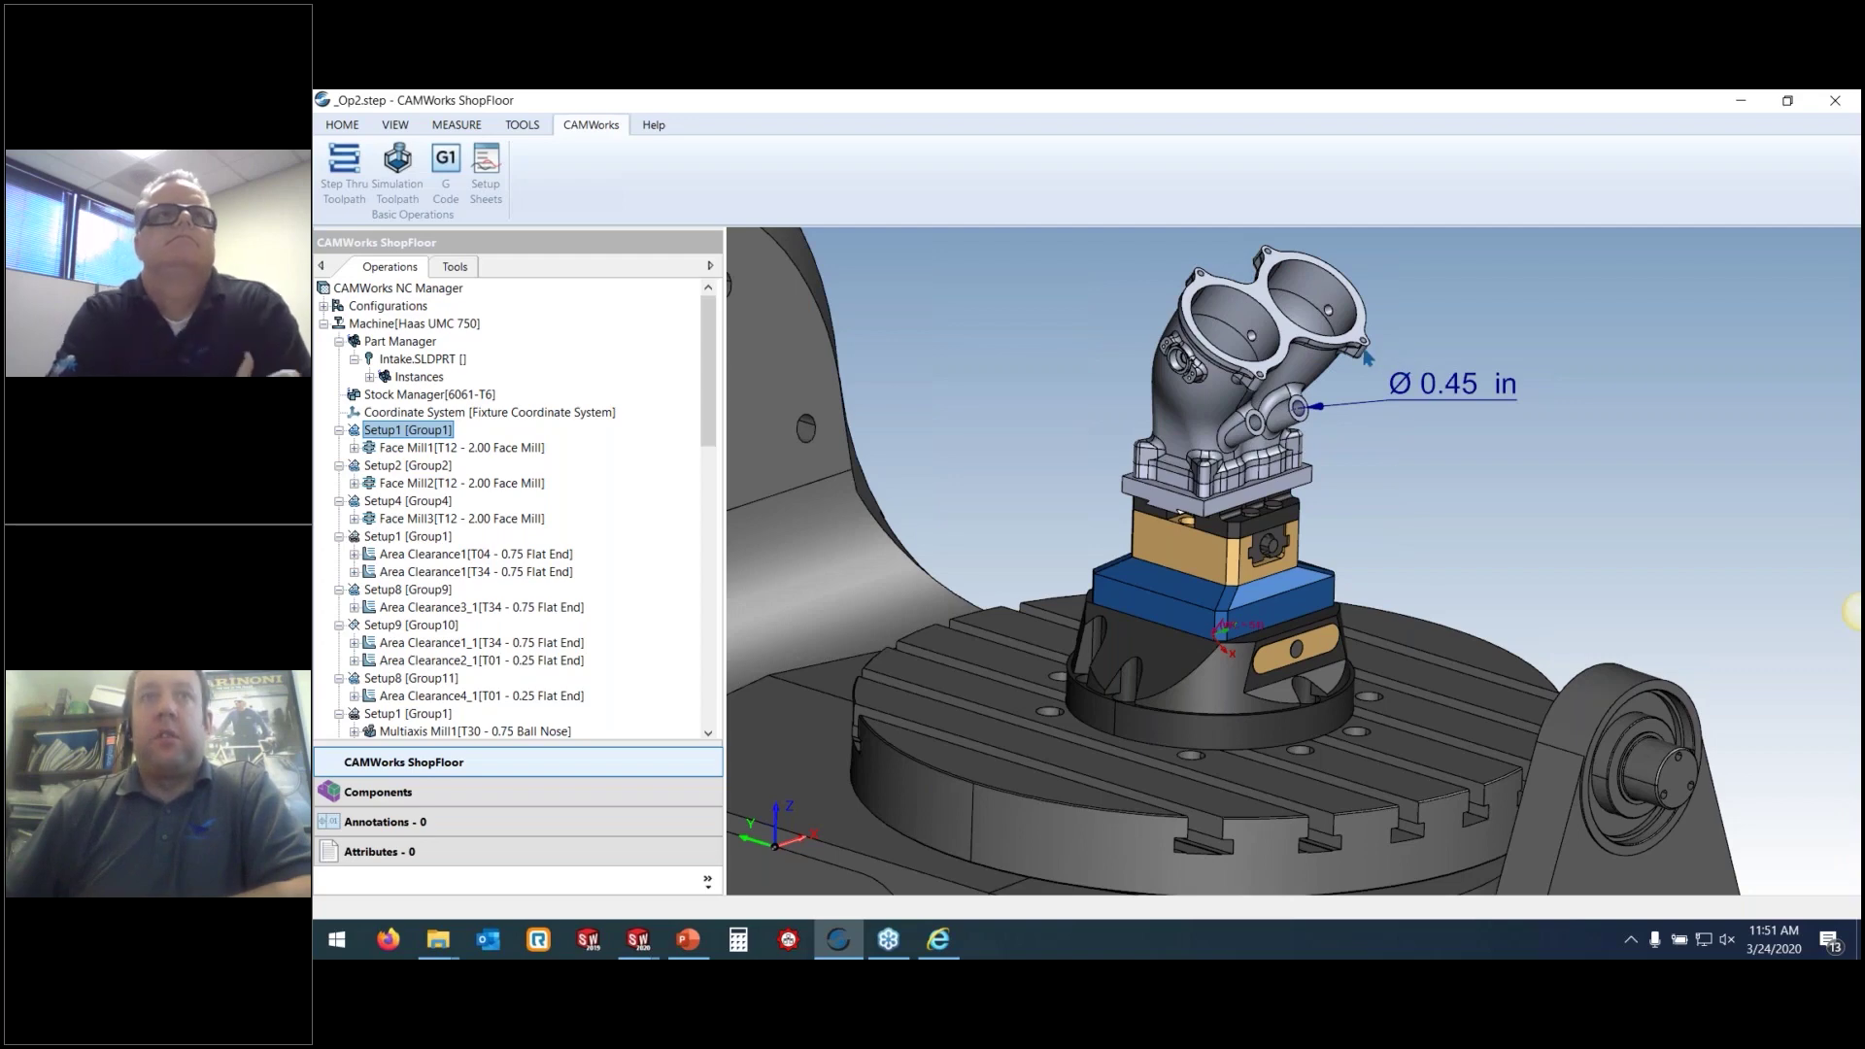
{"action": "left_click", "coordinate": [1842, 100]}
{"action": "left_click", "coordinate": [1833, 208]}
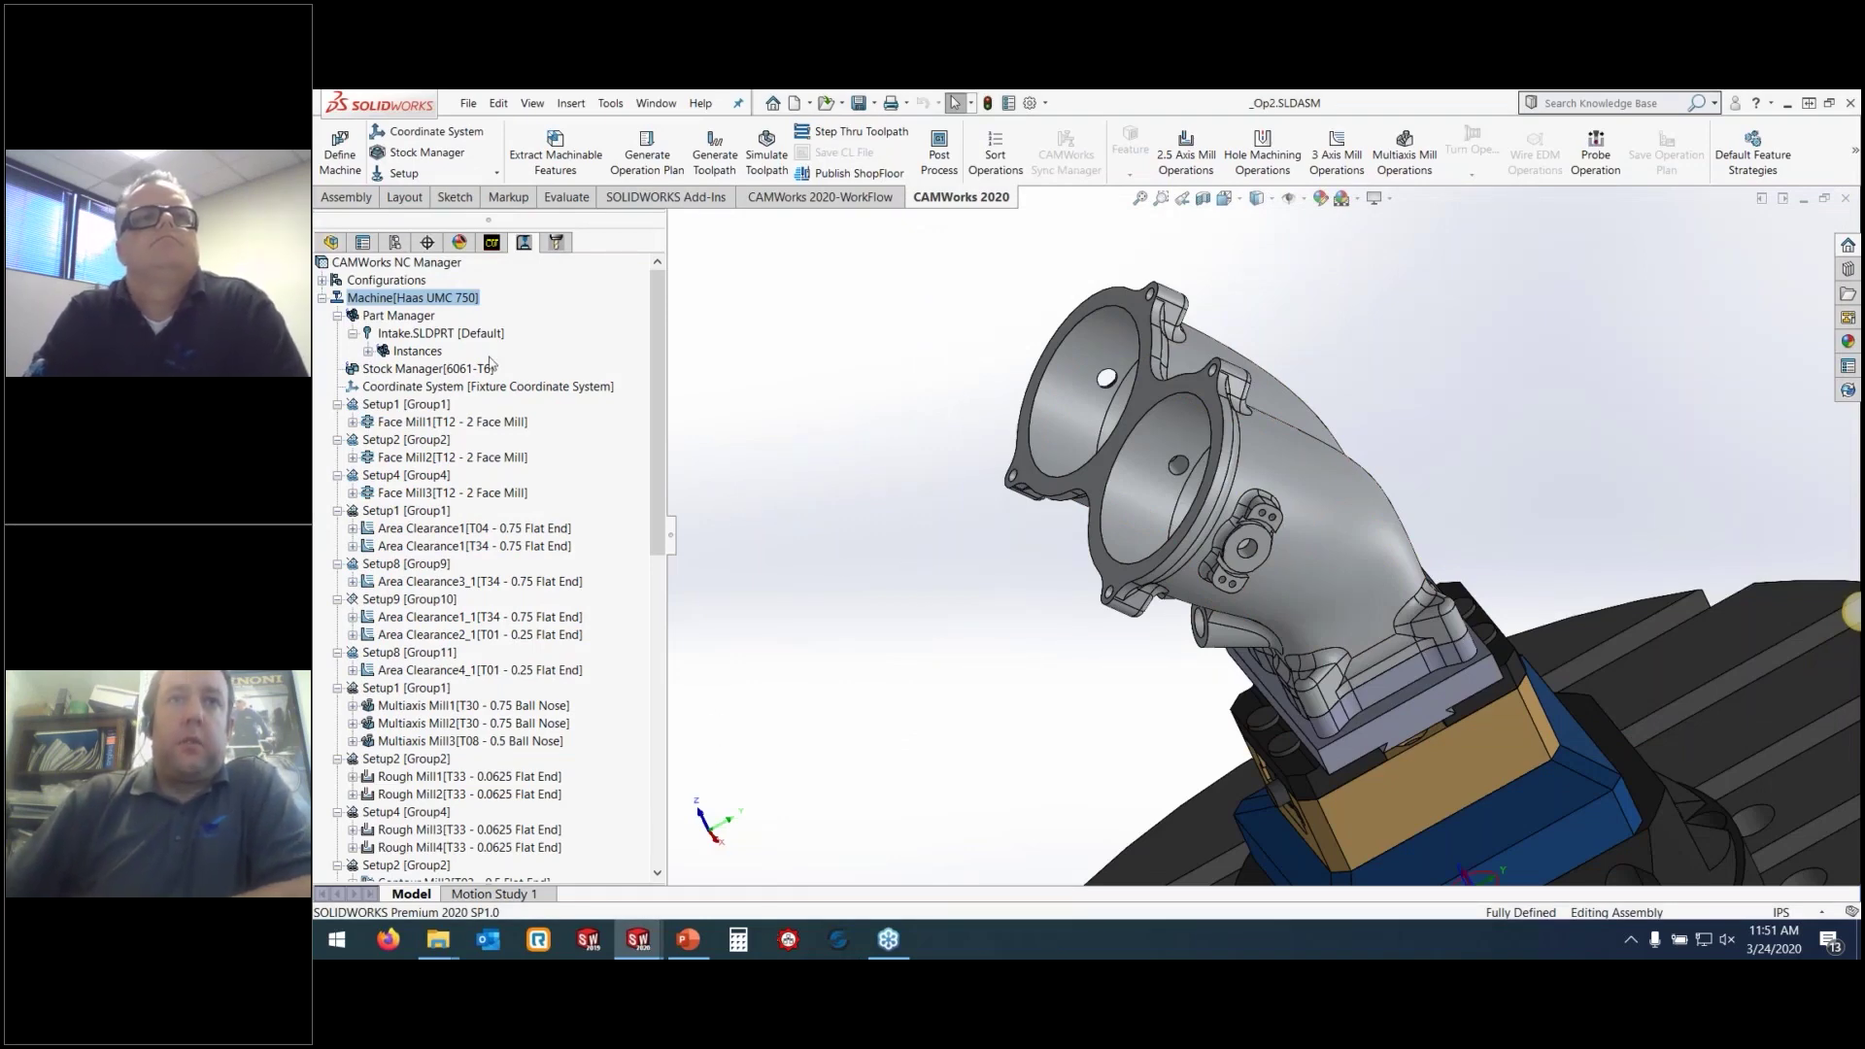
Launch machine simulation for the Haas UMC 750, overwriting the post output file _Op2.TXT and running the post process
{"action": "right_click", "coordinate": [439, 300]}
{"action": "mouse_move", "coordinate": [524, 461]}
{"action": "left_click", "coordinate": [745, 499]}
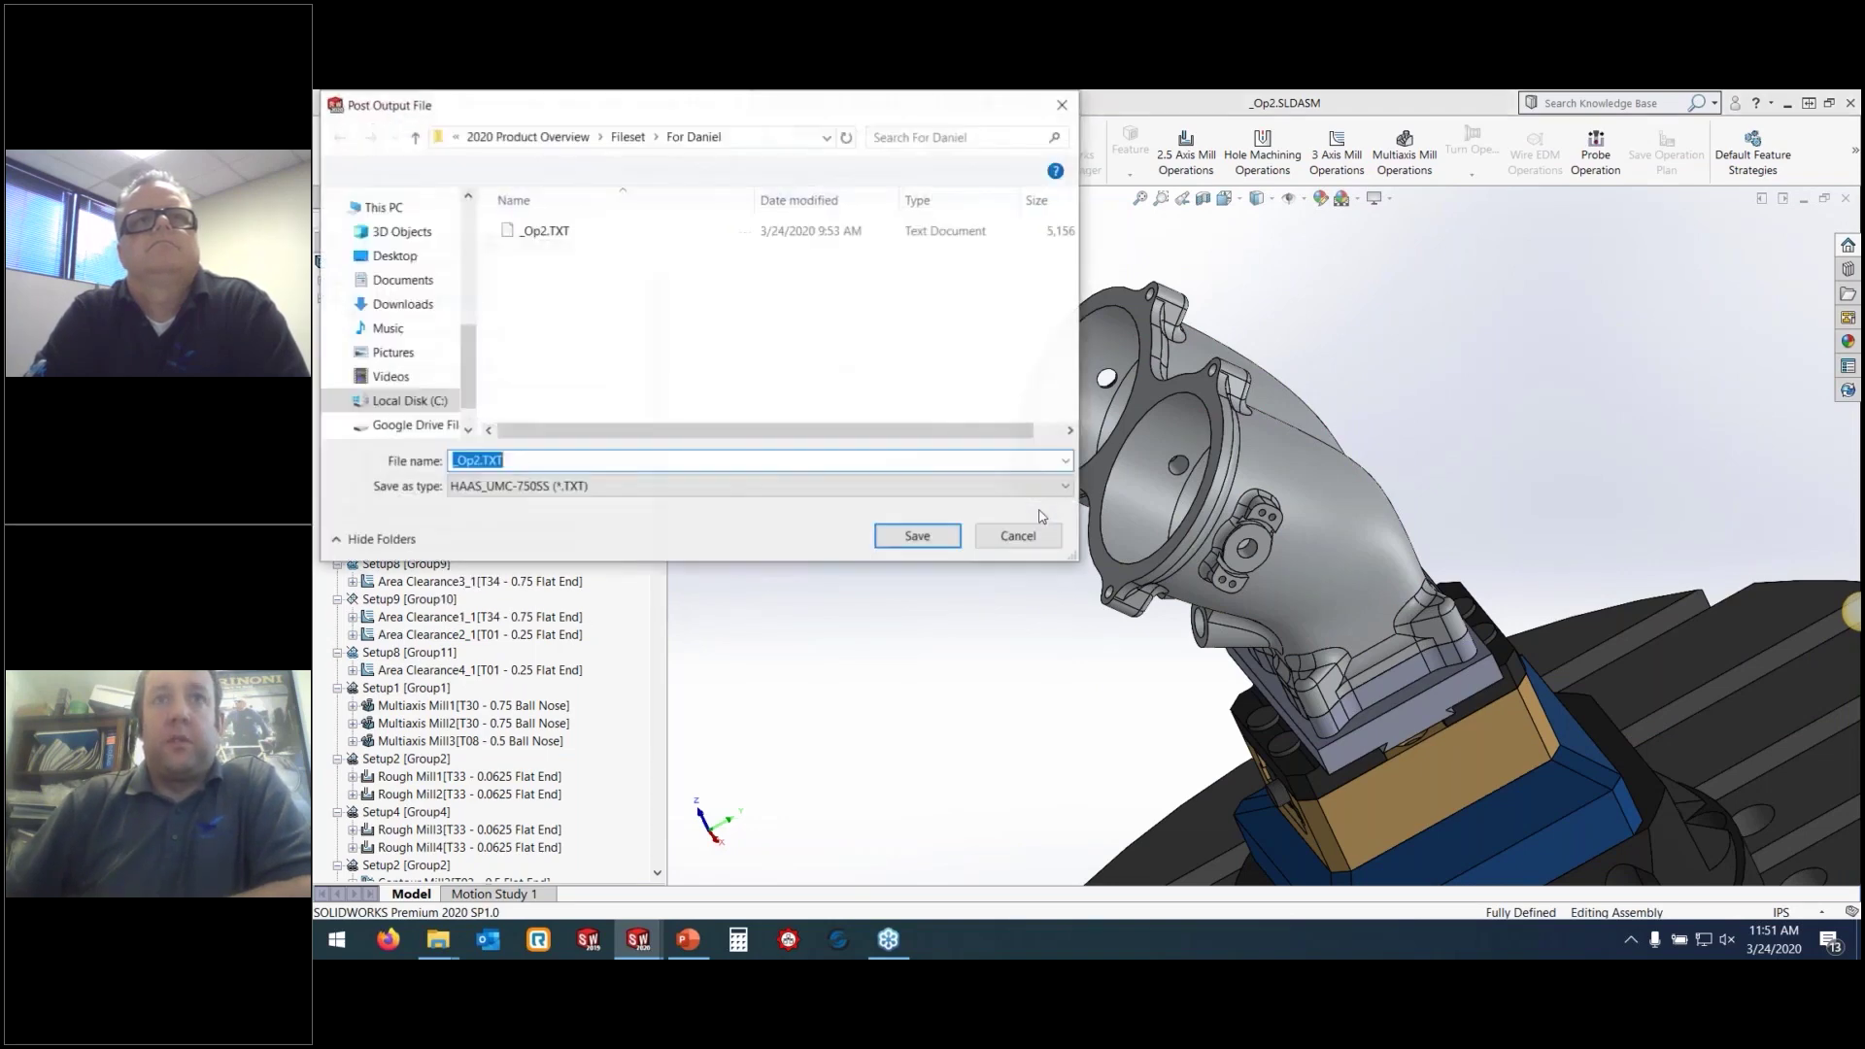
{"action": "left_click", "coordinate": [918, 543]}
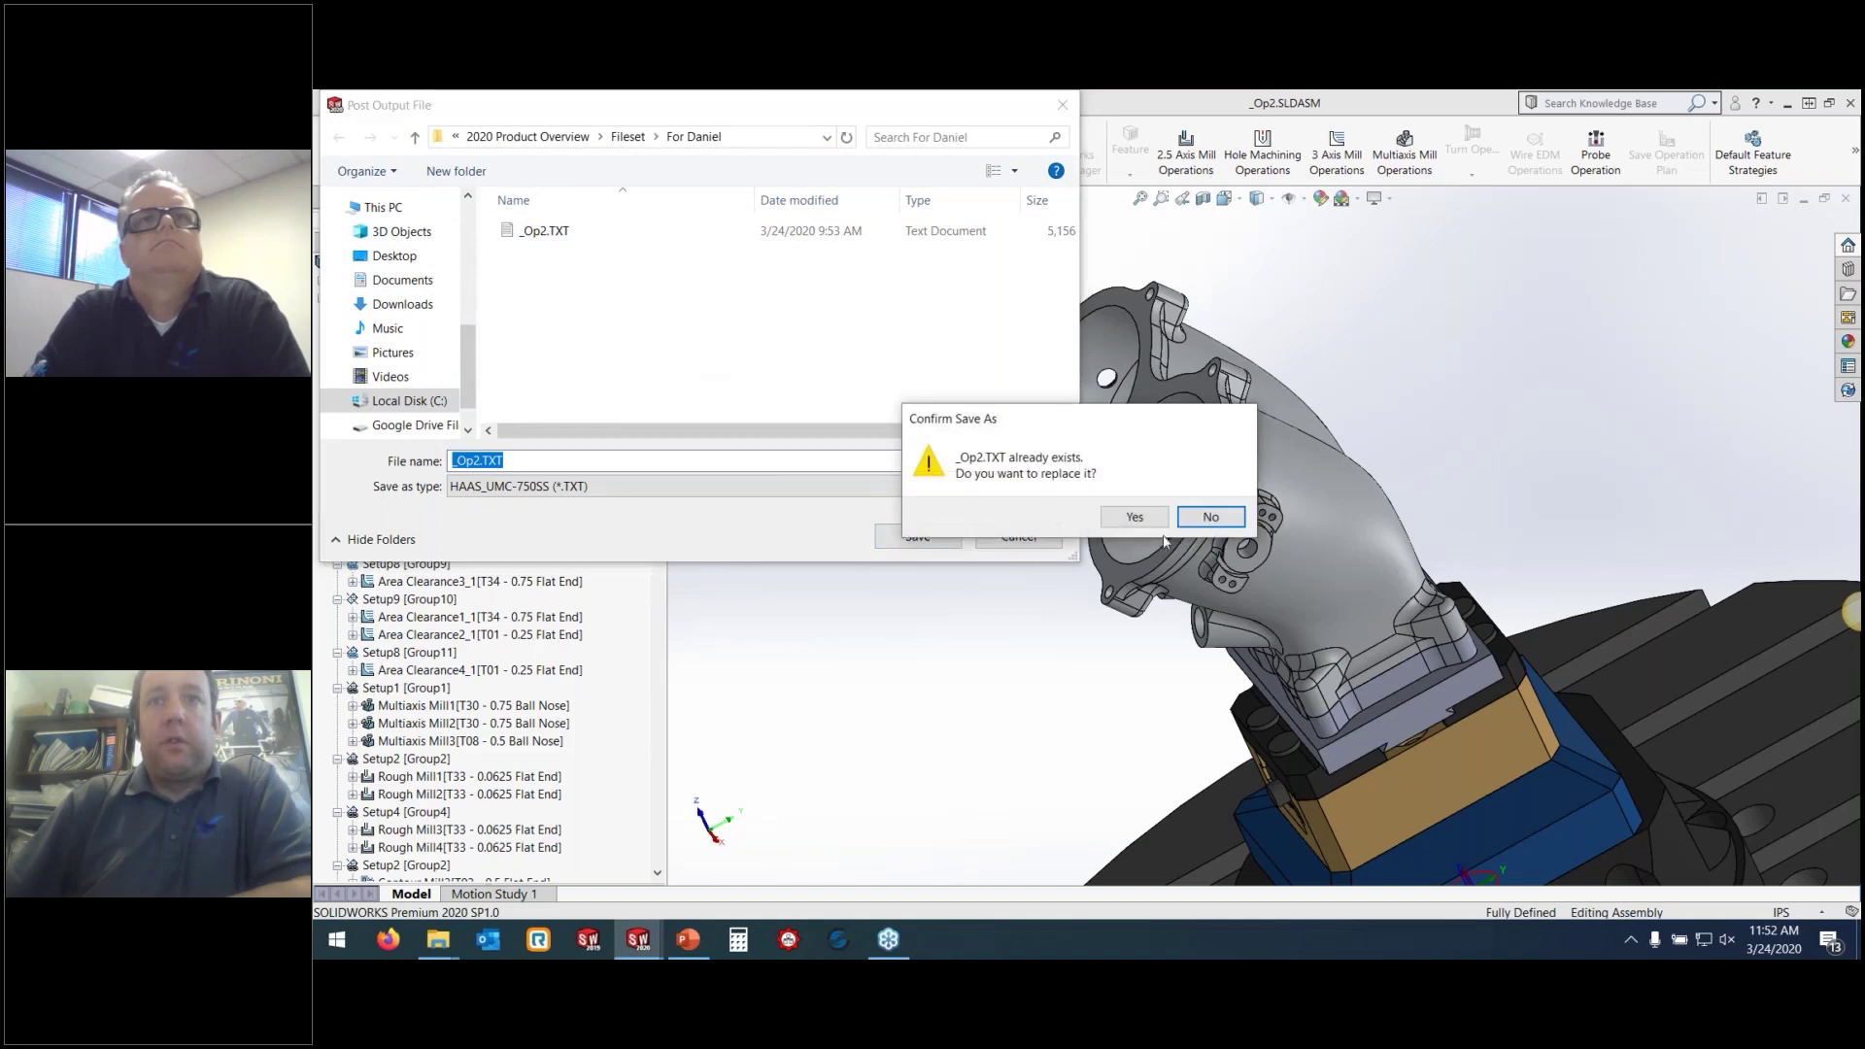
{"action": "left_click", "coordinate": [1135, 523]}
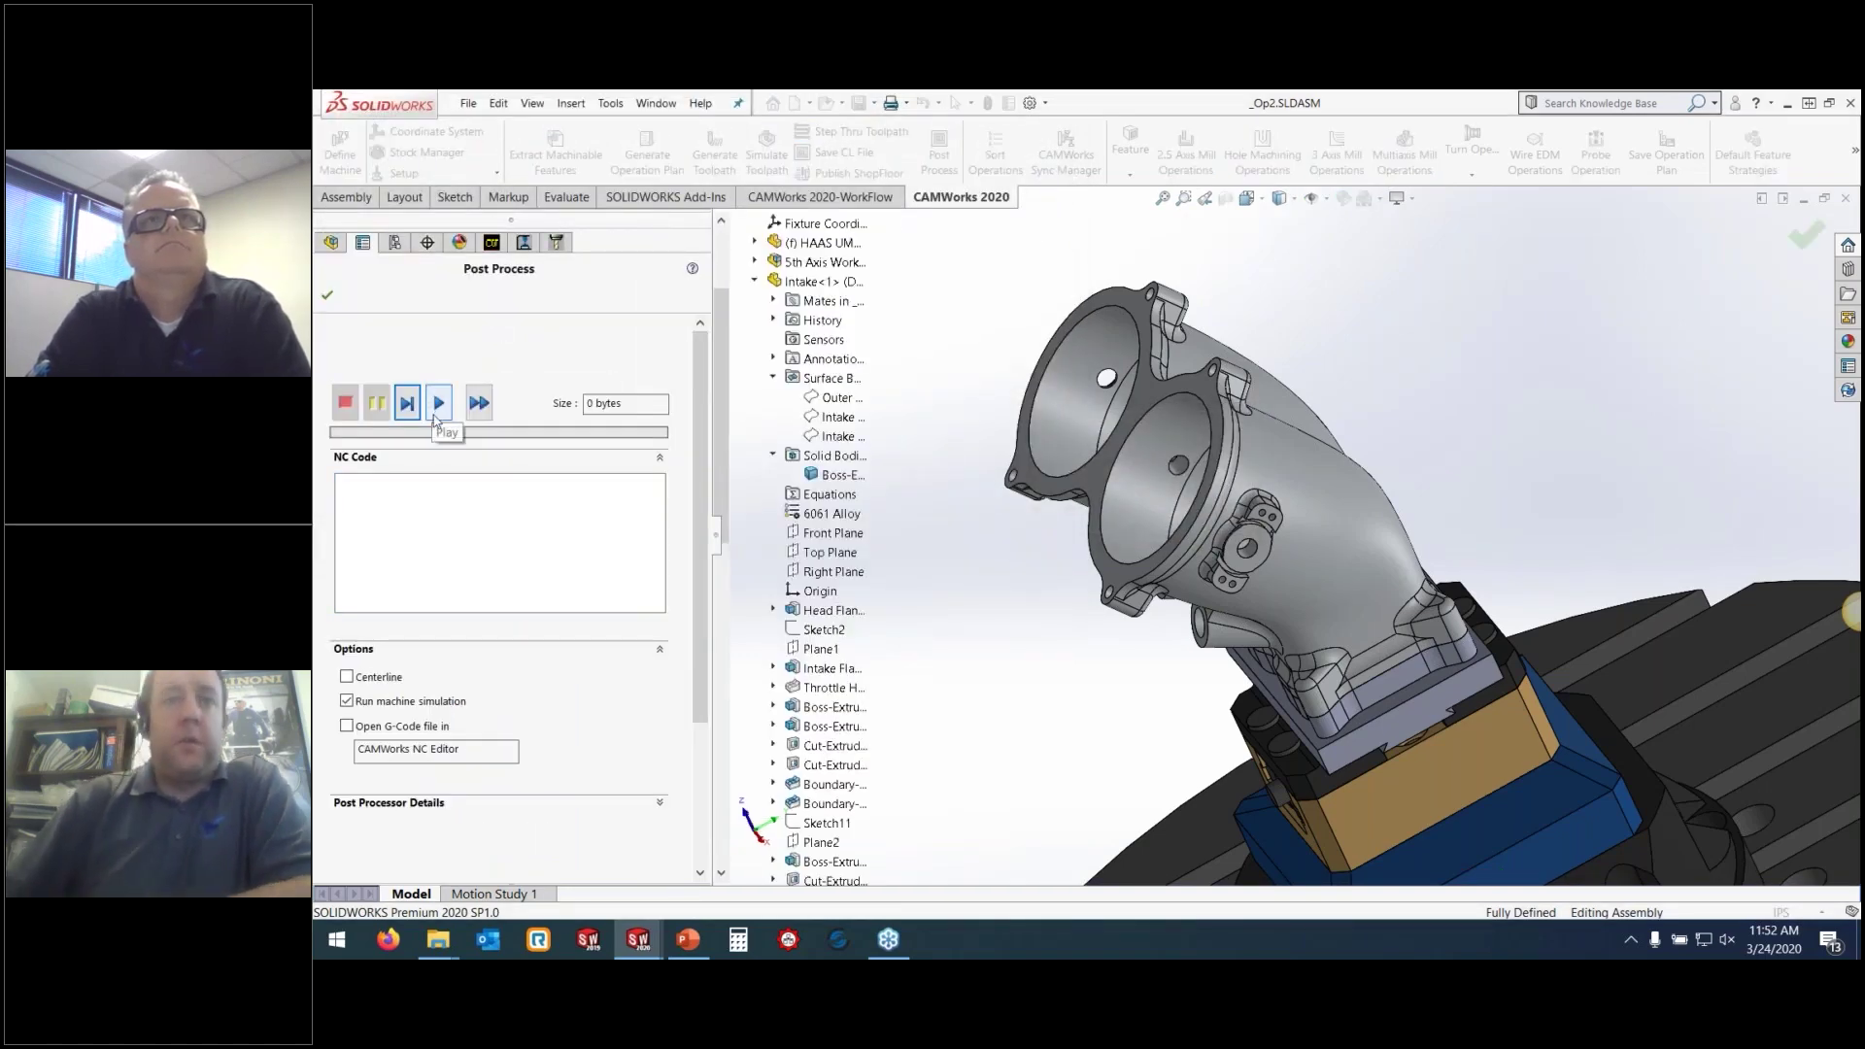
{"action": "left_click", "coordinate": [412, 418]}
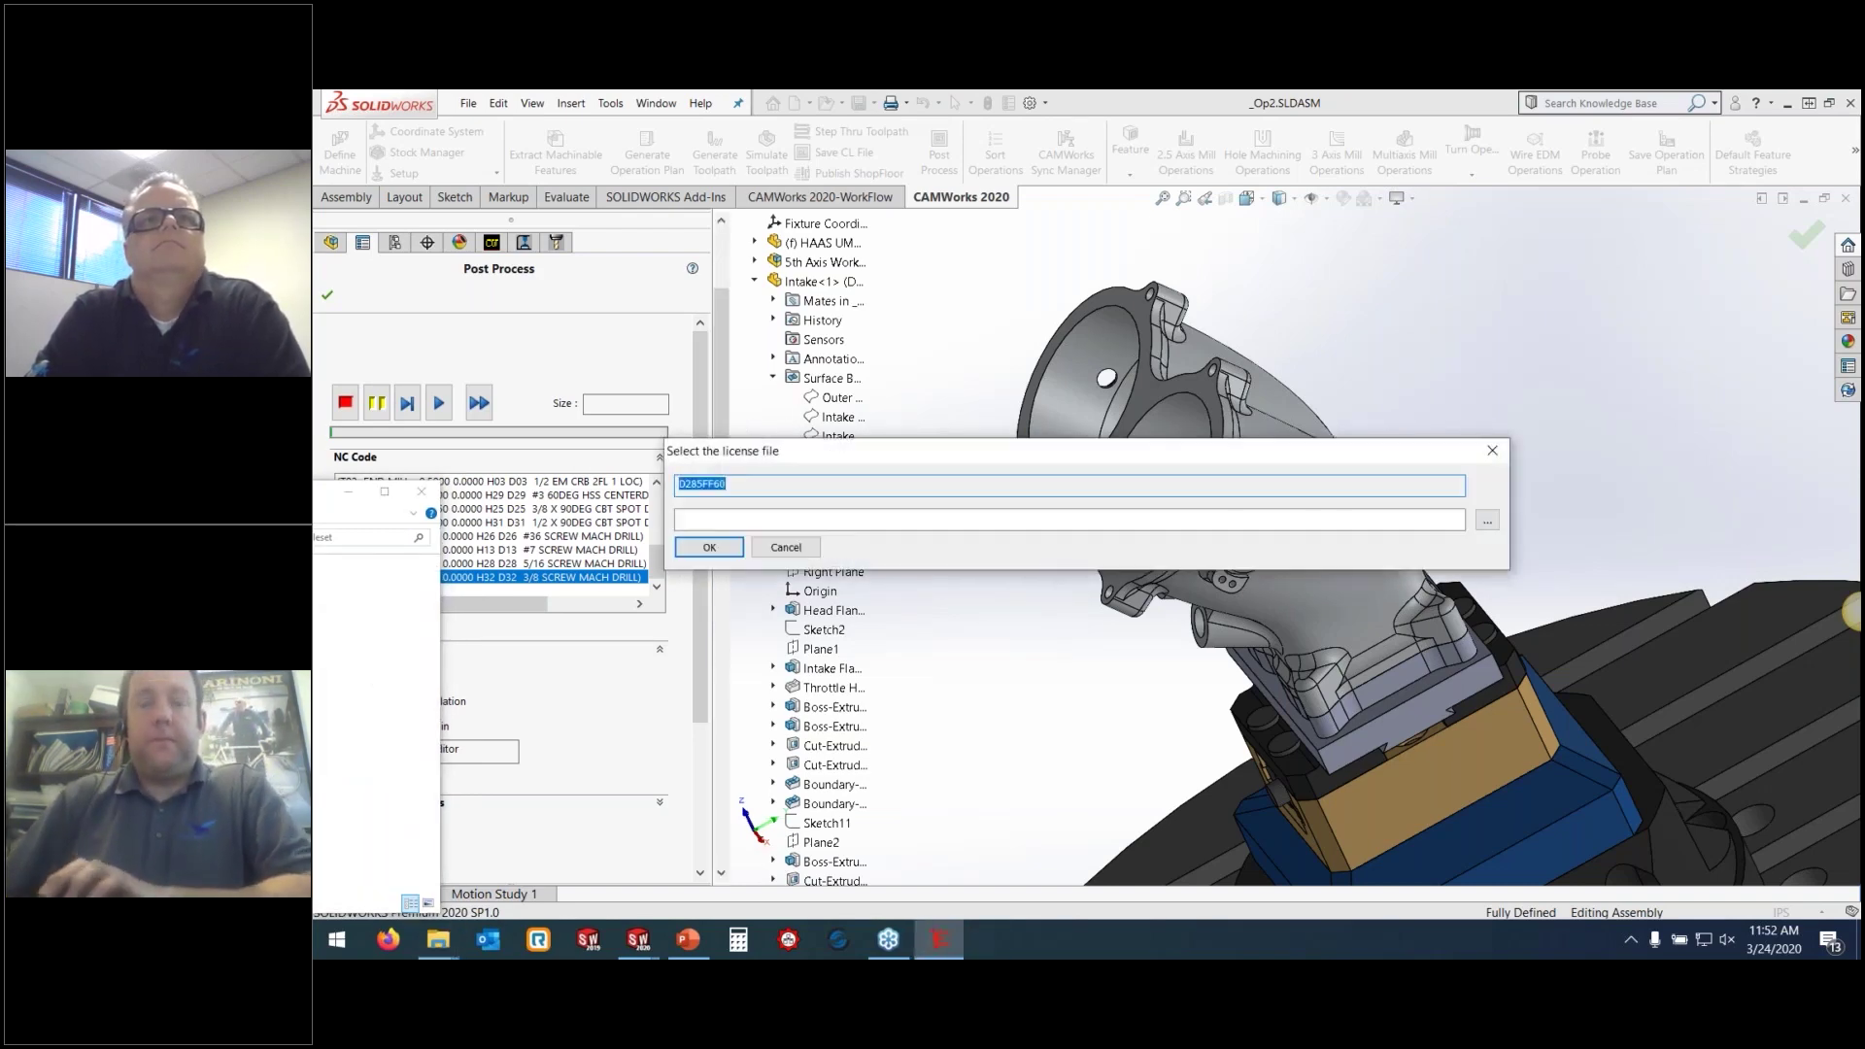
Dismiss the license file request without choosing a file and maximize the Eureka simulation window
{"action": "left_click", "coordinate": [710, 550]}
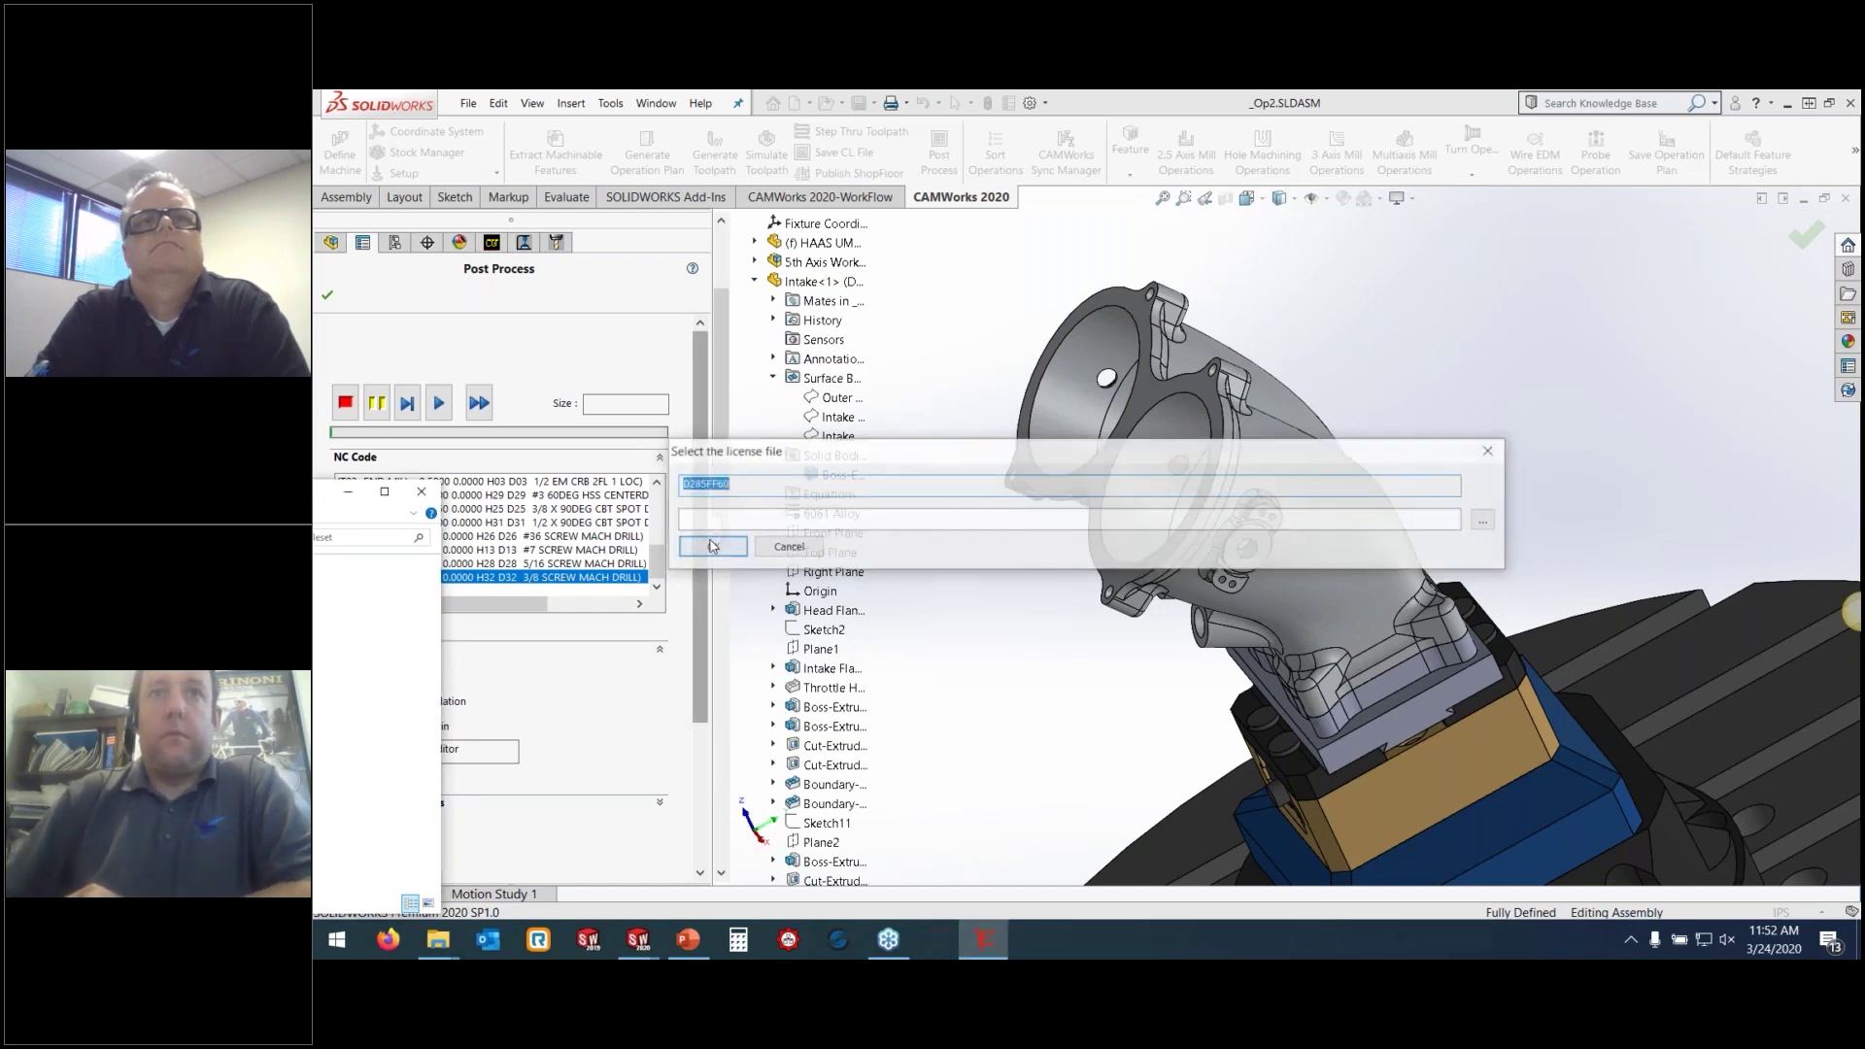
{"action": "left_click", "coordinate": [806, 550]}
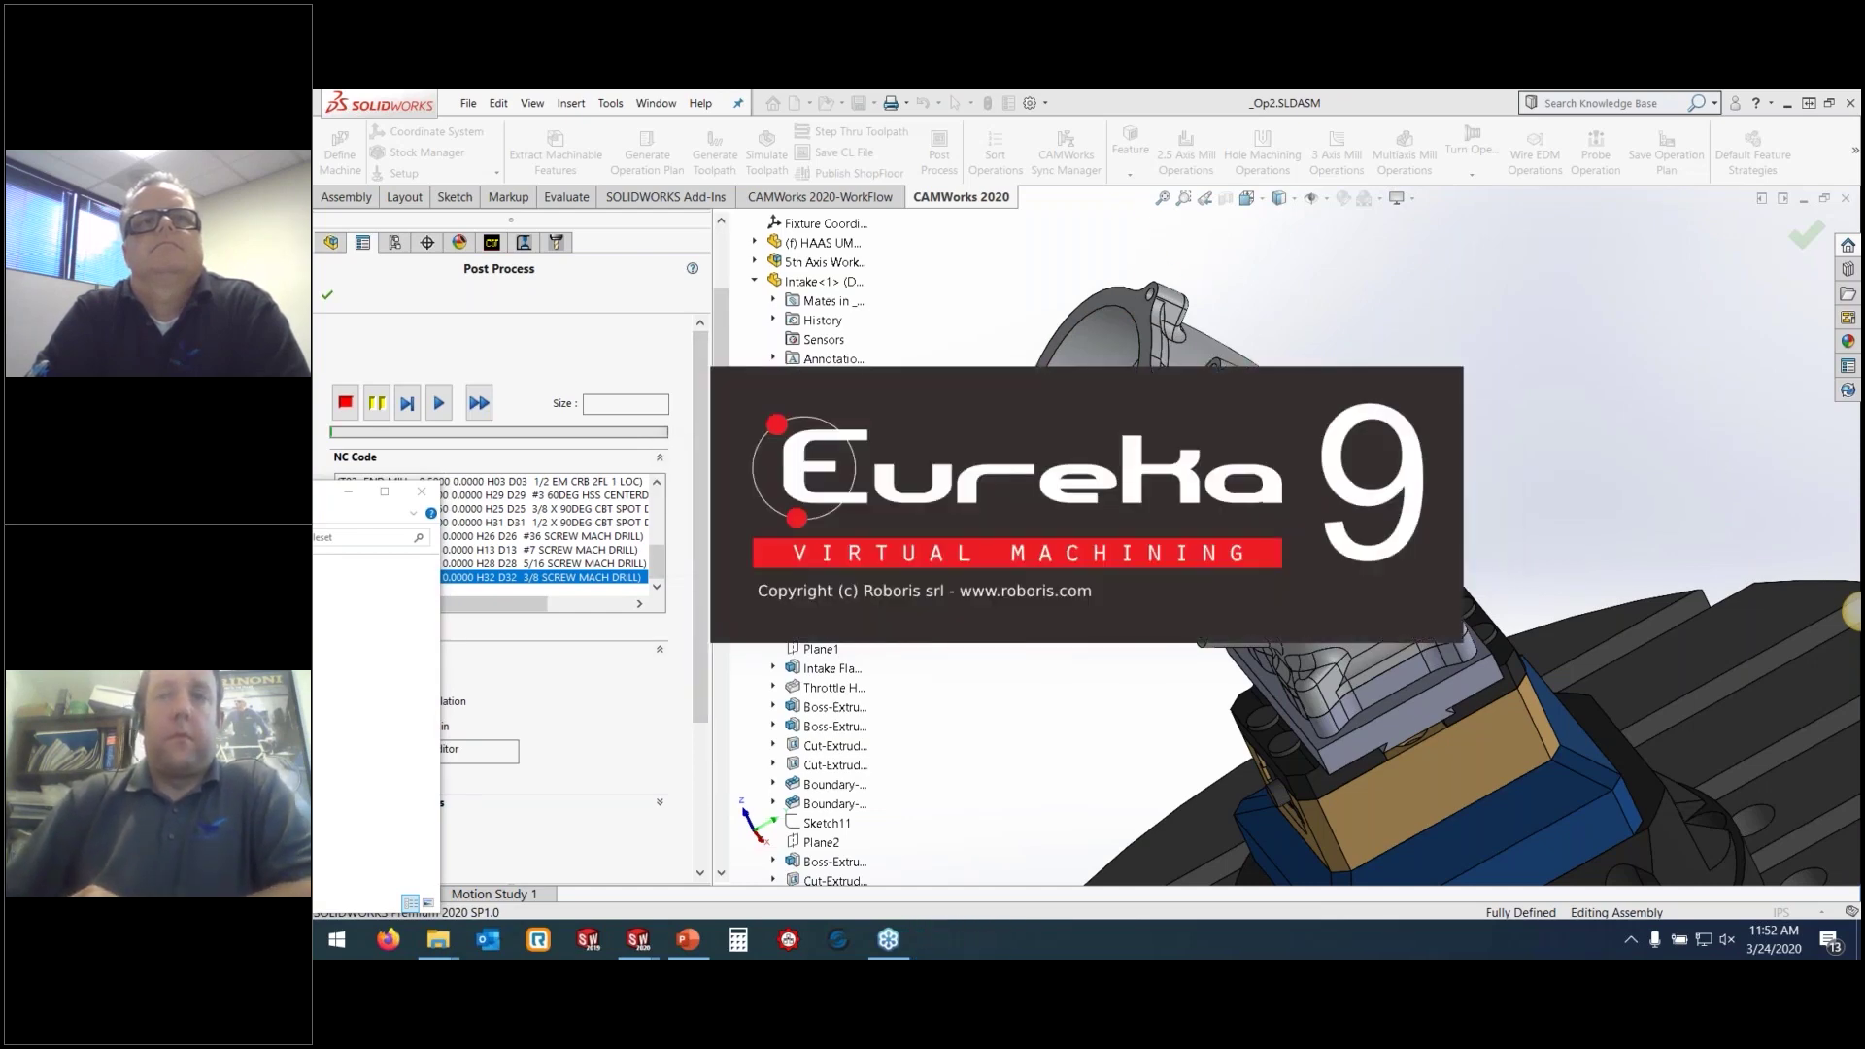
{"action": "left_click", "coordinate": [385, 493]}
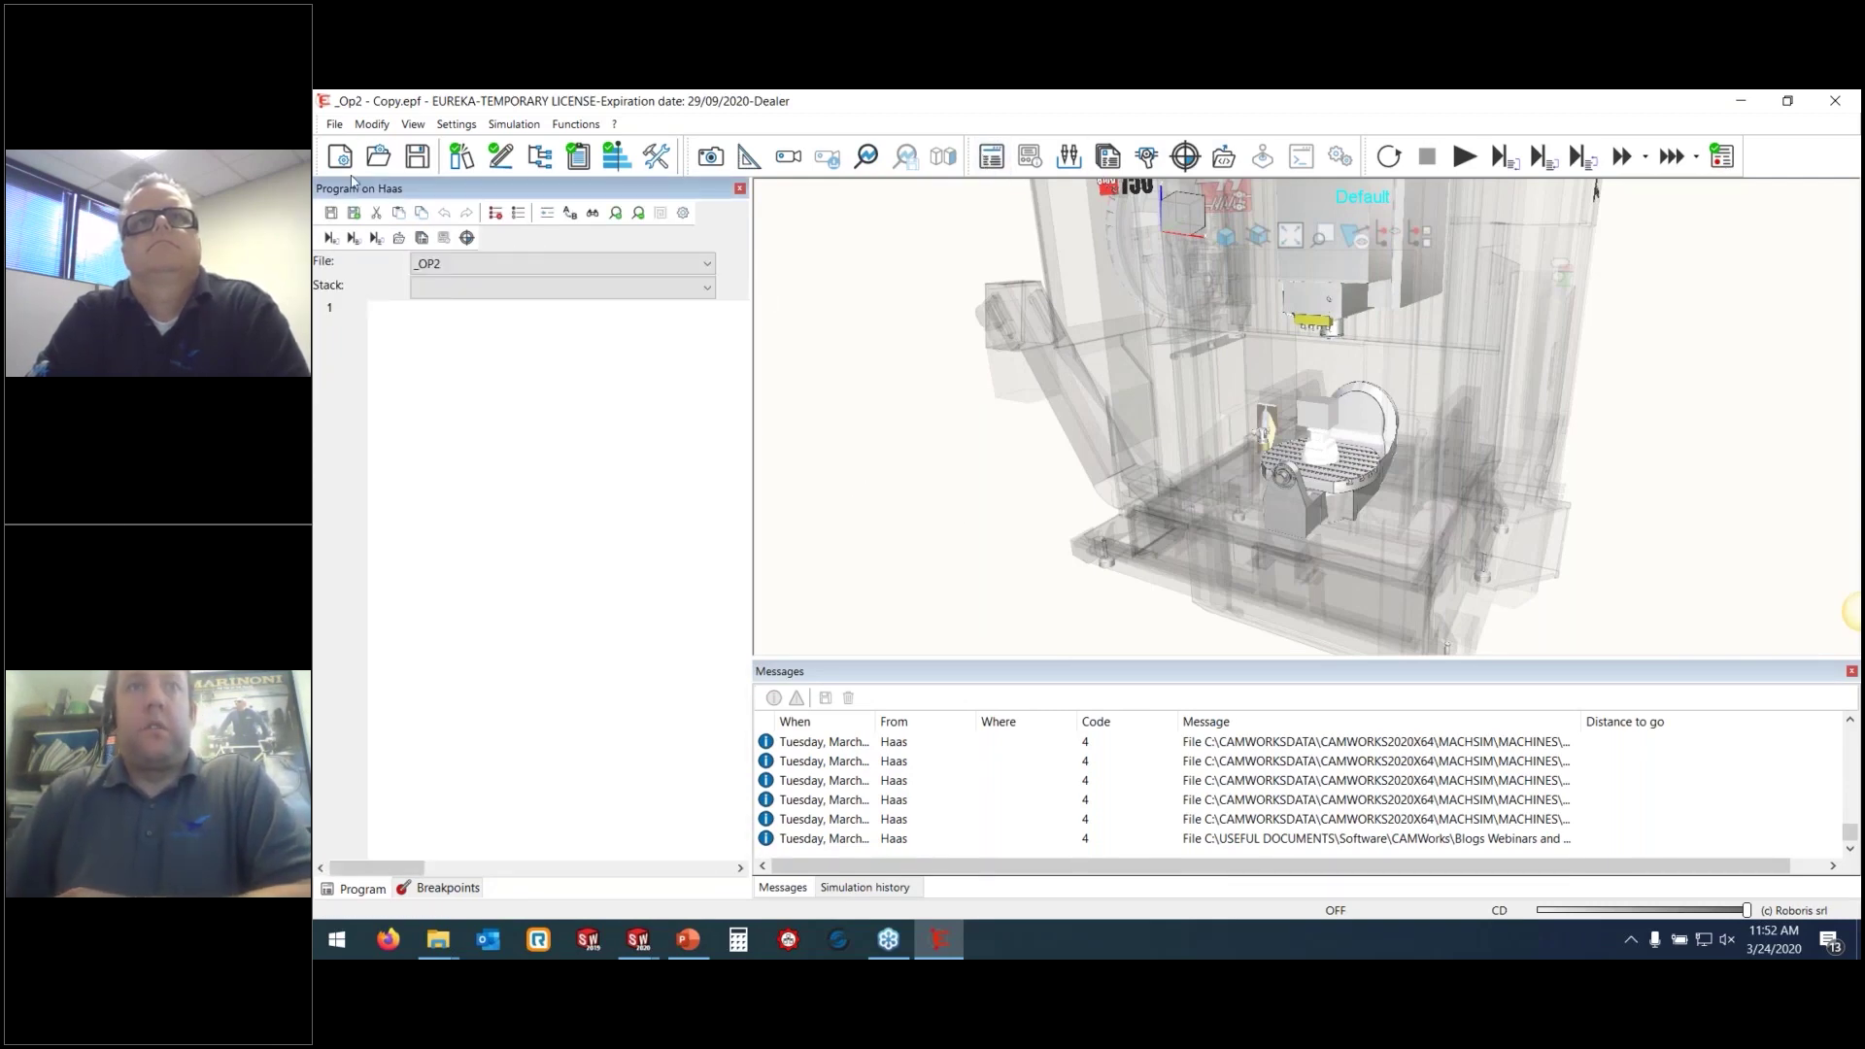
Load the program _Op2.TXT into the Eureka project, run the machine simulation, and acknowledge its completion
{"action": "left_click", "coordinate": [334, 124]}
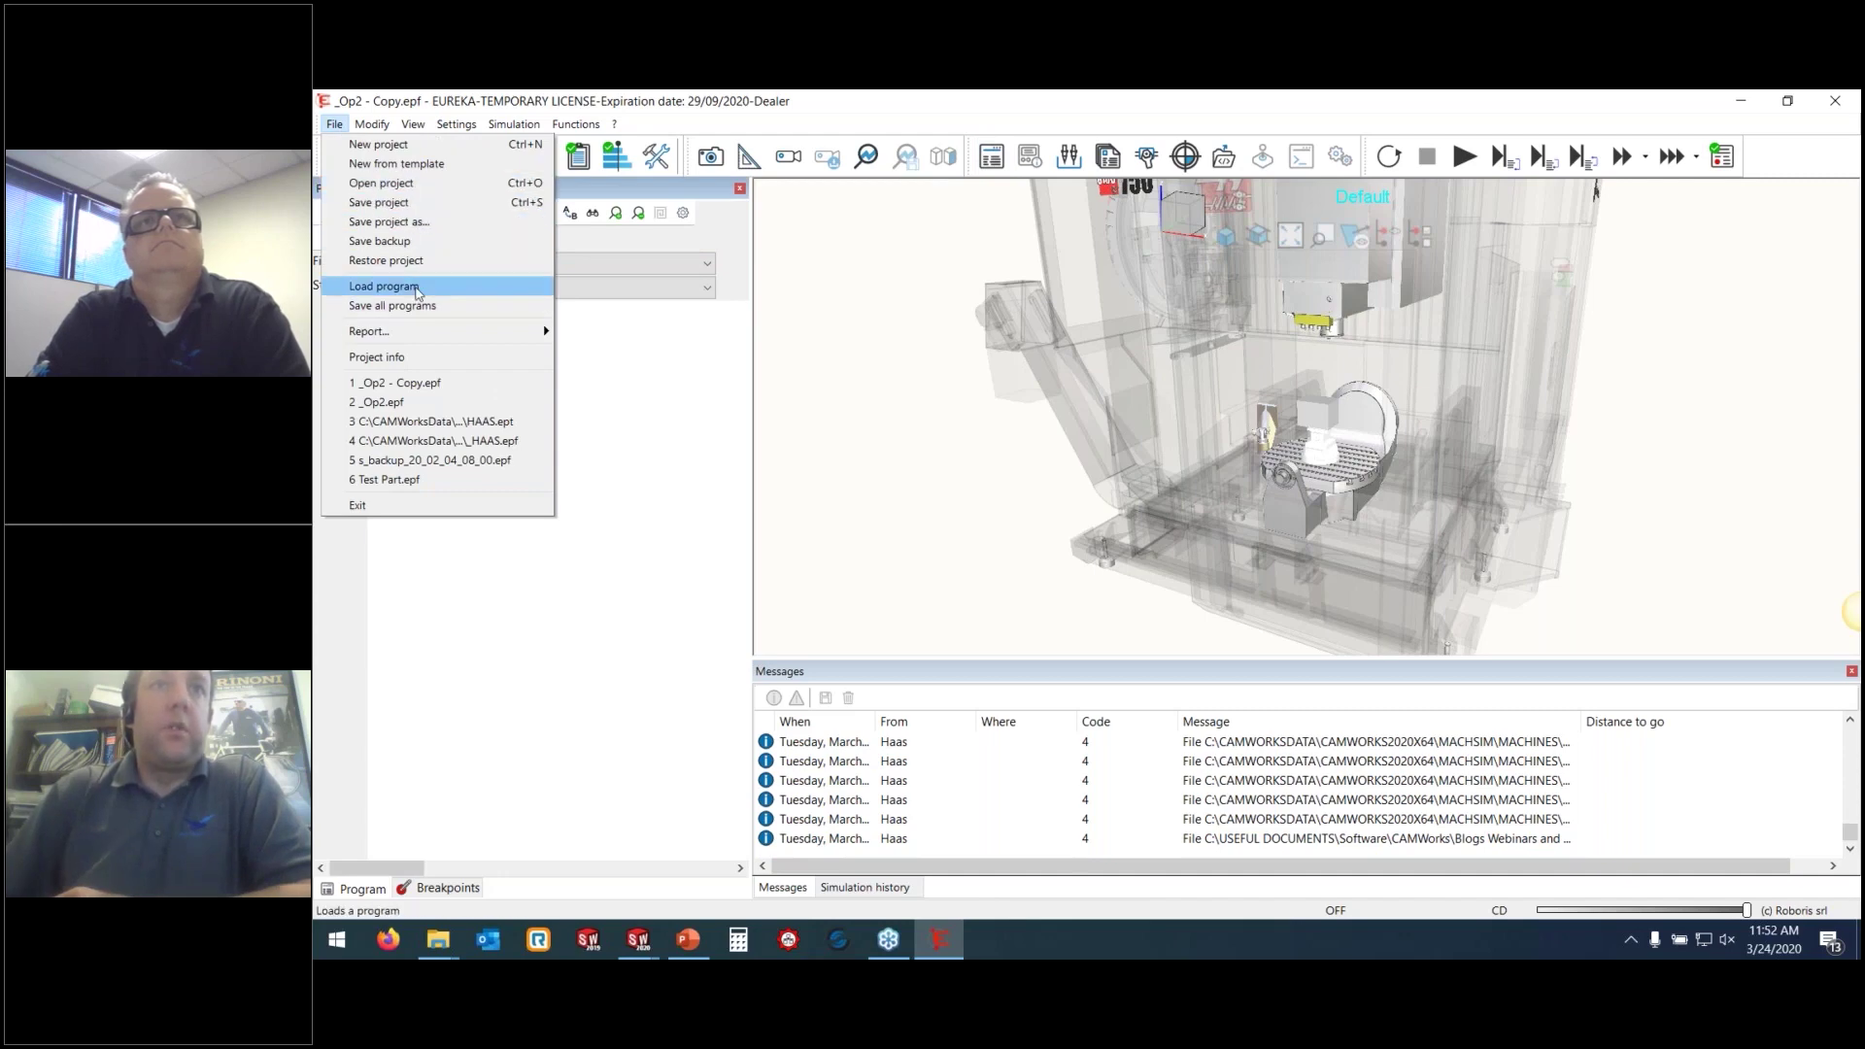
{"action": "left_click", "coordinate": [418, 288]}
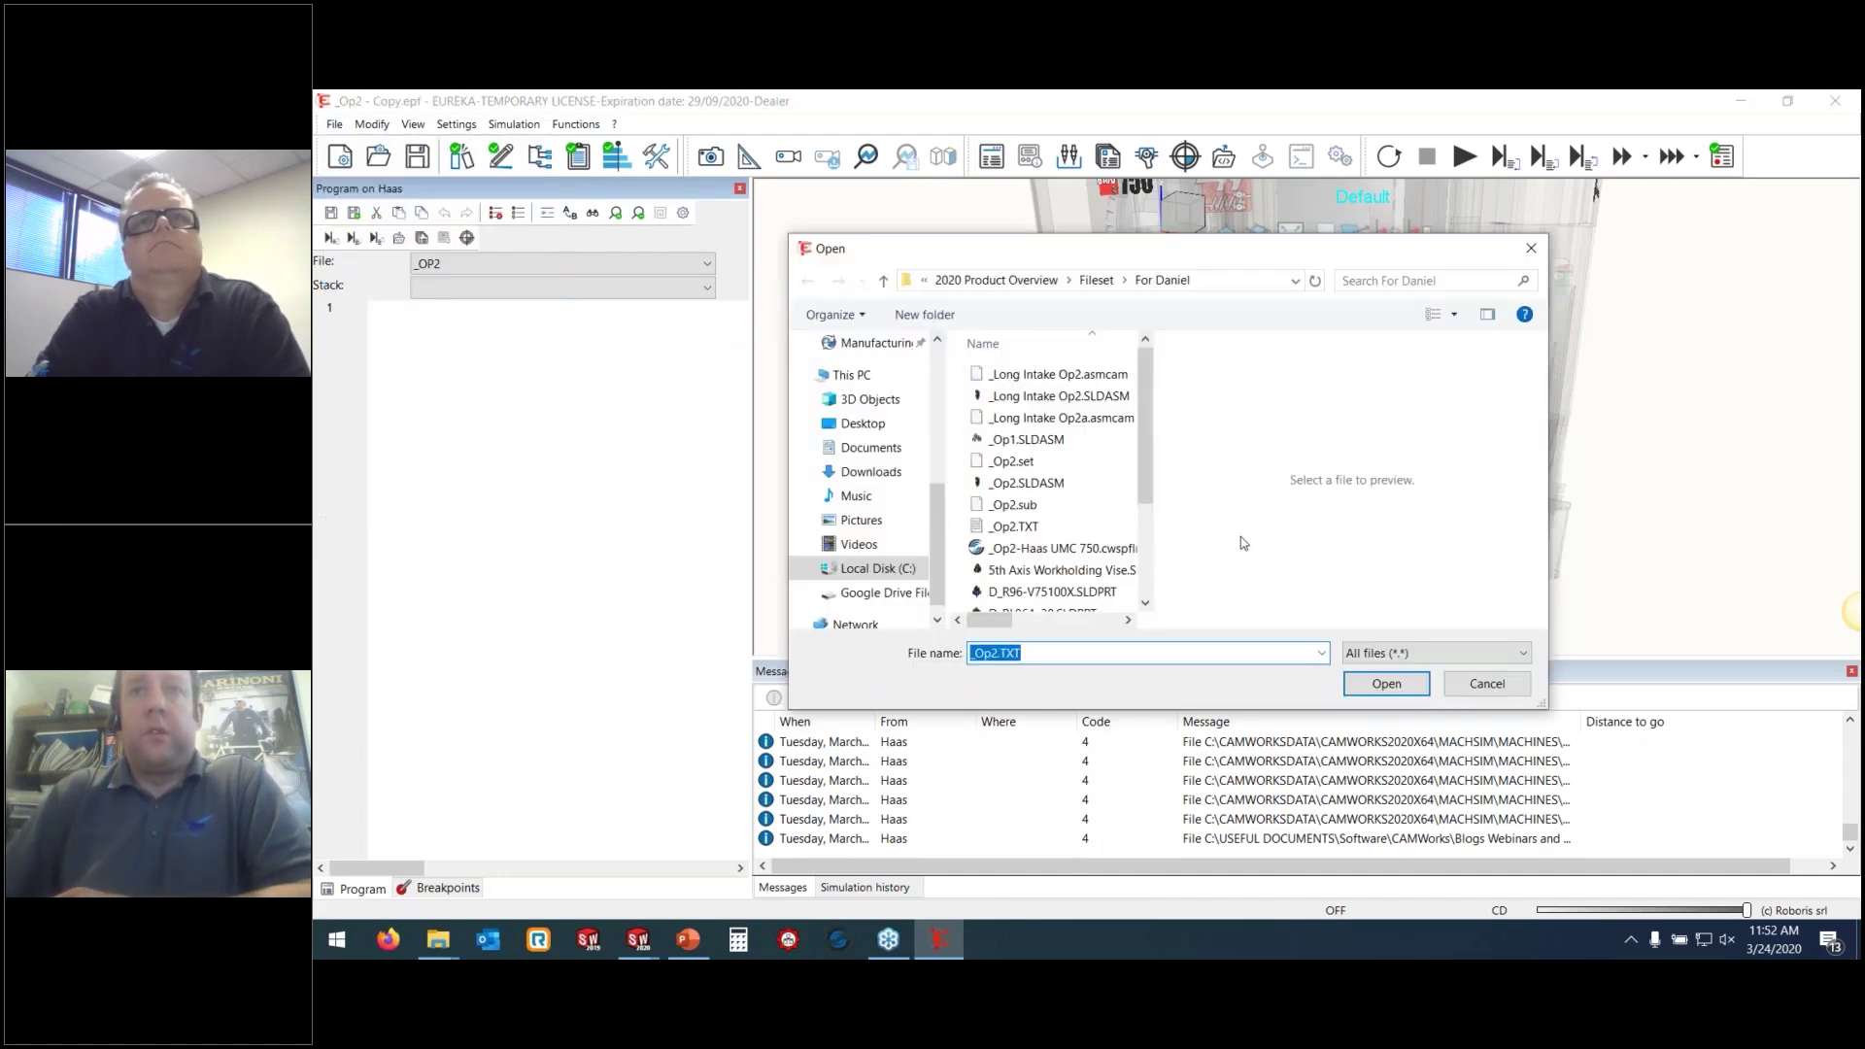
{"action": "left_click", "coordinate": [1022, 530]}
{"action": "left_click", "coordinate": [1399, 695]}
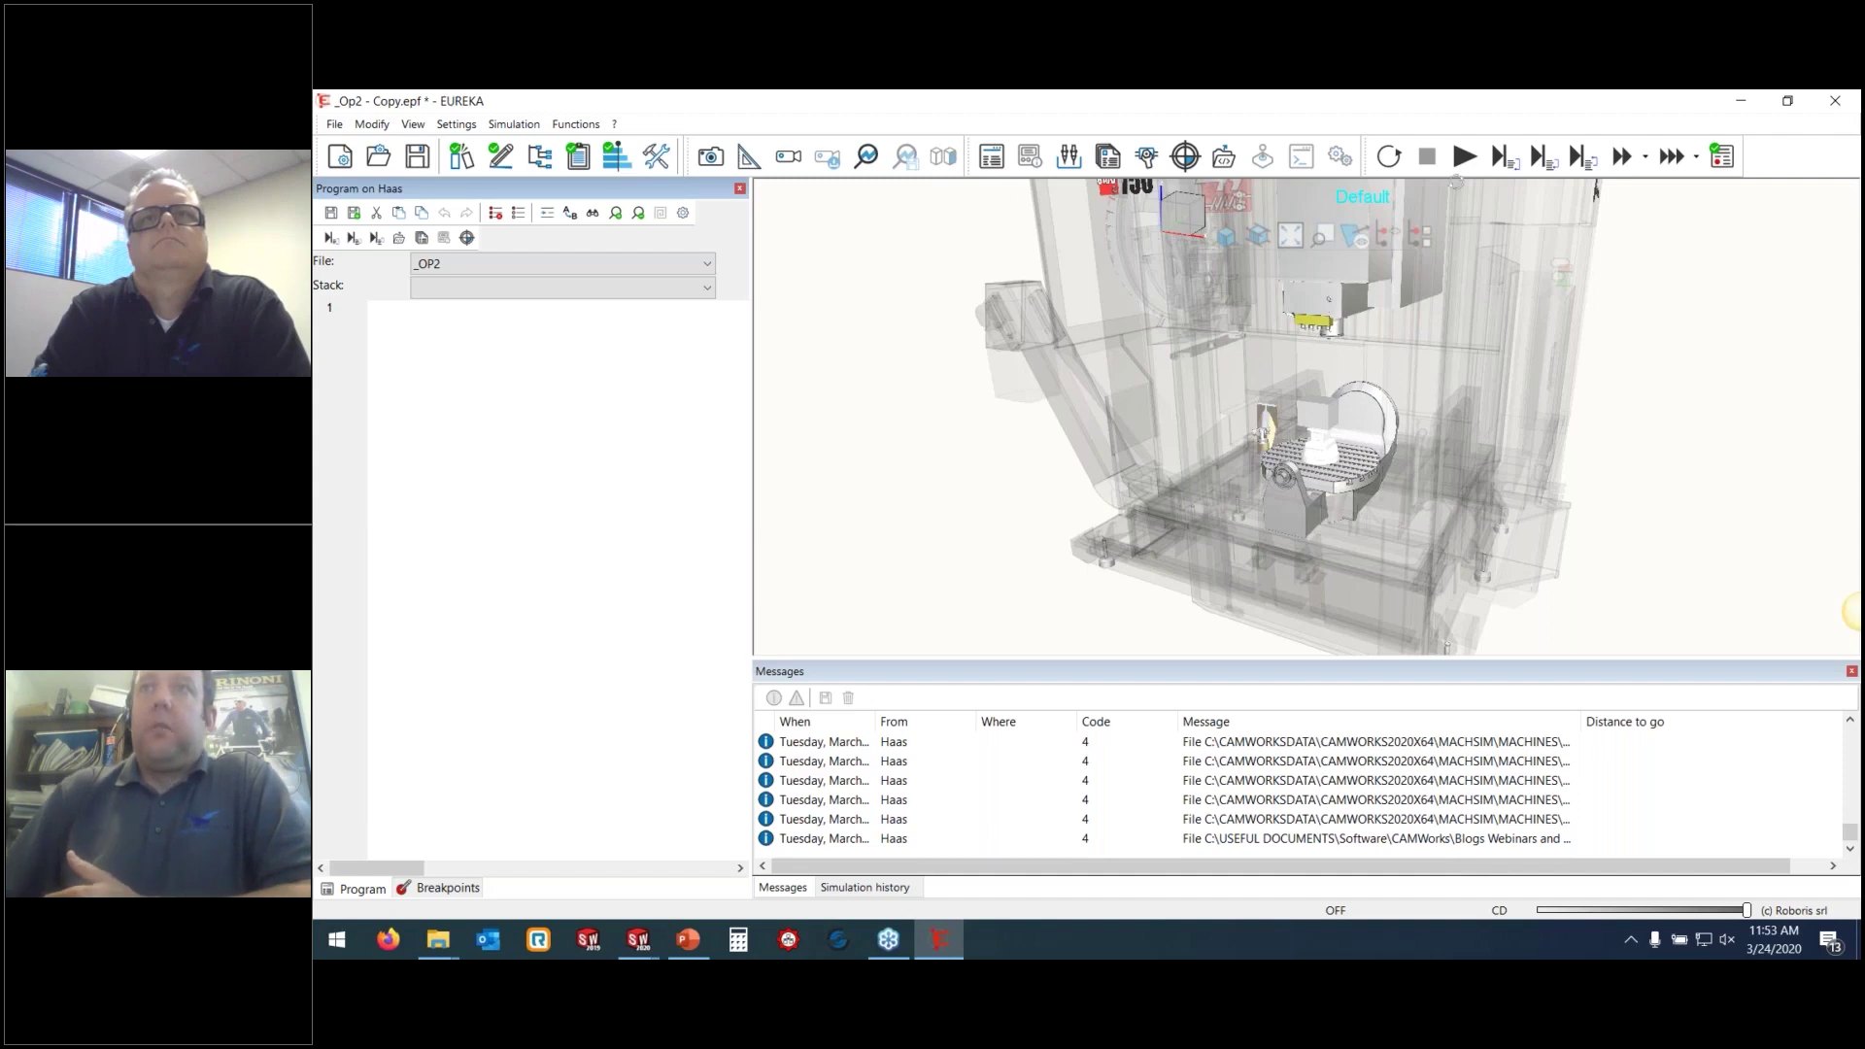
{"action": "left_click", "coordinate": [1465, 156]}
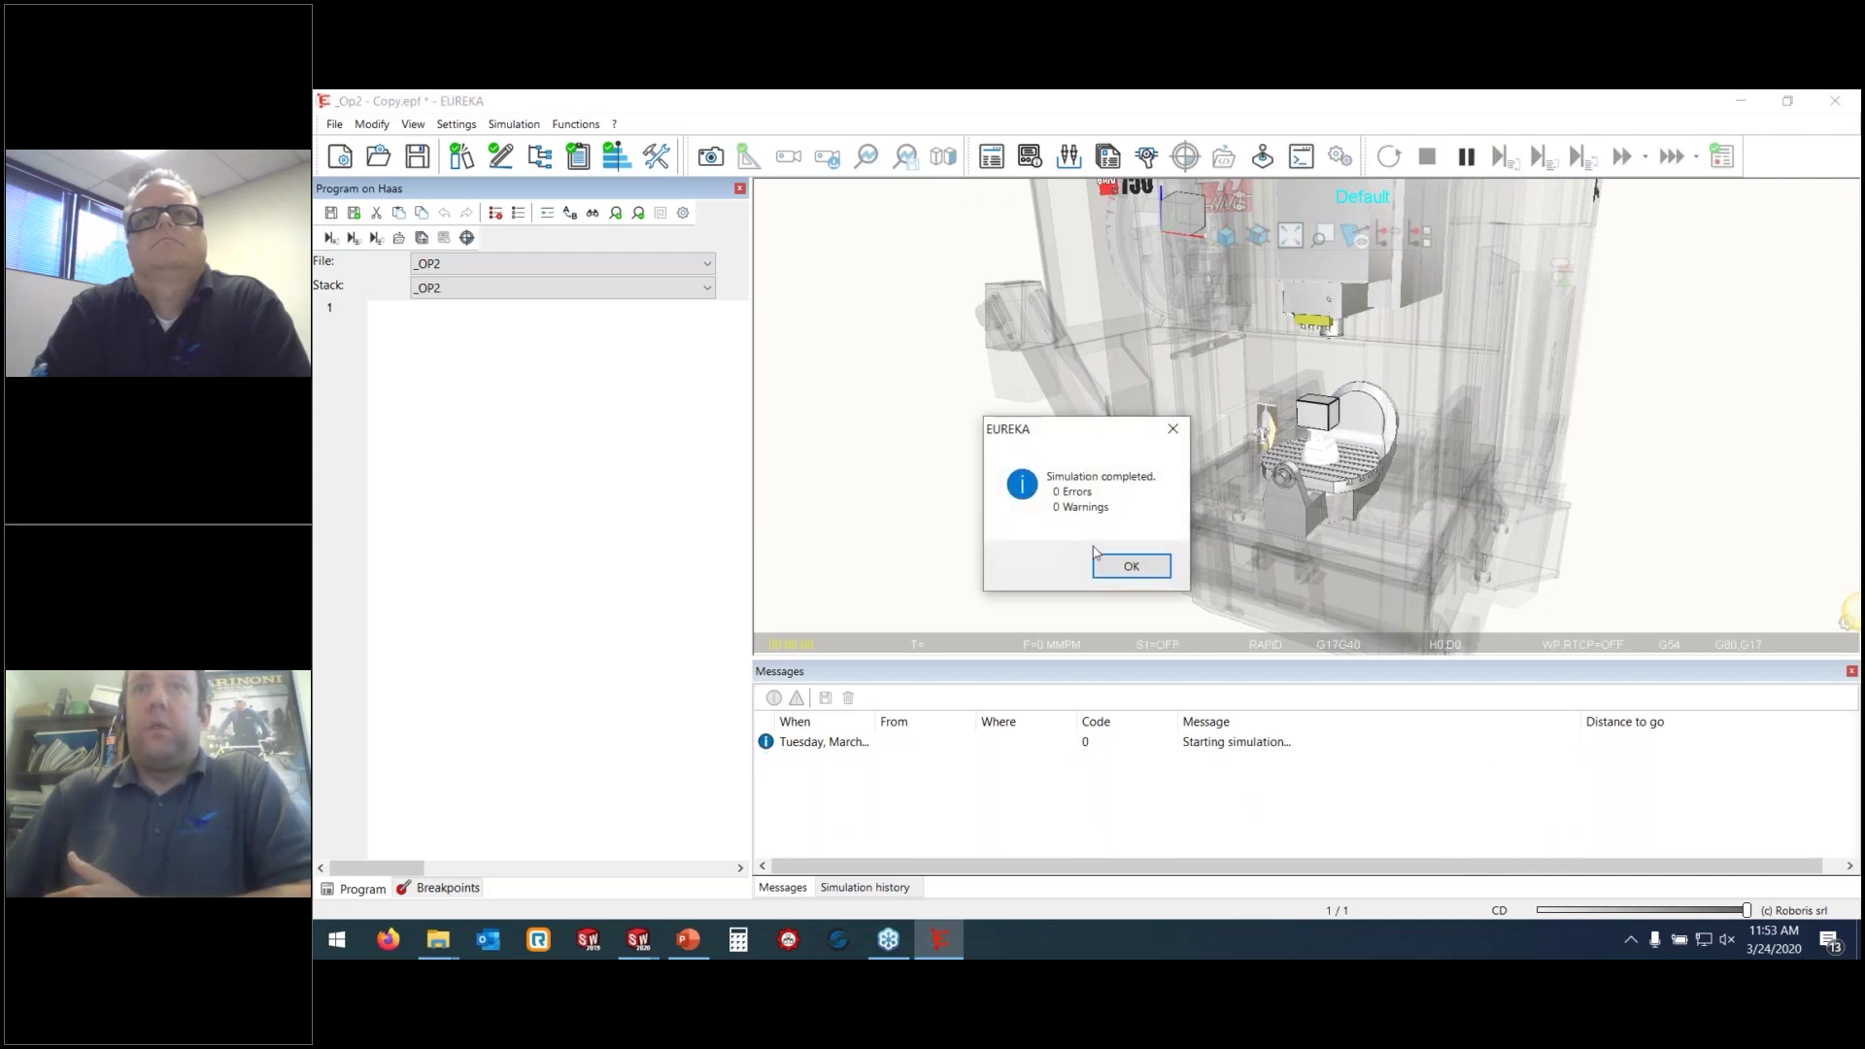
{"action": "left_click", "coordinate": [1130, 566]}
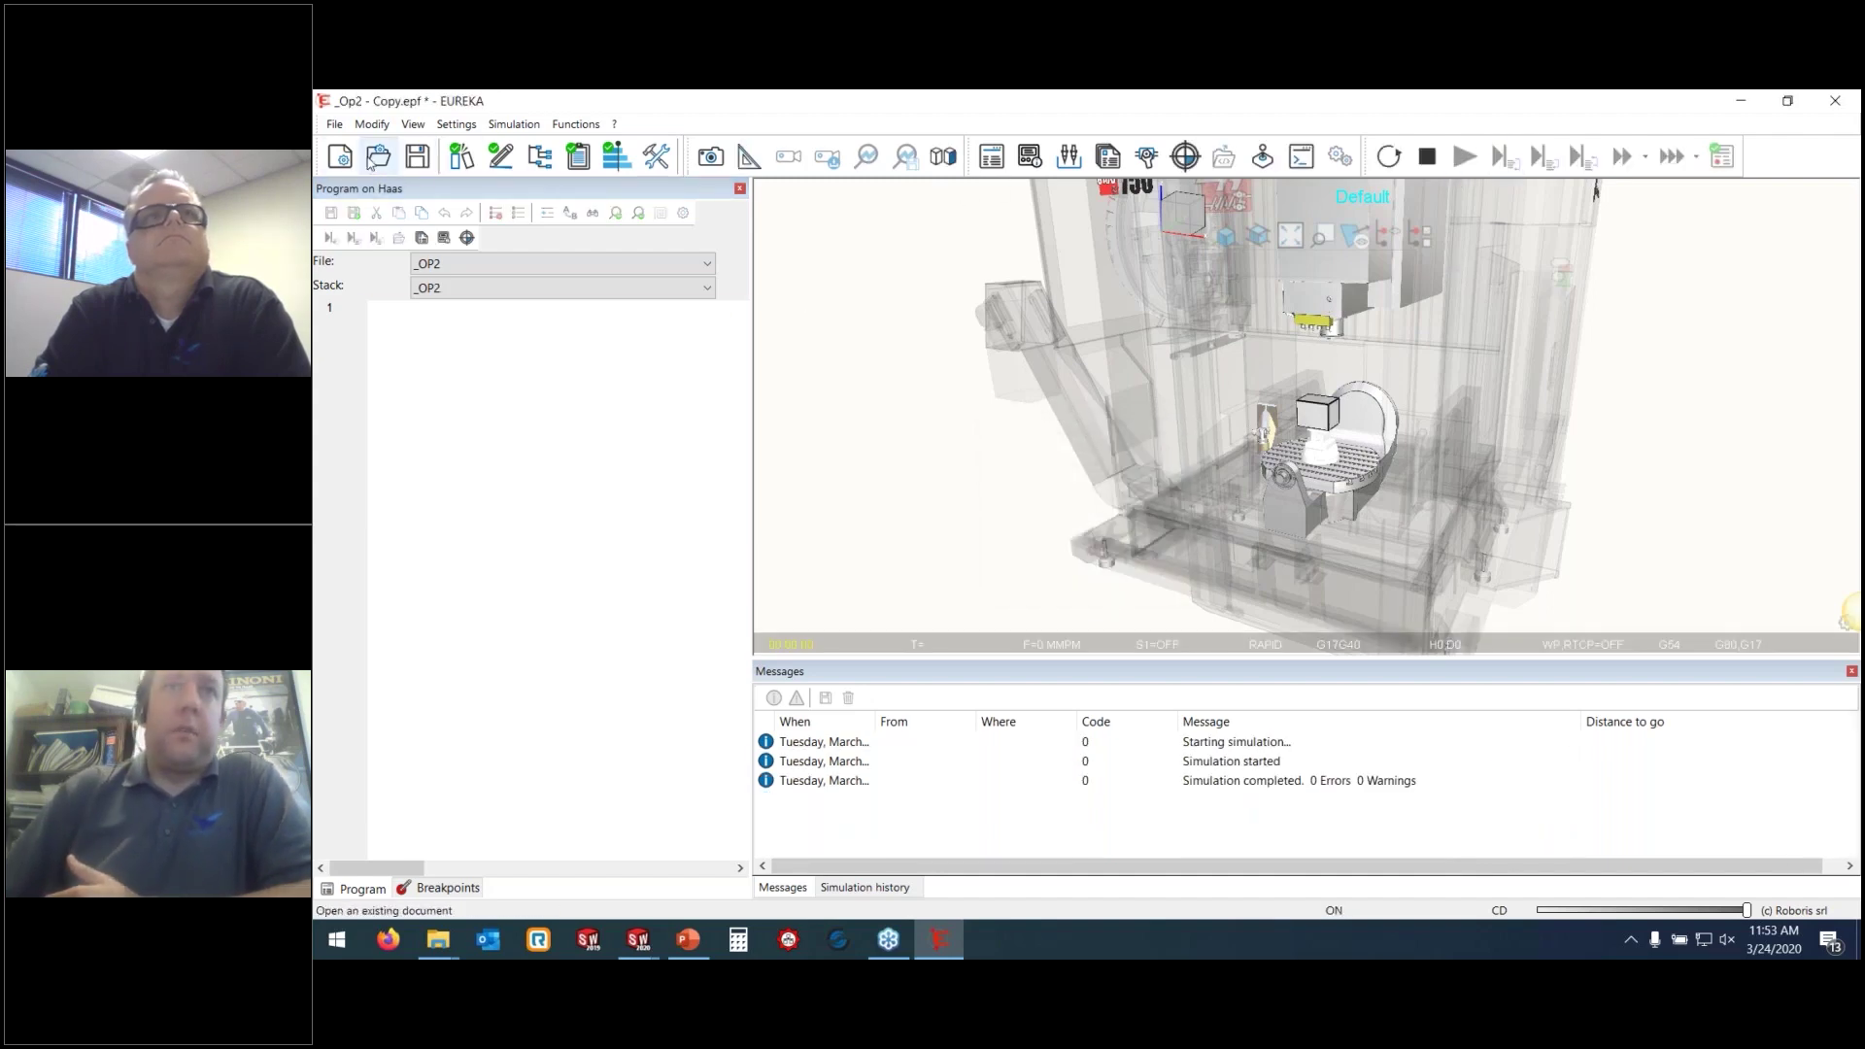
{"action": "left_click", "coordinate": [335, 125]}
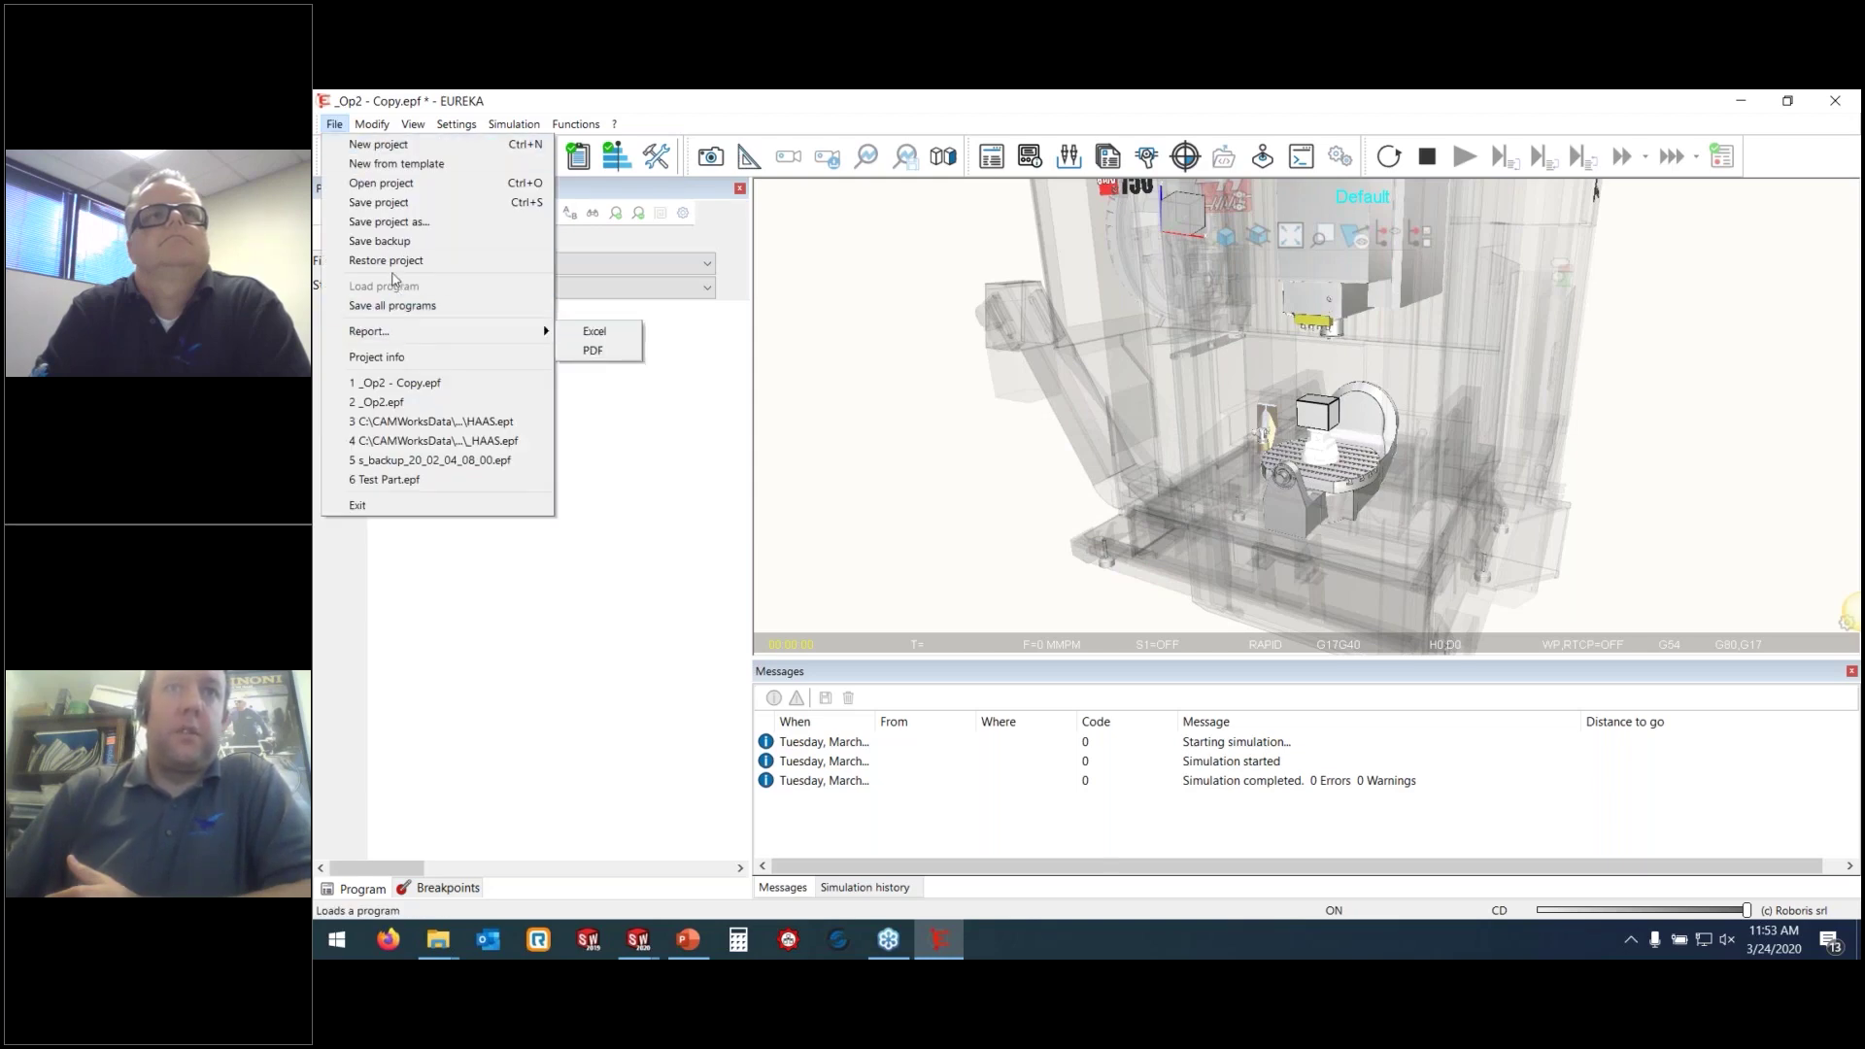
{"action": "left_click", "coordinate": [822, 349]}
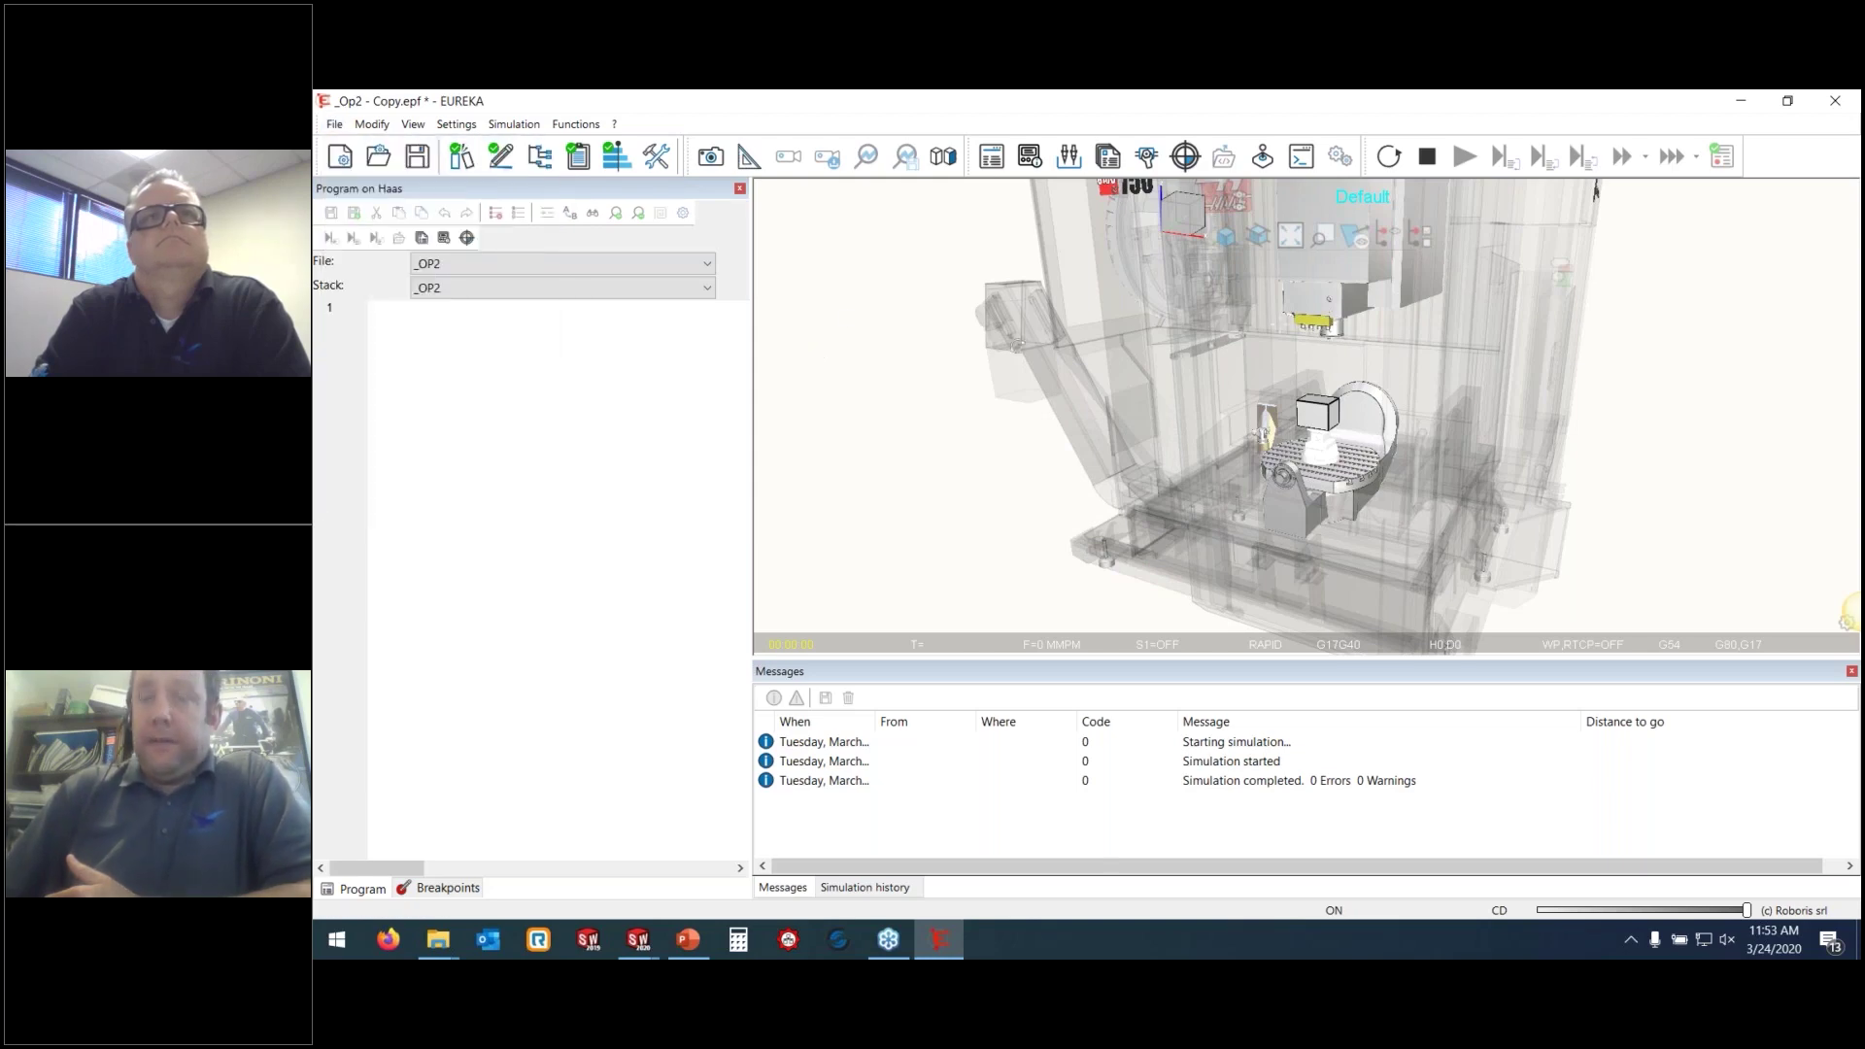
{"action": "scroll", "coordinate": [1329, 415], "scroll_direction": "up", "scroll_amount": 4}
{"action": "middle_click_drag", "start_coordinate": [1329, 415], "coordinate": [1304, 412]}
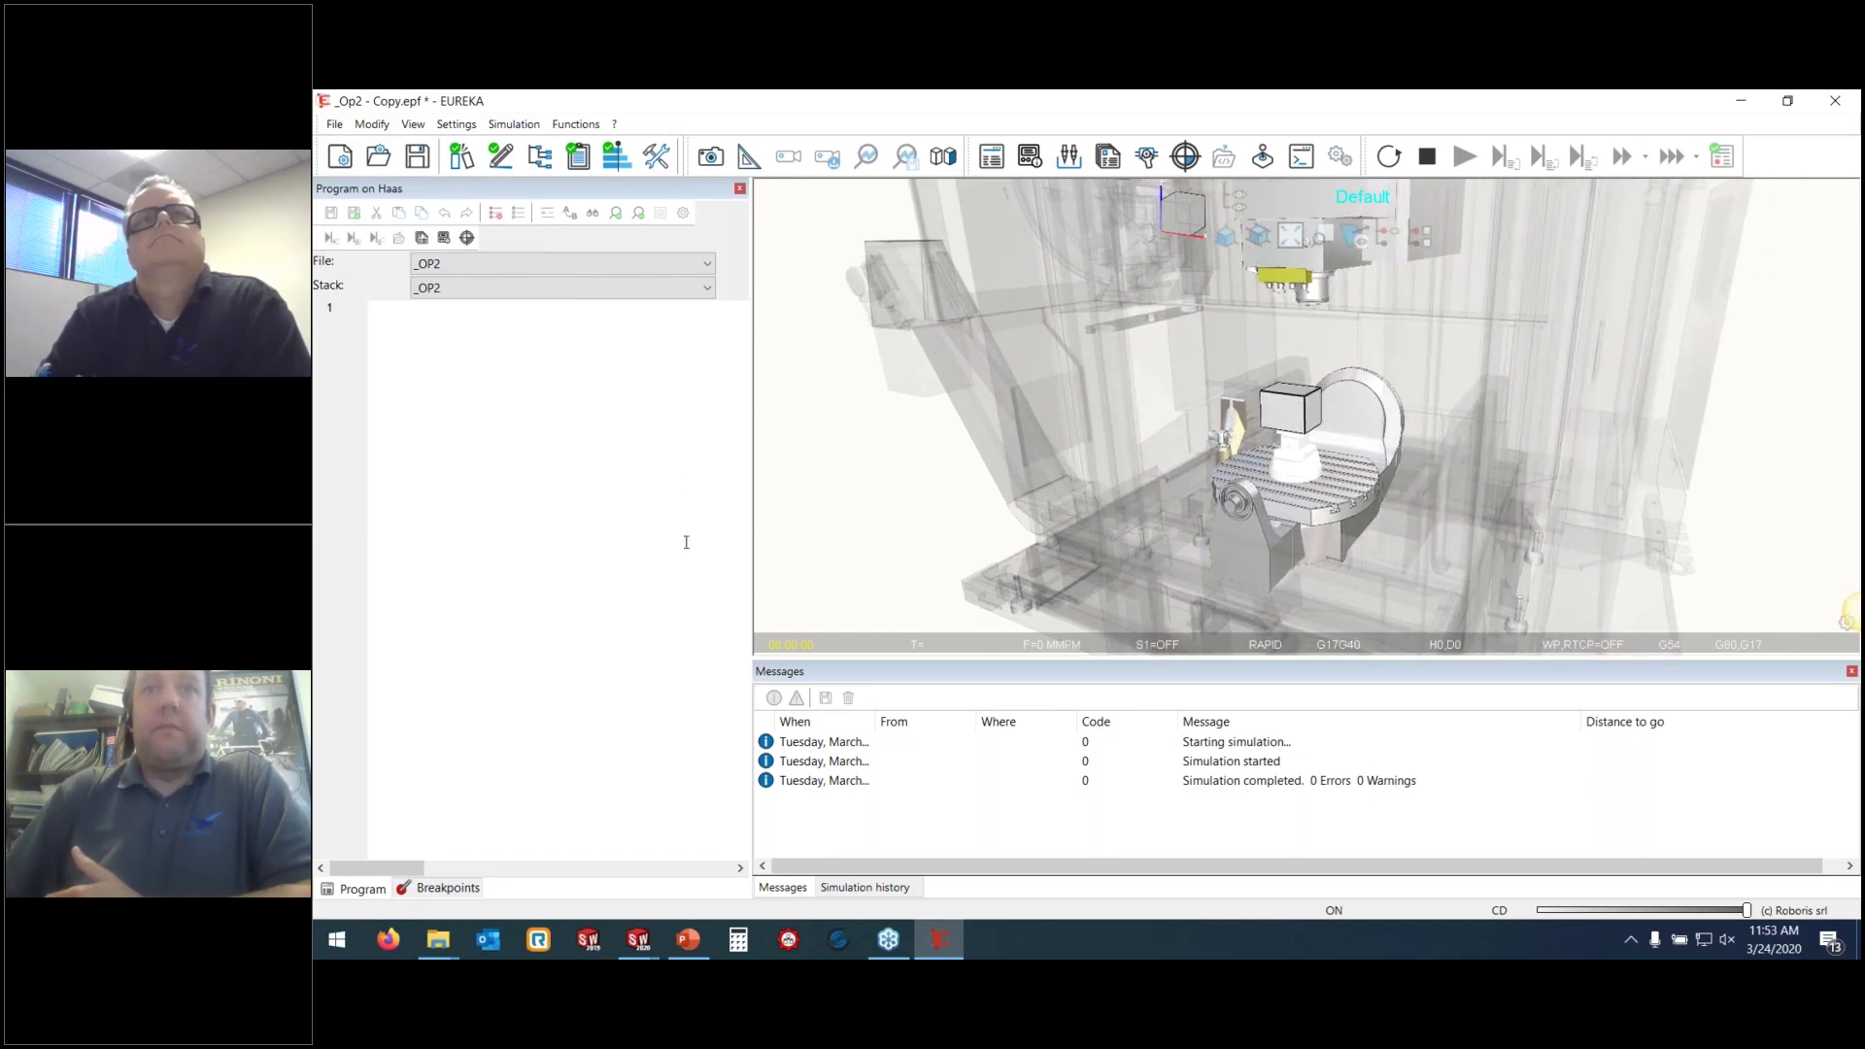
Switch to the _Op2.SLDASM assembly in SOLIDWORKS and minimize the CAMWorks Virtual Machine window
{"action": "left_click", "coordinate": [638, 939]}
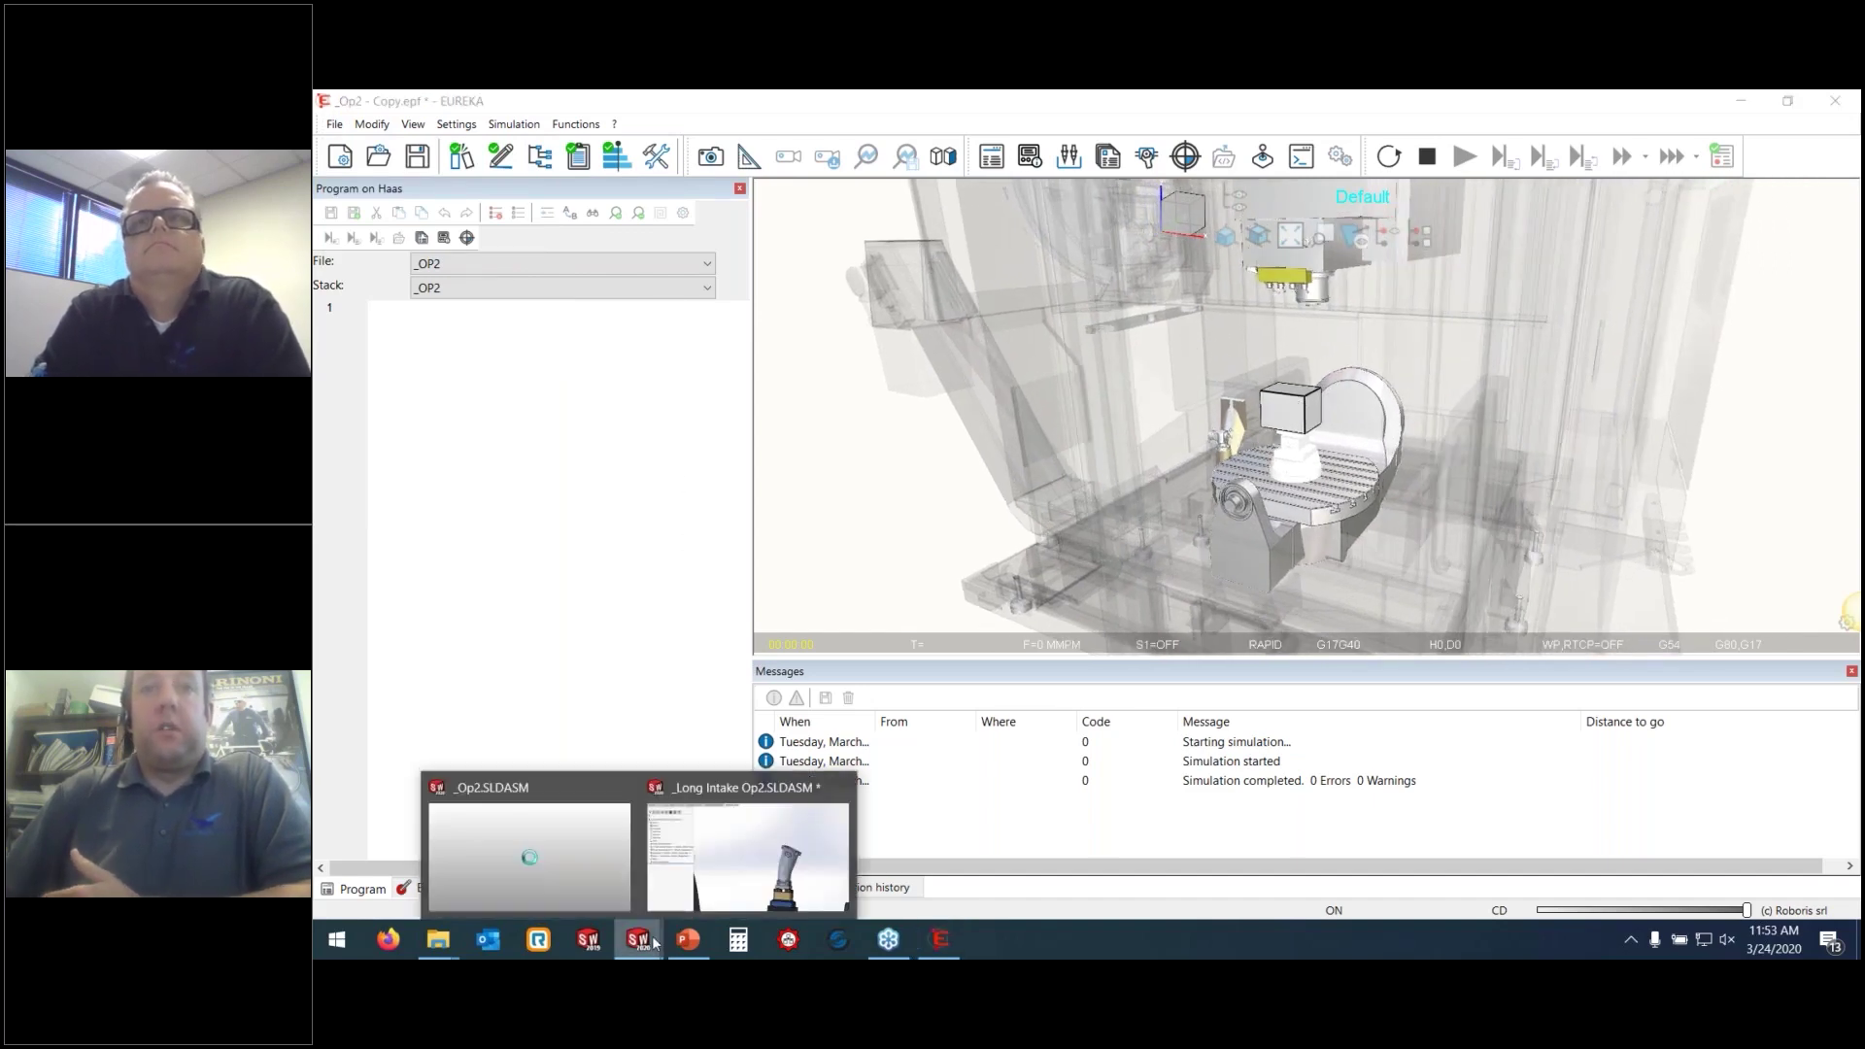
{"action": "left_click", "coordinate": [575, 806]}
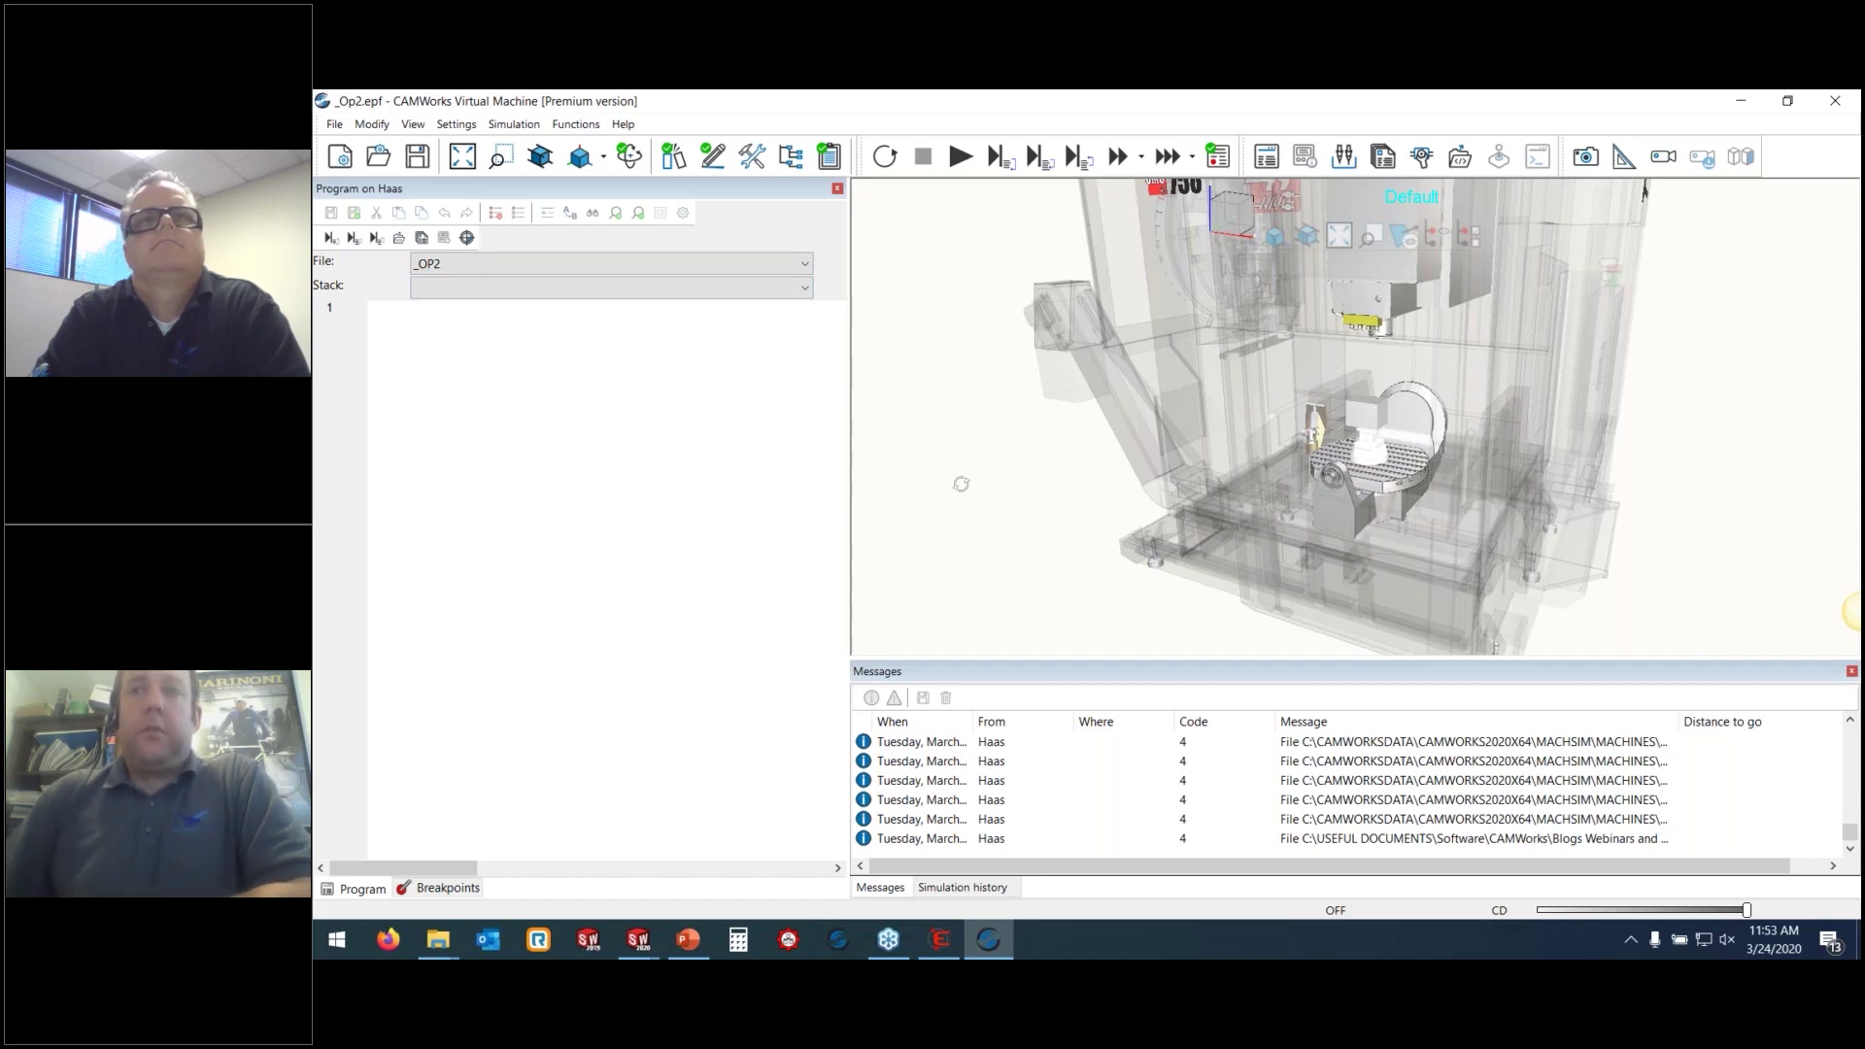
{"action": "left_click", "coordinate": [1746, 101]}
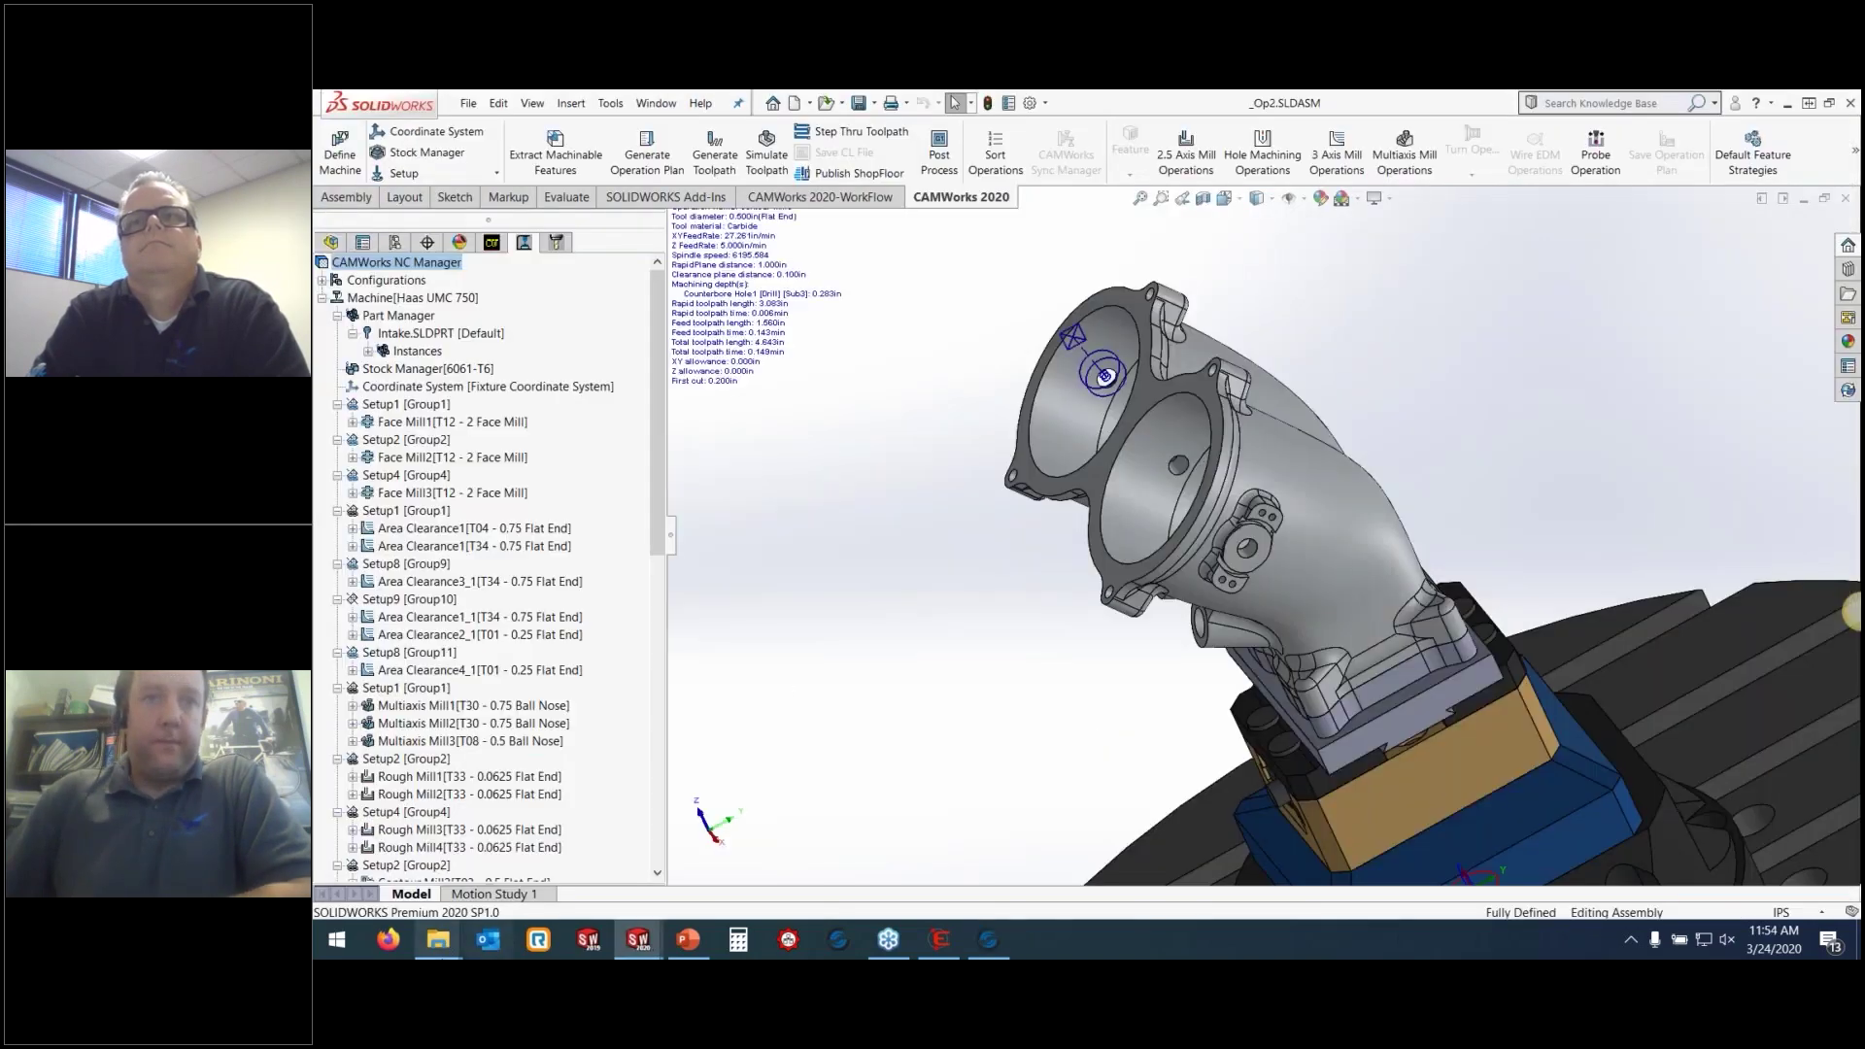
Switch to File Explorer and browse from Local Disk (C:) through Manufacturing, Chevy and SBC 350ci to the Programs folder
{"action": "mouse_move", "coordinate": [438, 940]}
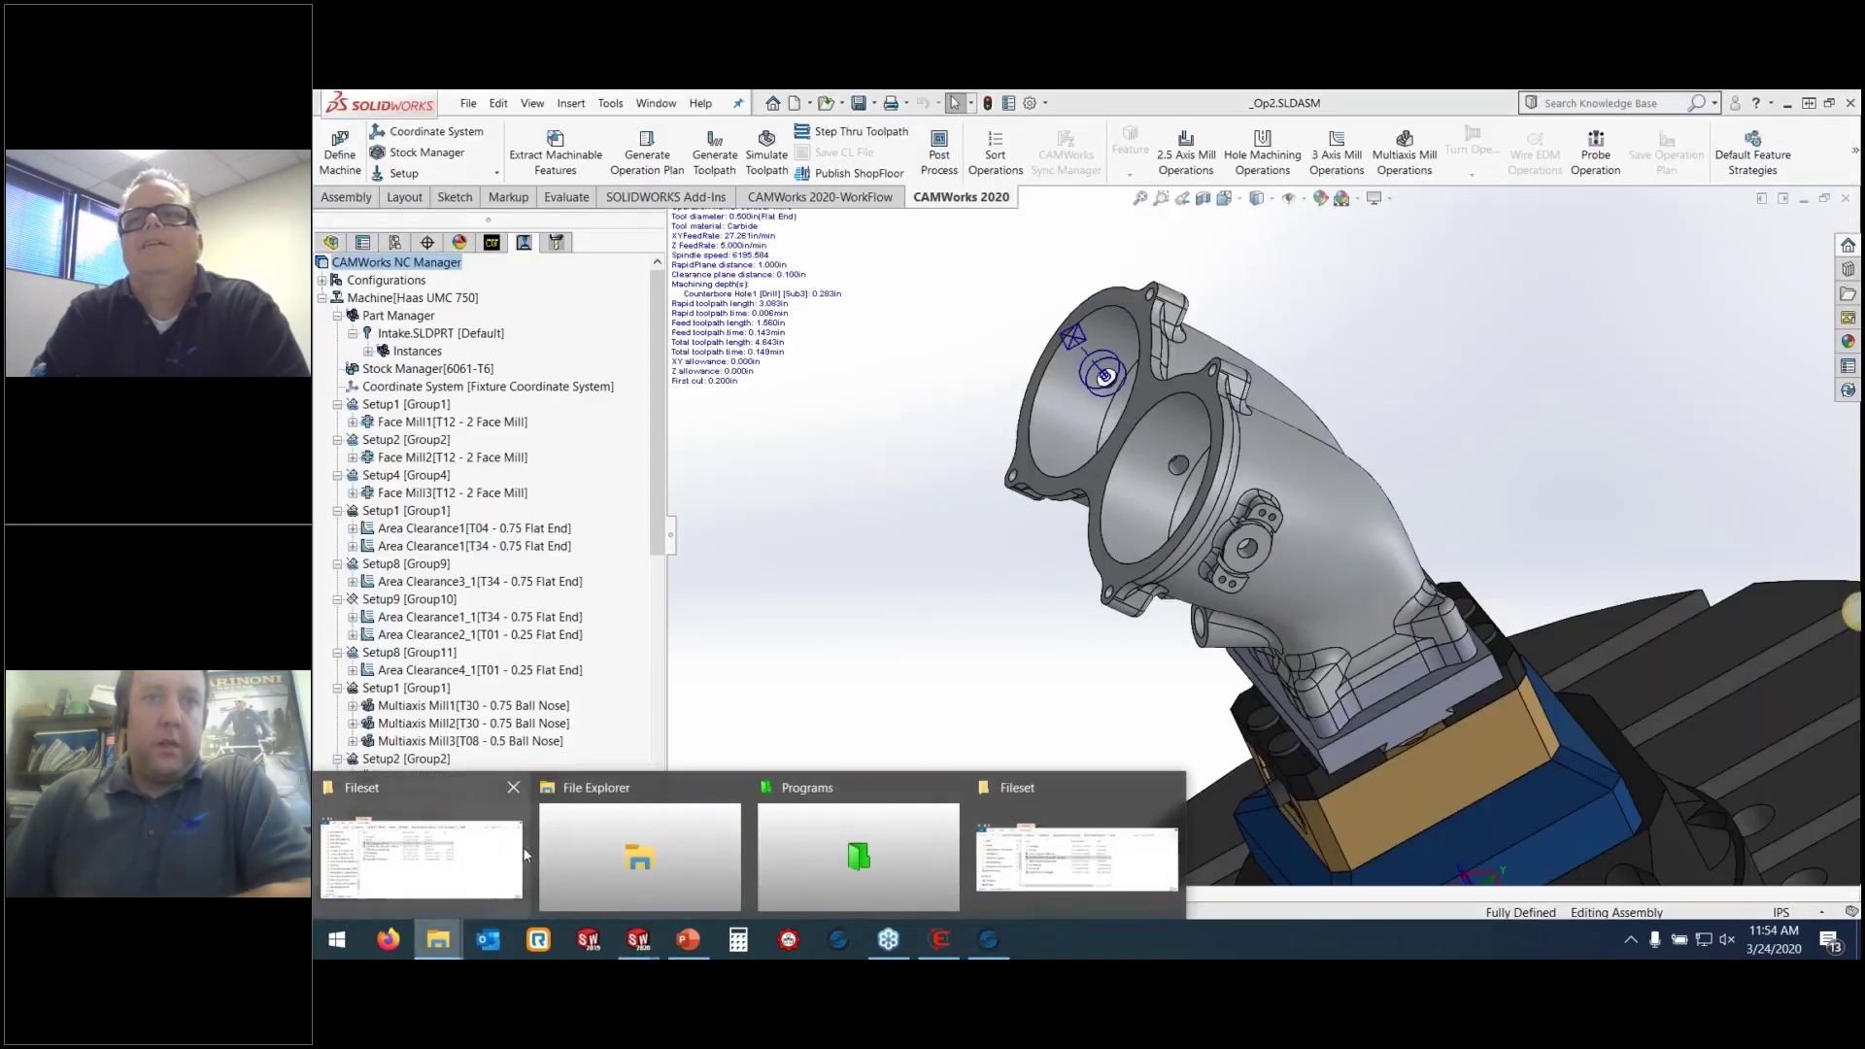
{"action": "left_click", "coordinate": [852, 795]}
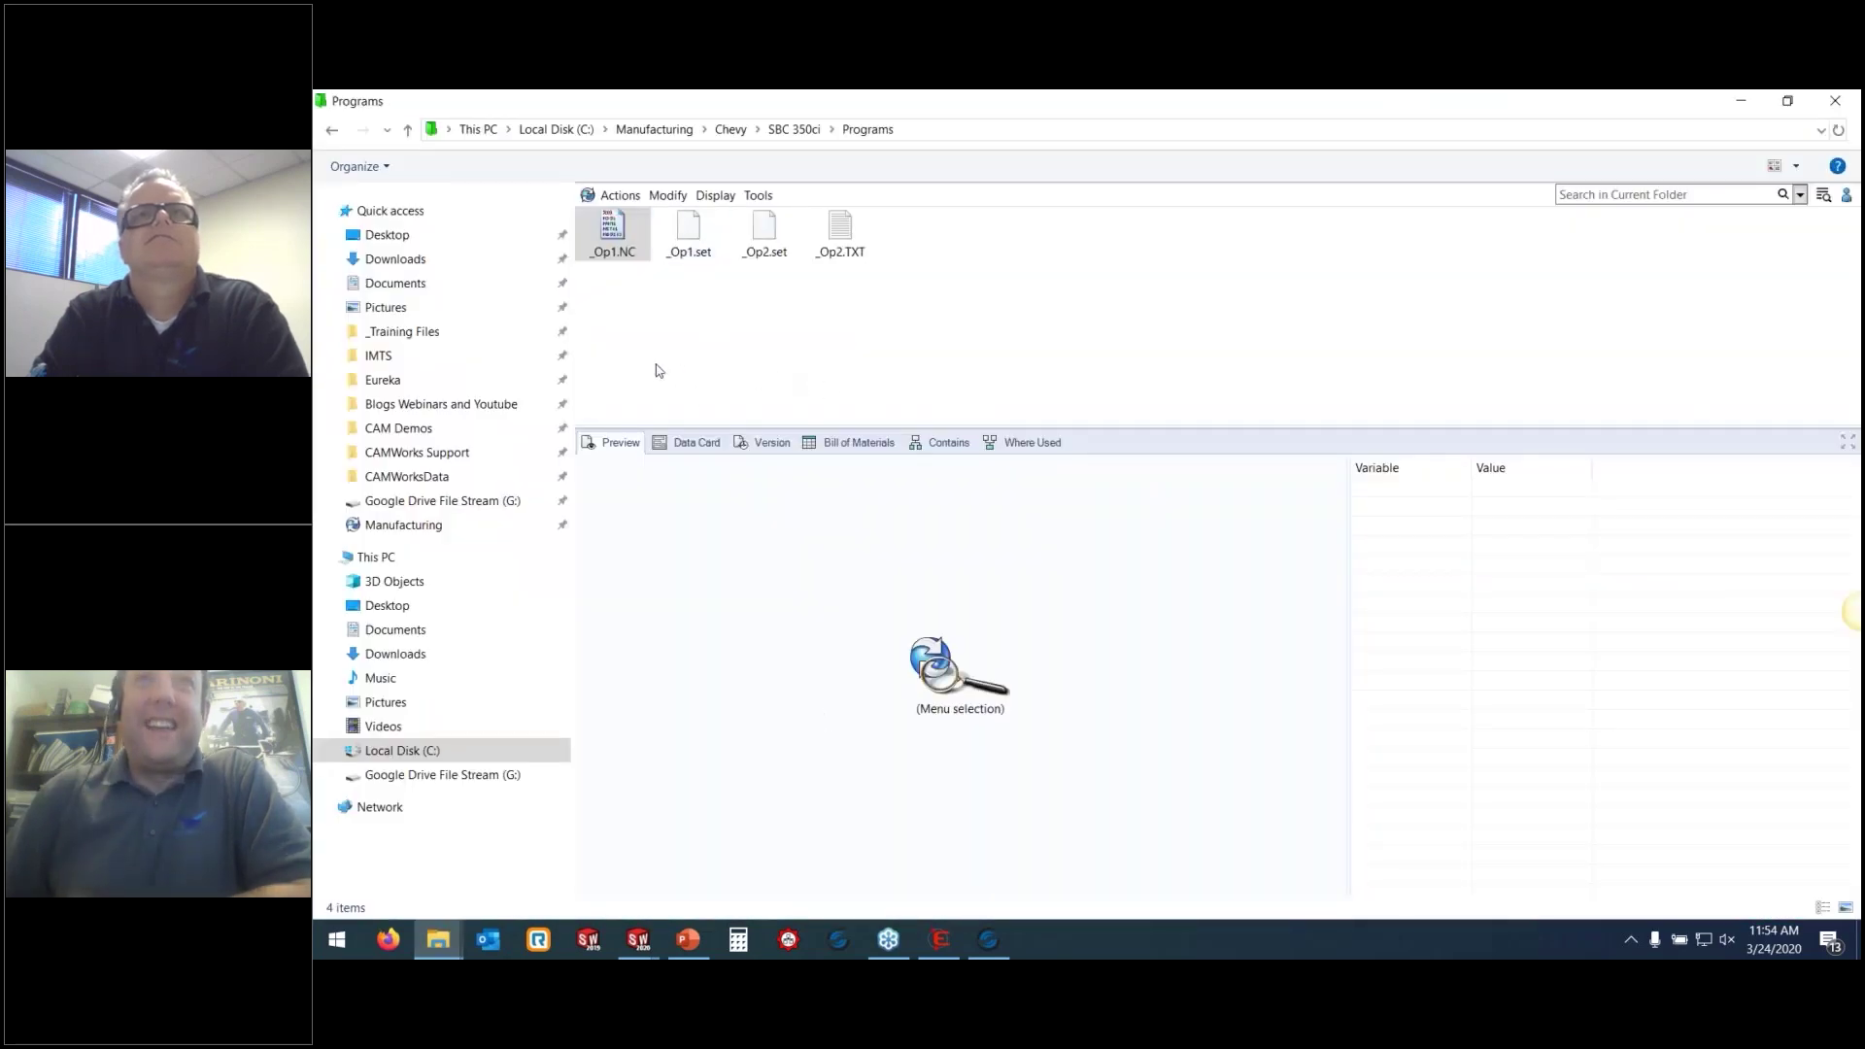
{"action": "right_click", "coordinate": [623, 241]}
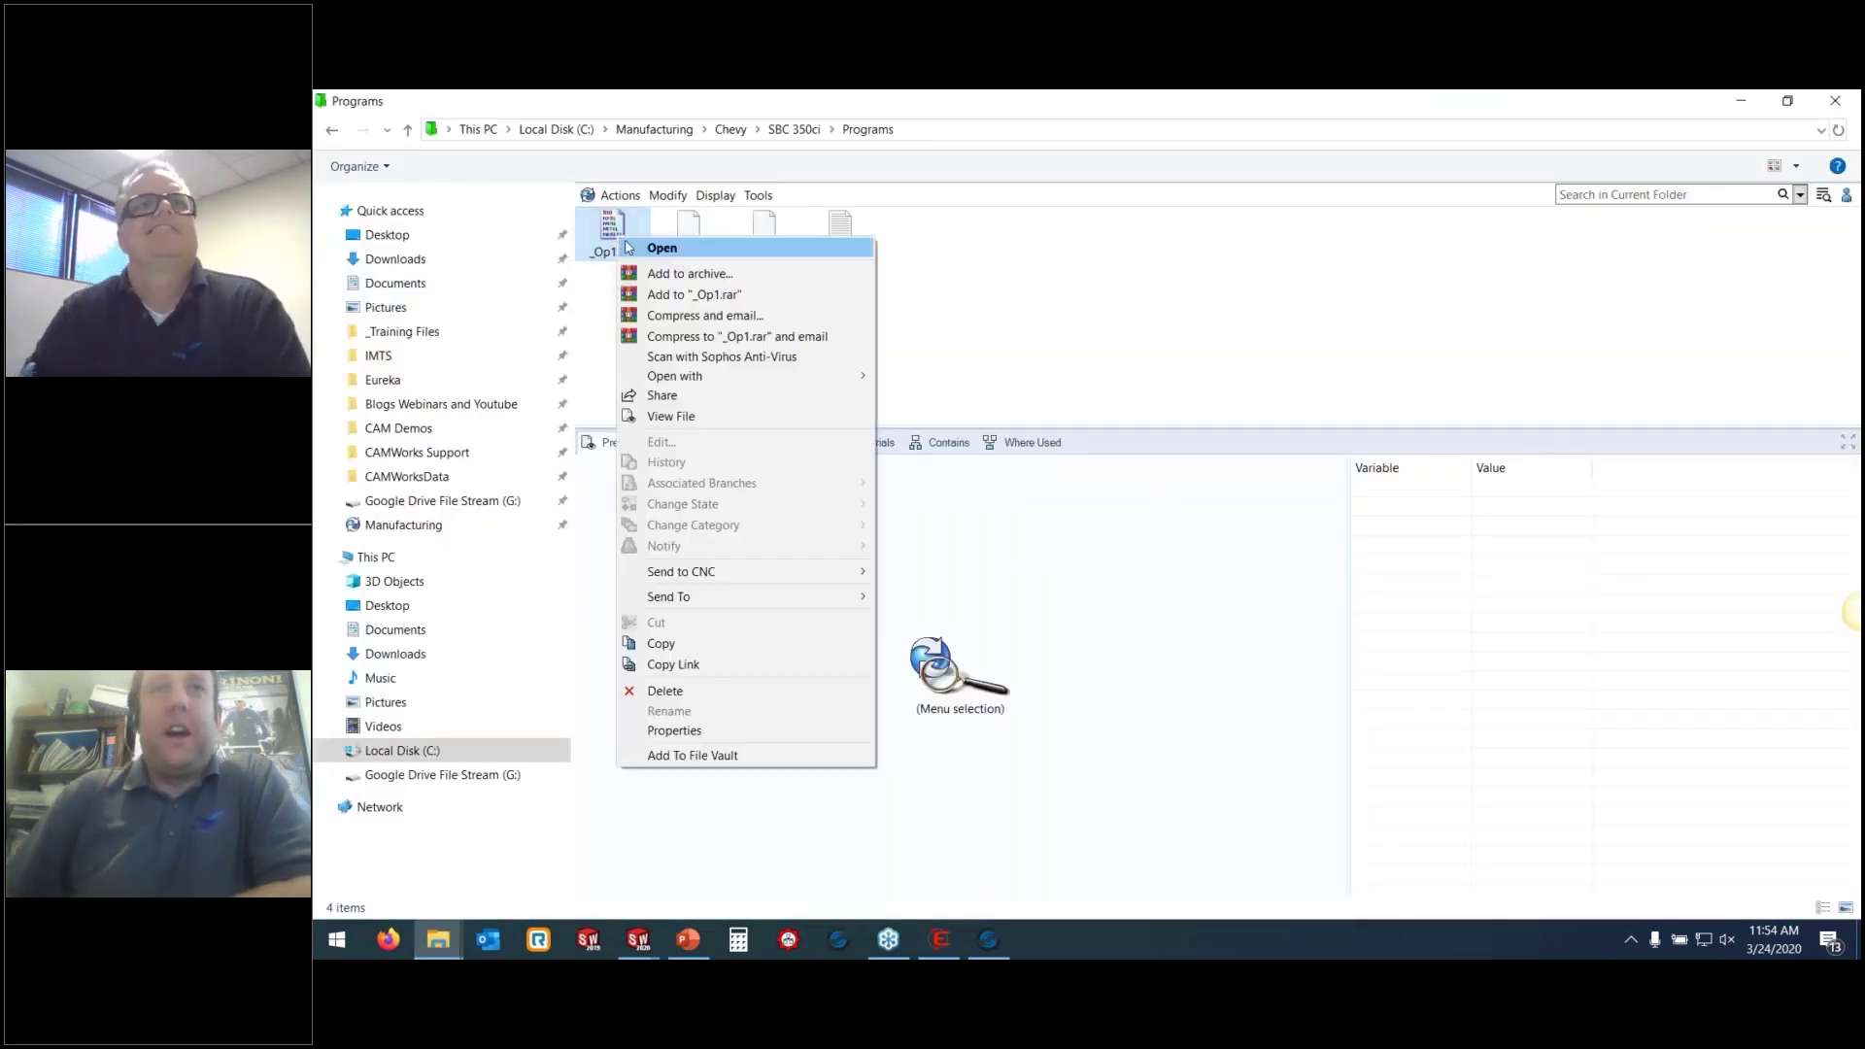
{"action": "left_click", "coordinate": [1111, 346]}
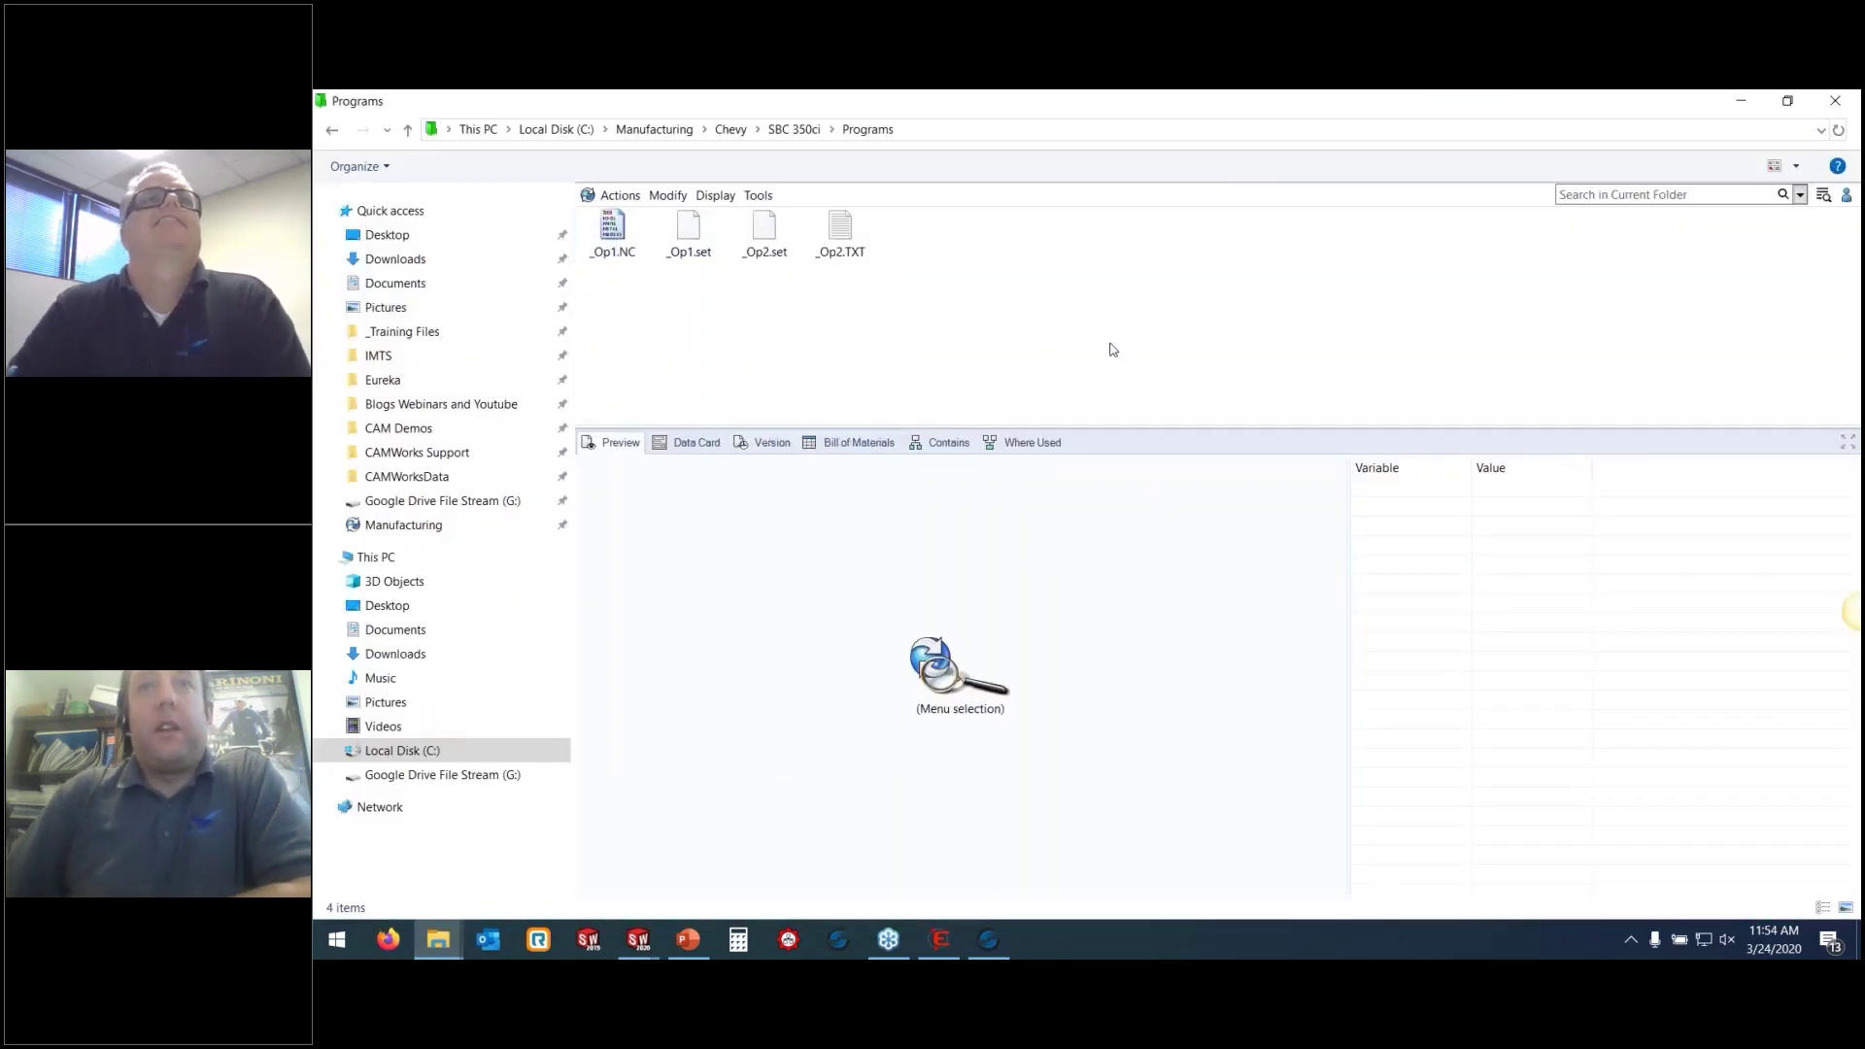
{"action": "left_click", "coordinate": [556, 130]}
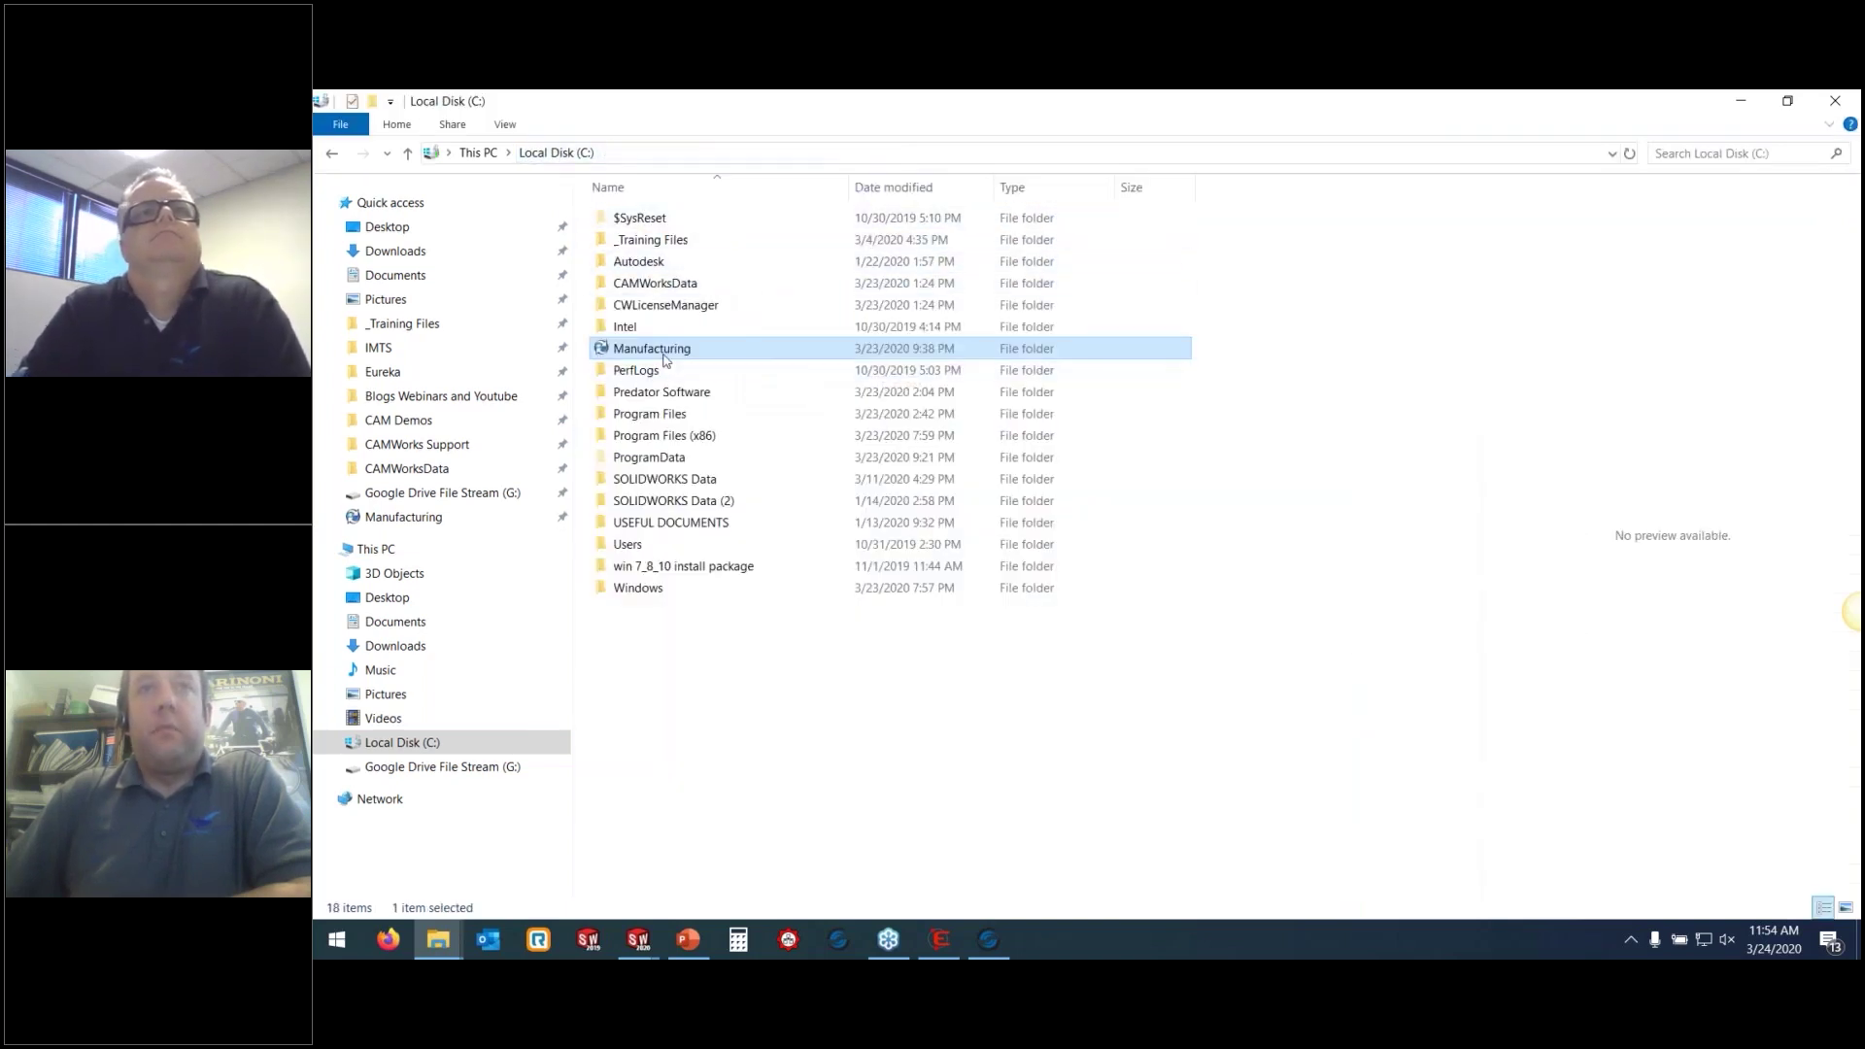
{"action": "double_click", "coordinate": [695, 348]}
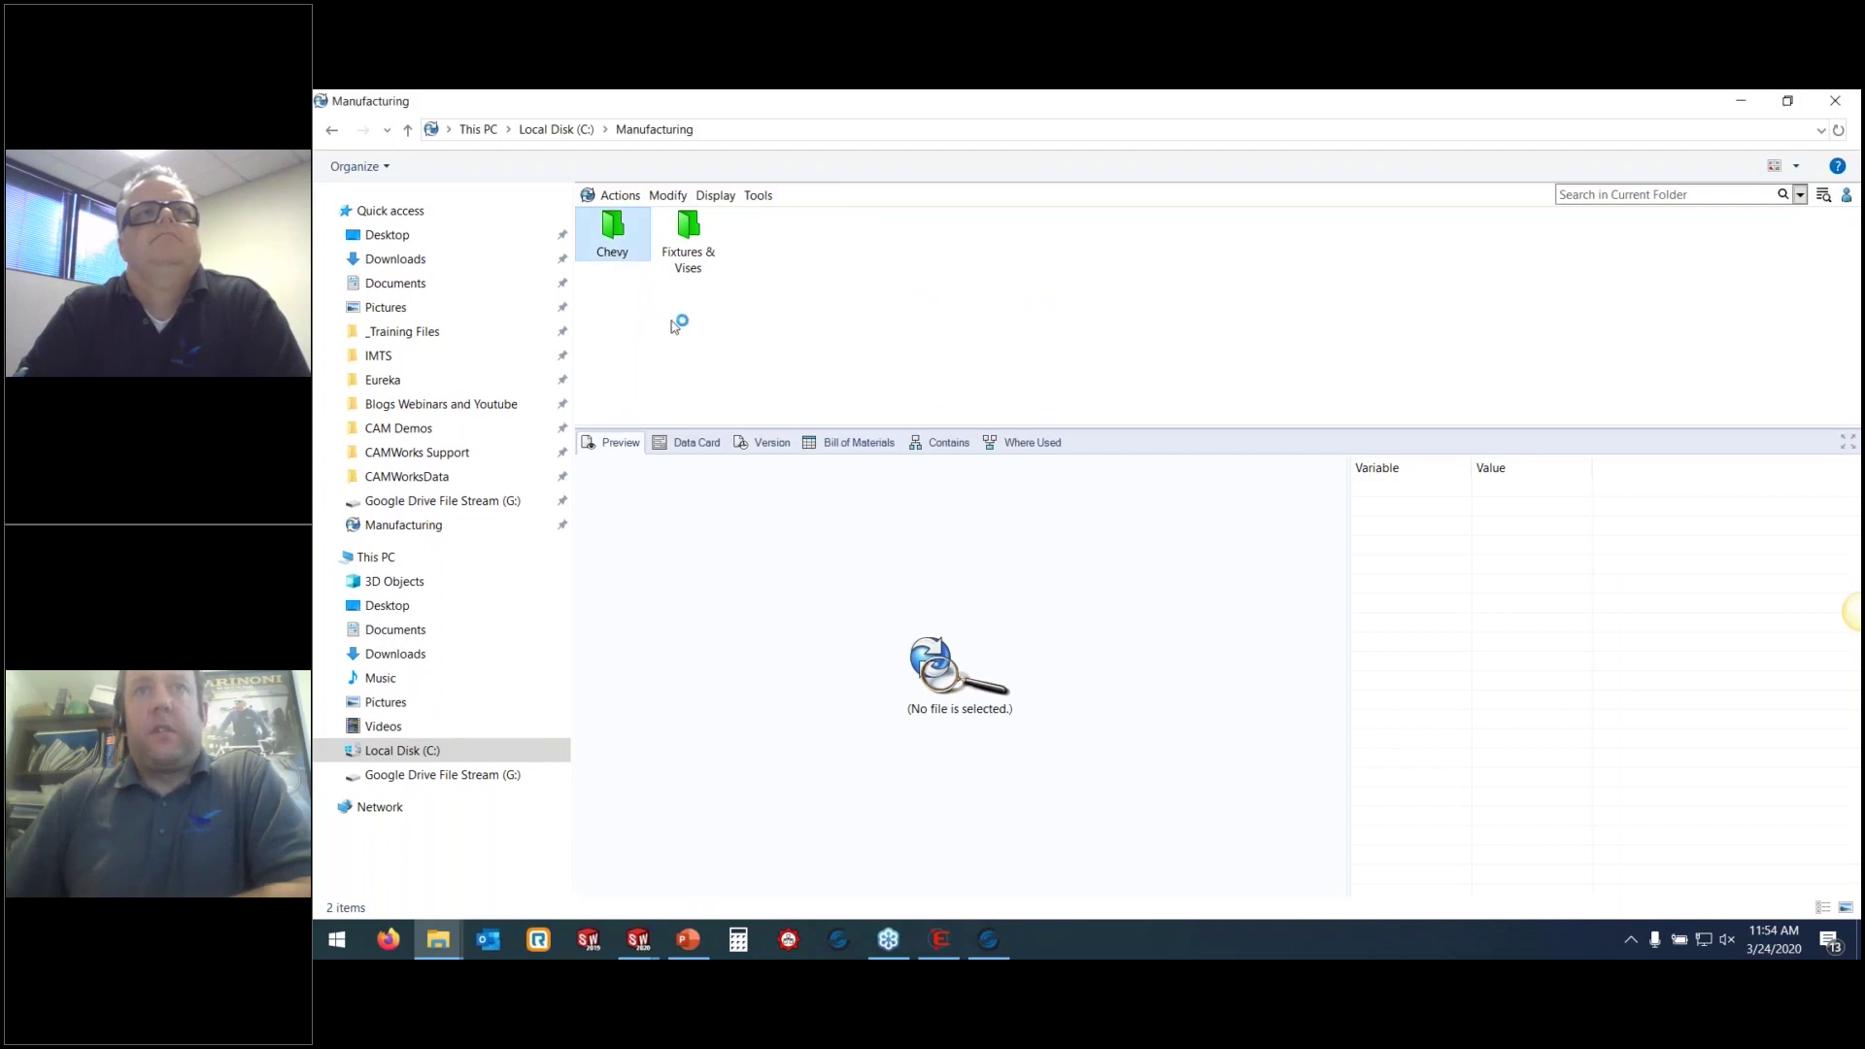
{"action": "double_click", "coordinate": [616, 249]}
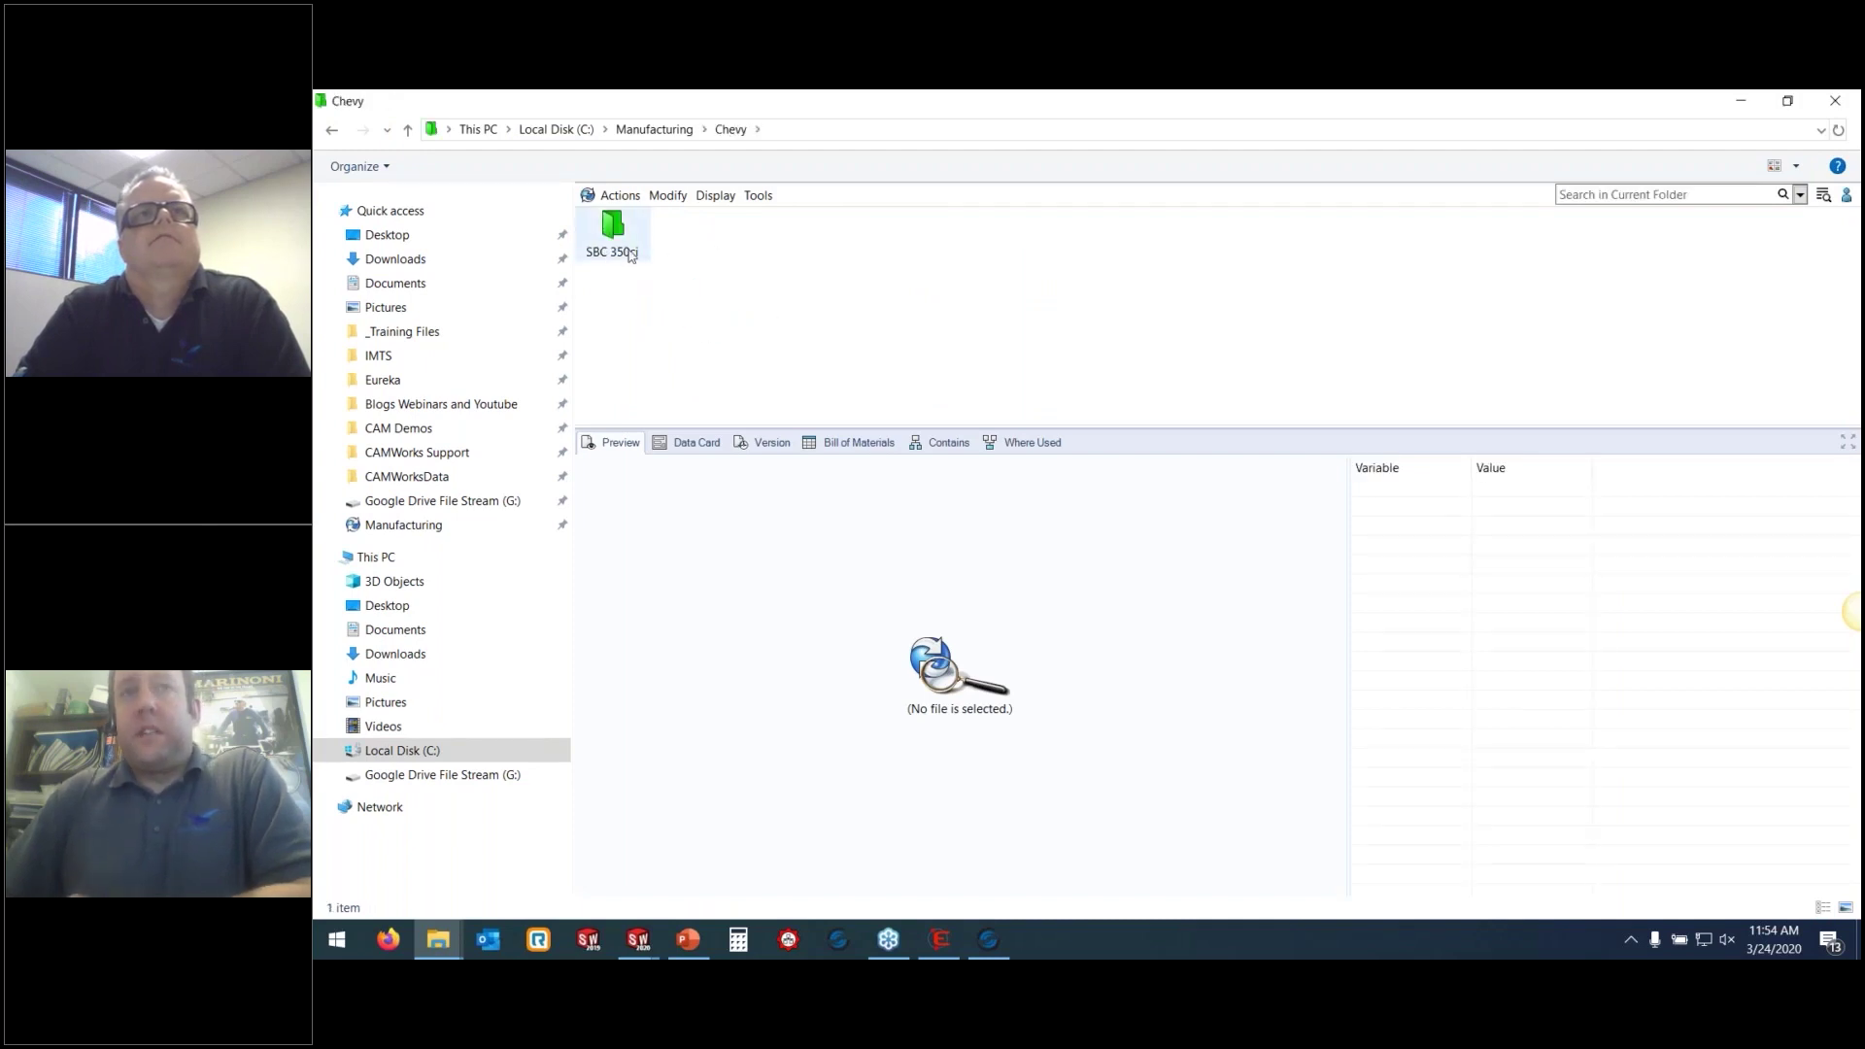
{"action": "left_click", "coordinate": [629, 255]}
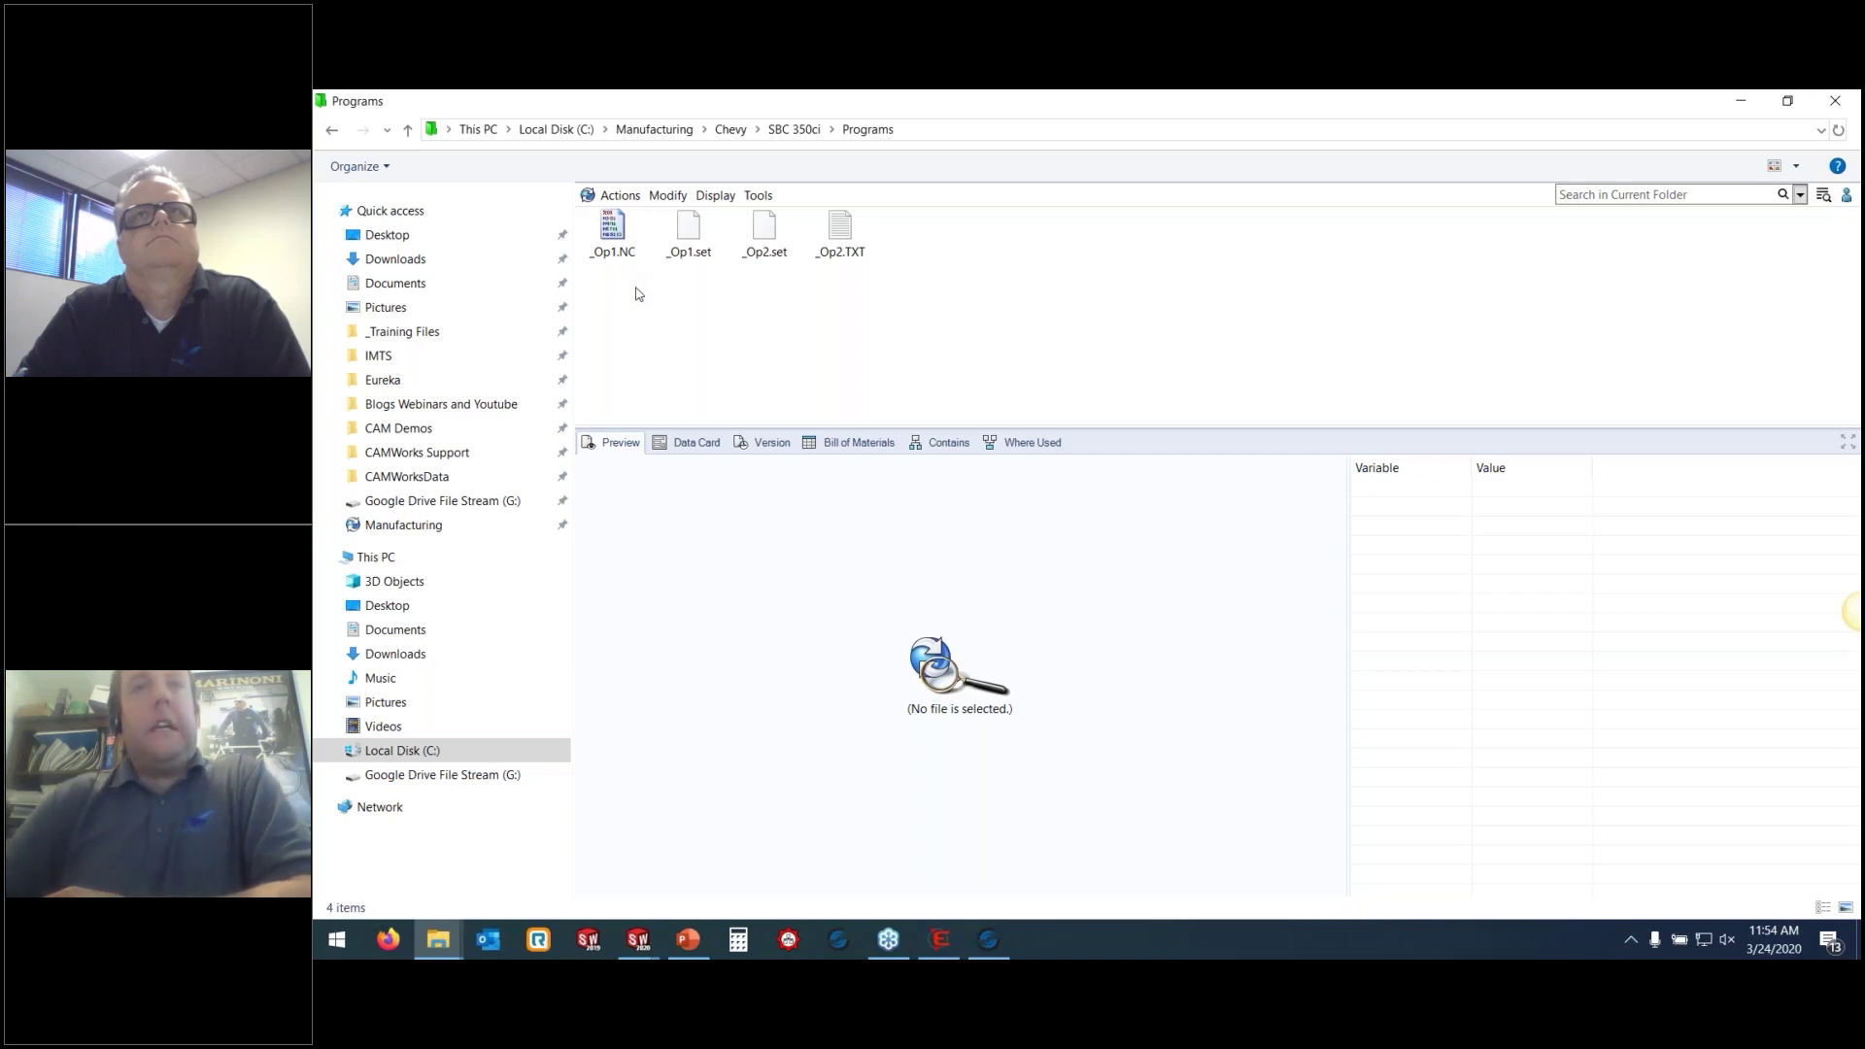
Examine which HAAS machines the program _Op1.NC can be sent to with Send to CNC
{"action": "left_click", "coordinate": [614, 243]}
{"action": "right_click", "coordinate": [619, 247]}
{"action": "mouse_move", "coordinate": [709, 584]}
{"action": "mouse_move", "coordinate": [933, 585]}
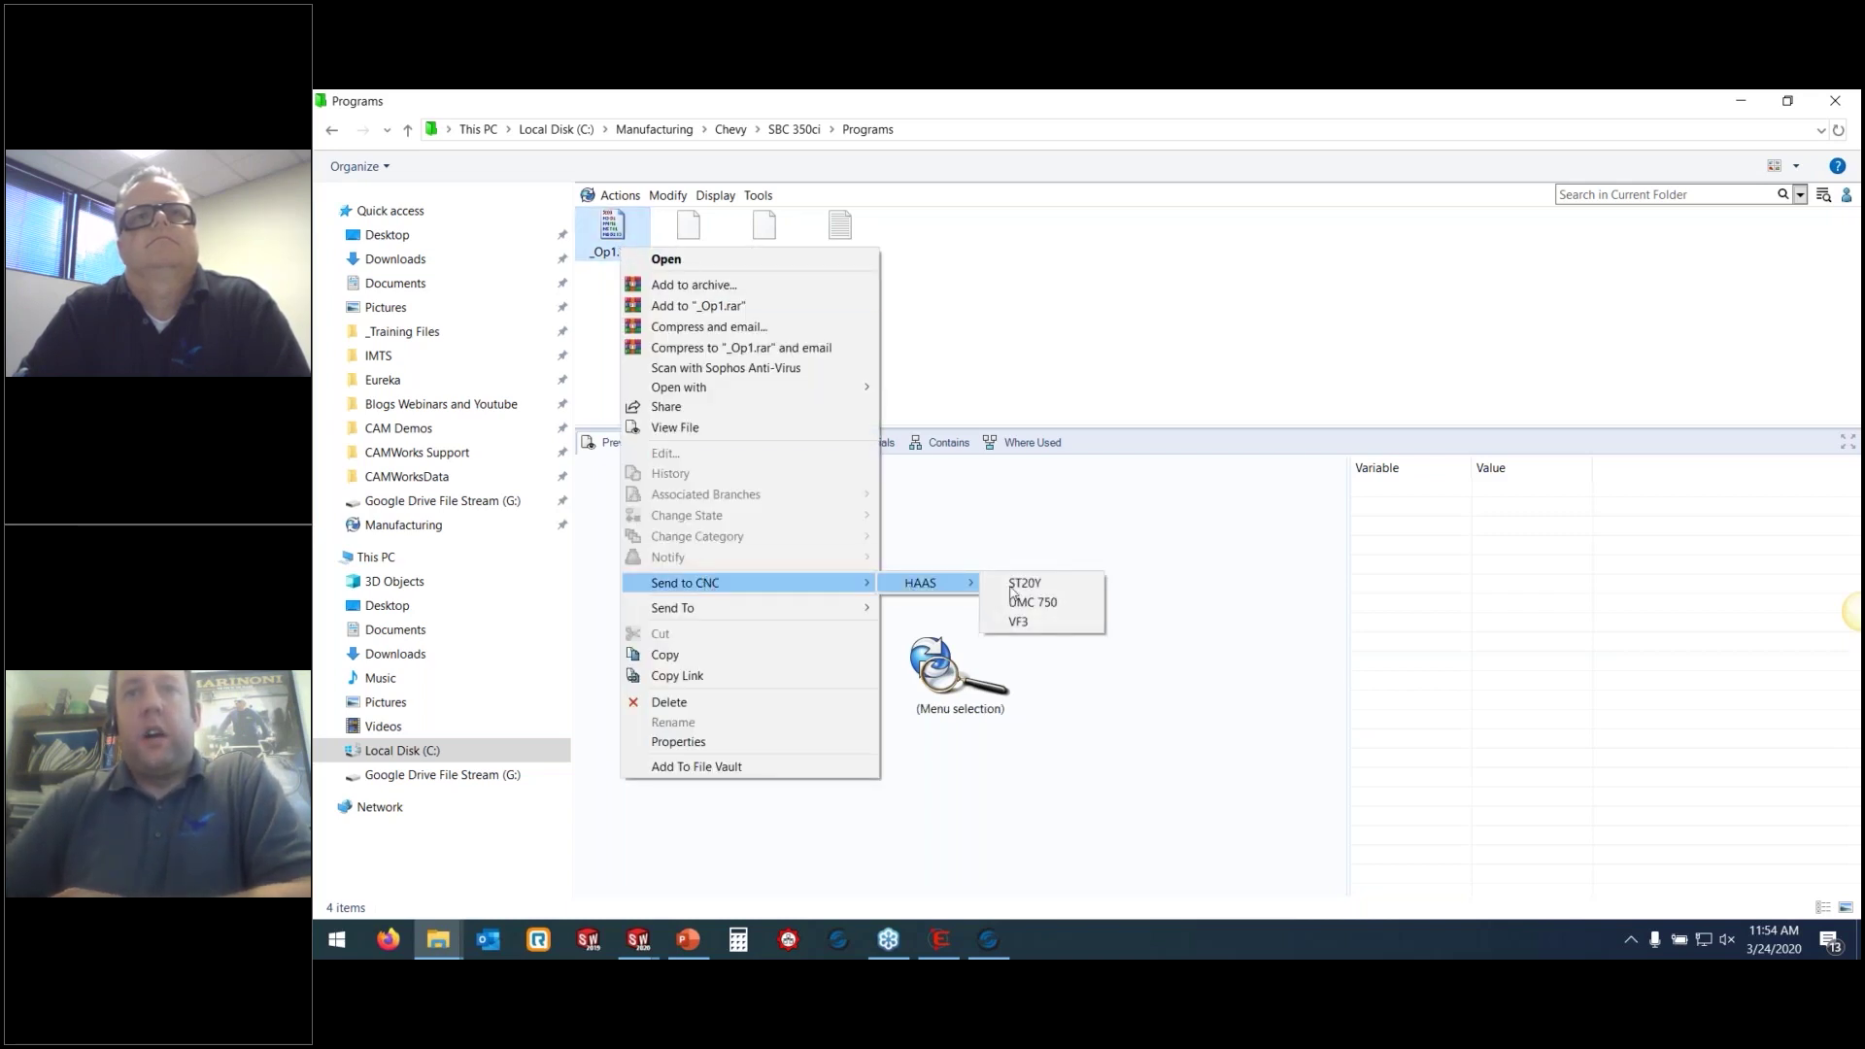
Switch to Predator DNC, expand the HAAS VF3 and HAAS UMC 750 machines, and display the UMC 750's communication log
{"action": "left_click", "coordinate": [789, 942]}
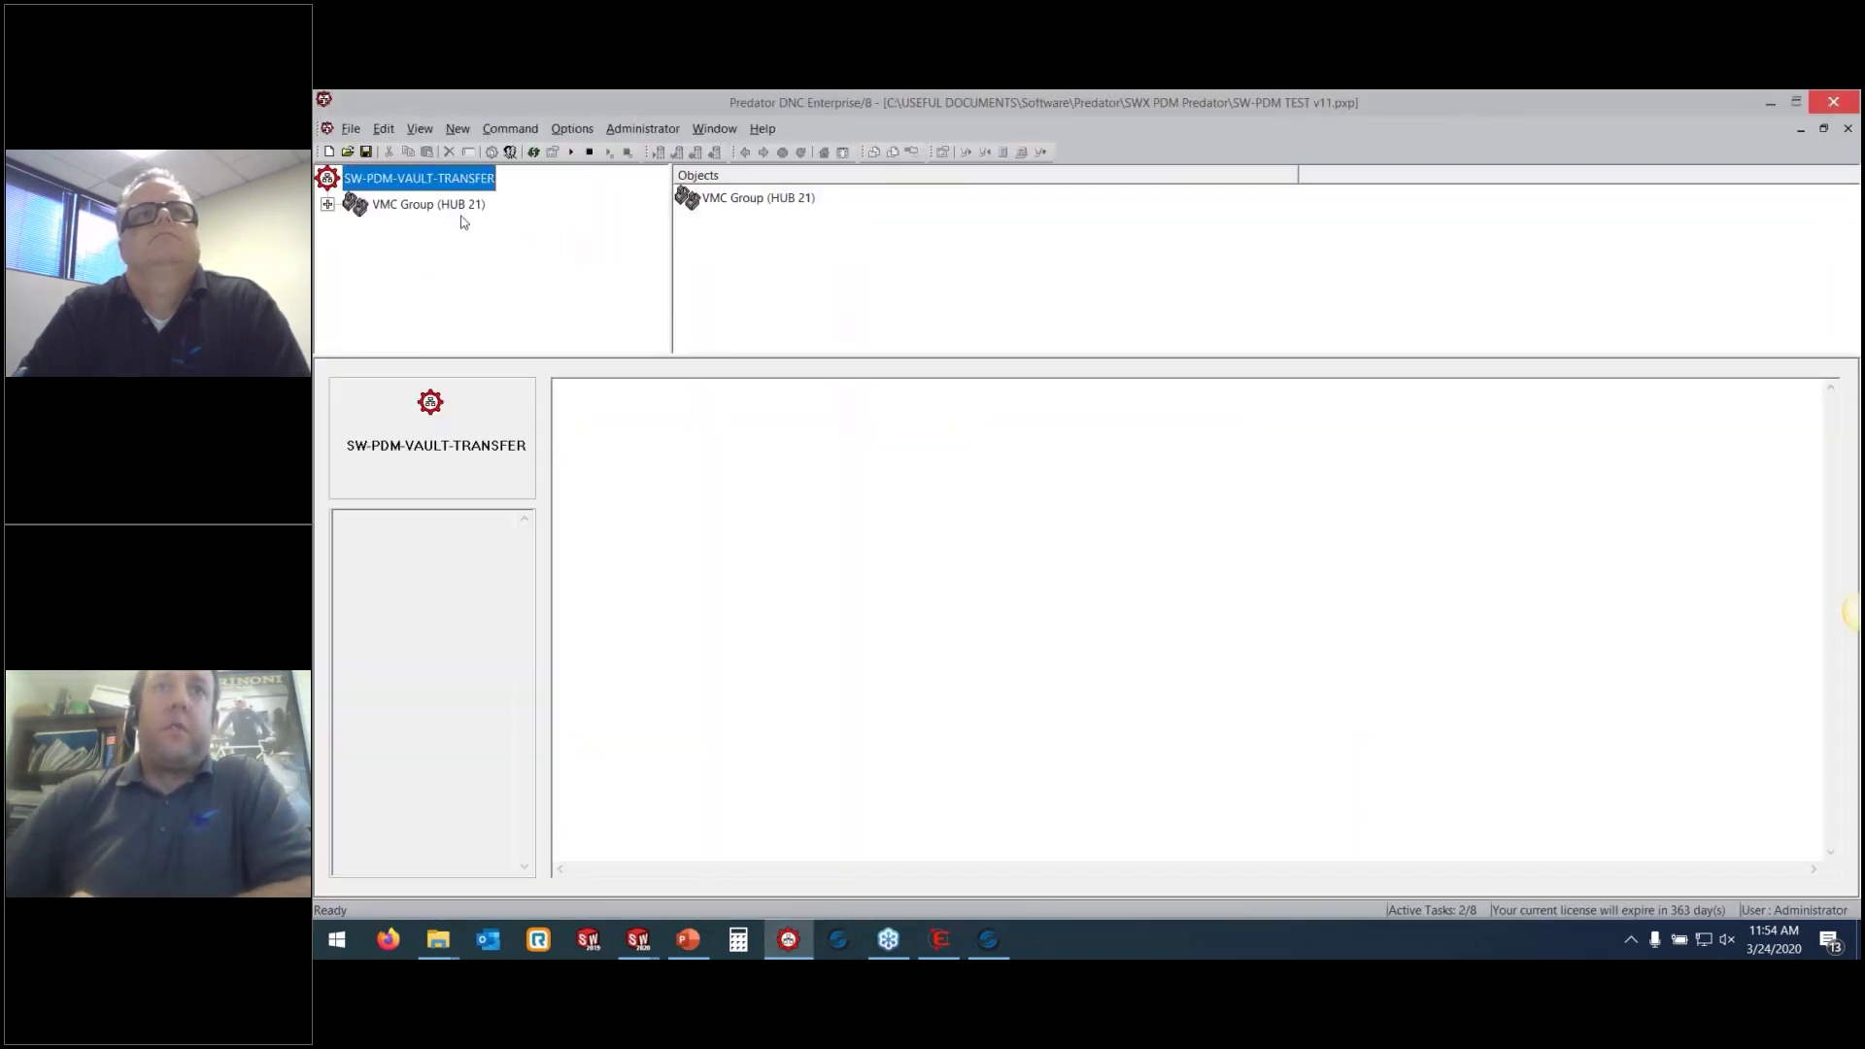
{"action": "left_click", "coordinate": [356, 230]}
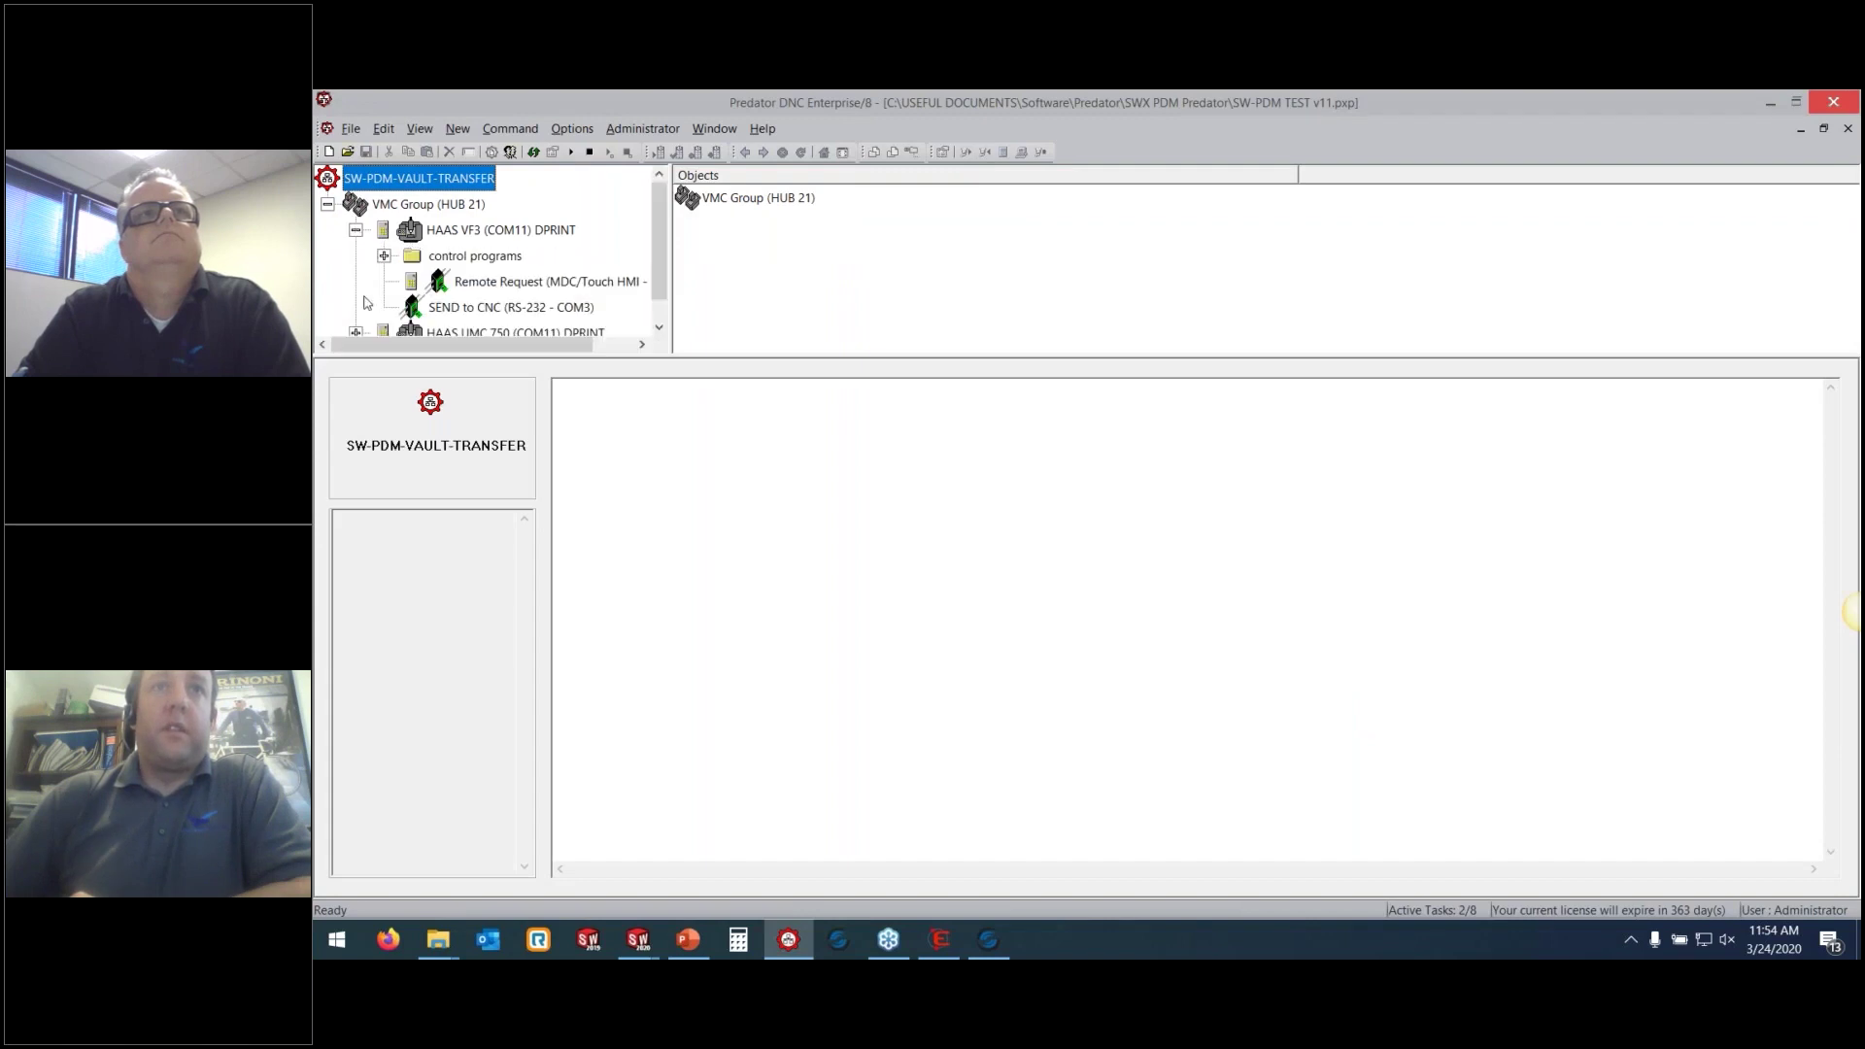
{"action": "left_click", "coordinate": [356, 332]}
{"action": "left_click", "coordinate": [496, 237]}
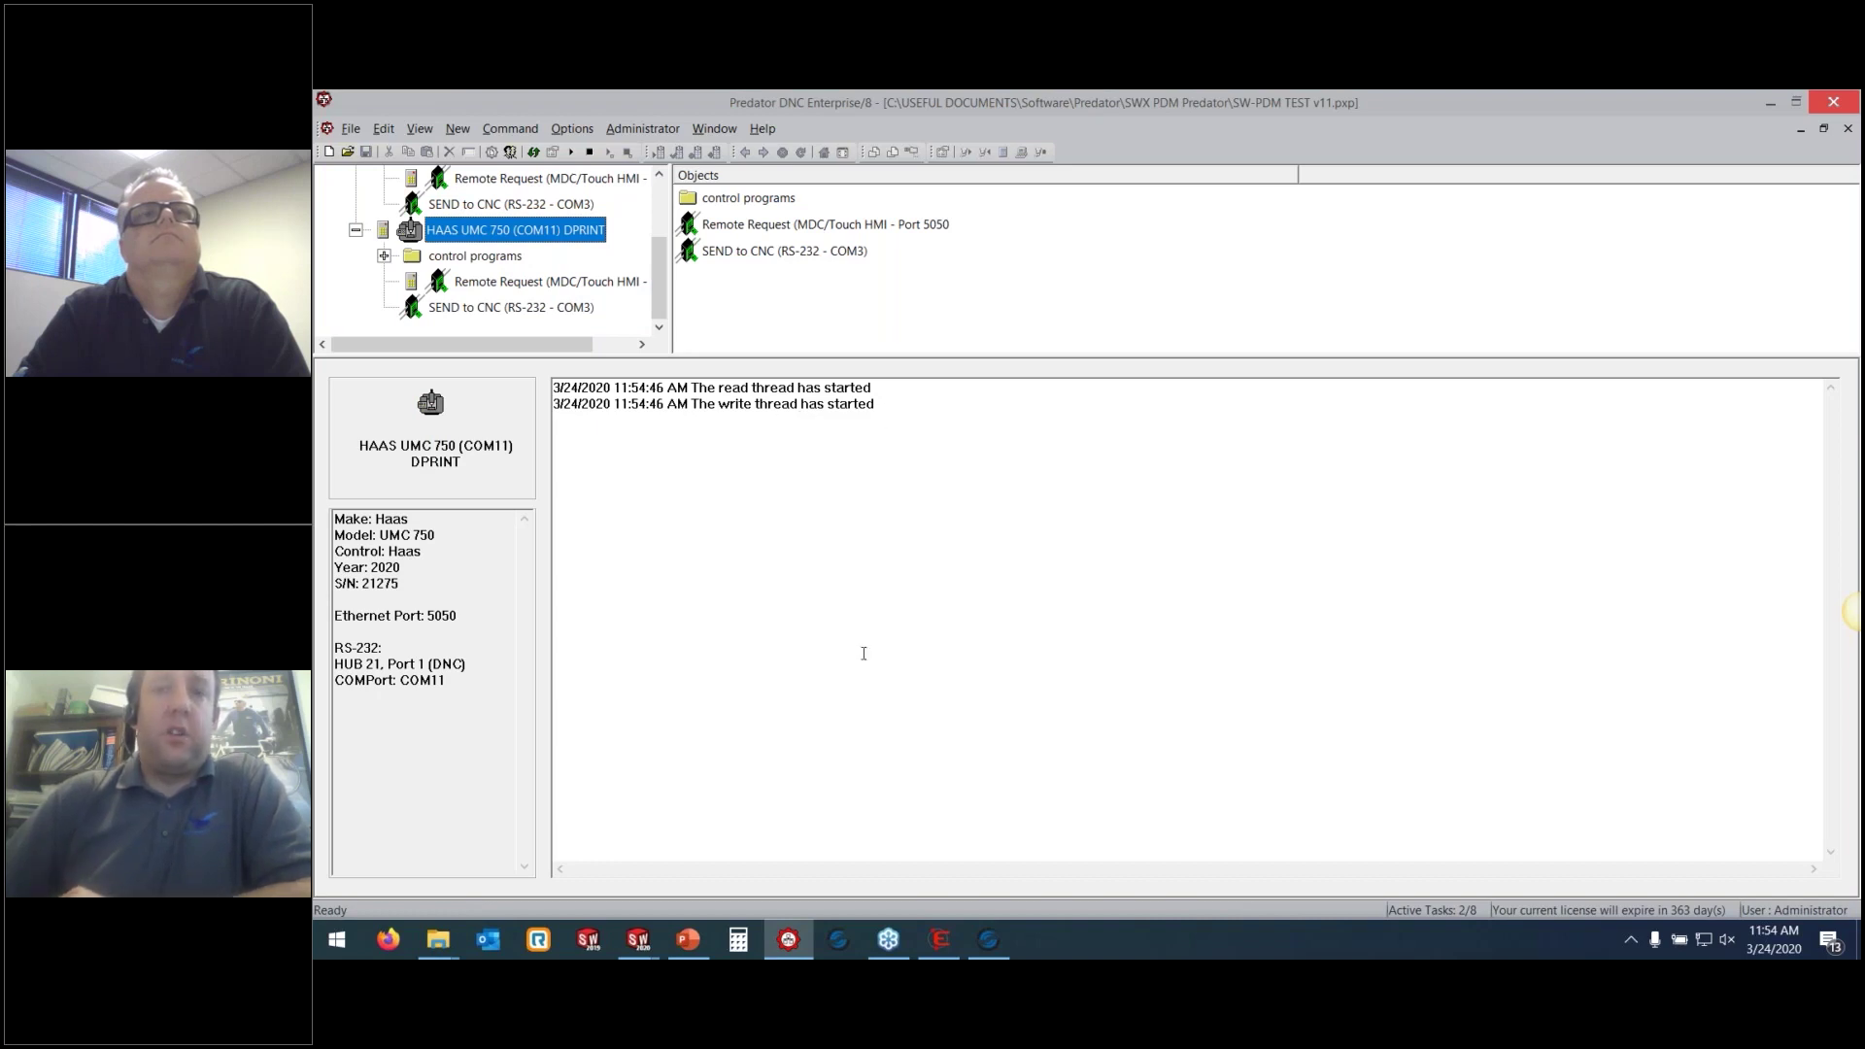
Return to the Programs folder in File Explorer and send the program _Op1.NC to the HAAS UMC 750
{"action": "left_click", "coordinate": [438, 940]}
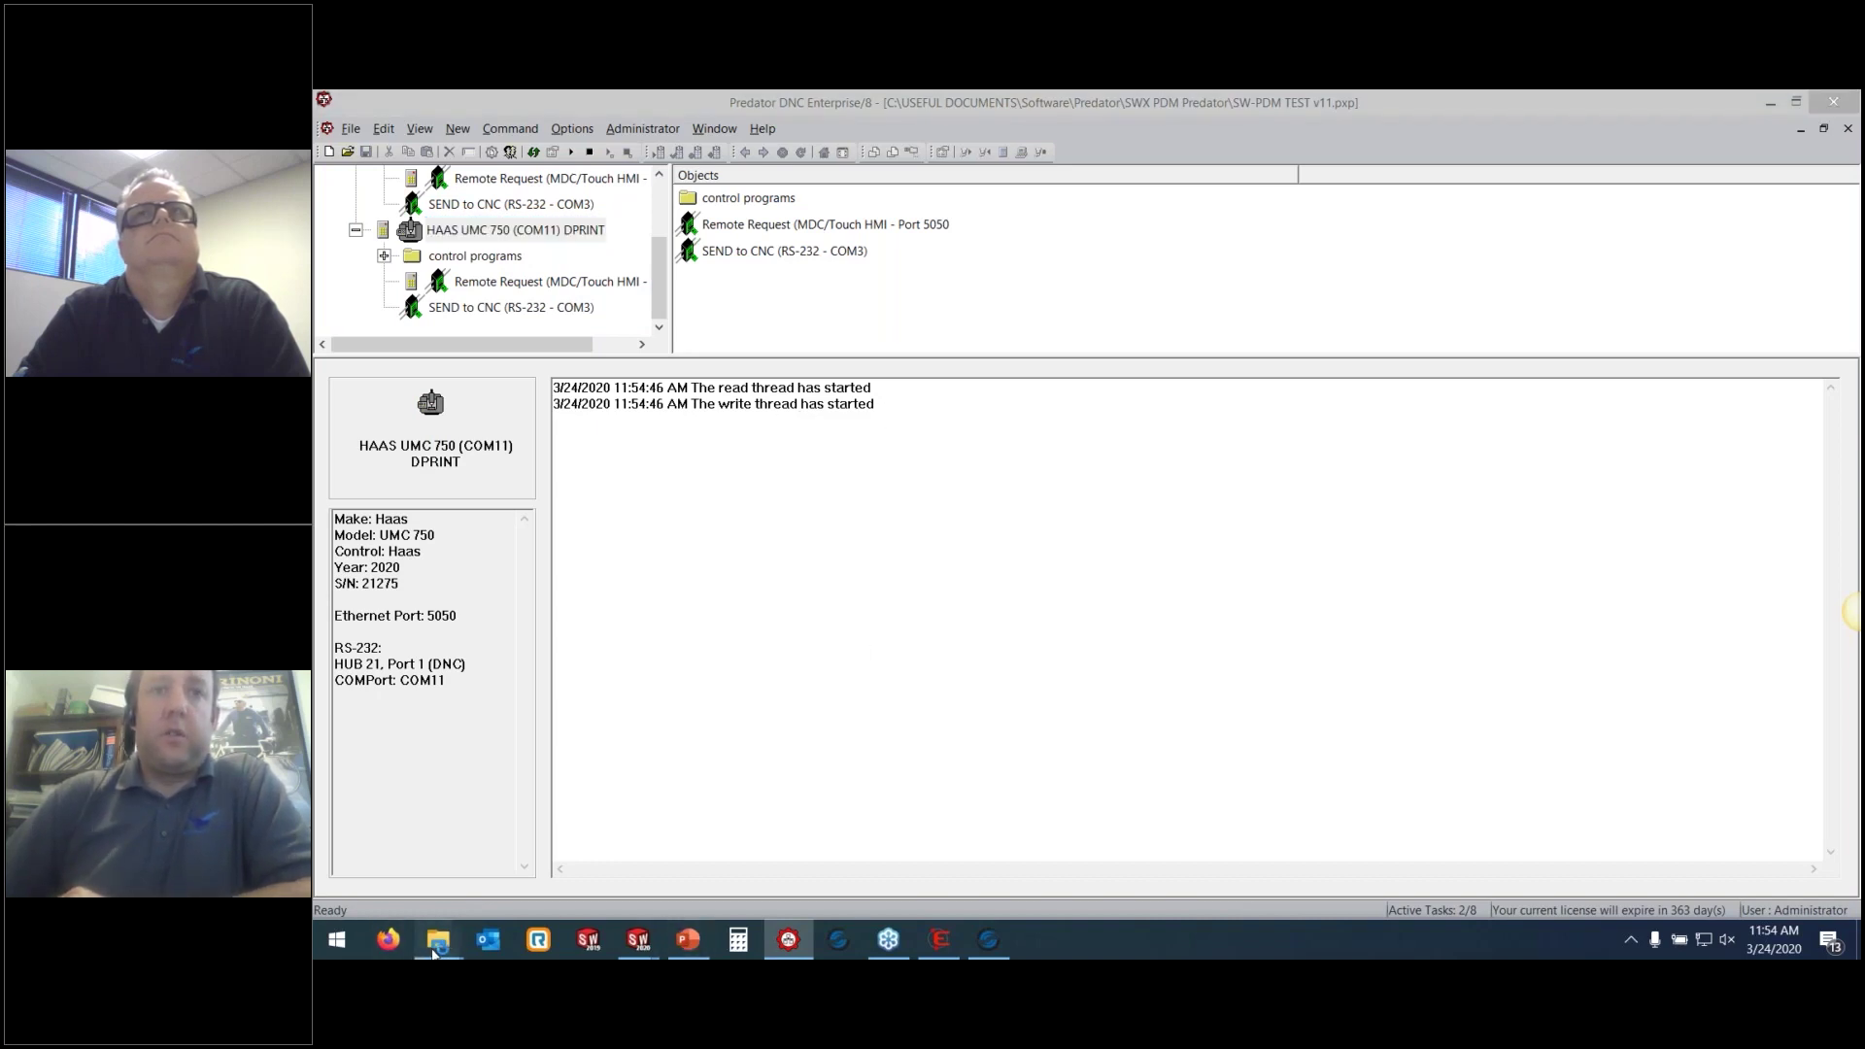
{"action": "left_click", "coordinate": [845, 807]}
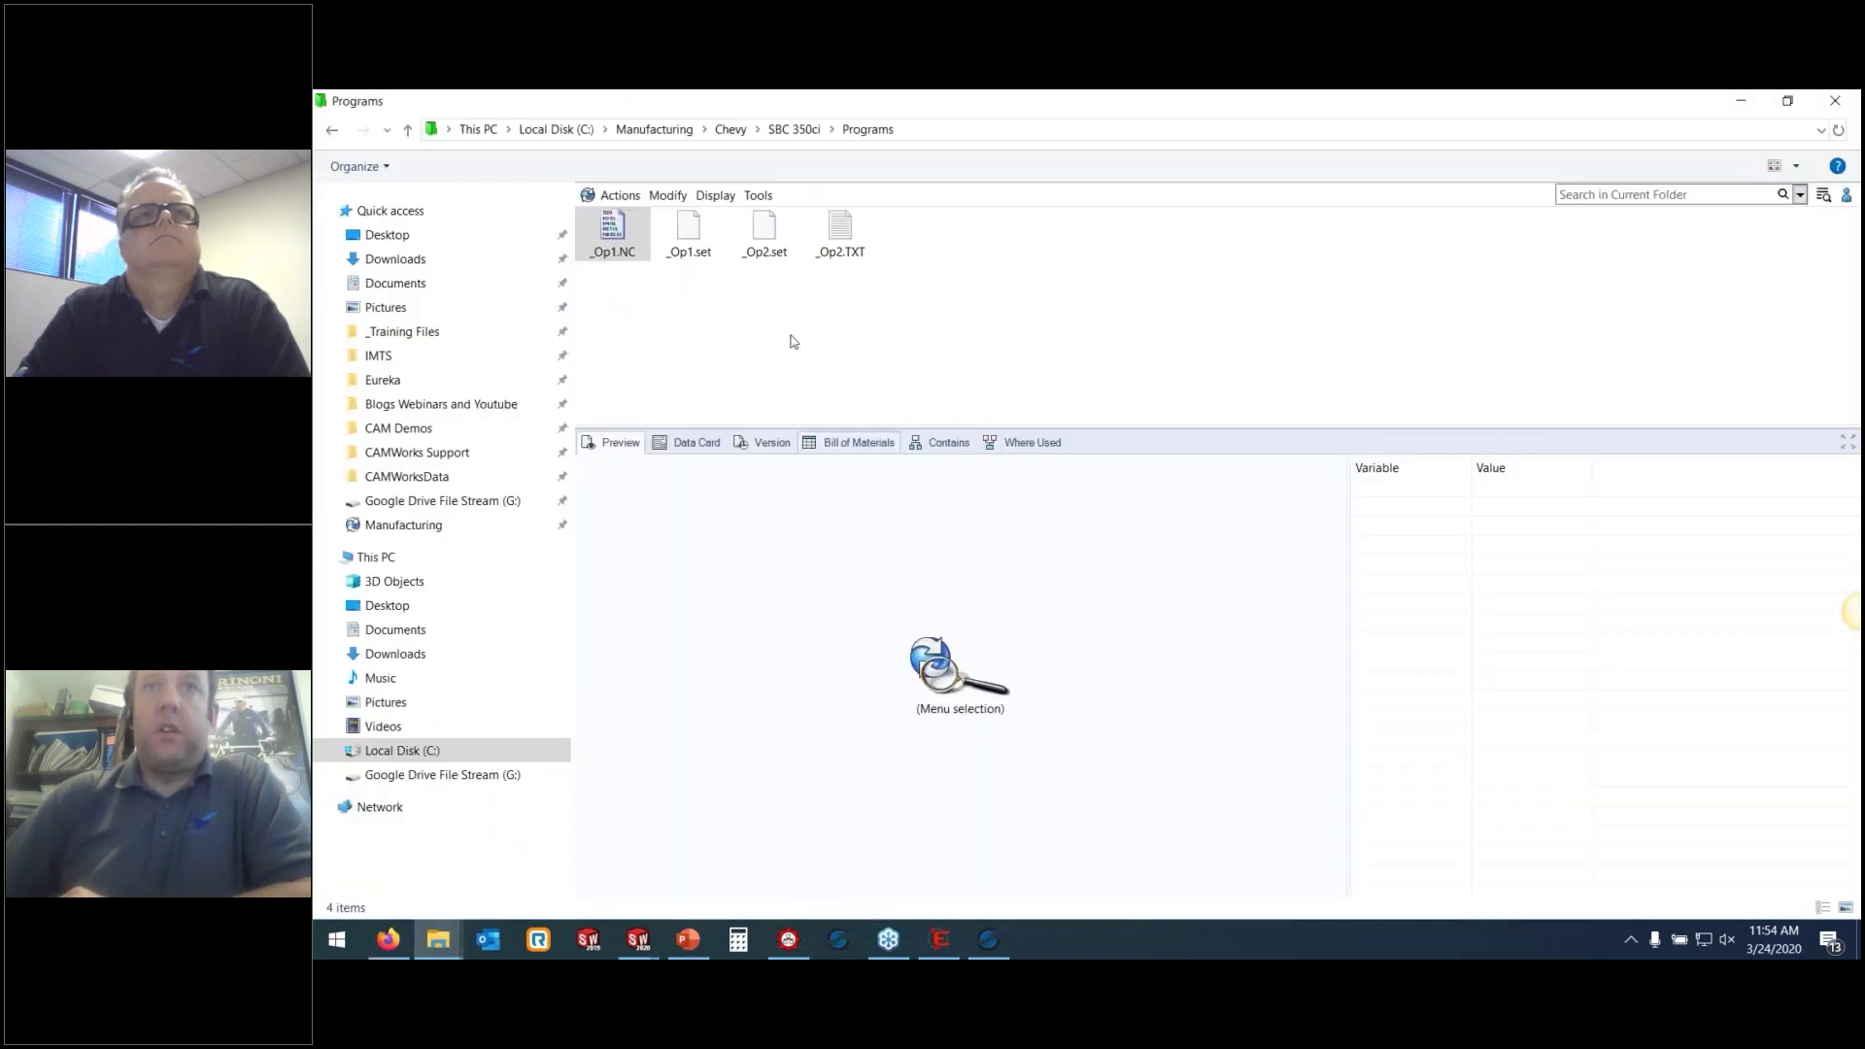
{"action": "right_click", "coordinate": [622, 249]}
{"action": "mouse_move", "coordinate": [738, 580]}
{"action": "mouse_move", "coordinate": [923, 578]}
{"action": "left_click", "coordinate": [1030, 598]}
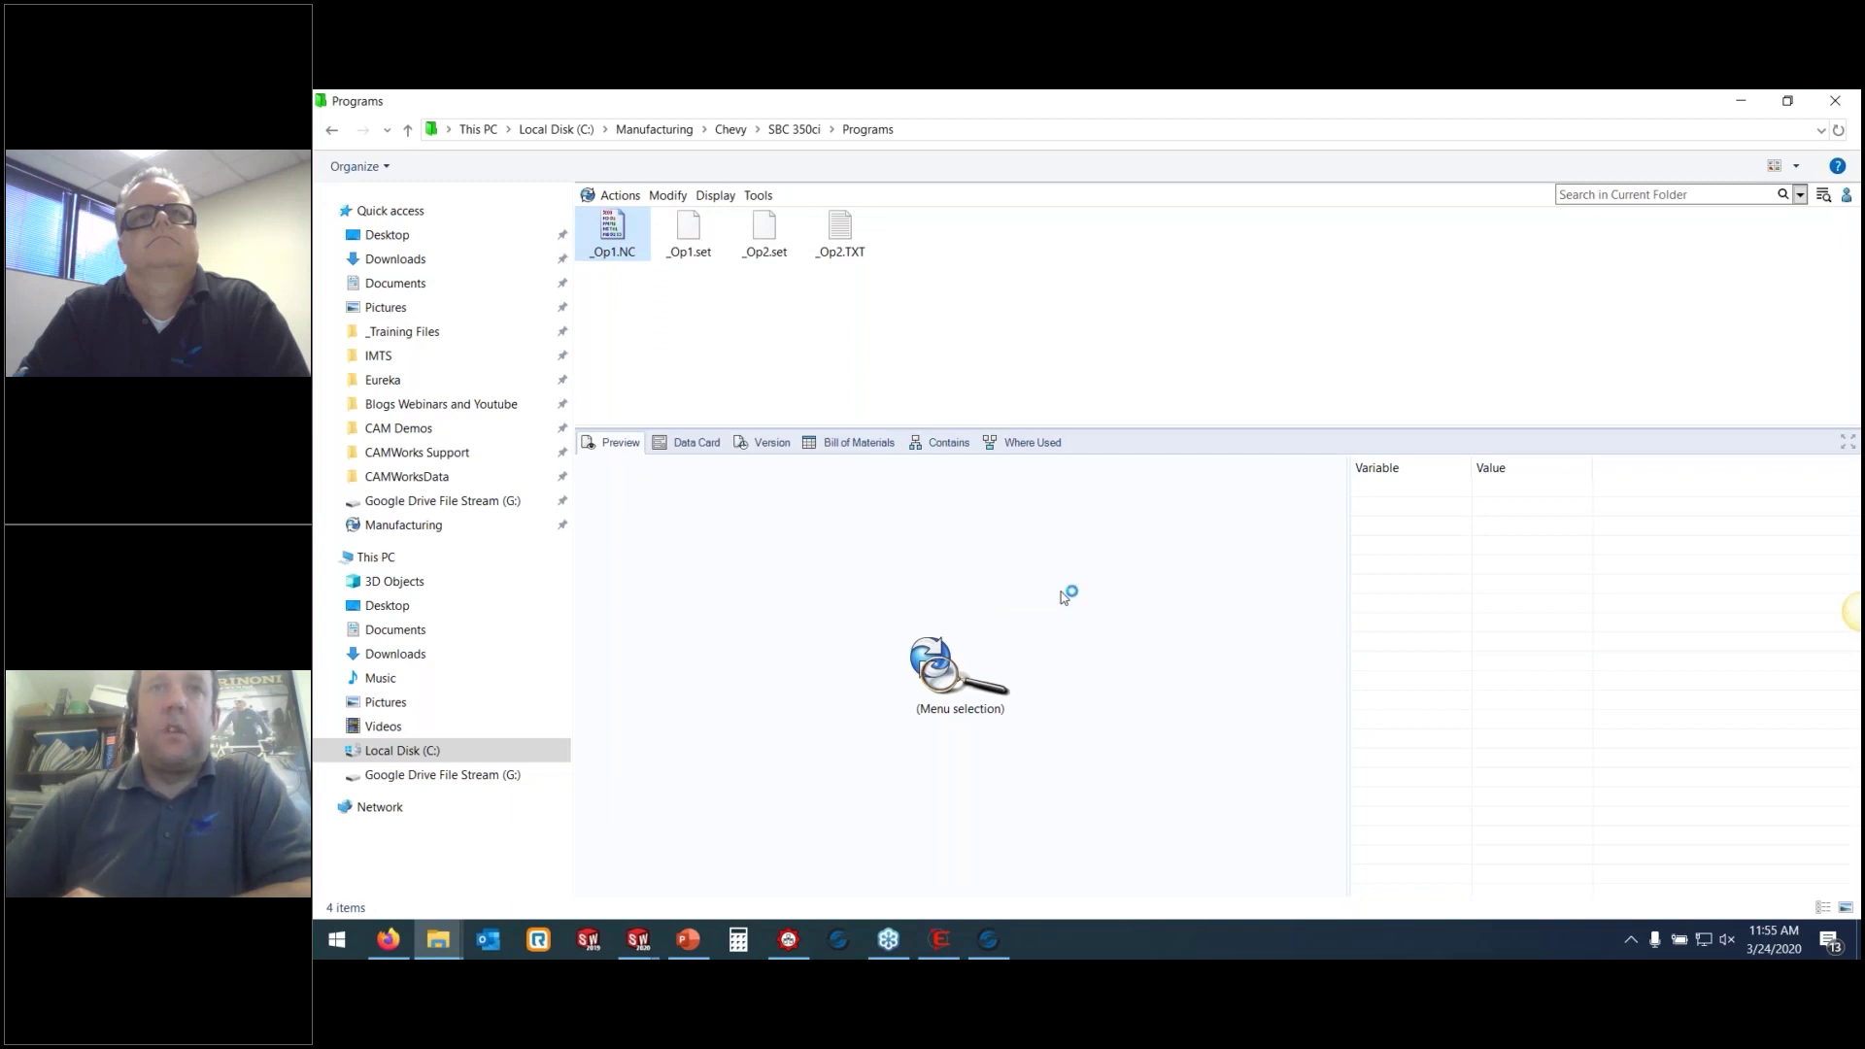
Switch to Predator DNC and check the communication logs of the HAAS UMC 750 and HAAS VF3 for the transfer
{"action": "left_click", "coordinate": [788, 940]}
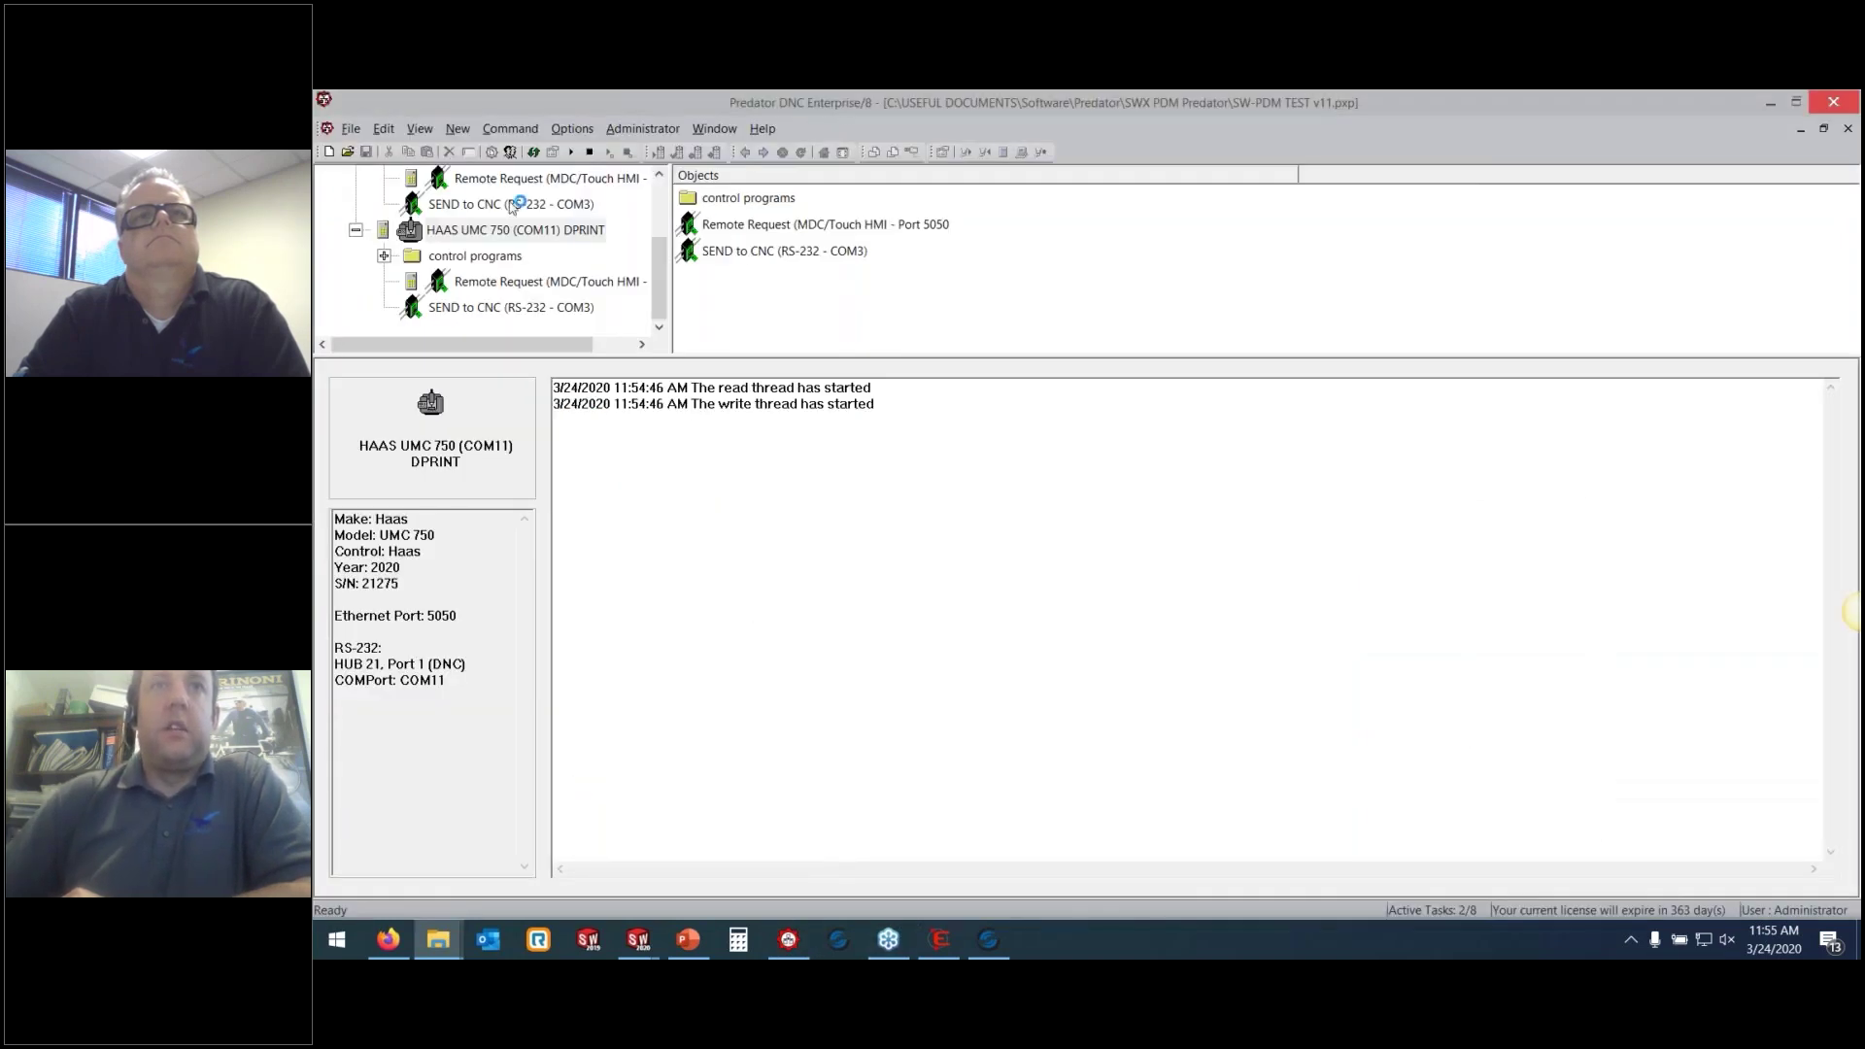
{"action": "left_click", "coordinate": [501, 229]}
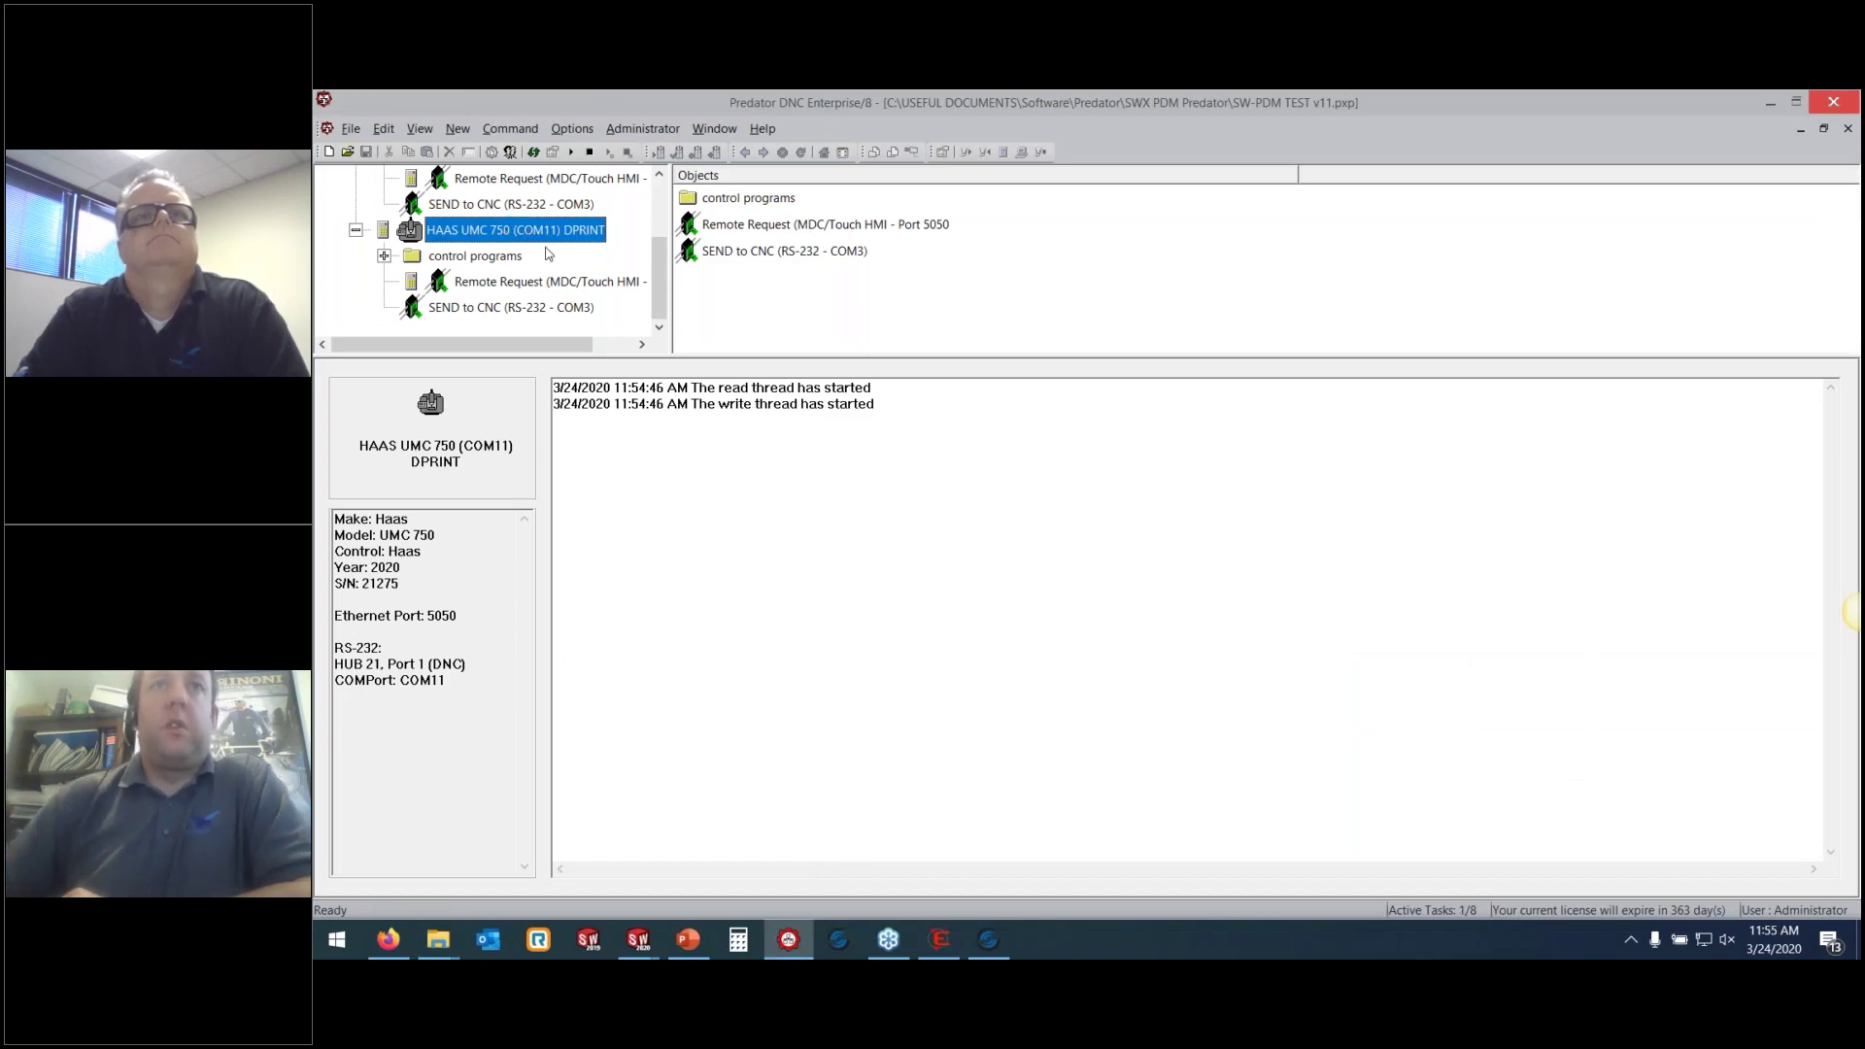
{"action": "scroll", "coordinate": [501, 238], "scroll_direction": "up", "scroll_amount": 2}
{"action": "left_click", "coordinate": [492, 233]}
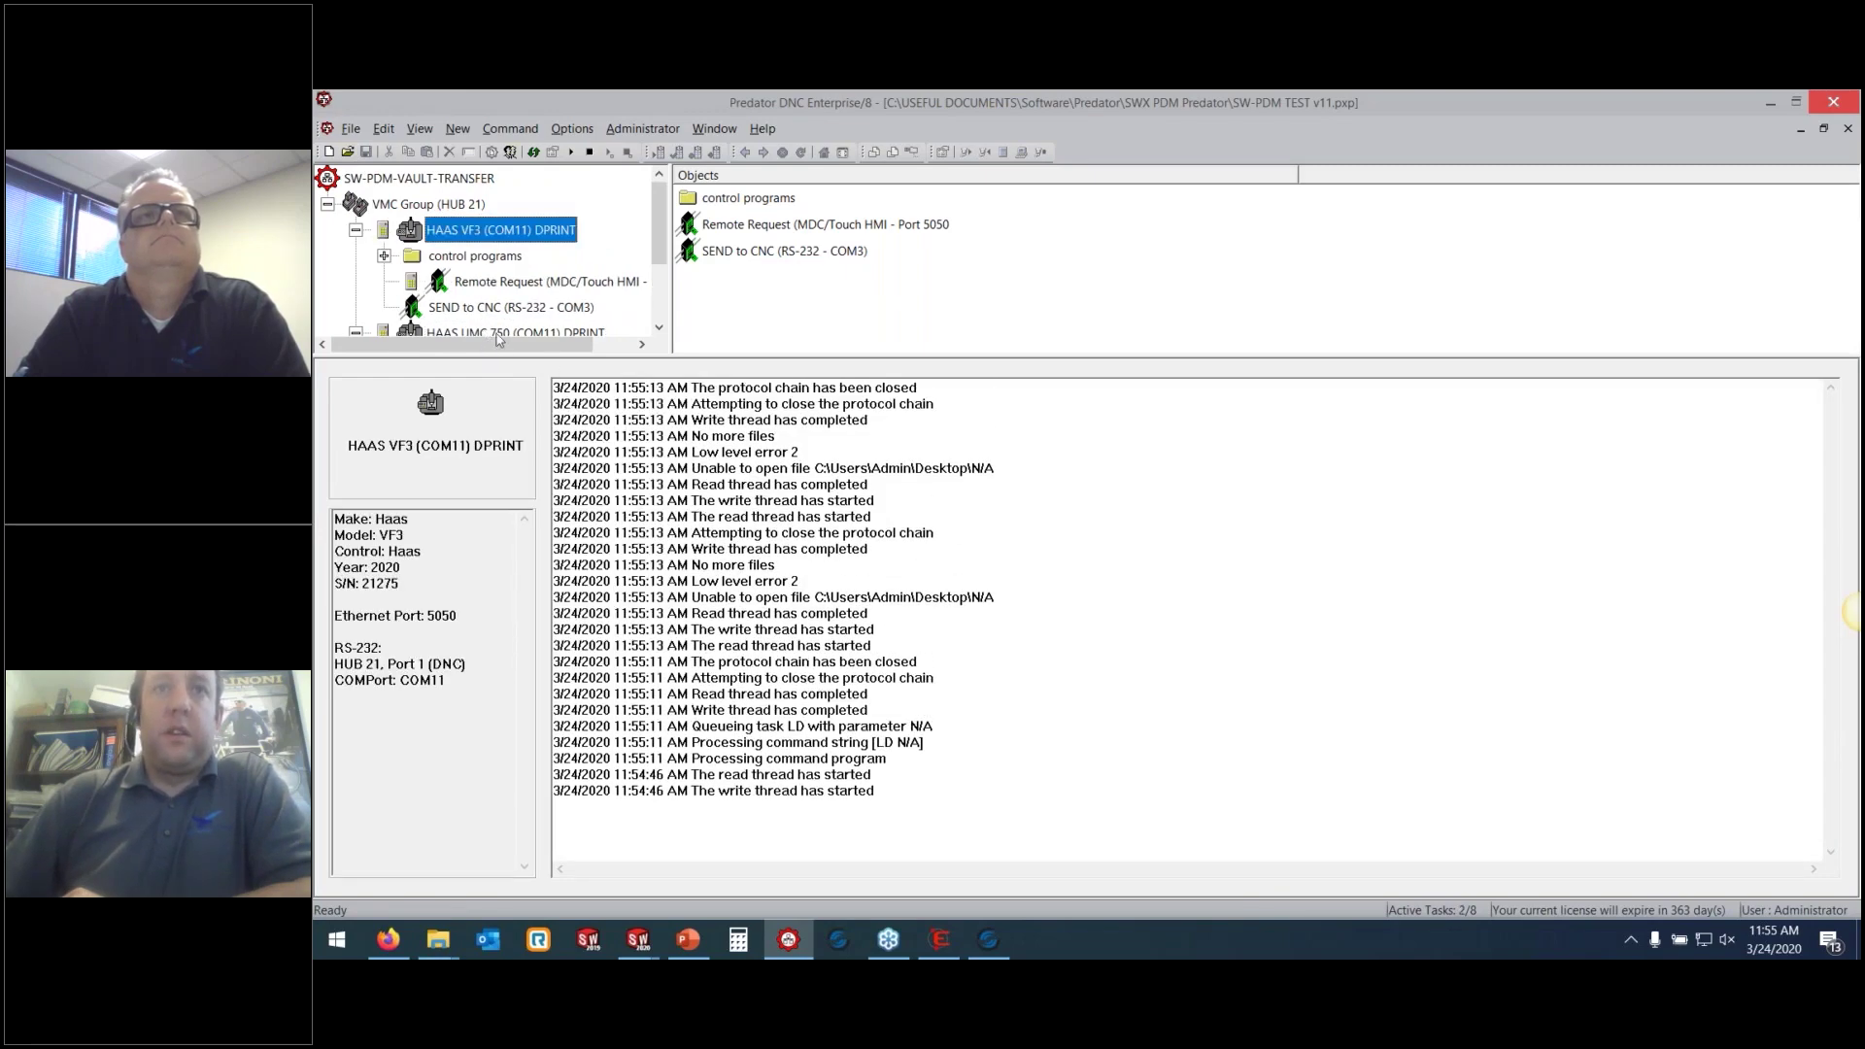
{"action": "left_click", "coordinate": [498, 332]}
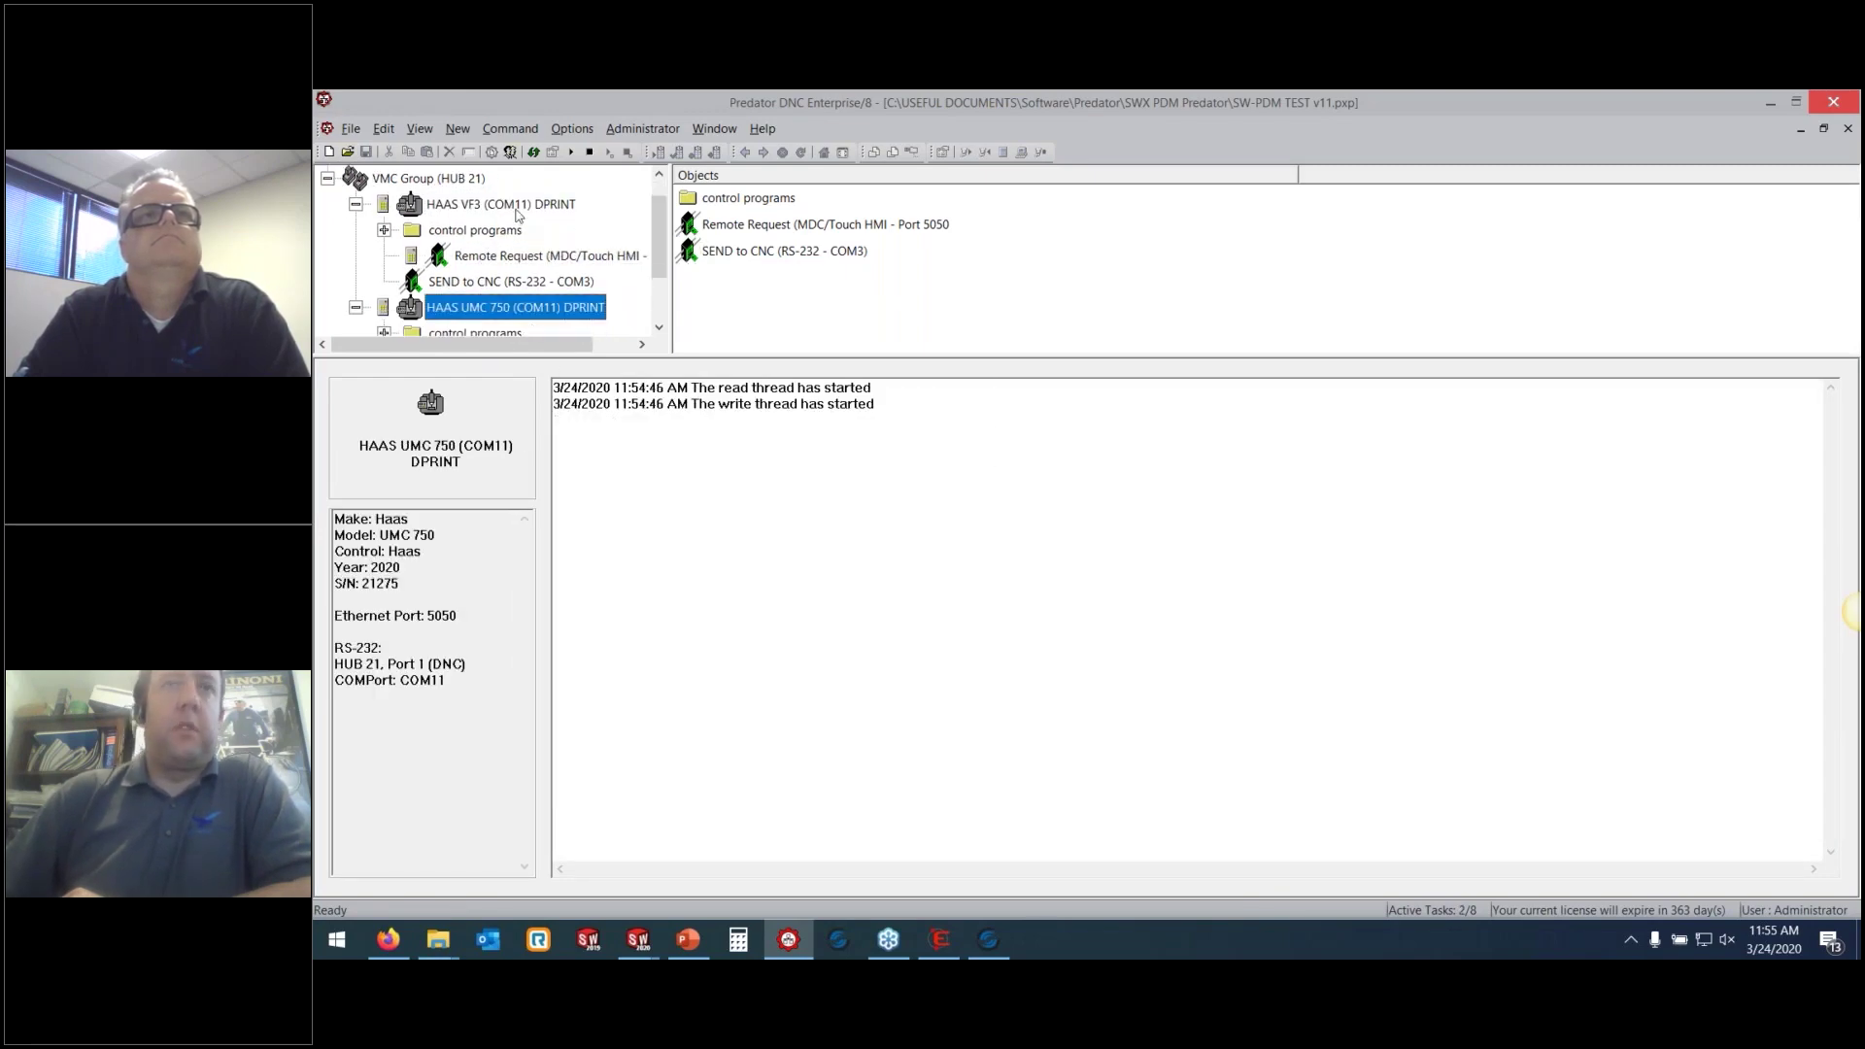
{"action": "left_click", "coordinate": [518, 208]}
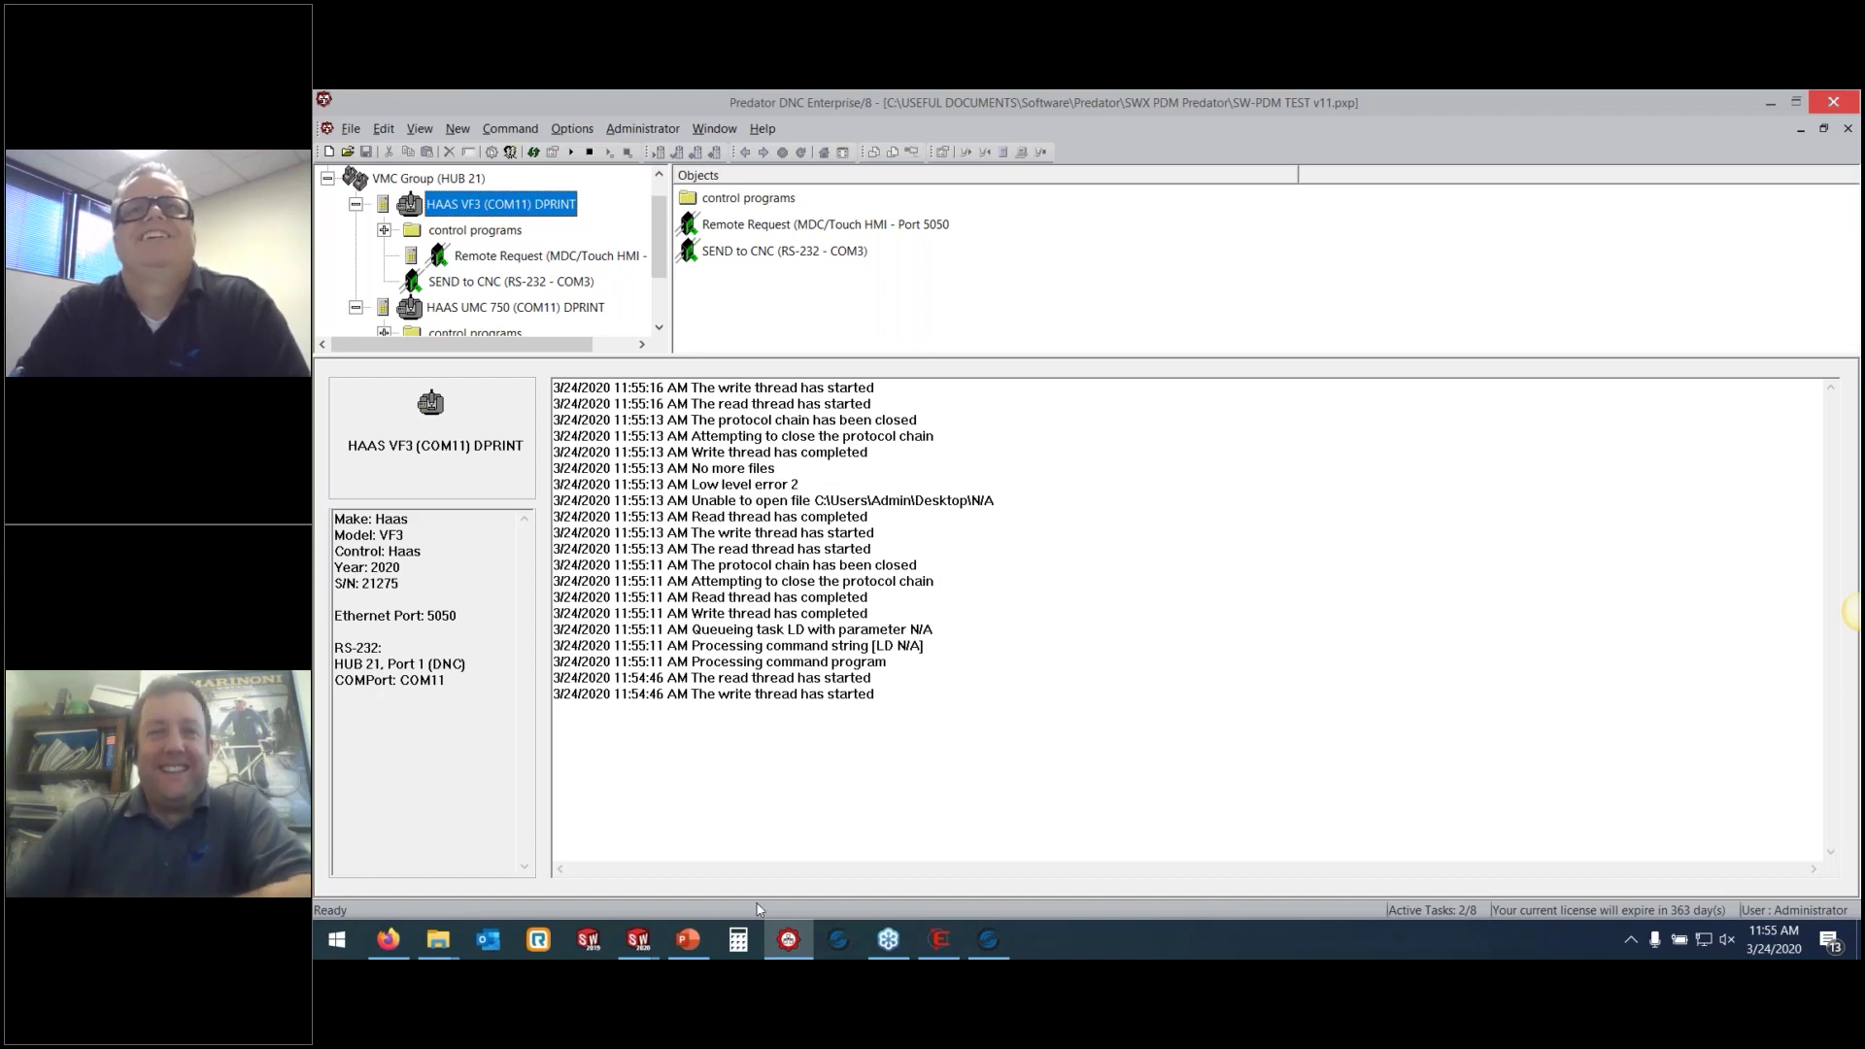
Switch to the PowerPoint slide show Latest Trends in CAM and advance from the Agenda to the Manufacturing slide
{"action": "left_click", "coordinate": [688, 952]}
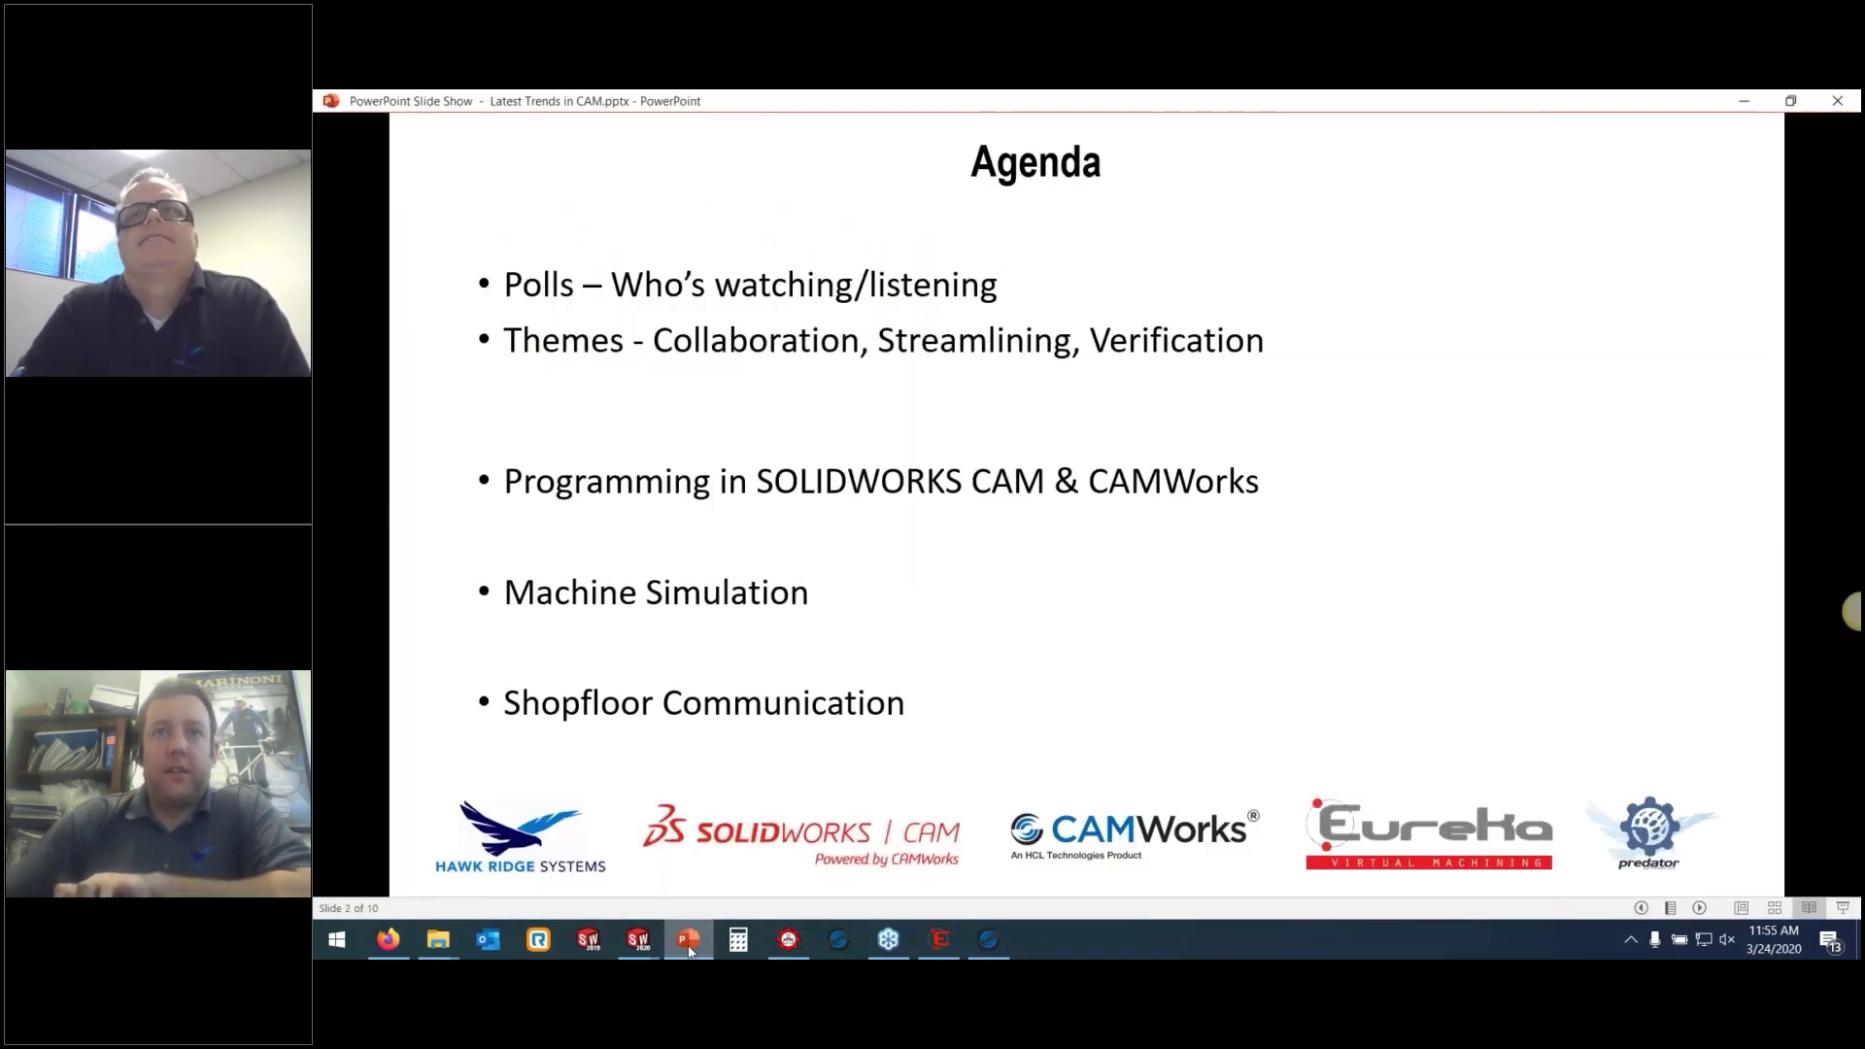
{"action": "key", "text": "Right"}
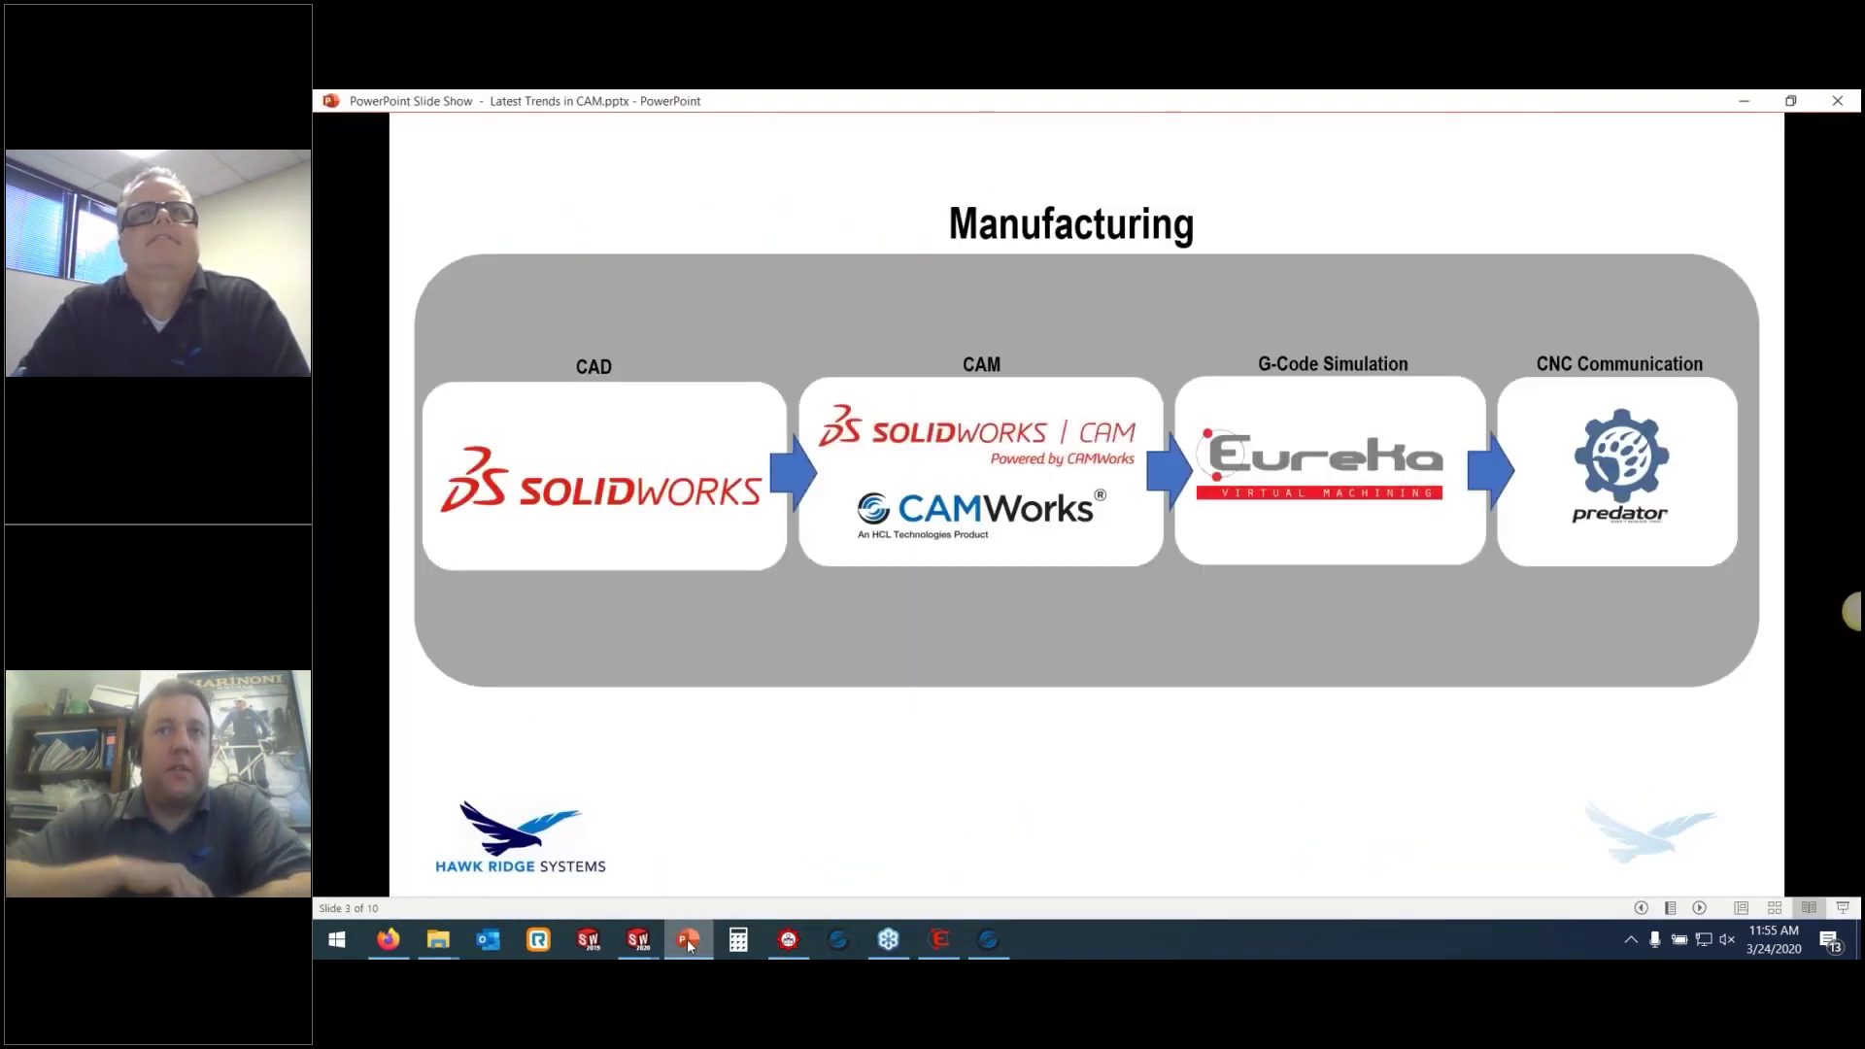